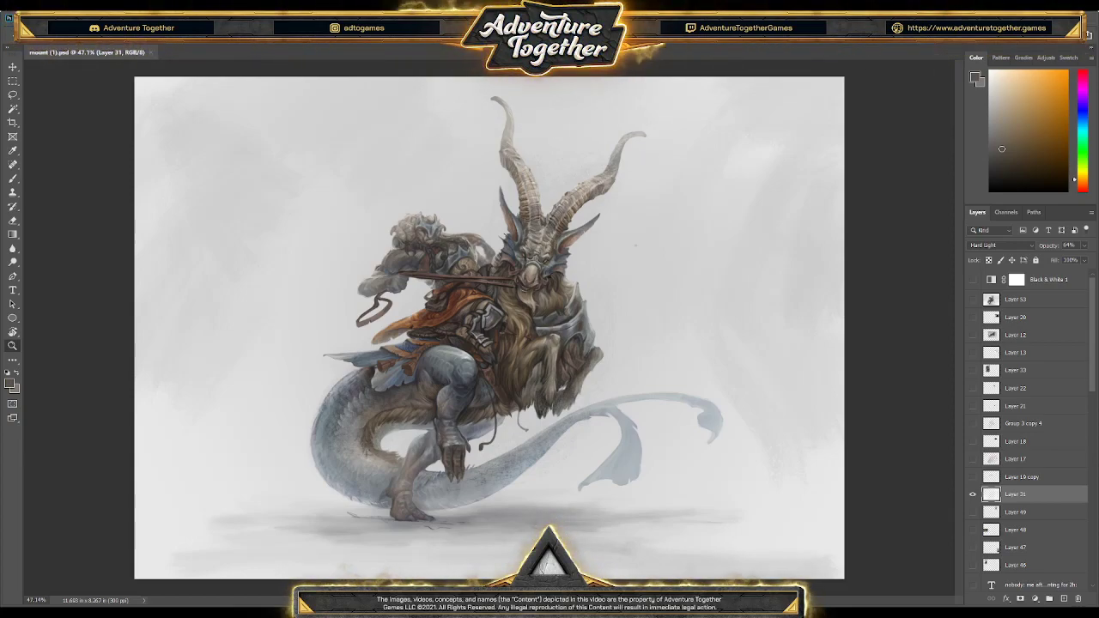
Outline the right-hand character's full-length harpoon in the sketch and fill it as a solid dark silhouette on a new layer
left_click(519, 356)
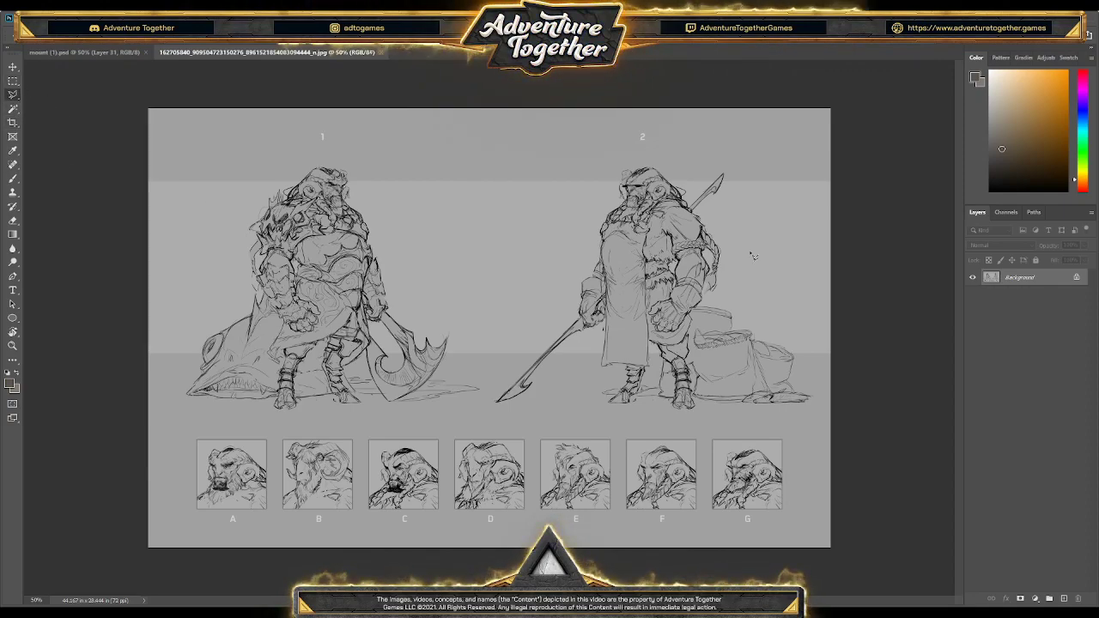
scroll(650, 270, "up", 5)
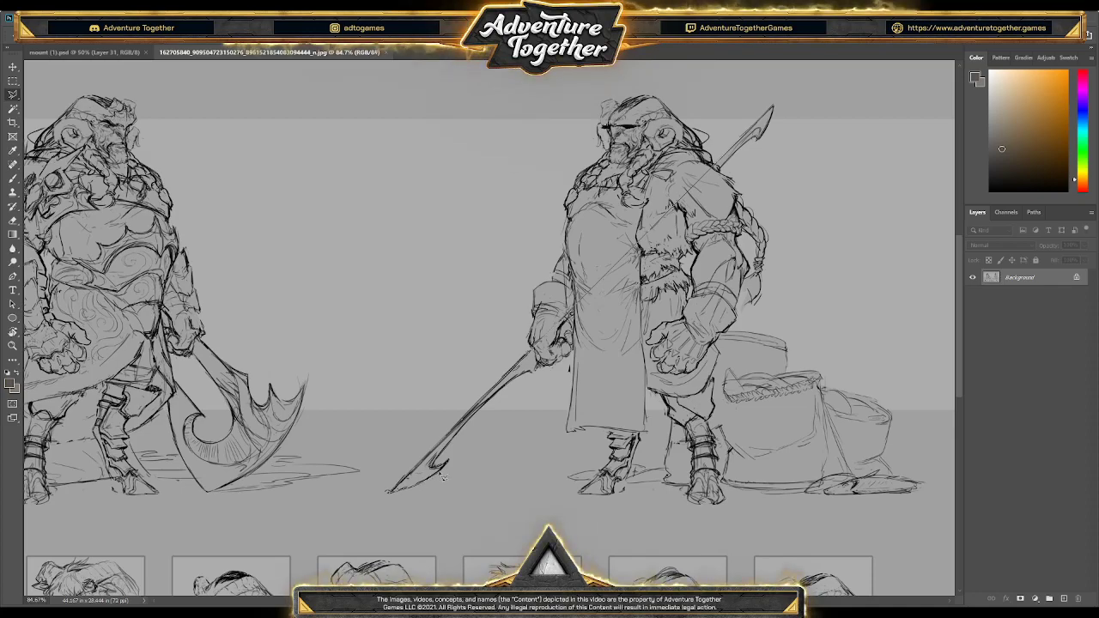
left_click(445, 472, "shift")
key("ctrl+z")
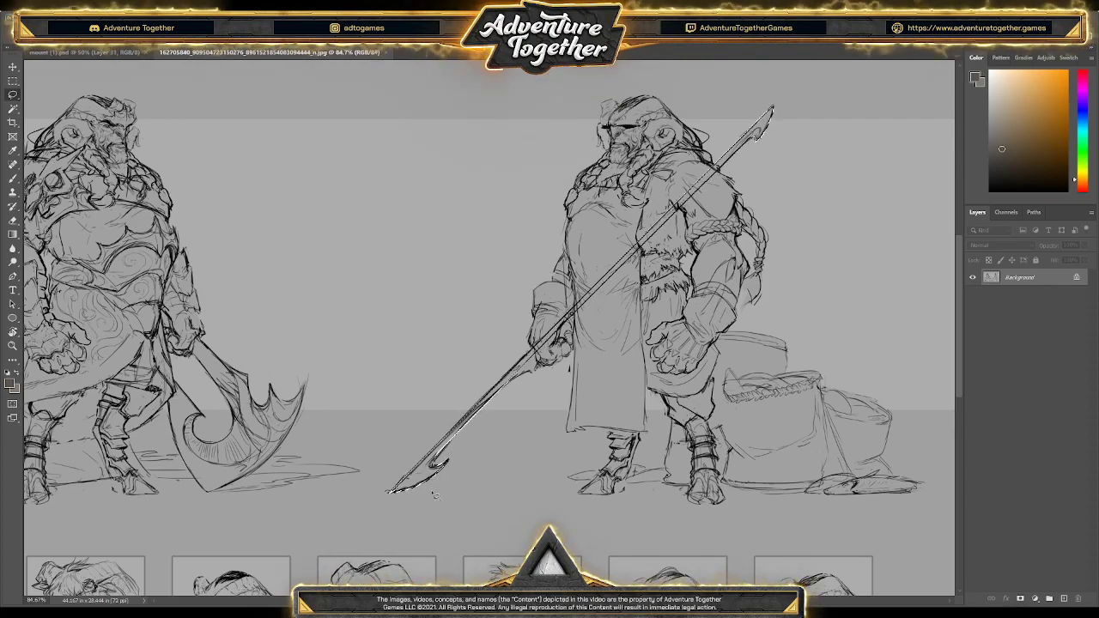
key("ctrl+j")
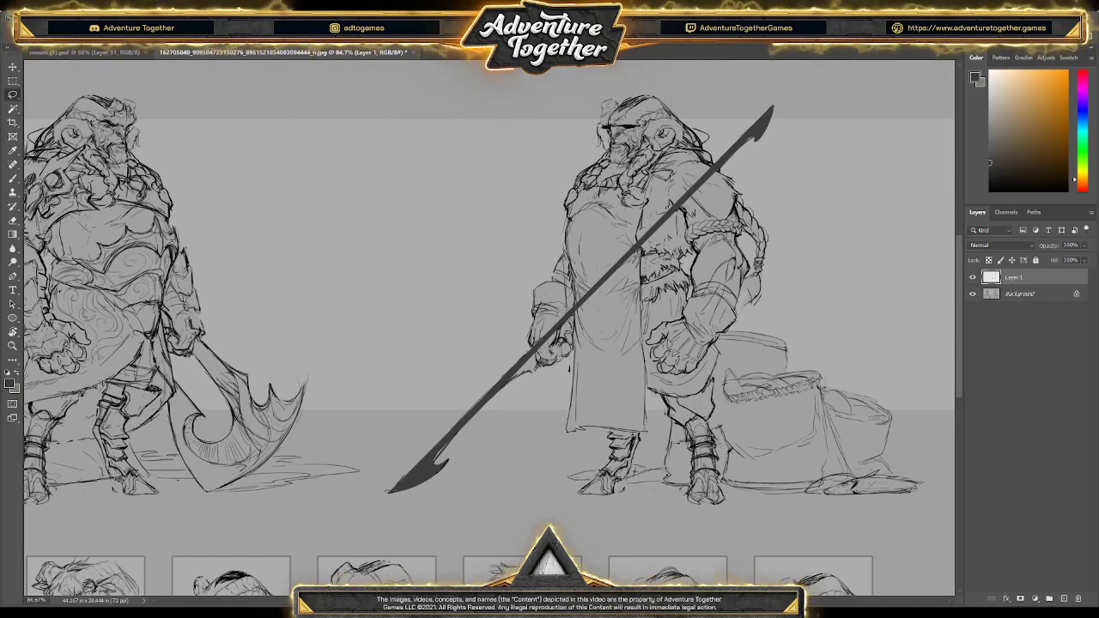
Bring the harpoon silhouette into the mount painting, then scale and rotate it diagonally across the rider and the goat's chest
key("ctrl+Tab")
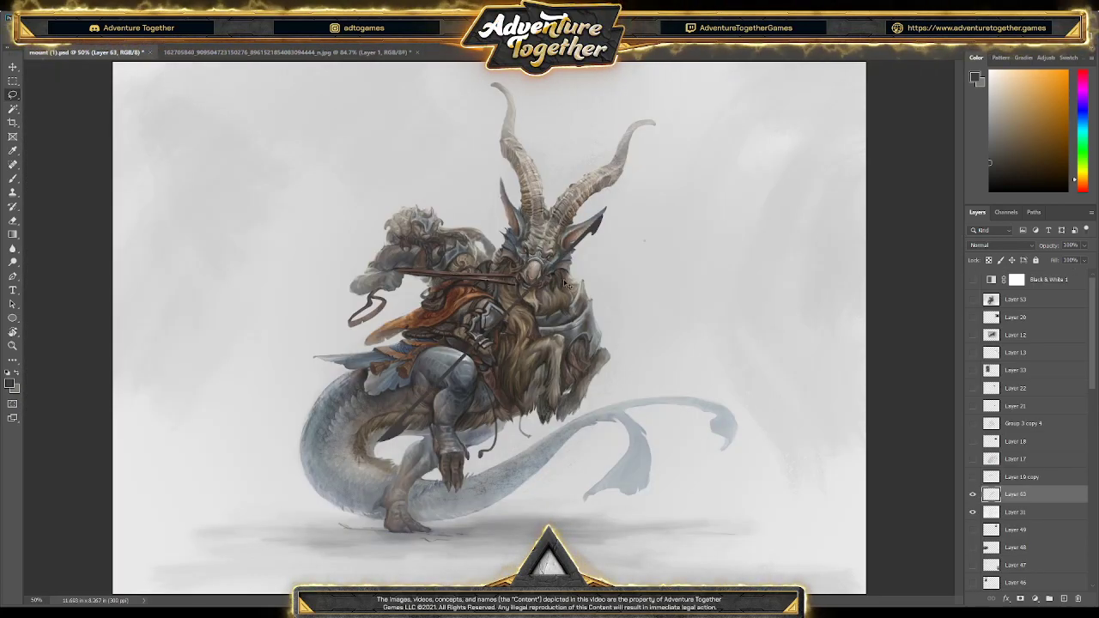
left_click_drag(533, 326, 571, 300)
left_click_drag(648, 421, 801, 392)
left_click_drag(733, 369, 622, 372)
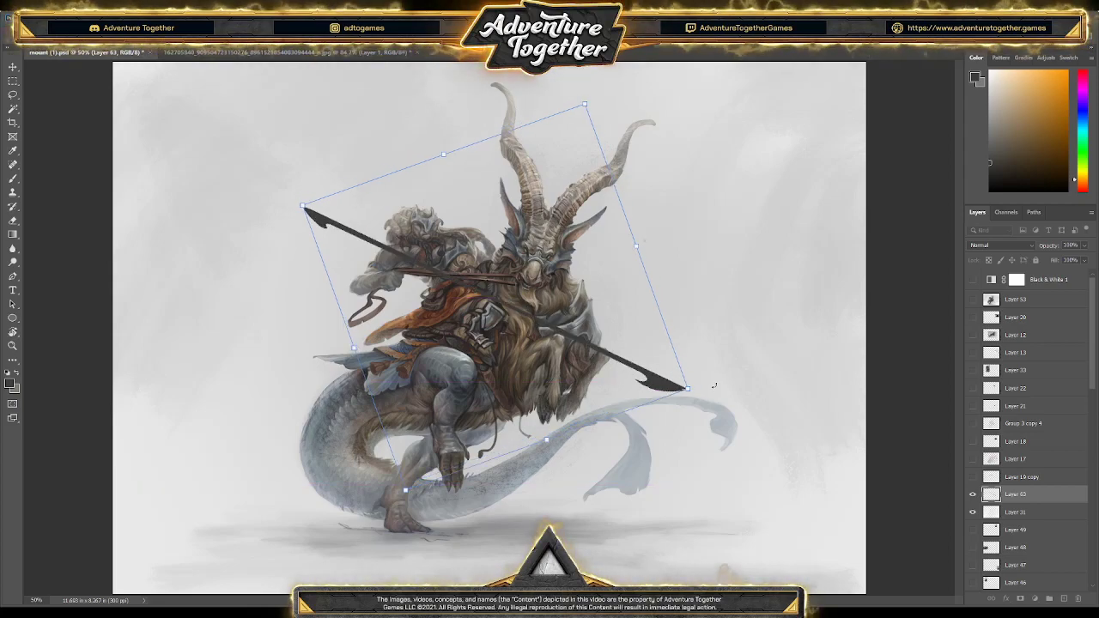
left_click_drag(712, 386, 728, 326)
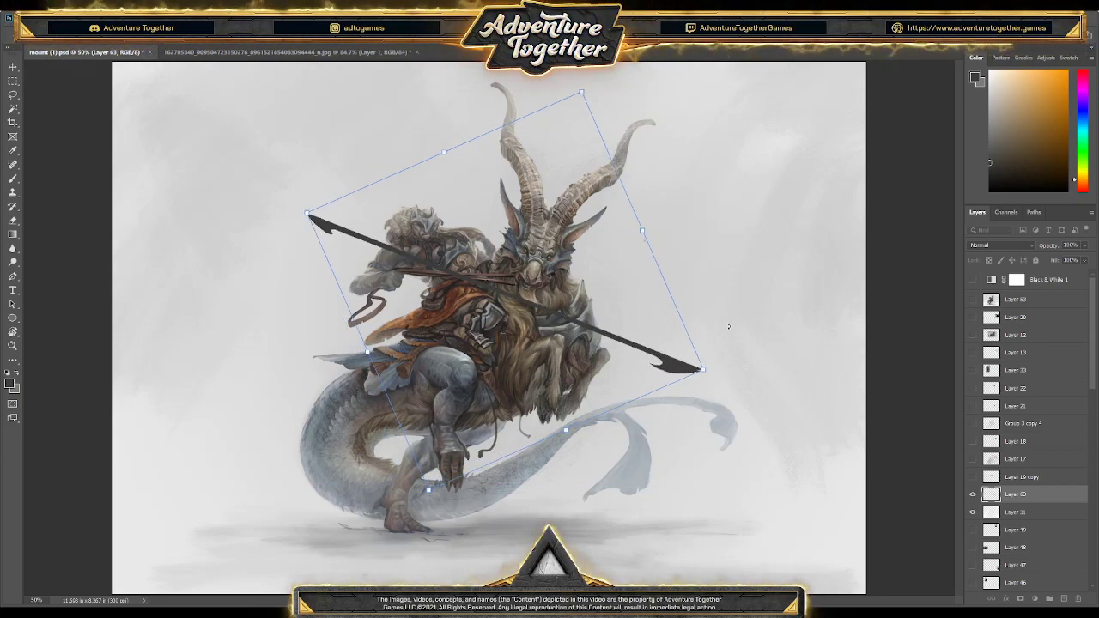
key("Return")
Sketch the rider's shoulders and arms in light red on a new layer, and delete that layer
key("l")
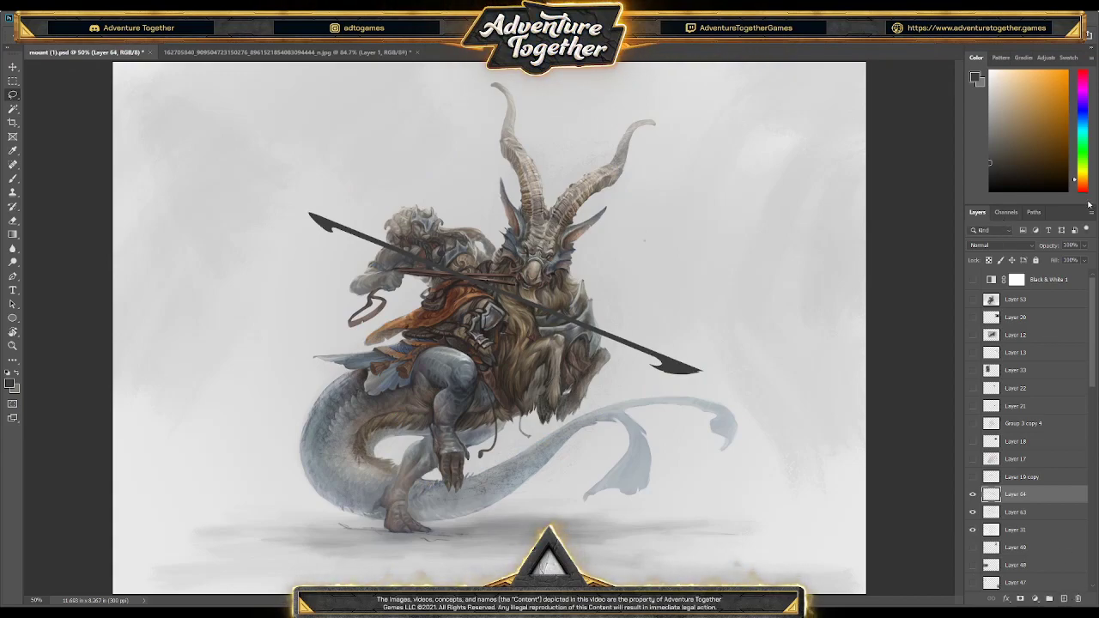
left_click(1080, 190)
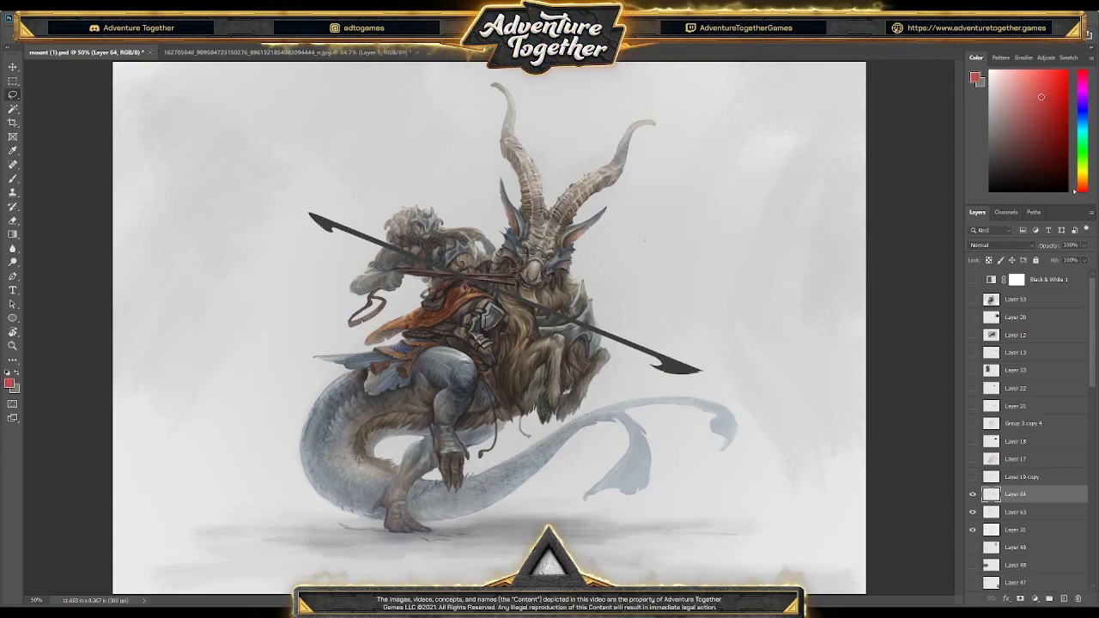
key("b")
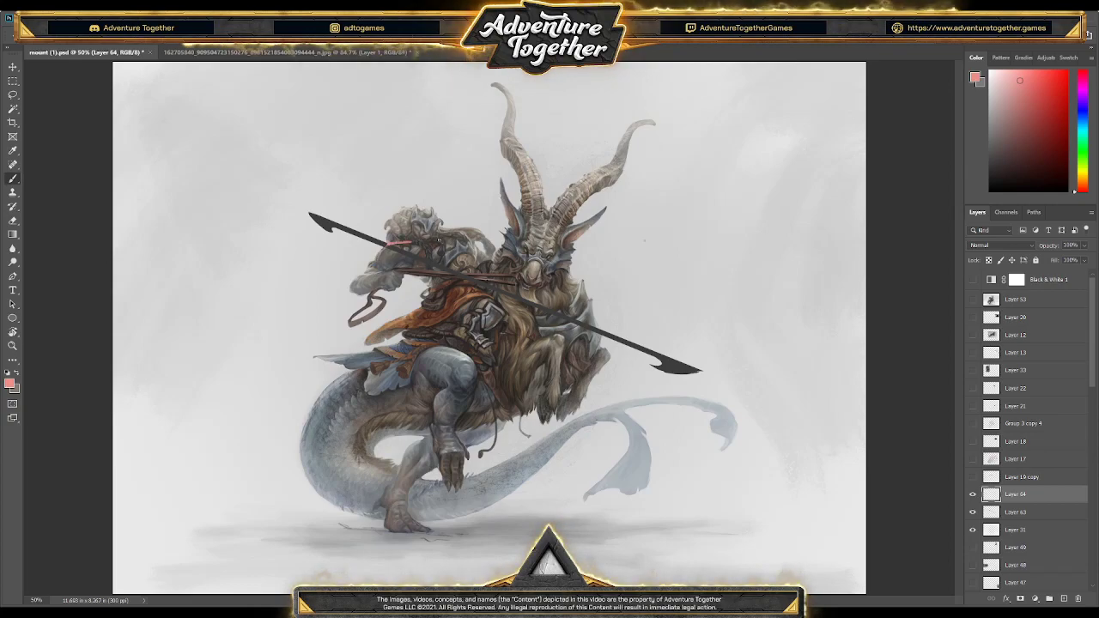
mouse_move(424, 240)
left_mouse_down()
mouse_move(454, 232)
mouse_move(391, 253)
left_mouse_up()
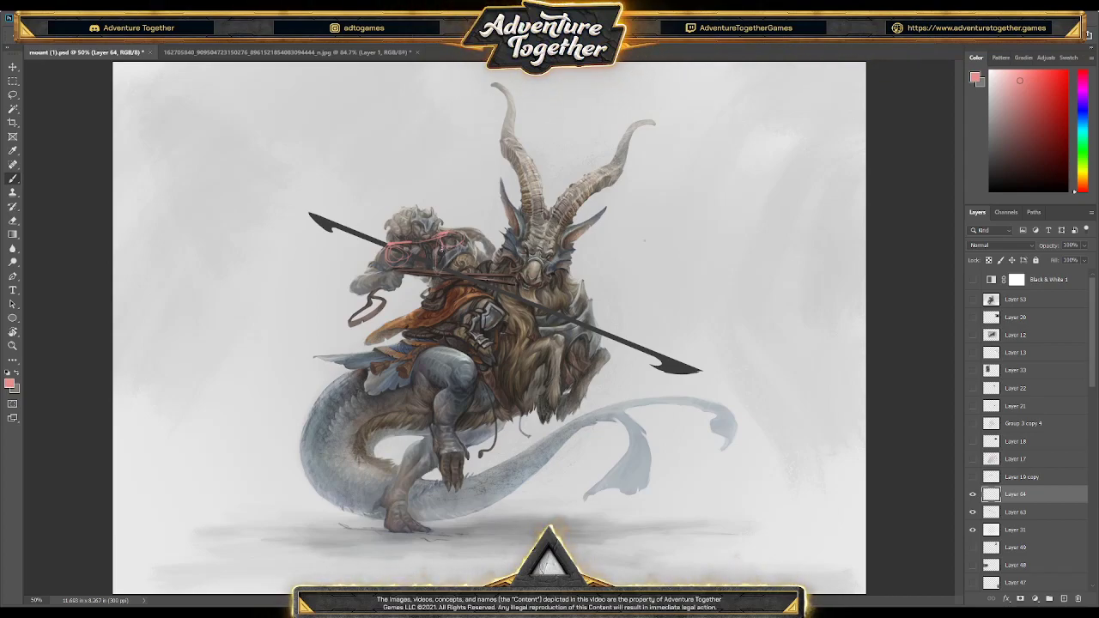
mouse_move(478, 271)
left_mouse_down()
mouse_move(441, 263)
mouse_move(487, 282)
left_mouse_up()
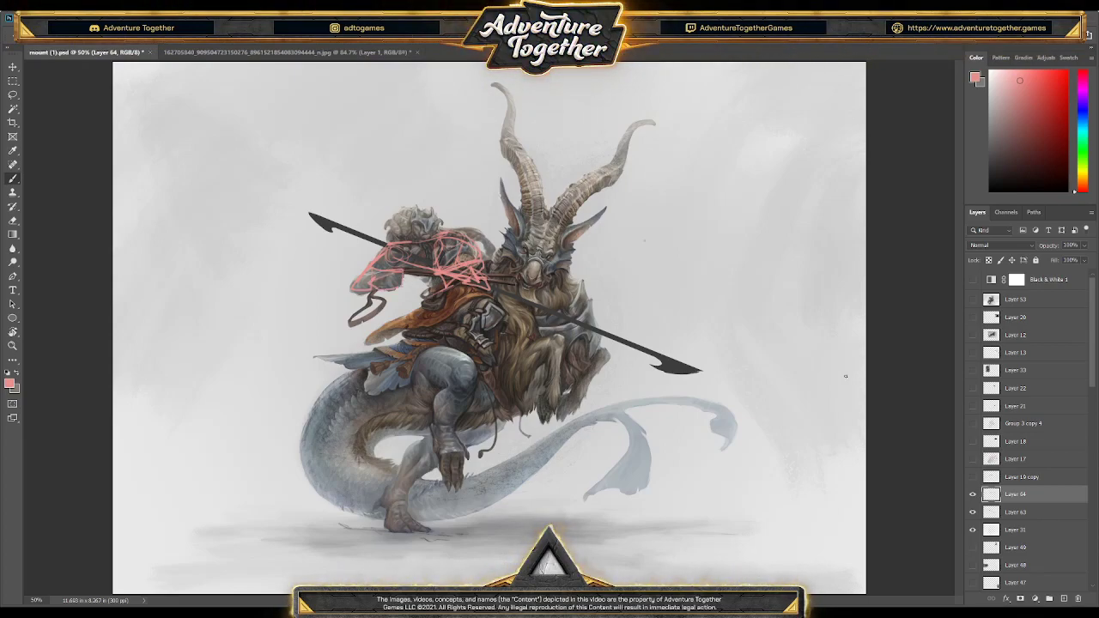
key("Delete")
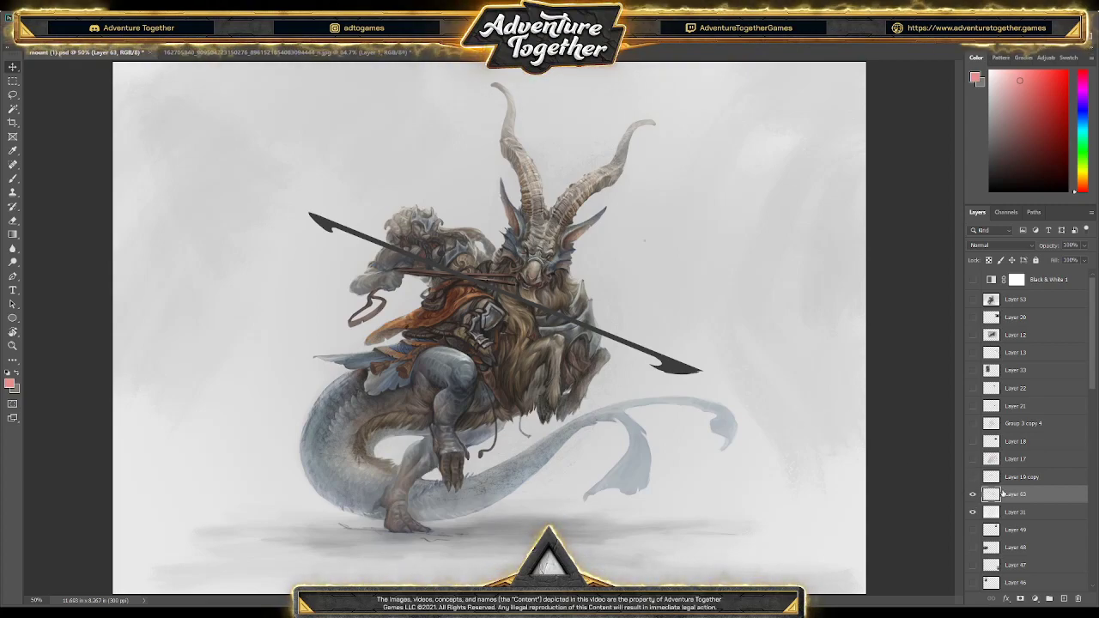
Transform the harpoon to be slightly shorter and more steeply angled, aligned behind the rider's head and the goat's chest
key("ctrl+t")
left_click_drag(784, 252, 781, 296)
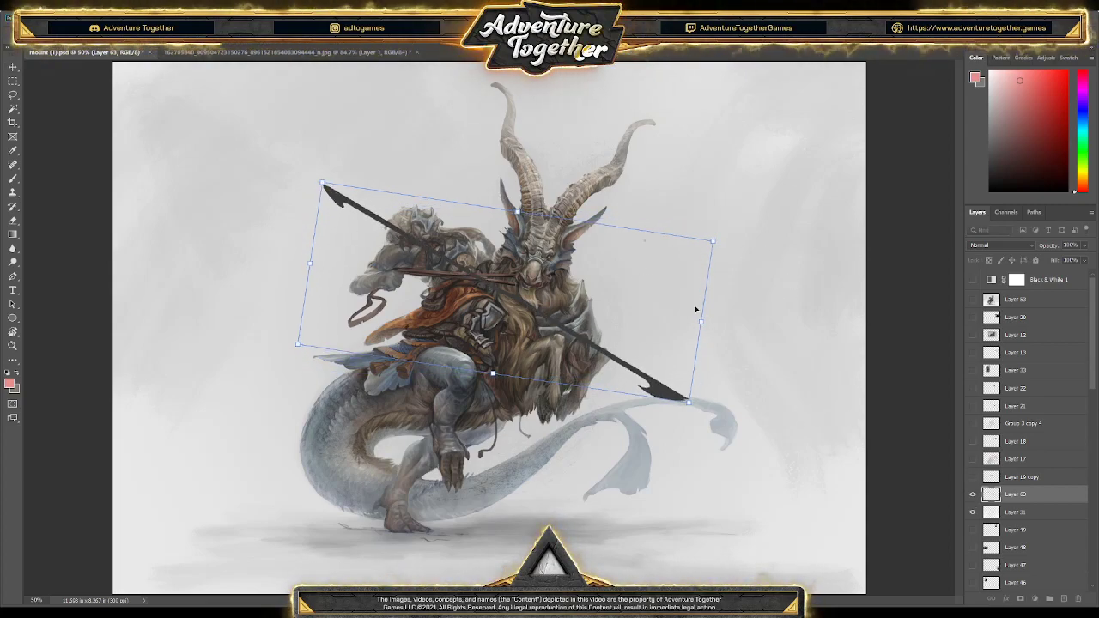
left_click_drag(623, 336, 629, 327)
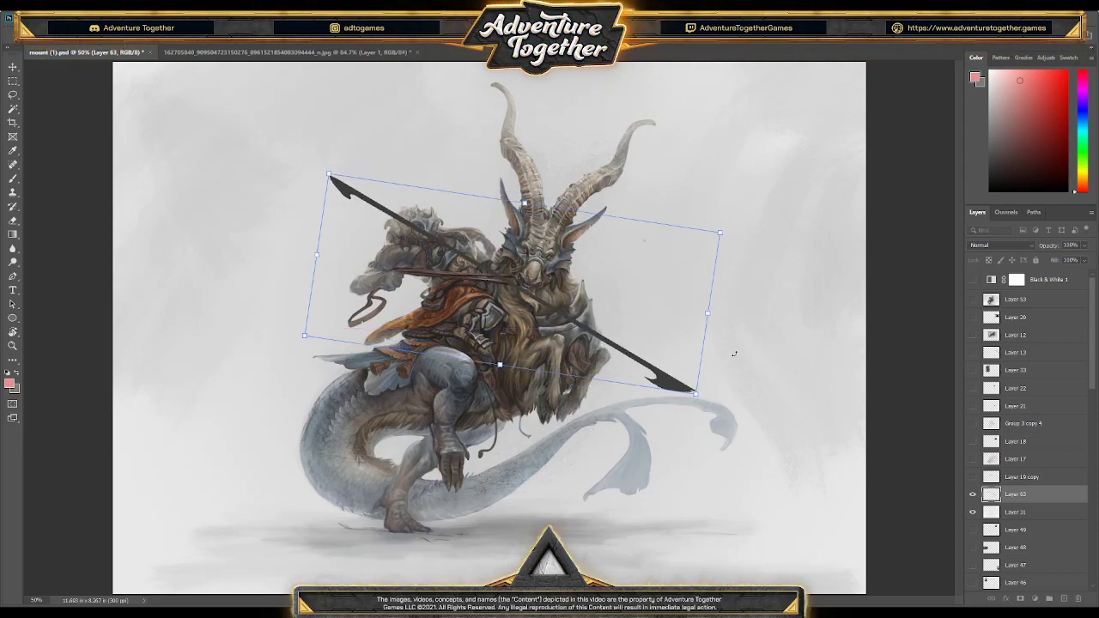
left_click_drag(699, 388, 678, 386)
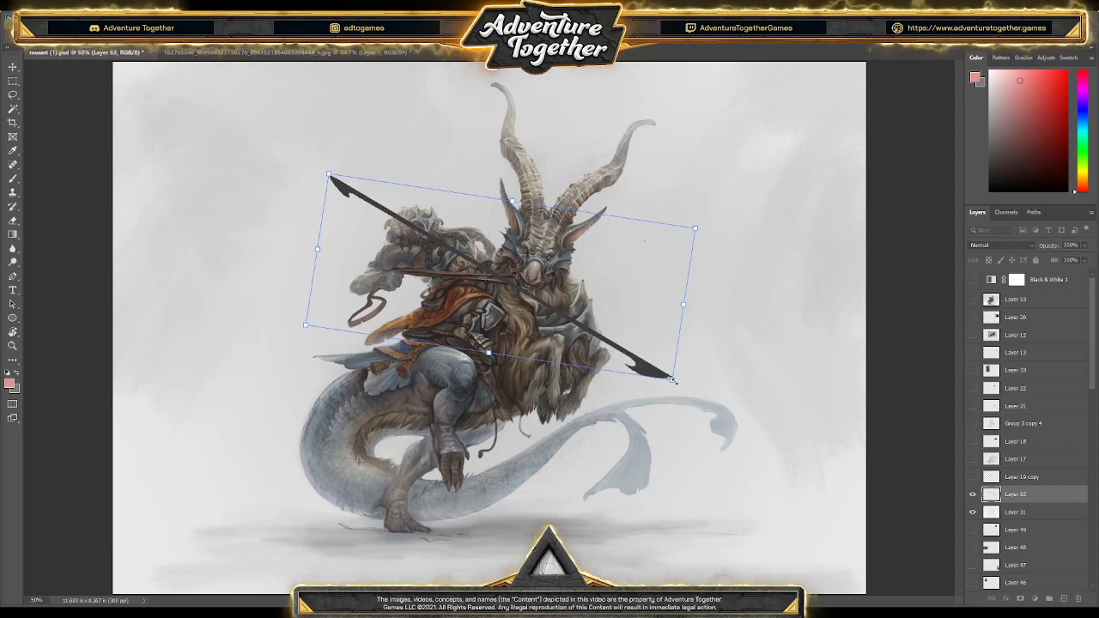
left_click_drag(652, 346, 658, 342)
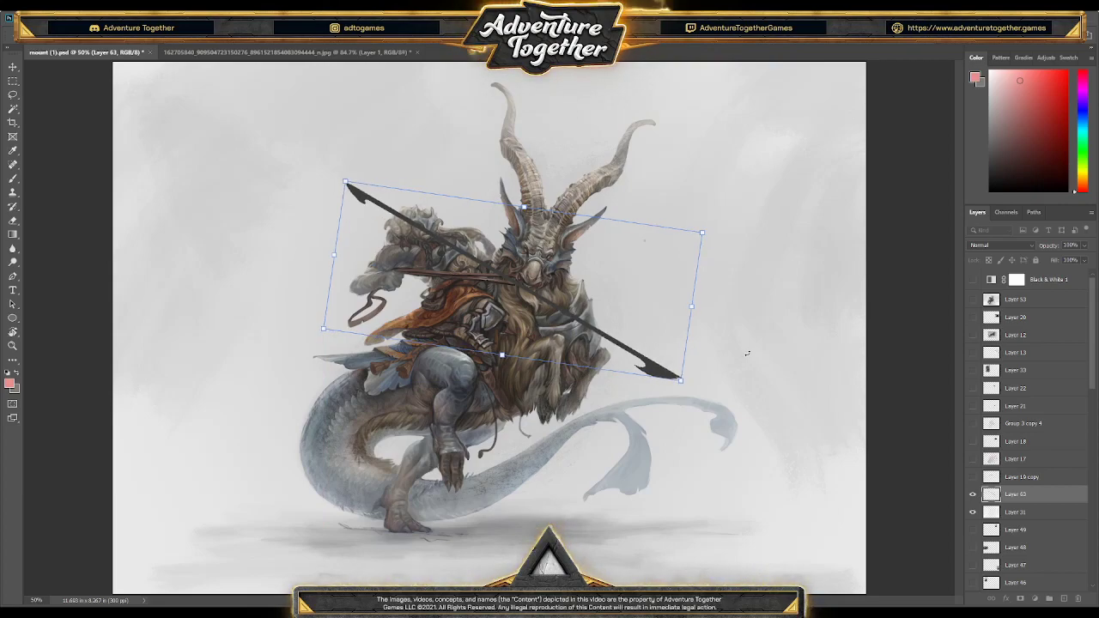
left_click_drag(711, 352, 660, 354)
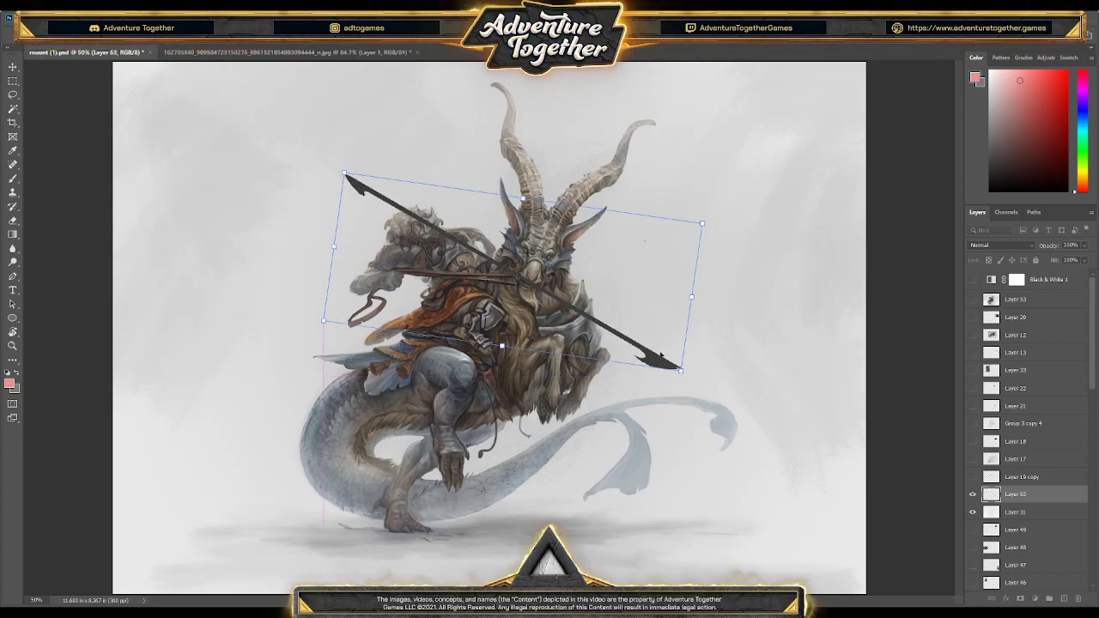
left_click_drag(727, 346, 654, 343)
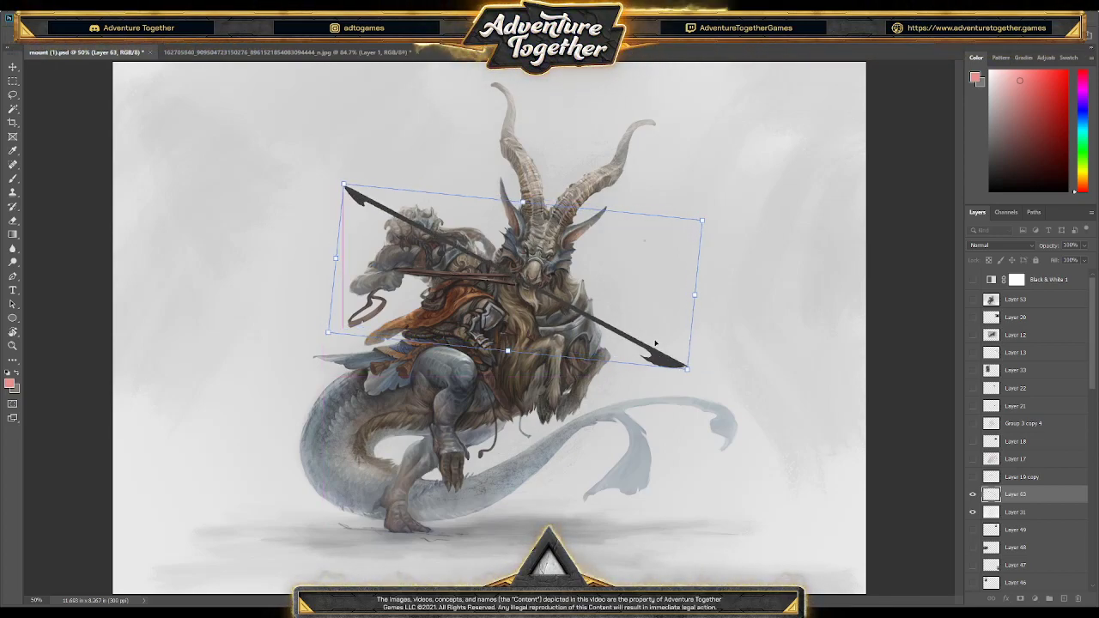
left_click_drag(655, 343, 652, 343)
key("Return")
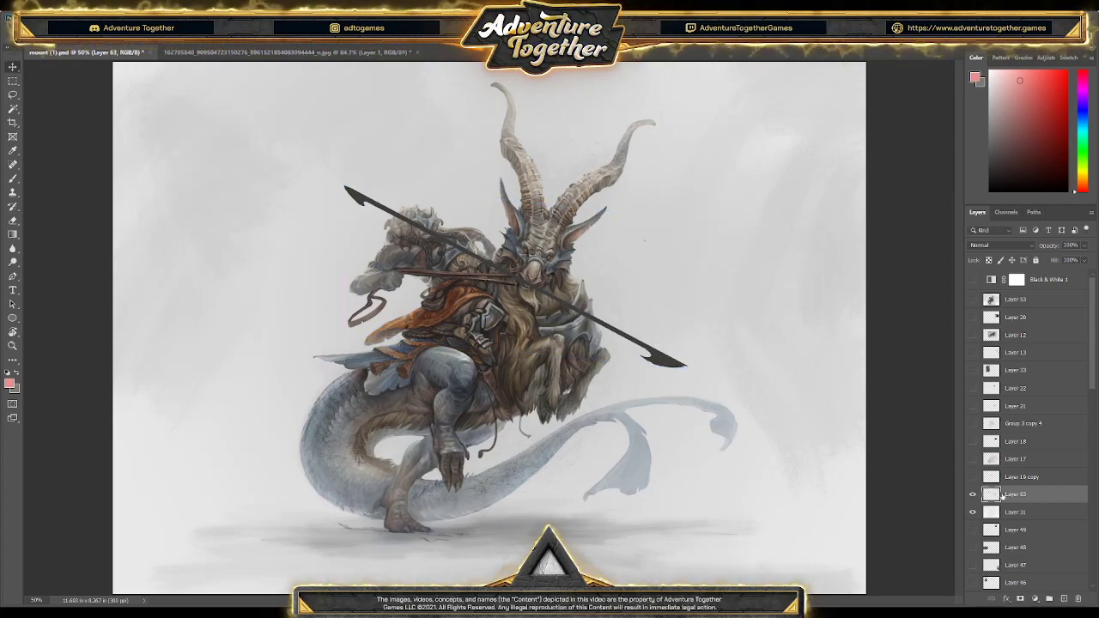
Move the harpoon layer directly below Layer 62 so it sits behind the characters, and save the document
scroll(1030, 429, "down", 10)
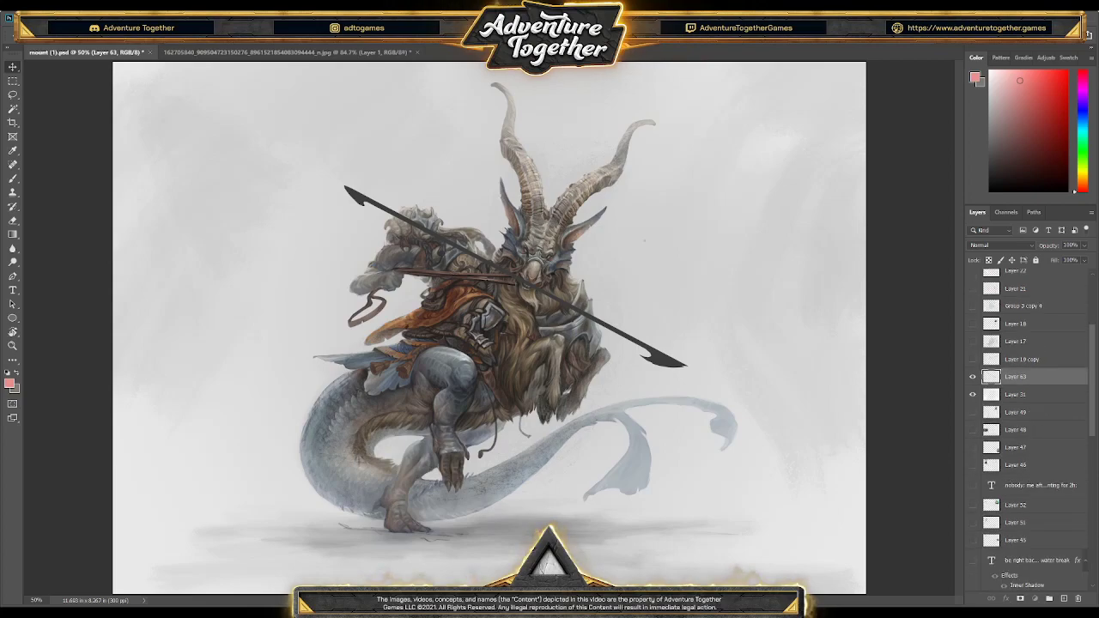
scroll(1054, 450, "down", 1)
left_click_drag(1055, 459, 1053, 538)
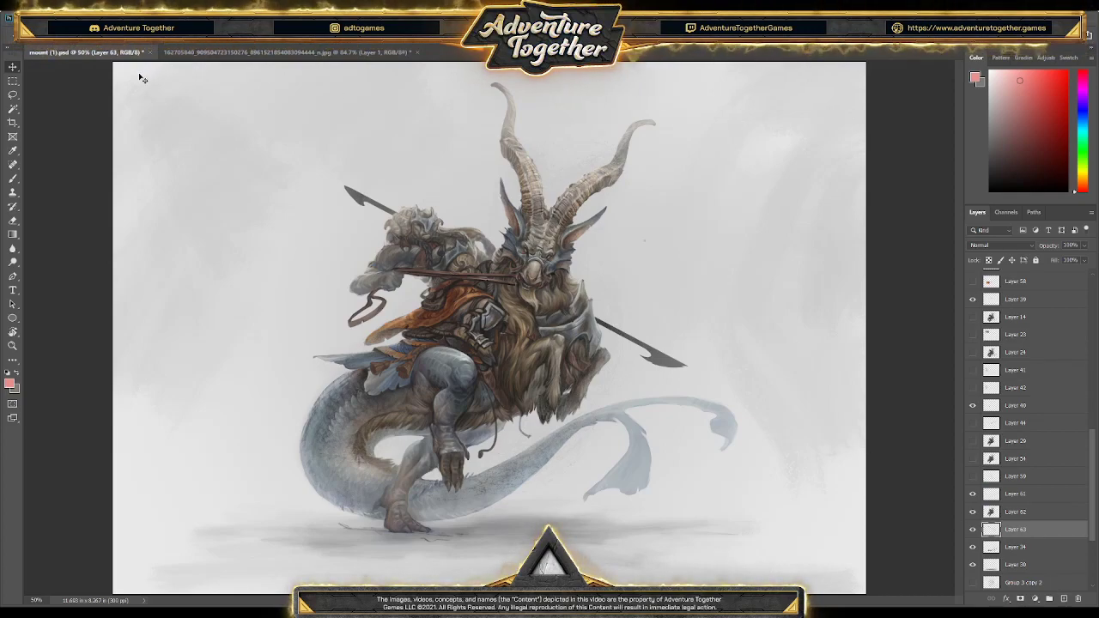
key("ctrl+s")
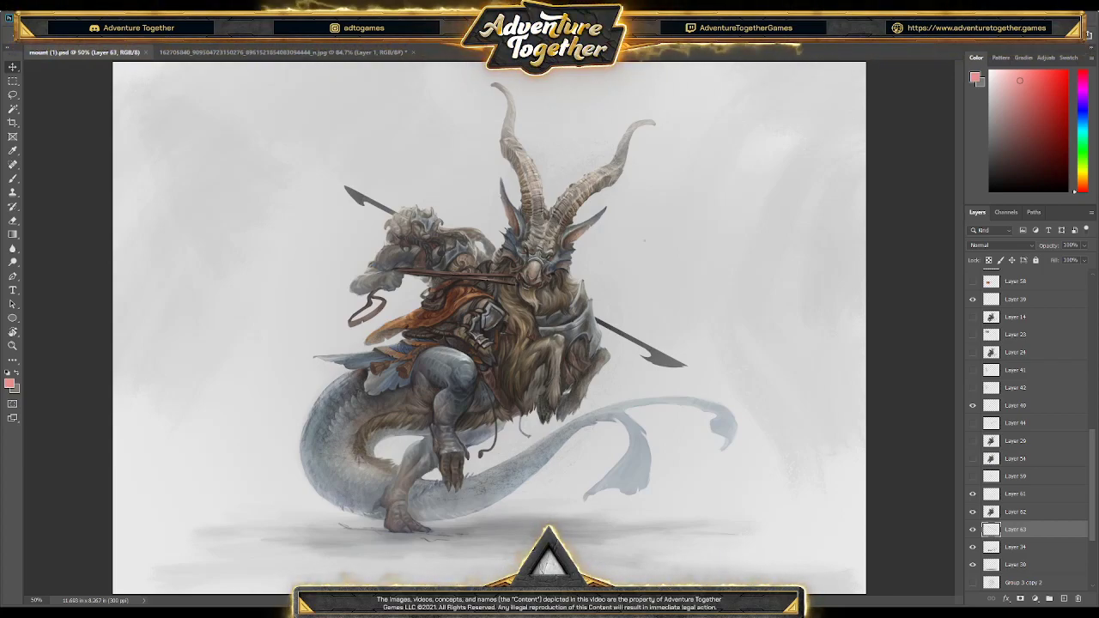
On Layer 62, paint the area between the rider's metal forearm guard and the goat's fur with sampled dark and grey tones
left_click(973, 511)
left_click(973, 512)
scroll(507, 324, "up", 6)
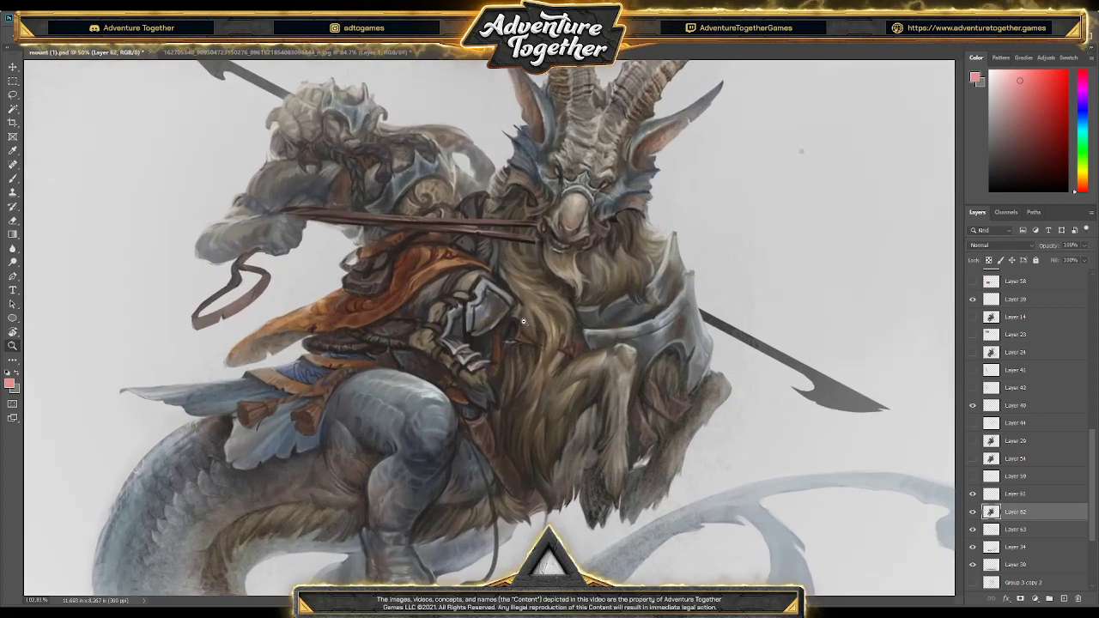
scroll(505, 382, "down", 1)
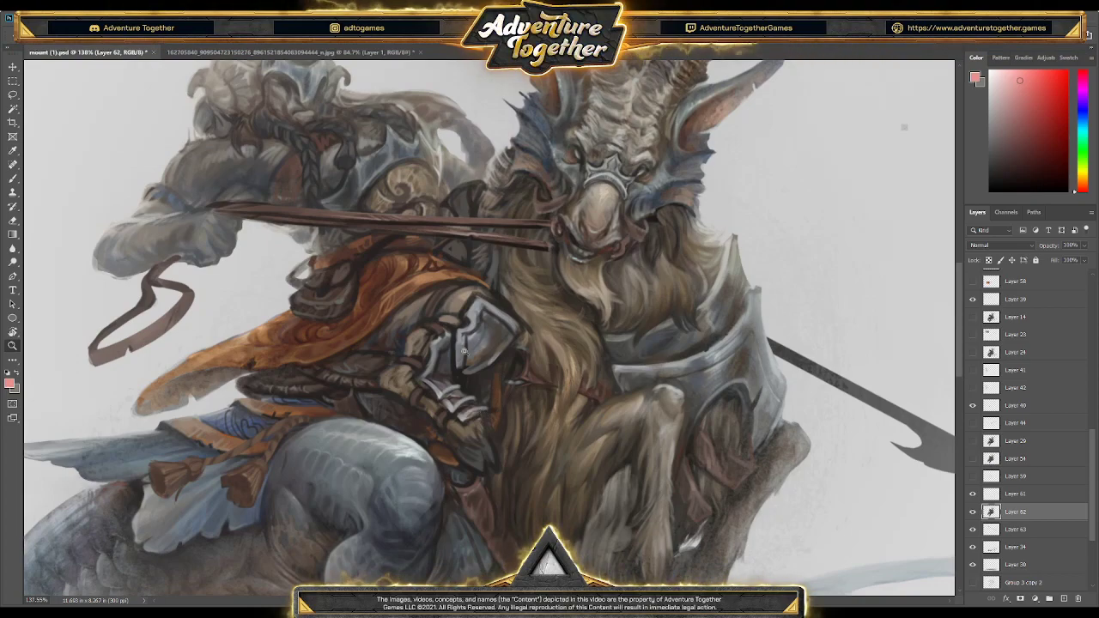
left_click(516, 361, "alt")
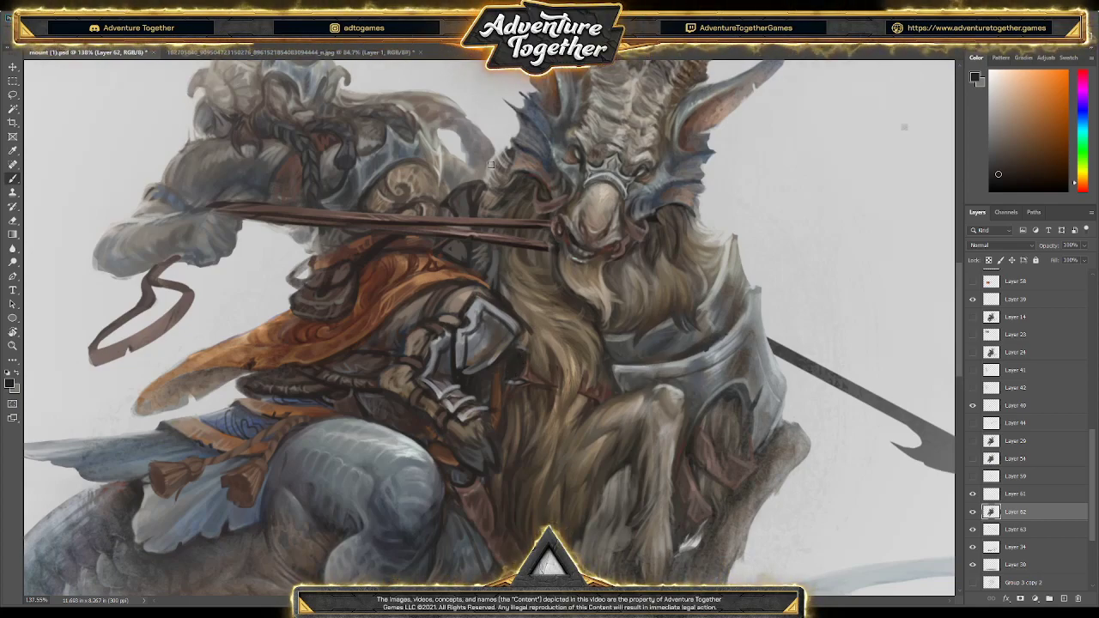
key("alt")
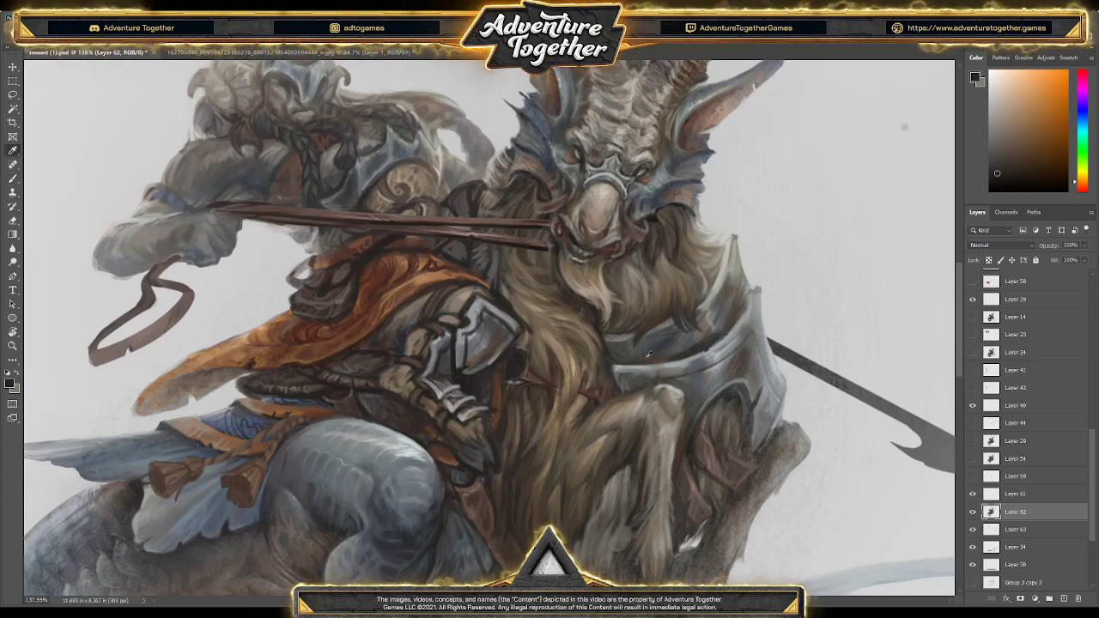
left_click(507, 384, "alt")
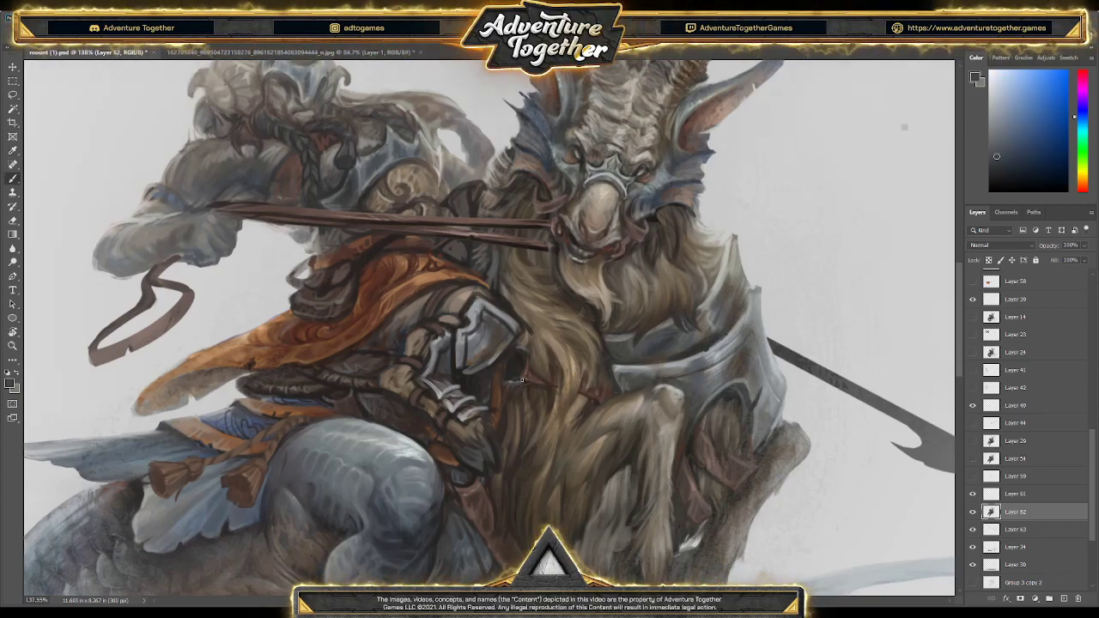
left_click(508, 380, "alt")
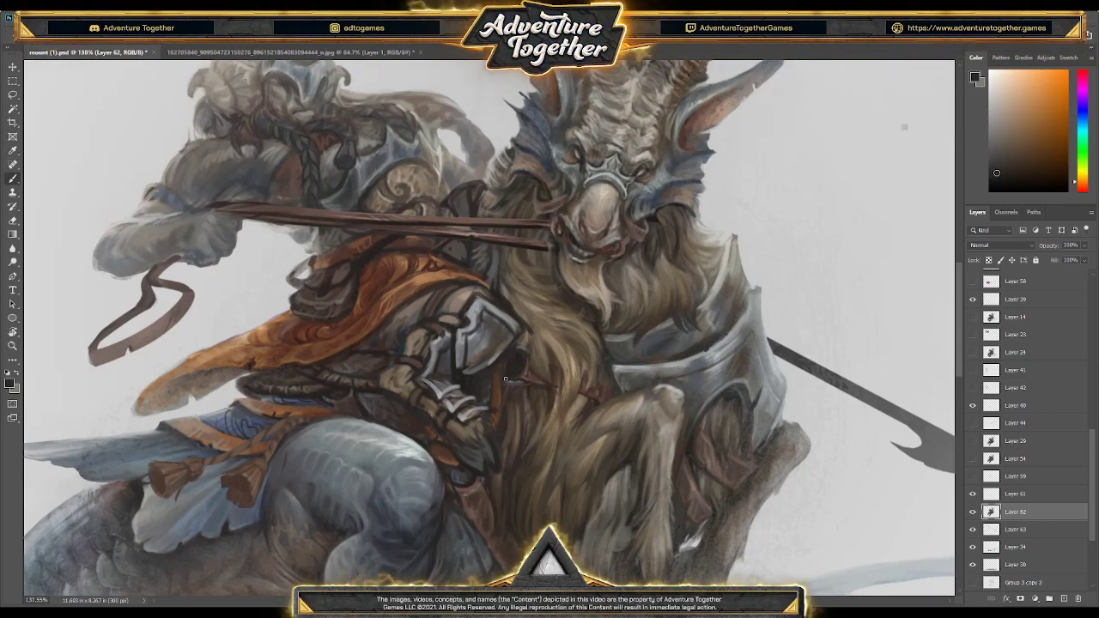
left_click(630, 378, "alt")
left_click(528, 348, "alt")
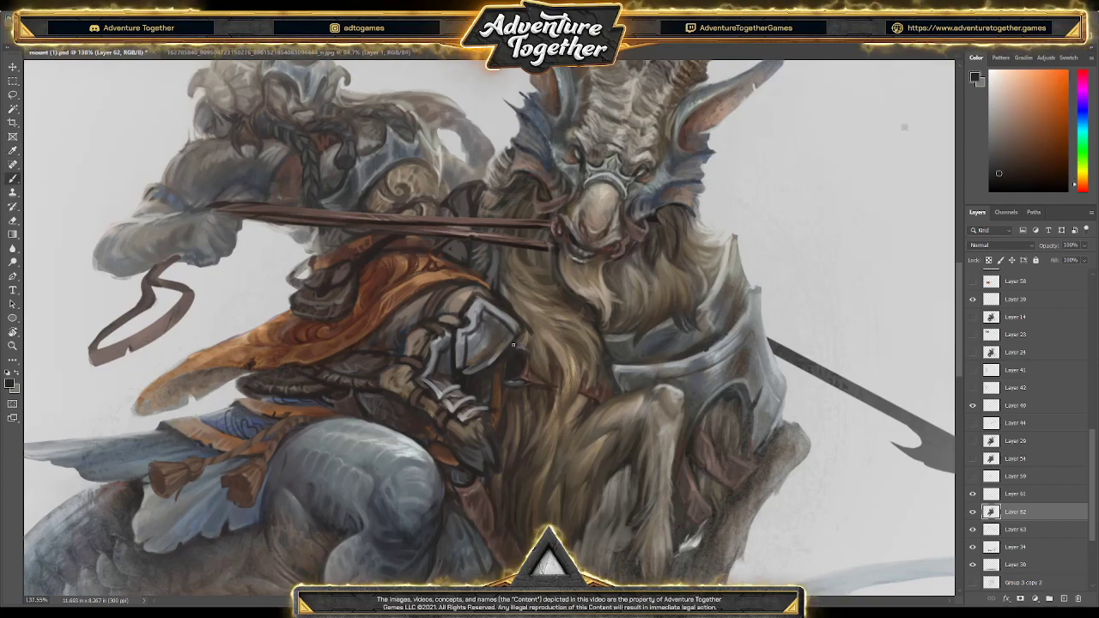
left_click(524, 350, "alt")
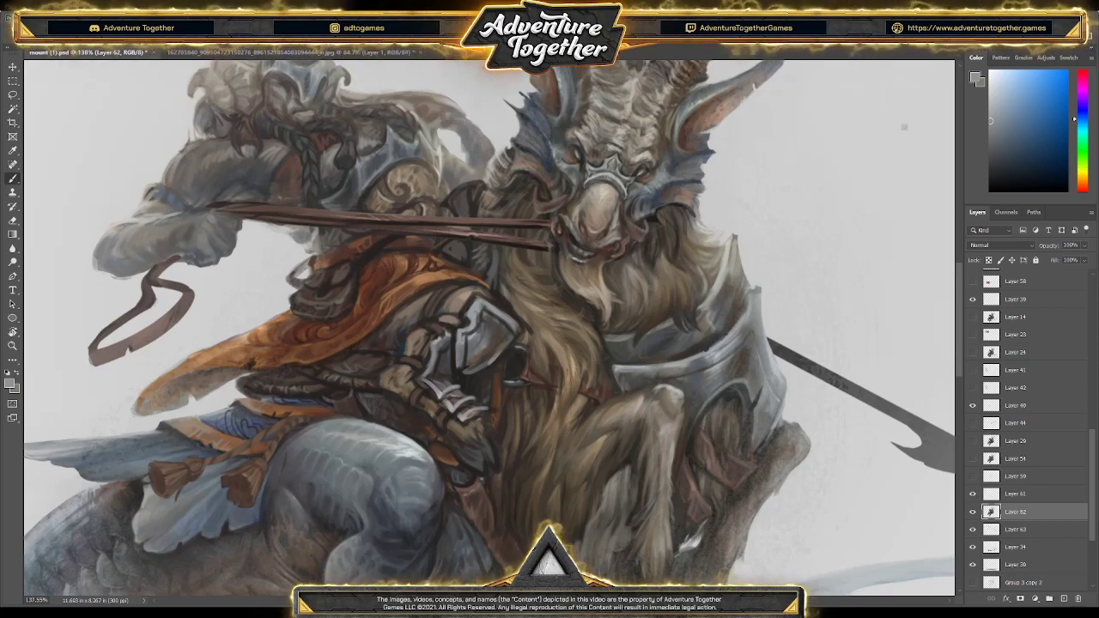
On Layer 62, paint the toe of the rider's boot with sampled dark, grey and blue-grey tones
left_click(462, 453, "alt")
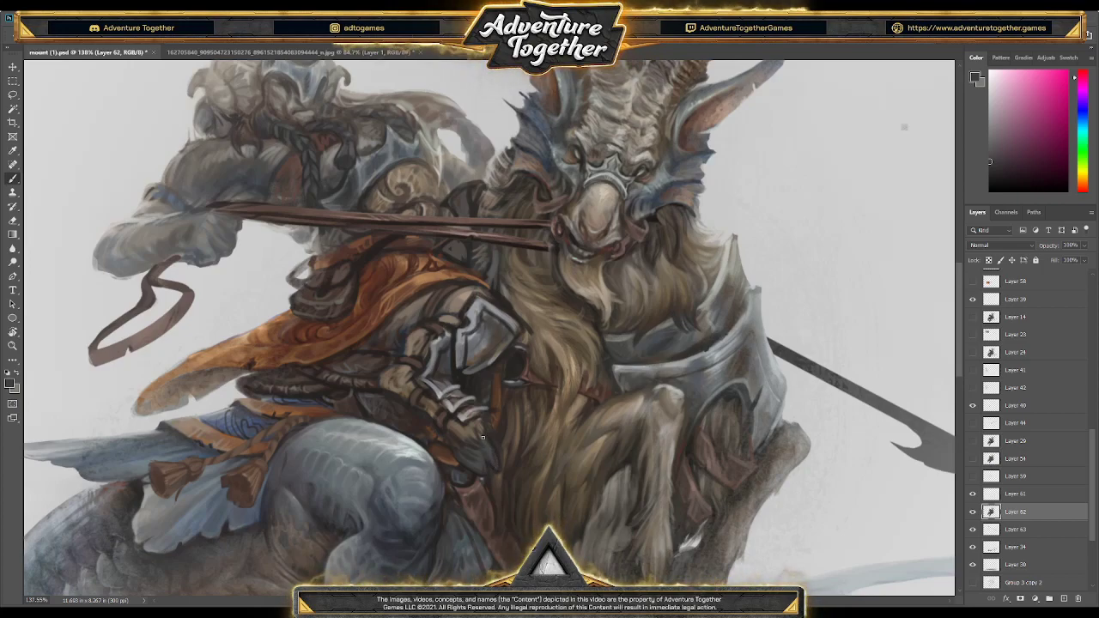
left_click(497, 450, "alt")
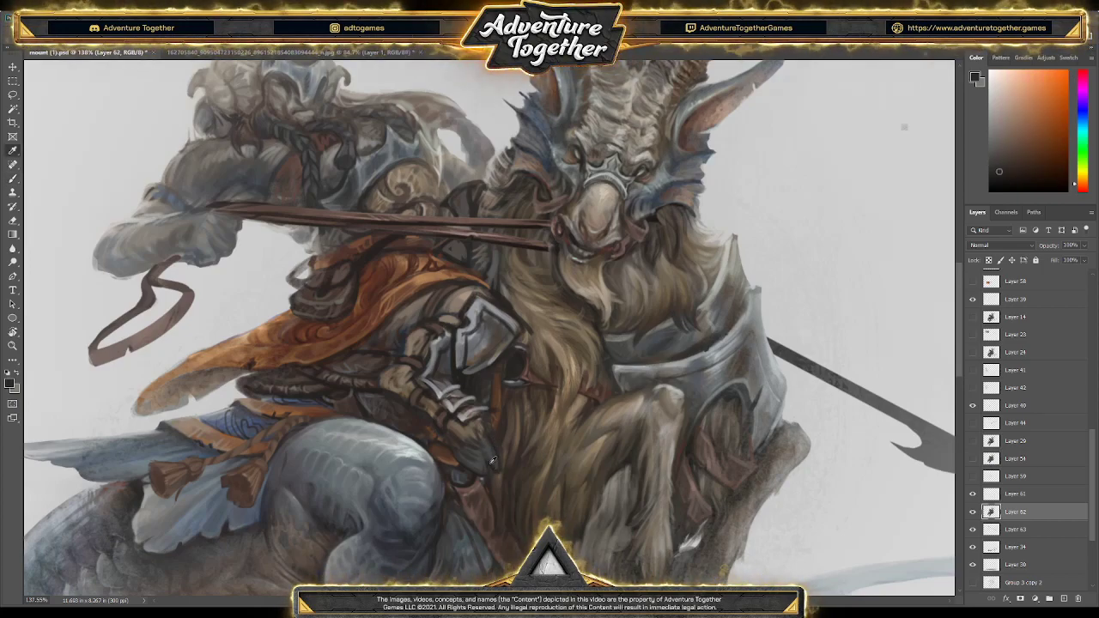
left_click(489, 468, "alt")
left_click(477, 463, "alt")
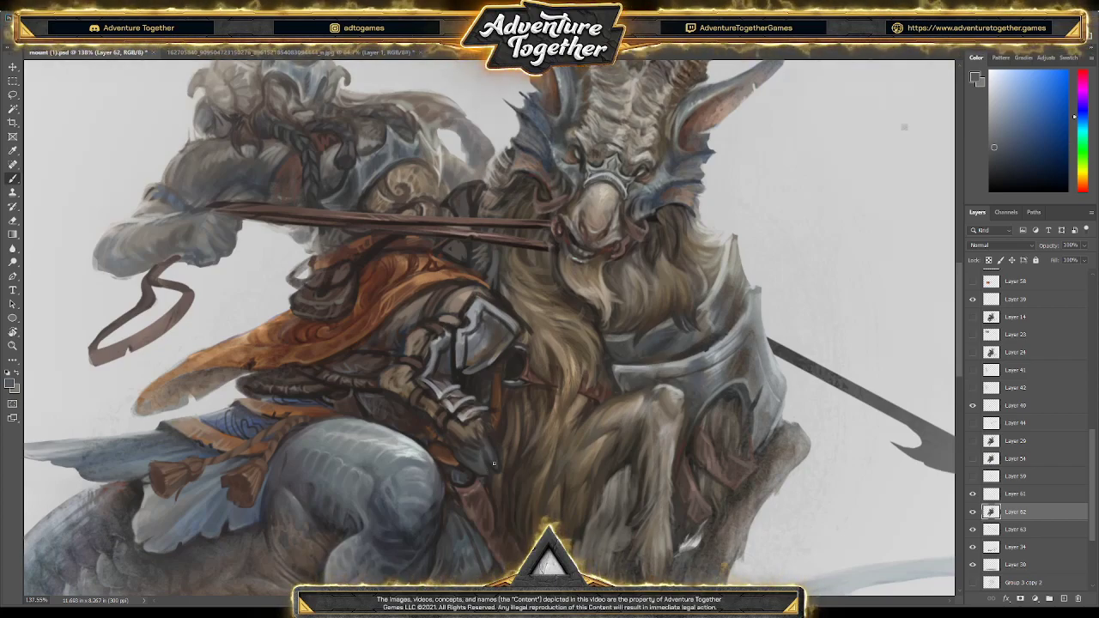
key("alt")
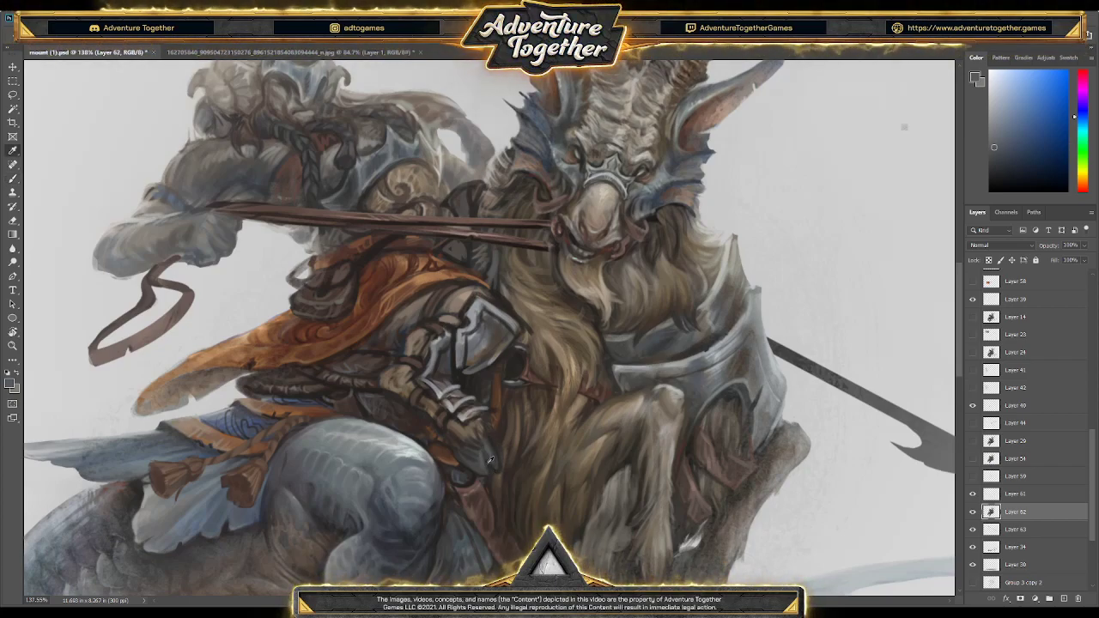
left_click(476, 455, "alt")
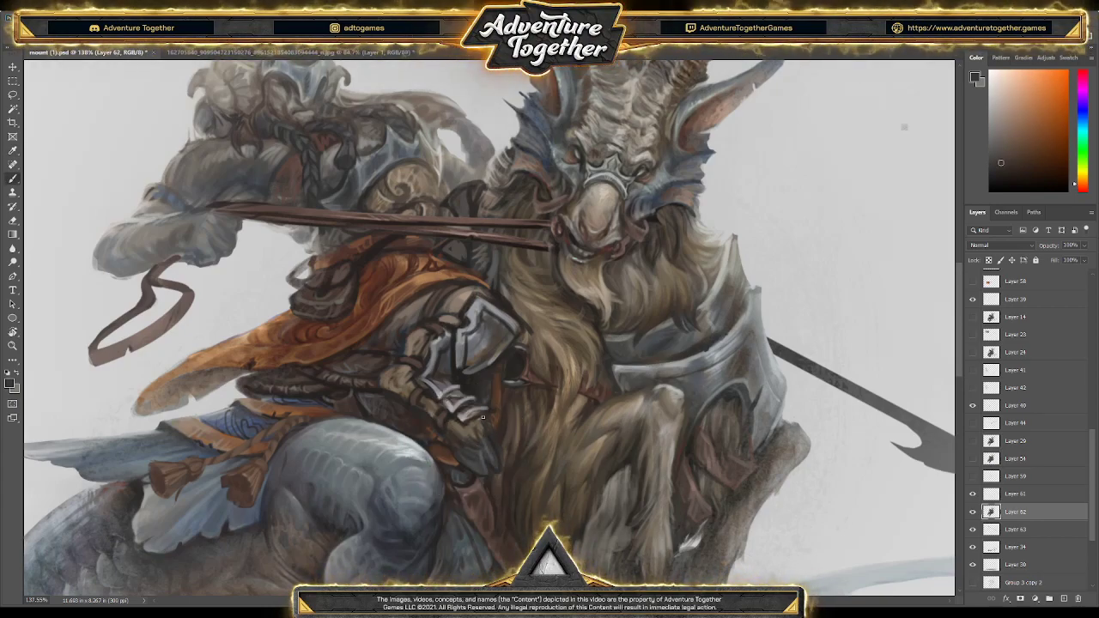
Shade the top of the rider's boot just below the metal bands with sampled dark brown tones
left_click(485, 419, "alt")
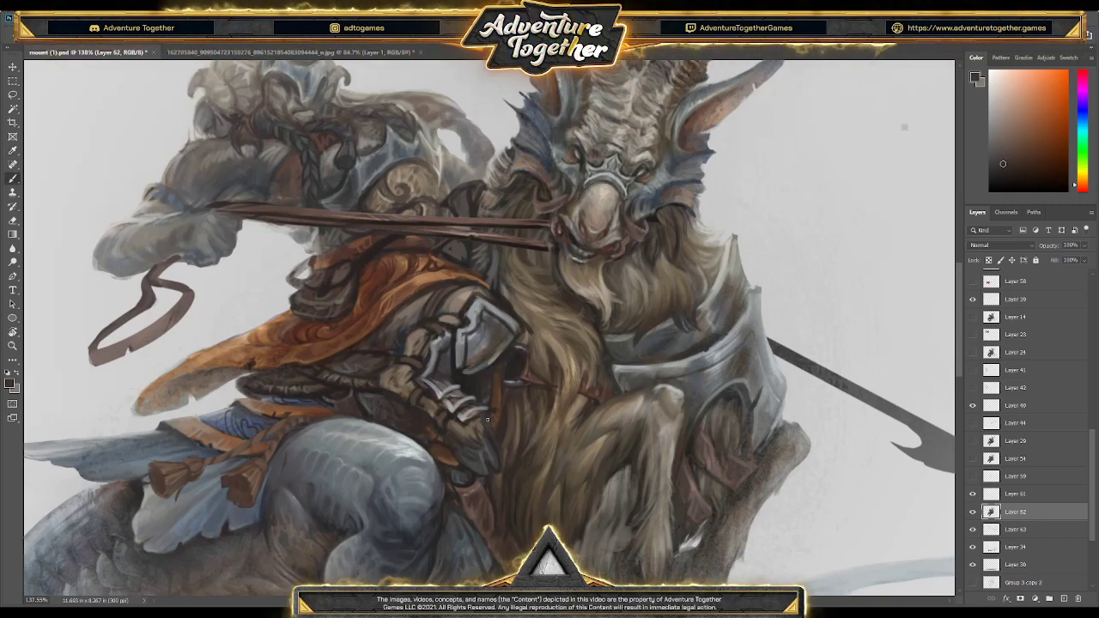
left_click(478, 424, "alt")
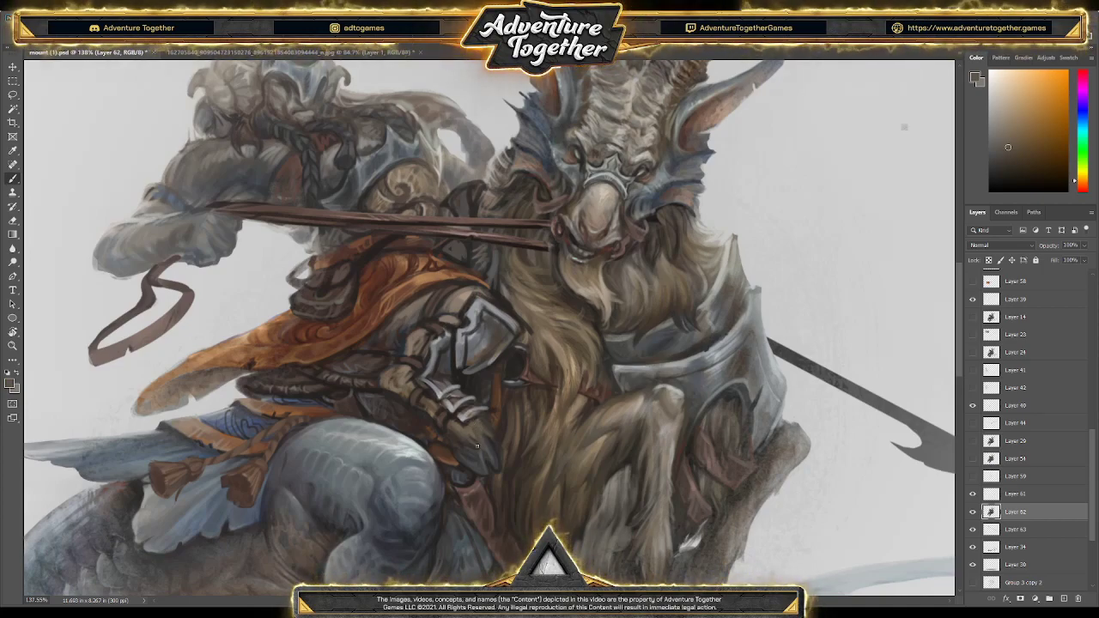
left_click(481, 415, "alt")
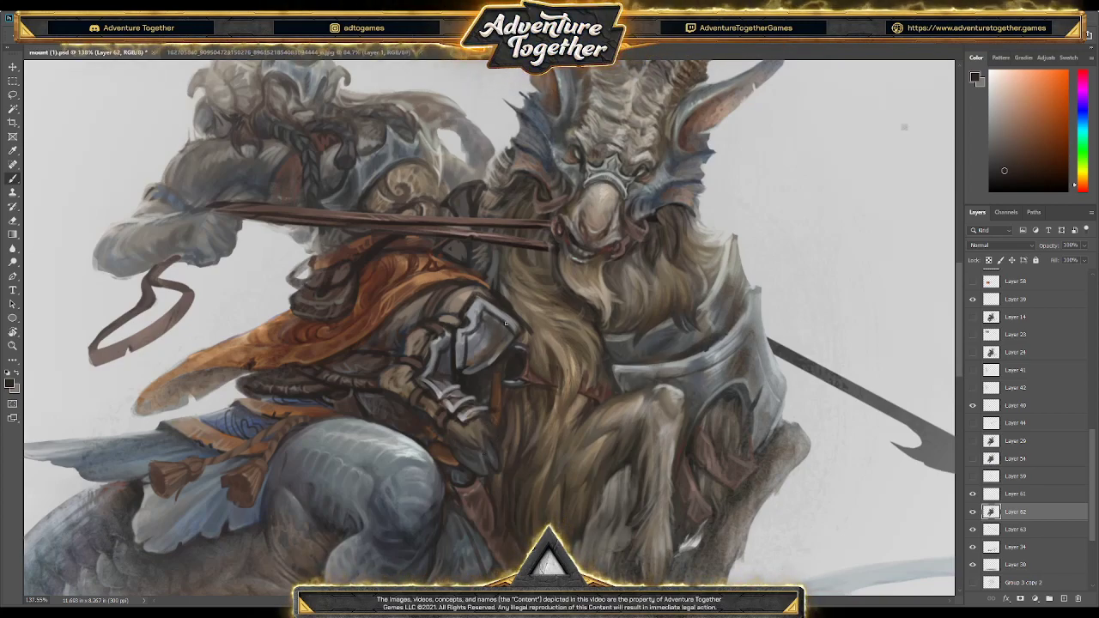
left_click(461, 441, "alt")
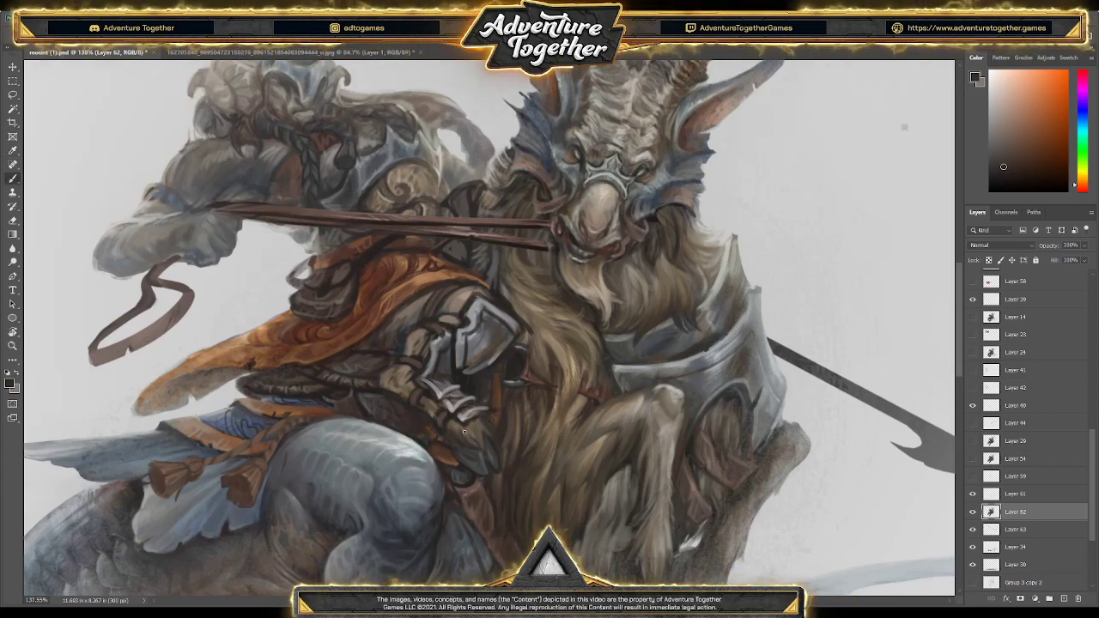
left_click(463, 442, "alt")
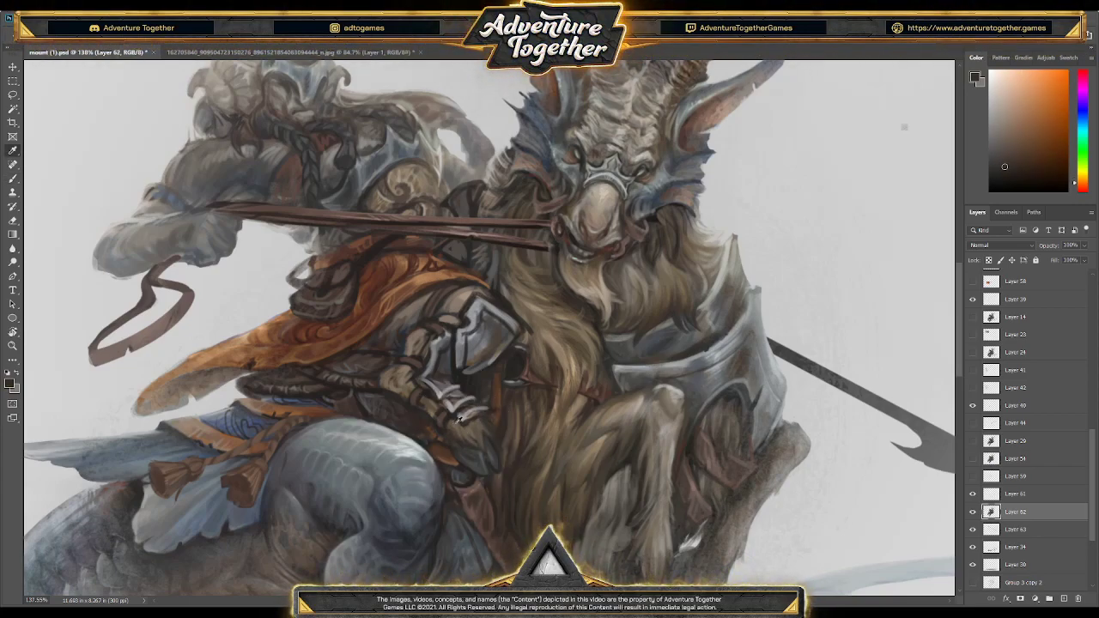
left_click(455, 432, "alt")
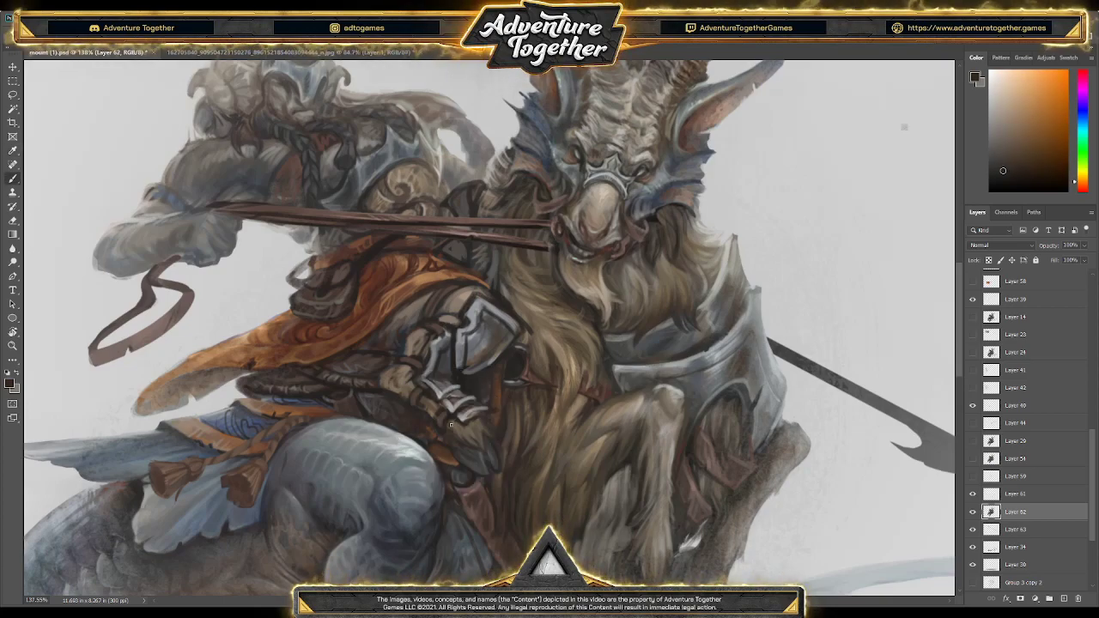
left_click(448, 427, "alt")
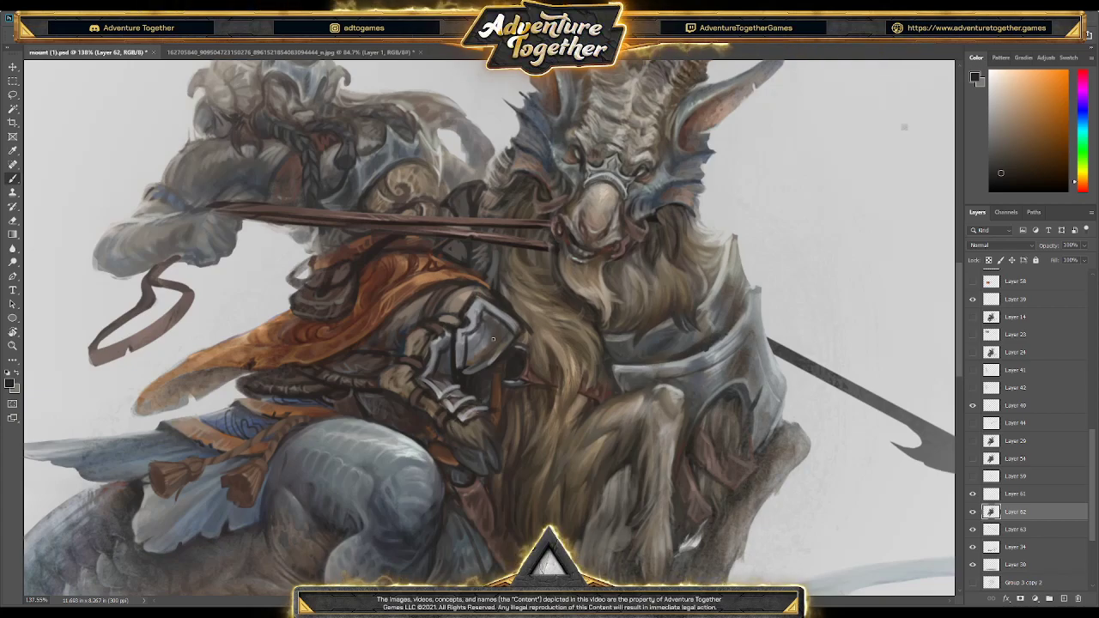
Paint the brown wrapping behind the metal bands on the rider's leg with sampled brown and tan tones
left_click(439, 396, "alt")
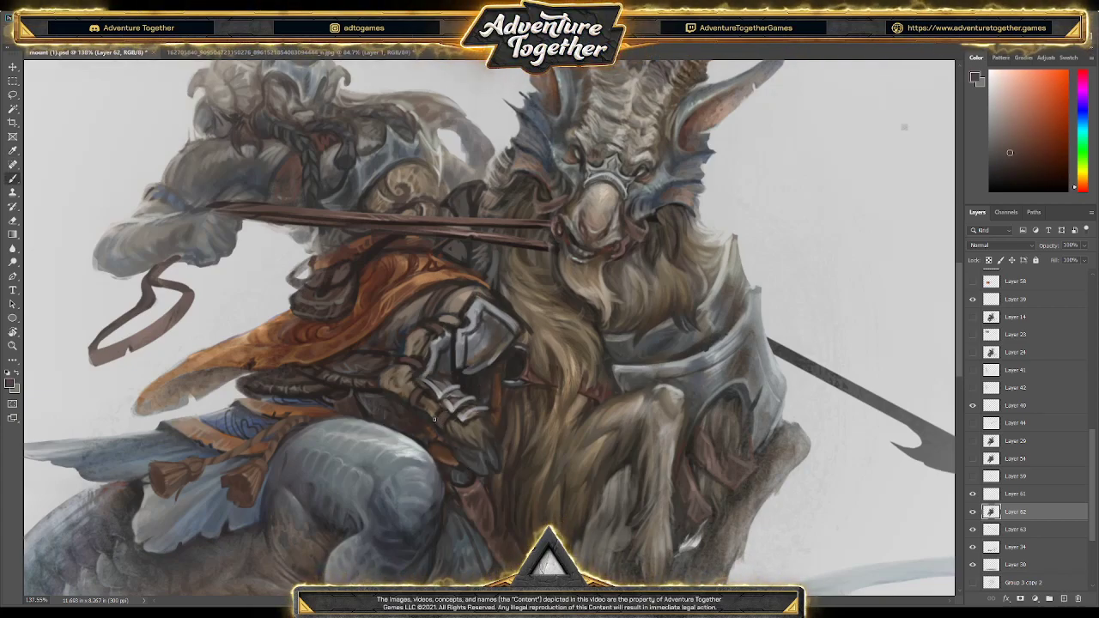
left_click(438, 427, "alt")
left_click(441, 413, "alt")
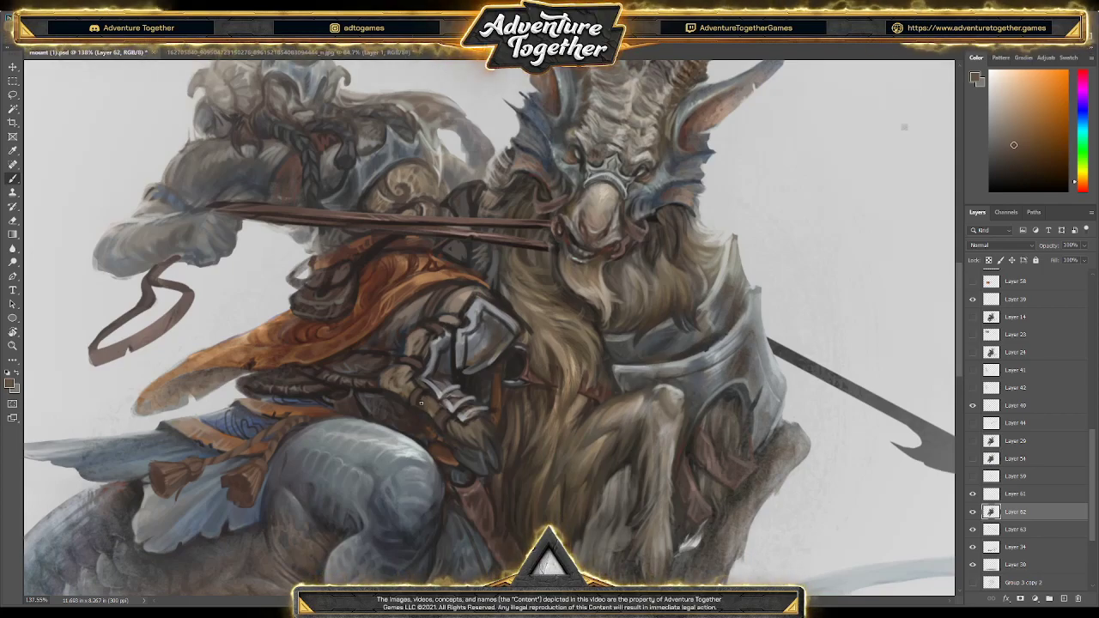
left_click(424, 387, "alt")
left_click(422, 386, "alt")
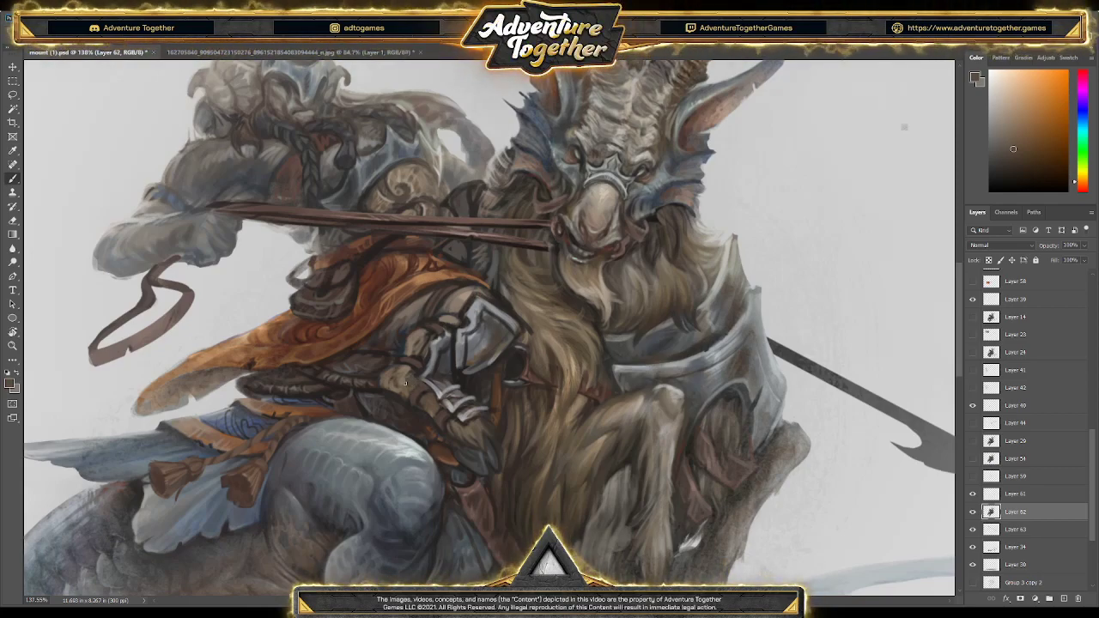
left_click(398, 373, "alt")
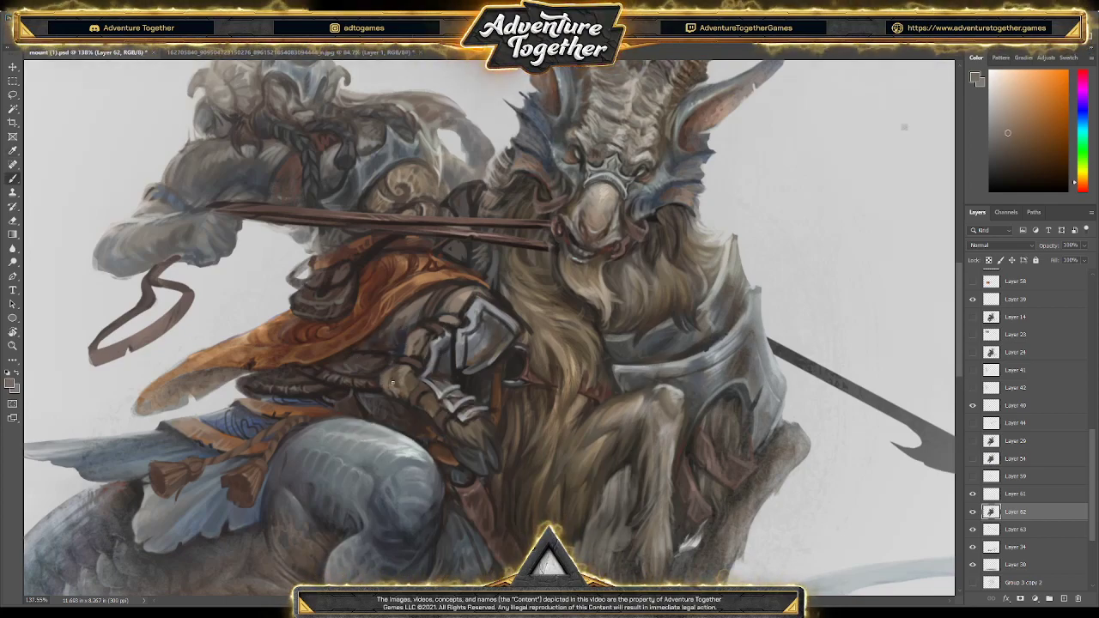
left_click(395, 394, "alt")
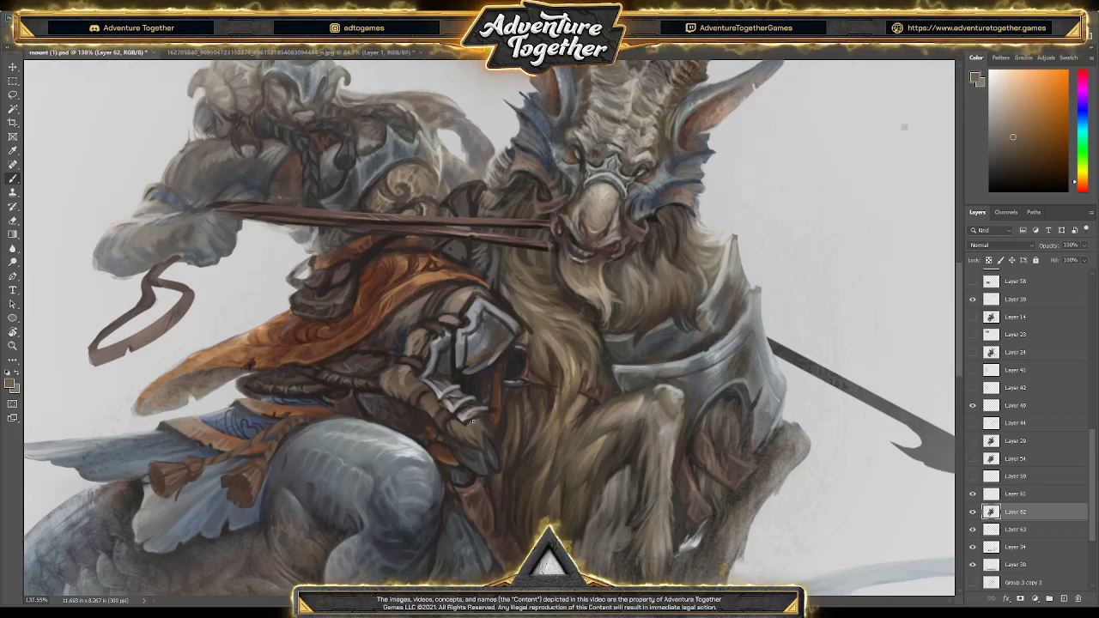
Refine the edges of the lower metal bands and the brown straps around the boot with sampled grey and reddish-brown tones
left_click(470, 422, "alt")
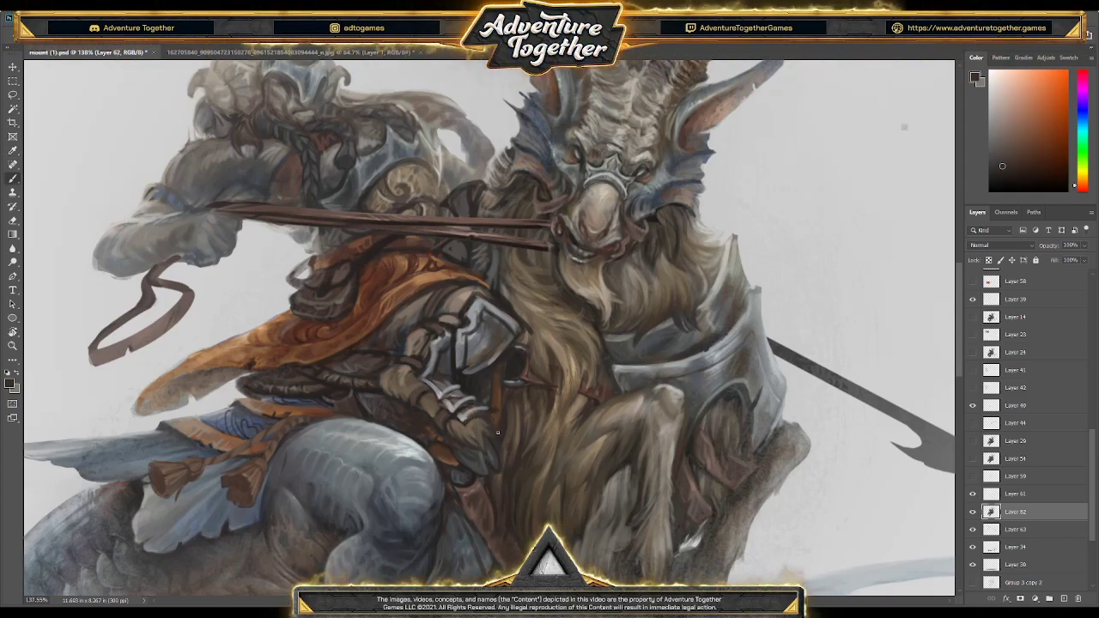
left_click(467, 392, "alt")
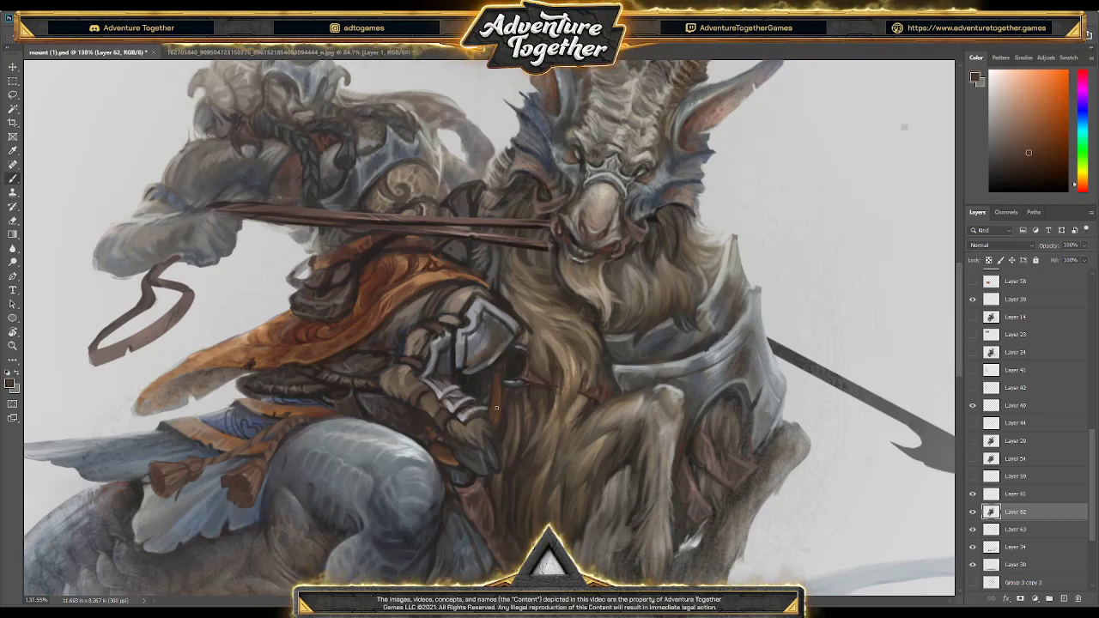
left_click(495, 406, "alt")
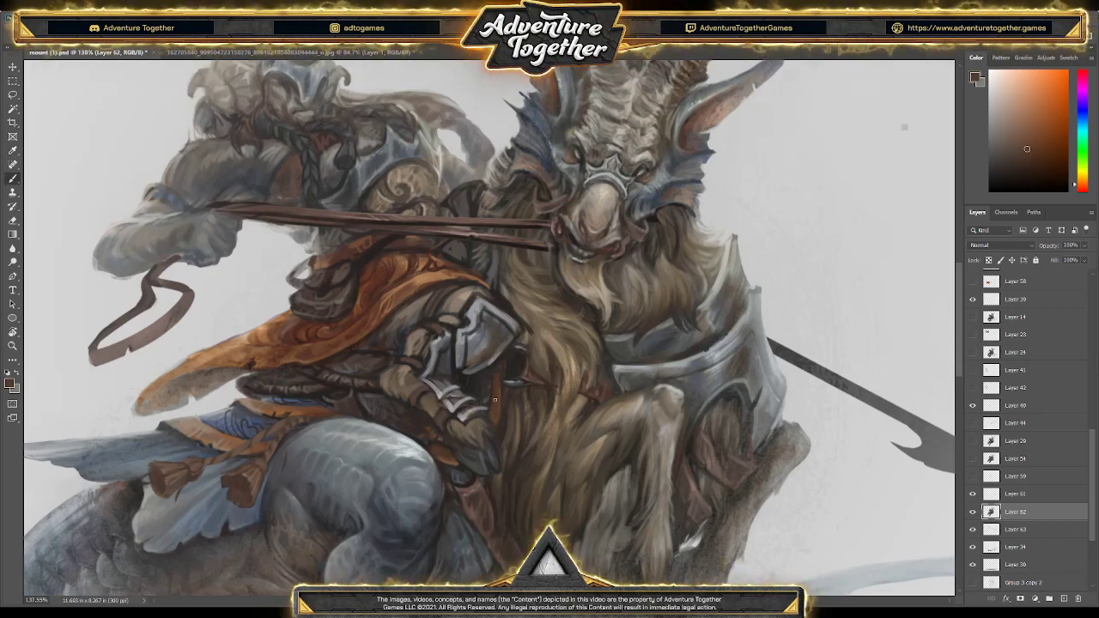
left_click(485, 410, "alt")
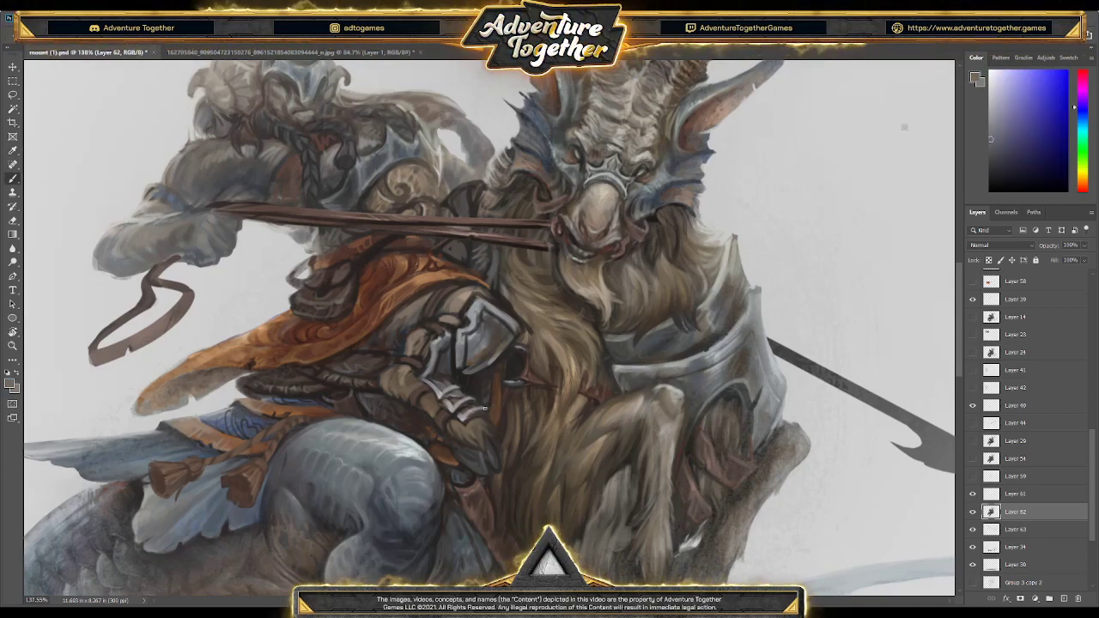
left_click(492, 401, "alt")
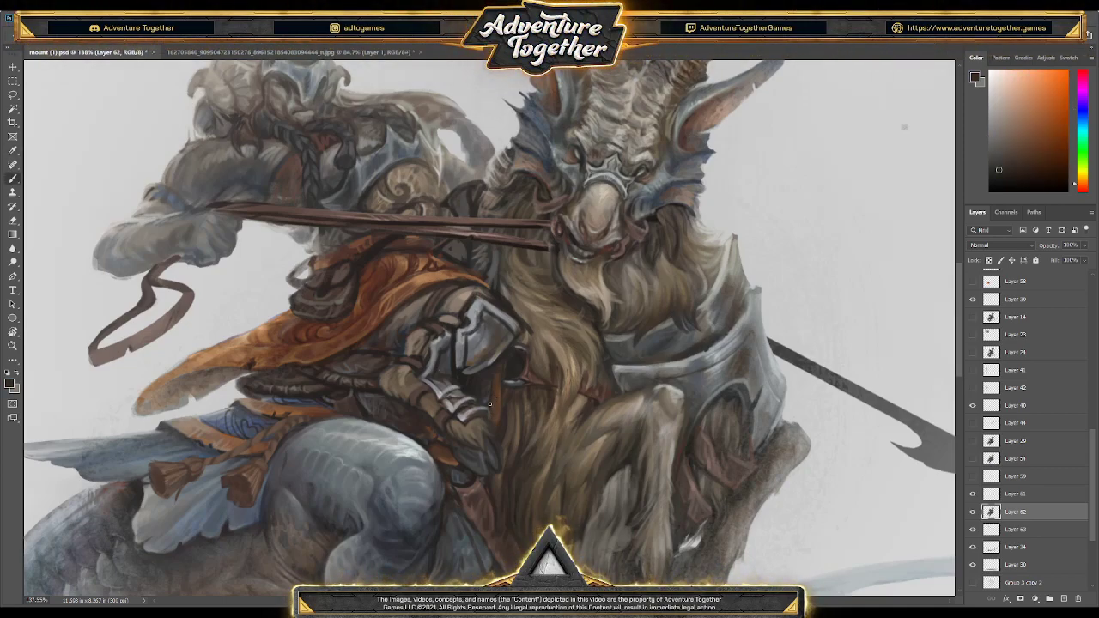
left_click(478, 392, "alt")
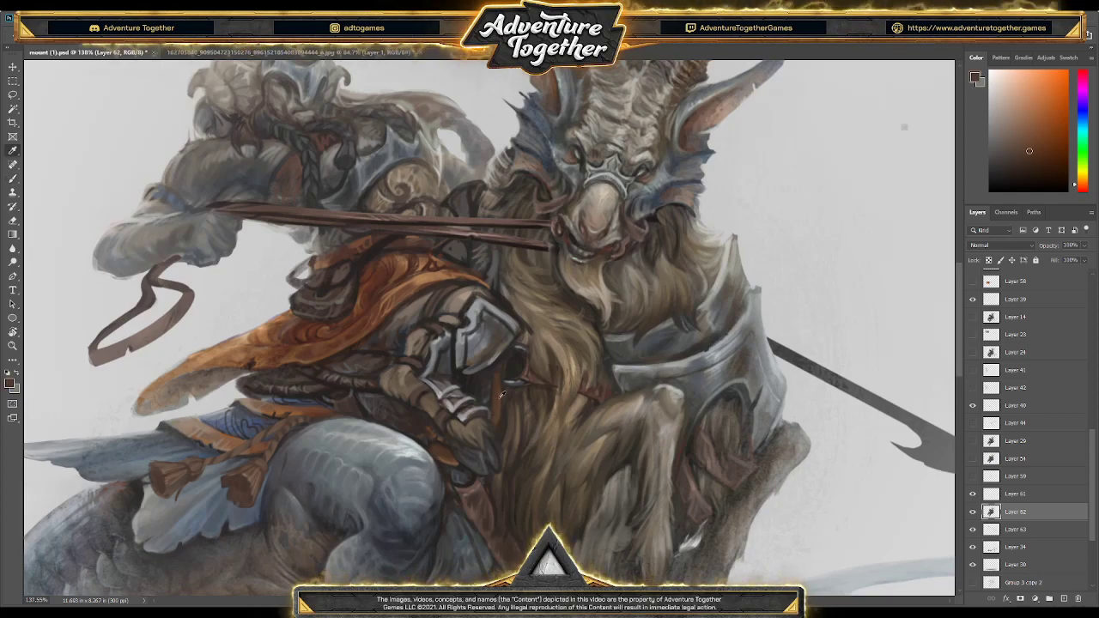
left_click(451, 453, "alt")
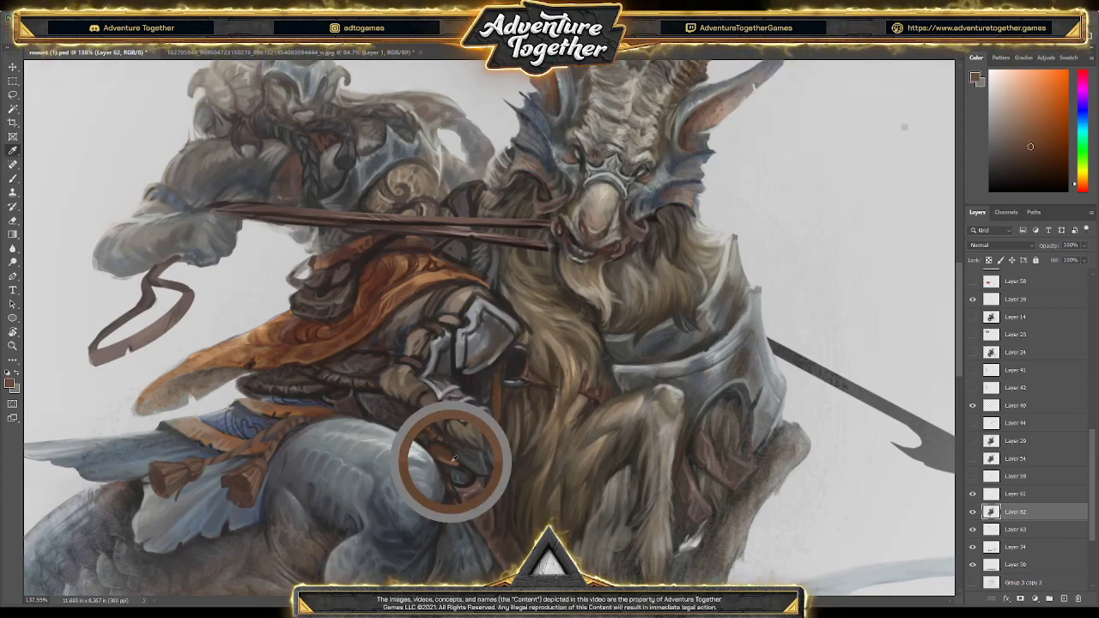
left_click(440, 447, "alt")
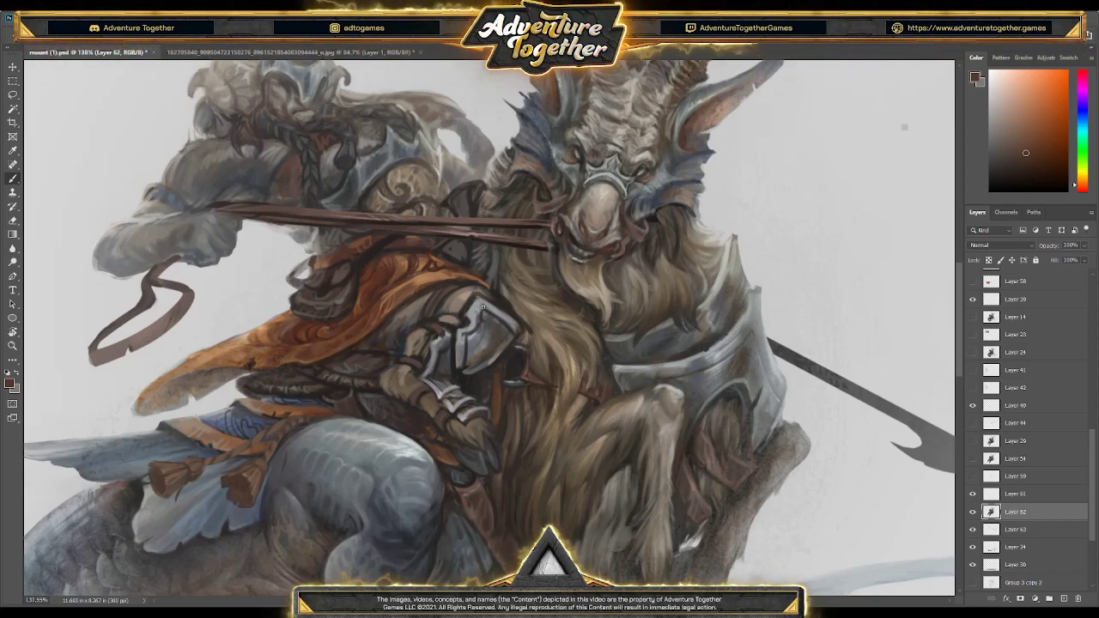
Paint the hanging strap and its small metal fitting against the goat's fur with sampled dark and orange-brown tones
left_click(533, 405, "alt")
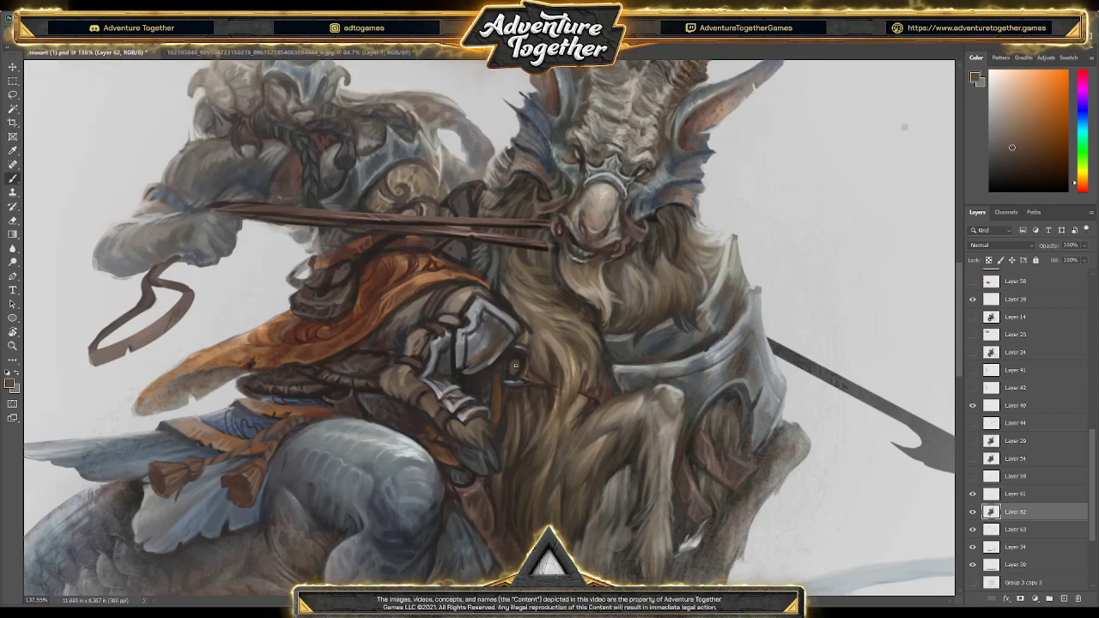
left_click(521, 361, "alt")
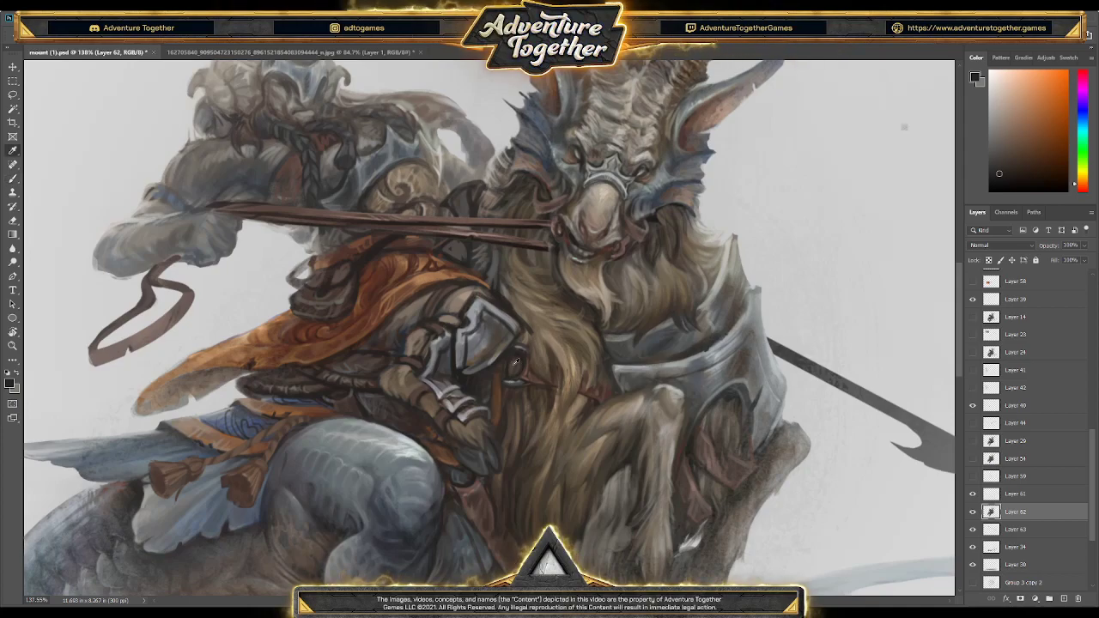
left_click(515, 364, "alt")
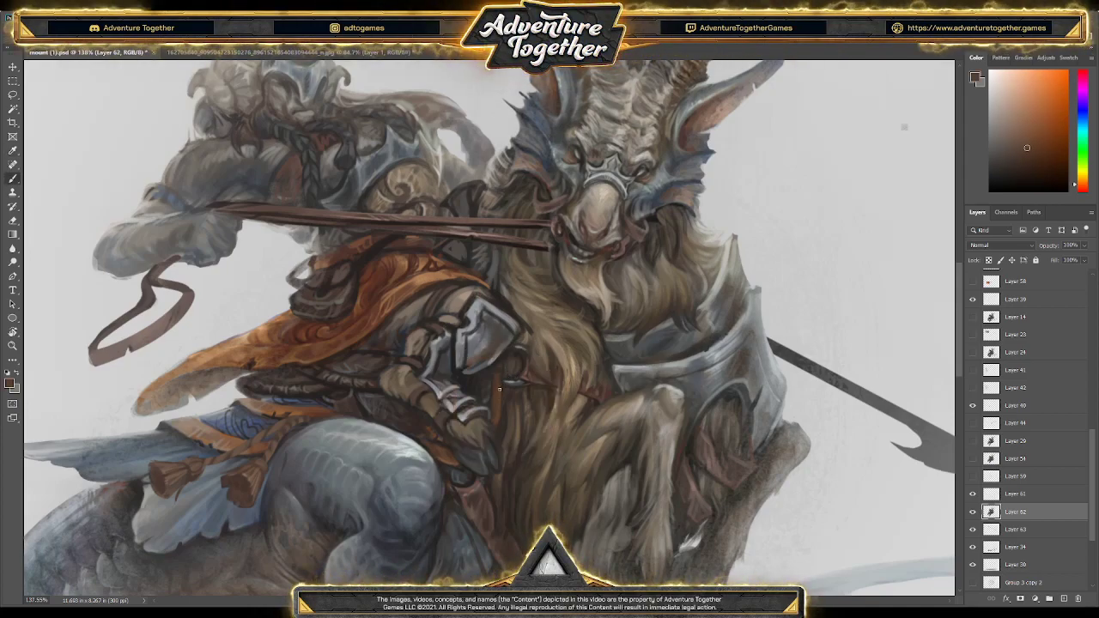
left_click(508, 350, "alt")
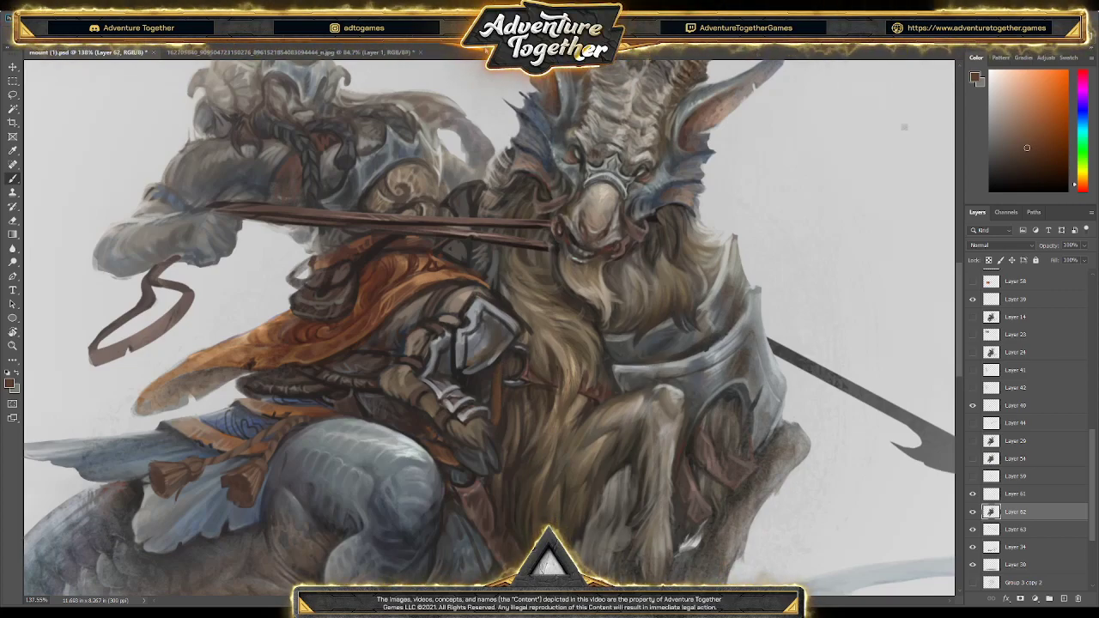
left_click(306, 344, "alt")
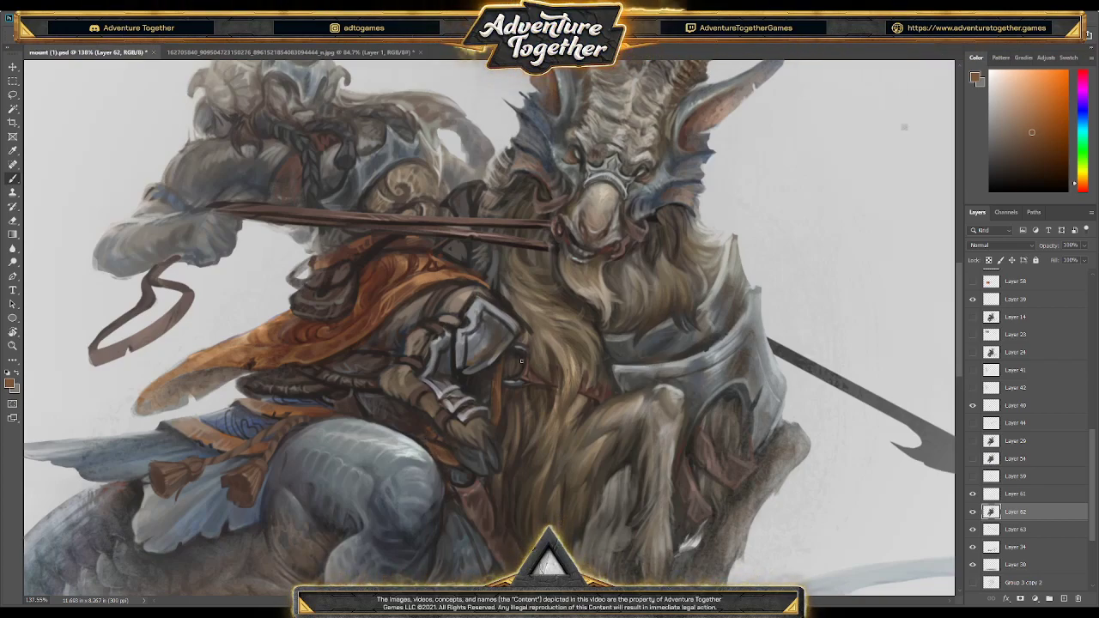
left_click(499, 418, "alt")
left_click(501, 409, "alt")
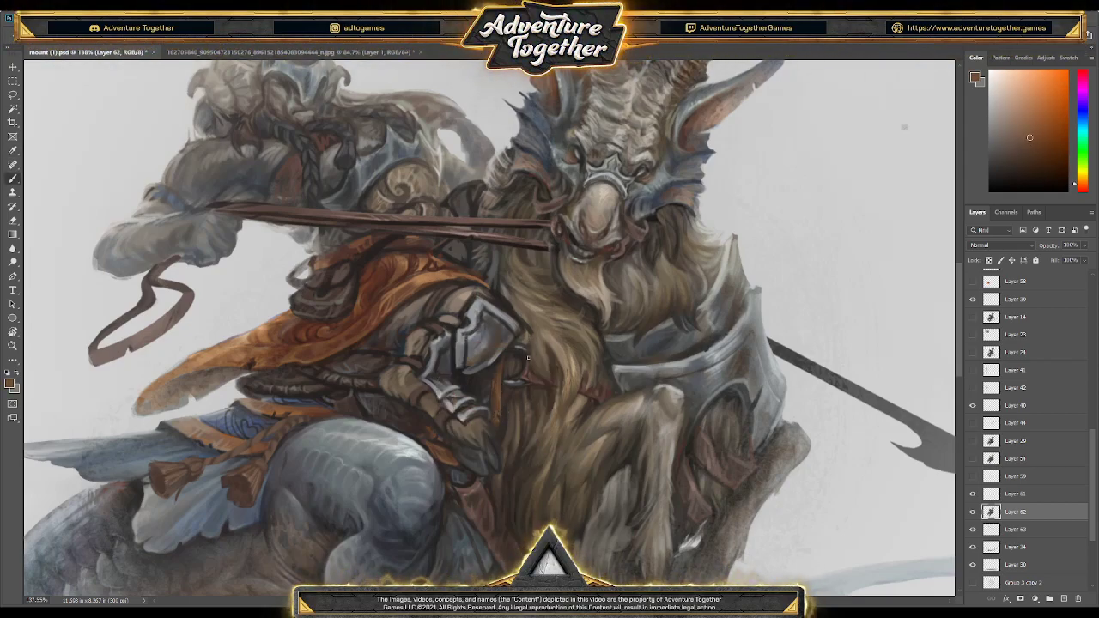
Touch up the outer edge of the boot's toe beside the goat's fur with sampled blue-grey and dark tones
left_click(483, 453, "alt")
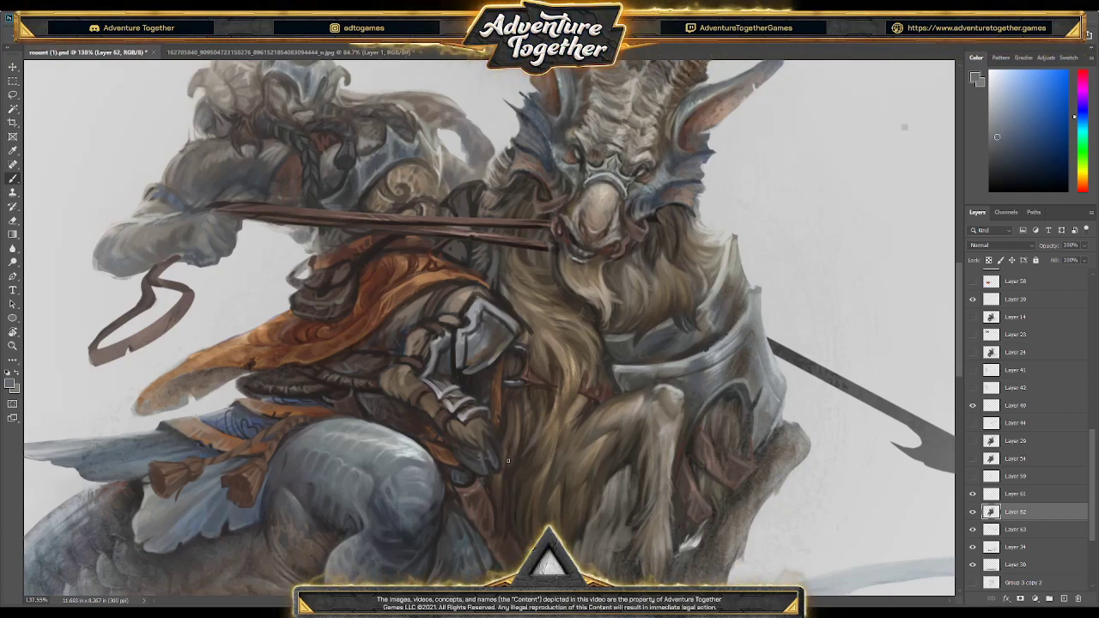
left_click(499, 455, "alt")
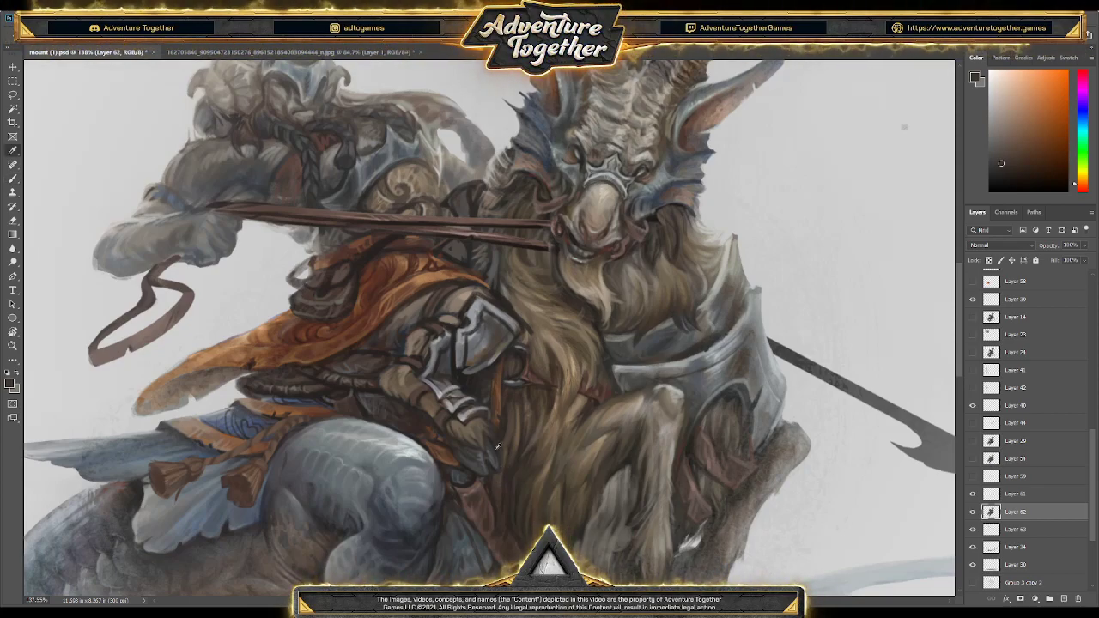
left_click(496, 445, "alt")
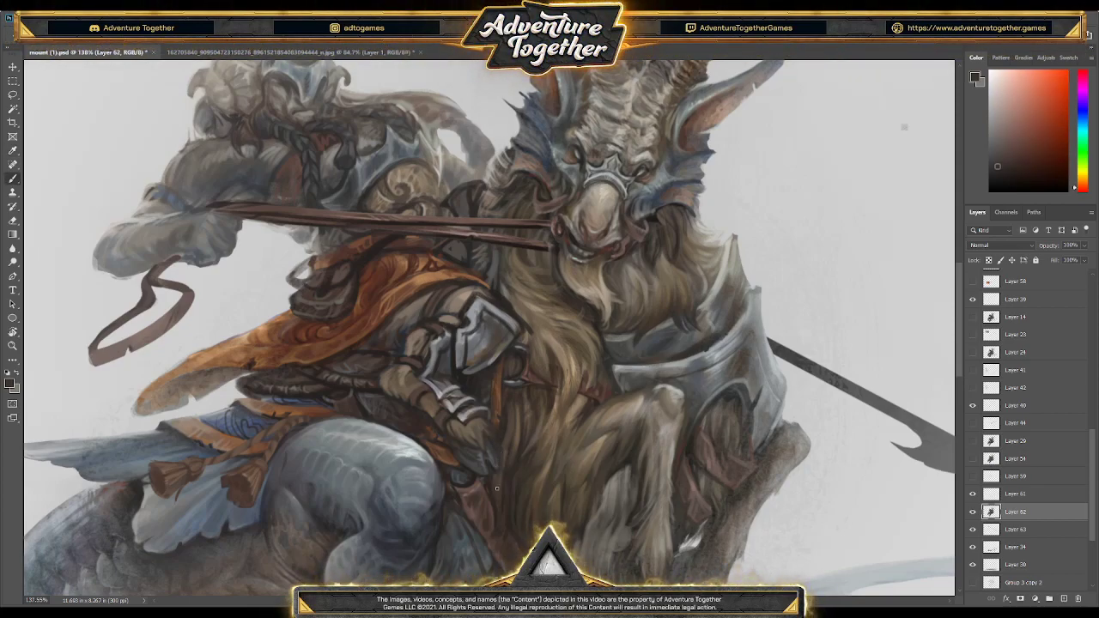
left_click(495, 459, "alt")
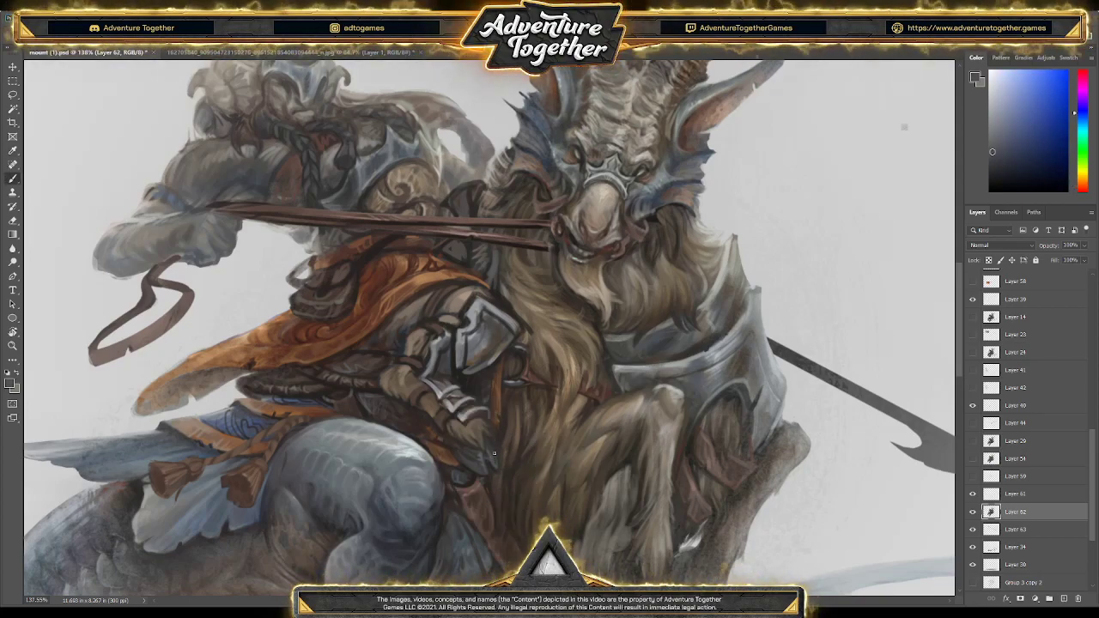
Refine the rider's boot and the dark edge beneath it beside the goat's fur with sampled brown and dark reddish-brown tones
left_click(515, 440, "alt")
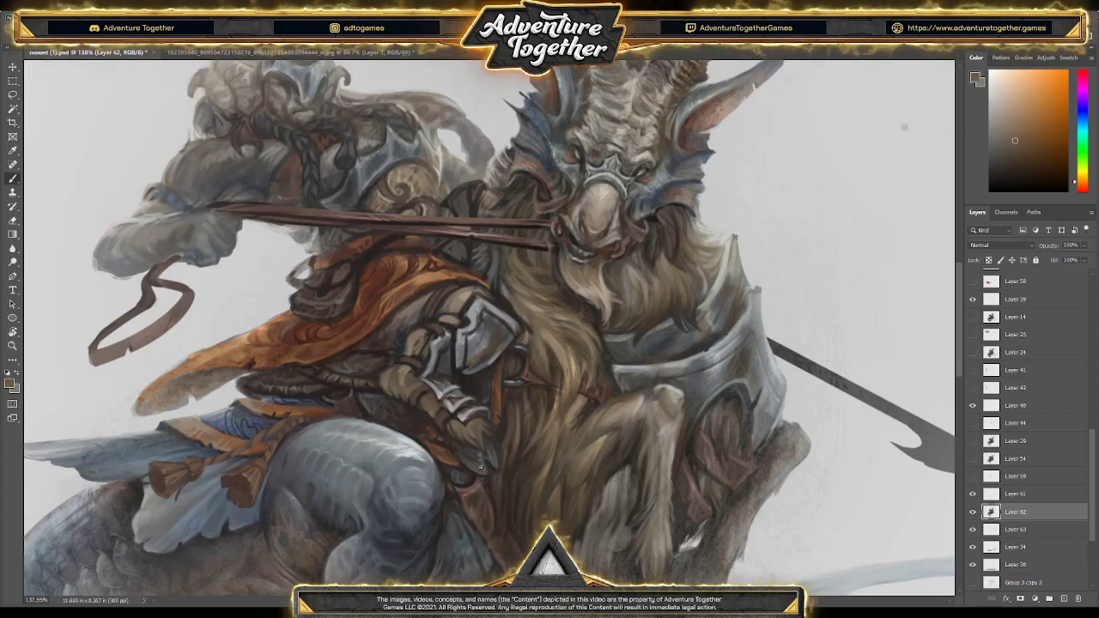
left_click(451, 449, "alt")
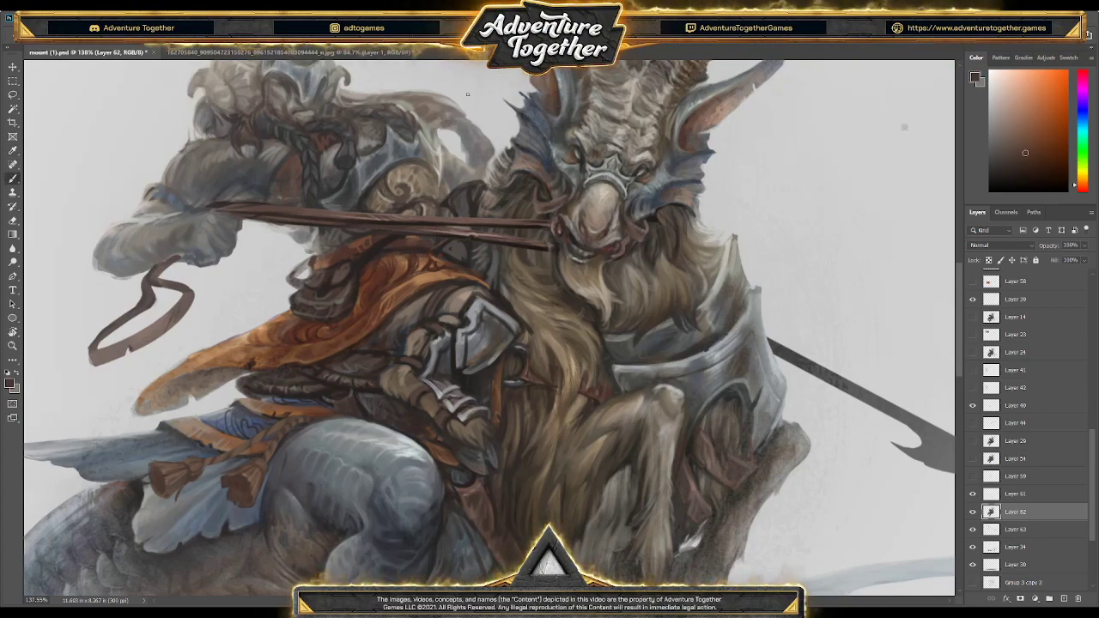
left_click(441, 443, "alt")
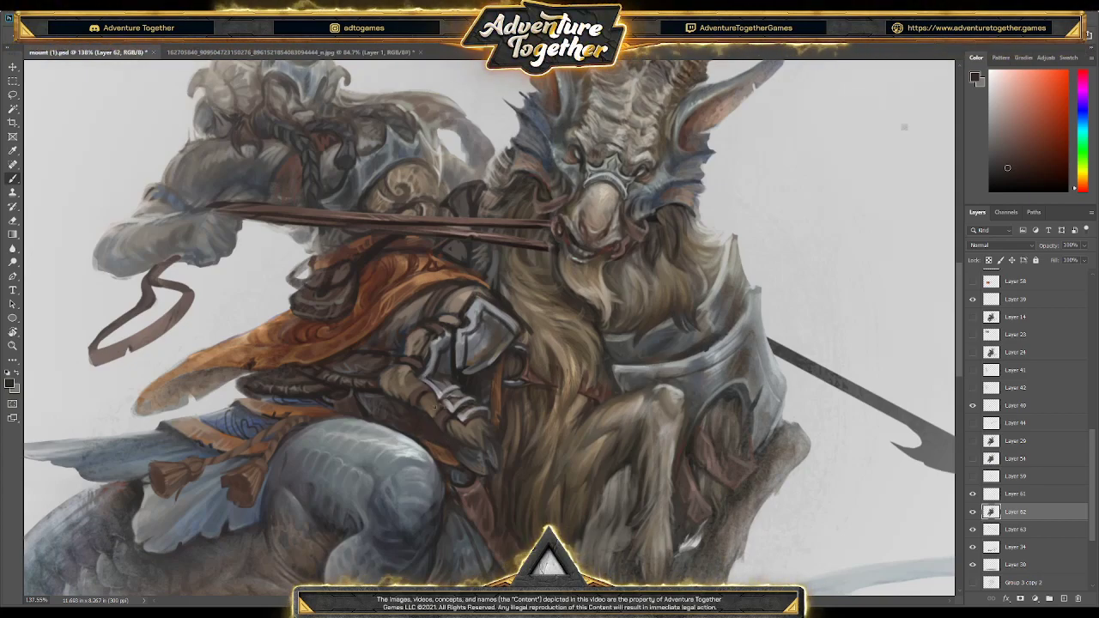
Touch up the patterned blue cloth and the trim along the rider's leg with sampled blue-grey tones, and save the document
left_click(245, 418, "alt")
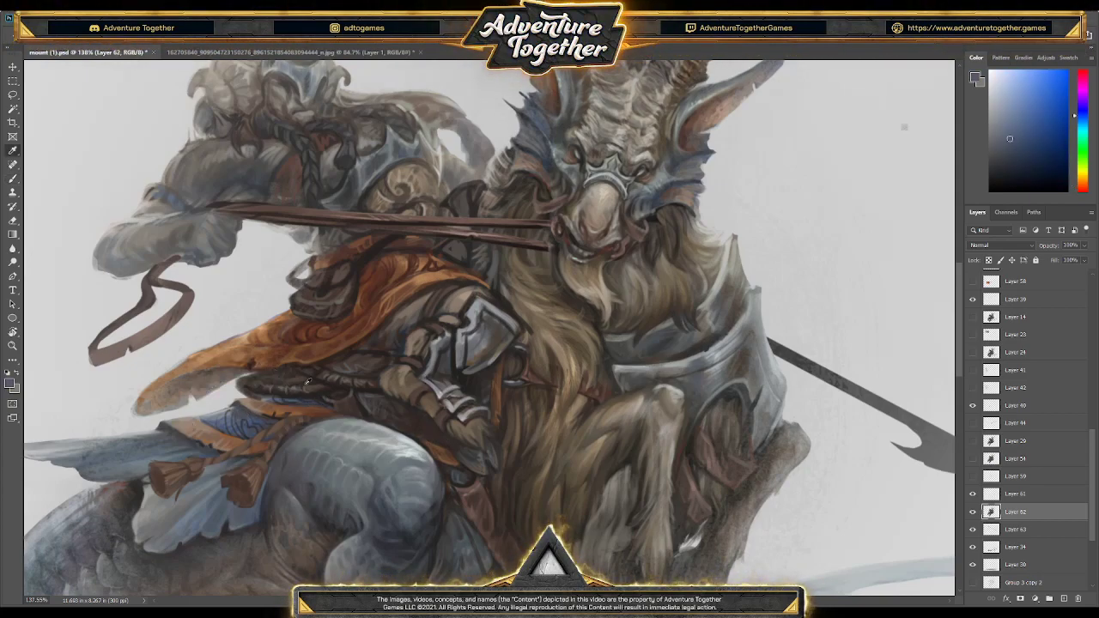
left_click(422, 435, "alt")
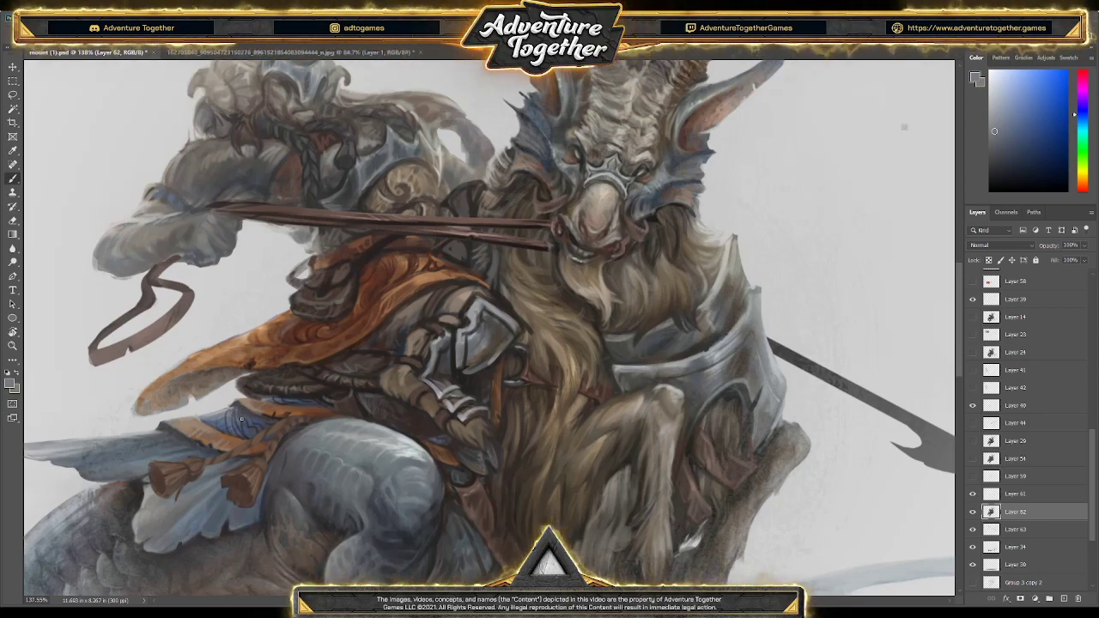
key("alt")
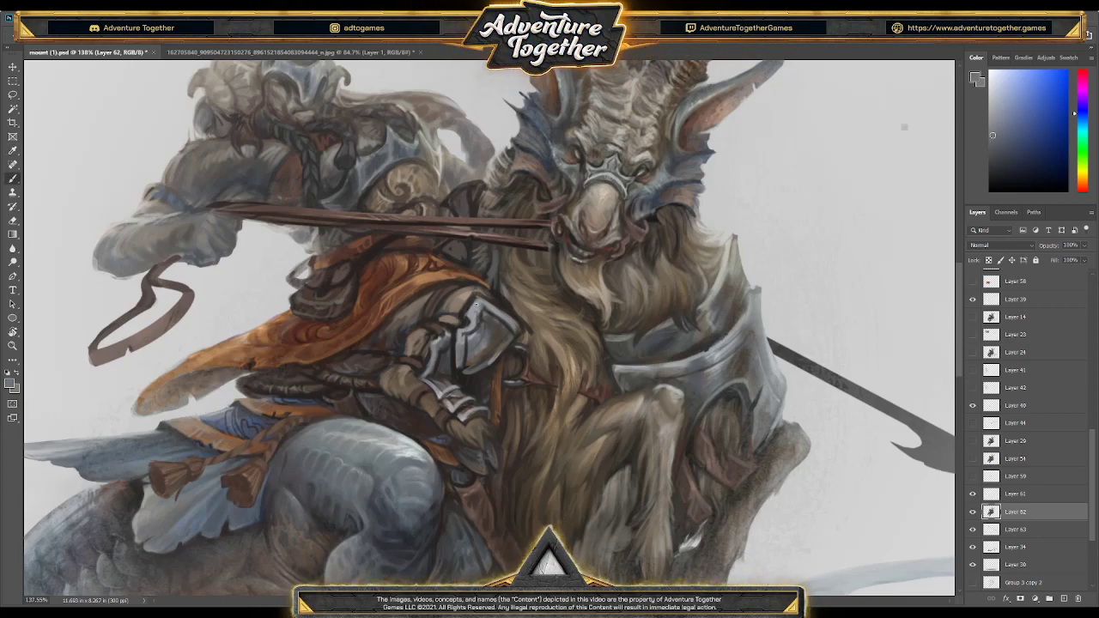
key("ctrl+s")
Move Layer 34 directly beneath Layer 62 and merge it into Layer 62
scroll(474, 311, "down", 5)
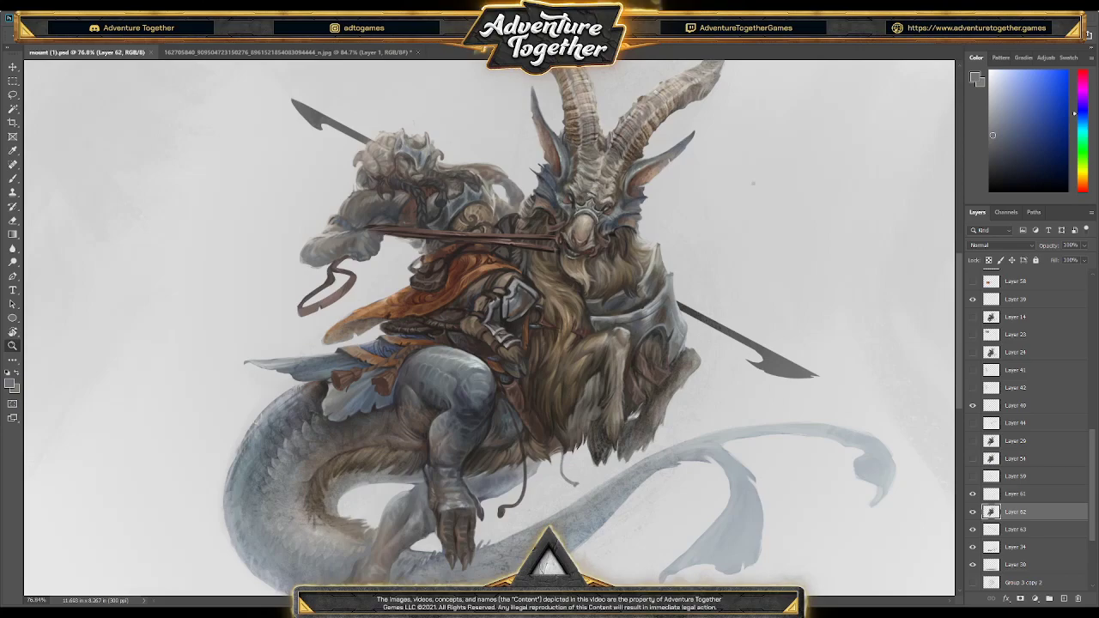
scroll(944, 492, "down", 1)
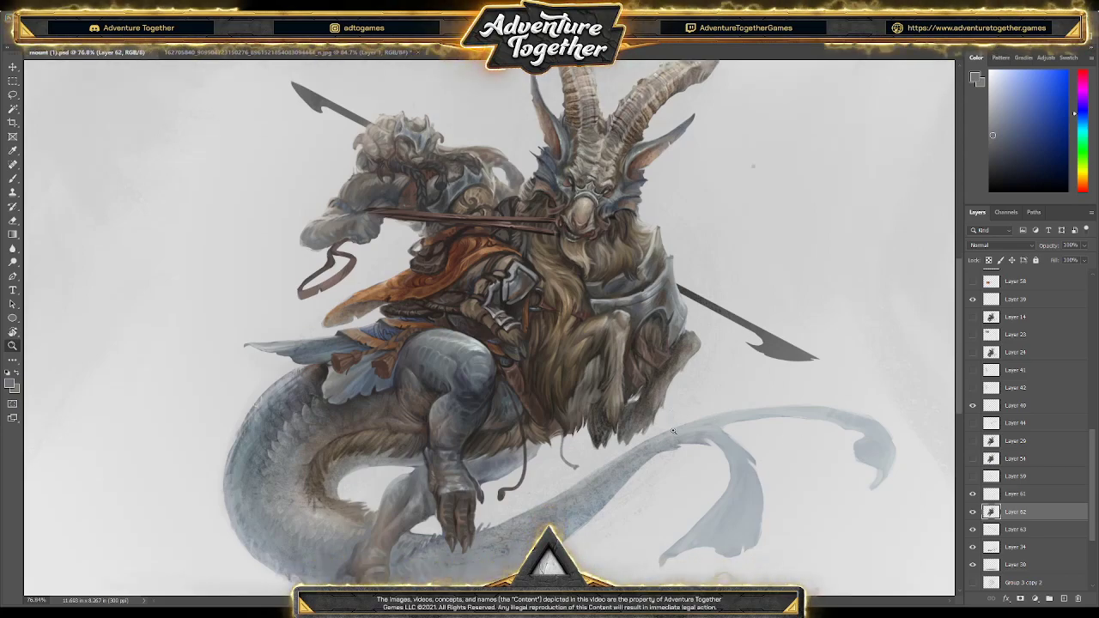
scroll(1015, 437, "up", 3)
scroll(1015, 437, "up", 5)
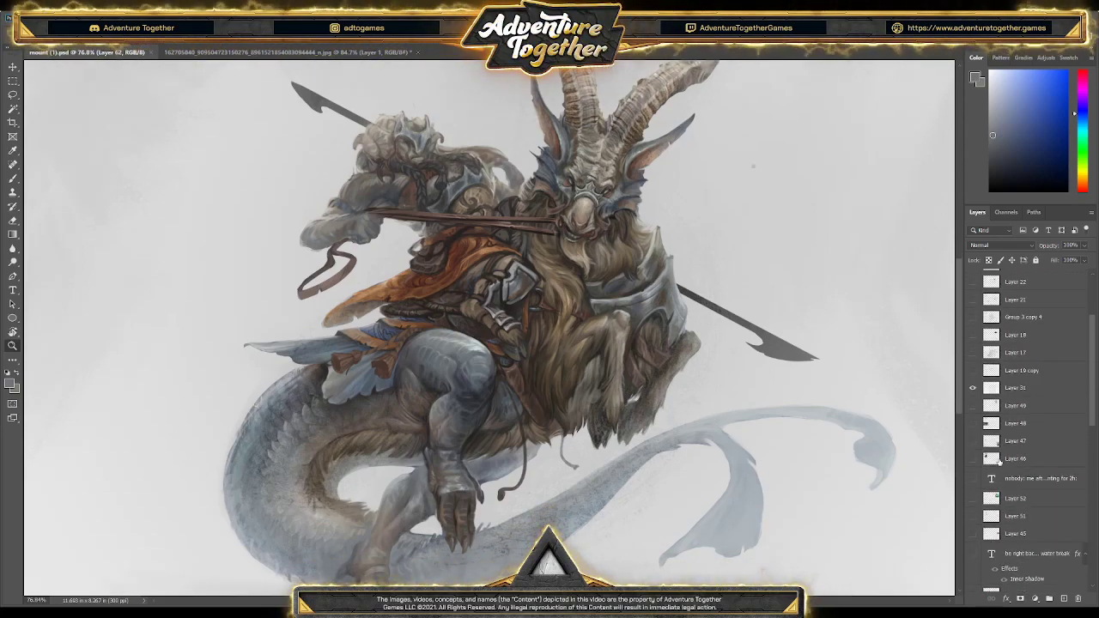
scroll(683, 391, "down", 3)
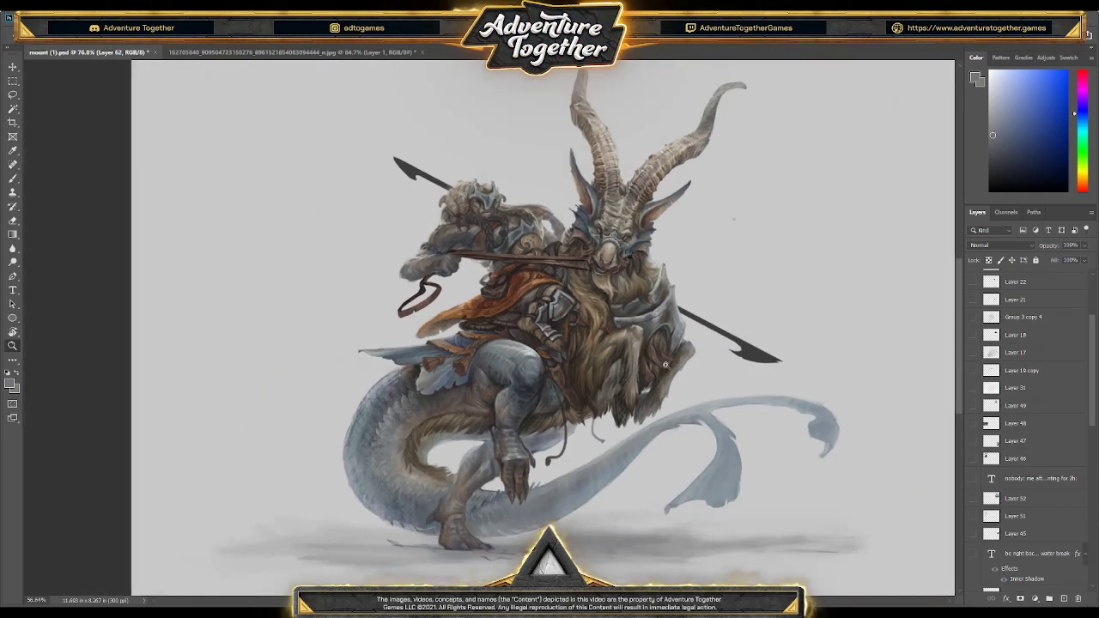
scroll(985, 507, "down", 5)
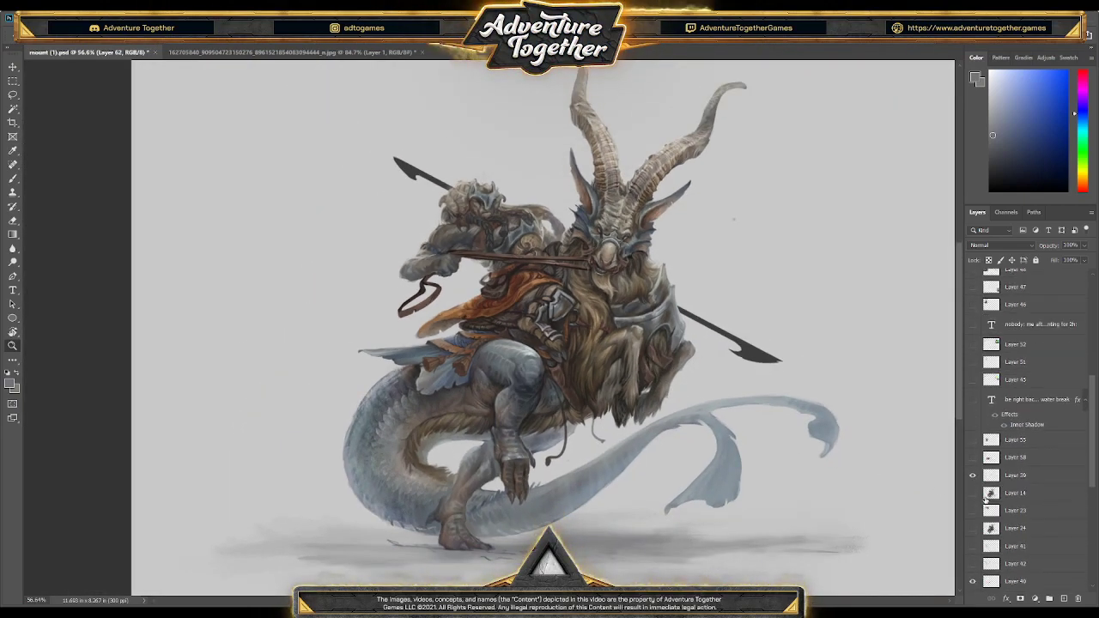
scroll(446, 327, "right", 3)
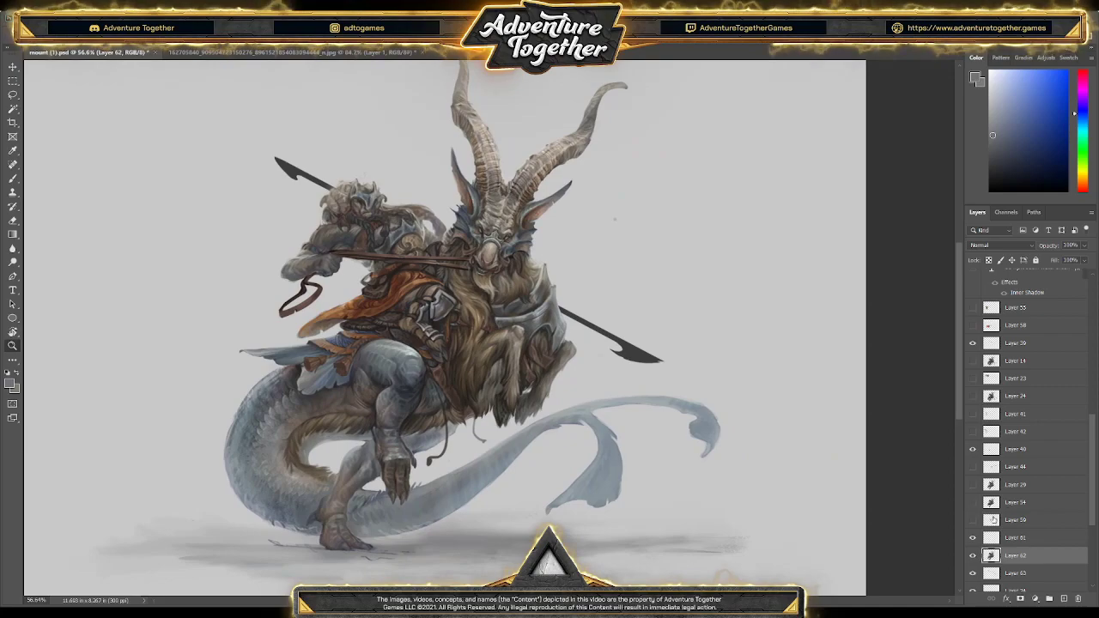
scroll(1017, 471, "down", 2)
left_click_drag(1017, 477, 1030, 464)
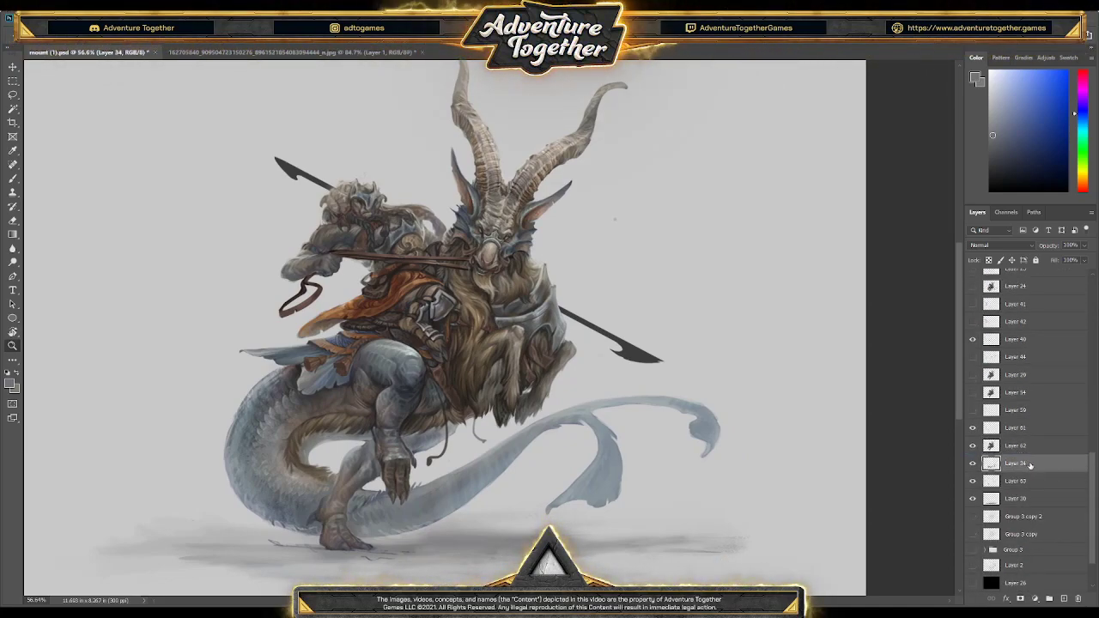
key("ctrl+e")
Check the merged contents of Layer 62 by hiding and showing it, and save the document
left_click(972, 447)
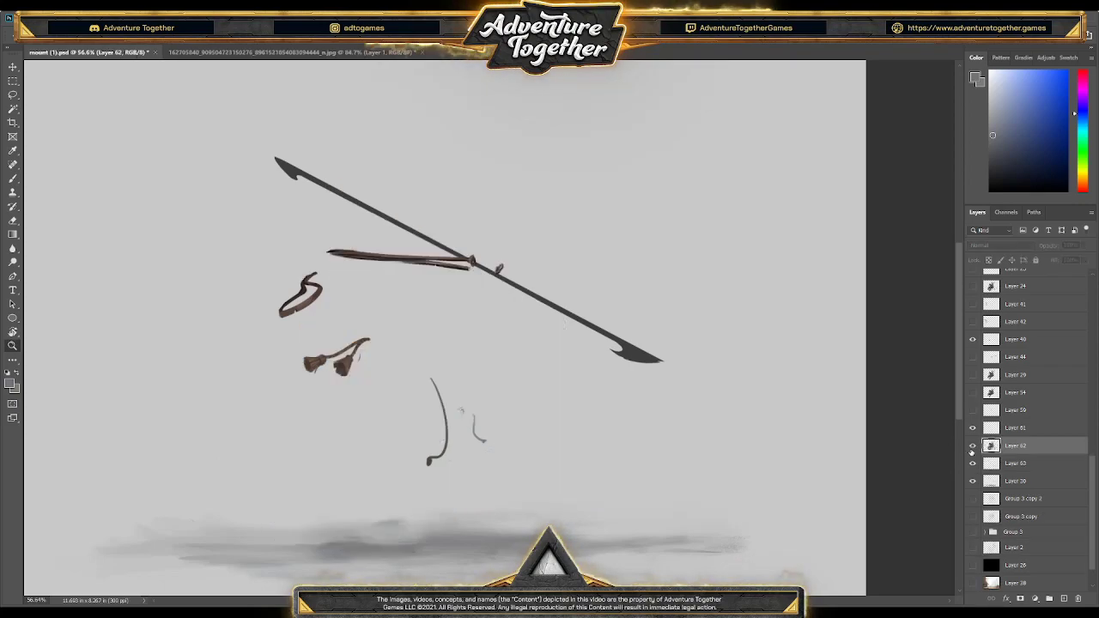
left_click(973, 447)
left_click(973, 447)
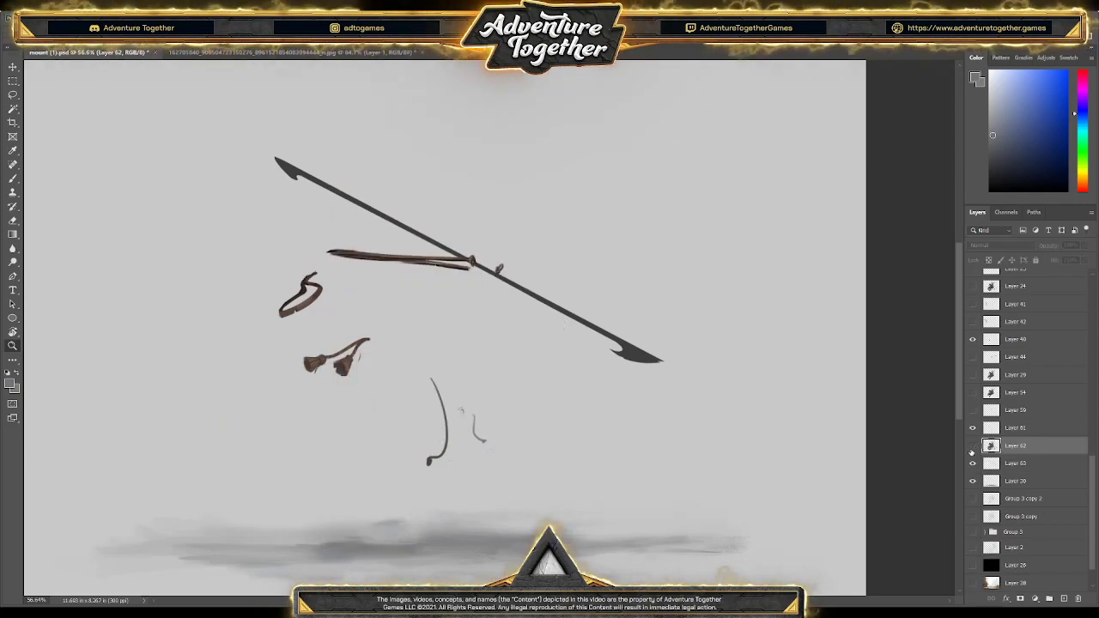
left_click(973, 447)
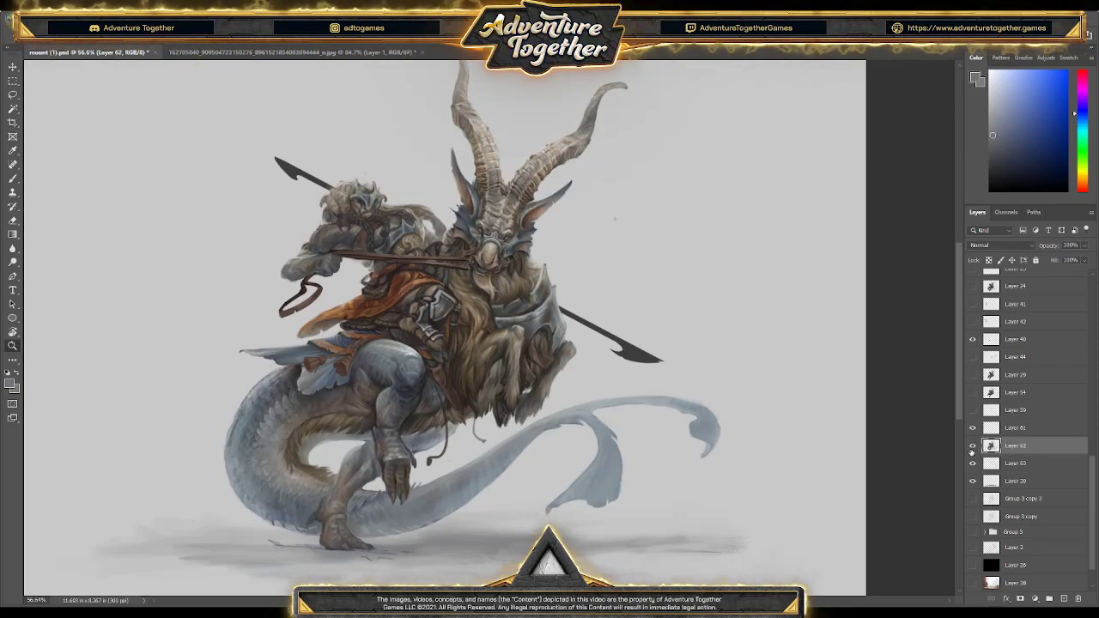
key("ctrl+s")
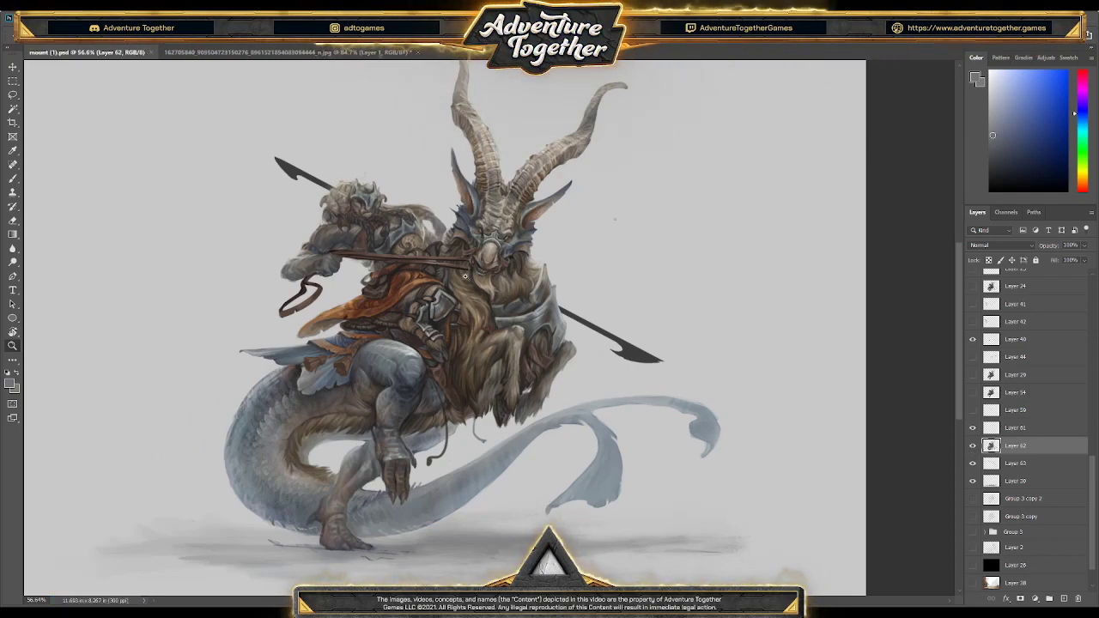
Load Layer 62's outline as a selection, try a light grey gradient over the horns and head, and undo it
scroll(465, 275, "down", 3)
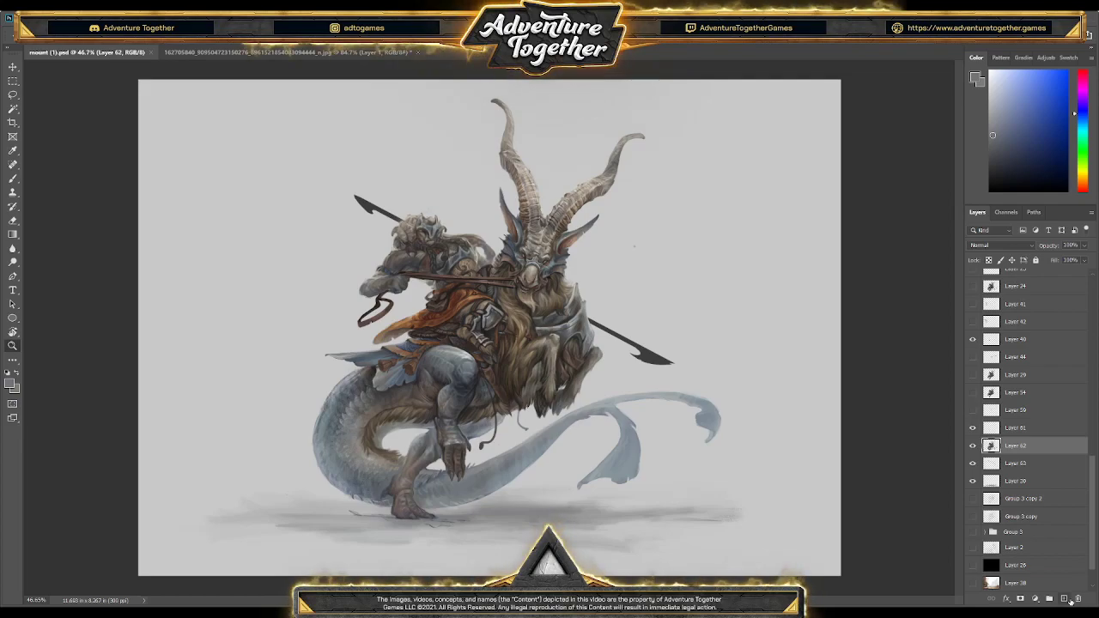
left_click(991, 446, "ctrl")
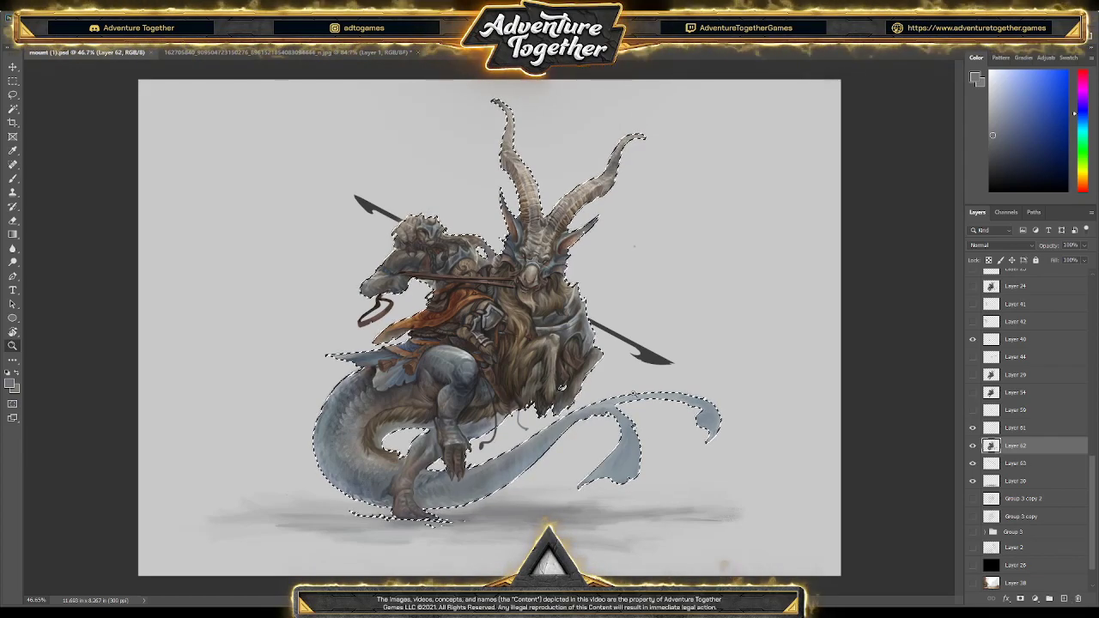
key("g")
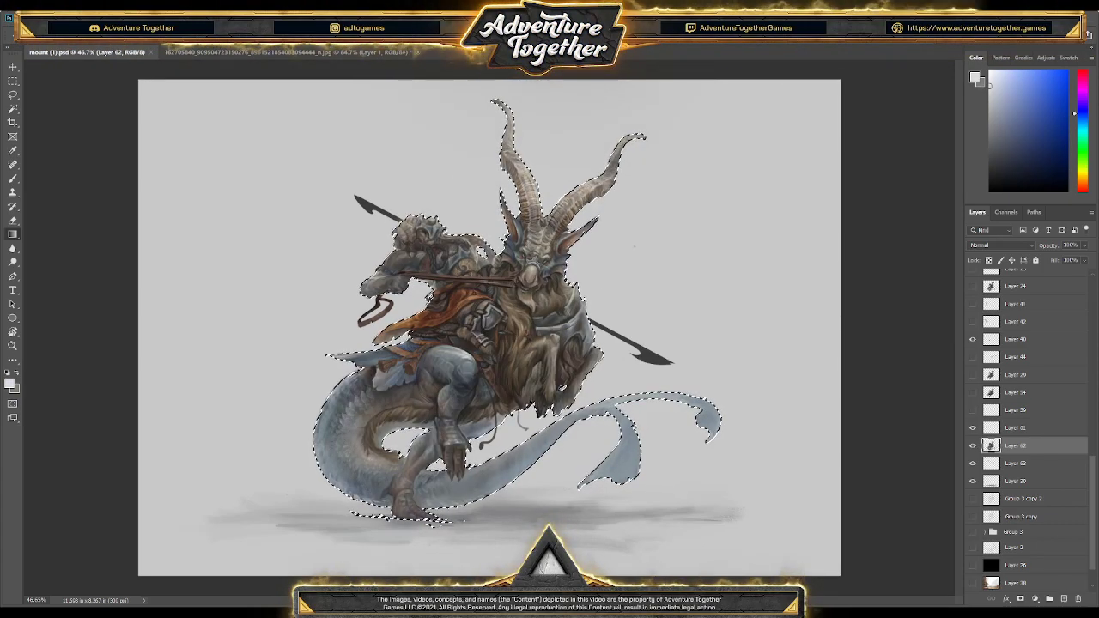
left_click_drag(541, 154, 542, 249)
key("ctrl+z")
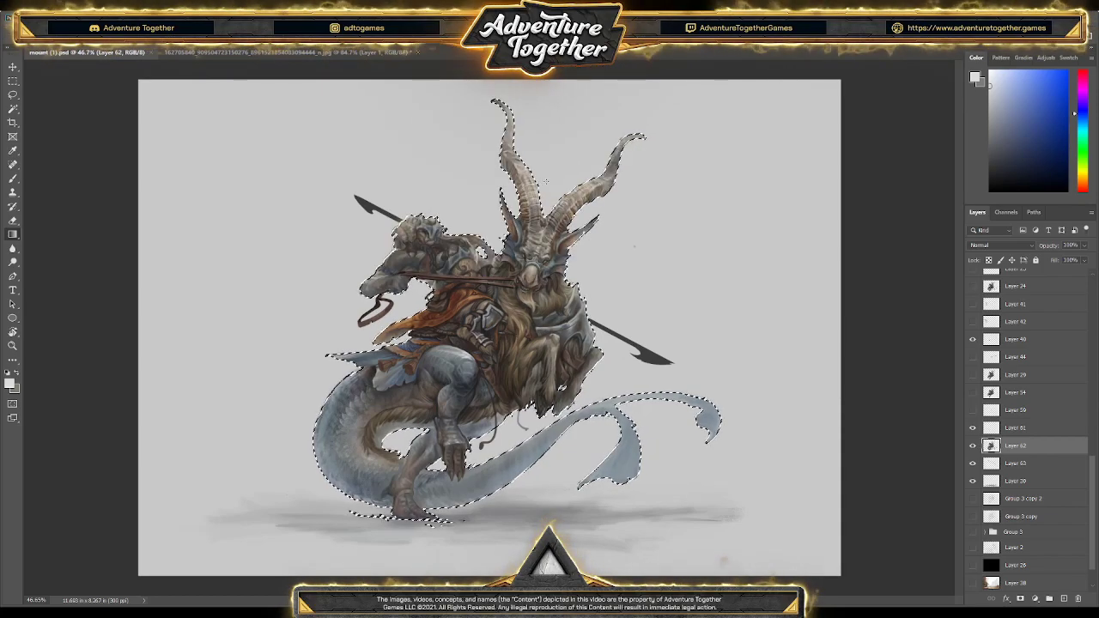
Try a pale cream gradient directly on Layer 62 within the figure's selection
left_click(1080, 176)
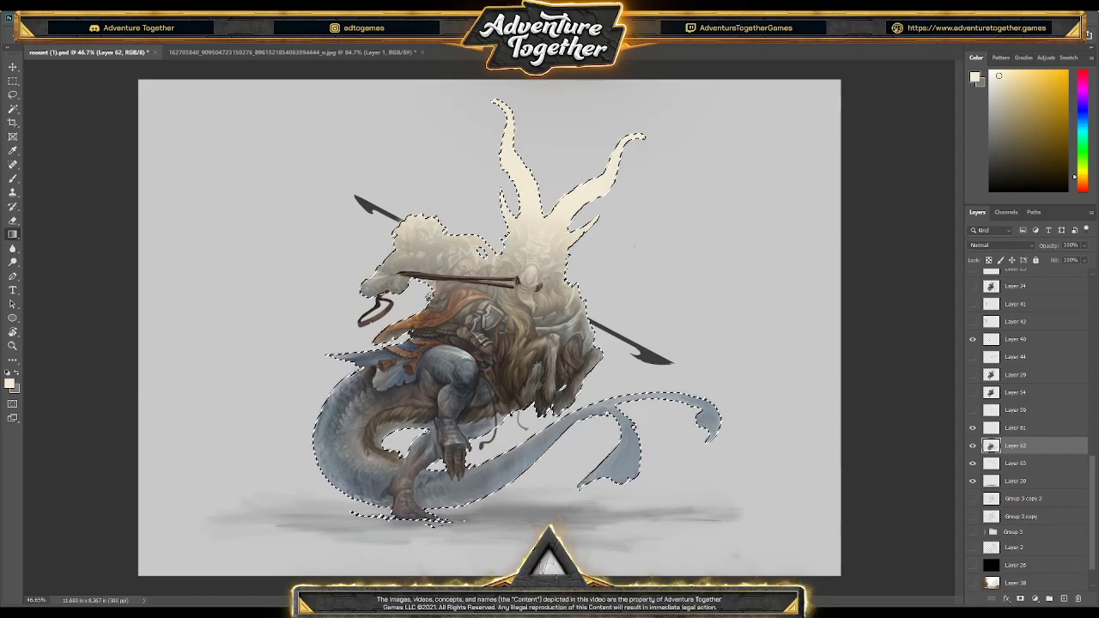
scroll(992, 248, "down", 12)
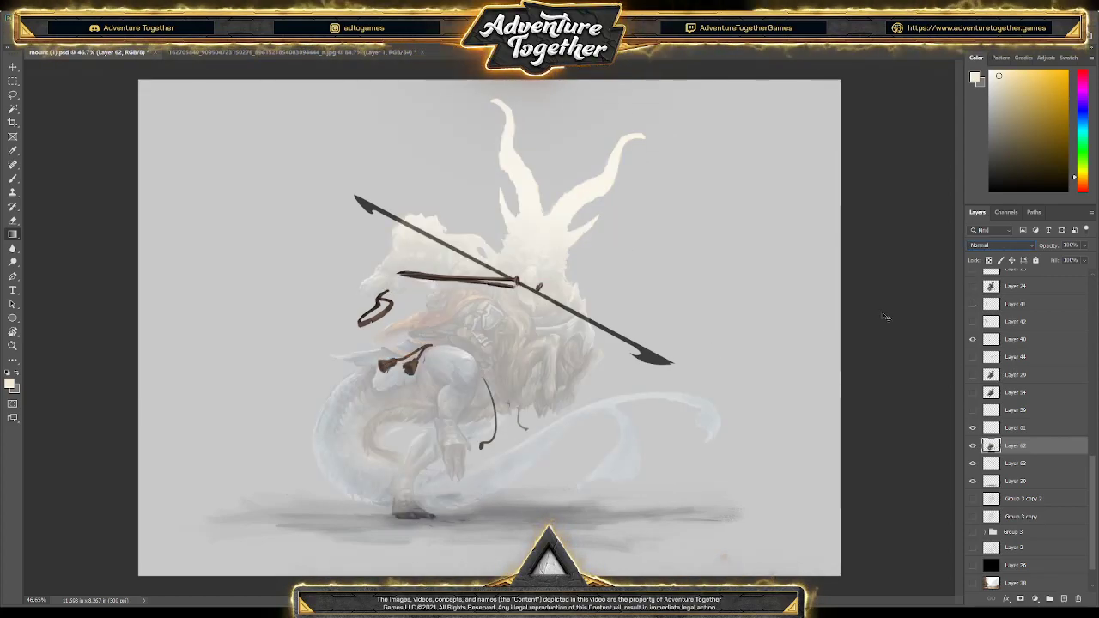
scroll(992, 248, "up", 12)
Create a new layer above Layer 62, add a cream gradient fading down from the horns within the selection, and deselect
key("ctrl+shift+alt+n")
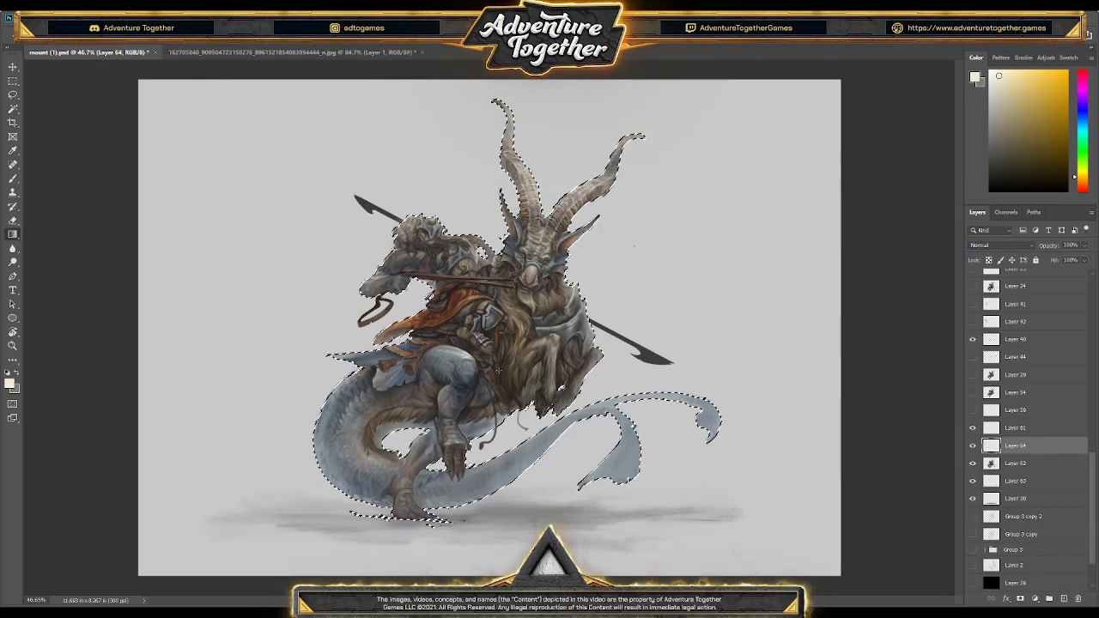
left_click_drag(498, 371, 498, 371)
key("ctrl+d")
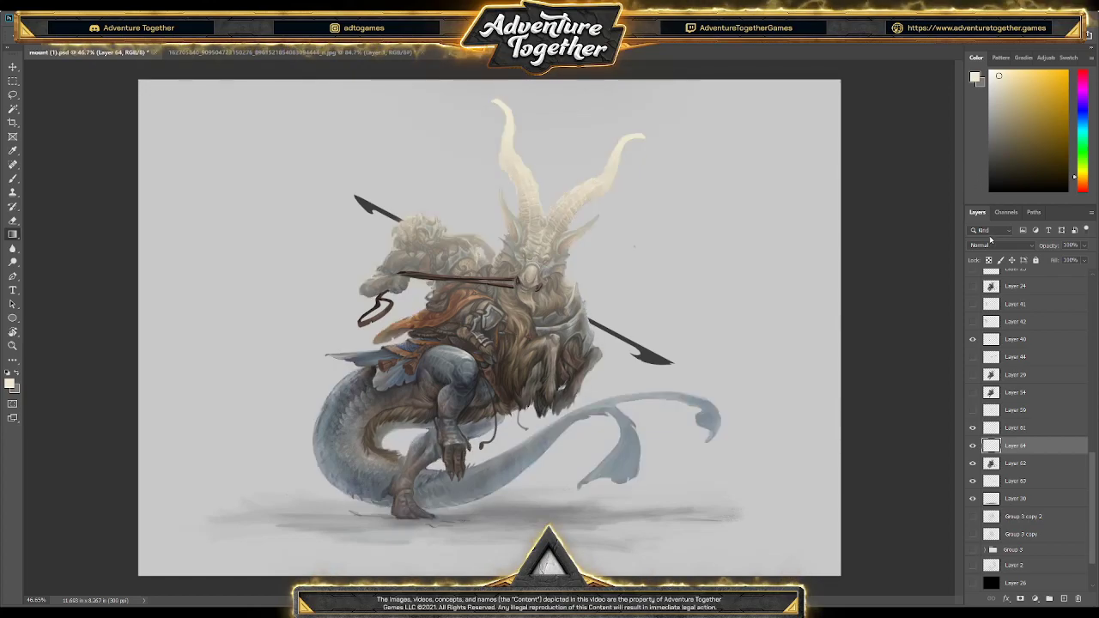
Try blending modes such as Overlay, Soft Light, Subtract, Divide and Luminosity on the gradient layer, and return it to Normal
scroll(995, 245, "down", 12)
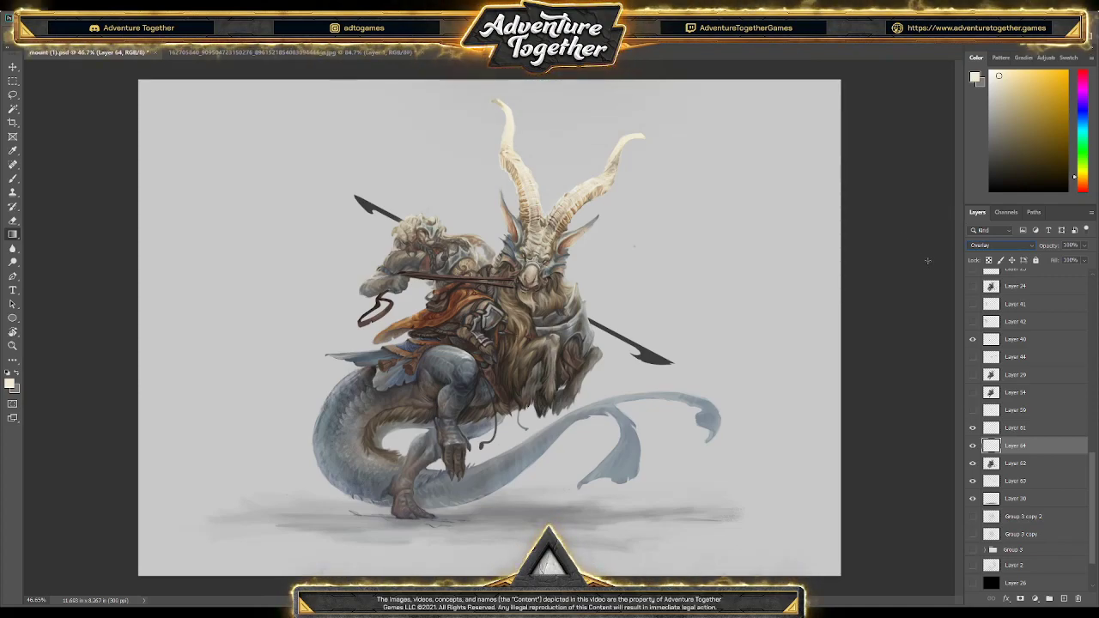
key("Down")
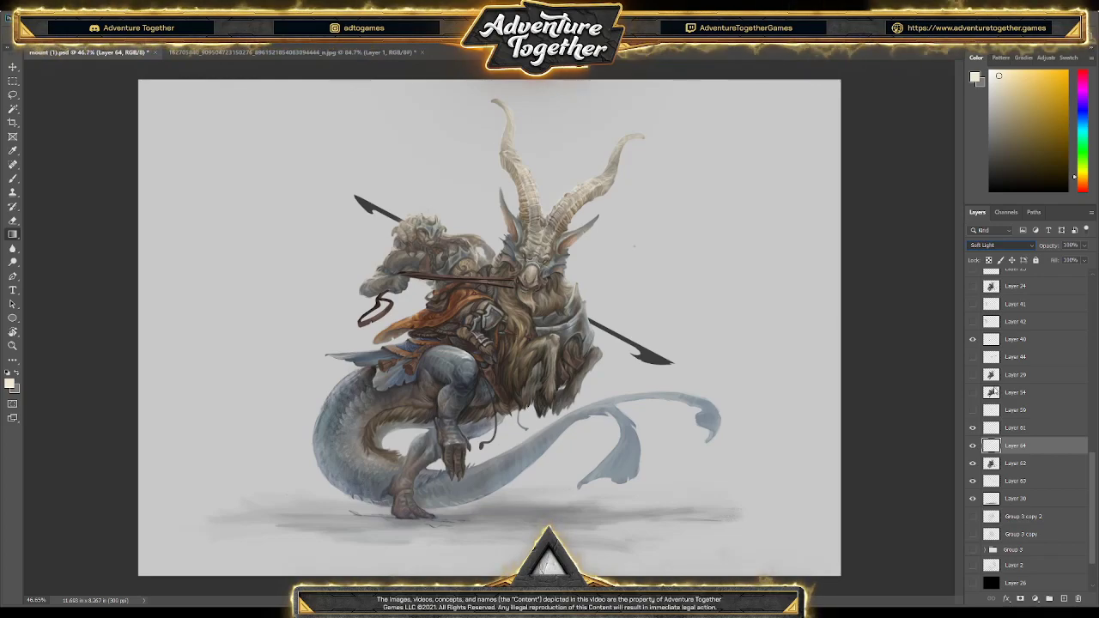
key("Down")
key("Down")
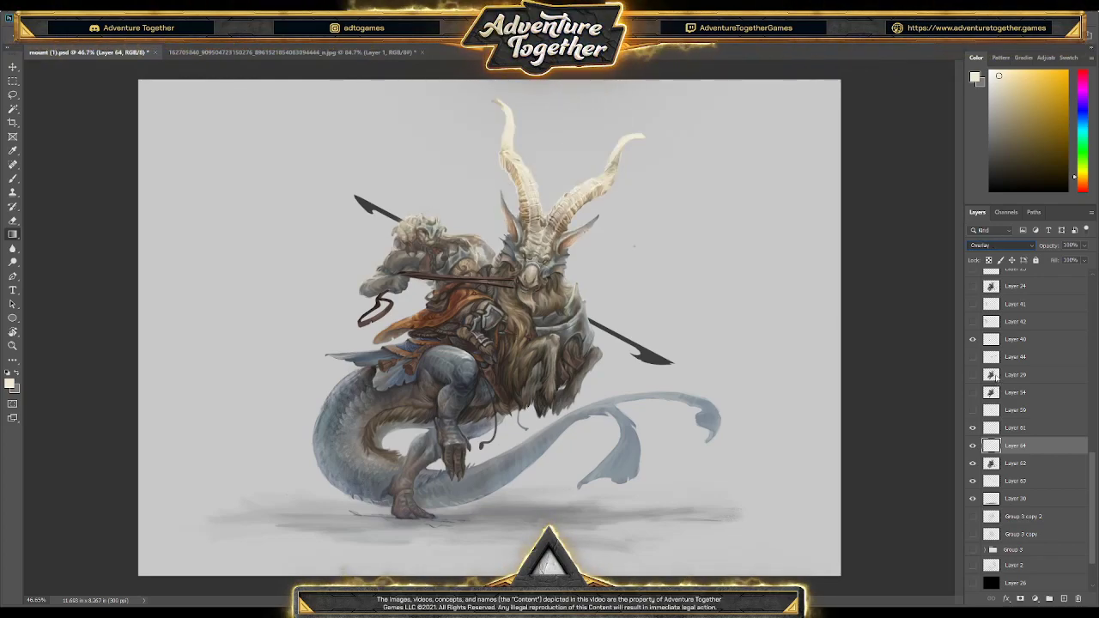
key("Down")
key("Down")
key("Down")
key("Down")
key("Down")
key("Down")
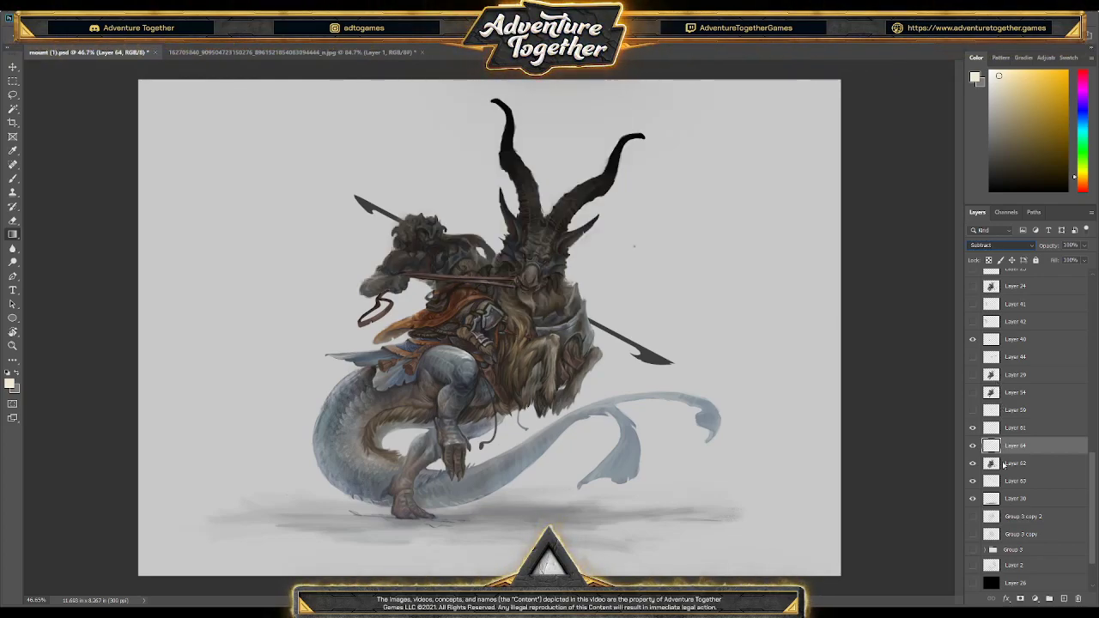
key("Down")
key("Down")
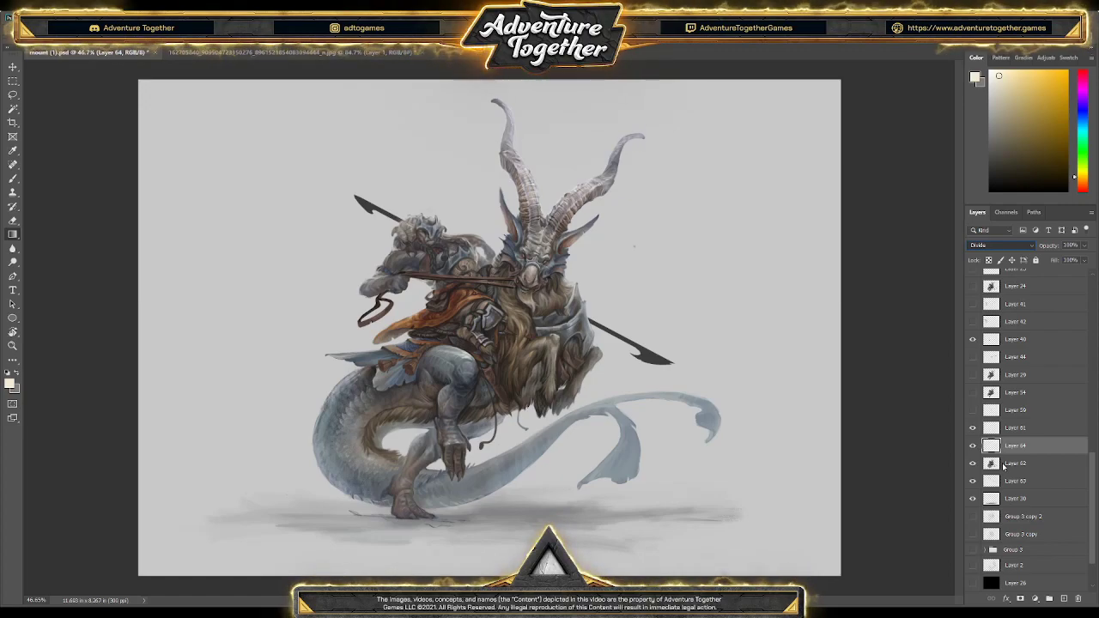
key("Down")
key("Down")
key("Down")
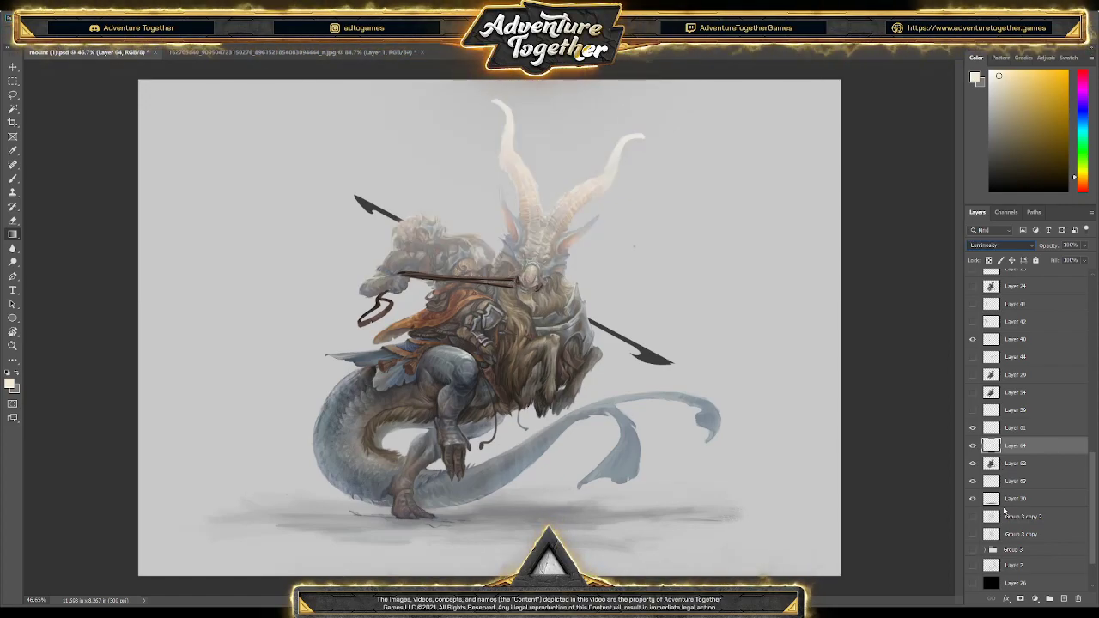
key("Down")
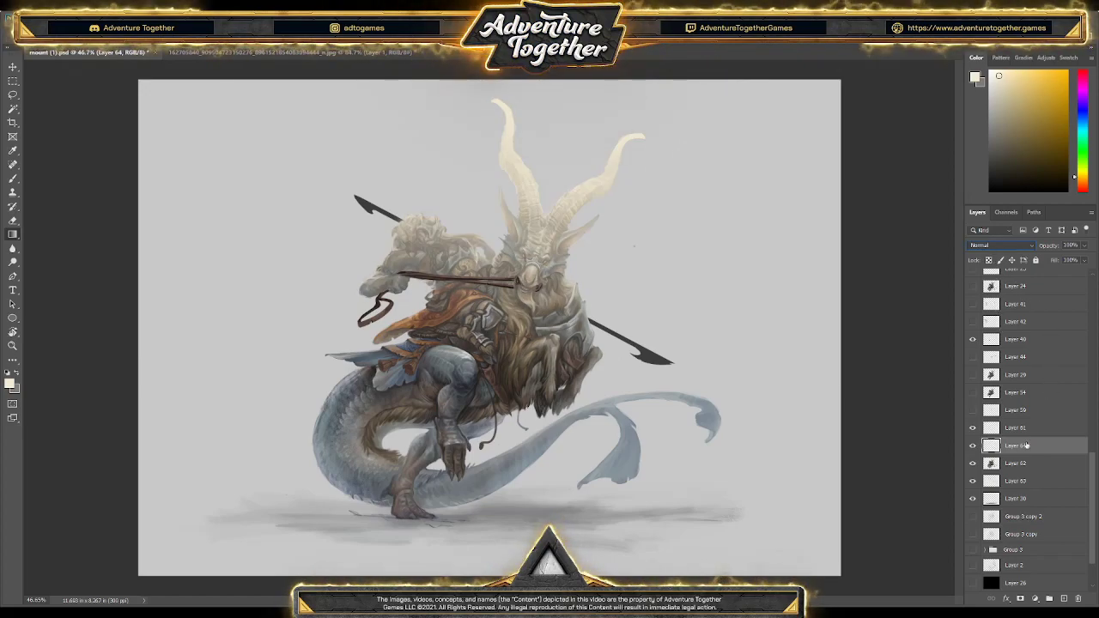
Compare the painting with and without the cream gradient layer, and delete that layer
key("alt+bracketright")
left_click(1046, 447)
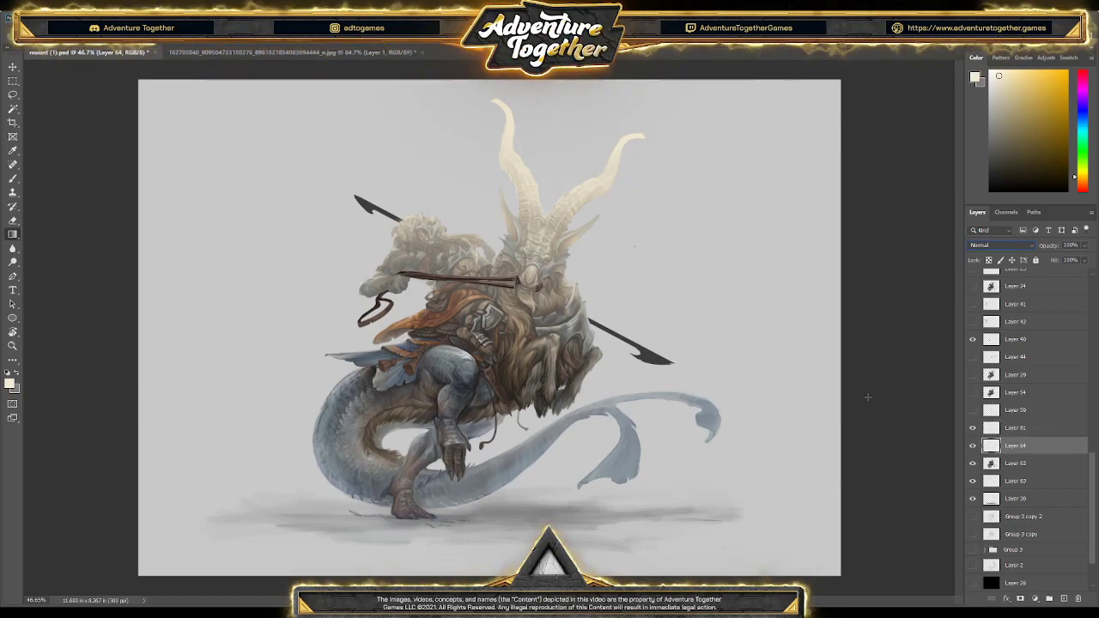
left_click(975, 445)
left_click(975, 445)
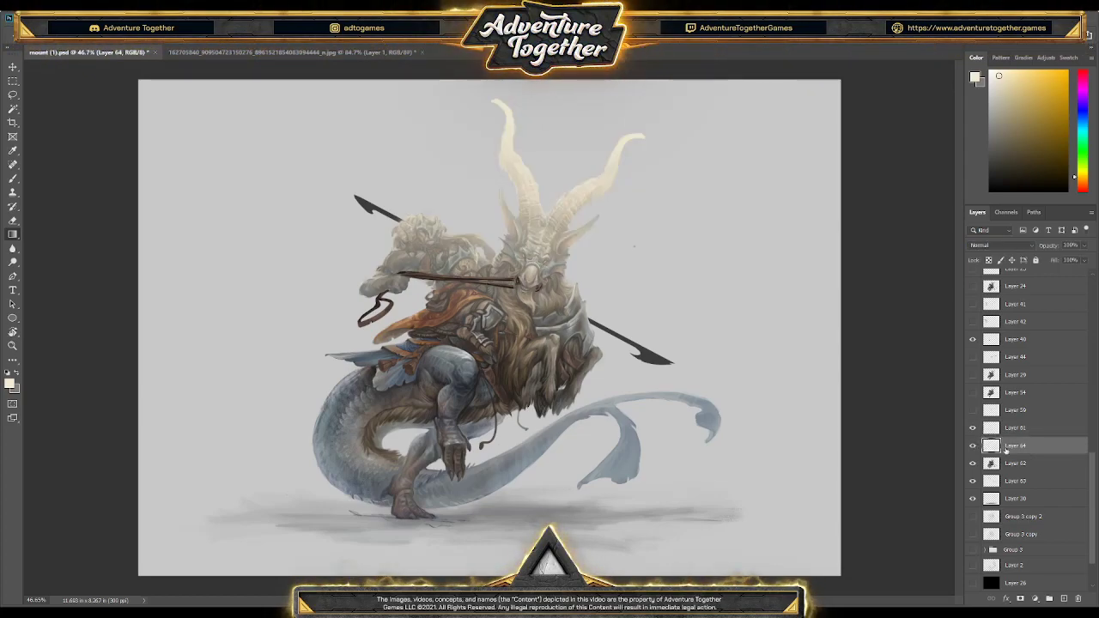
key("Delete")
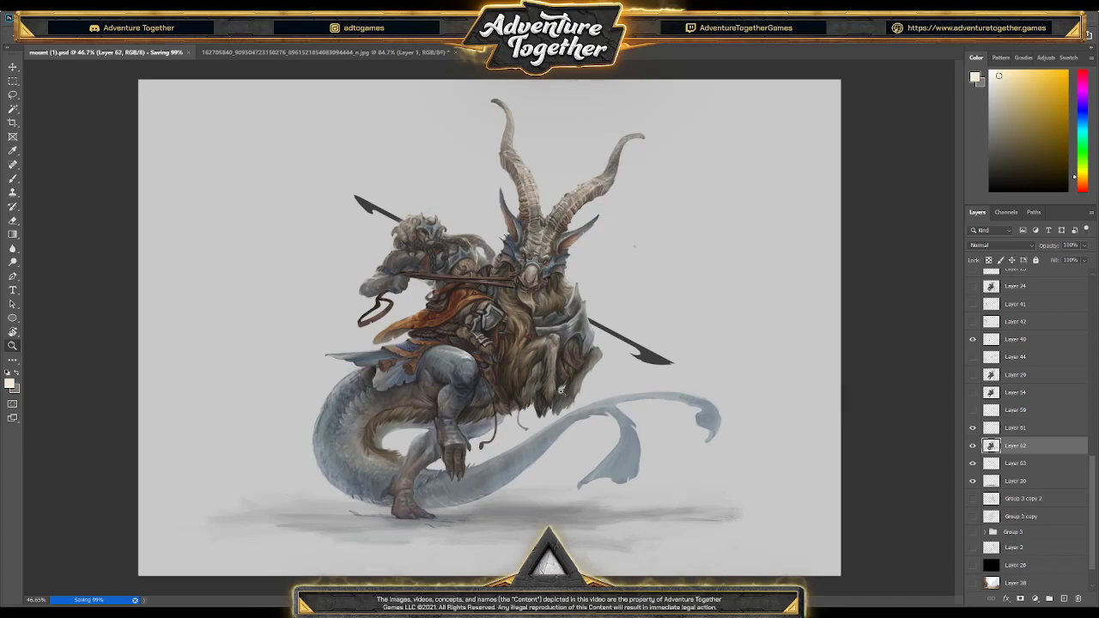
Switch to the dwarf sketch document with the harpoon and close it
scroll(549, 389, "up", 1)
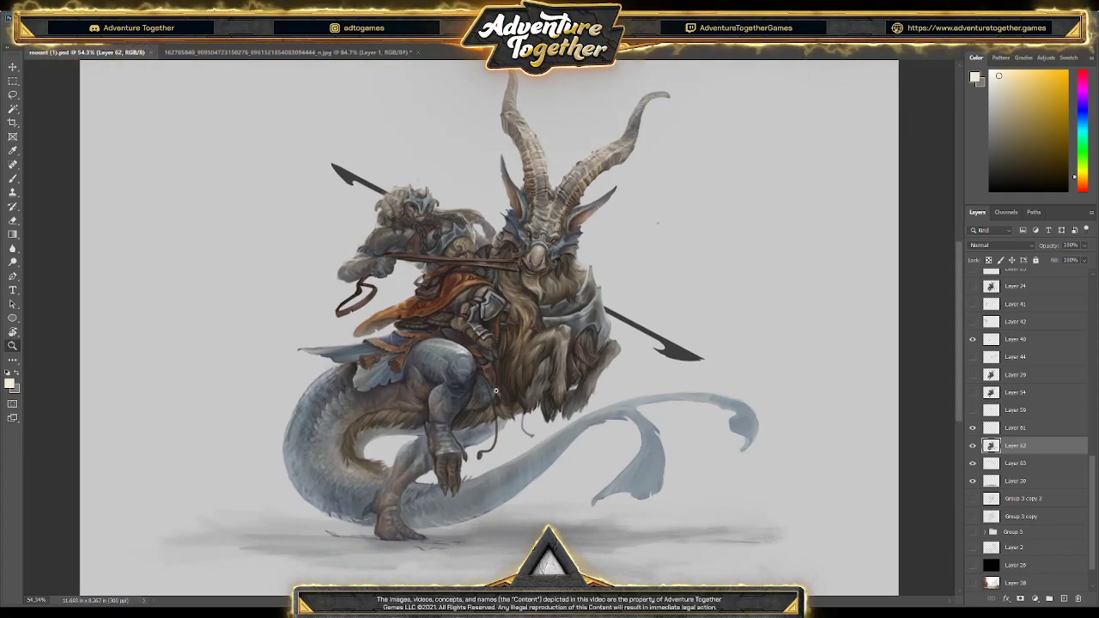
key("ctrl+Tab")
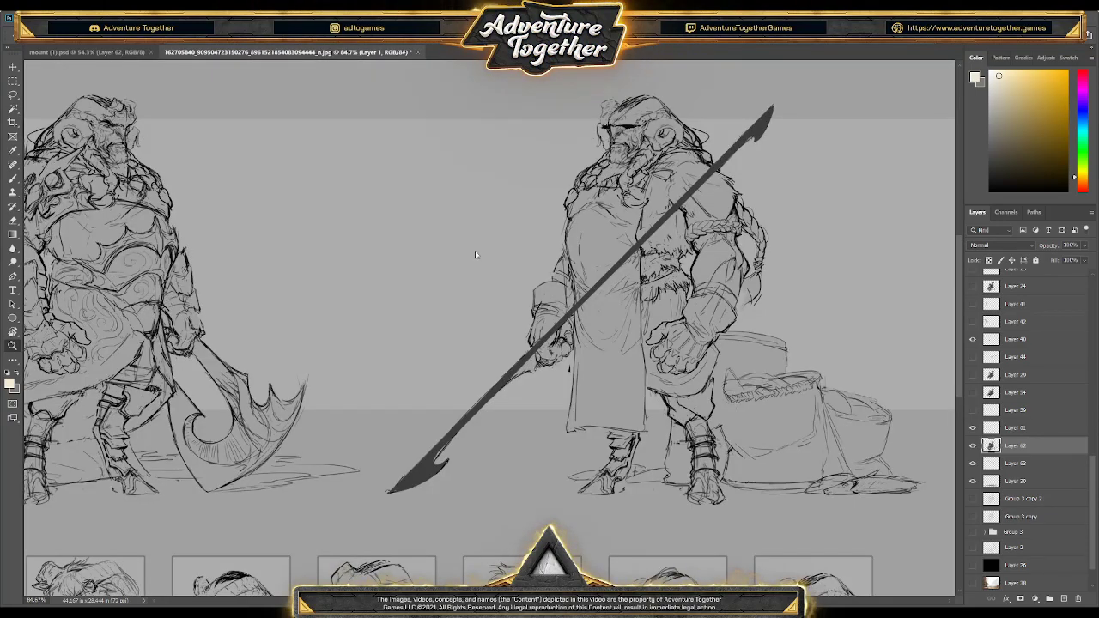
key("ctrl+w")
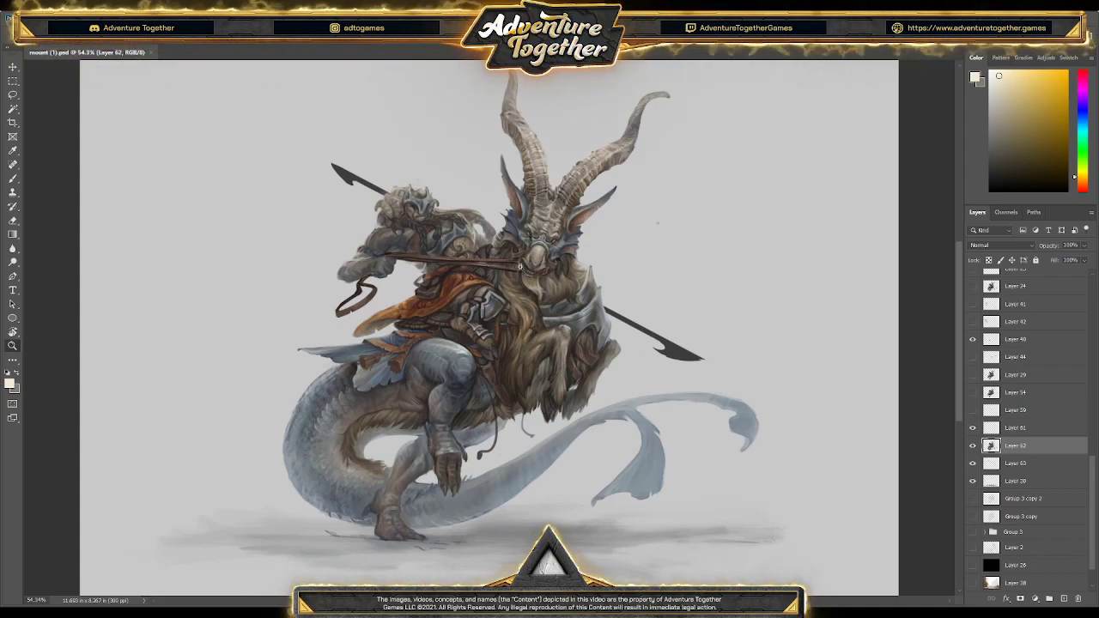
Paint over the rider's gloved hand and the area around the bracer on Layer 62 with browns sampled from the figure
left_click_drag(489, 308, 509, 309)
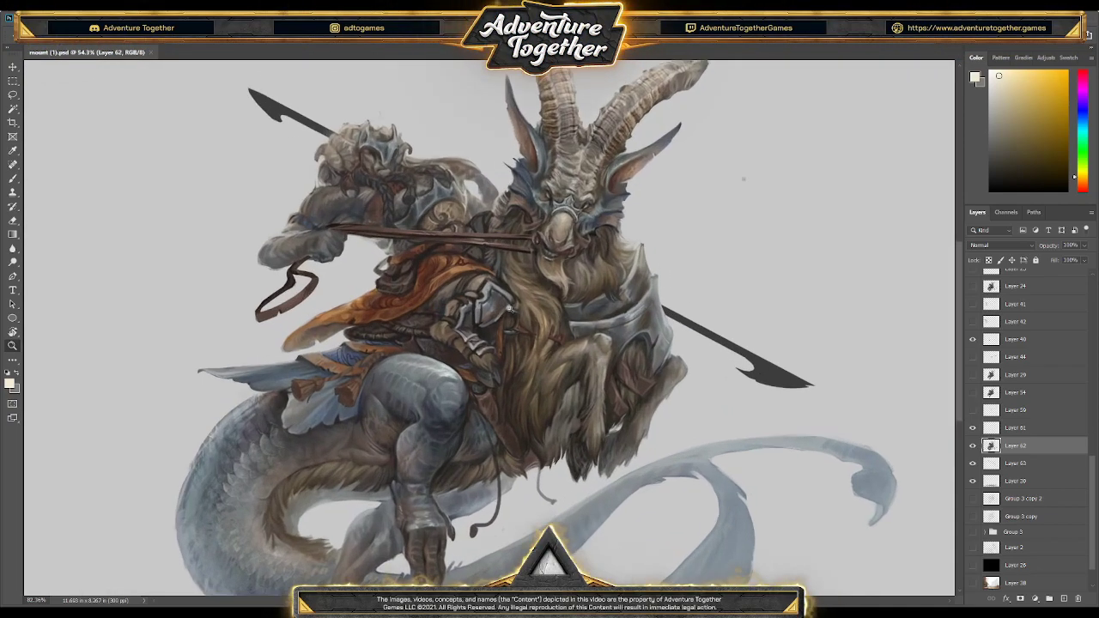
left_click_drag(488, 349, 509, 346)
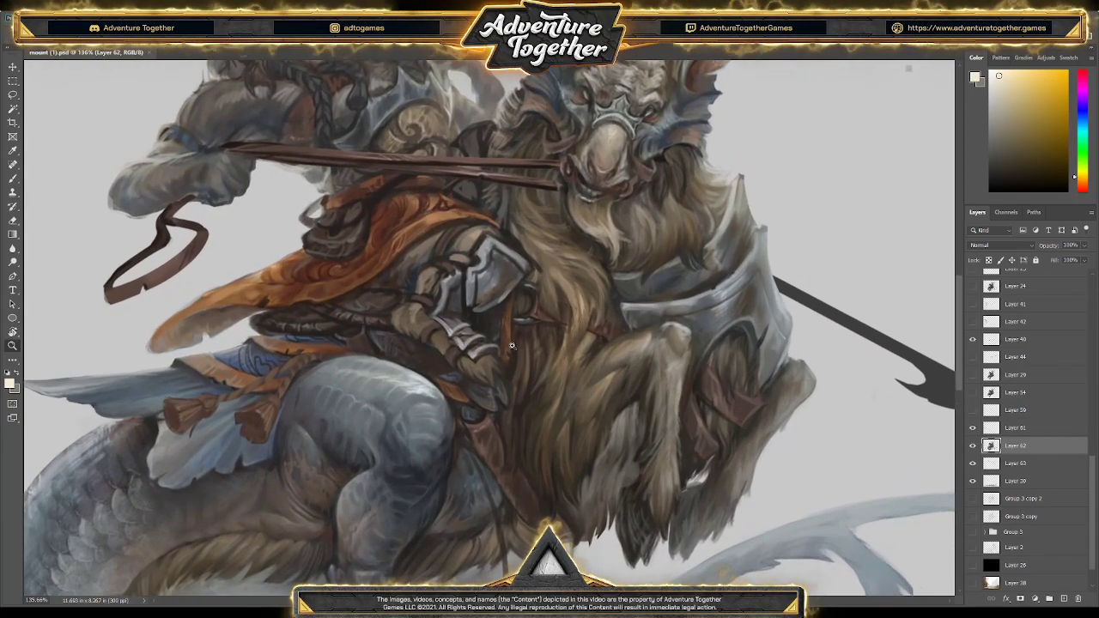
key("b")
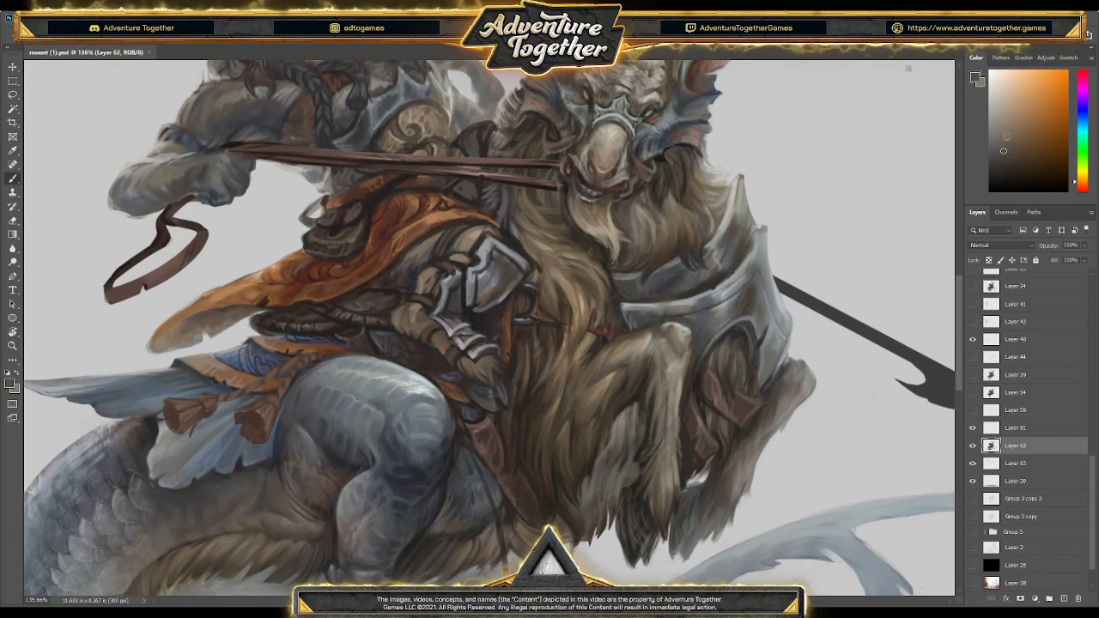
left_click_drag(1081, 179, 1081, 176)
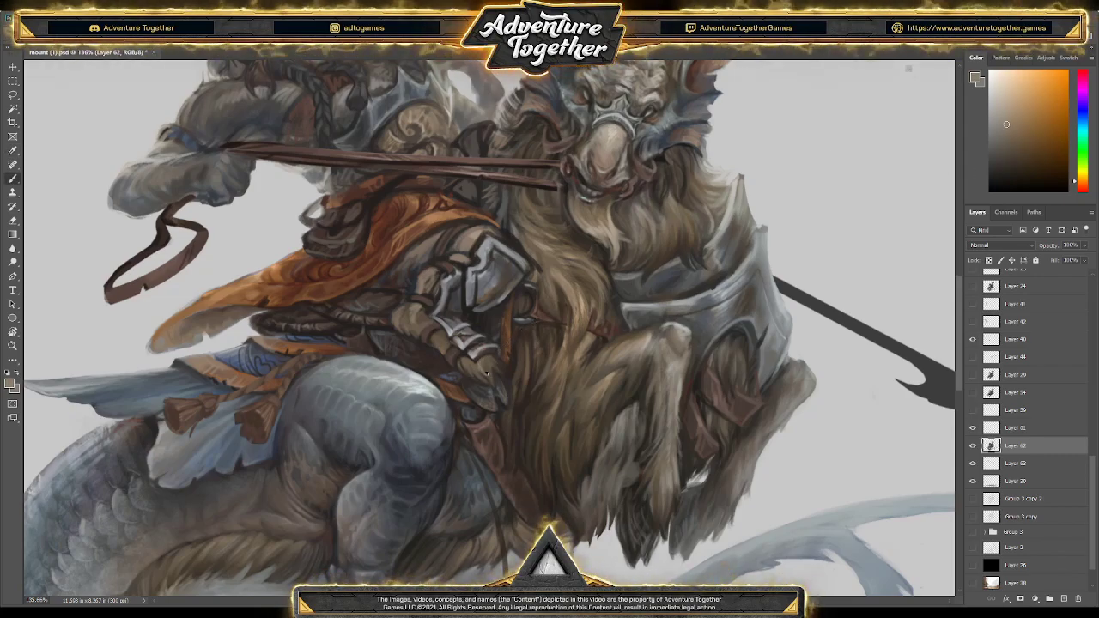
left_click(442, 350, "alt")
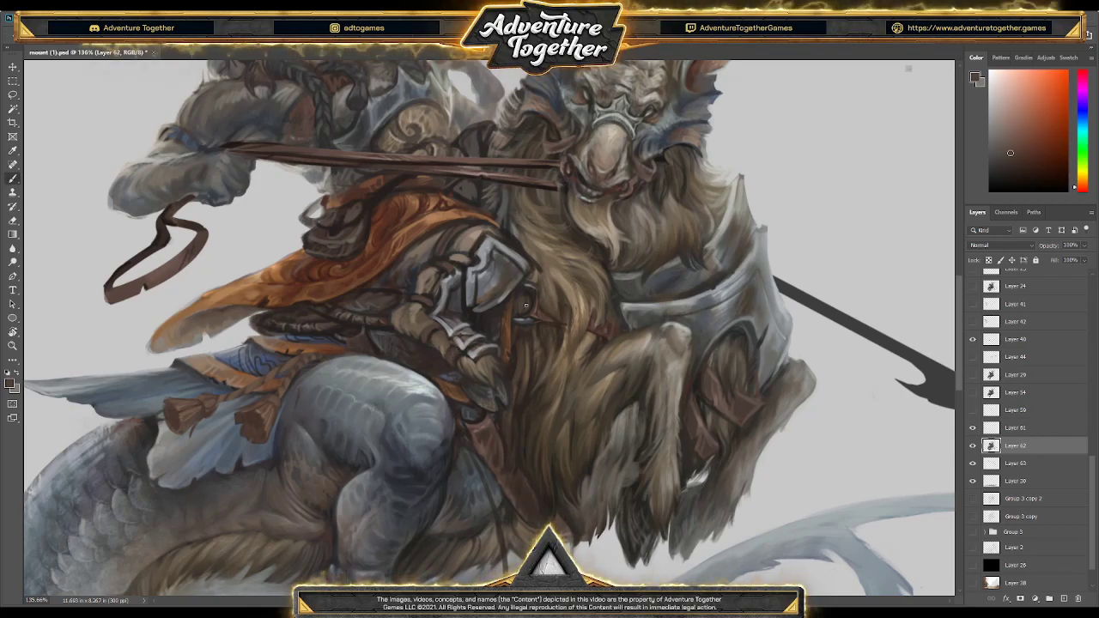
left_click(485, 392, "alt")
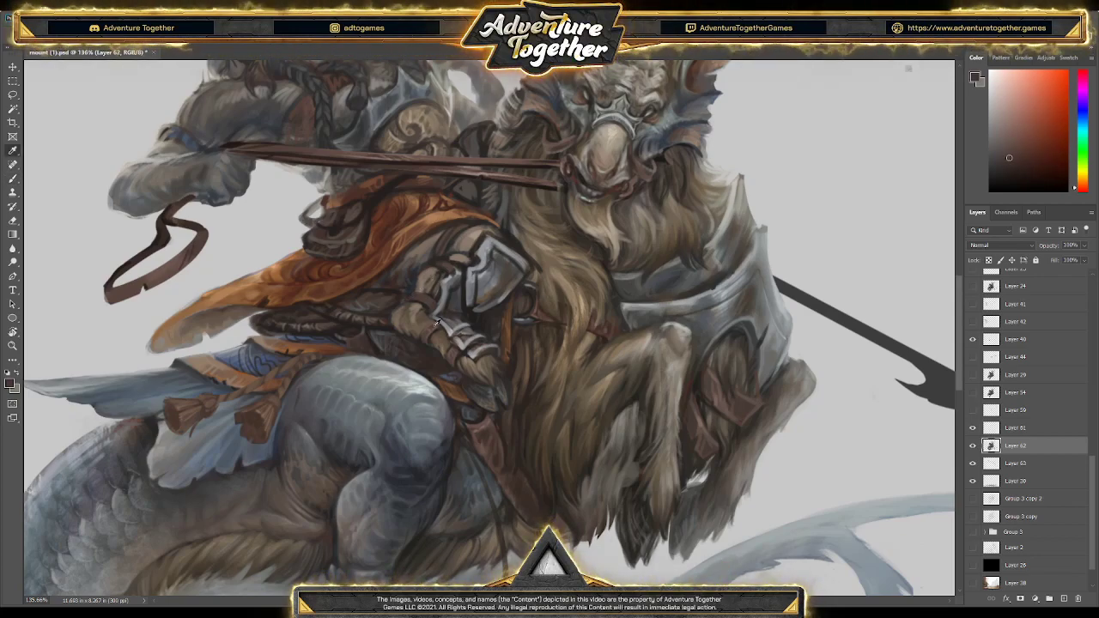
Refine the rider's elbow and forearm beside the bracer with brush strokes in sampled dark and reddish browns
left_click(418, 297, "alt")
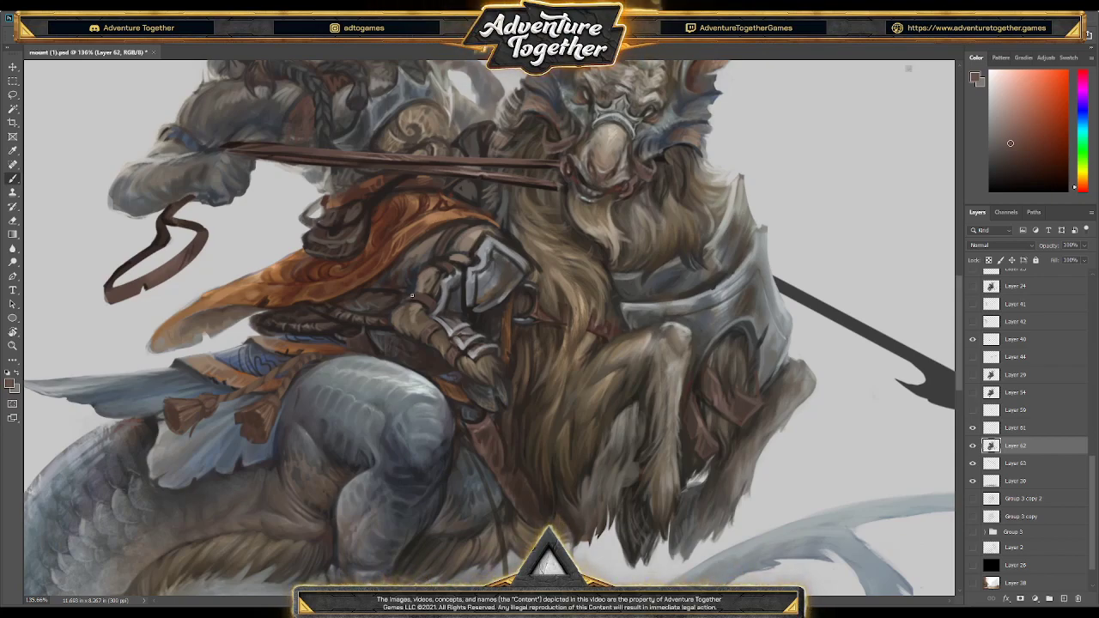
left_click(429, 303, "alt")
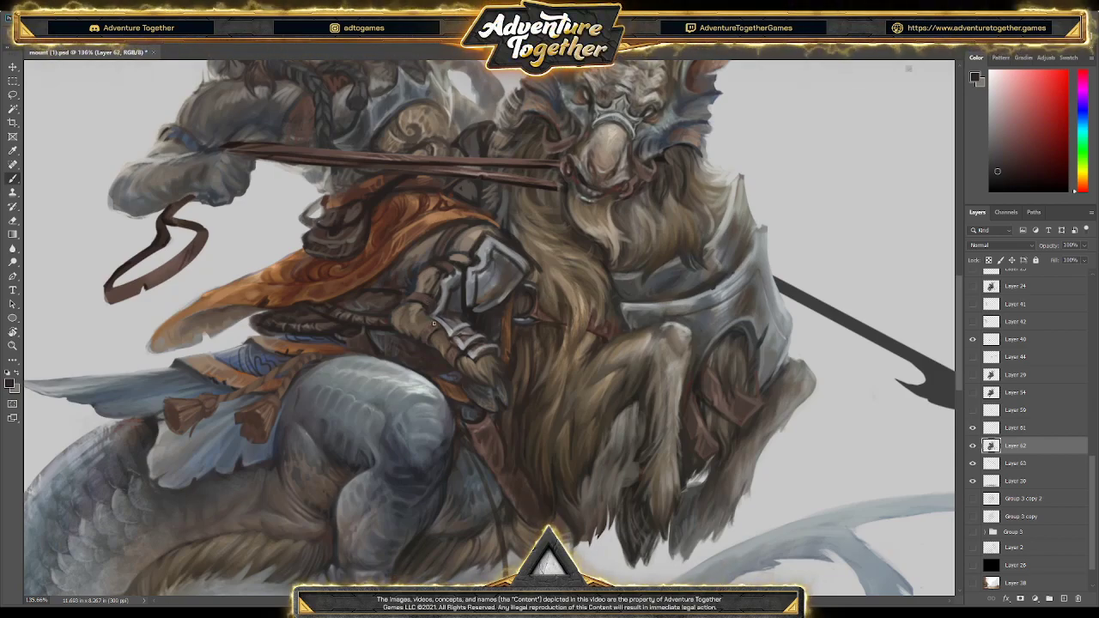
left_click(430, 326, "alt")
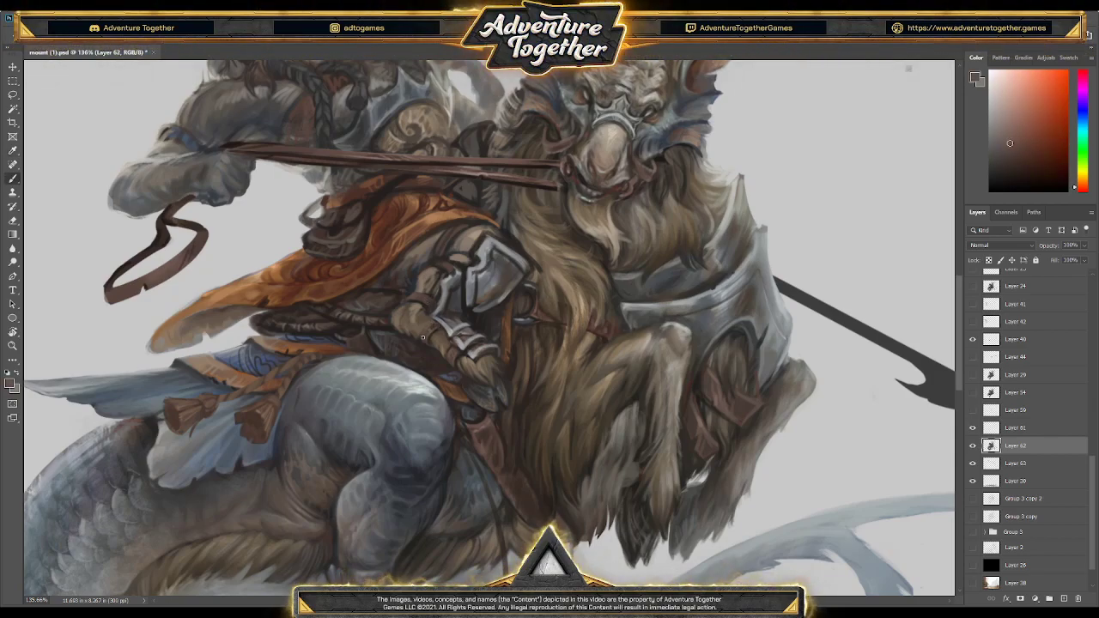
left_click(426, 333, "alt")
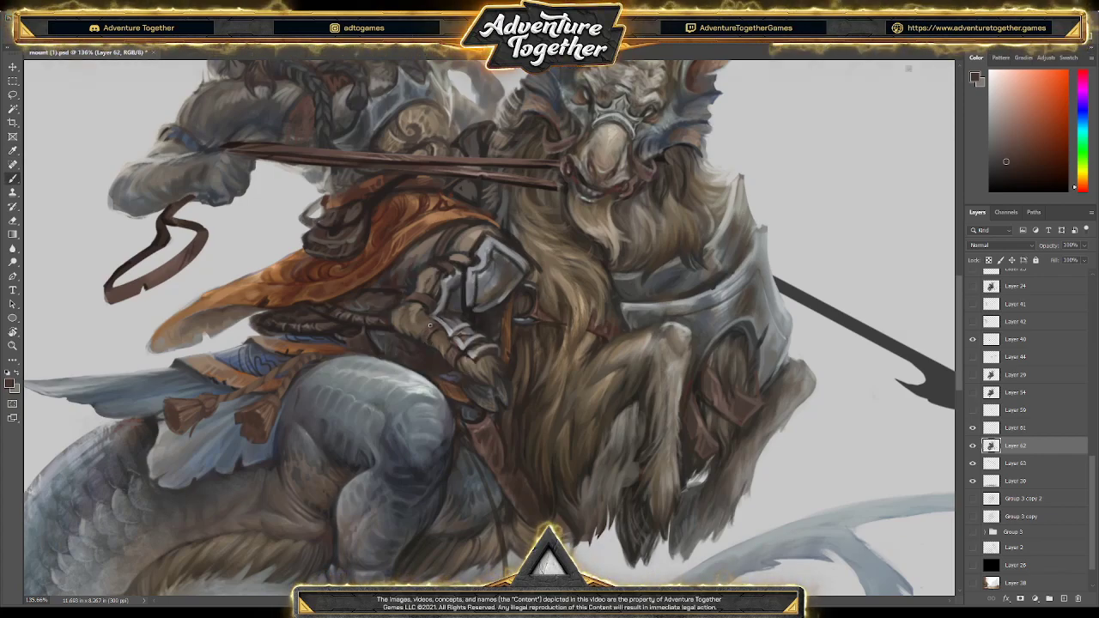
left_click(427, 315, "alt")
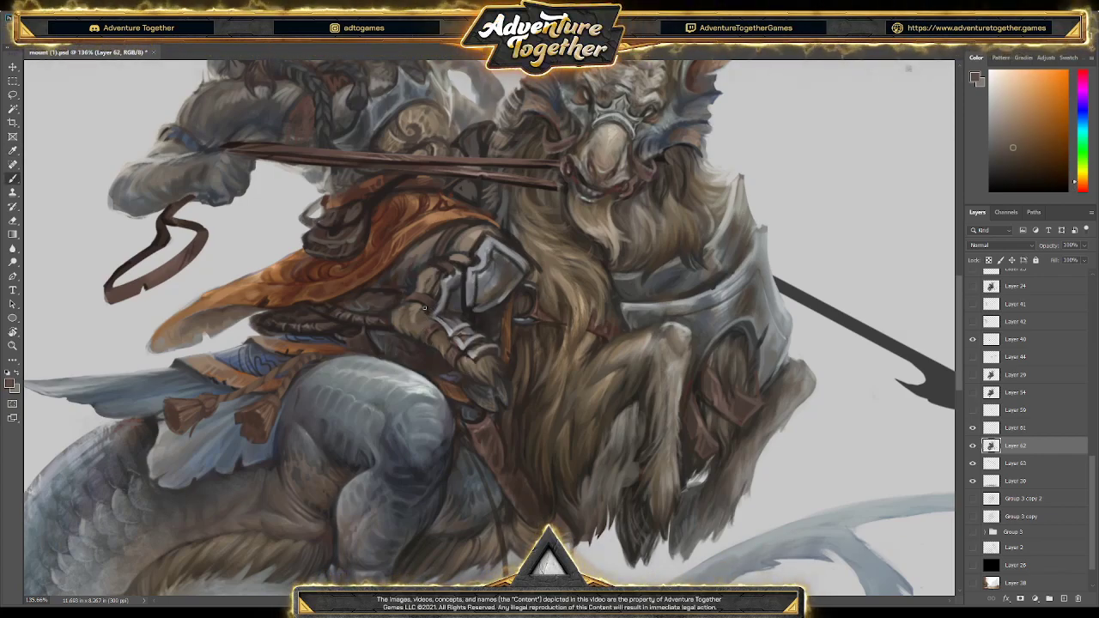
Blend the rider's sleeve between elbow and shoulder using sampled grey-brown tones
left_click(266, 108, "alt")
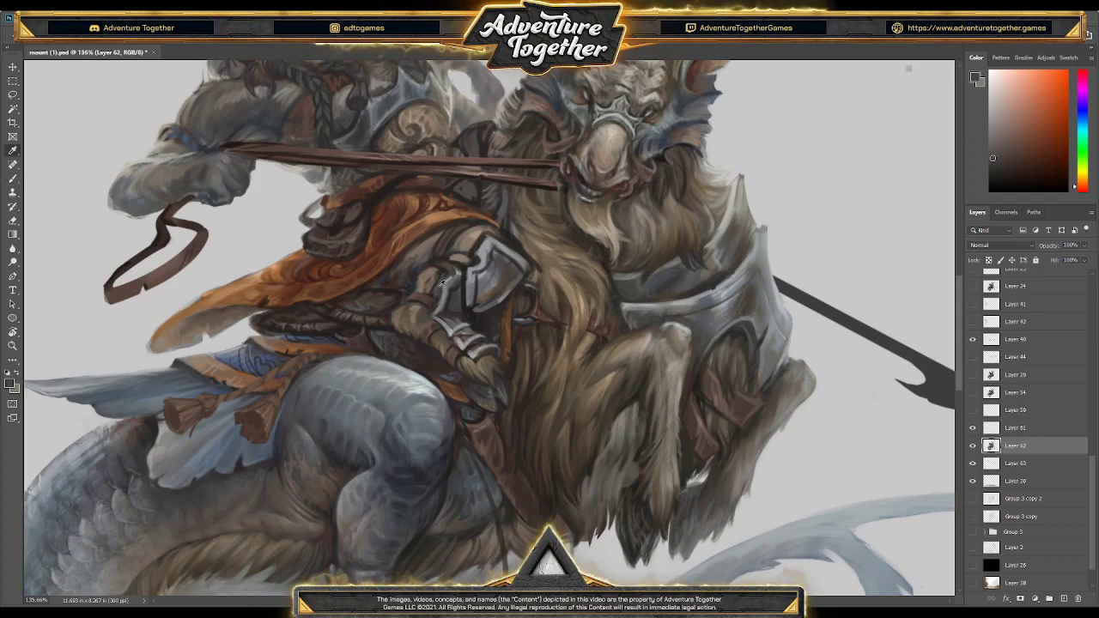
left_click(439, 286, "alt")
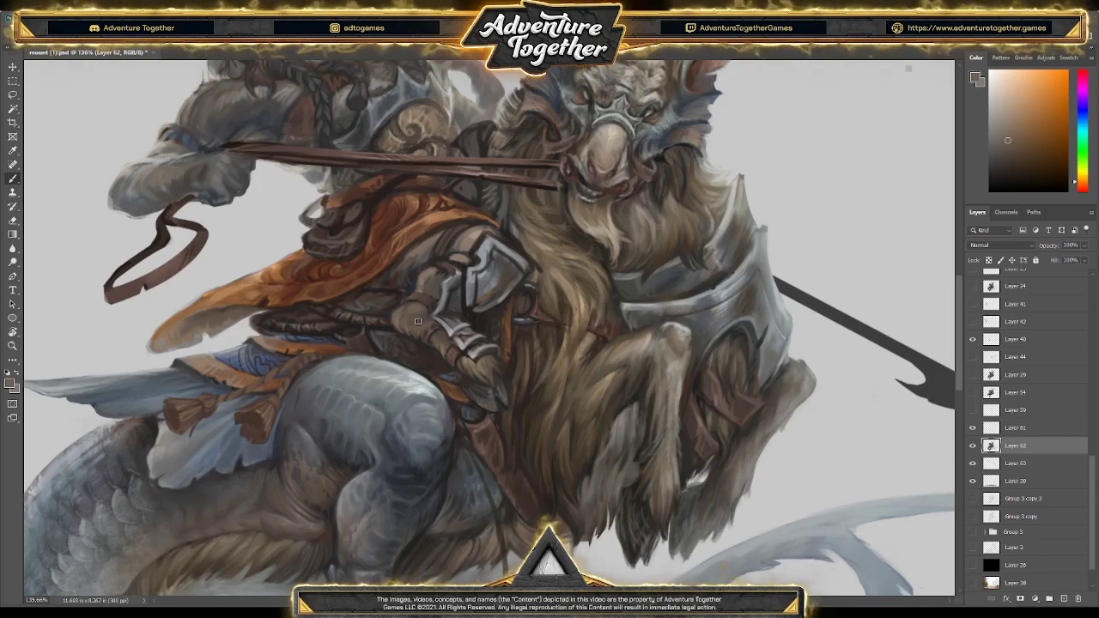
left_click(400, 315, "alt")
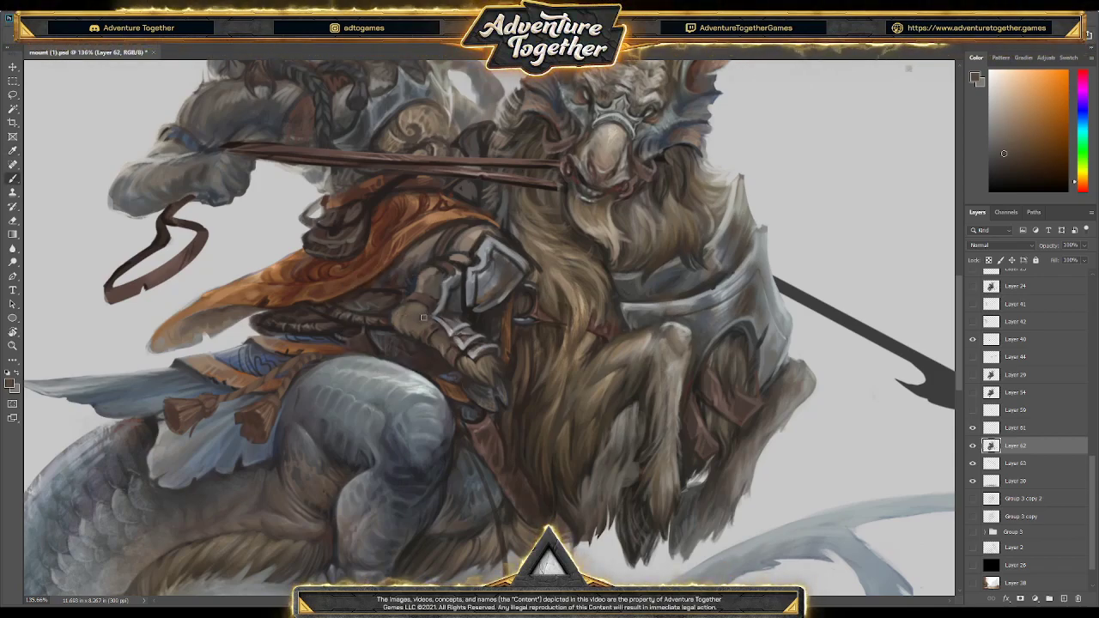
left_click(431, 285, "alt")
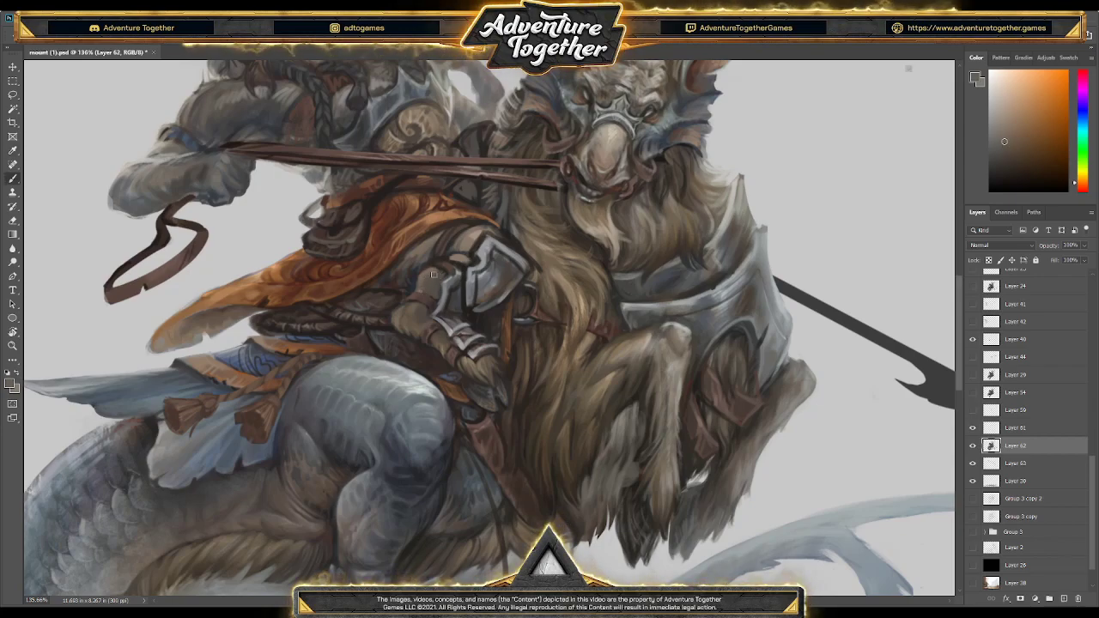
left_click(431, 273, "alt")
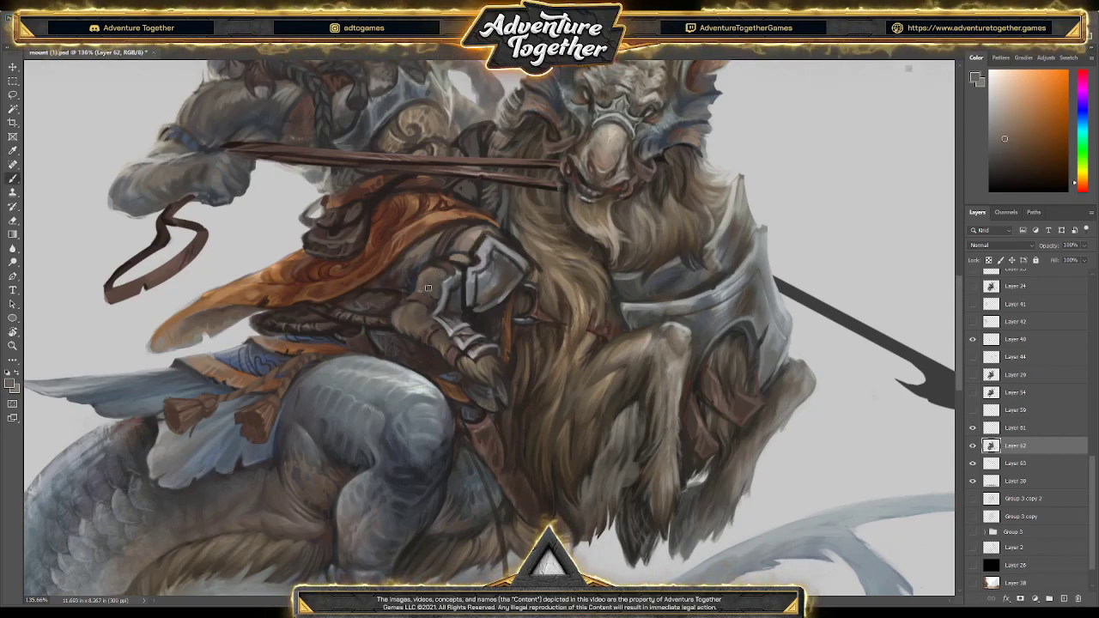
left_click(447, 259, "alt")
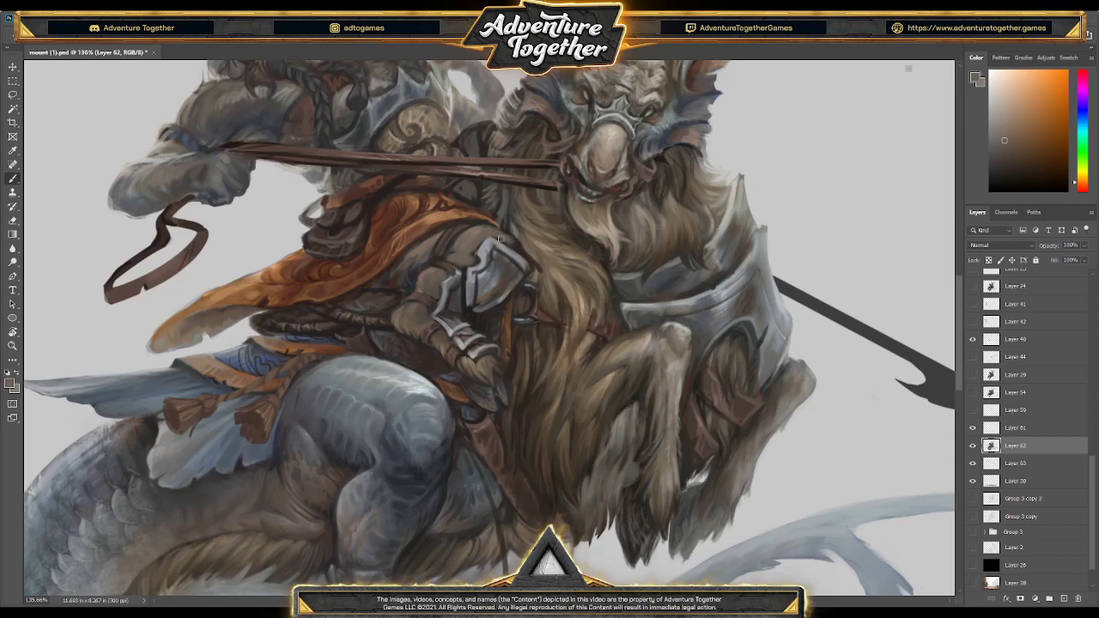
Rework the shoulder edge and the goat fur beside the rider's shoulder armour with sampled fur browns
left_click(533, 277, "alt")
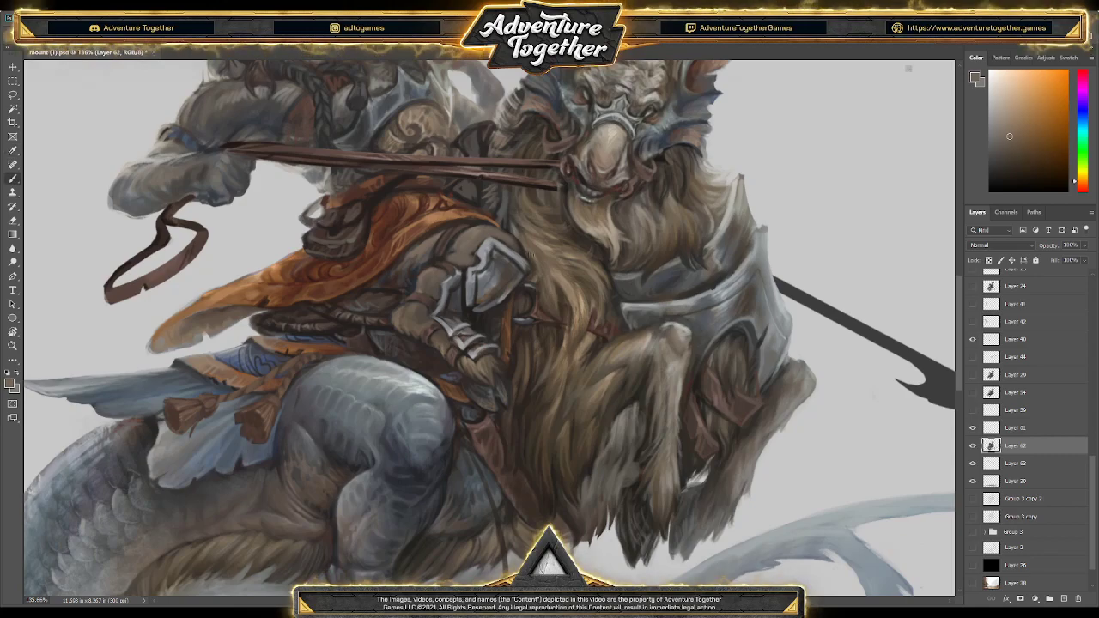
left_click(518, 239, "alt")
left_click(518, 238, "alt")
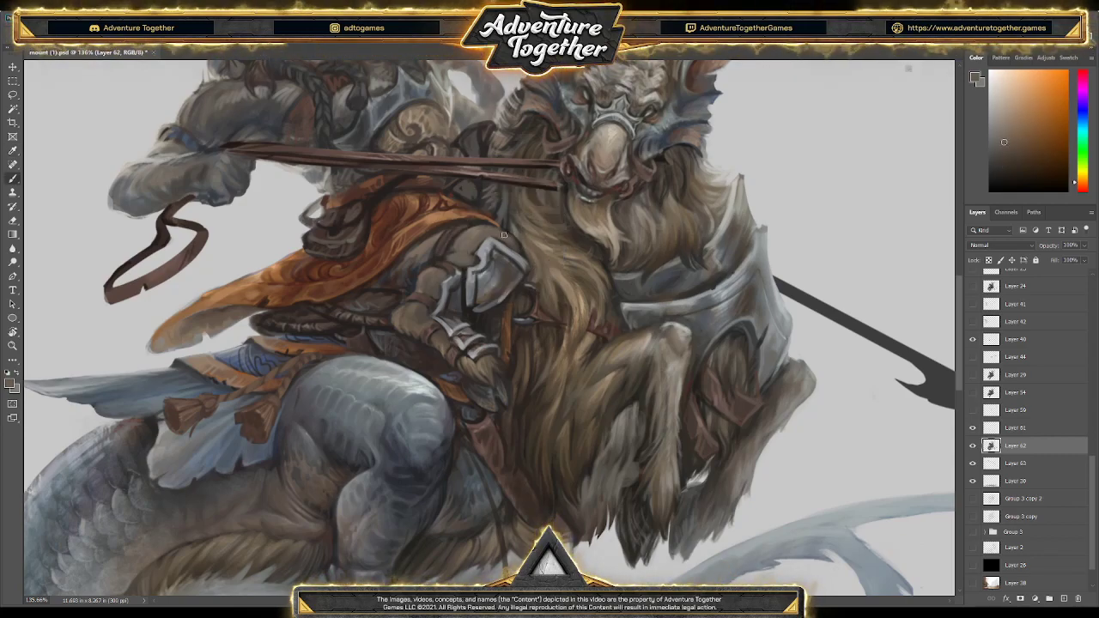
left_click(524, 232, "alt")
left_click(518, 234, "alt")
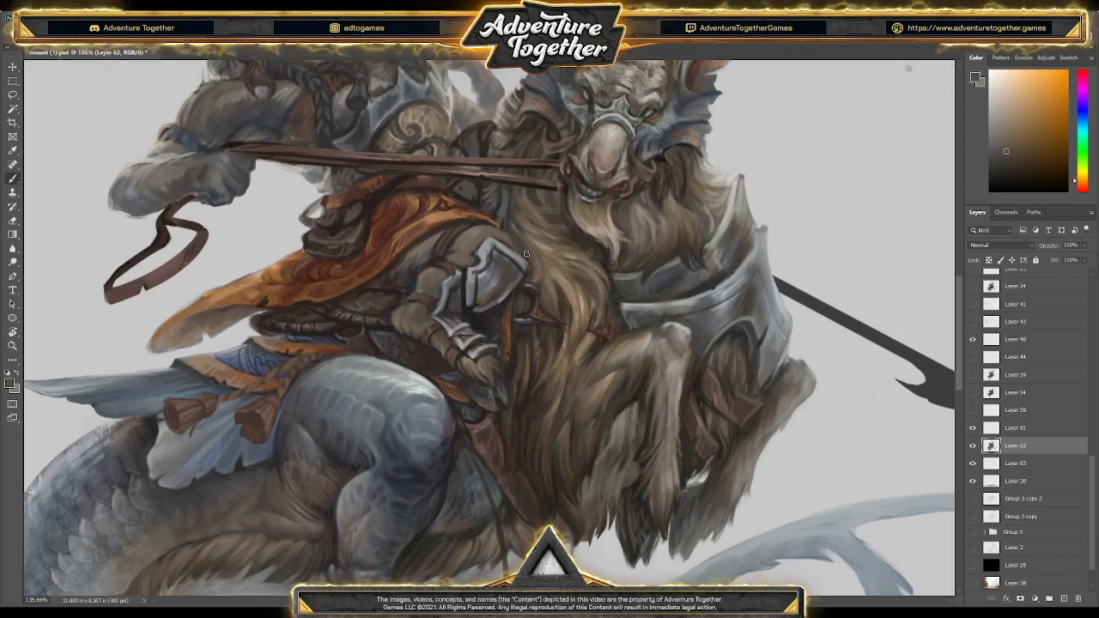
key("alt")
left_click(506, 245, "alt")
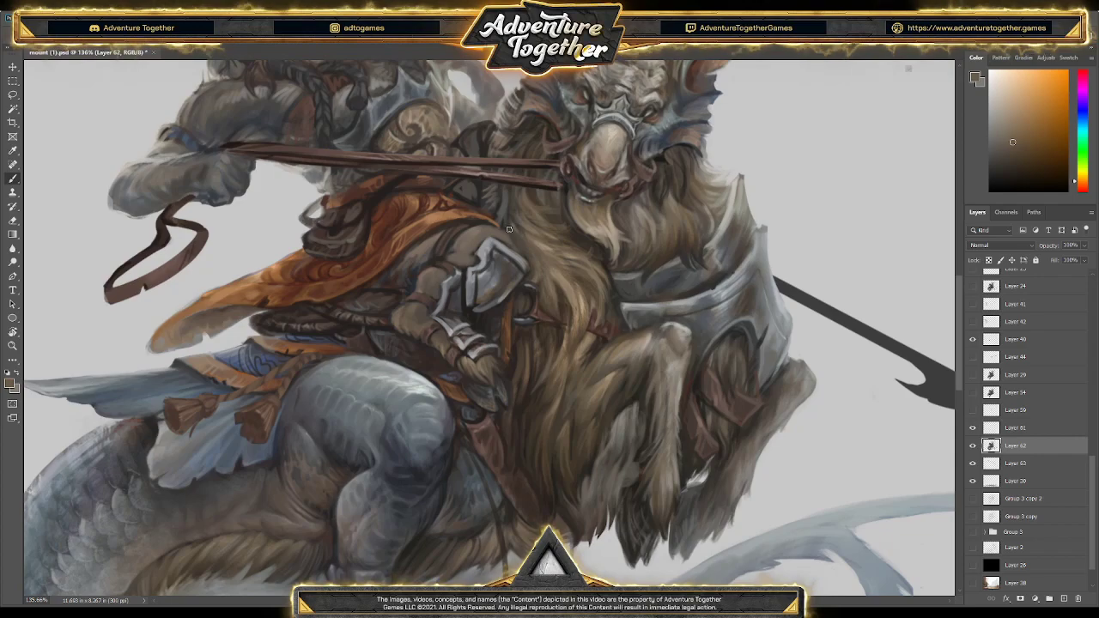
left_click(518, 239, "alt")
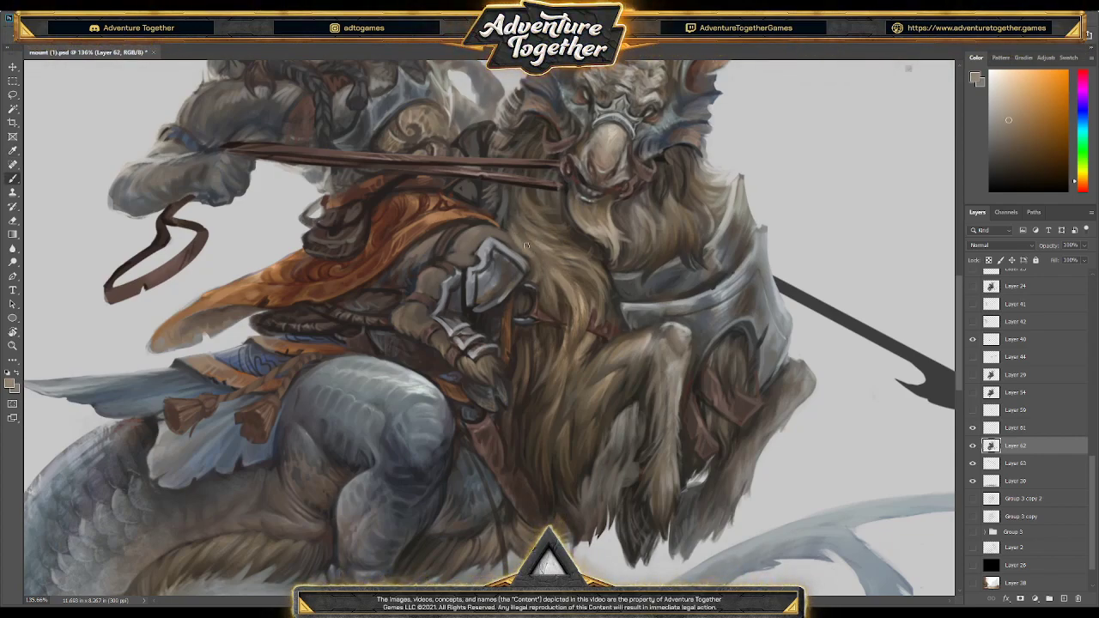
left_click(516, 211, "alt")
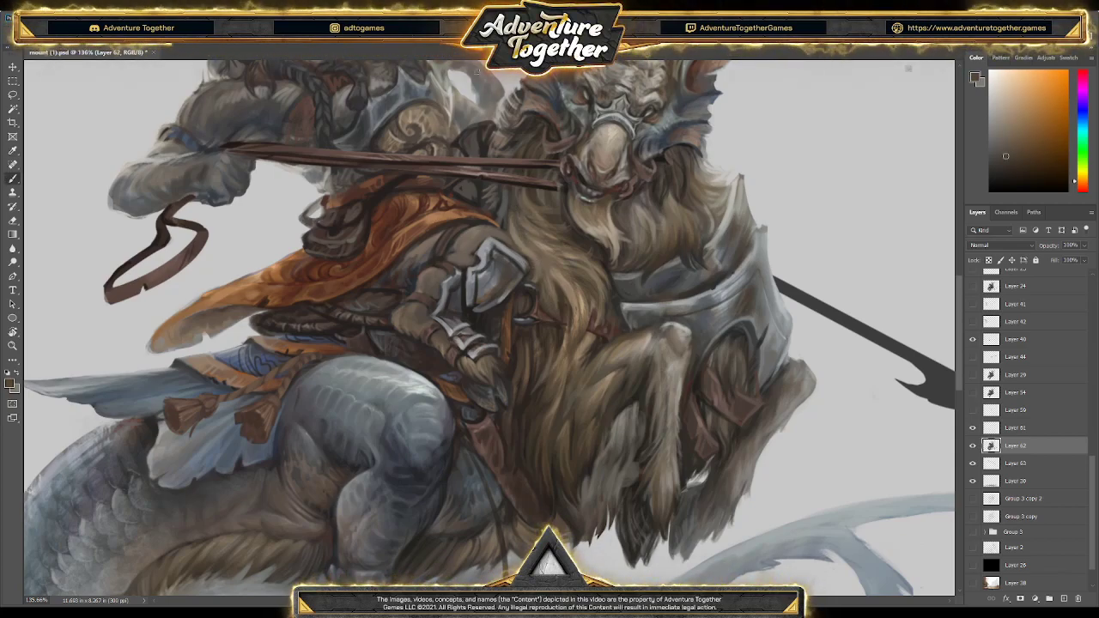
Save the painting and review the whole figure
key("alt")
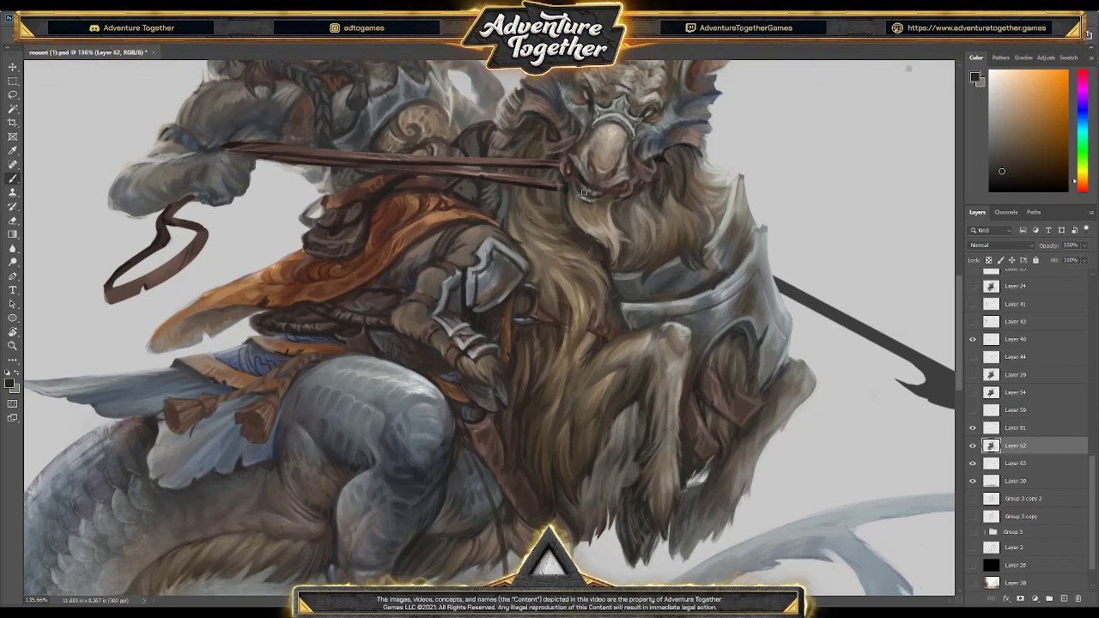
key("z")
scroll(508, 322, "down", 3)
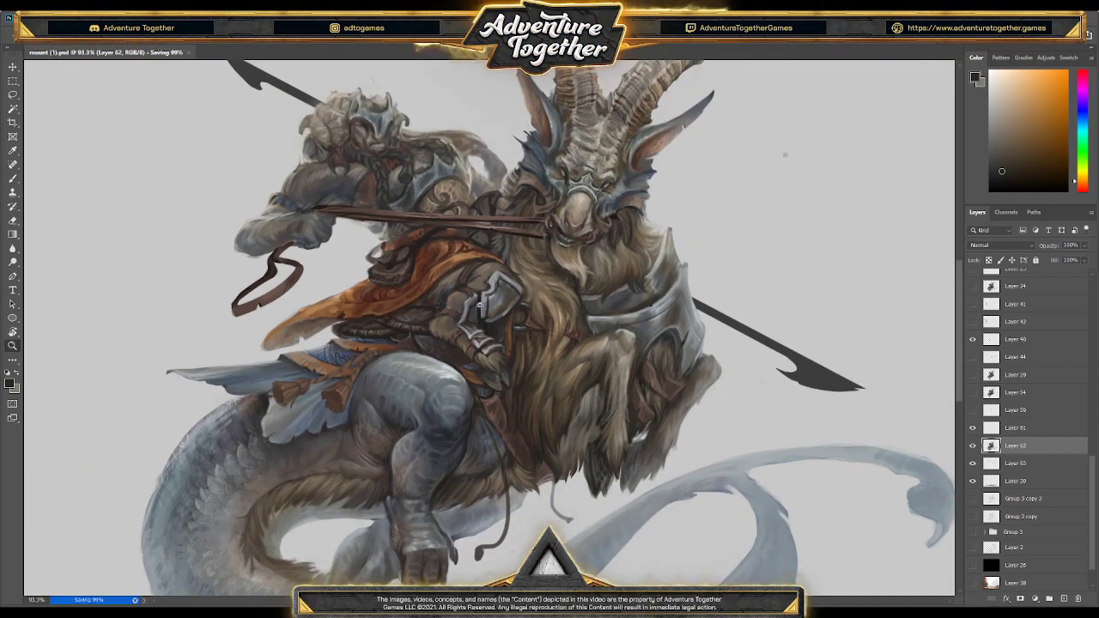
scroll(479, 305, "down", 3)
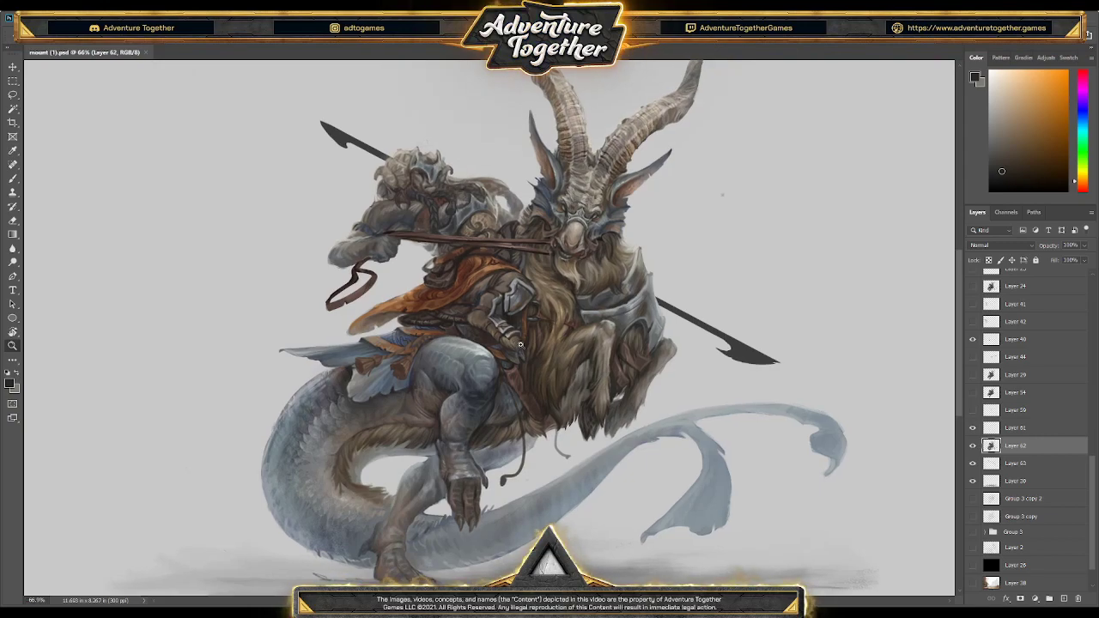
scroll(519, 344, "up", 3)
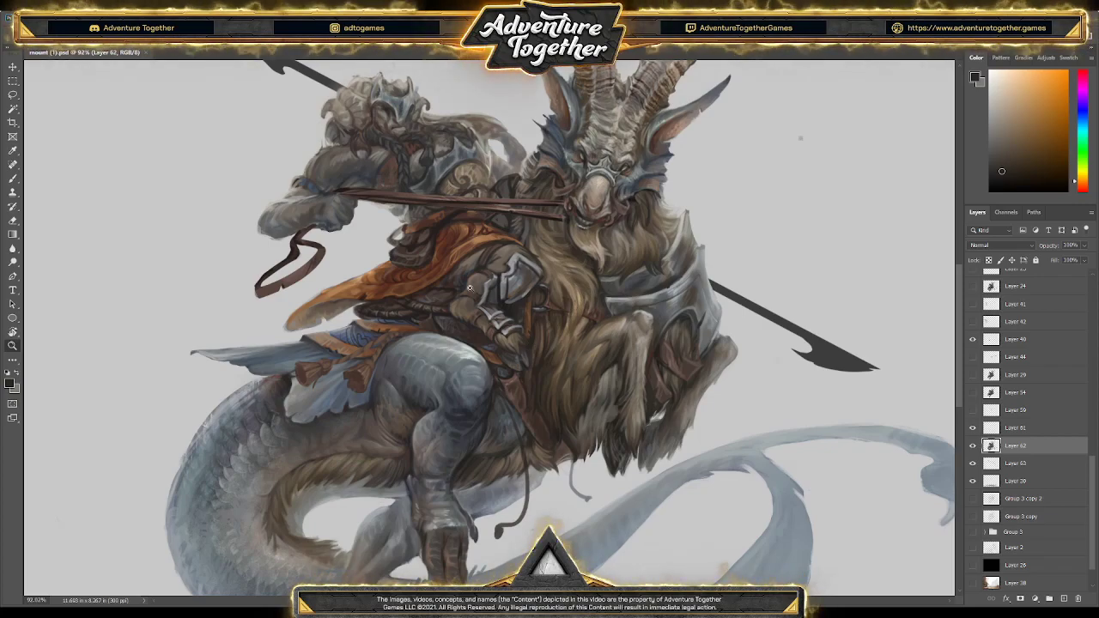
Show the "be right back <3 water break" text layer and change its second line to "CAT WANTS FOOD :)"
scroll(1033, 355, "up", 5)
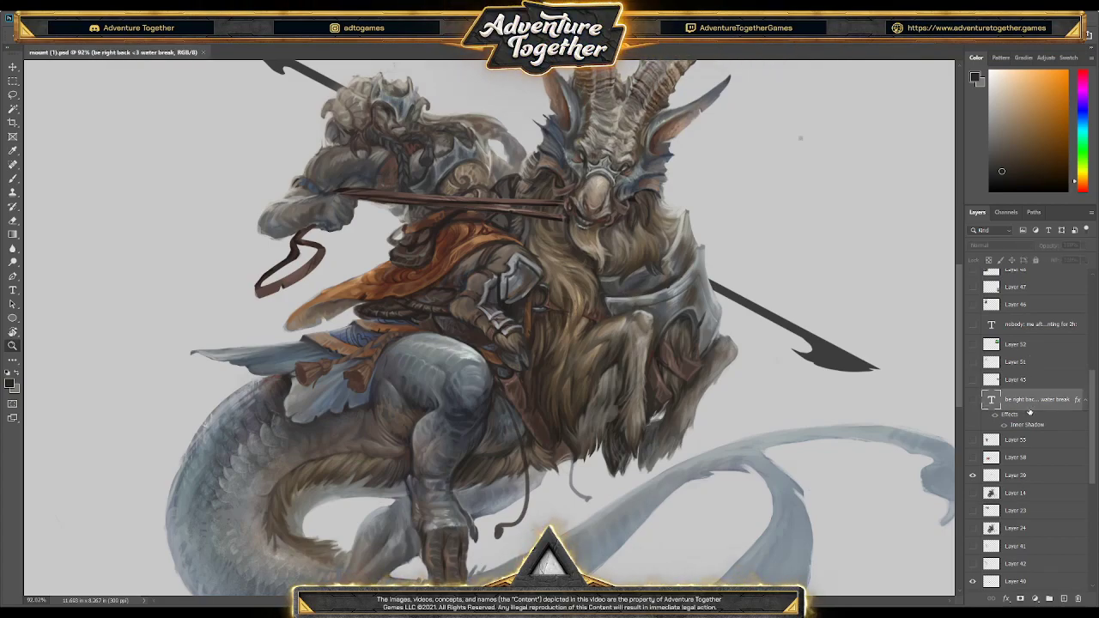
key("ctrl+0")
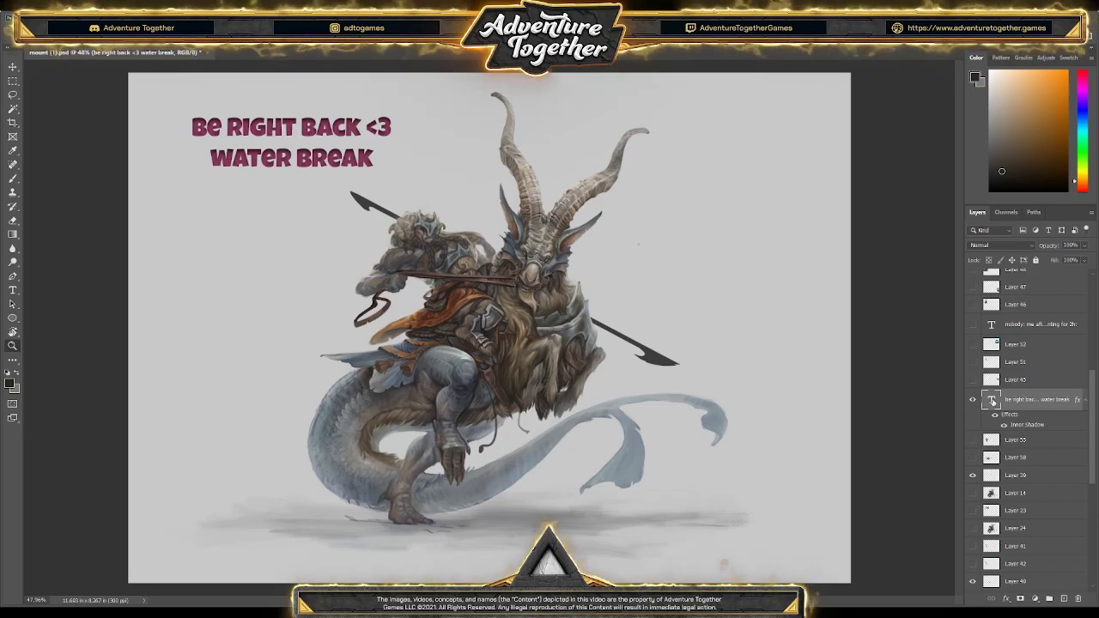
double_click(992, 400)
key("Right")
key("ctrl+shift+Left")
key("ctrl+shift+Left")
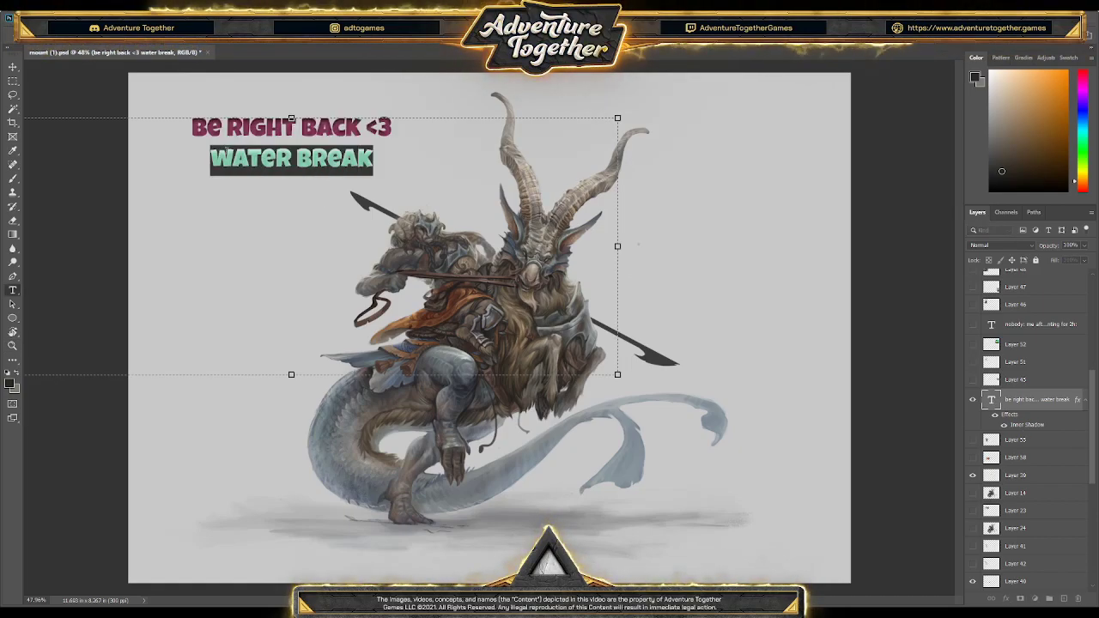
type("ца")
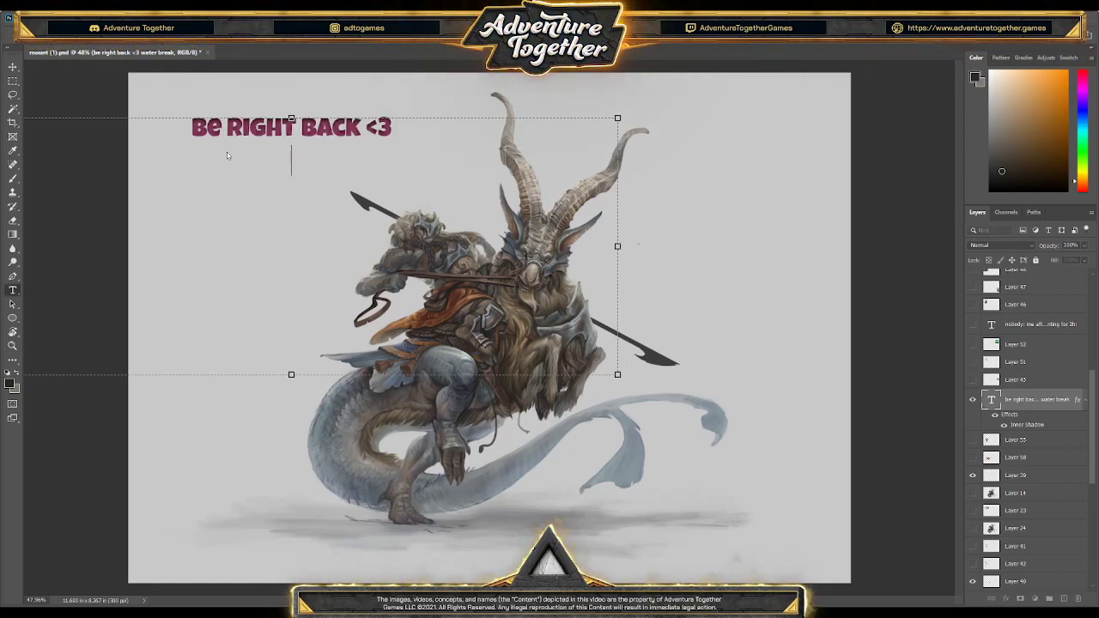
type("CA")
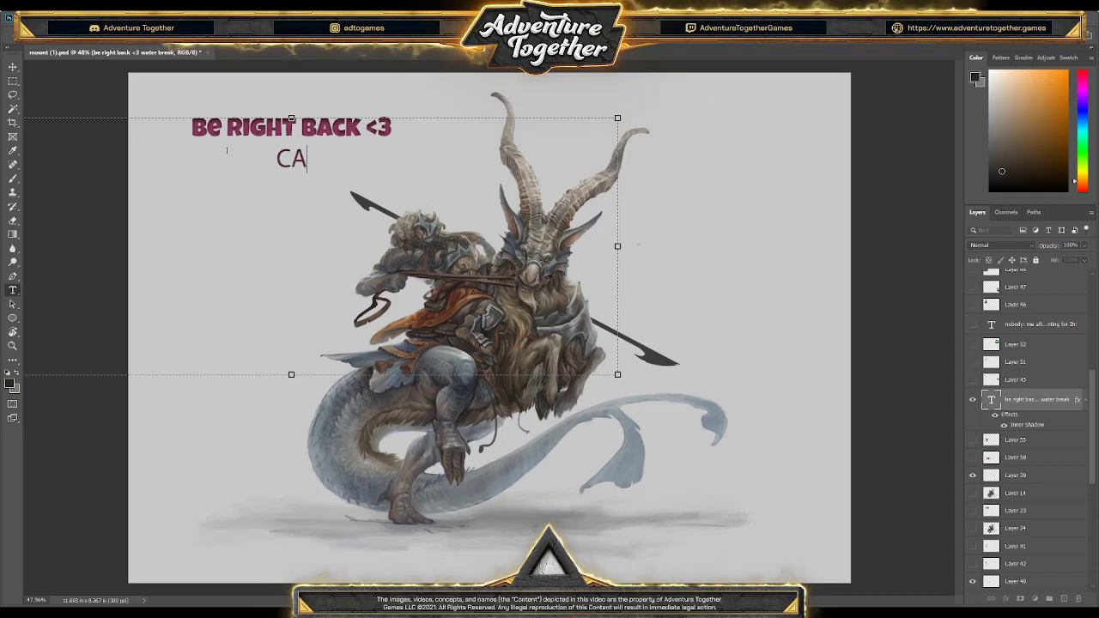
type("T WANTS FOOD :)")
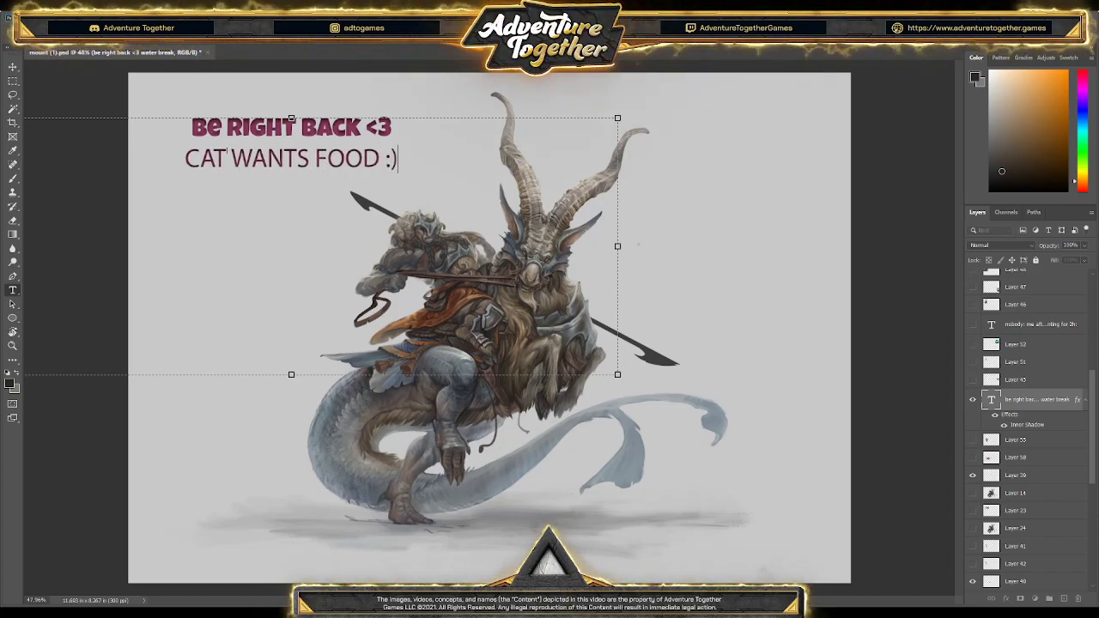
key("ctrl+Return")
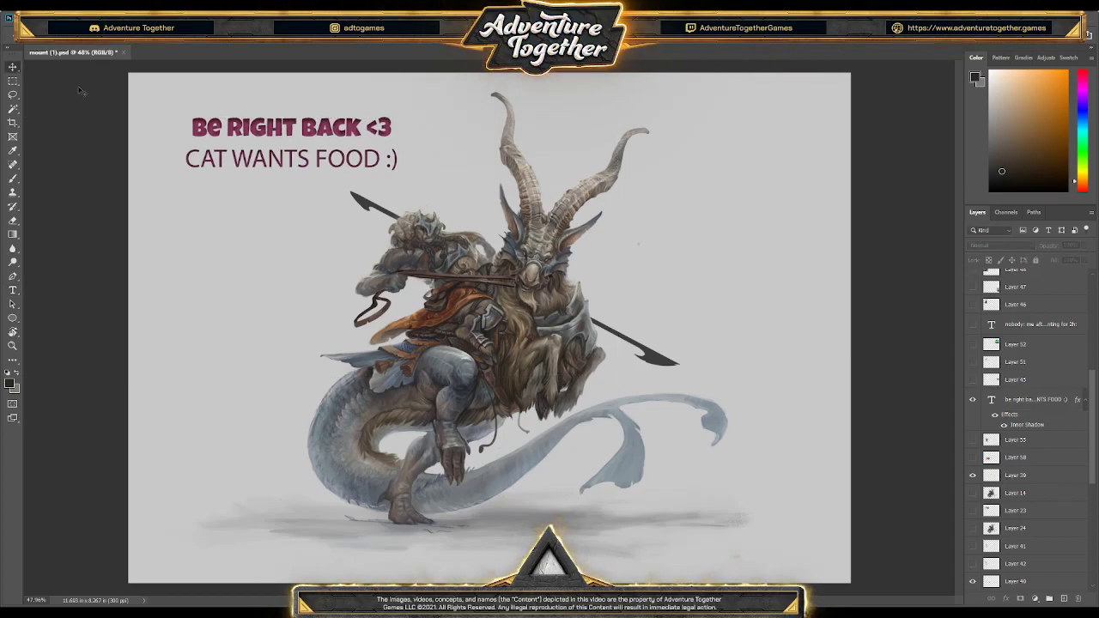
key("ctrl+s")
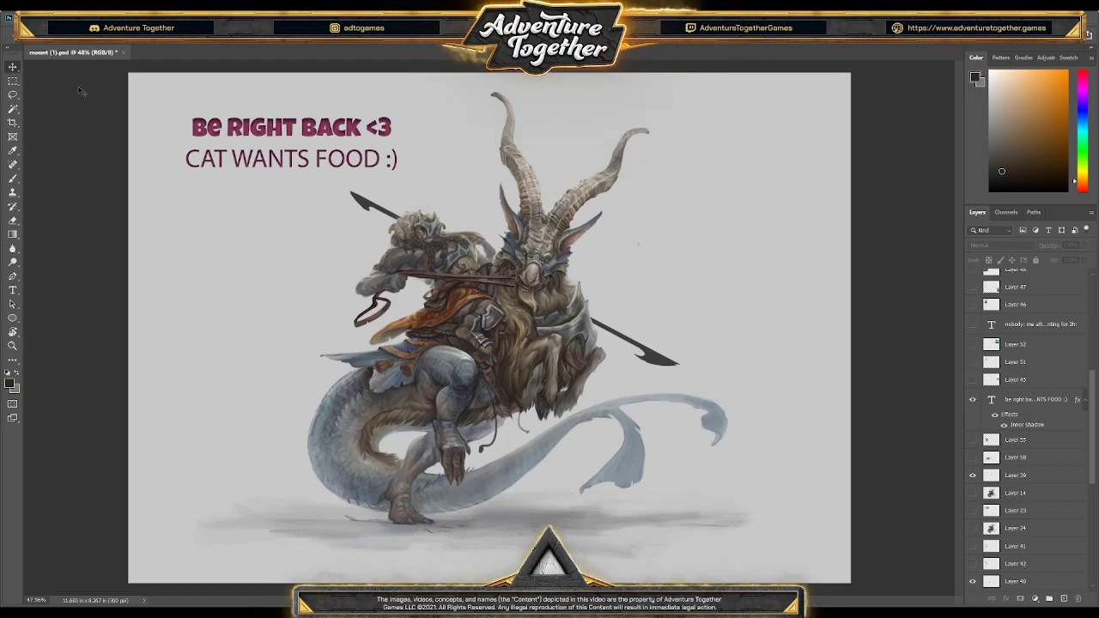
key("ctrl+s")
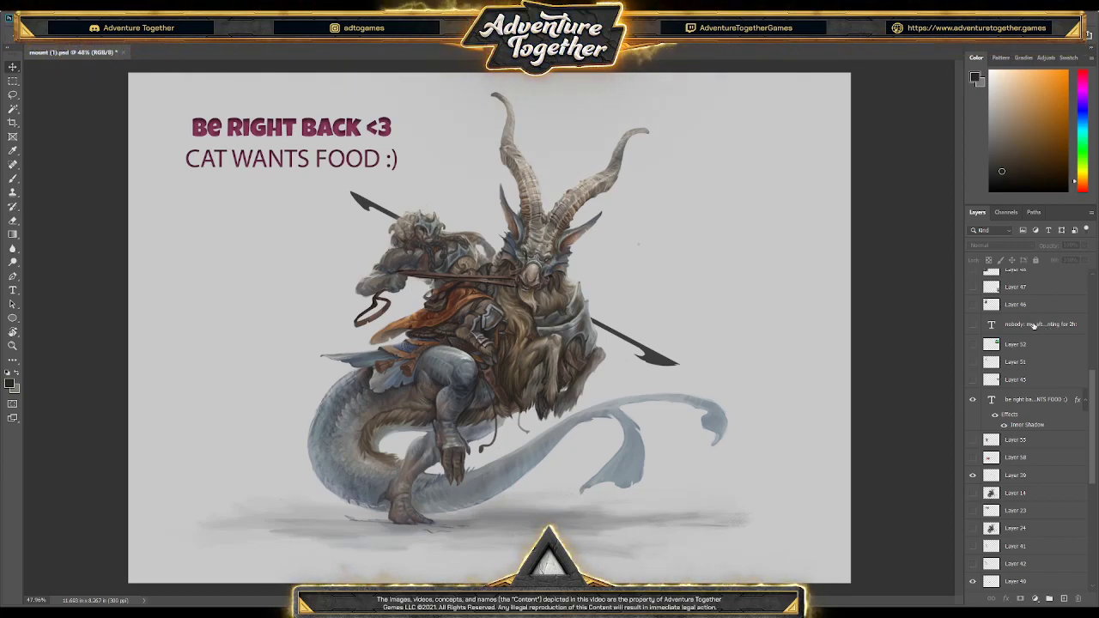
Hide the "be right back" break message layer and make Layer 62 the active painting layer
left_click(1000, 399)
left_click(974, 401)
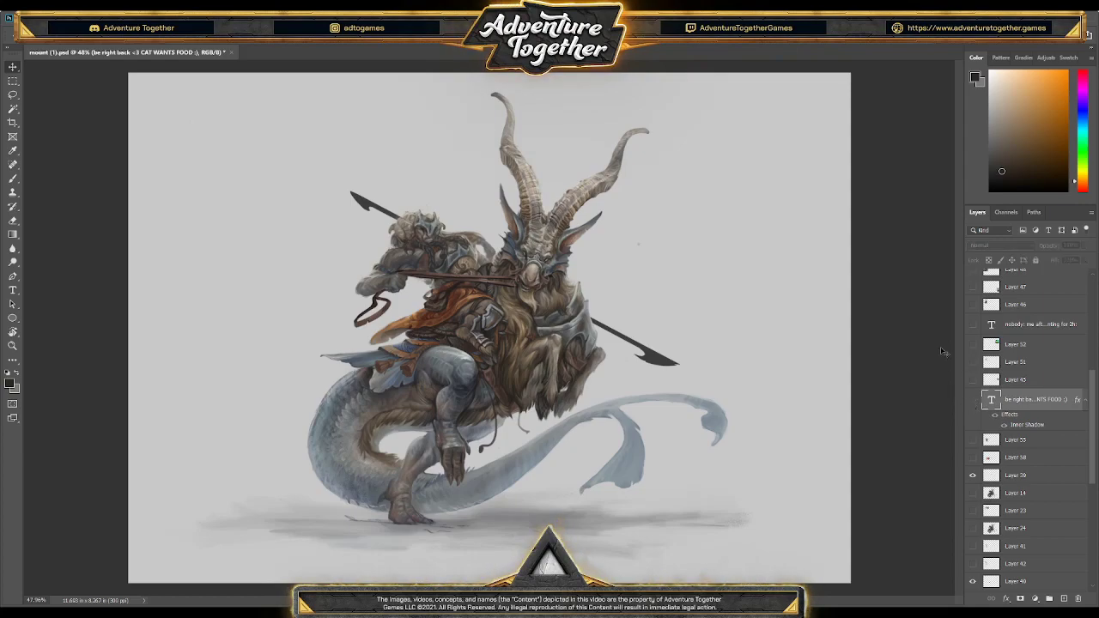
scroll(1030, 480, "down", 5)
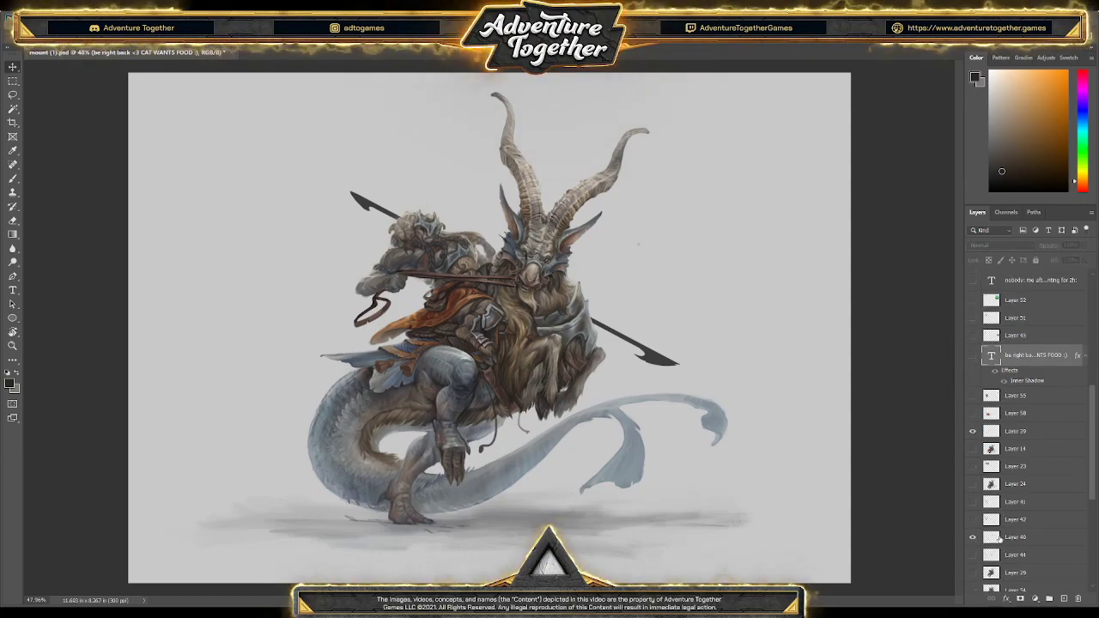
scroll(1030, 515, "down", 1)
left_click(1017, 490)
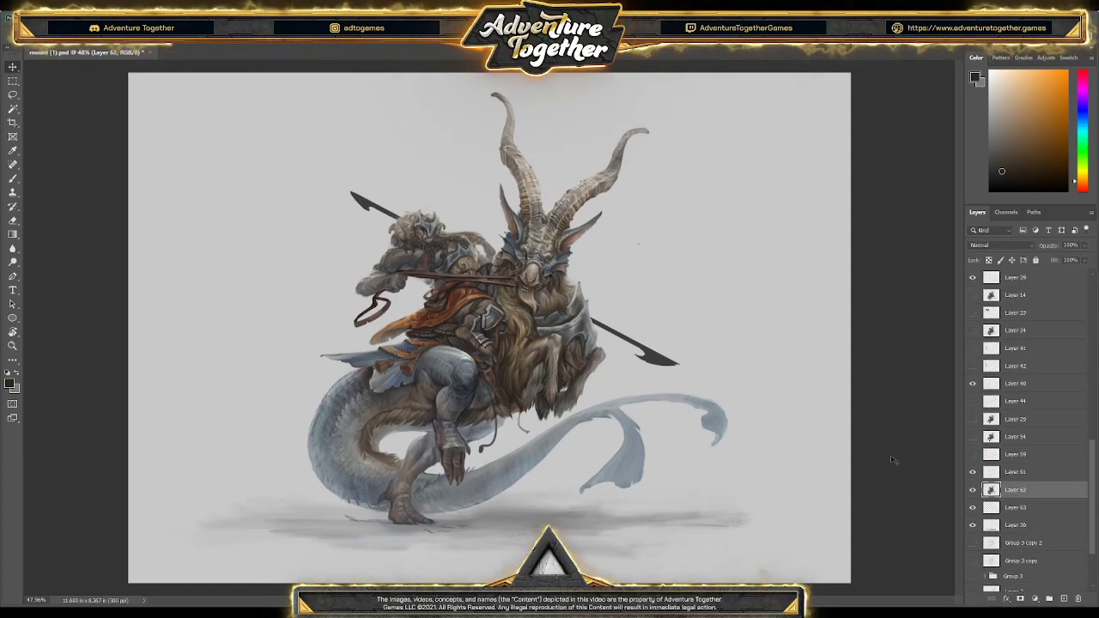
Blend the rider's upper sleeve between the orange cloth and the elbow using sampled reddish browns and greys
left_click_drag(514, 316, 416, 337)
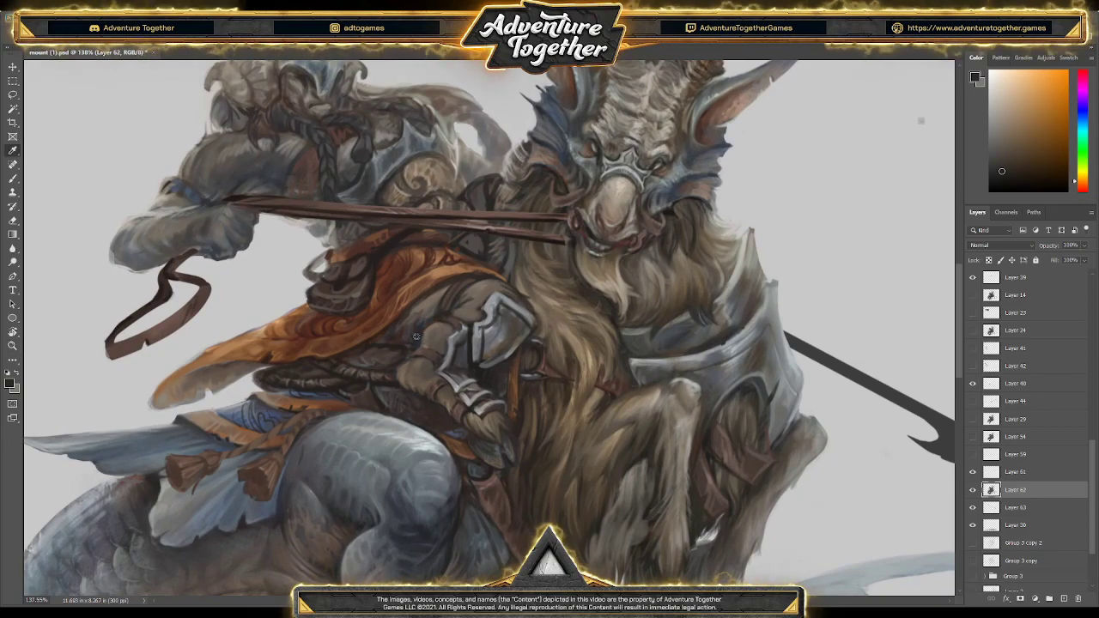
left_click(430, 331, "alt")
left_click(429, 329, "alt")
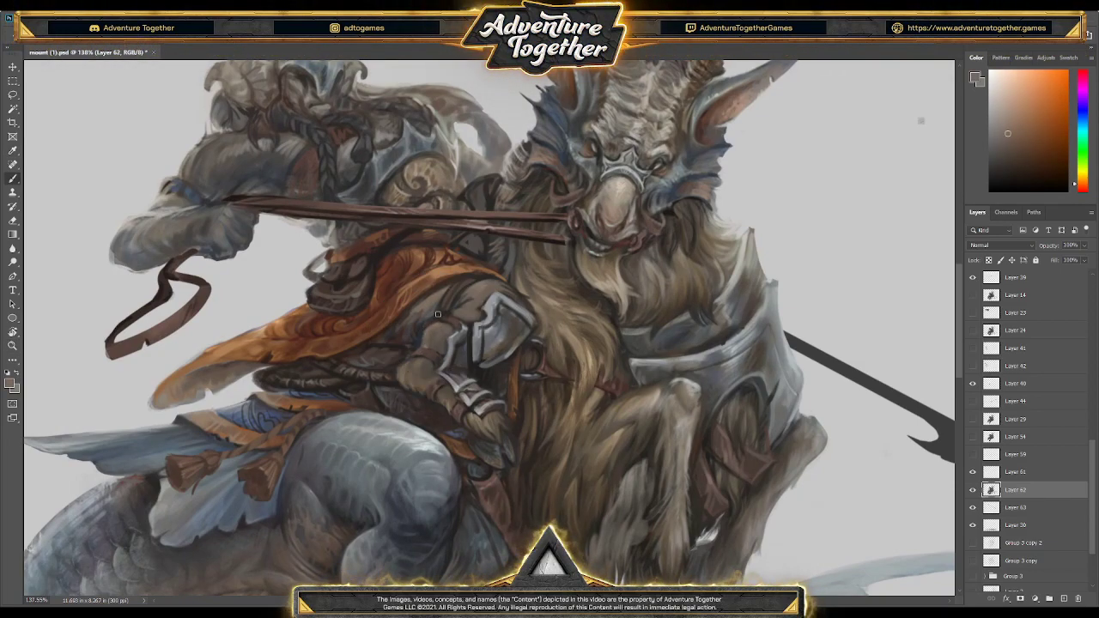
left_click(424, 336, "alt")
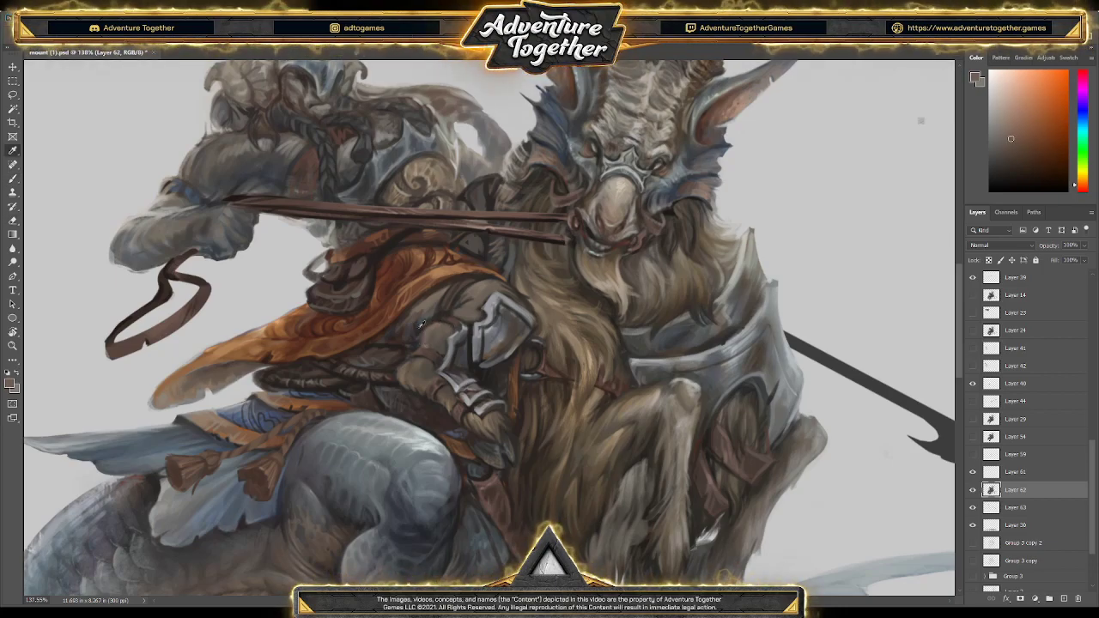
left_click(452, 320, "alt")
left_click(436, 327, "alt")
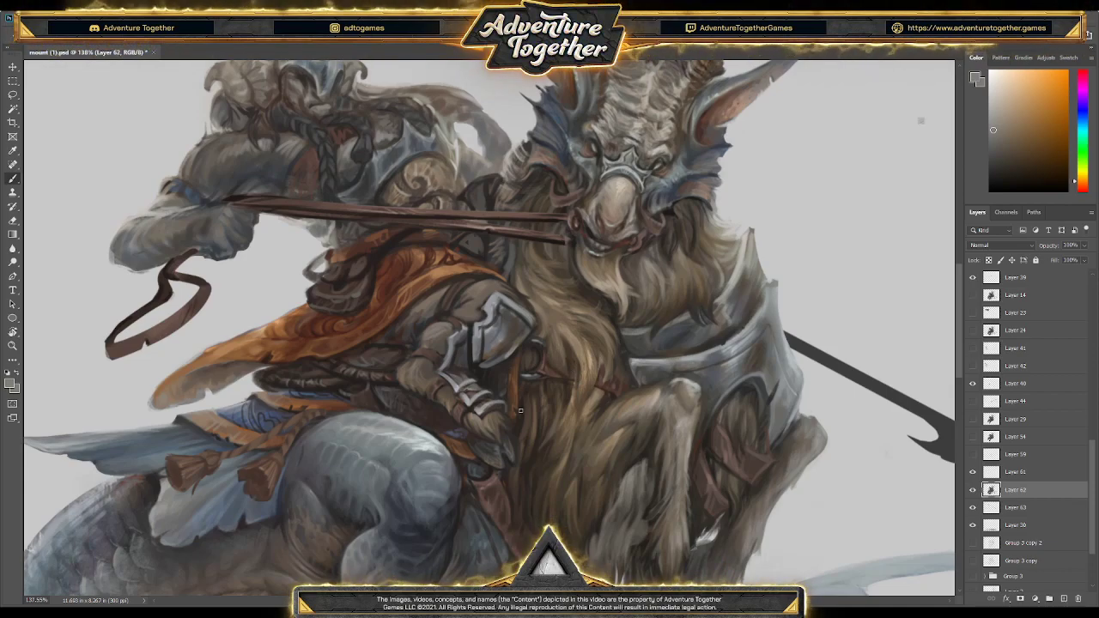
Touch up the rider's lower shoulder armour and the glove beside the bracer cuff with sampled greys and dark browns
key("alt")
left_click(497, 331, "alt")
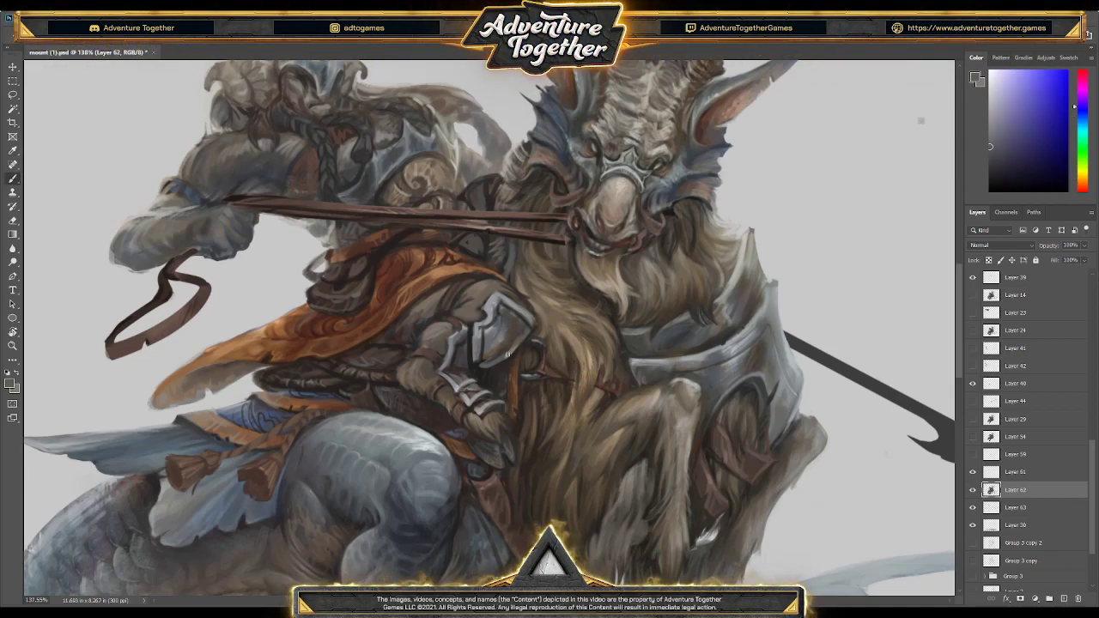
left_click(499, 415, "alt")
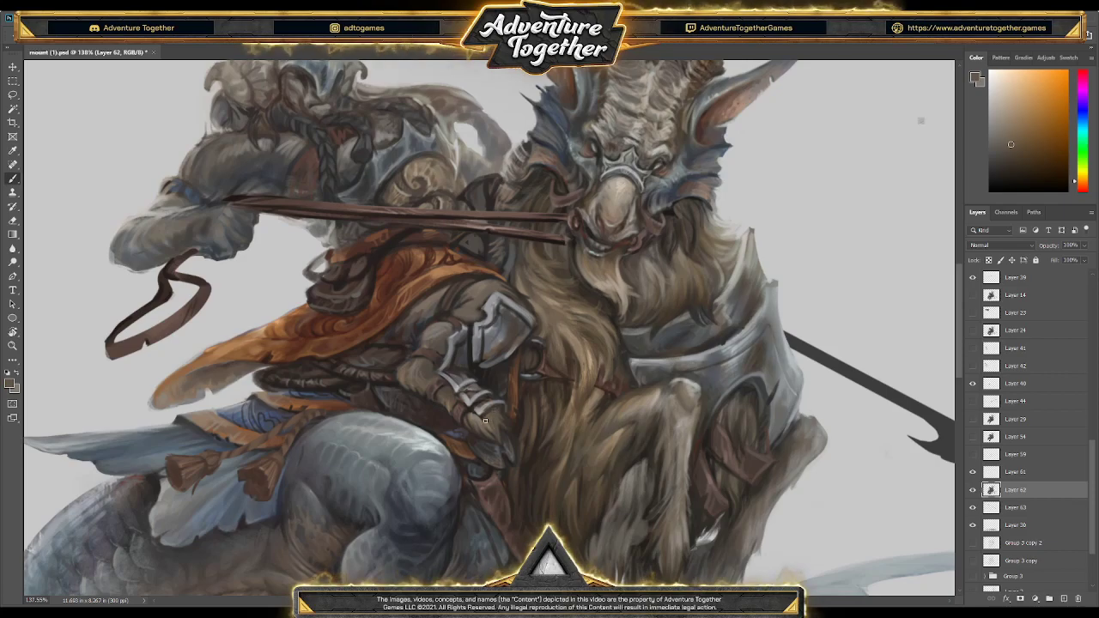
left_click(496, 409, "alt")
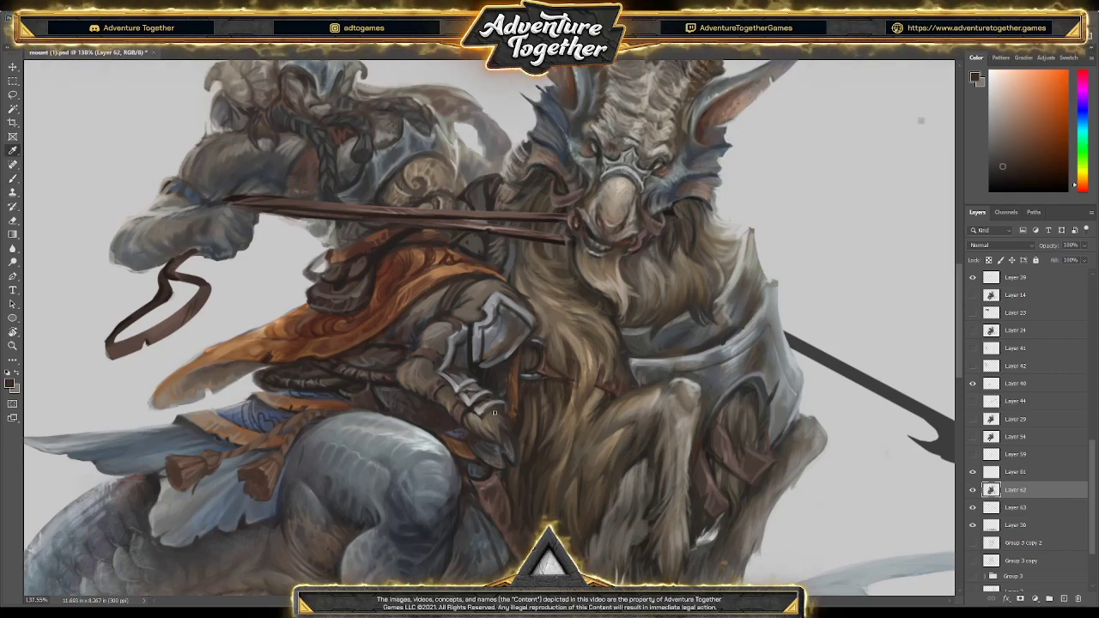
left_click(709, 379, "alt")
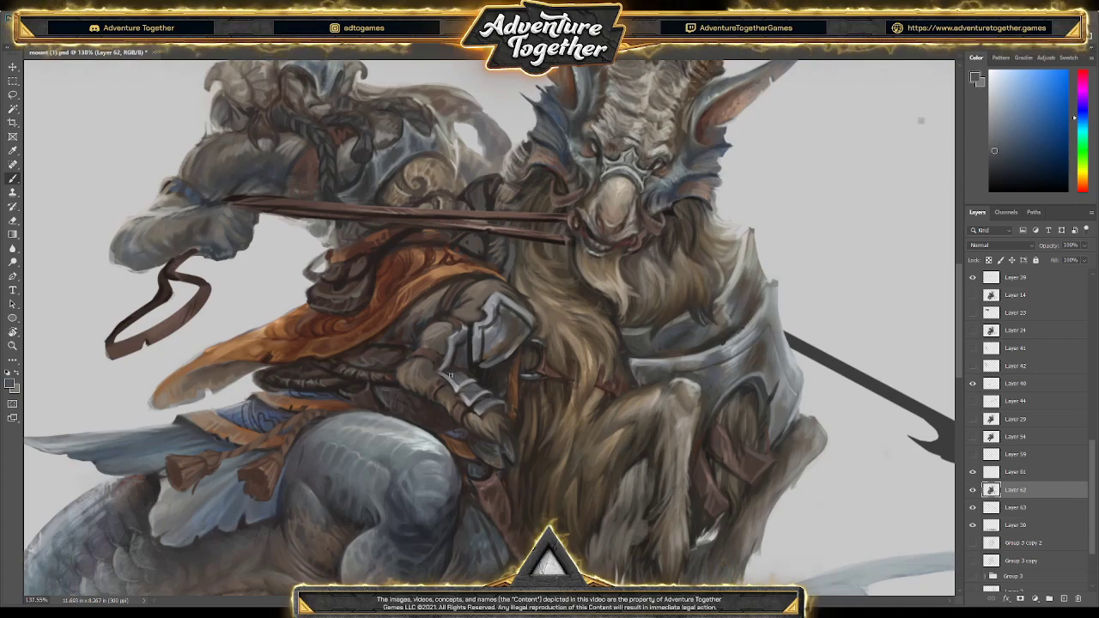
Refine the upper edge of the bracer and the gap below the shoulder armour with sampled dark and blue-grey tones
key("alt")
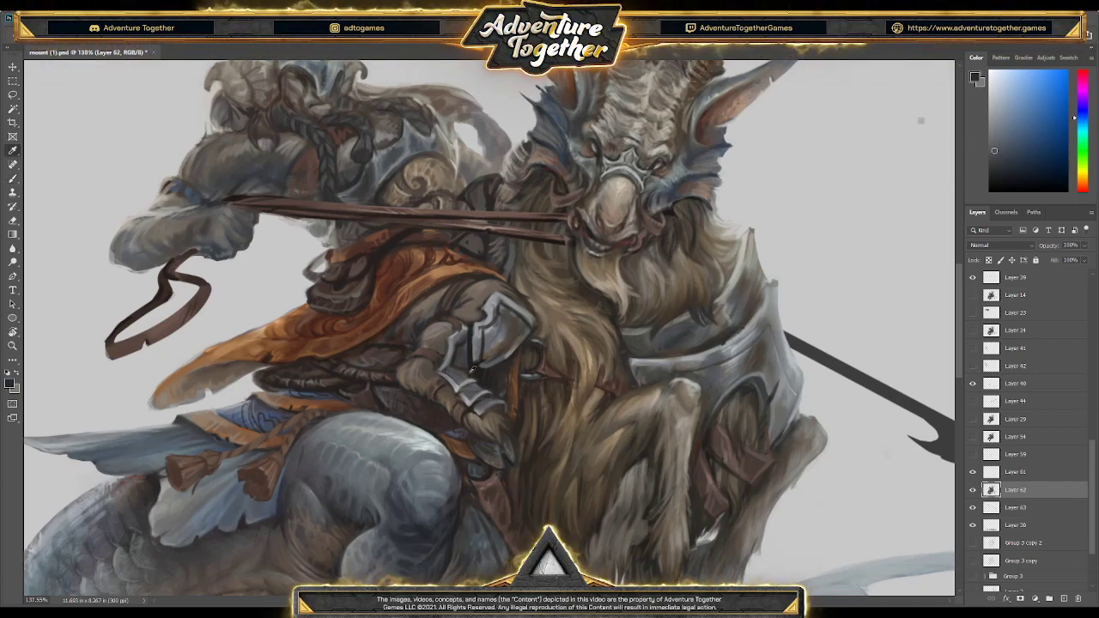
left_click(469, 371, "alt")
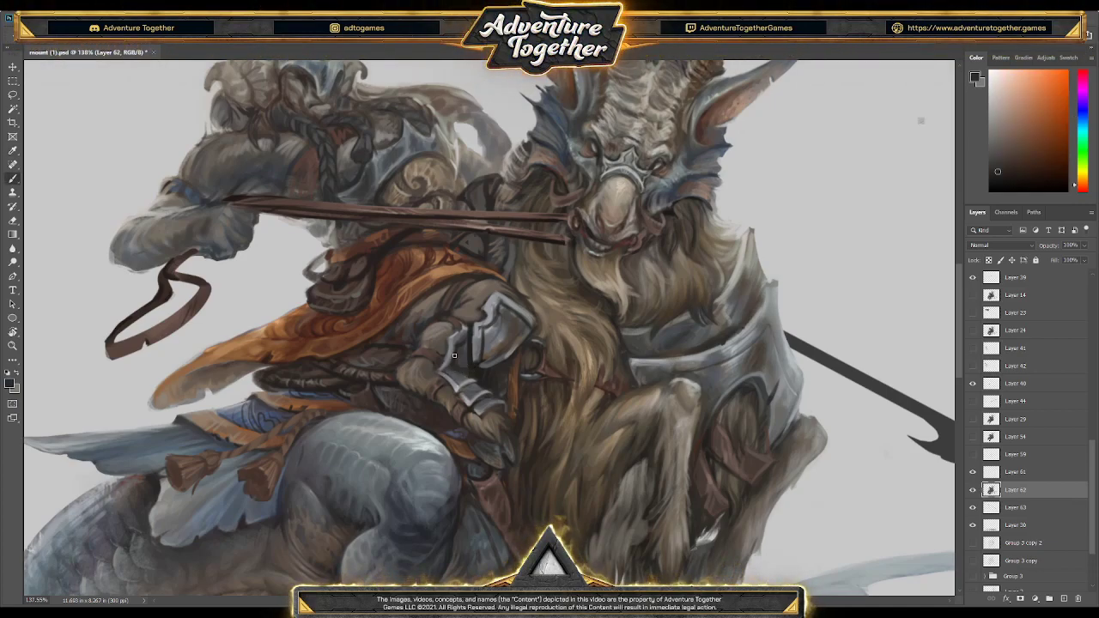
left_click(470, 378, "alt")
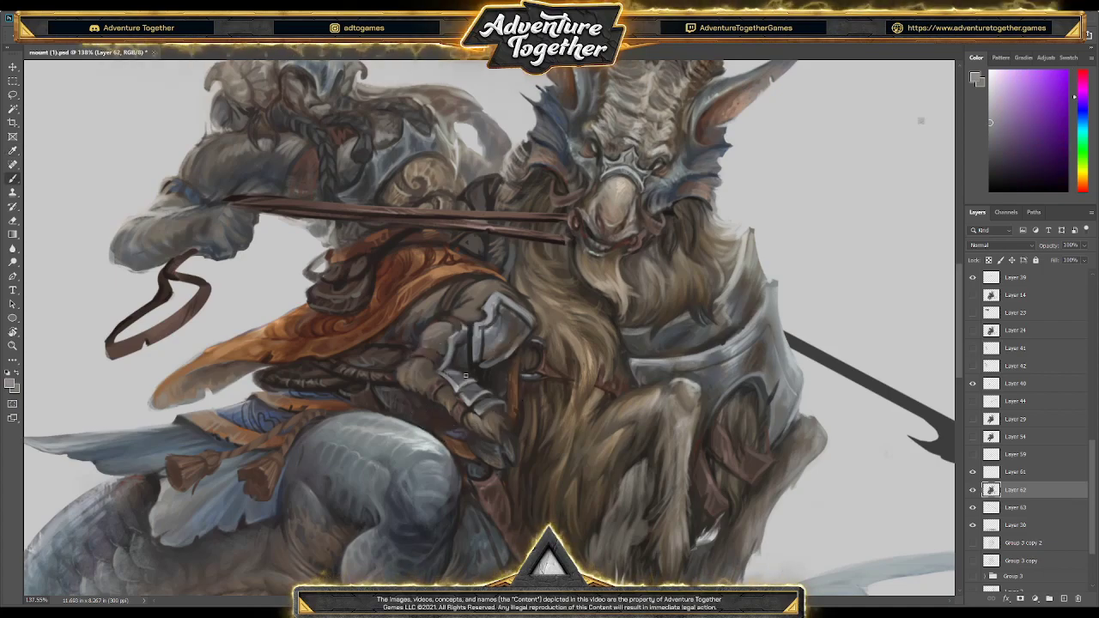
left_click(468, 369, "alt")
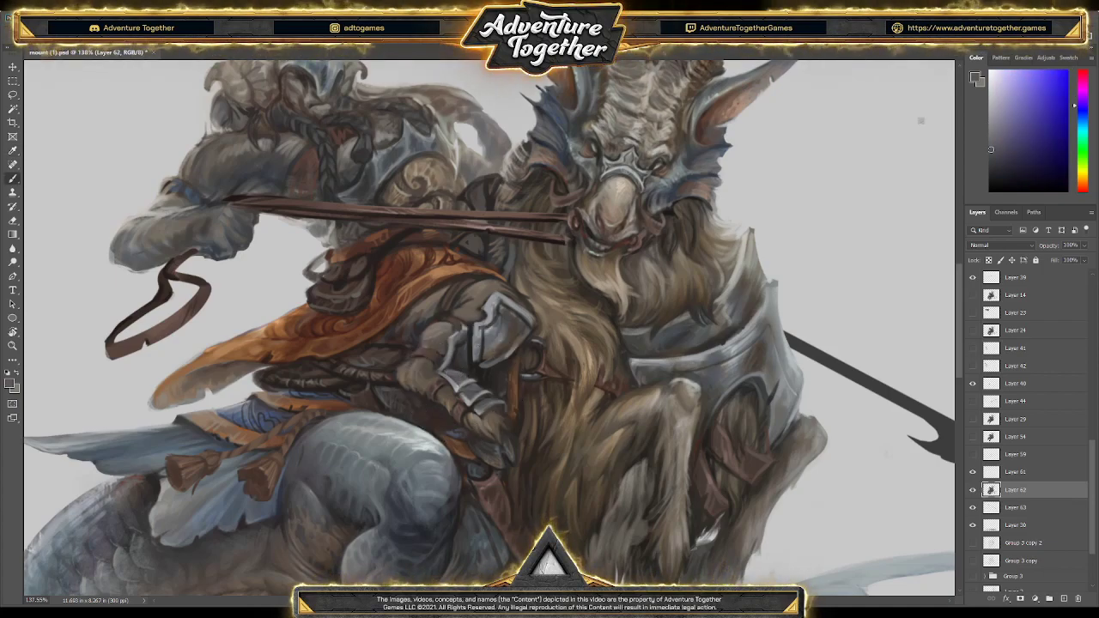
left_click(467, 367, "alt")
left_click(466, 345, "alt")
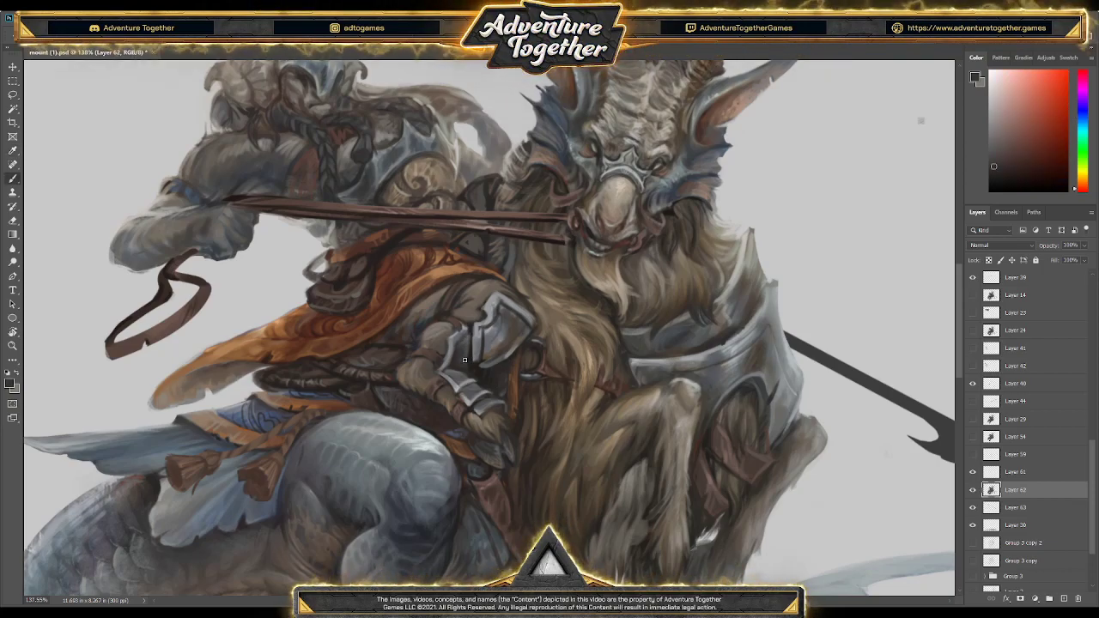
left_click(466, 343, "alt")
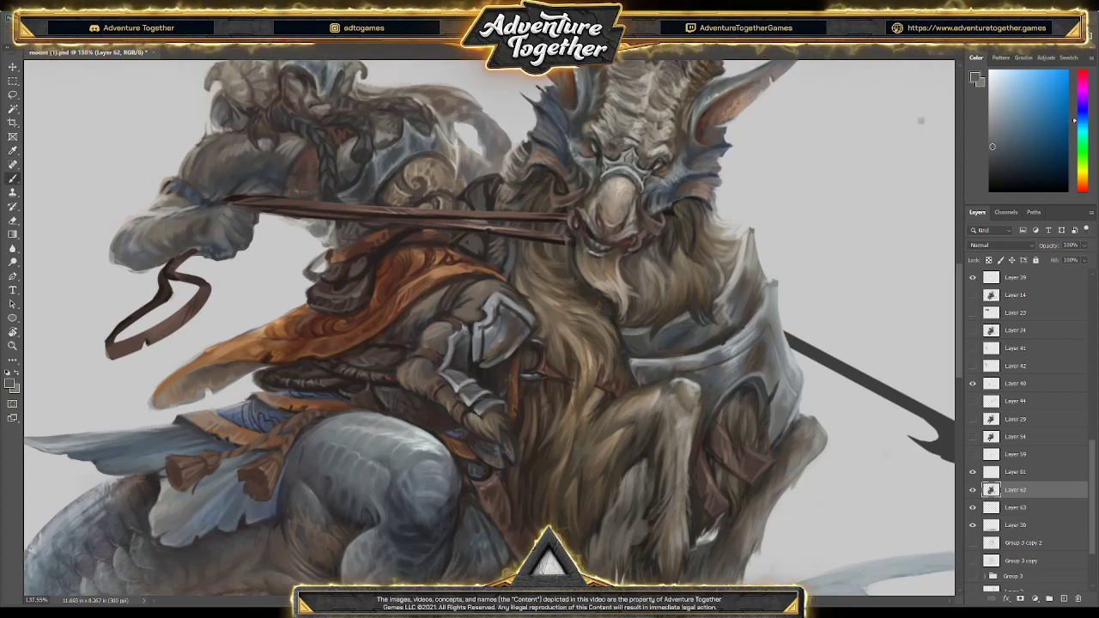
Rework the inner edge of the shoulder armour and the adjoining arm using sampled near-black, brown and blue-grey tones
left_click(462, 327, "alt")
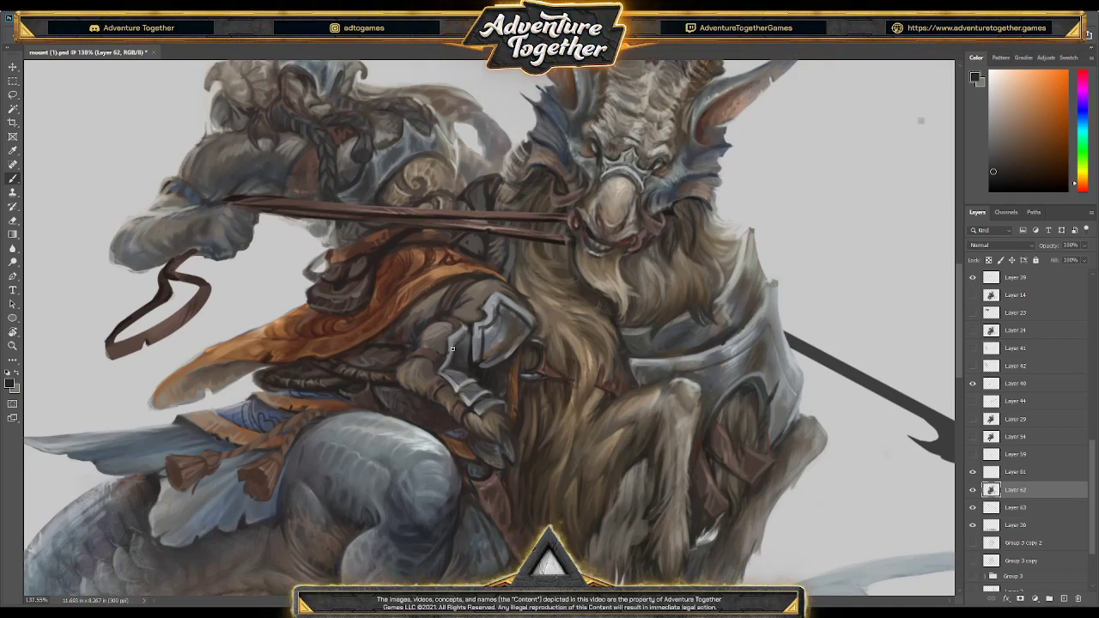
key("b")
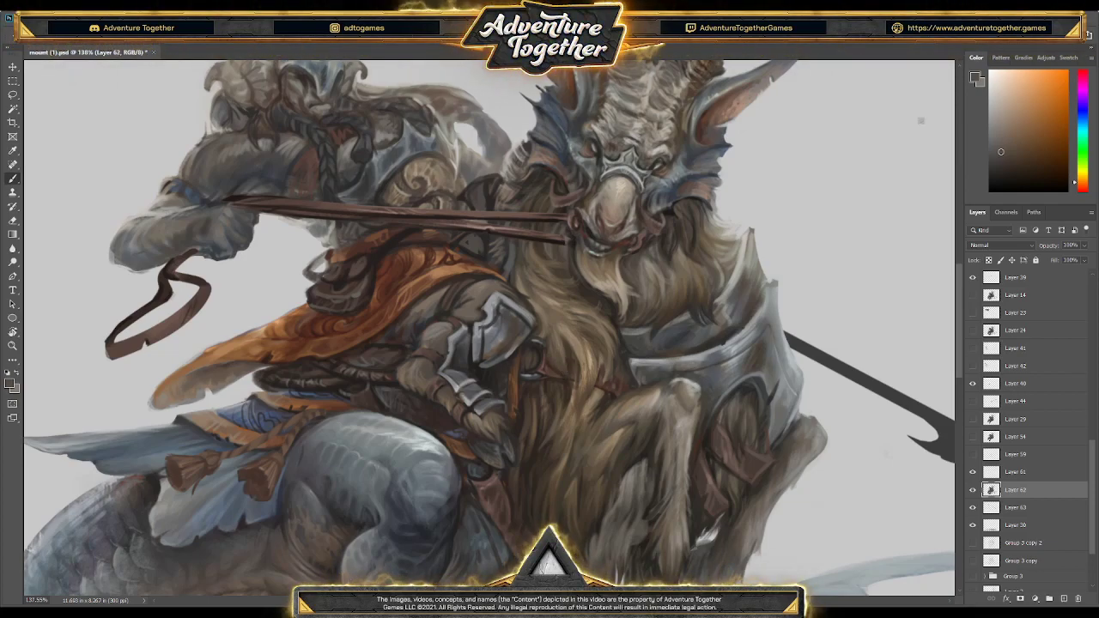
left_click(462, 347, "alt")
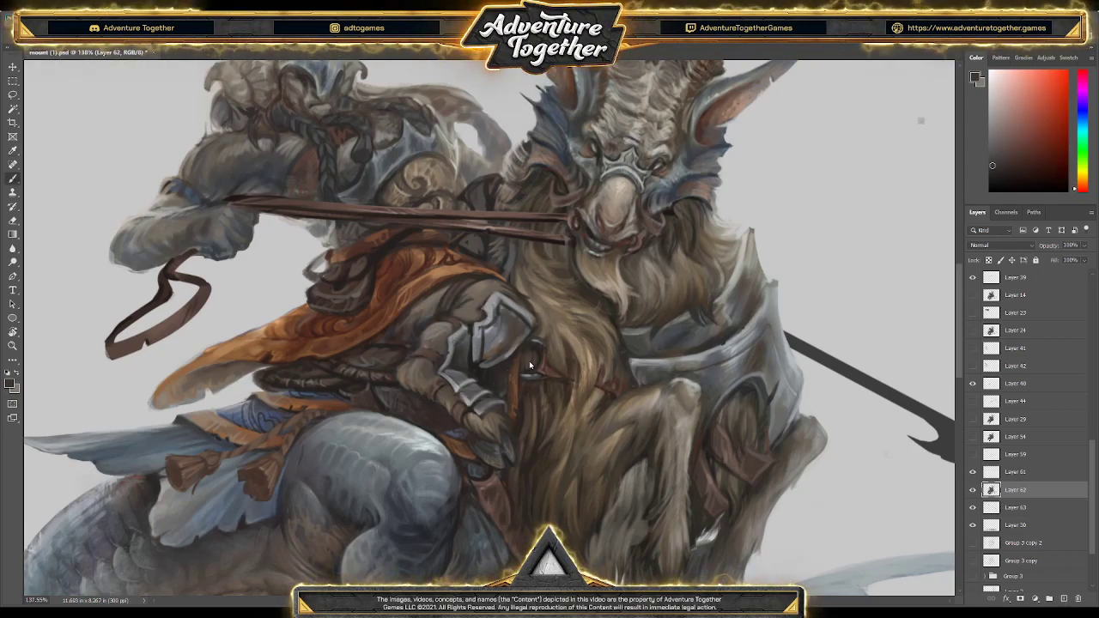
left_click(462, 347, "alt")
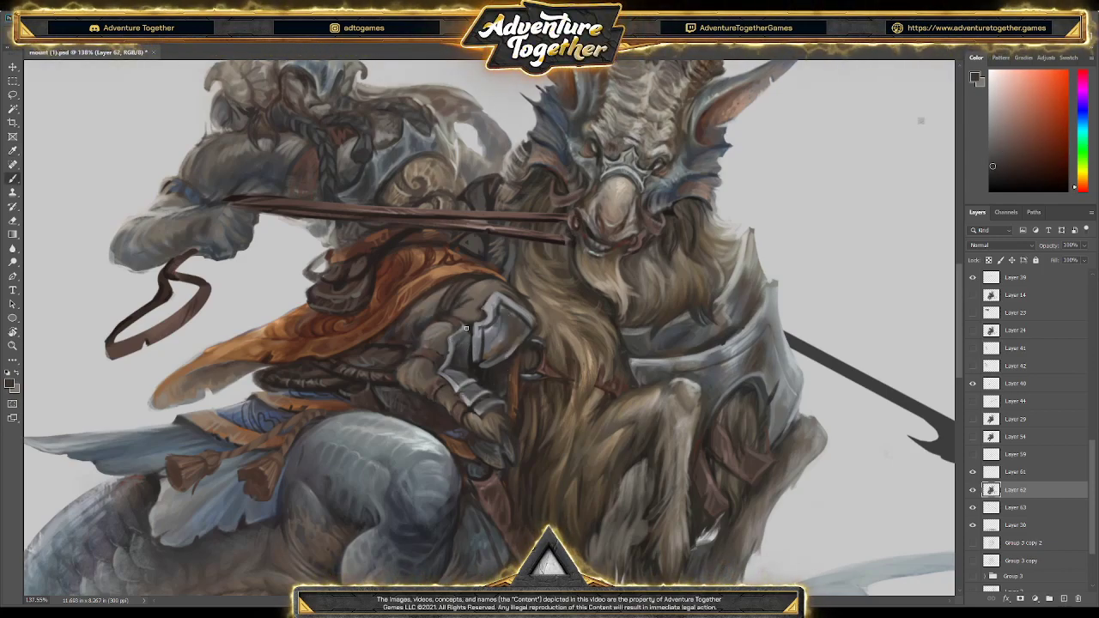
left_click(462, 333, "alt")
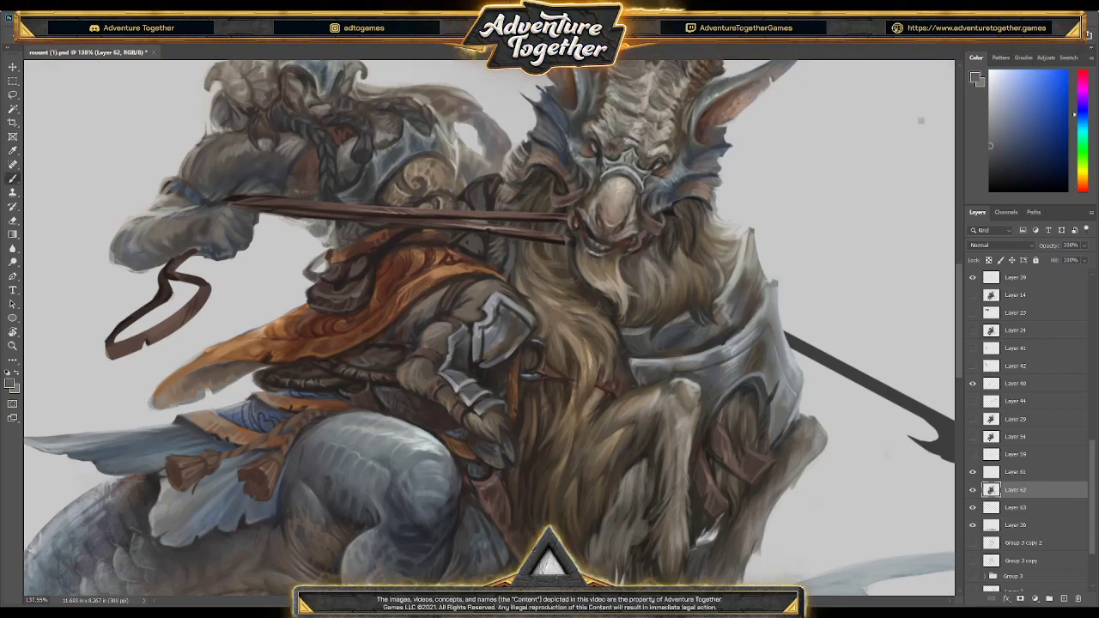
left_click(471, 329, "alt")
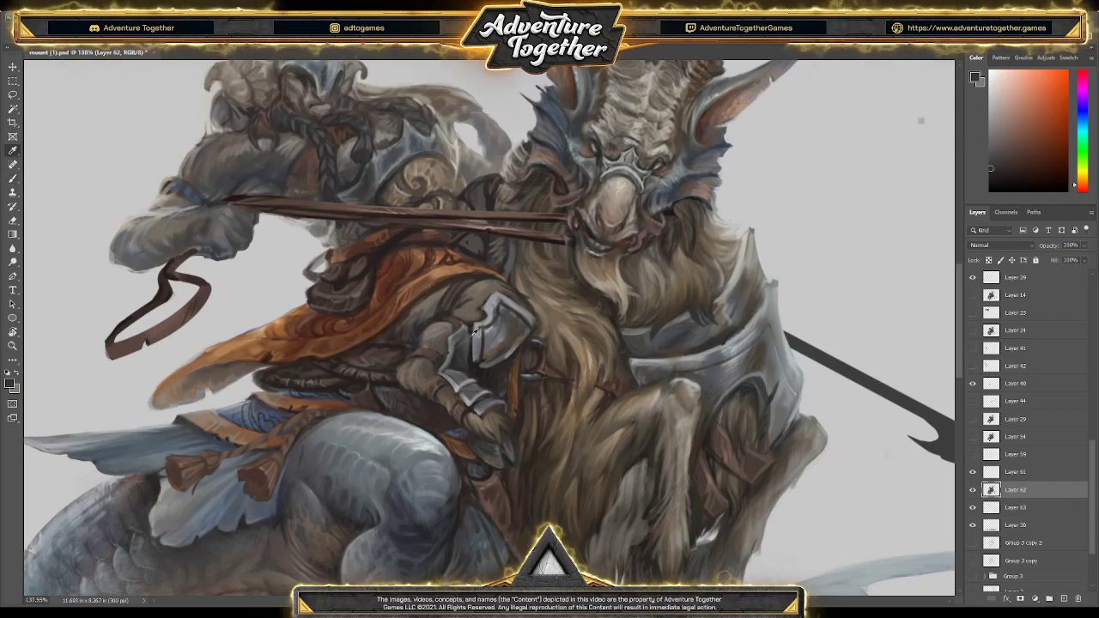
left_click(468, 340, "alt")
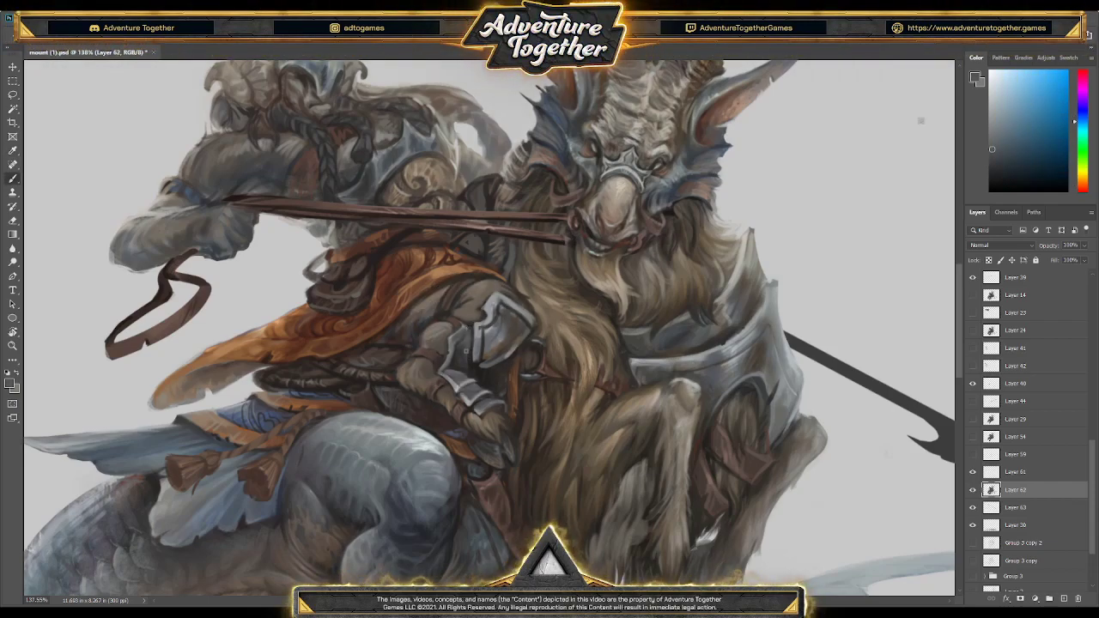
left_click(470, 324, "alt")
left_click(461, 325, "alt")
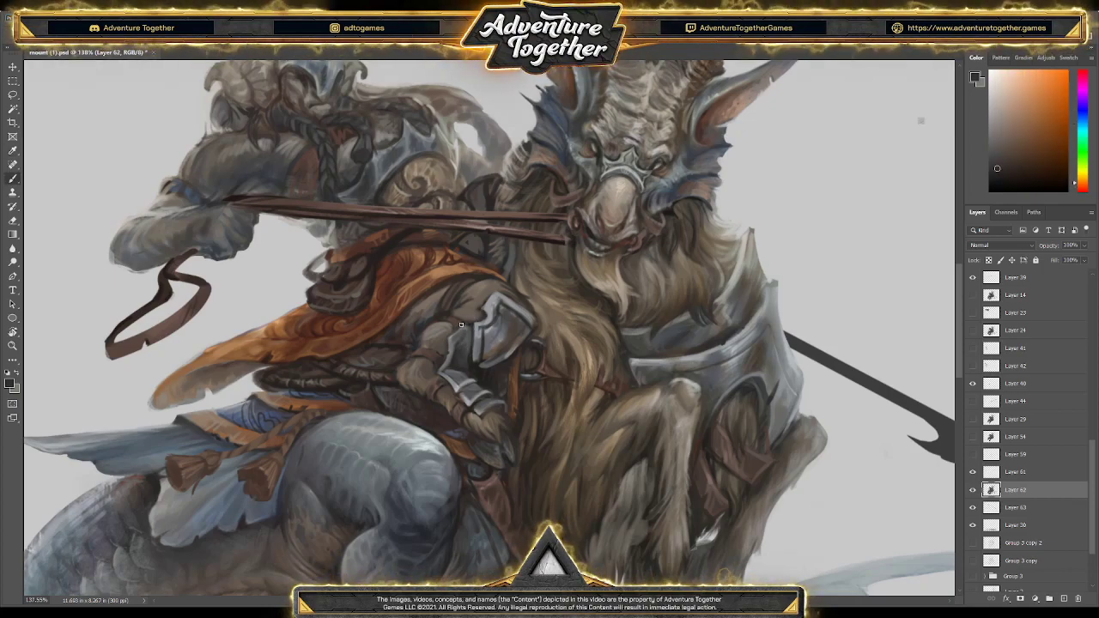
left_click(470, 323, "alt")
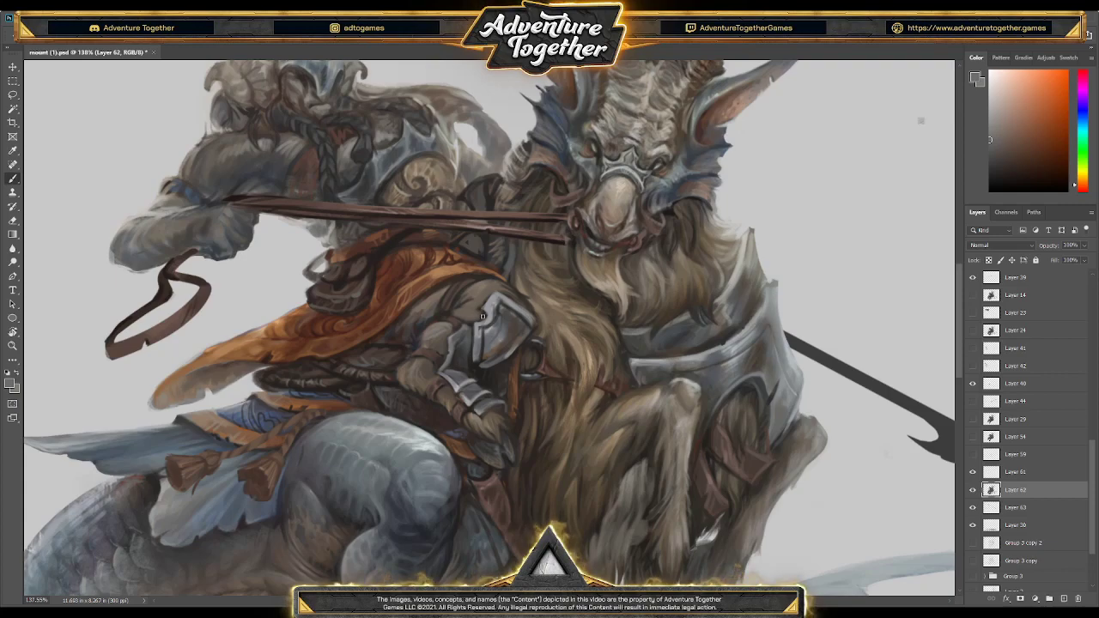
Refine the folds of the rider's upper sleeve down to the elbow using sampled dark browns and reddish greys
left_click_drag(432, 339, 457, 313)
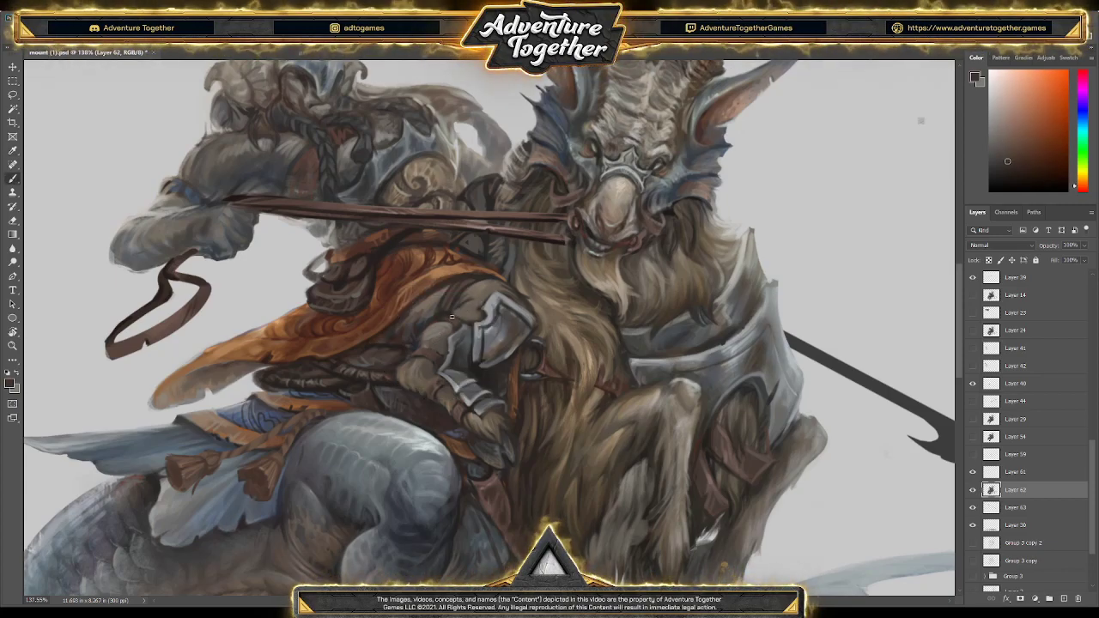
left_click(458, 322, "alt")
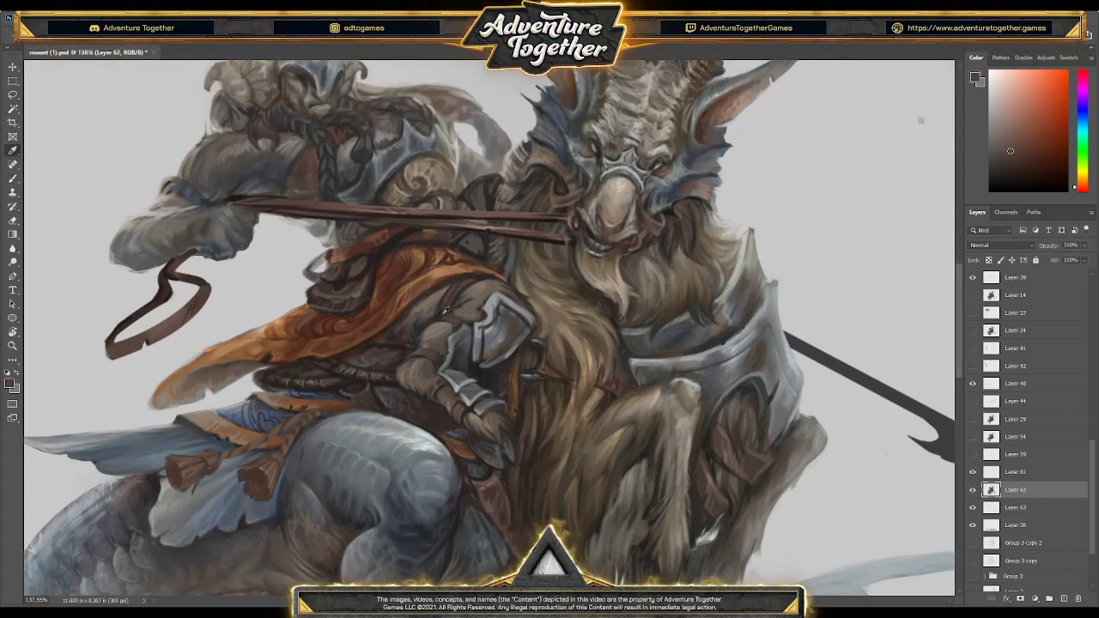
left_click(443, 315, "alt")
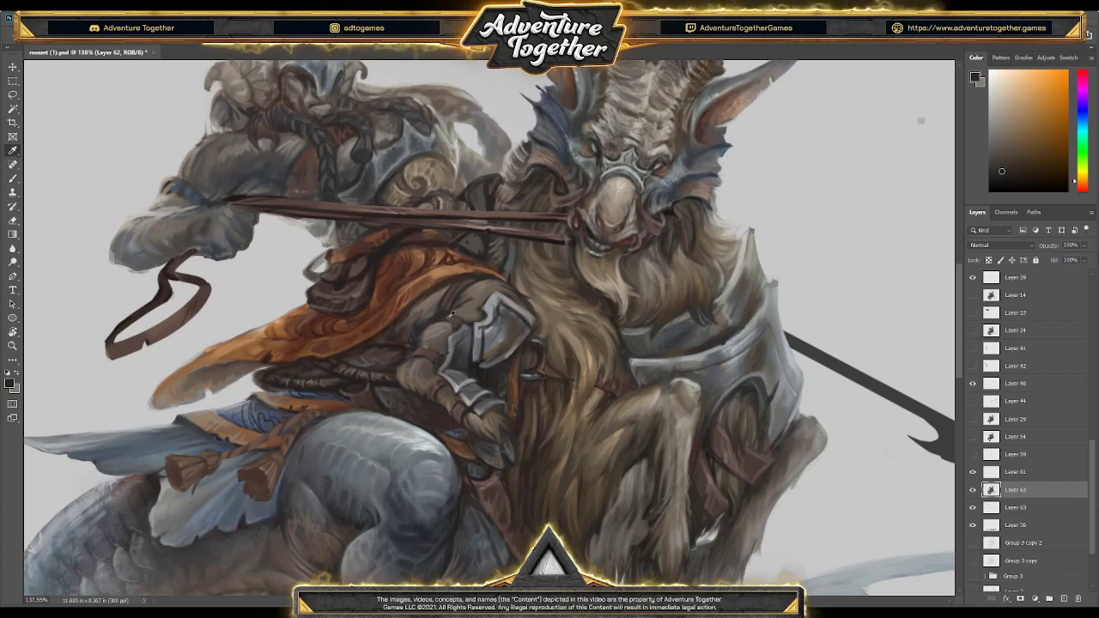
left_click(494, 305, "alt")
left_click(446, 314, "alt")
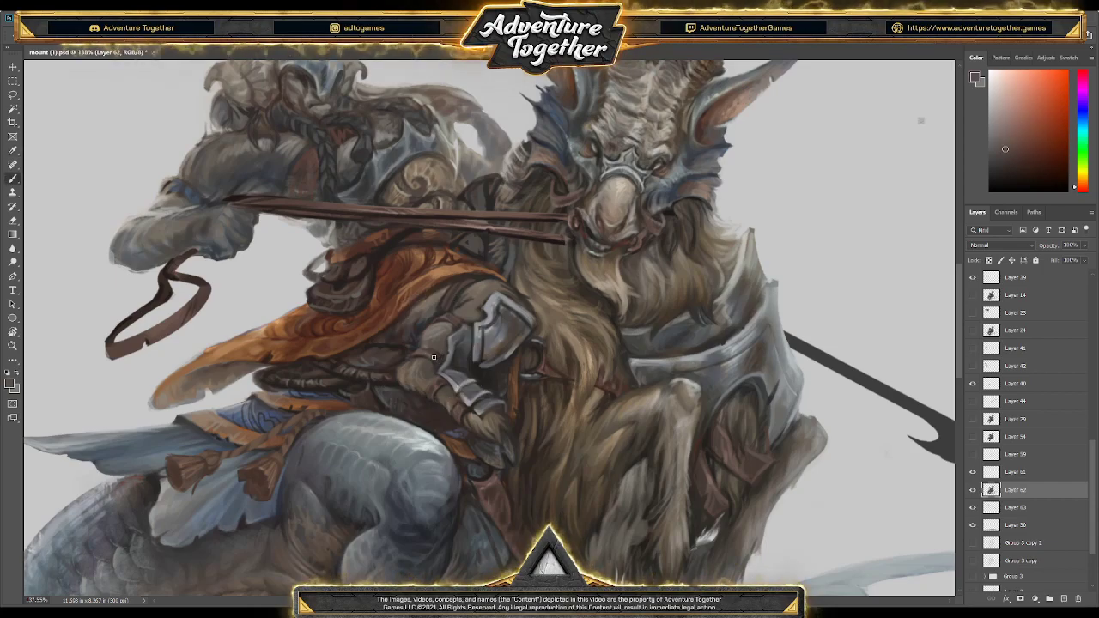
left_click(443, 355, "alt")
left_click(443, 354, "alt")
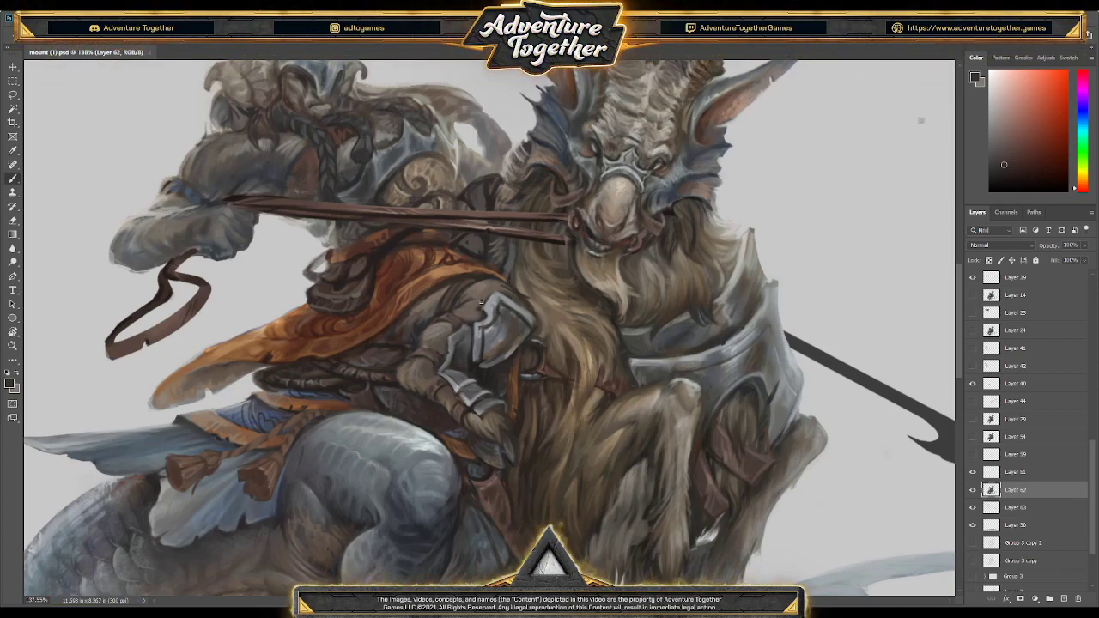
Shade the sleeve just above the shoulder armour's inner edge with sampled dark browns and a dark blue-grey
left_click(486, 287, "alt")
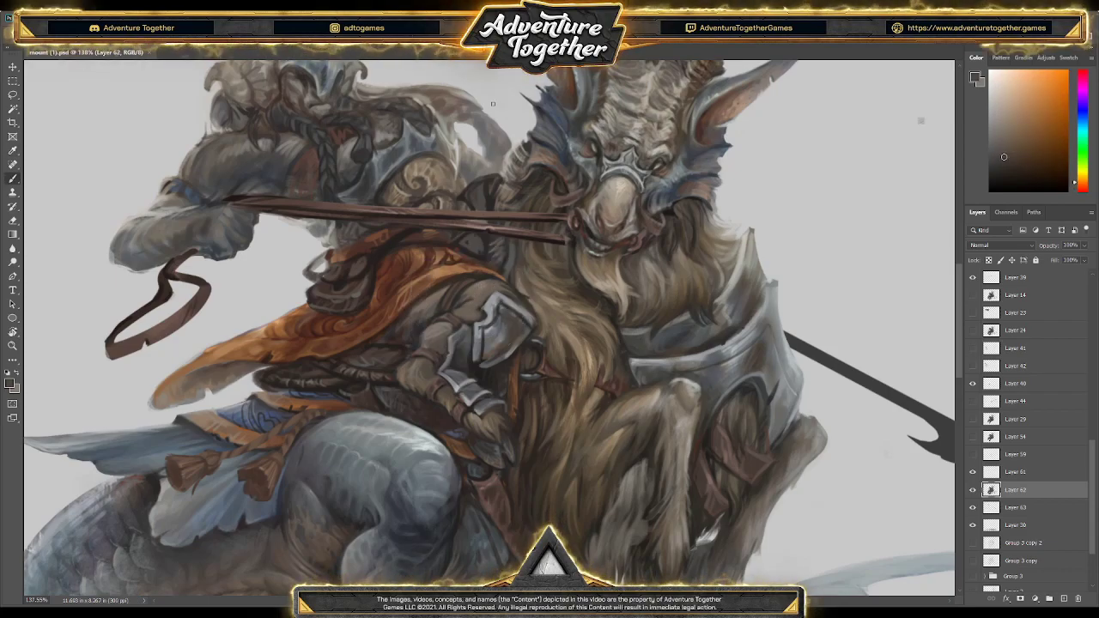
left_click(464, 296)
key("b")
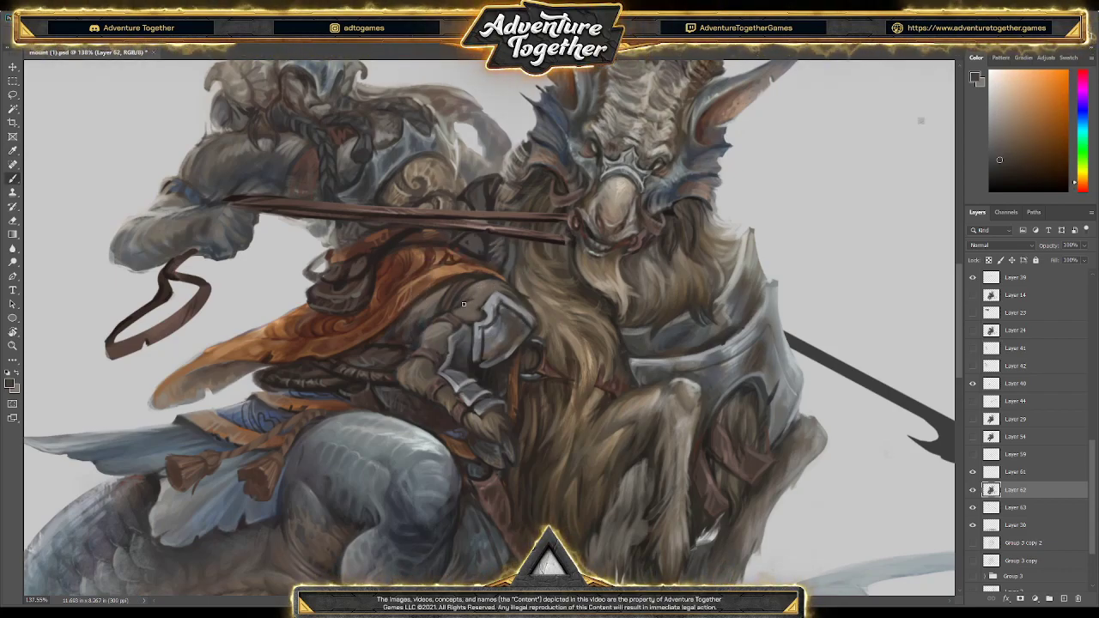
left_click(469, 301, "alt")
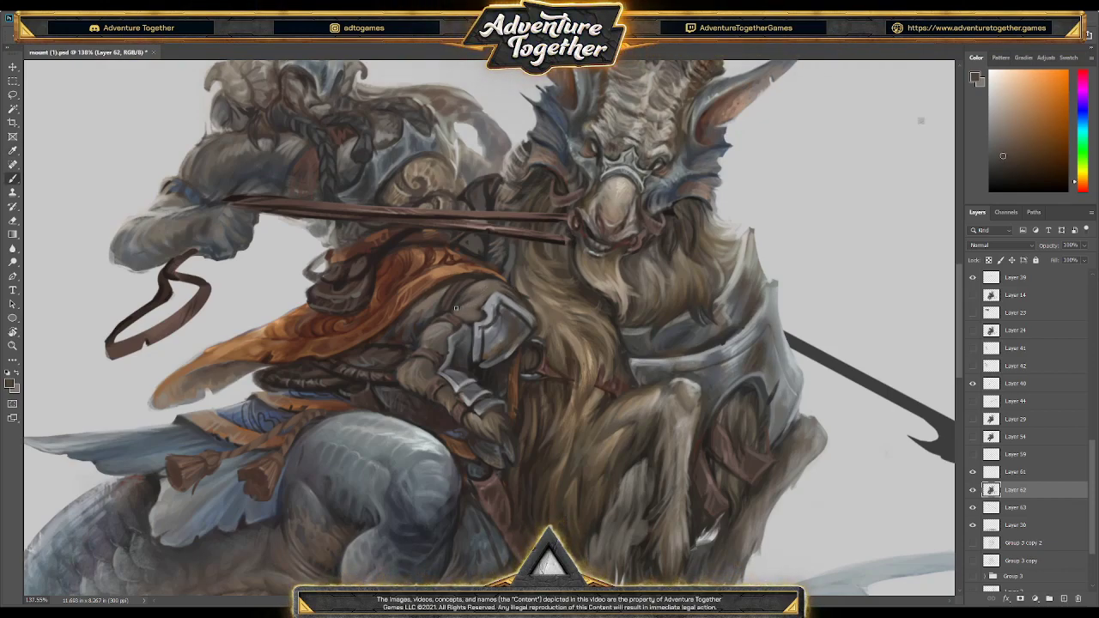
left_click(277, 172, "alt")
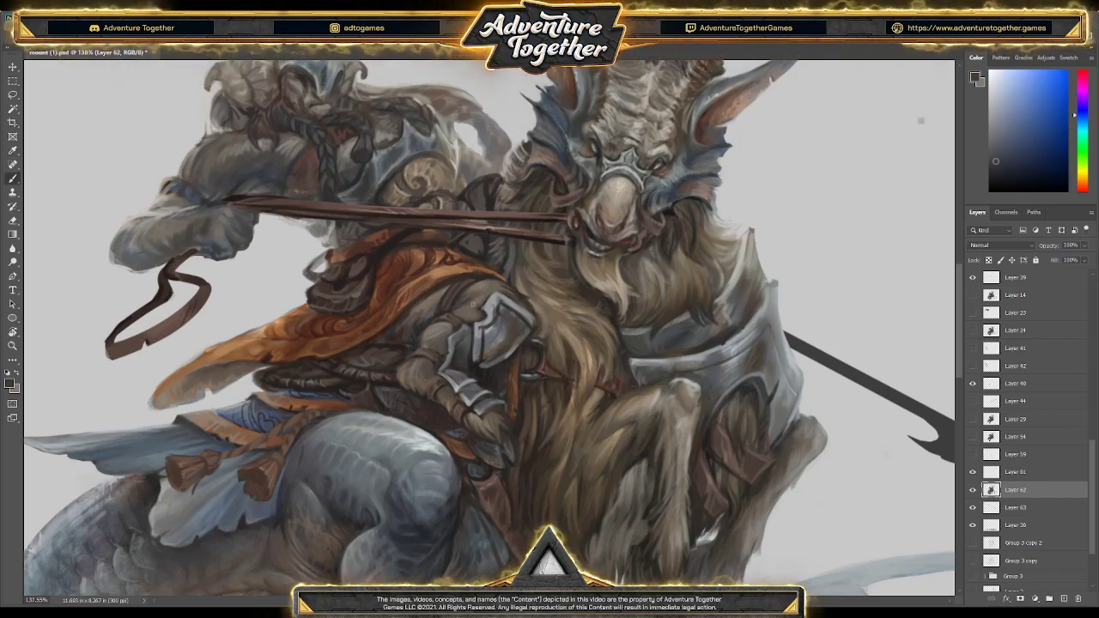
left_click(482, 298, "alt")
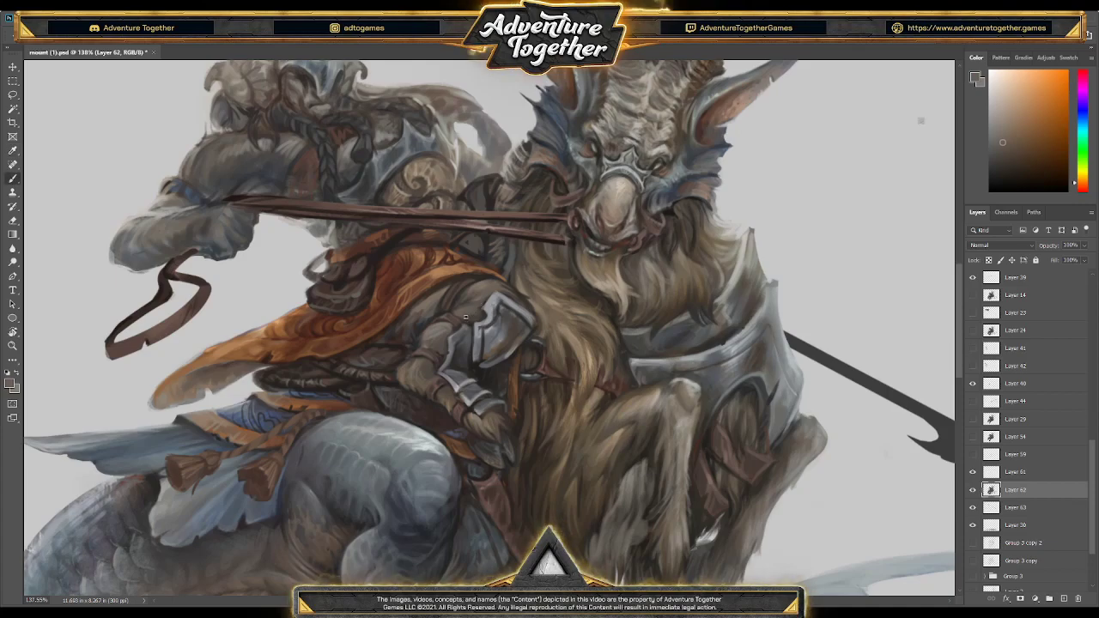
Blend the top of the rider's sleeve along the orange cloth using sampled warm greys and dark browns
left_click(498, 288, "alt")
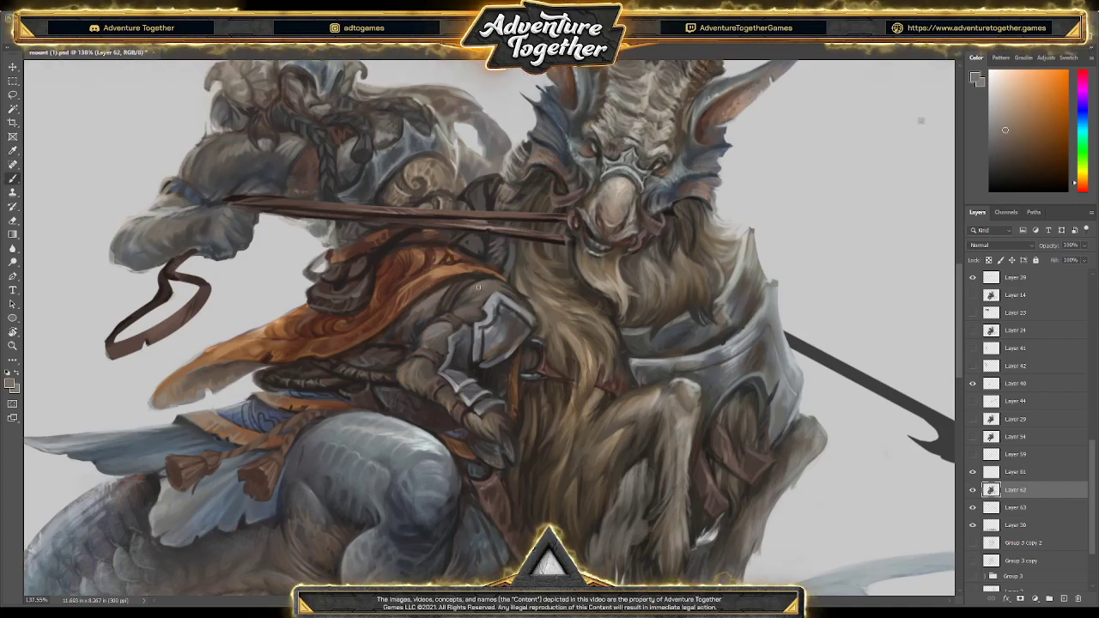
left_click(485, 283, "alt")
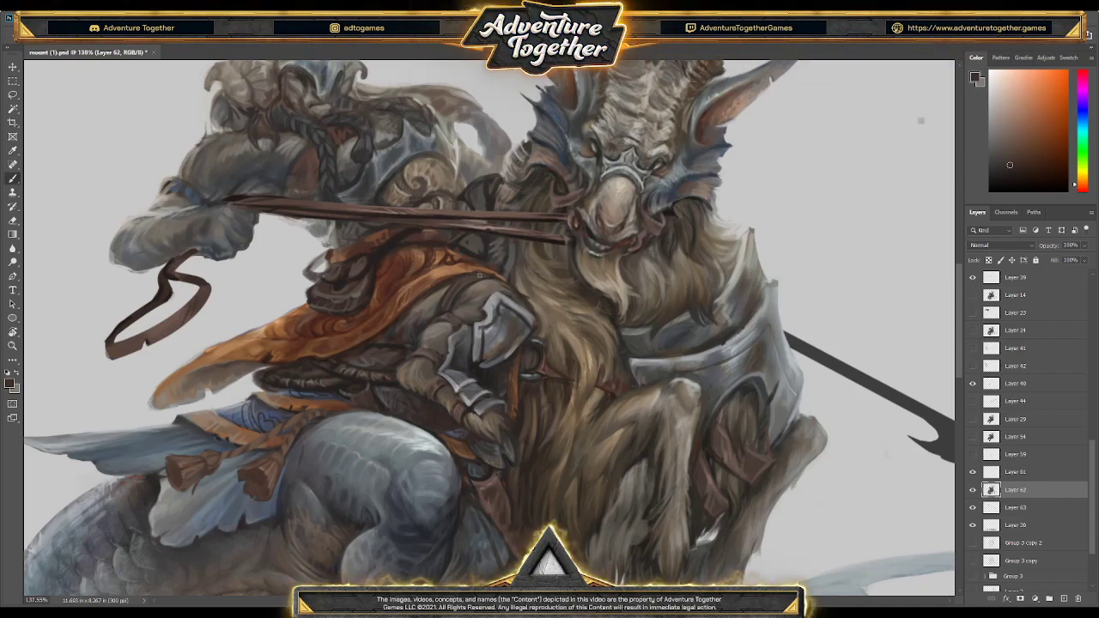
left_click(464, 284, "alt")
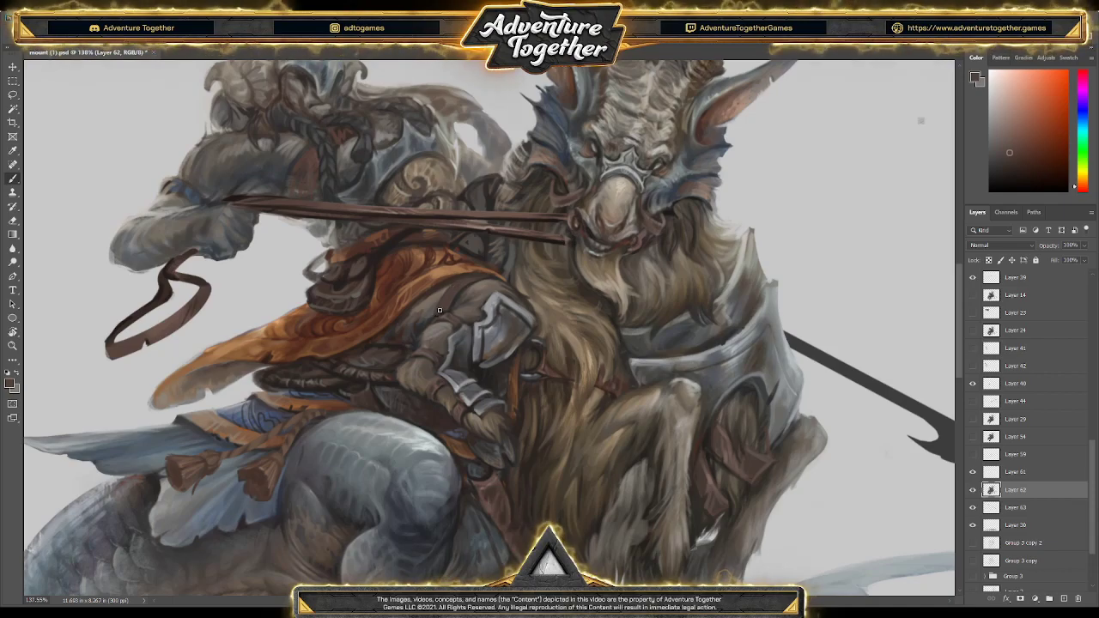
left_click(446, 304, "alt")
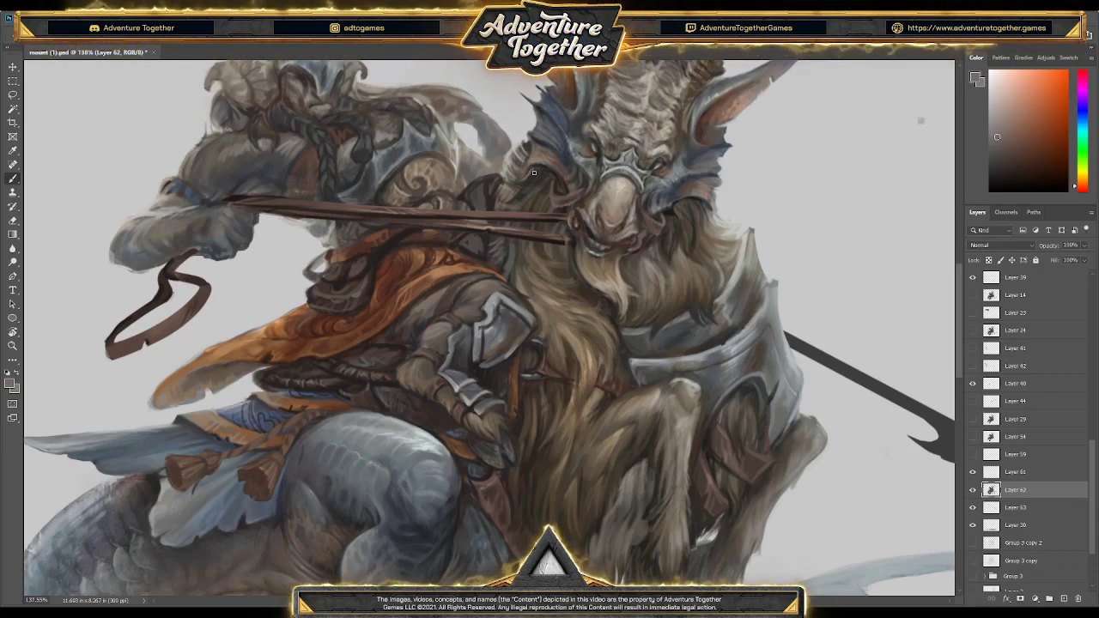
Deepen the sleeve shadows against the inner rim of the shoulder armour with sampled near-black and brownish greys
left_click(480, 318, "alt")
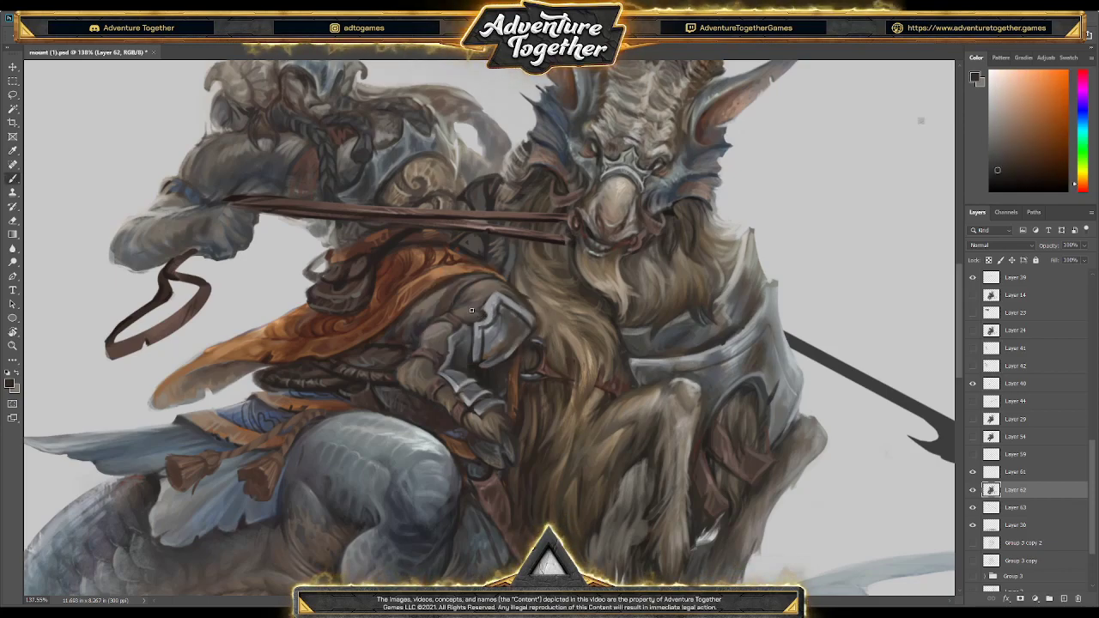
left_click(470, 314, "alt")
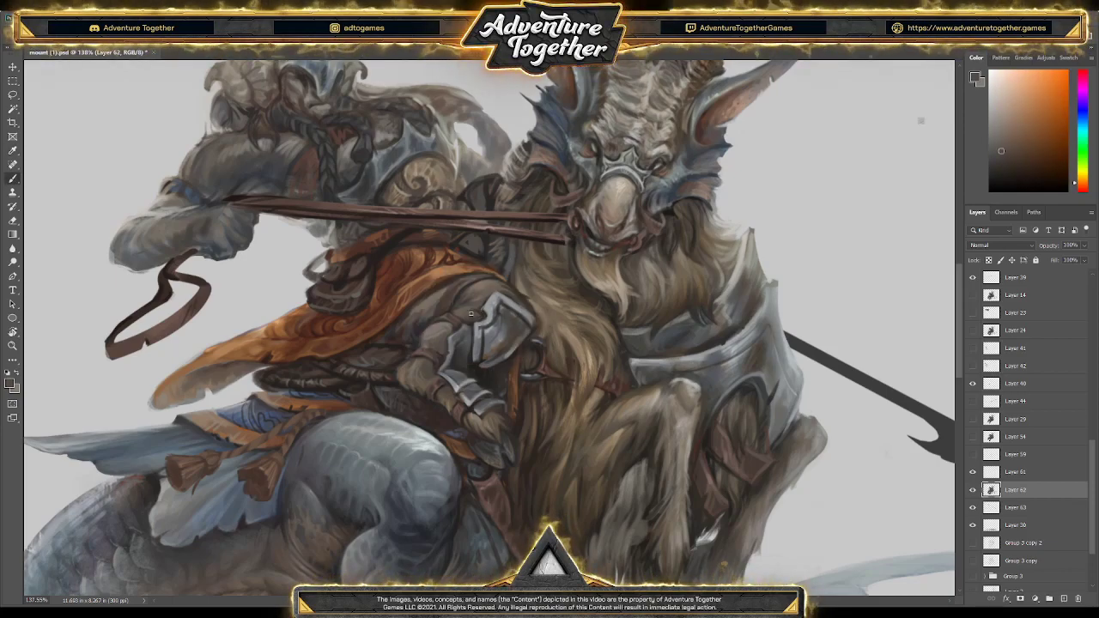
left_click(469, 370, "alt")
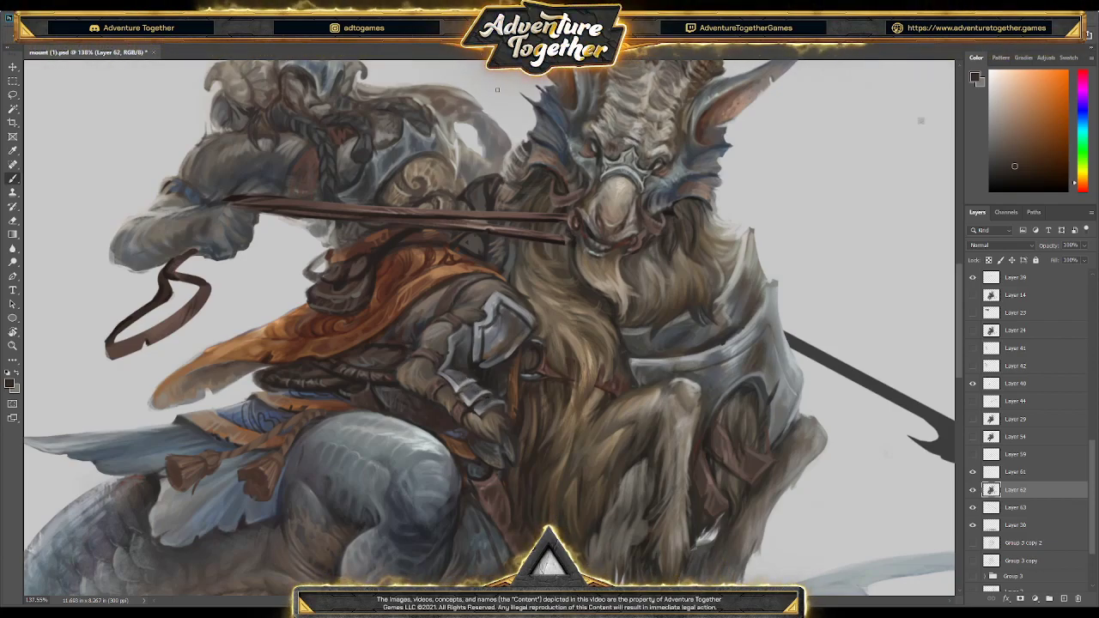
left_click(731, 206)
key("b")
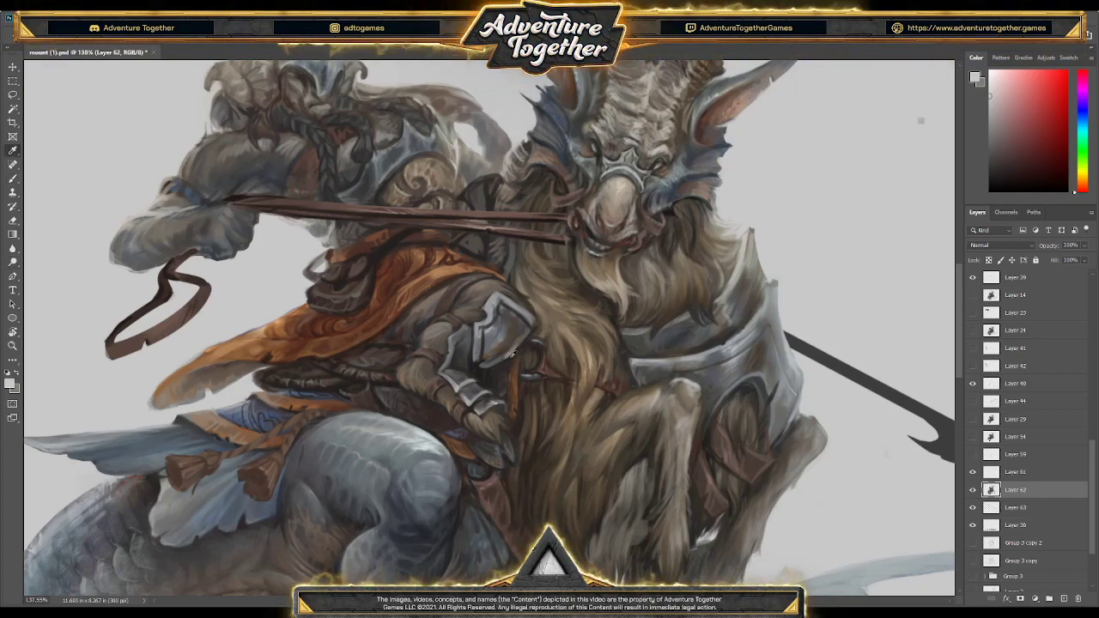
Repaint the shoulder armour's face and lower edge using sampled near-black and blue-grey tones
left_click(513, 352, "alt")
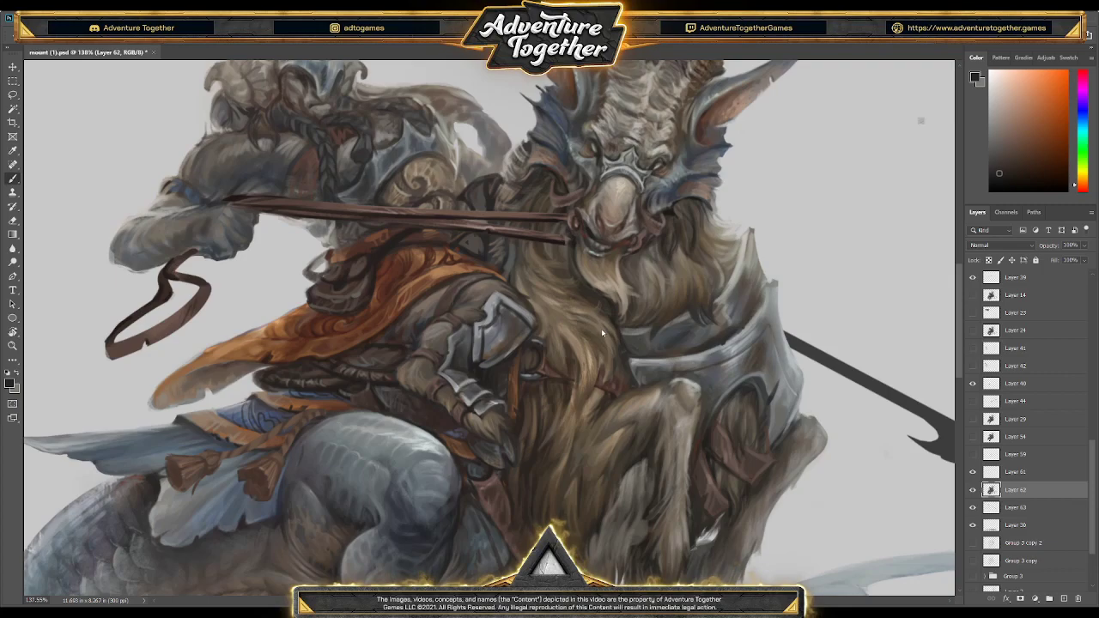
left_click(674, 329, "alt")
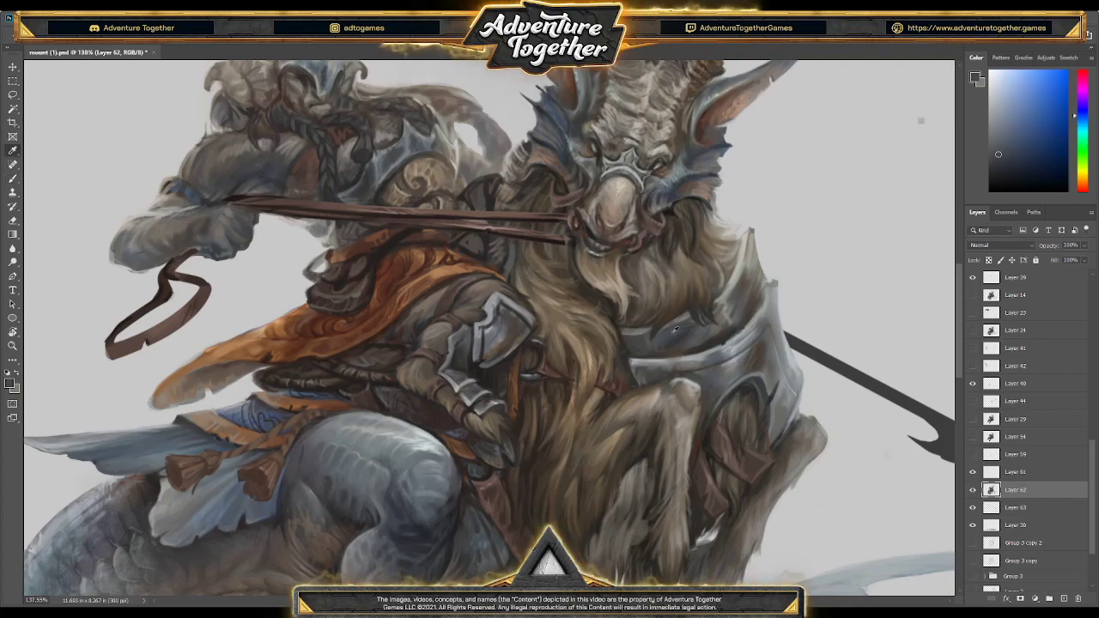
left_click(506, 302, "alt")
left_click(526, 315, "alt")
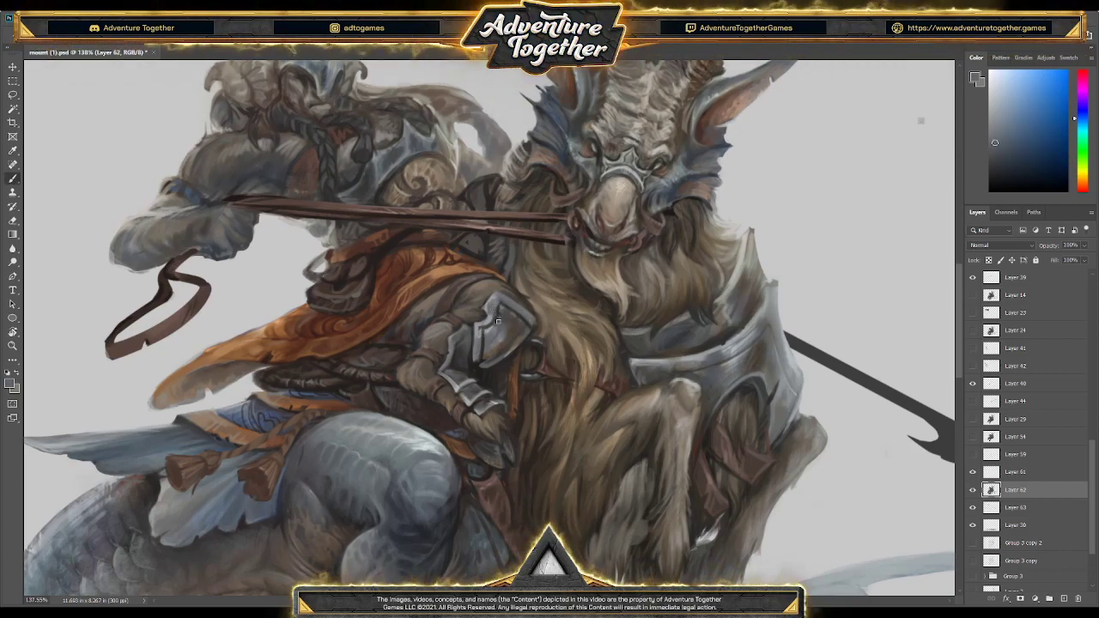
left_click(501, 308, "alt")
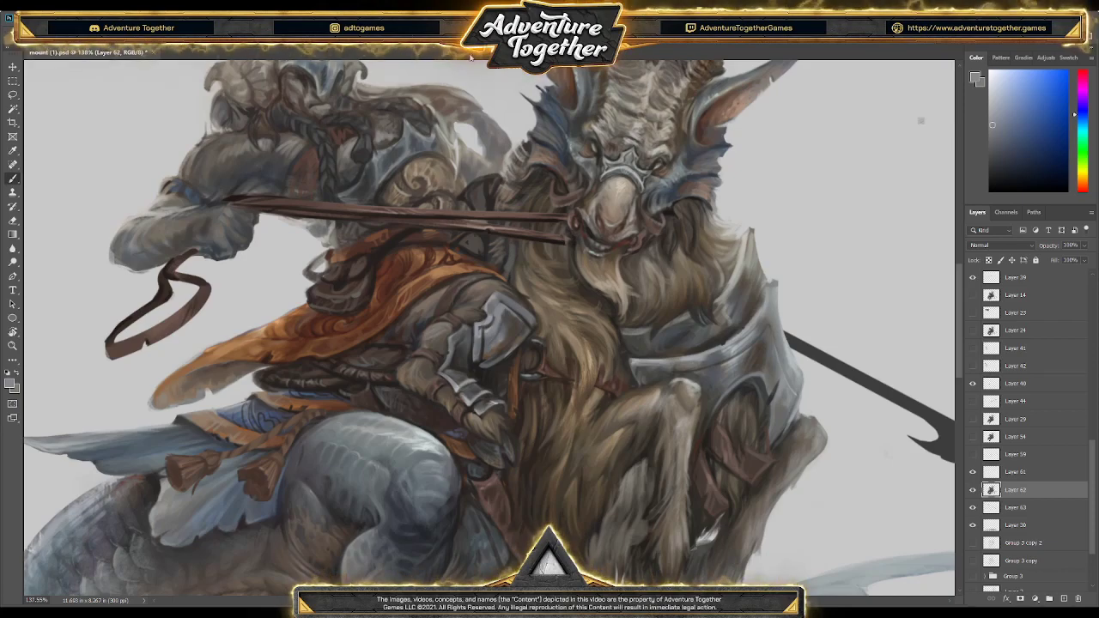
Define the upper and inner trim of the shoulder armour with sampled light and dark blue-greys and near-black
left_click(504, 296, "alt")
left_click(501, 298, "alt")
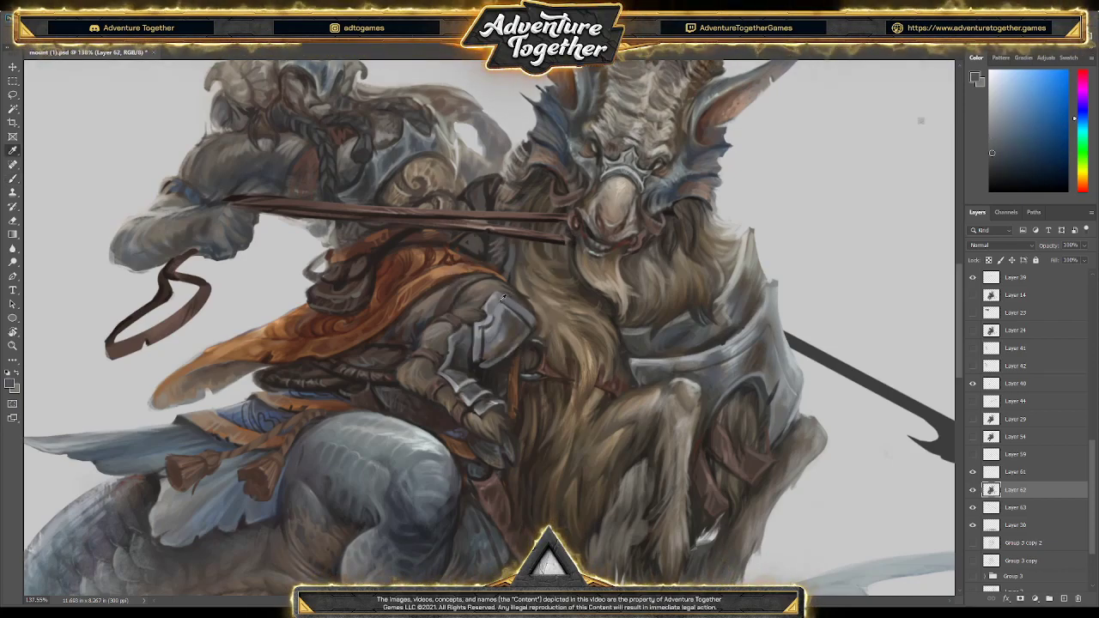
left_click(491, 307, "alt")
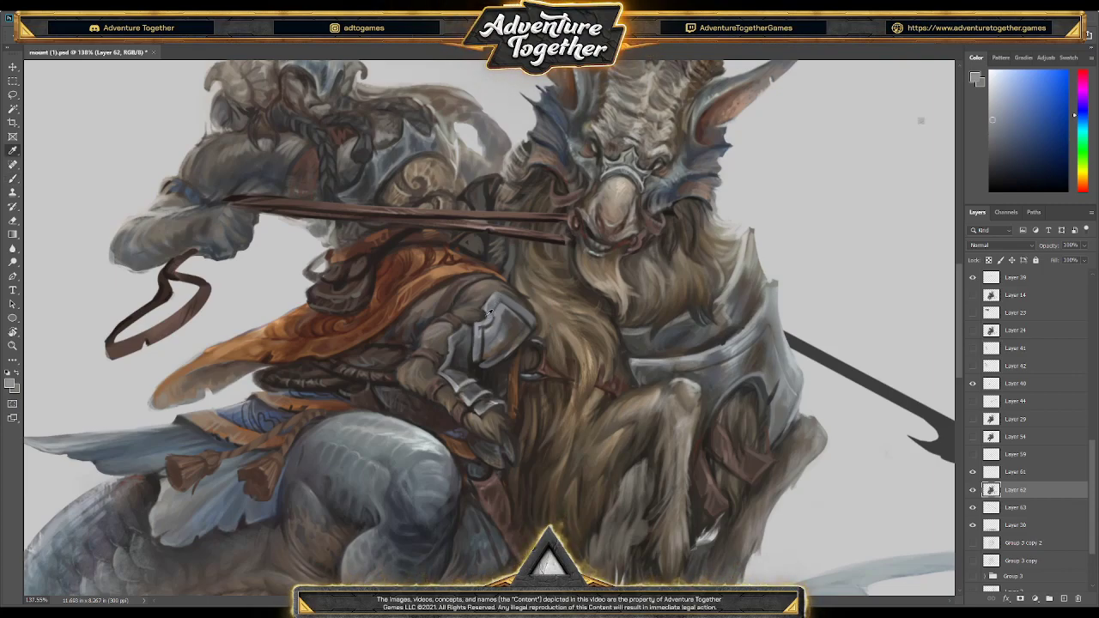
left_click(489, 316, "alt")
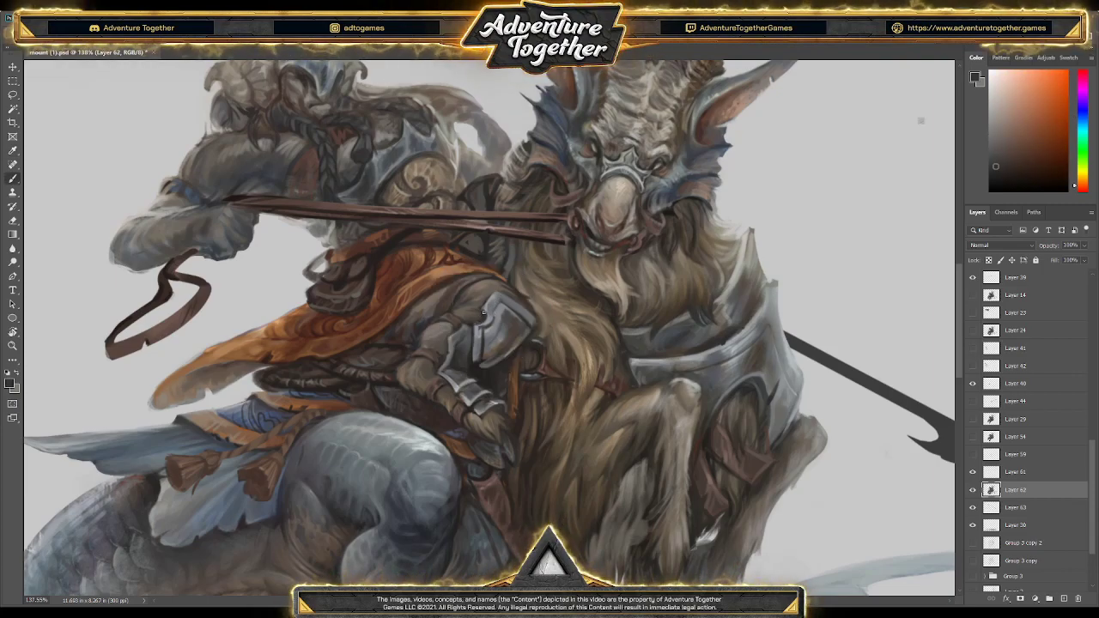
left_click(488, 316, "alt")
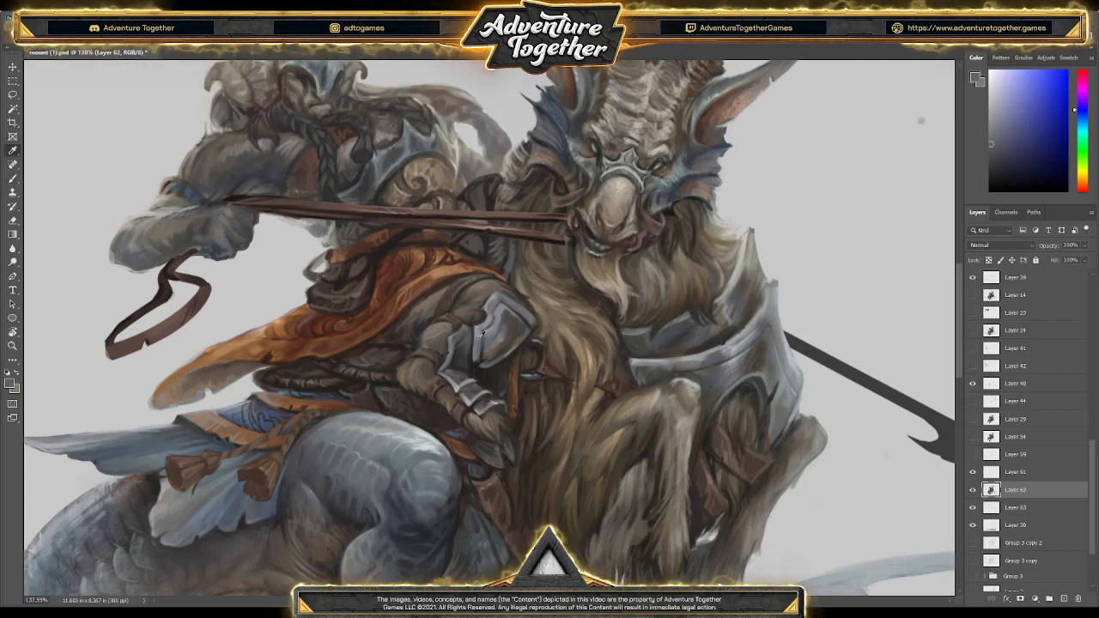
Rework the shoulder armour's centre and lower rim using sampled neutral greys, near-black and dark brown
left_click(508, 337, "alt")
left_click(506, 335, "alt")
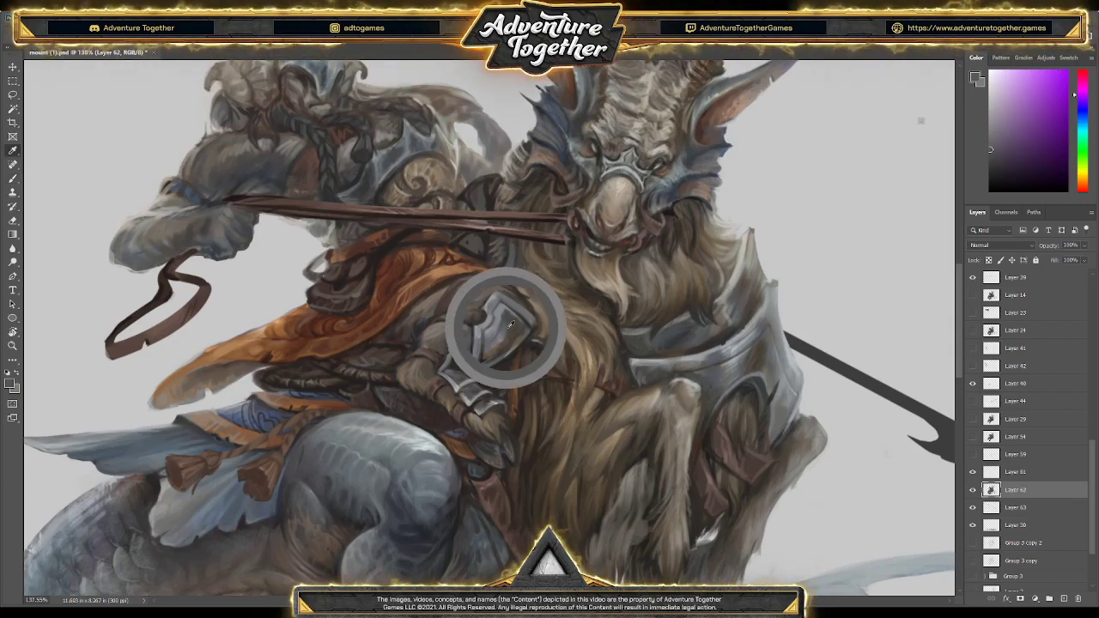
left_click(472, 345, "alt")
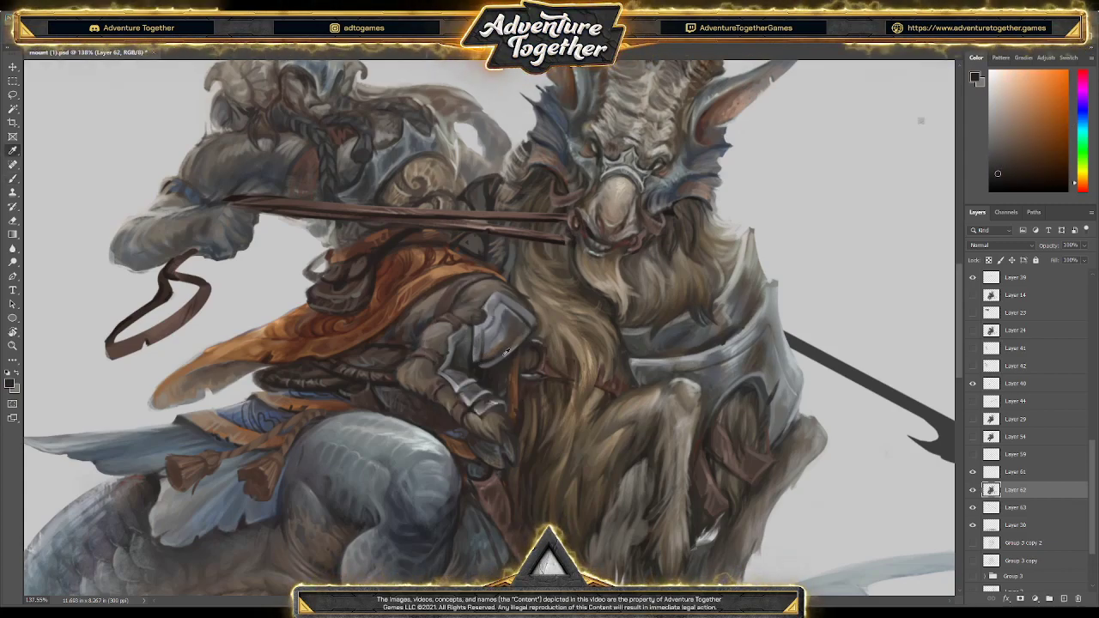
left_click(494, 360, "alt")
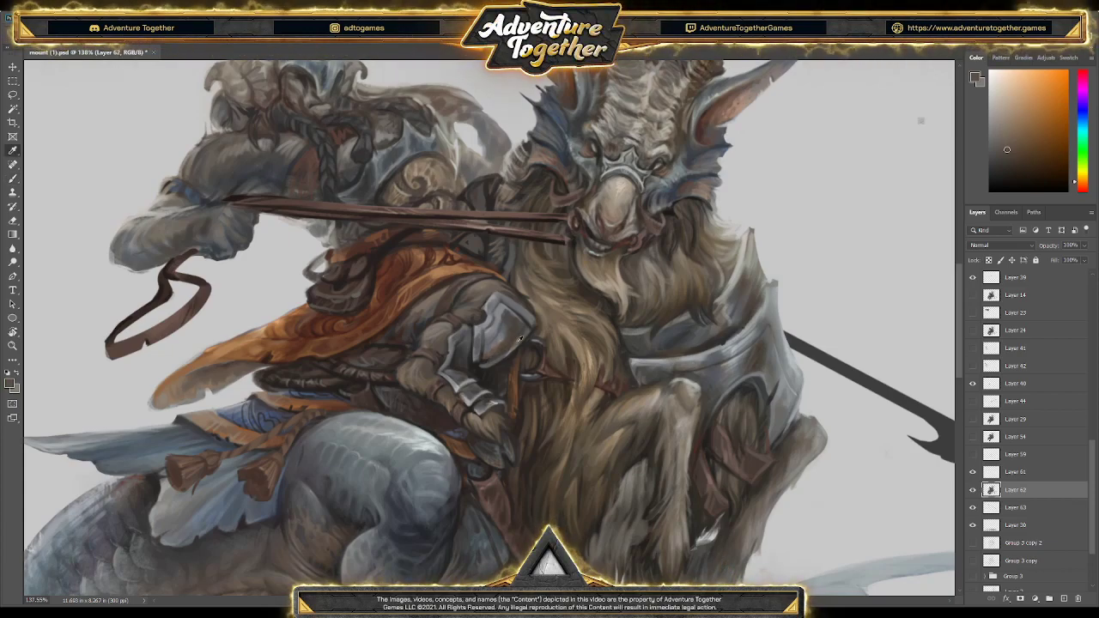
left_click(510, 347, "alt")
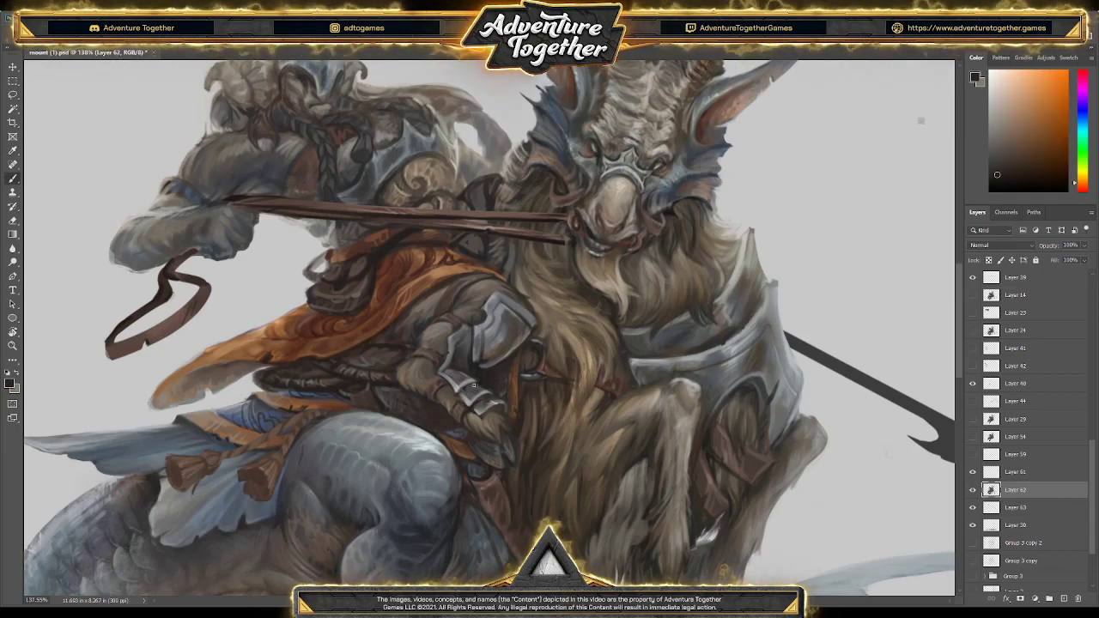
Sharpen the bracer's upper edge and the shoulder armour's lower inner trim with sampled near-black, grey and blue-grey tones
left_click(476, 386, "alt")
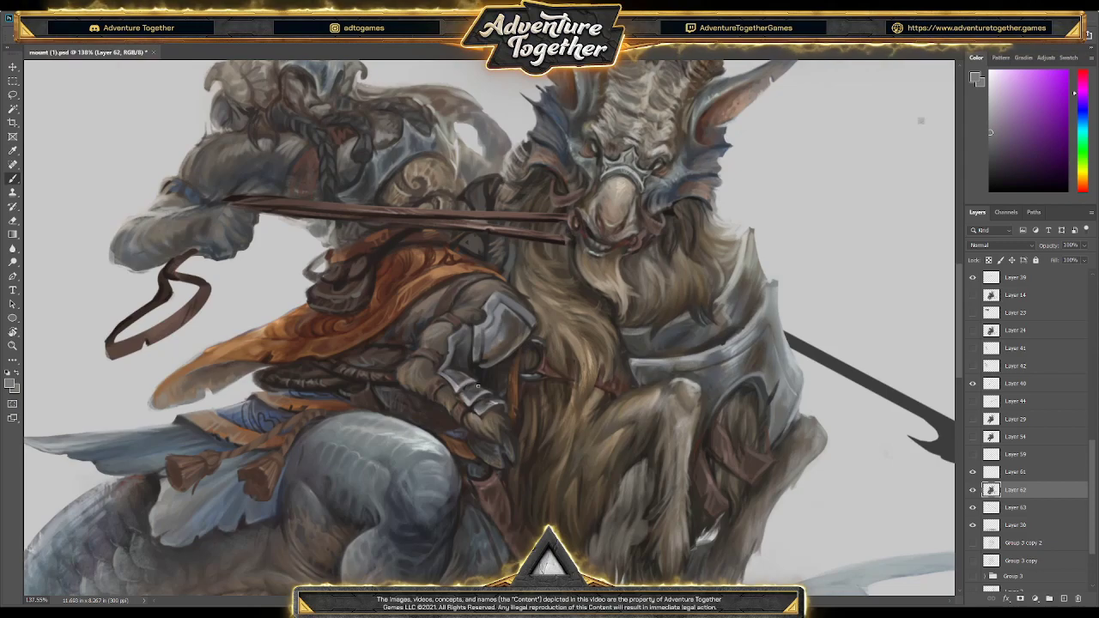
left_click(477, 380, "alt")
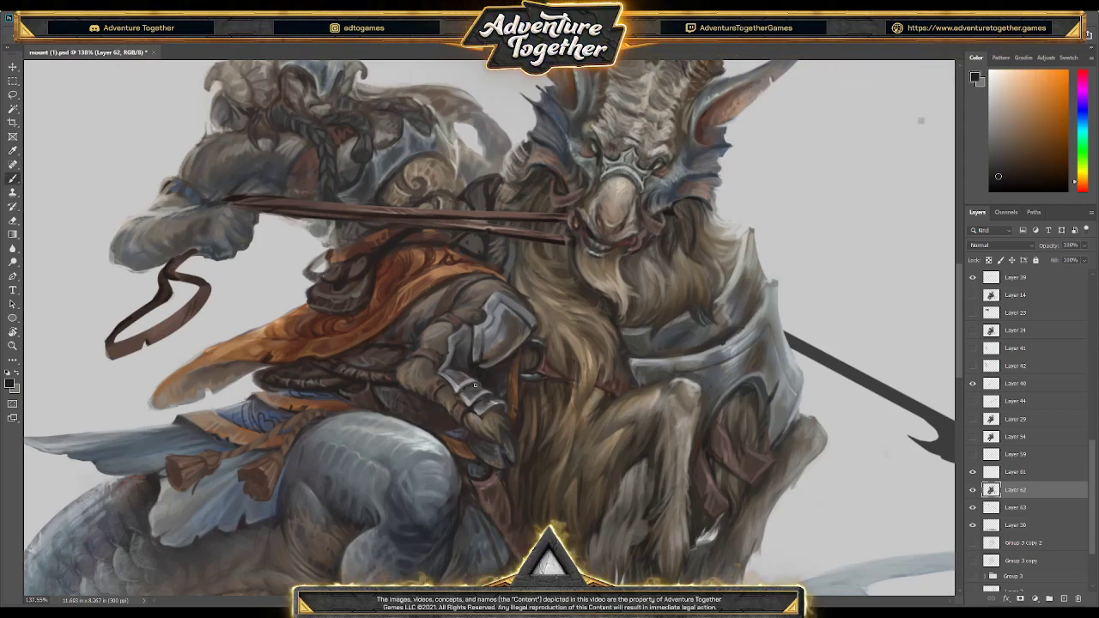
left_click(467, 374, "alt")
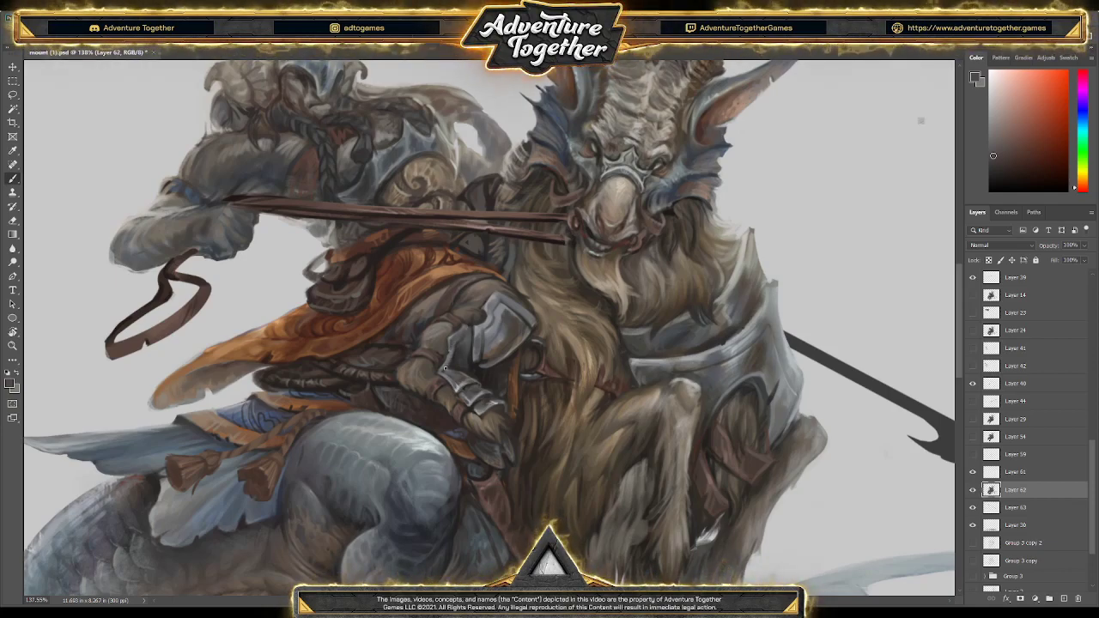
left_click(526, 316, "alt")
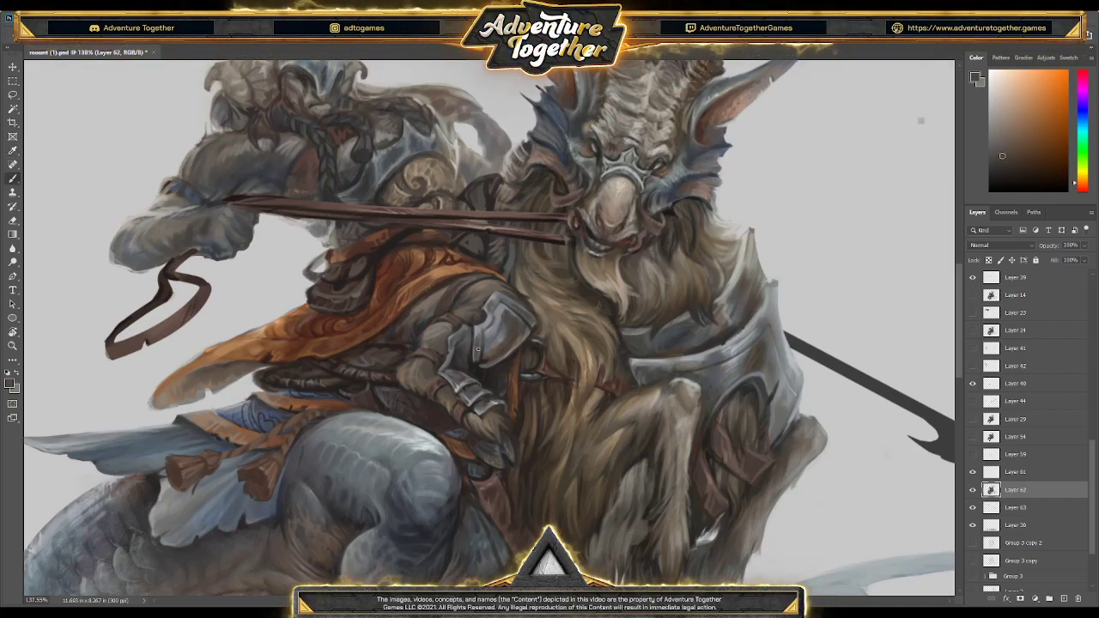
left_click(495, 343, "alt")
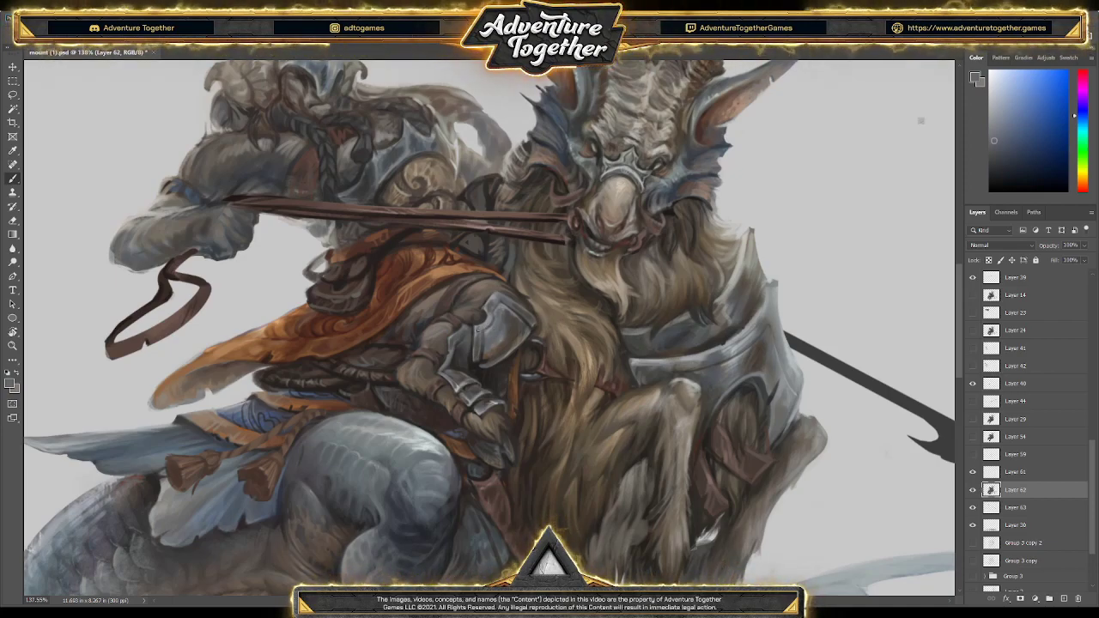
Refine the shoulder armour's face and upper inner trim with sampled near-black and grey tones, adding light grey edge highlights
key("alt")
left_click(494, 347, "alt")
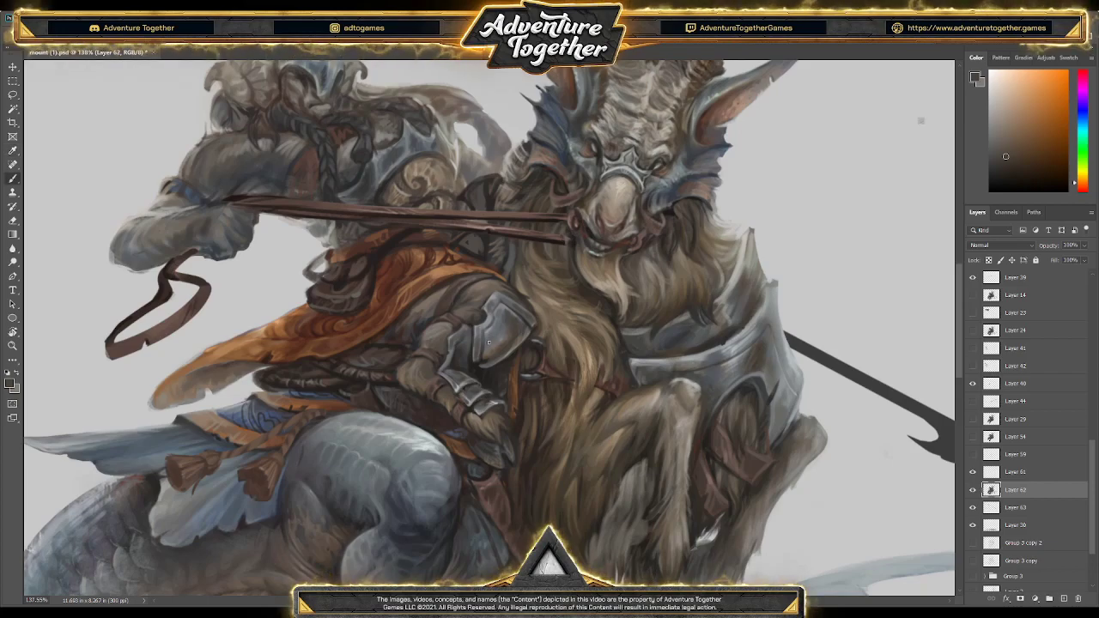
left_click(486, 339, "alt")
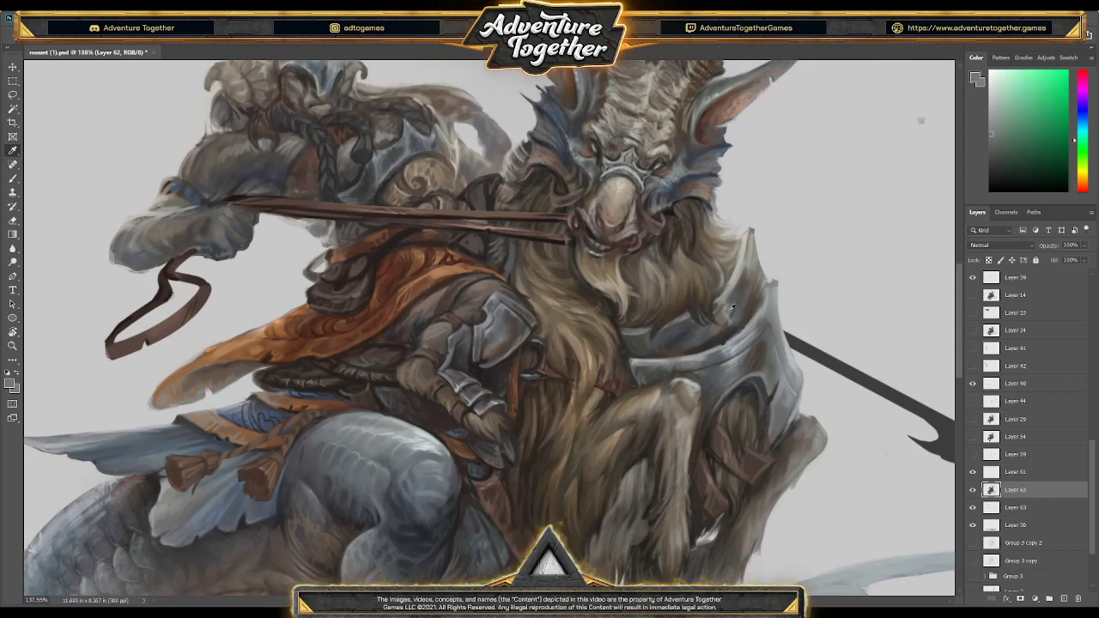
left_click(685, 290, "alt")
left_click(492, 297, "alt")
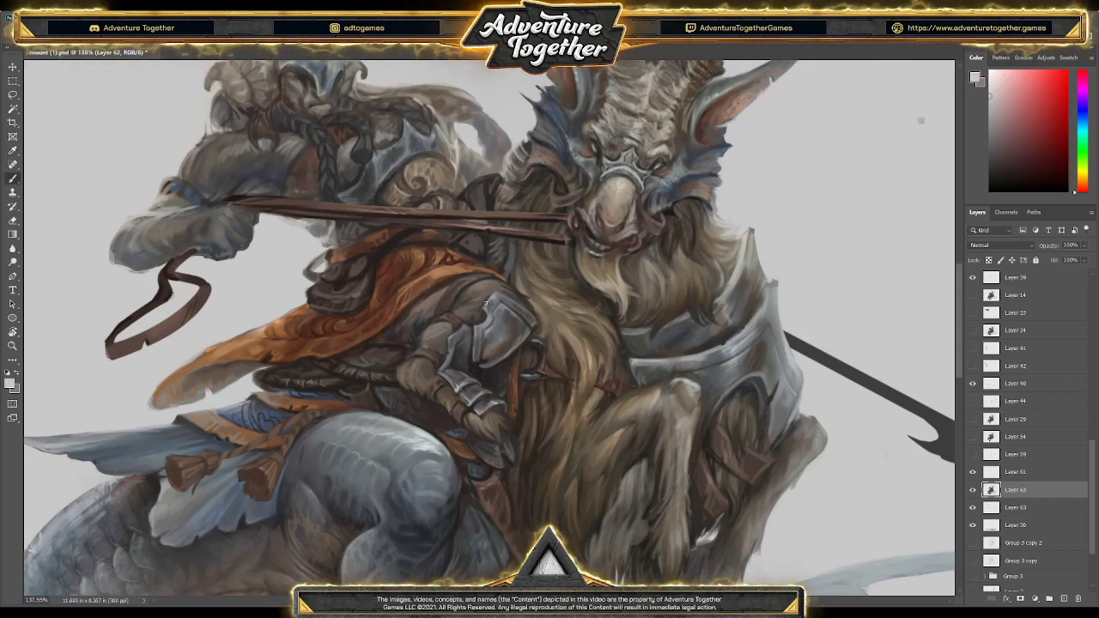
left_click(498, 290, "alt")
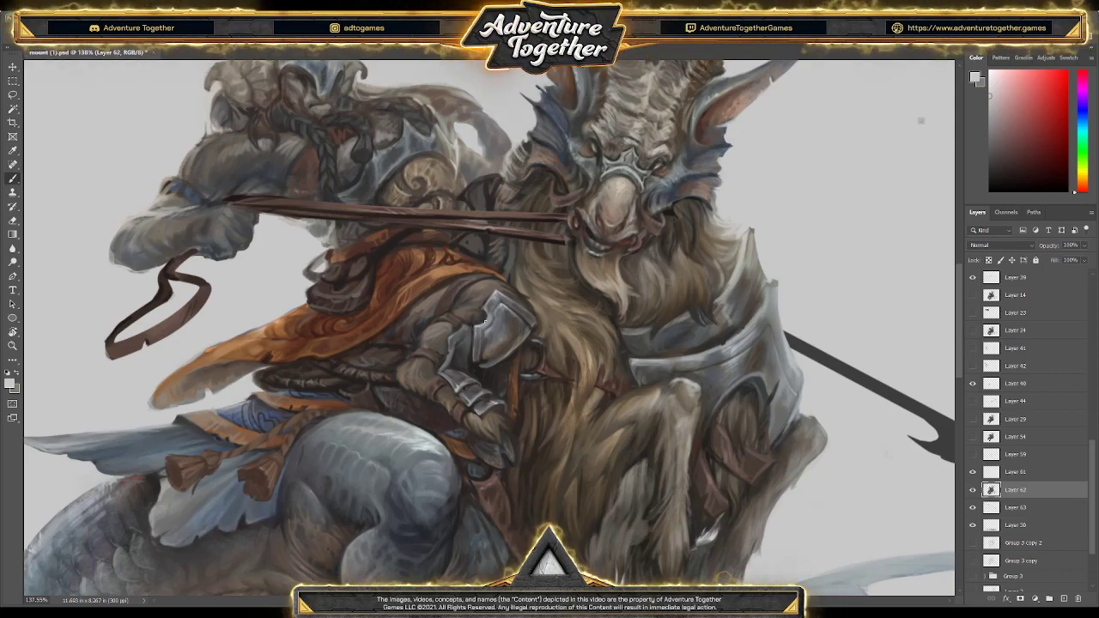
left_click(491, 312, "alt")
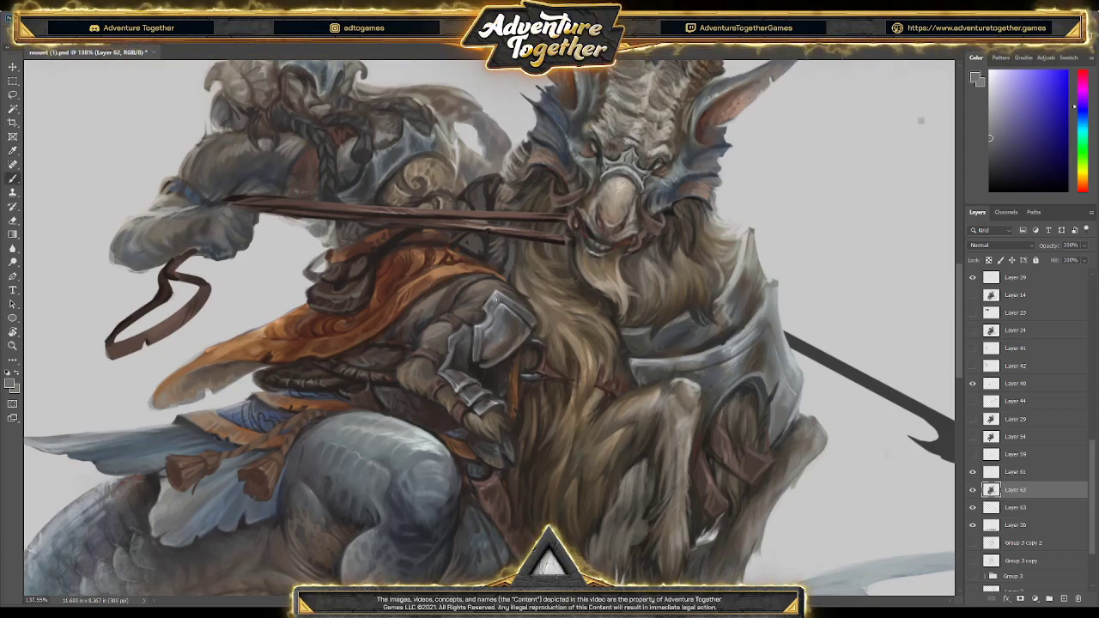
Sharpen the bracer's upper edge with sampled light background grey and near-black, and save the painting
left_click(511, 111, "alt")
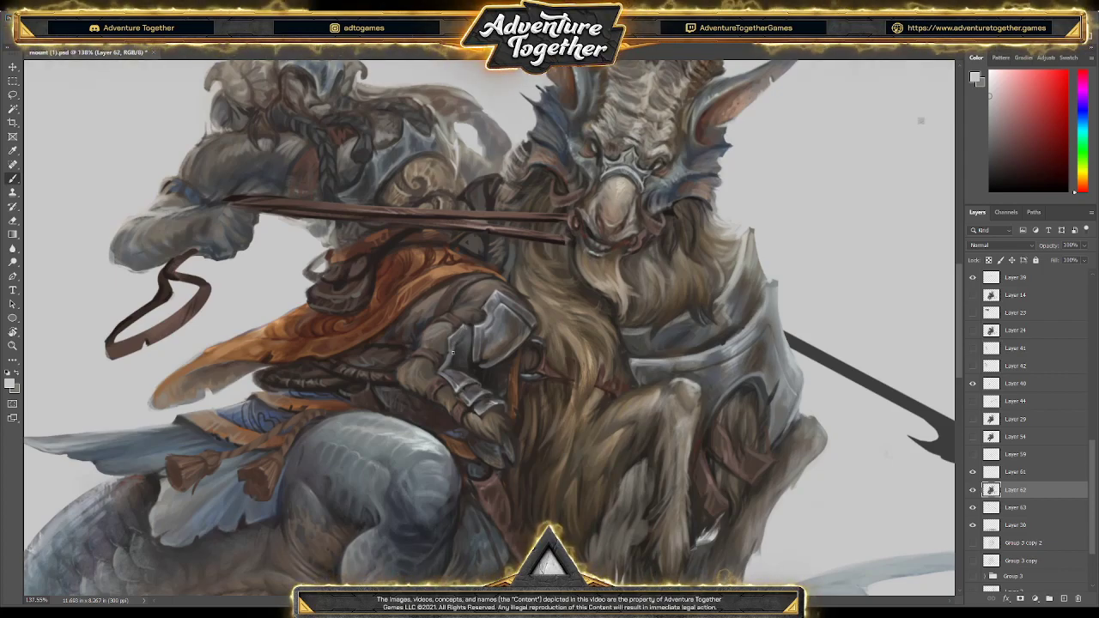
left_click(449, 359, "alt")
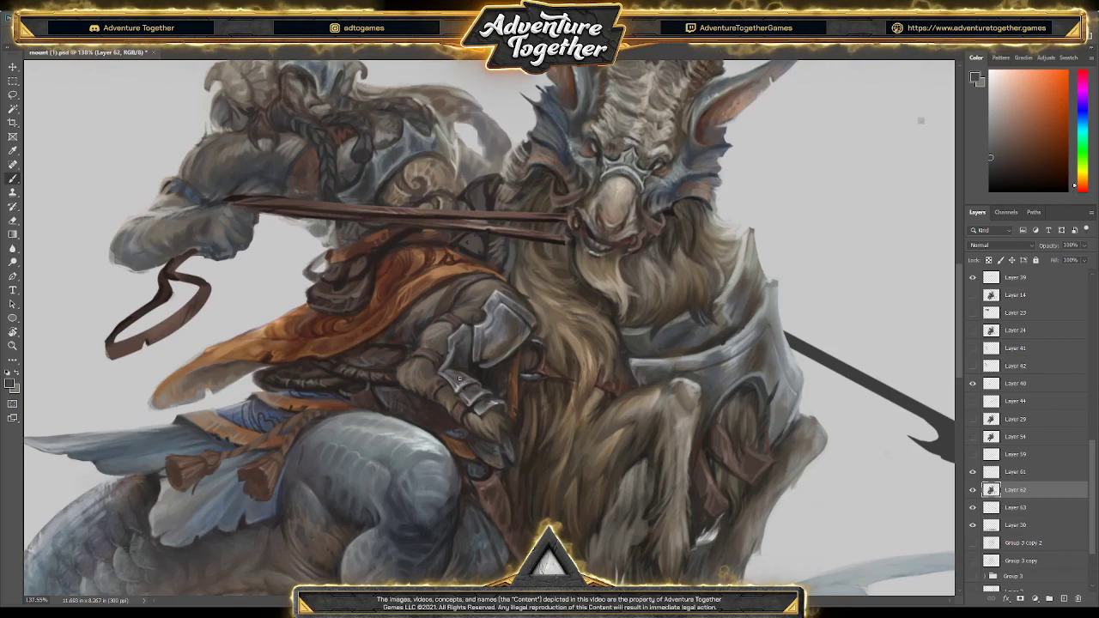
left_click(518, 108, "alt")
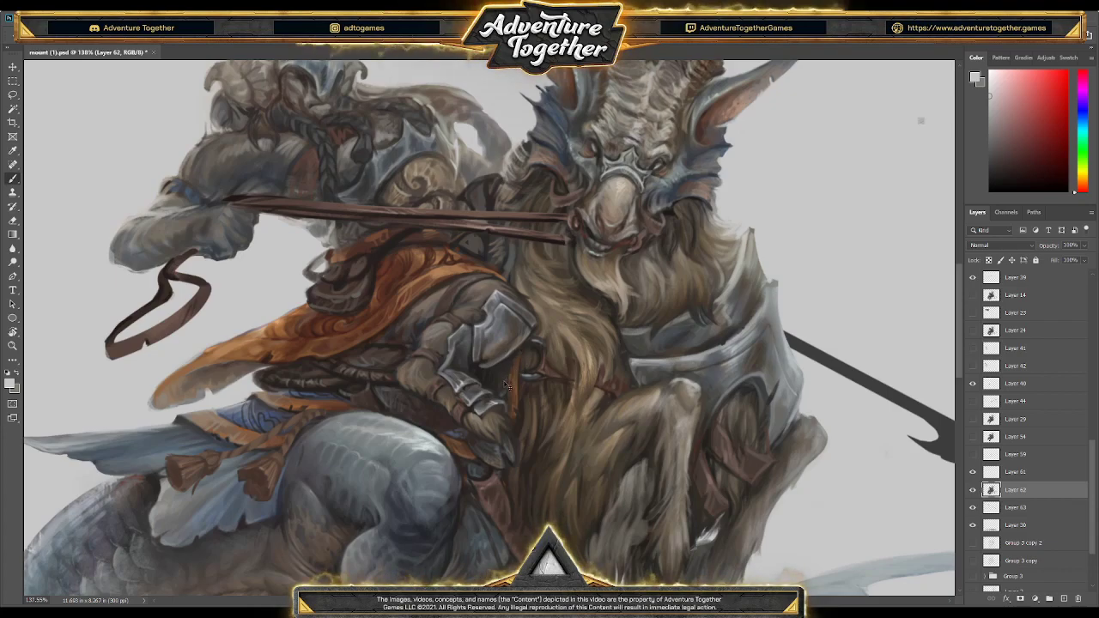
key("ctrl+s")
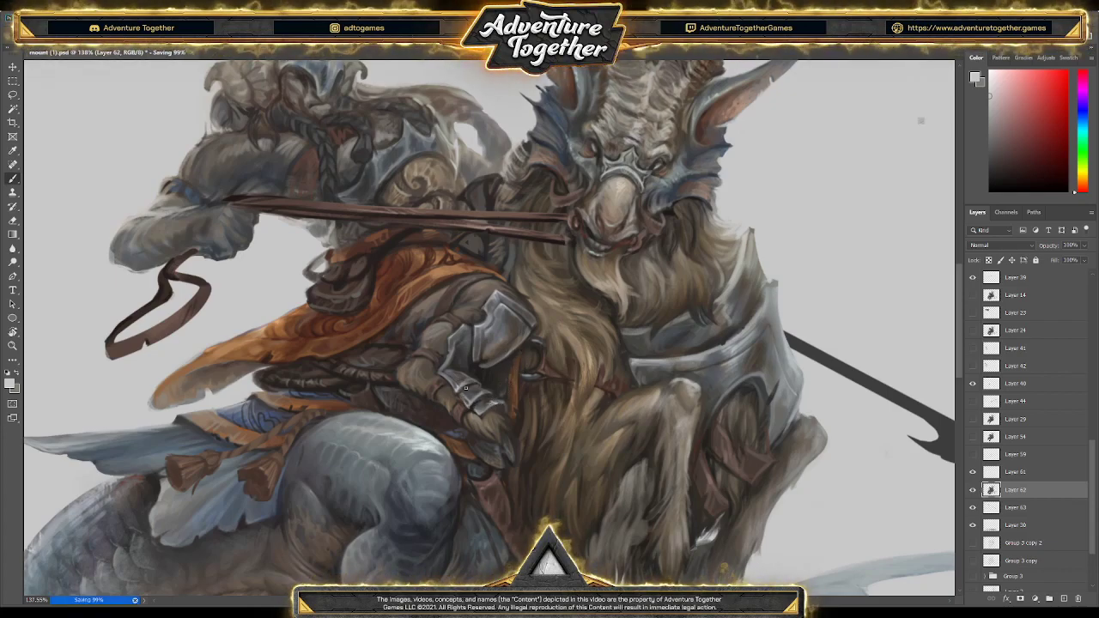
Refine the rider's fingertips below the bracer using sampled blue-grey, brown and muted yellowish-grey tones
left_click(711, 355)
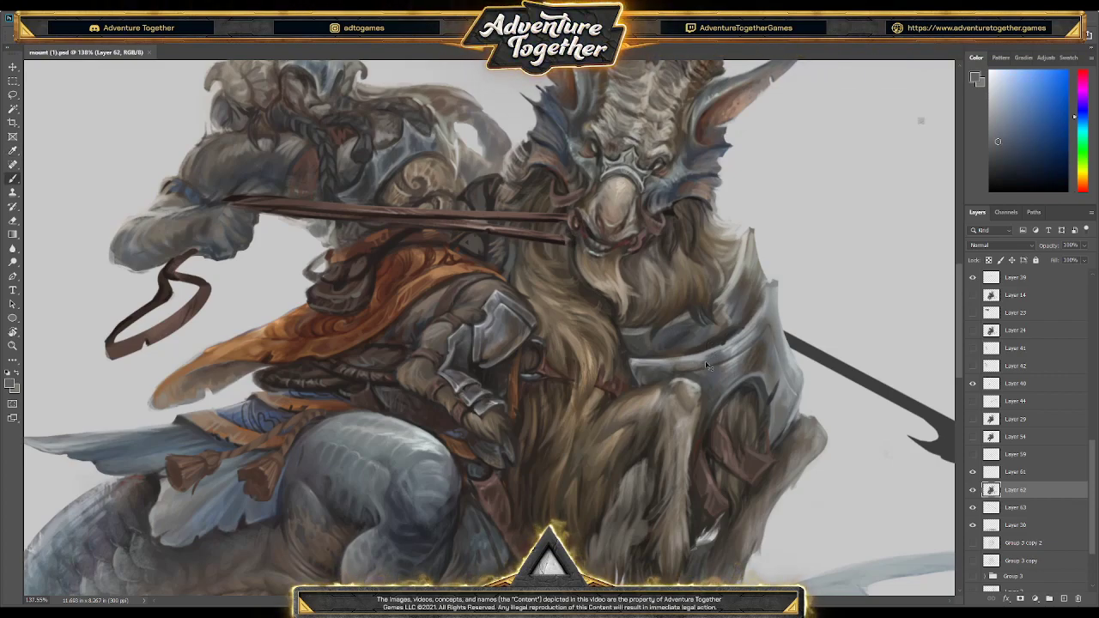
key("ctrl+0")
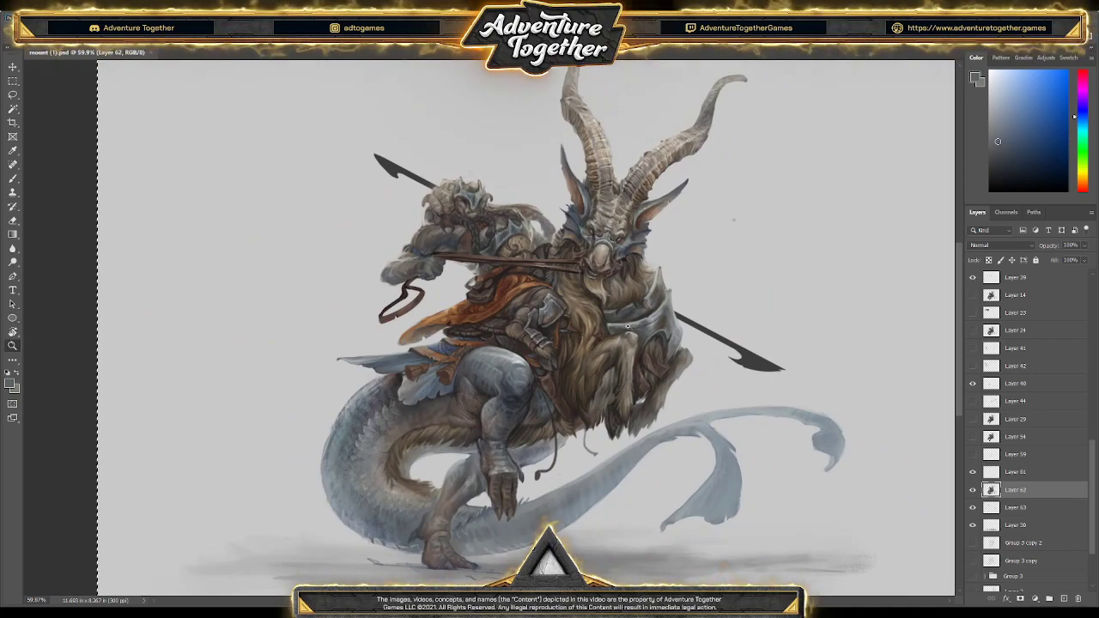
left_click_drag(592, 349, 530, 383)
left_click(525, 397, "alt")
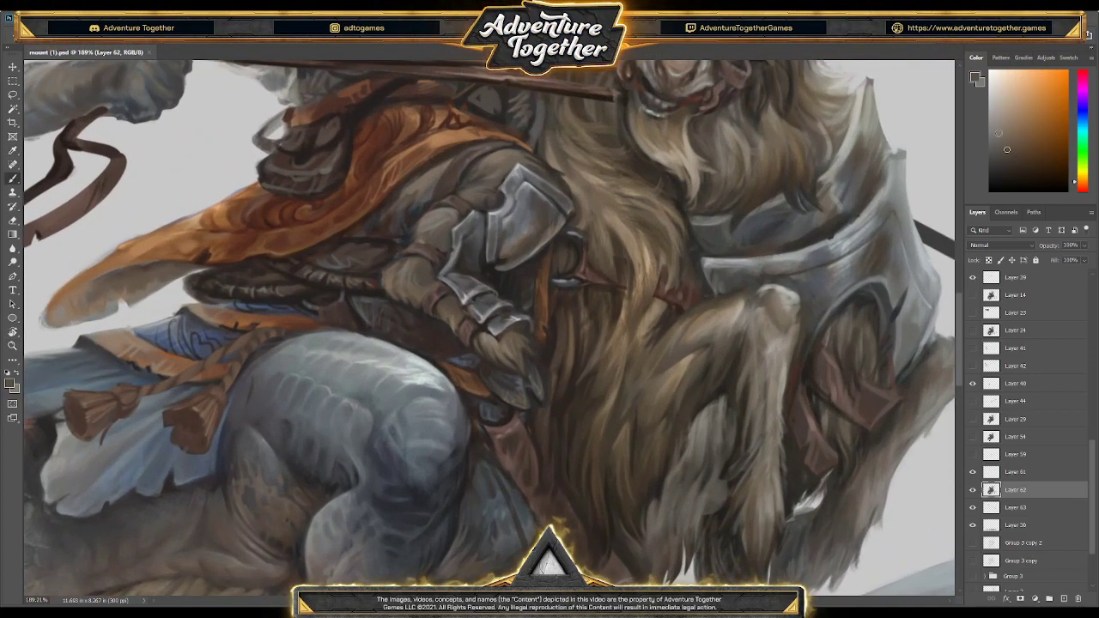
left_click_drag(1076, 169, 1083, 178)
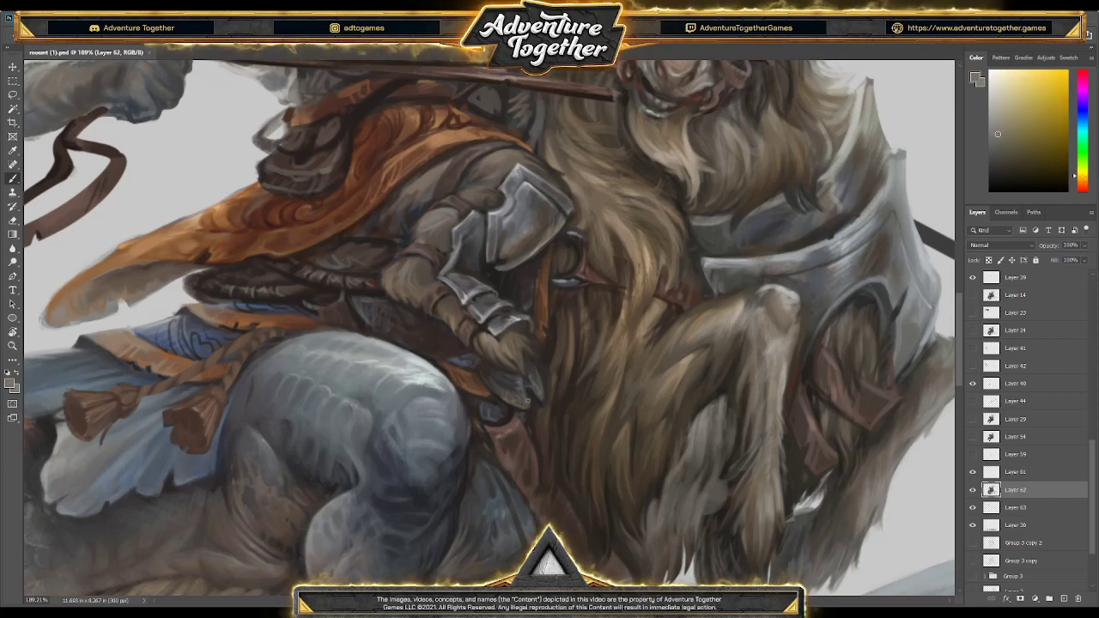
left_click_drag(527, 401, 510, 399)
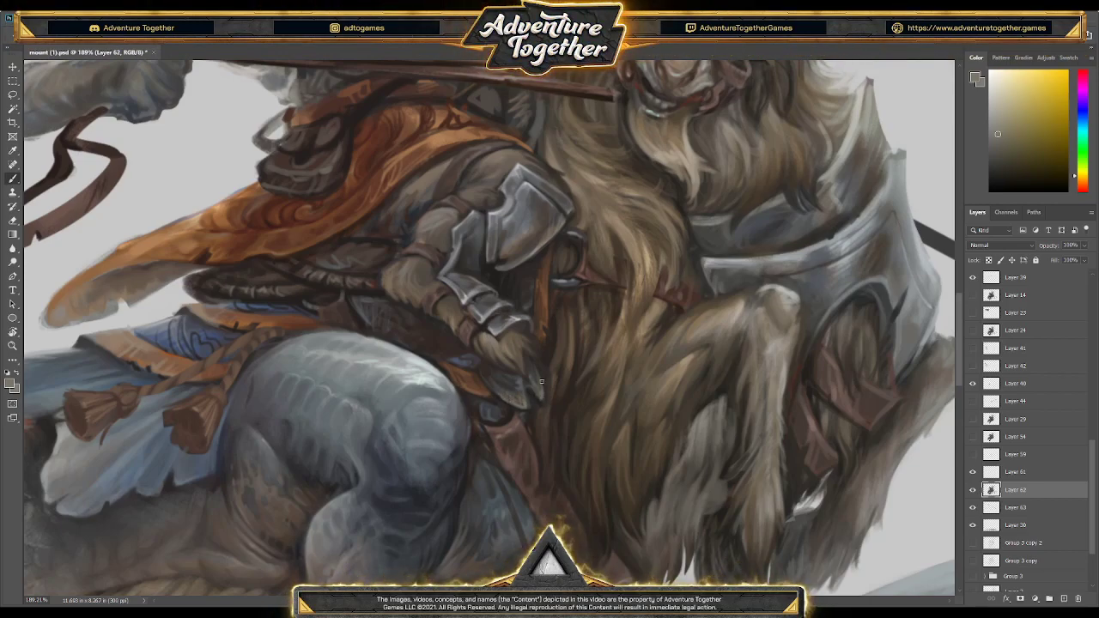
Brush lighter fur strands onto the back of the rider's hand and forearm using a sampled grey-brown
scroll(559, 352, "down", 3)
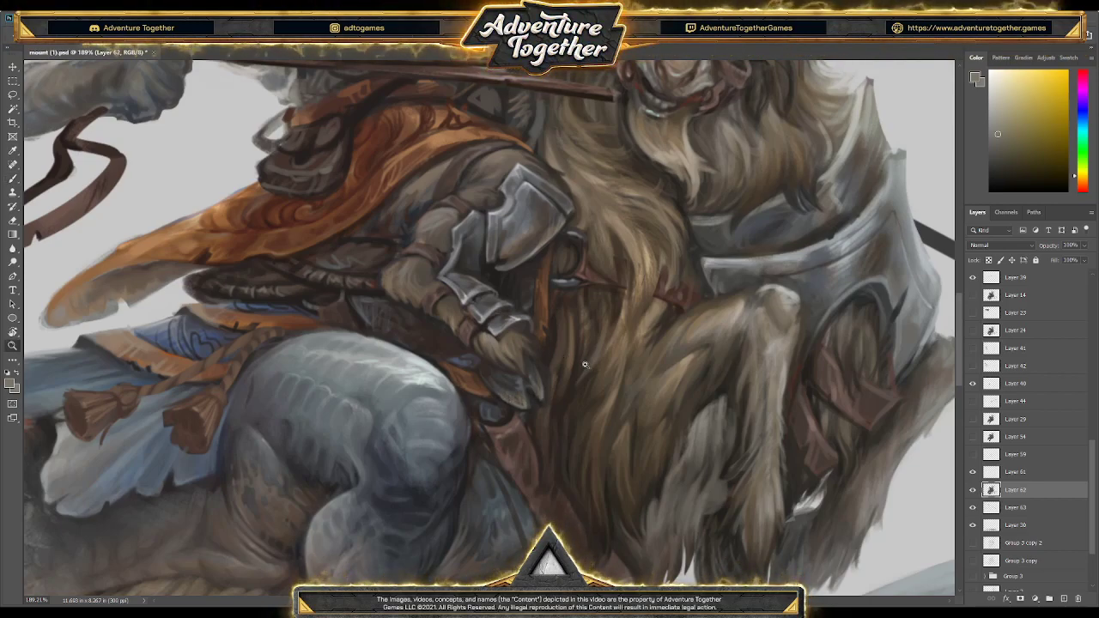
scroll(519, 362, "up", 3)
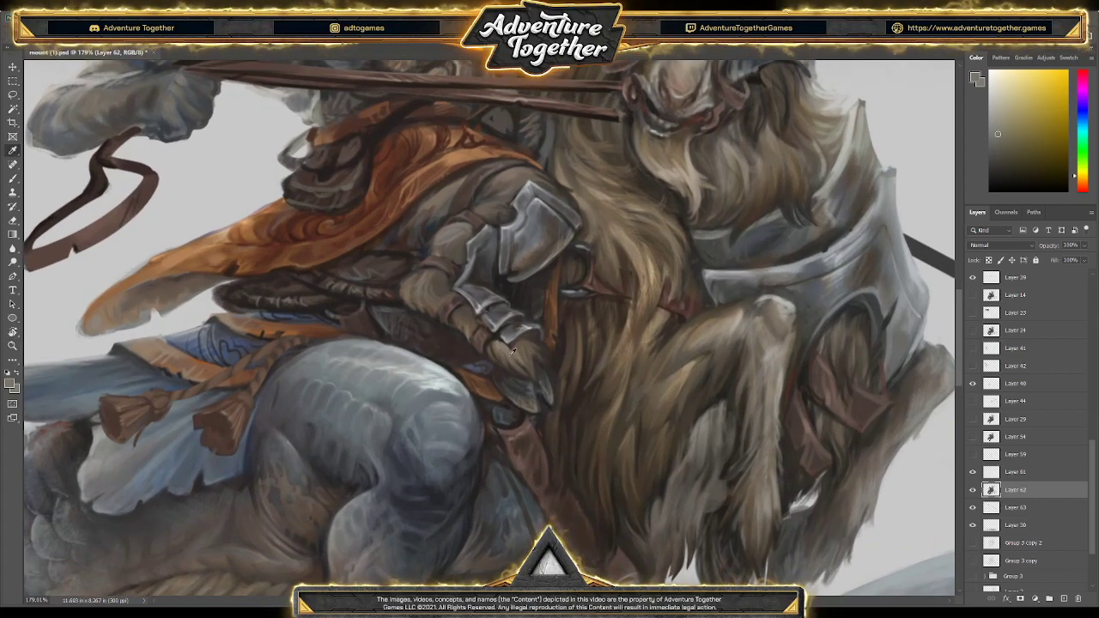
left_click(517, 365, "alt")
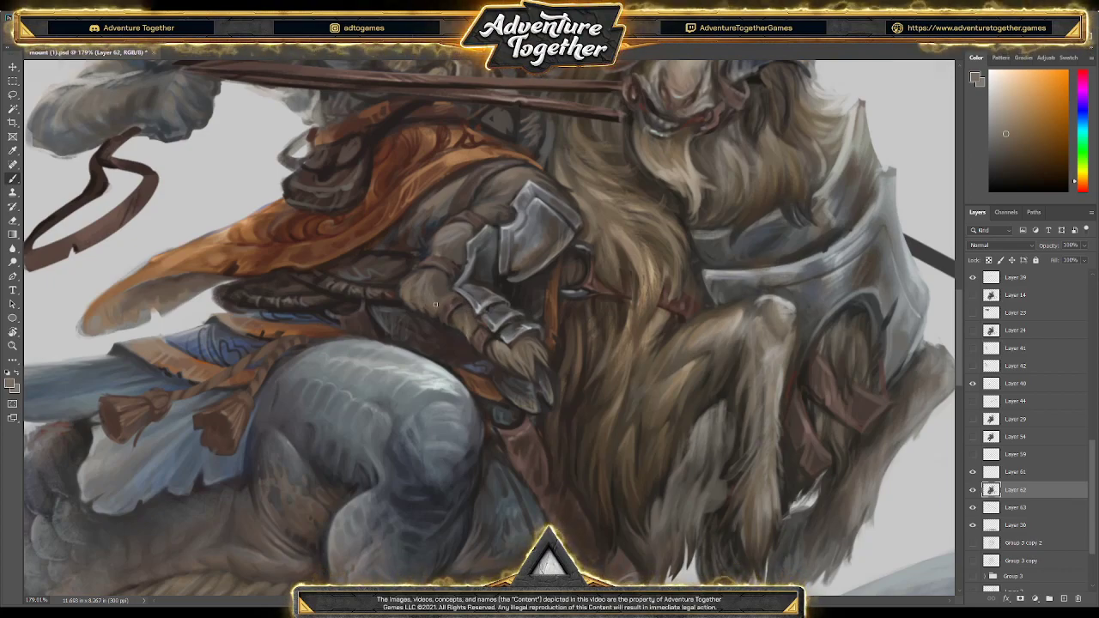
Touch up the cloth beneath the forearm and behind the hand with sampled dark blue, brown and near-black tones
left_click(480, 369, "alt")
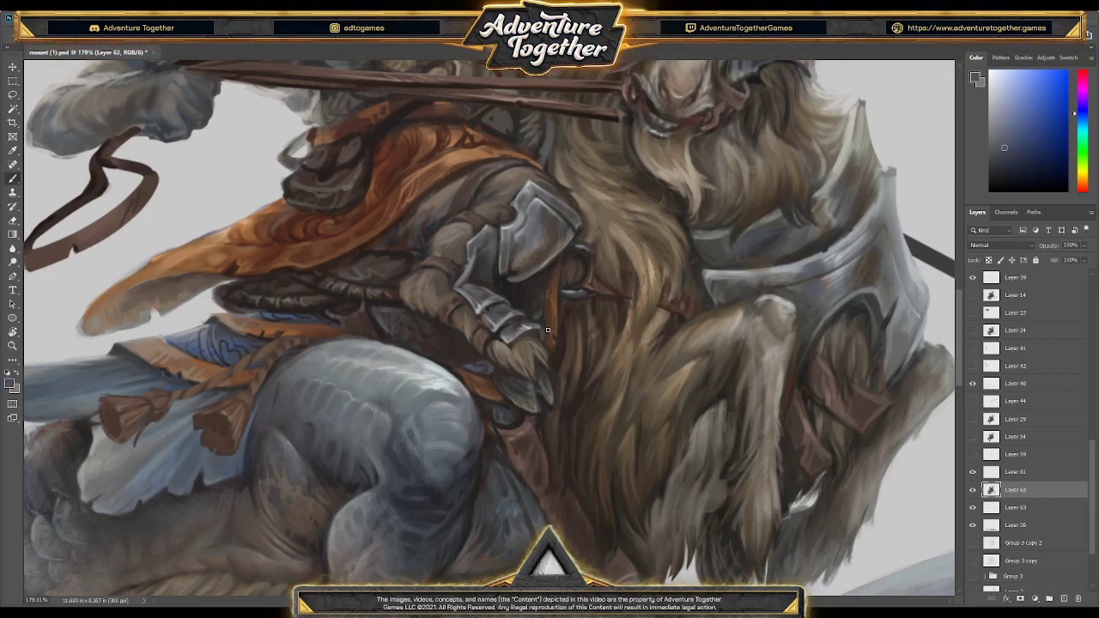
left_click(489, 378, "alt")
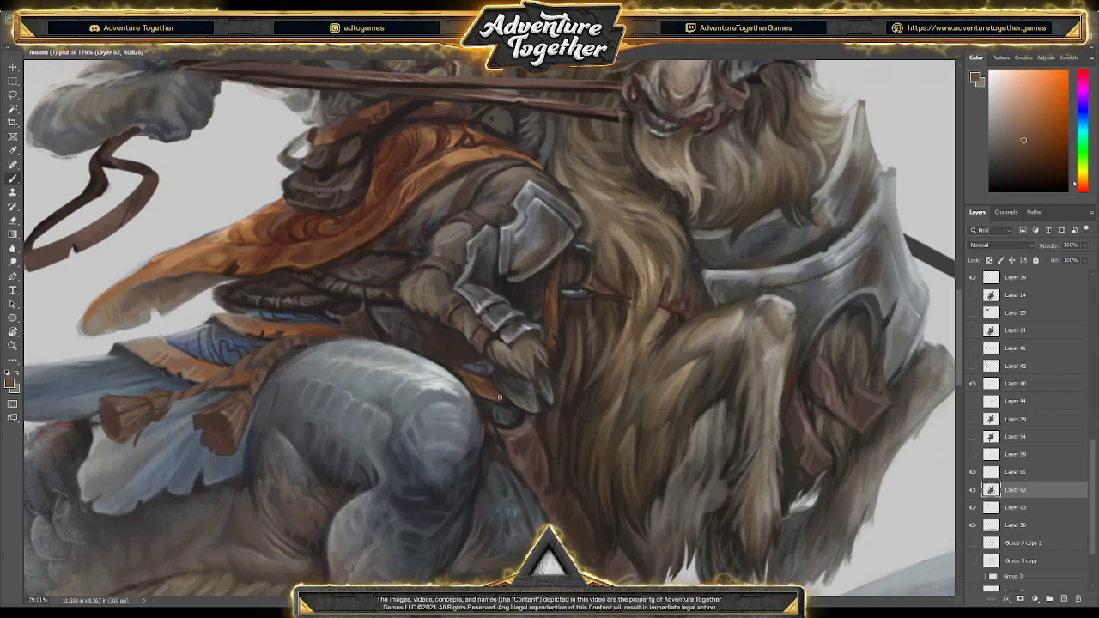
left_click(501, 402, "alt")
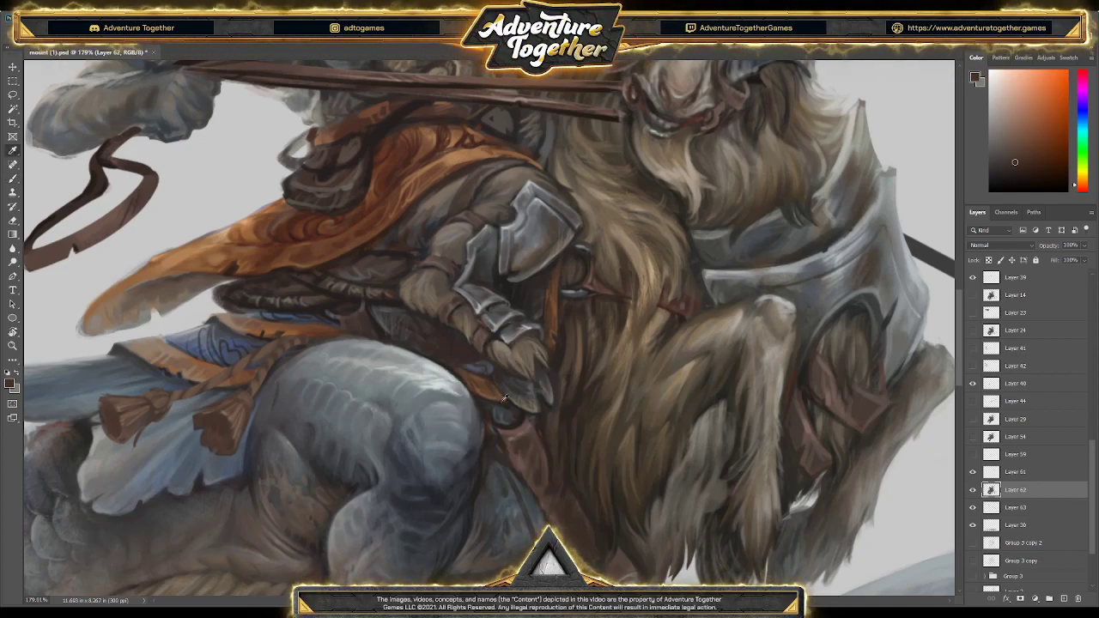
left_click(506, 407, "alt")
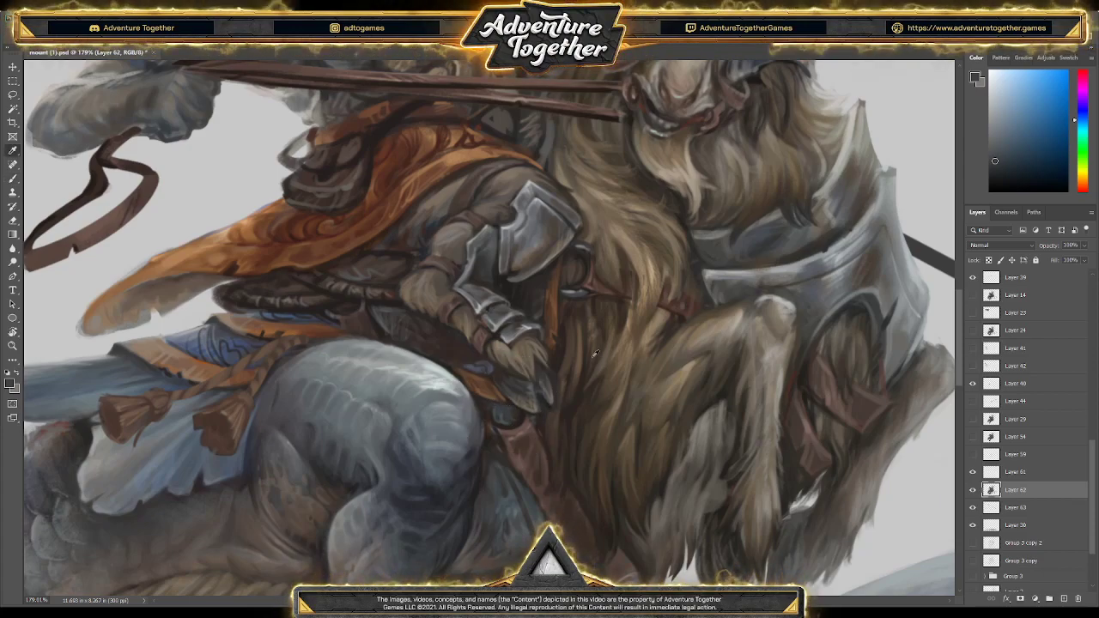
Rework the reddish-brown strap below the rider's hand using sampled dark red-brown, near-black and blue-grey tones
left_click(510, 453, "alt")
left_click(505, 441, "alt")
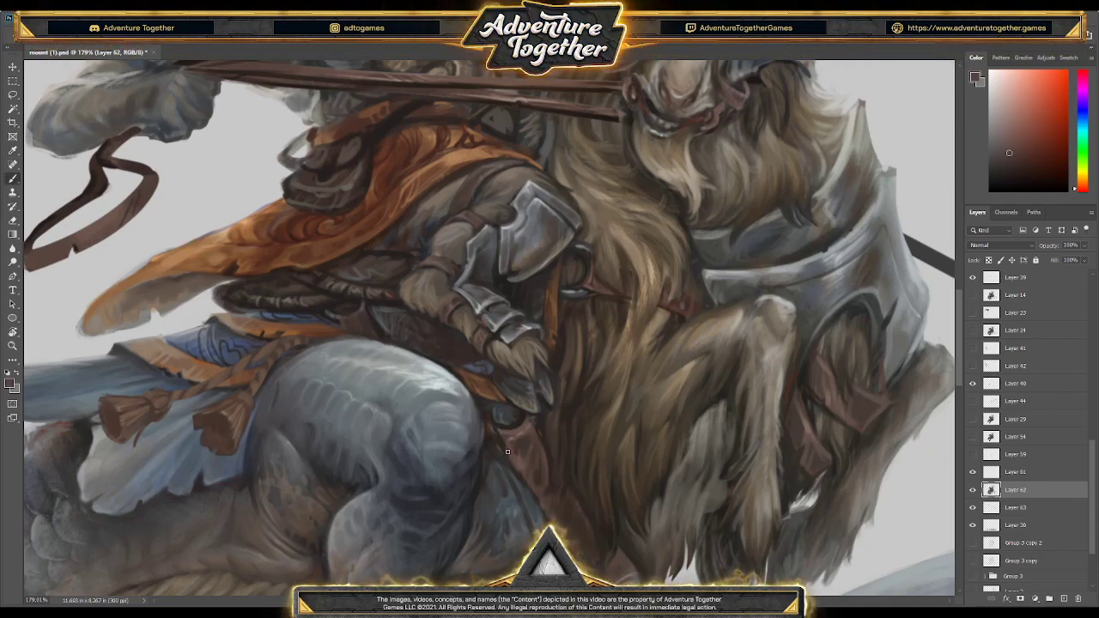
left_click(736, 282, "alt")
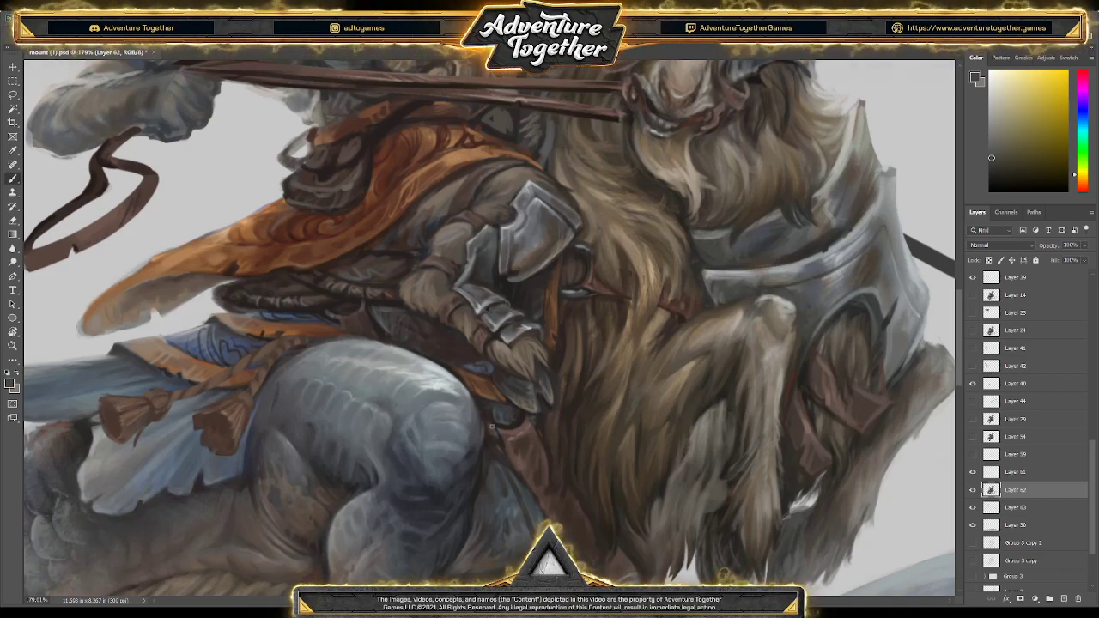
left_click(534, 236, "alt")
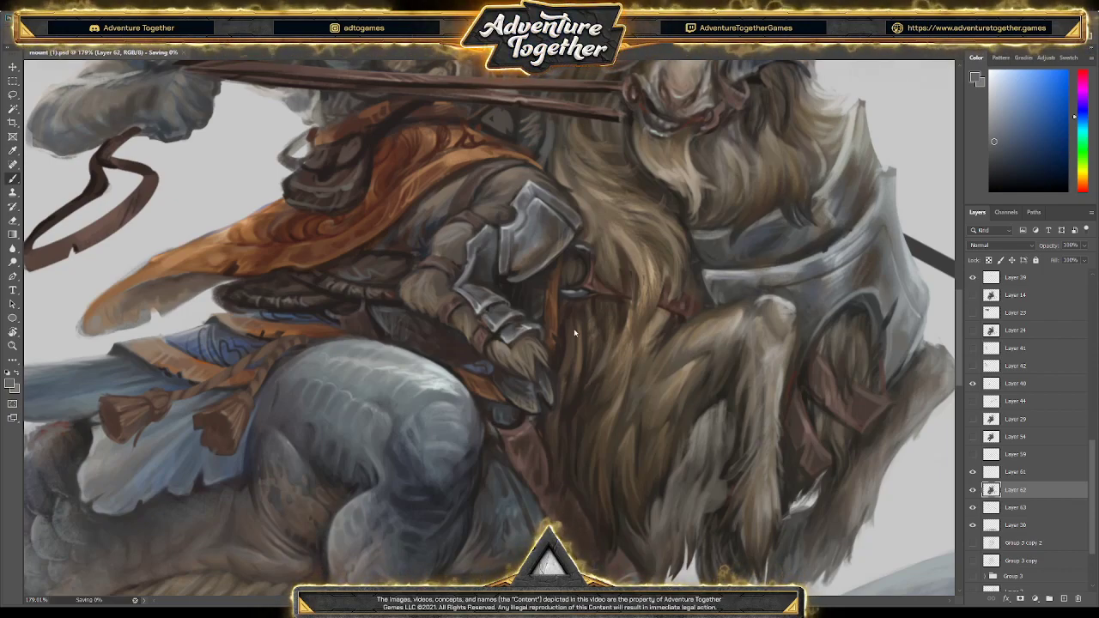
Save the painting and close the document
key("ctrl+s")
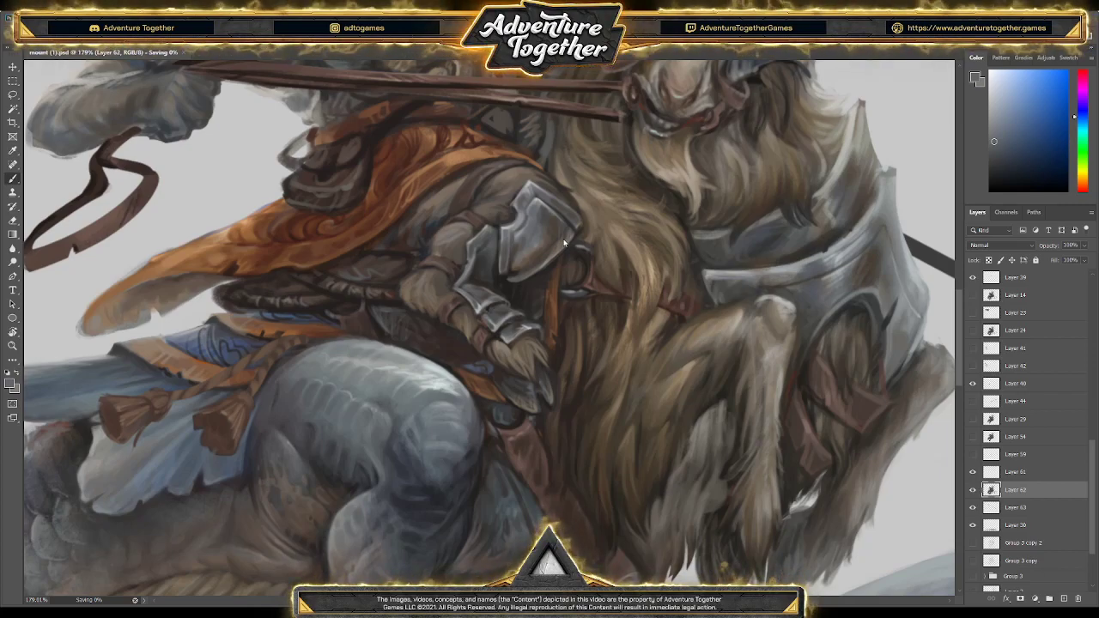
key("ctrl+w")
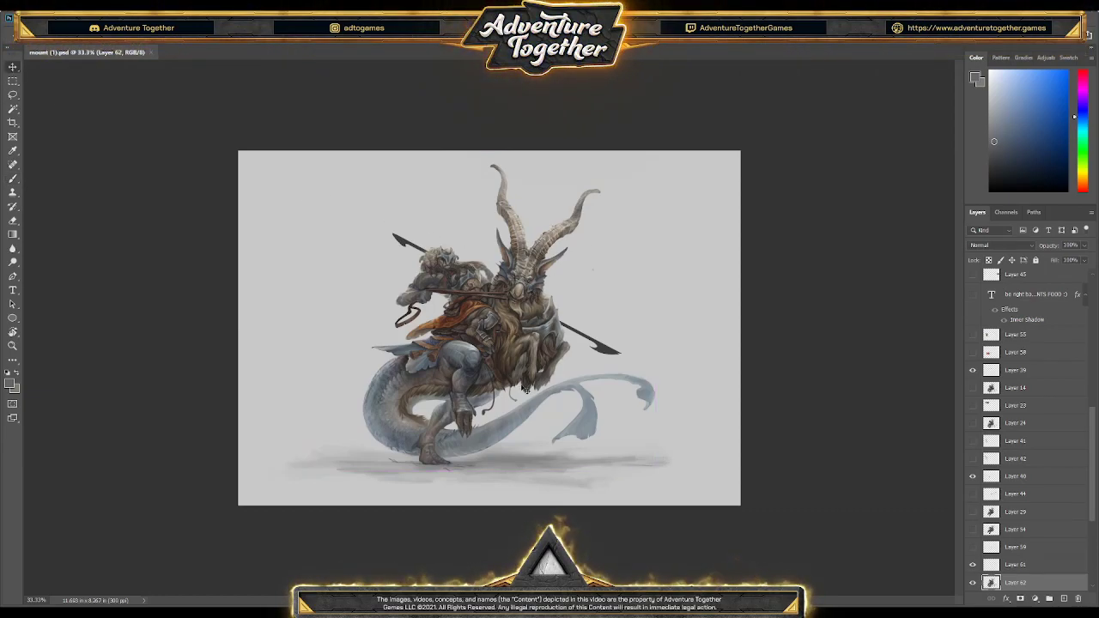
Paint lighter fur strands on the rider's hand just below the bracer with sampled brown and pale grey-brown tones
left_click(495, 341)
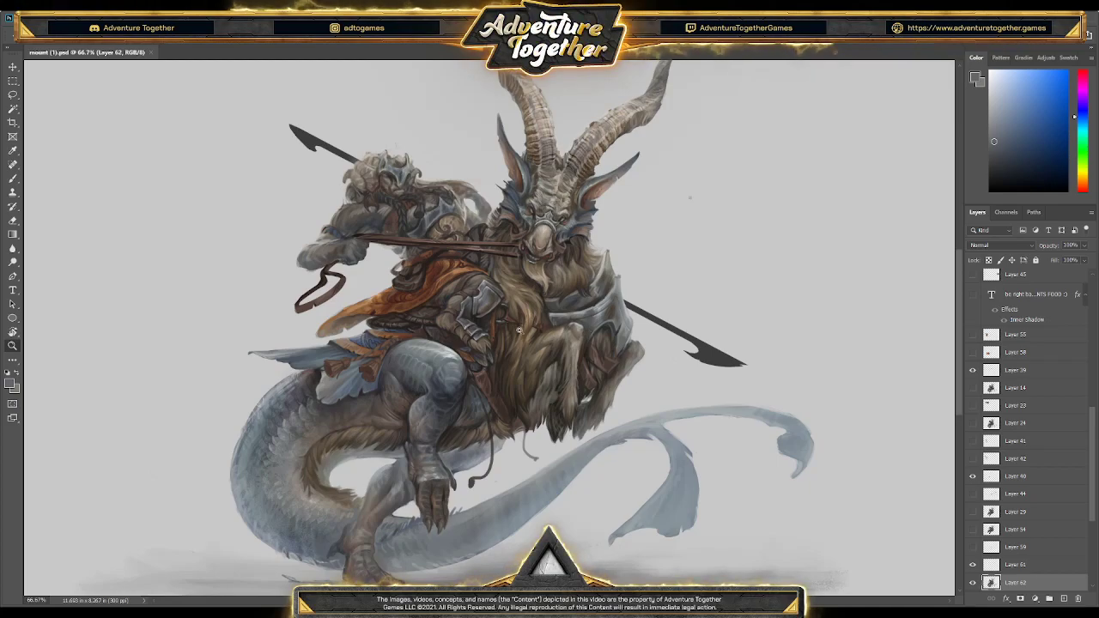
scroll(588, 333, "up", 5)
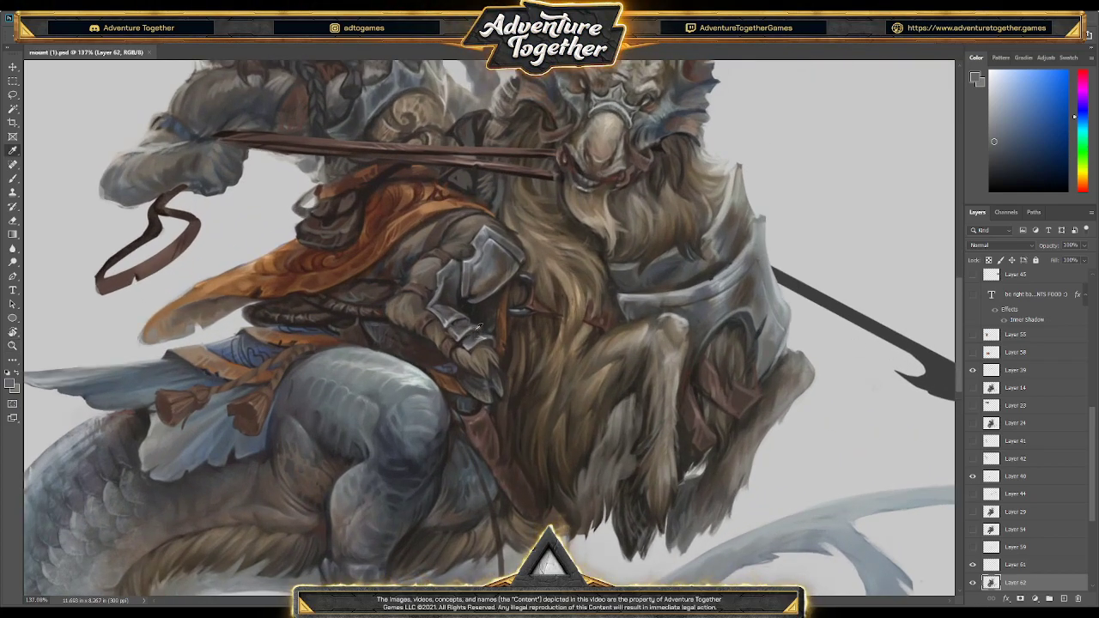
left_click(560, 341, "alt")
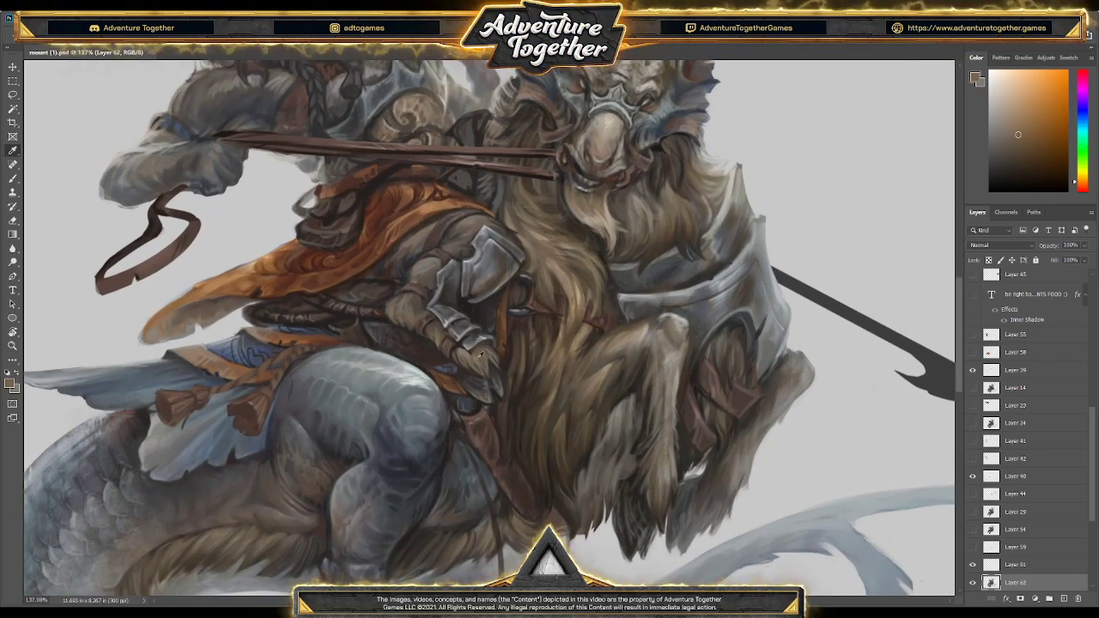
left_click_drag(468, 344, 478, 350)
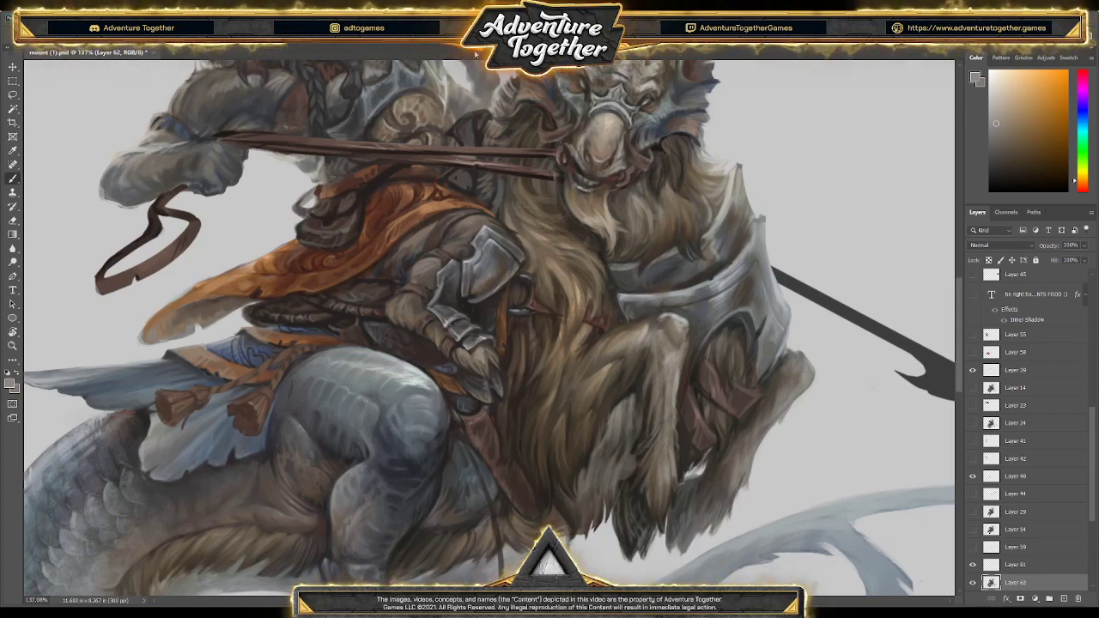
left_click(477, 350, "alt")
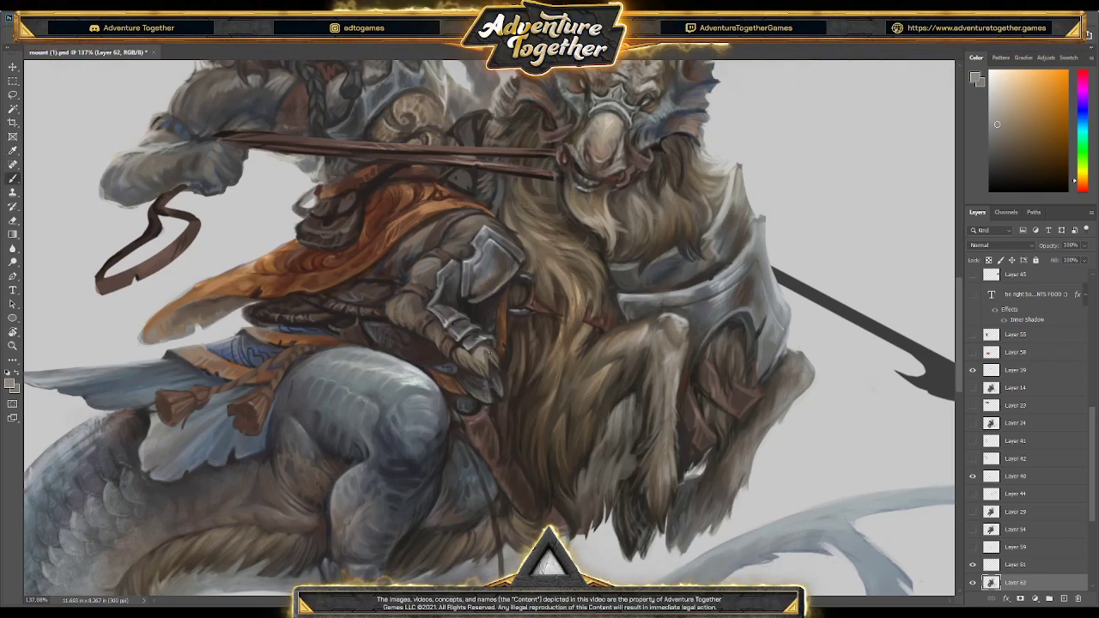
left_click(486, 351, "alt")
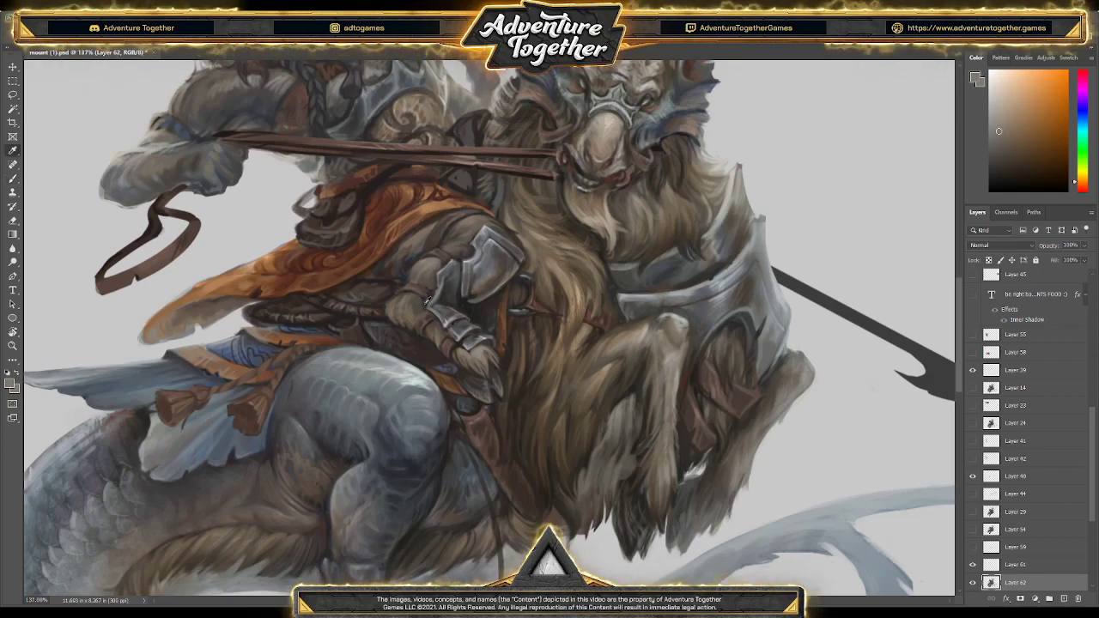
Refine the rider's elbow and forearm above the bracer with sampled grey-brown and near-black tones
left_click(407, 307, "alt")
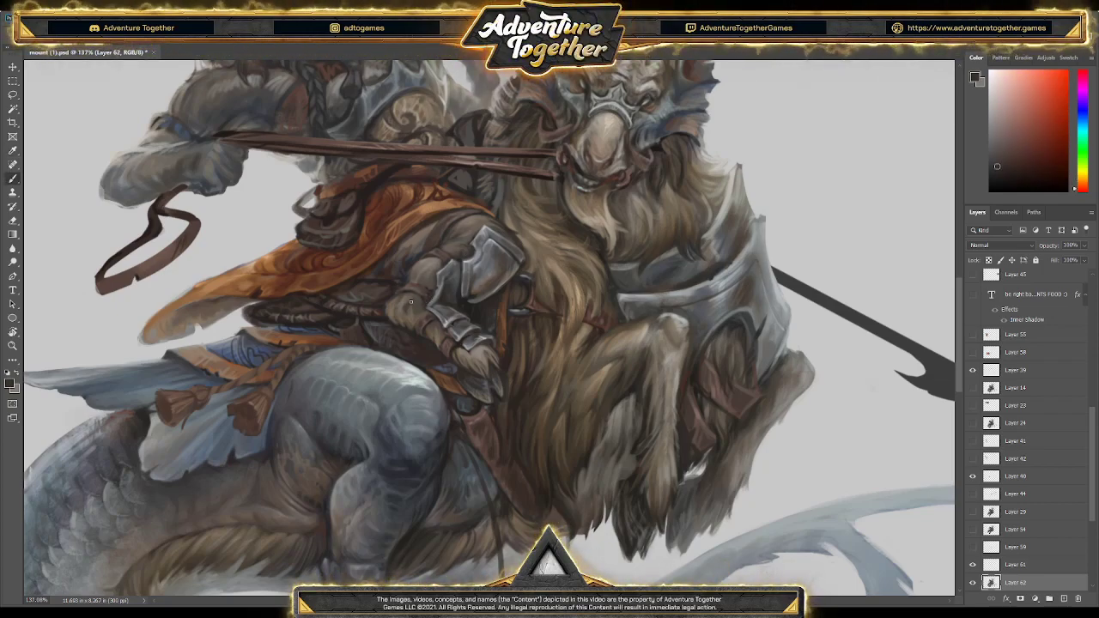
left_click(404, 308, "alt")
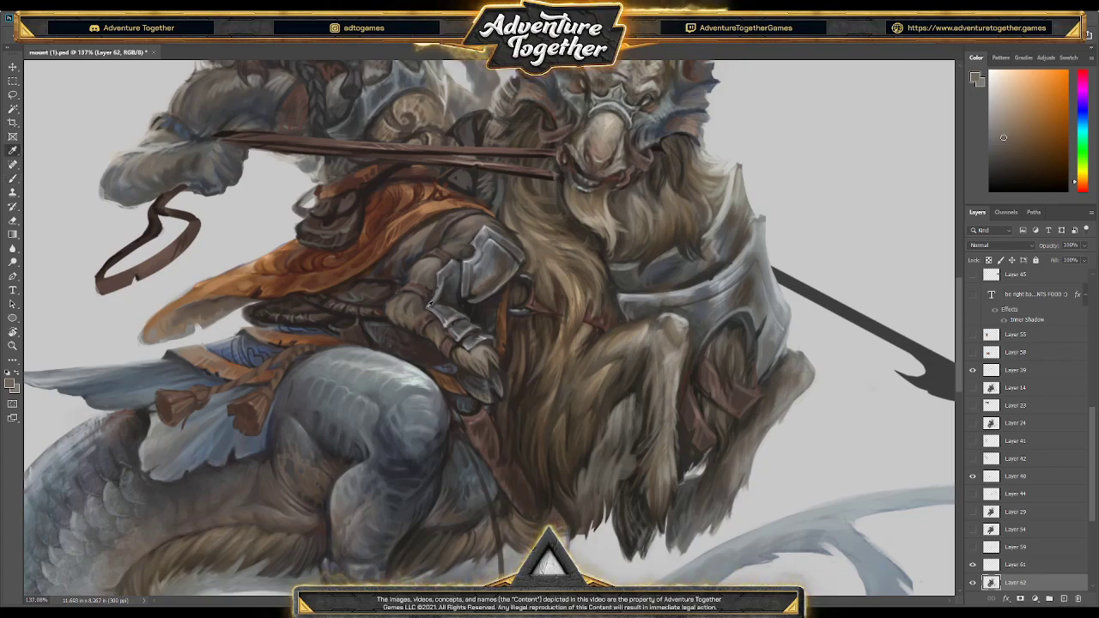
left_click(426, 299, "alt")
left_click(414, 272, "alt")
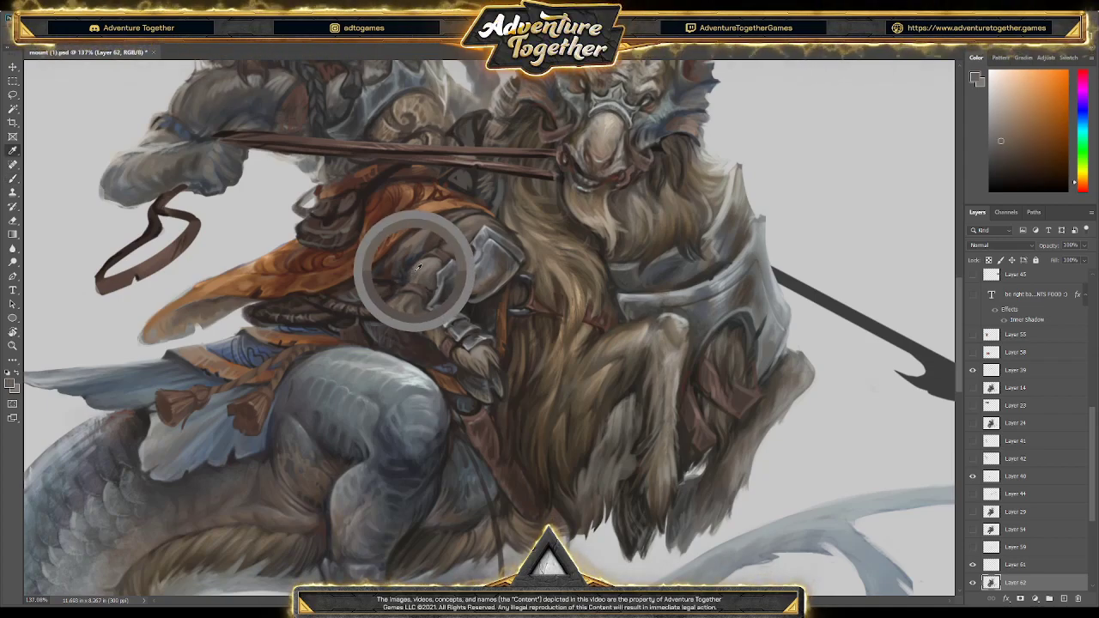
left_click(412, 268, "alt")
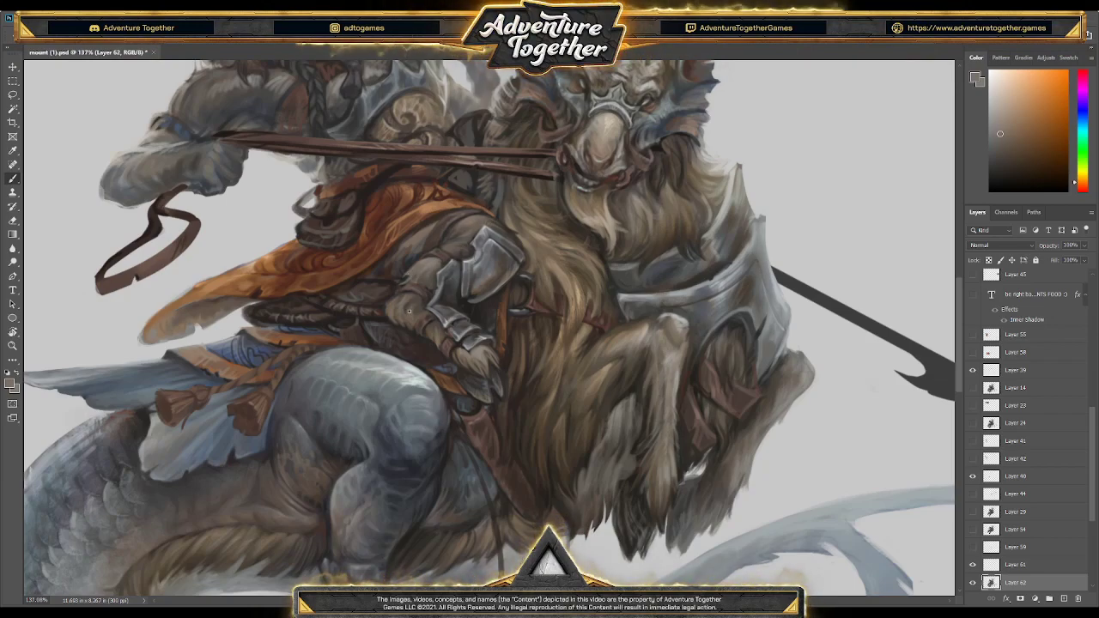
left_click(398, 328, "alt")
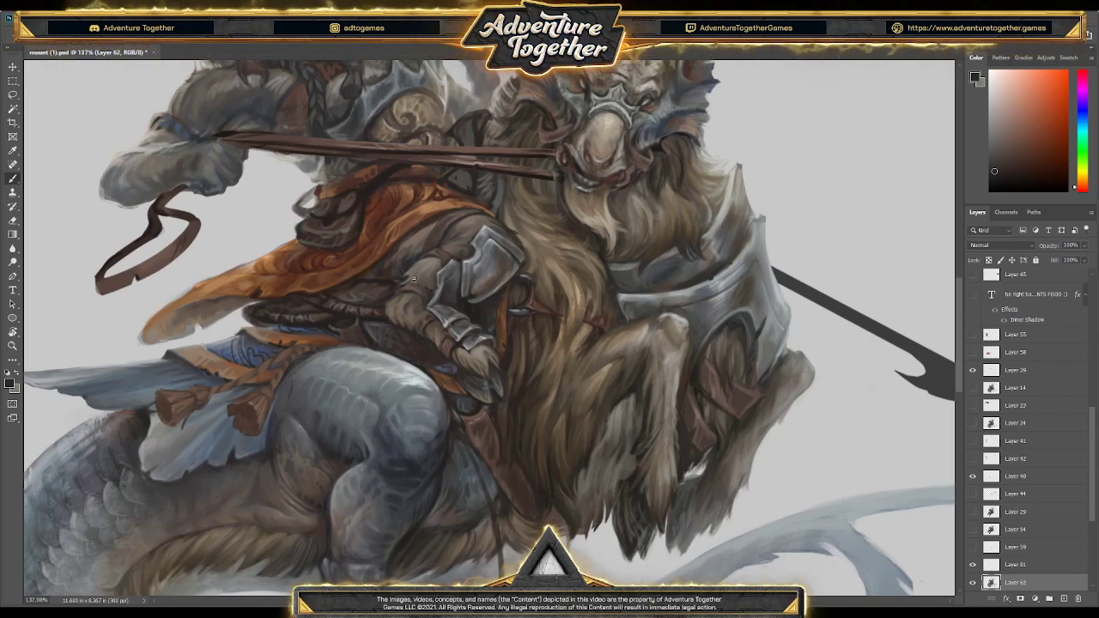
Rework the sleeve folds beside the shoulder armour and down to the elbow with sampled grey-brown and near-black tones
left_click(457, 245, "alt")
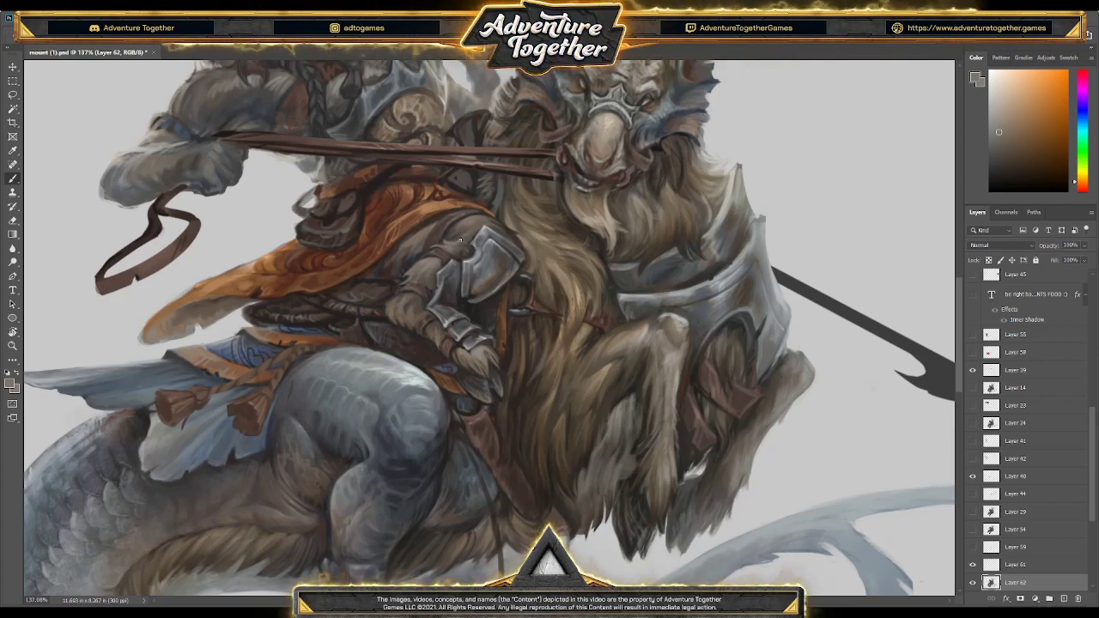
left_click(452, 243, "alt")
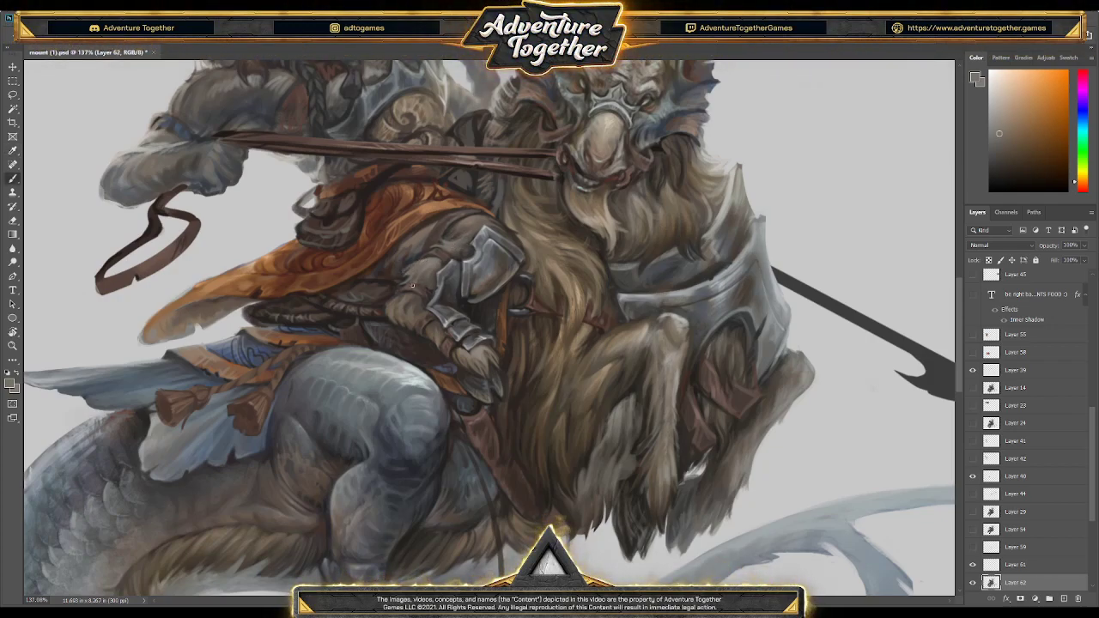
left_click(421, 266, "alt")
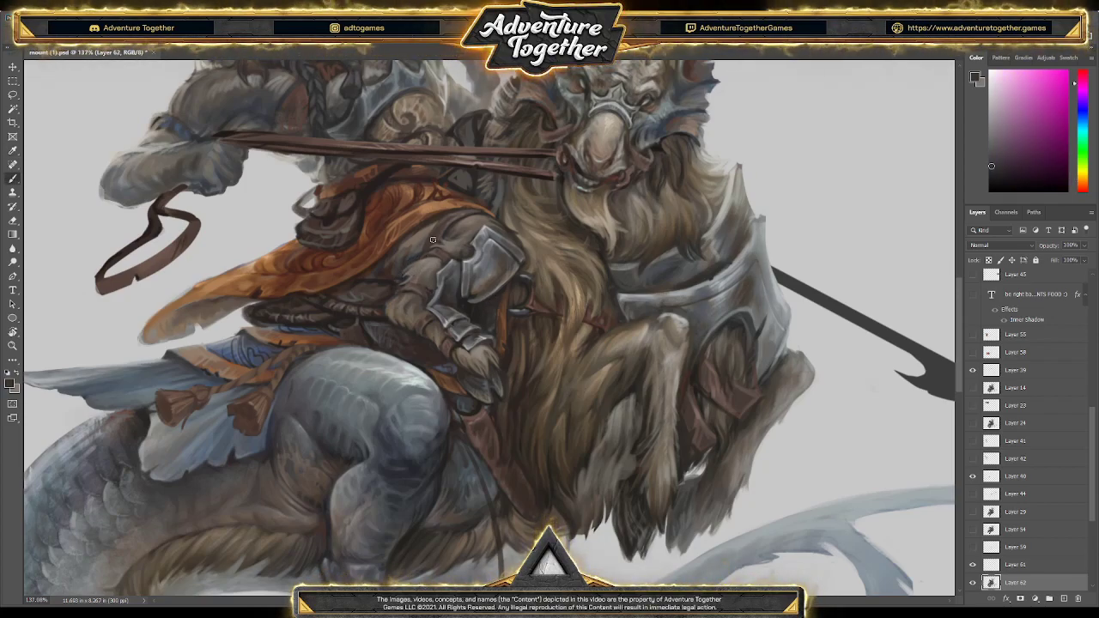
Paint the shadowed cloth between the orange cloak and the rider's arm with sampled dark brown and blue-grey tones
left_click(380, 285, "alt")
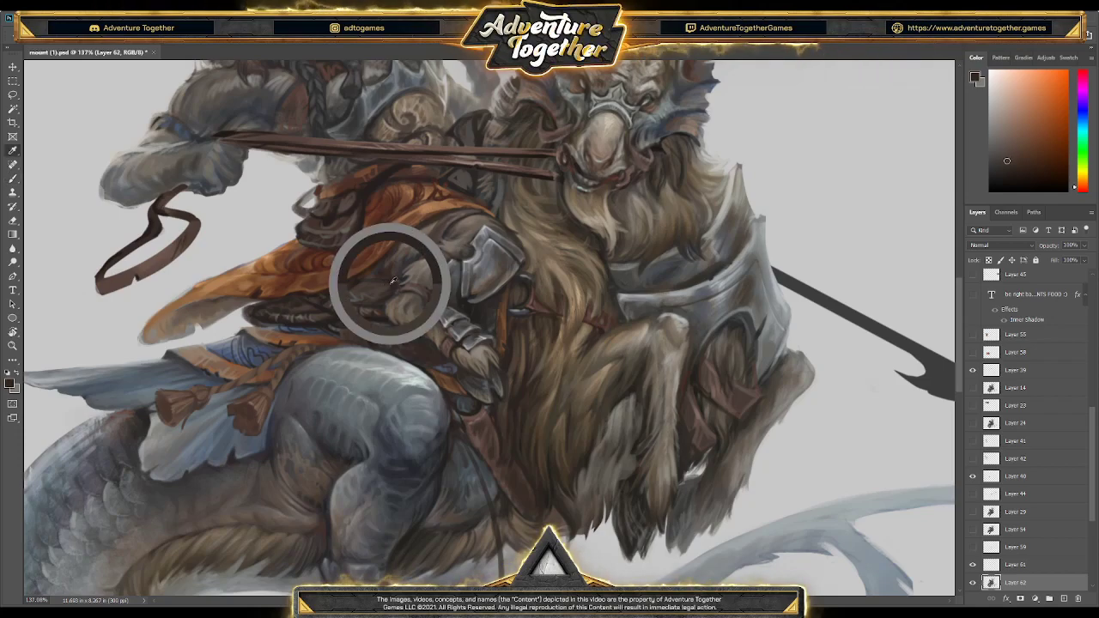
left_click(382, 276, "alt")
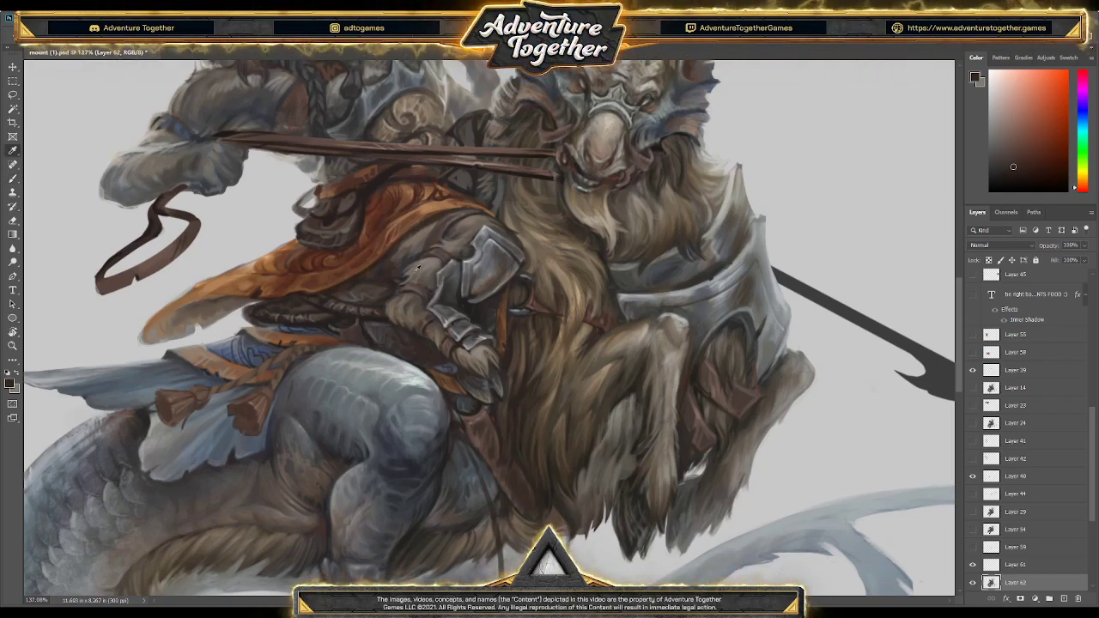
left_click(351, 134, "alt")
left_click(387, 266, "alt")
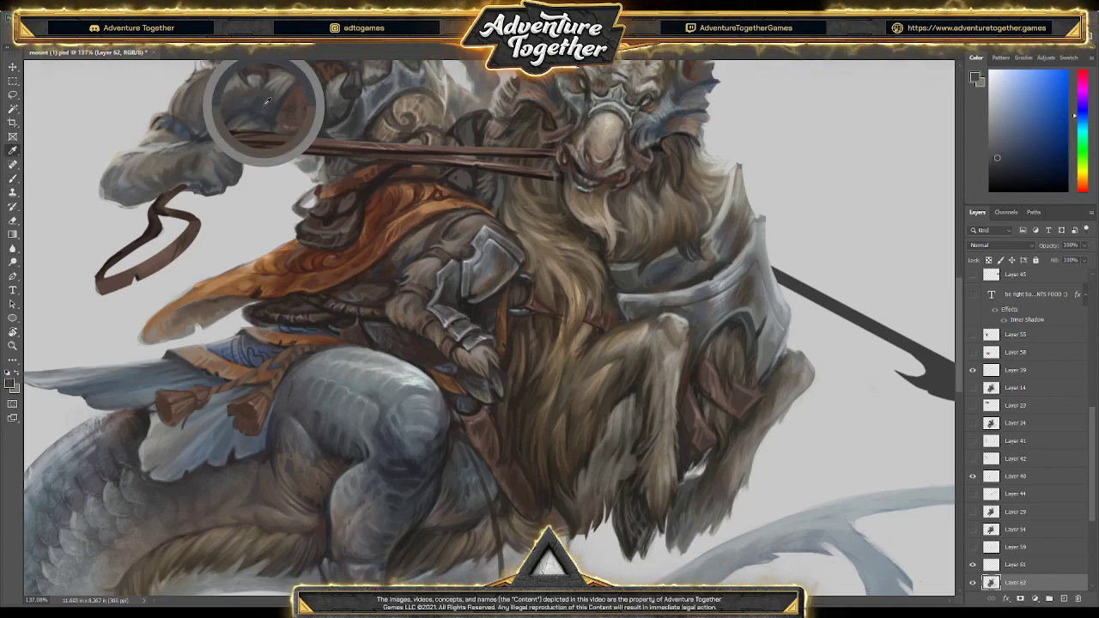
left_click(420, 241, "alt")
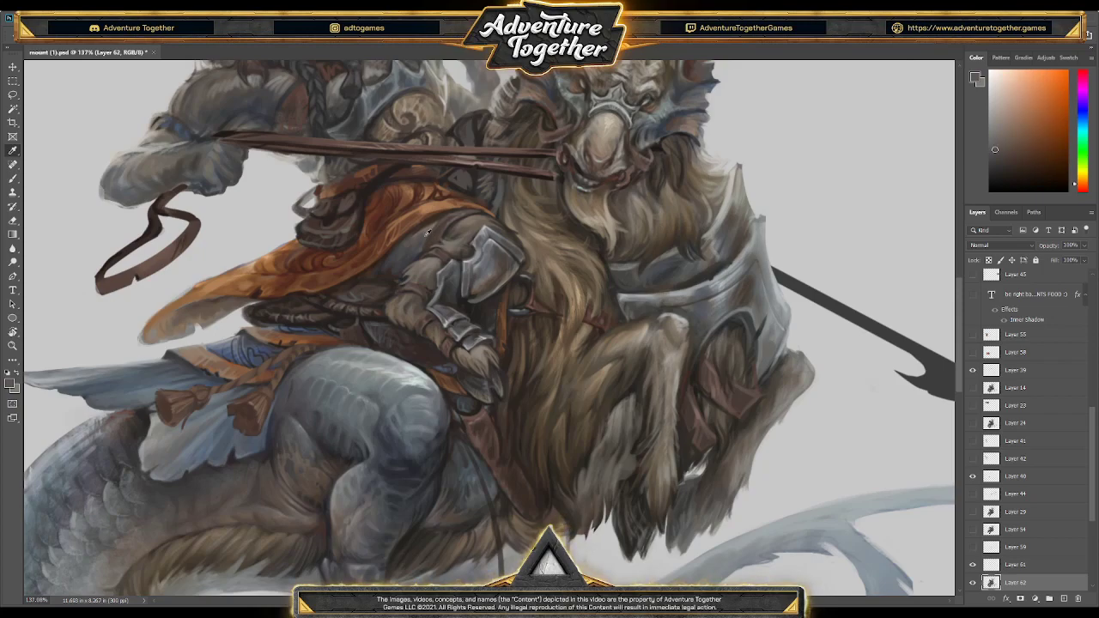
left_click(401, 259, "alt")
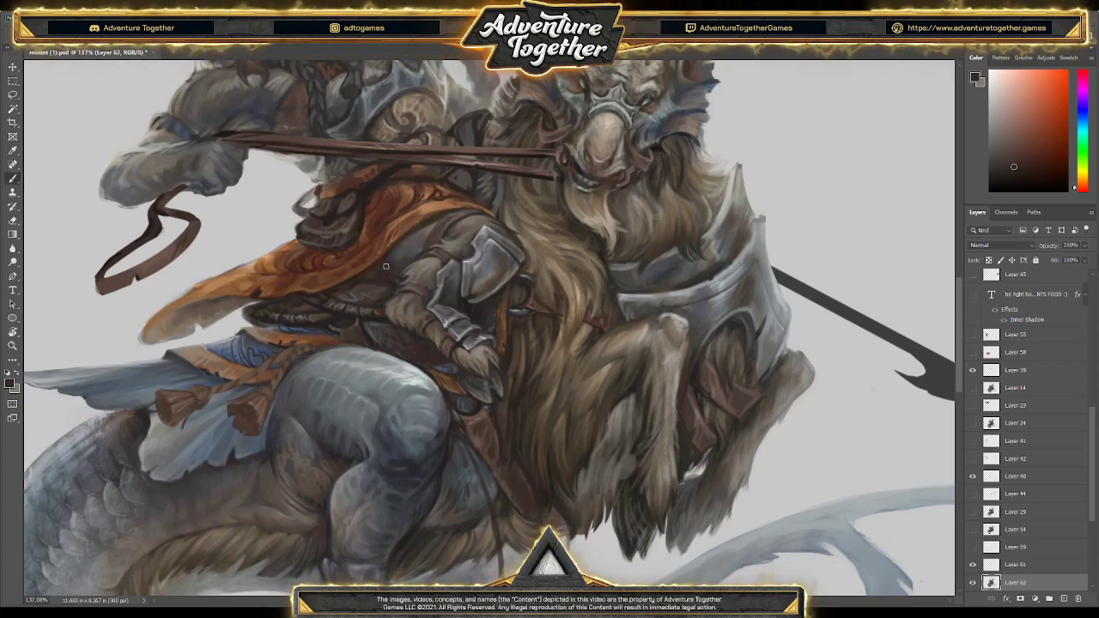
Detail the dark cloth at the rider's waist below the orange cloak with sampled dark red-brown and grey-brown tones
left_click(370, 273, "alt")
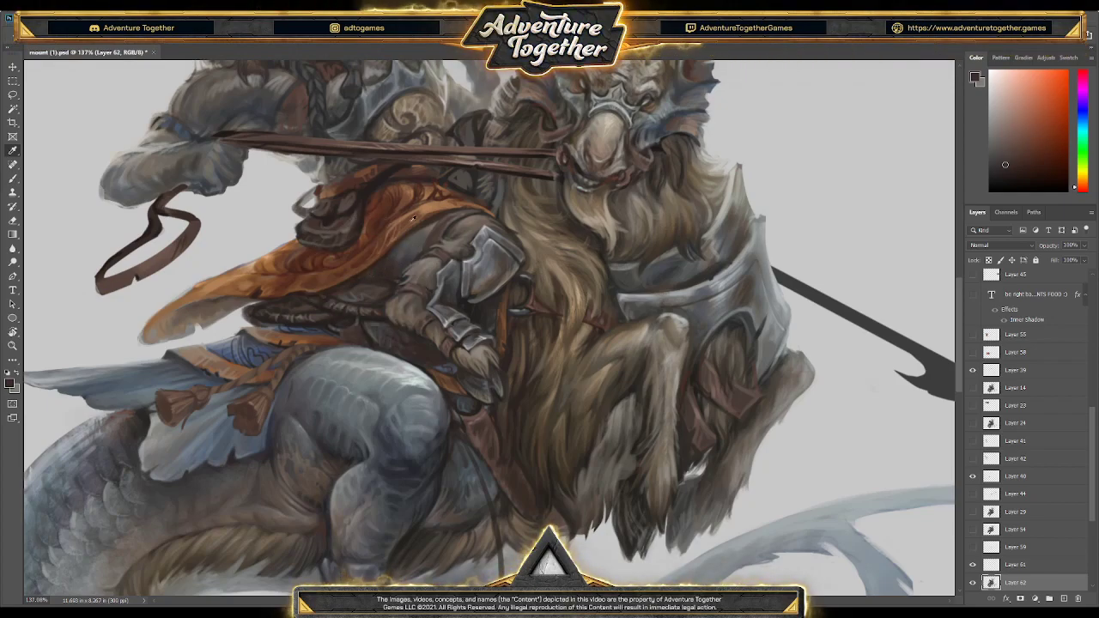
left_click(382, 282, "alt")
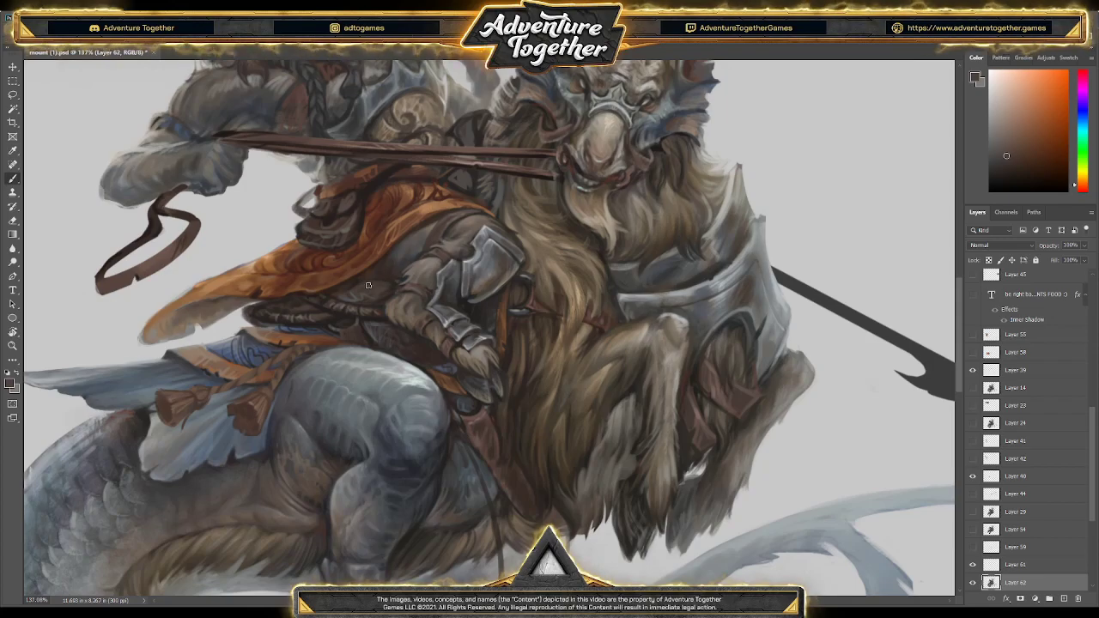
left_click(361, 296, "alt")
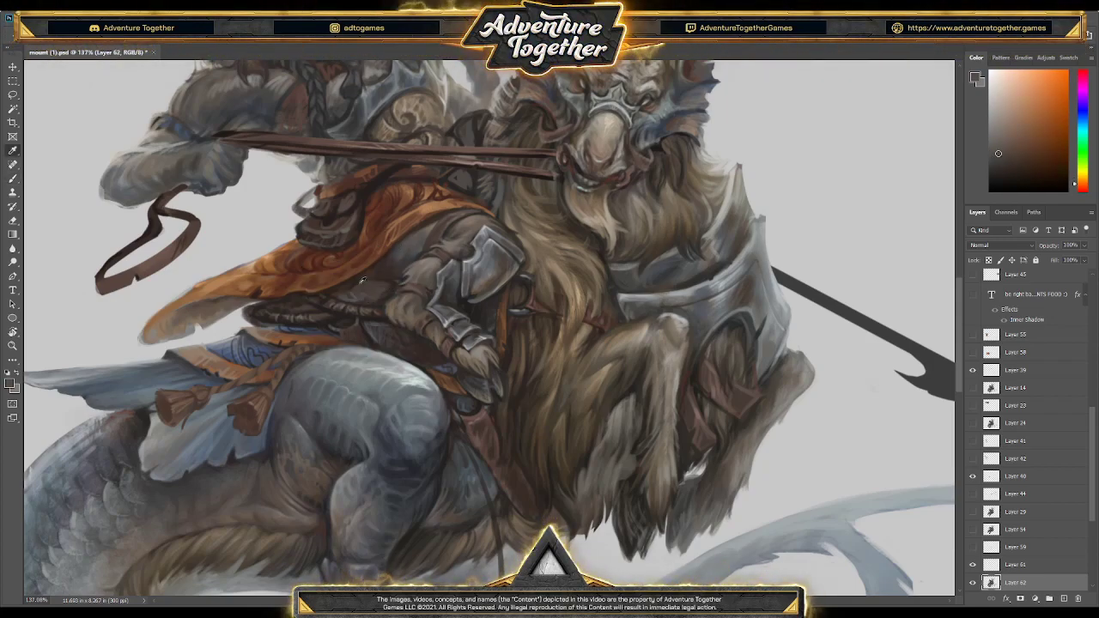
left_click(362, 282, "alt")
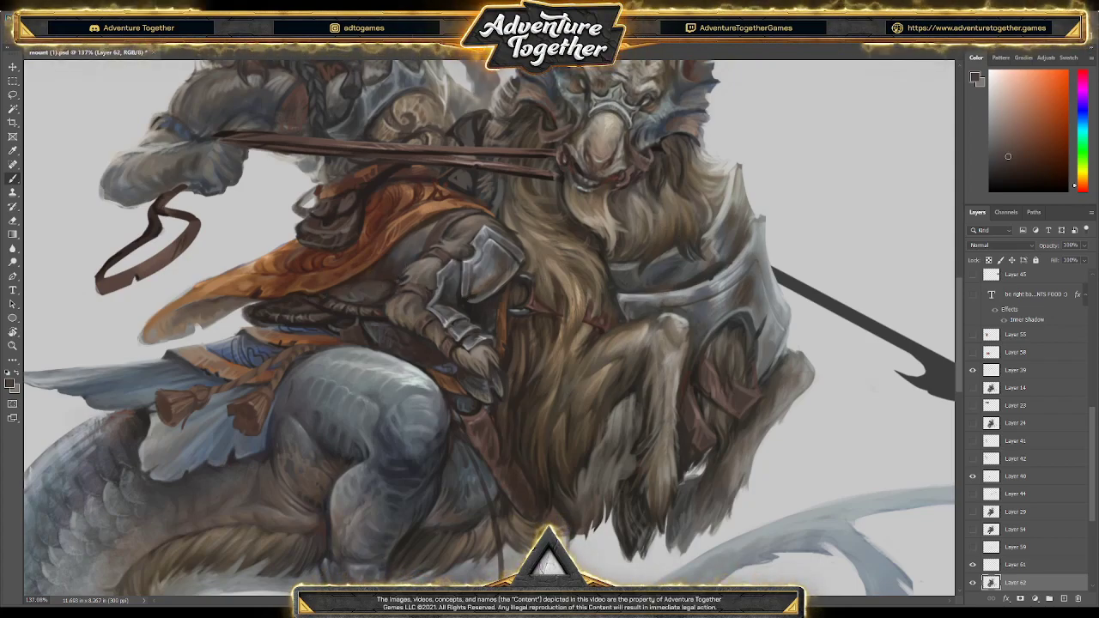
left_click(387, 285, "alt")
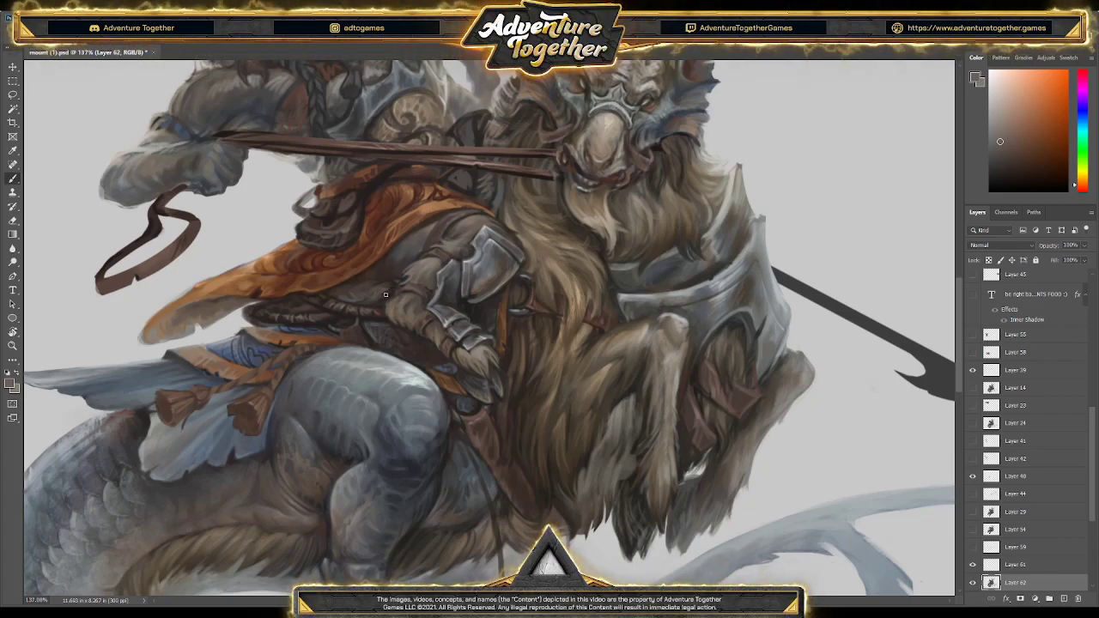
left_click(369, 324, "alt")
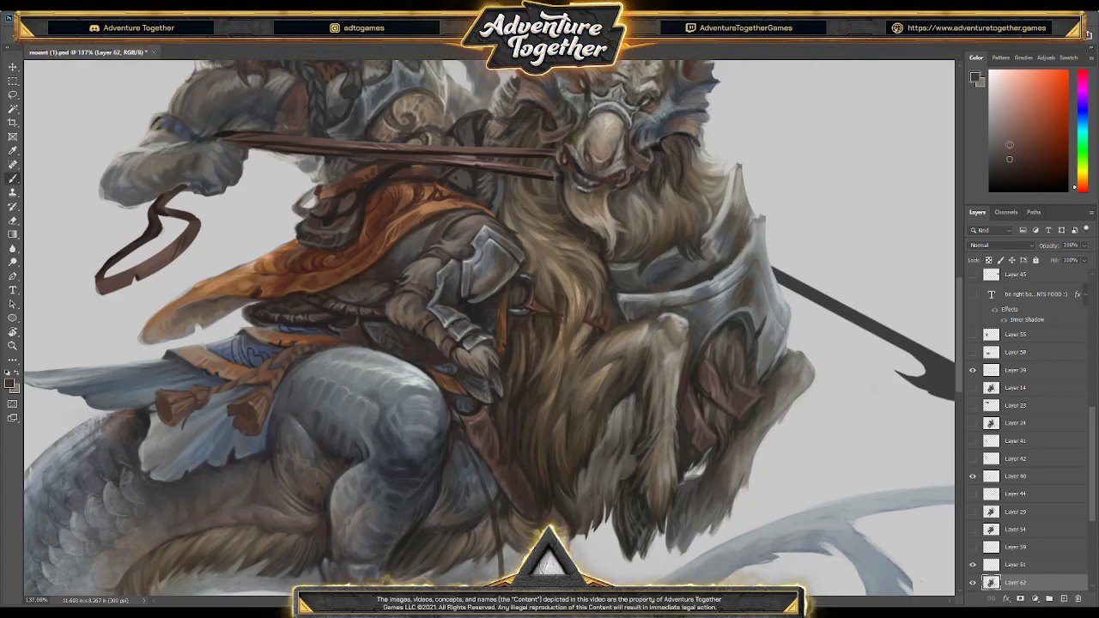
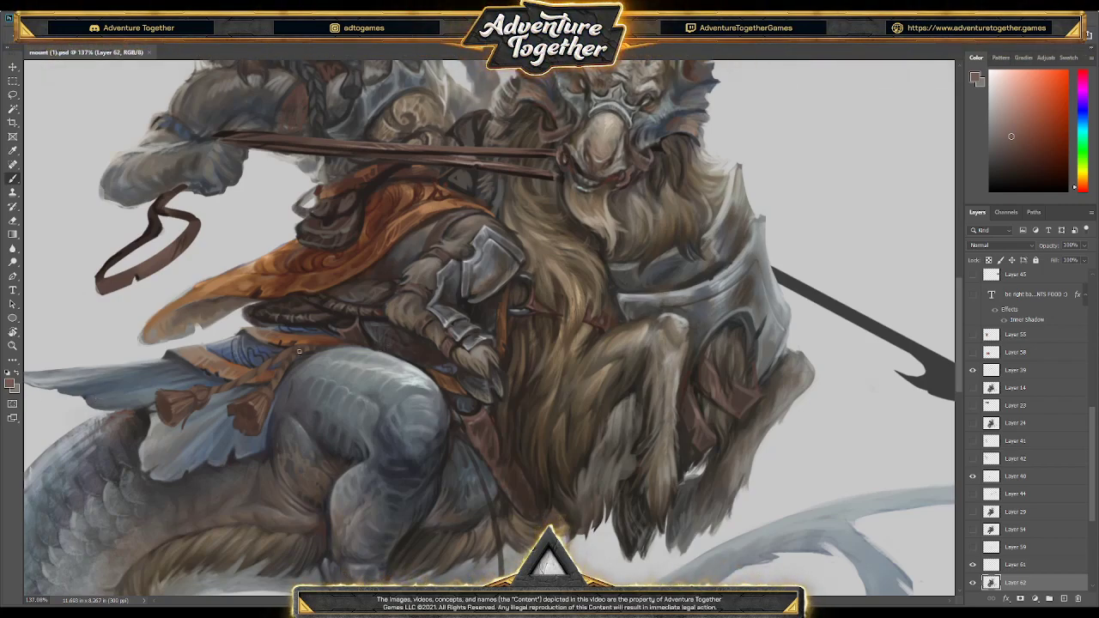
Add a new layer below Layer 62, fade the dark polearm behind the mount to mid grey, and save the painting
key("ctrl+0")
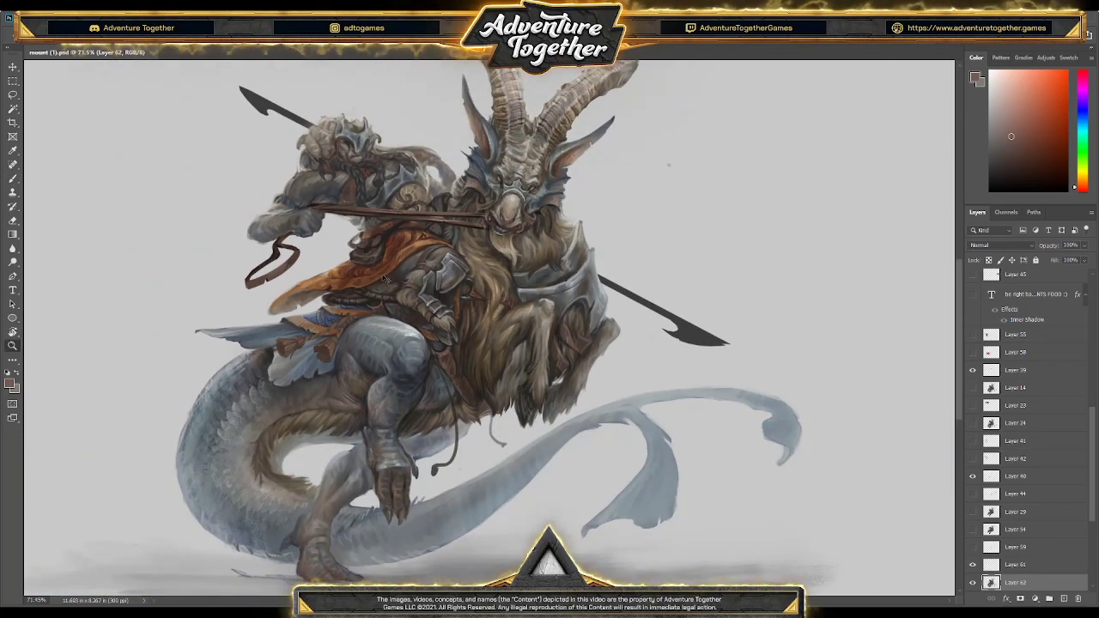
scroll(469, 241, "down", 2)
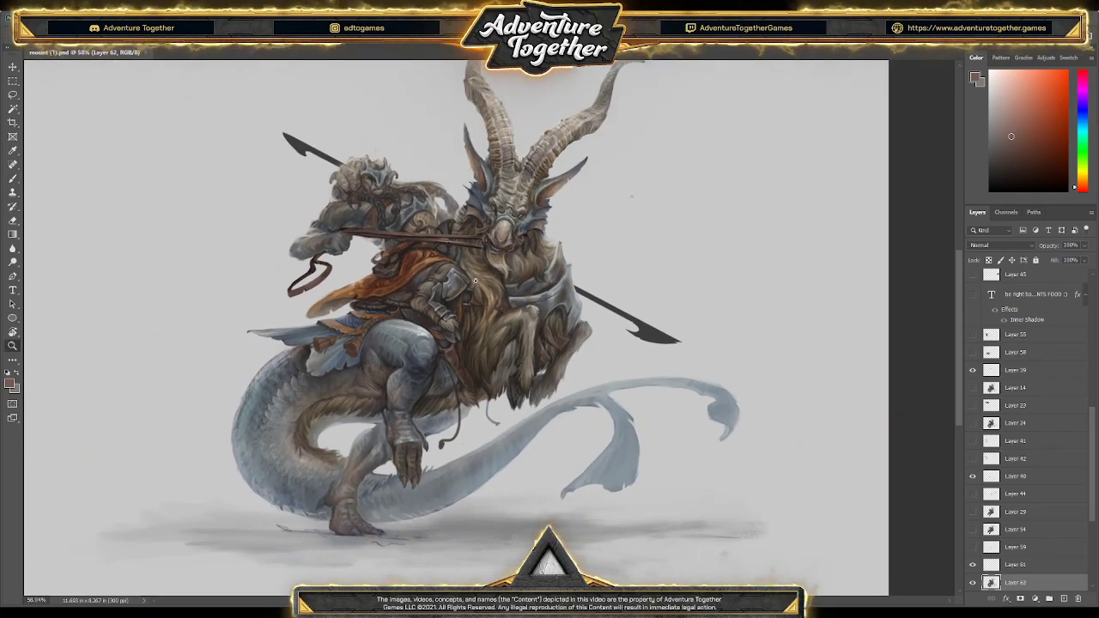
key("ctrl+shift+alt+n")
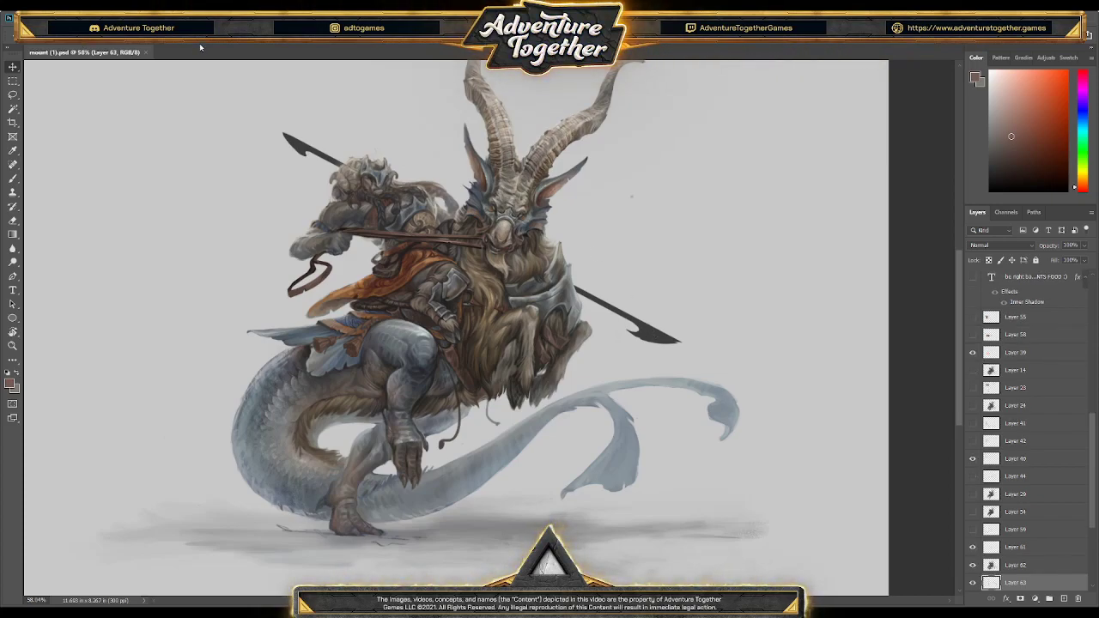
key("5")
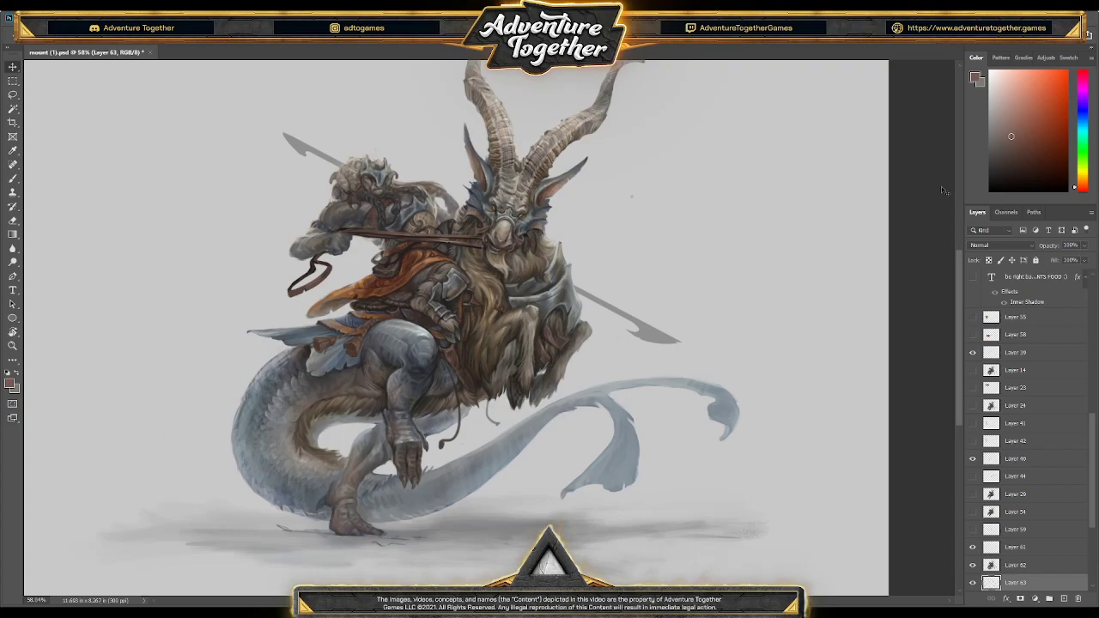
key("ctrl+s")
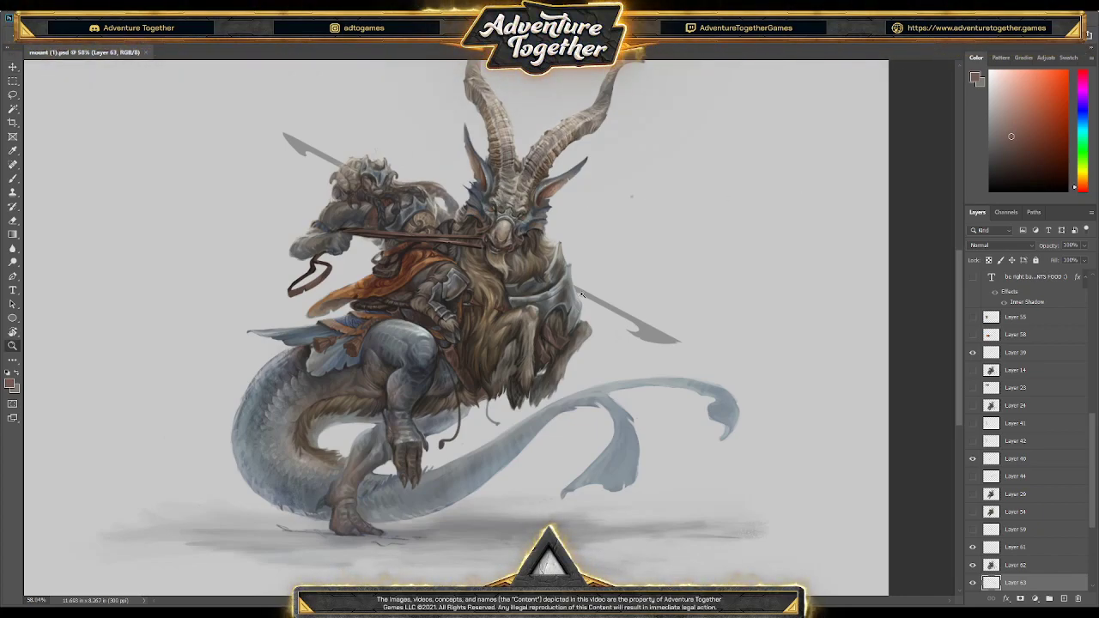
Return to Layer 62 and touch up the goat's chest fur beside the rider's arm with a sampled olive-grey
scroll(486, 317, "up", 5)
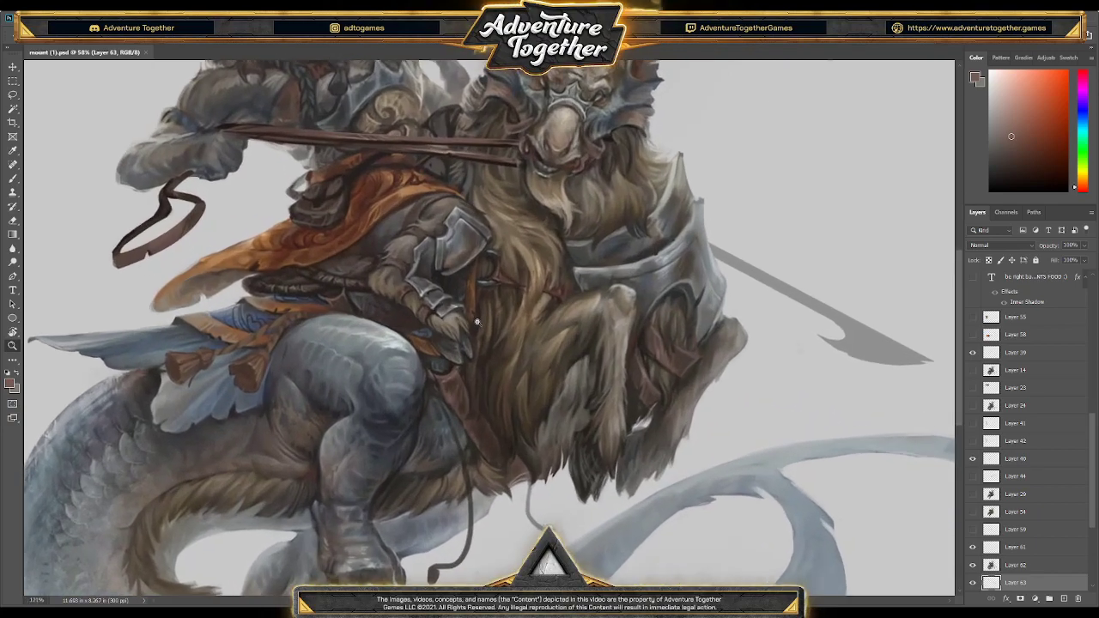
scroll(1029, 556, "down", 3)
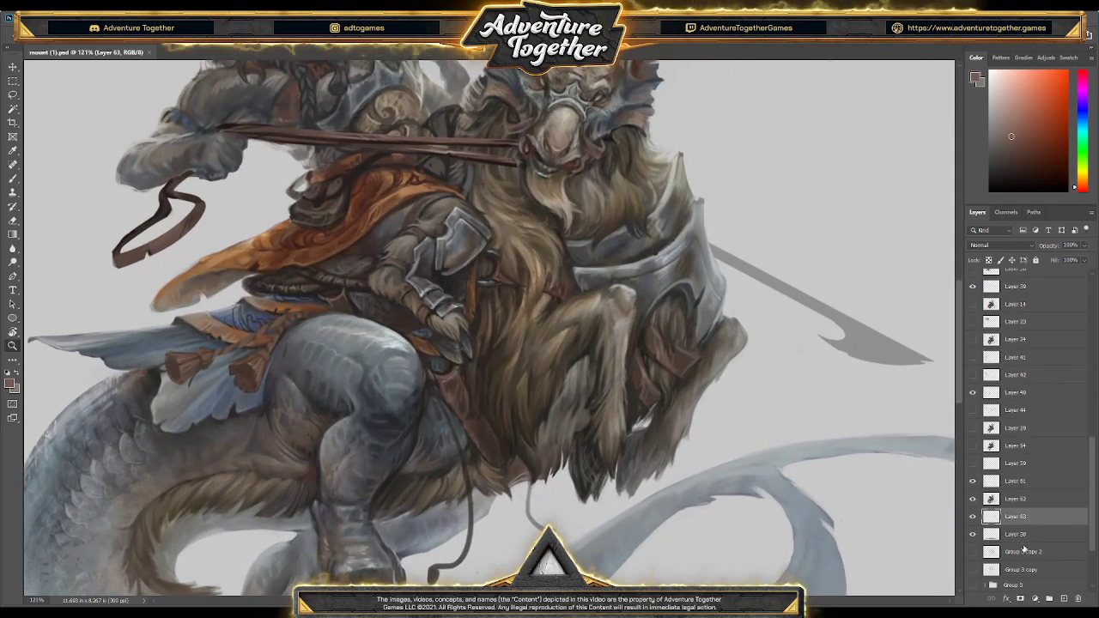
left_click(1011, 500)
key("i")
left_click(462, 355)
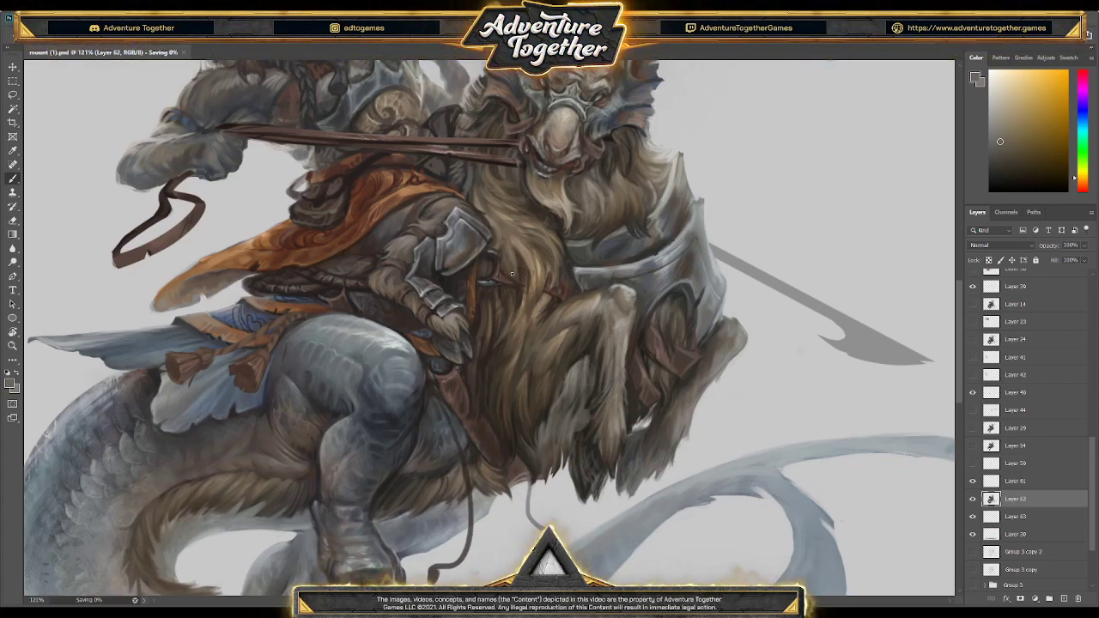
key("alt")
Sharpen the edges of the shoulder armour and bracer with sampled near-black, neutral grey and light blue-grey tones
left_click(445, 280, "alt")
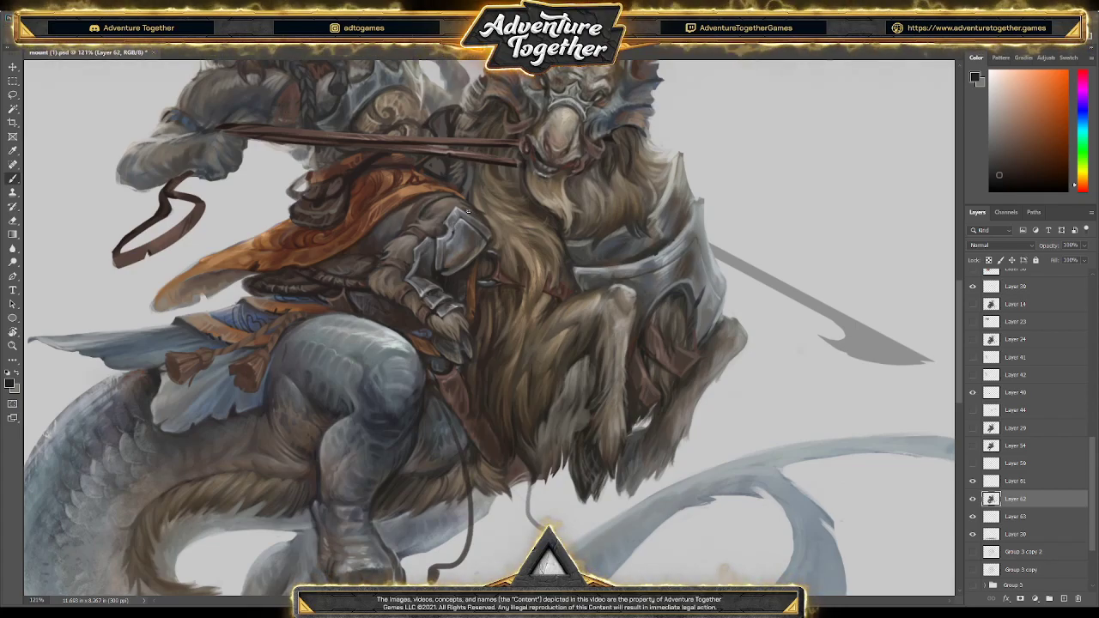
left_click(460, 205, "alt")
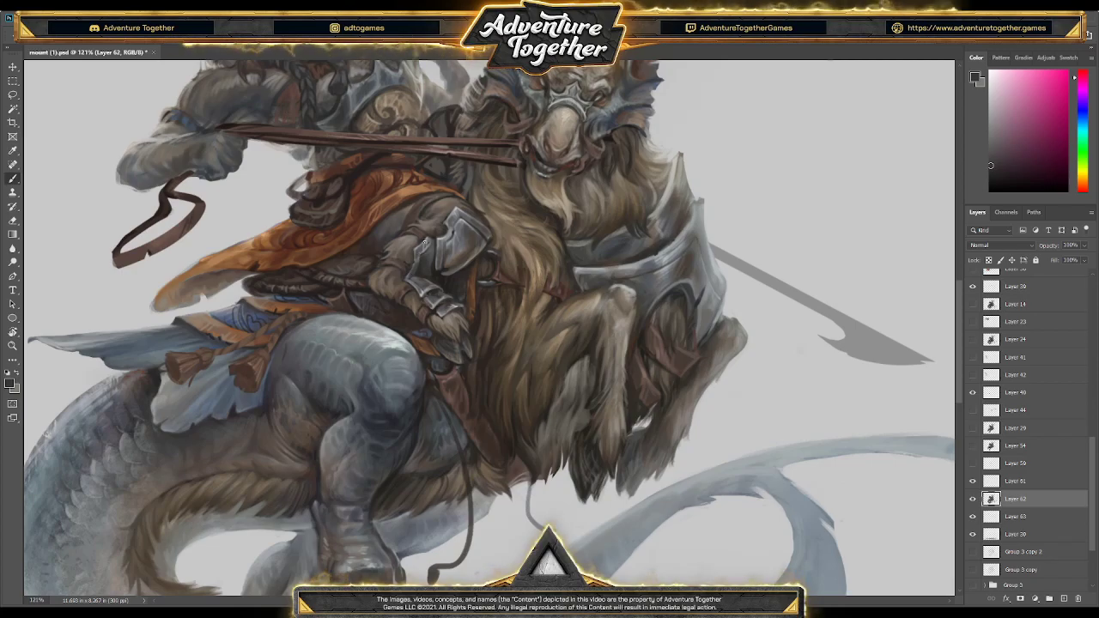
left_click(453, 253, "alt")
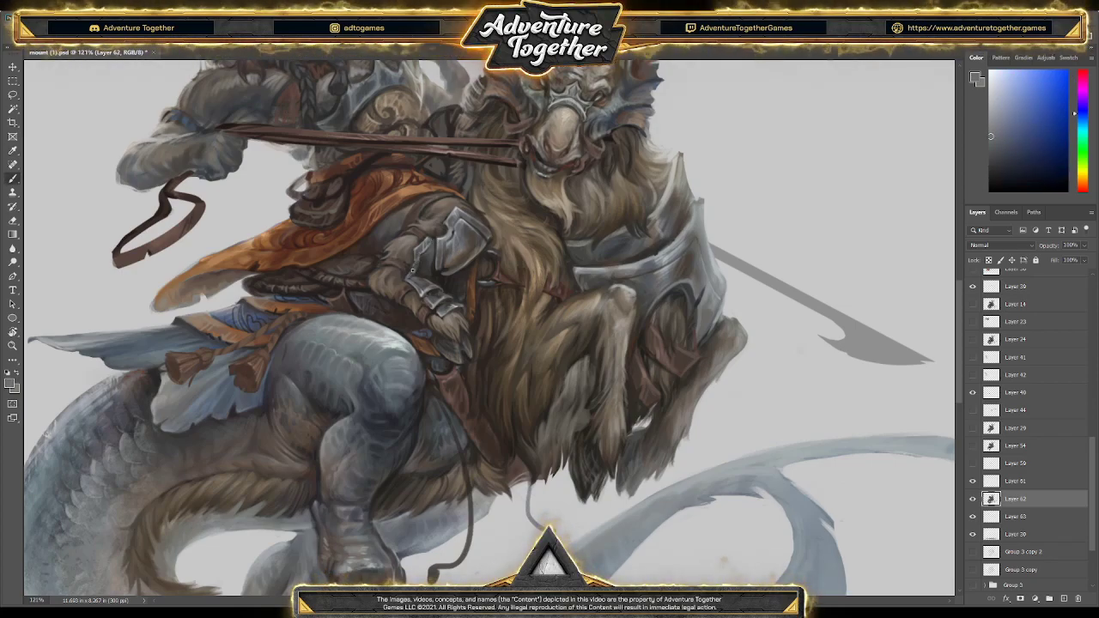
left_click(411, 276, "alt")
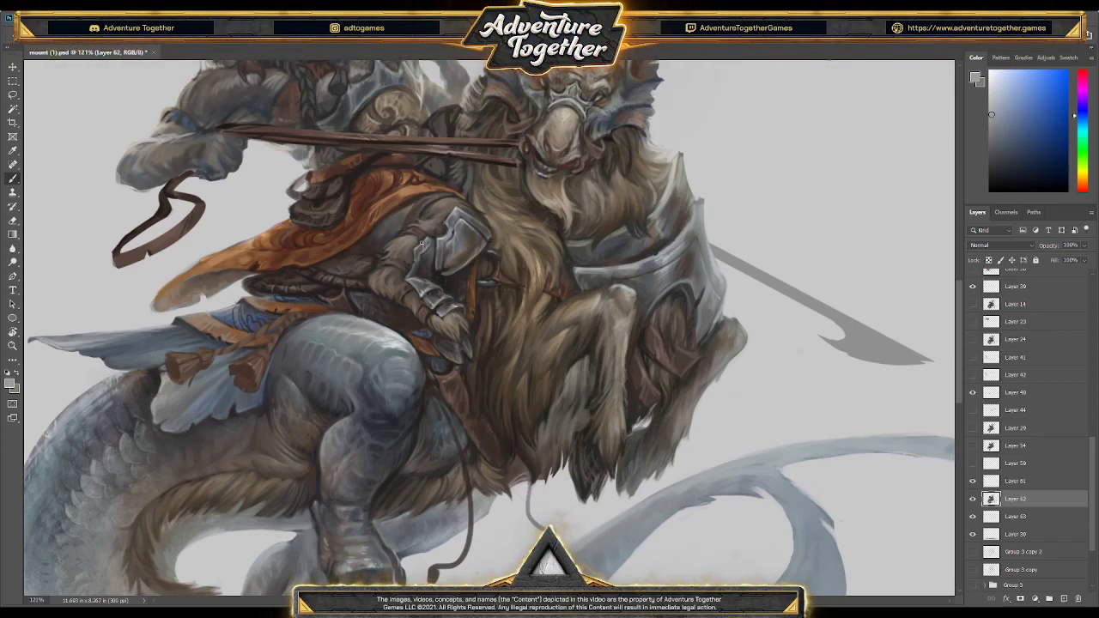
Paint the folds of the rider's upper sleeve below the orange cloak with sampled grey-brown and light beige tones
left_click(437, 196, "alt")
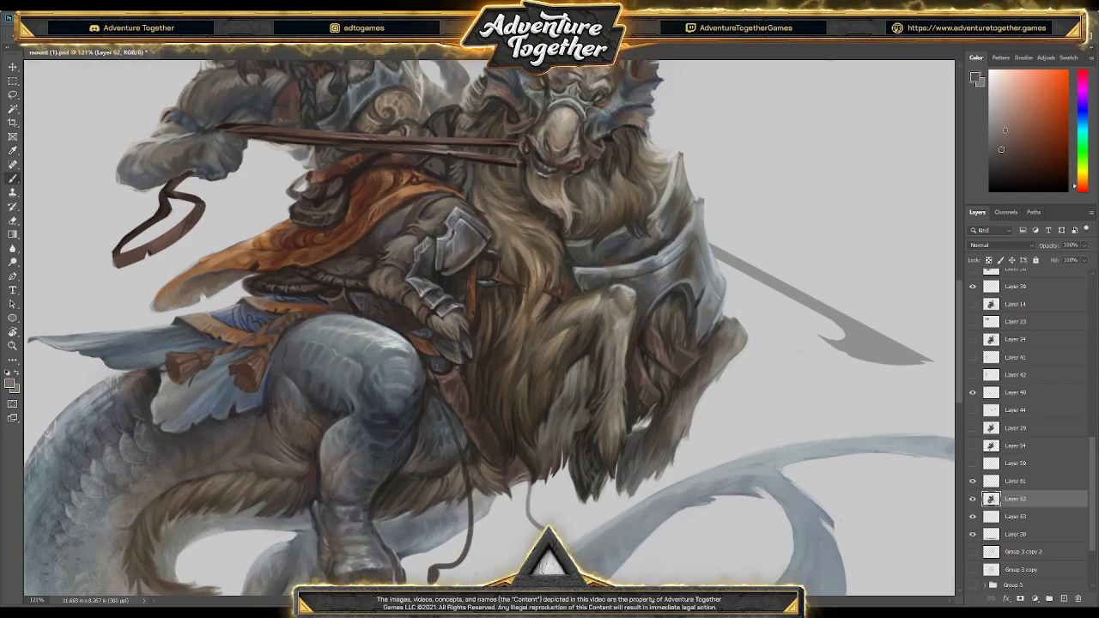
left_click(395, 209, "alt")
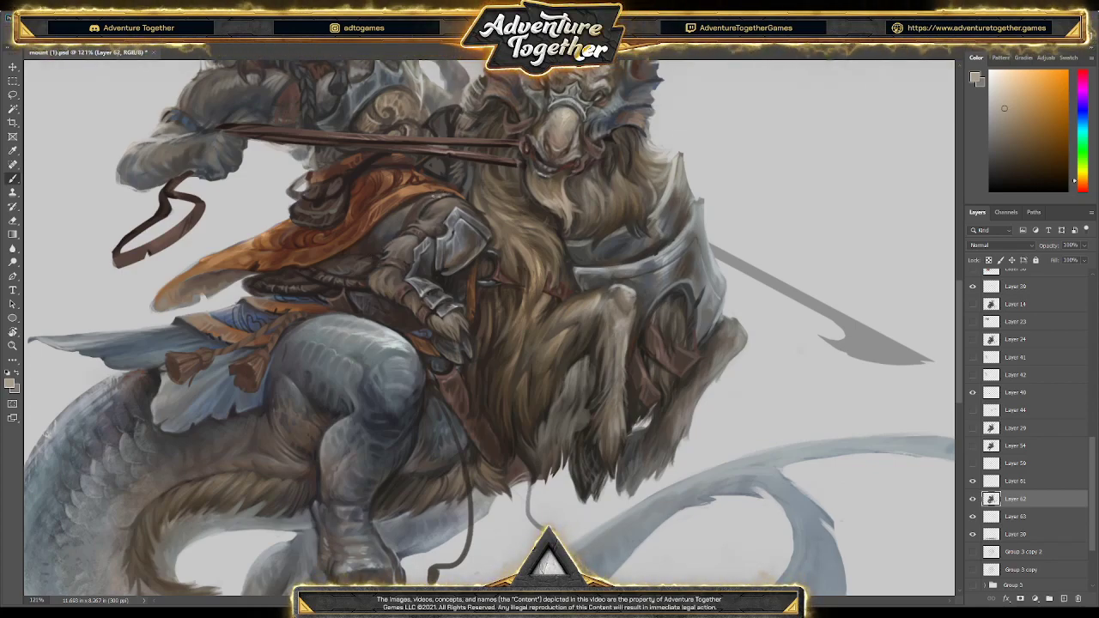
left_click(419, 200, "alt")
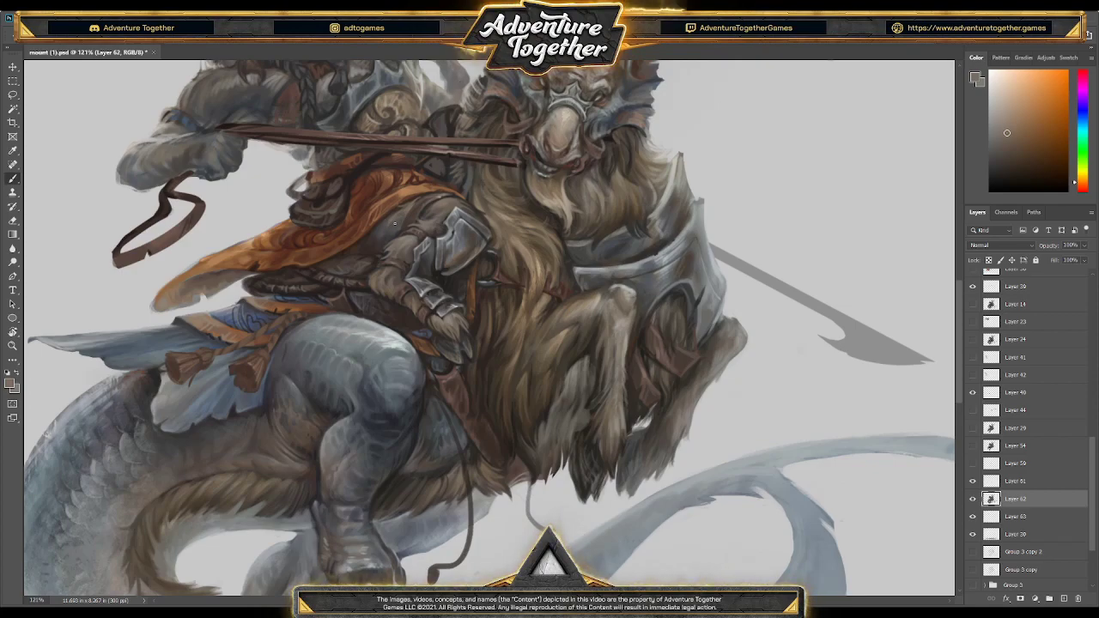
Refine the shading where the rider's upper sleeve meets the shoulder plate with sampled near-black, dark grey-brown and mid grey tones
left_click(386, 235, "alt")
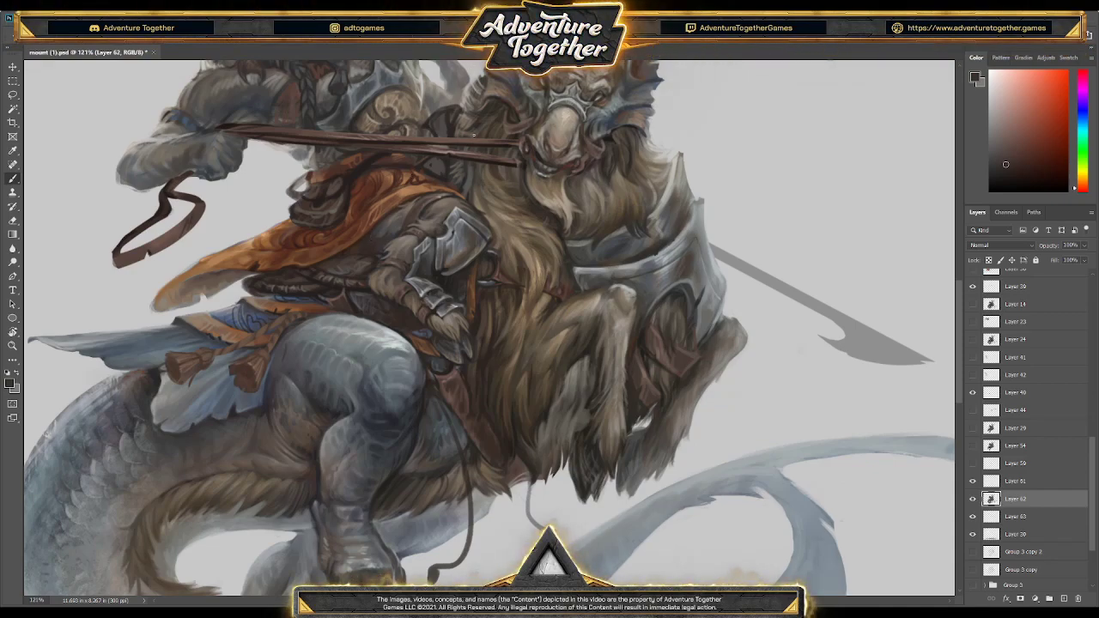
left_click(469, 208, "alt")
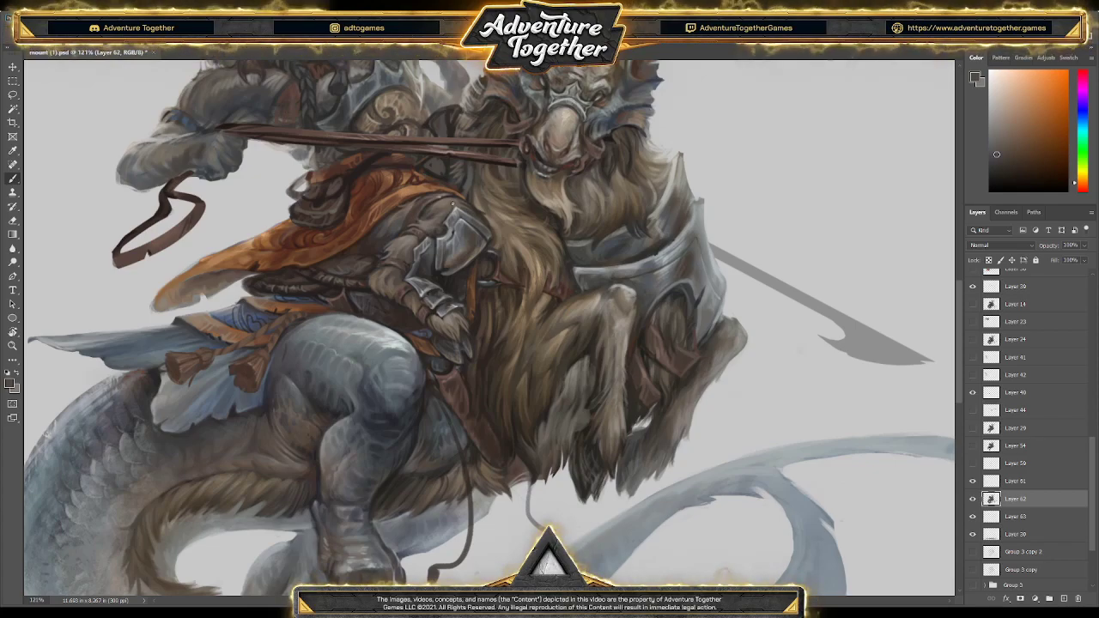
left_click(446, 216, "alt")
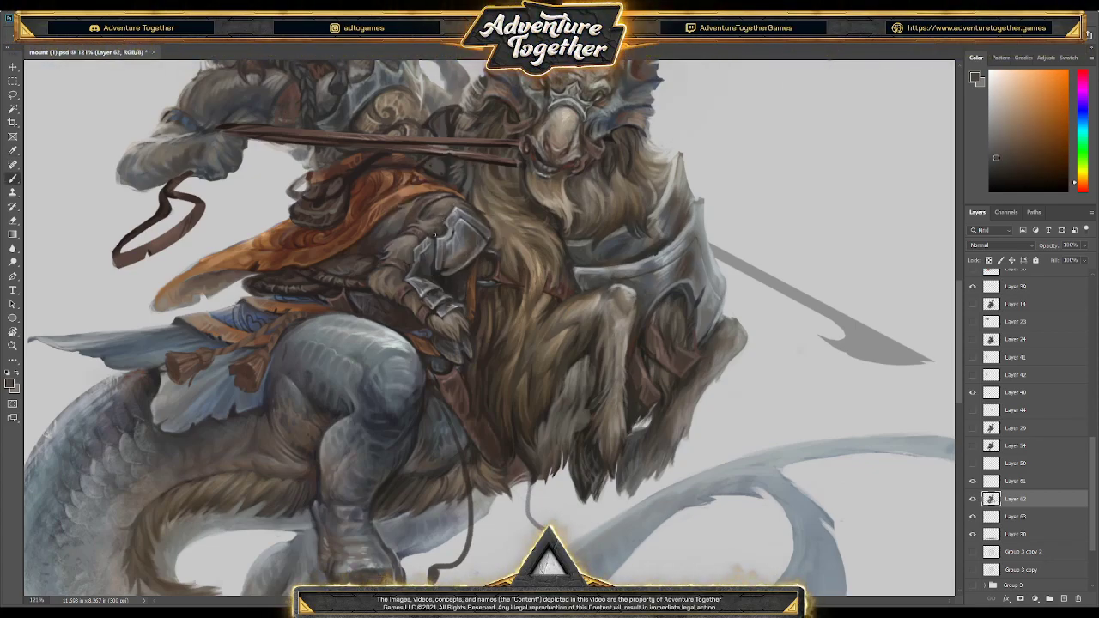
left_click(436, 221, "alt")
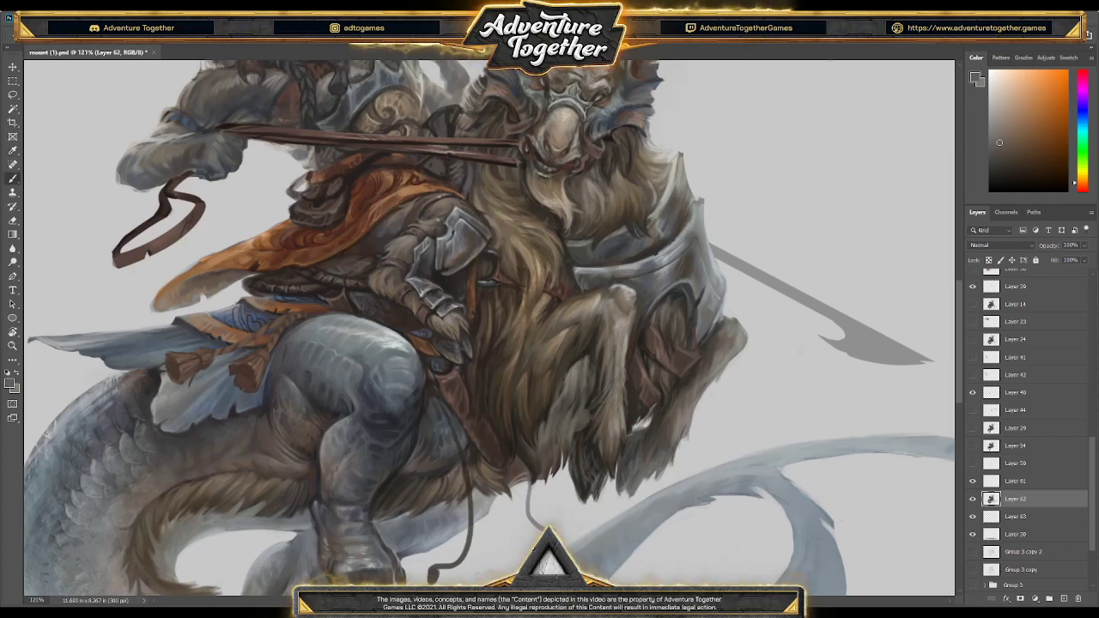
left_click(452, 197, "alt")
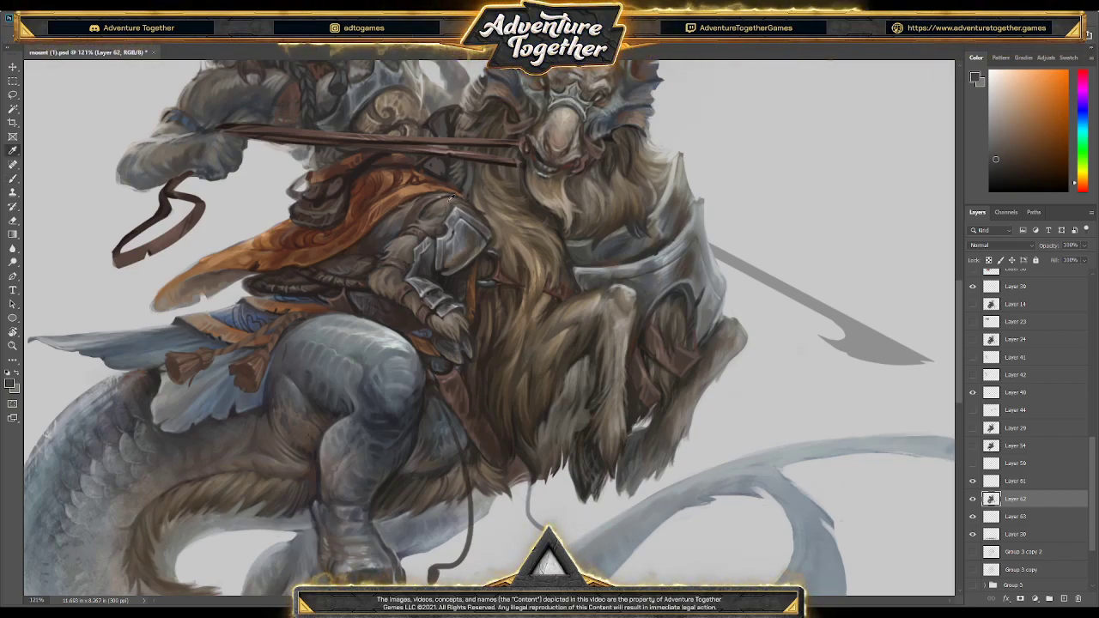
Define the top of the rider's shoulder beneath the orange cloak's edge with sampled warm grey-brown and near-black tones
left_click(459, 204, "alt")
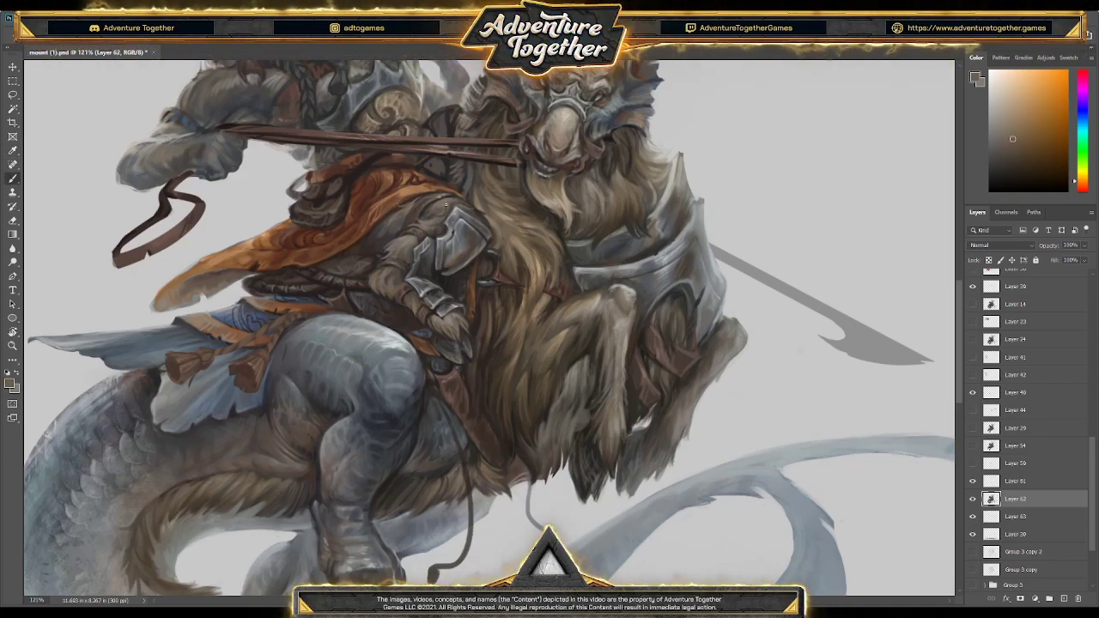
left_click(453, 193, "alt")
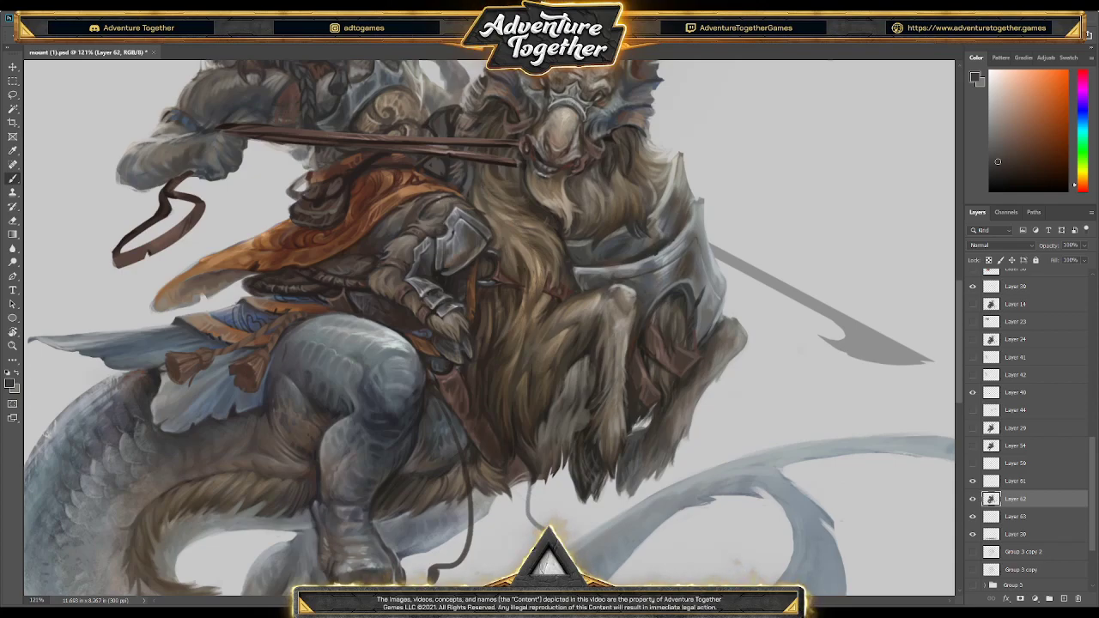
left_click(463, 187, "alt")
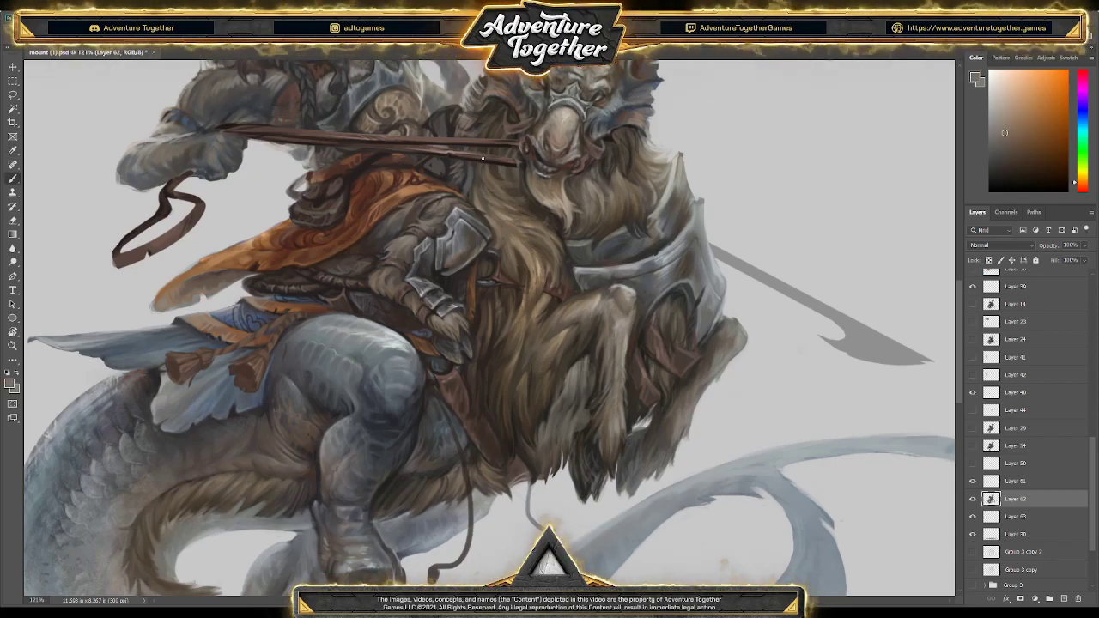
Touch up the sleeve folds beside the shoulder plate with sampled dark and mid greys, and save the painting
left_click(419, 240, "alt")
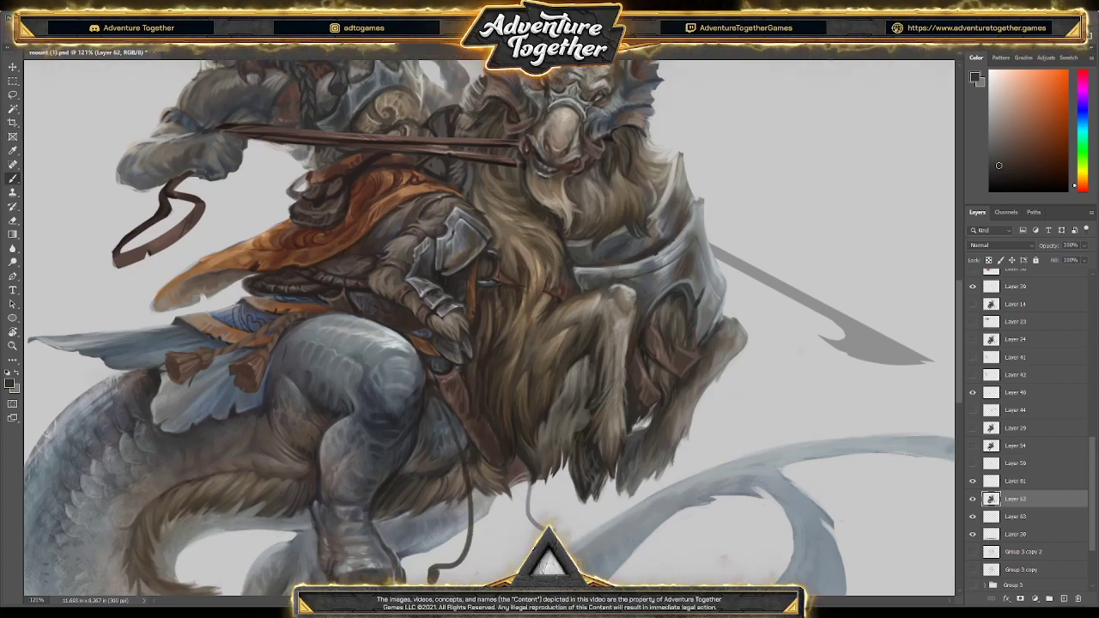
left_click(409, 252, "alt")
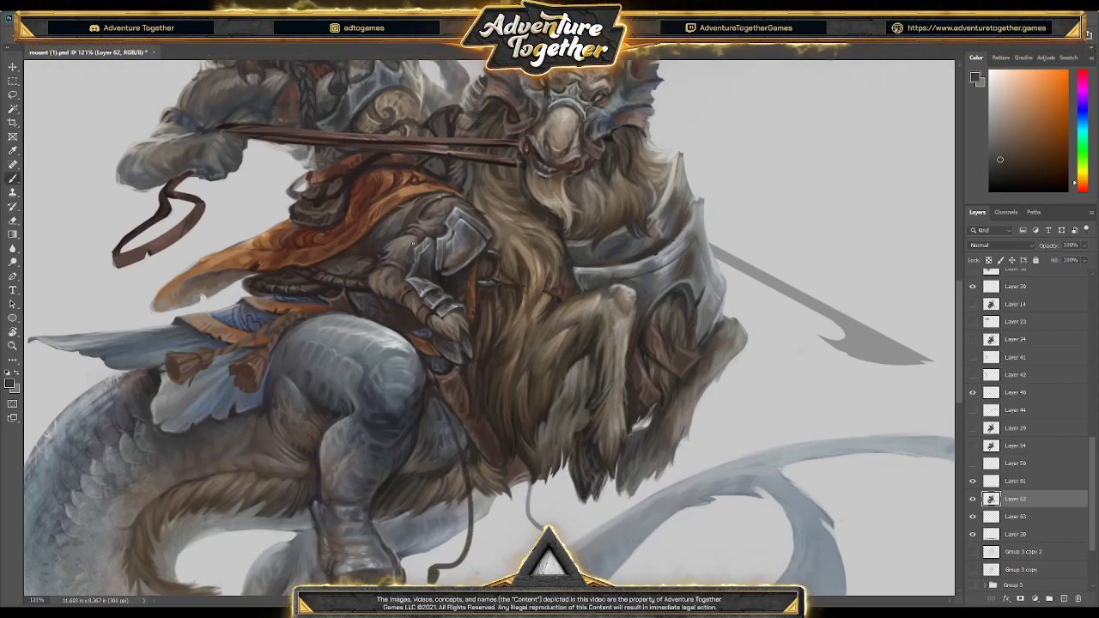
left_click(405, 233, "alt")
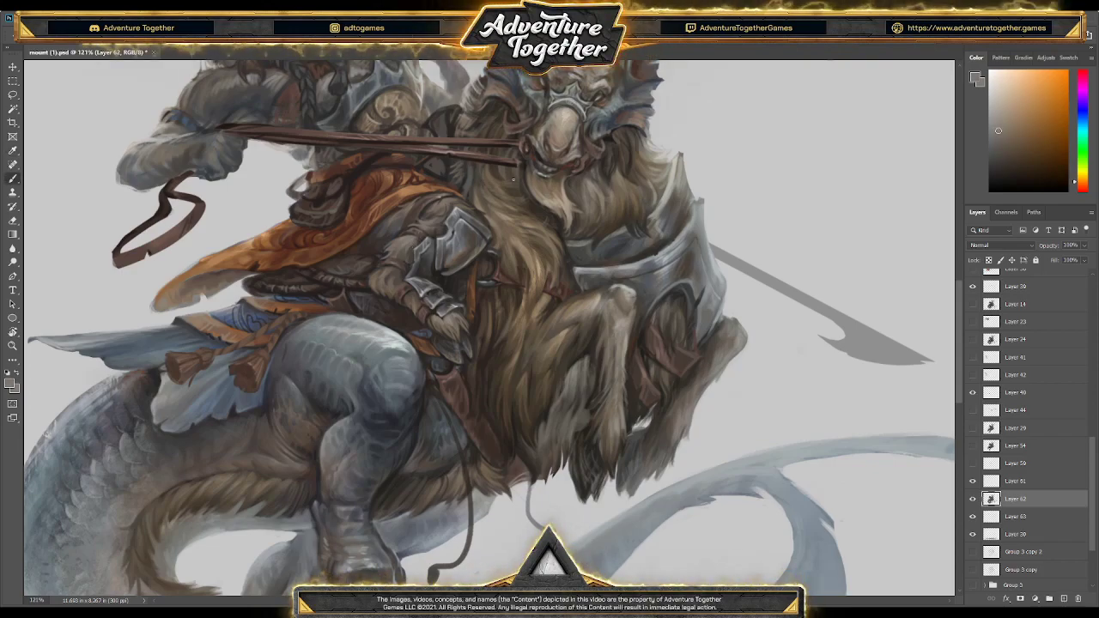
key("ctrl+s")
Detail the rider's furry forearm beside the bracer with sampled near-black and dark brown tones, and save the painting
mouse_move(507, 239)
left_mouse_down()
mouse_move(437, 212)
mouse_move(453, 279)
mouse_move(442, 267)
mouse_move(461, 307)
left_mouse_up()
key("b")
left_click(497, 300, "alt")
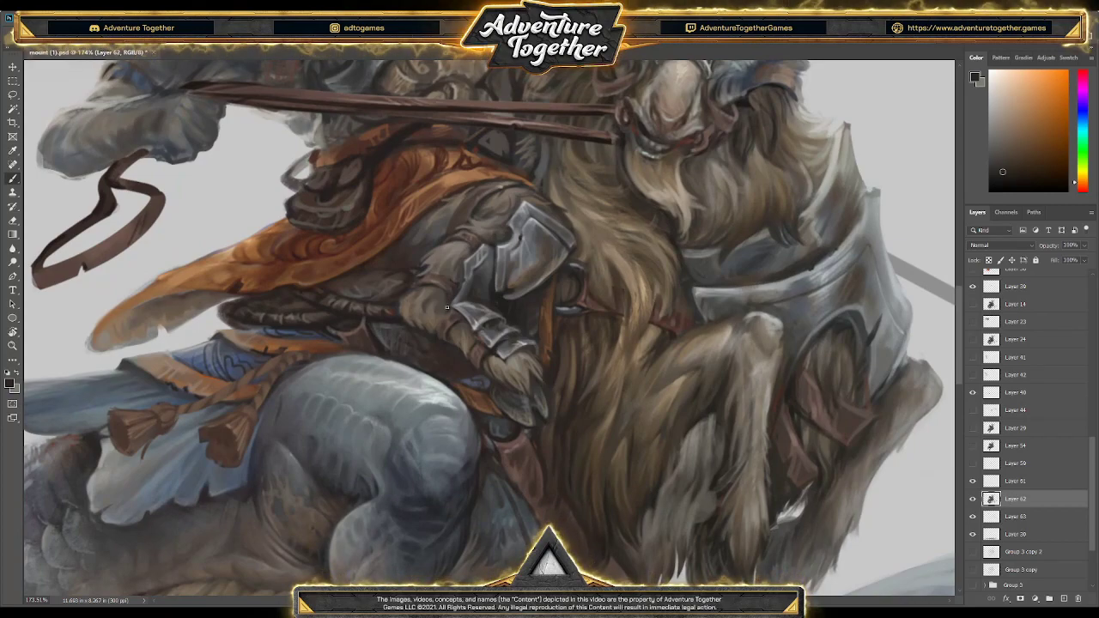
left_click(445, 311, "alt")
left_click_drag(442, 311, 438, 314)
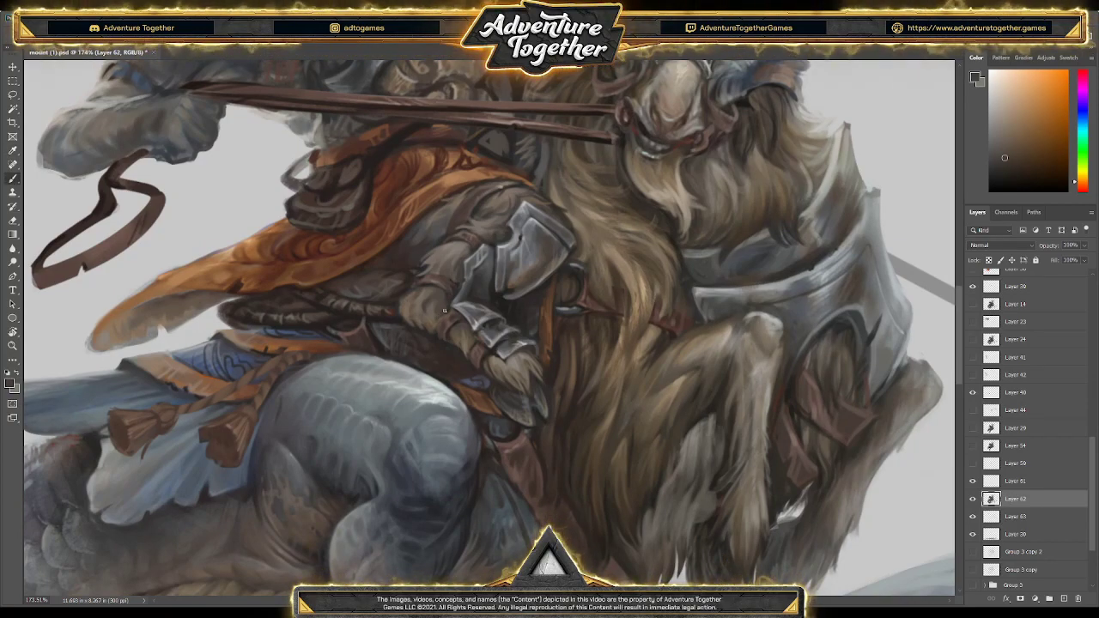
left_click(442, 306, "alt")
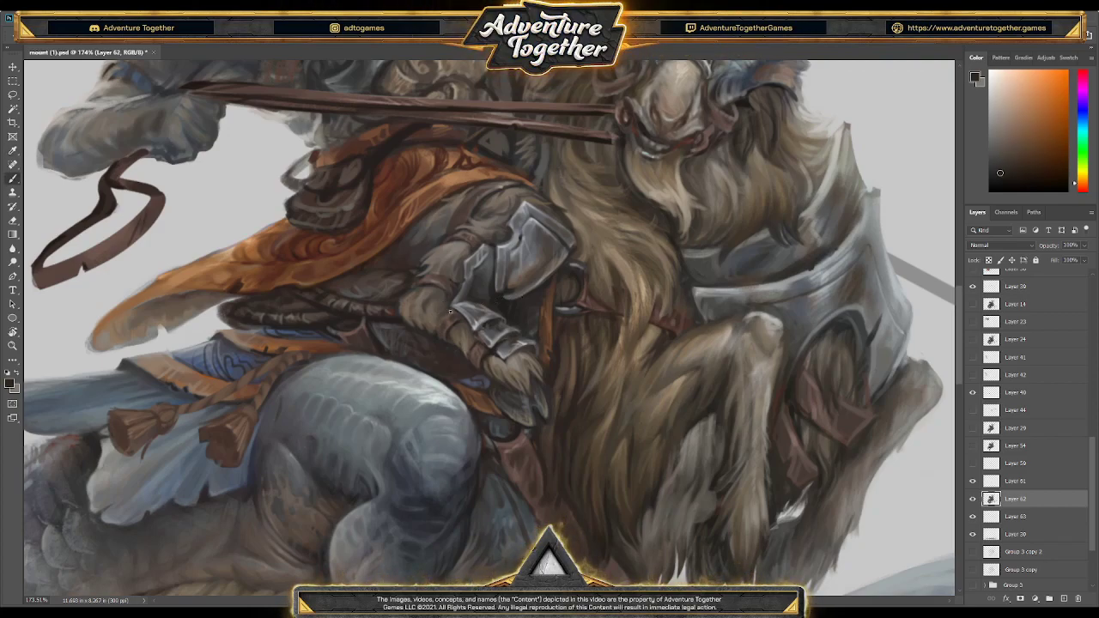
left_click(441, 311, "alt")
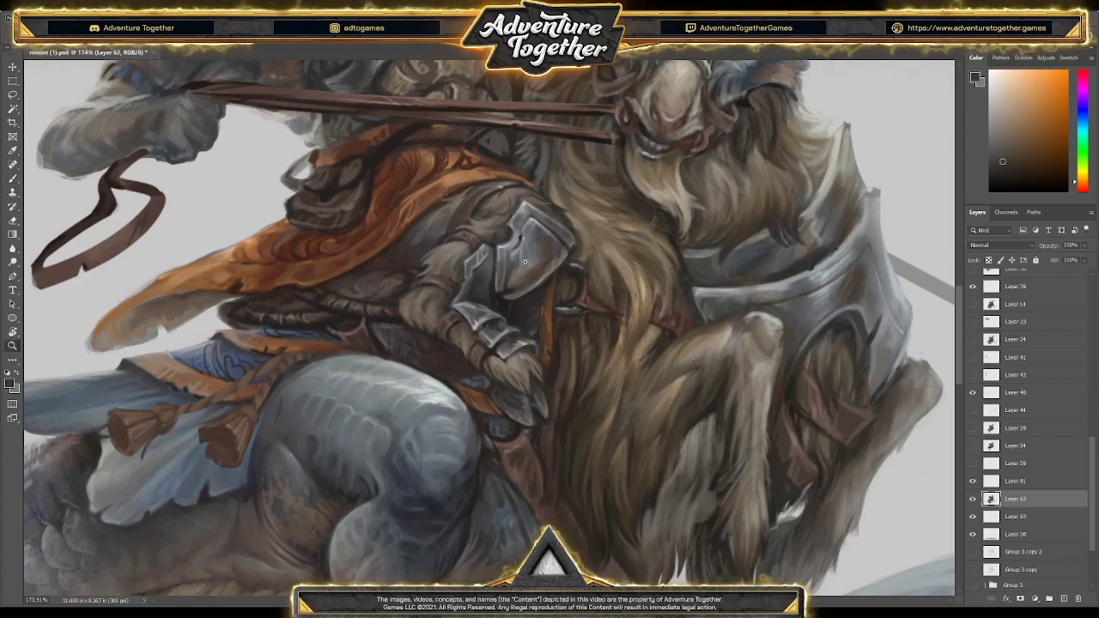
key("ctrl+0")
key("ctrl+s")
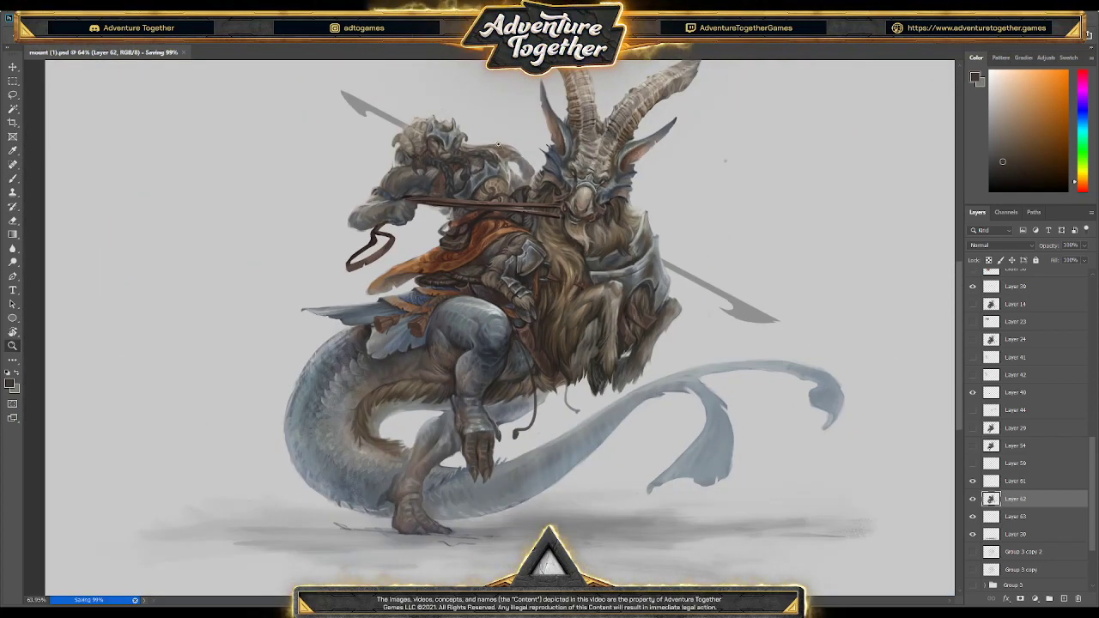
Paint the upper folds and swirl pattern of the orange cloak with sampled rust, dark red-brown and light brown tones
left_click_drag(509, 204, 554, 204)
left_click(514, 259, "alt")
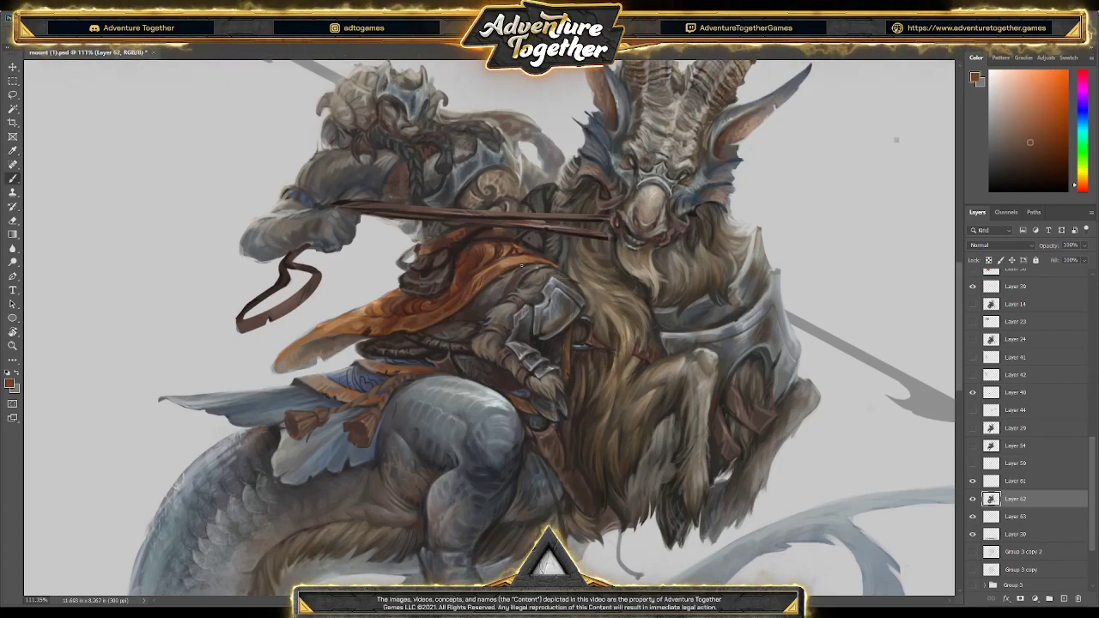
left_click(532, 253, "alt")
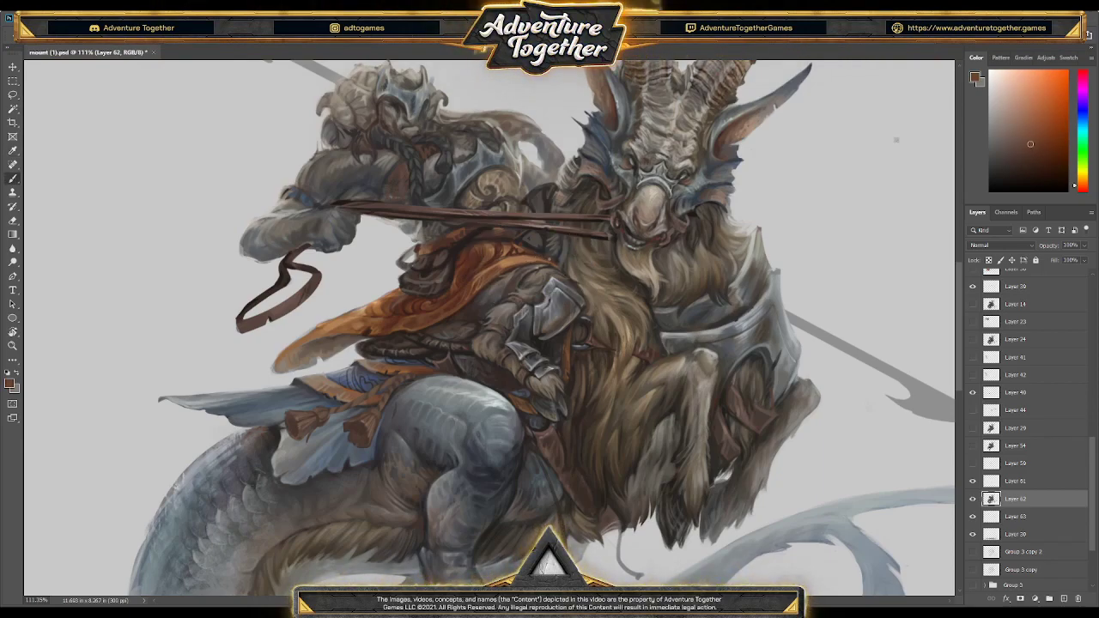
left_click(483, 245, "alt")
left_click(478, 259, "alt")
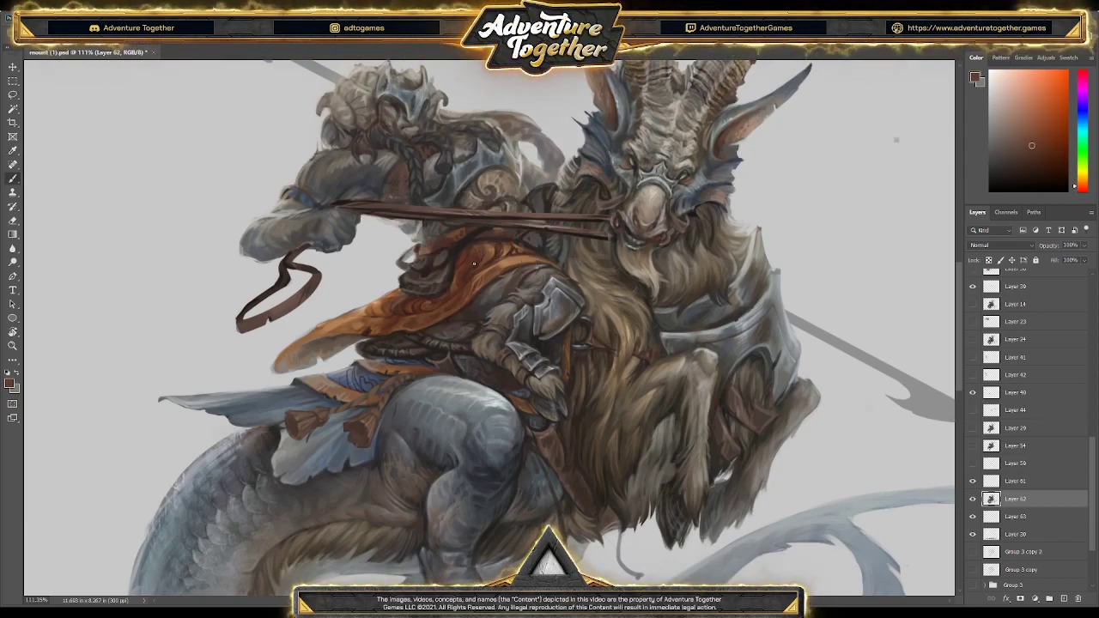
left_click(466, 276, "alt")
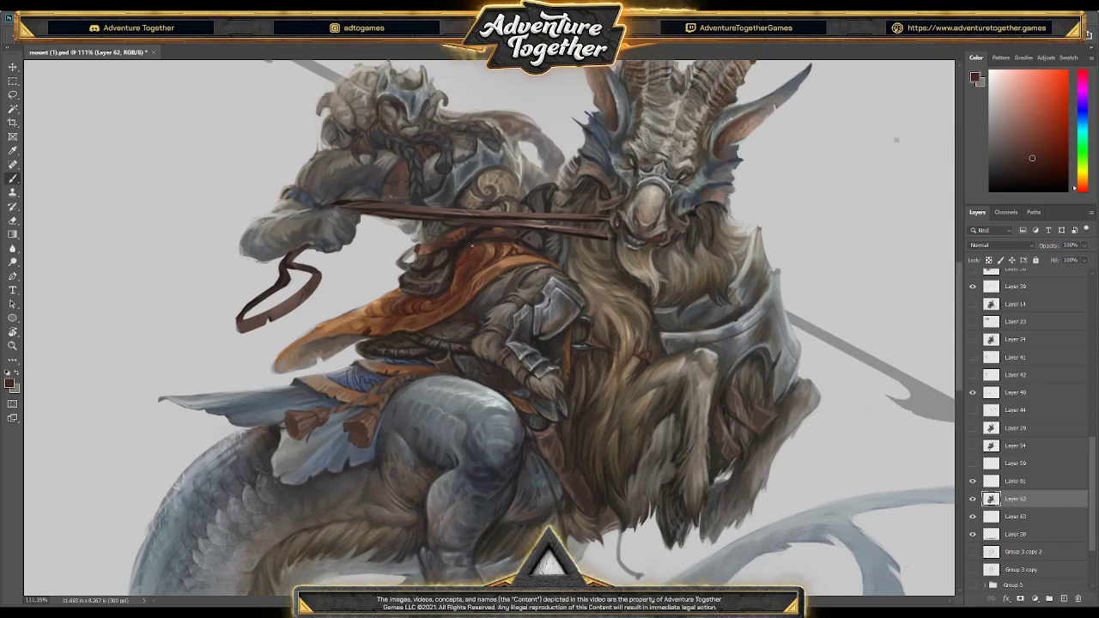
left_click(486, 267, "alt")
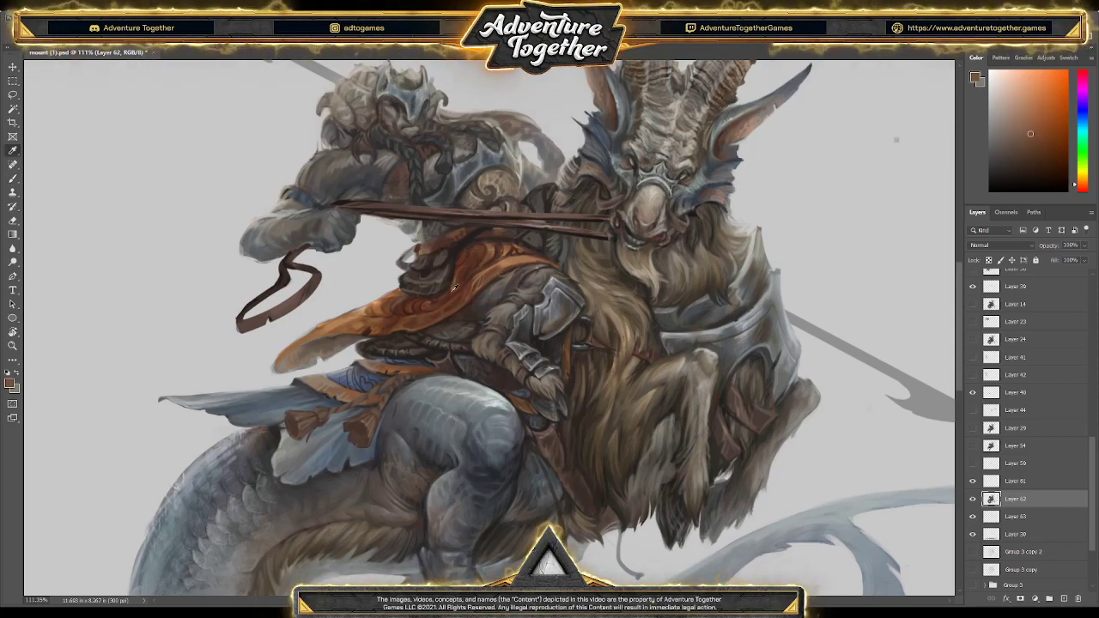
left_click(471, 261, "alt")
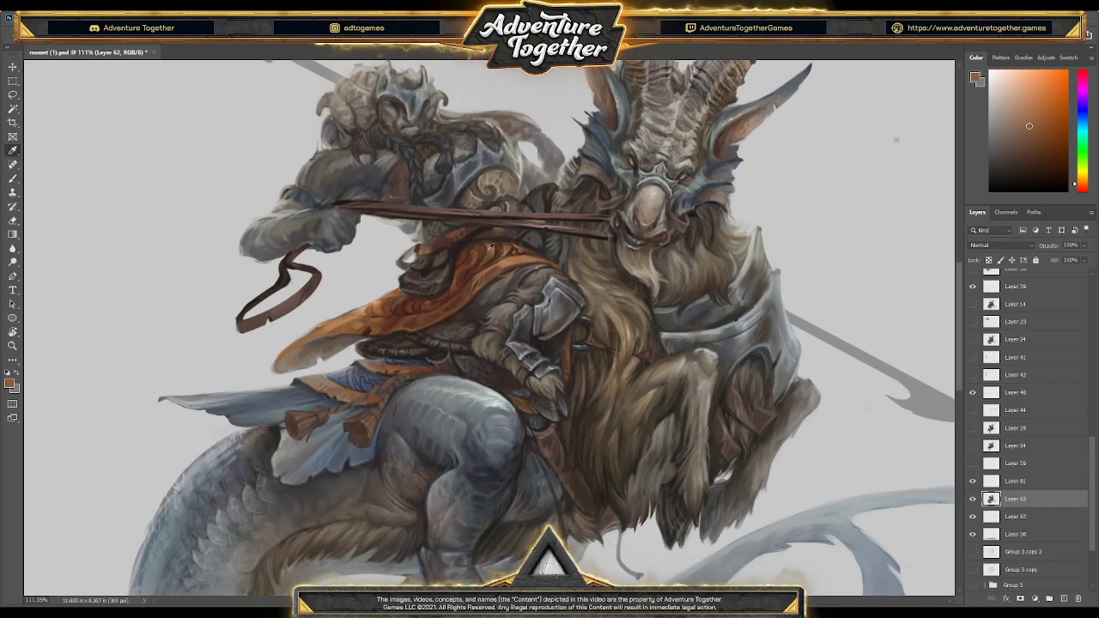
Build up the orange cloak's pattern and lower edge over the shoulder with alternating sampled red-brown, orange-brown and light tan tones
left_click(480, 257, "alt")
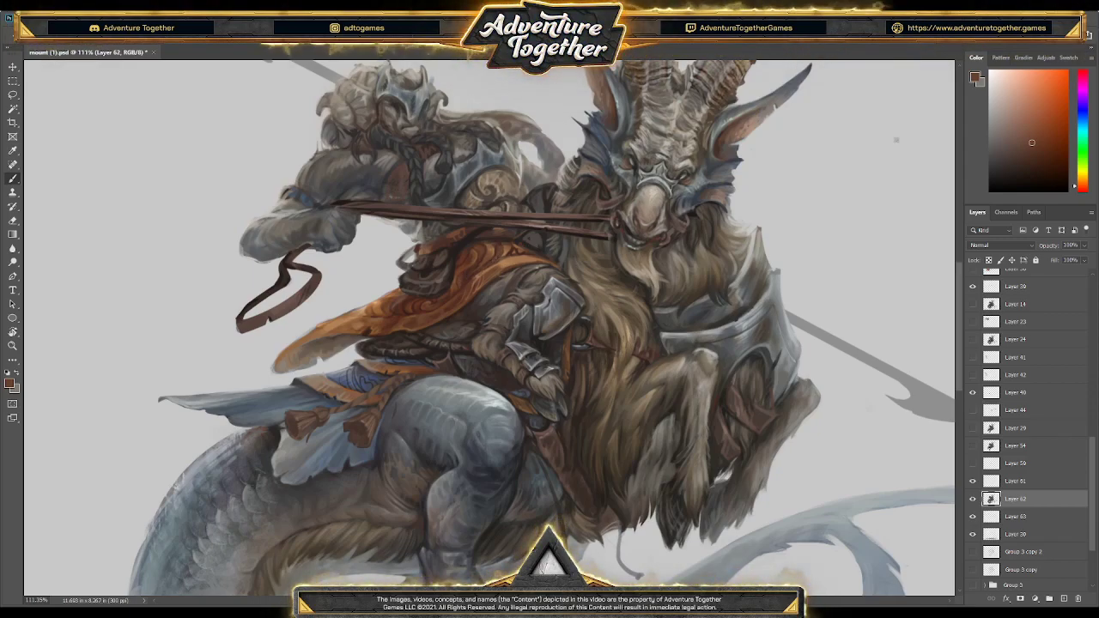
left_click(476, 279, "alt")
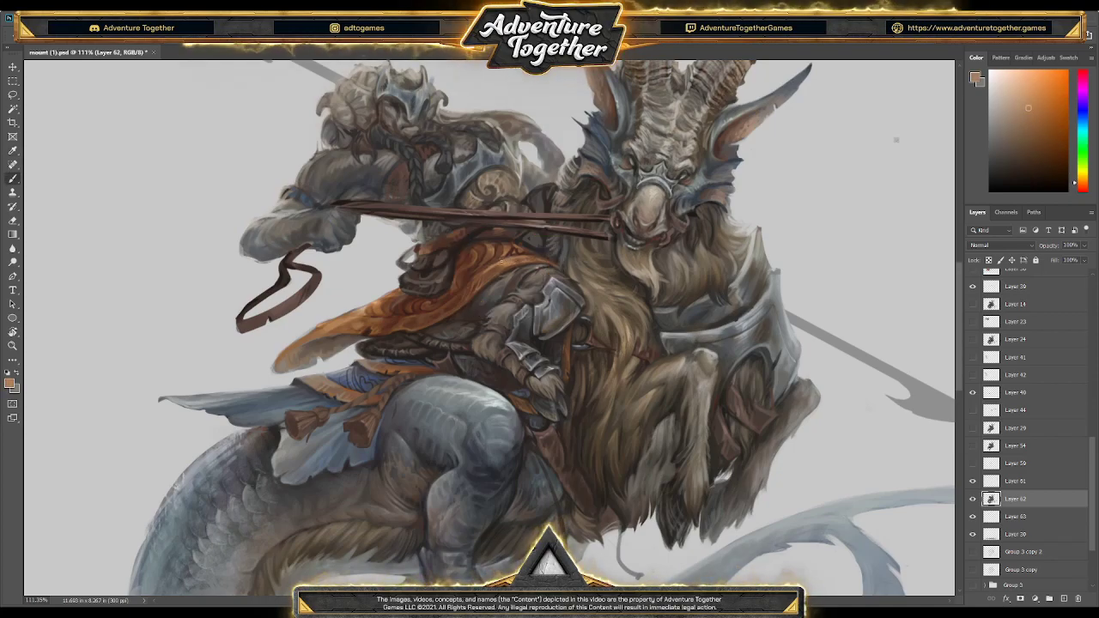
left_click(486, 271, "alt")
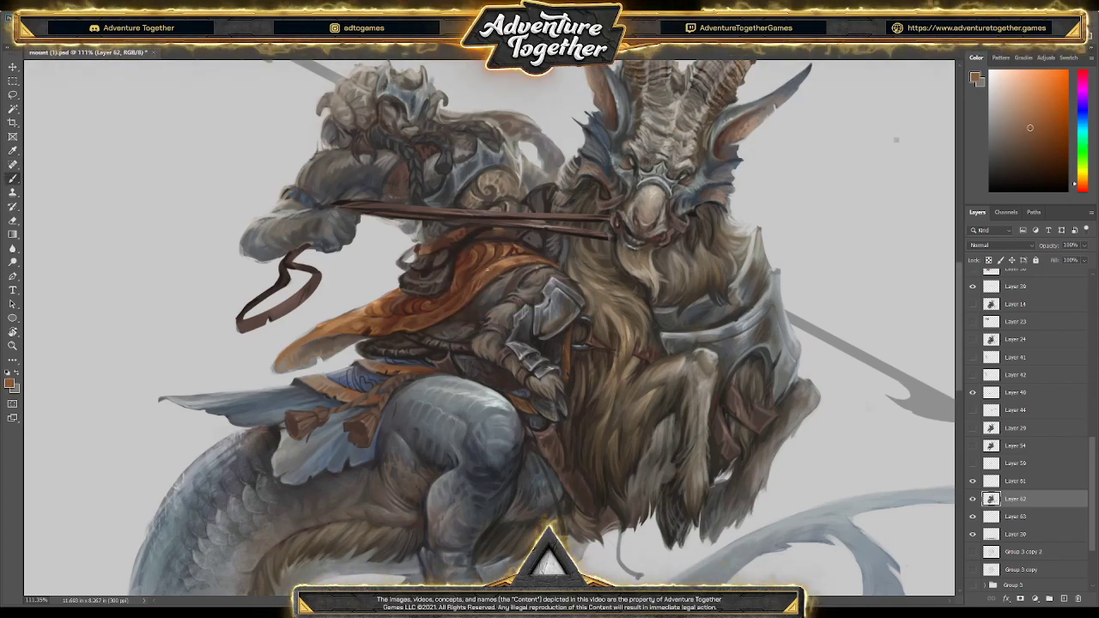
left_click(493, 270, "alt")
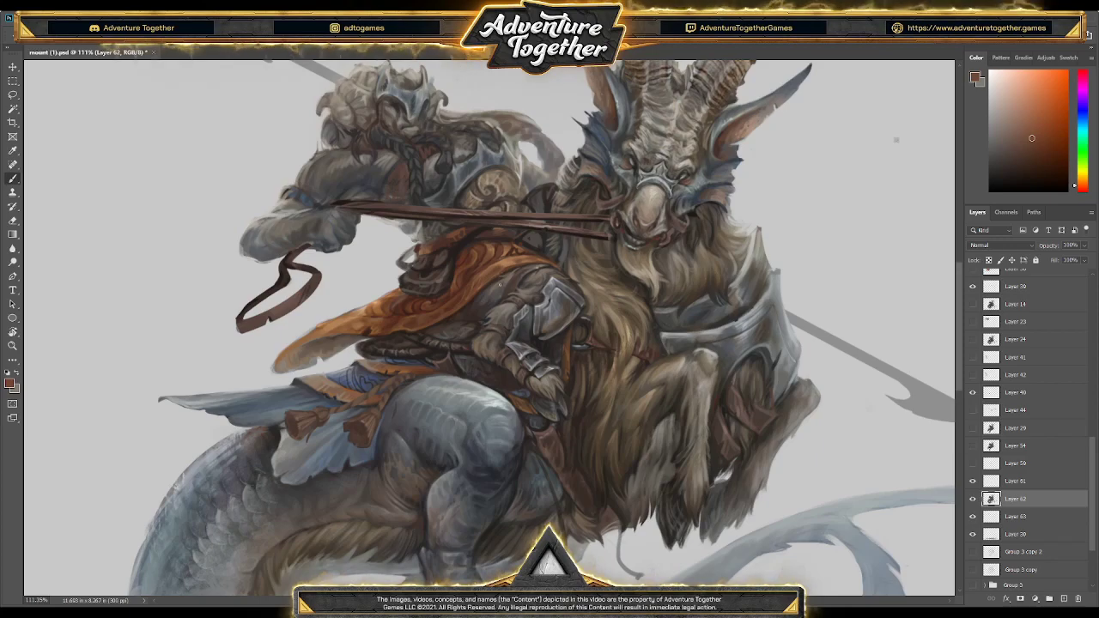
left_click(398, 334, "alt")
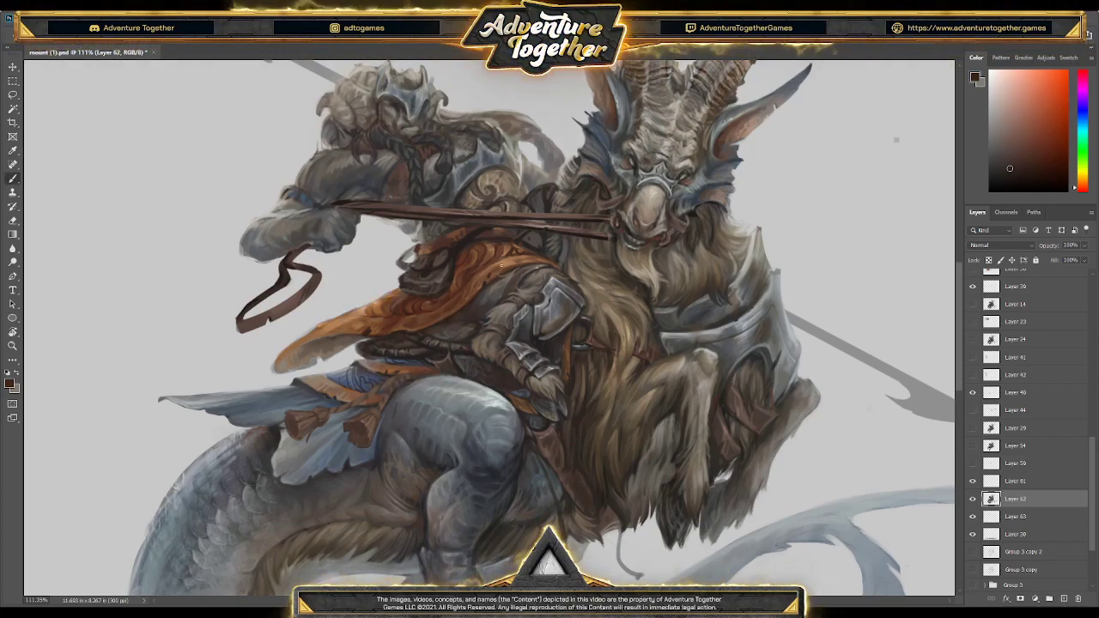
left_click(488, 276, "alt")
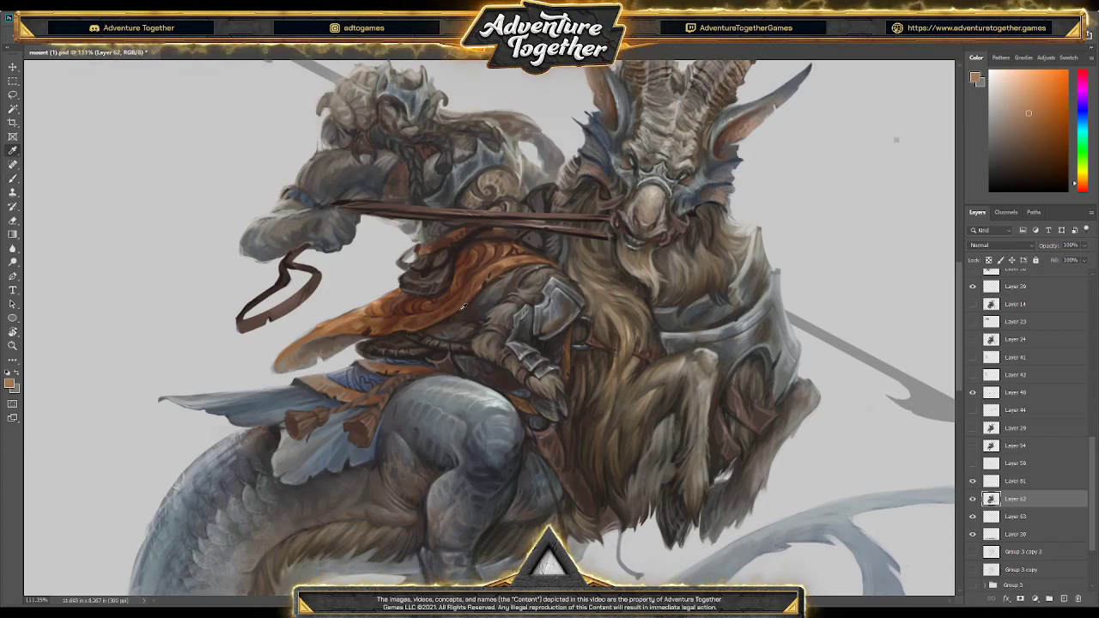
left_click(495, 270, "alt")
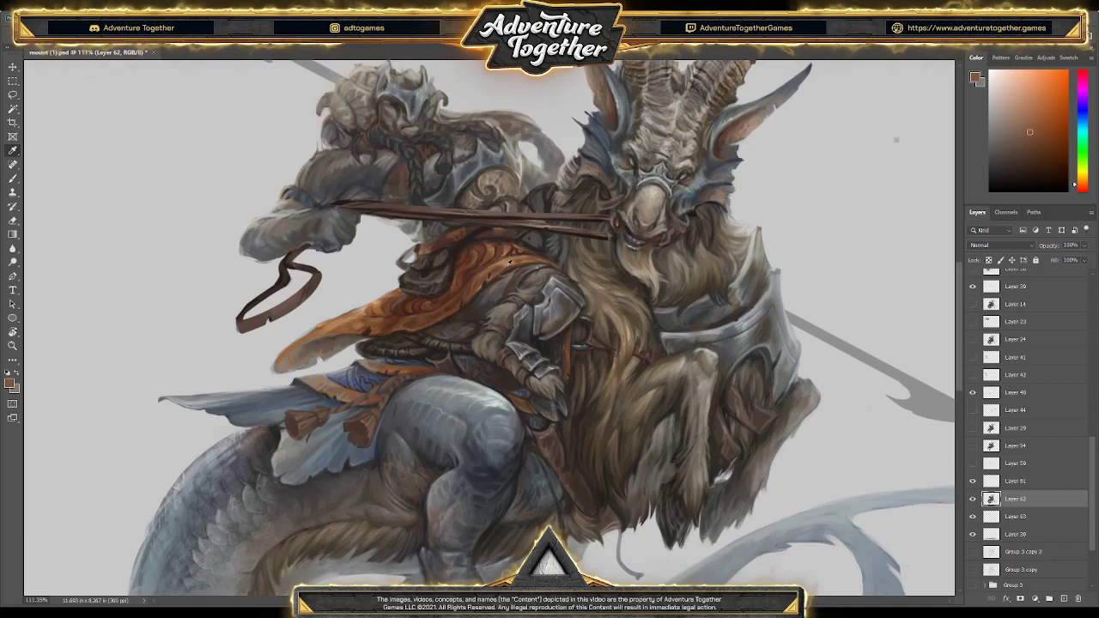
left_click(457, 307, "alt")
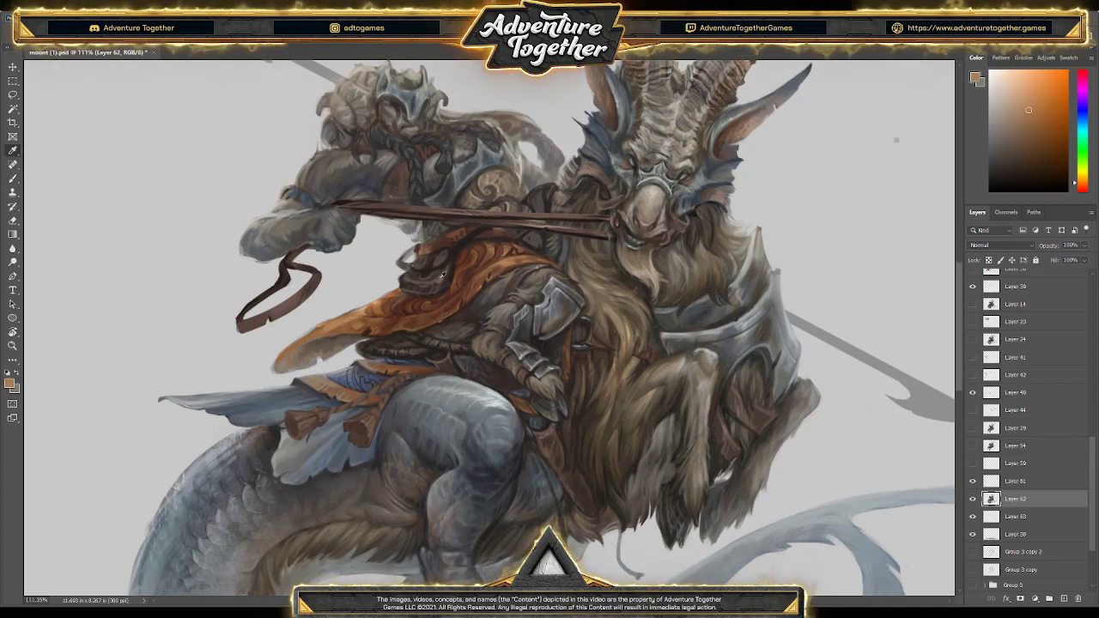
Paint the shadows and edges of the pouch at the rider's waist with sampled dark brown and dark grey-brown tones
left_click(483, 217, "alt")
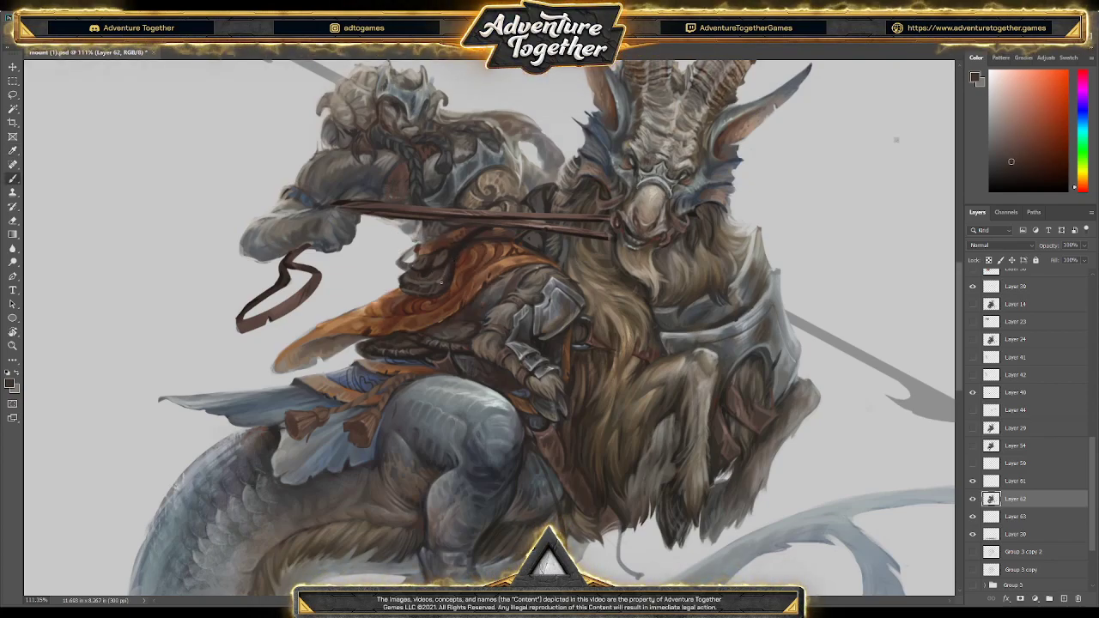
left_click(448, 265, "alt")
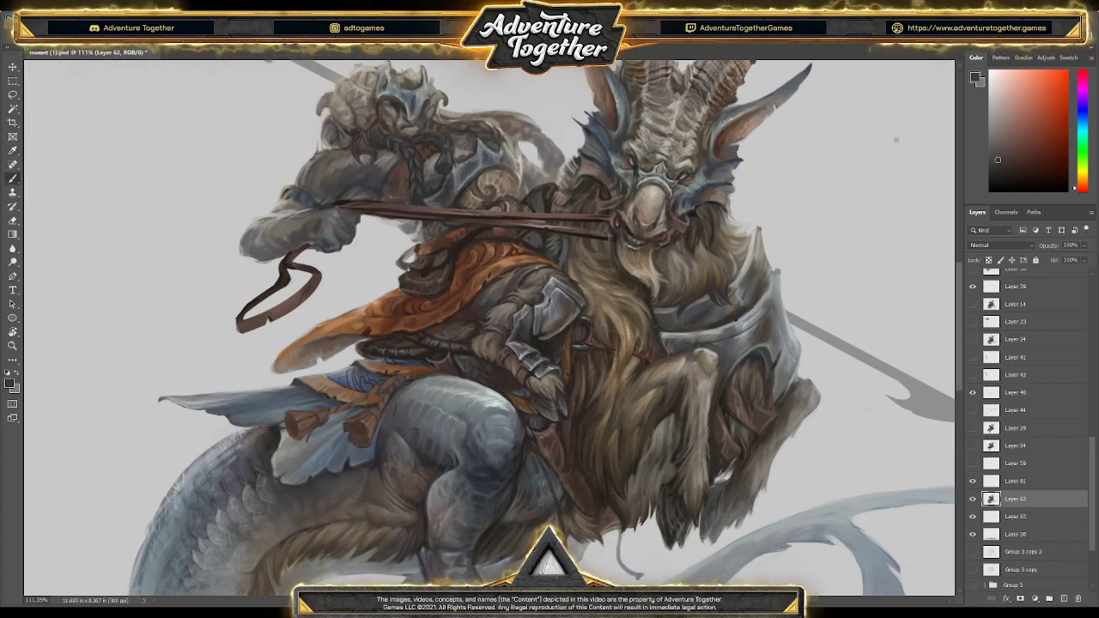
left_click(409, 267, "alt")
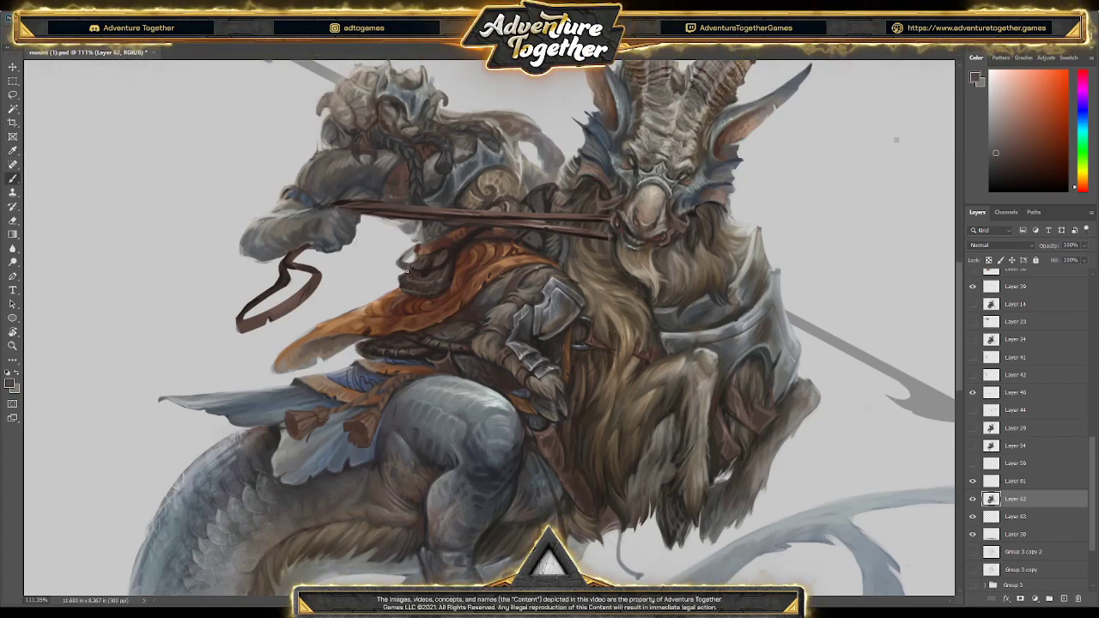
left_click(398, 277, "alt")
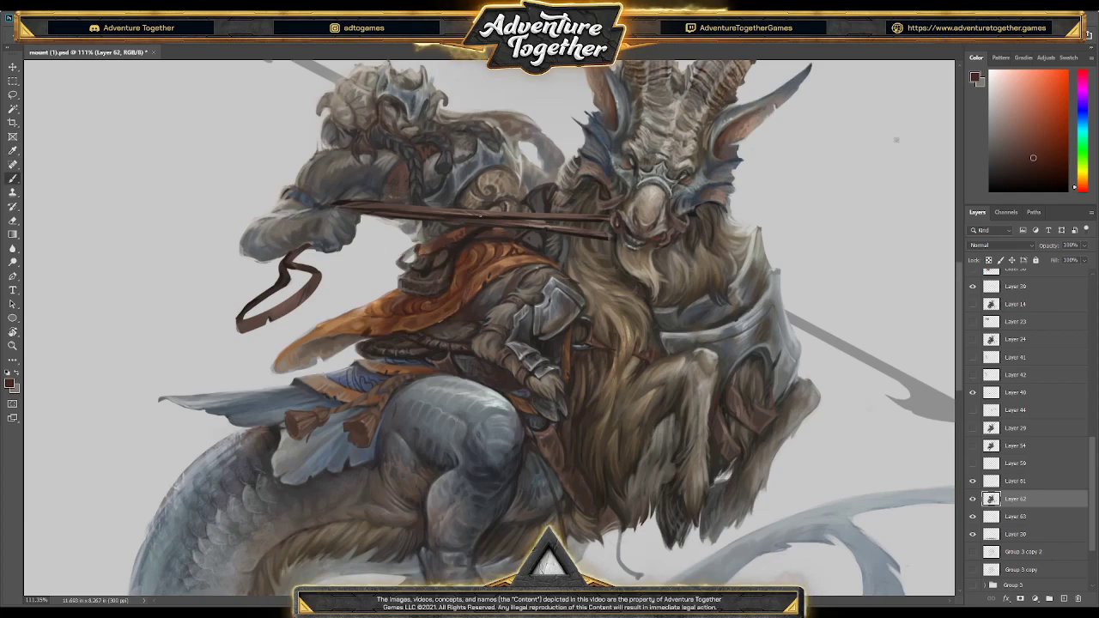
Refine the orange cloak where it meets the pouch with sampled dark red, rust and orange-brown tones
left_click(458, 254, "alt")
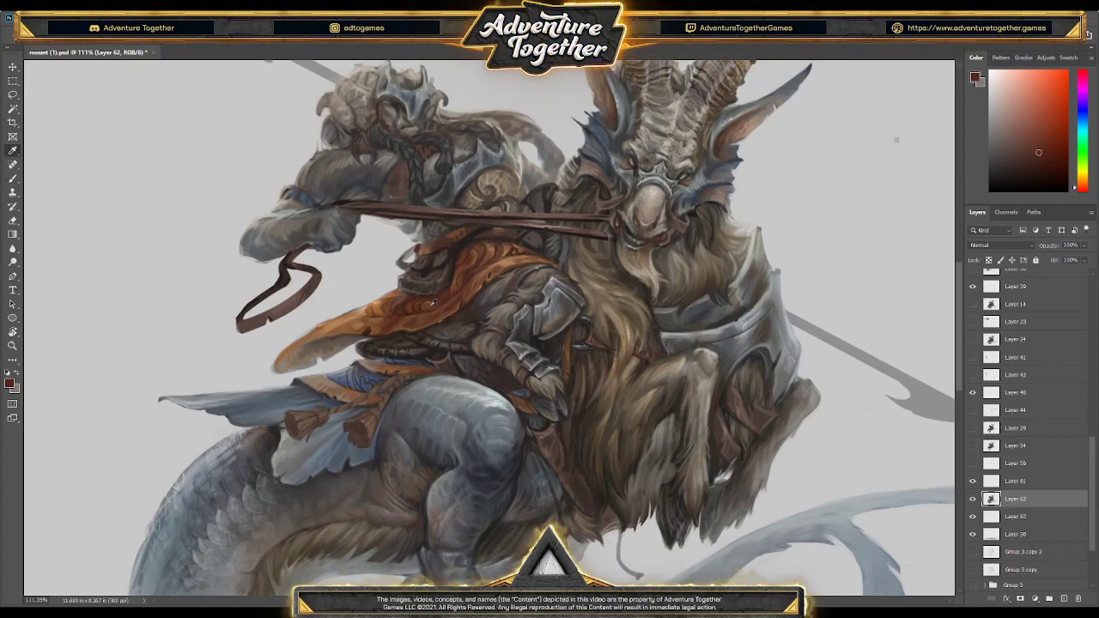
left_click(434, 302, "alt")
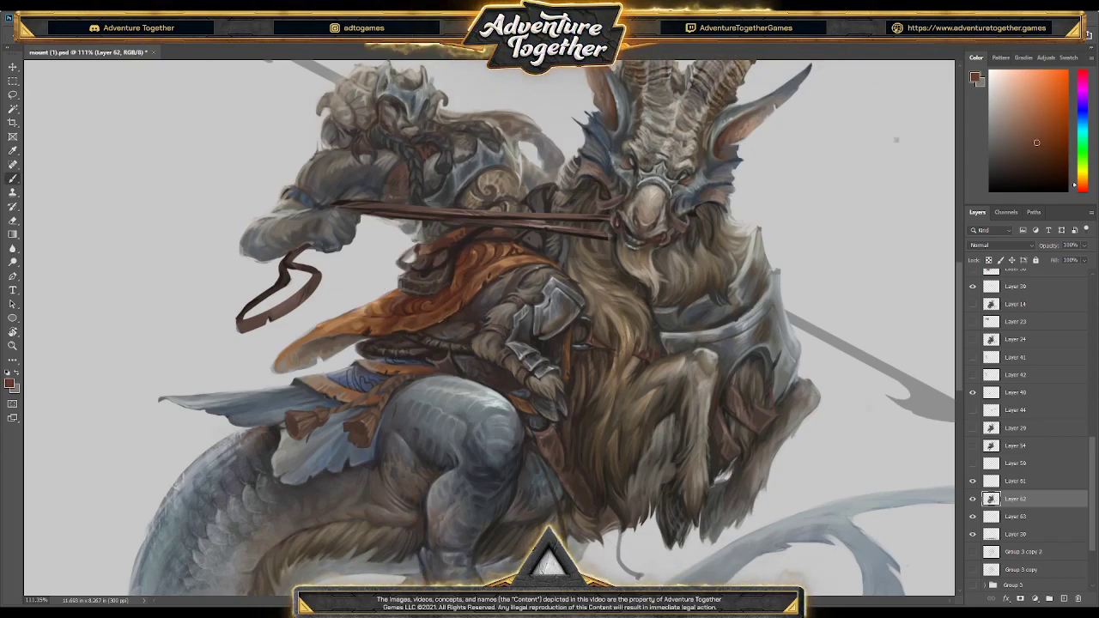
left_click(477, 251, "alt")
left_click(439, 297, "alt")
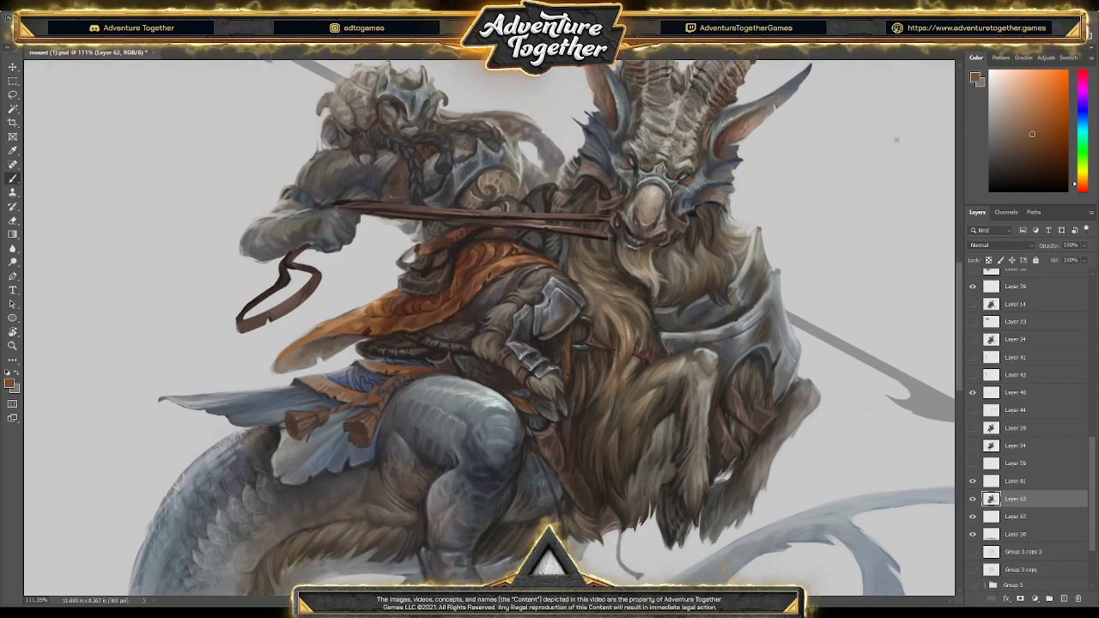
left_click(488, 248, "alt")
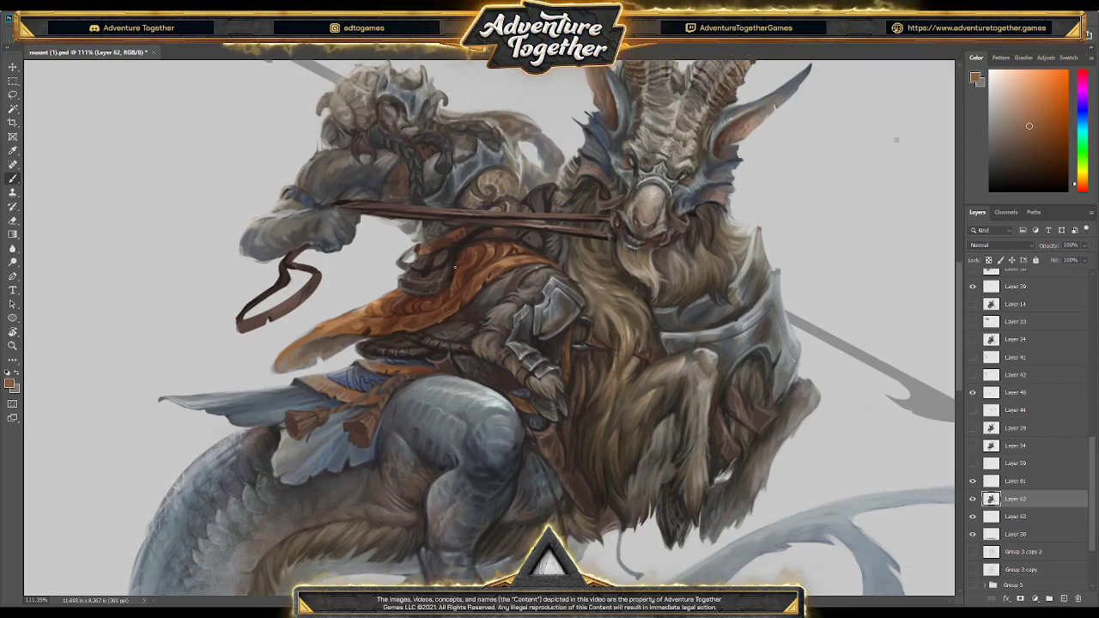
Detail the pouch's flap and front with muted brown, olive-grey and near-black tones, and save the painting
left_click(1003, 150)
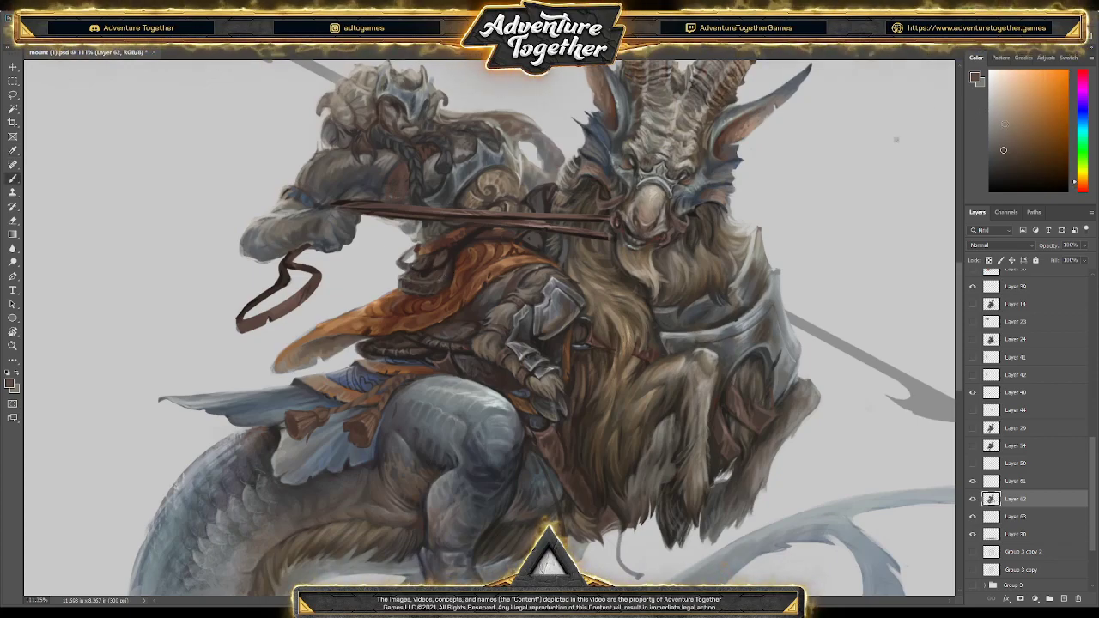
left_click(441, 279, "alt")
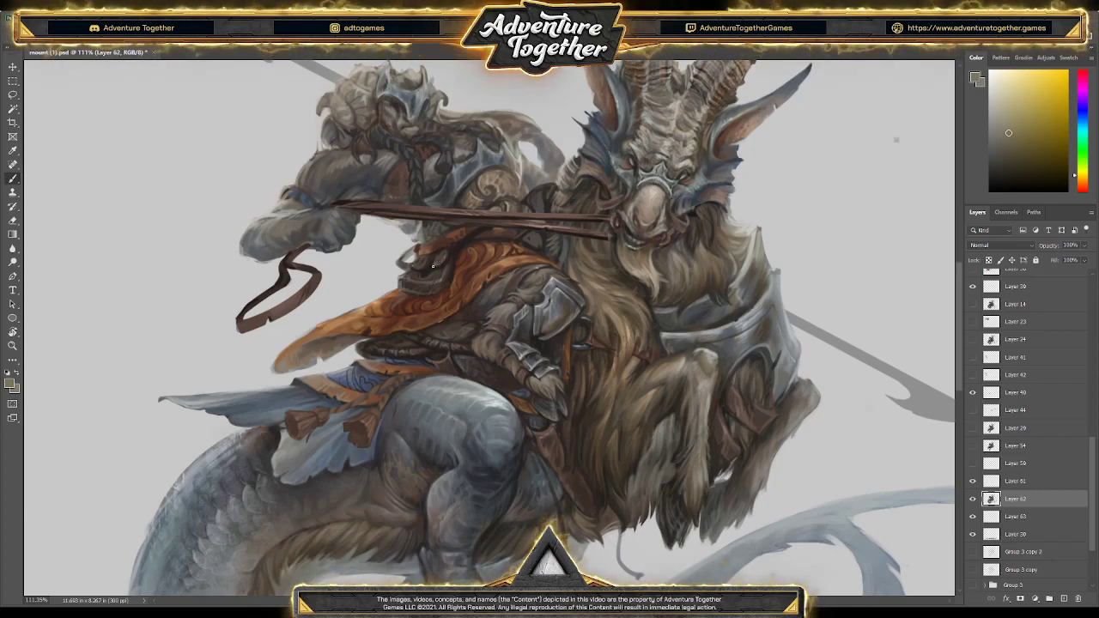
left_click(438, 262, "alt")
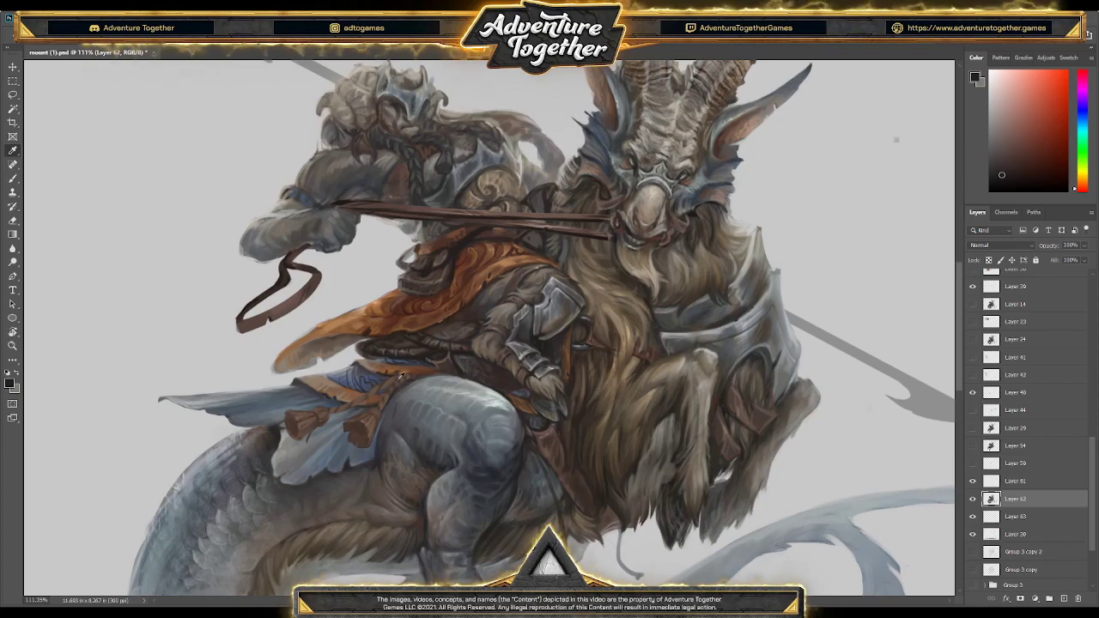
left_click(425, 266, "alt")
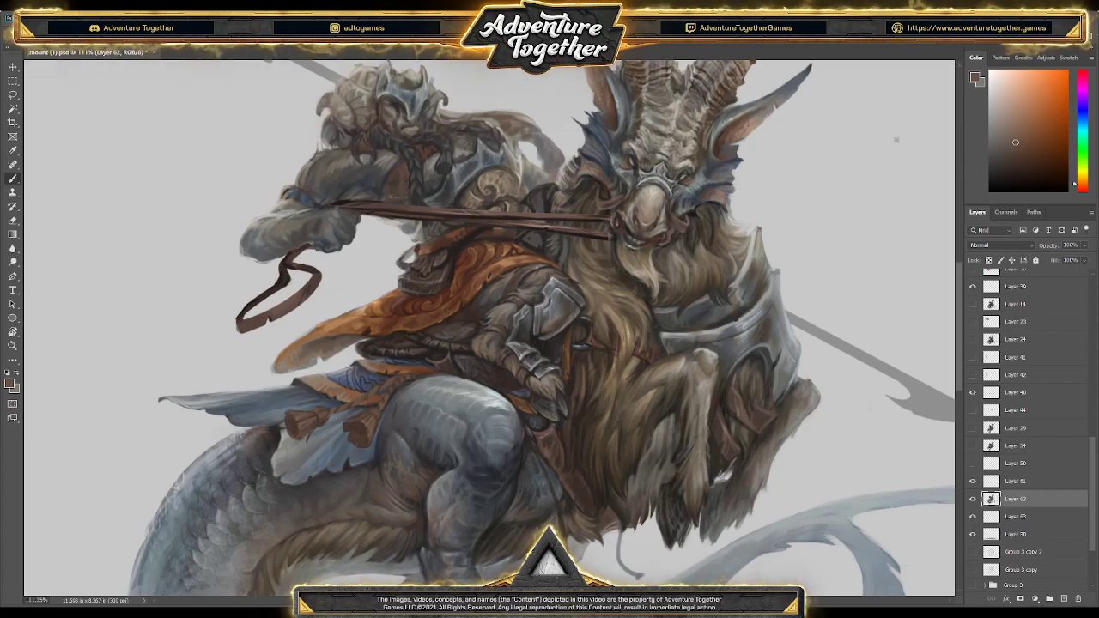
left_click(436, 289, "alt")
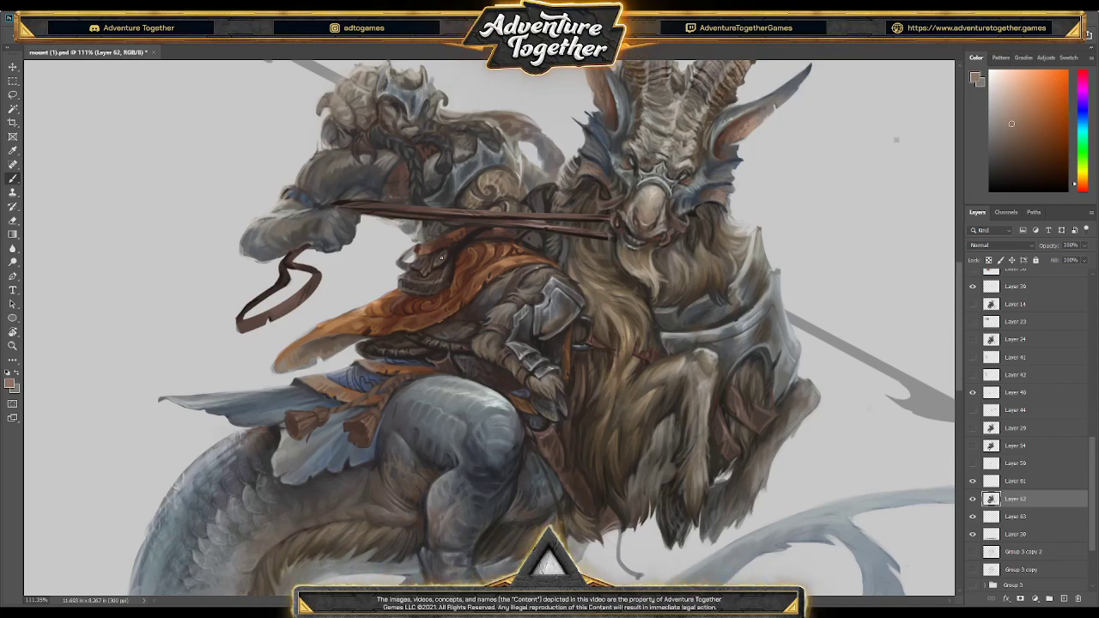
key("ctrl+s")
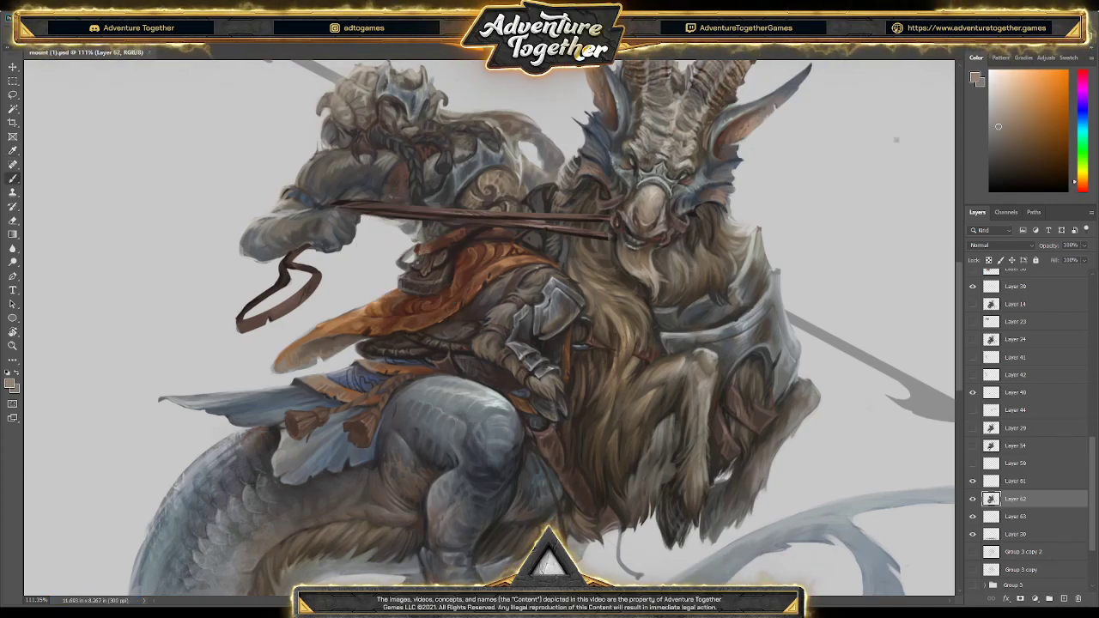
Define the pouch's outer rim on the side away from the cloak with sampled dark brown and mid-grey tones
left_click(418, 261, "alt")
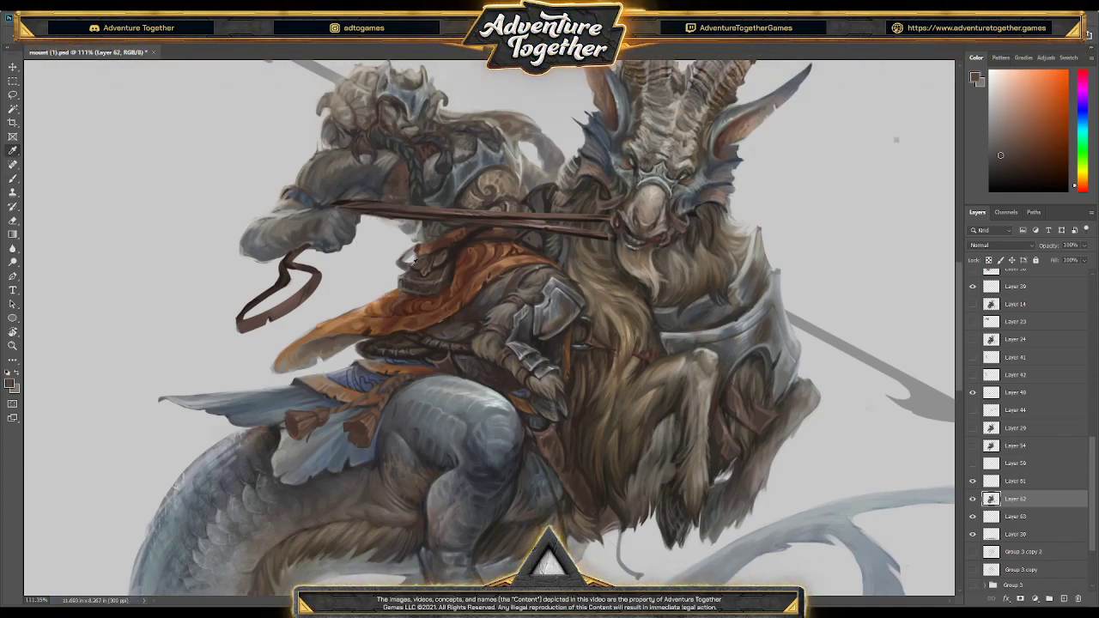
left_click(414, 261, "alt")
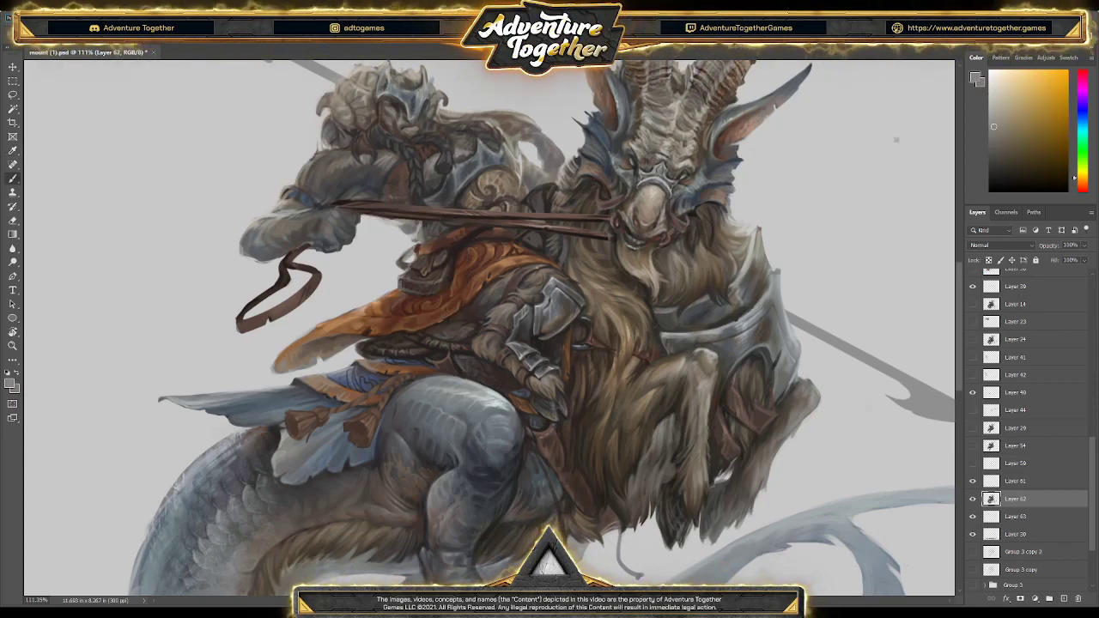
left_click(400, 262, "alt")
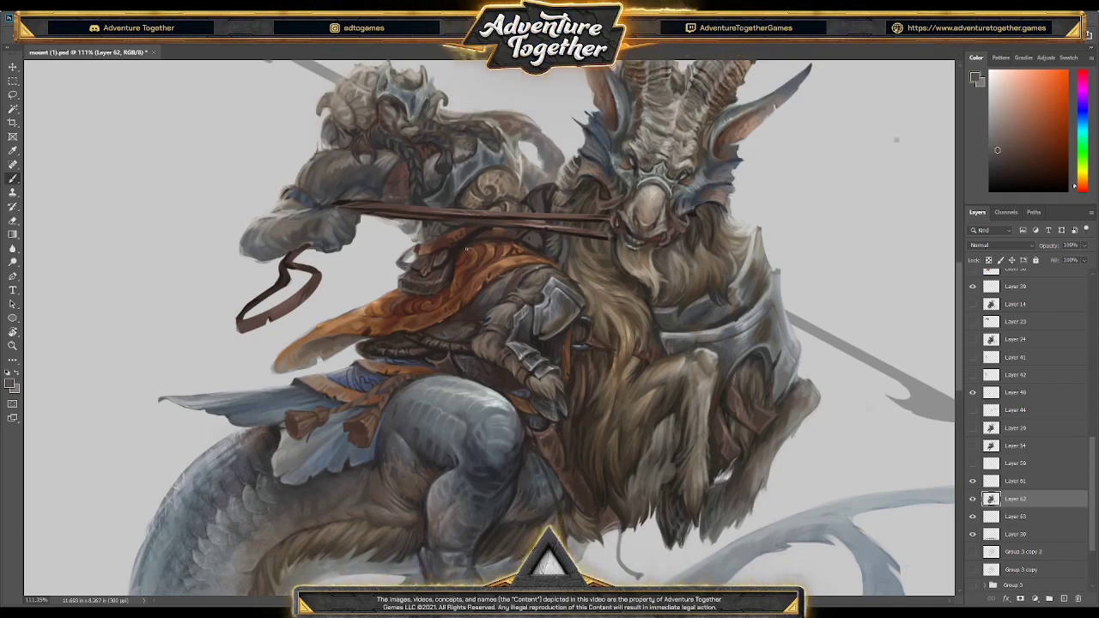
left_click(392, 265, "alt")
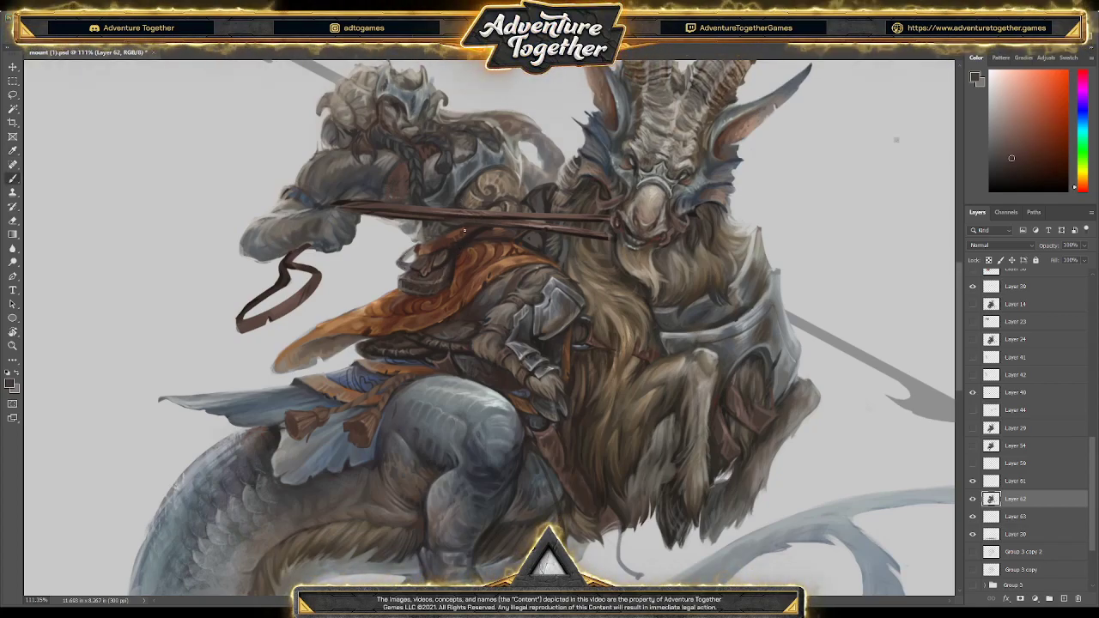
Paint the reddish-brown cloth fold above the pouch with sampled dark red-brown, warm brown and grey-brown tones
left_click(455, 250, "alt")
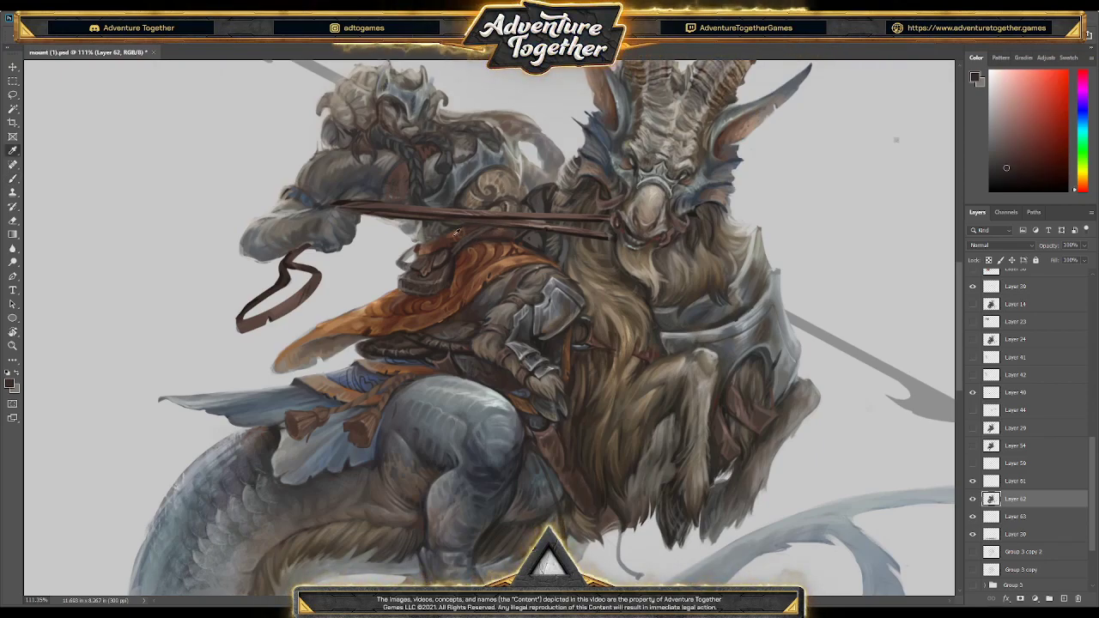
left_click(457, 232, "alt")
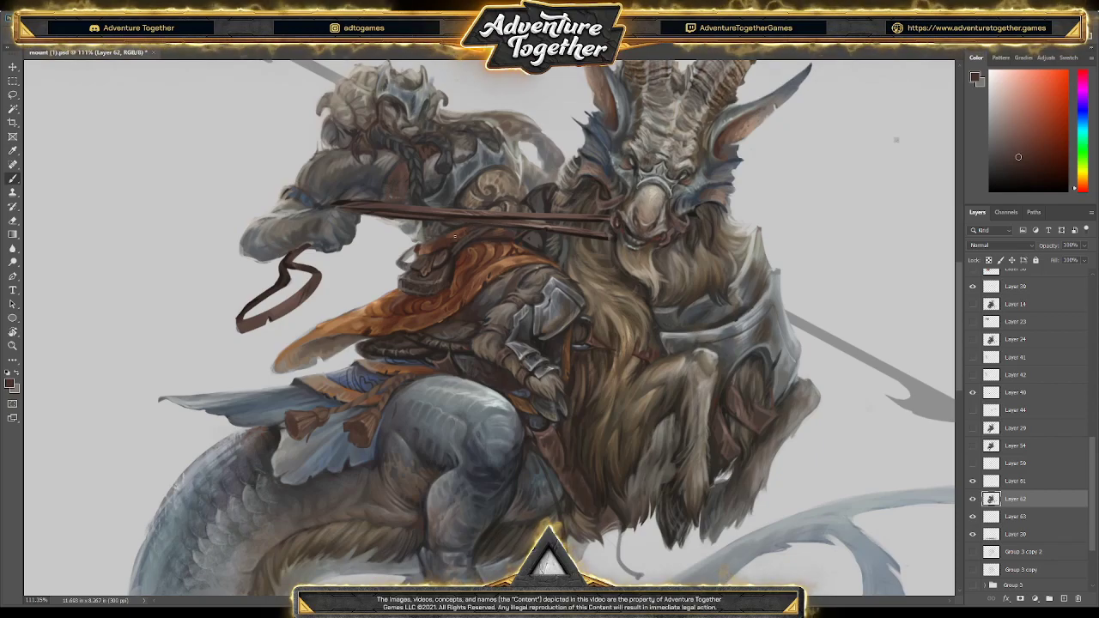
key("alt")
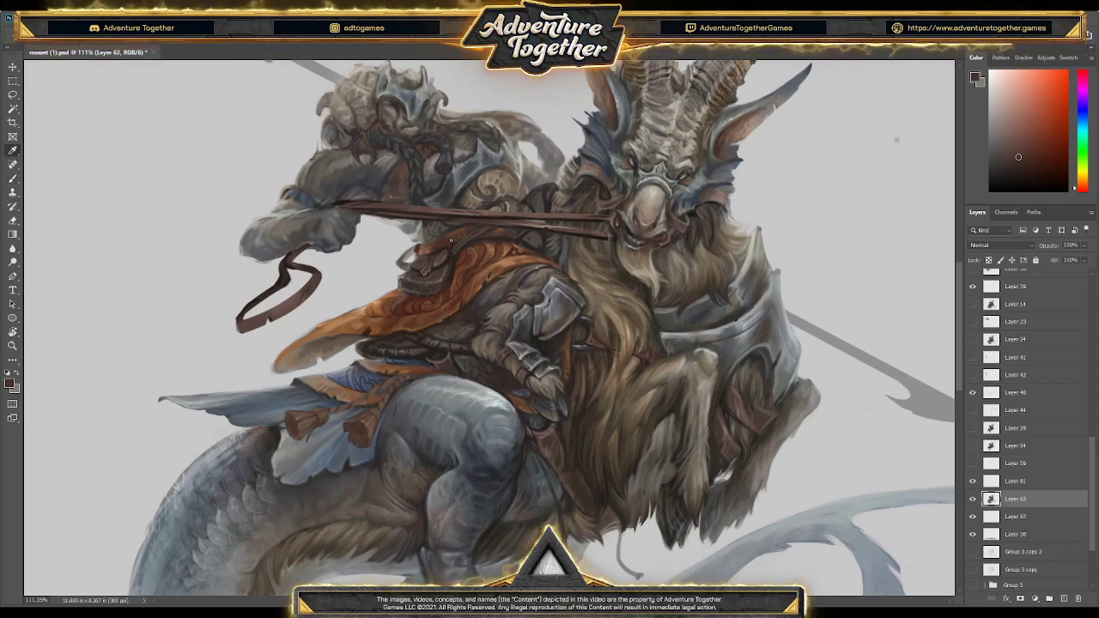
left_click(424, 250, "alt")
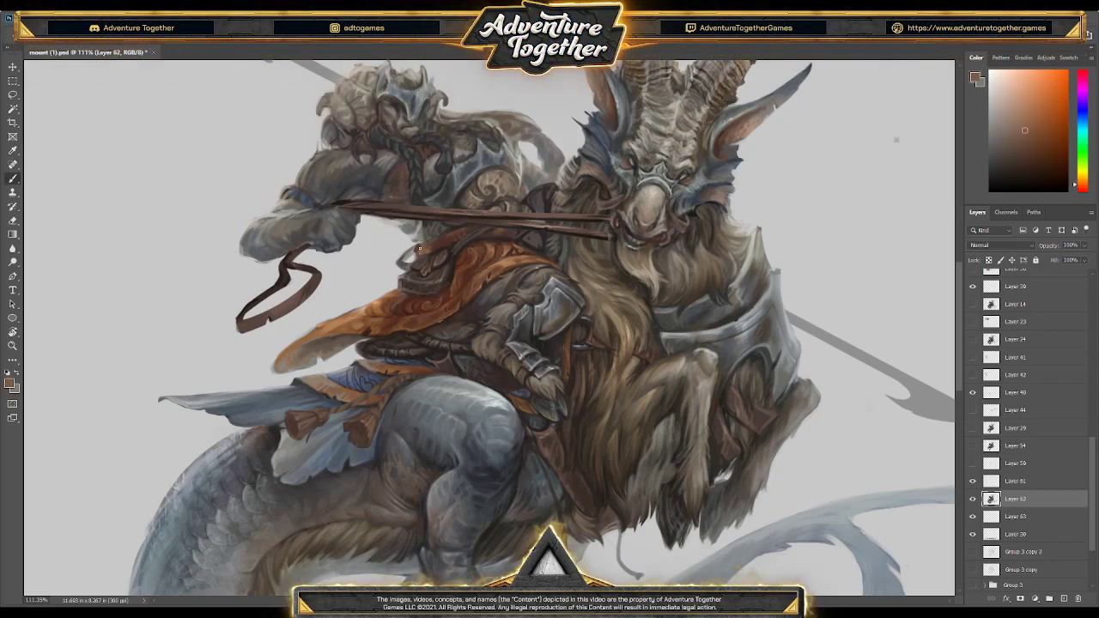
left_click(422, 249, "alt")
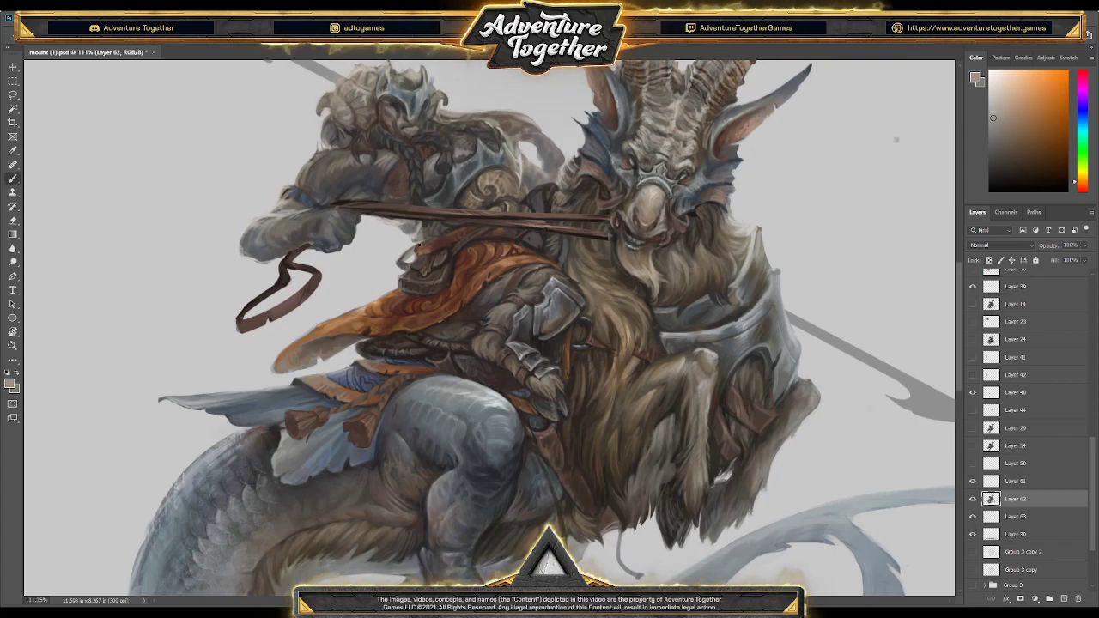
left_click(422, 244, "alt")
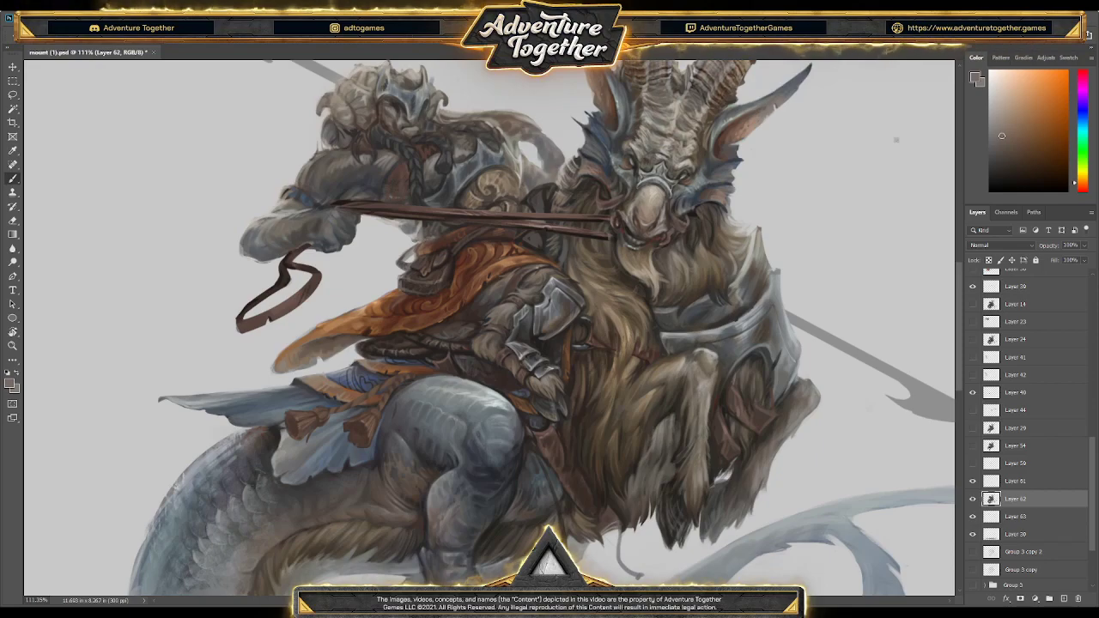
left_click(445, 232, "alt")
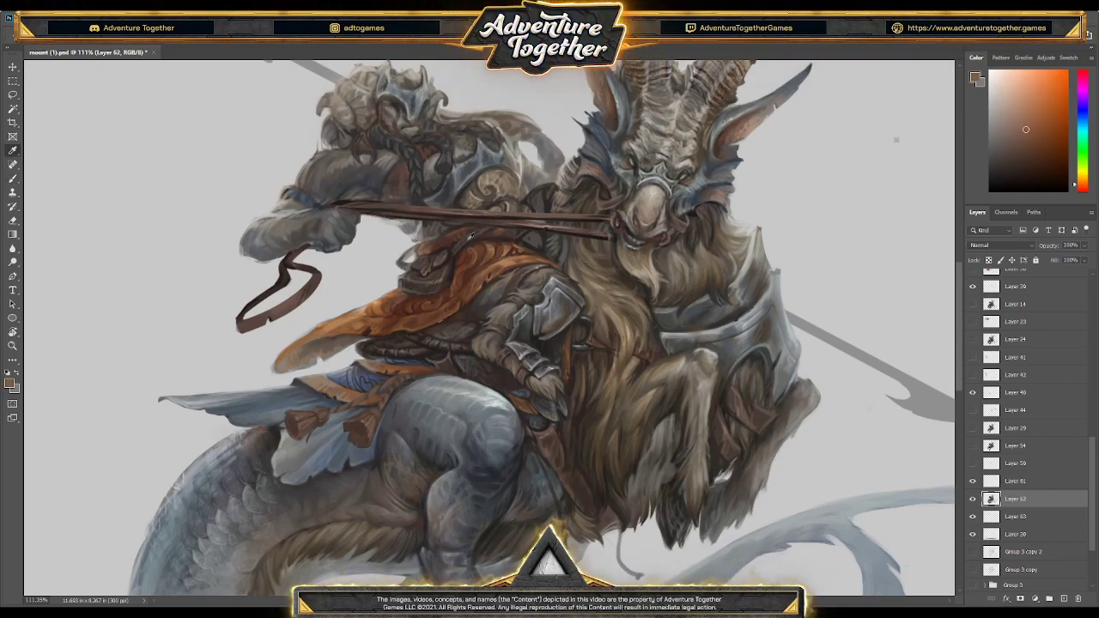
Brush lighter detail into the cloak's upper folds below the reins with sampled orange-brown tones
left_click(501, 251, "alt")
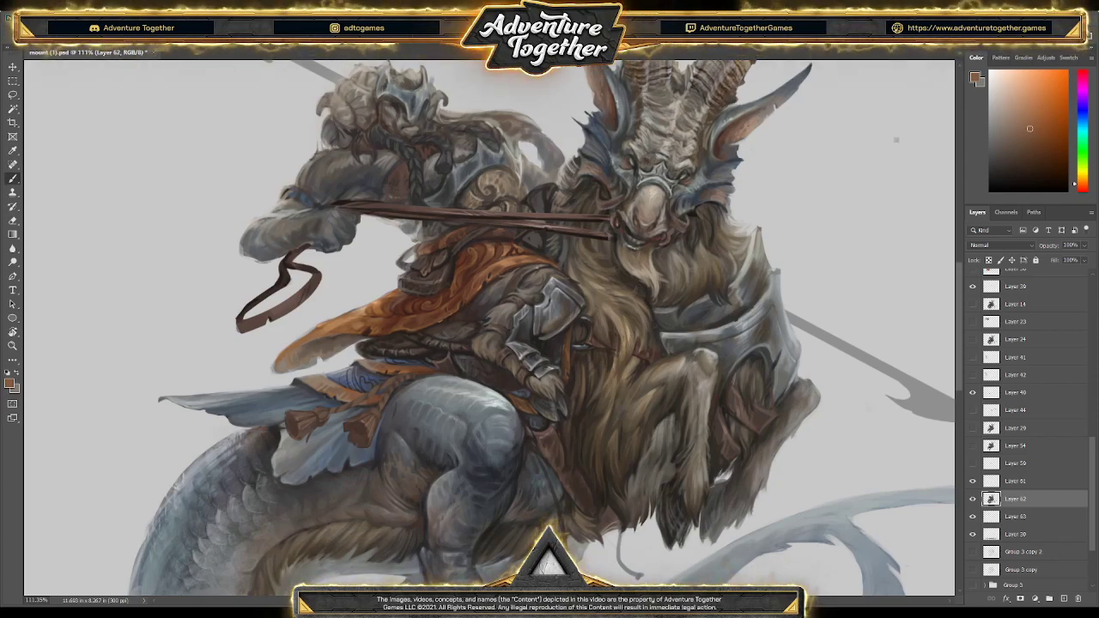
left_click(487, 247, "alt")
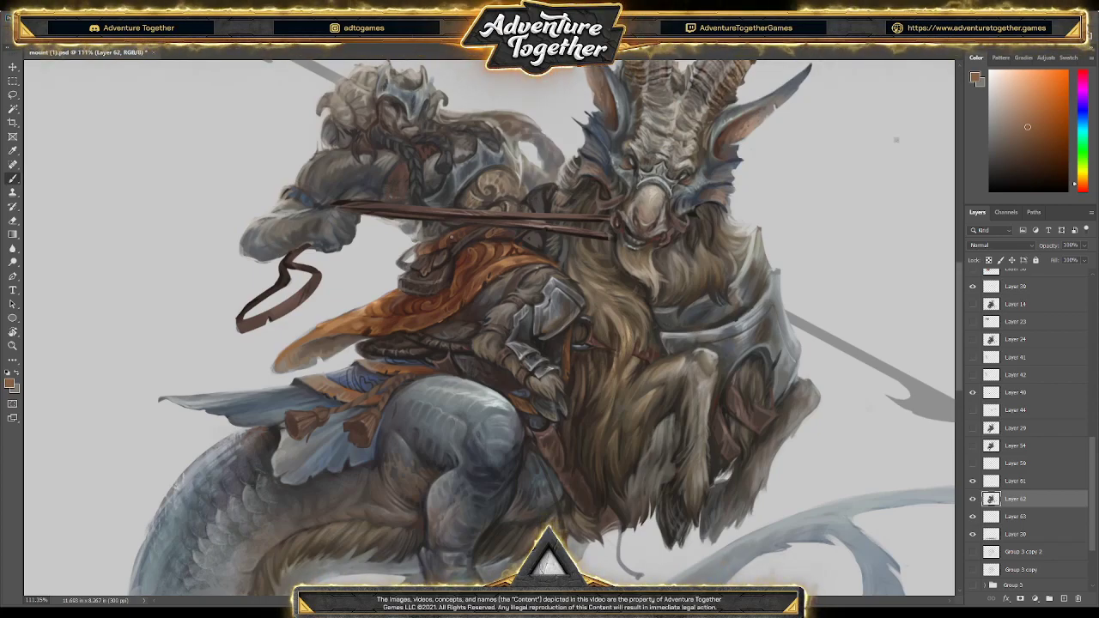
left_click(486, 246, "alt")
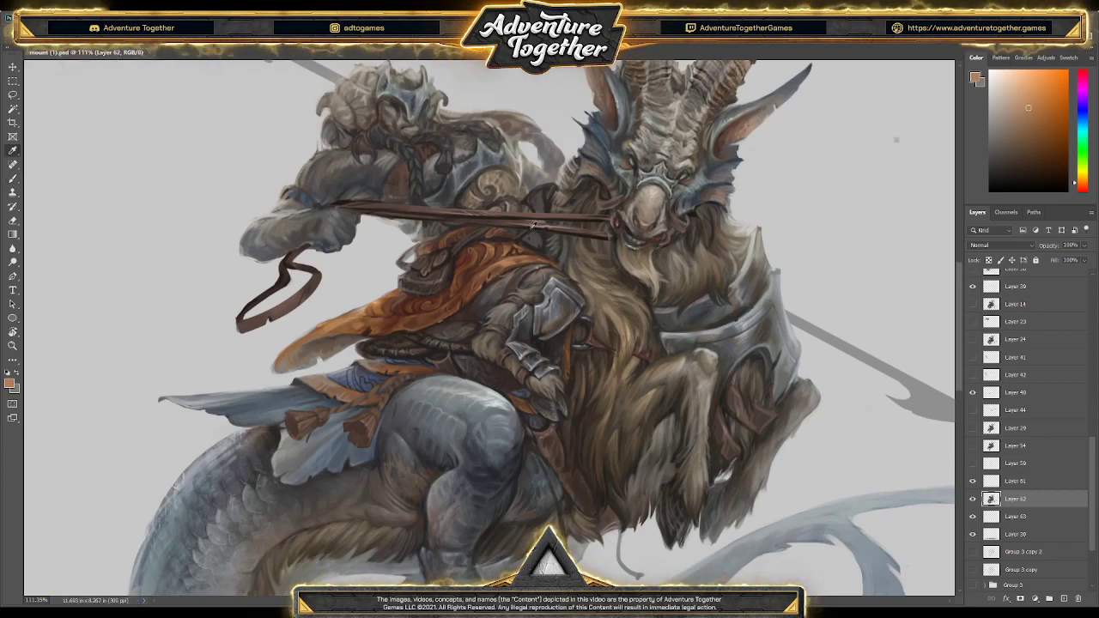
Paint the swirl pattern and shading on the orange cloak's upper folds below the reins with sampled orange-brown and dark red-brown tones
left_click(513, 247, "alt")
left_click(498, 243)
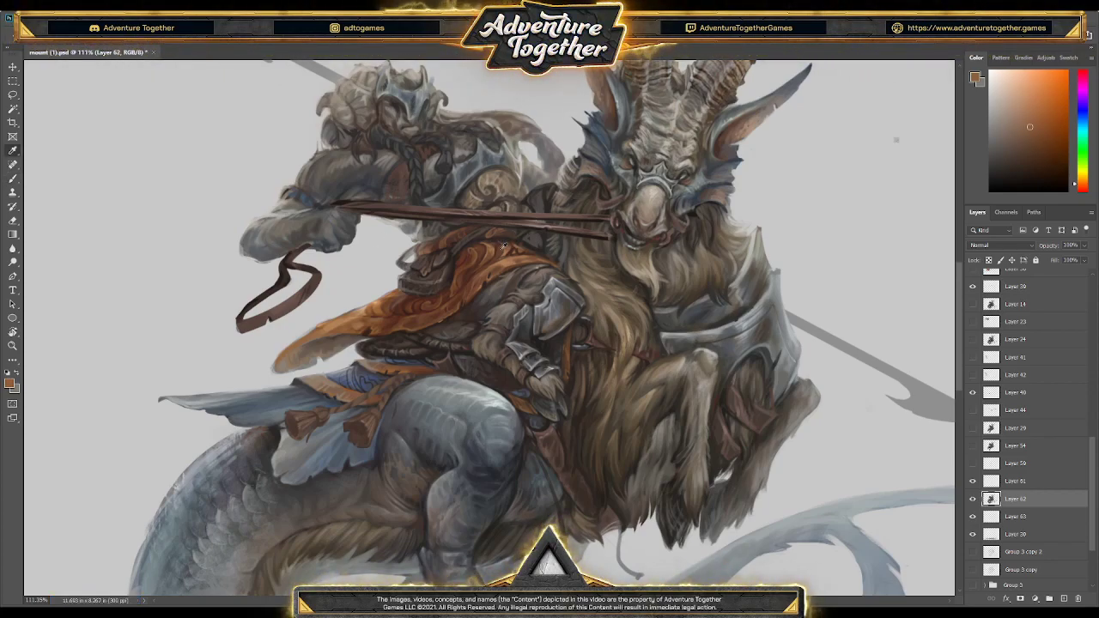
left_click(498, 249, "alt")
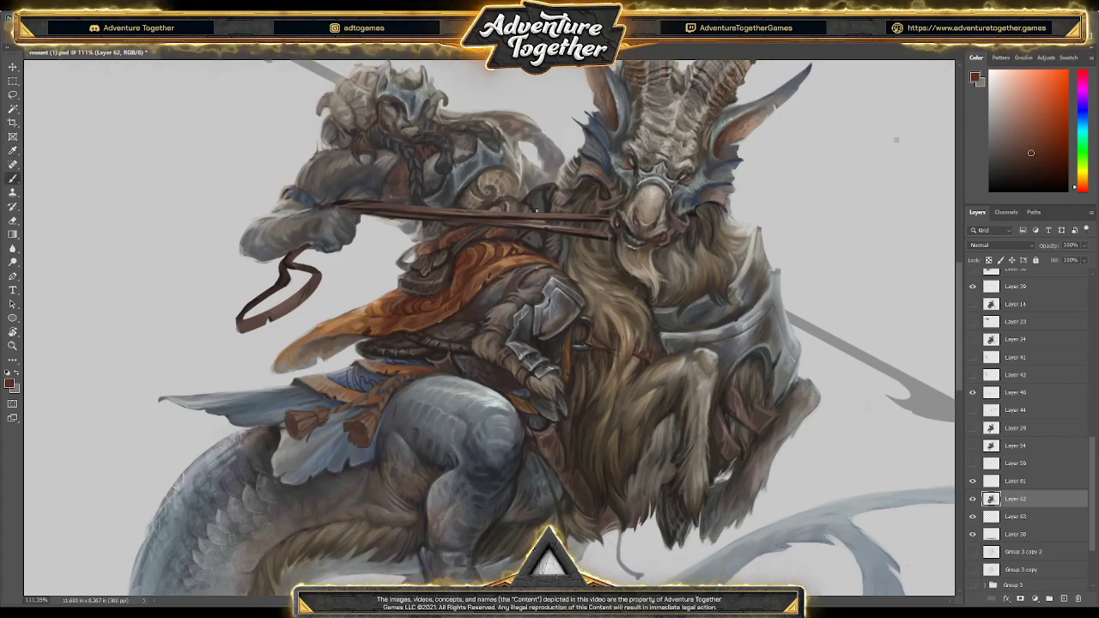
left_click(511, 249, "alt")
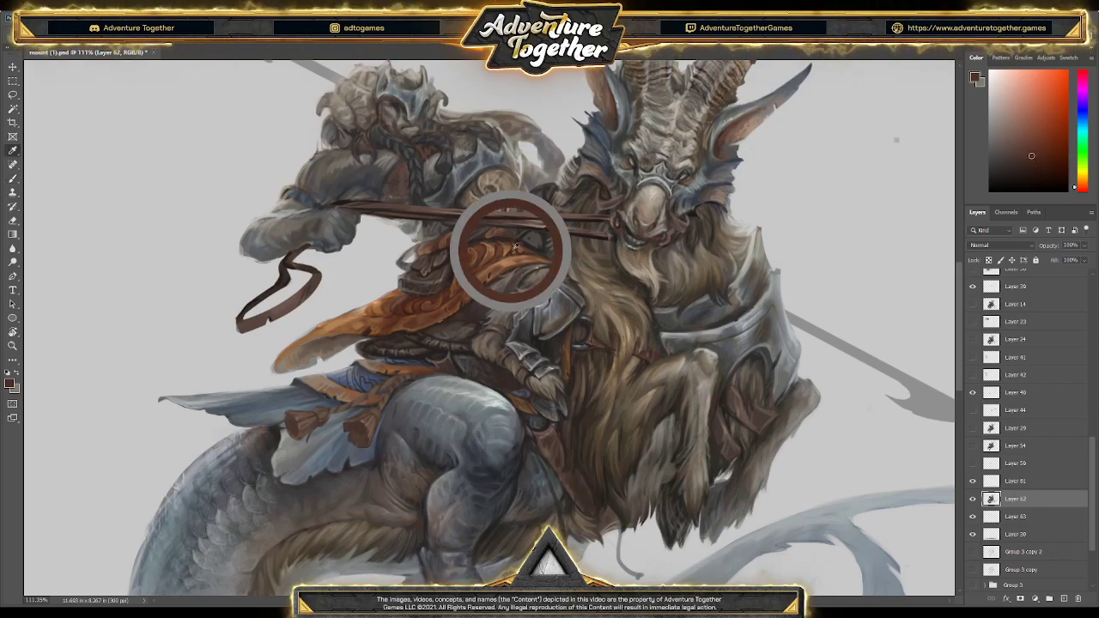
left_click(506, 247, "alt")
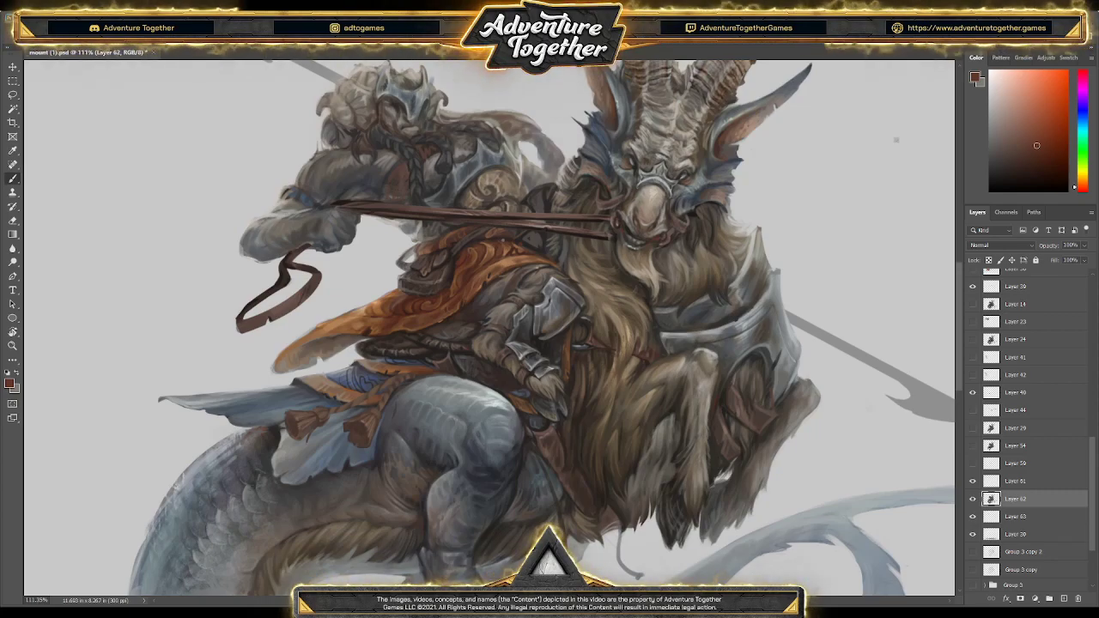
left_click(506, 240, "alt")
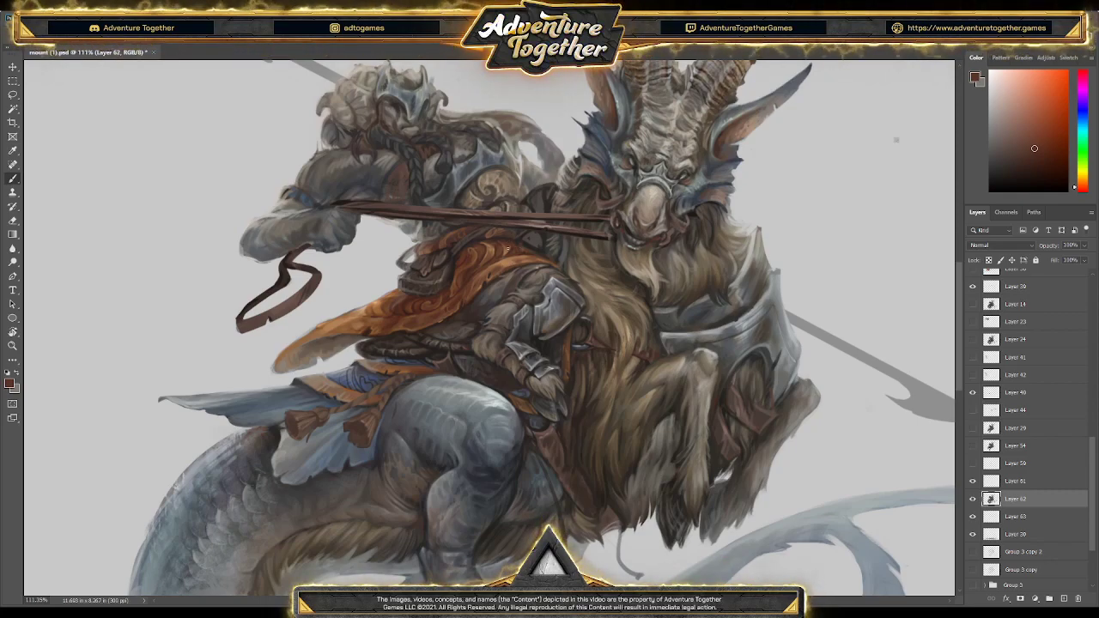
left_click(496, 248)
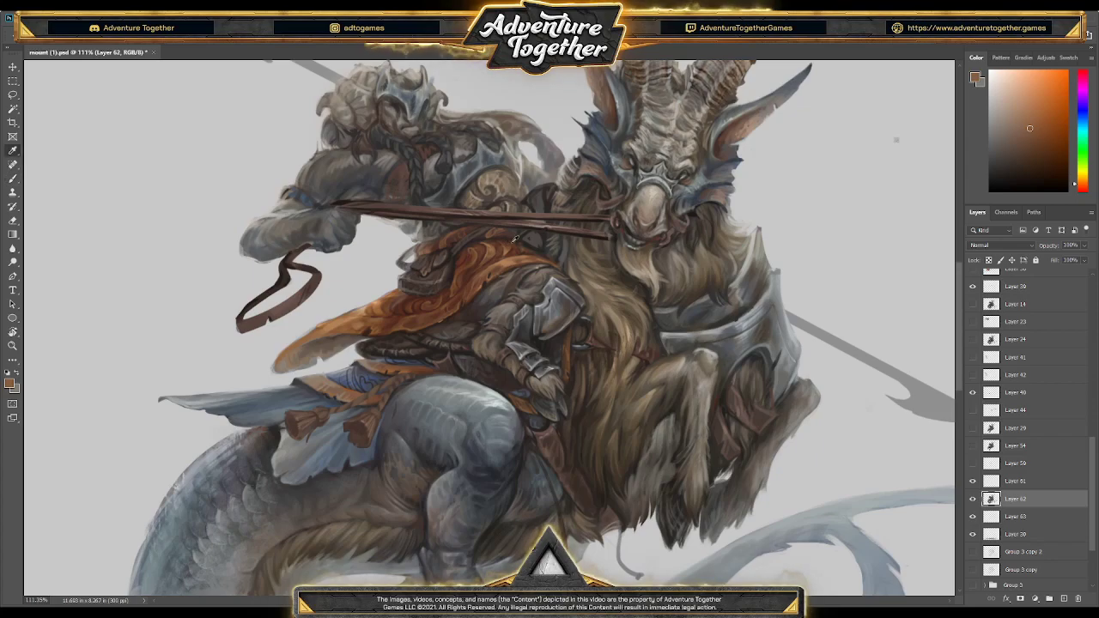
left_click(515, 241)
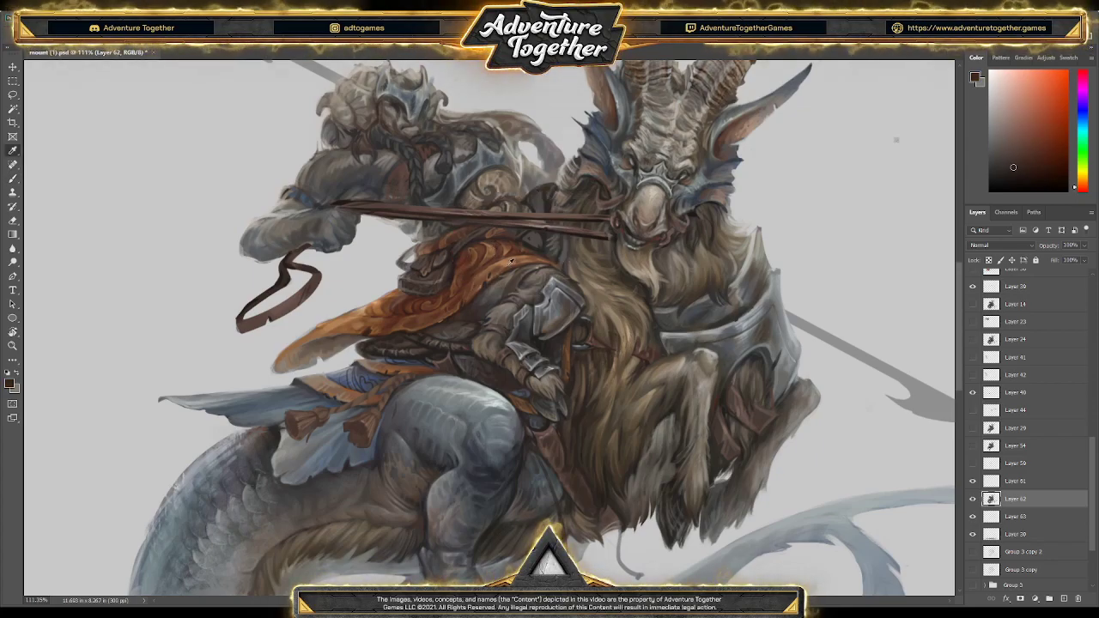
left_click(509, 261, "alt")
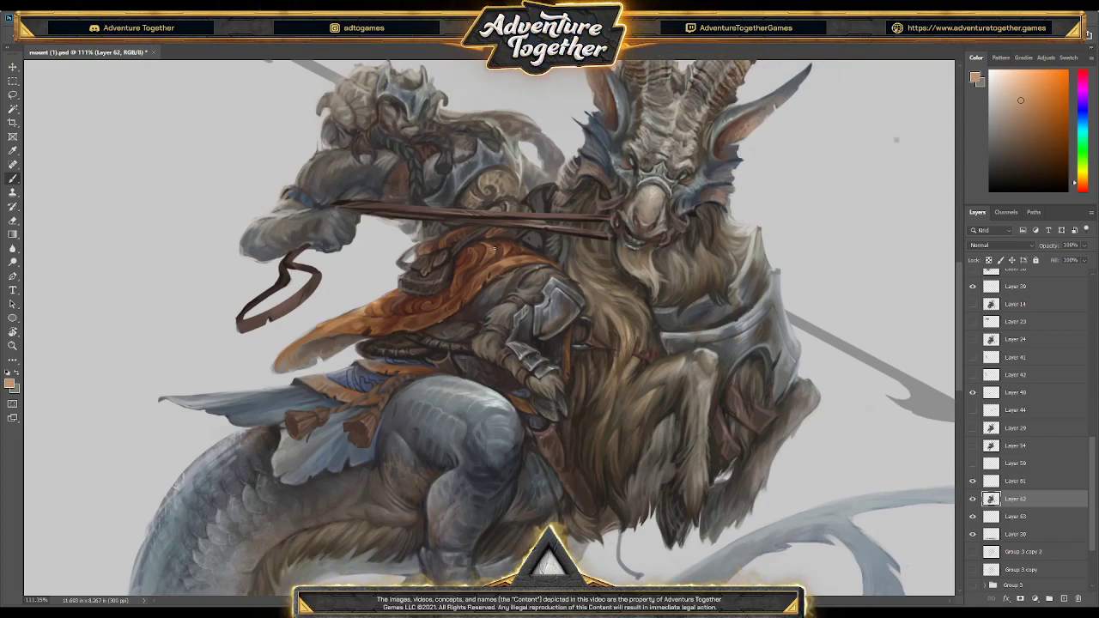
Refine the cloak's upper edge toward the goat's neck with sampled dark brown, reddish-brown and near-black tones
left_click(553, 245, "alt")
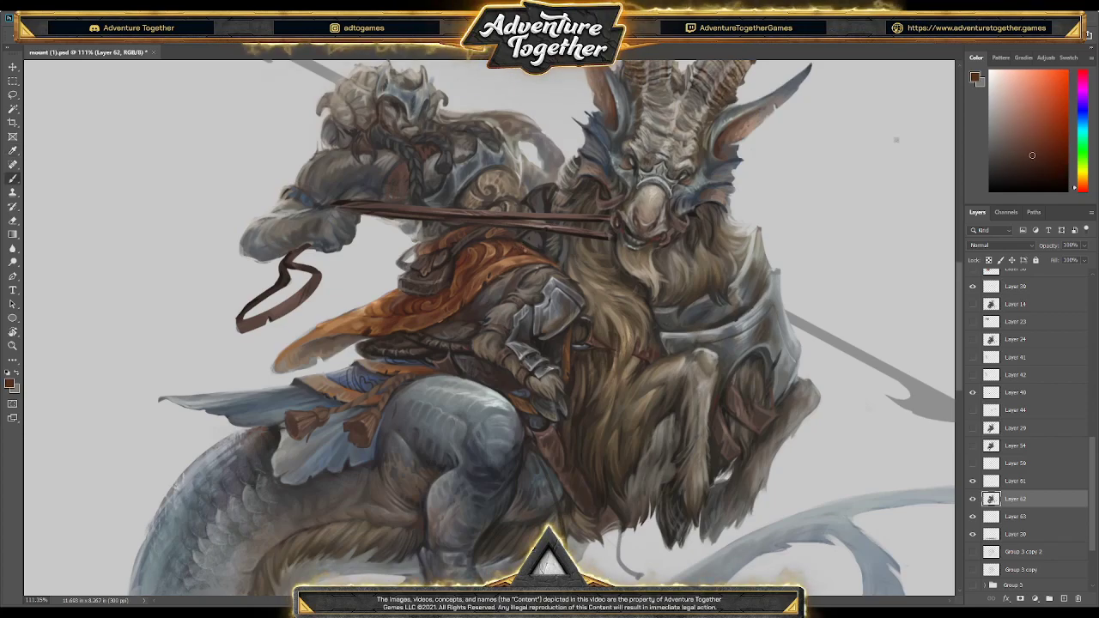
left_click(520, 245, "alt")
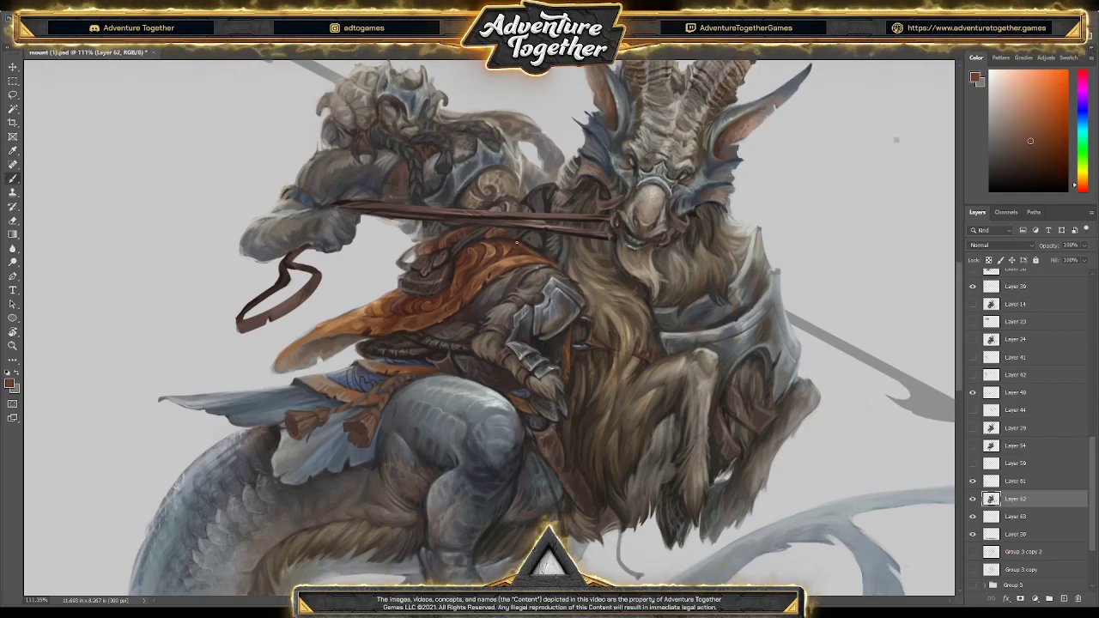
left_click(543, 249, "alt")
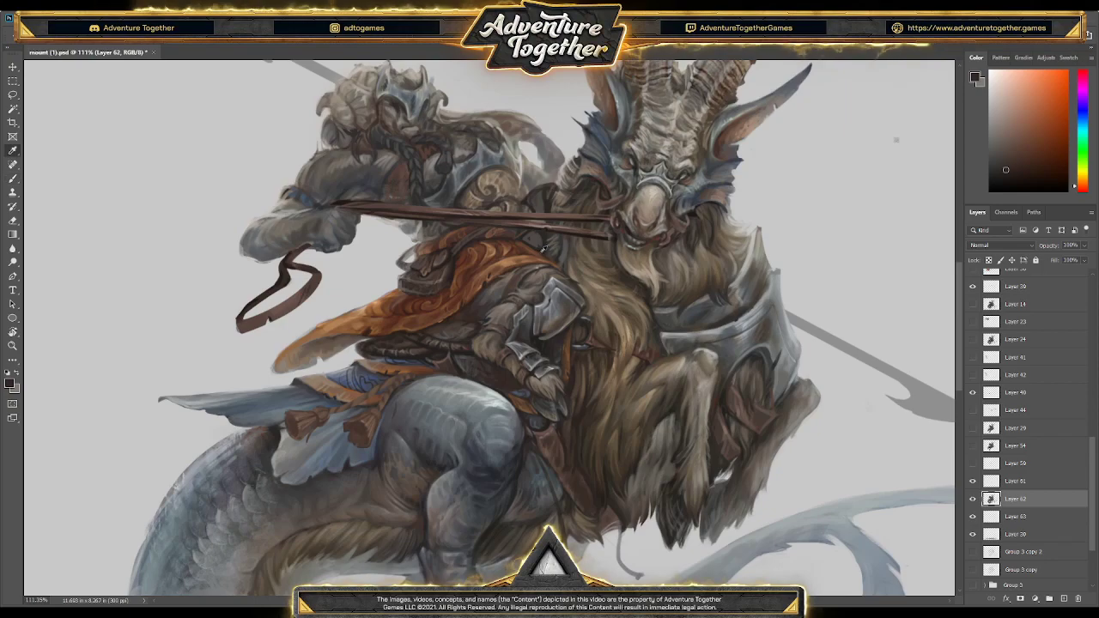
left_click(526, 245, "alt")
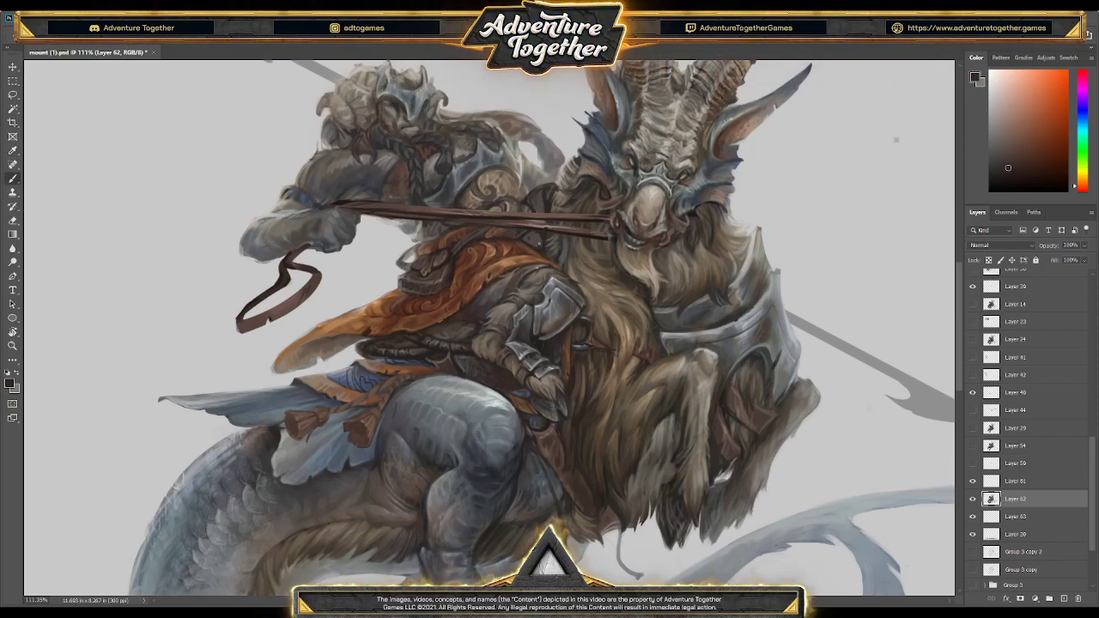
left_click(520, 246, "alt")
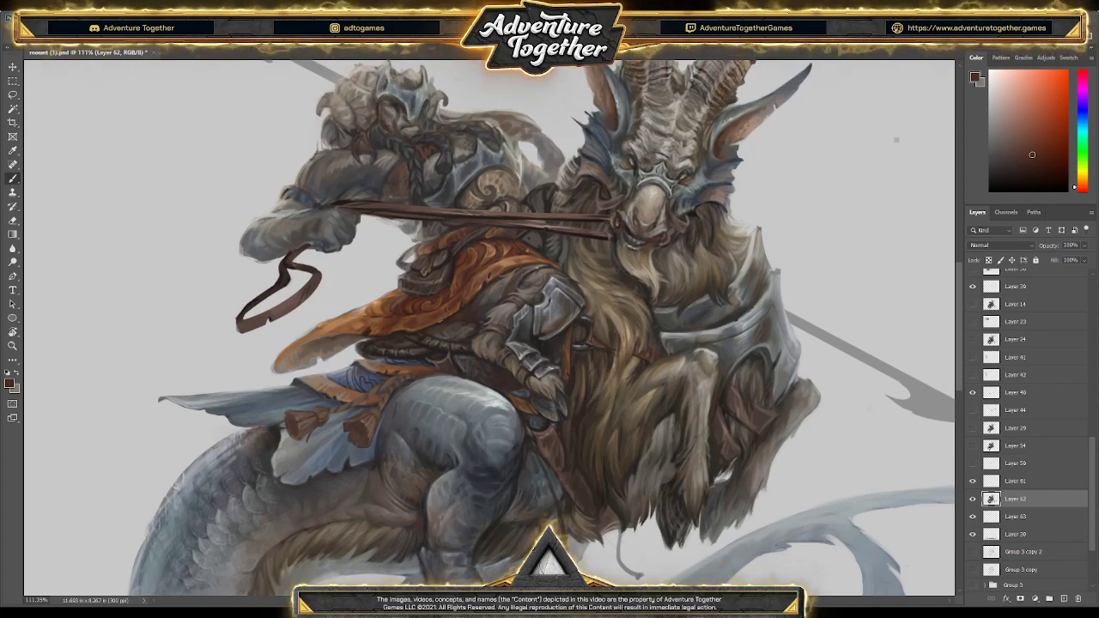
left_click(551, 250, "alt")
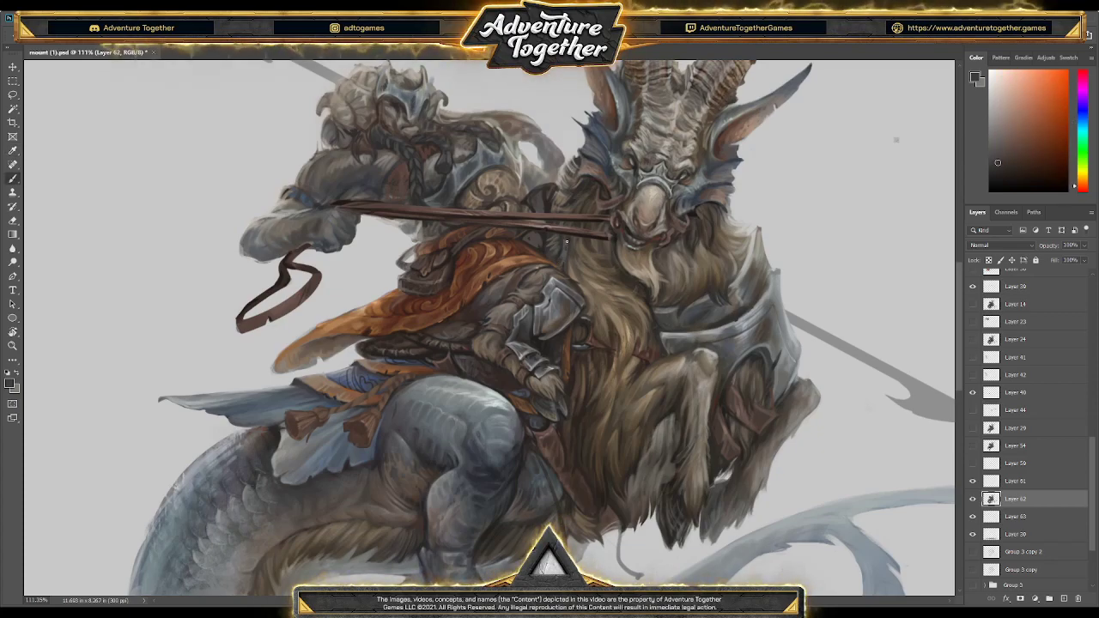
left_click(544, 243, "alt")
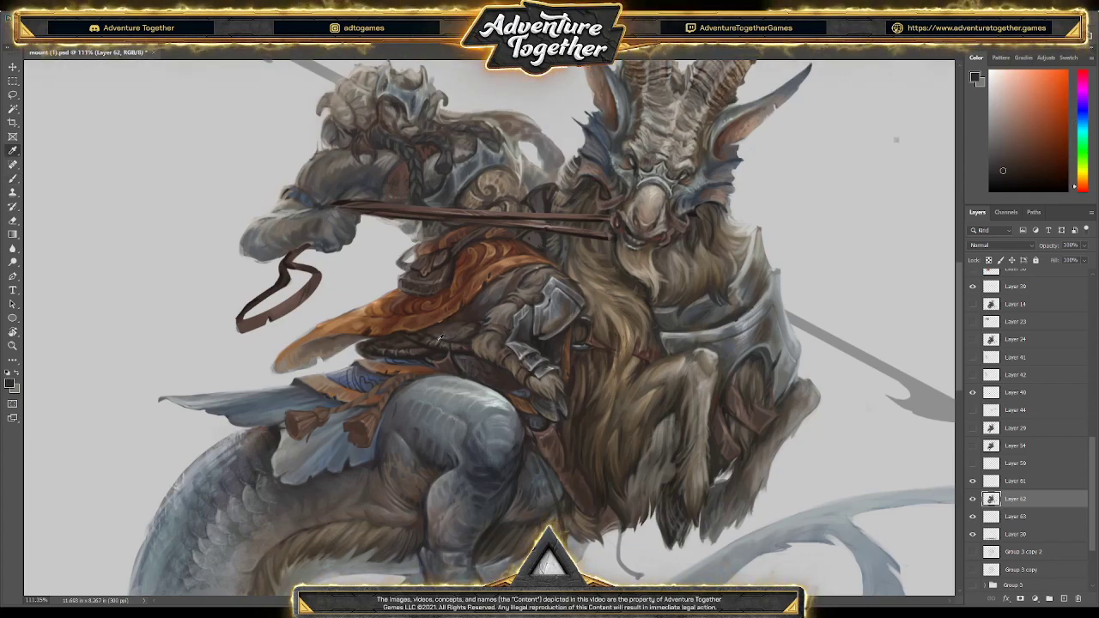
Shape the dark area around the reins between the rider's armour and the goat's head with sampled dark grey and grey-brown tones
left_click(529, 233, "alt")
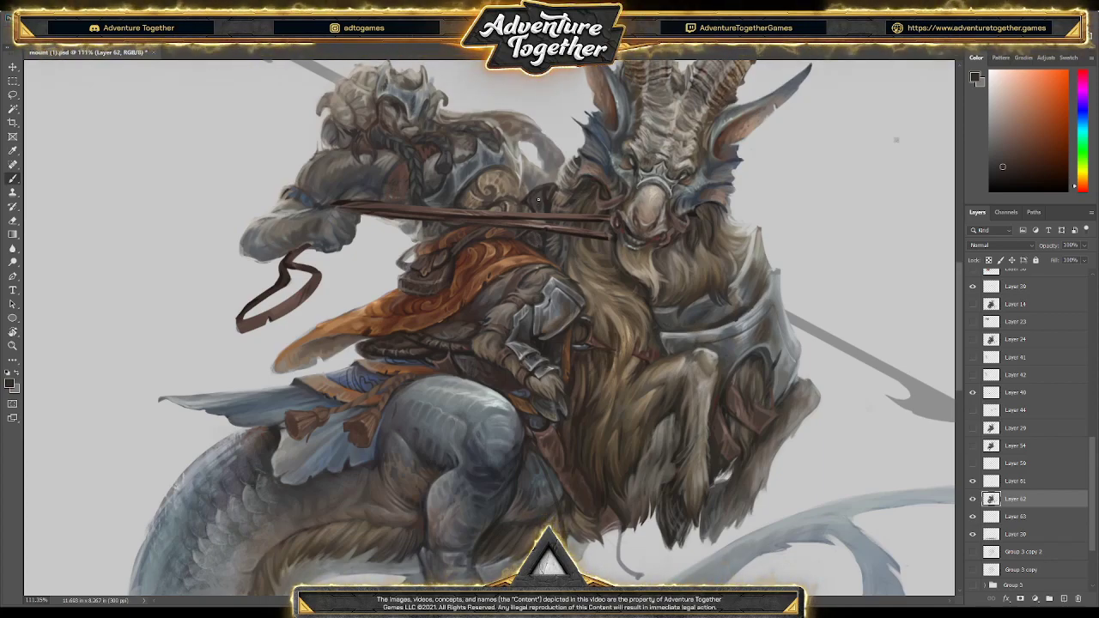
key("alt")
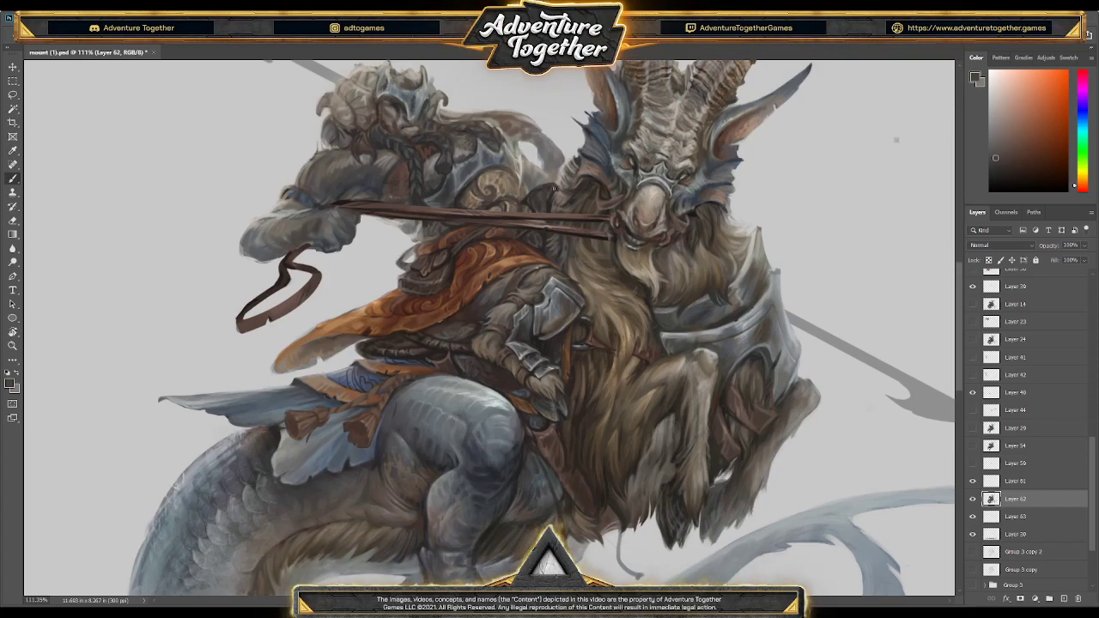
left_click(527, 194, "alt")
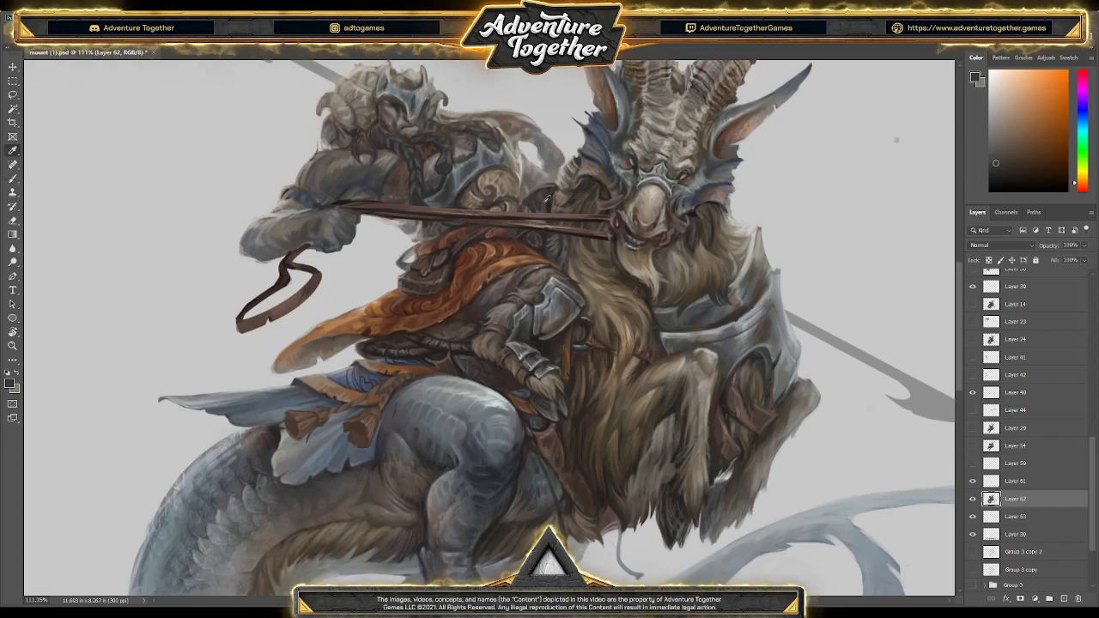
left_click(591, 179, "alt")
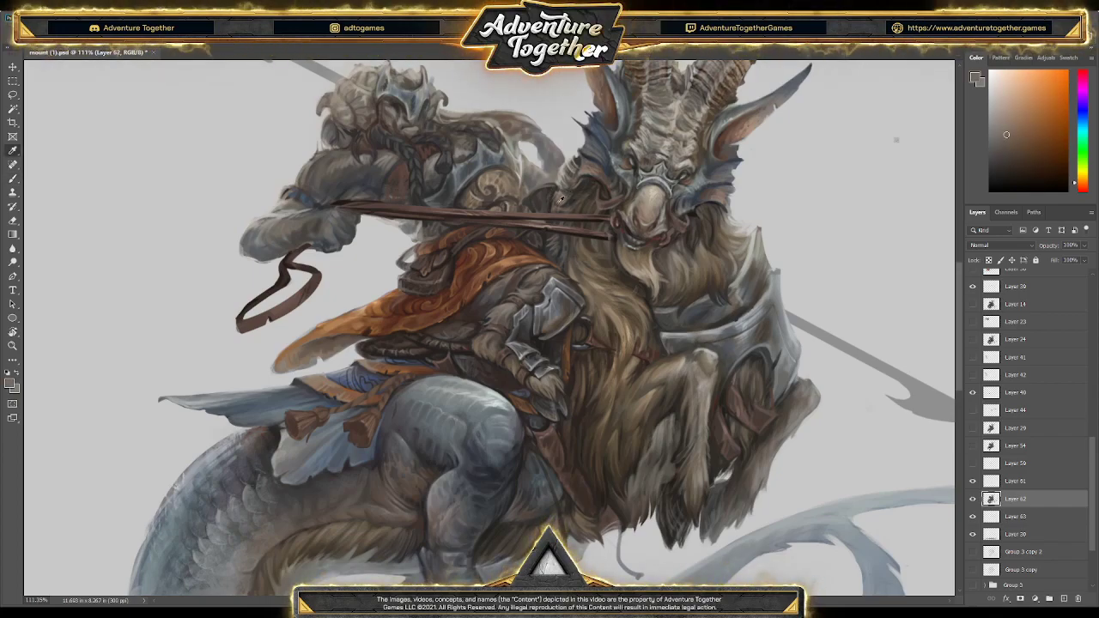
left_click(574, 202, "alt")
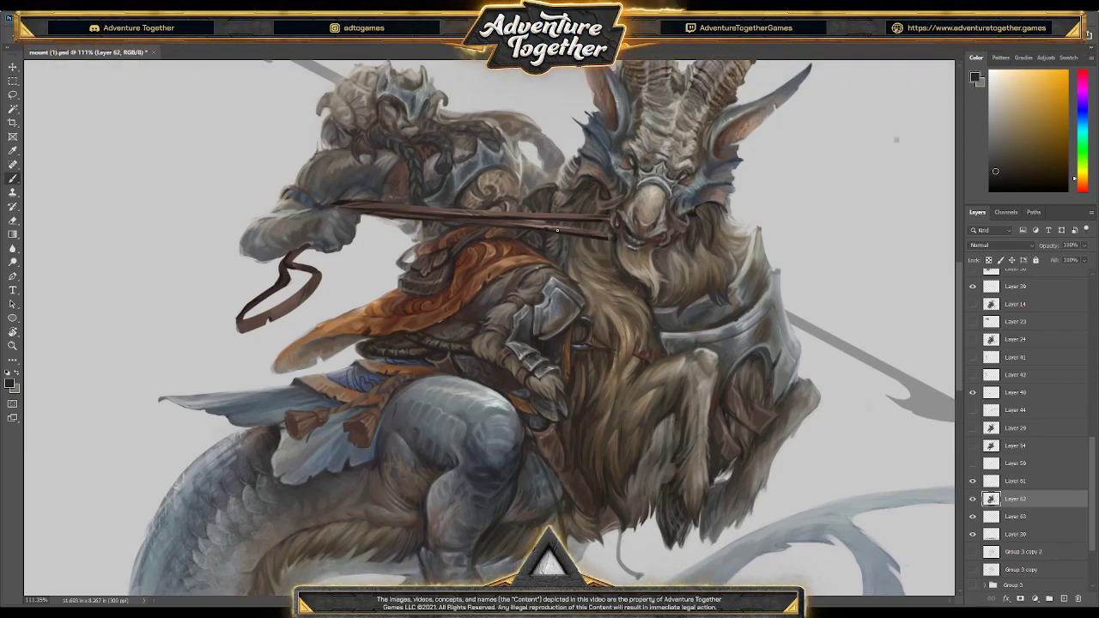
left_click(557, 227, "alt")
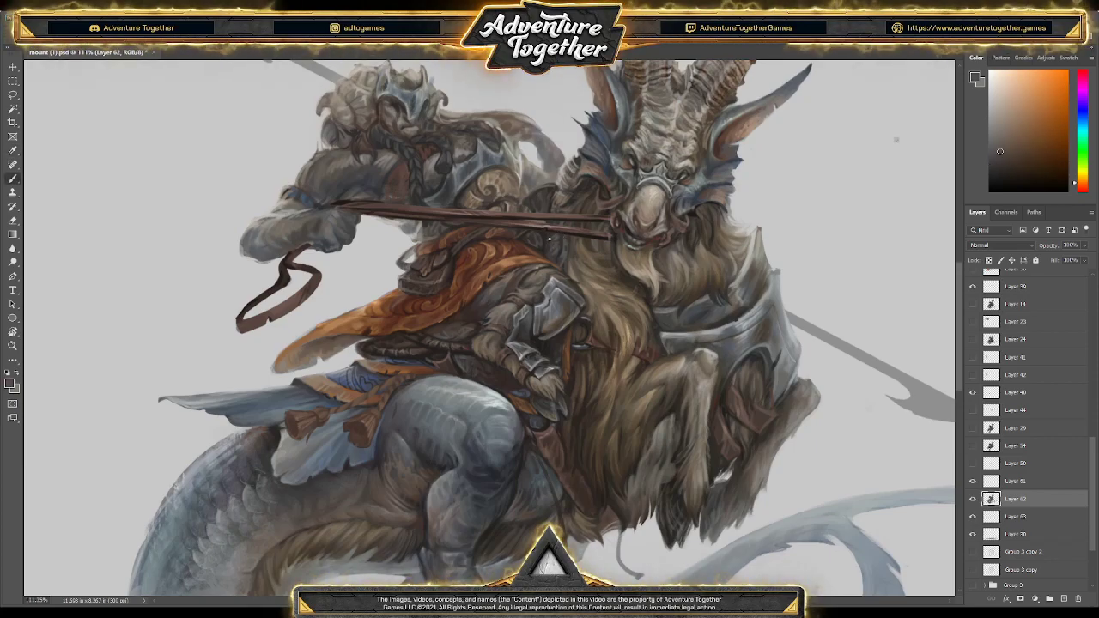
Brush the goat's neck fur beside the cloak below the reins with sampled olive-brown, grey-brown and dark brown tones, and save the painting
left_click(573, 240, "alt")
left_click(579, 252, "alt")
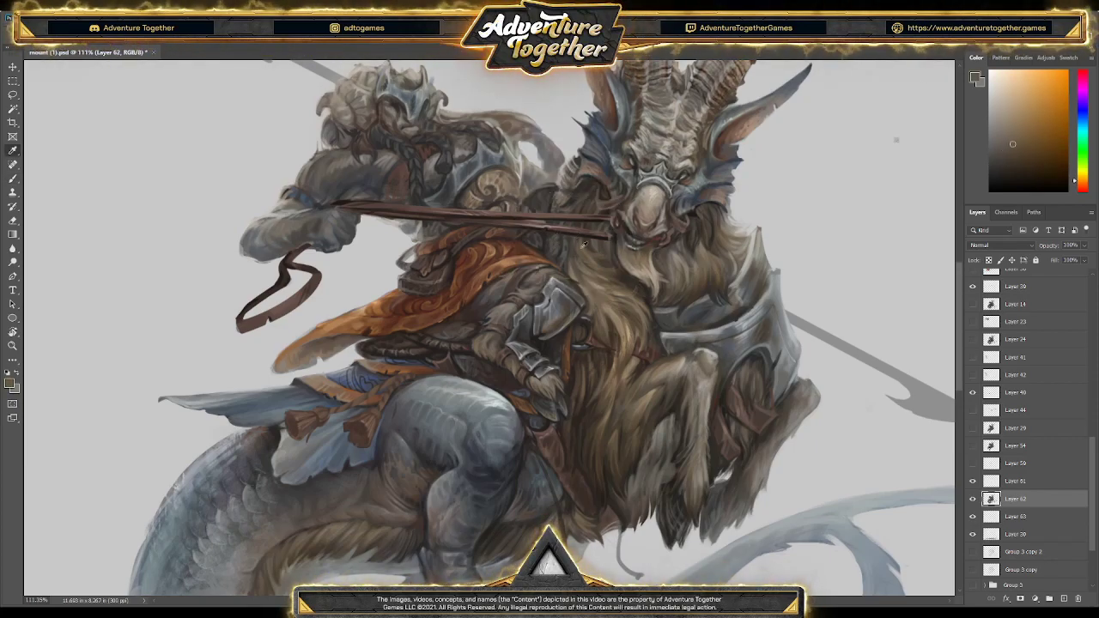
left_click(563, 238, "alt")
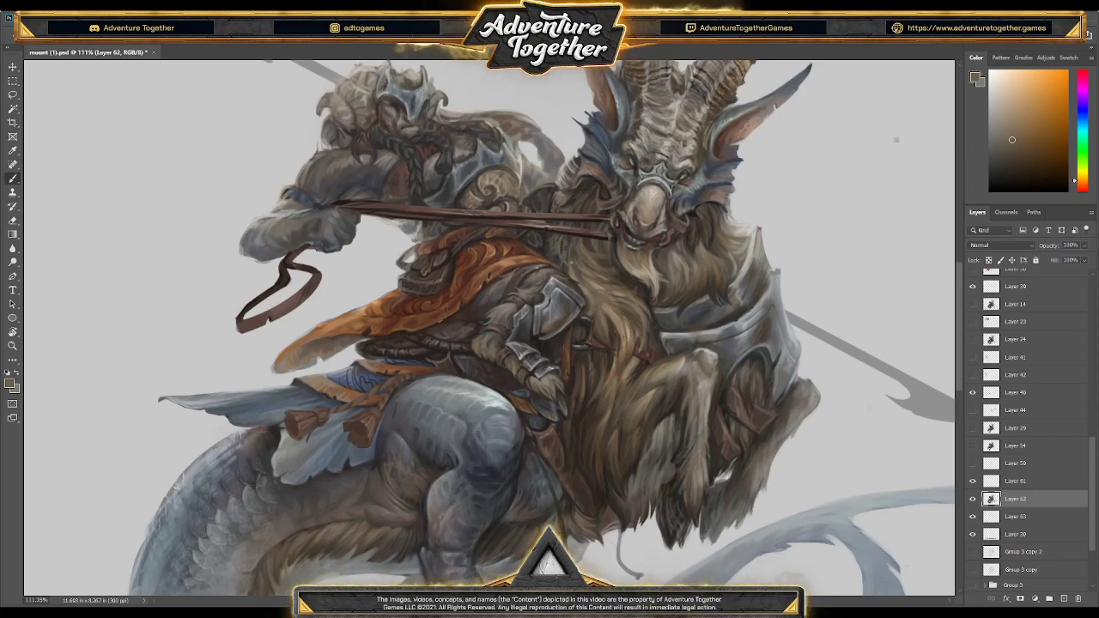
left_click(592, 221, "alt")
left_click(589, 225, "alt")
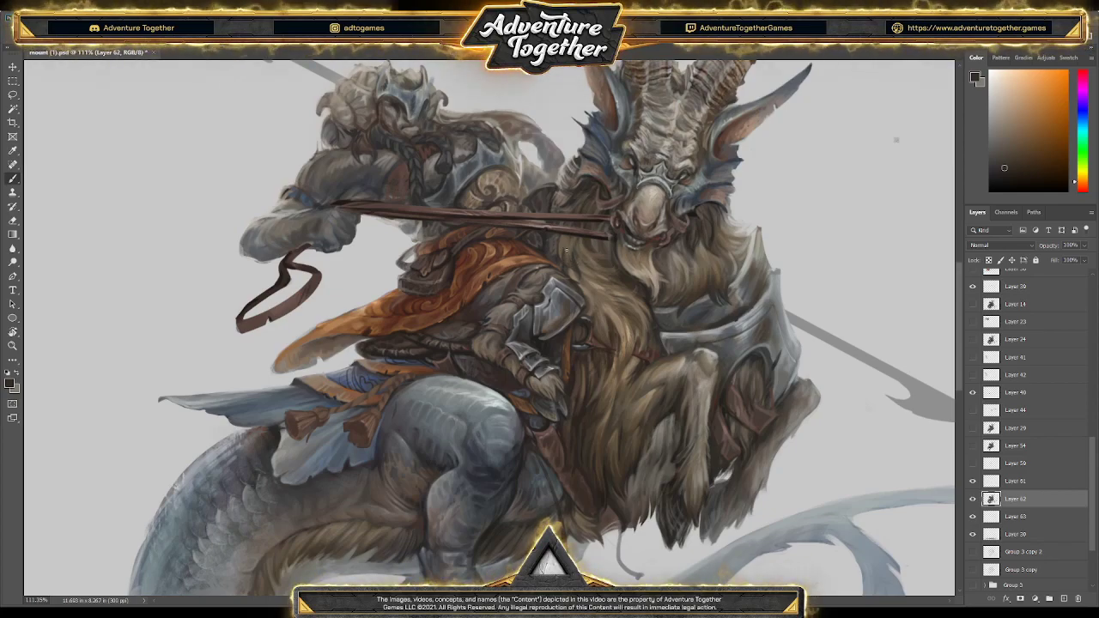
left_click(576, 230, "alt")
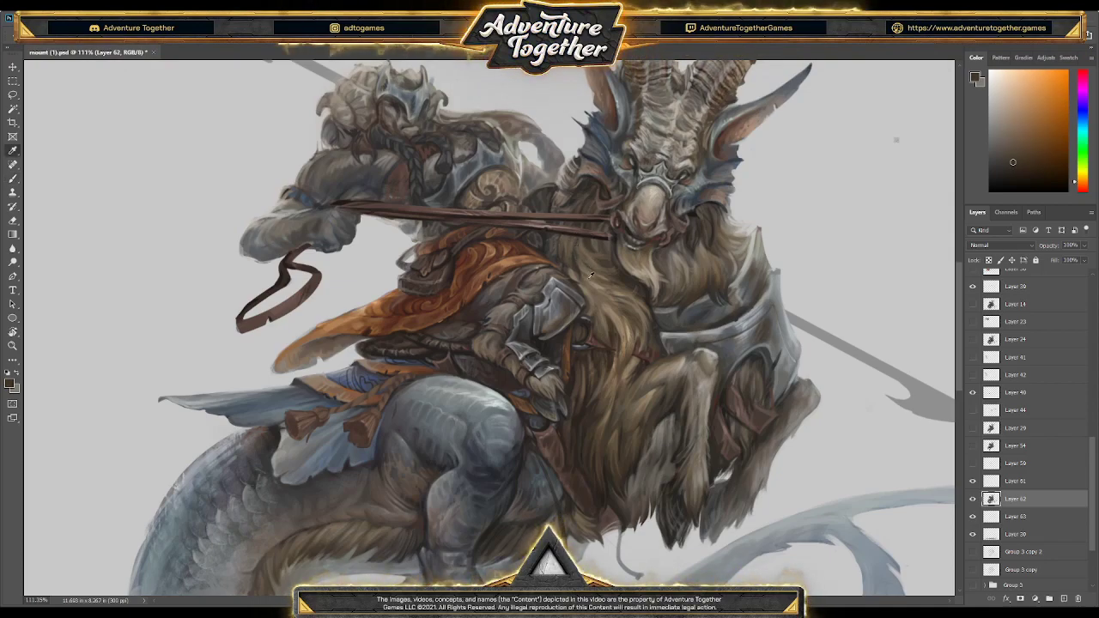
left_click(574, 275, "alt")
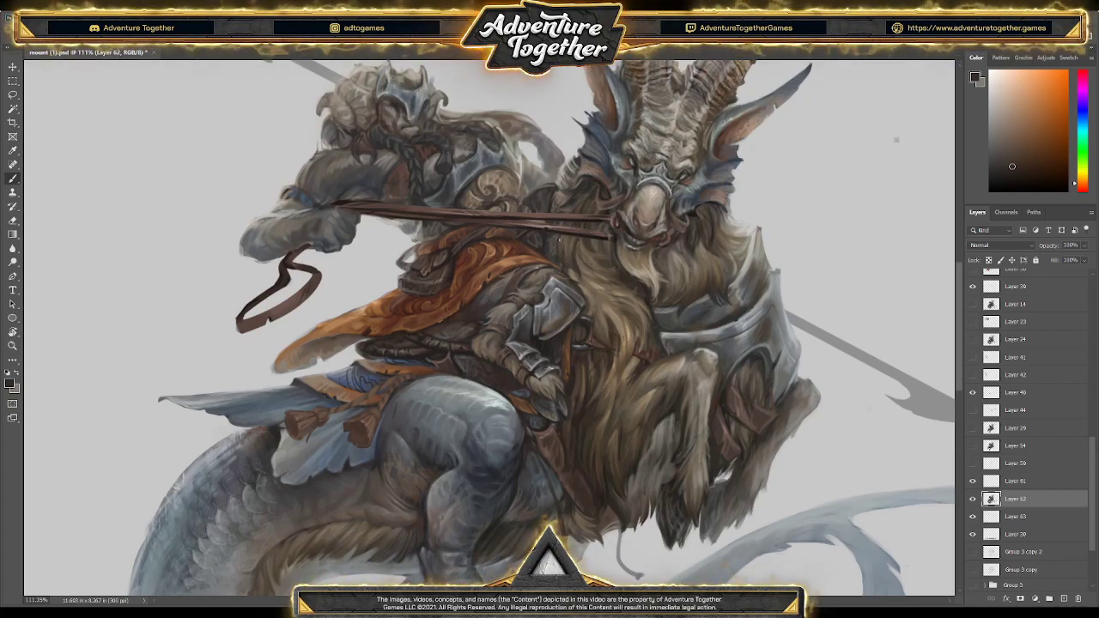
key("alt")
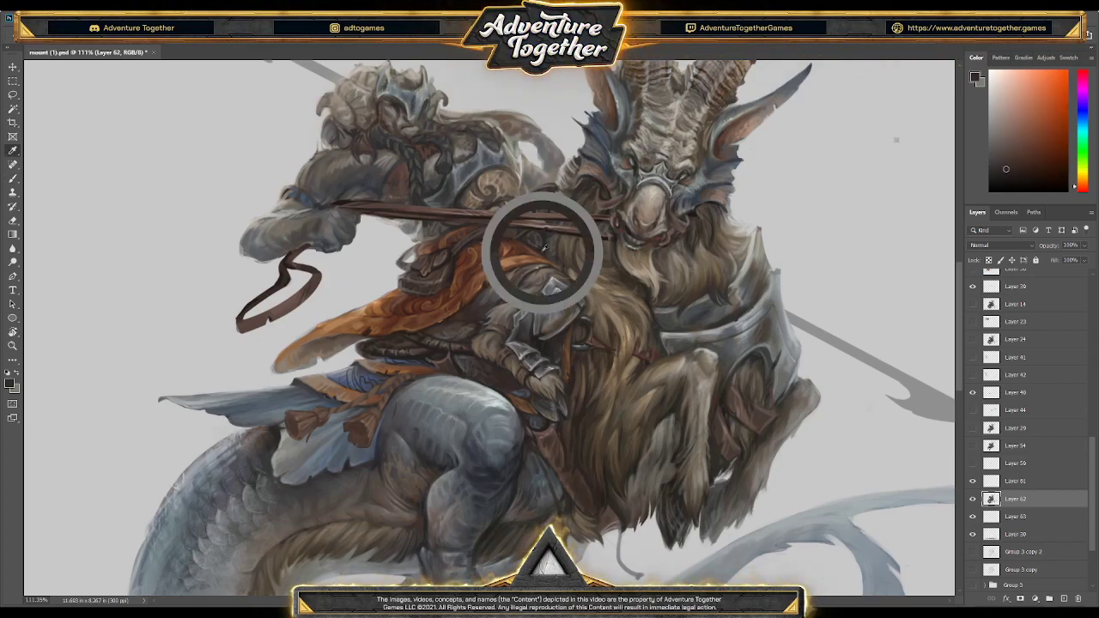
key("ctrl+s")
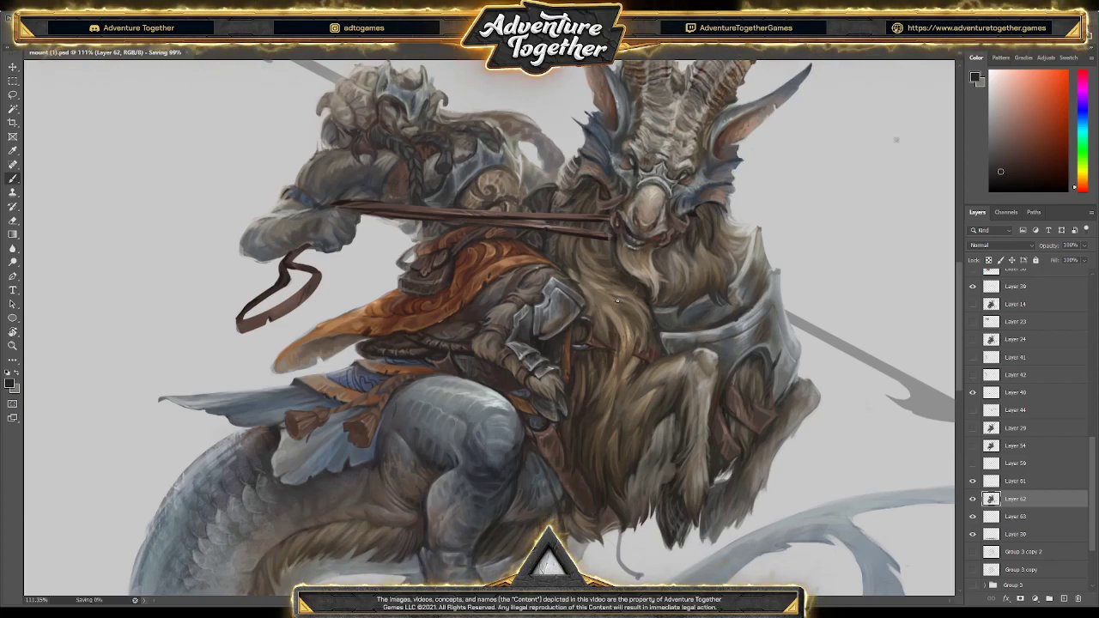
Examine the overall composition of the rider and goat mount at reduced magnification, from the horns to the ground shadow
scroll(617, 300, "down", 2)
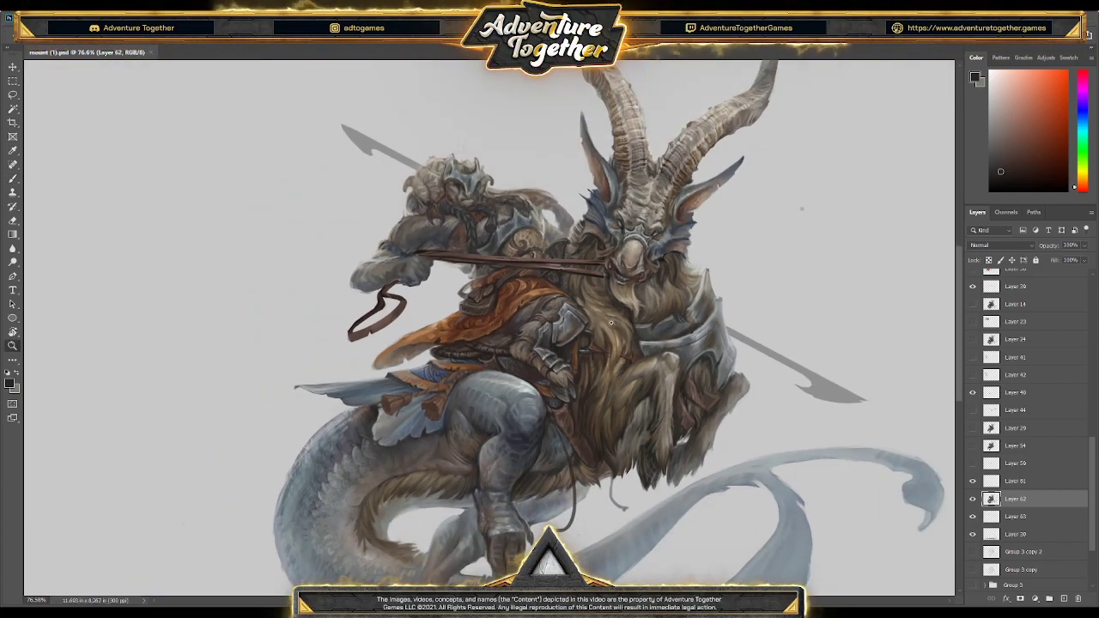
scroll(617, 323, "down", 3)
scroll(511, 370, "up", 2)
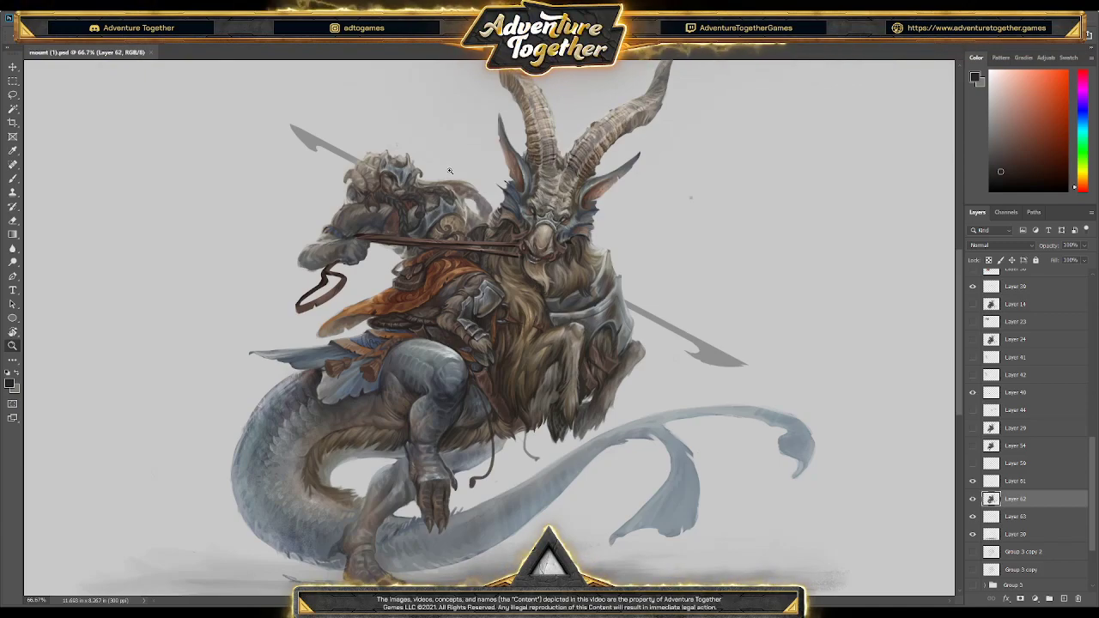
scroll(471, 174, "up", 1)
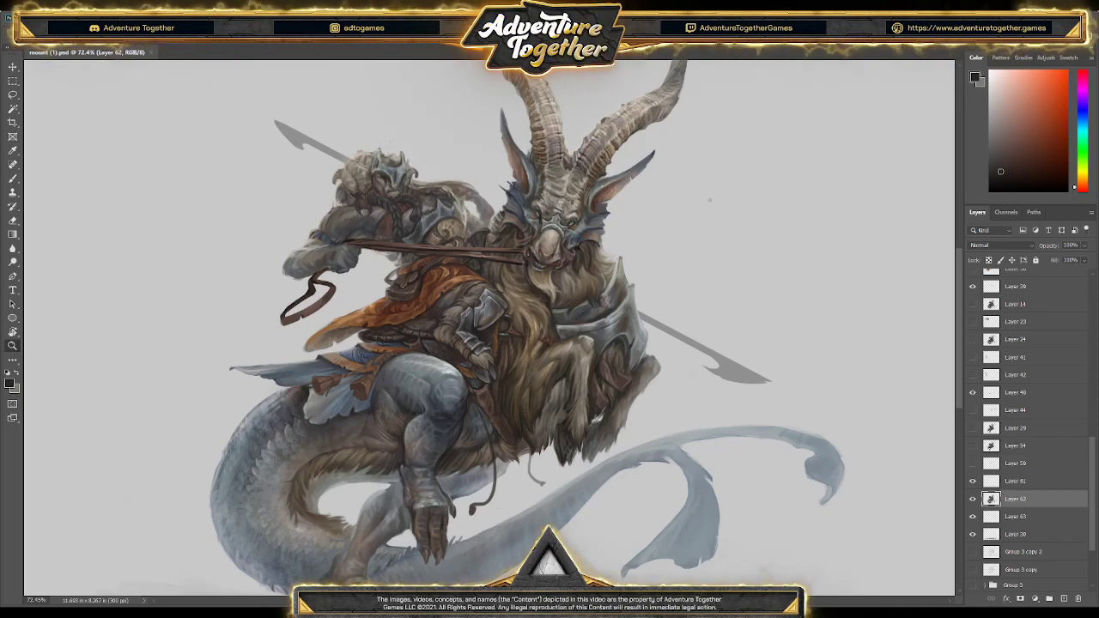
scroll(616, 306, "down", 3)
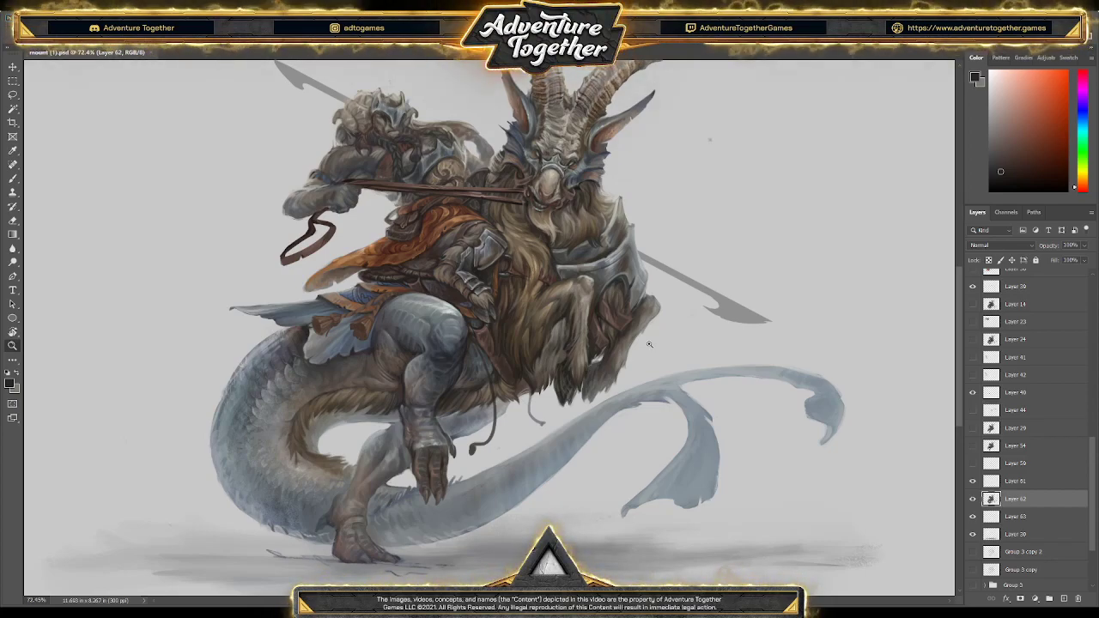
scroll(649, 345, "up", 4)
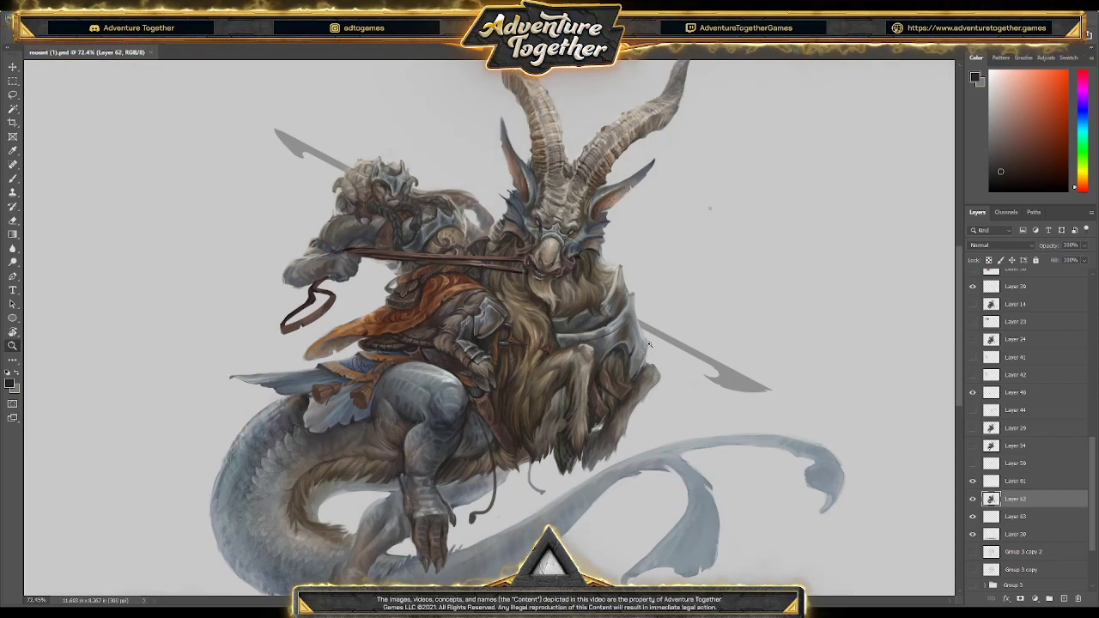
scroll(459, 281, "up", 5)
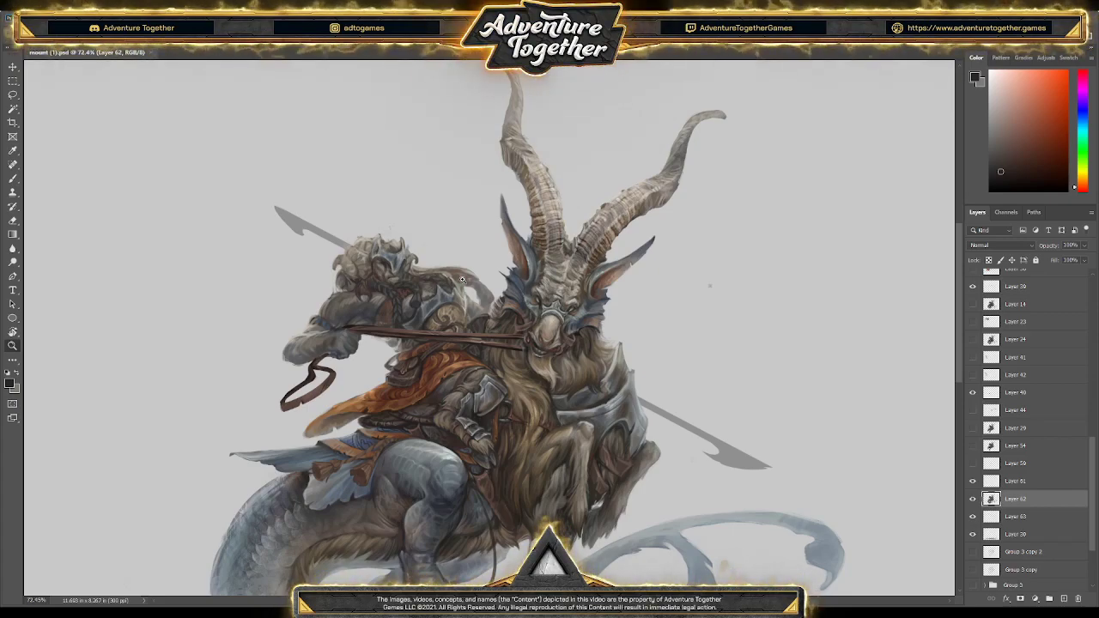
scroll(461, 279, "down", 5)
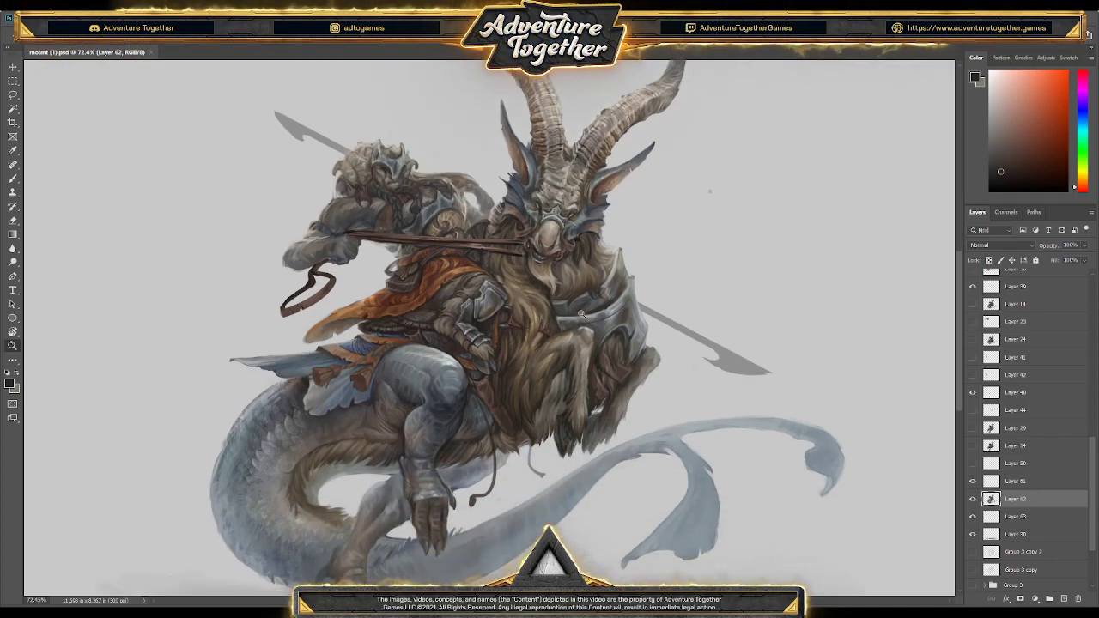
Check the whole painting's values in greyscale with the Black & White 1 adjustment layer shown, and hide that layer again
scroll(575, 311, "down", 3)
scroll(559, 306, "up", 3)
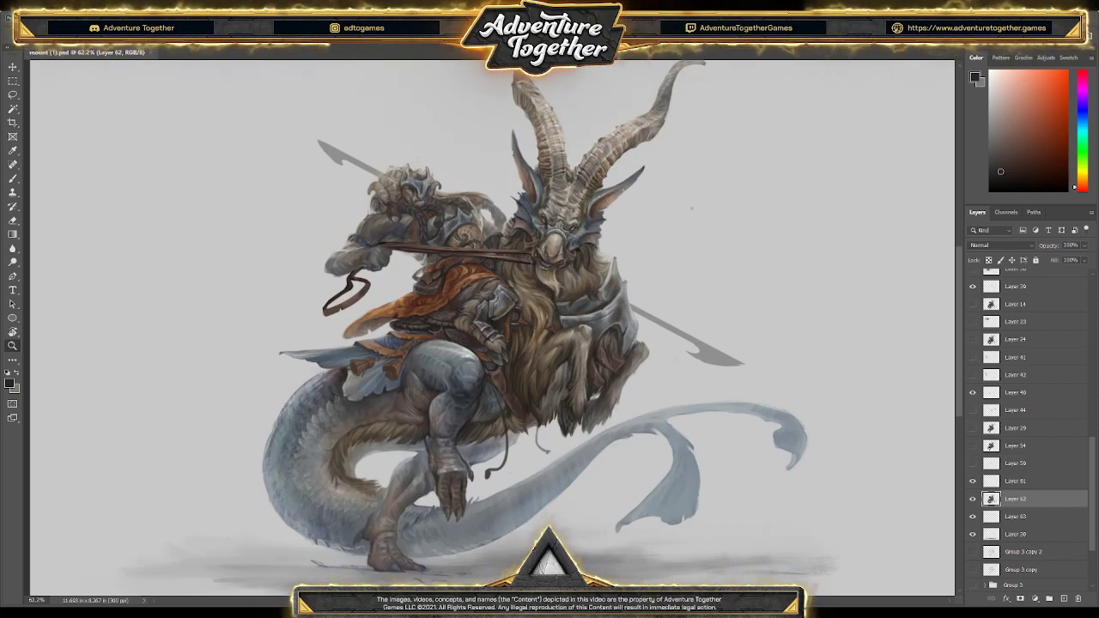
key("ctrl+z")
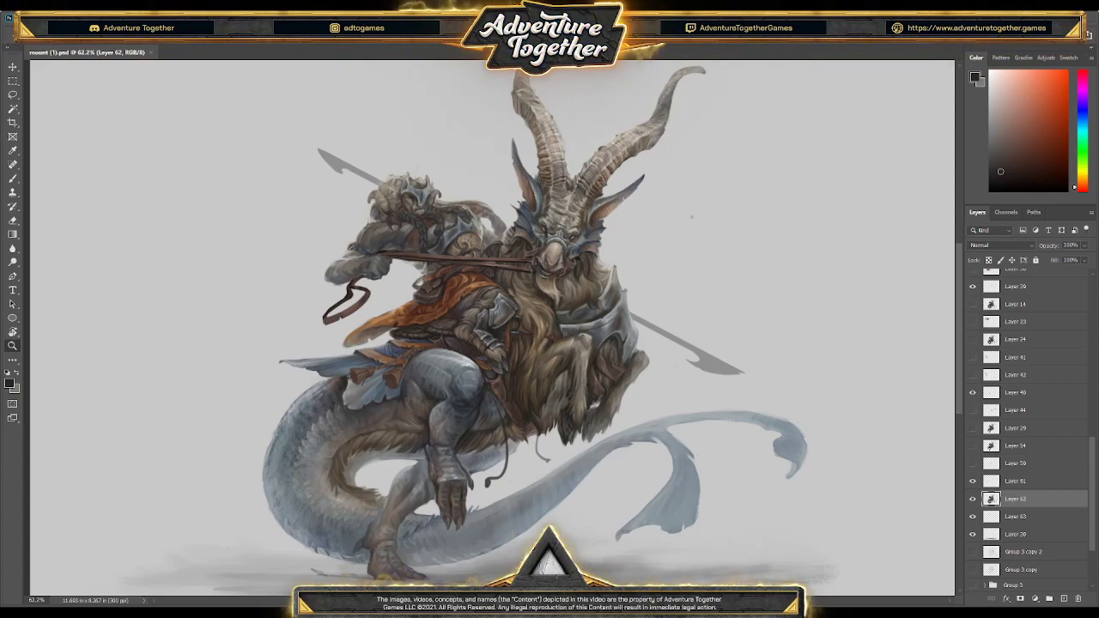
scroll(543, 331, "up", 2)
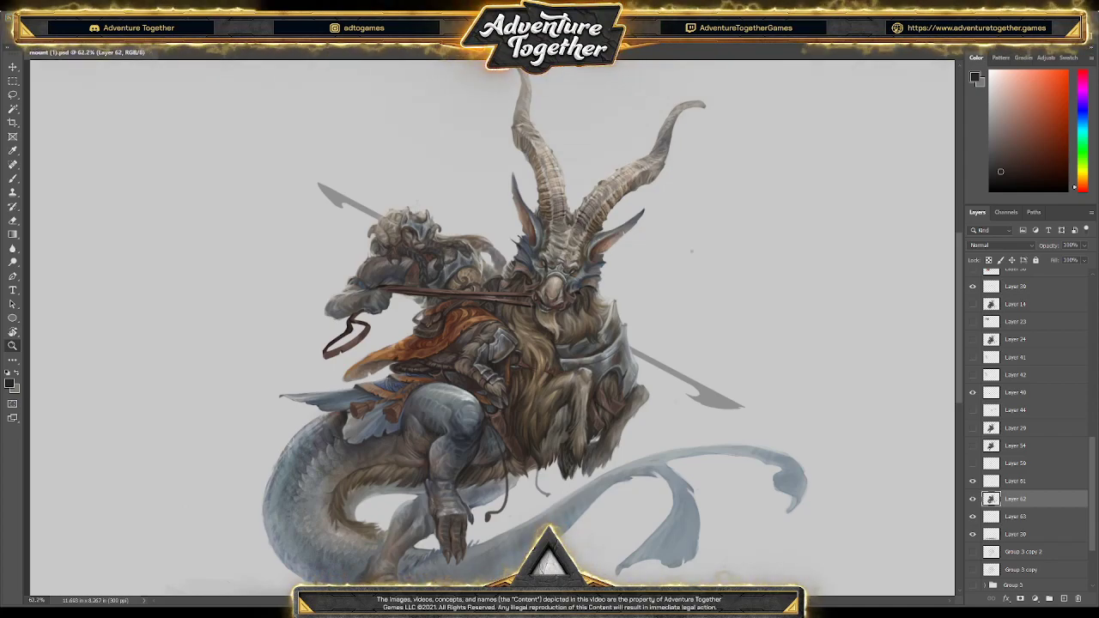
scroll(549, 326, "down", 3)
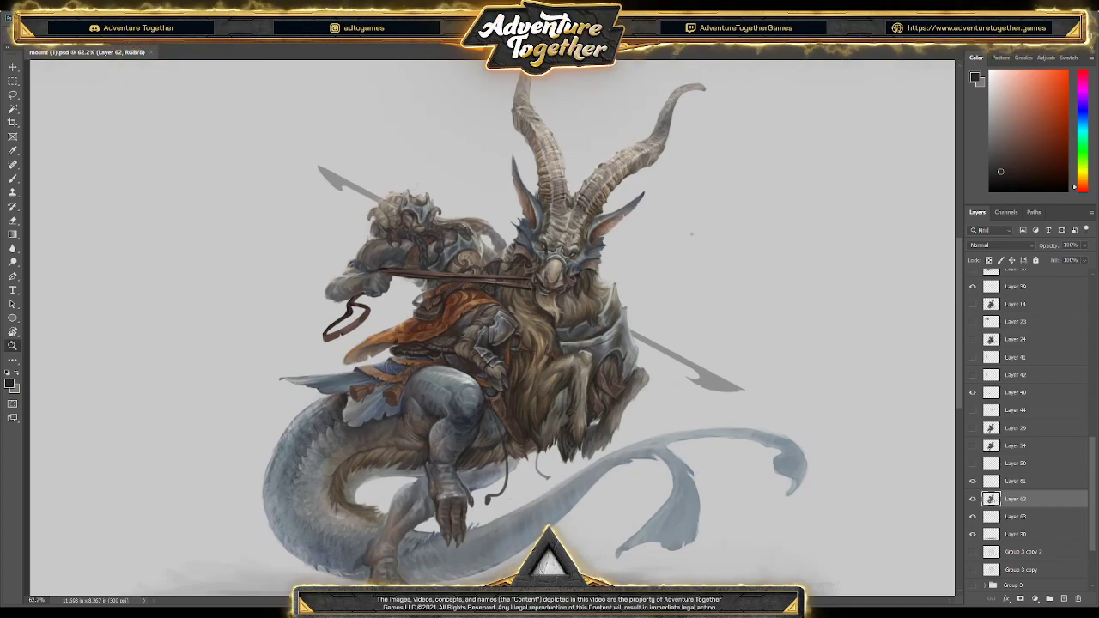
scroll(532, 326, "down", 2)
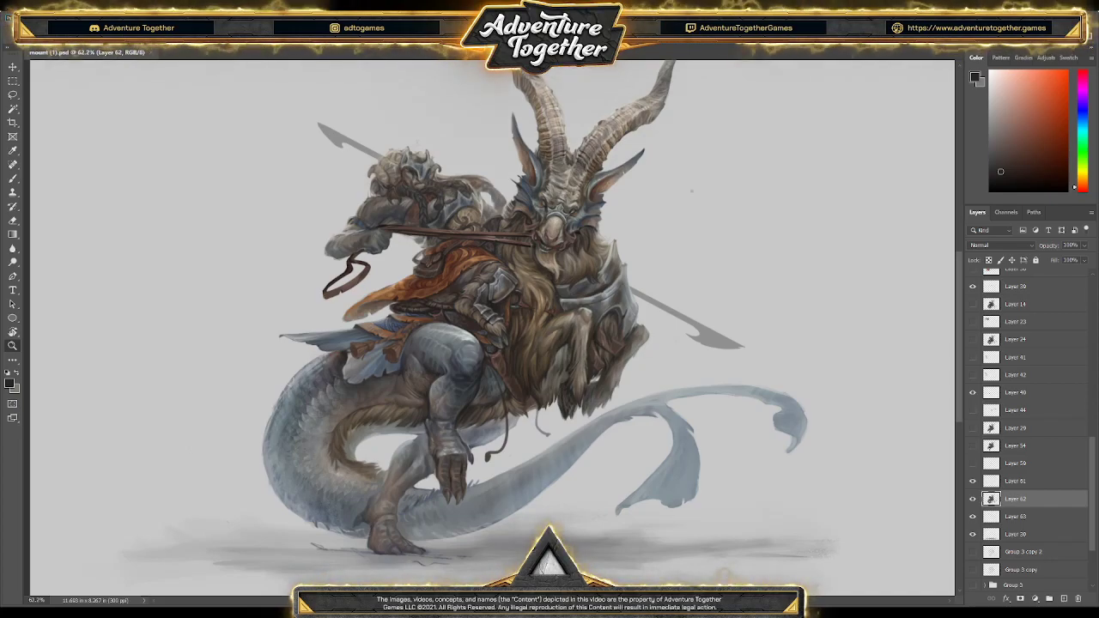
scroll(1029, 430, "up", 15)
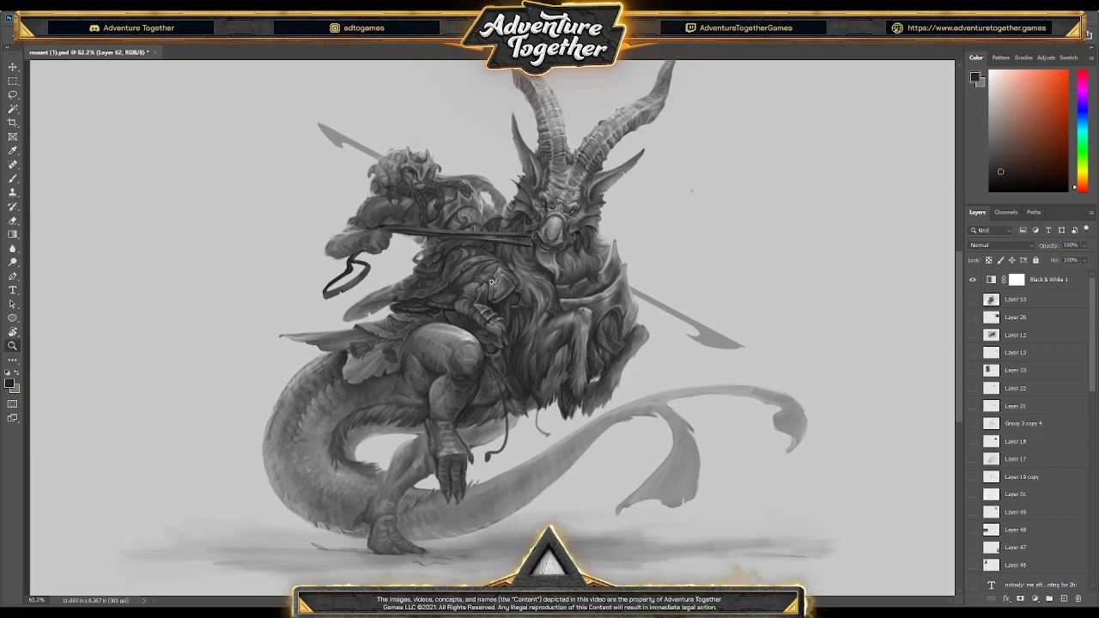
scroll(489, 282, "down", 2)
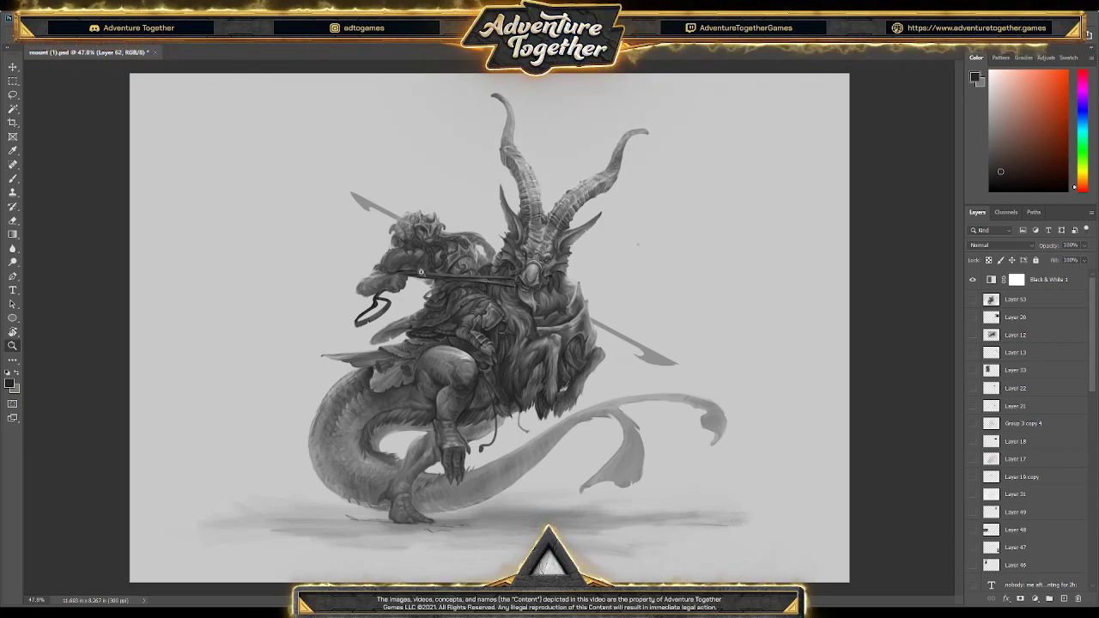
scroll(420, 271, "up", 3)
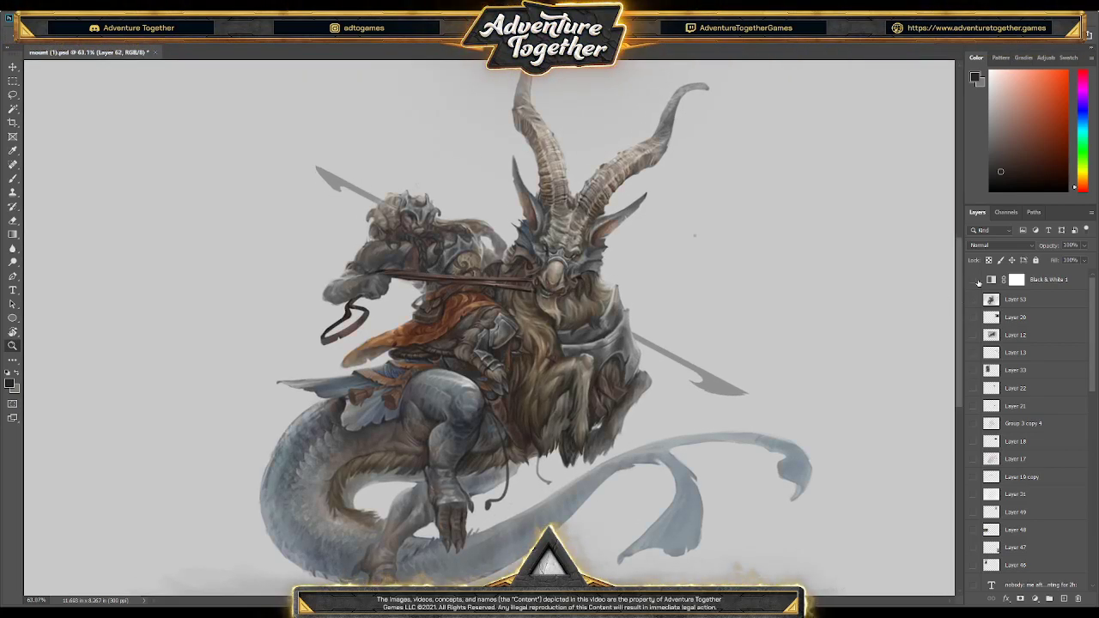
Isolate Layer 62 to inspect the painted figure on its own, and restore the visibility of the other layers
scroll(527, 295, "down", 2)
scroll(969, 508, "down", 10)
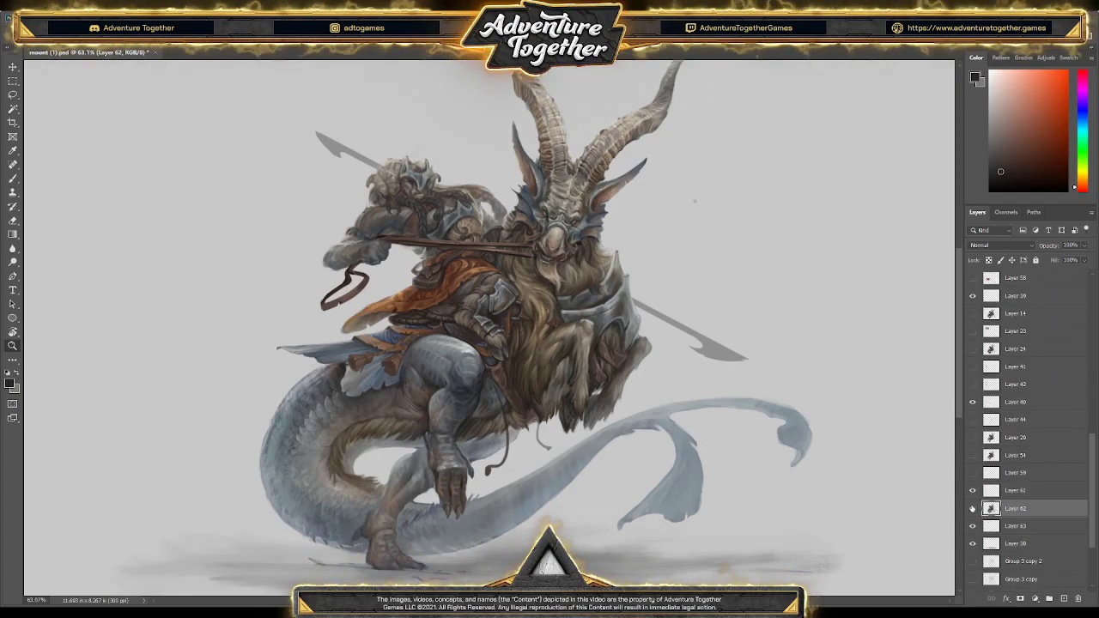
left_click(972, 508, "alt")
left_click(973, 508, "alt")
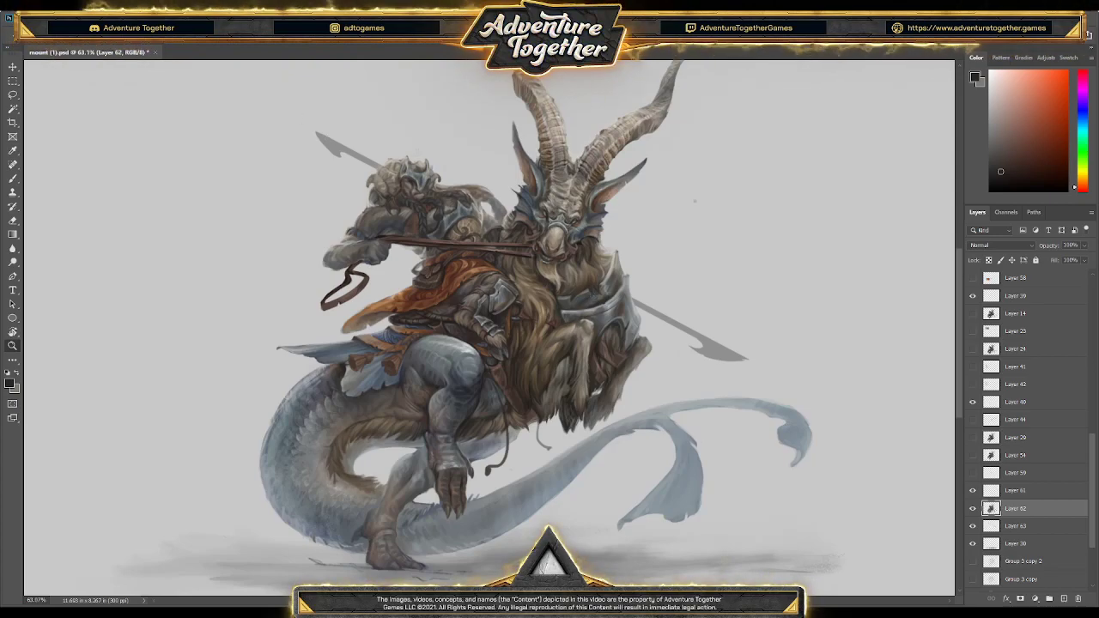
Duplicate Layer 62 directly above the original, and undo and redo the latest change to compare the two states
scroll(417, 282, "down", 3)
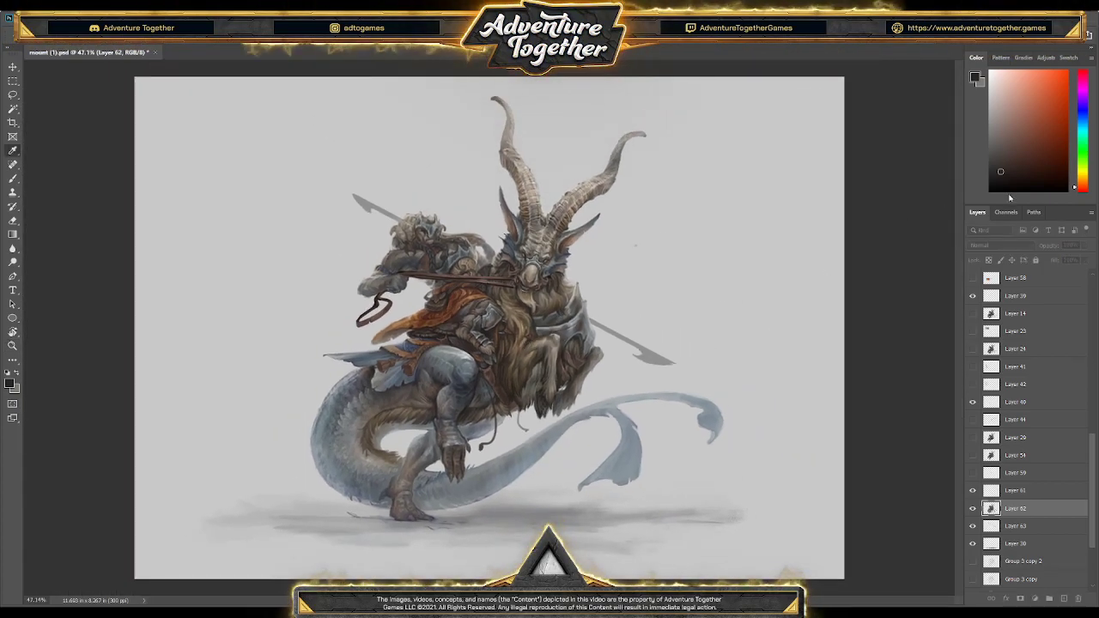
key("ctrl+j")
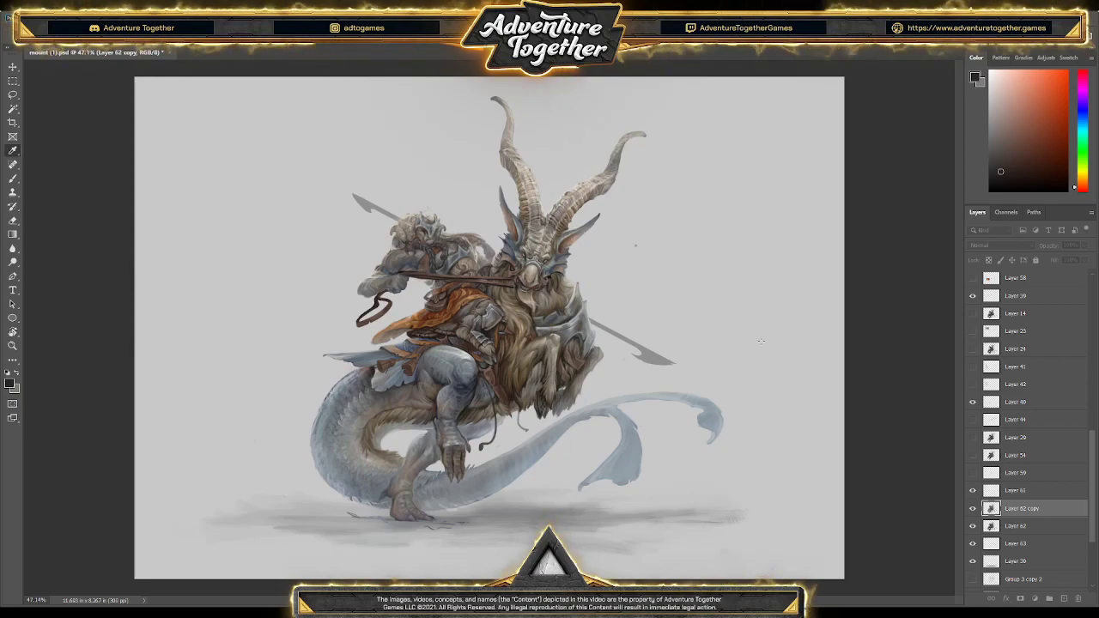
key("ctrl+z")
key("ctrl+shift+z")
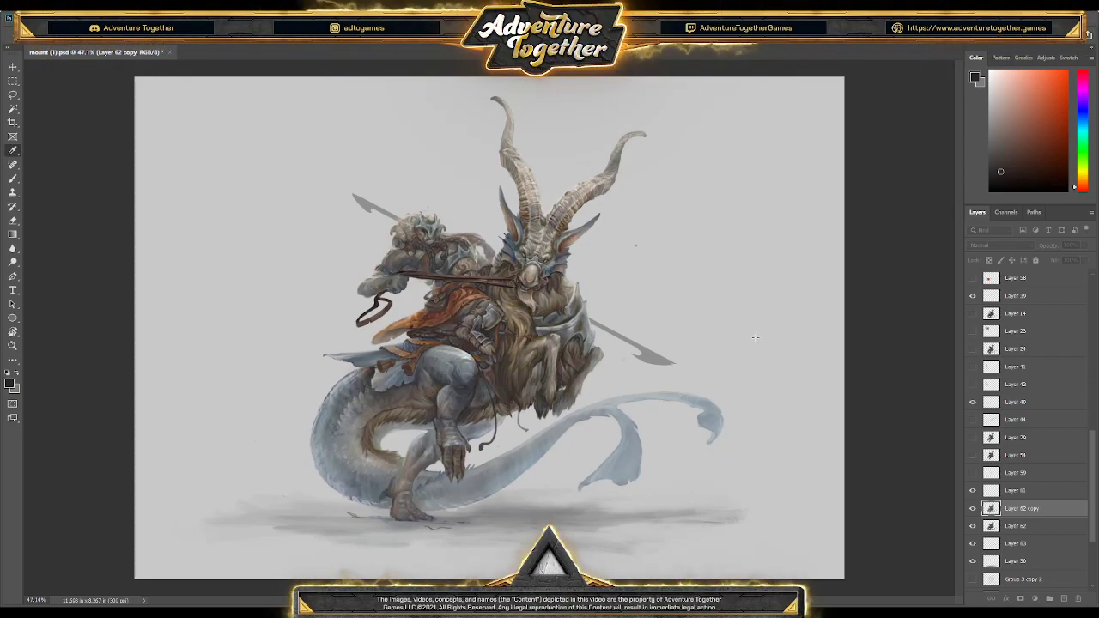
Compare the rider and mount artwork with and without the latest color adjustment on Layer 62 copy
key("ctrl+z")
key("ctrl+z")
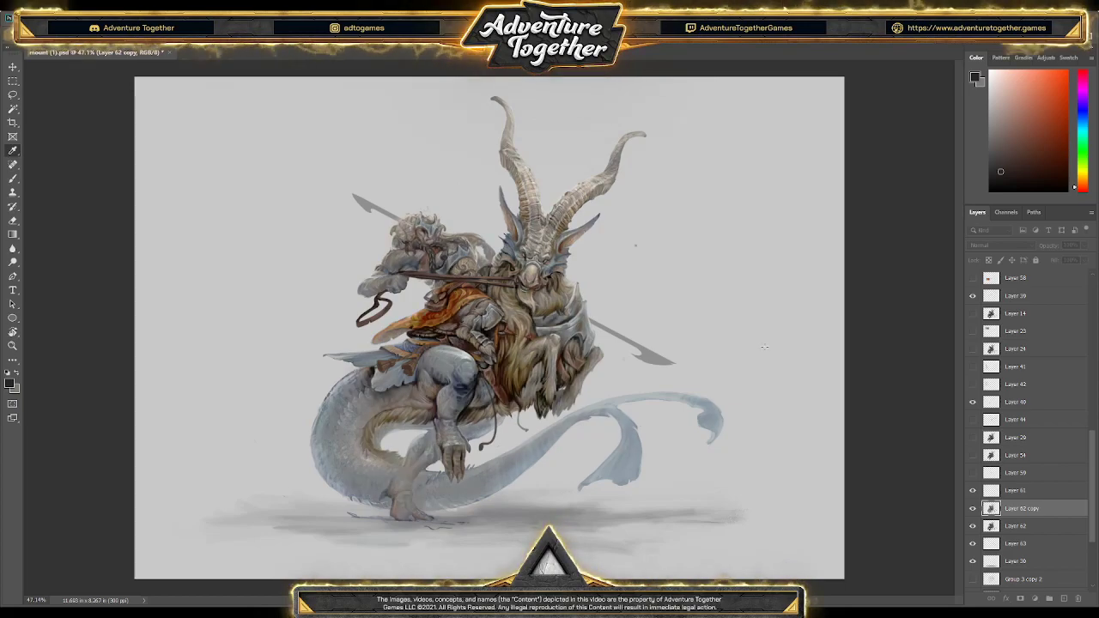
key("ctrl+shift+z")
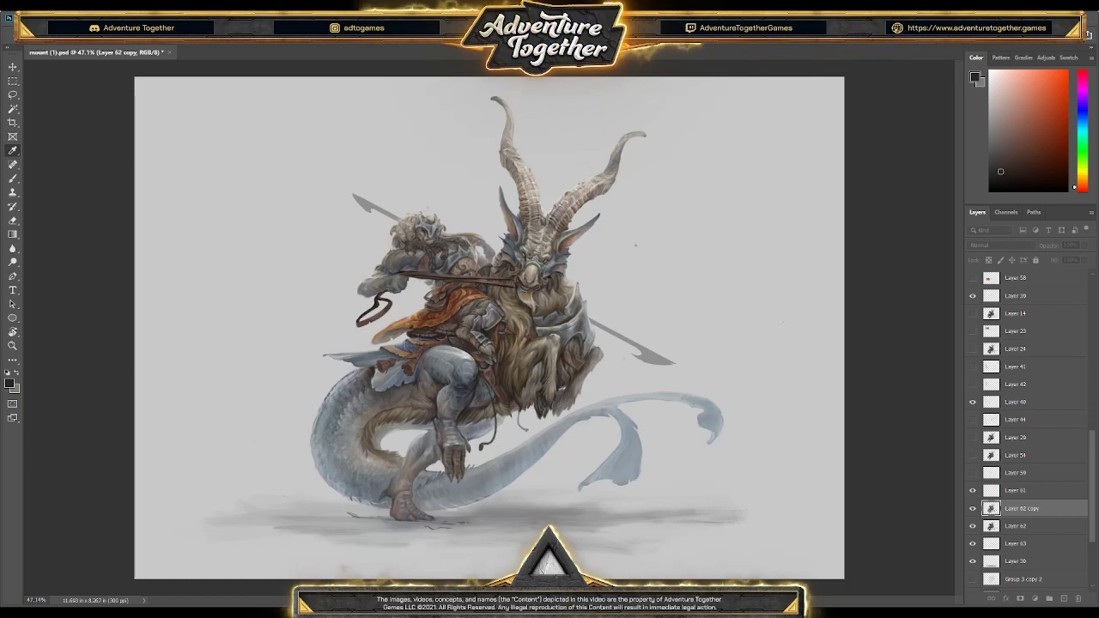
key("ctrl+shift+z")
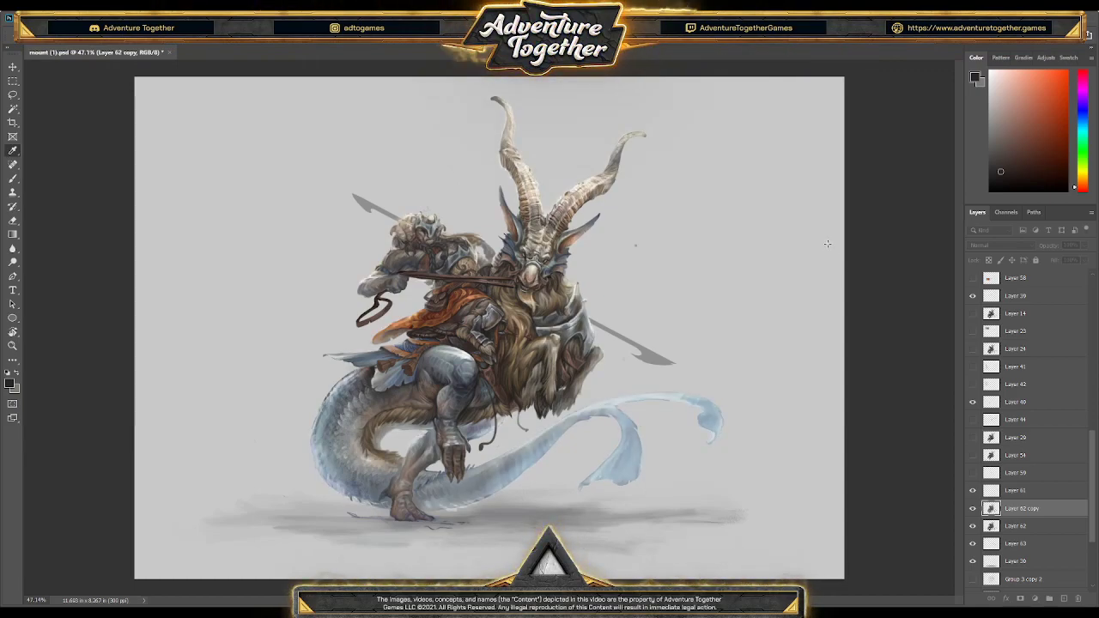
key("ctrl+z")
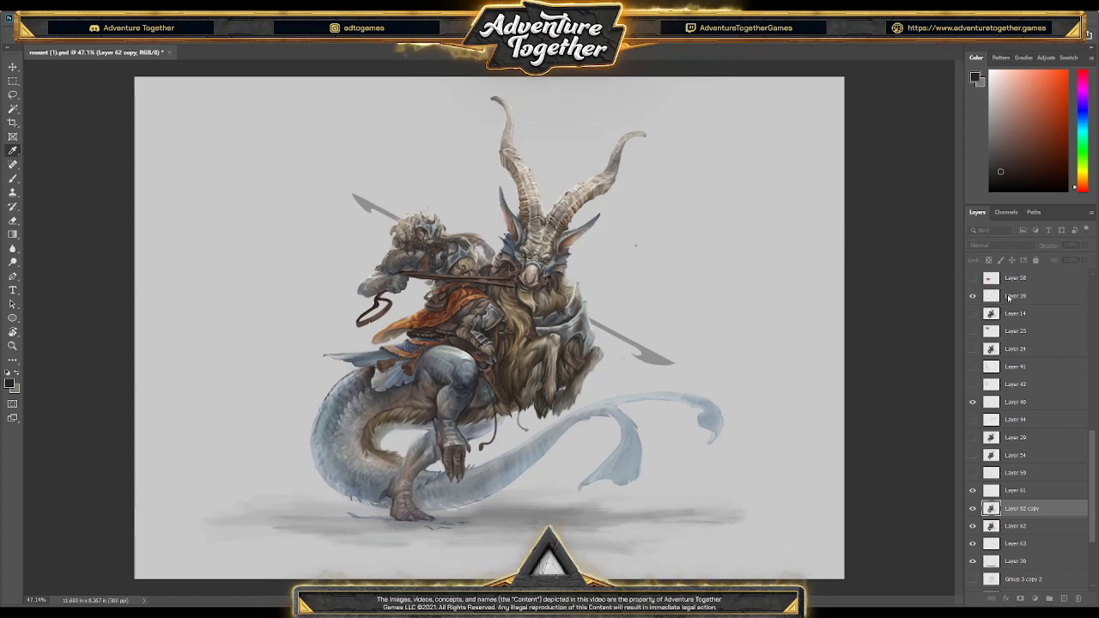
key("ctrl+z")
key("ctrl+shift+z")
key("ctrl+z")
key("ctrl+shift+z")
key("ctrl+z")
key("ctrl+shift+z")
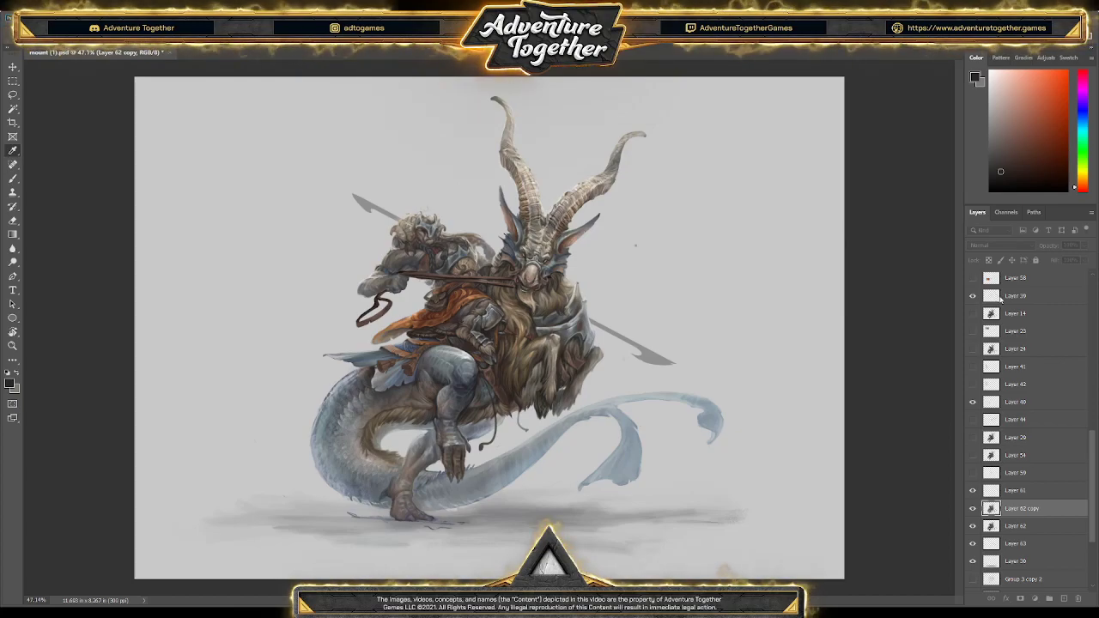
key("ctrl+z")
key("ctrl+shift+z")
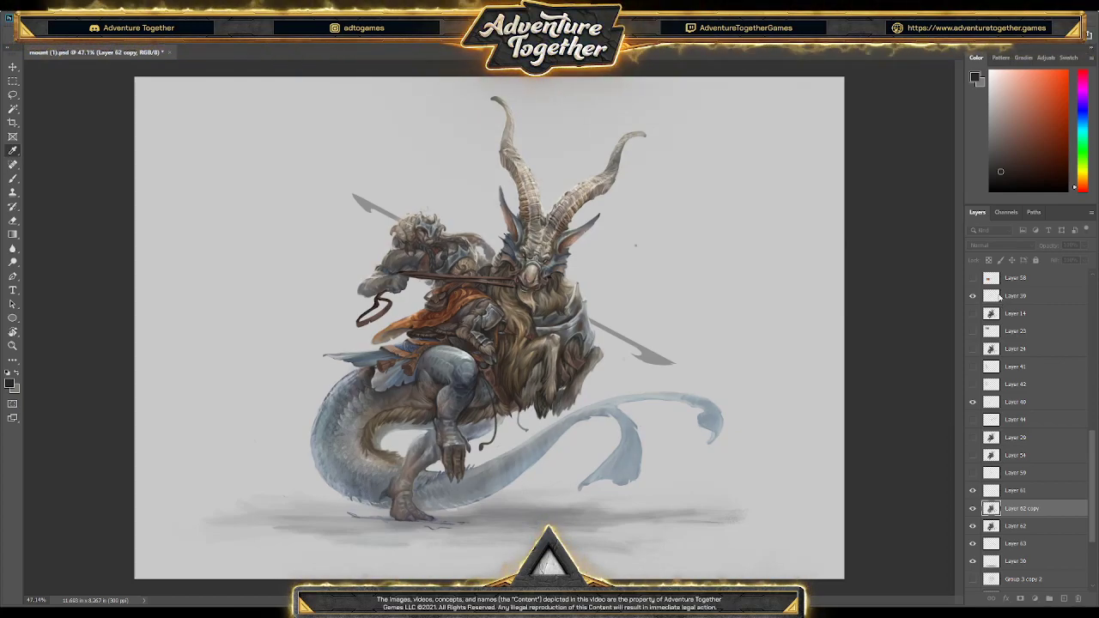
key("ctrl+z")
key("ctrl+shift+z")
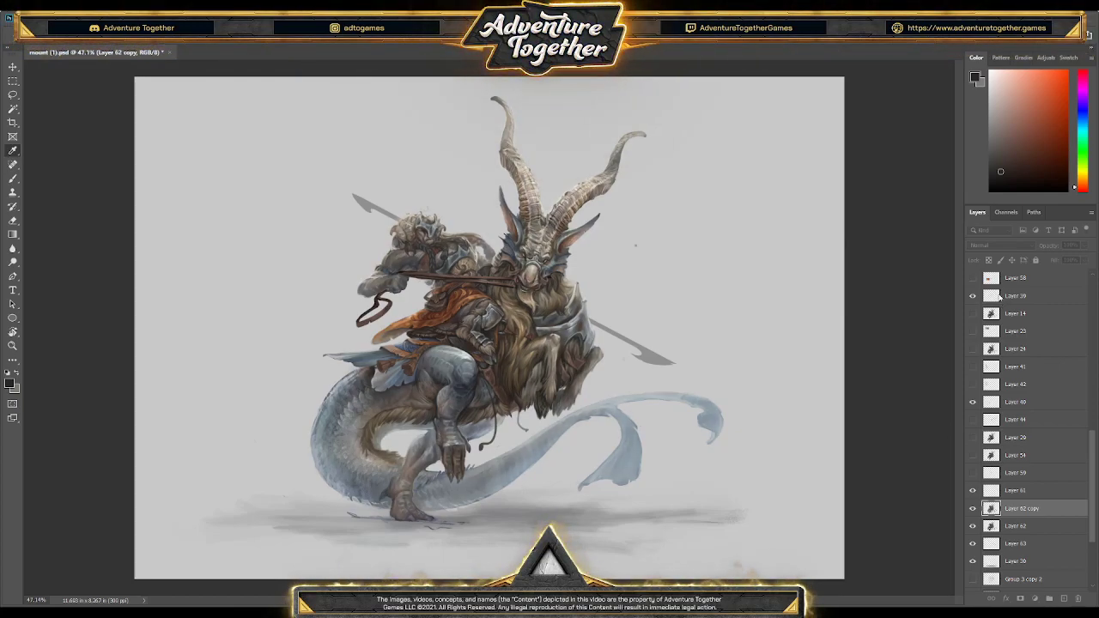
key("ctrl+z")
key("ctrl+shift+z")
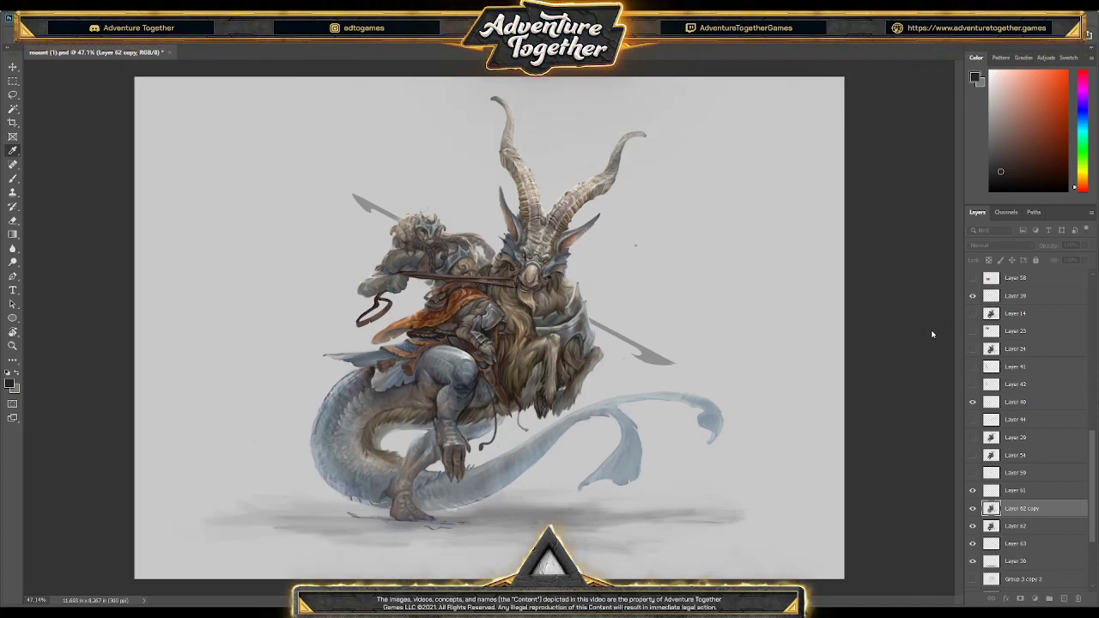
Toggle the visibility of Layer 62 copy repeatedly to compare the adjusted artwork with Layer 62 underneath
key("z")
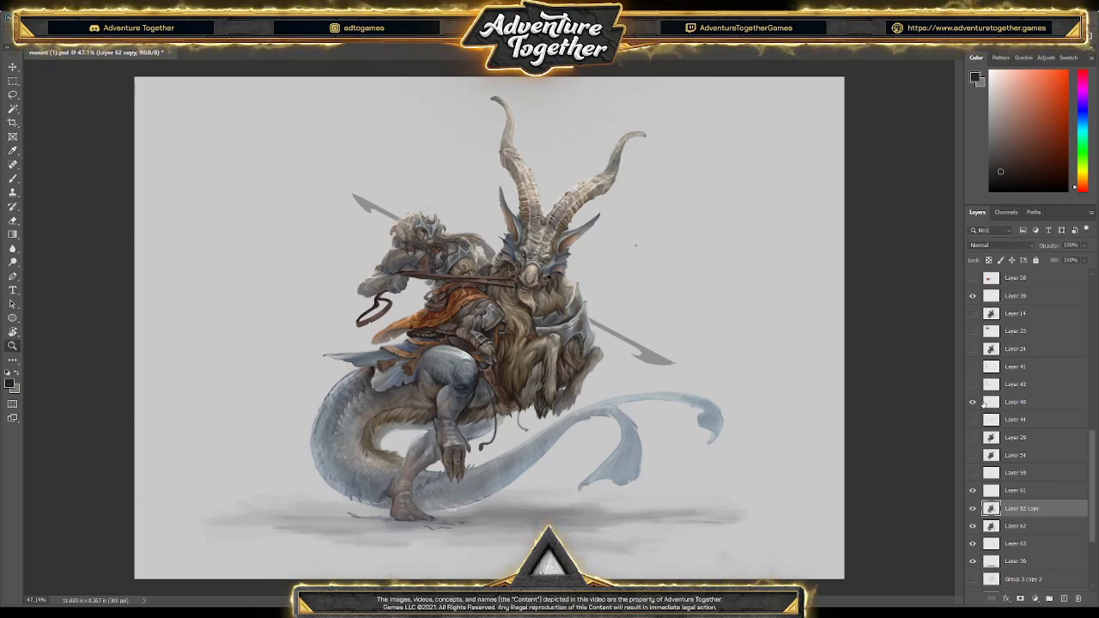
left_click(973, 509)
left_click(973, 509)
left_click(973, 509)
left_click(972, 509)
left_click(972, 509)
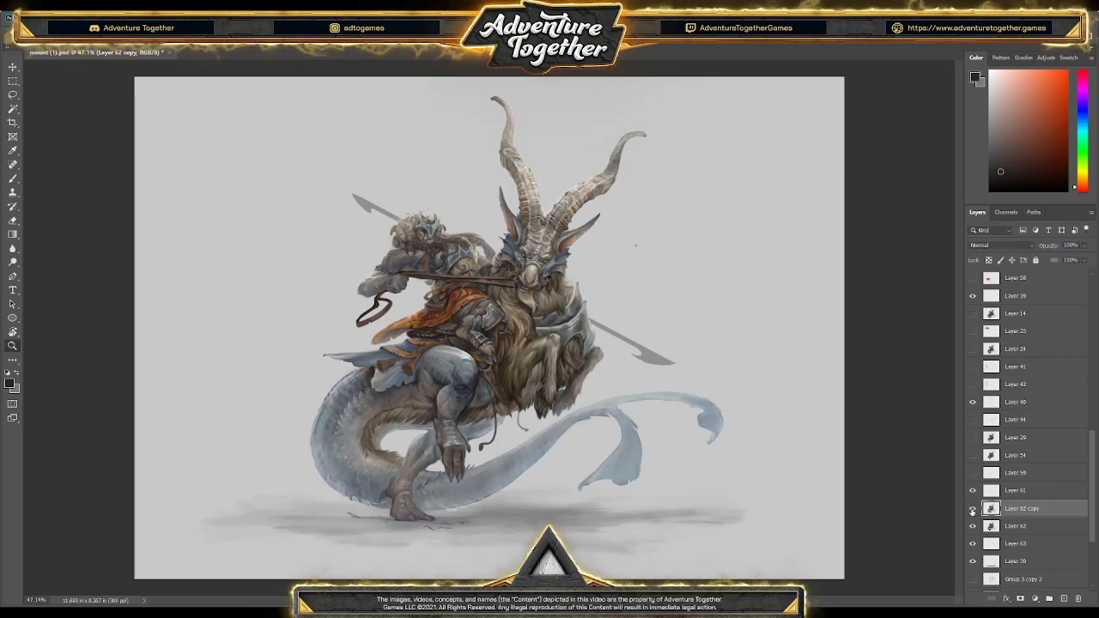
left_click(972, 509)
left_click(973, 509)
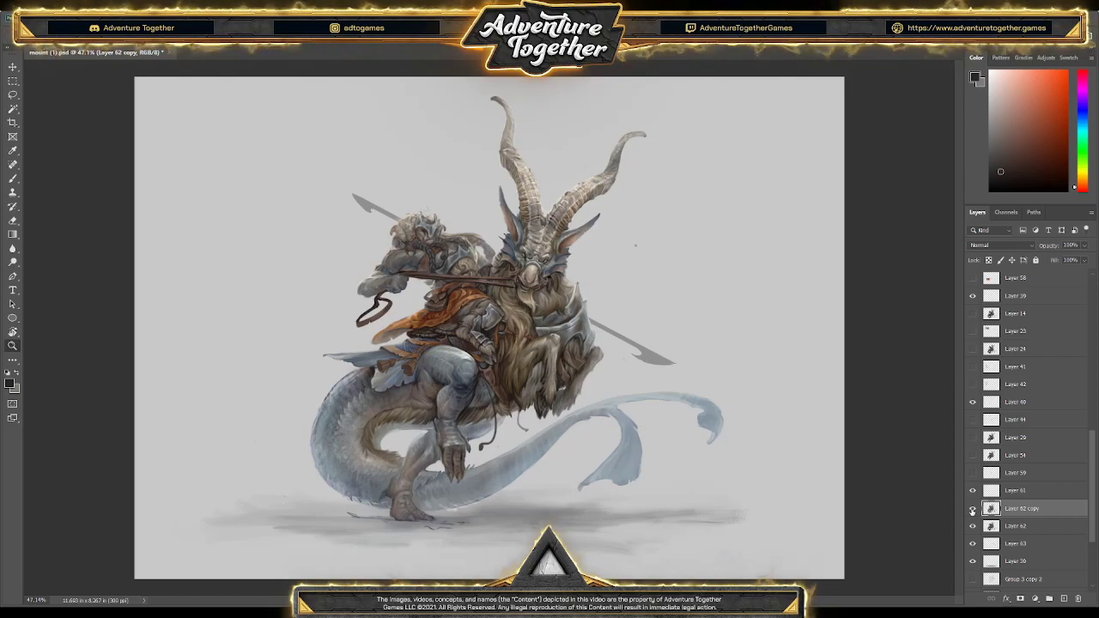
left_click(972, 509)
left_click(972, 509)
left_click(973, 509)
left_click(973, 509)
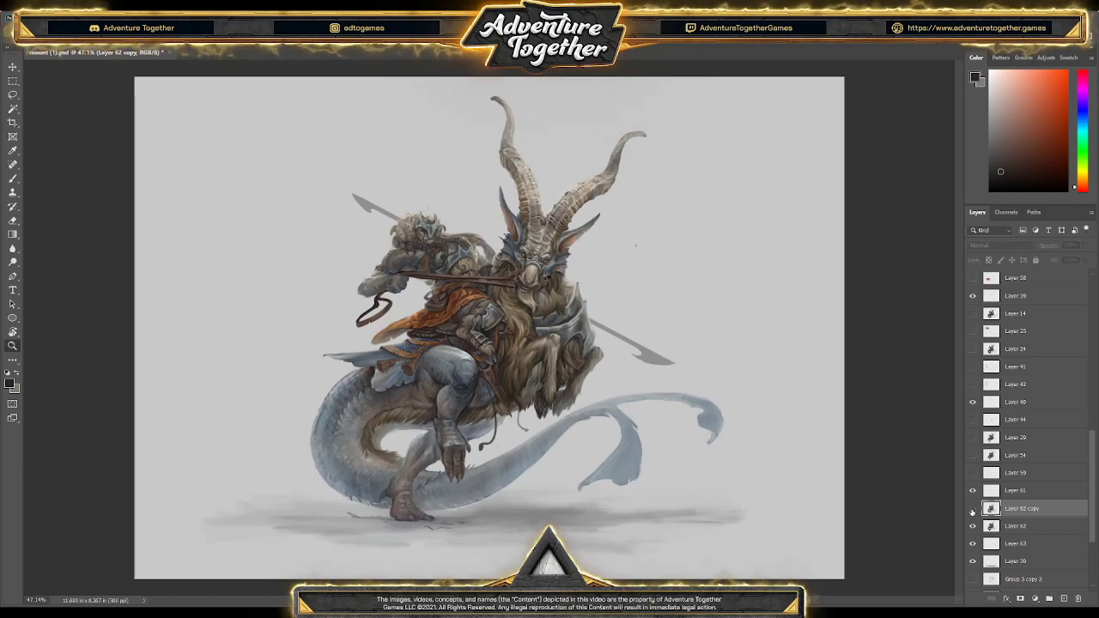
left_click(972, 509)
left_click(972, 509)
Show Layer 62 copy and lower its opacity to 51% so the color adjustment blends with the layer underneath
mouse_move(769, 355)
left_mouse_down()
mouse_move(746, 350)
mouse_move(776, 354)
left_mouse_up()
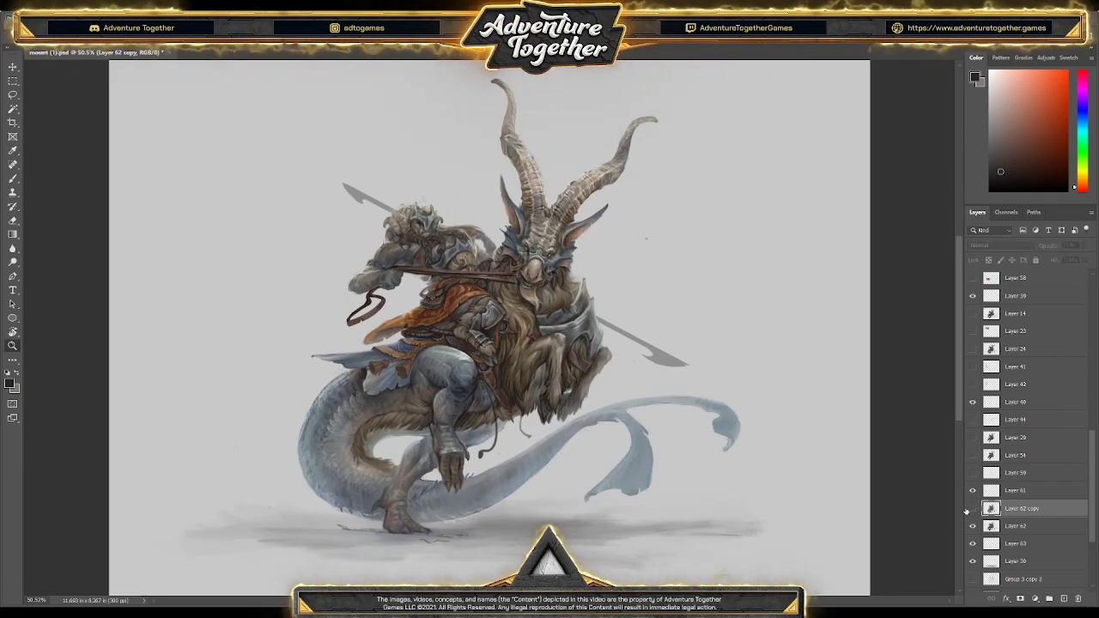
left_click_drag(1088, 246, 1054, 249)
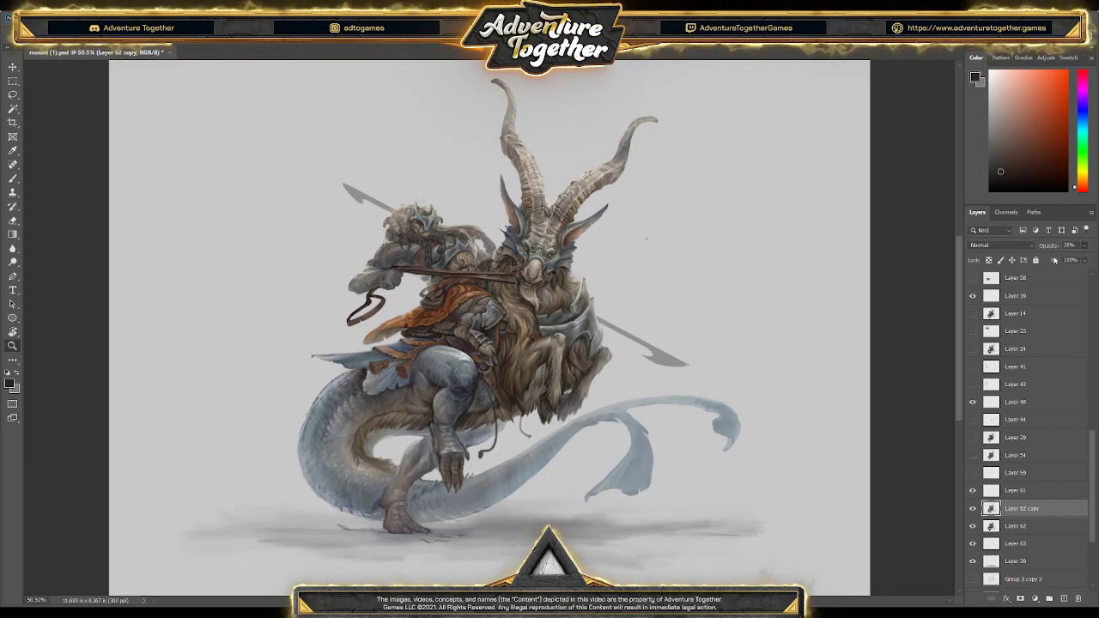
left_click(972, 510)
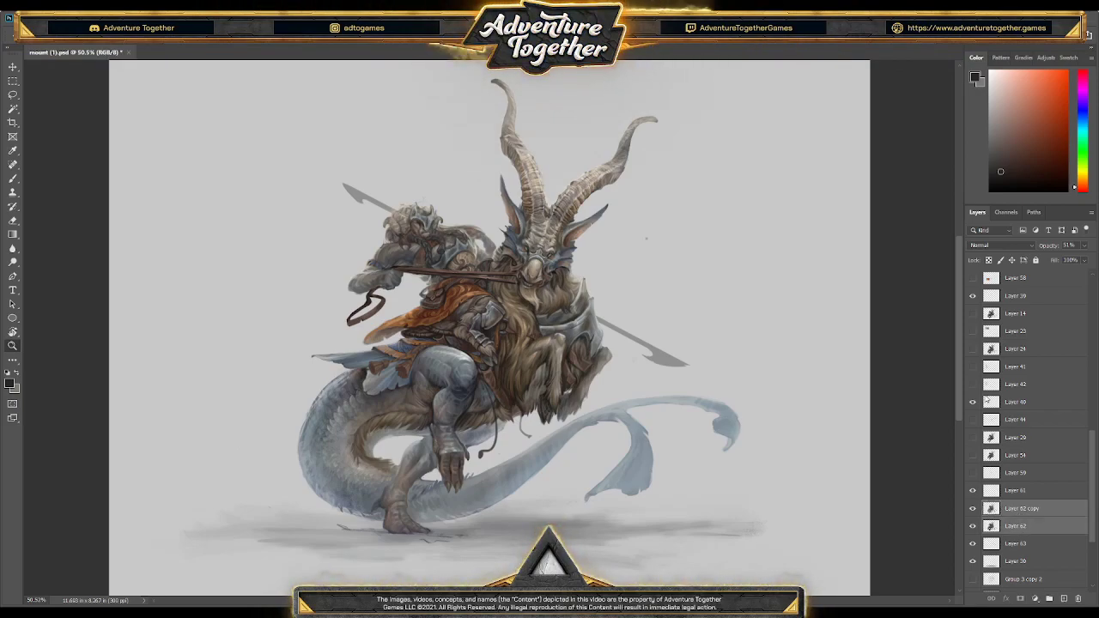
Merge Layer 62 copy with Layer 62 and save the document
key("ctrl+e")
key("ctrl+s")
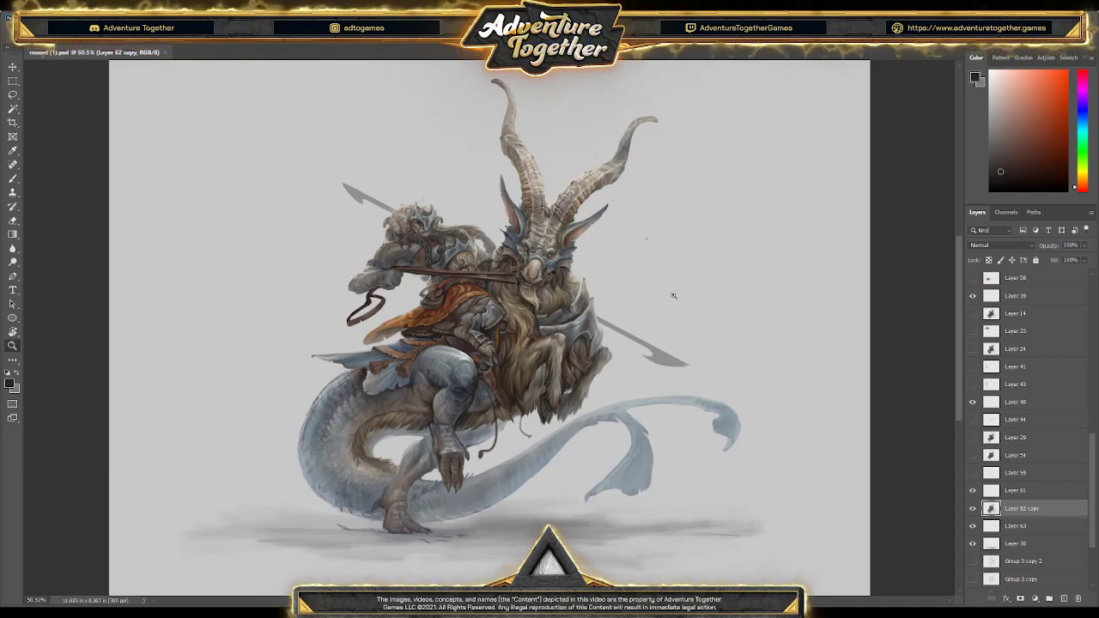
Select Layer 63 and shift the grey polearm behind the characters to a muted blue-grey
key("ctrl+shift+Up")
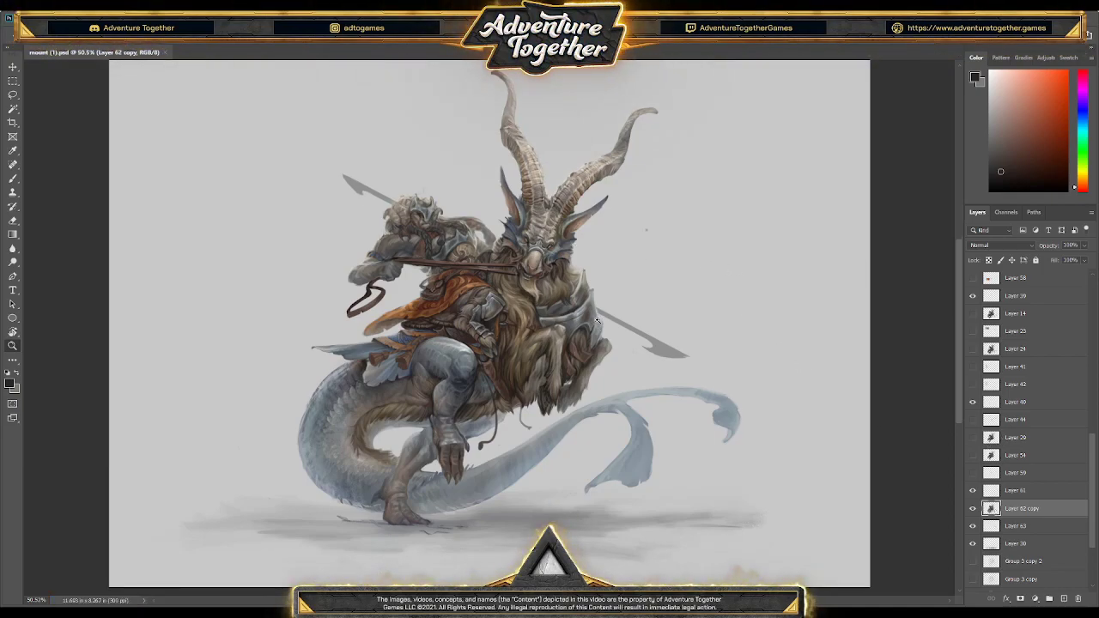
left_click_drag(465, 219, 433, 220)
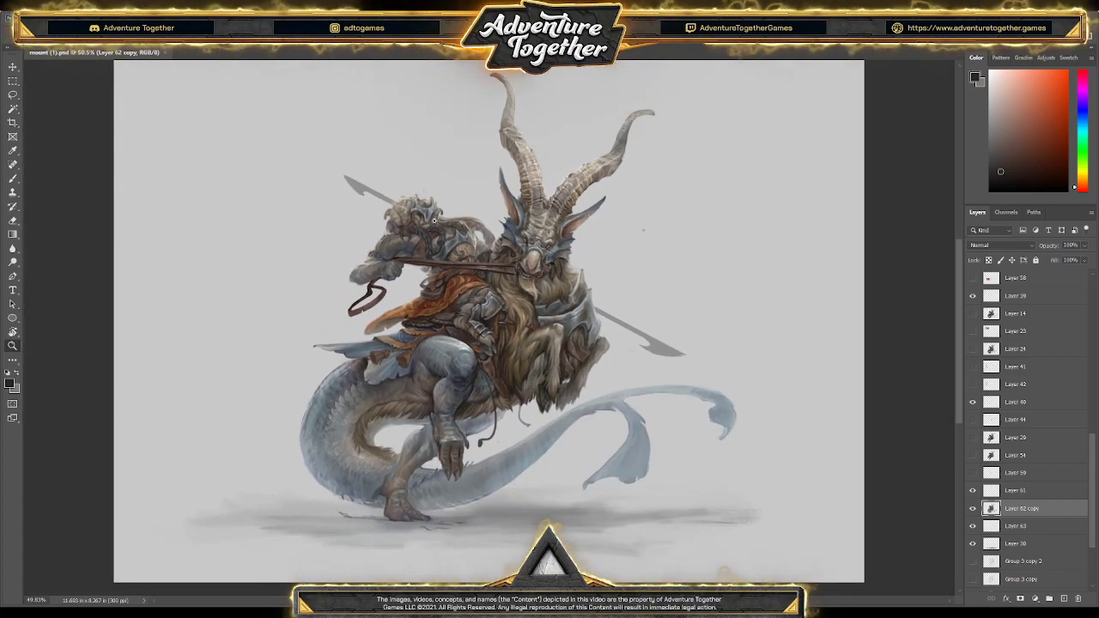
left_click_drag(624, 294, 638, 333)
left_click(1019, 527)
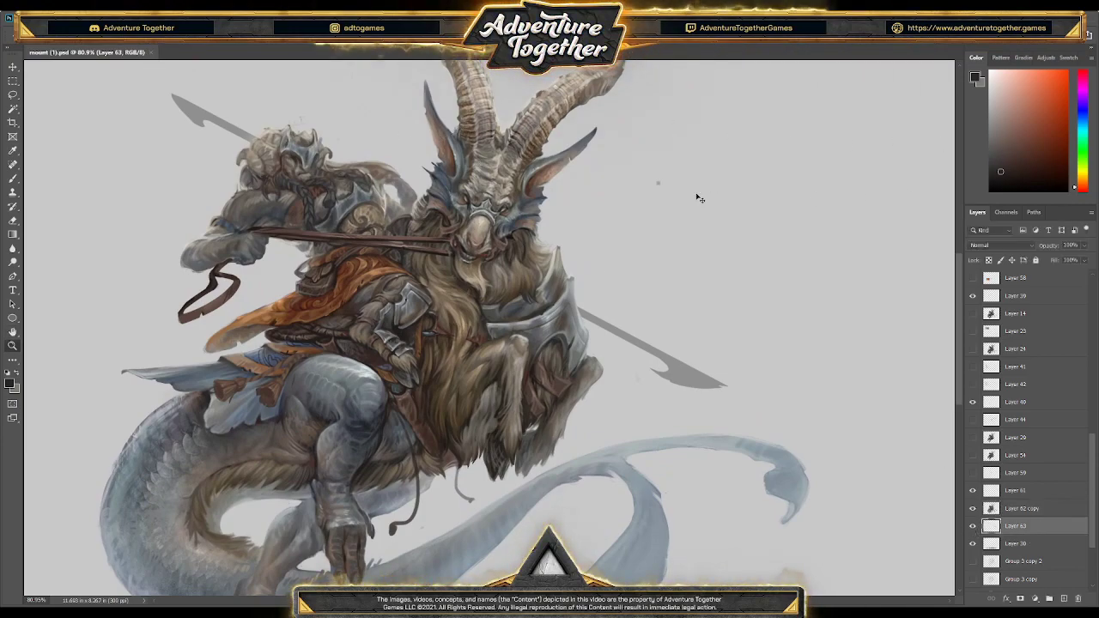
key("i")
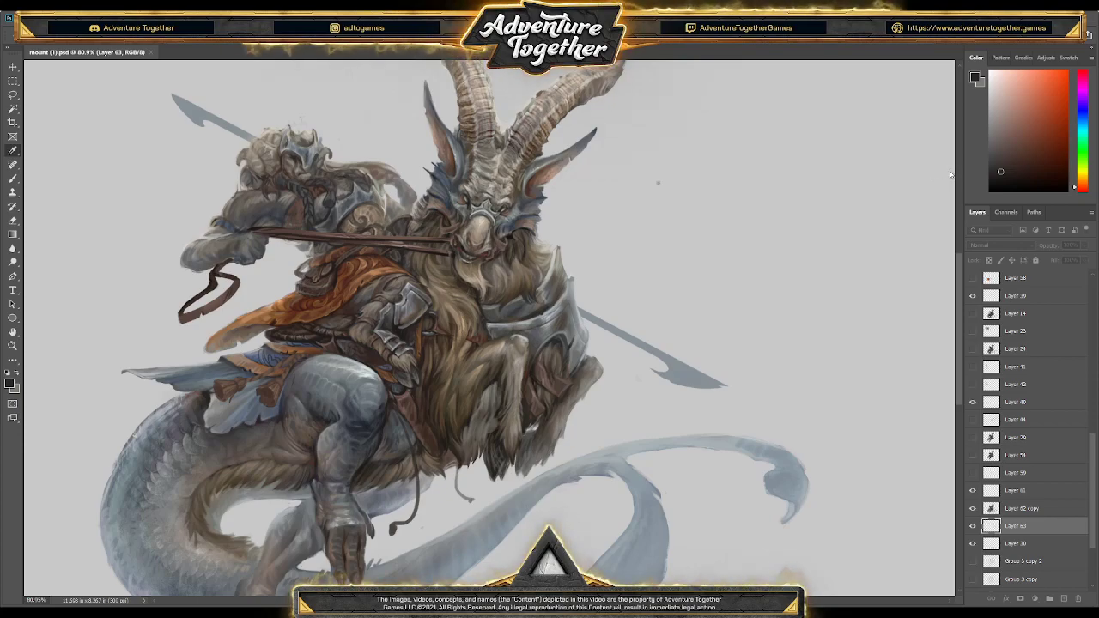
Make Layer 62 copy active for painting the goat's beard and save the document
key("z")
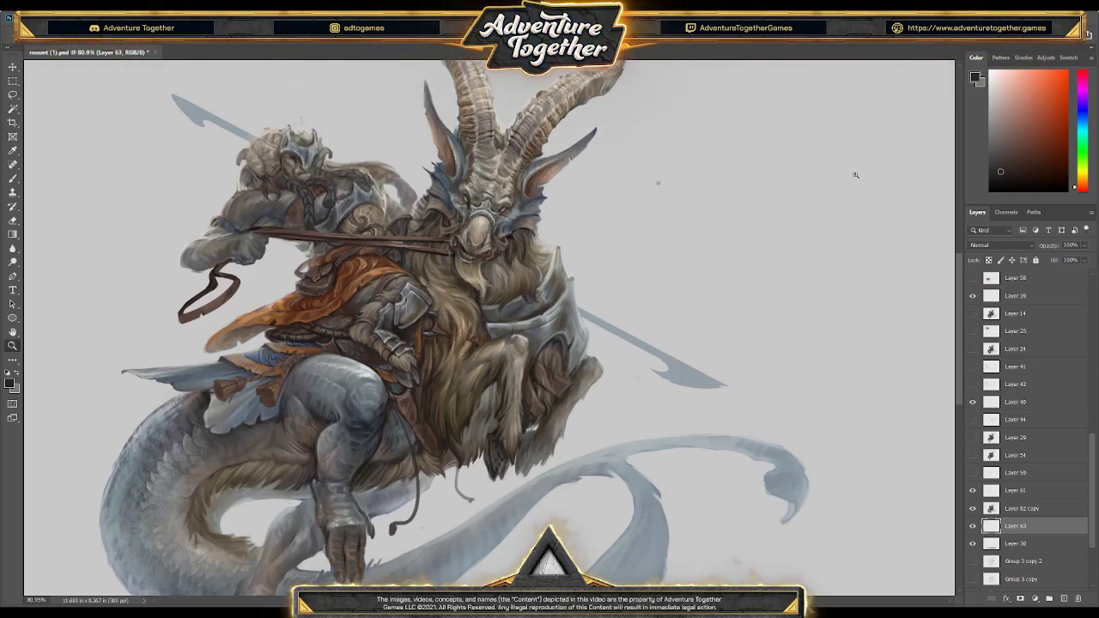
left_click_drag(456, 258, 489, 352)
left_click(490, 352, "alt")
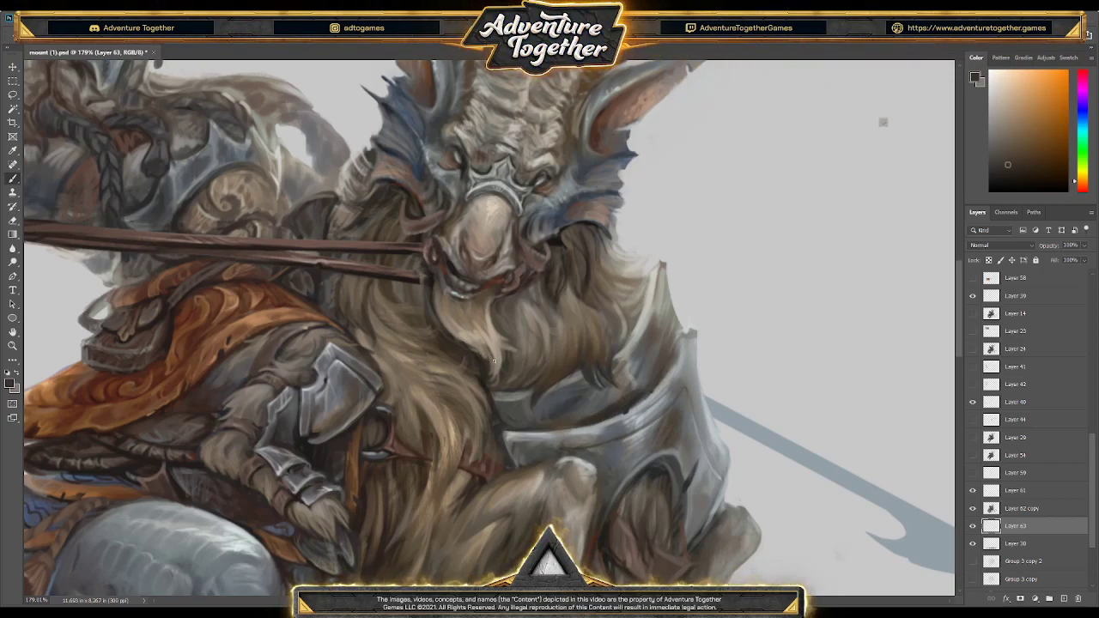
key("e")
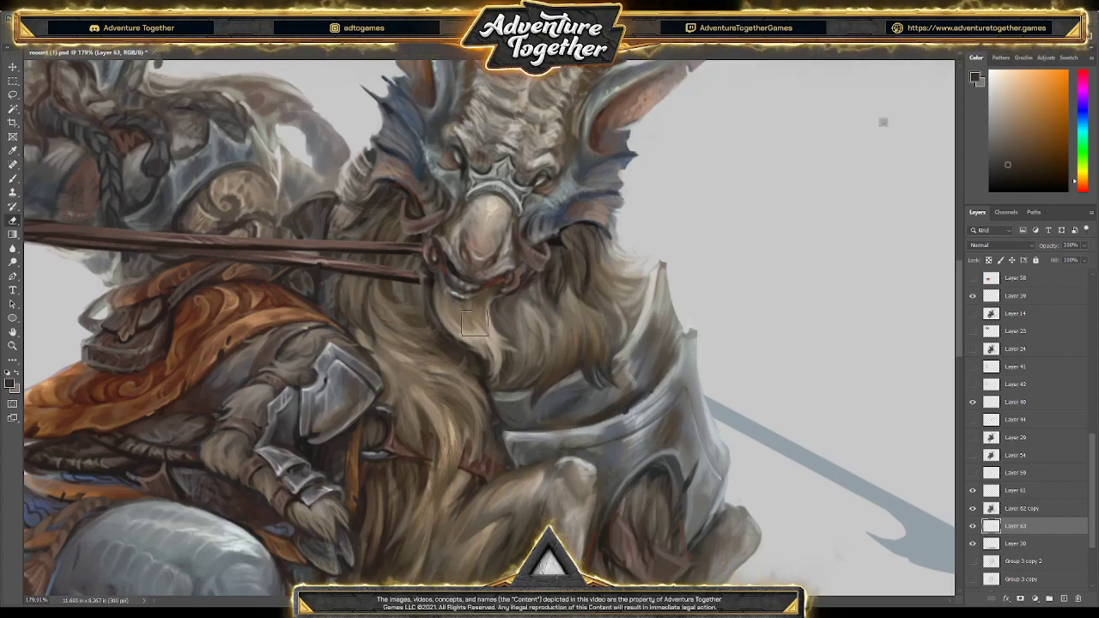
left_click(529, 388, "ctrl")
key("ctrl+s")
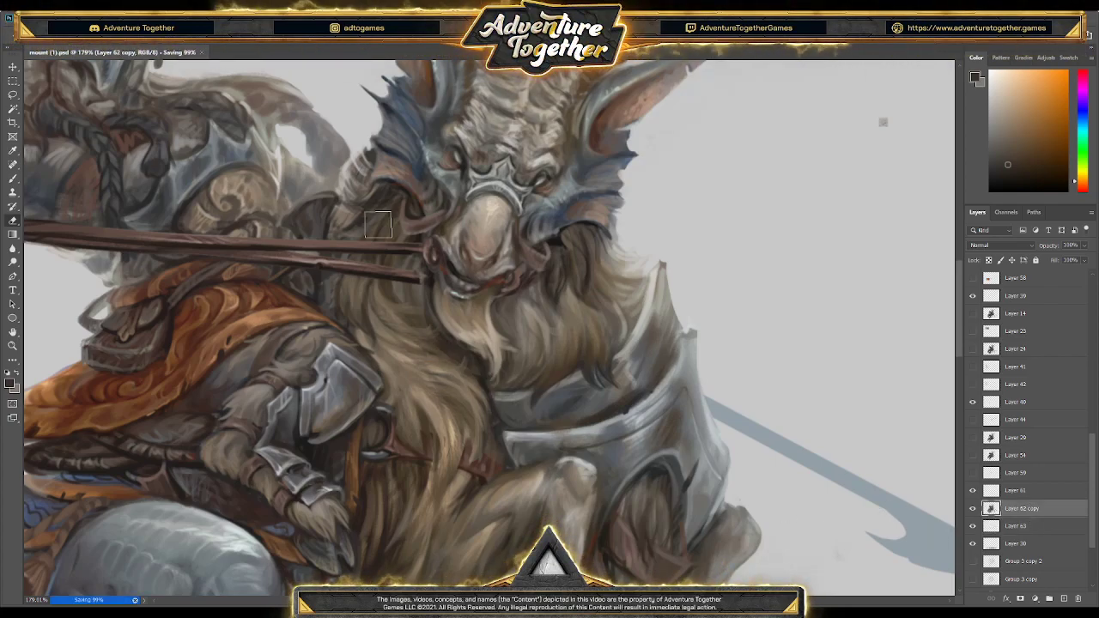
Paint fur strands on the pale beard tuft under the goat's chin, using brown and beige tones sampled from the beard
left_click(442, 329, "alt")
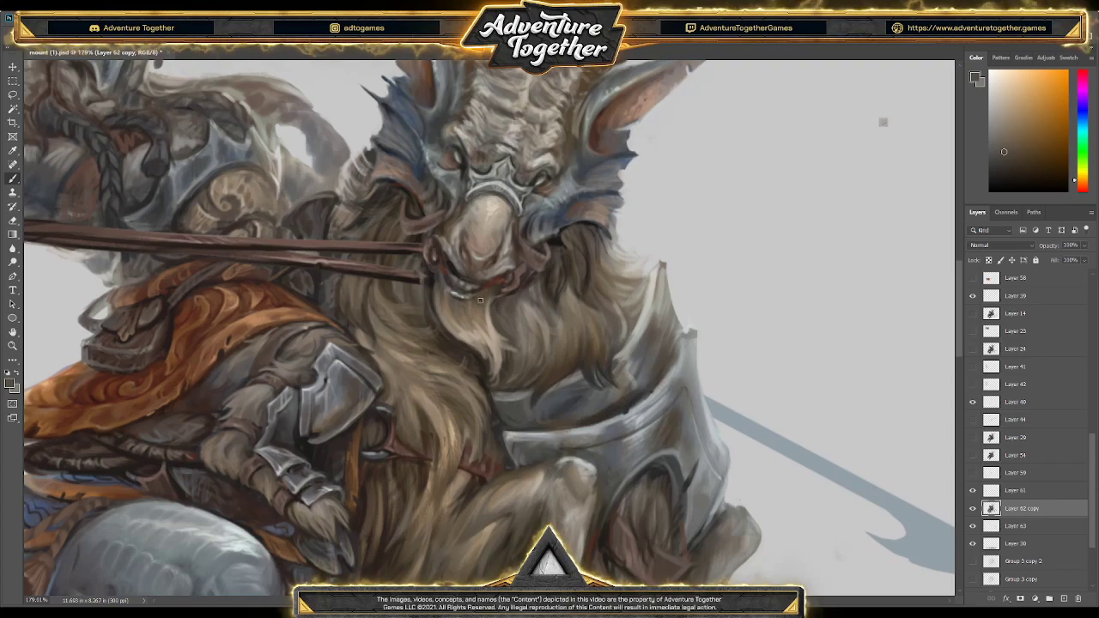
left_click(479, 316, "alt")
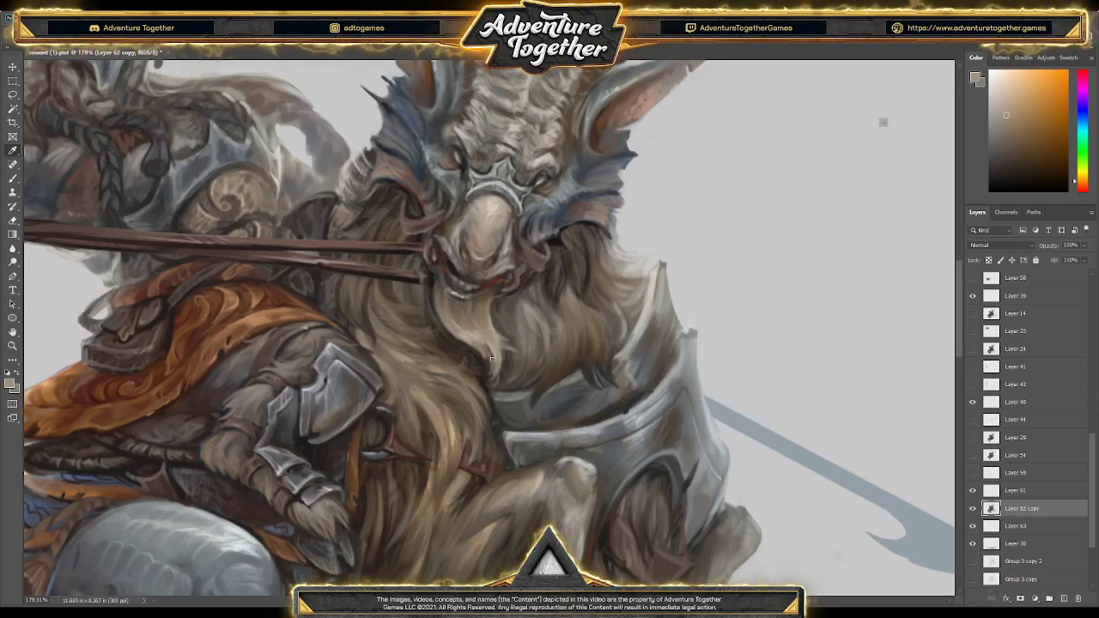
left_click(473, 352, "alt")
left_click(461, 342, "alt")
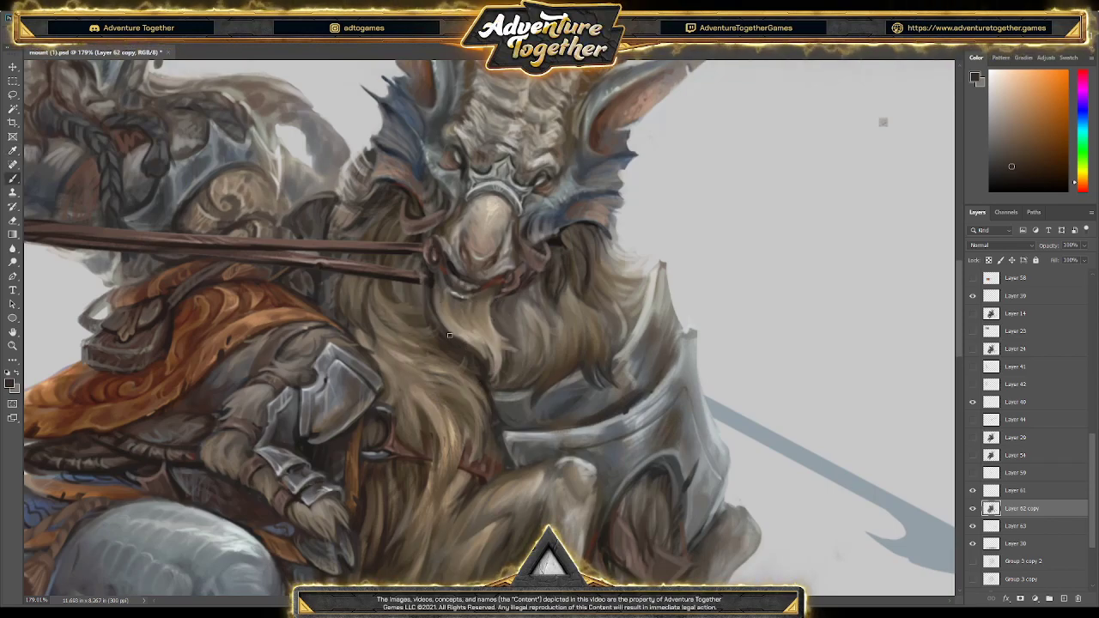
left_click(482, 371, "alt")
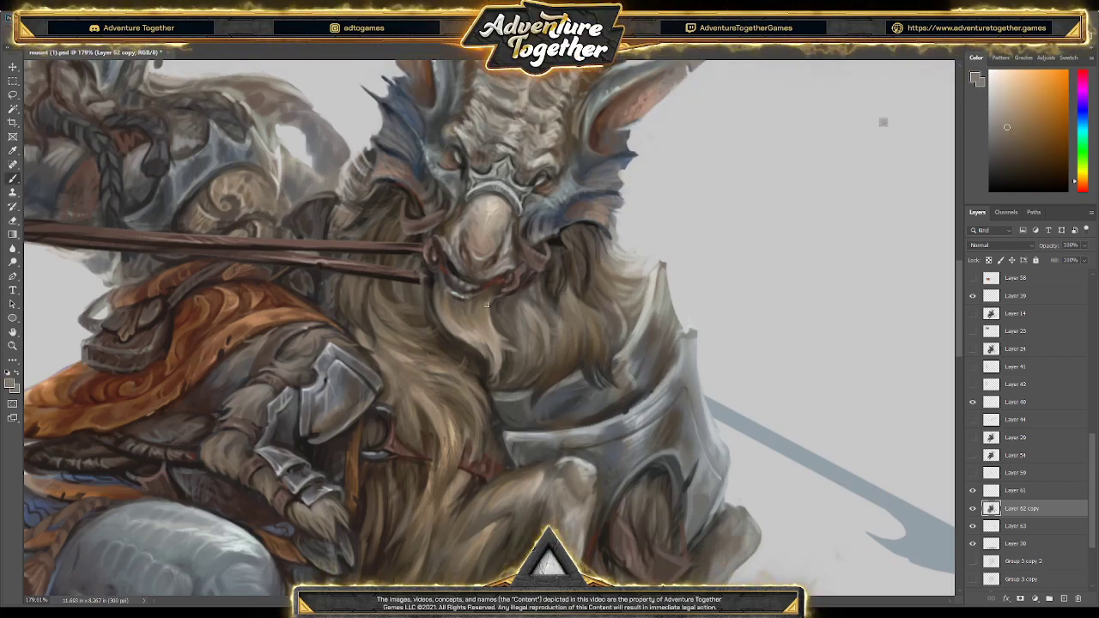
left_click(474, 340, "alt")
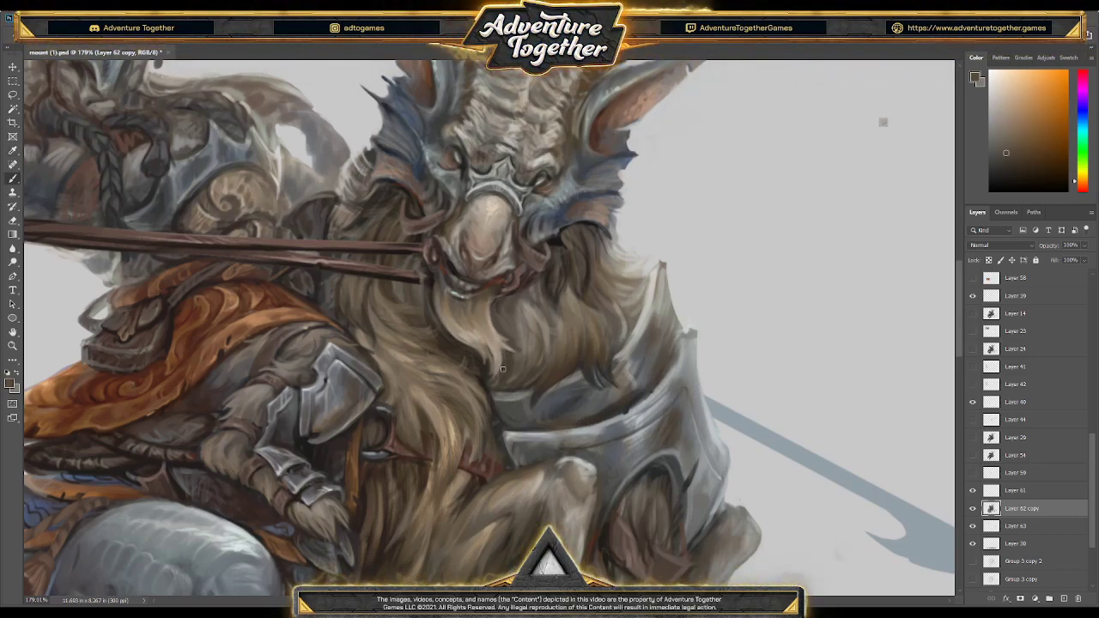
Refine the tip of the pale beard tuft and the fur around it with sampled dark and mid brown tones
left_click(471, 362, "alt")
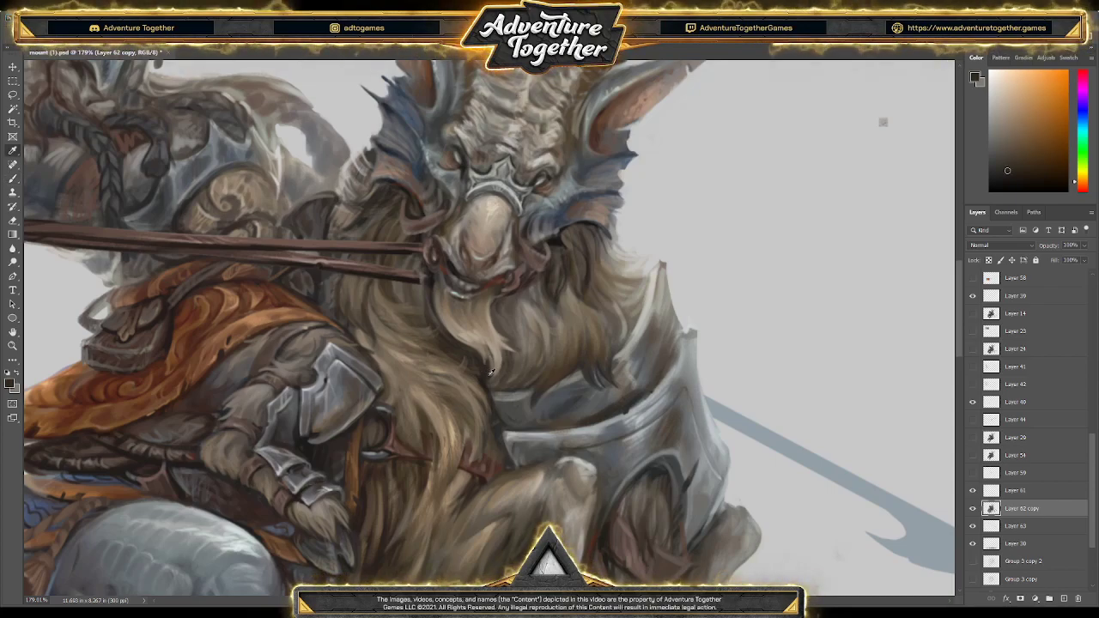
left_click(503, 370, "alt")
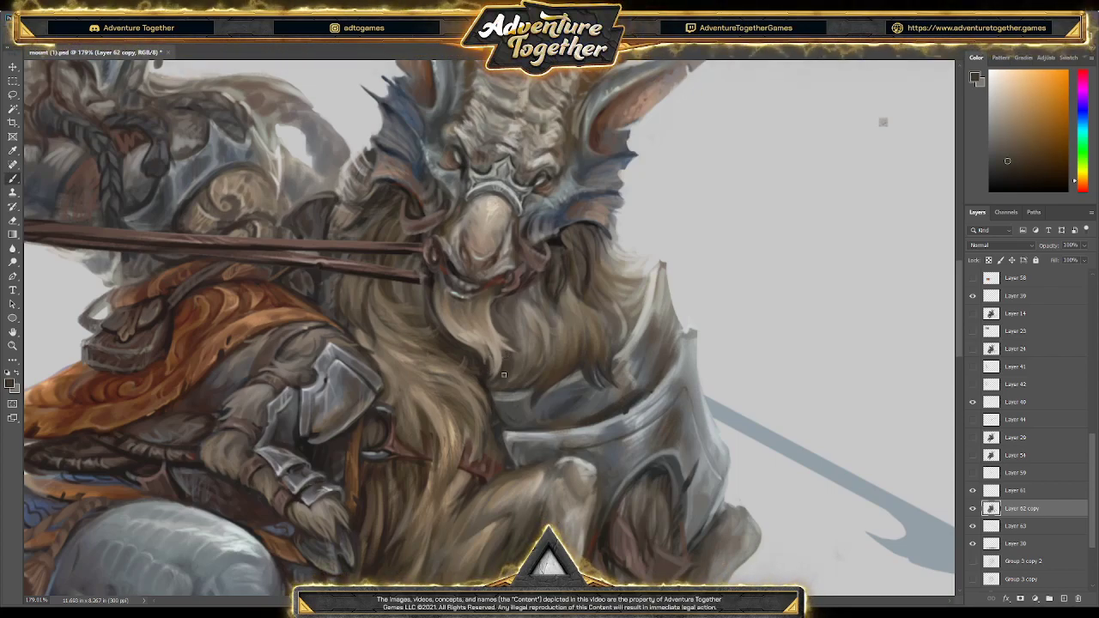
left_click(503, 376, "alt")
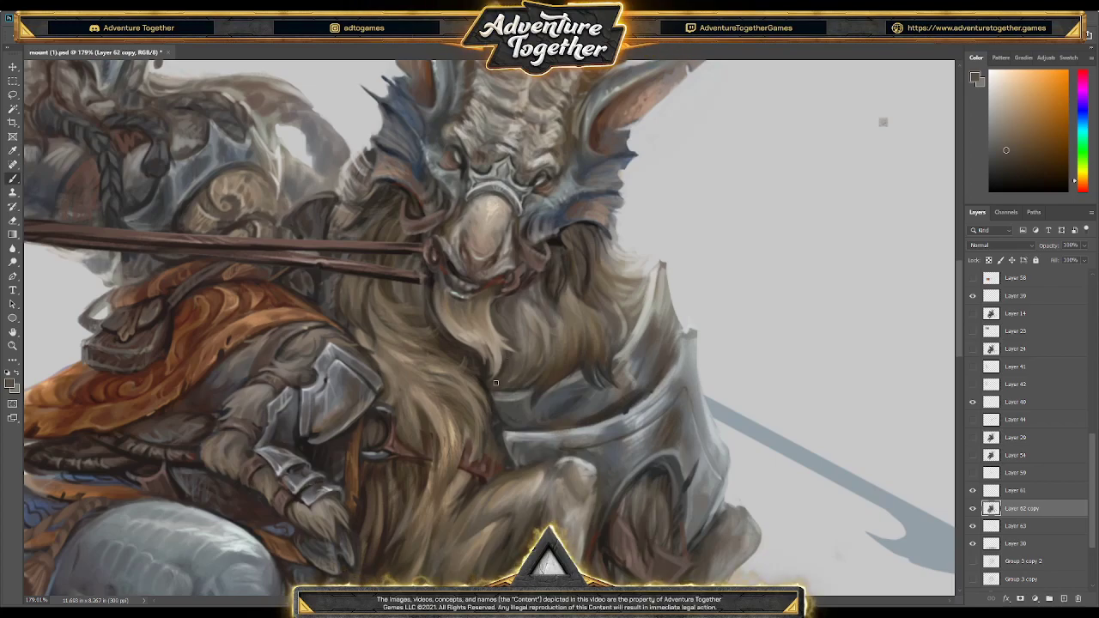
left_click(510, 345, "alt")
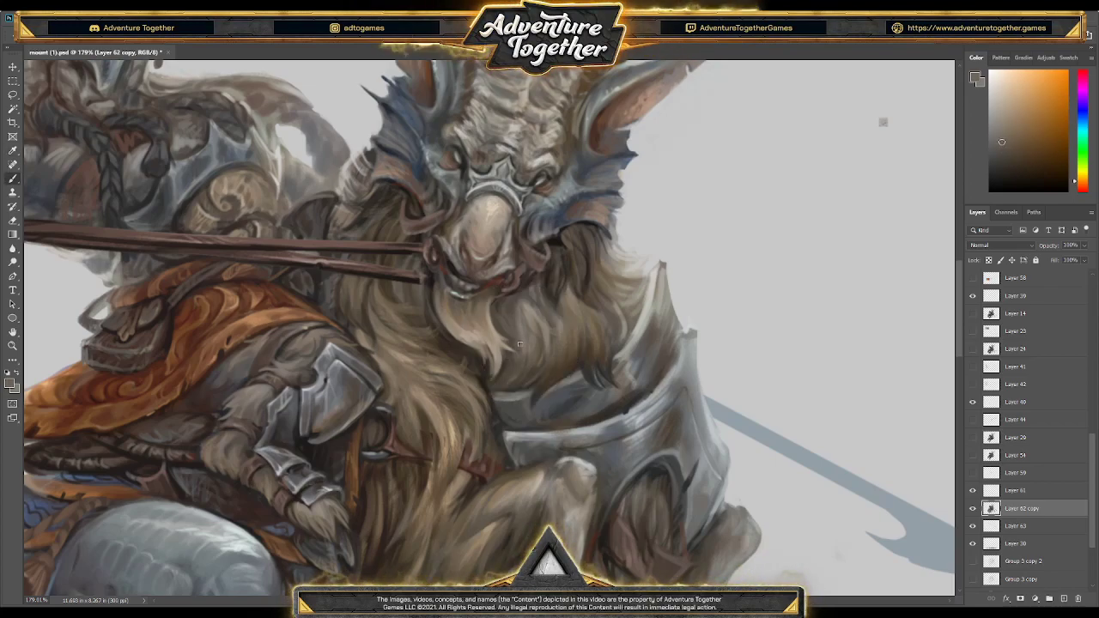
Refine the fur and shading at the corner of the goat's mouth with sampled brown and near-black tones
left_click(439, 277, "alt")
left_click(444, 301, "alt")
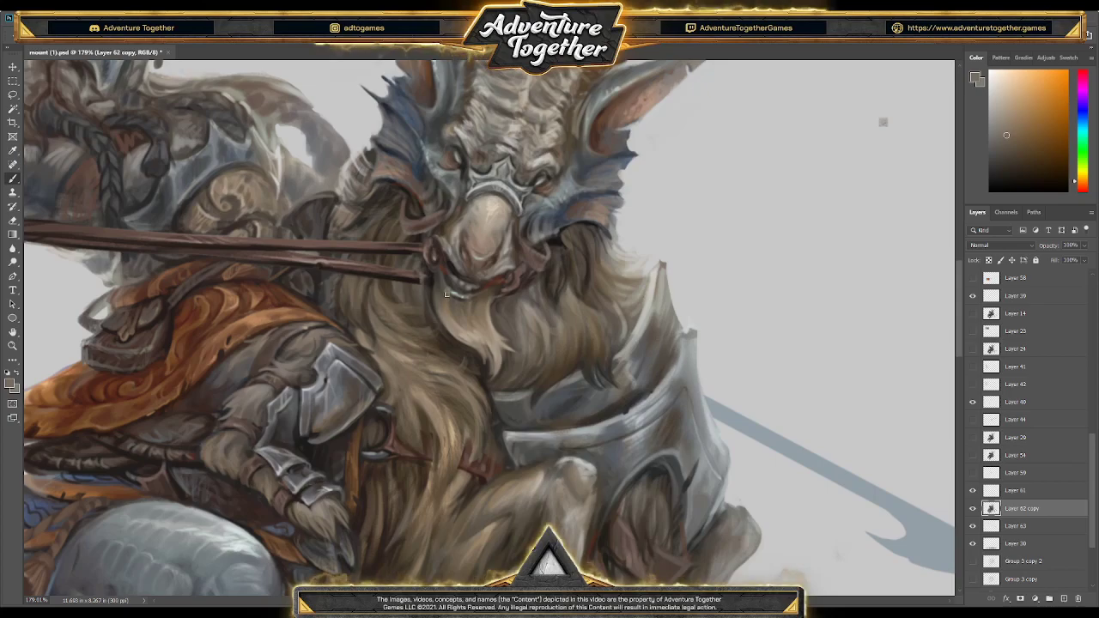
left_click(437, 324, "alt")
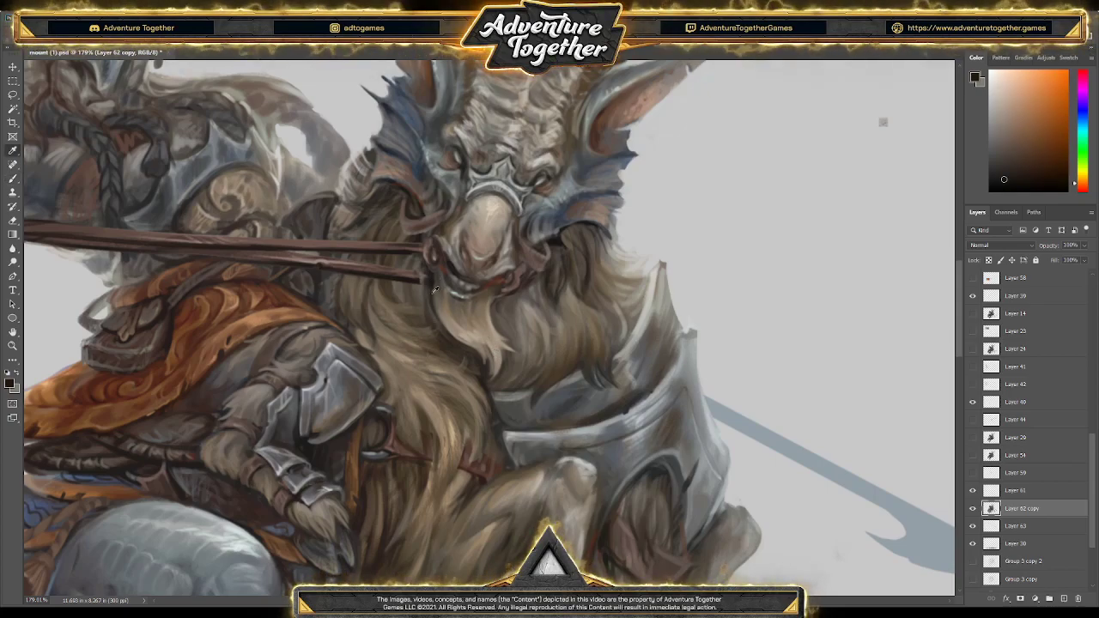
left_click(419, 275, "alt")
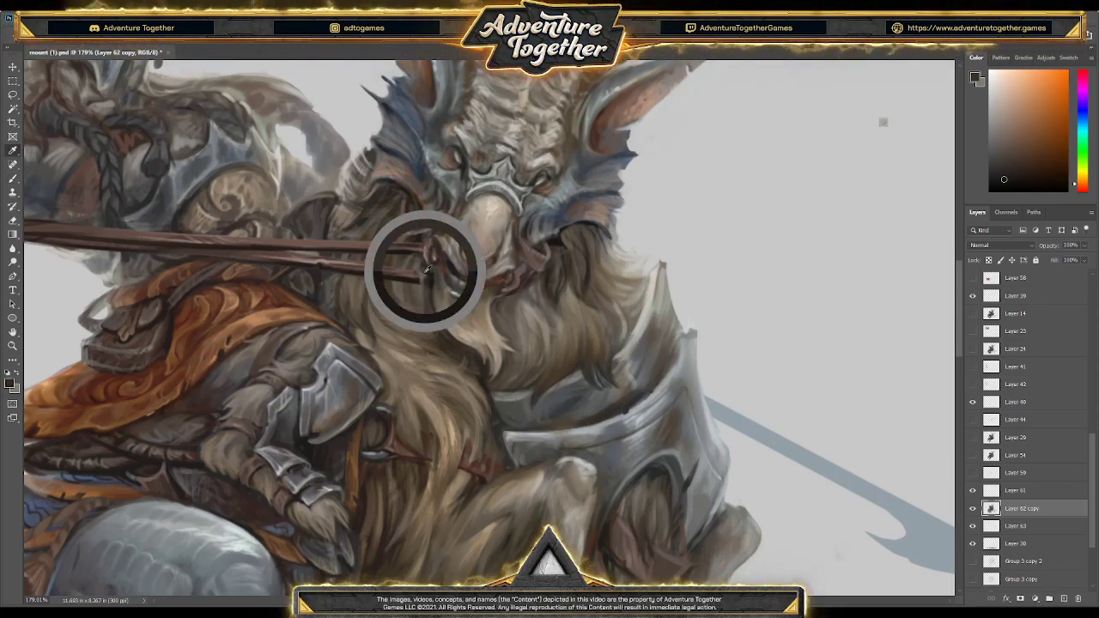
left_click(417, 271, "alt")
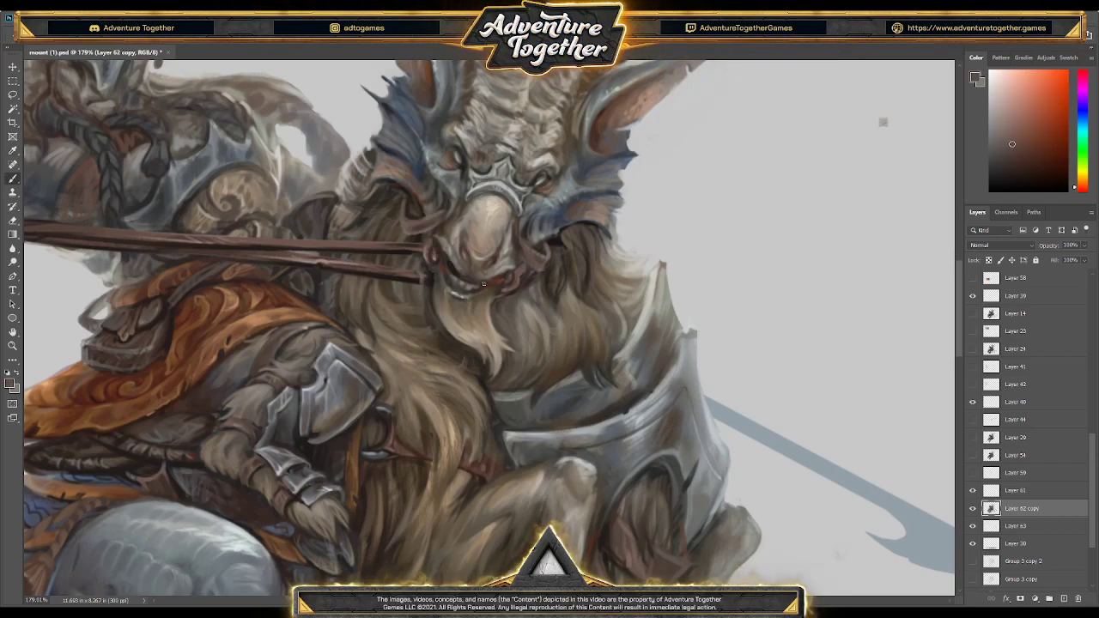
Move the reins layer, Layer 39, directly above Layer 61, hide it, and make Layer 62 copy active
left_click(972, 491)
left_click(973, 402)
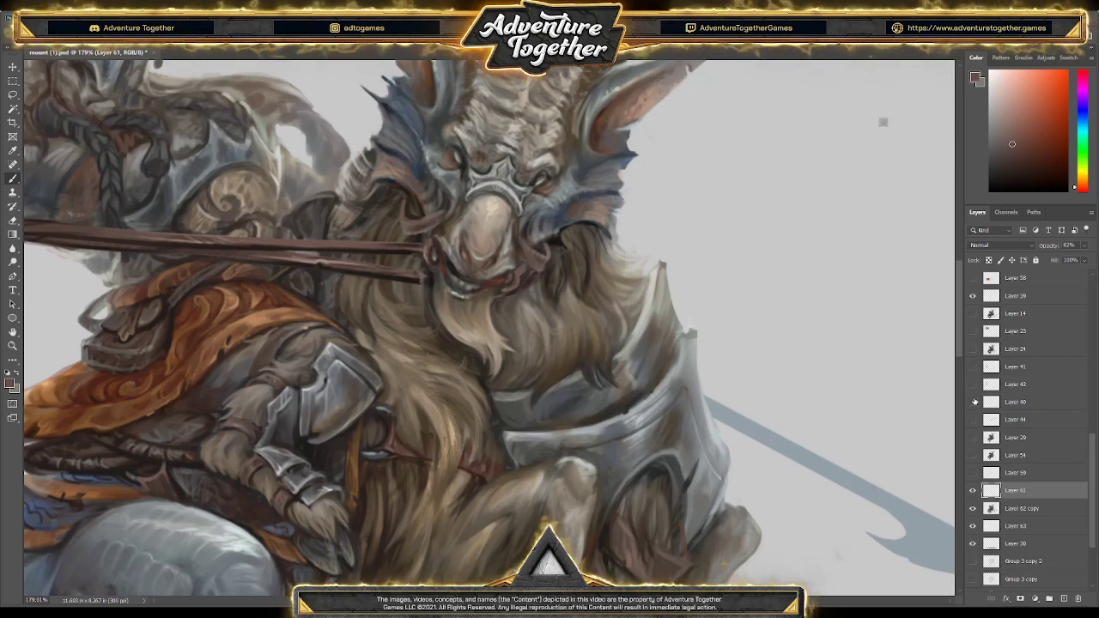
left_click(974, 402)
left_click(972, 296)
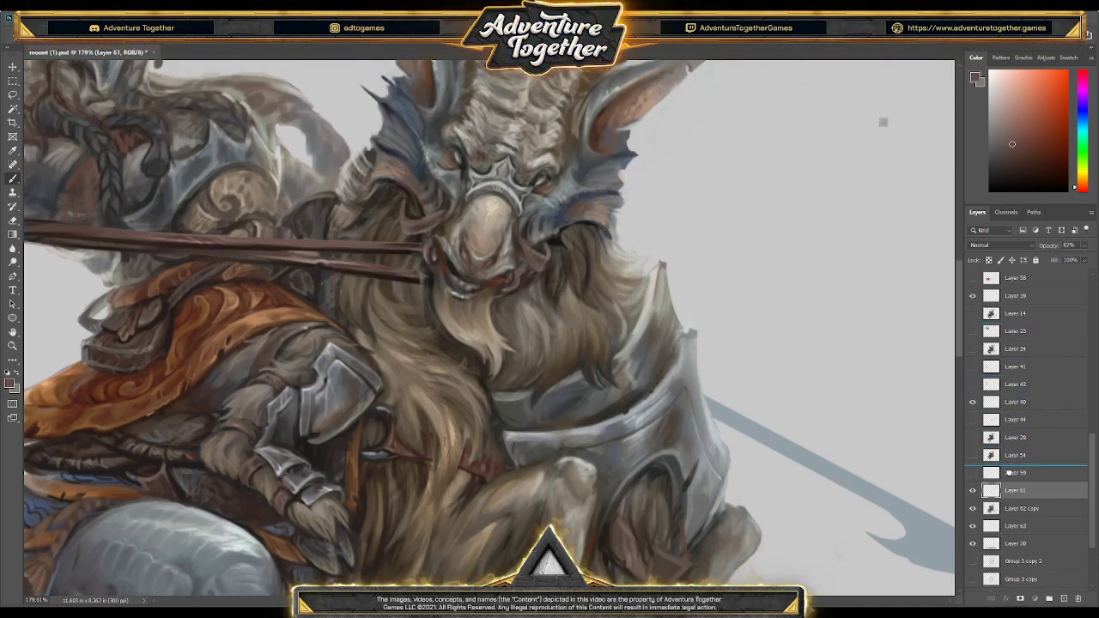
left_click(972, 473)
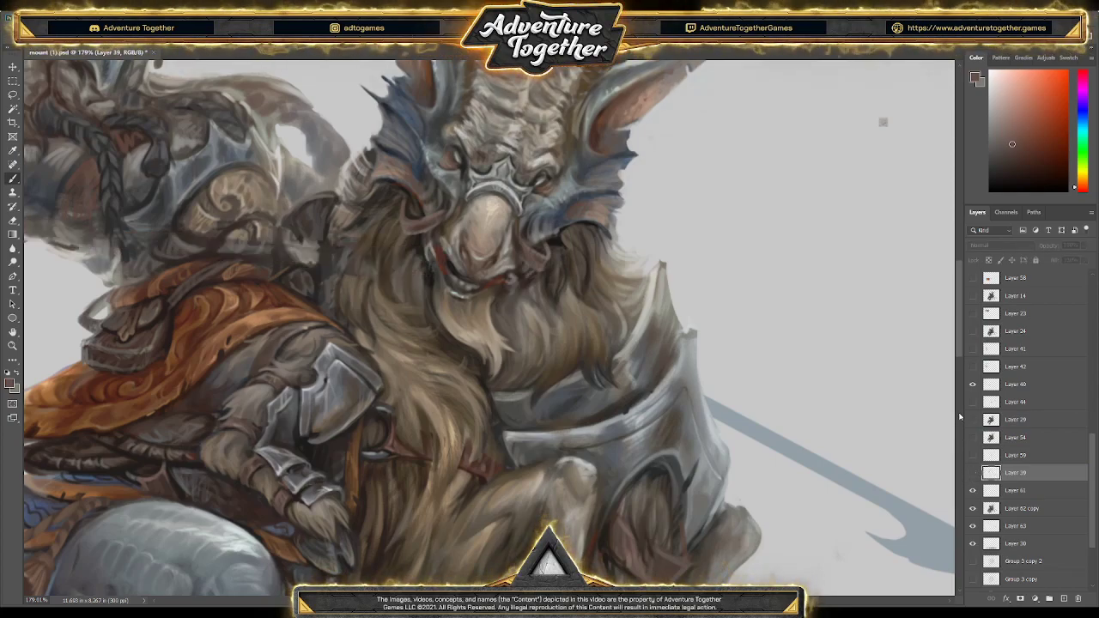
left_click(1017, 508)
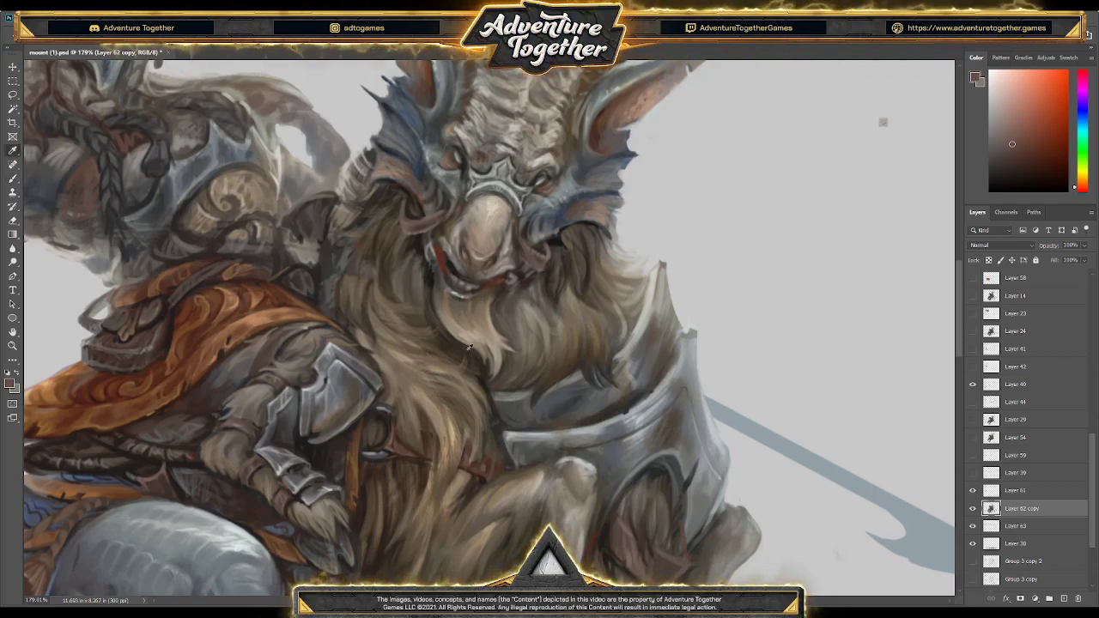
Paint the fur beside the goat's mouth and under its chin with sampled dark and mid brown tones
key("alt")
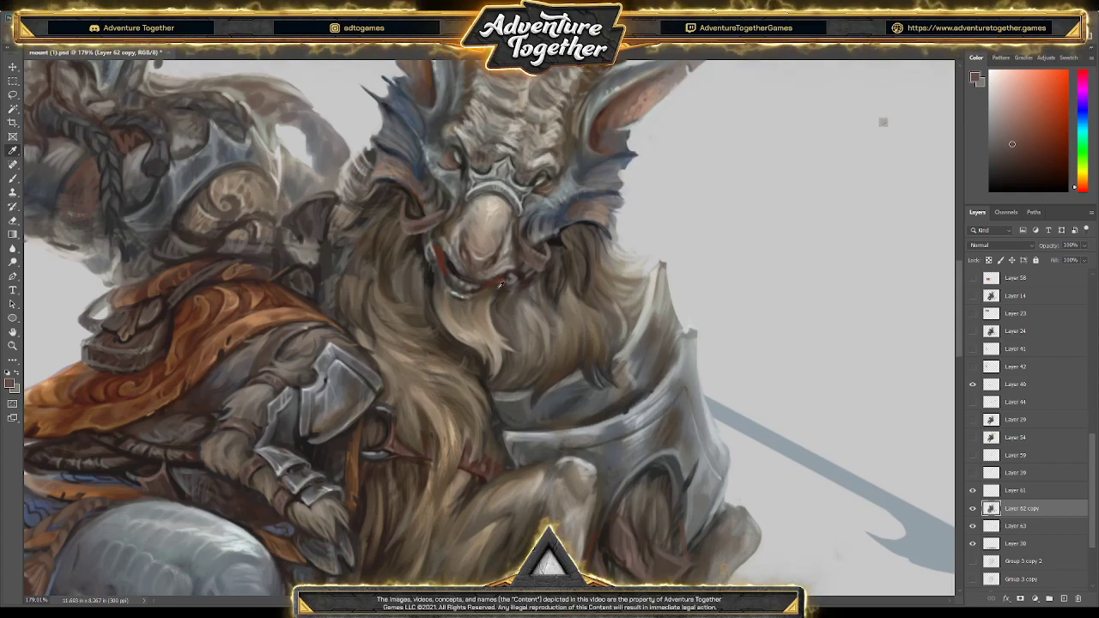
left_click(431, 273, "alt")
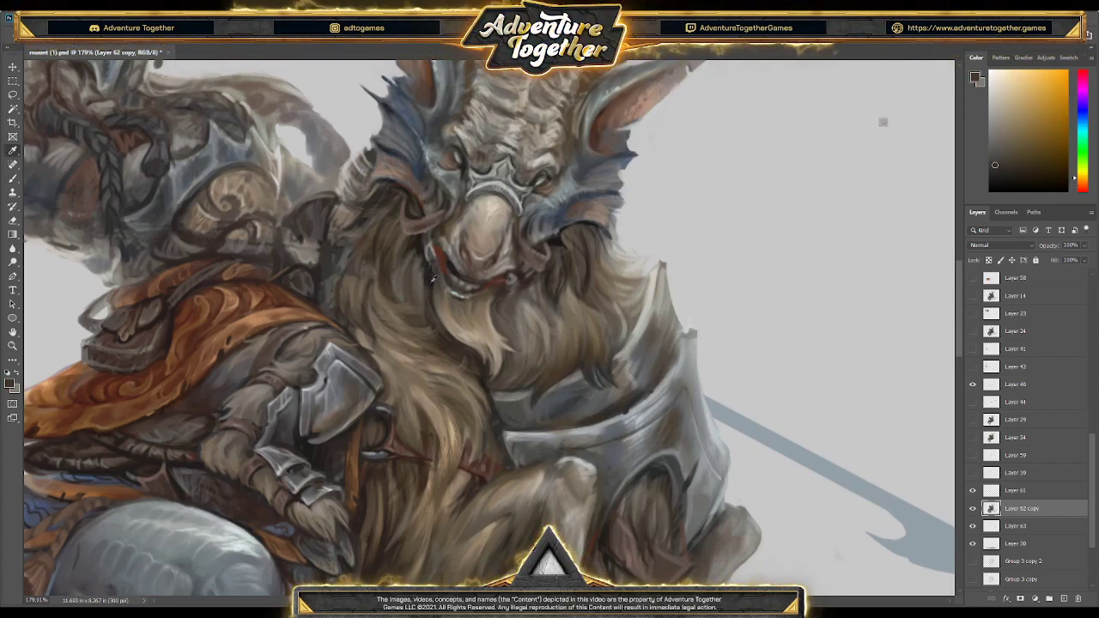
left_click(425, 279, "alt")
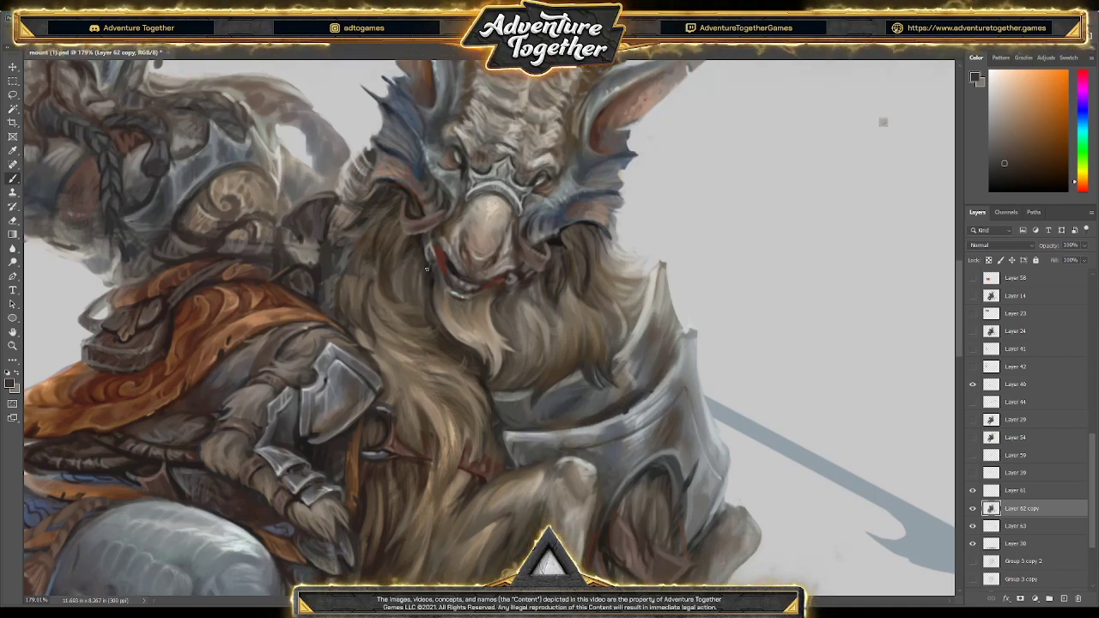
left_click(505, 306, "alt")
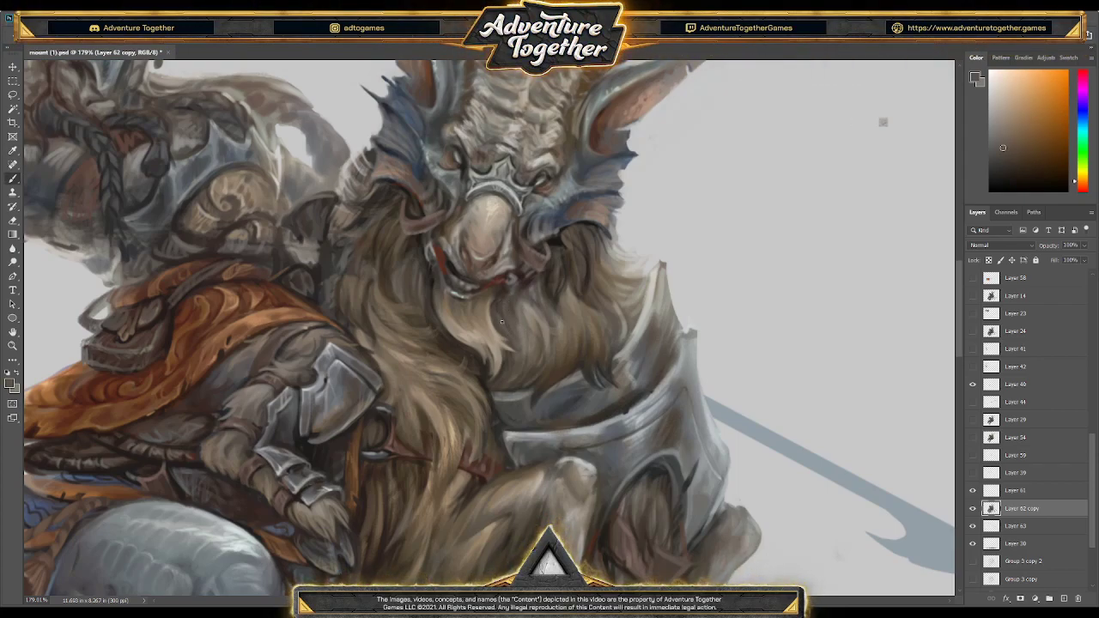
Rework the red corner of the goat's mouth with sampled dark red, near-black and grey-brown tones
left_click(450, 257, "alt")
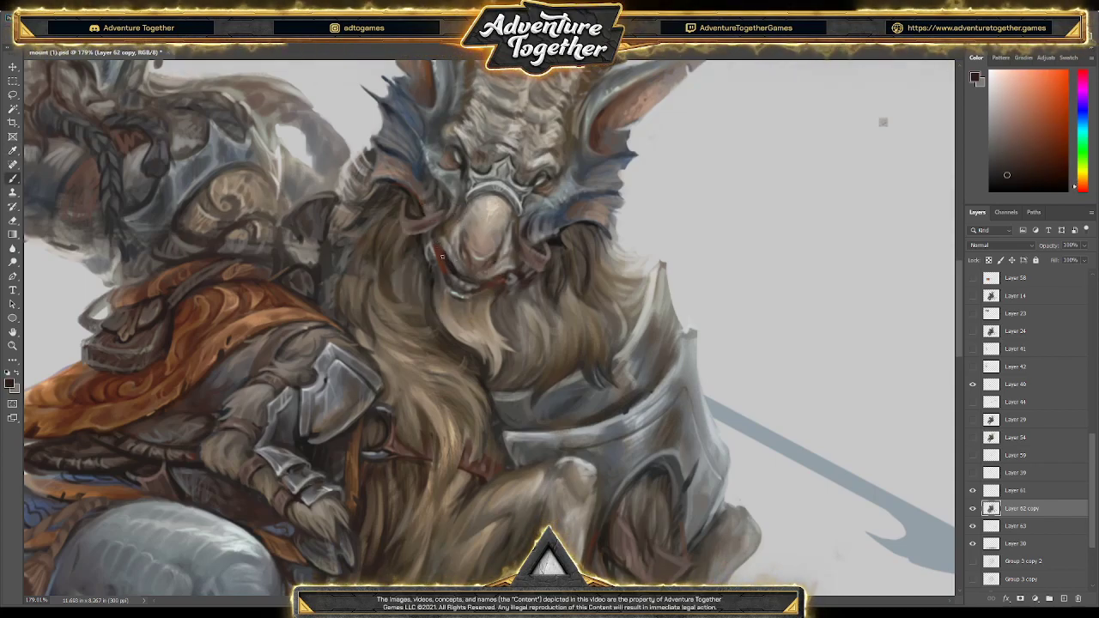
left_click(440, 248, "alt")
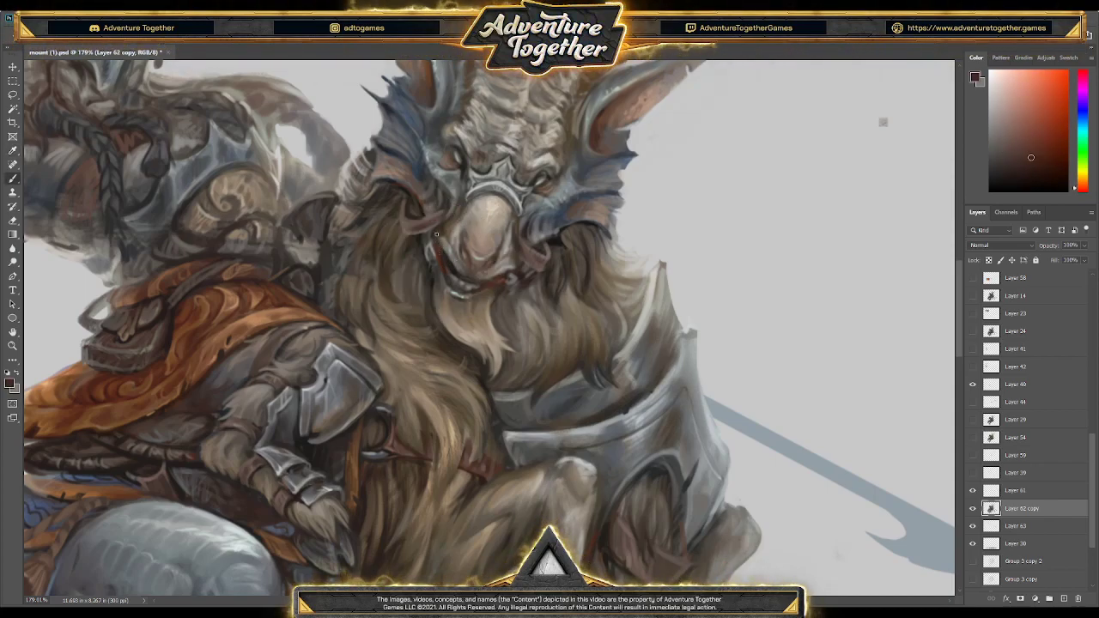
left_click(444, 247, "alt")
left_click(436, 266, "alt")
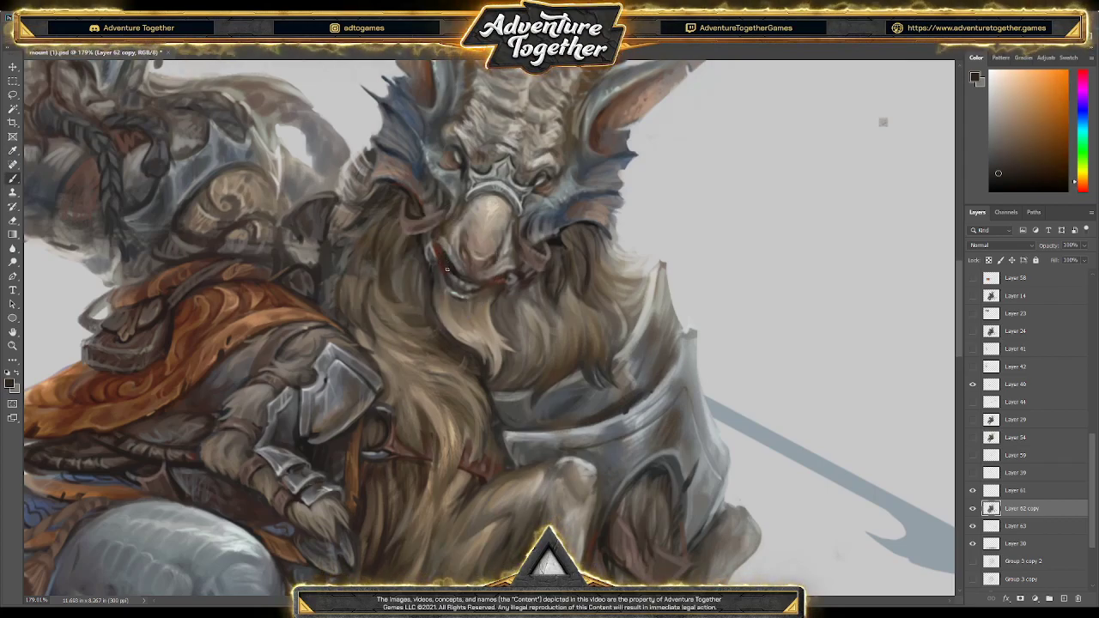
left_click(439, 271, "alt")
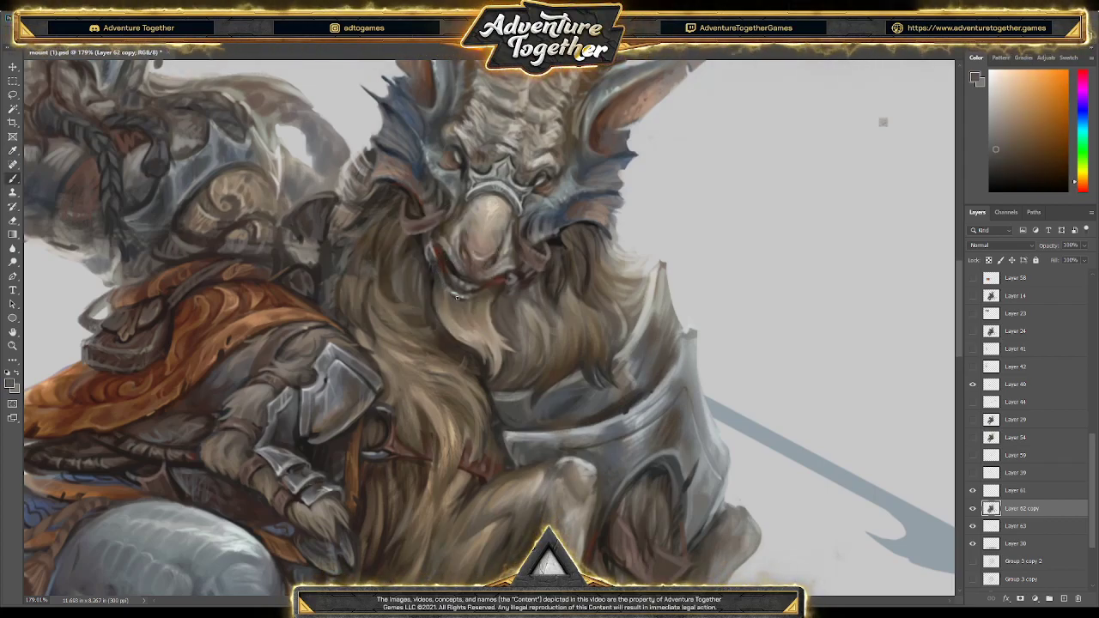
Shape the goat's lower lip above the beard tuft with sampled dark grey, grey-brown and light beige tones
left_click(452, 296, "alt")
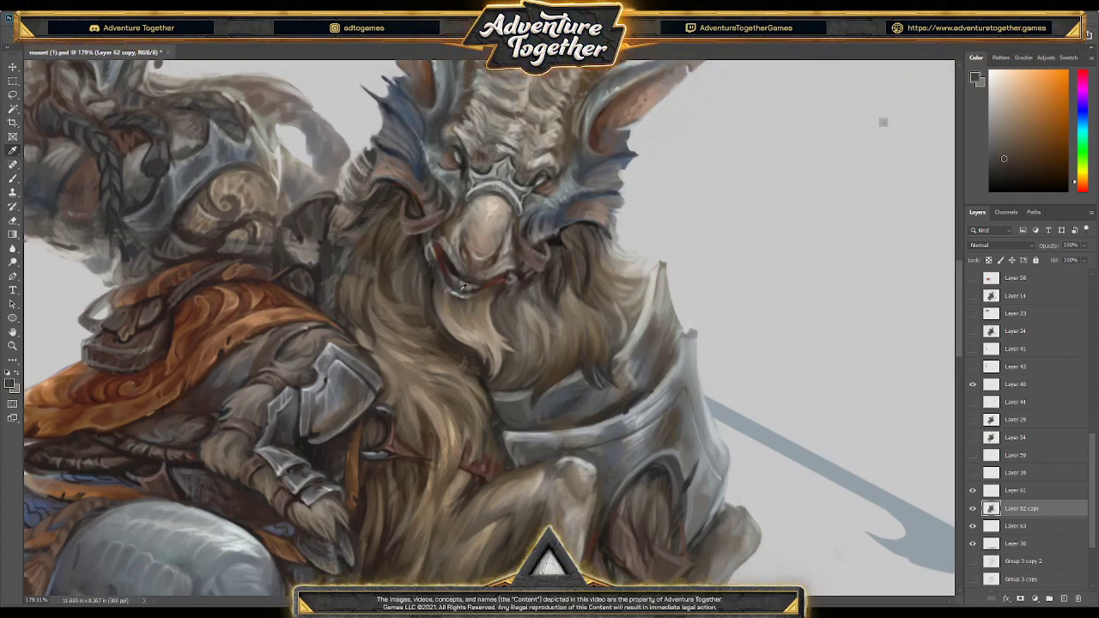
left_click(452, 289, "alt")
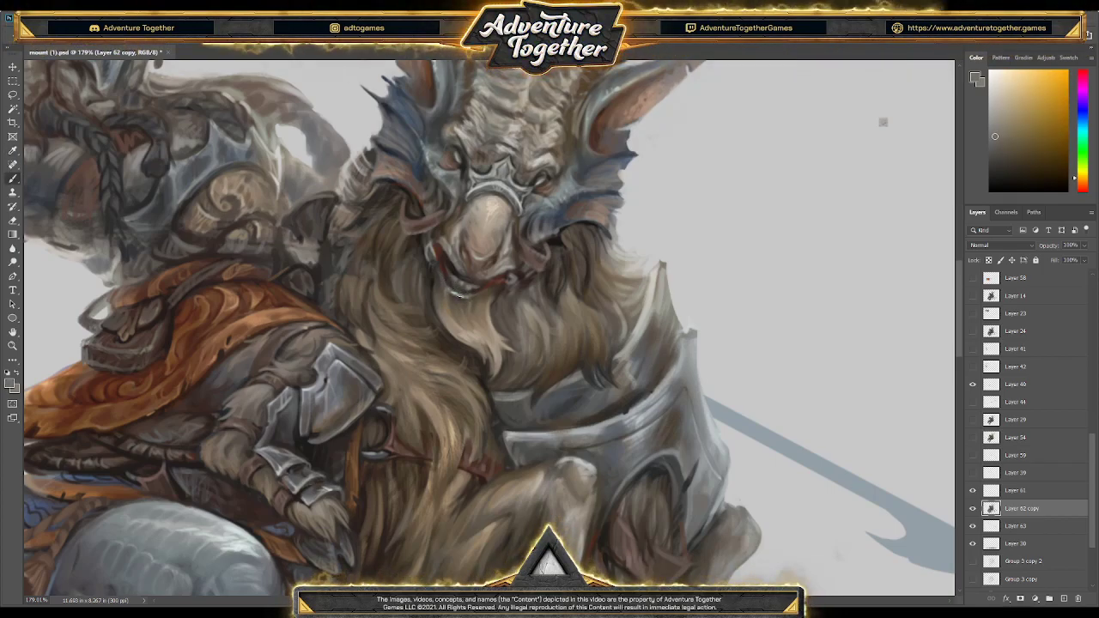
left_click(455, 290, "alt")
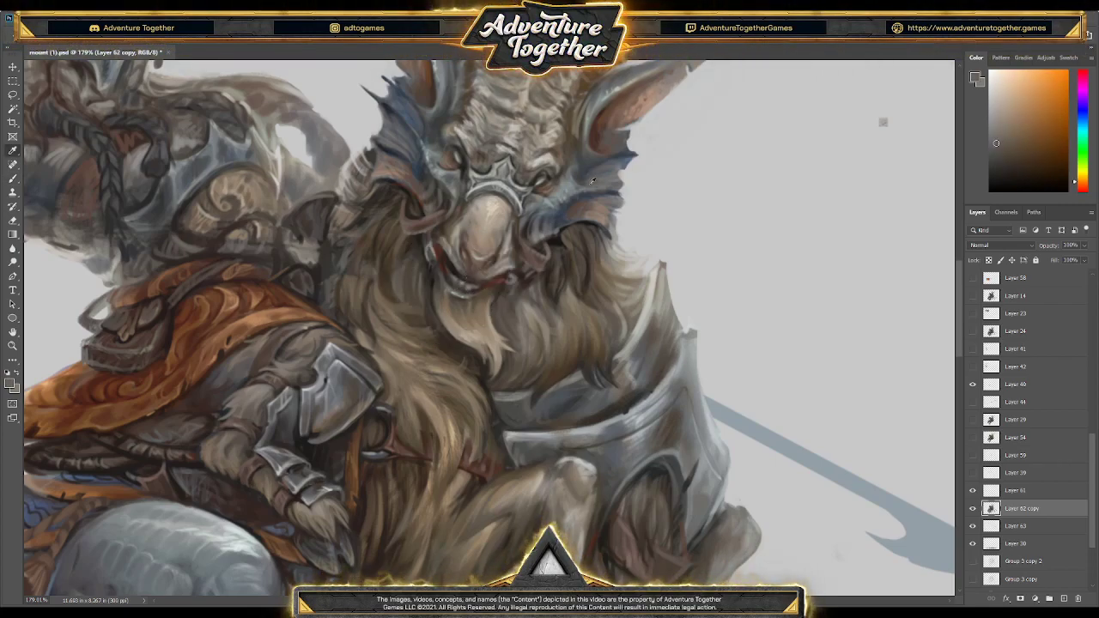
left_click(466, 285, "alt")
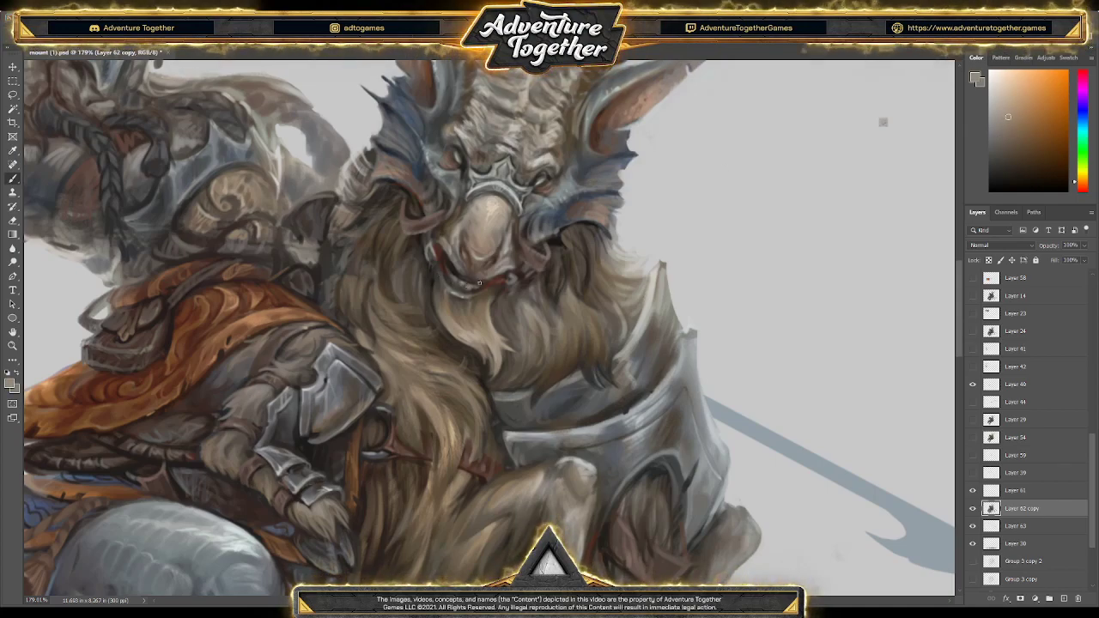
Define the dark opening between the goat's lips with sampled dark brown and near-black tones
left_click(450, 277, "alt")
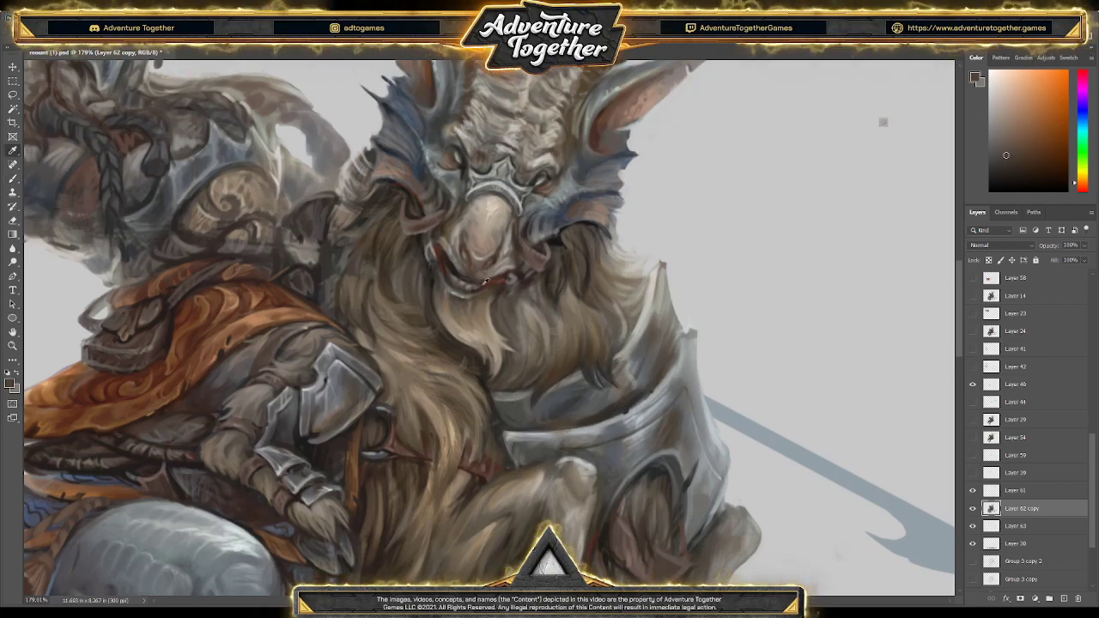
left_click(459, 269, "alt")
left_click(467, 281, "alt")
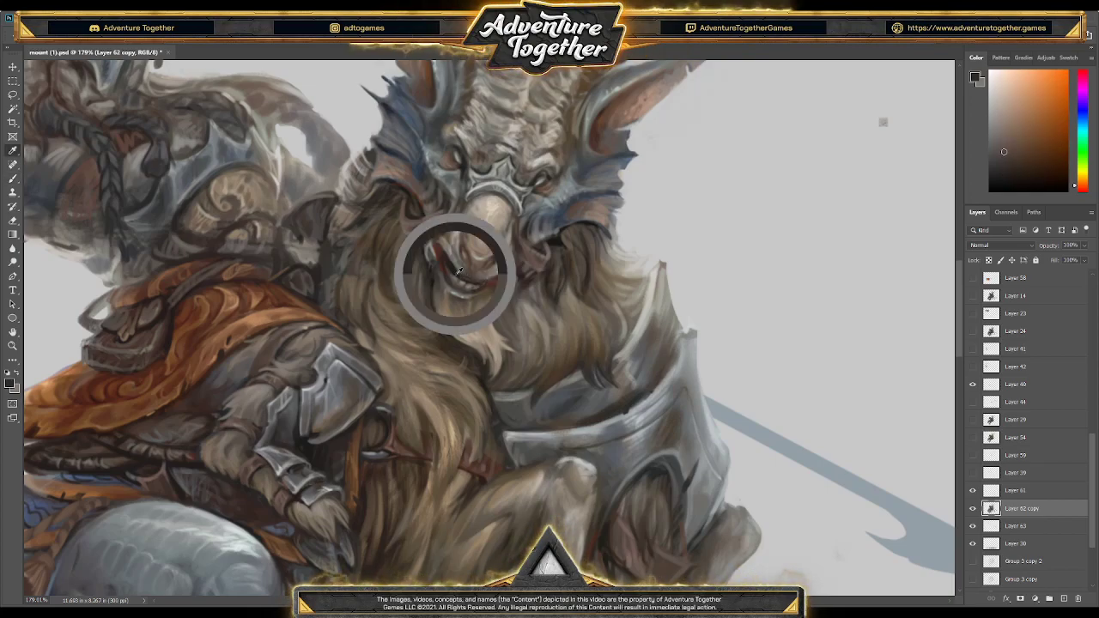
left_click(471, 278, "alt")
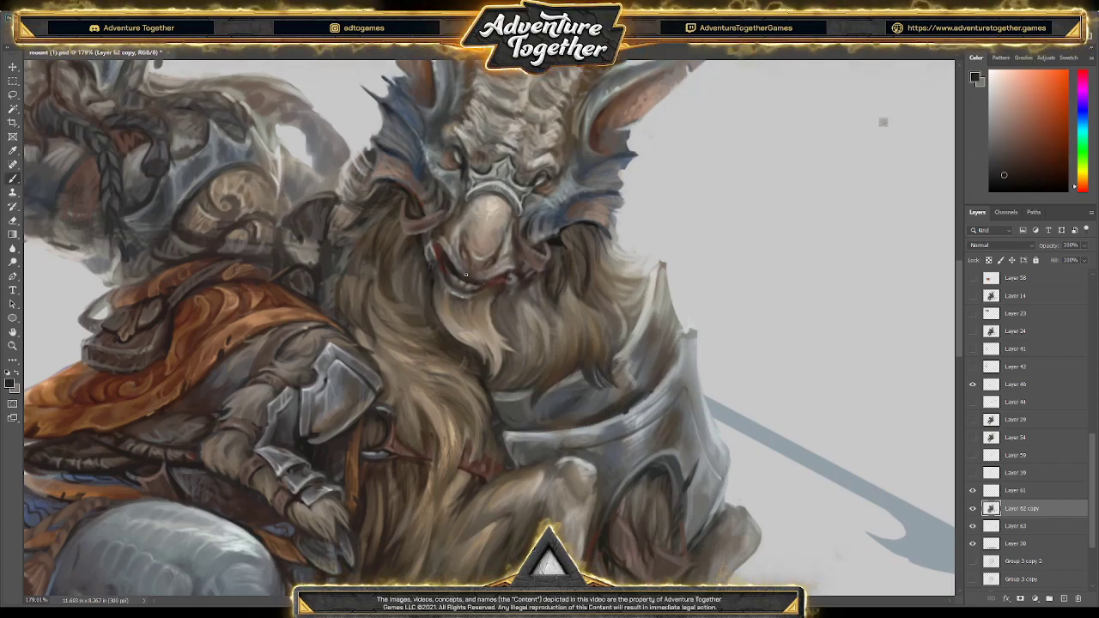
left_click(477, 273, "alt")
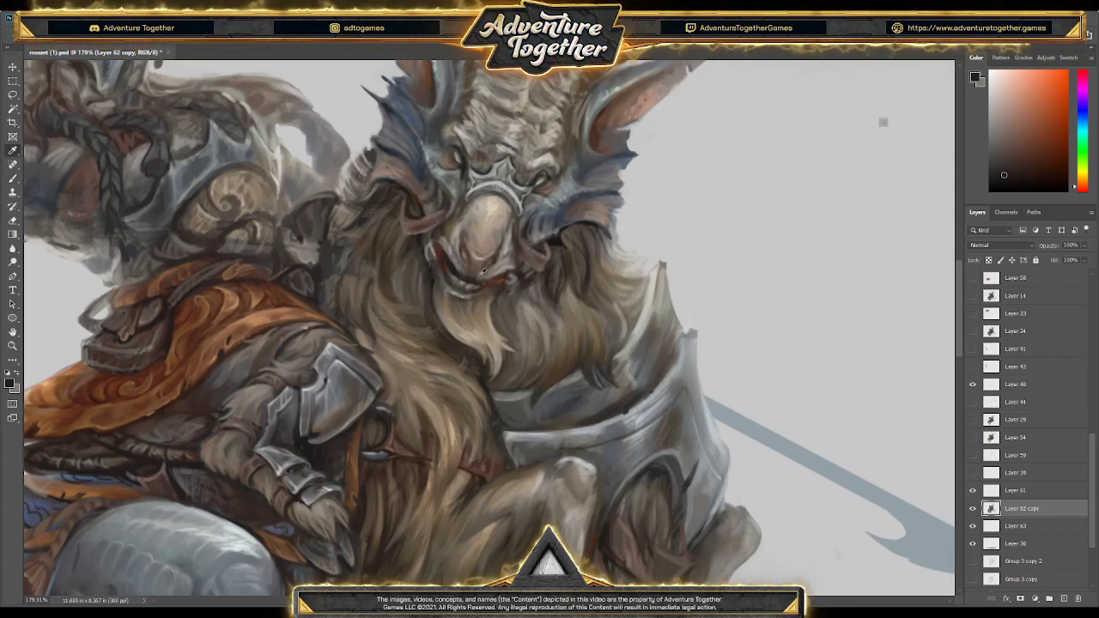
Blend the goat's upper lip and the side of its muzzle with sampled grey, beige and brown tones
left_click(458, 255, "alt")
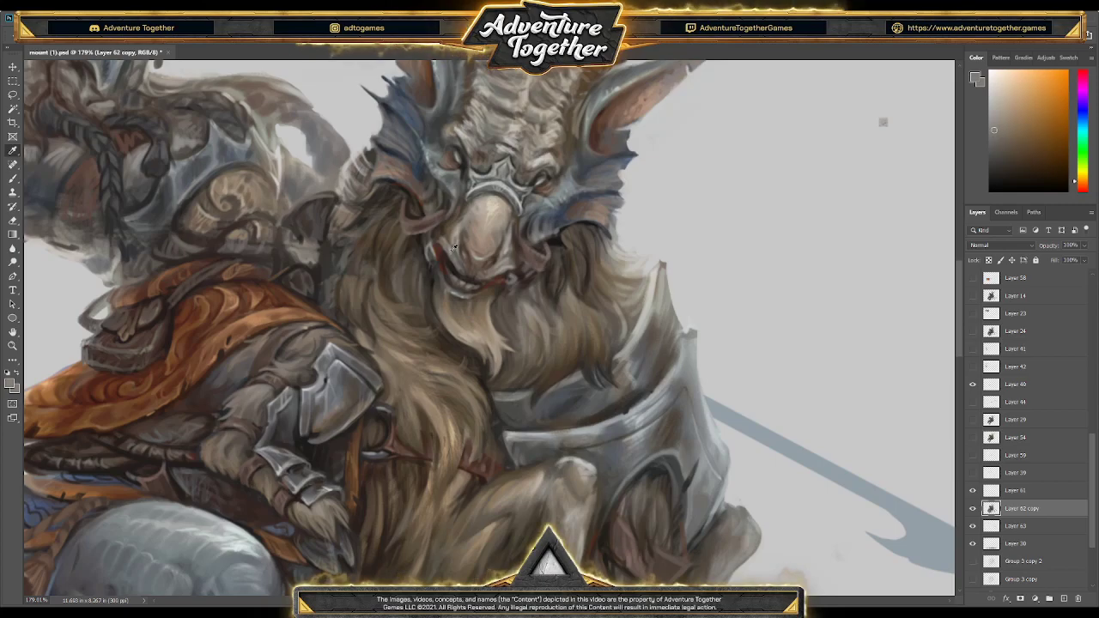
left_click(446, 242, "alt")
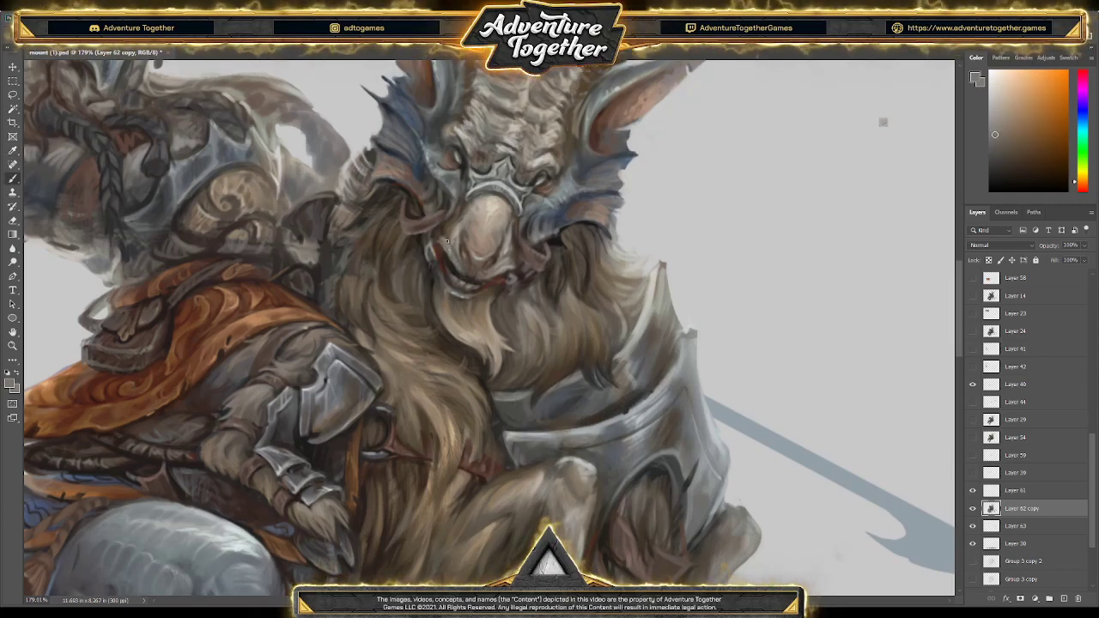
left_click(452, 248, "alt")
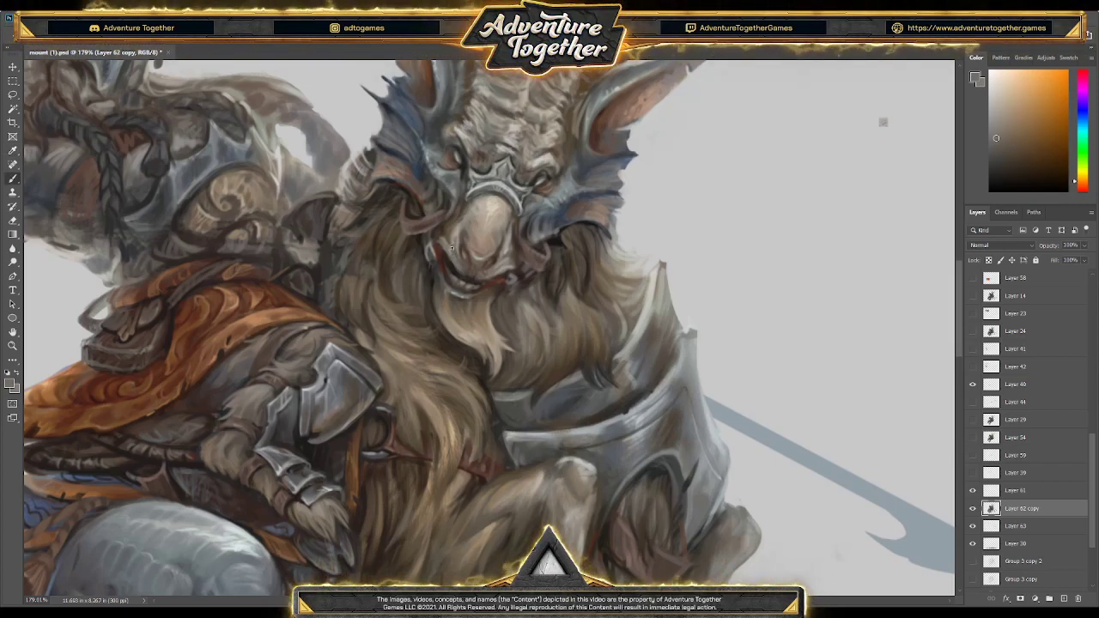
left_click(461, 244, "alt")
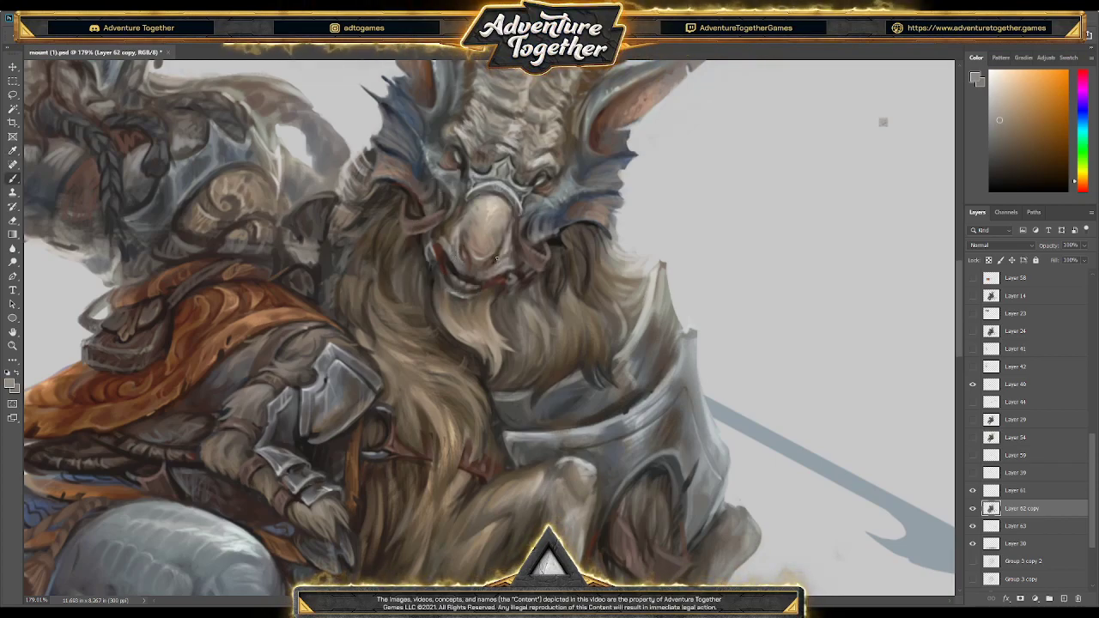
left_click(464, 254, "alt")
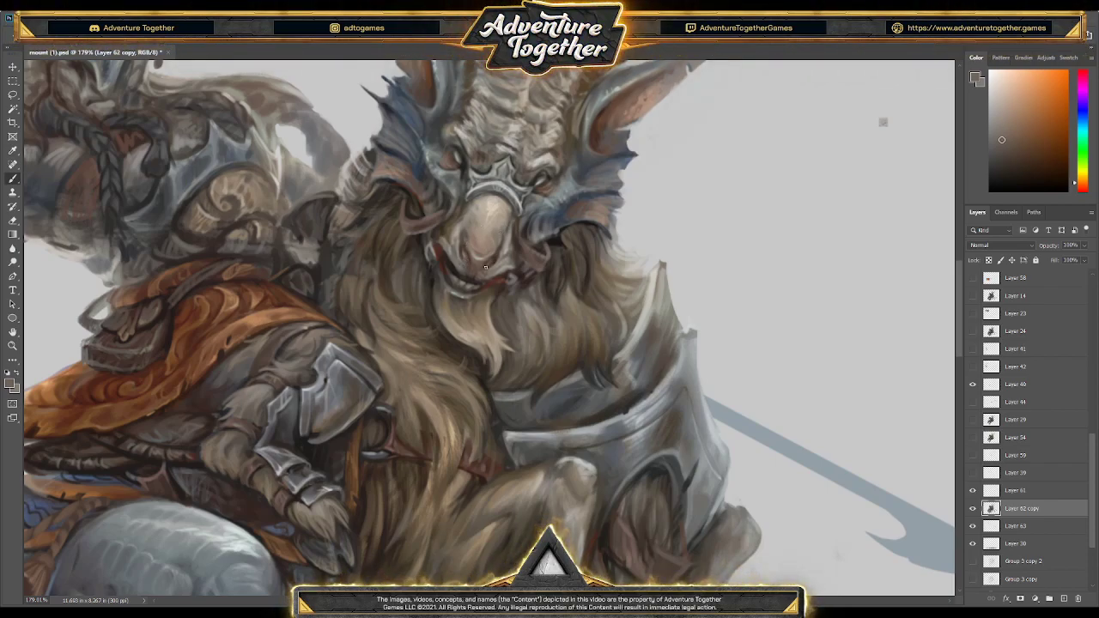
left_click(483, 269, "alt")
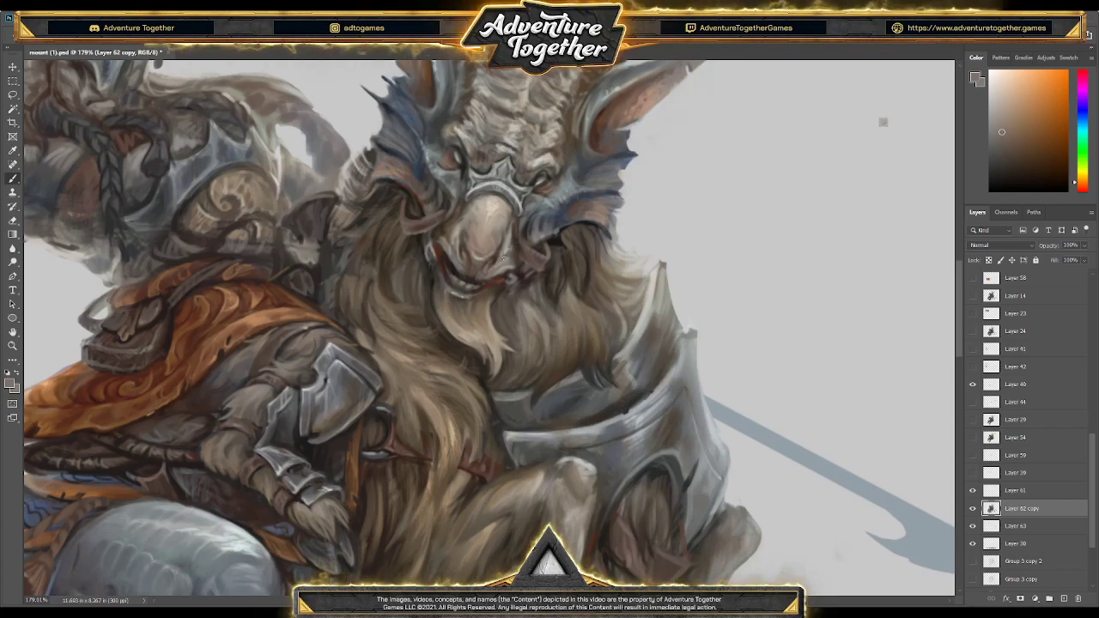
left_click(495, 258, "alt")
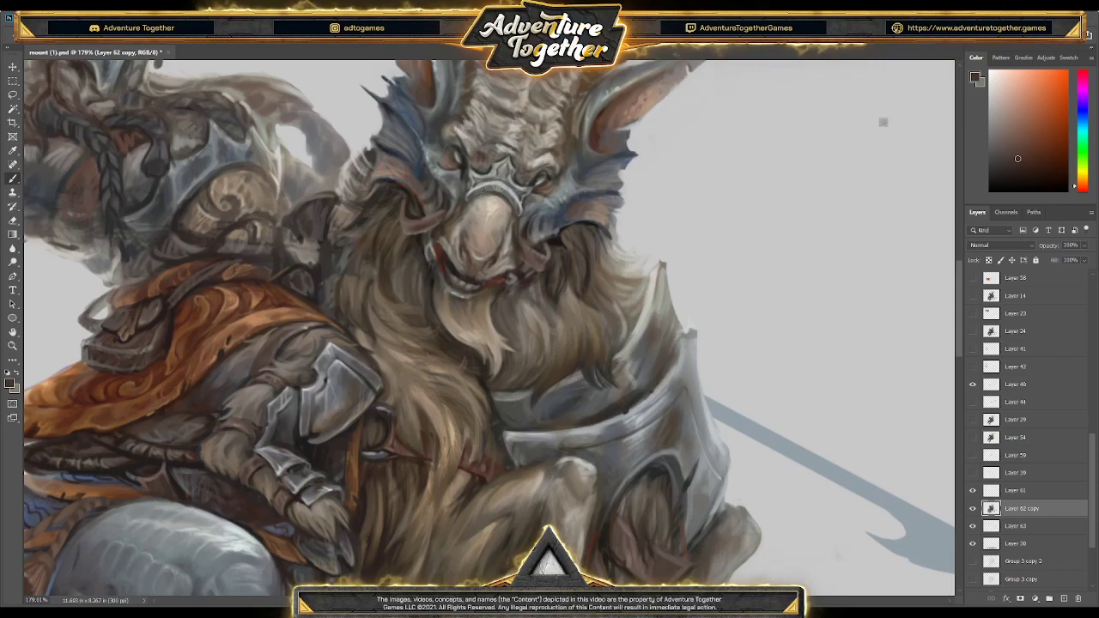
Deepen the shading on the underside of the goat's nose with sampled near-black and reddish-brown tones
left_click(455, 268, "alt")
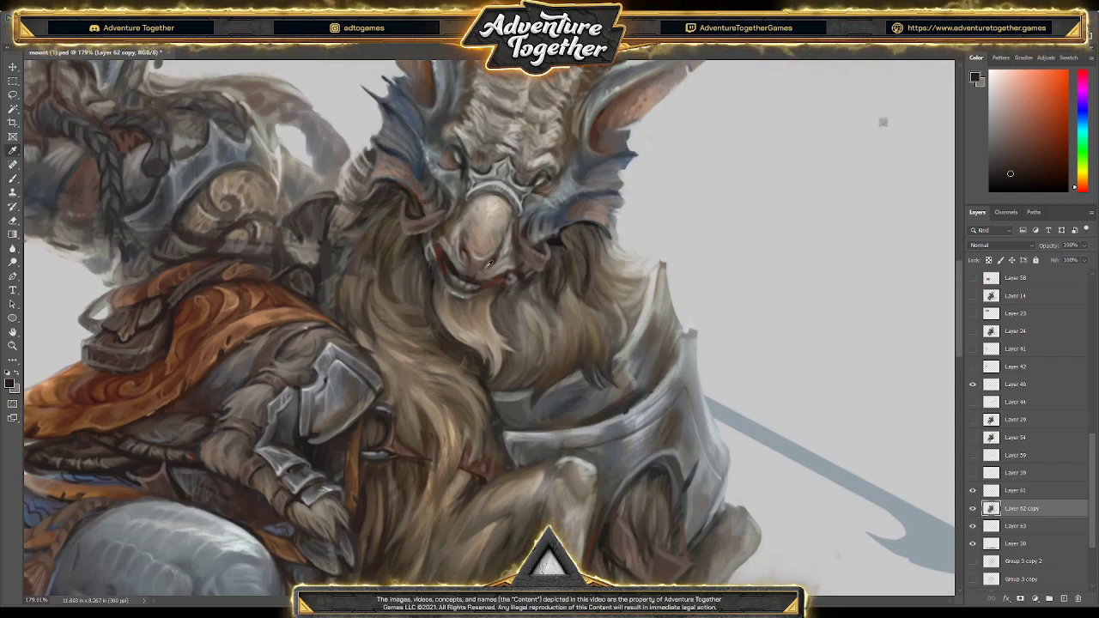
left_click(491, 230, "alt")
left_click(472, 248, "alt")
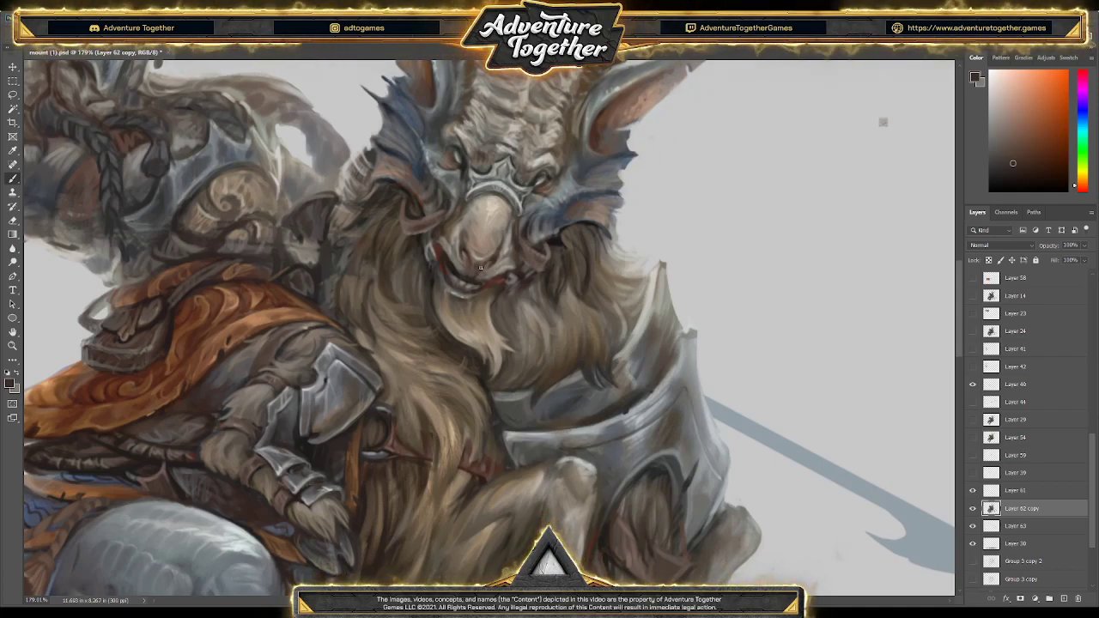
left_click(481, 263, "alt")
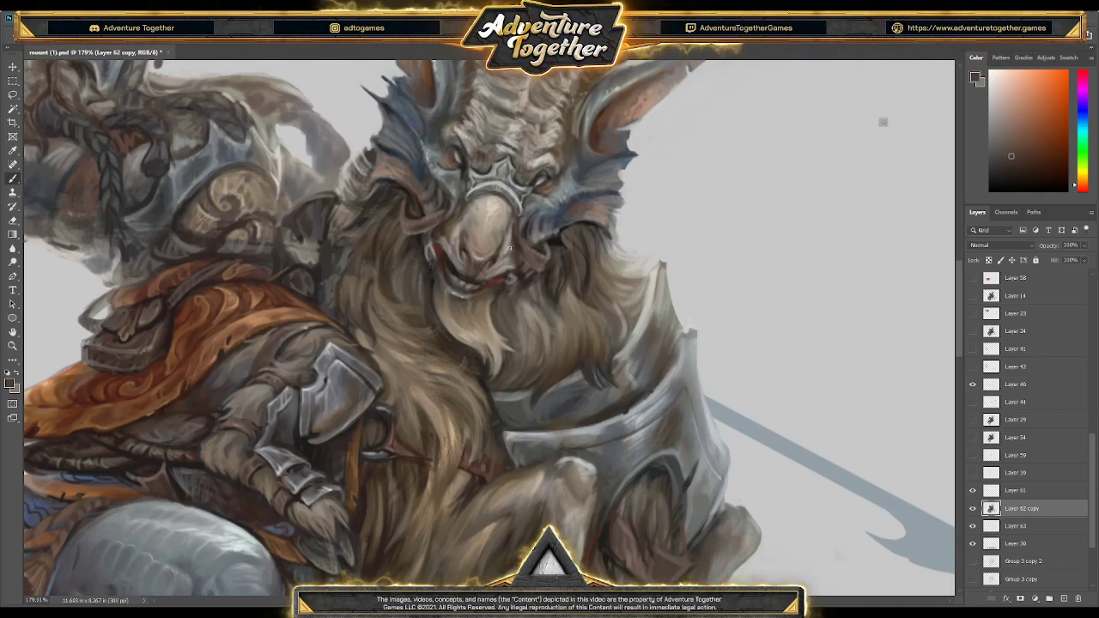
left_click(483, 264, "alt")
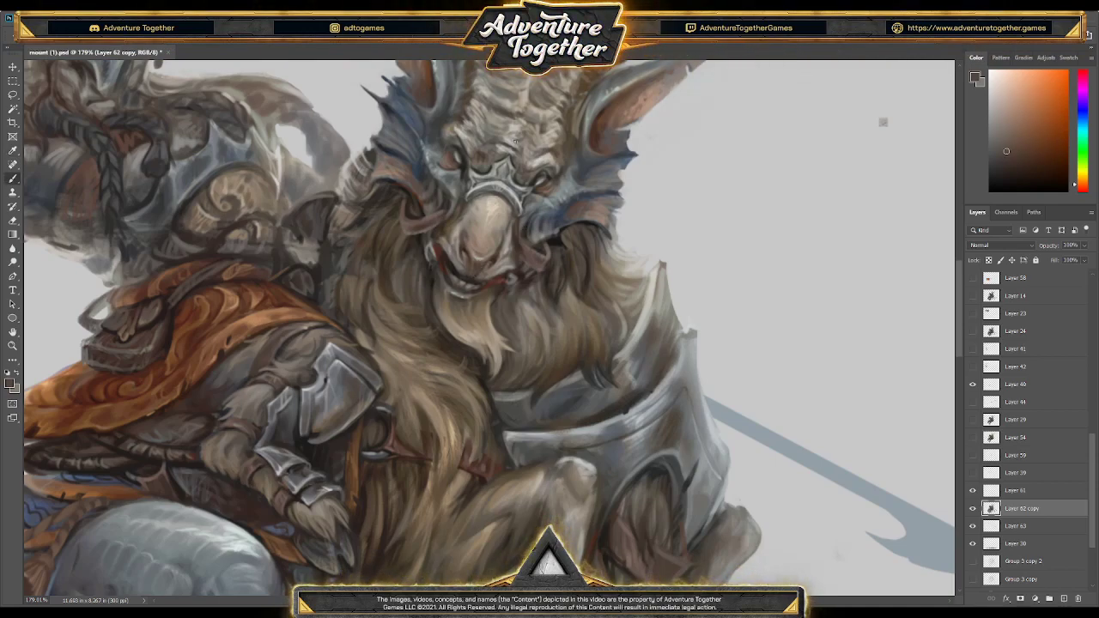
Refine the goat's upper lip and nostril area with sampled brown and grey-brown tones
left_click(483, 276, "alt")
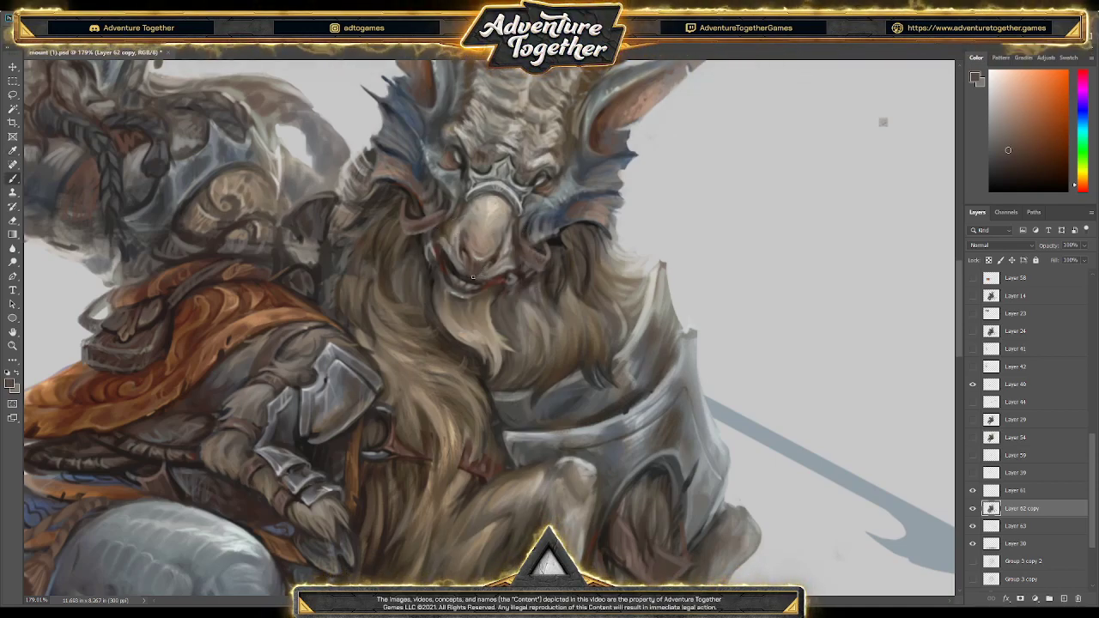
left_click(478, 278, "alt")
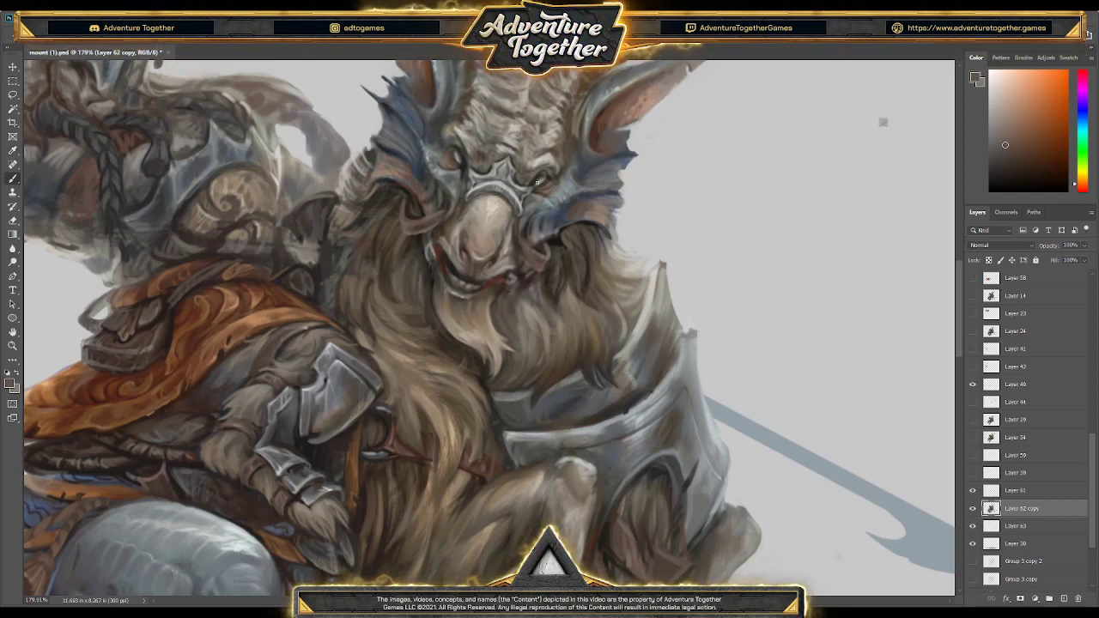
left_click(476, 254, "alt")
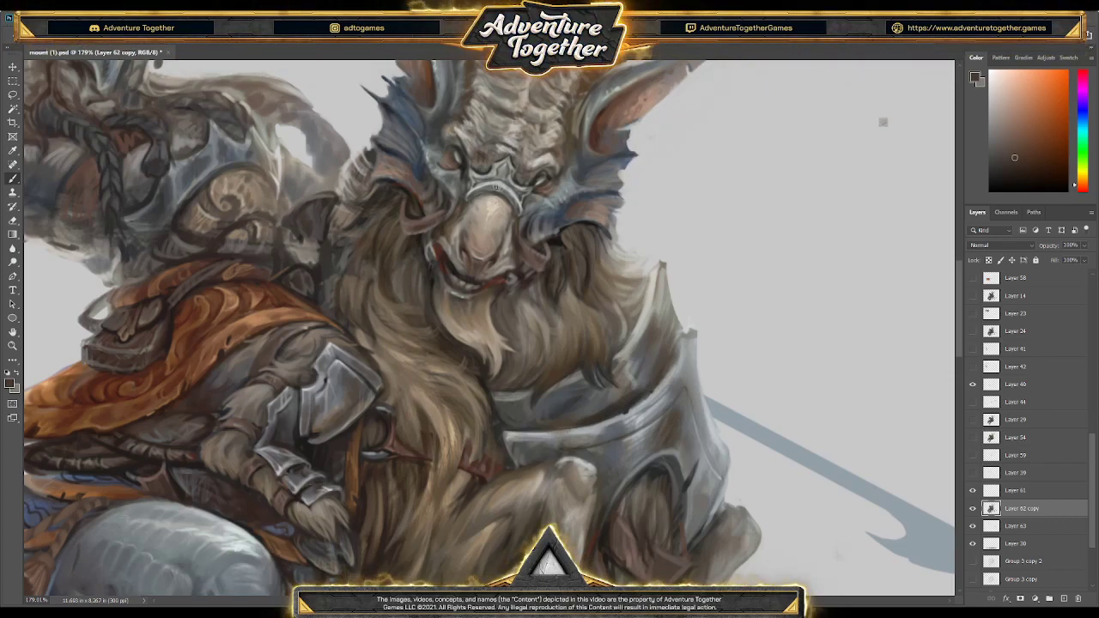
left_click(476, 257, "alt")
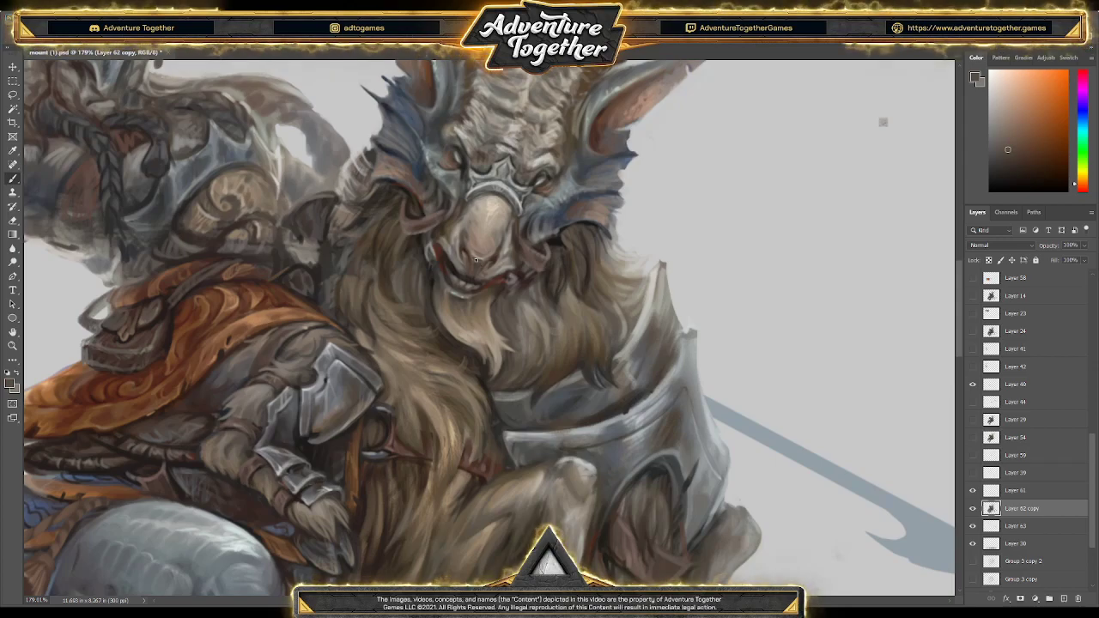
left_click(488, 258, "alt")
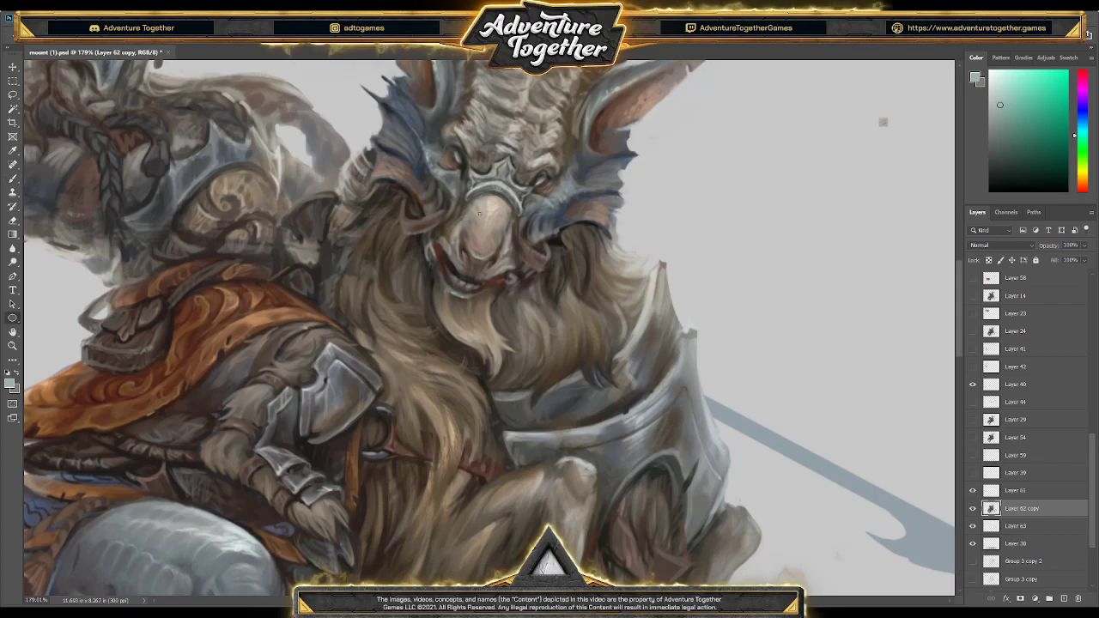
Define the lower rim of the metal nose guard against the goat's nose with sampled pale, dark grey and warm grey tones
left_click(883, 170, "alt")
left_click(883, 170, "alt")
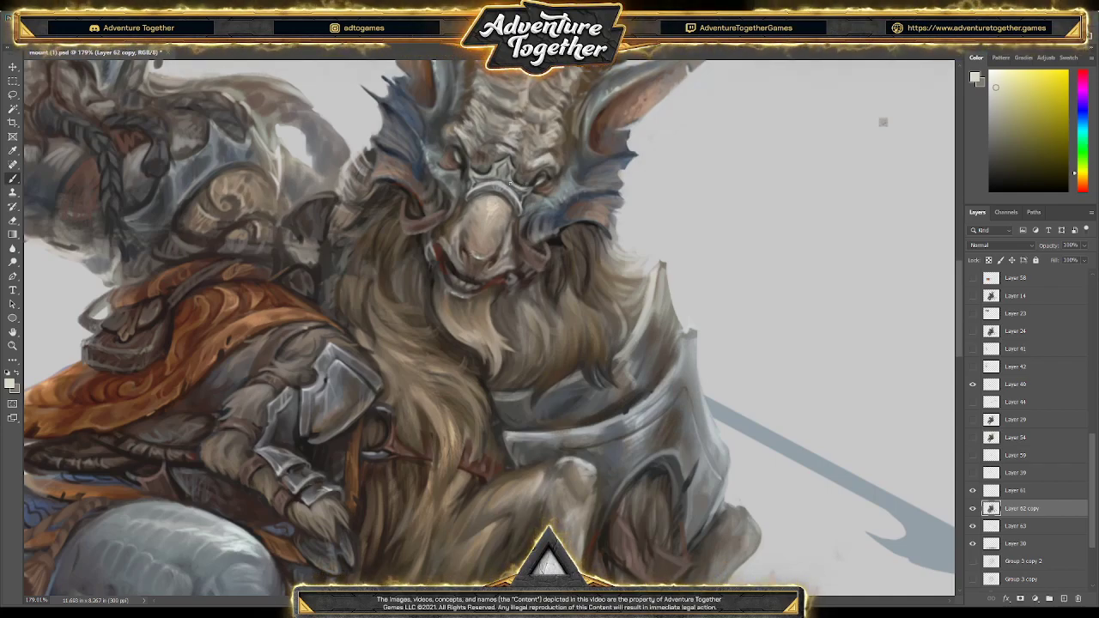
left_click(502, 193, "alt")
left_click(501, 194, "alt")
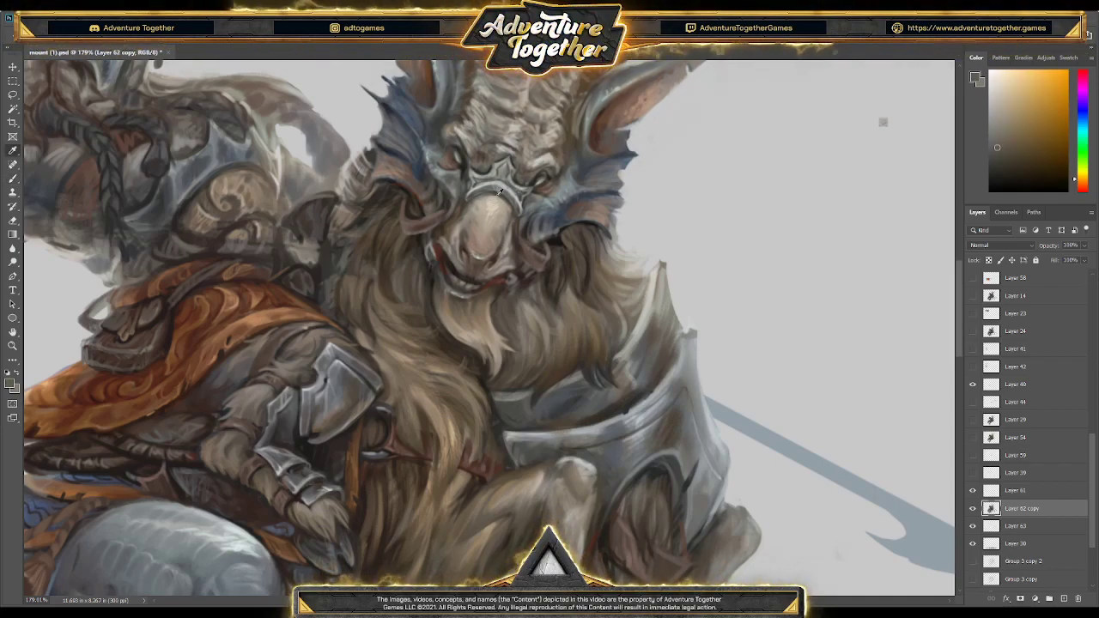
left_click(497, 197, "alt")
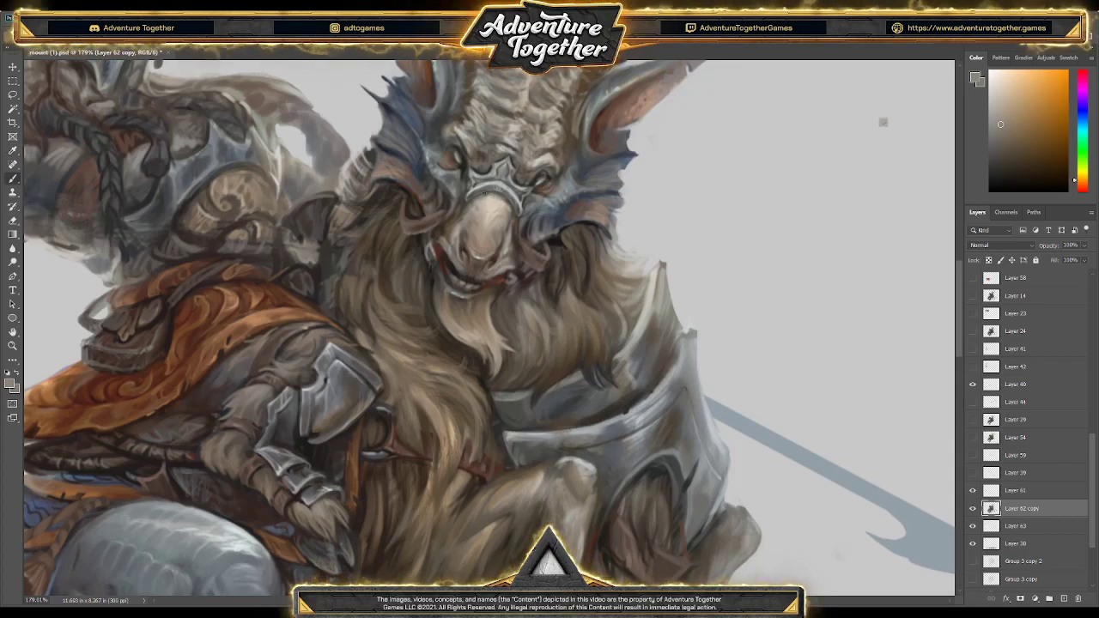
Paint the curved metal band across the goat's nose bridge with sampled dark blue-grey and mid-grey tones
left_click(510, 183, "alt")
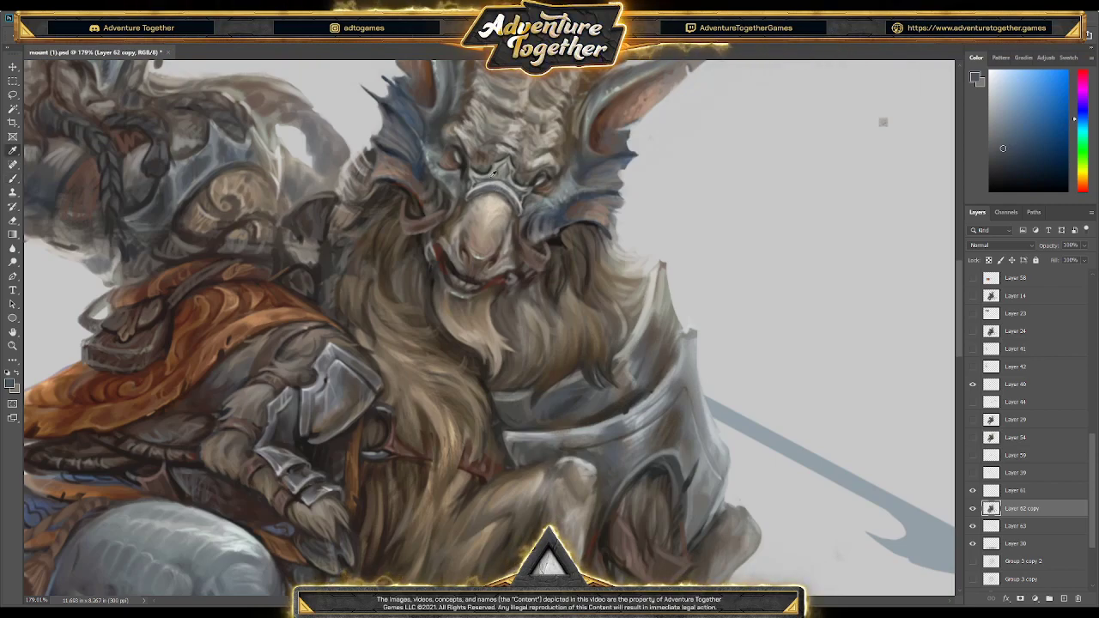
left_click(485, 185, "alt")
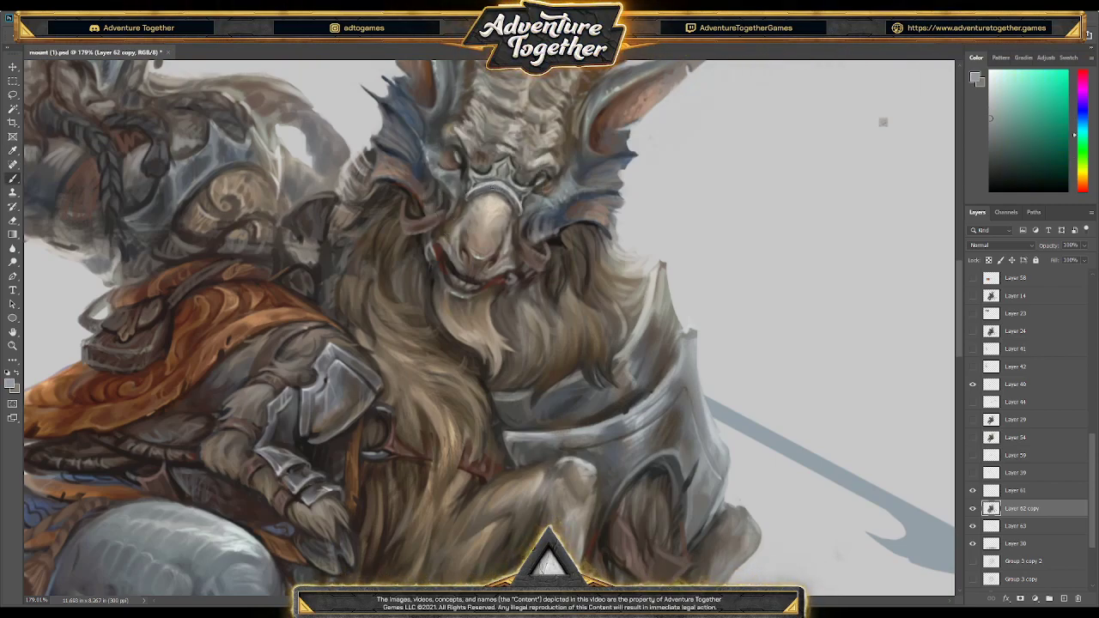
left_click_drag(485, 184, 526, 199)
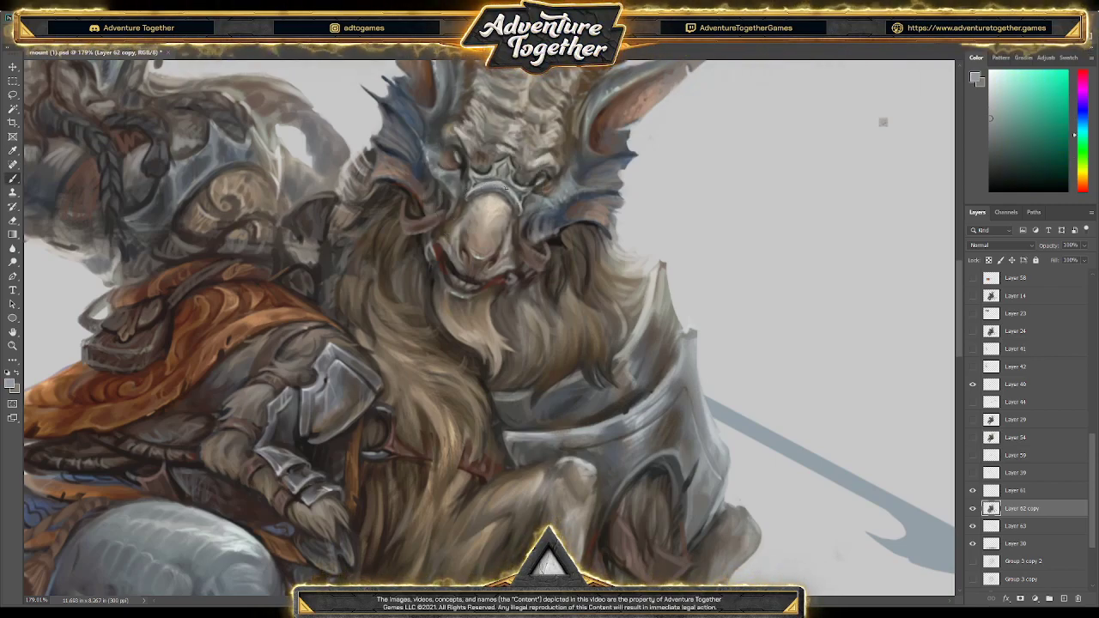
left_click(526, 199, "alt")
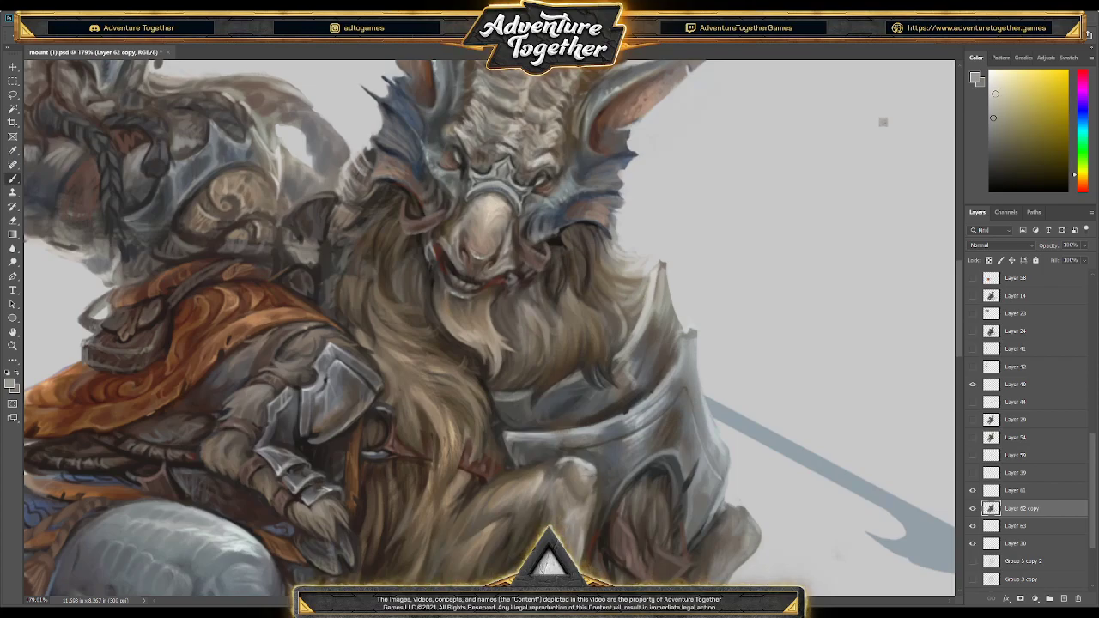
Sharpen the nose guard's pointed ornament between the eyes with sampled pale grey, mid-grey and dark brown-grey tones
left_click(512, 149, "alt")
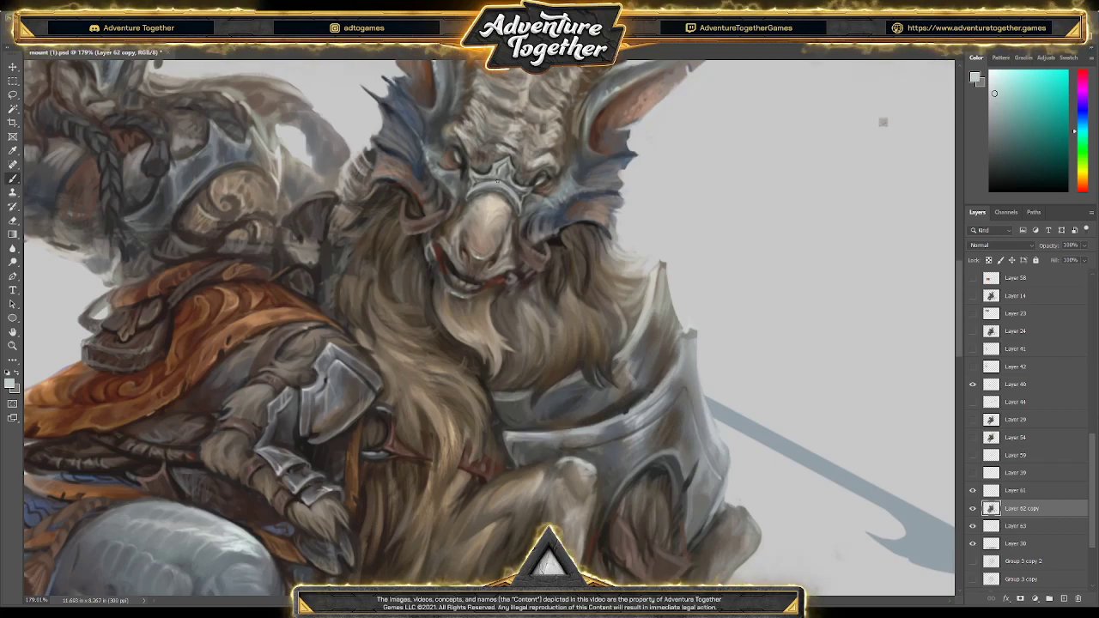
left_click(503, 182, "alt")
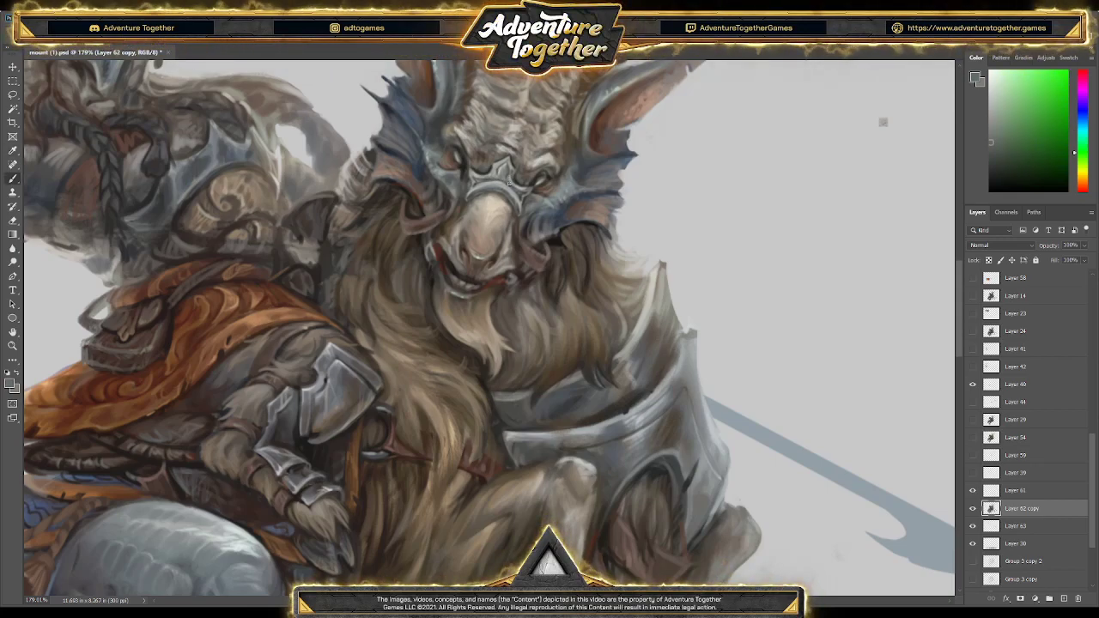
left_click(515, 176, "alt")
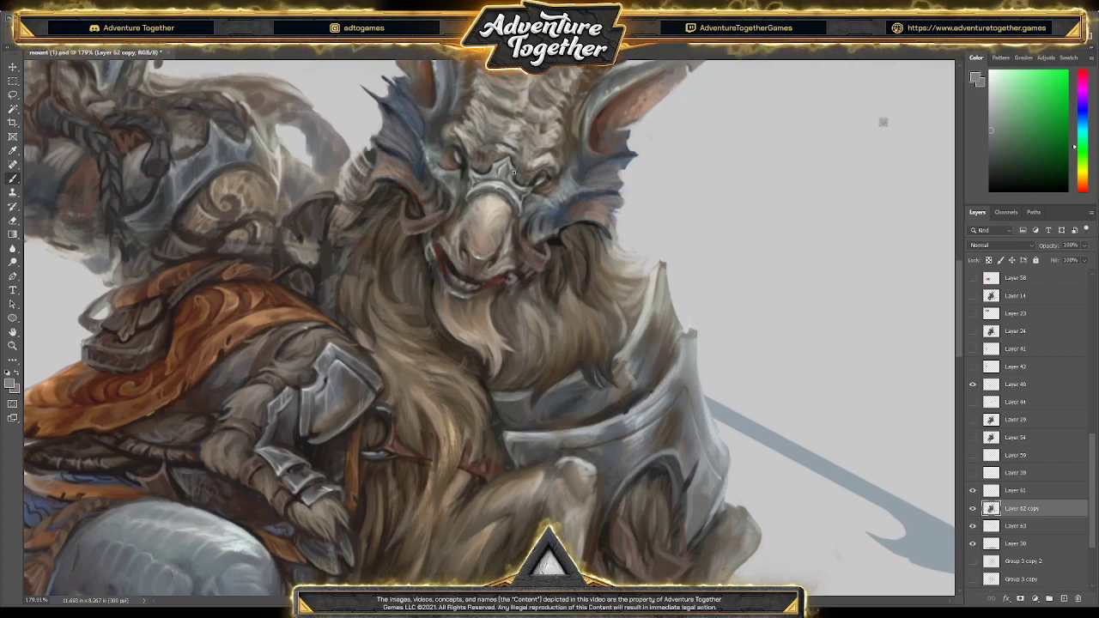
left_click(513, 161, "alt")
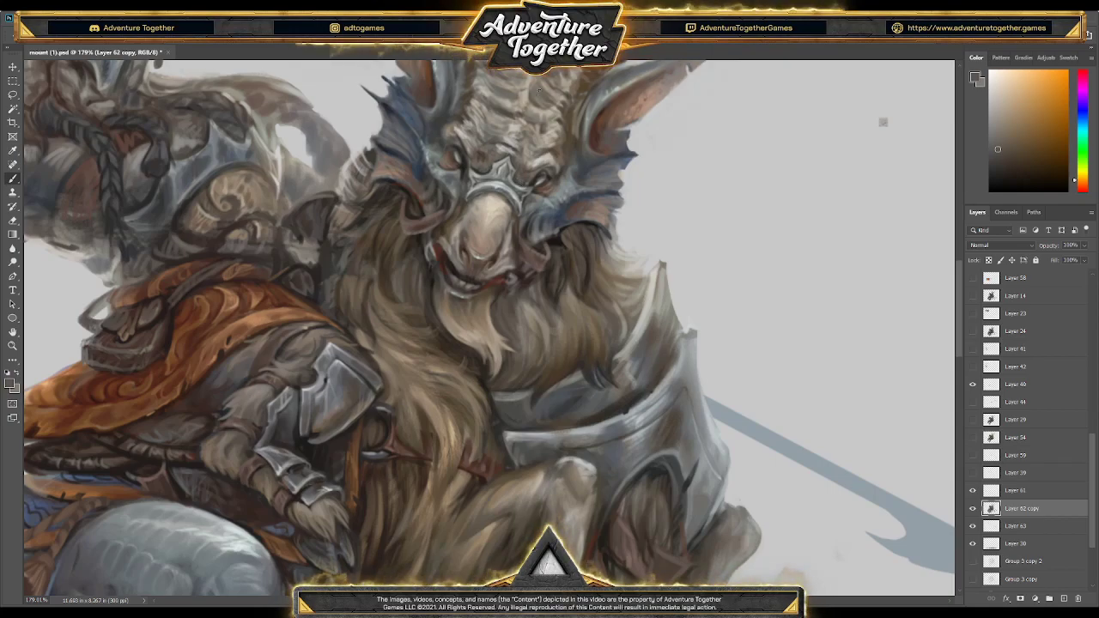
Save the illustration file
scroll(561, 120, "up", 5)
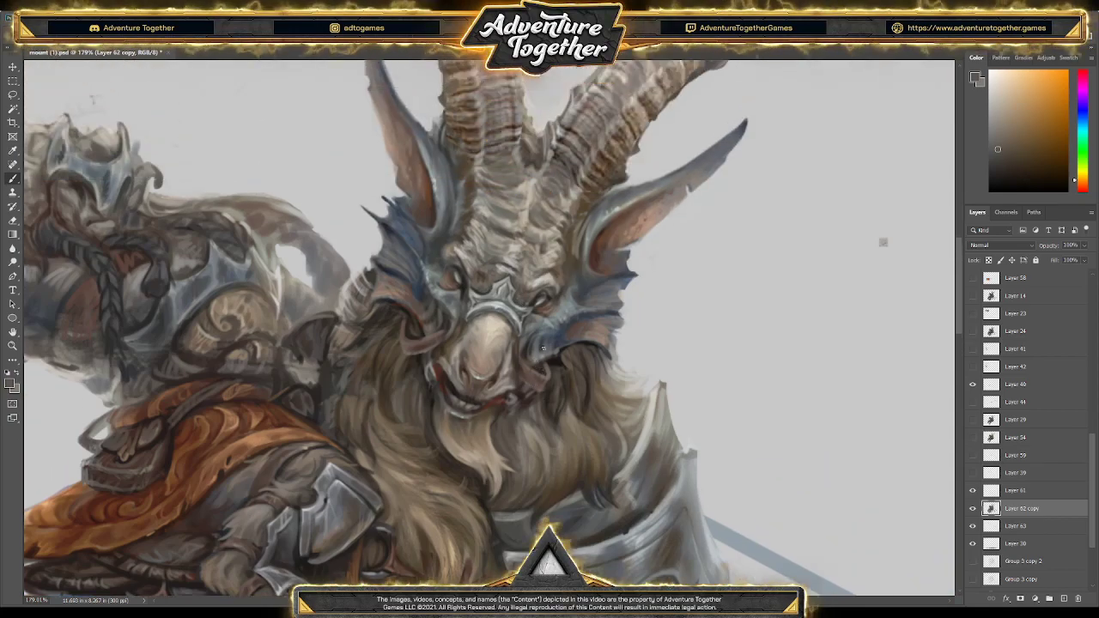
scroll(543, 348, "down", 5)
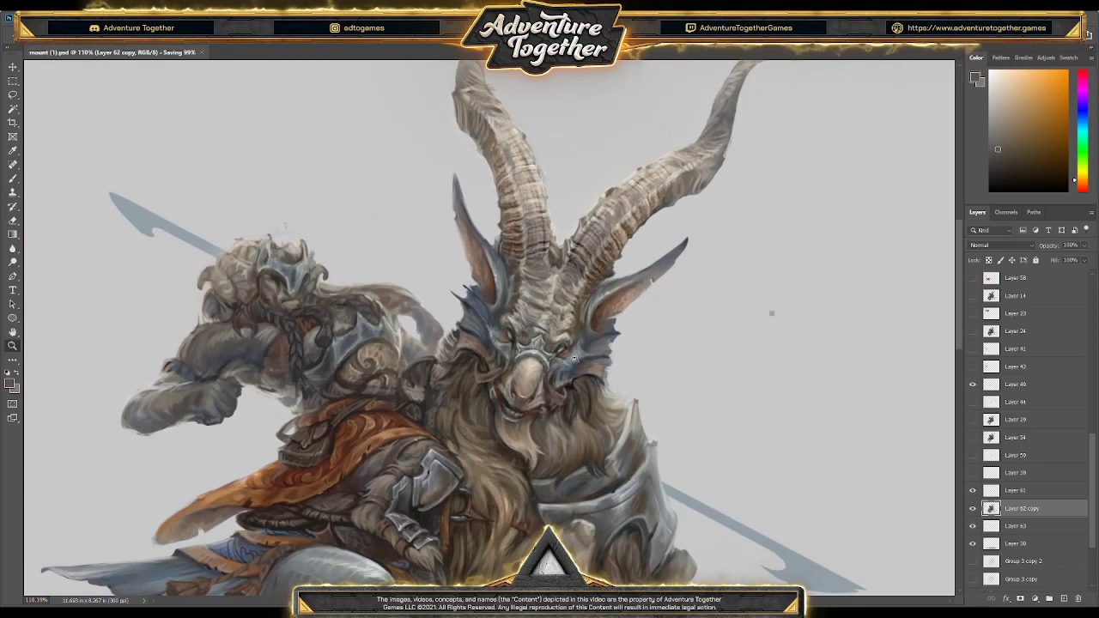
scroll(575, 351, "down", 1)
scroll(530, 232, "up", 3)
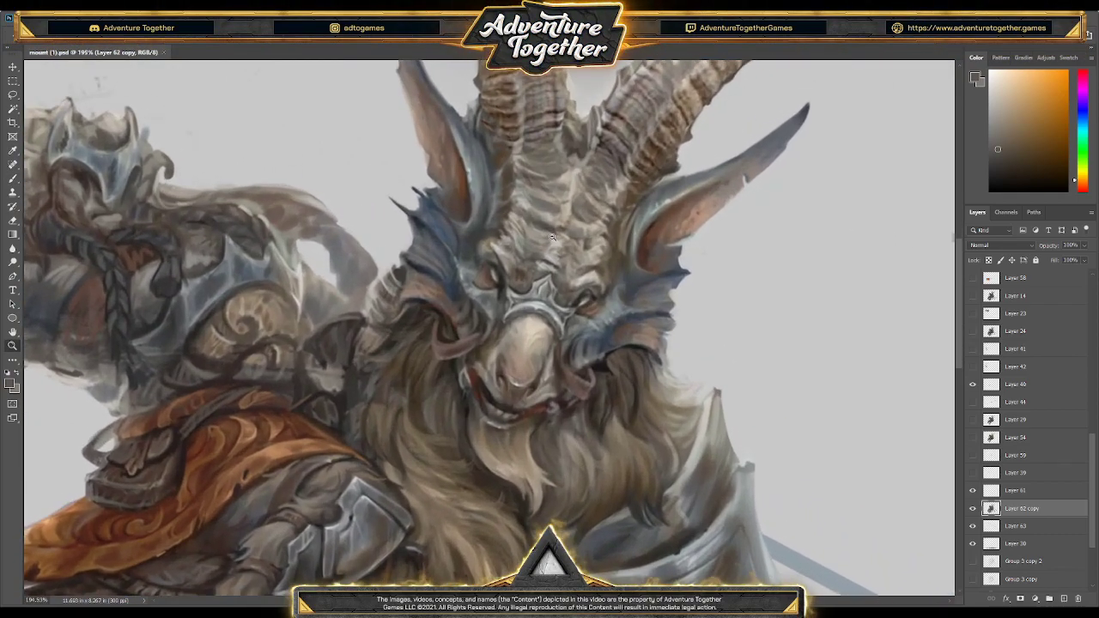
Refine the goat's eyes and surrounding lids with sampled grey-brown, beige and reddish-brown tones
left_click(468, 232, "alt")
left_click_drag(479, 241, 615, 280)
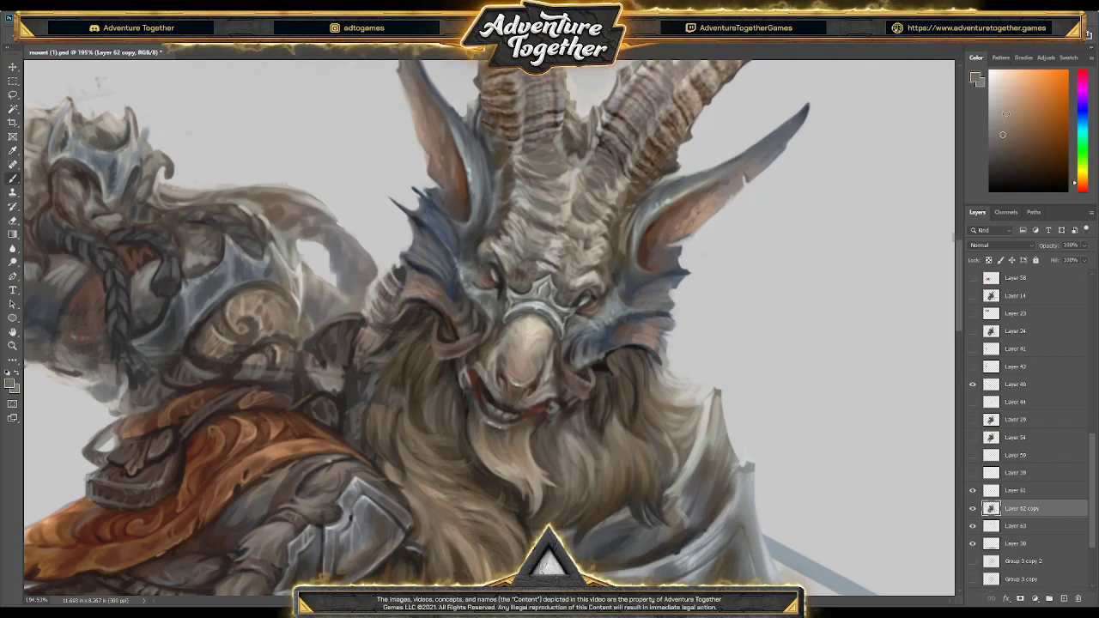
left_click(478, 275, "alt")
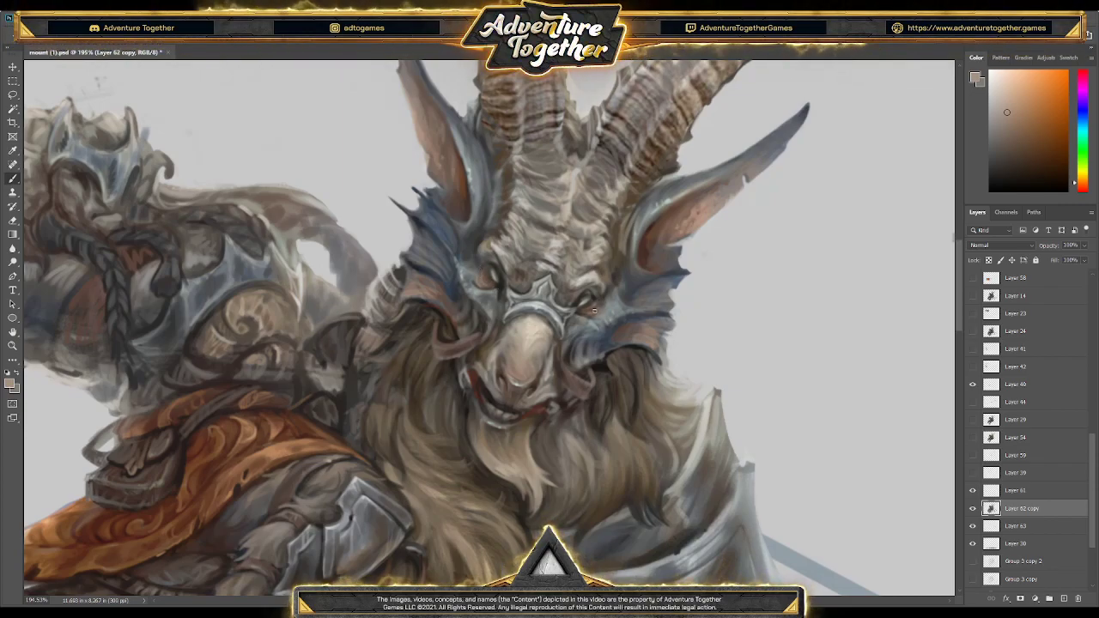
left_click(592, 298, "alt")
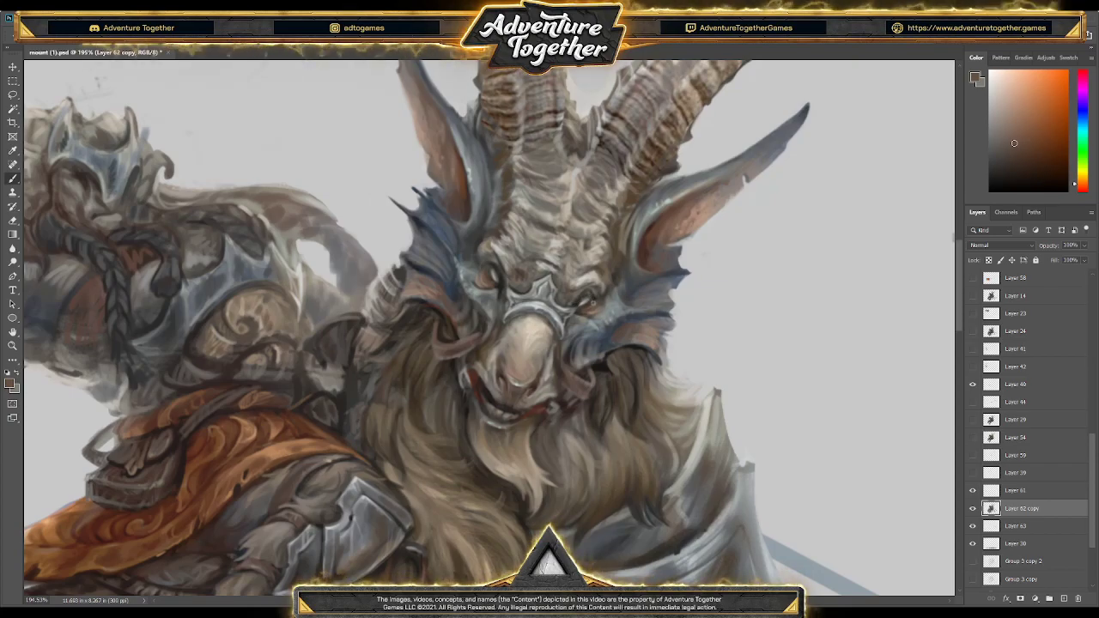
left_click_drag(488, 265, 499, 296)
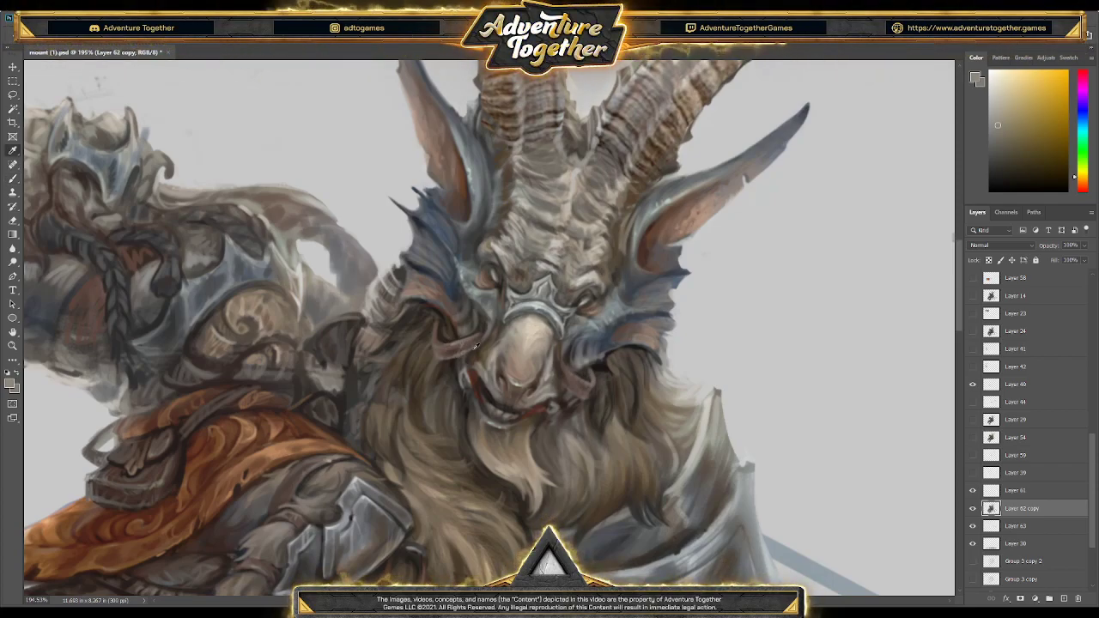
Define the edges and dark surface marks of the curled strap beside the goat's cheek with sampled grey and dark brown tones
left_click(477, 346, "alt")
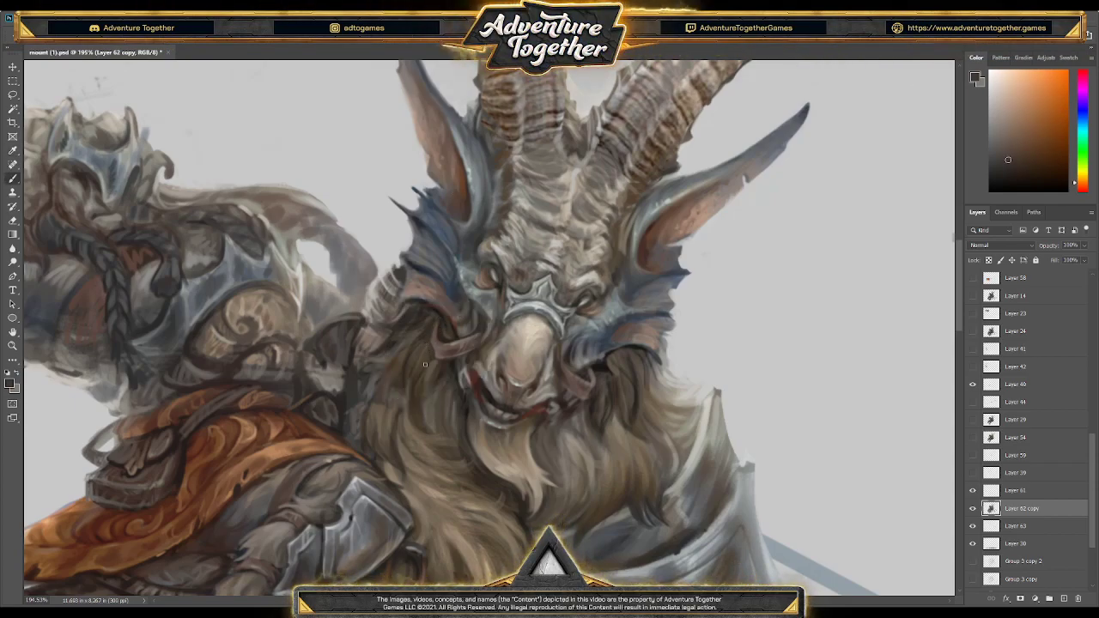
left_click(438, 341, "alt")
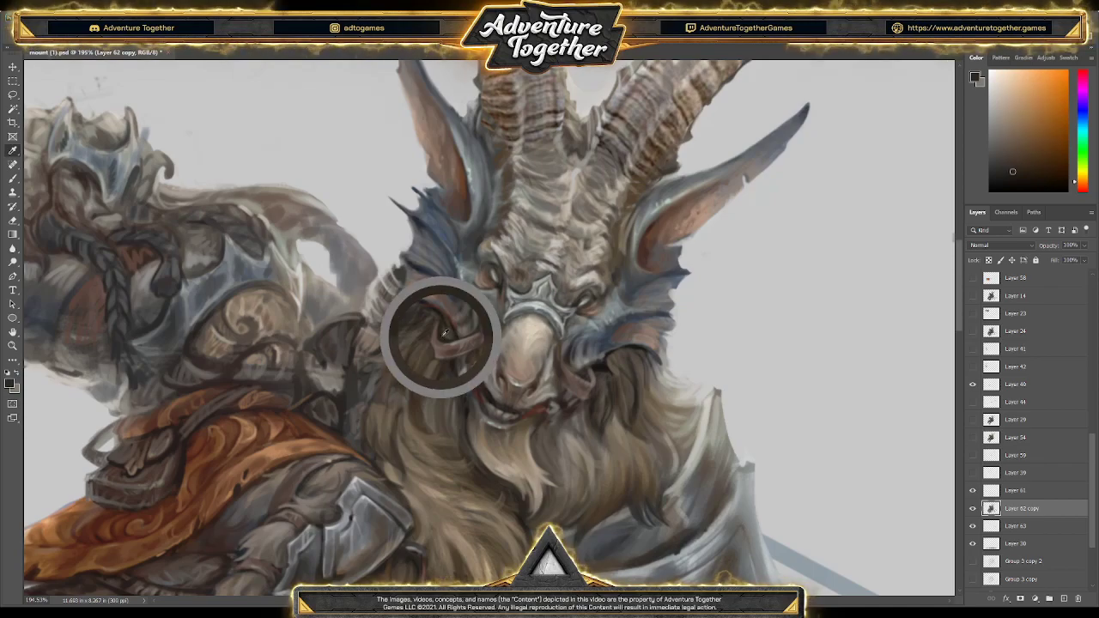
left_click(444, 335, "alt")
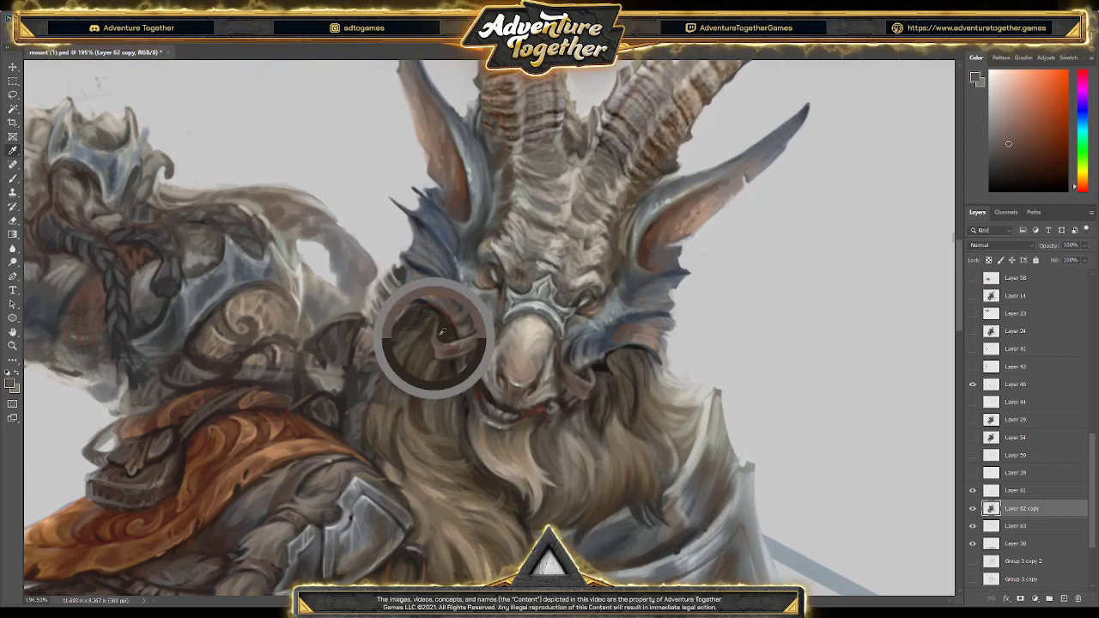
left_click(443, 326, "alt")
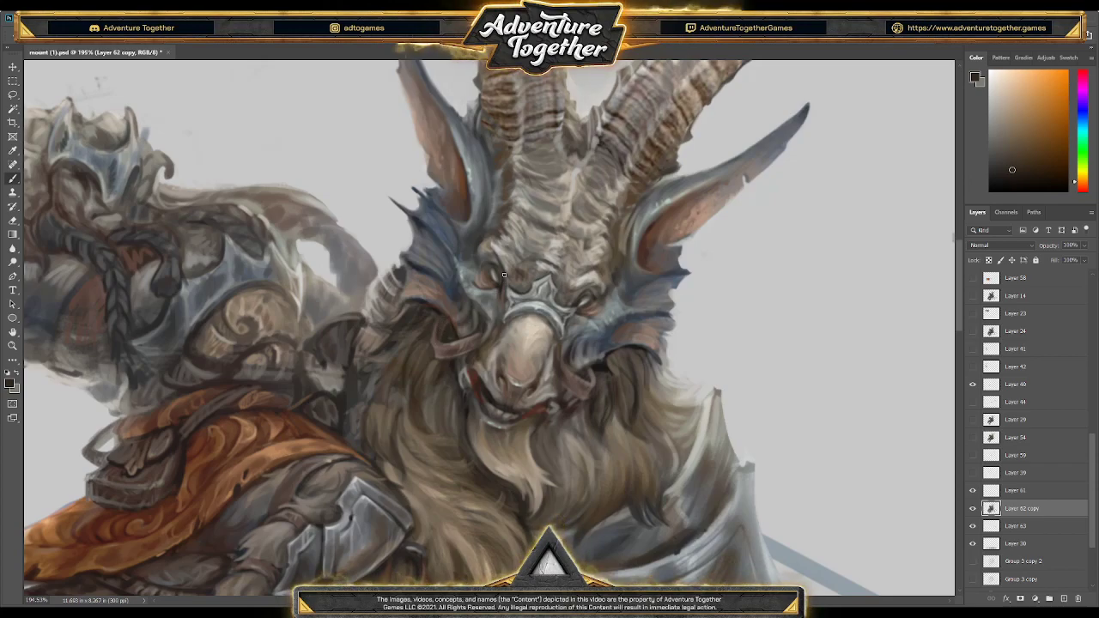
left_click(588, 375, "alt")
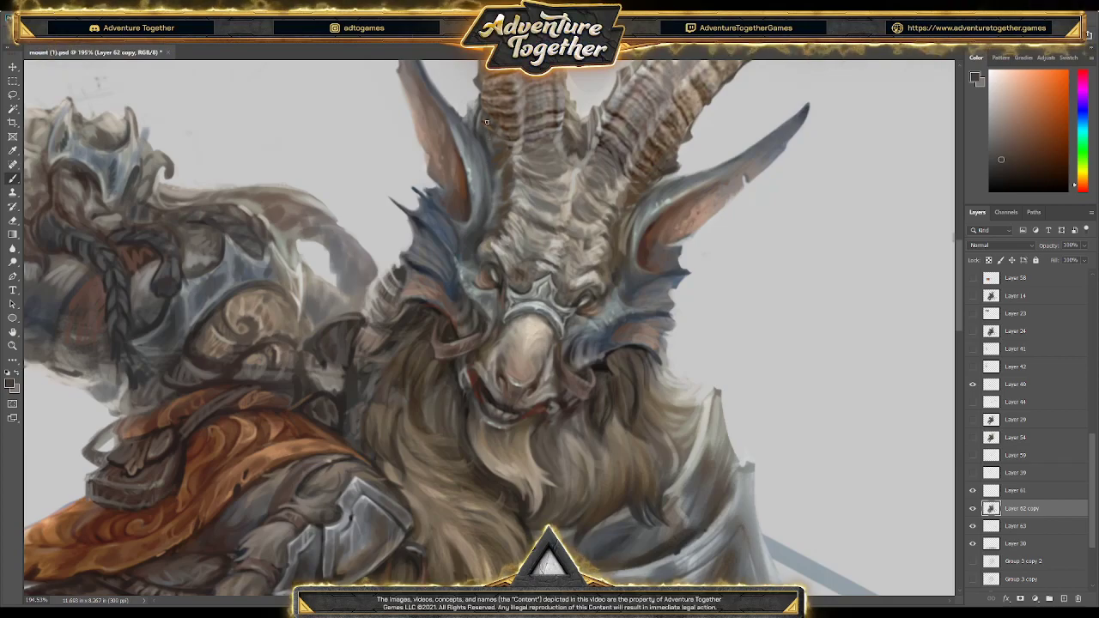
left_click(452, 337, "alt")
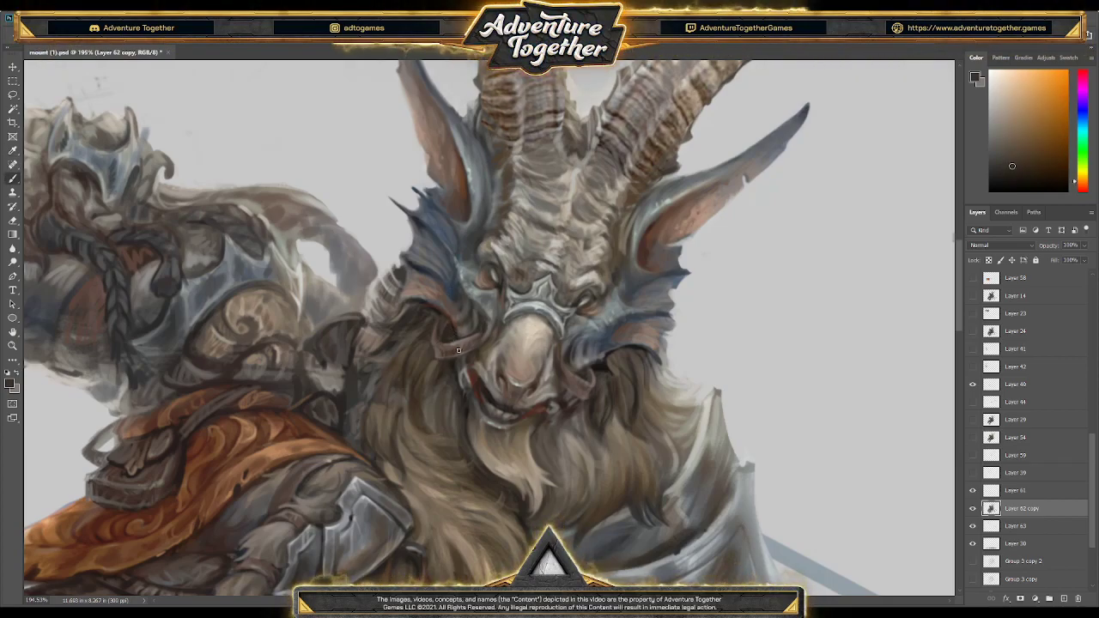
left_click_drag(433, 350, 468, 337)
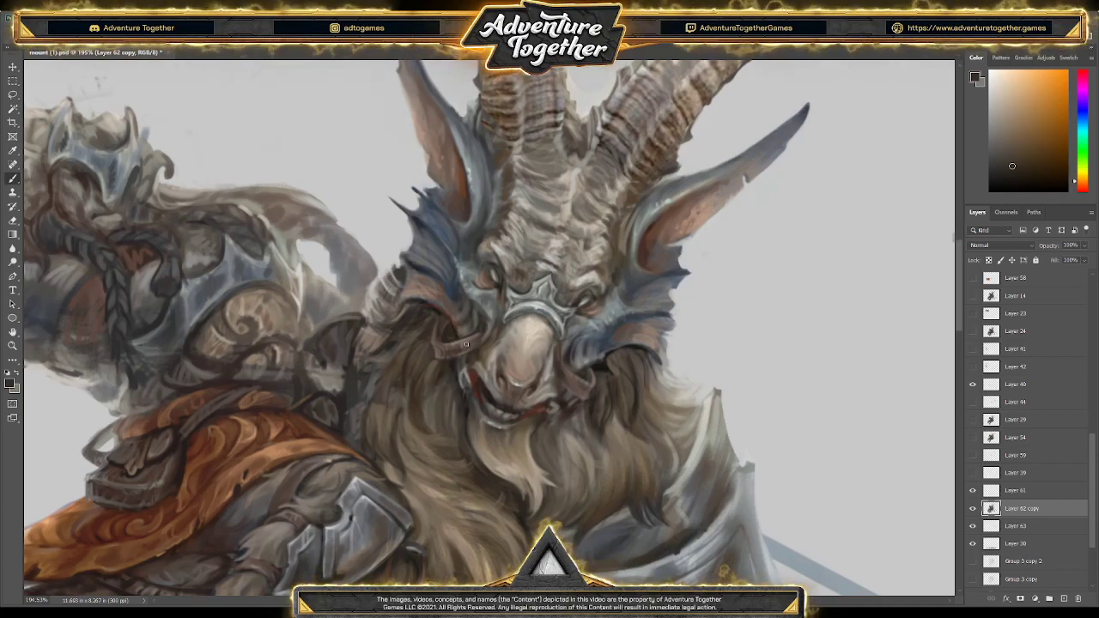
Detail the matching strap on the other side of the muzzle with sampled grey-brown and near-black tones
left_click(590, 381, "alt")
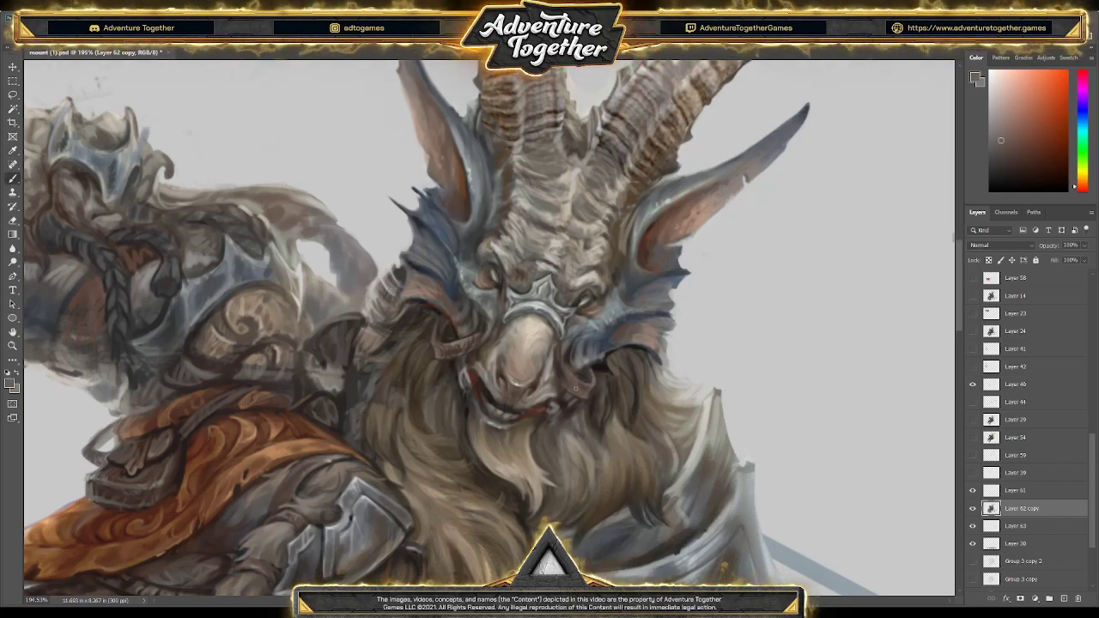
left_click(584, 382, "alt")
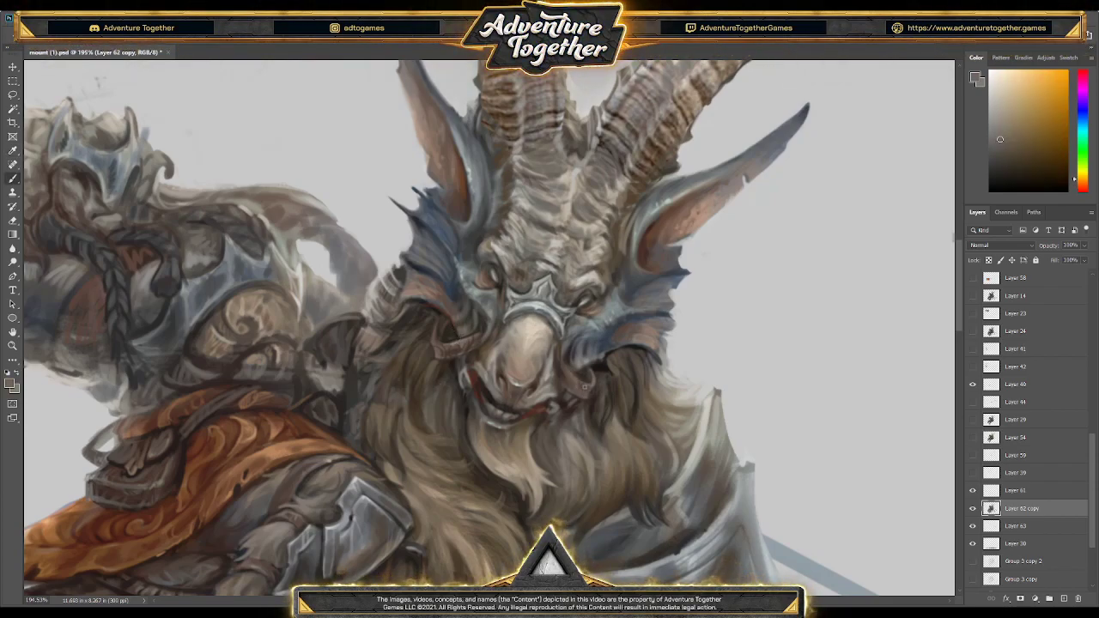
left_click(575, 376, "alt")
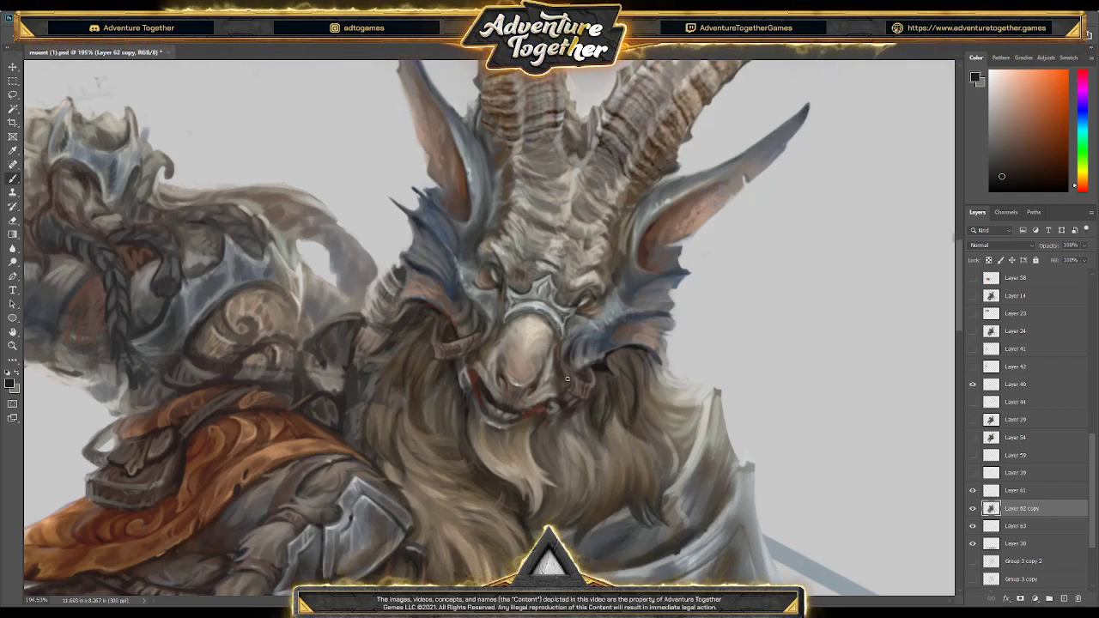
Blend the goat's cheeks and the areas around its eyes with sampled teal-grey, neutral grey and dark blue tones
left_click(595, 321, "alt")
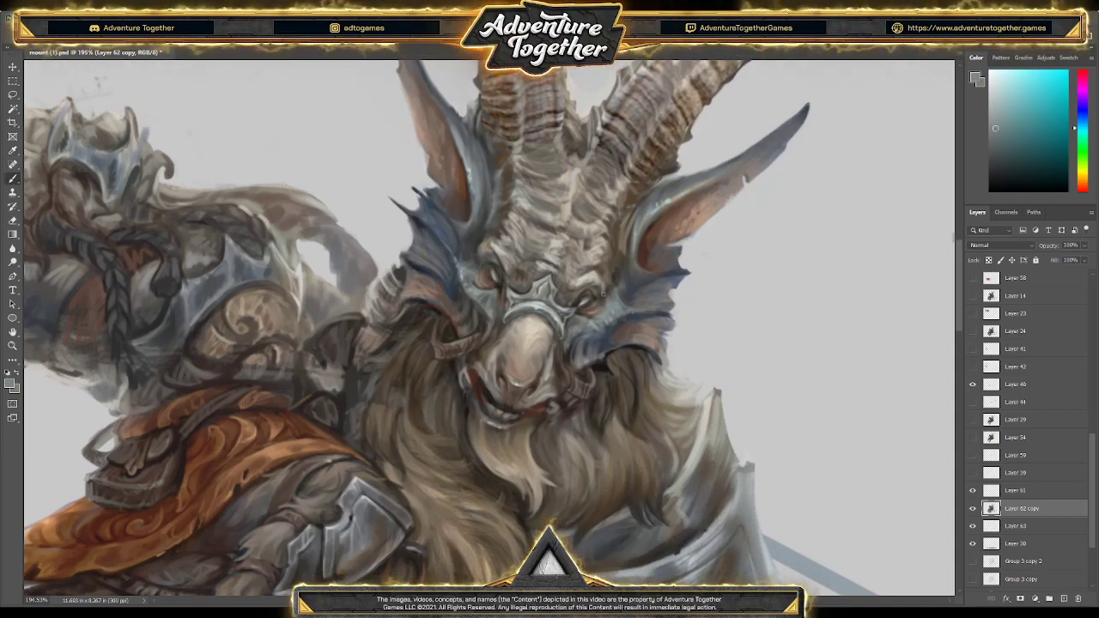
left_click(480, 288, "alt")
left_click_drag(515, 275, 601, 361)
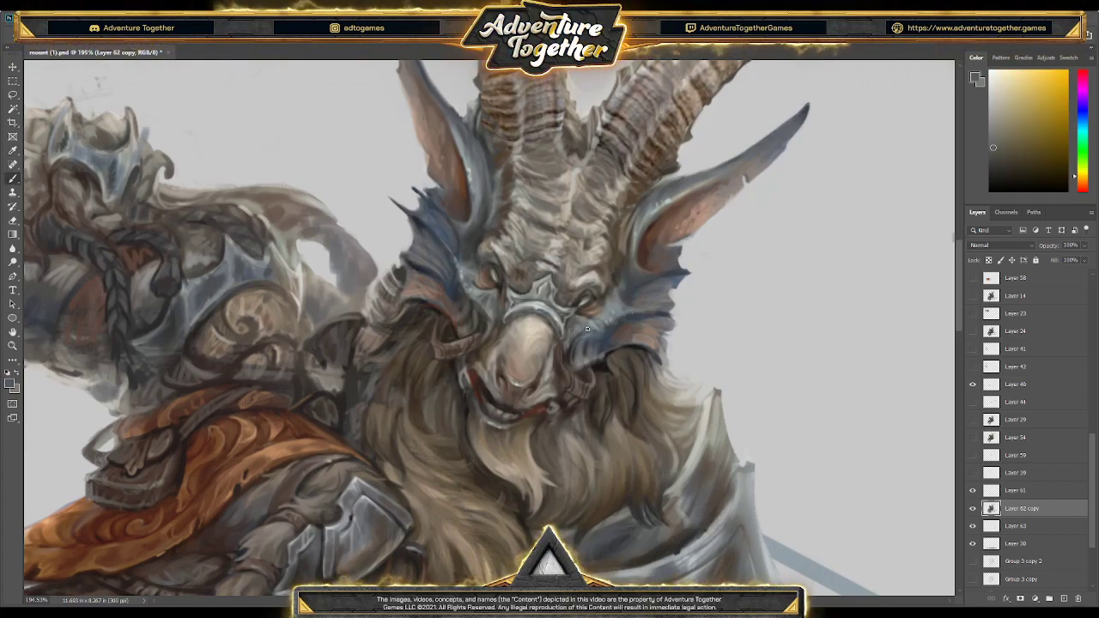
mouse_move(496, 278)
left_mouse_down()
mouse_move(490, 295)
mouse_move(463, 259)
left_mouse_up()
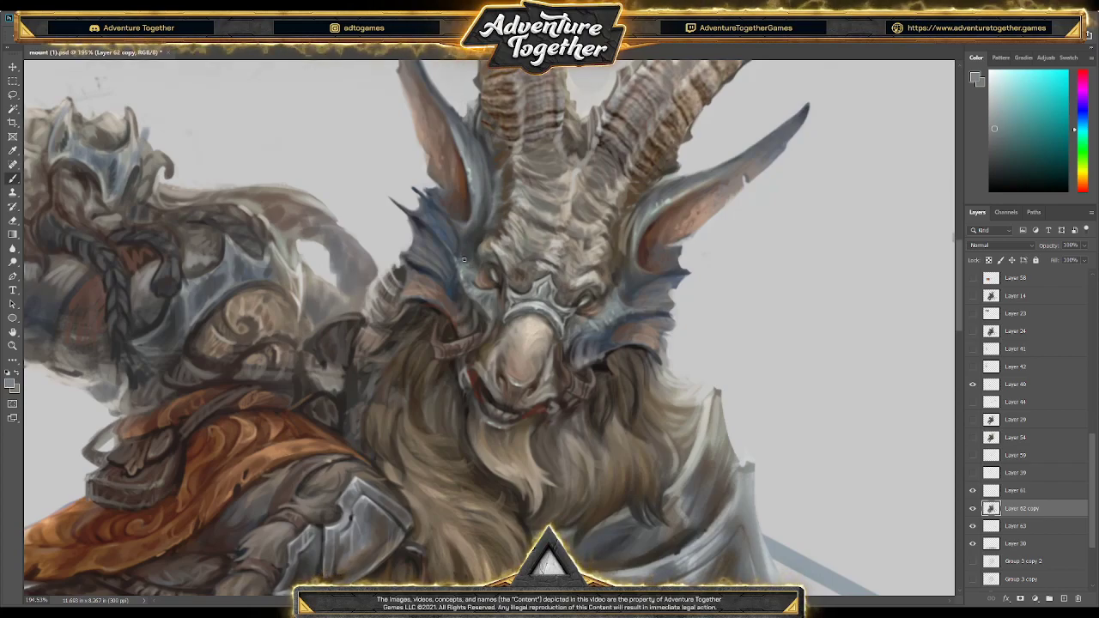
key("alt")
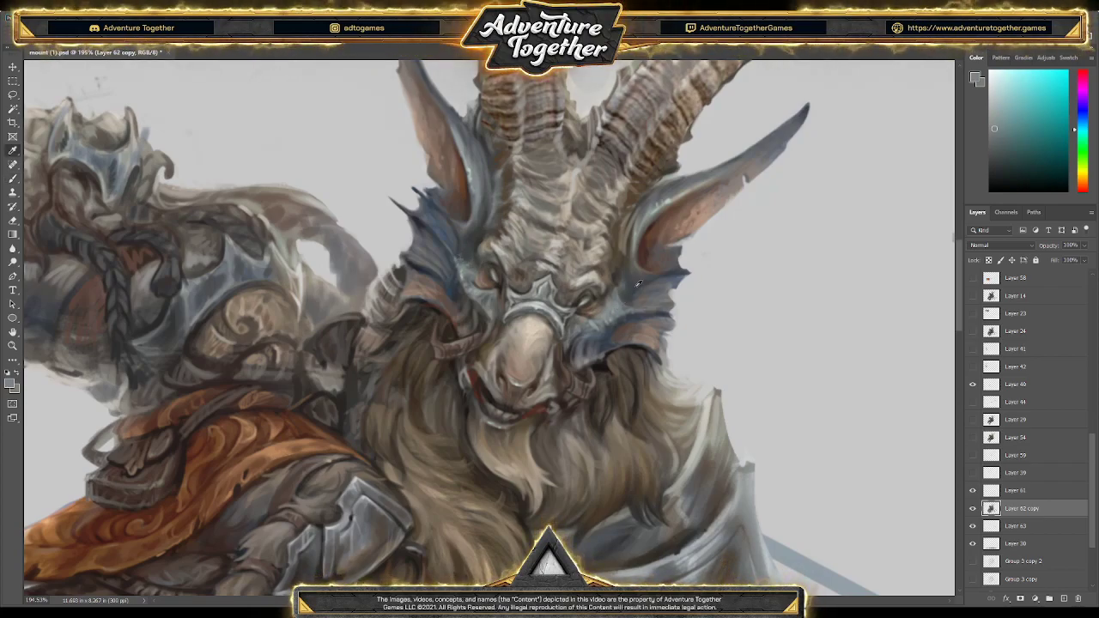
left_click(638, 283, "alt")
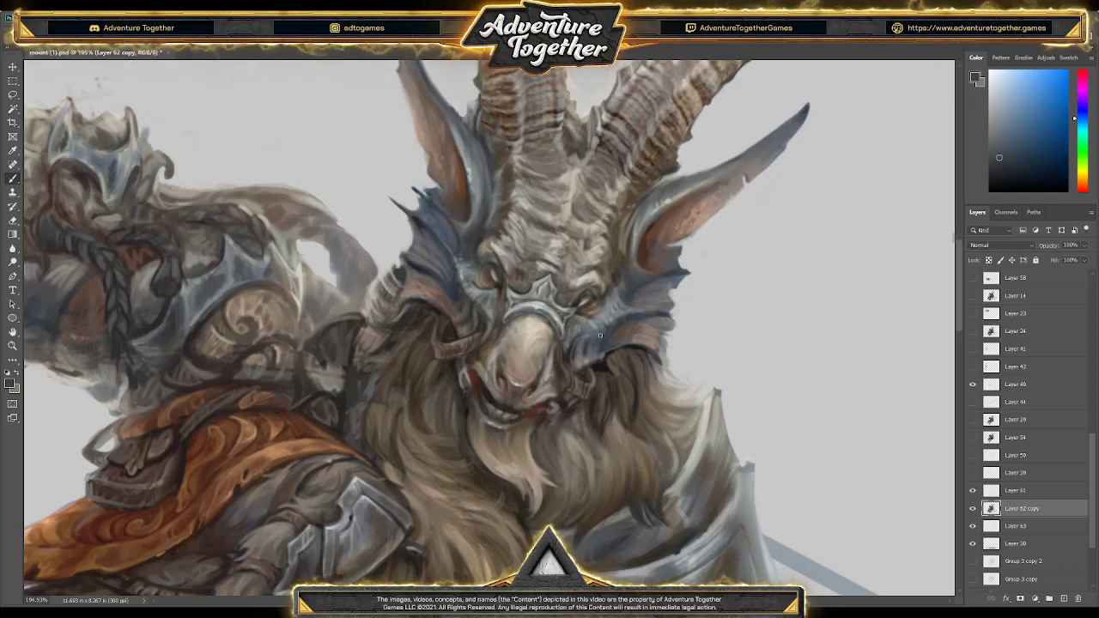
Deepen the shadows between the goat's left cheek and the curled strap with sampled dark brown tones
key("alt")
left_click(519, 410, "alt")
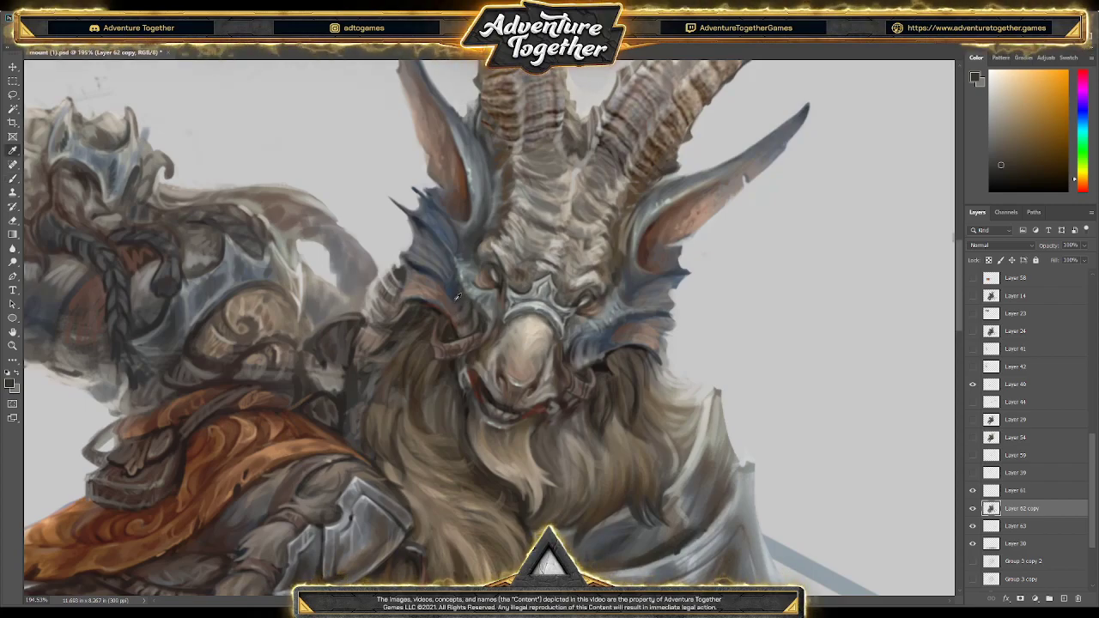
left_click(464, 302, "alt")
left_click(470, 309, "alt")
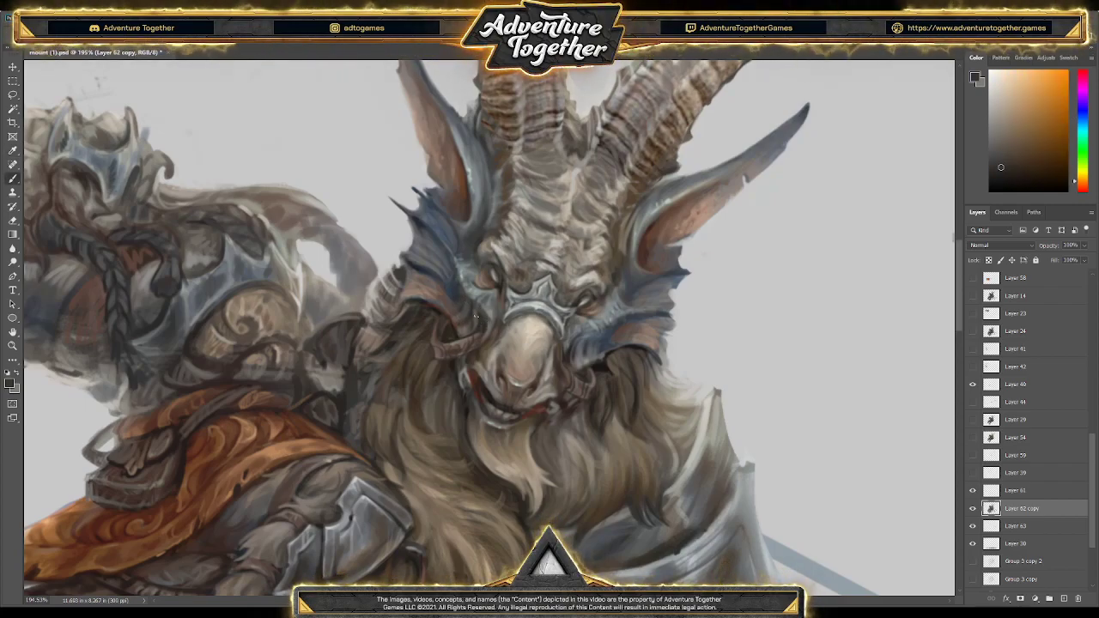
left_click(480, 304, "alt")
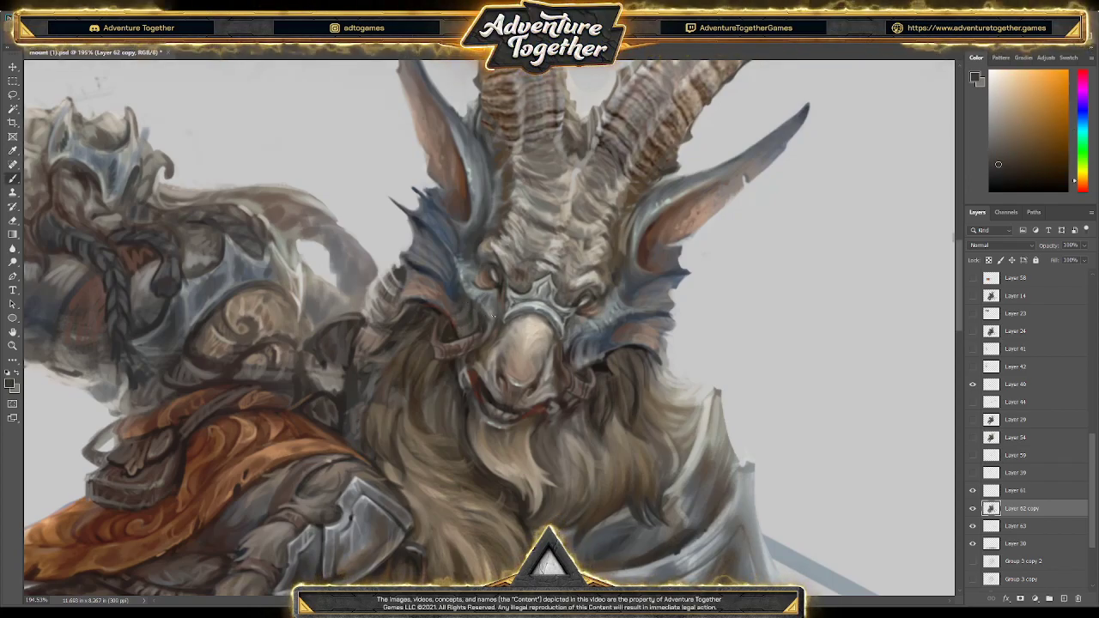
Define the blue cheek fur and its dark lower edge above the beard with sampled near-black, teal-grey and brown tones
left_click(588, 345, "alt")
left_click(589, 345, "alt")
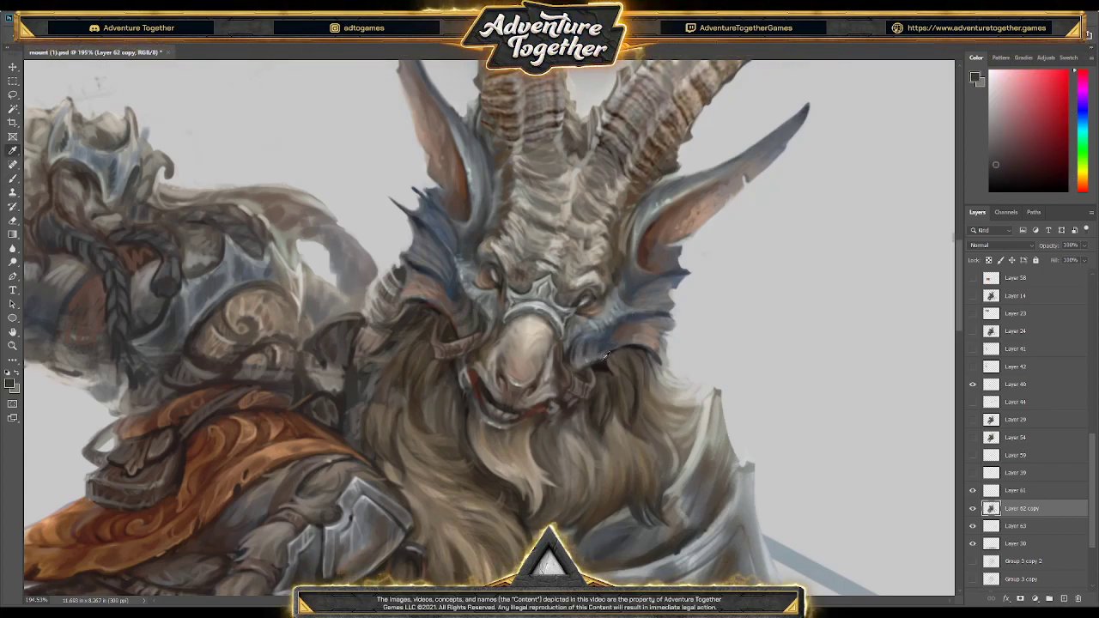
left_click(583, 347, "alt")
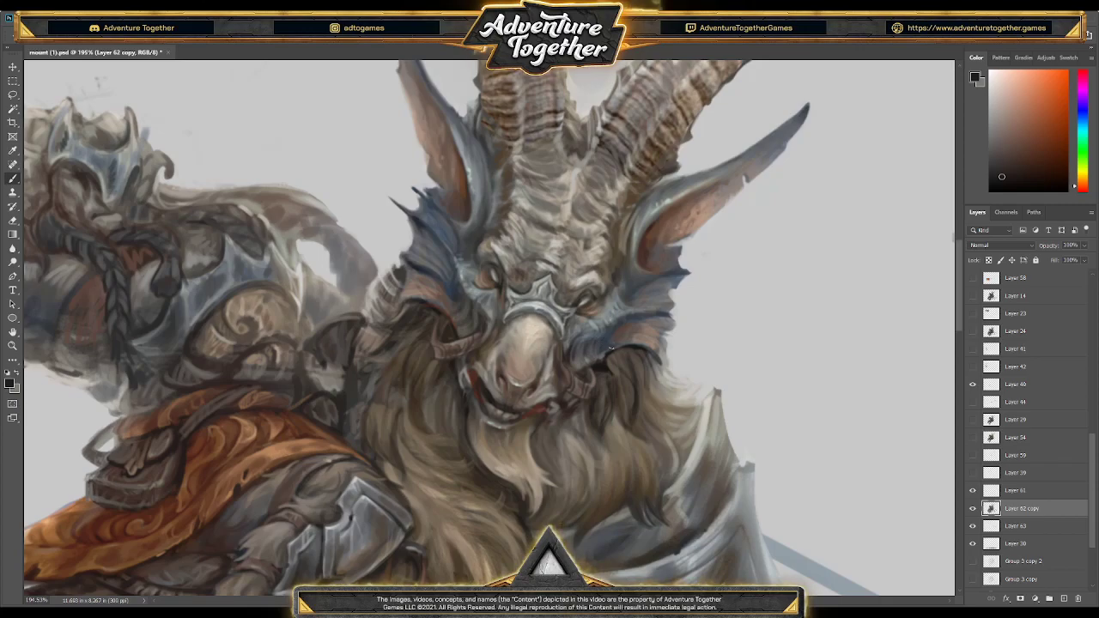
left_click(598, 341, "alt")
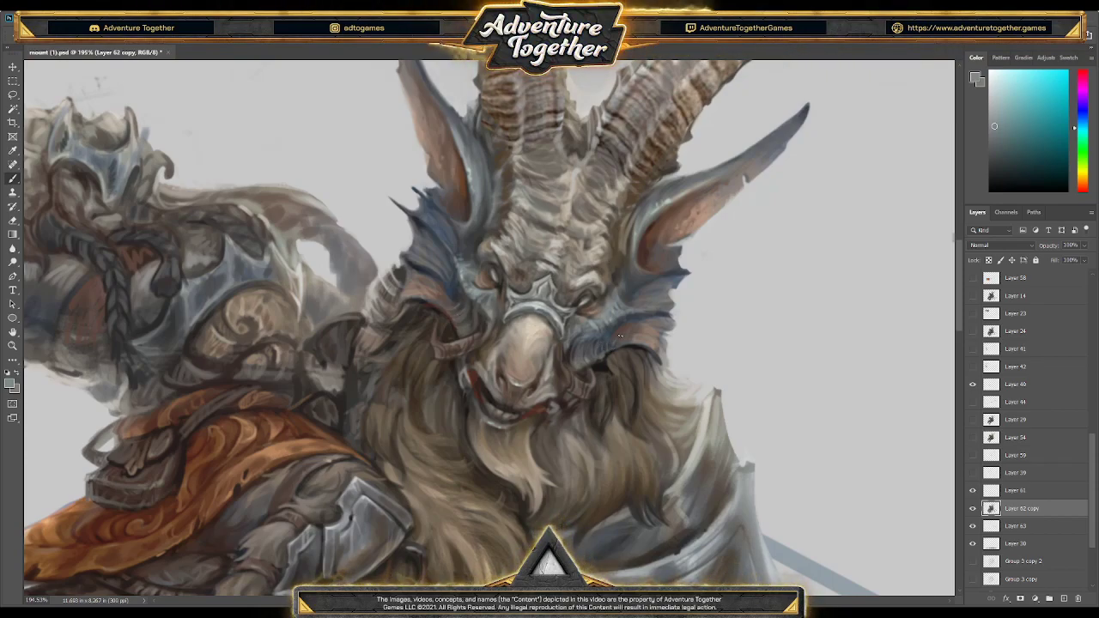
left_click_drag(442, 296, 464, 327)
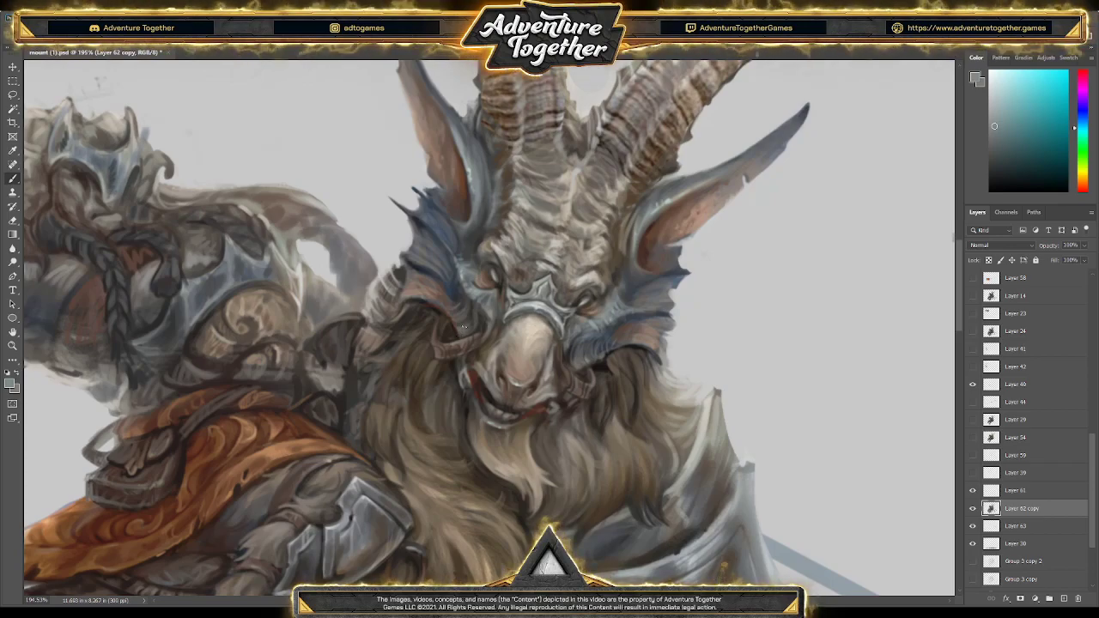
left_click(602, 371, "alt")
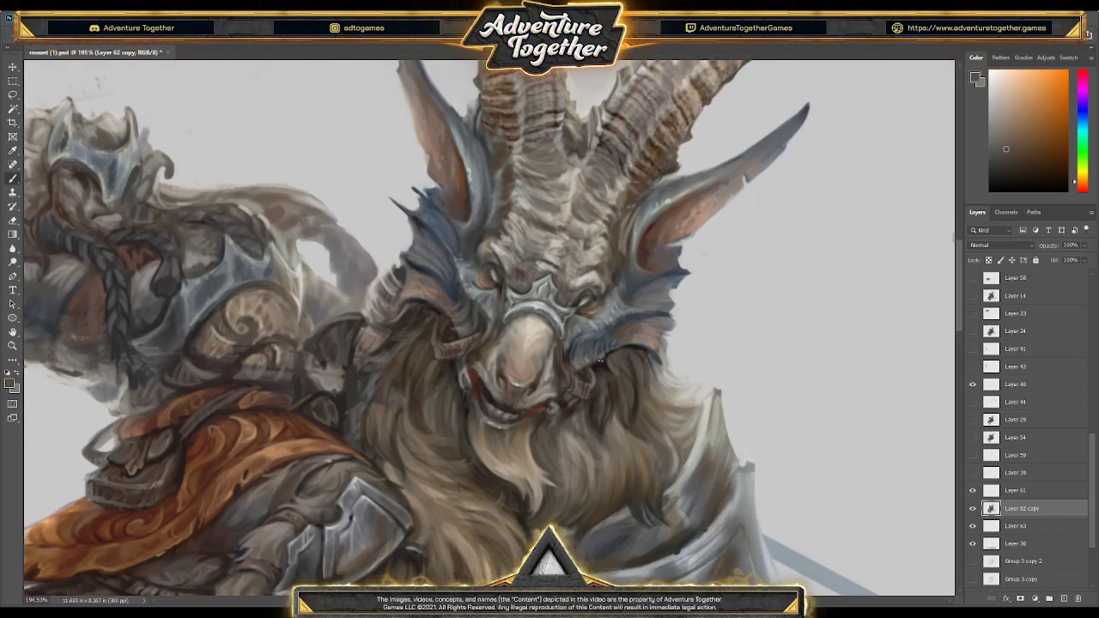
left_click(448, 322, "alt")
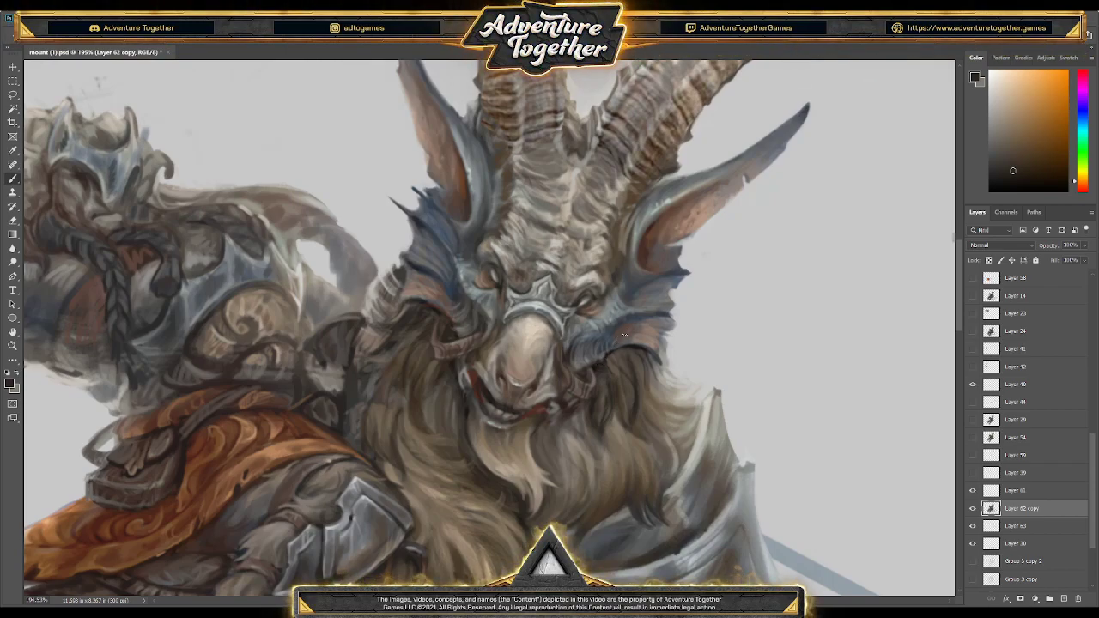
Touch up the goat's eye area with sampled beige and brown tones plus a muted orange, and save the file
left_click(507, 356, "alt")
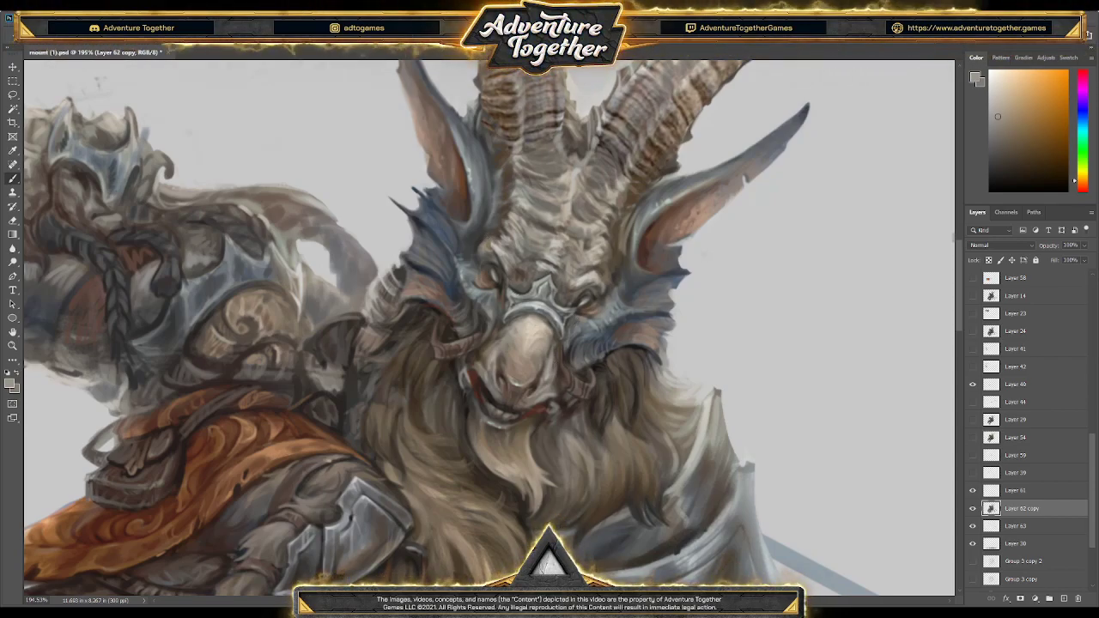
left_click(589, 302, "alt")
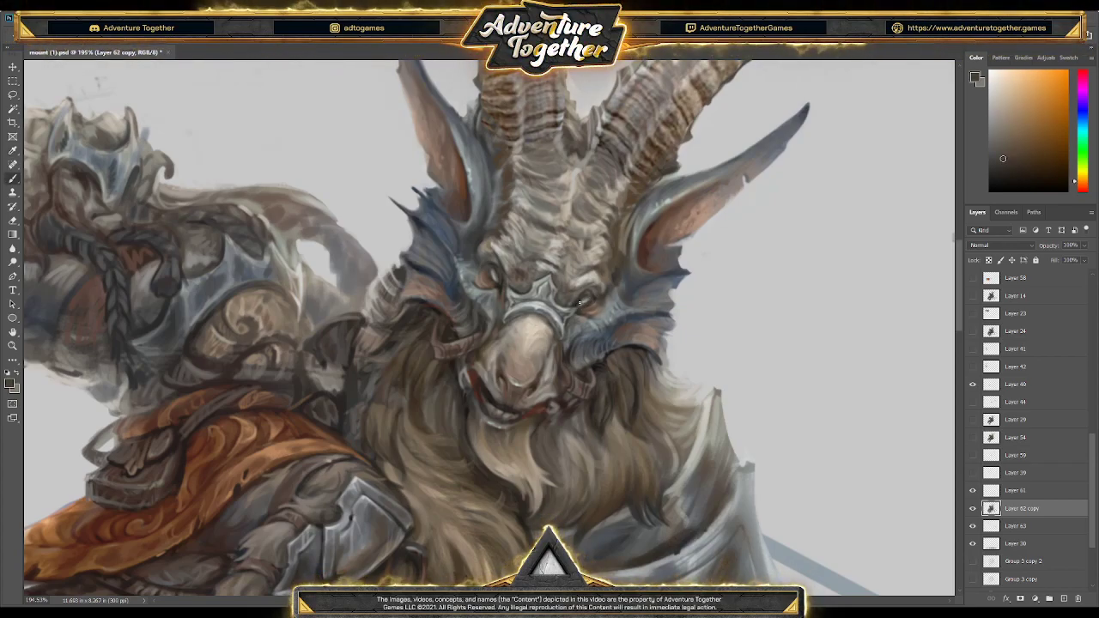
left_click(496, 273, "alt")
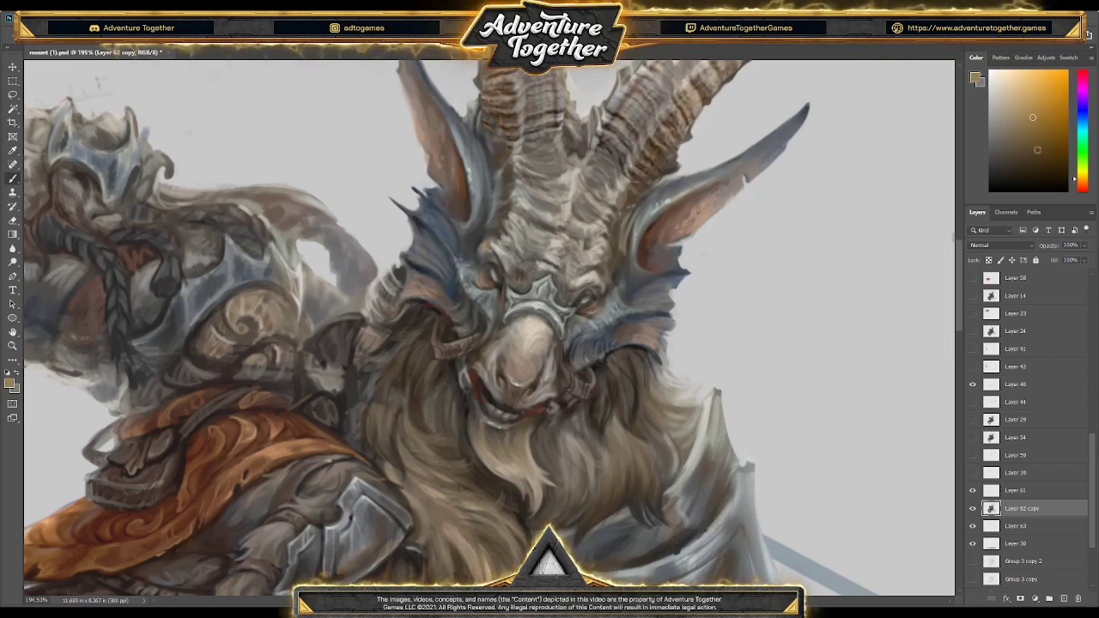
left_click(1032, 117)
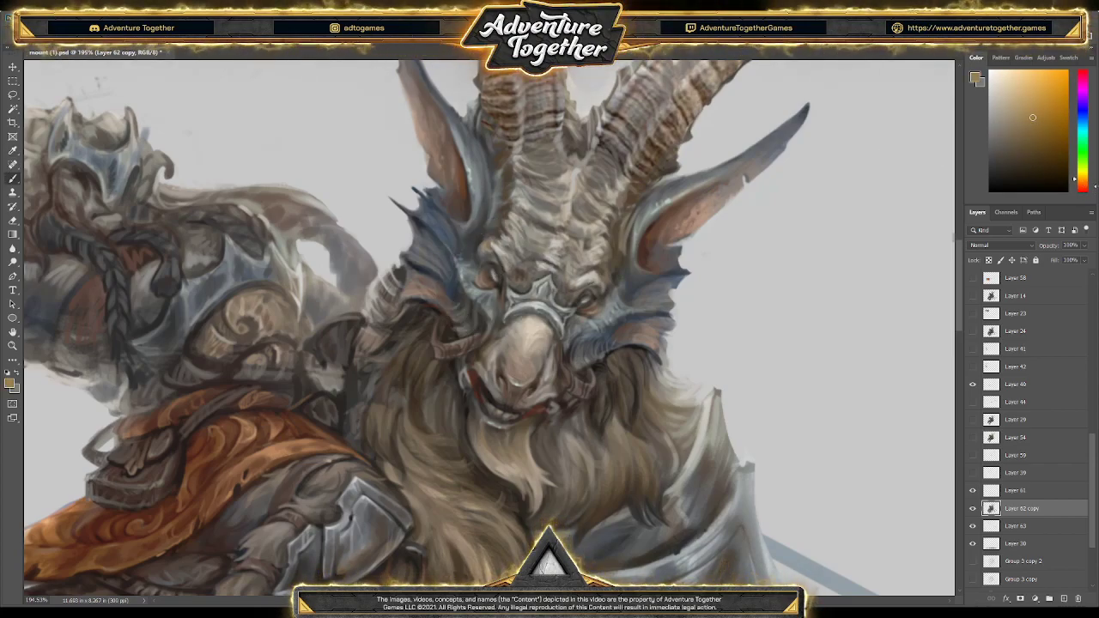
left_click(1083, 182)
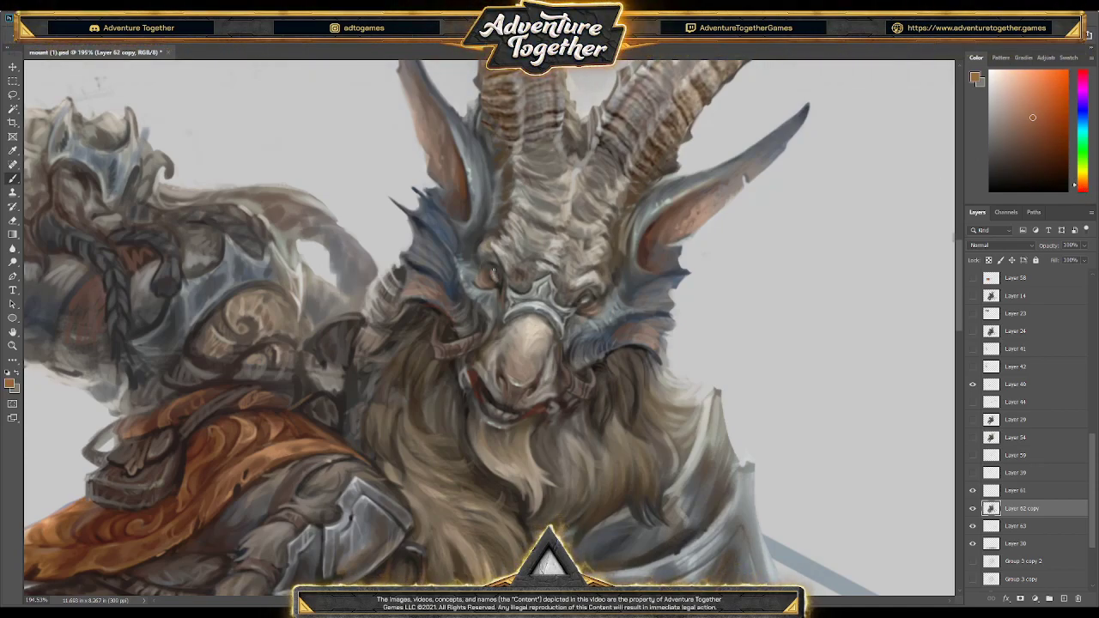
key("ctrl+s")
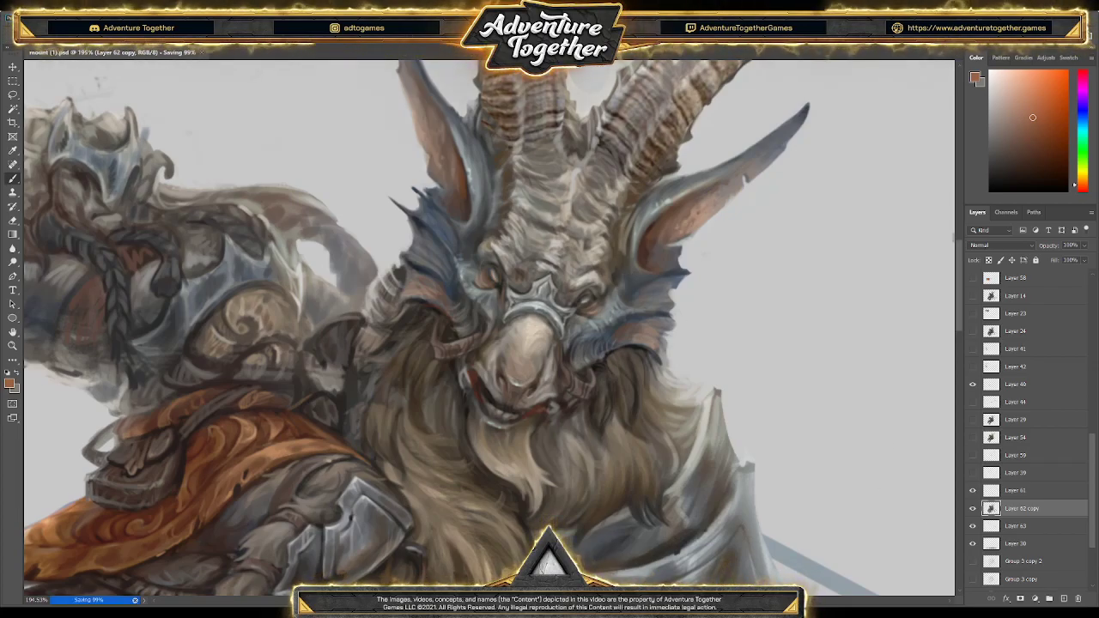
Add a new layer and paint the goat's eyes on it in muted orange with dark brown detail
left_click(1063, 598)
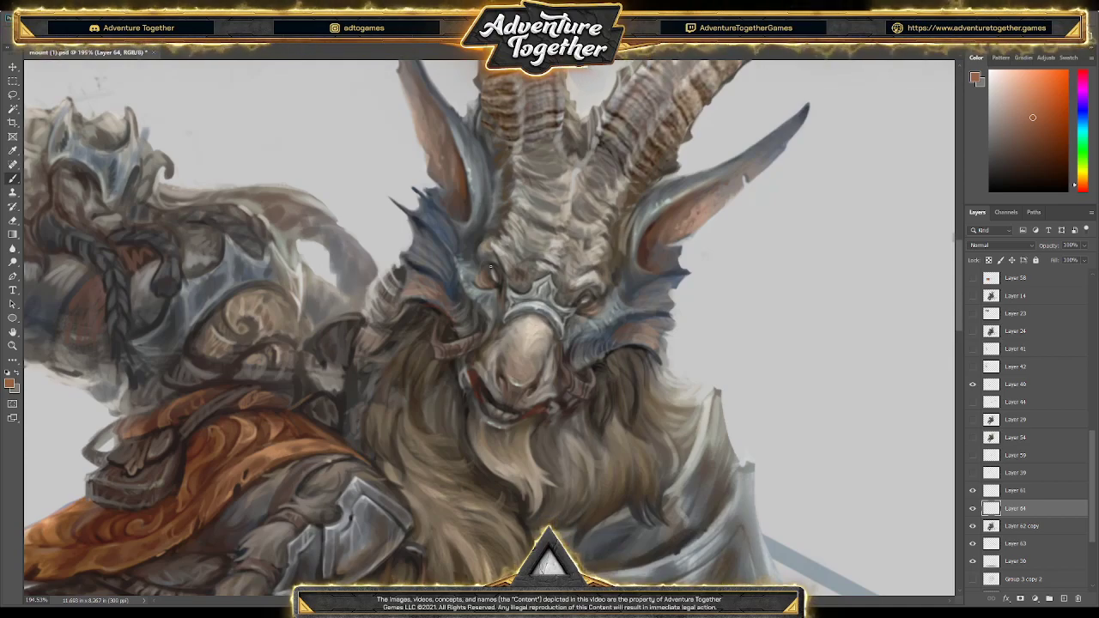
left_click(1083, 182)
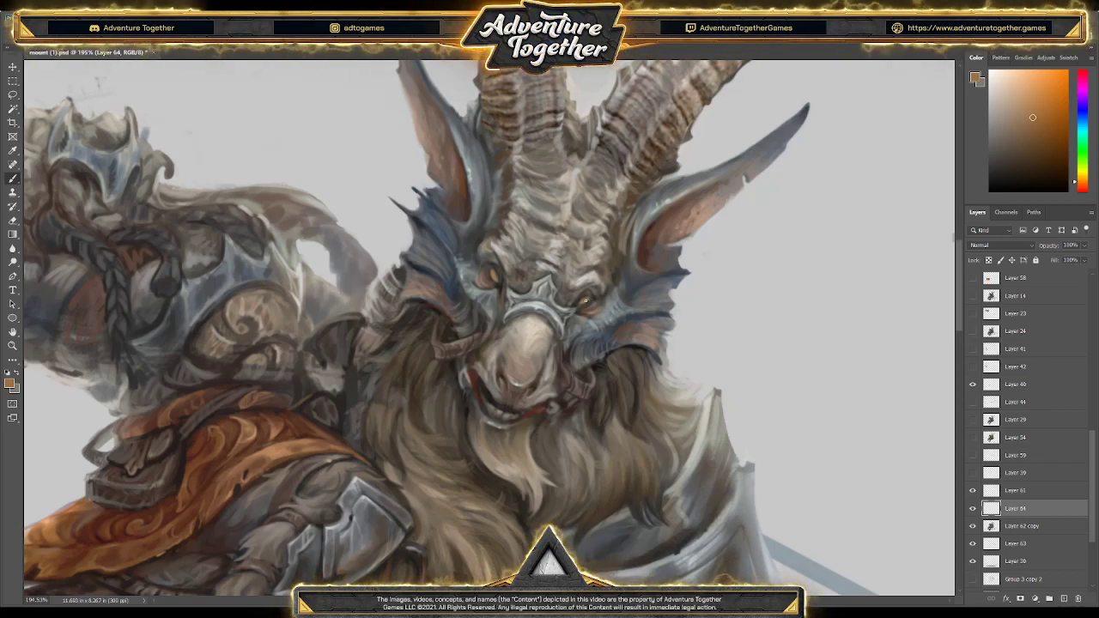
left_click(586, 299, "alt")
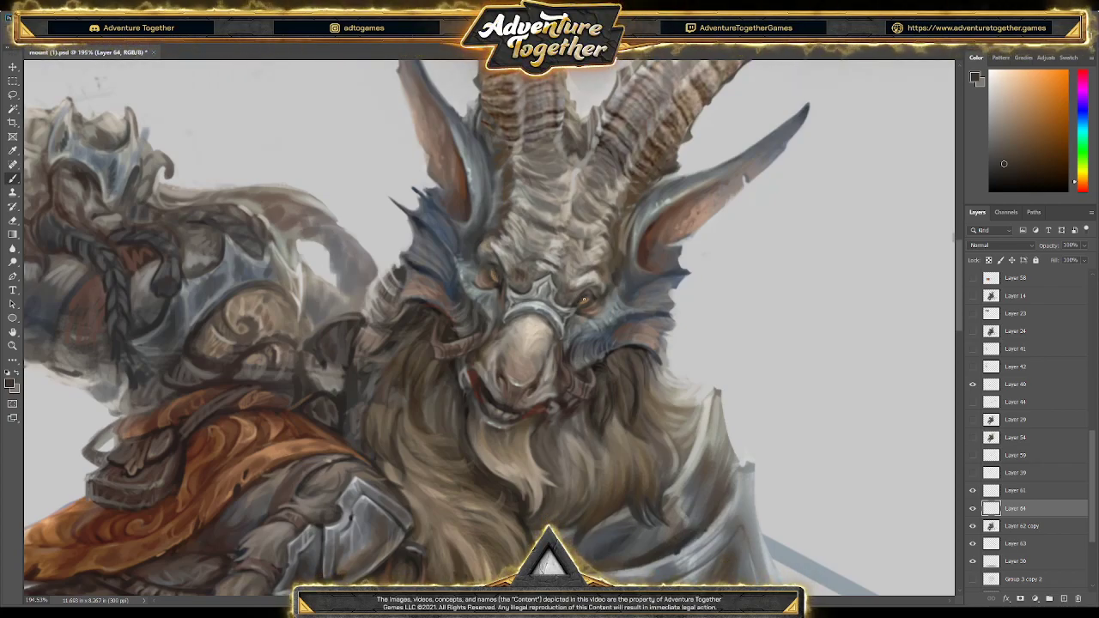
left_click_drag(583, 300, 591, 298)
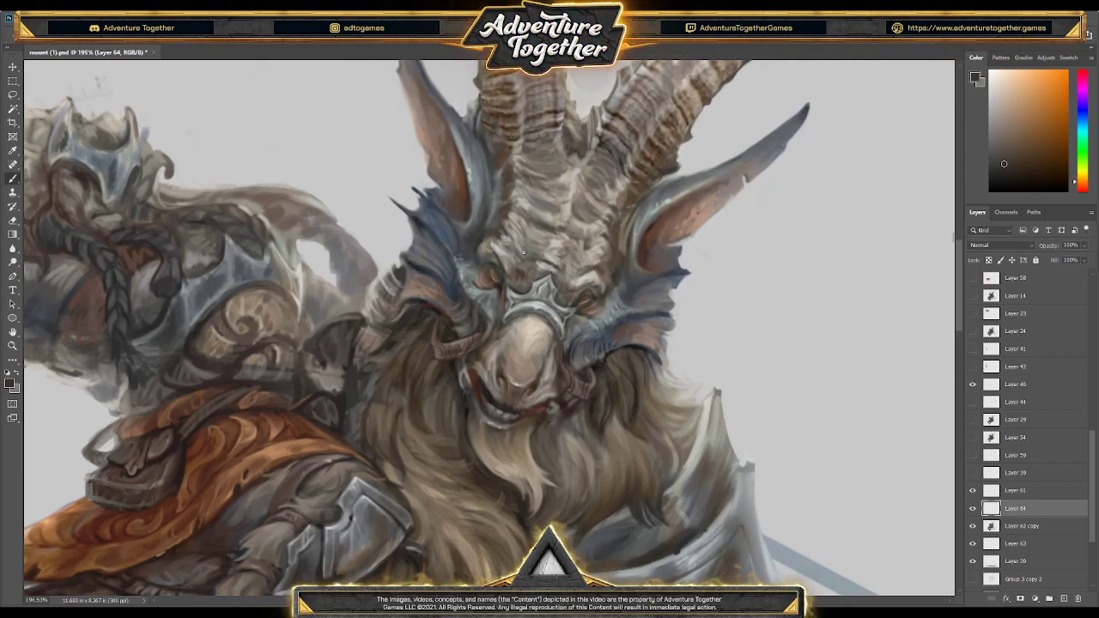
Add a small pale grey highlight to the goat's right-hand eye on the new layer
scroll(516, 261, "down", 4)
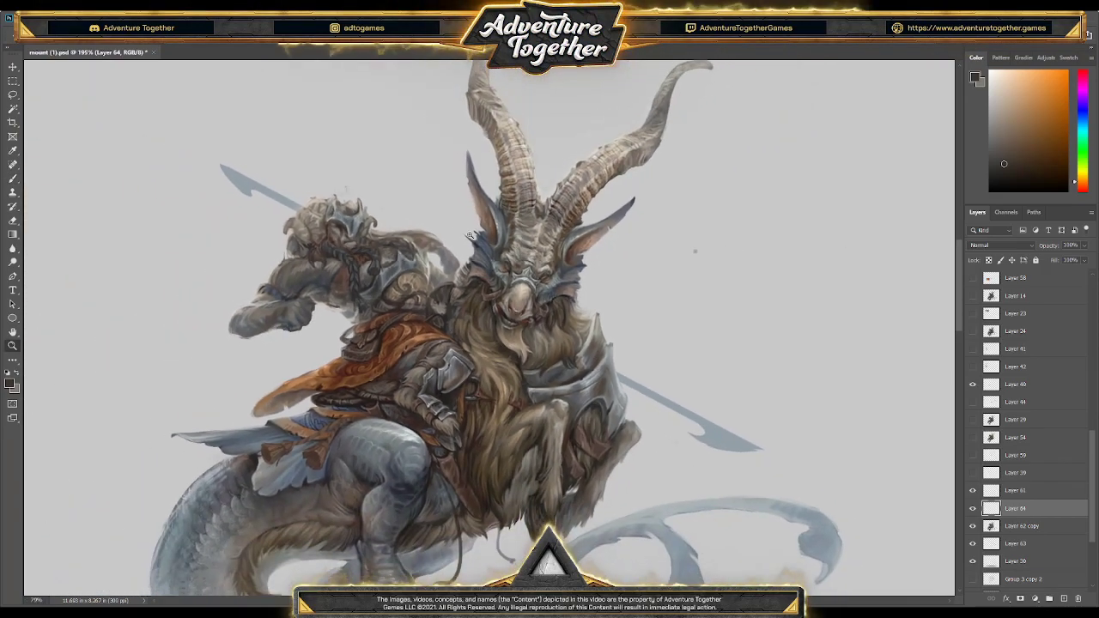
scroll(482, 241, "up", 2)
scroll(483, 241, "up", 3)
key("b")
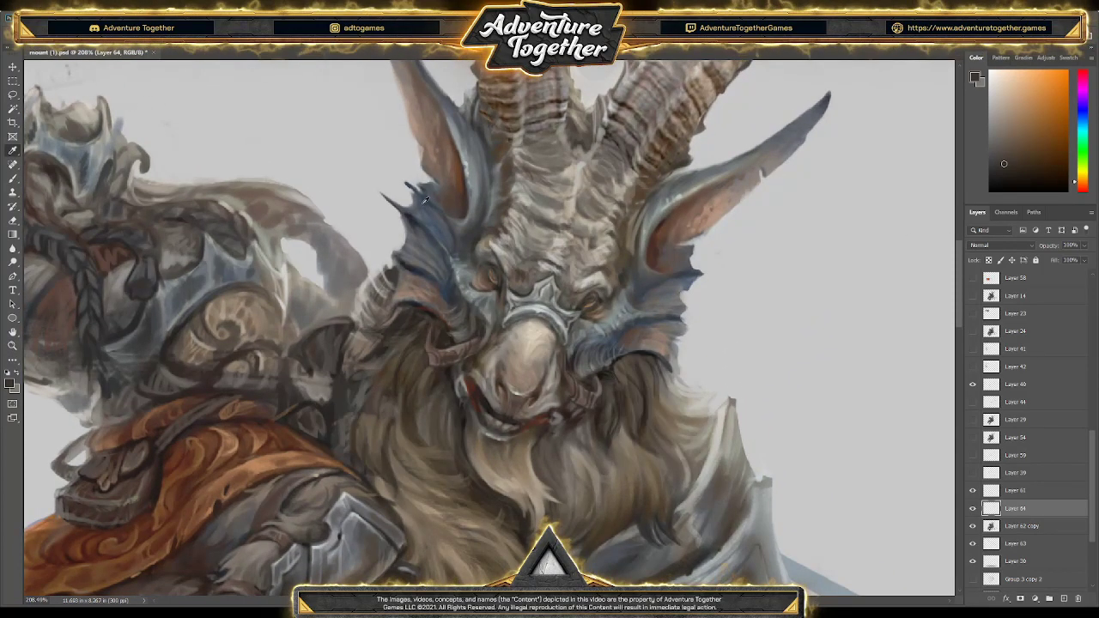
left_click(417, 165, "alt")
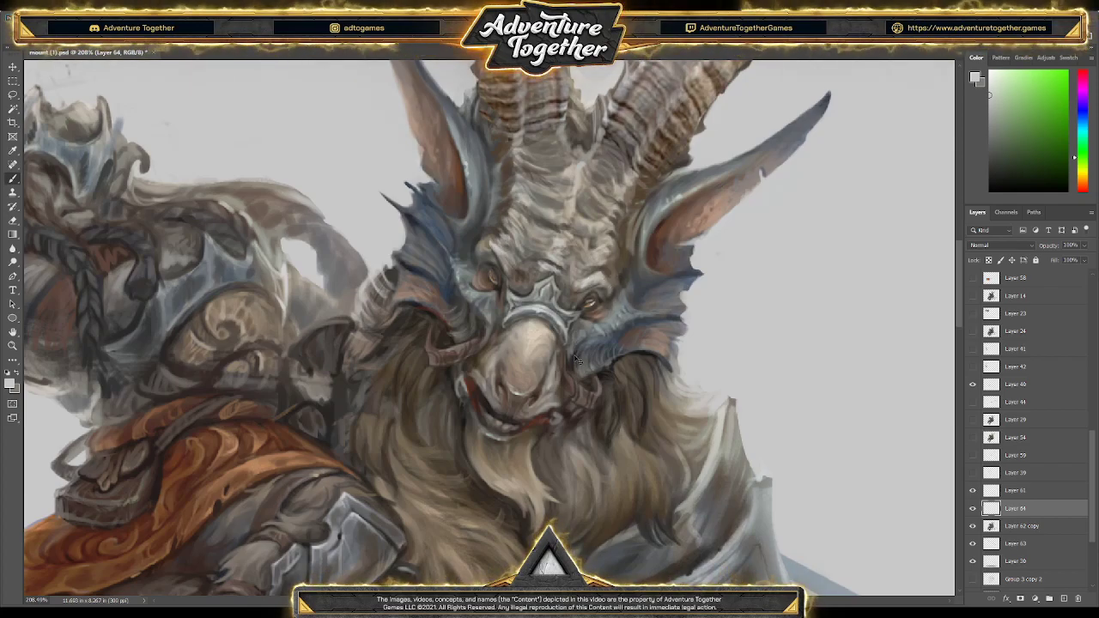
left_click(593, 309)
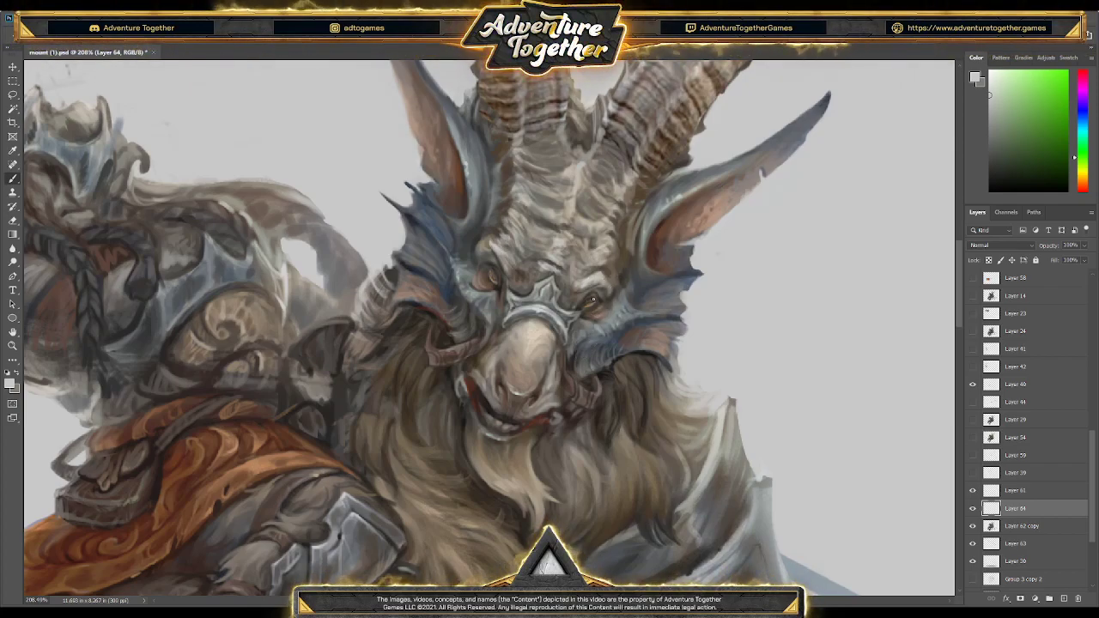
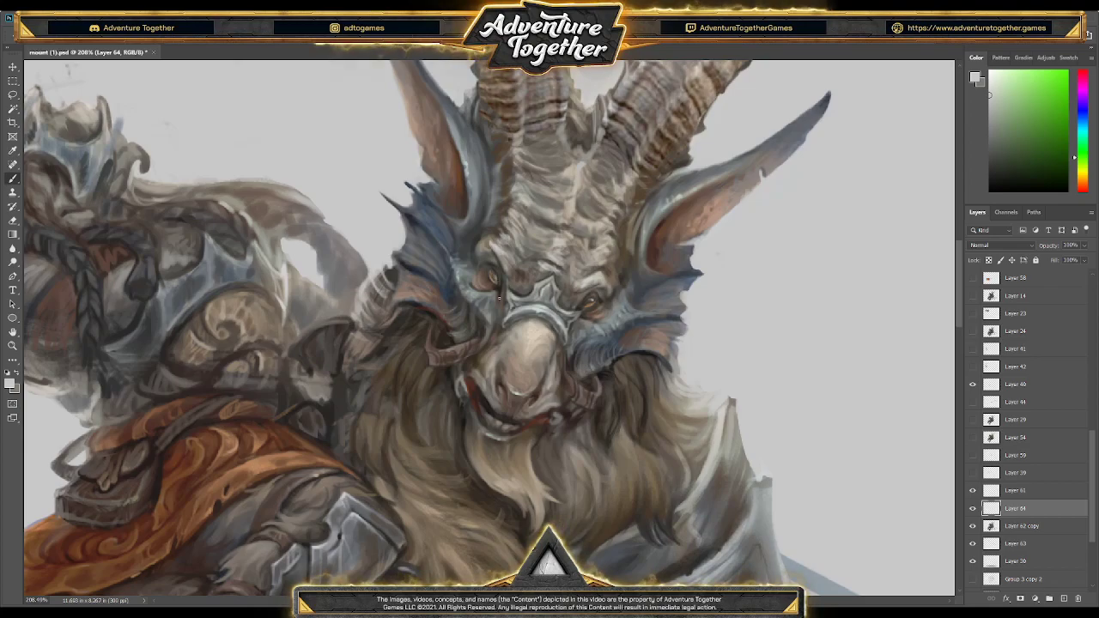
Refine the goat's left-hand eye on the new layer, alternating sampled dark brown tones with pale grey for highlights
left_click(496, 268, "alt")
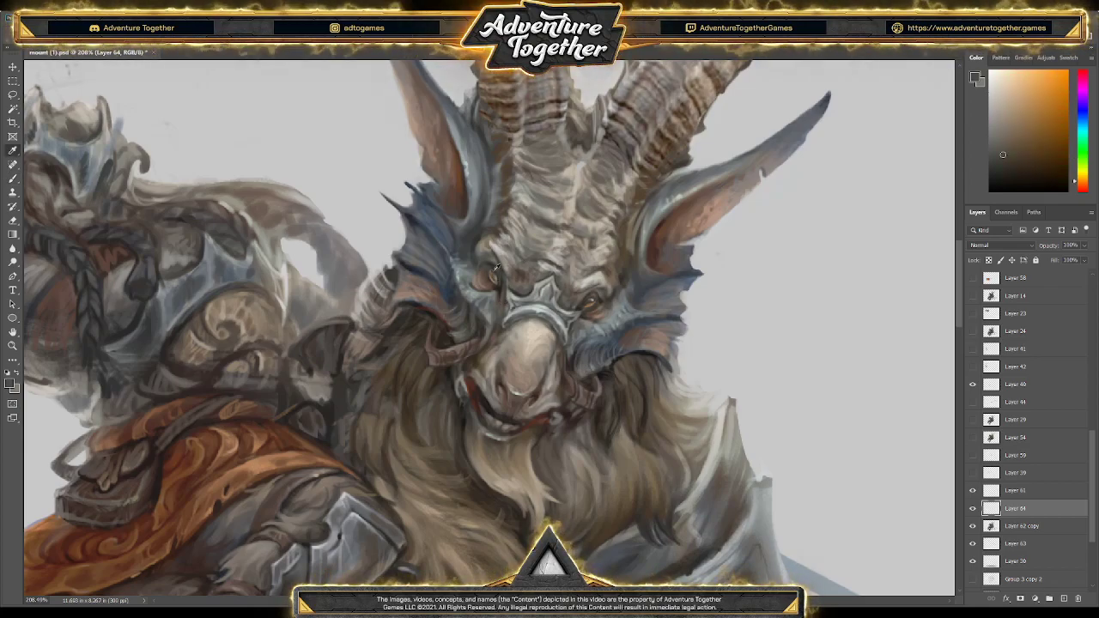
left_click(495, 270, "alt")
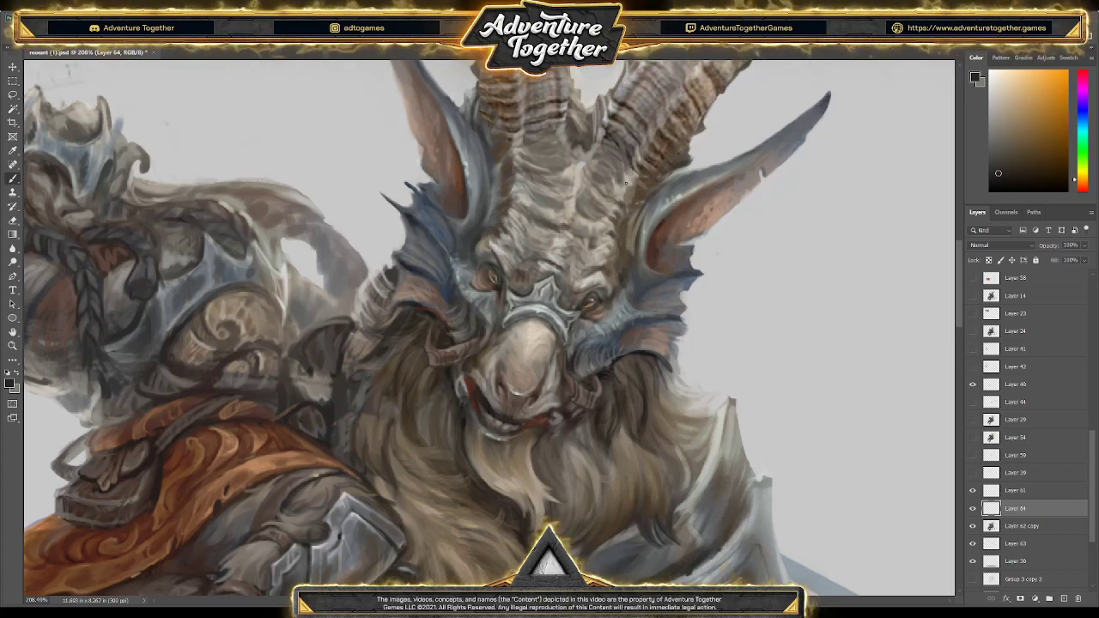
key("x")
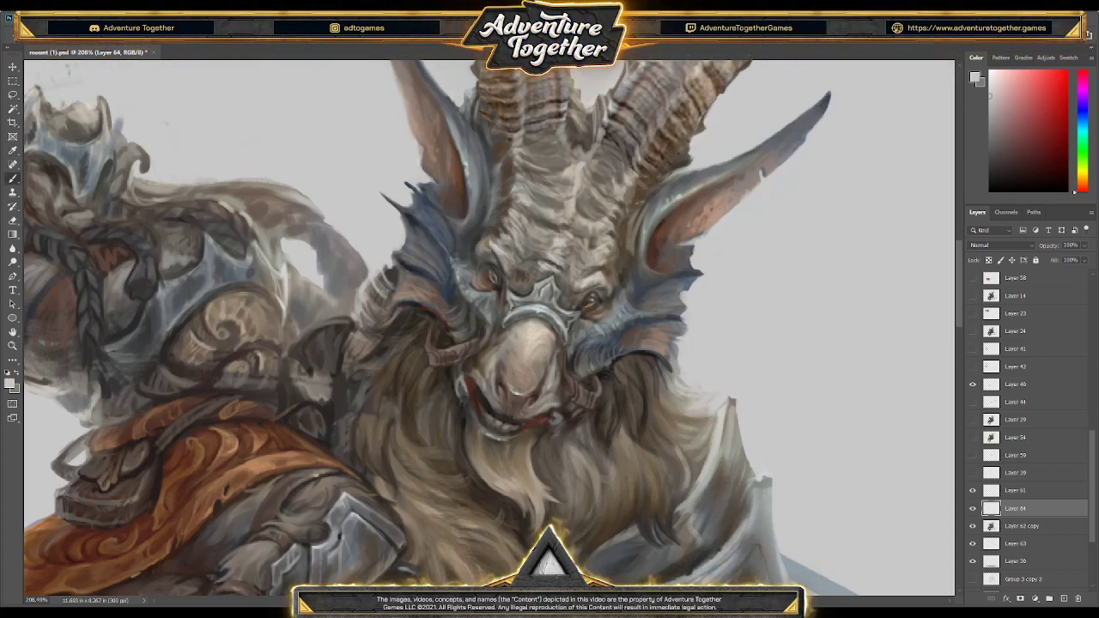
left_click(493, 281, "alt")
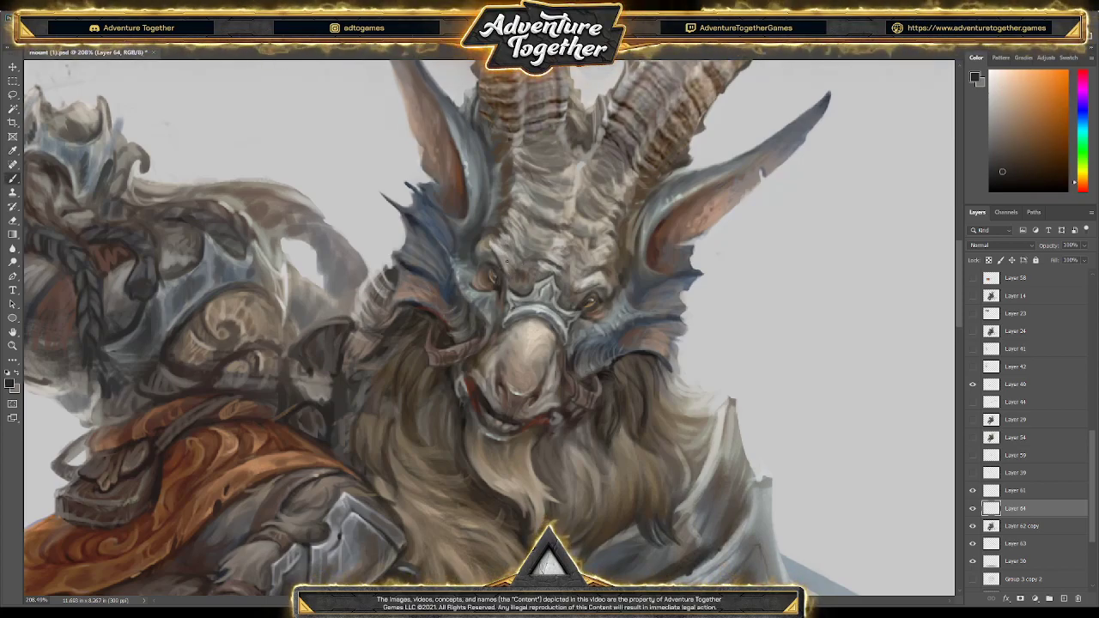
key("x")
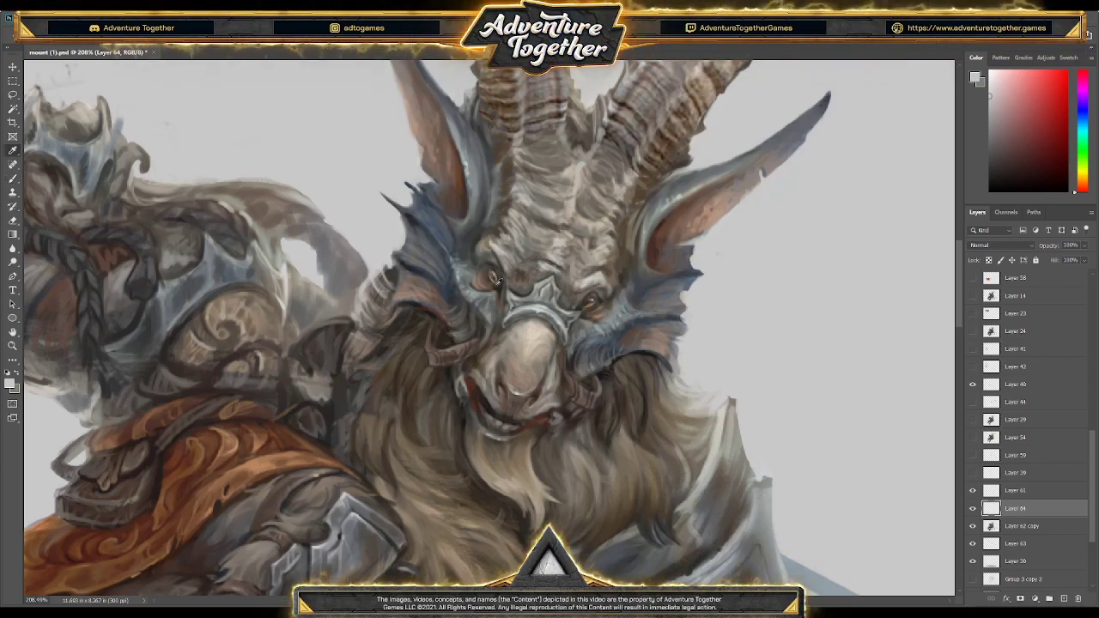
key("x")
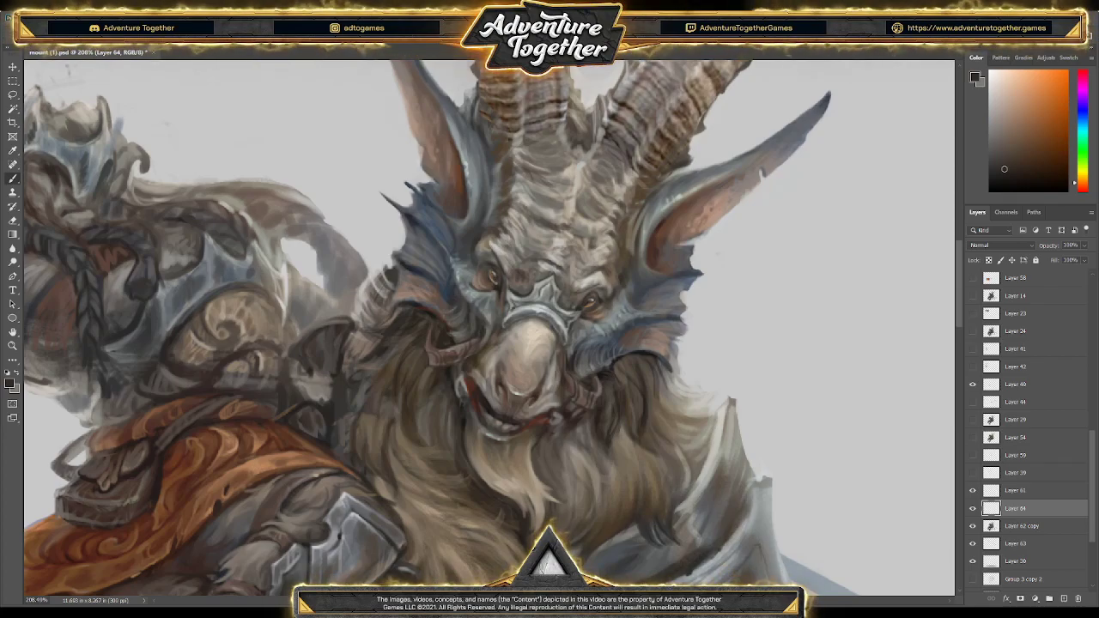
Add a new layer directly above Layer 64 for further work on the goat's eyes
scroll(606, 322, "down", 2)
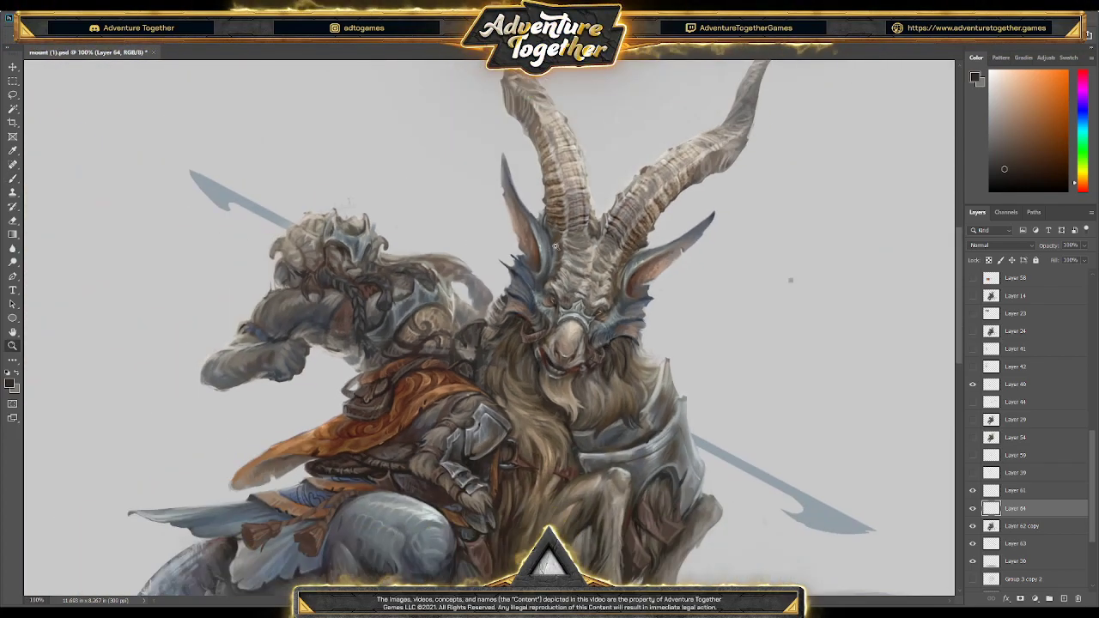
scroll(603, 258, "down", 2)
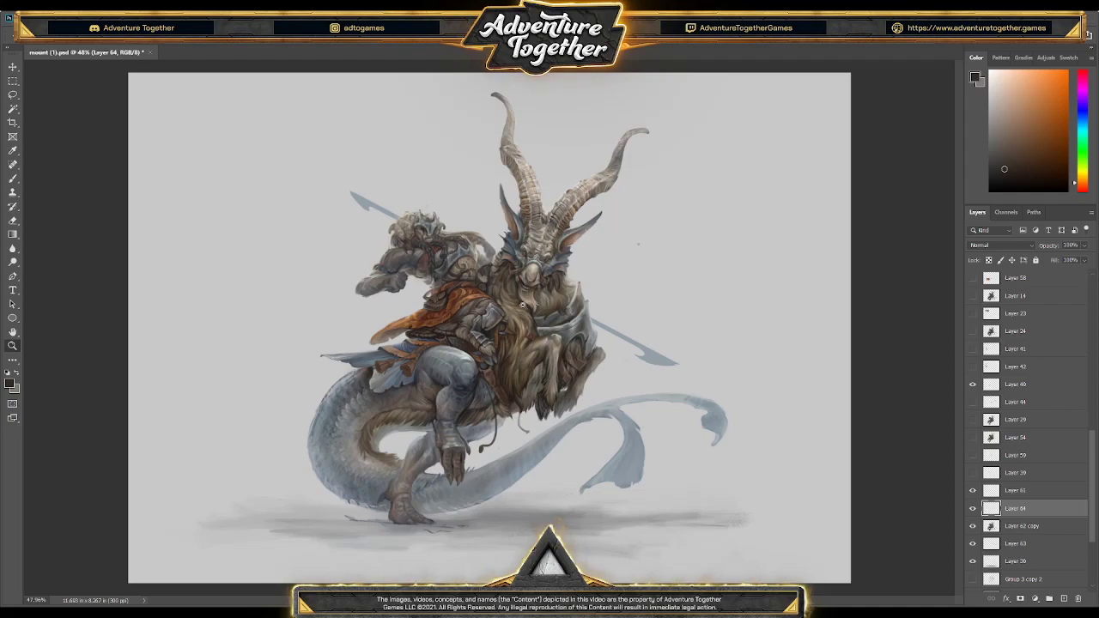
scroll(523, 303, "up", 2)
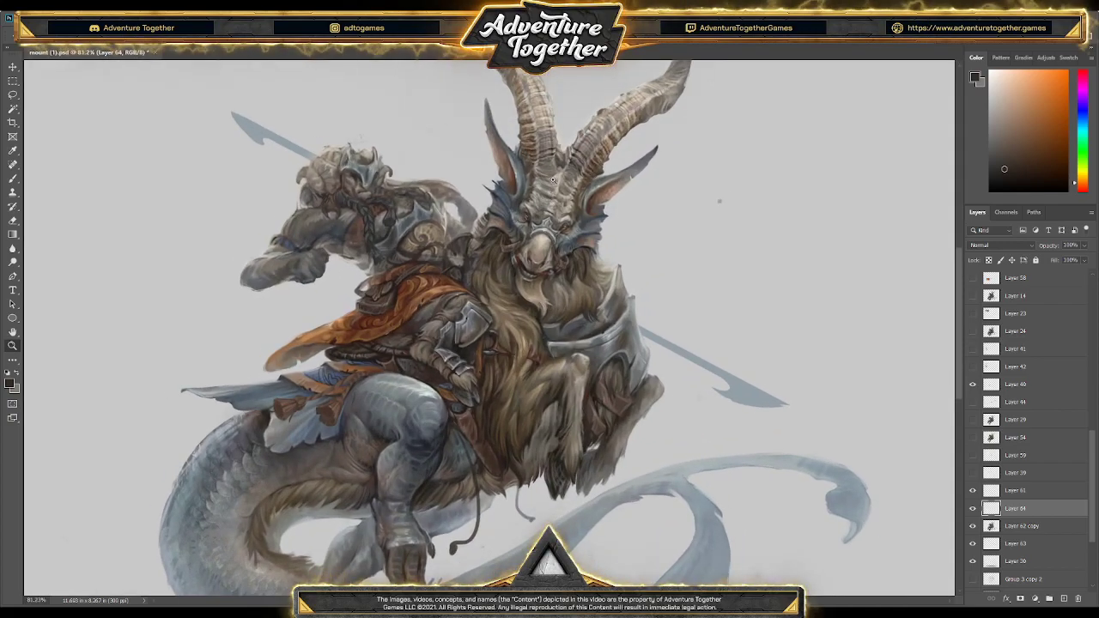
scroll(549, 200, "up", 3)
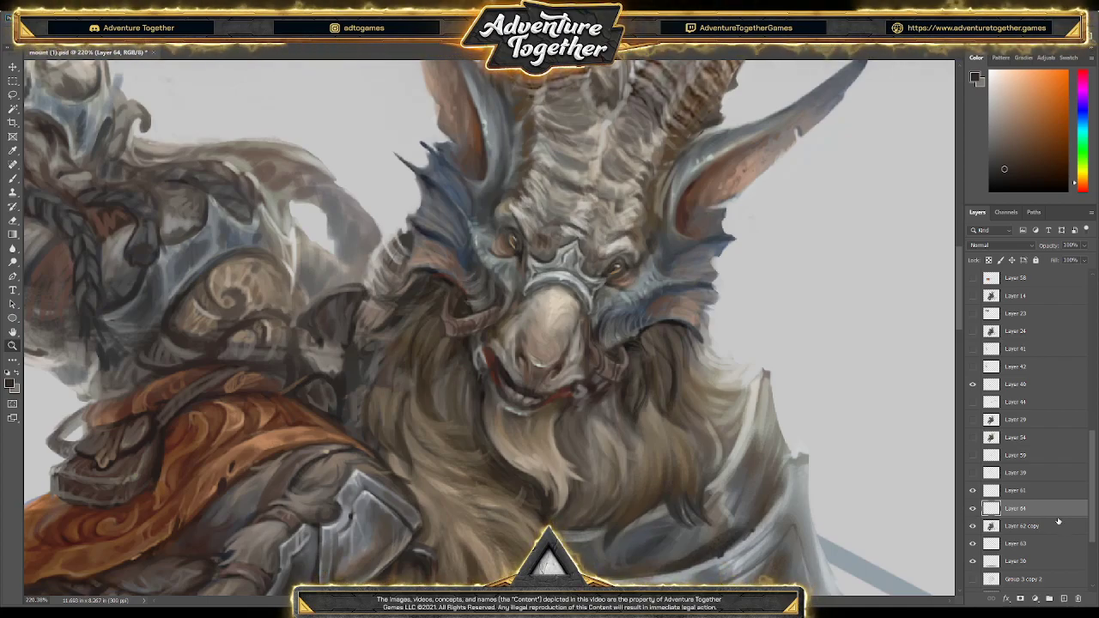
left_click(972, 492)
left_click(1010, 494)
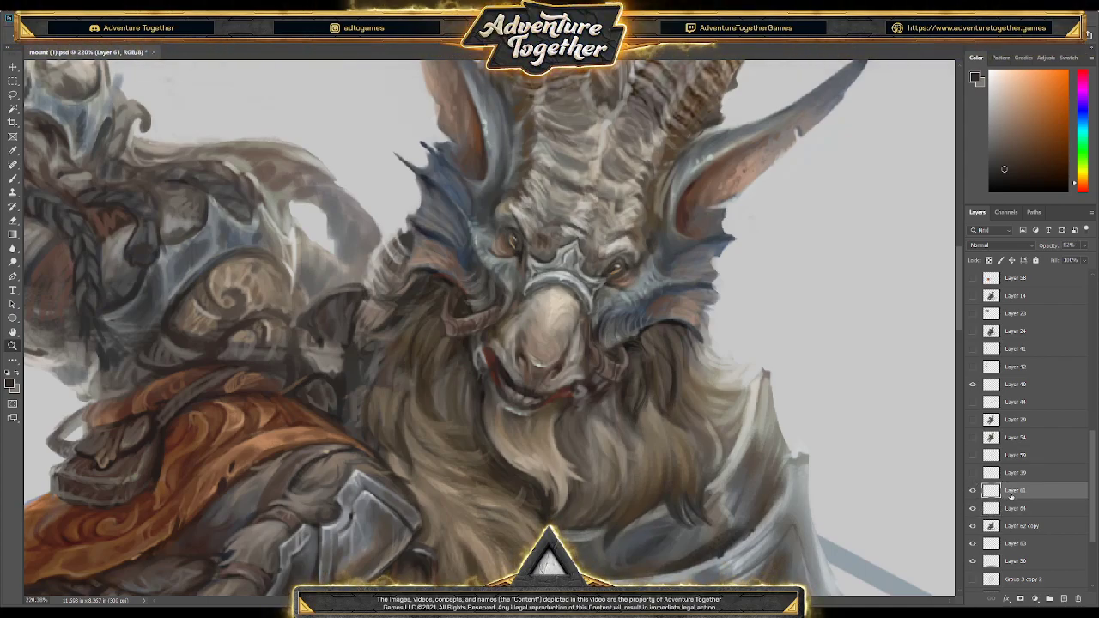
left_click_drag(799, 375, 771, 375)
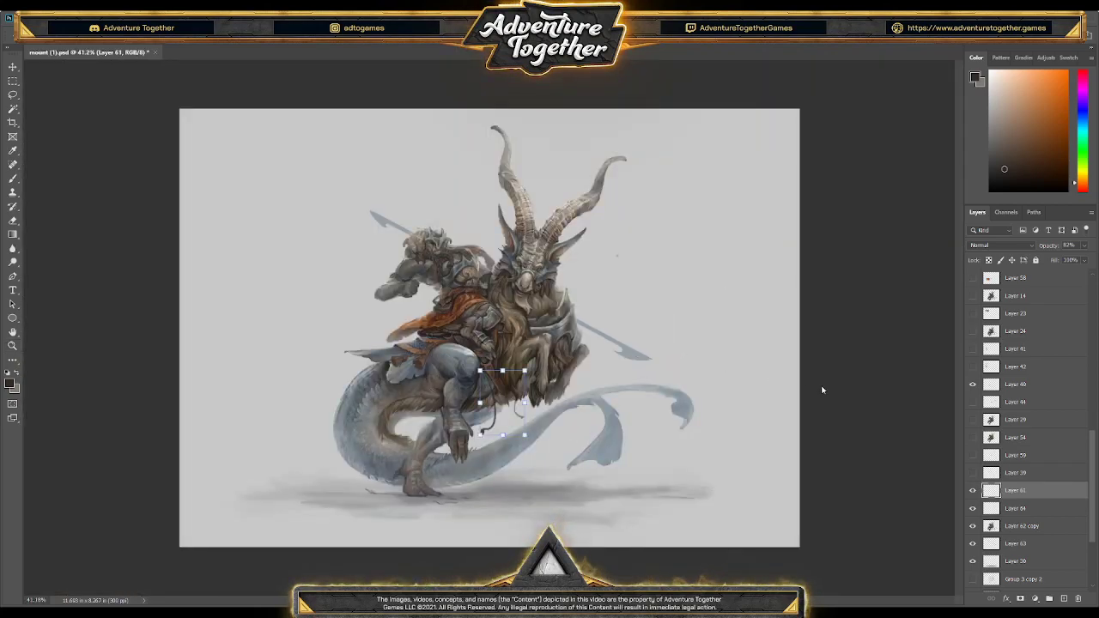
left_click(1064, 599)
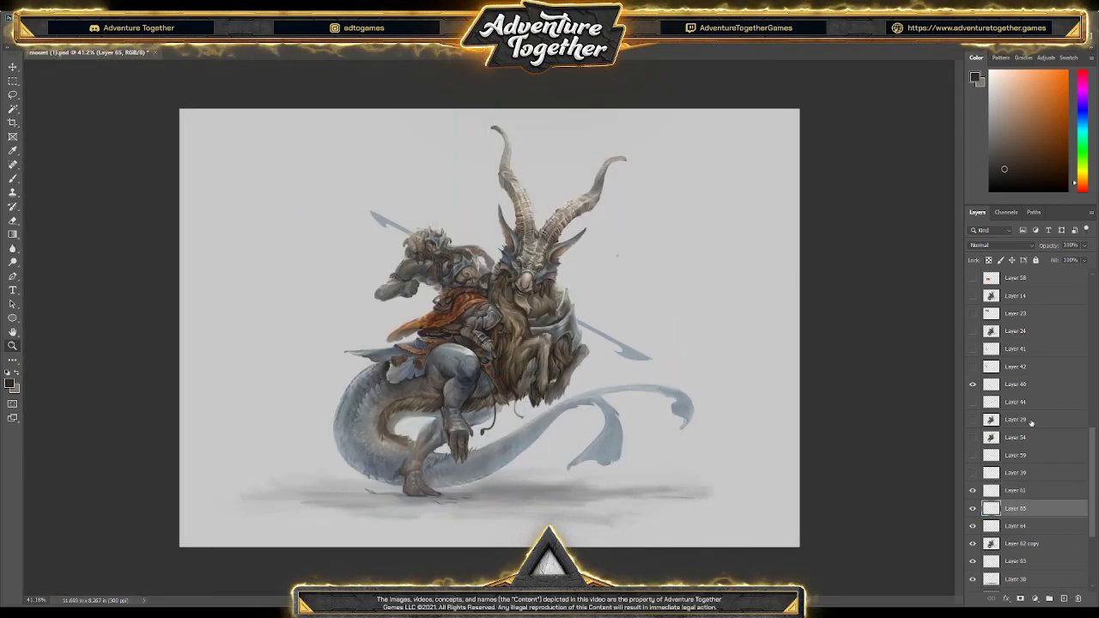
Sketch a small dark question mark on the background beside the goat's head and undo it
mouse_move(532, 266)
left_mouse_down()
mouse_move(581, 248)
mouse_move(631, 248)
left_mouse_up()
key("b")
left_click(455, 216, "alt")
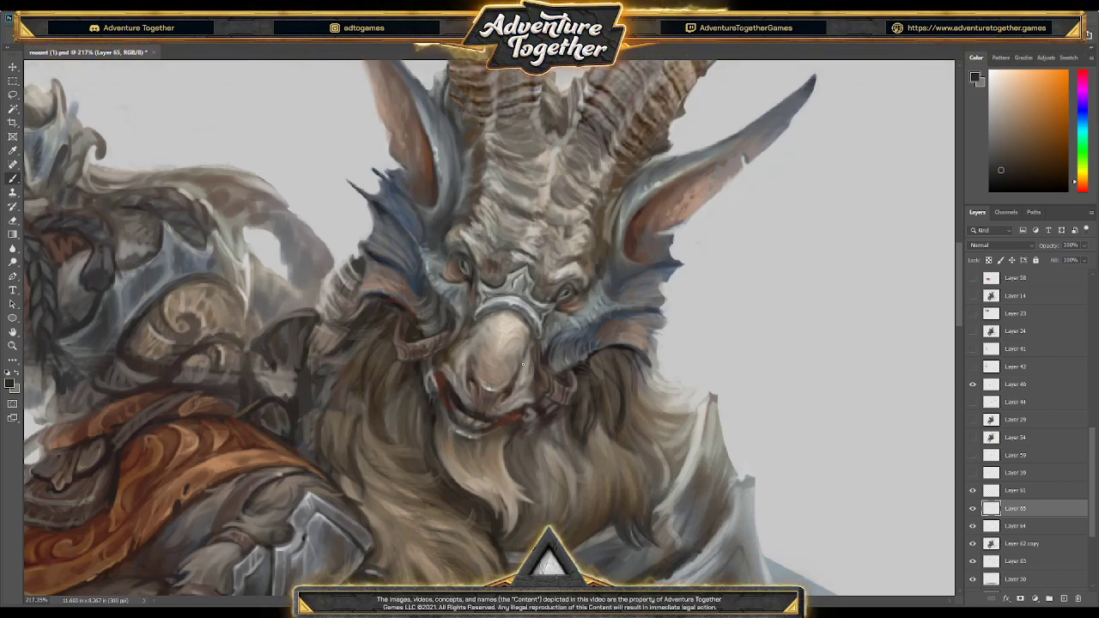
mouse_move(707, 279)
left_mouse_down()
mouse_move(720, 283)
mouse_move(709, 296)
left_mouse_up()
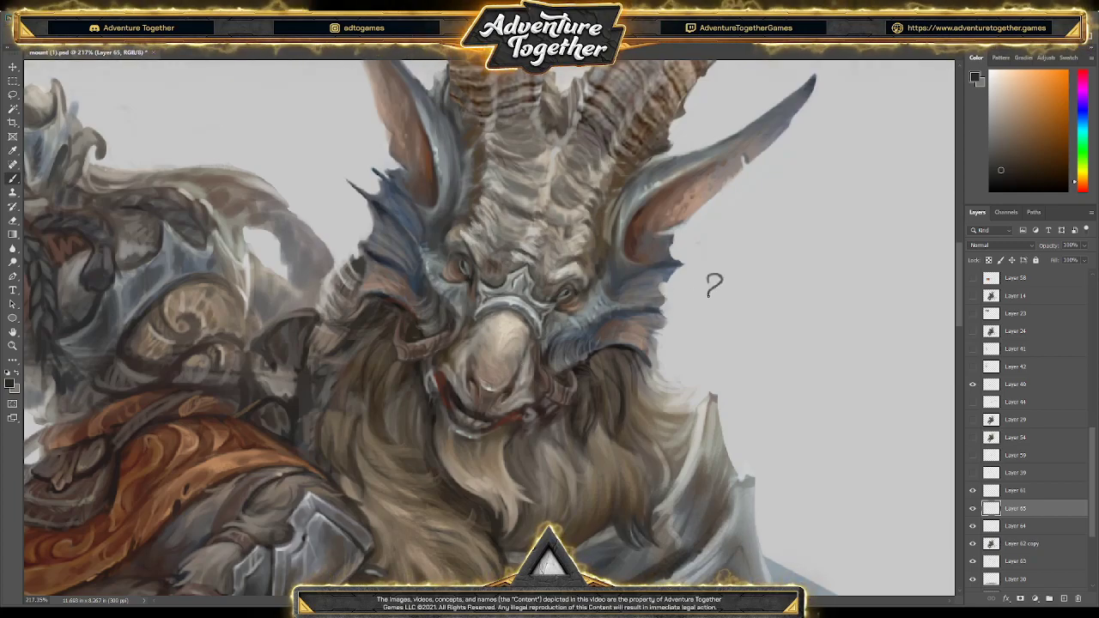
left_click(704, 301)
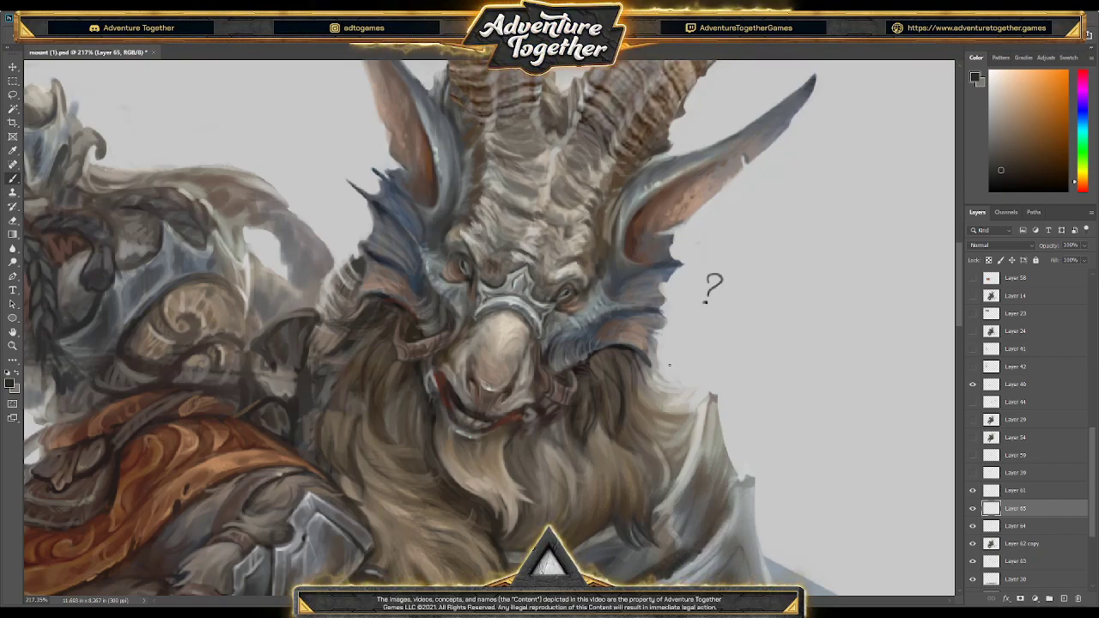
key("ctrl+z")
key("ctrl+z")
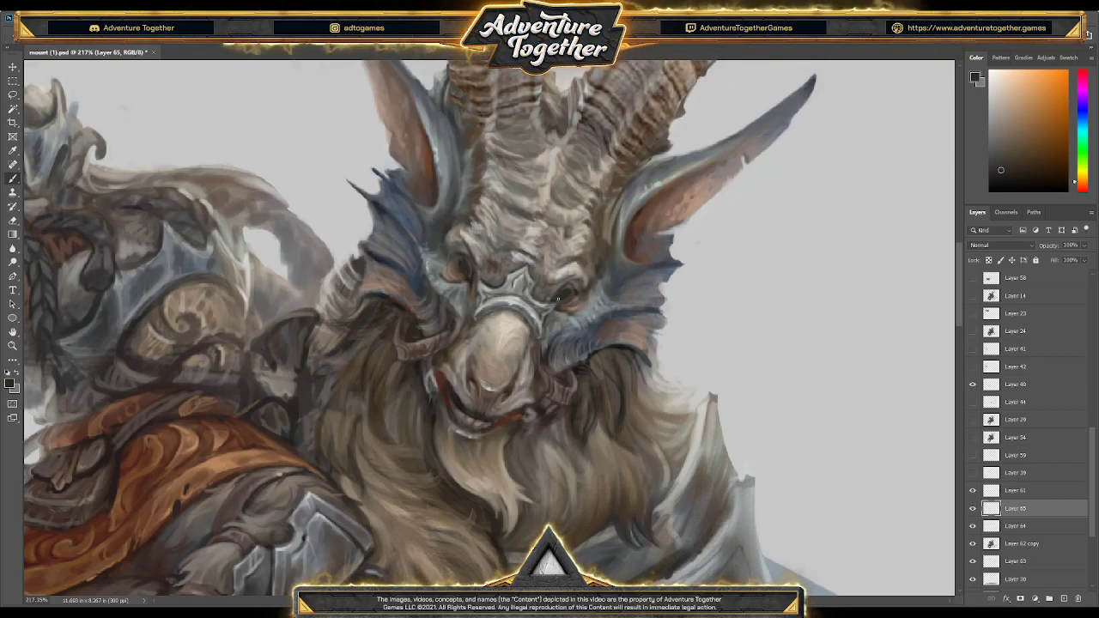
Repaint the goat's eyes on the new layer with sampled dark tones and pale grey highlights
left_click(562, 298, "alt")
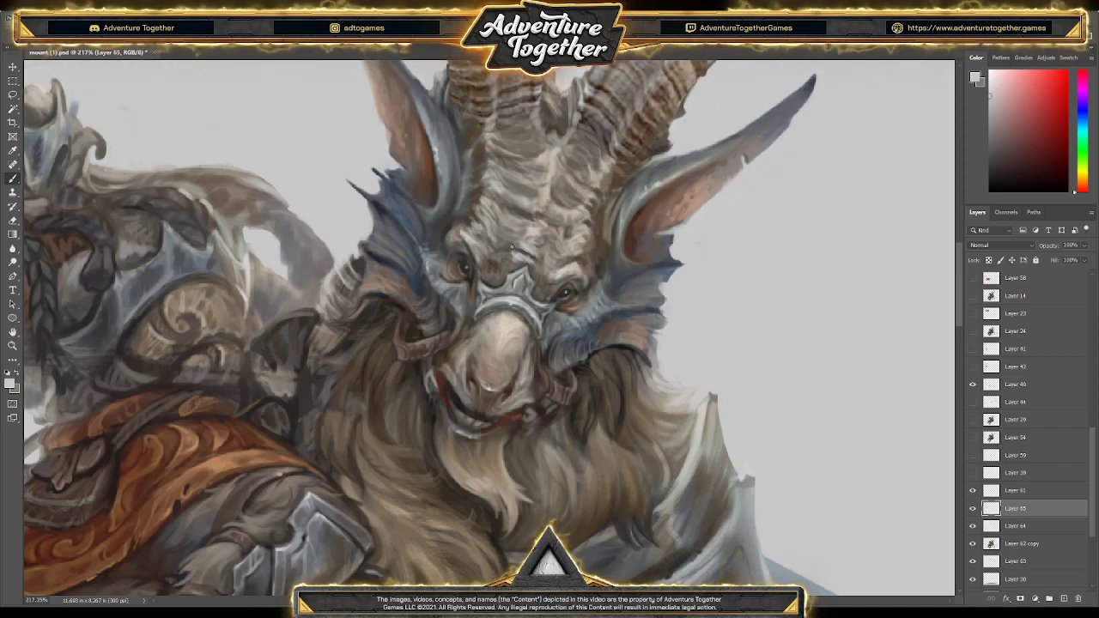
key("z")
key("ctrl+0")
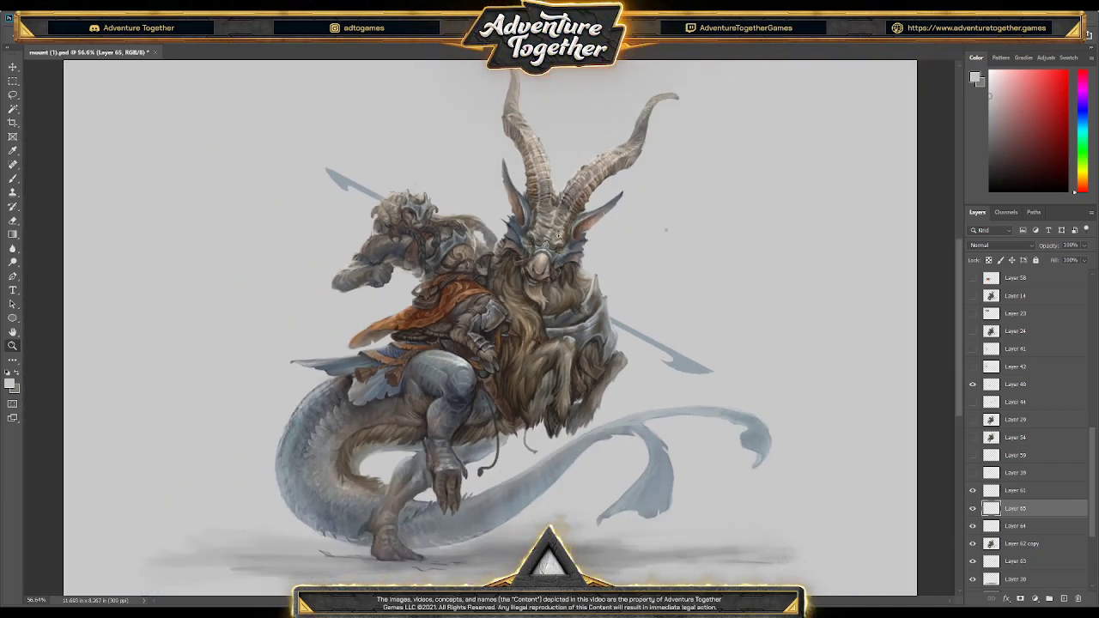
left_click_drag(558, 237, 595, 227)
left_click_drag(495, 275, 515, 275)
Sample a muted grey-blue from the fin beside the goat's face and touch up its left-hand eye with it
key("i")
left_click(392, 315)
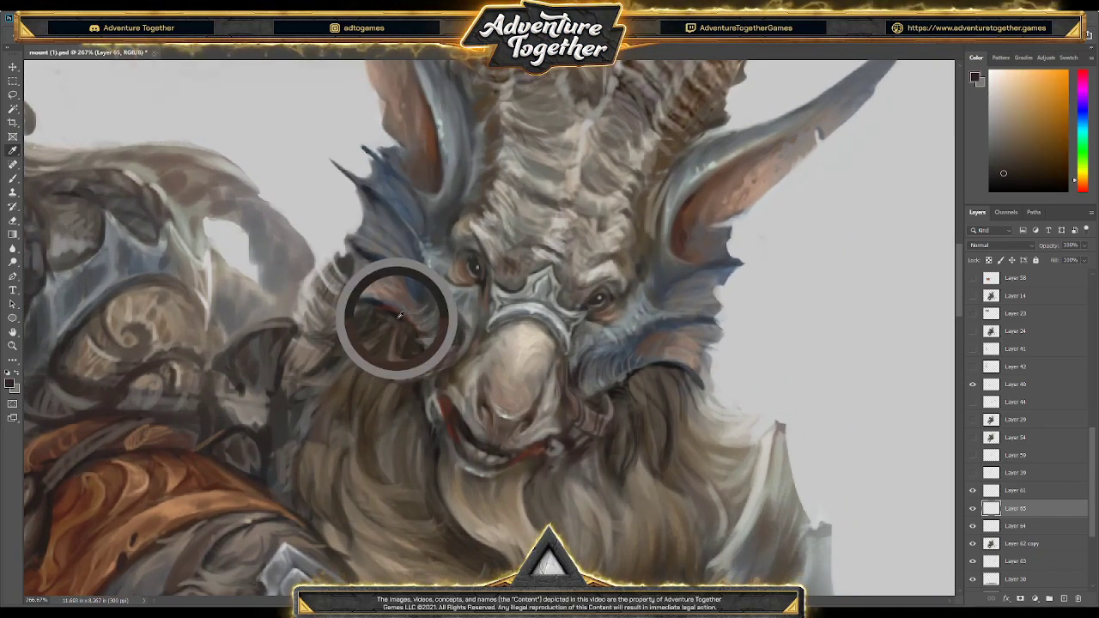
left_click(417, 222)
key("b")
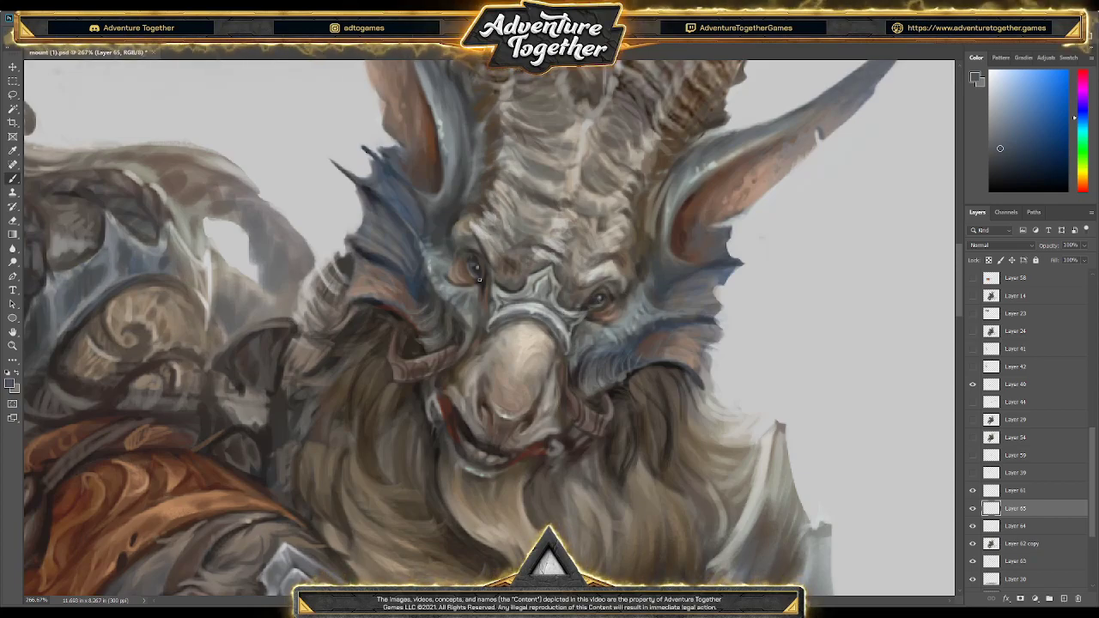
key("z")
scroll(604, 291, "down", 10)
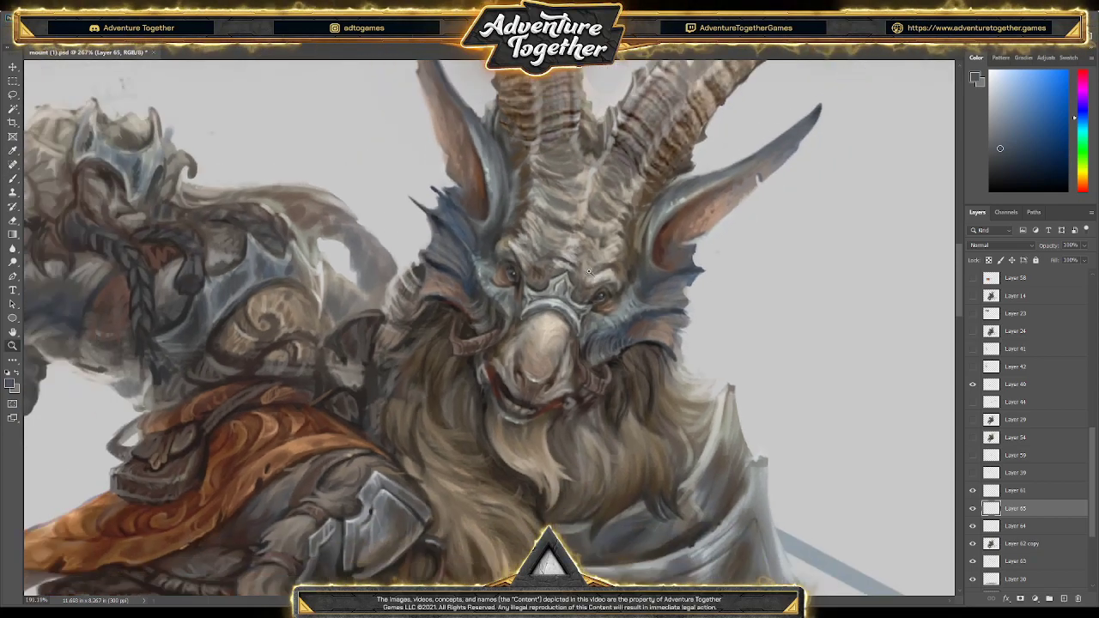
Save the file and combine the two eye layers into Layer 65, toggling its visibility to compare
key("ctrl+s")
scroll(543, 293, "up", 2)
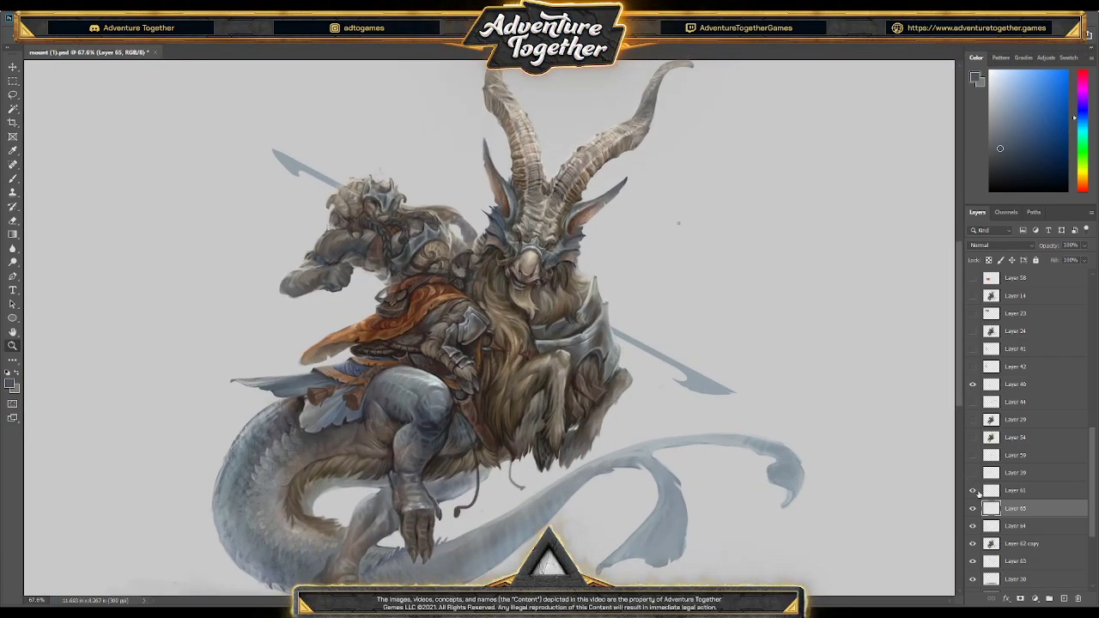
left_click(973, 508)
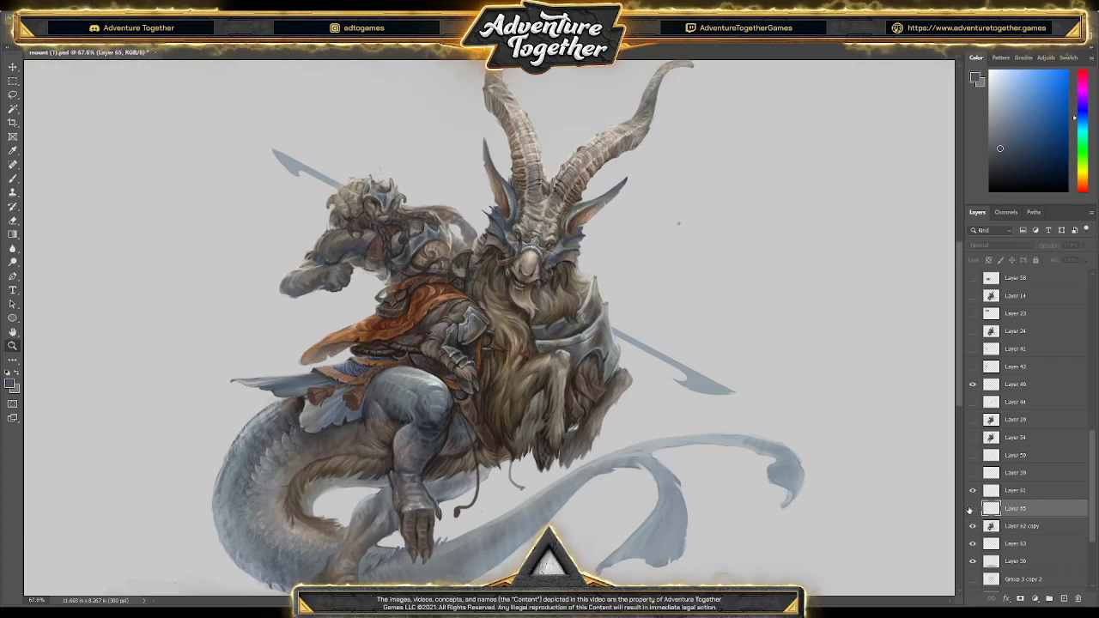
Try blending modes such as Color Dodge, Overlay, Linear Dodge (Add), Vivid Light and Luminosity on Layer 65
scroll(984, 247, "down", 4)
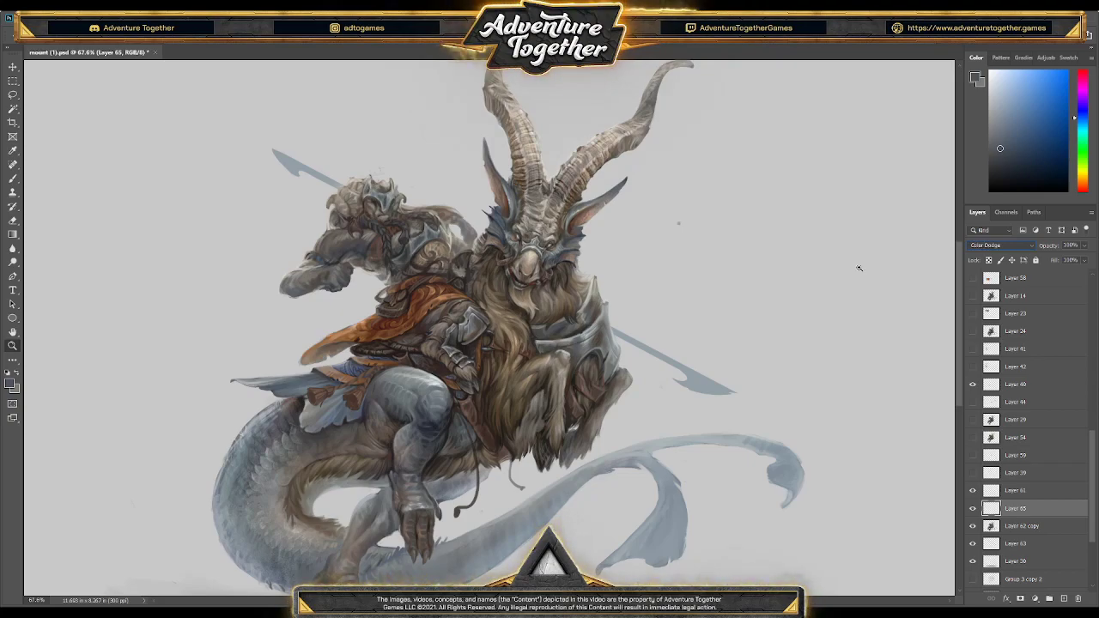
key("Down")
key("Down")
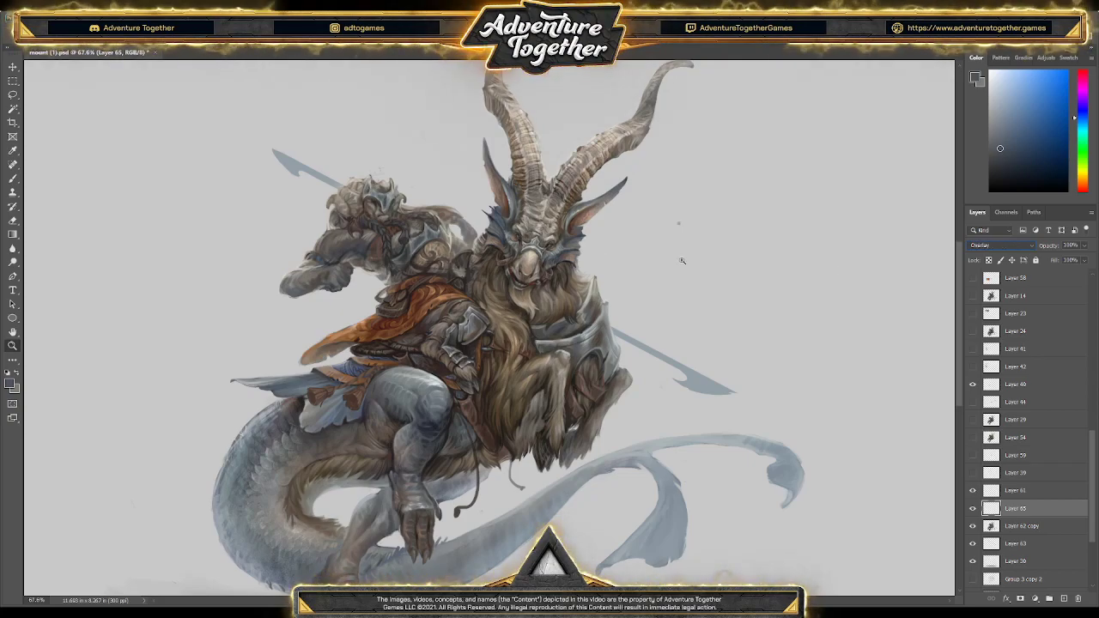
scroll(574, 260, "up", 8)
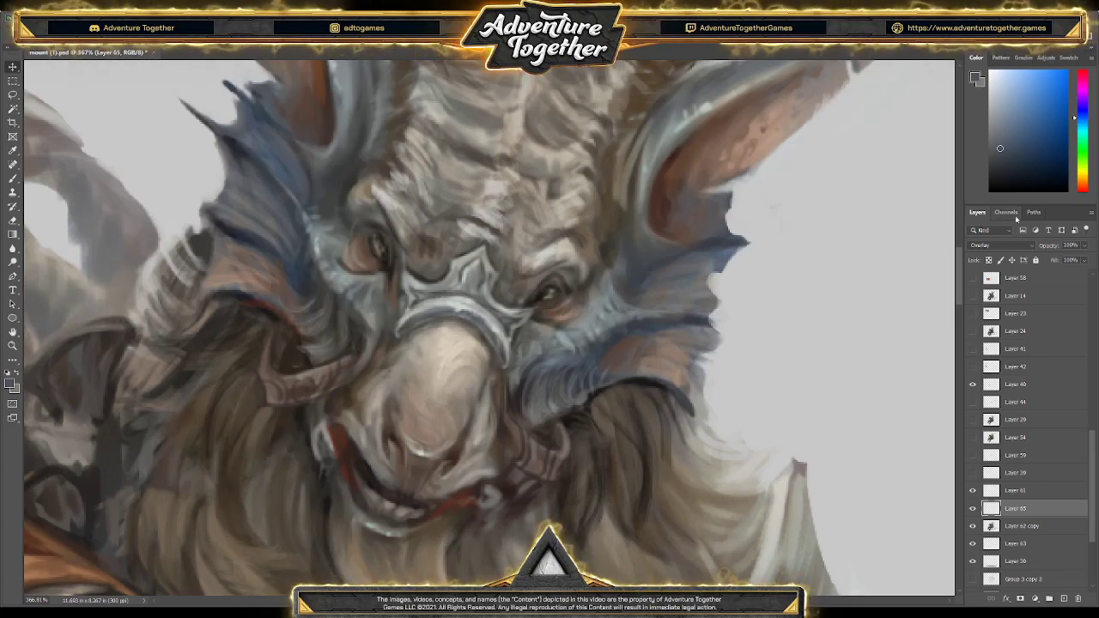
scroll(1022, 245, "up", 8)
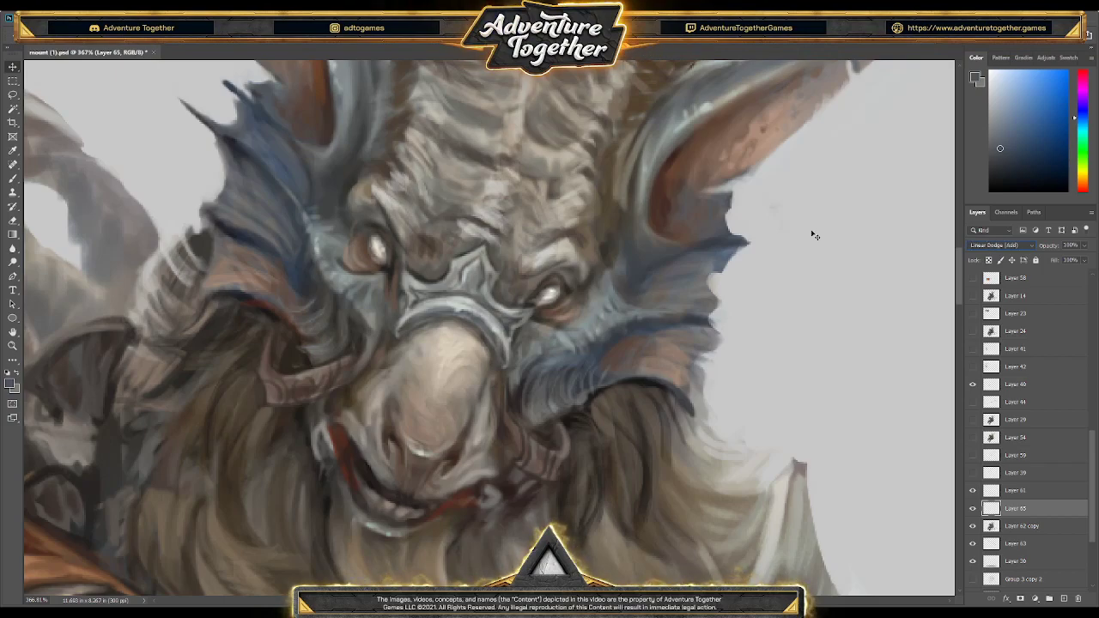
key("shift+plus")
key("shift+plus")
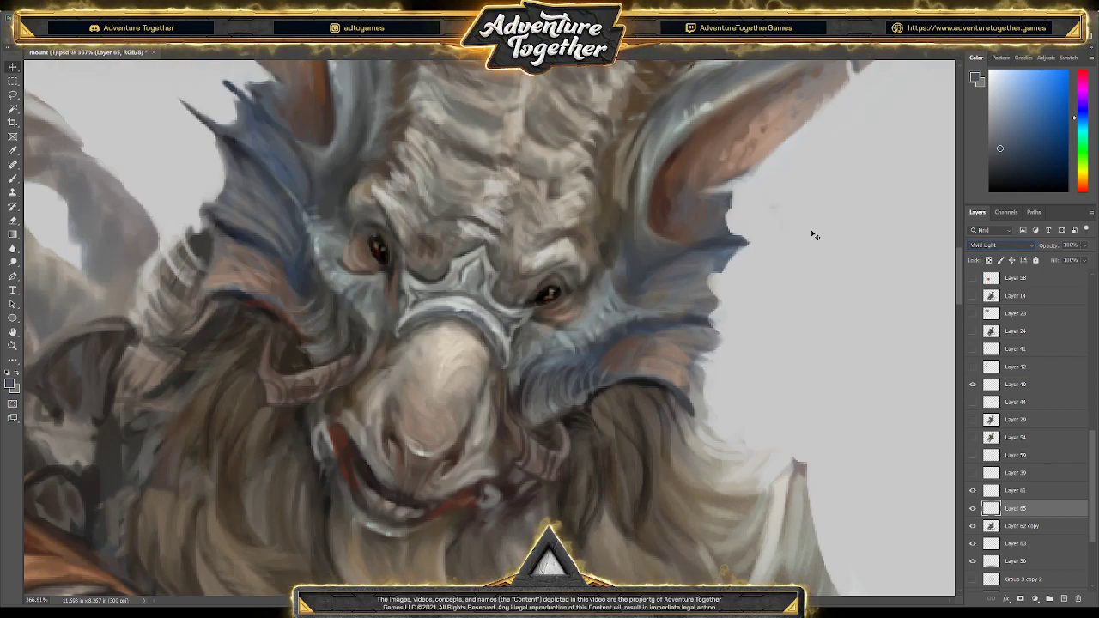
key("shift+plus")
key("shift+plus")
key("shift+plus")
key("shift+plus")
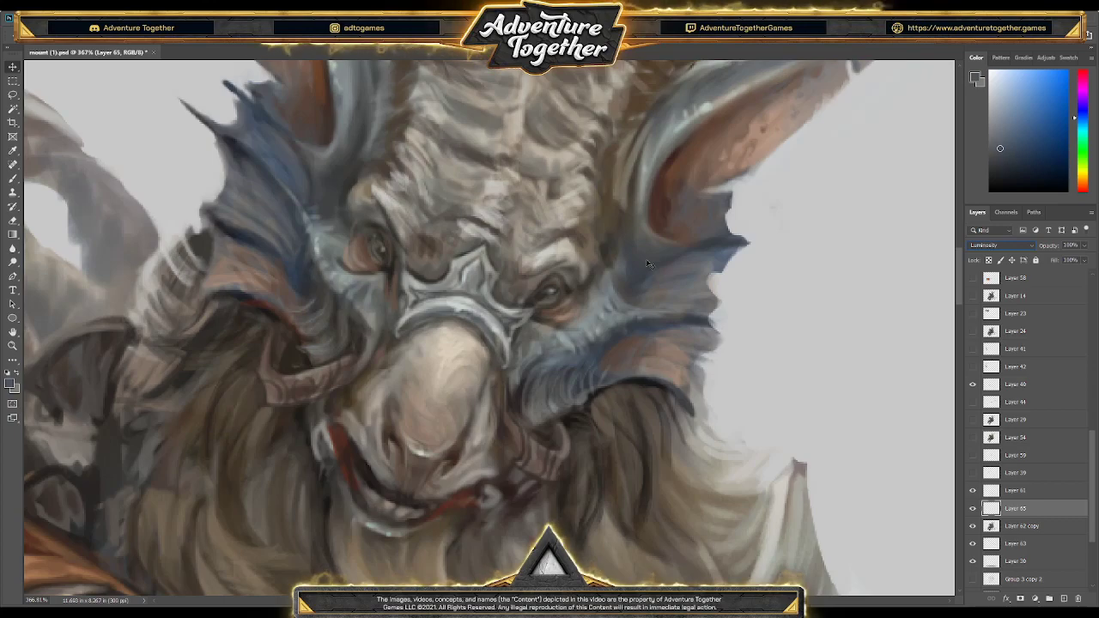
key("alt+bracketleft")
left_click_drag(676, 330, 624, 306)
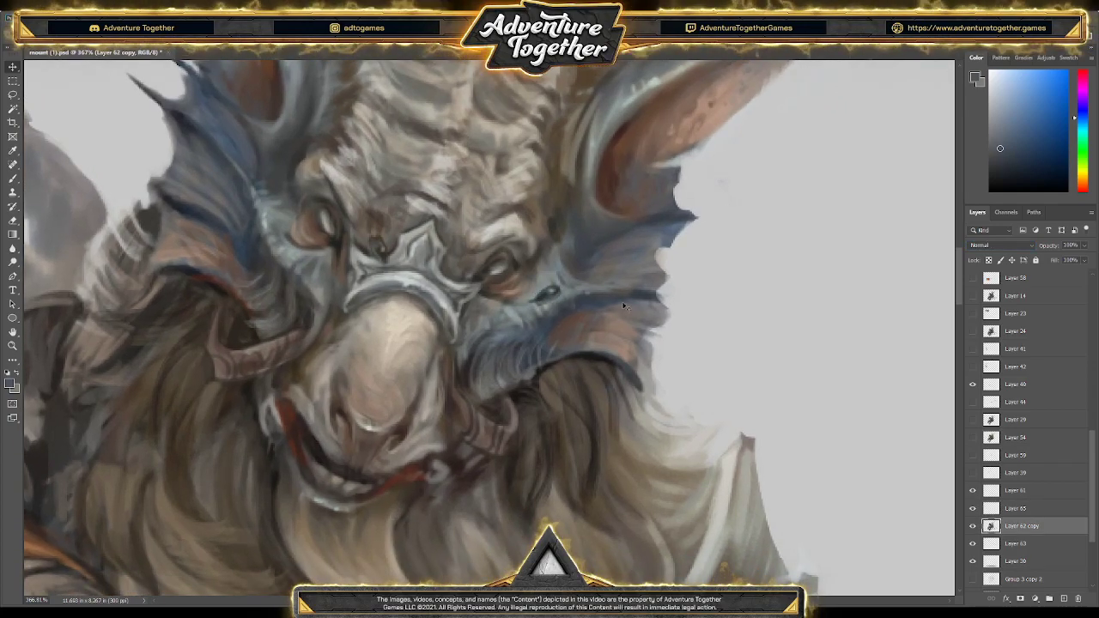
key("ctrl+0")
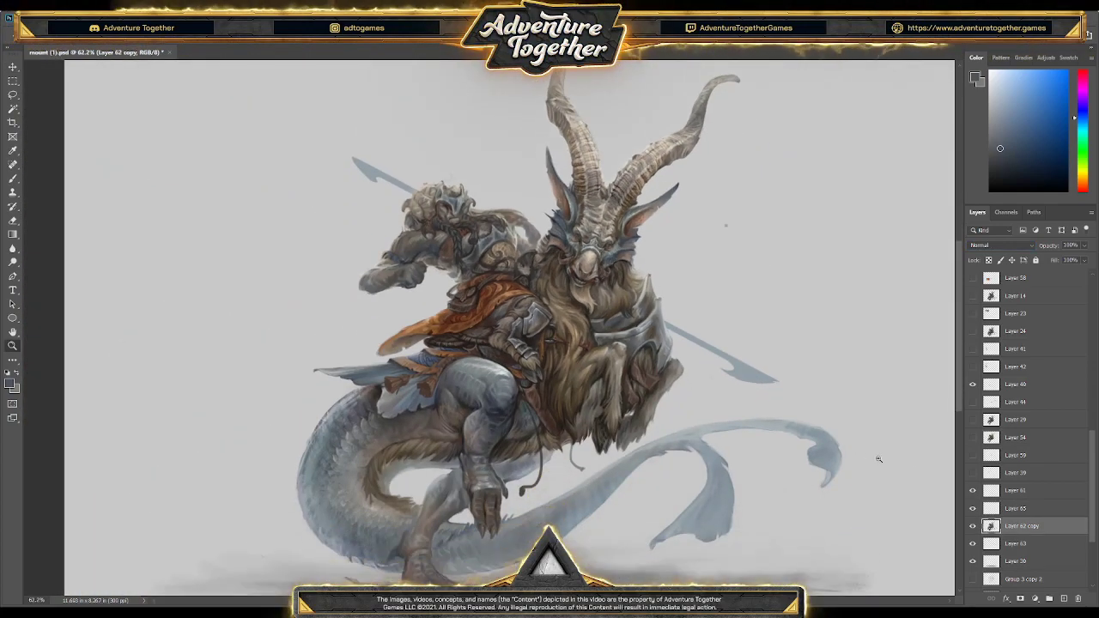
Set Layer 65's blending mode back to Normal and brighten the goat's painted eyes
left_click(972, 526, "alt")
left_click(971, 526, "alt")
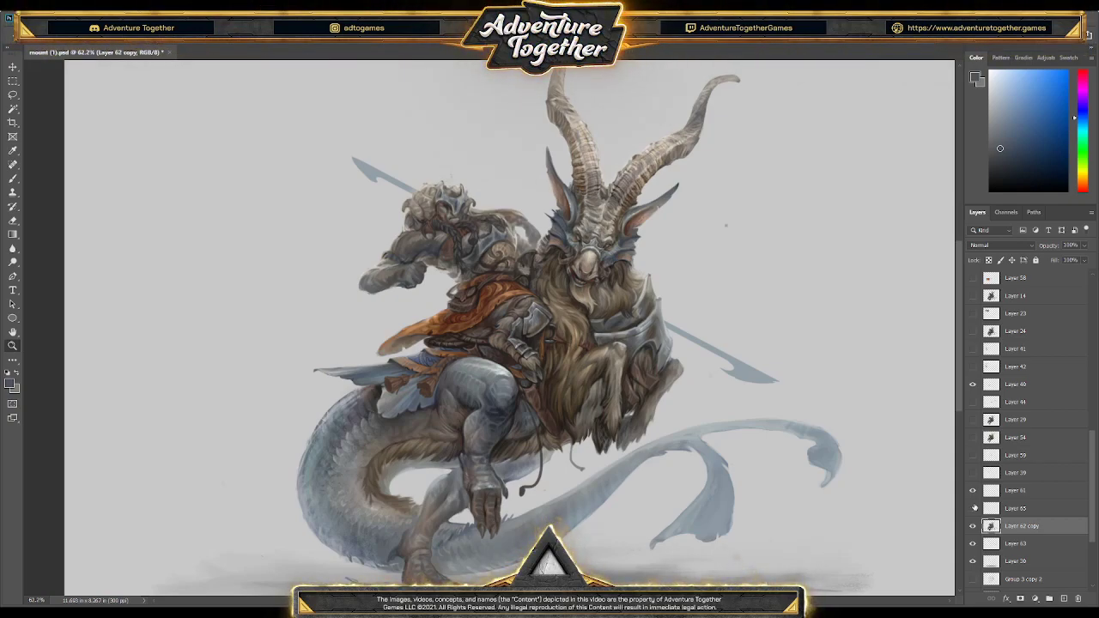
left_click(1009, 508)
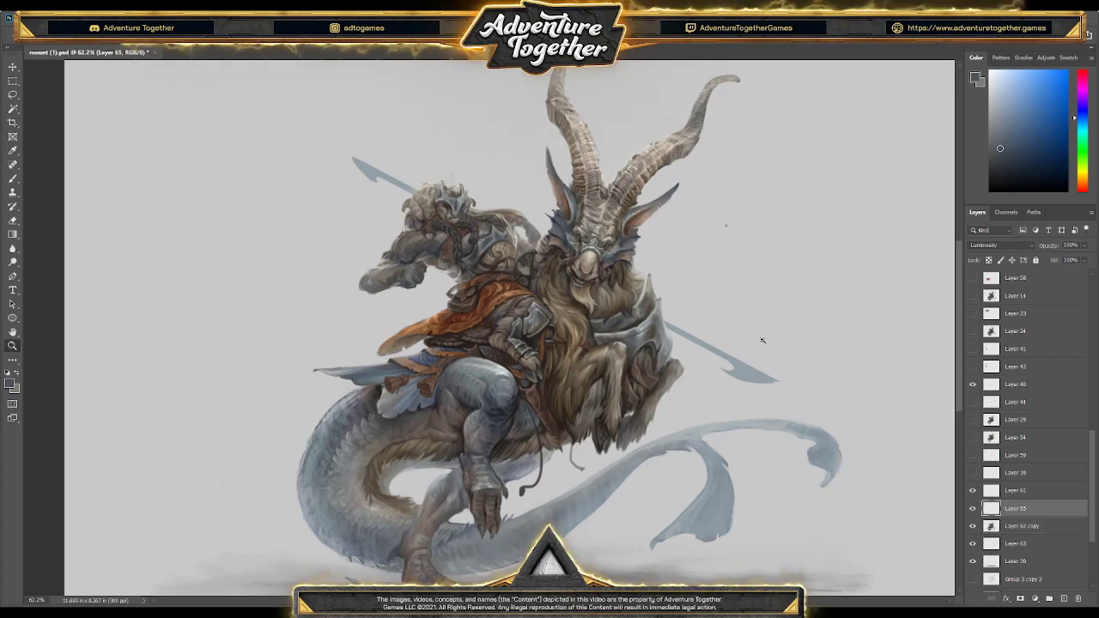
left_click_drag(598, 241, 1007, 242)
left_click(1000, 245)
left_click(996, 38)
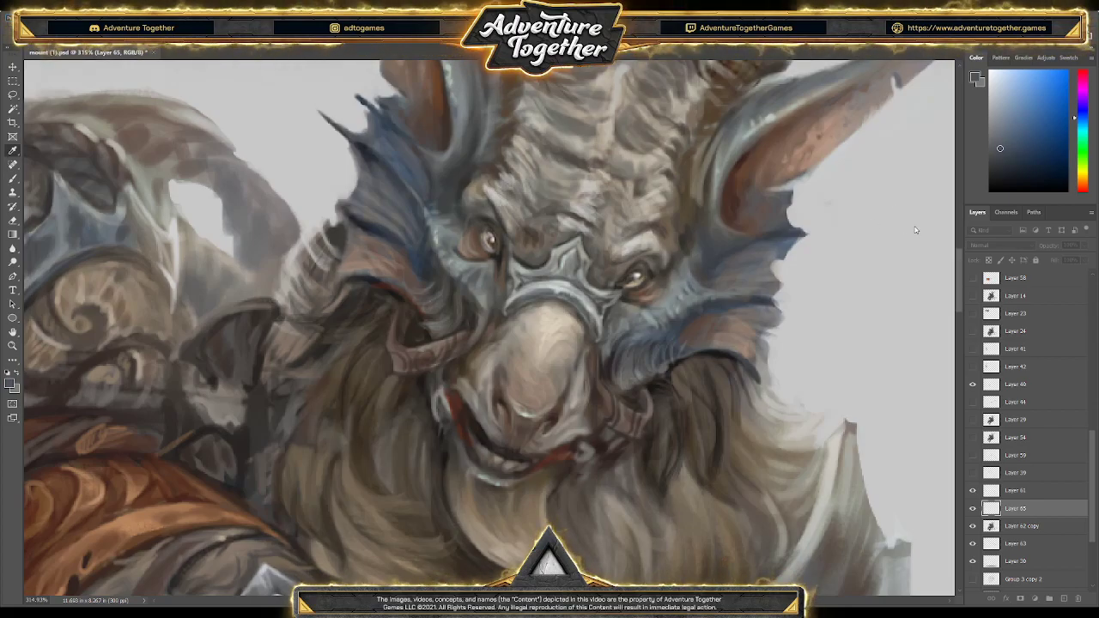
Compare the goat's face with Layer 65 shown and hidden, and remove it as a separate layer
scroll(689, 211, "down", 2)
scroll(689, 211, "down", 5)
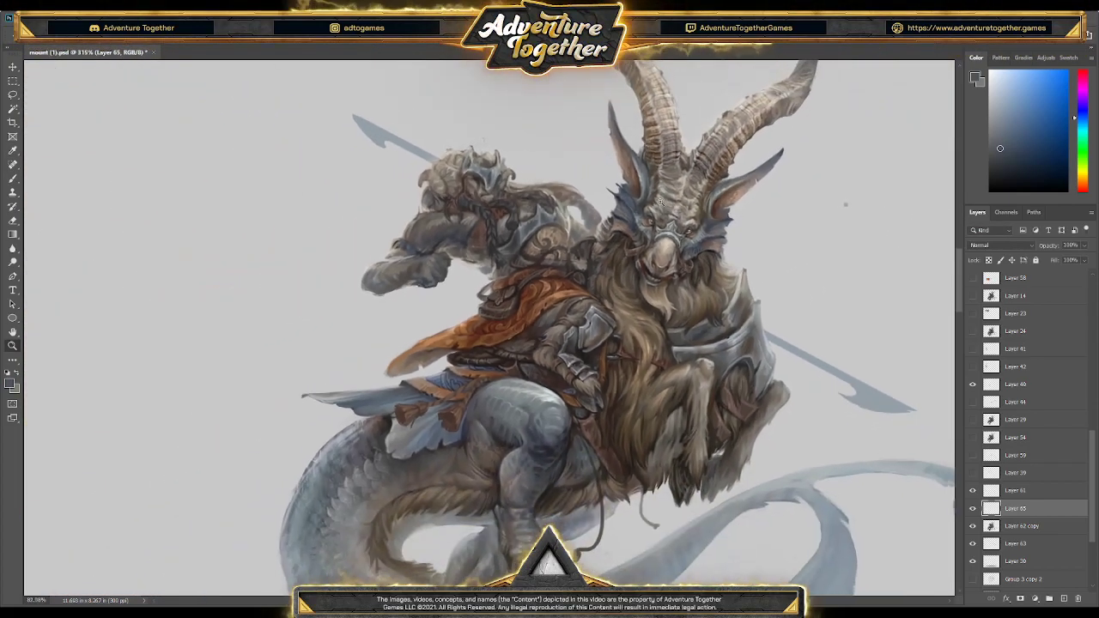
scroll(721, 202, "up", 5)
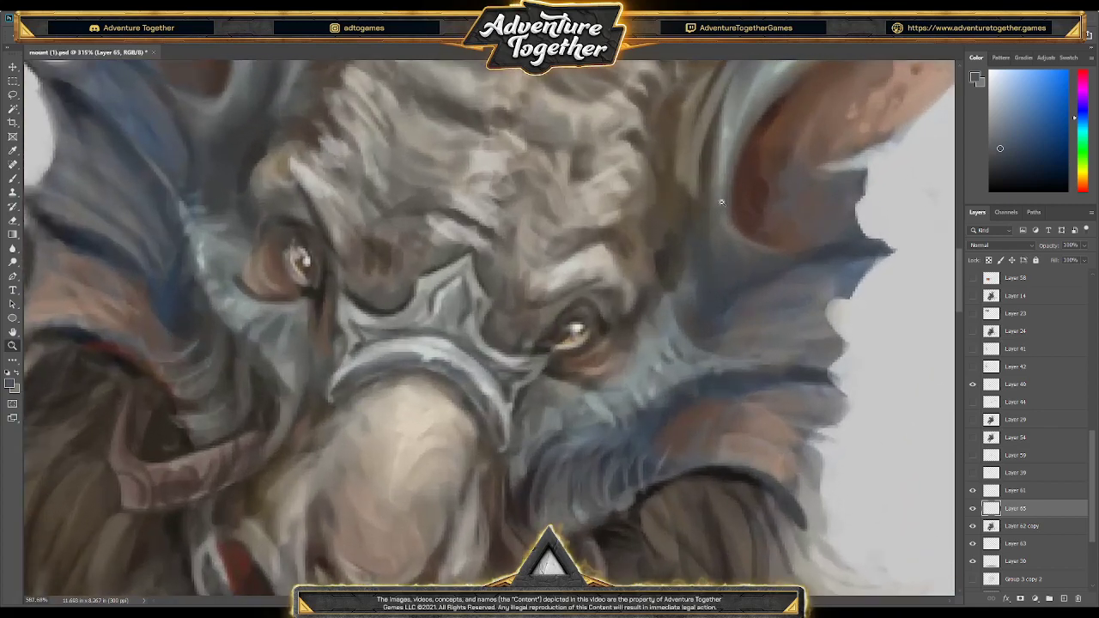
scroll(721, 202, "down", 6)
scroll(699, 203, "up", 5)
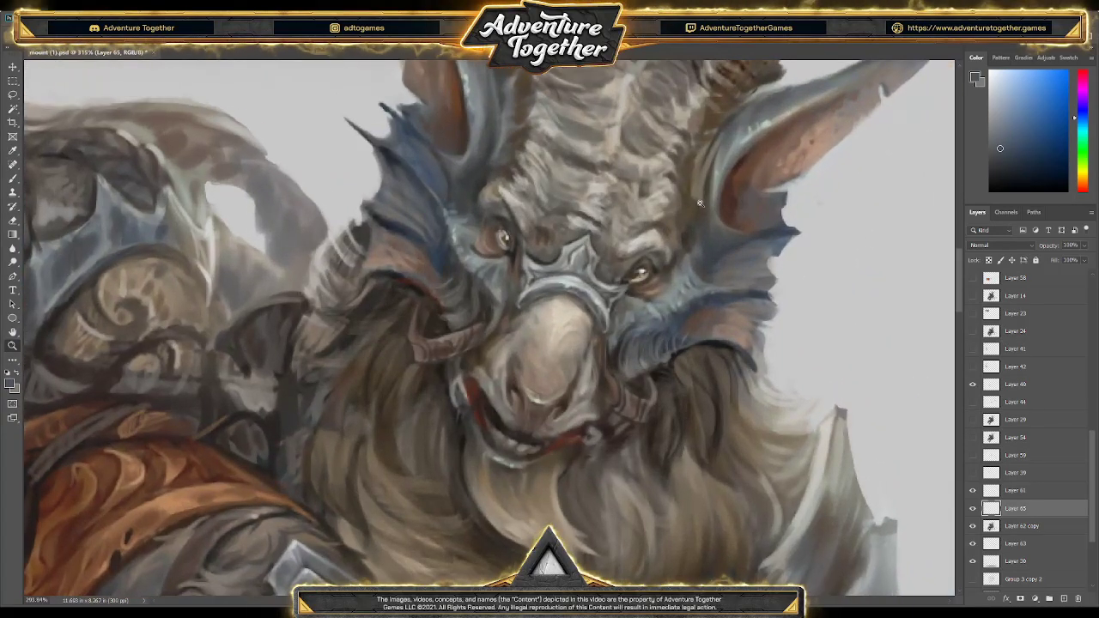
scroll(700, 204, "down", 5)
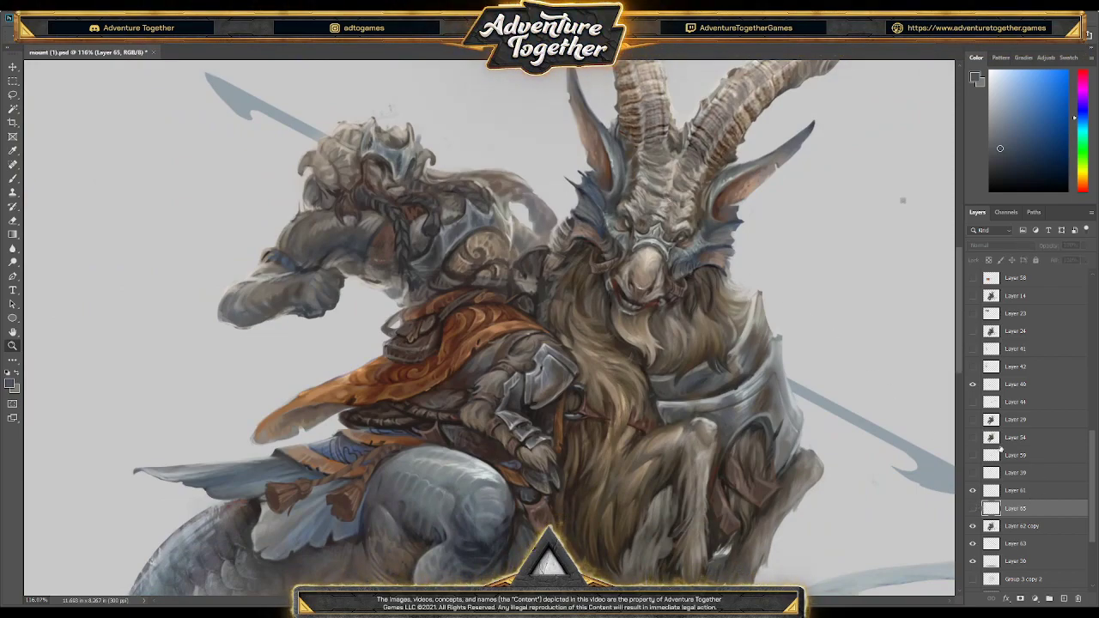
key("Delete")
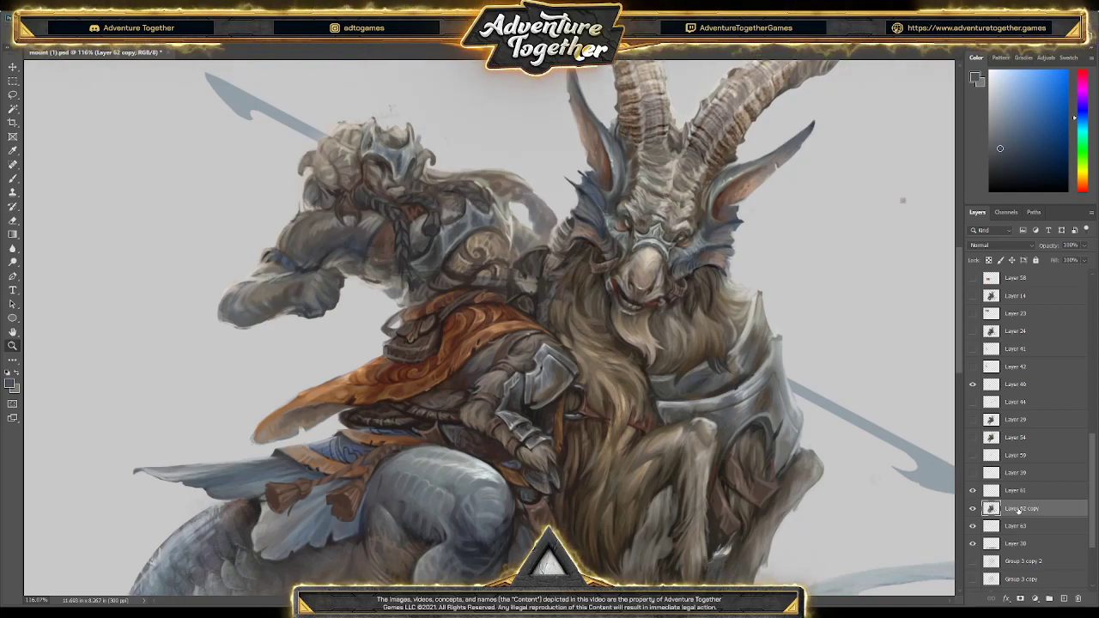
Select Layer 39 and make its brown reins visible
left_click(992, 474)
left_click(972, 473)
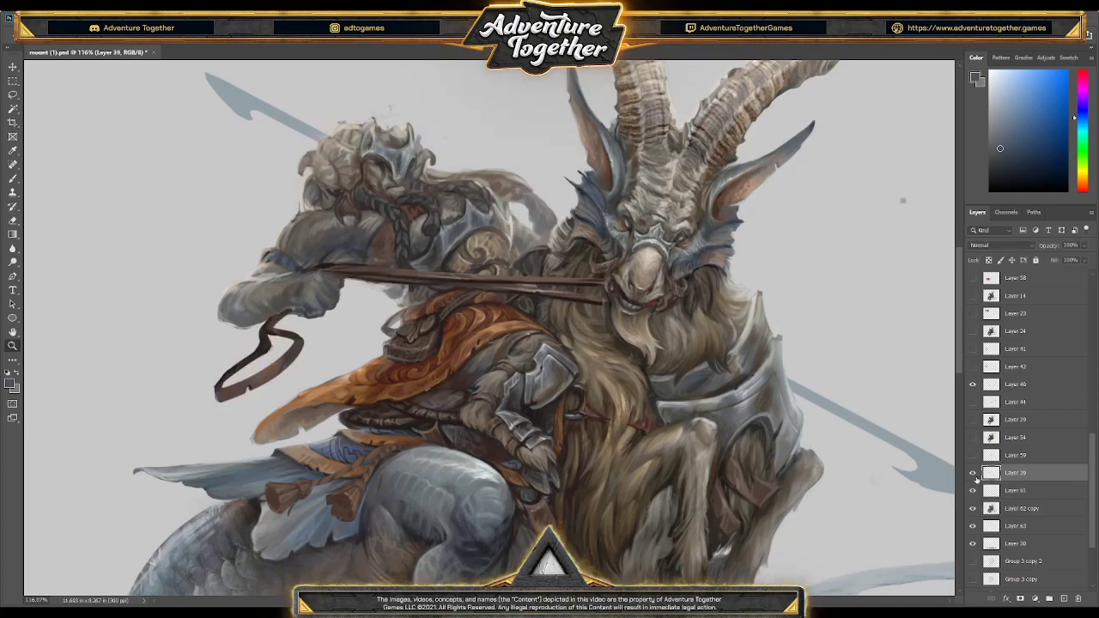
Hide the reins on Layer 39 and darken the corner of the goat's mouth beside the reins on Layer 62 copy
left_click(972, 473)
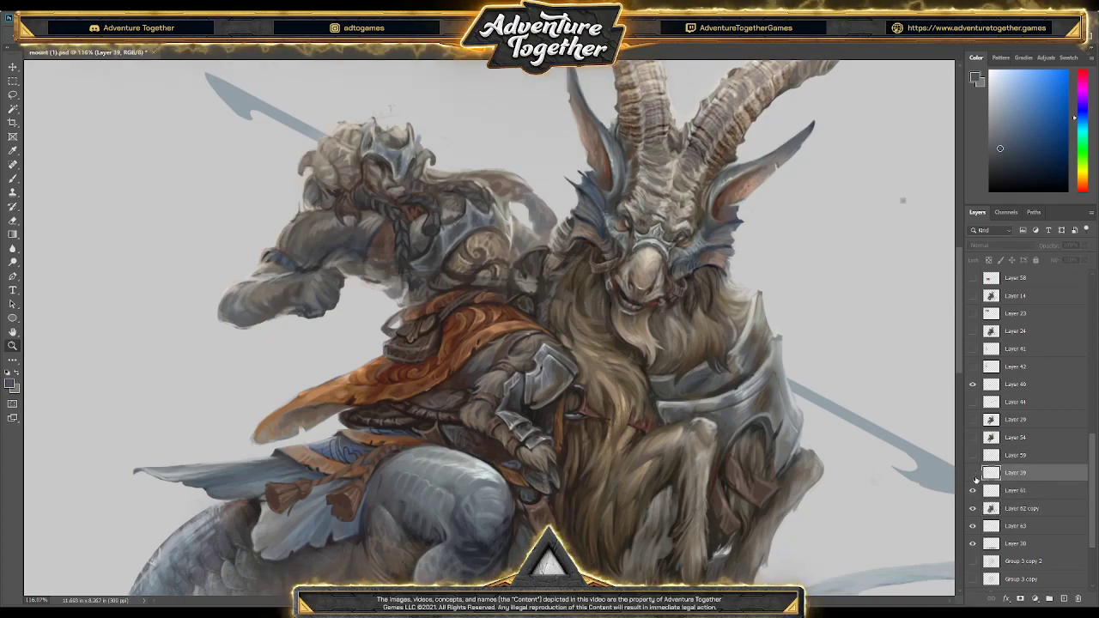
left_click(1020, 509)
scroll(698, 303, "up", 5)
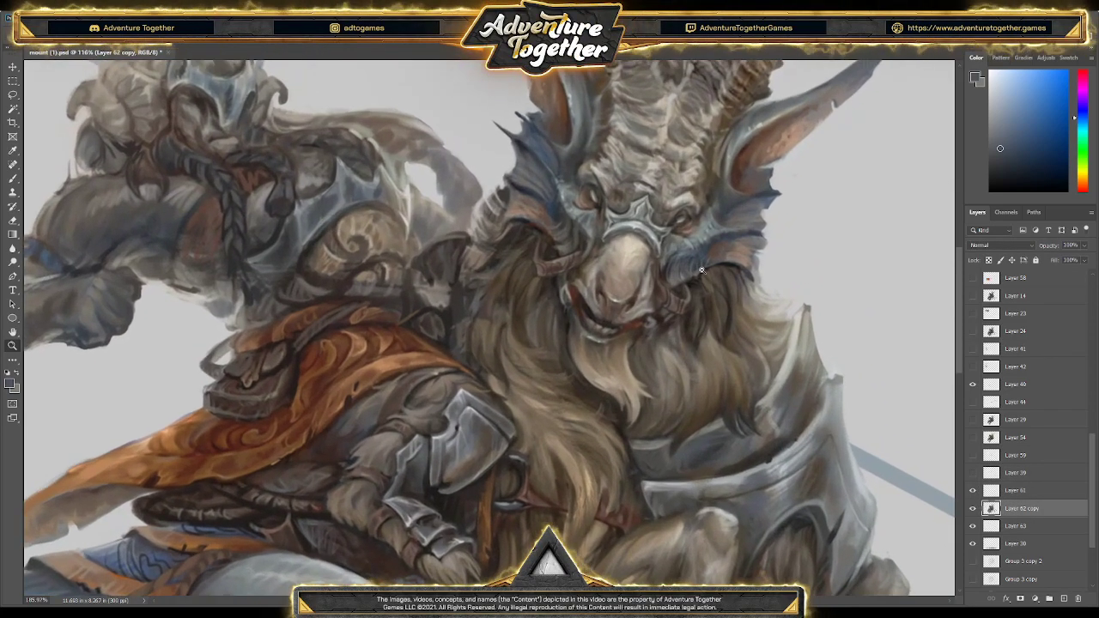
left_click(567, 292)
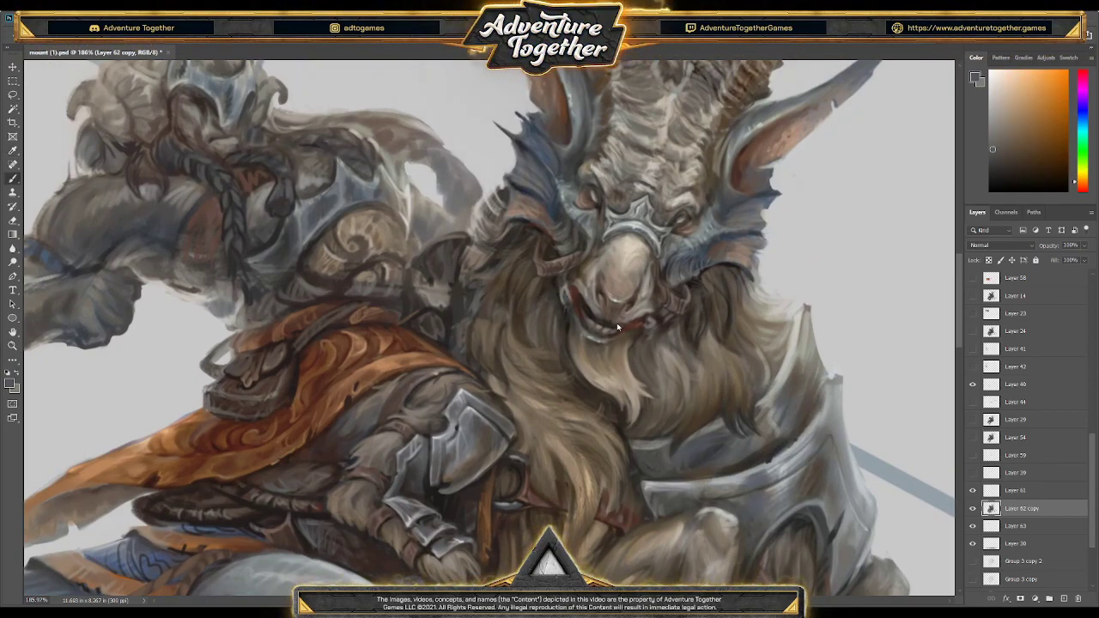
left_click(570, 300, "alt")
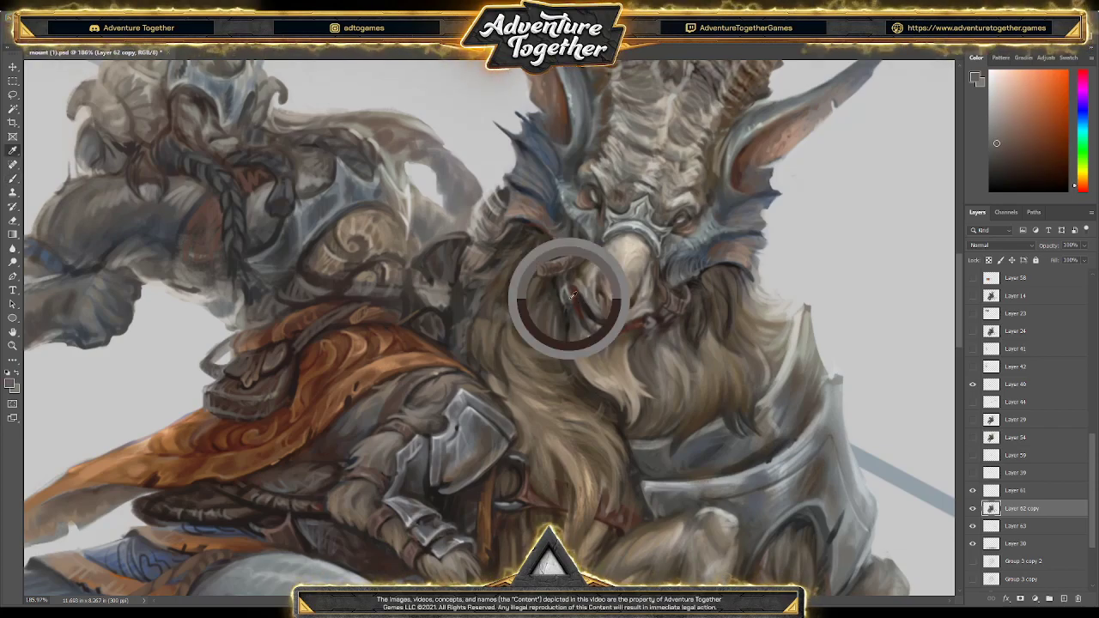
left_click(585, 304, "alt")
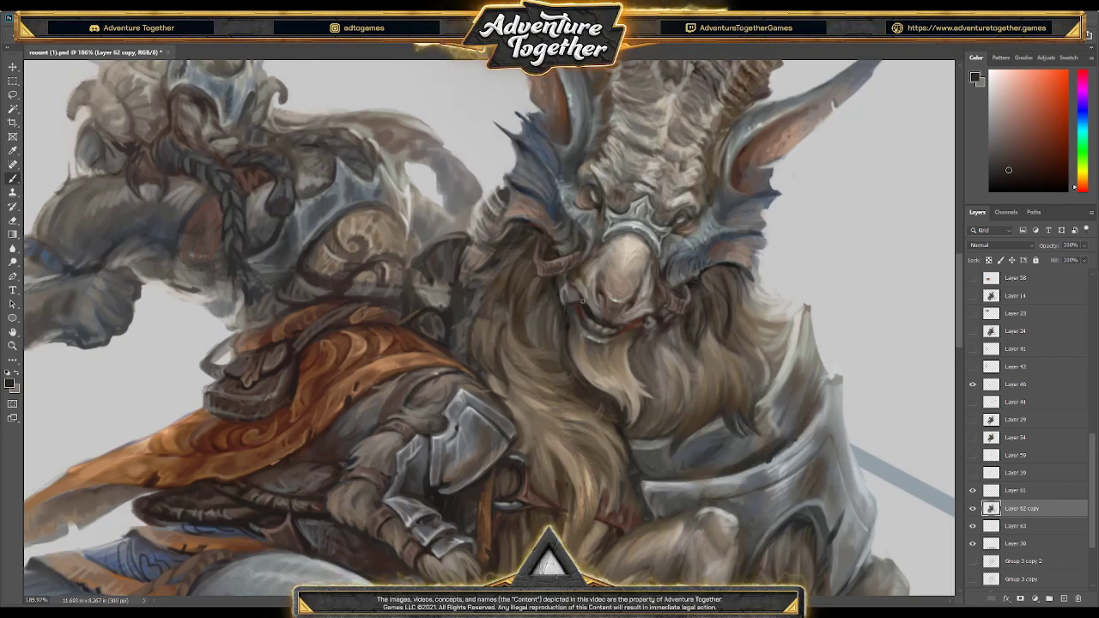
Refine the opposite corner of the goat's mouth and the adjoining bridle strap with sampled brown and dark tones
left_click(649, 322, "alt")
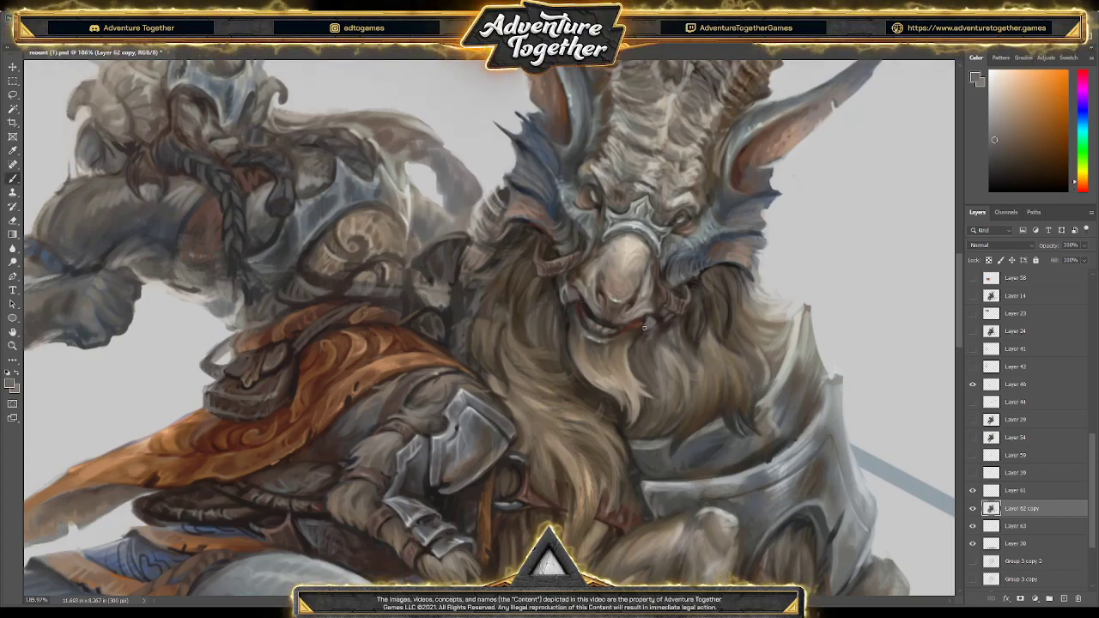
left_click(650, 325, "alt")
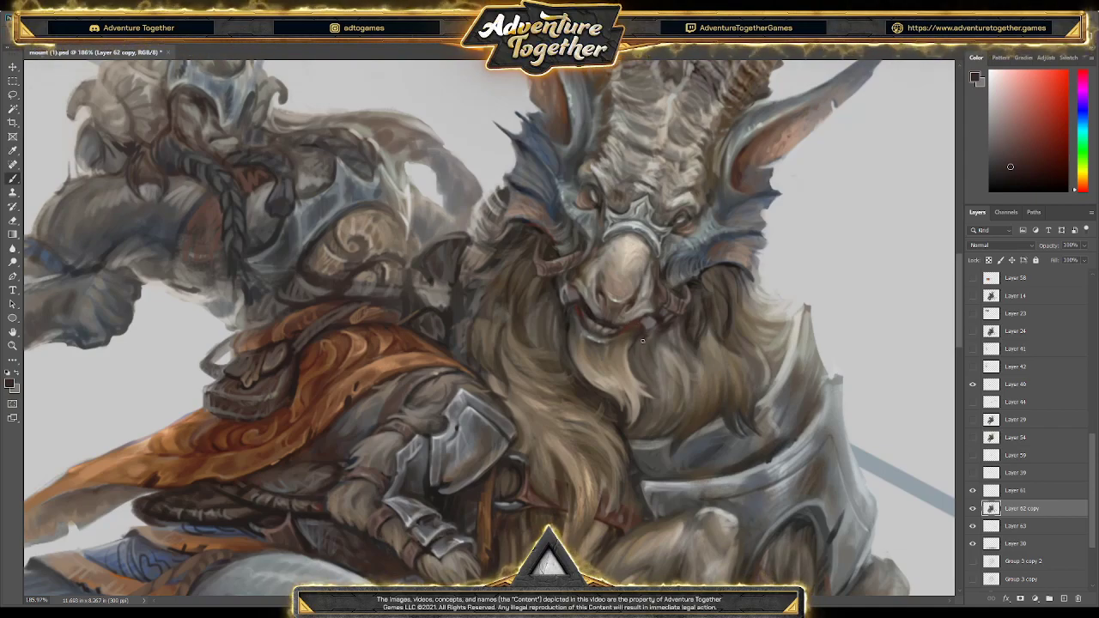
left_click(651, 324, "alt")
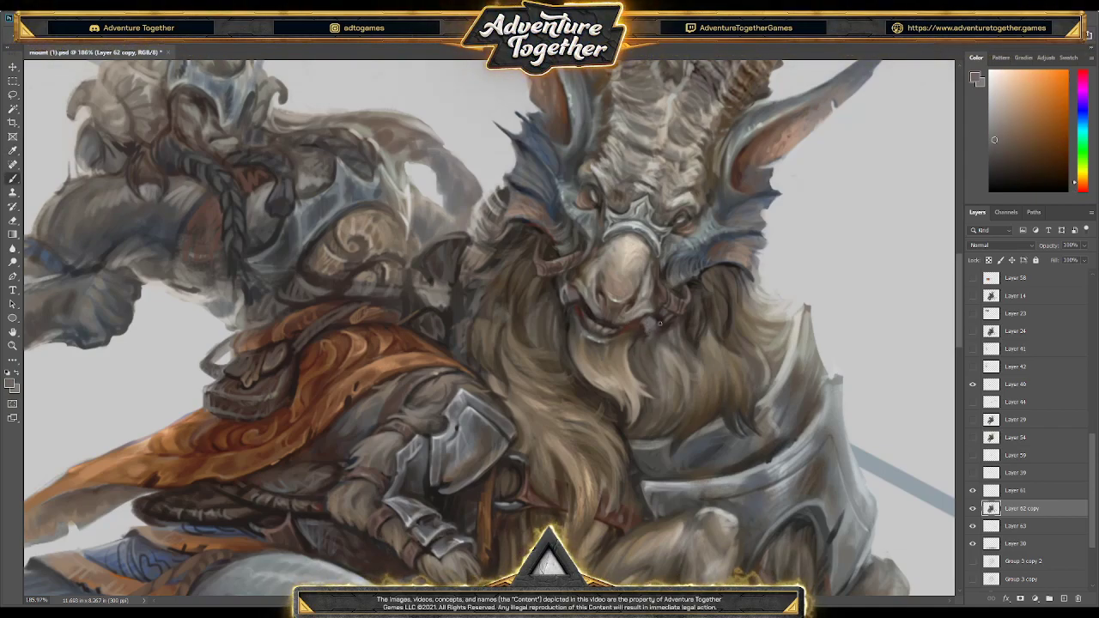
left_click(661, 315, "alt")
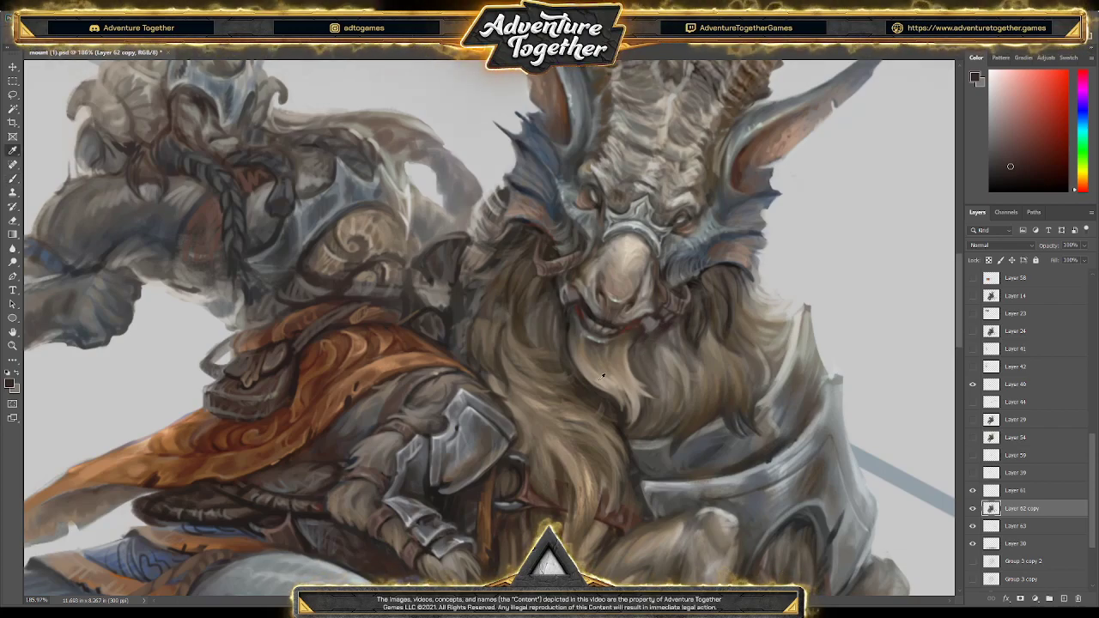
left_click(653, 344, "alt")
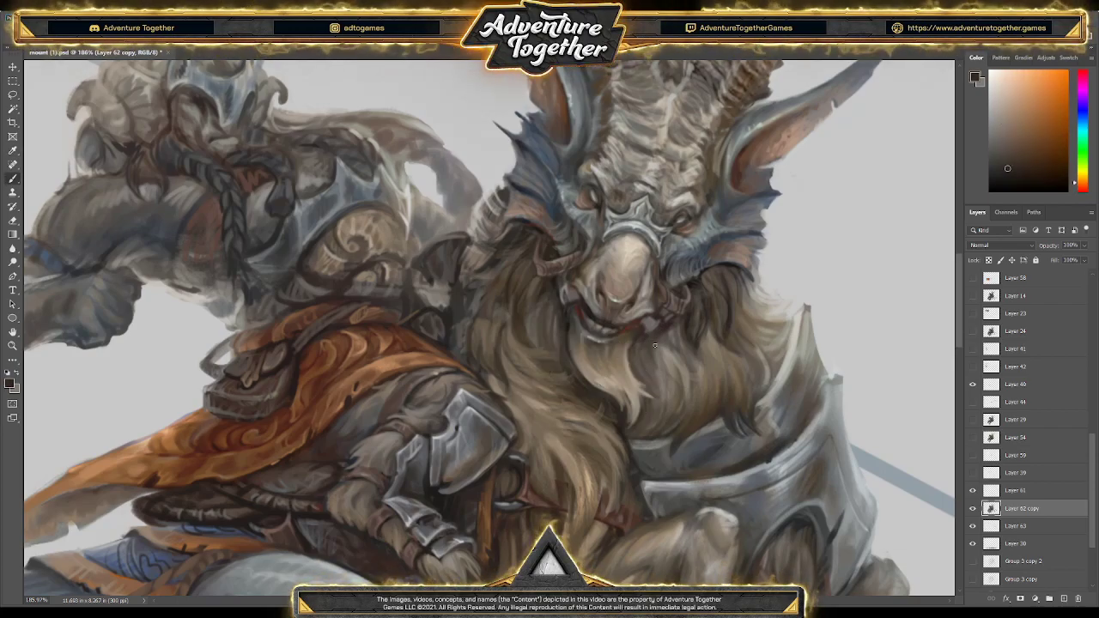
Add dark accents, pale grey metal highlights and brown tones to the bridle fittings on both sides of the goat's mouth
left_click(577, 296, "alt")
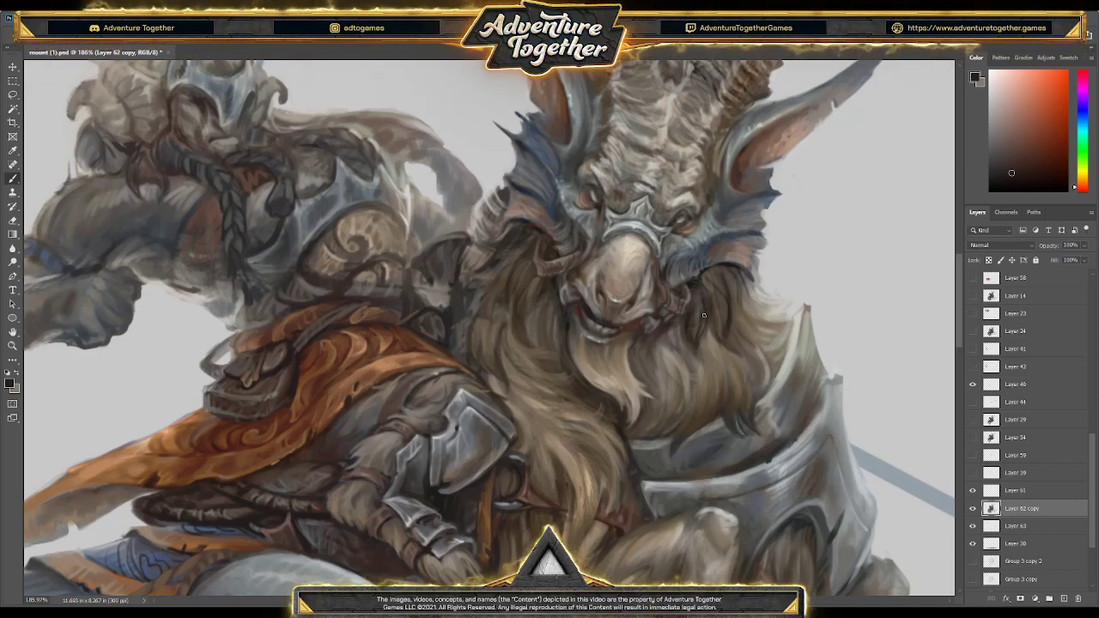
left_click(784, 466, "alt")
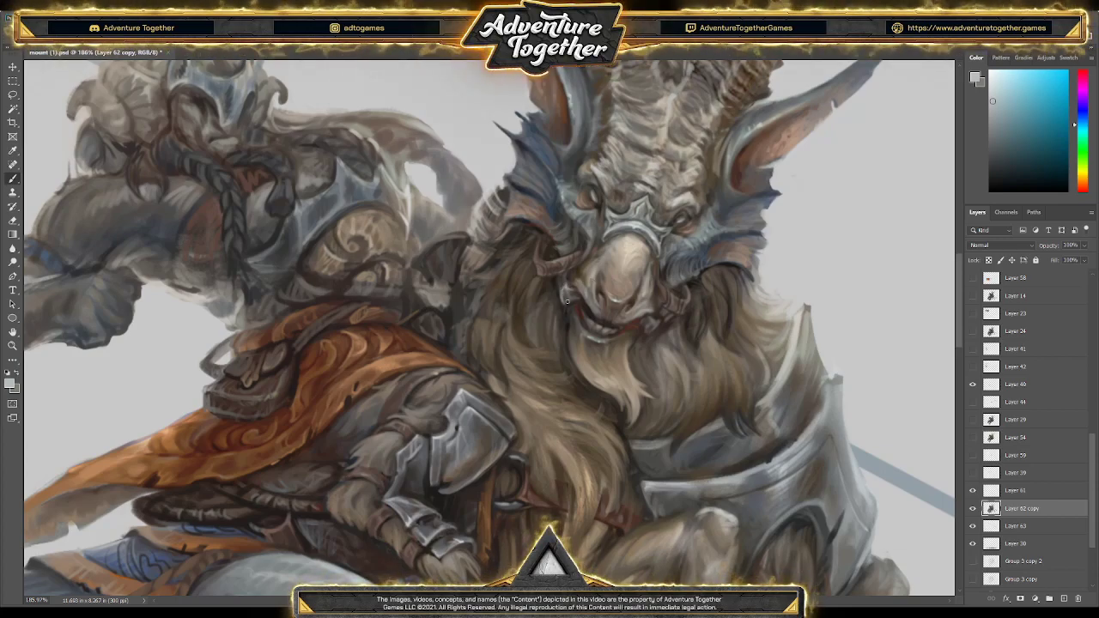
left_click(658, 323, "alt")
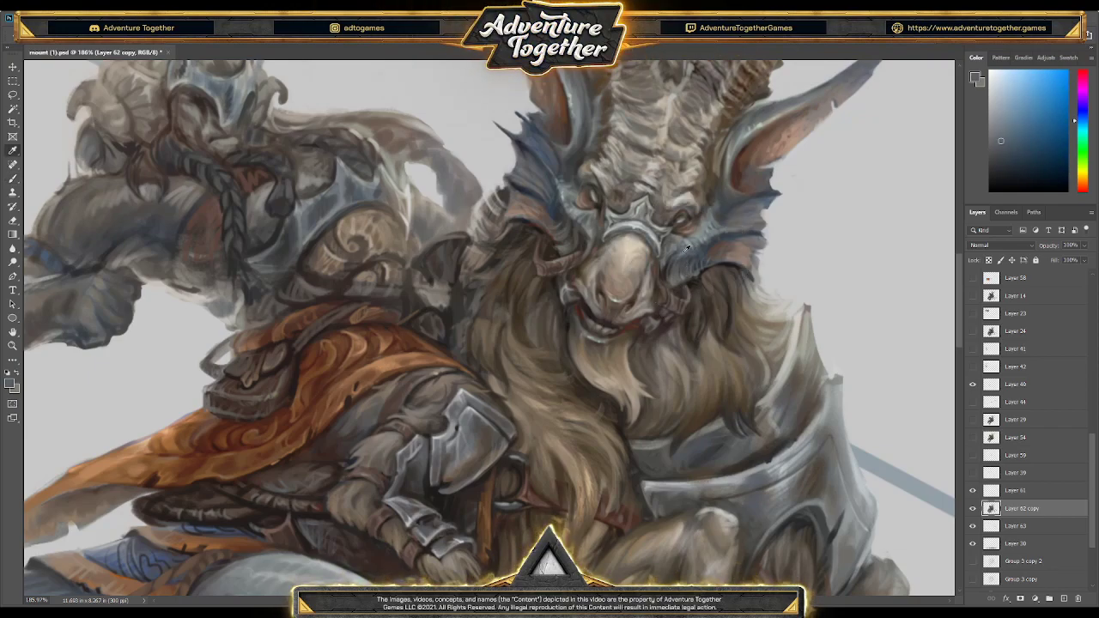
left_click(664, 279, "alt")
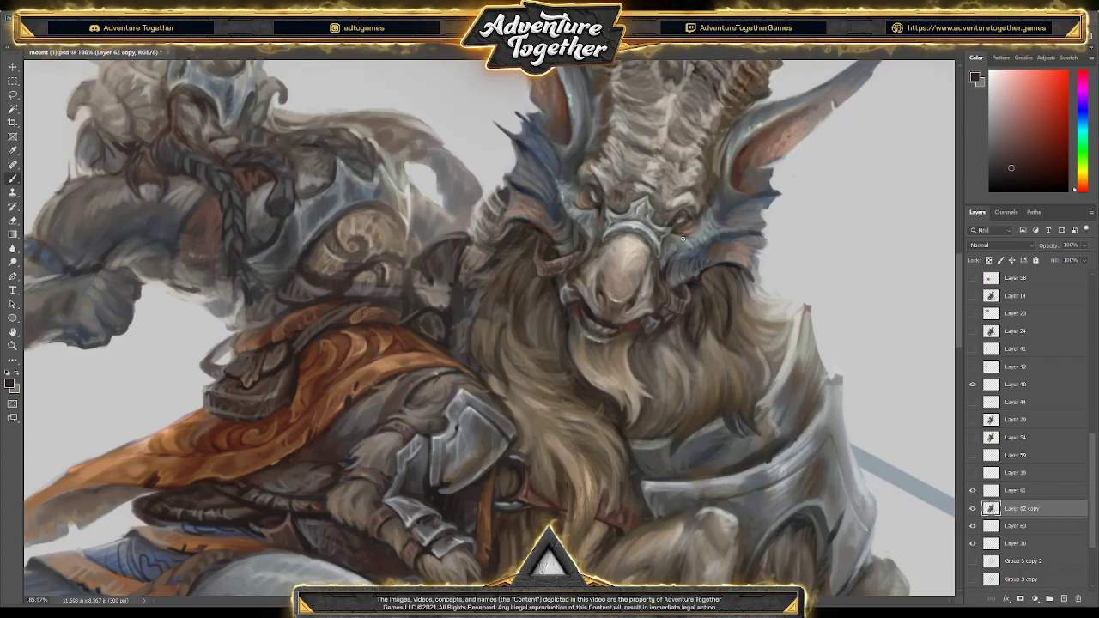
left_click(569, 283, "alt")
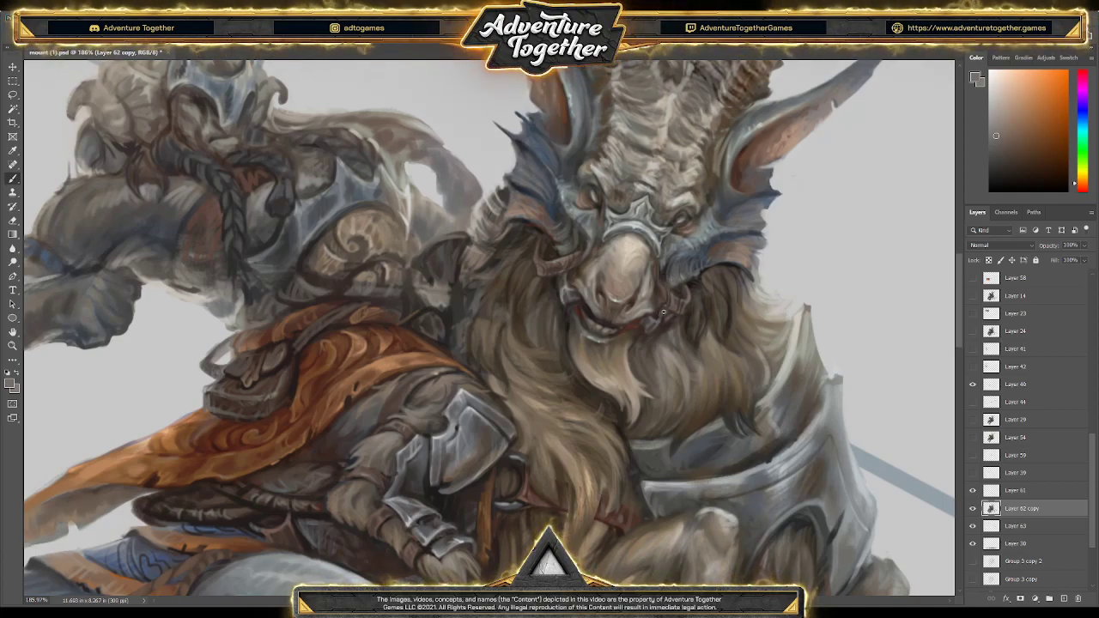
left_click(561, 314, "alt")
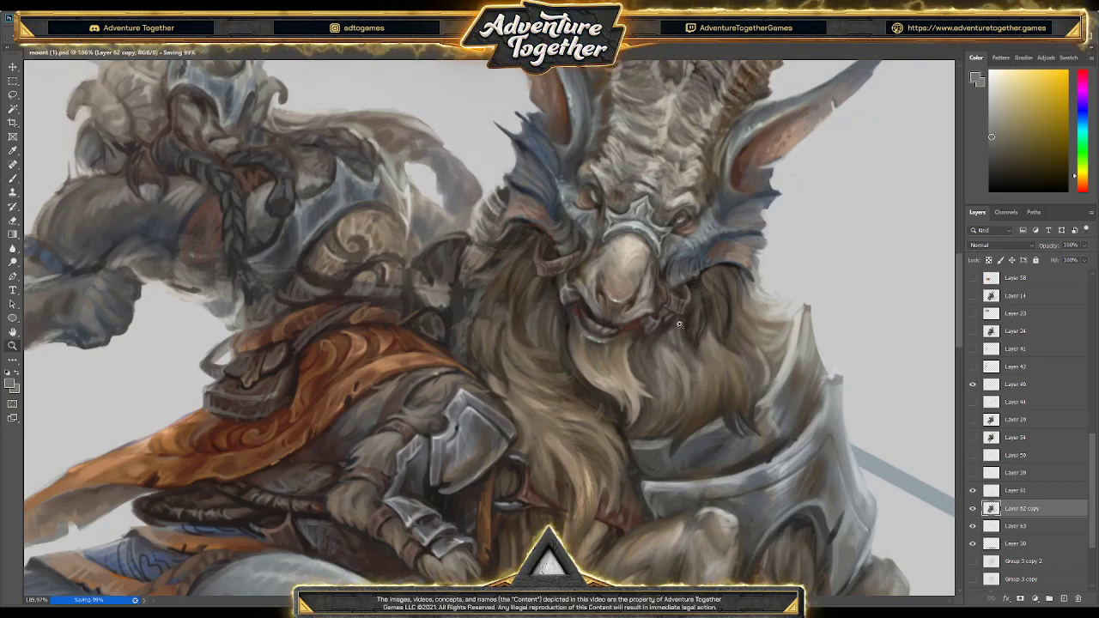
Show Layer 39 again and extend the lower rein to the goat's mouth on it with sampled browns
left_click(972, 473)
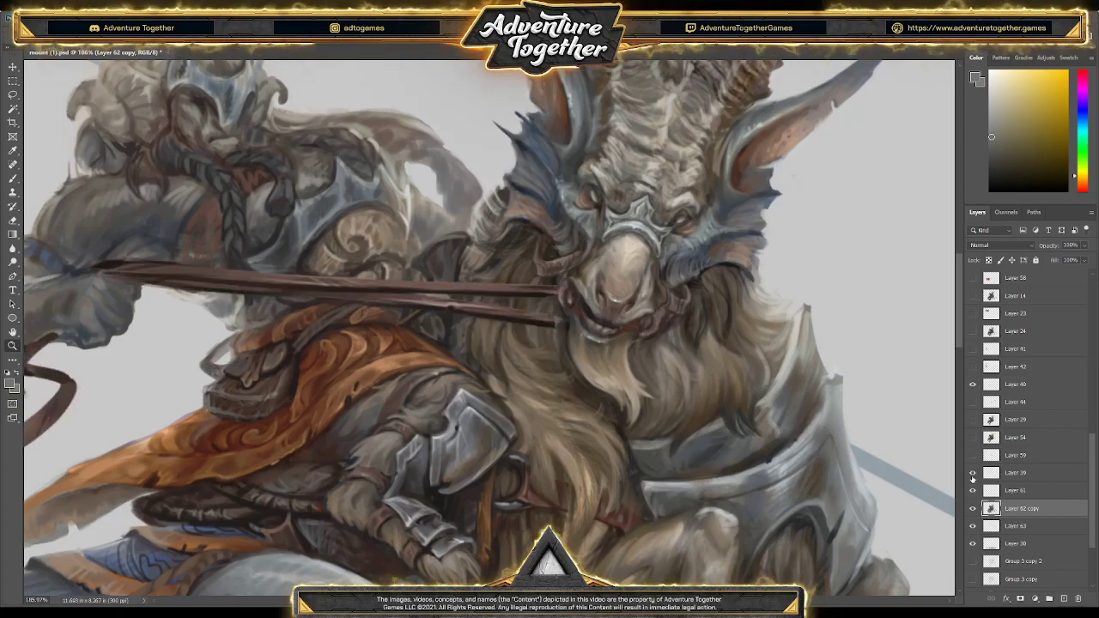
left_click(1015, 473)
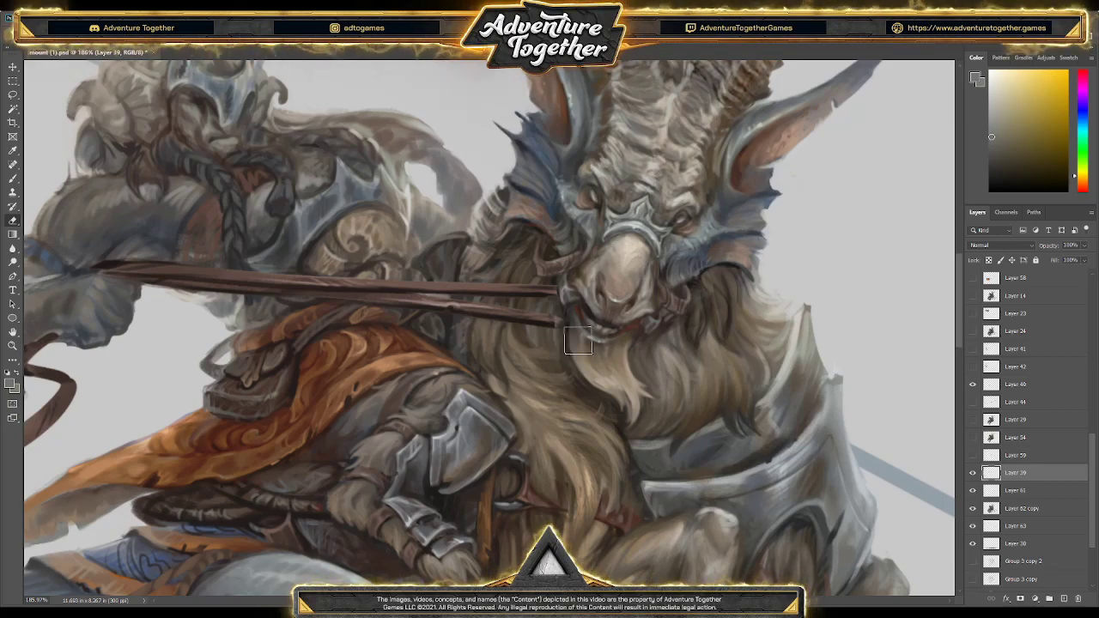
key("b")
left_click(559, 315, "alt")
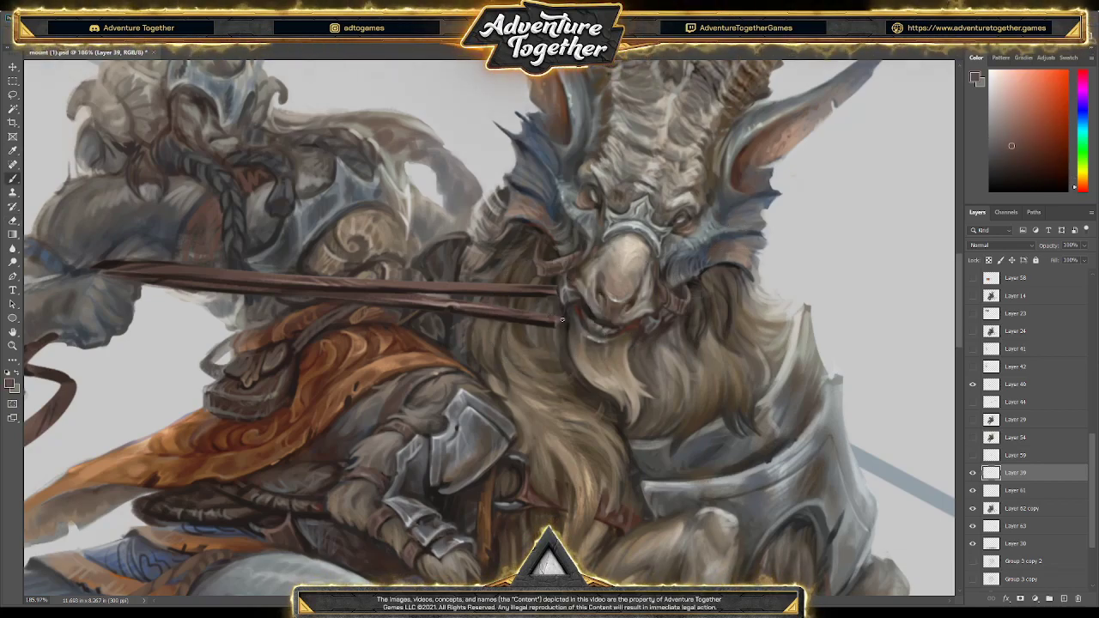
left_click(559, 325, "alt")
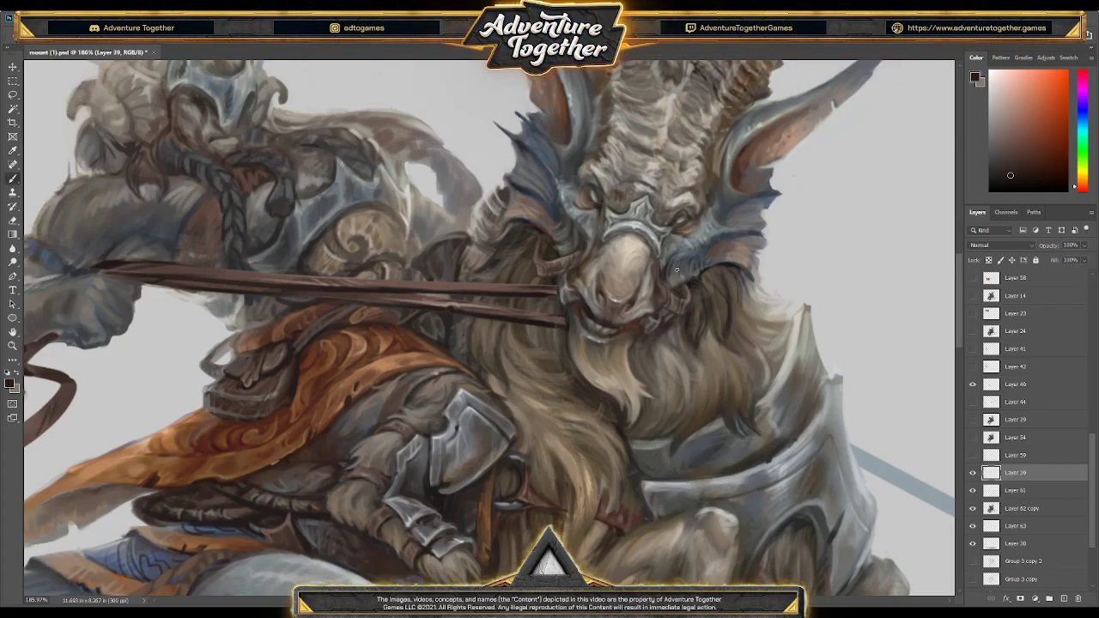
Paint a grey metal ring with pale highlights where the upper rein meets the goat's mouth, and trim it with a smaller eraser
left_click(687, 318, "alt")
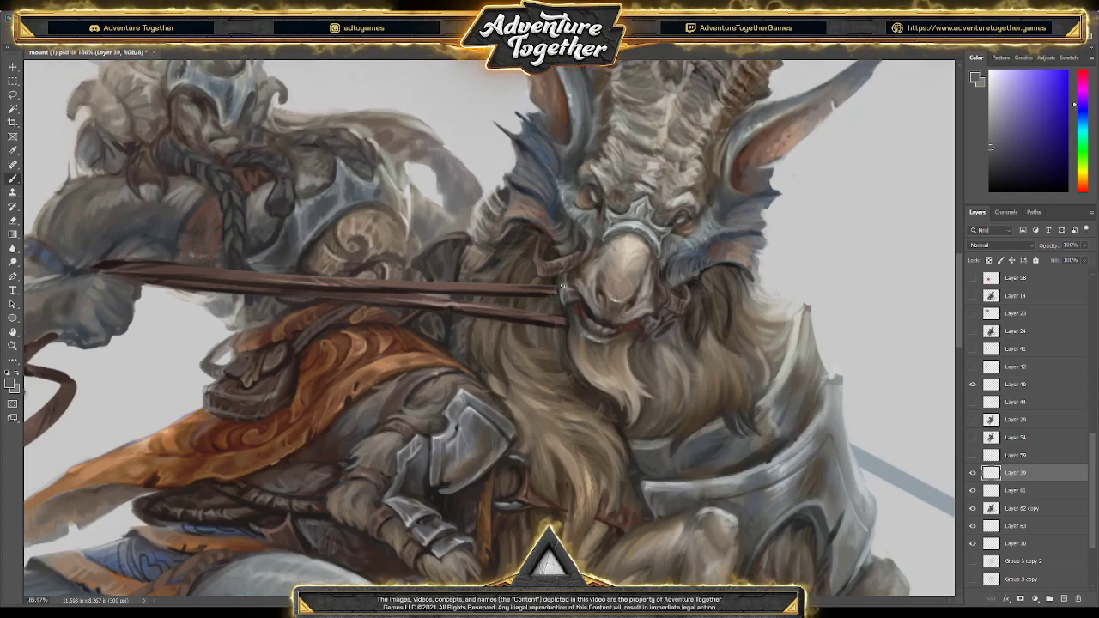
scroll(629, 244, "down", 4)
scroll(626, 249, "up", 6)
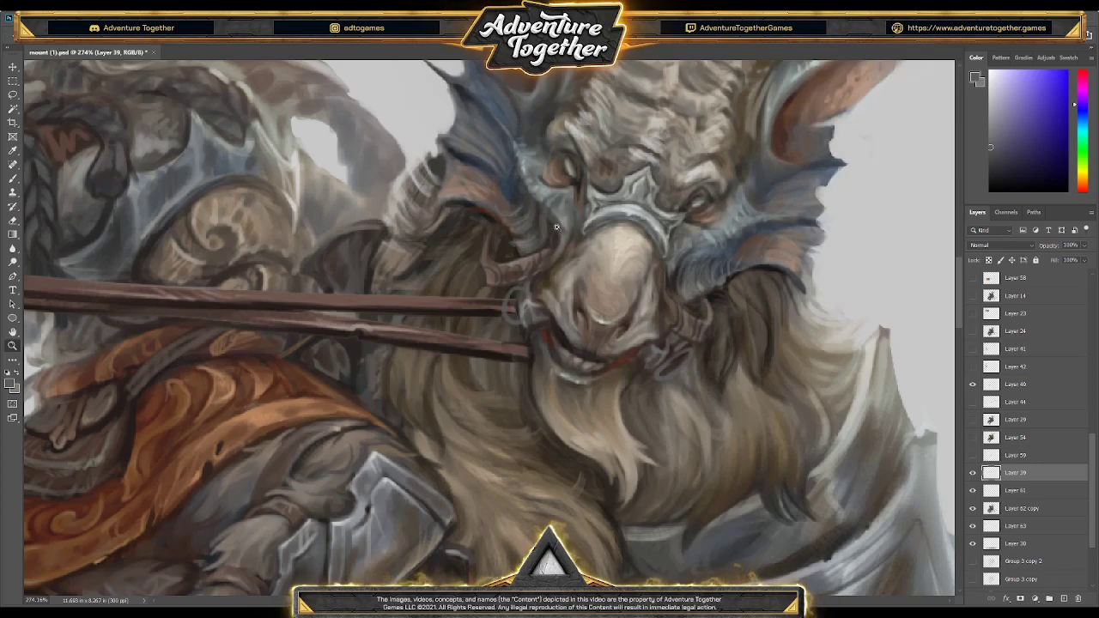
left_click(631, 206, "alt")
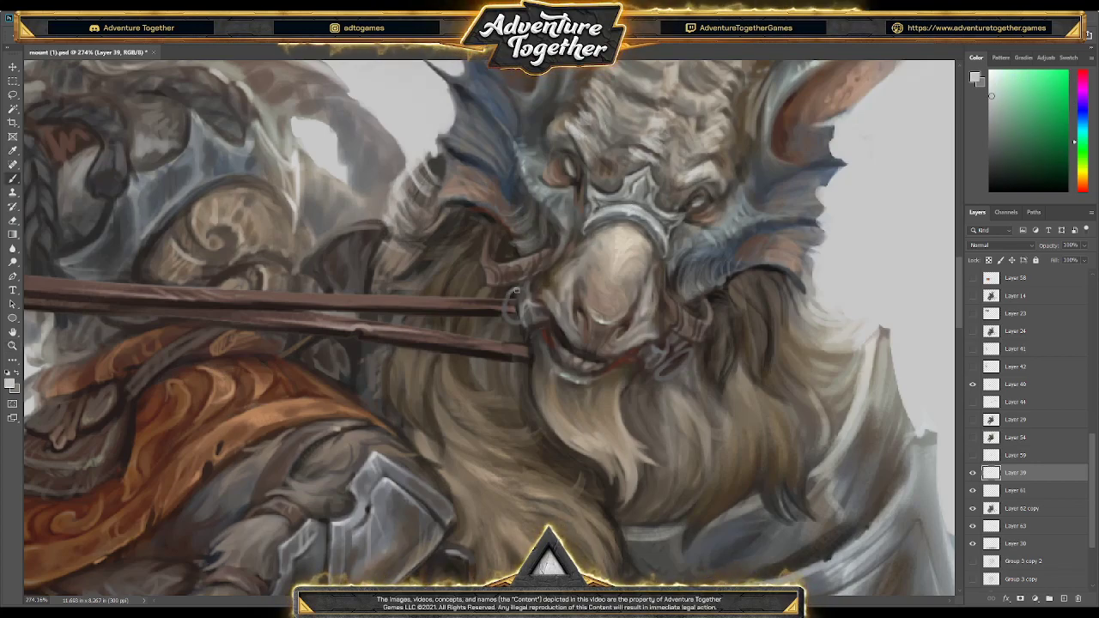
key("e")
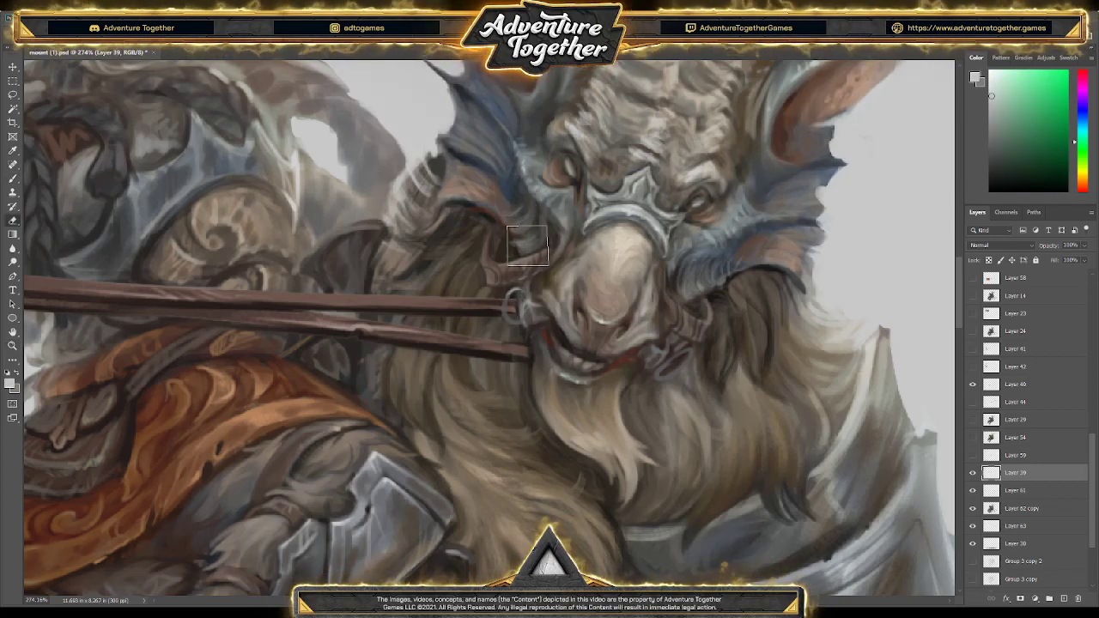
key("bracketleft")
key("bracketleft")
key("bracketleft")
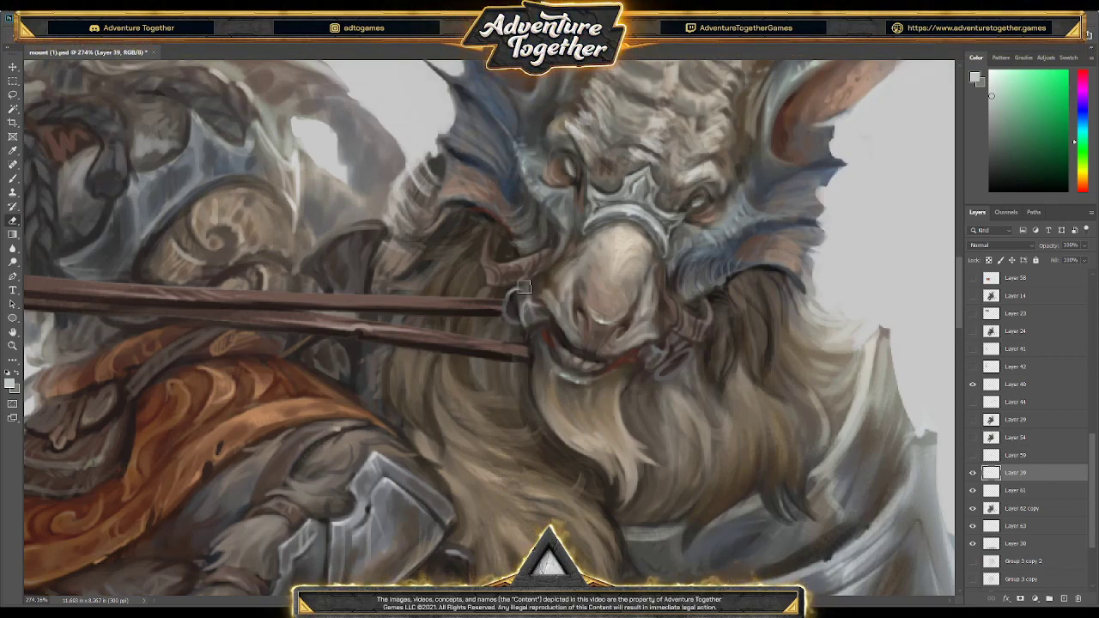
left_click(507, 301)
Shade the metal ring with sampled brown and grey, and brighten its upper edge with a pale highlight
key("b")
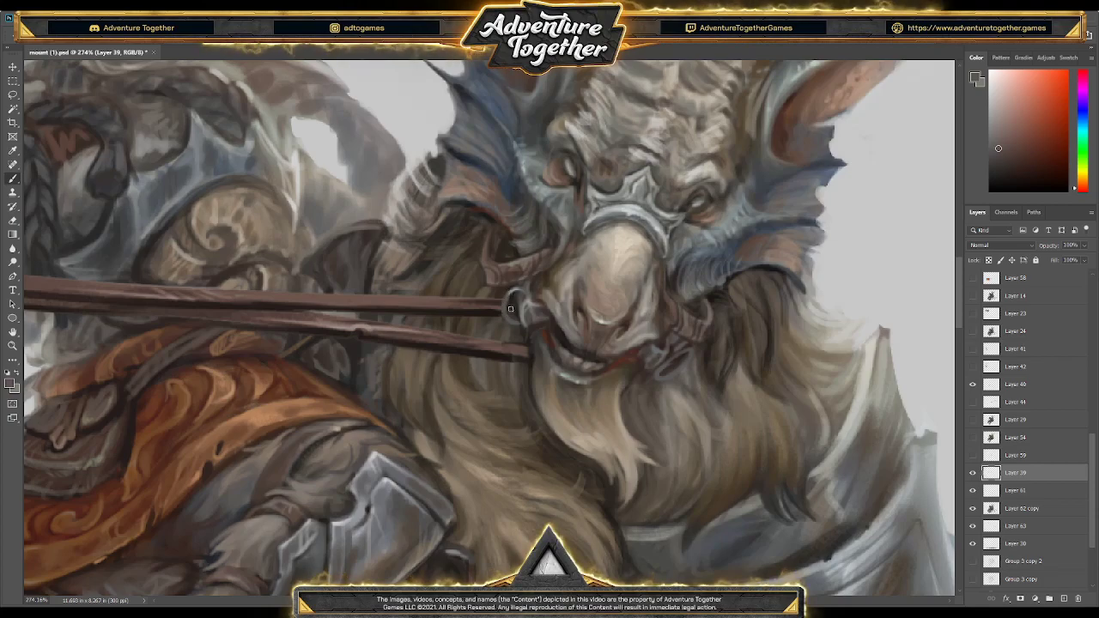
left_click(510, 310, "alt")
mouse_move(510, 310)
left_mouse_down()
mouse_move(523, 302)
mouse_move(515, 296)
left_mouse_up()
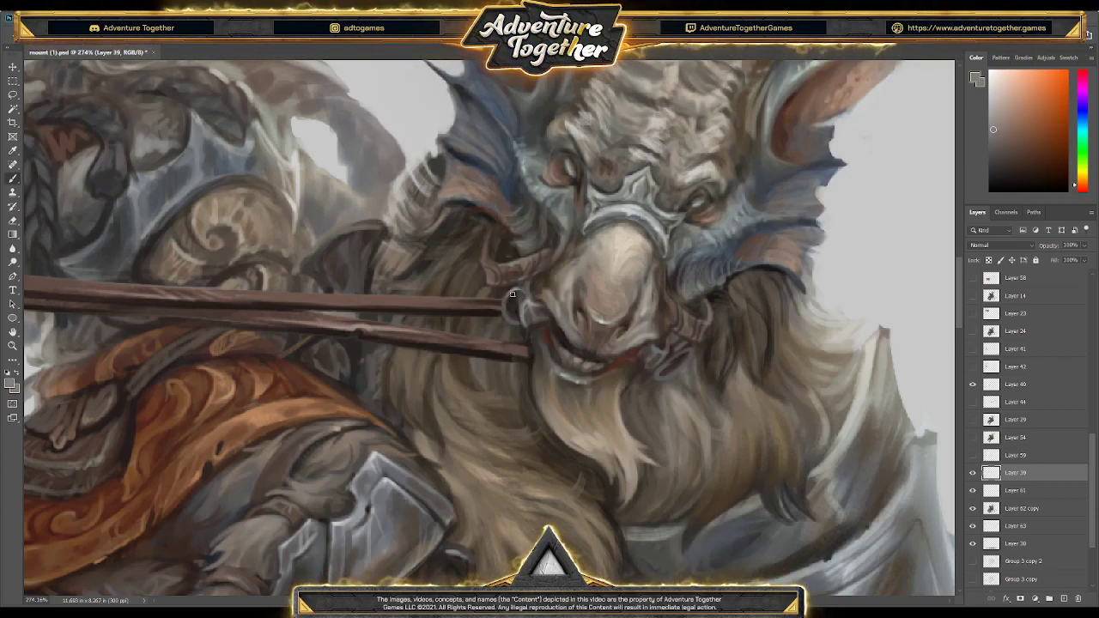
left_click(516, 294, "alt")
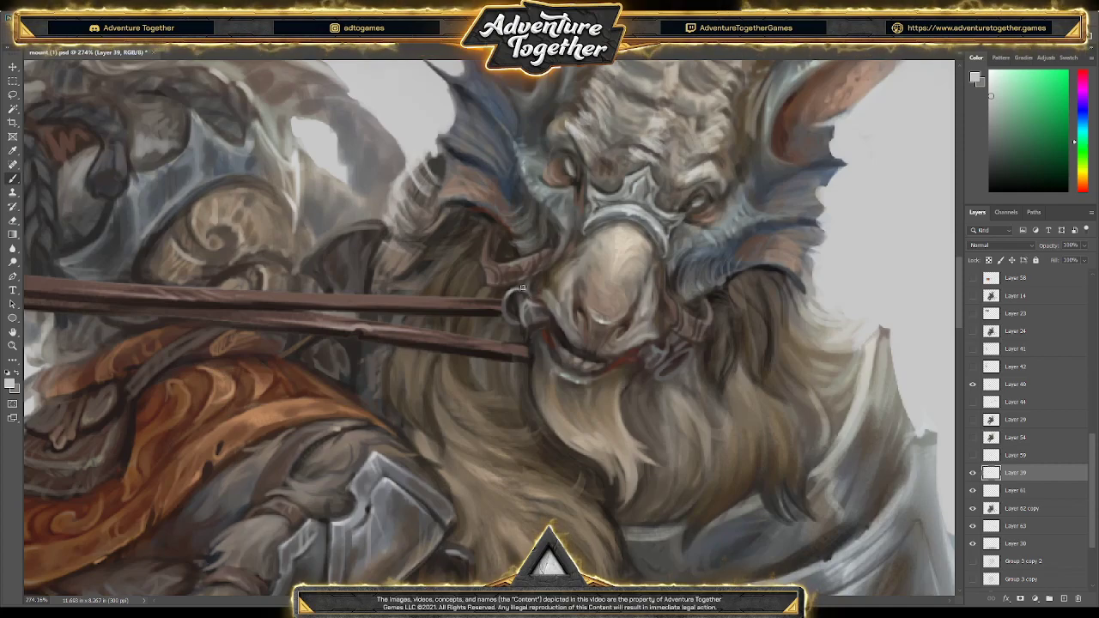
Blend the end of the upper rein into the metal ring at the goat's mouth with sampled dark and reddish browns
left_click(442, 296, "alt")
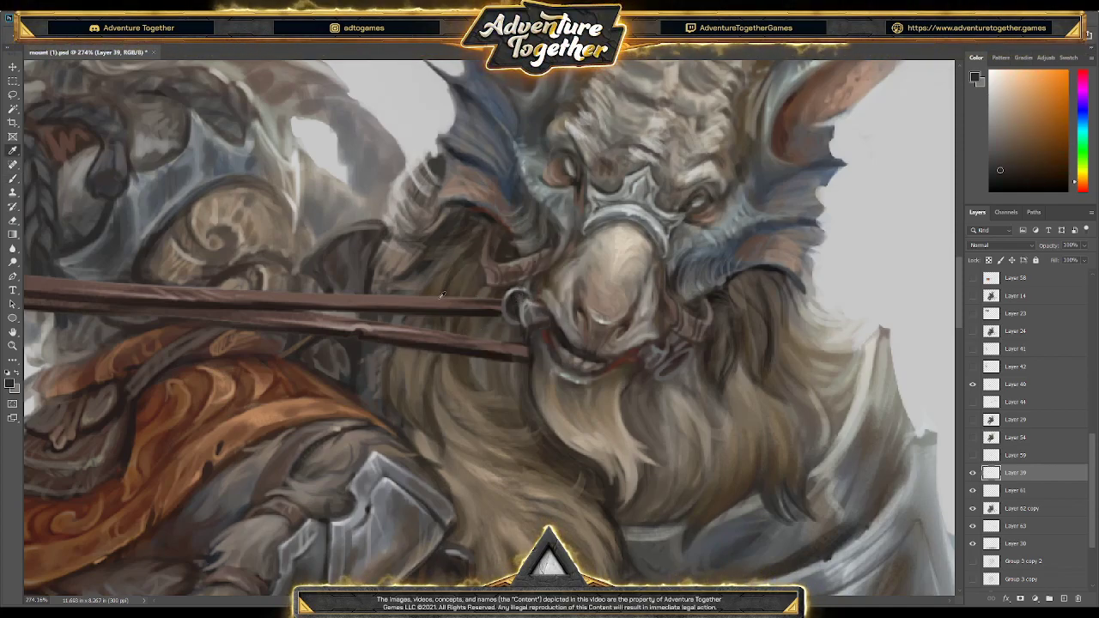
left_click(510, 304, "alt")
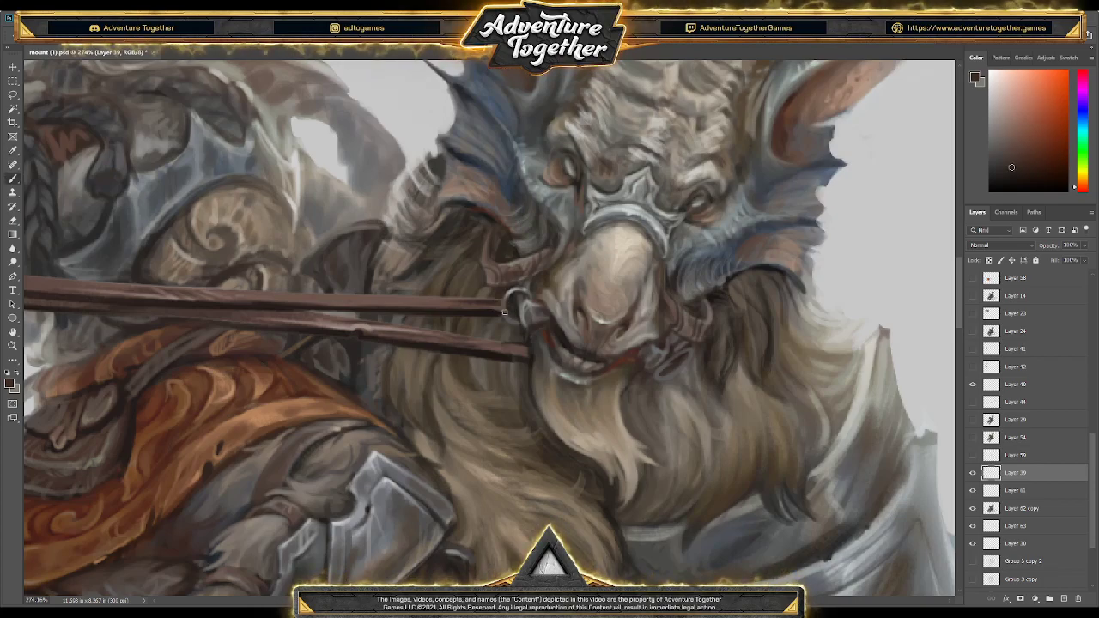
left_click(497, 305, "alt")
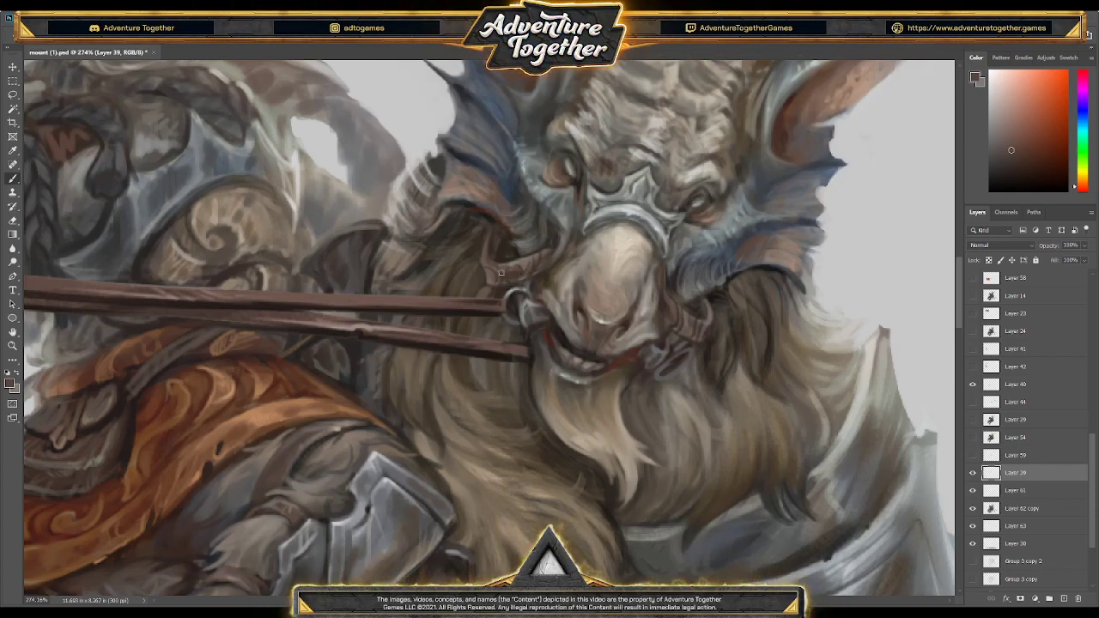
left_click(522, 300, "alt")
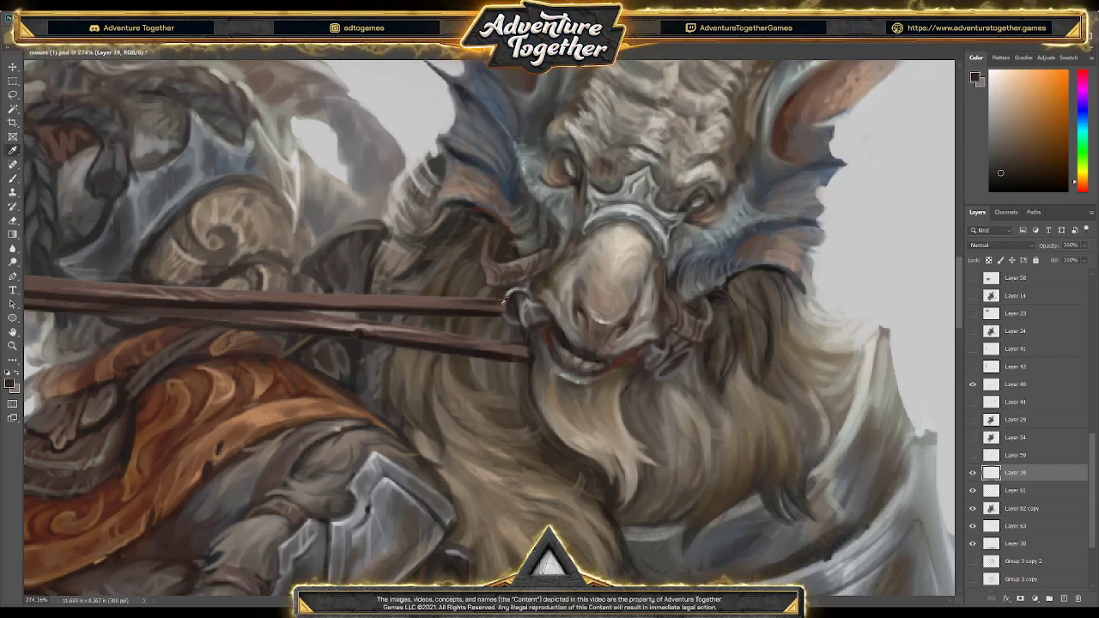
left_click(504, 303, "alt")
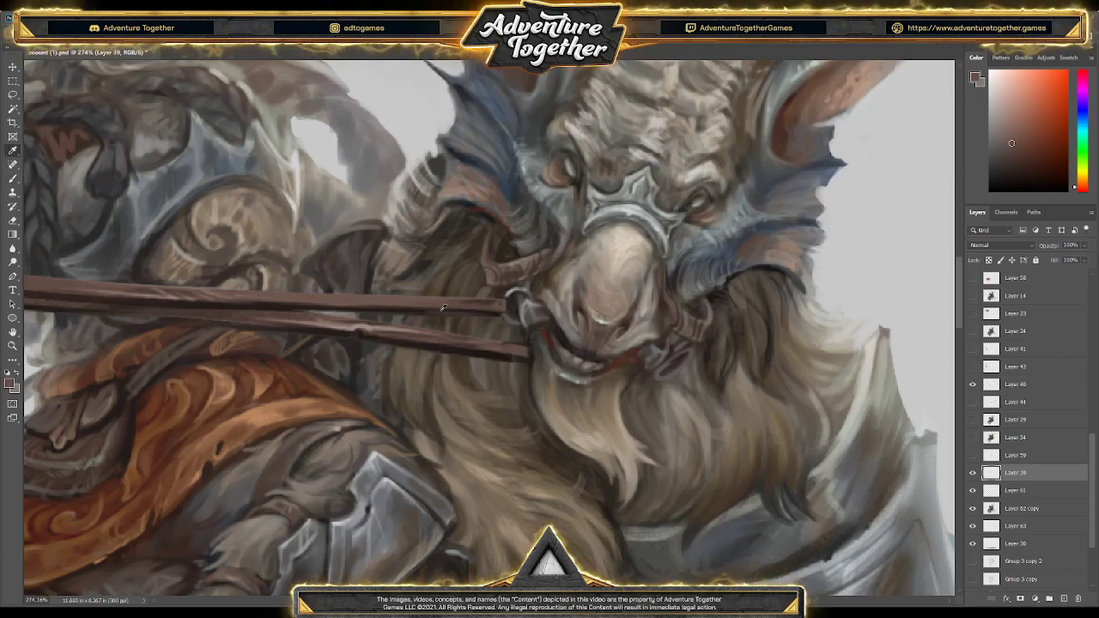
Refine the metal ring and adjoining upper rein with sampled browns and greys and a lighter tone shifted toward yellow
left_click(292, 303, "alt")
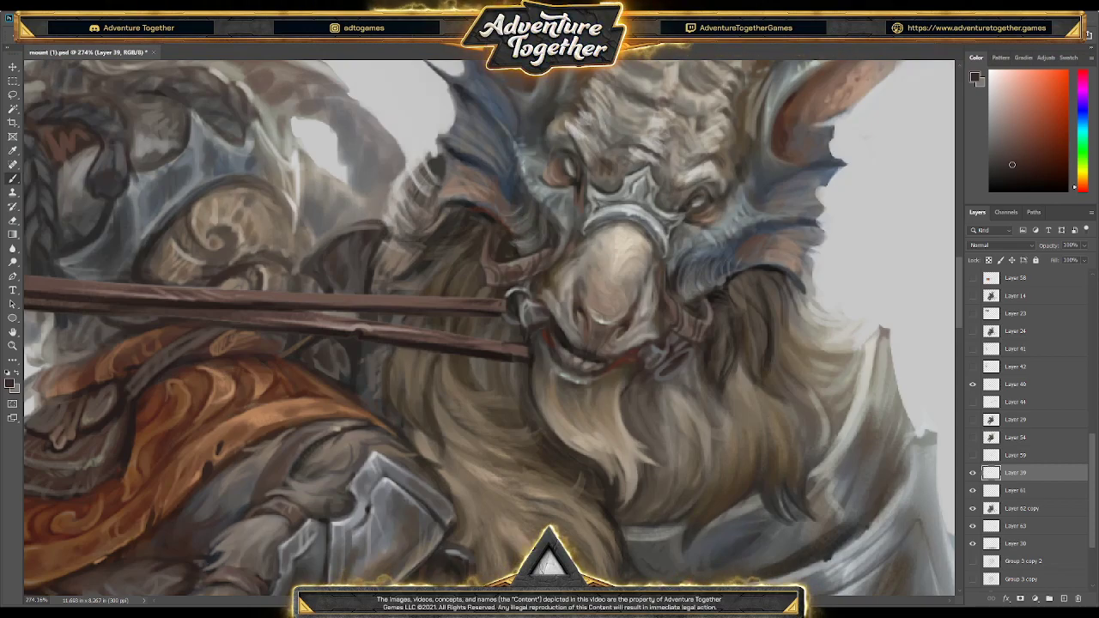
left_click(491, 259, "alt")
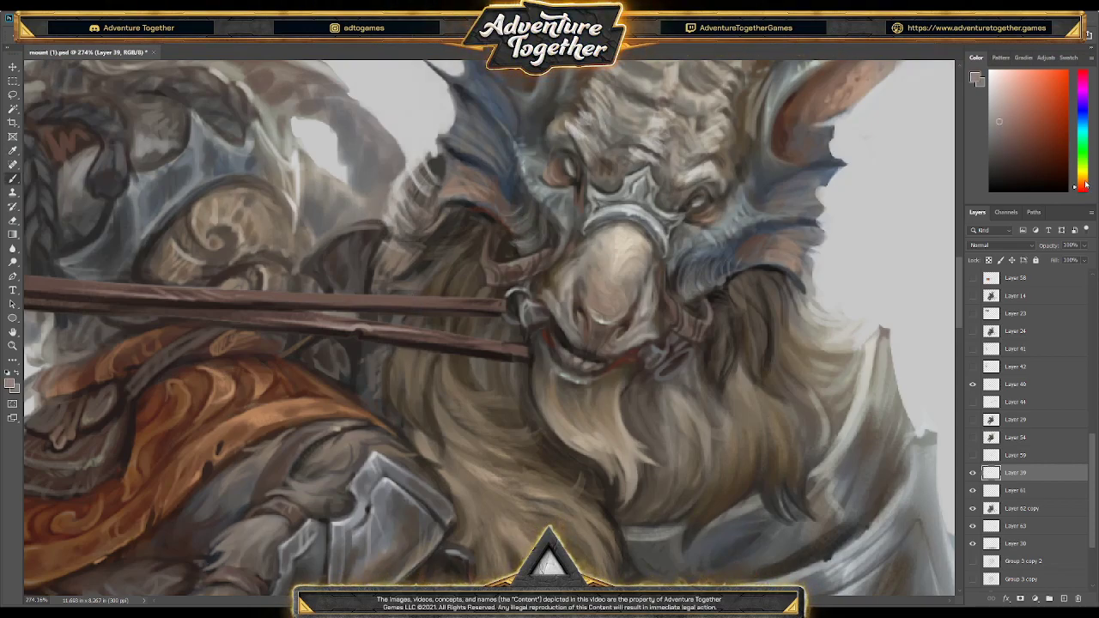
left_click_drag(1083, 186, 1083, 176)
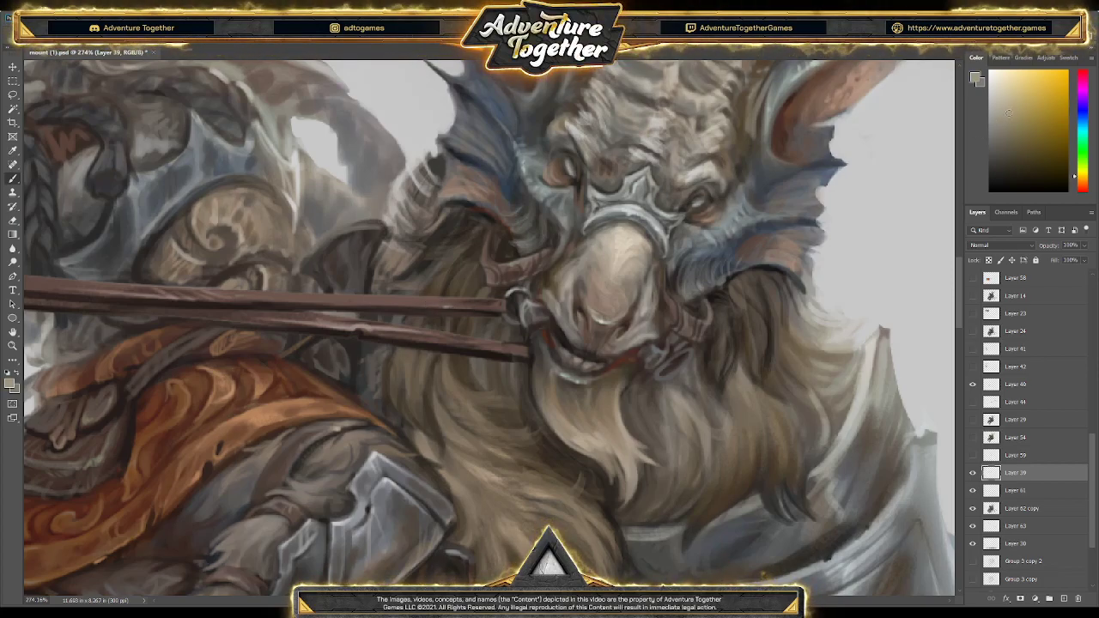
left_click(450, 306, "alt")
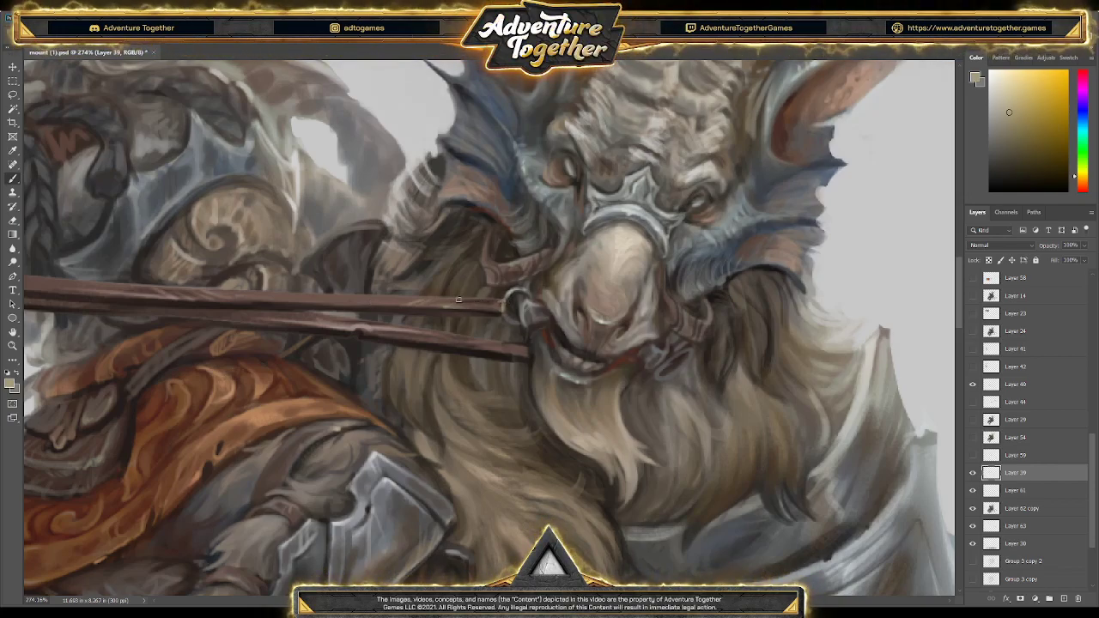
left_click(516, 306, "alt")
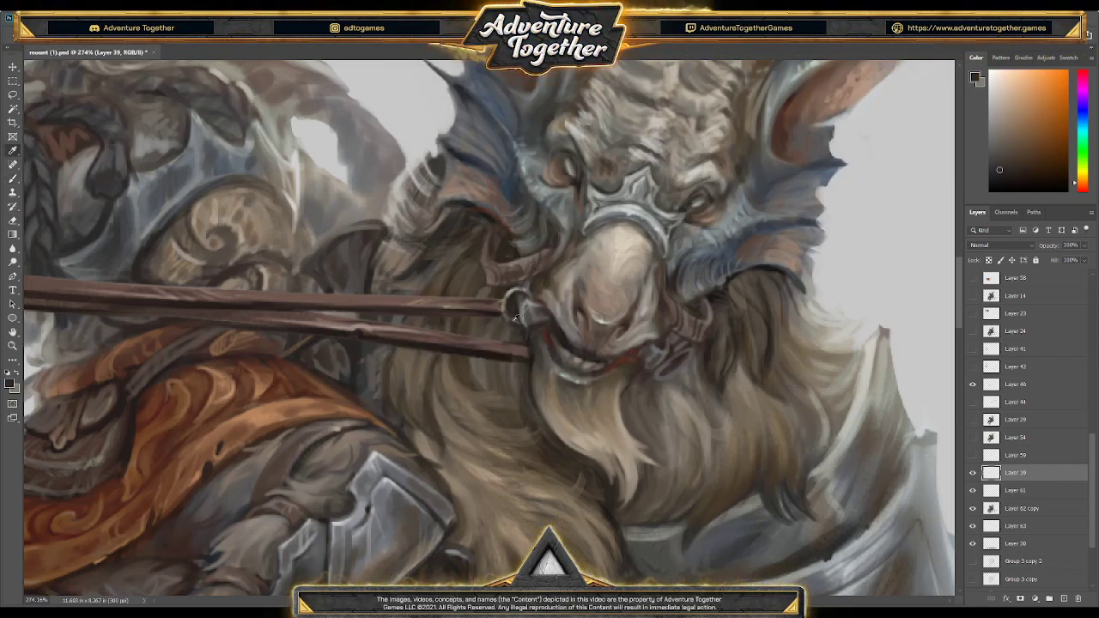
left_click(515, 319, "alt")
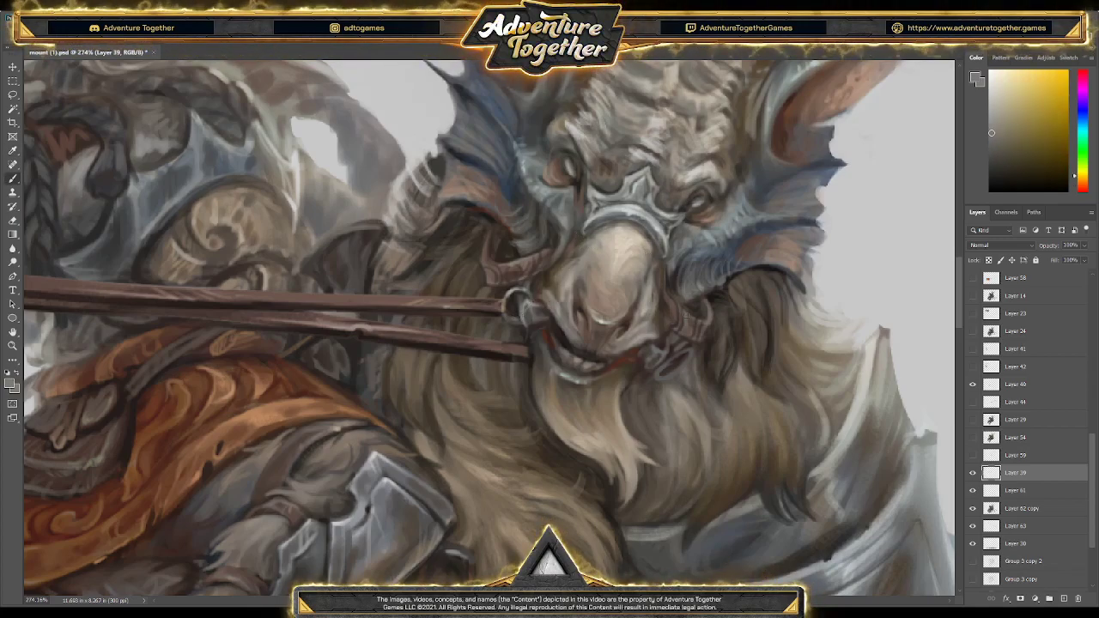
Paint grey, dark and pale highlights on the bridle fitting at the far mouth corner, and shape the brown strap beneath it with brush and eraser
left_click(662, 352, "alt")
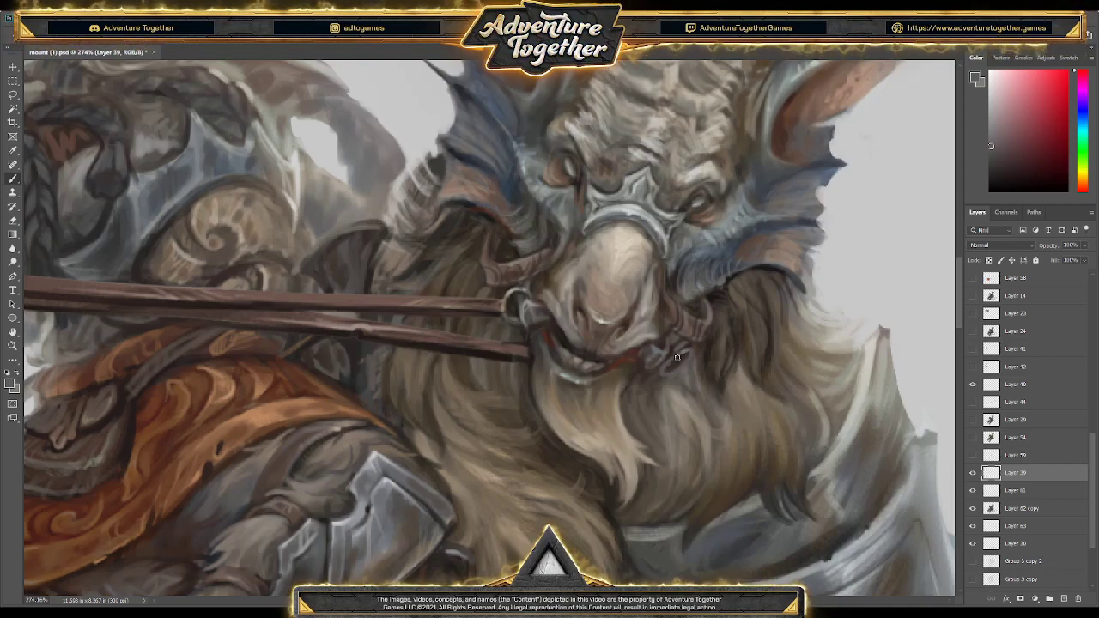
left_click(692, 352, "alt")
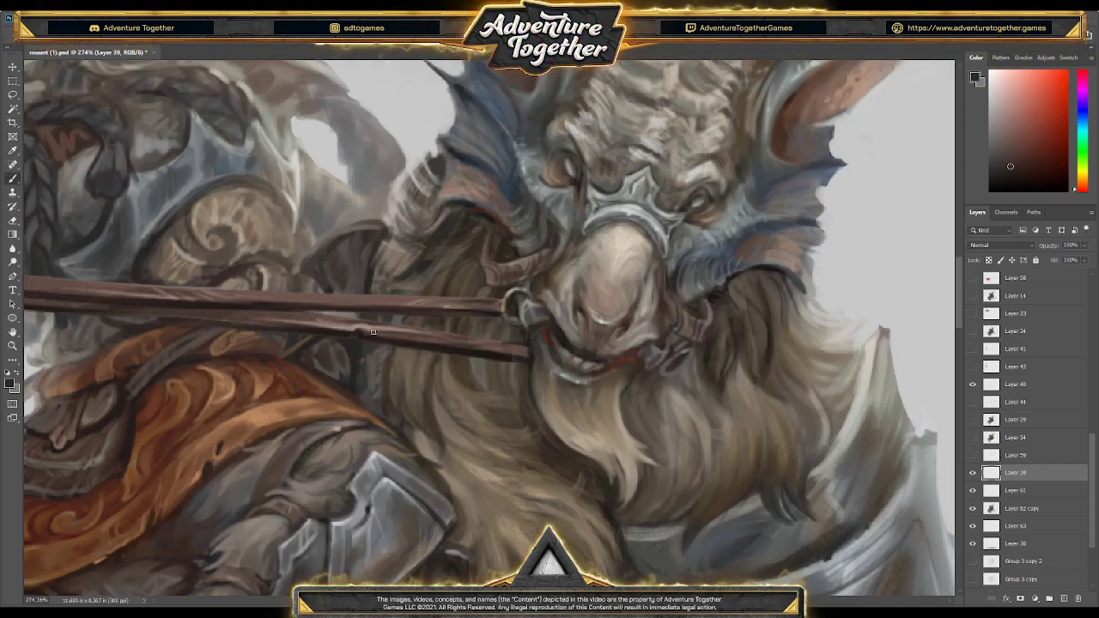
left_click(352, 348, "alt")
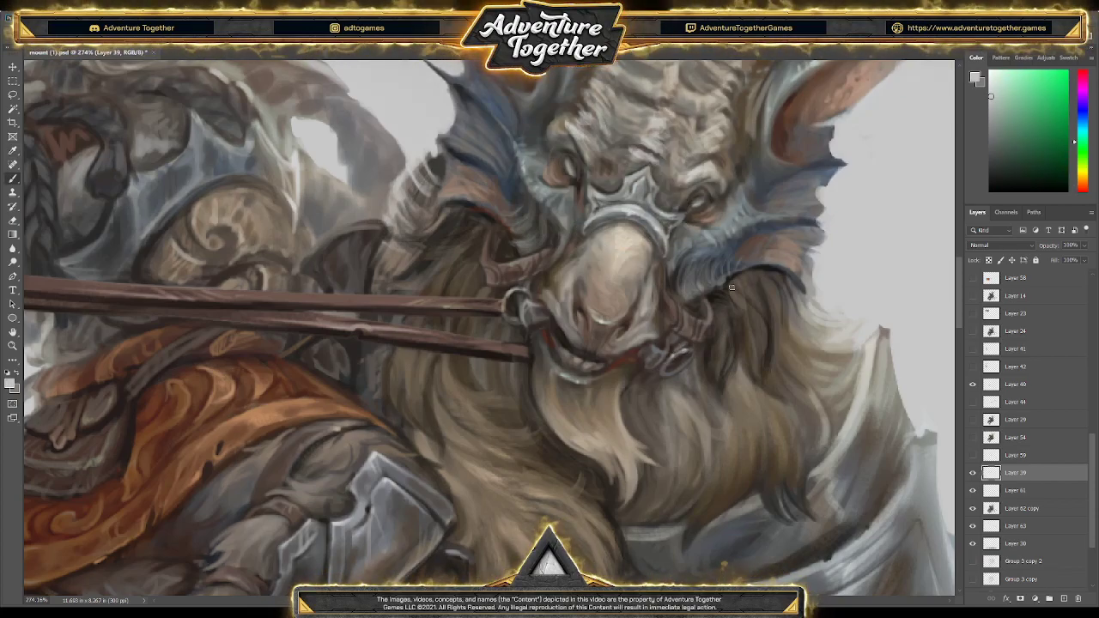
left_click(669, 369, "alt")
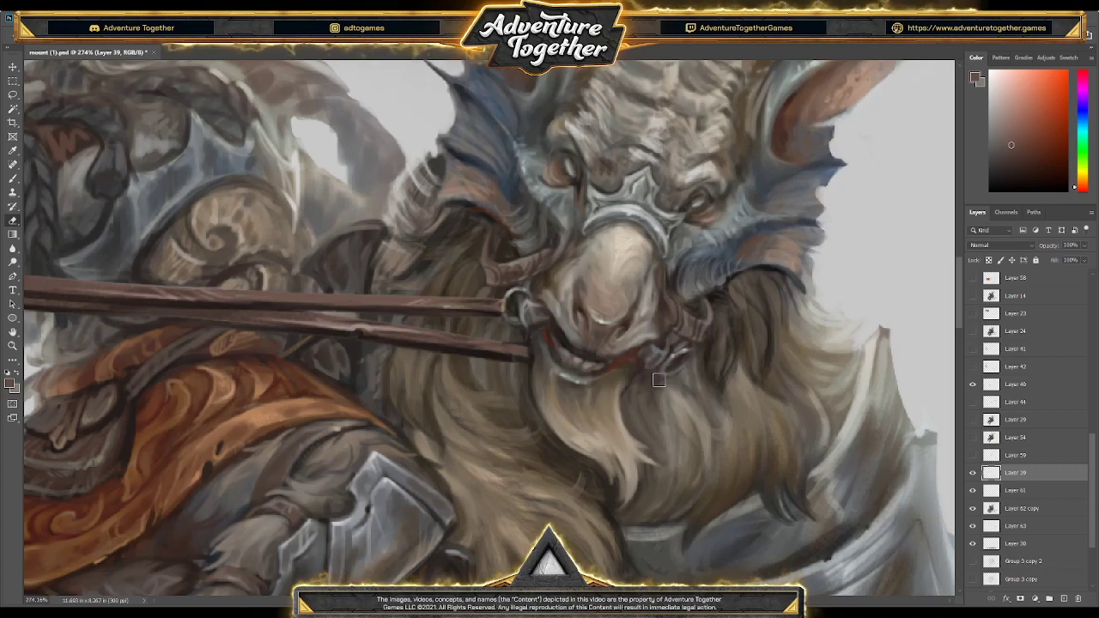
key("b")
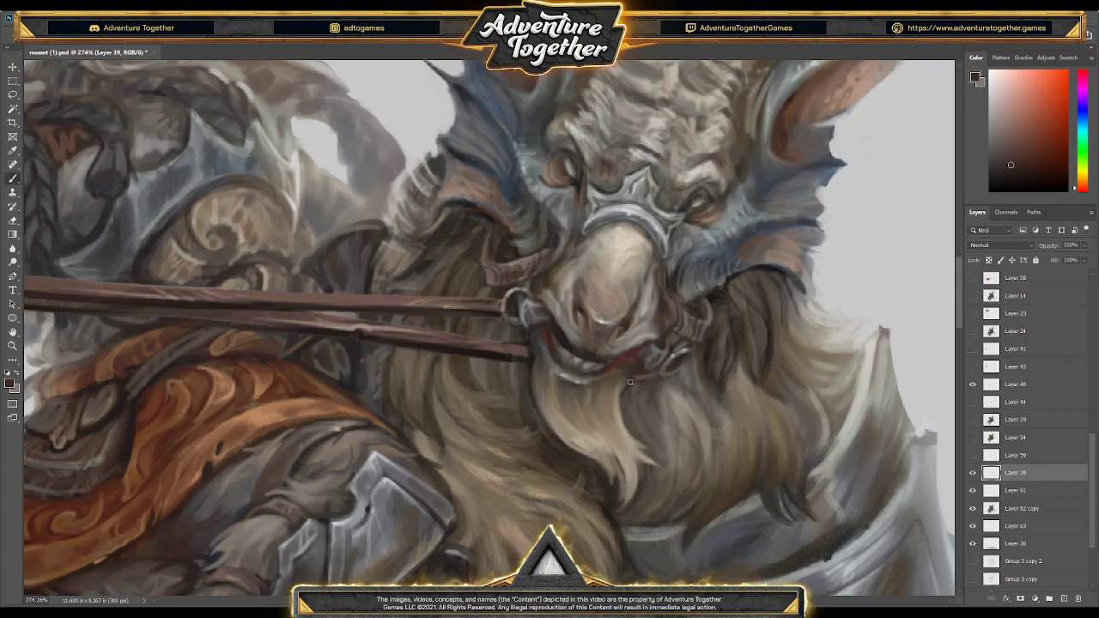
Touch up the upper rein's lit surface and dark edge in front of the beard with sampled light and dark browns
left_click(498, 345, "alt")
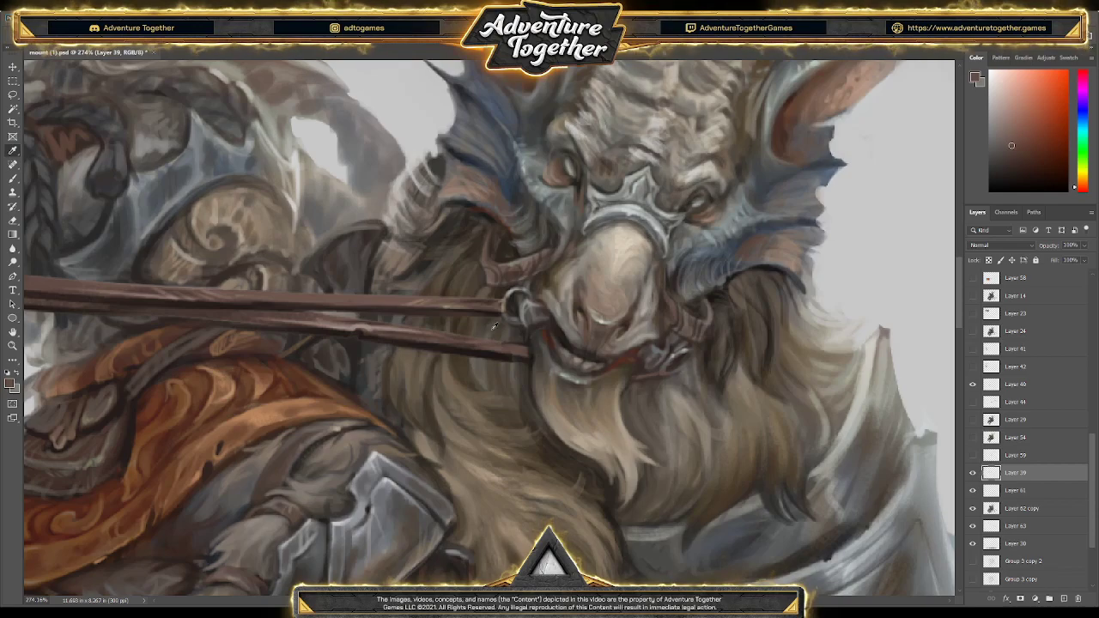
left_click(428, 290, "alt")
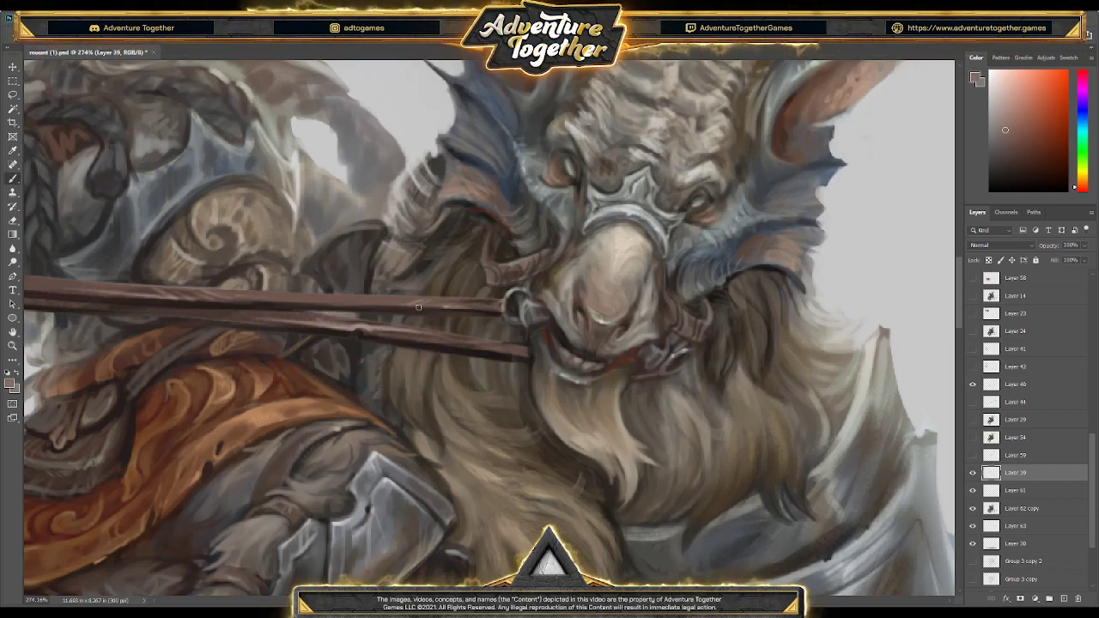
left_click(441, 289, "alt")
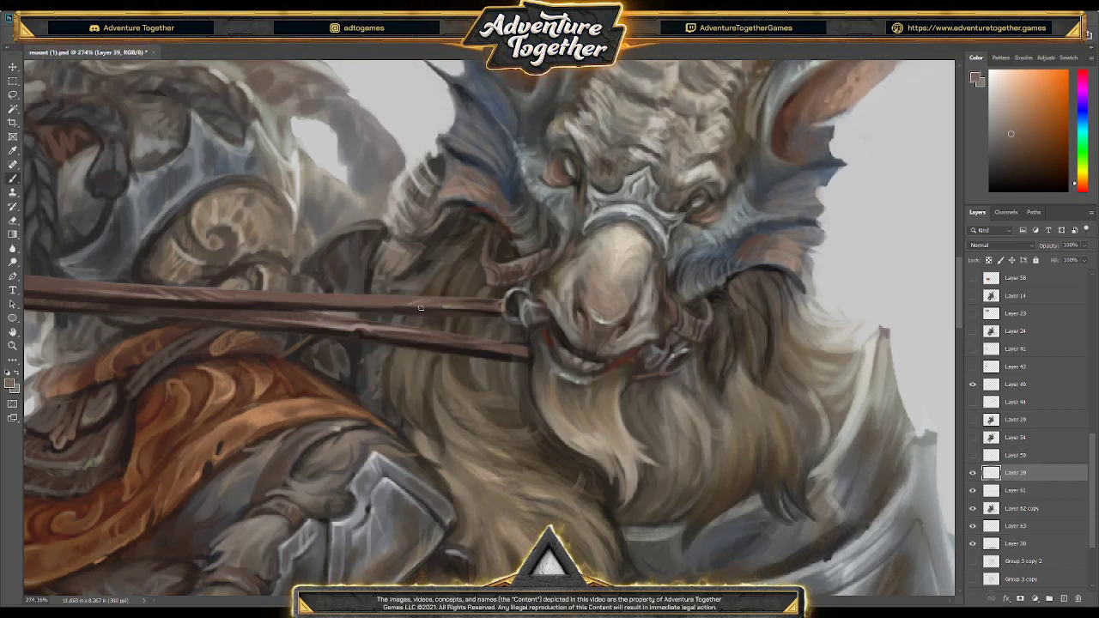
left_click(394, 308, "alt")
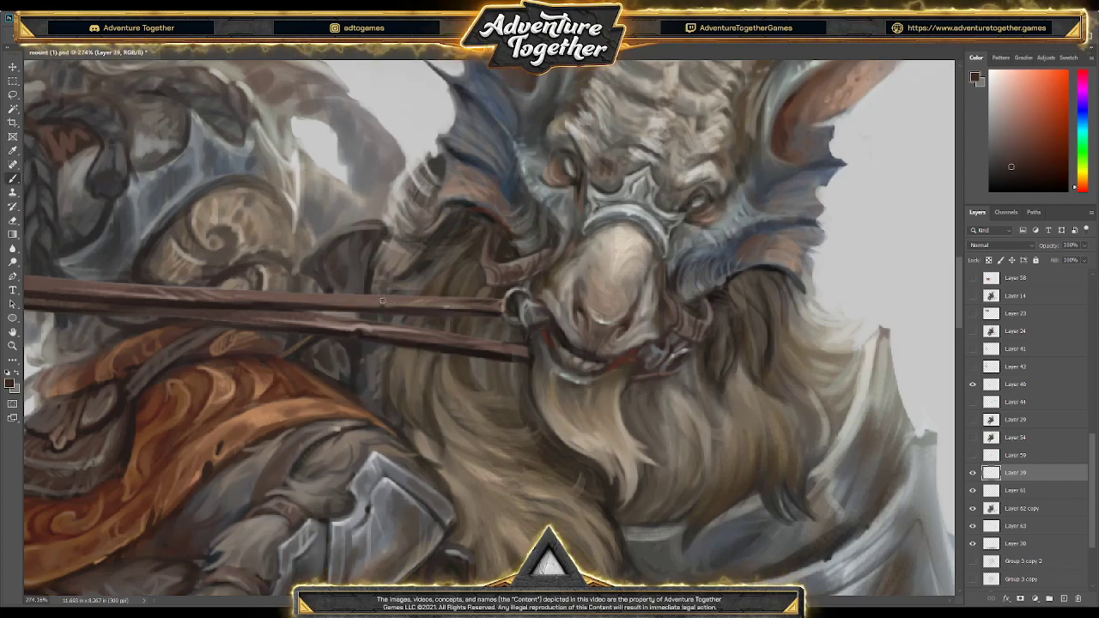
left_click(361, 325, "alt")
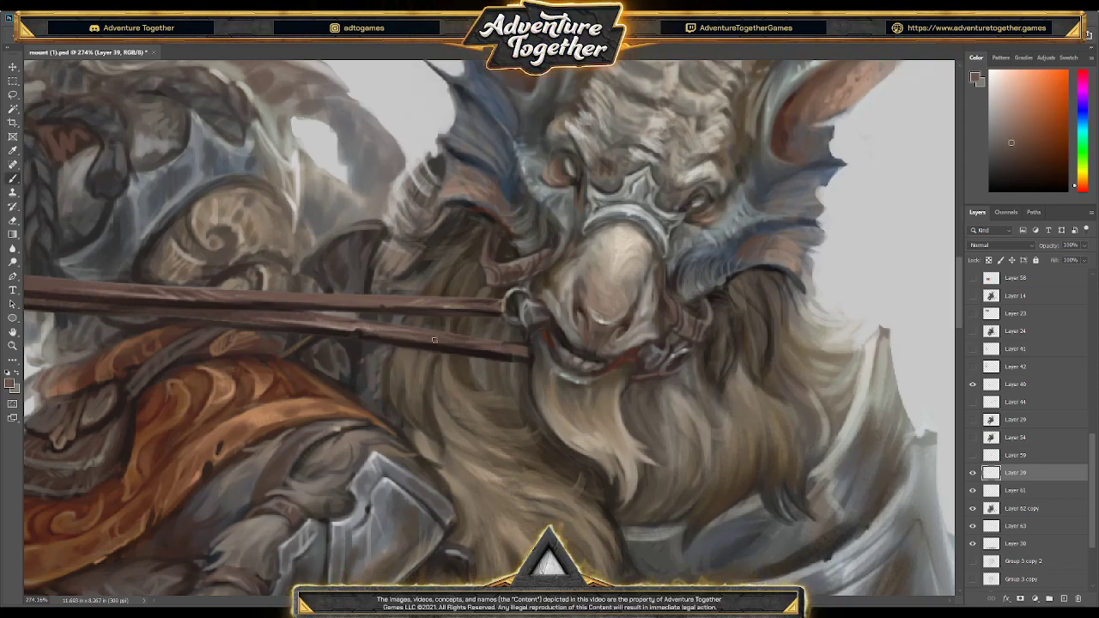
Clean up the lower rein's edge near the goat's mouth and even out both reins with sampled browns
key("e")
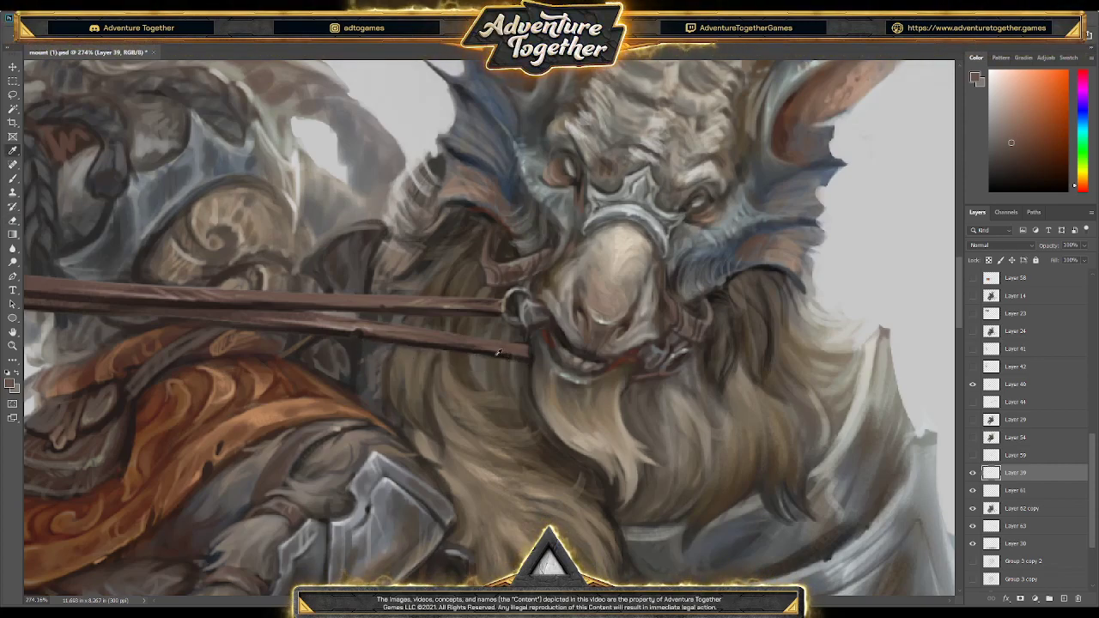
key("b")
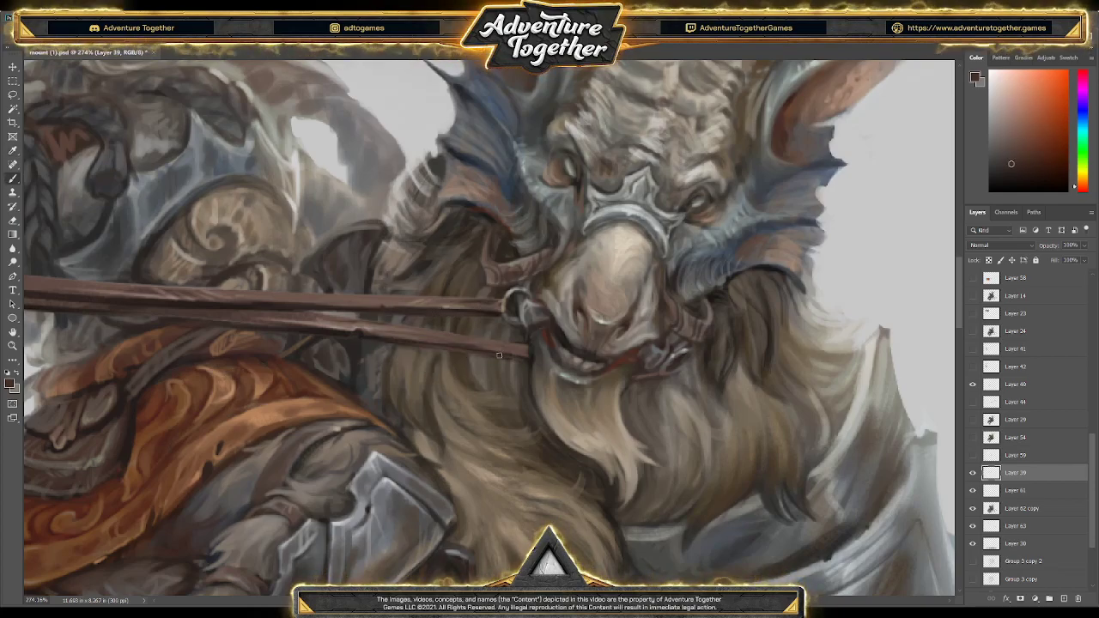
left_click(301, 311, "alt")
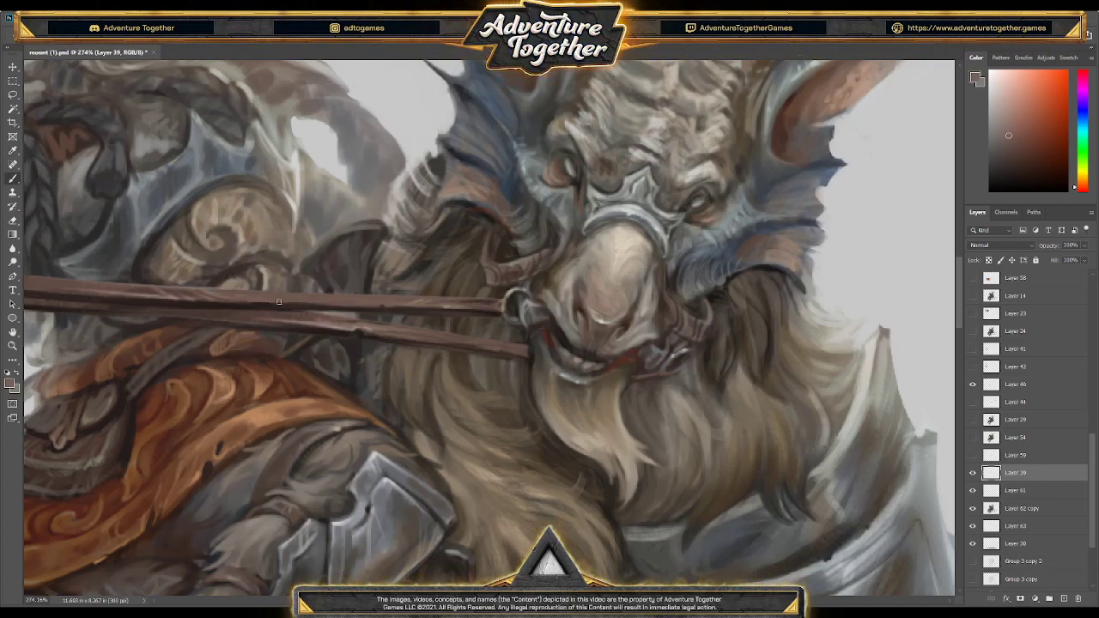
left_click(420, 302, "alt")
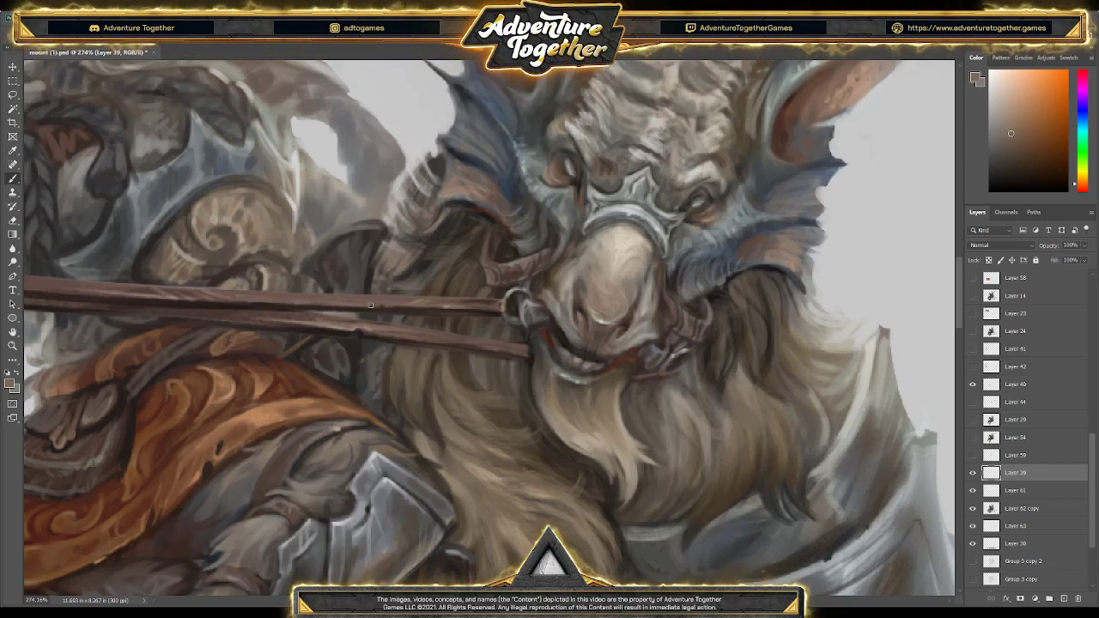
left_click(332, 314, "alt")
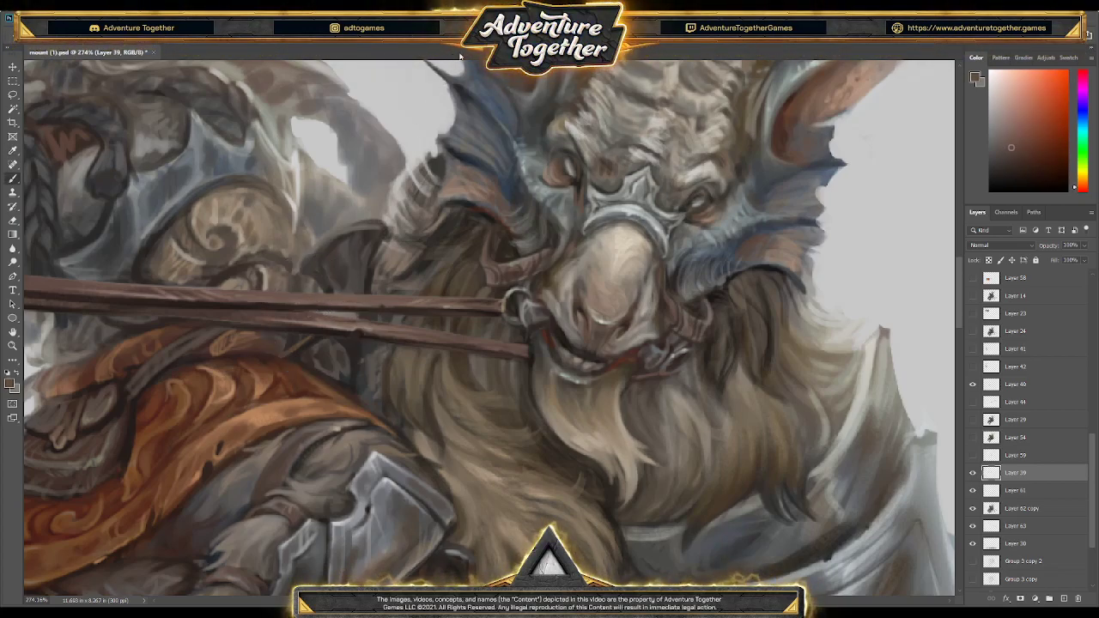
left_click(243, 314, "alt")
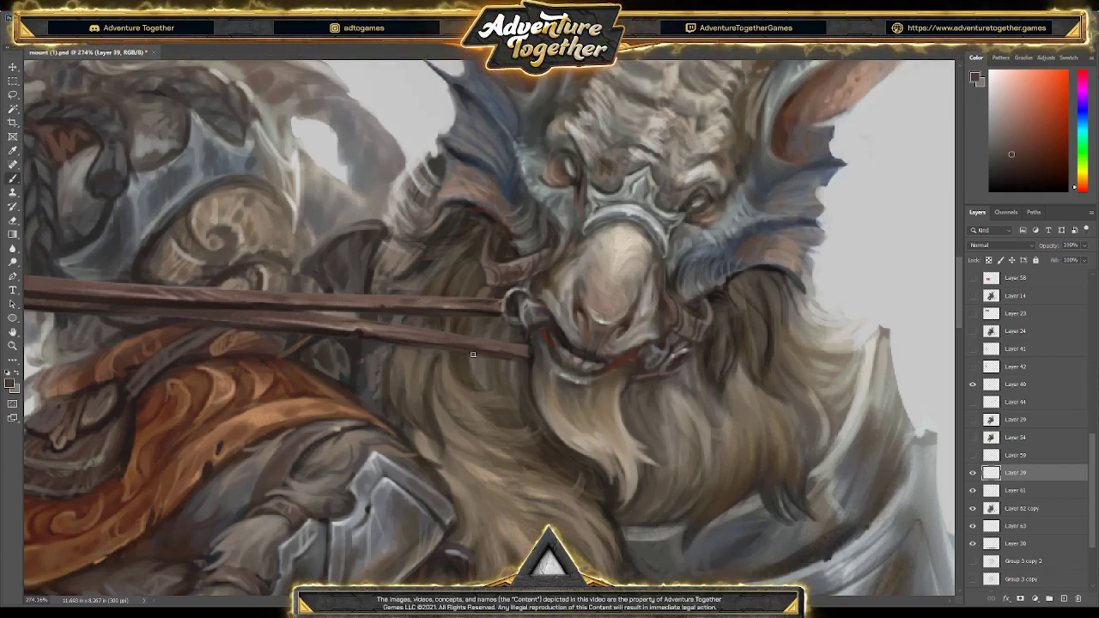
Smooth the overlapping reins in front of the rider's body with sampled mid and dark browns
scroll(370, 238, "left", 5)
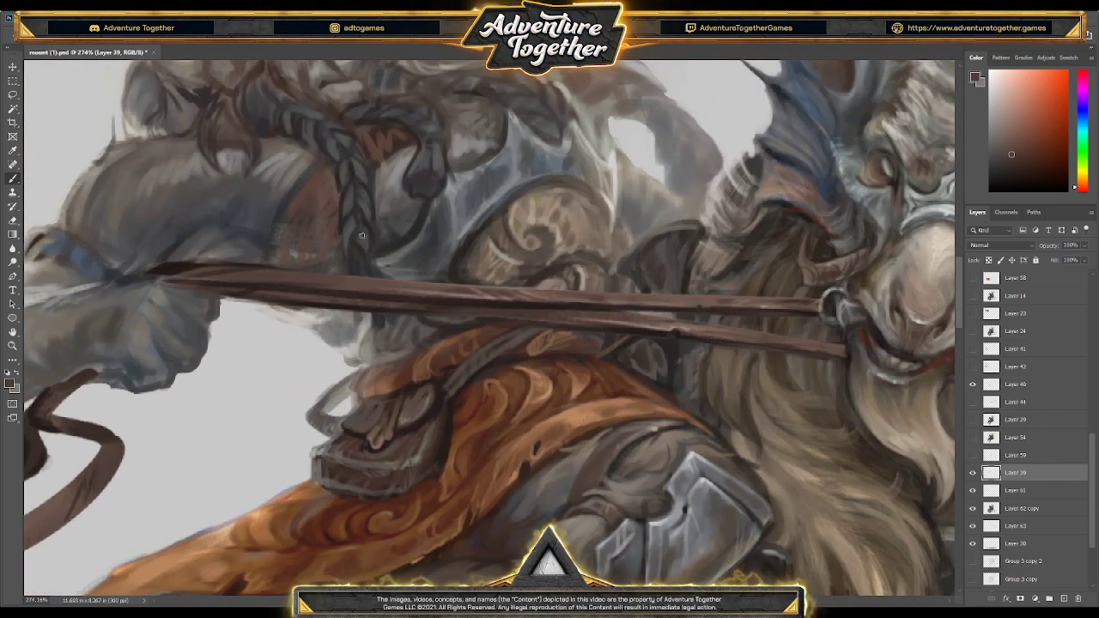
left_click(348, 296, "alt")
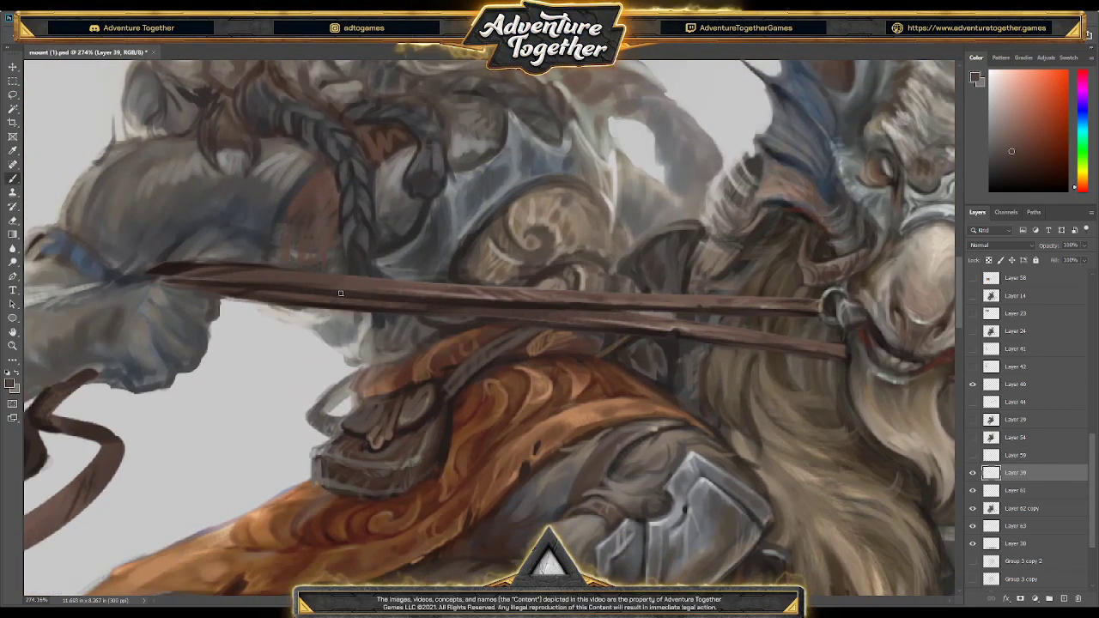
left_click(410, 302, "alt")
left_click(571, 293, "alt")
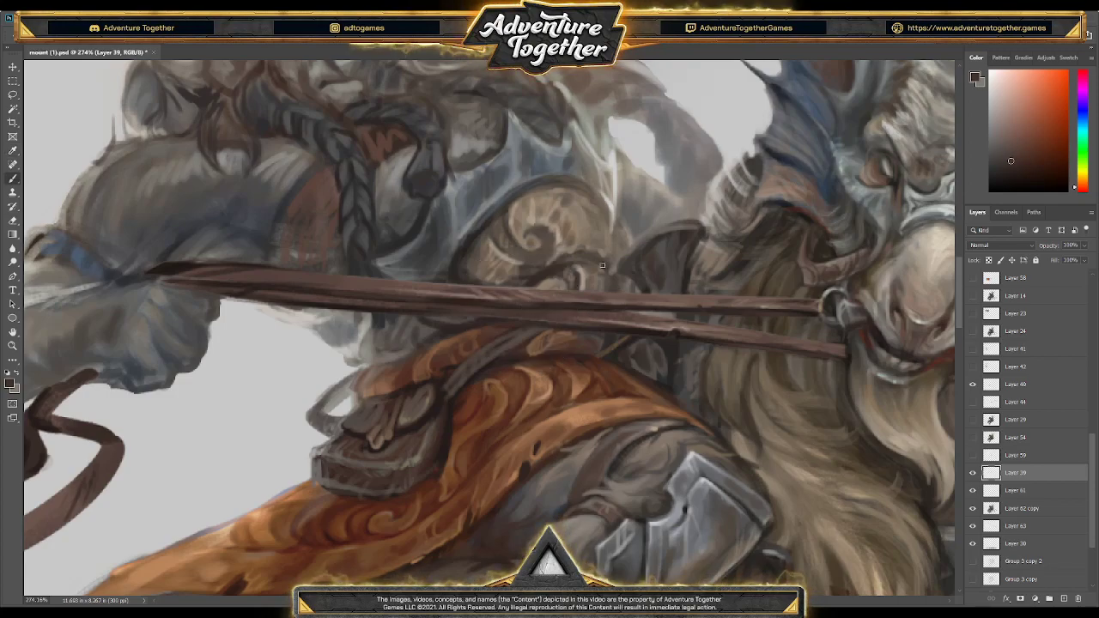
Define the reins' edges beside the rider's hand with sampled near-black brown, using the eraser for cleanup
left_click(184, 272, "alt")
left_click(185, 272, "alt")
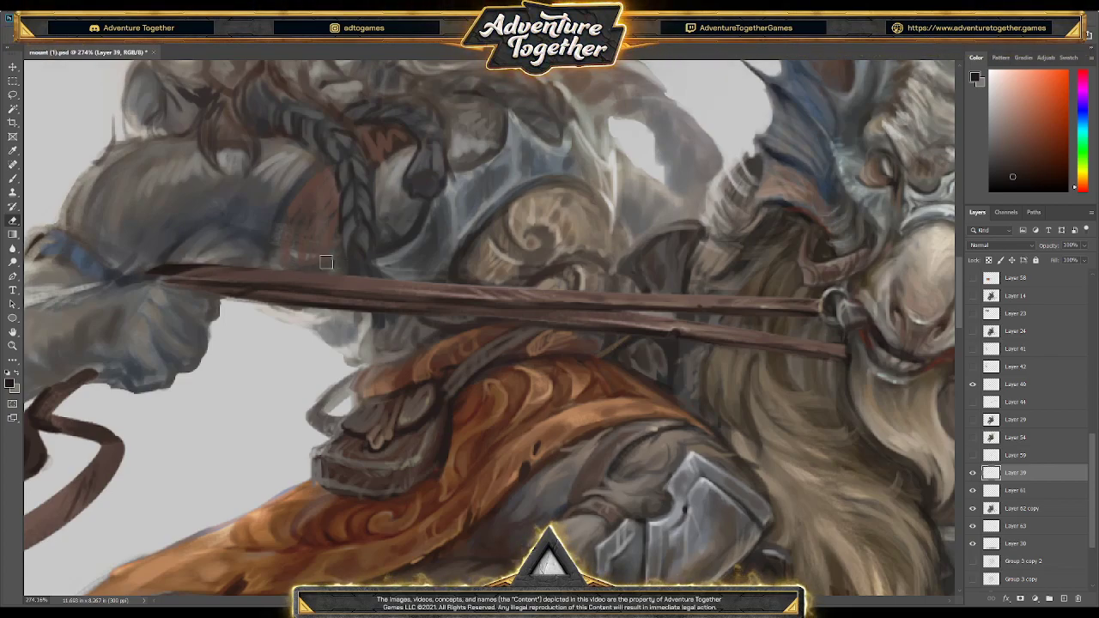
left_click(193, 267, "alt")
left_click(179, 272, "alt")
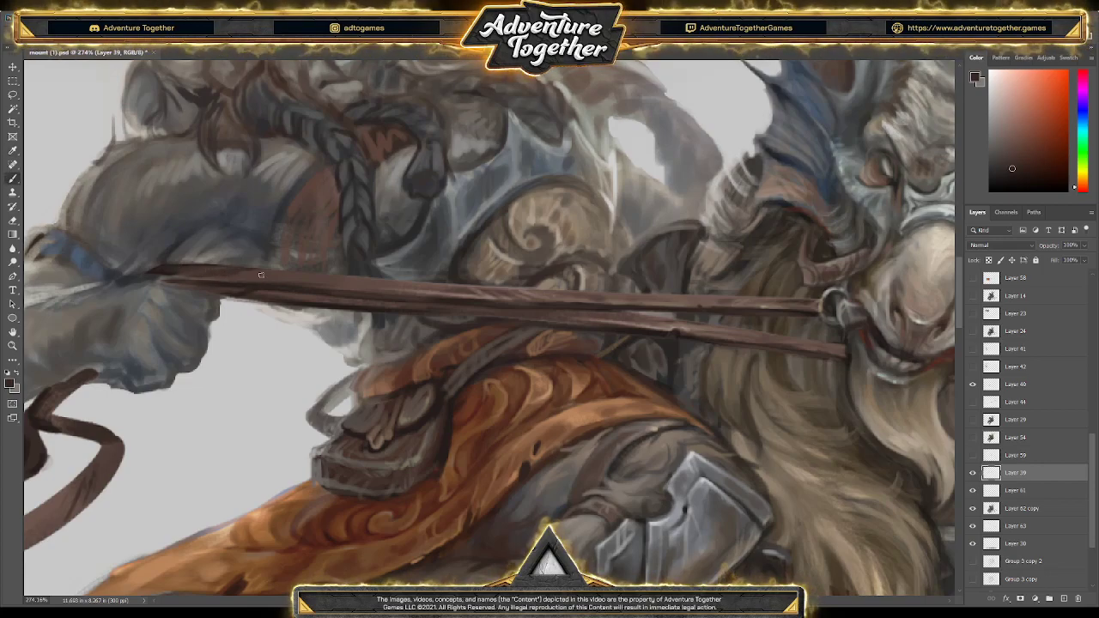
Refine the reins between the rider's hand and the goat's mouth with sampled dark and mid browns, and save the file
left_click(323, 297, "alt")
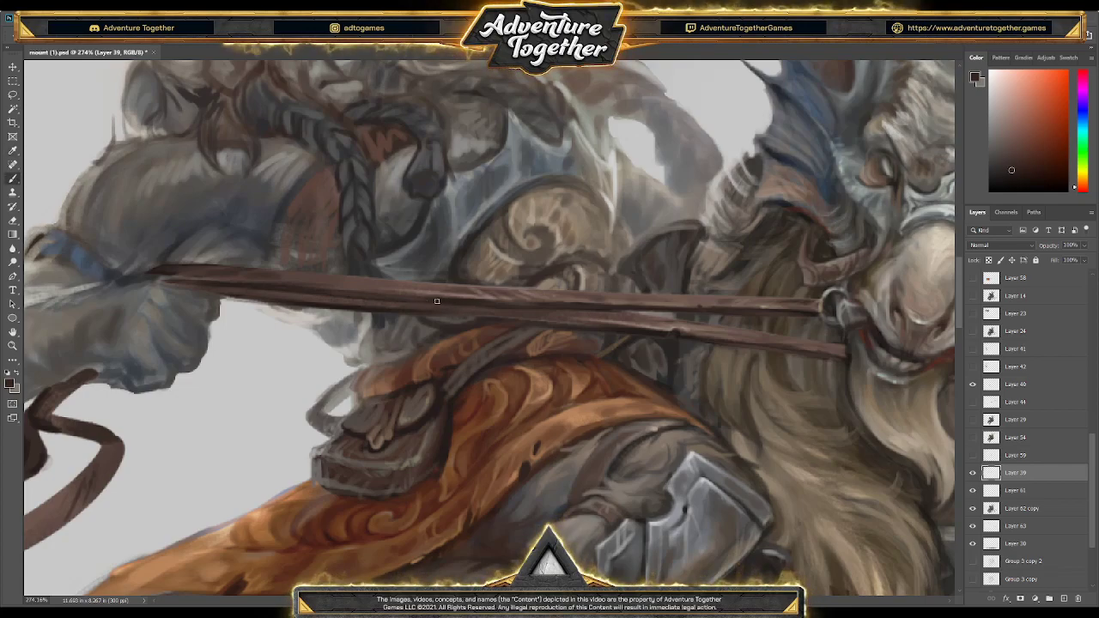
left_click(251, 275, "alt")
left_click(251, 275, "alt")
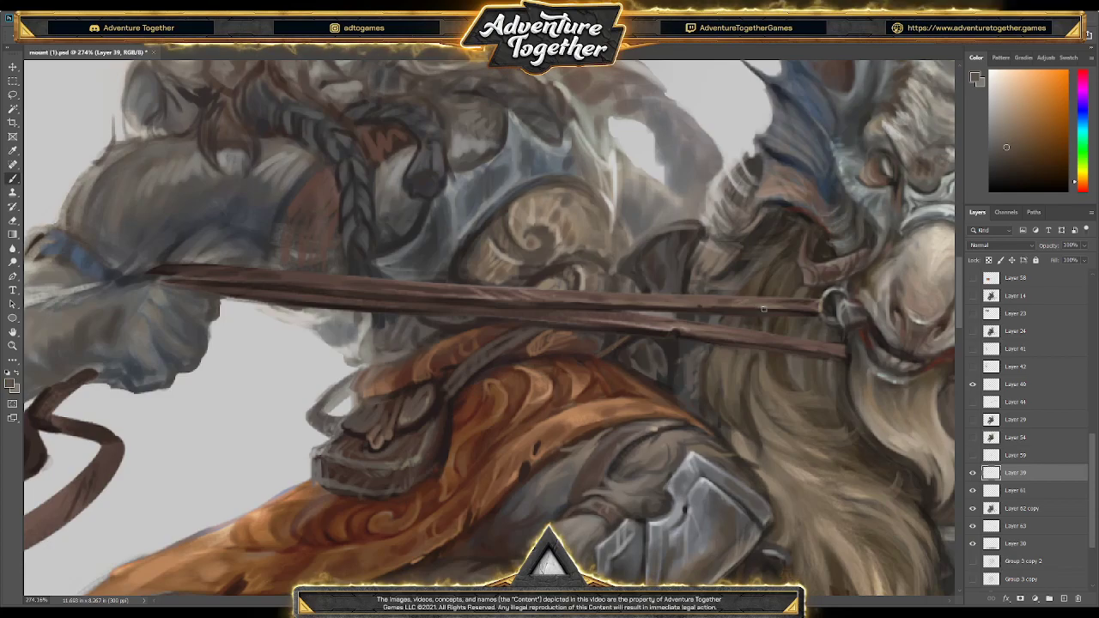
left_click(666, 296, "alt")
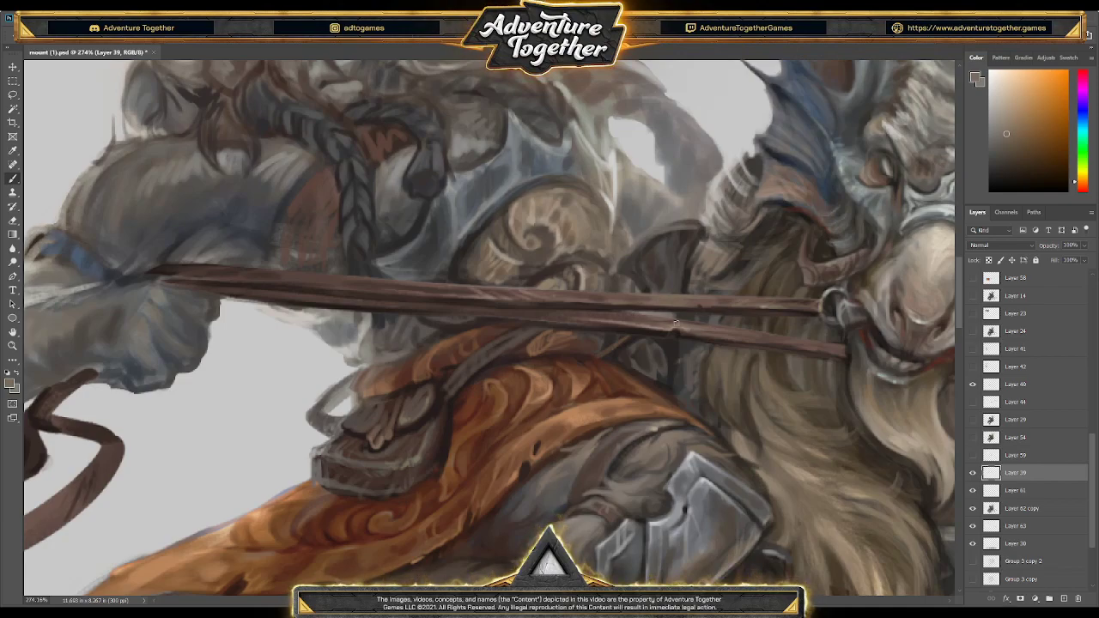
left_click(515, 297, "alt")
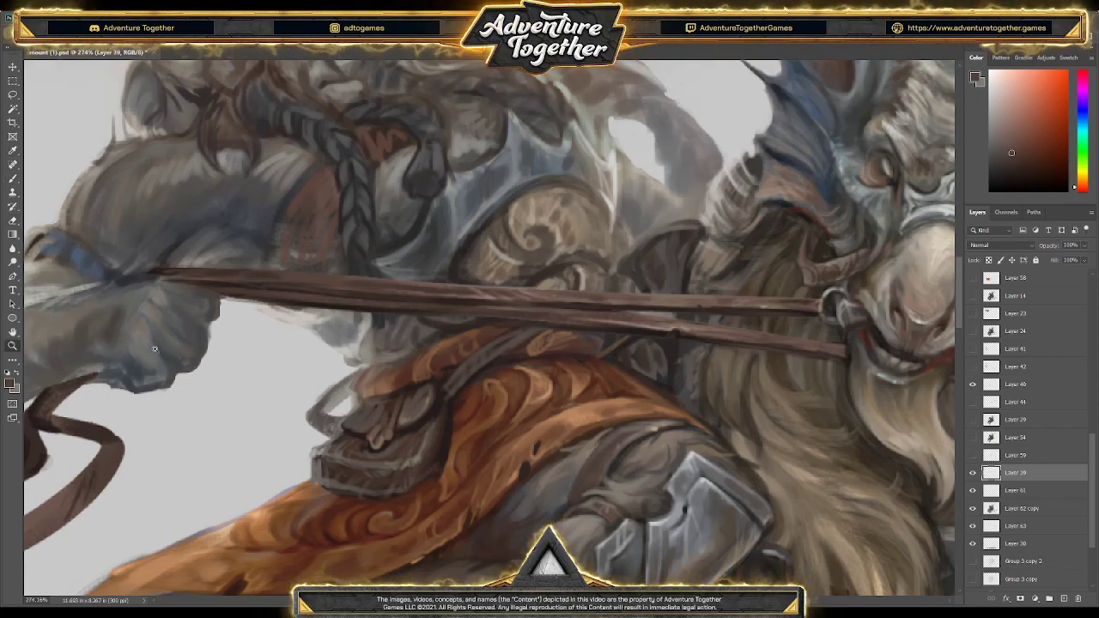
key("ctrl+0")
key("ctrl+z")
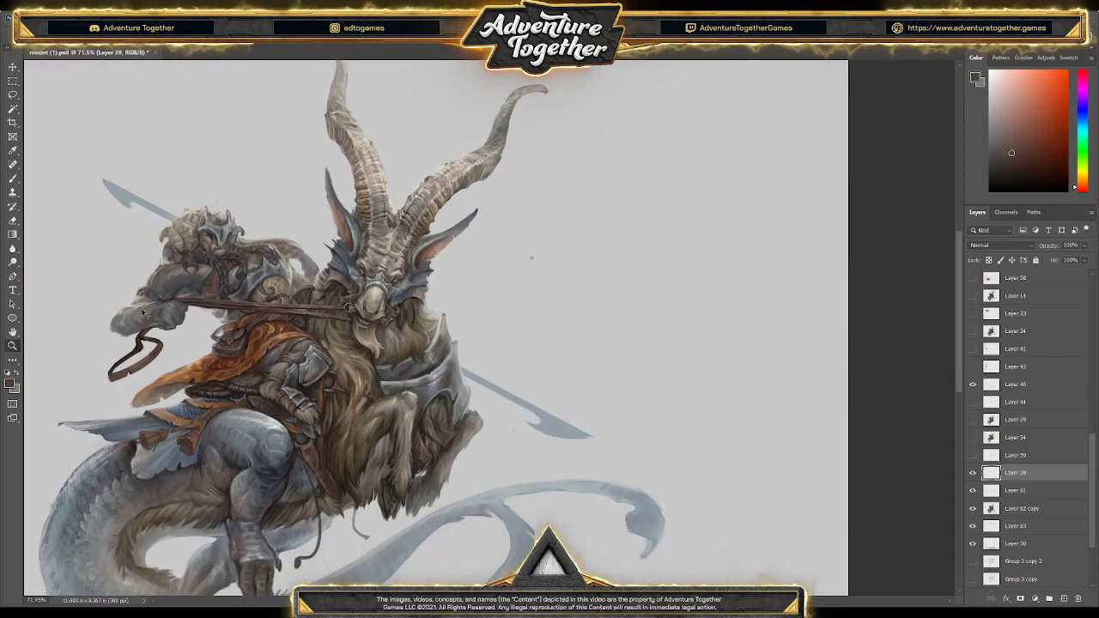
key("ctrl+s")
Load Layer 39's painted area as a selection, darken details along the stretched reins with a sampled near-black brown, and save the file
scroll(81, 292, "up", 2)
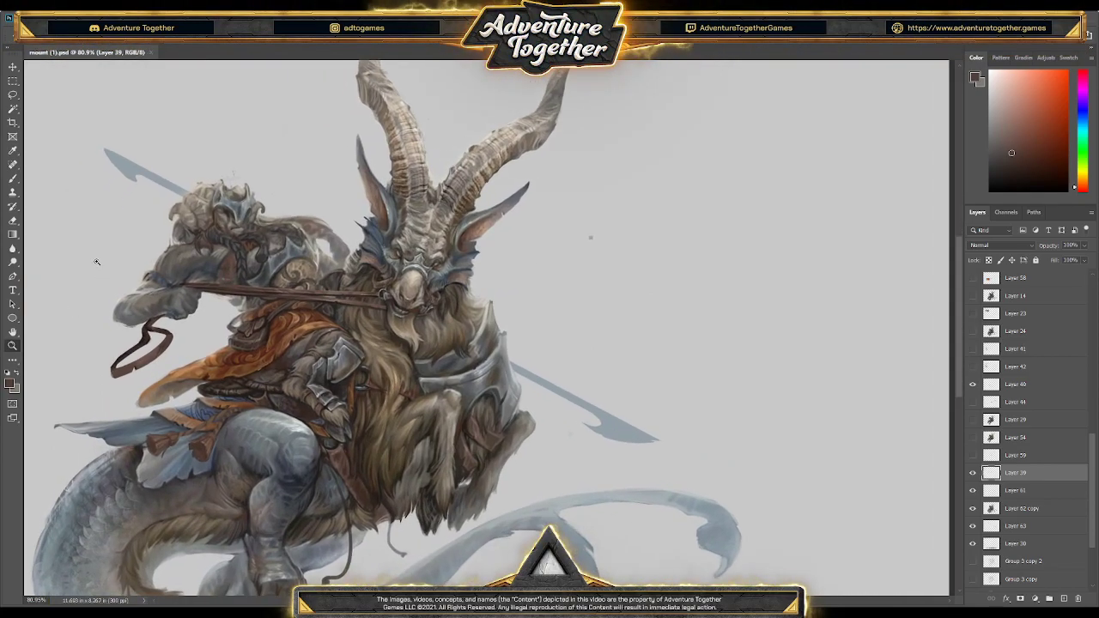
scroll(392, 368, "up", 5)
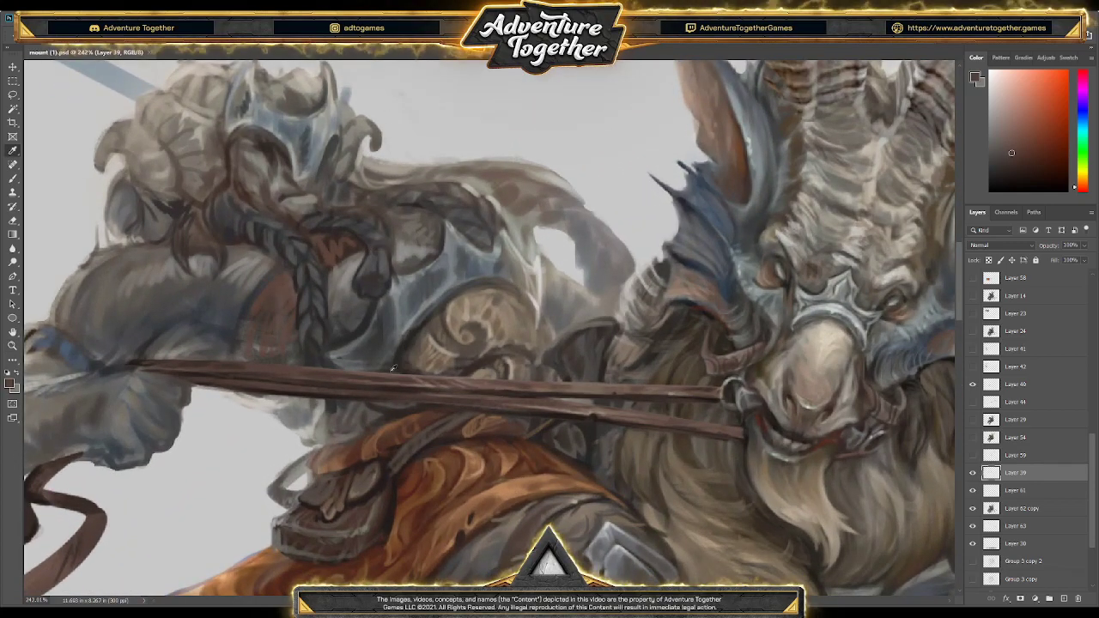
left_click(344, 398)
key("b")
left_click(991, 472, "ctrl")
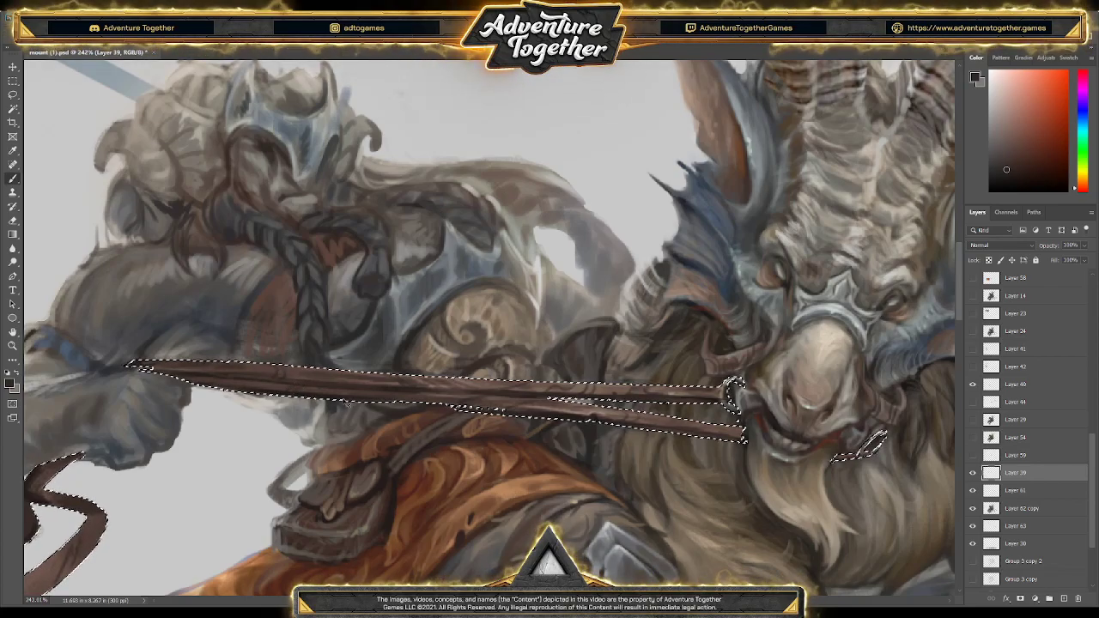
key("z")
key("ctrl+0")
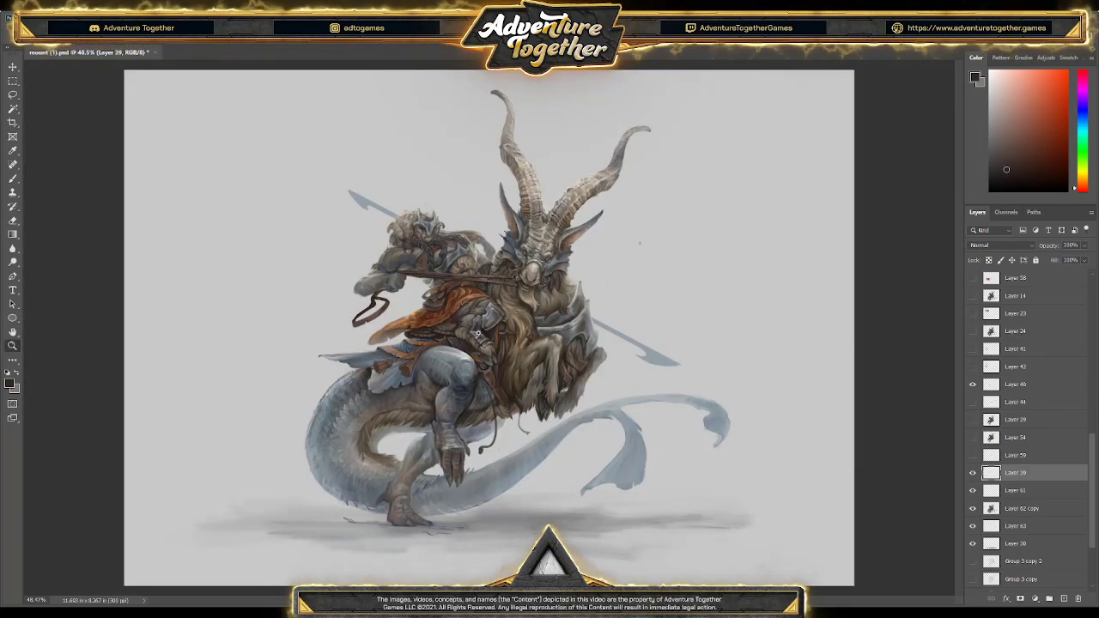
left_click_drag(476, 343, 558, 339)
key("ctrl+s")
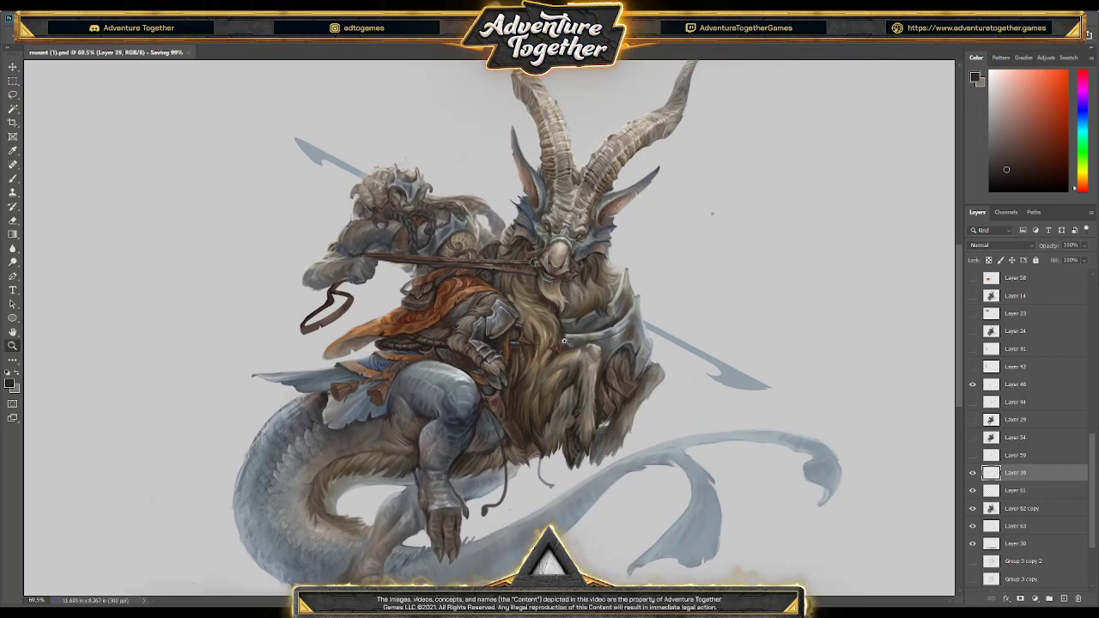
Paint muted olive-grey highlights on the lower part of the hanging rein loop below the rider's hand, and save the file
left_click_drag(321, 330, 429, 330)
key("b")
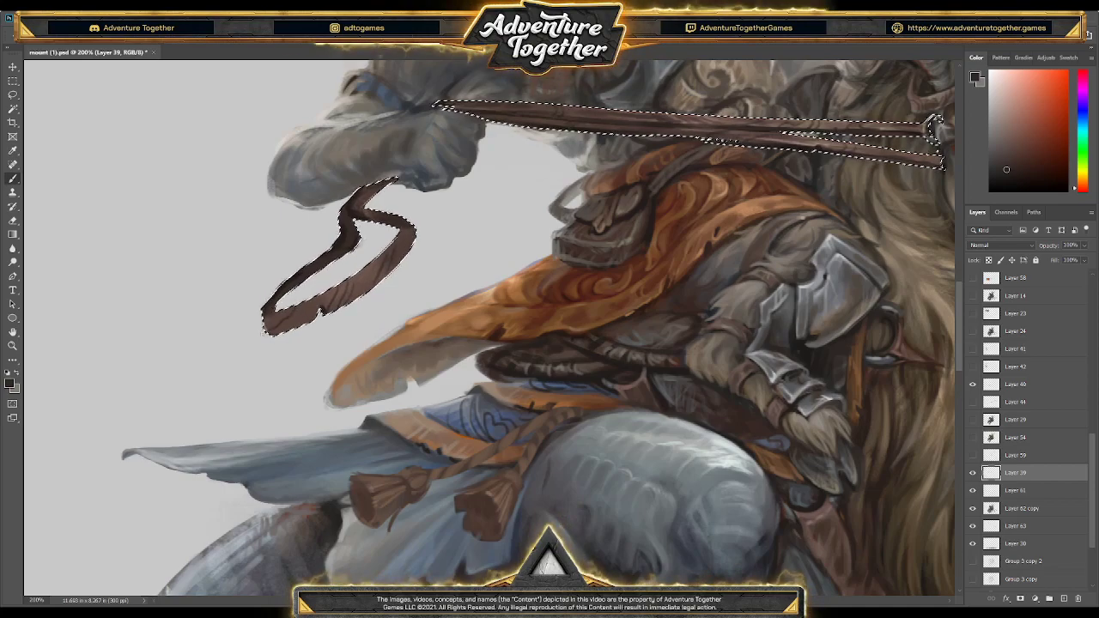
left_click(1011, 139)
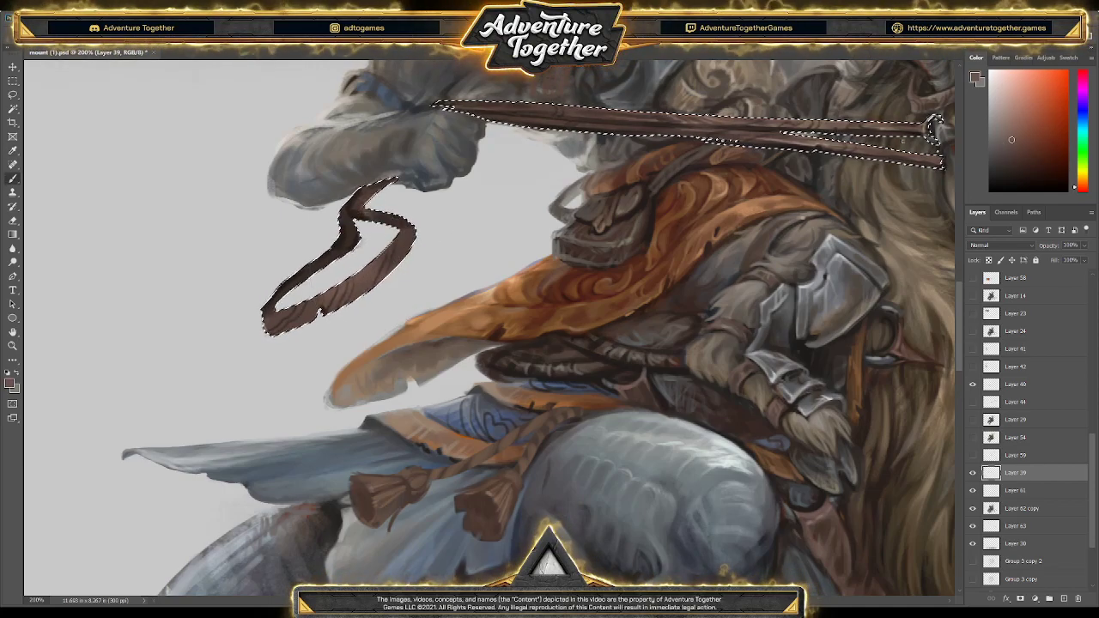
left_click(1074, 174)
left_click(1003, 126)
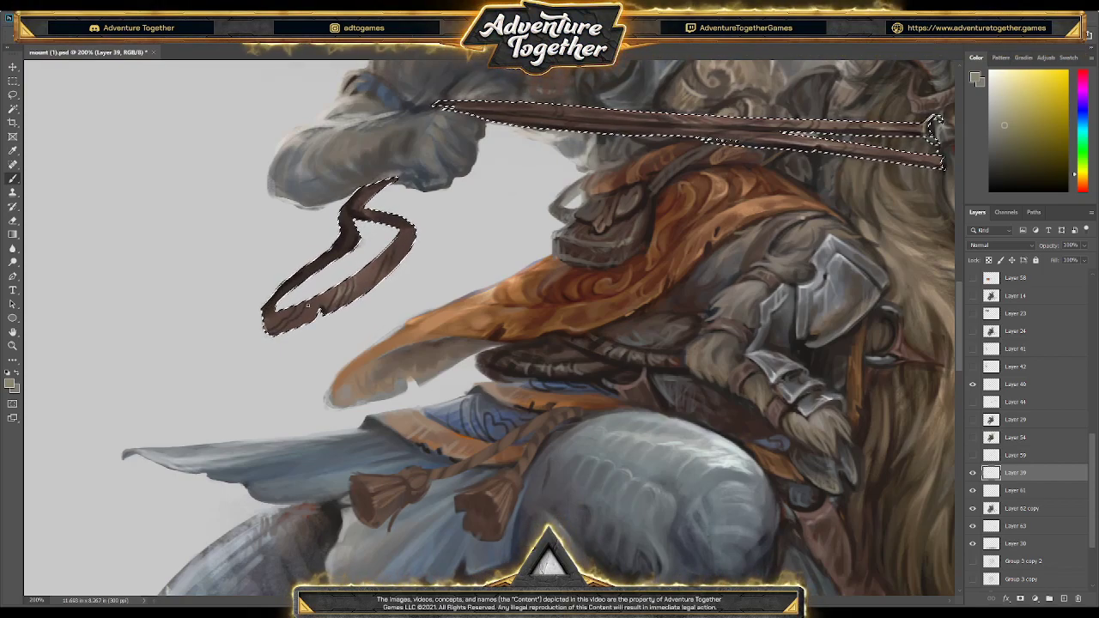
left_click_drag(307, 306, 283, 321)
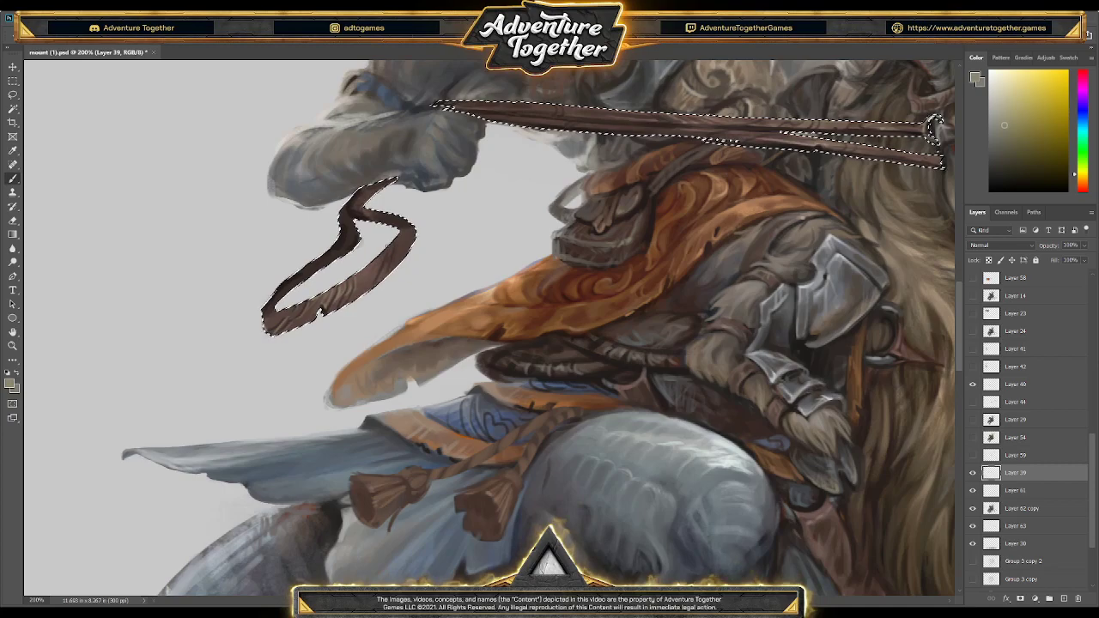
key("ctrl+0")
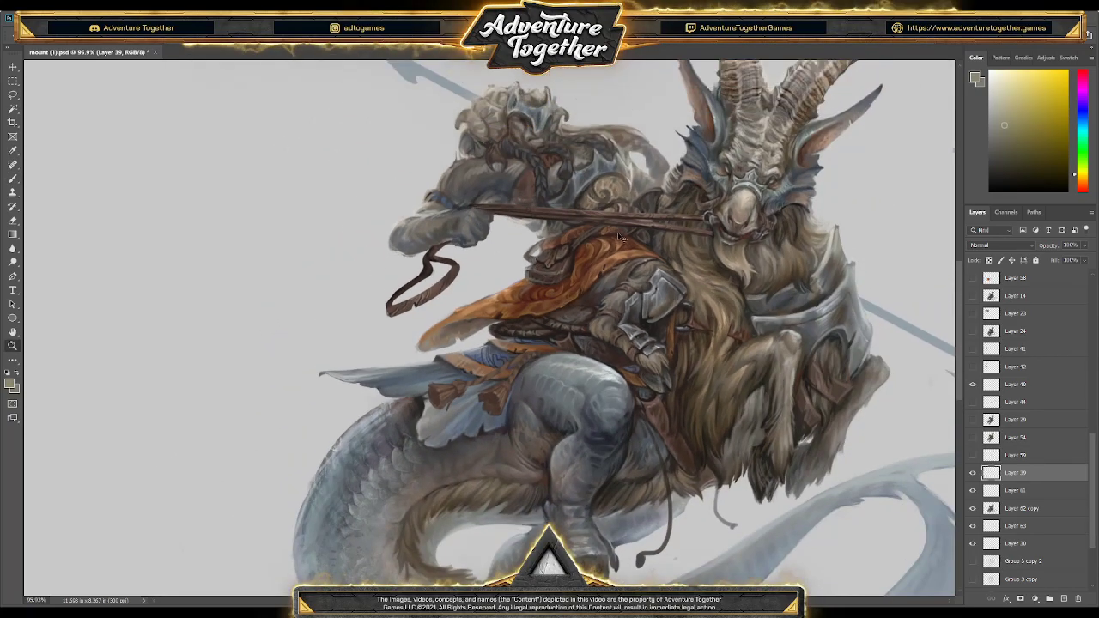
key("ctrl+s")
Rework the rim of the rider's round, spiral-patterned armor and the blue metal beside it with sampled blue-grey and dark browns
scroll(675, 228, "down", 4)
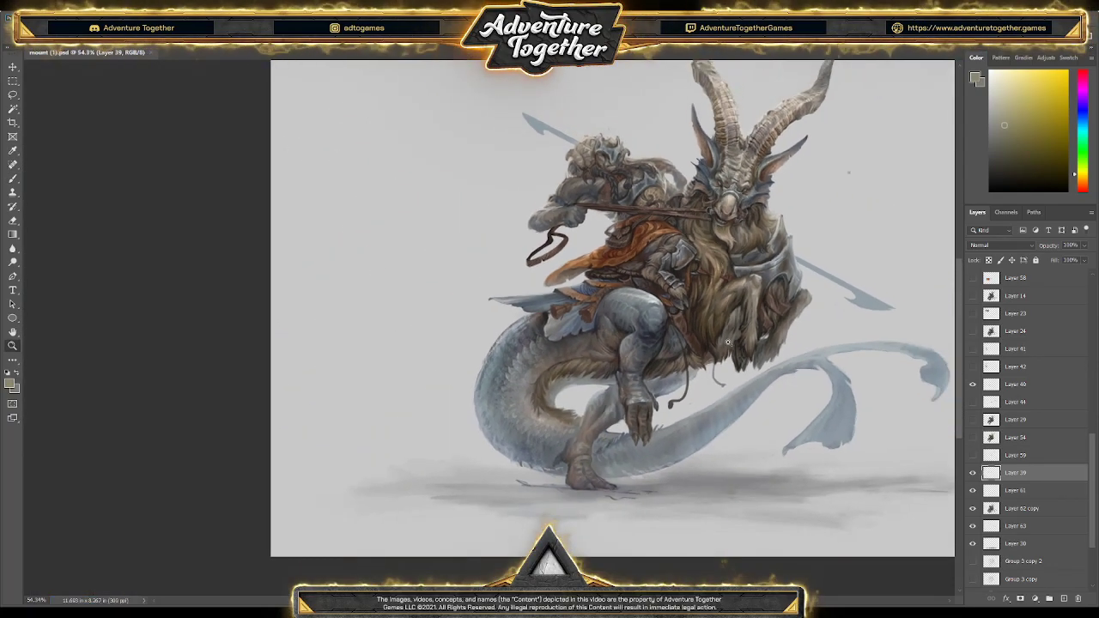
scroll(738, 331, "up", 4)
scroll(738, 330, "down", 2)
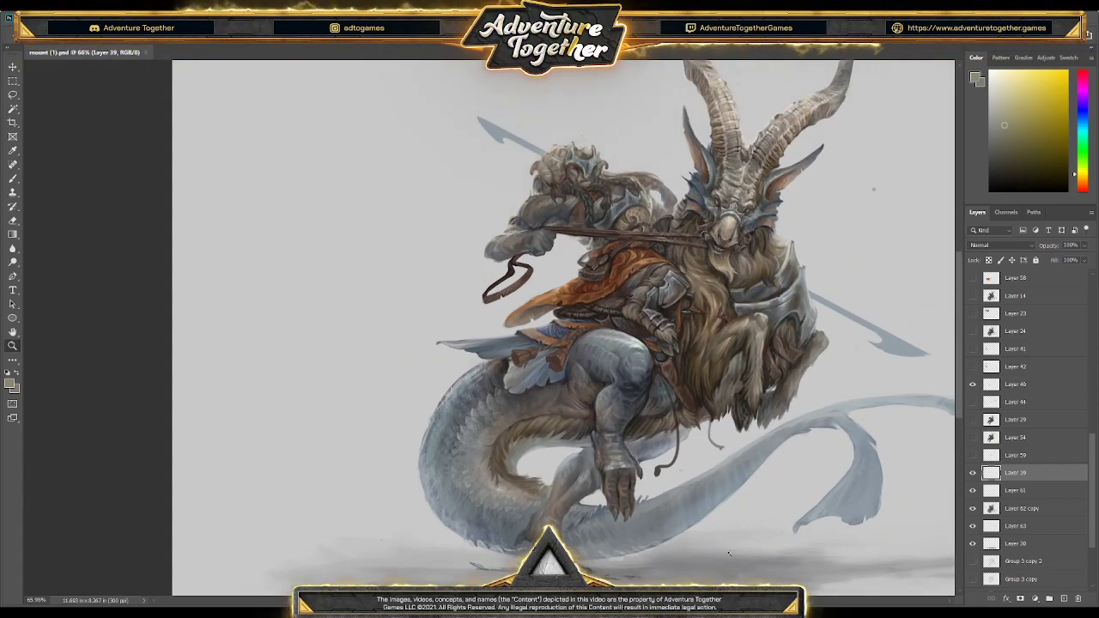
left_click_drag(781, 413, 589, 405)
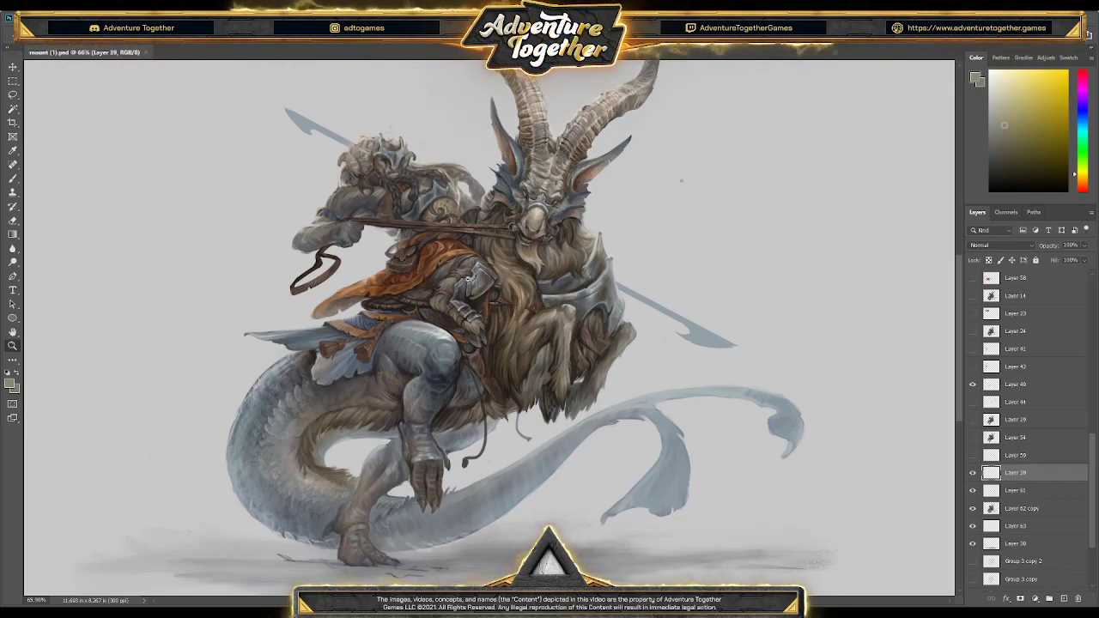
left_click_drag(383, 185, 454, 195)
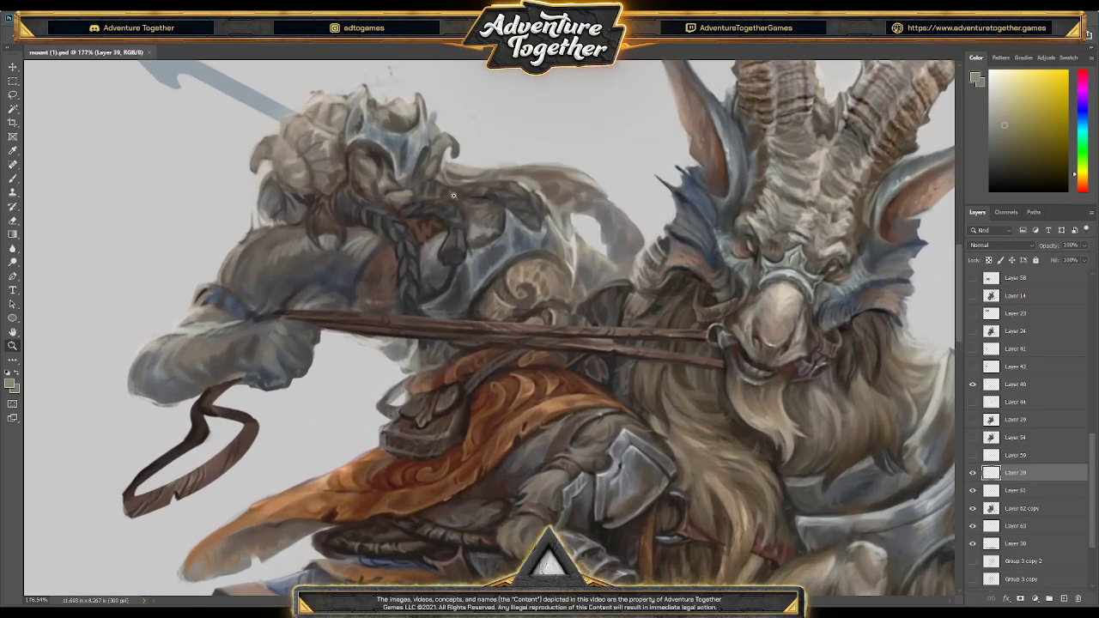
left_click(503, 271, "alt")
left_click(503, 272)
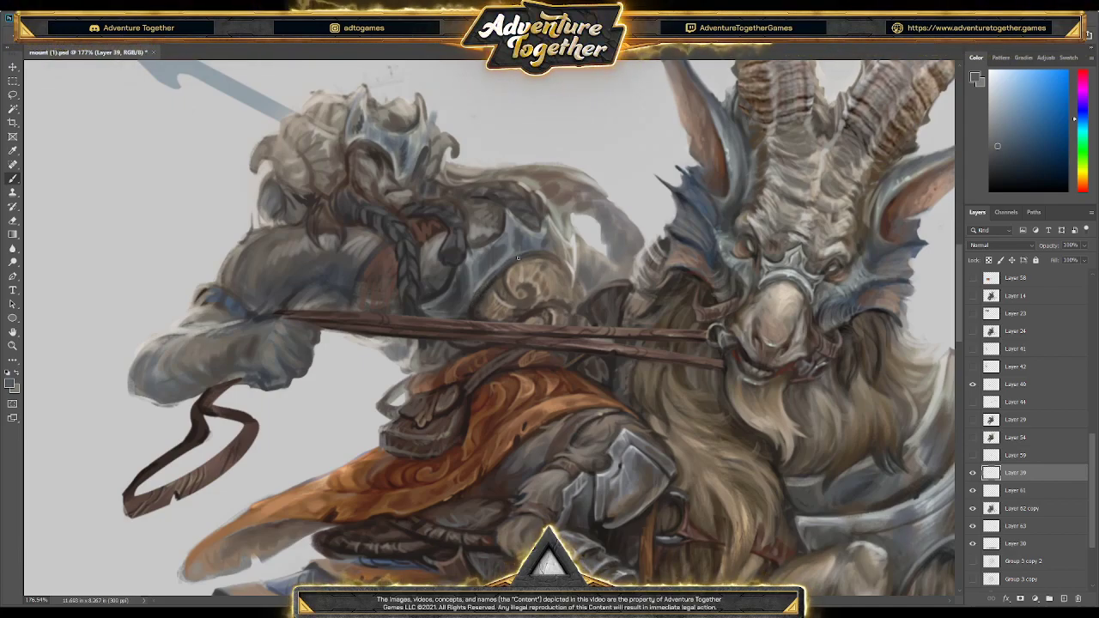
left_click(538, 254, "alt")
left_click(498, 275, "alt")
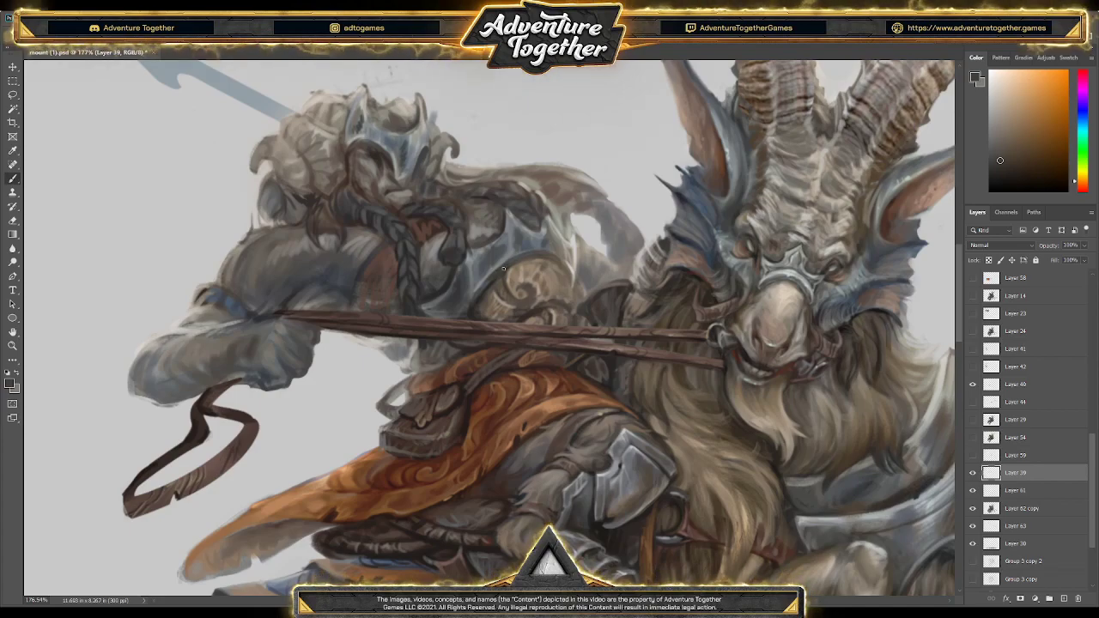
left_click(480, 291, "alt")
left_click(477, 282, "alt")
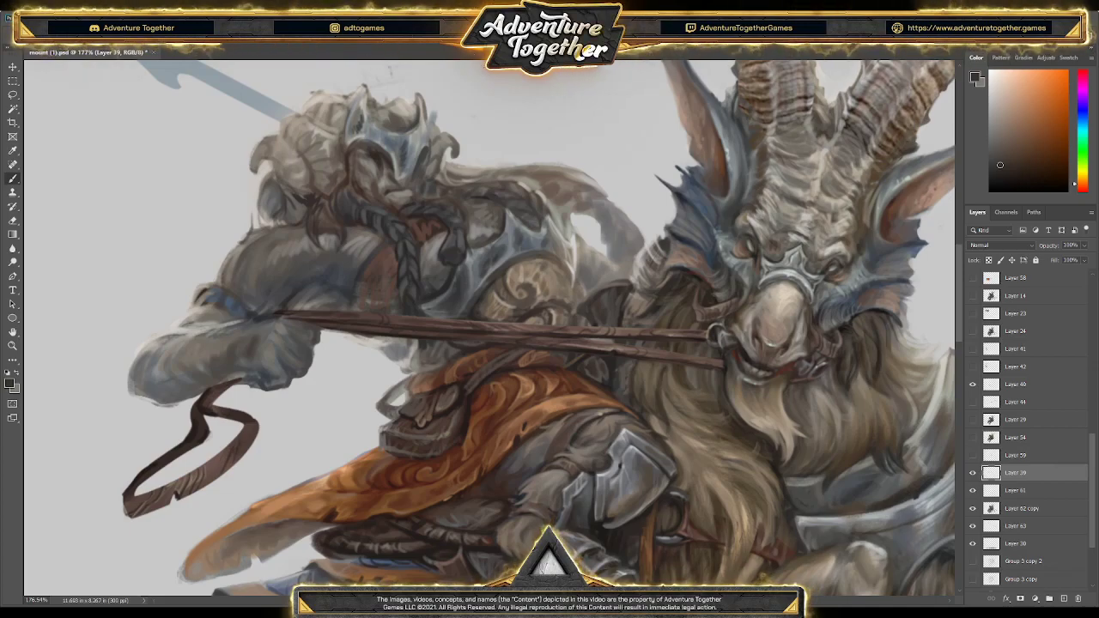
Touch up the hanging end of the rider's curled braid beside the blue armor with sampled light and mid greys
left_click(516, 216, "alt")
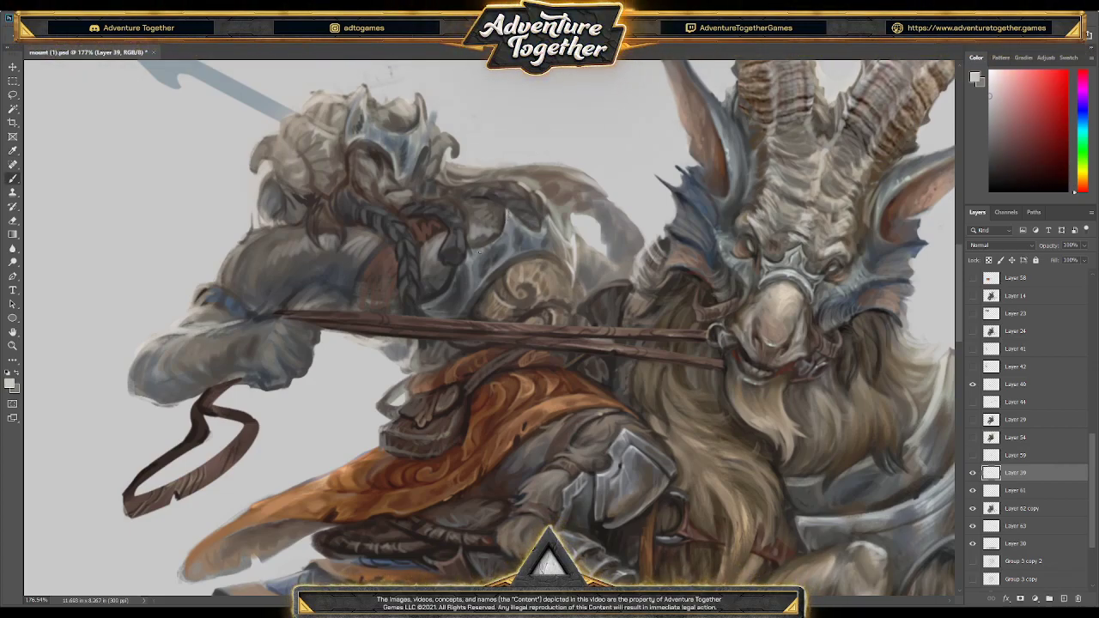
left_click(451, 254, "alt")
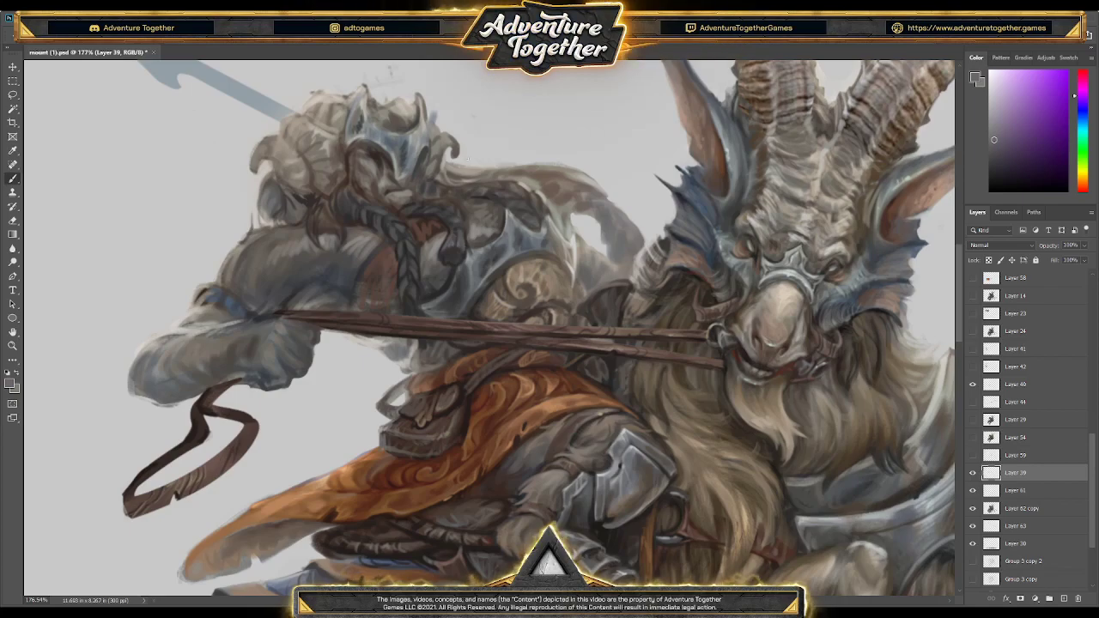
left_click(445, 238, "alt")
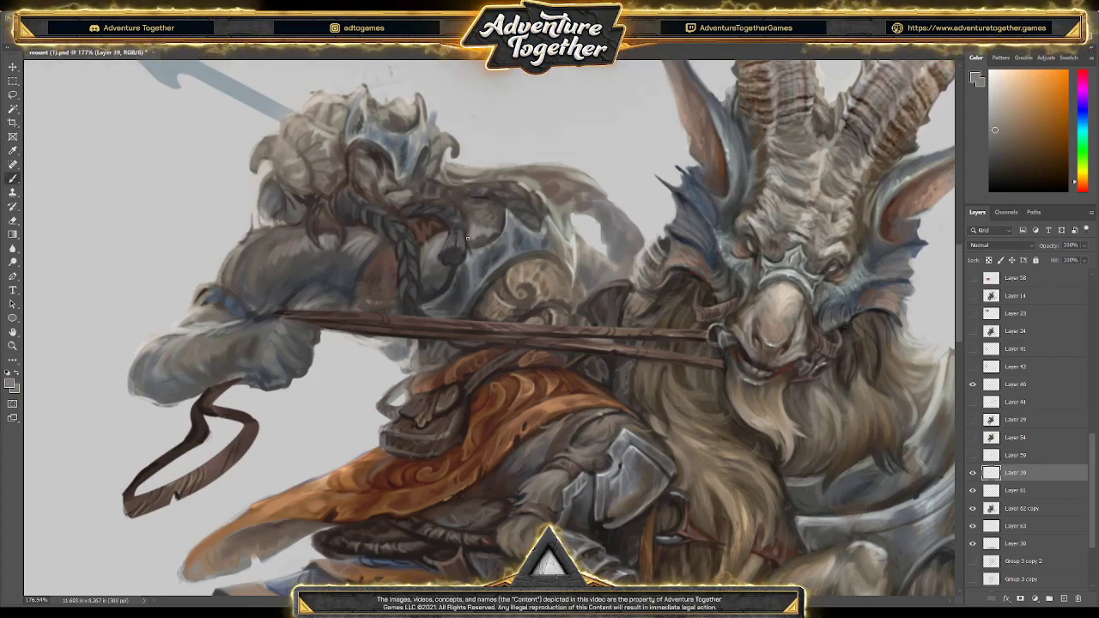
Smooth the grey patch beneath the rider's shoulder braid and deepen its shaded edge with sampled greys and dark browns
left_click(481, 234, "alt")
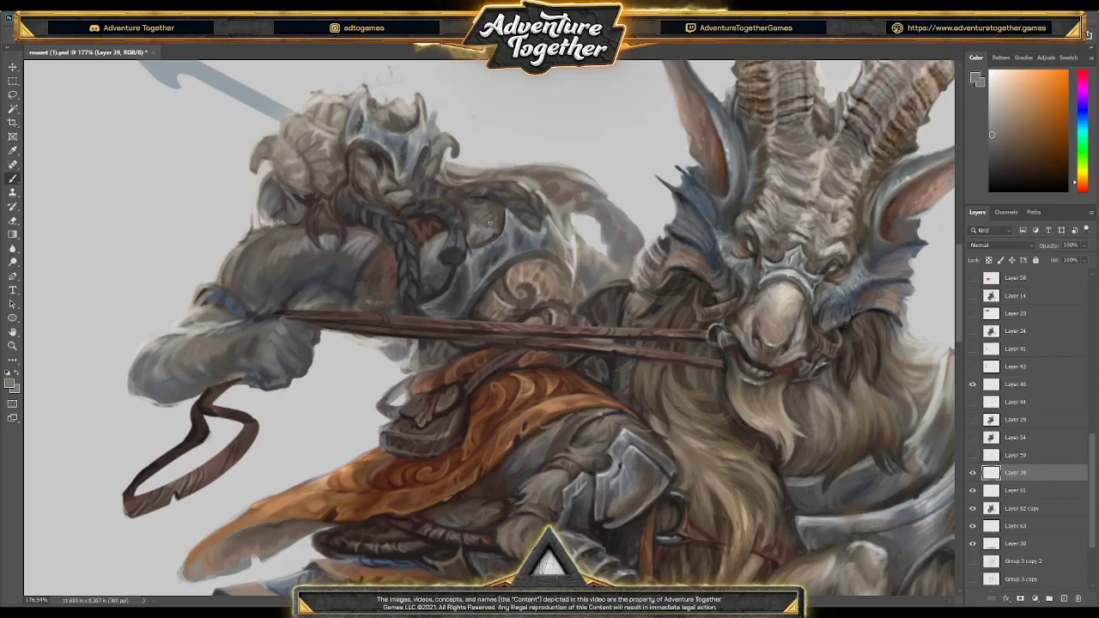
left_click(495, 222, "alt")
left_click(500, 208, "alt")
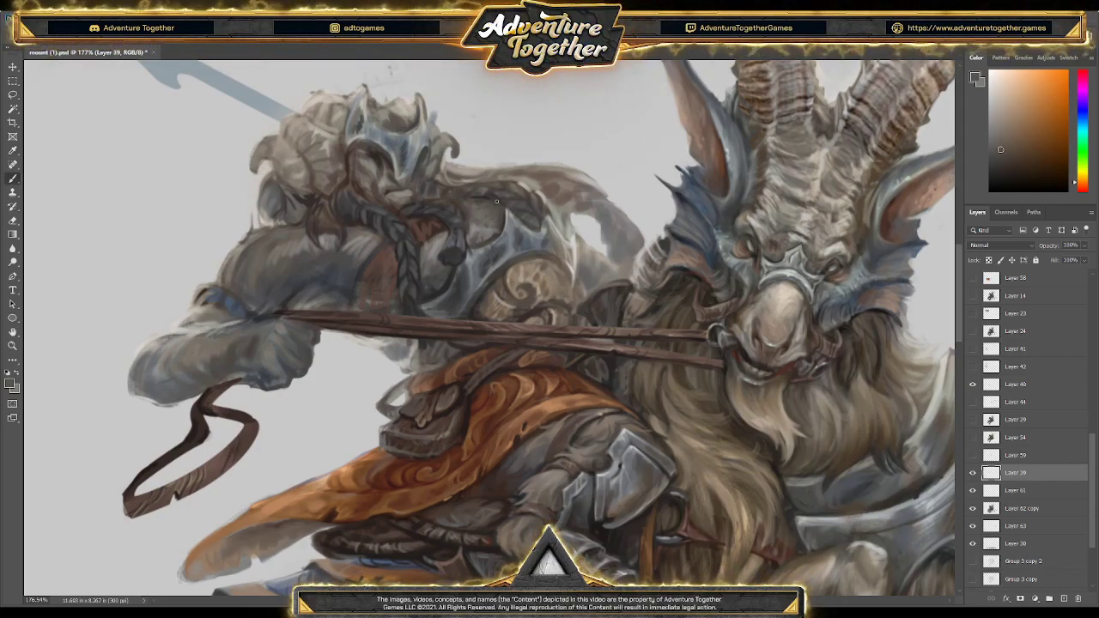
left_click(481, 198, "alt")
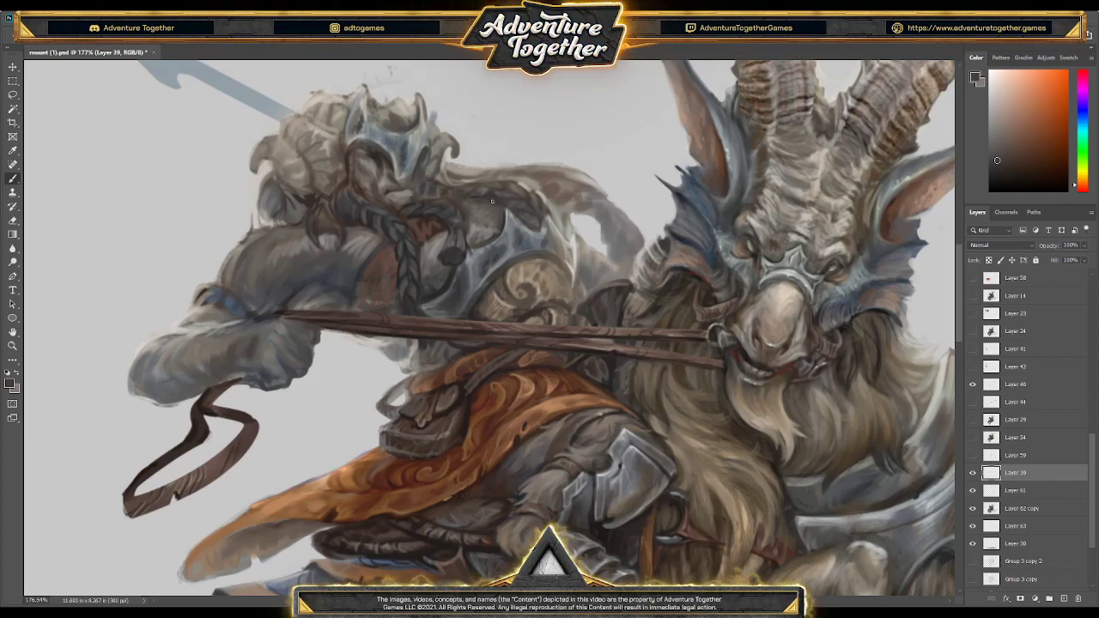
left_click(462, 235, "alt")
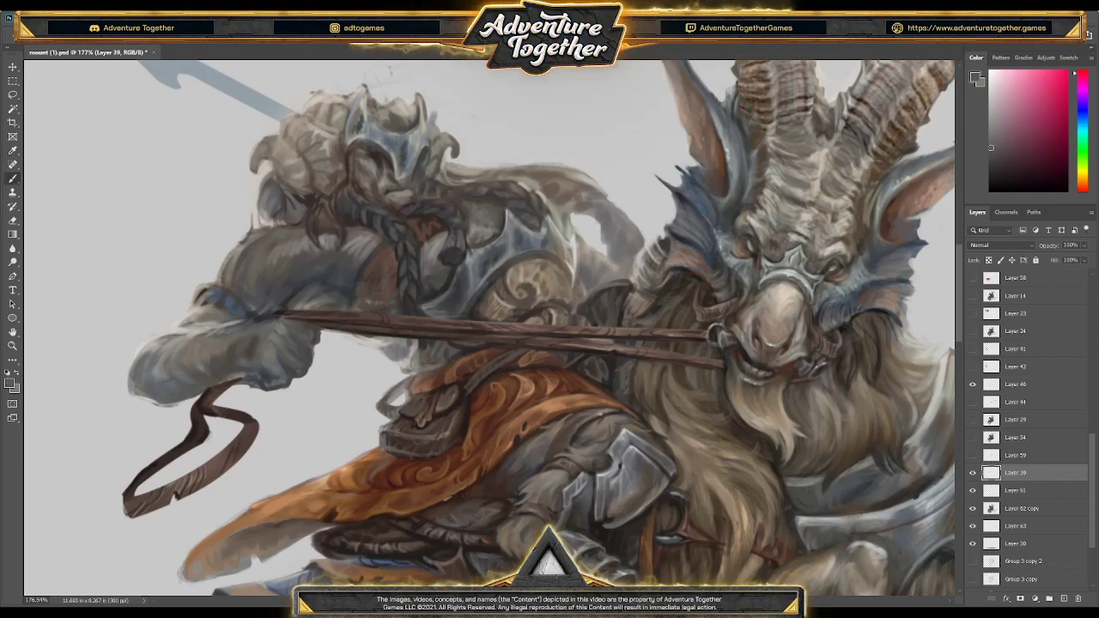
Define the strands of the rider's beard braids from the chin down to the reins with sampled greys and dark browns
left_click(438, 208, "alt")
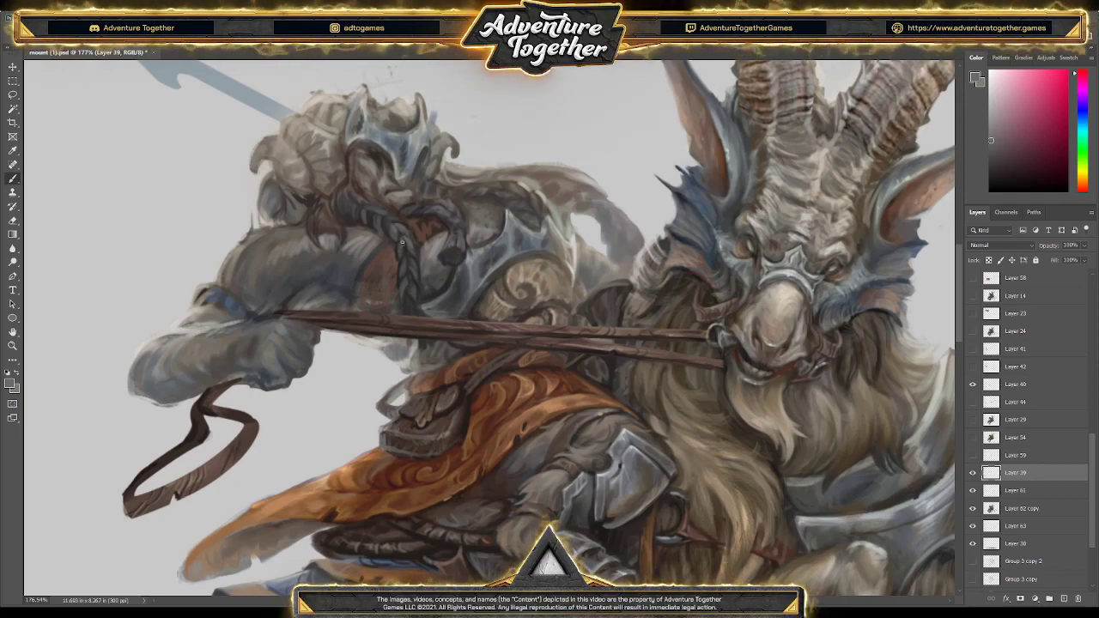
left_click(450, 220, "alt")
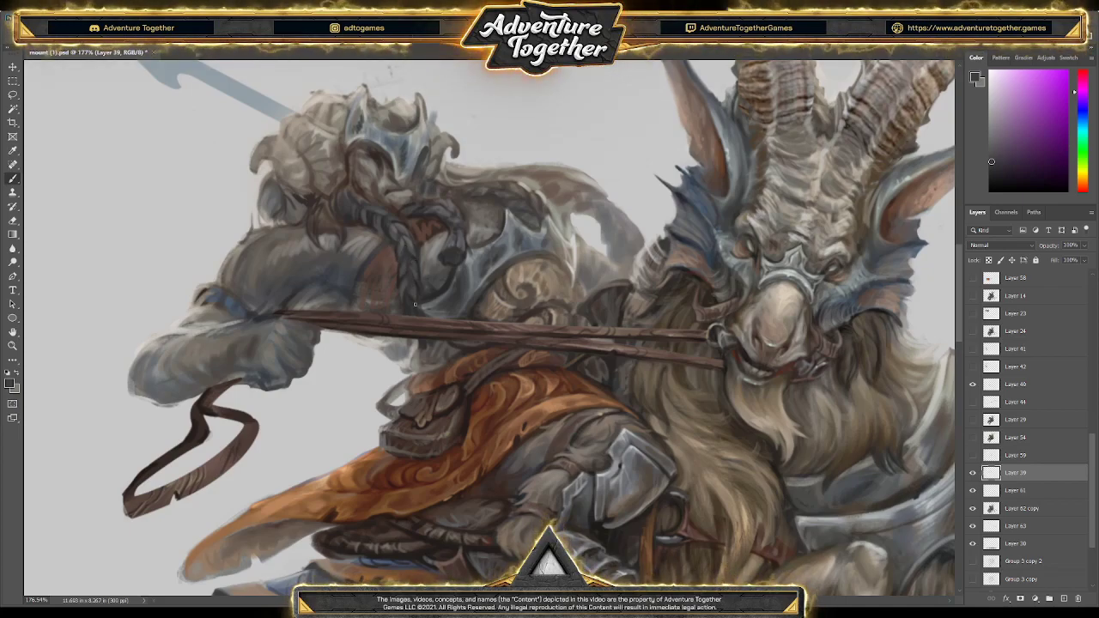
left_click(375, 220, "alt")
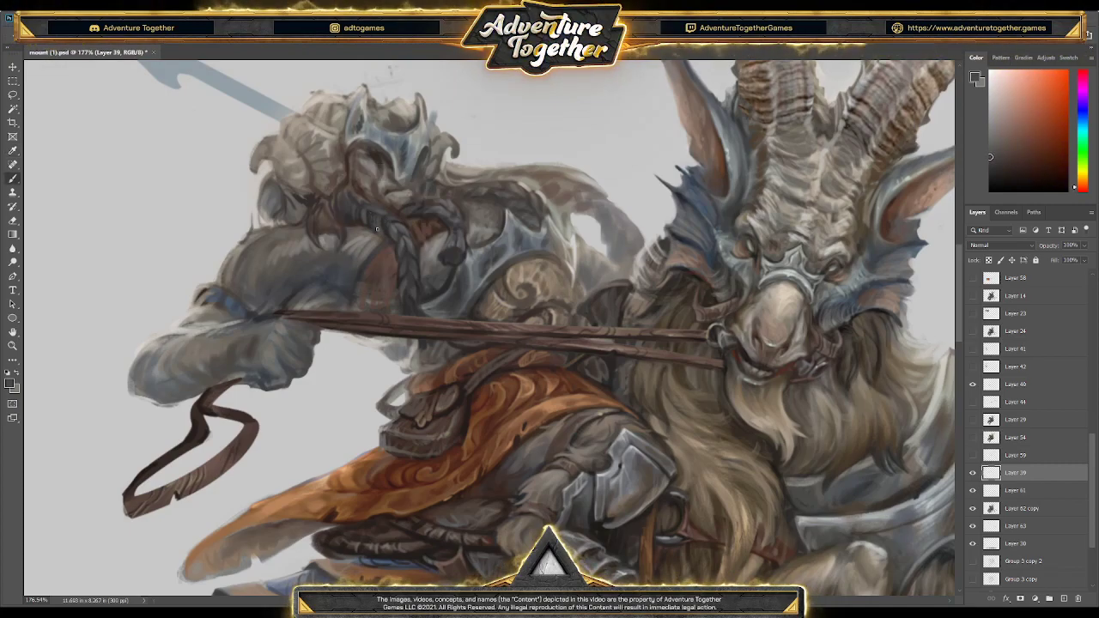
left_click(405, 209, "alt")
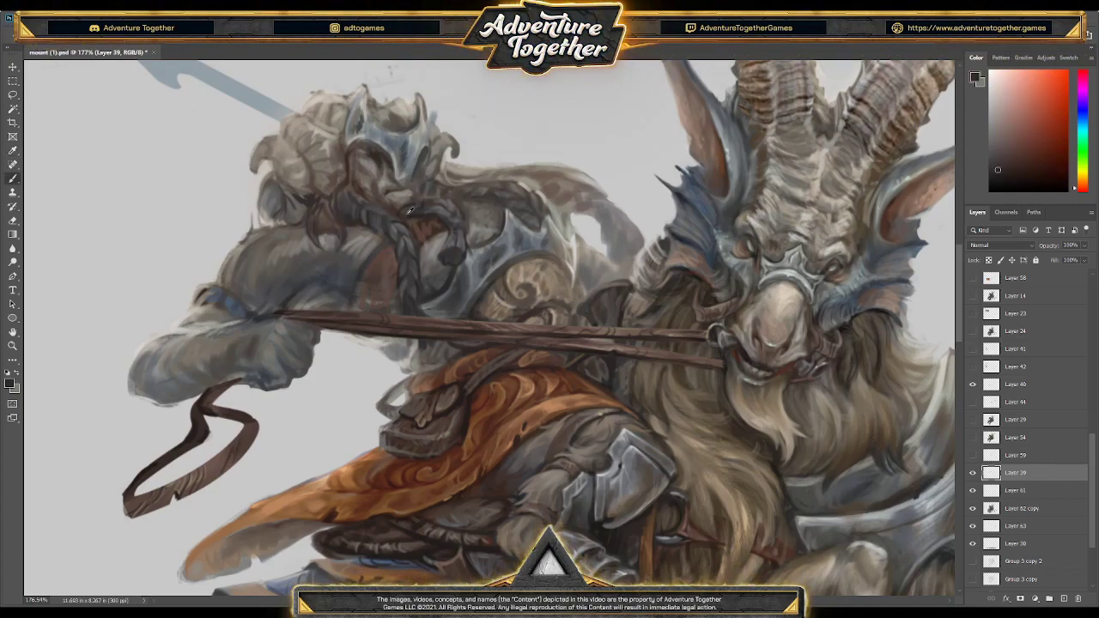
left_click(352, 207, "alt")
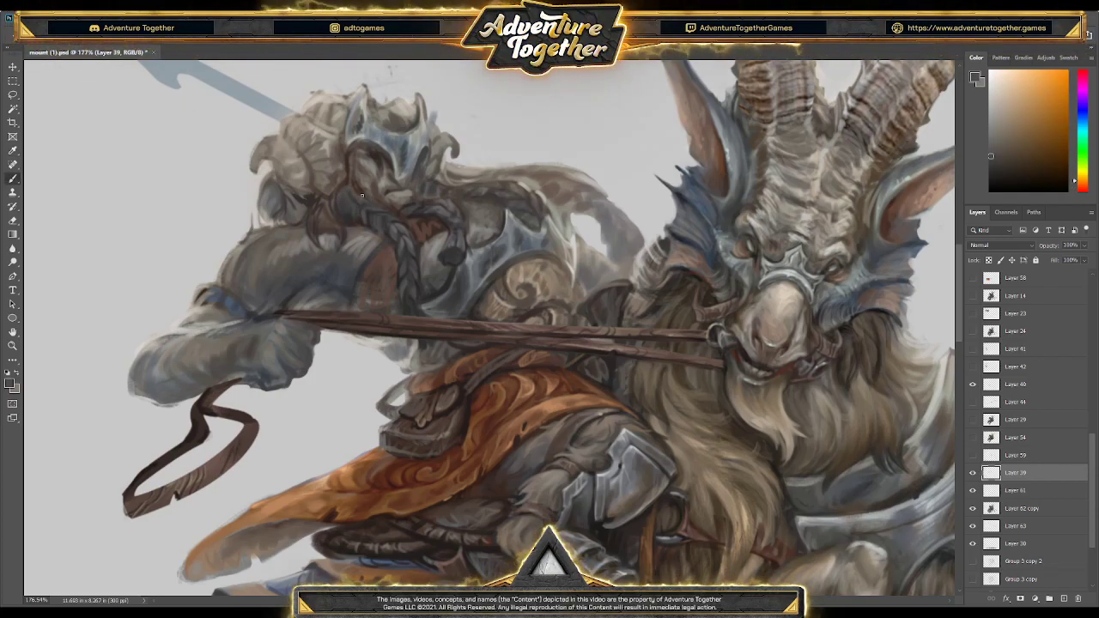
left_click(414, 211, "alt")
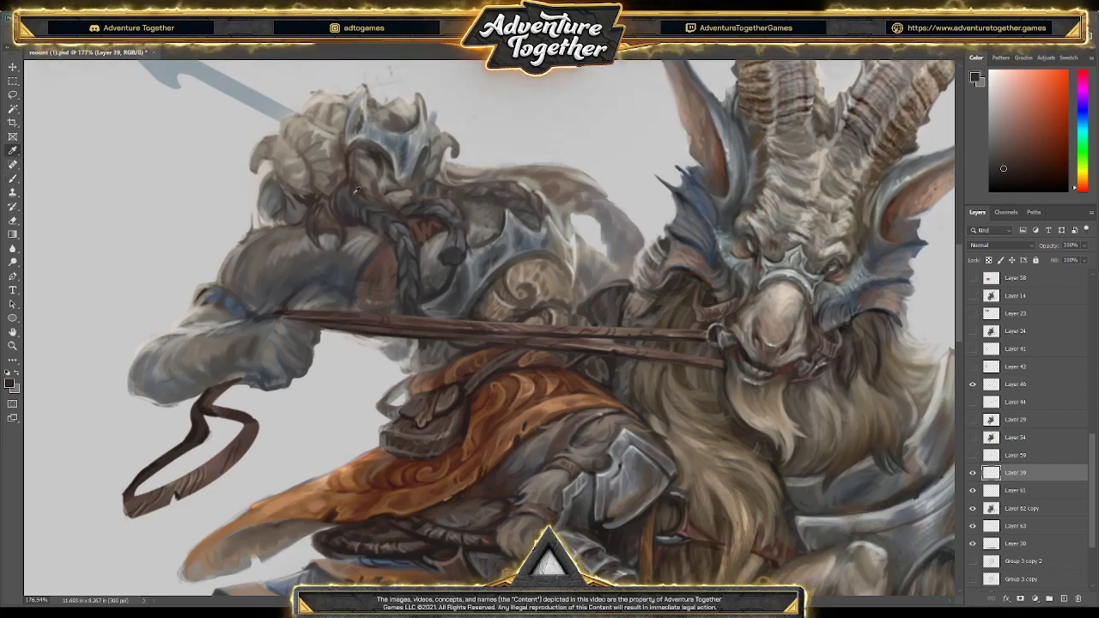
Paint a reddish-brown leather strap across the rider's chest behind the beard braids with sampled browns and dark greys
left_click(399, 216, "alt")
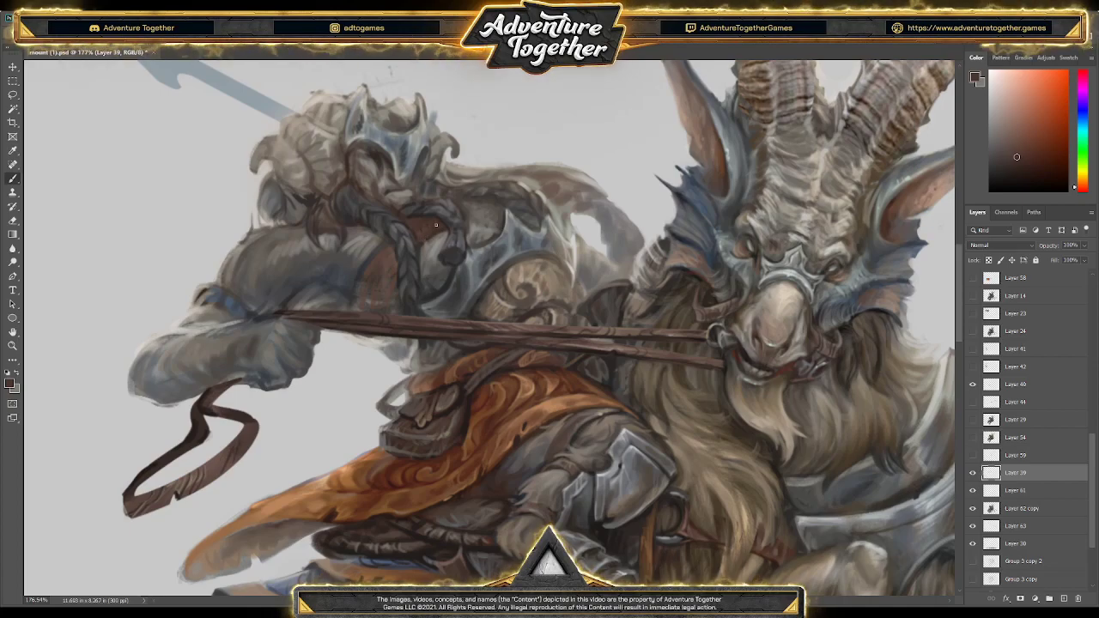
left_click(425, 225, "alt")
left_click(388, 251, "alt")
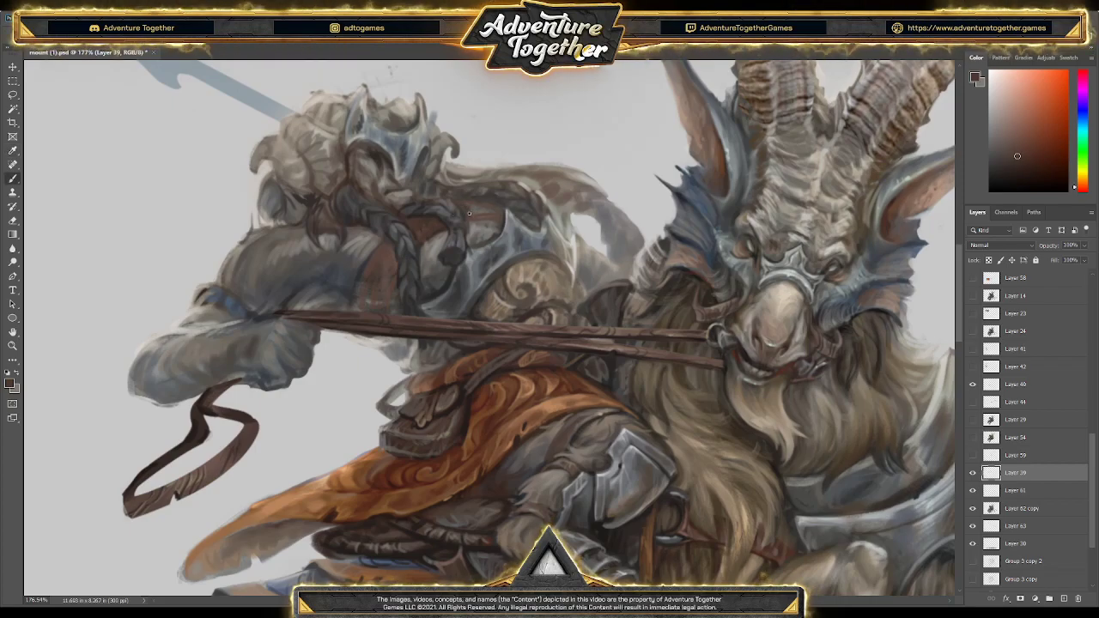
left_click(492, 216, "alt")
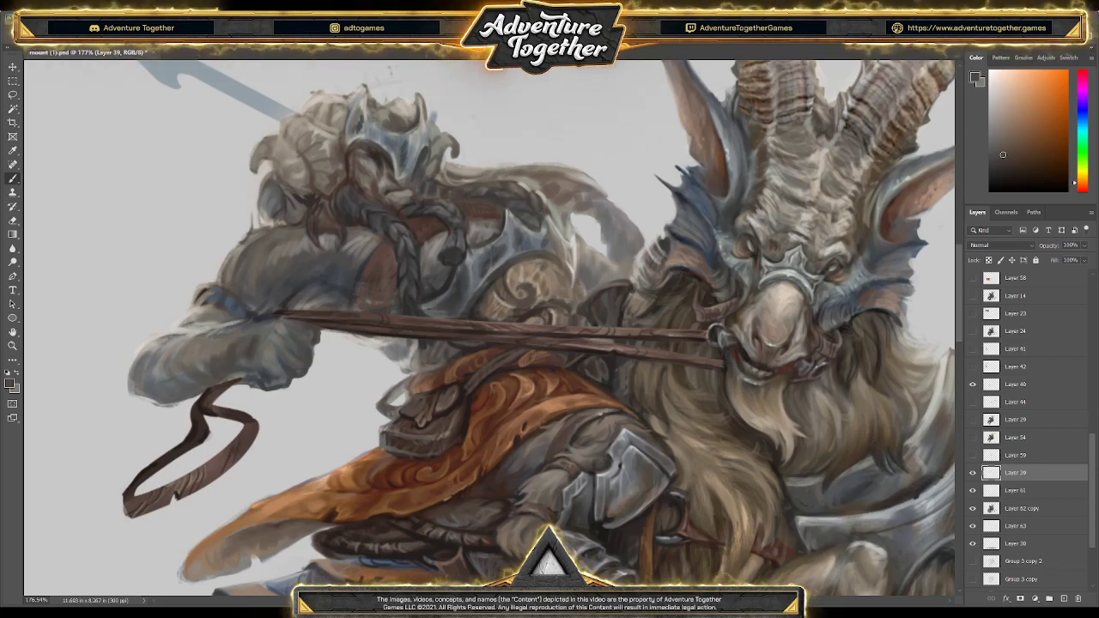
left_click(388, 254, "alt")
left_click(705, 163, "alt")
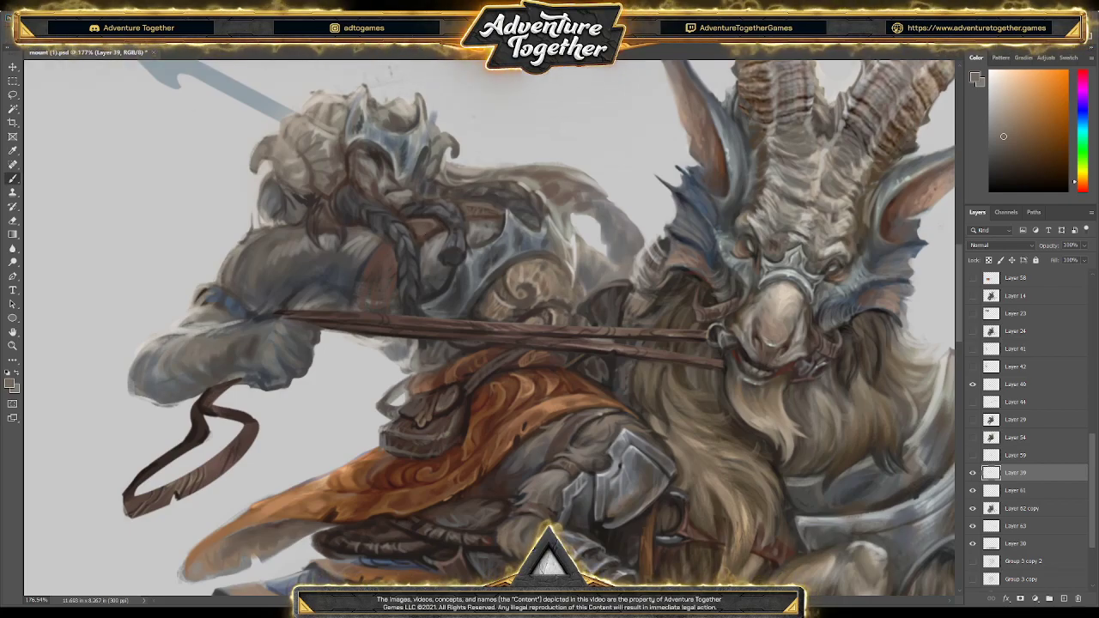
Refine the brown leather beside the hanging braid and add lighter grey-brown highlights to the strap edges and the sleeve next to it
left_click(421, 240, "alt")
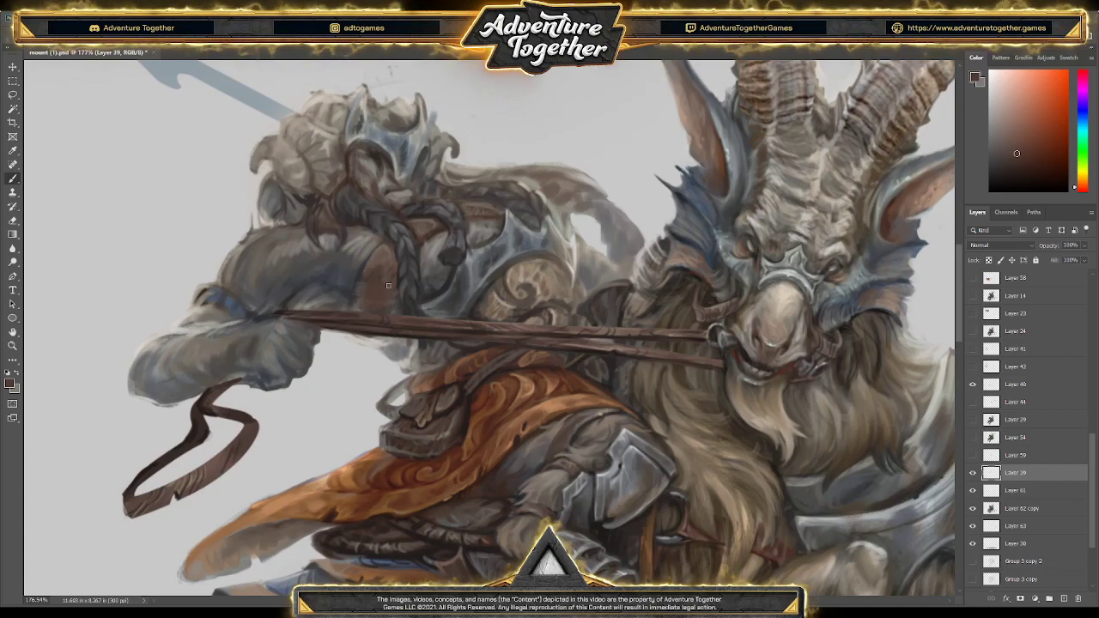
left_click(427, 236, "alt")
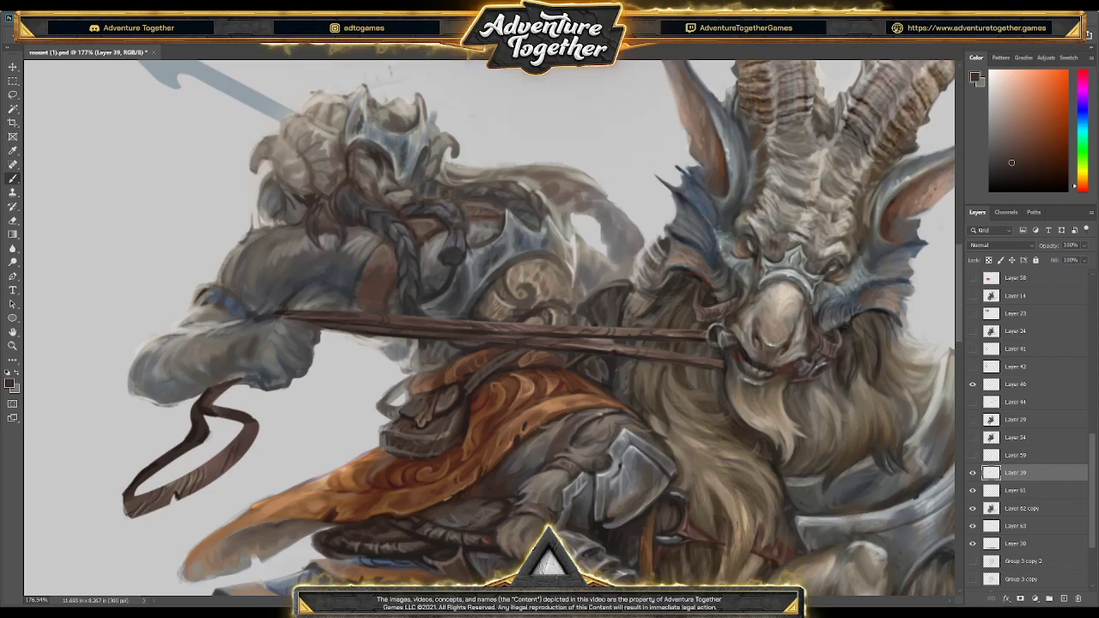
left_click(1004, 118)
left_click(1078, 177)
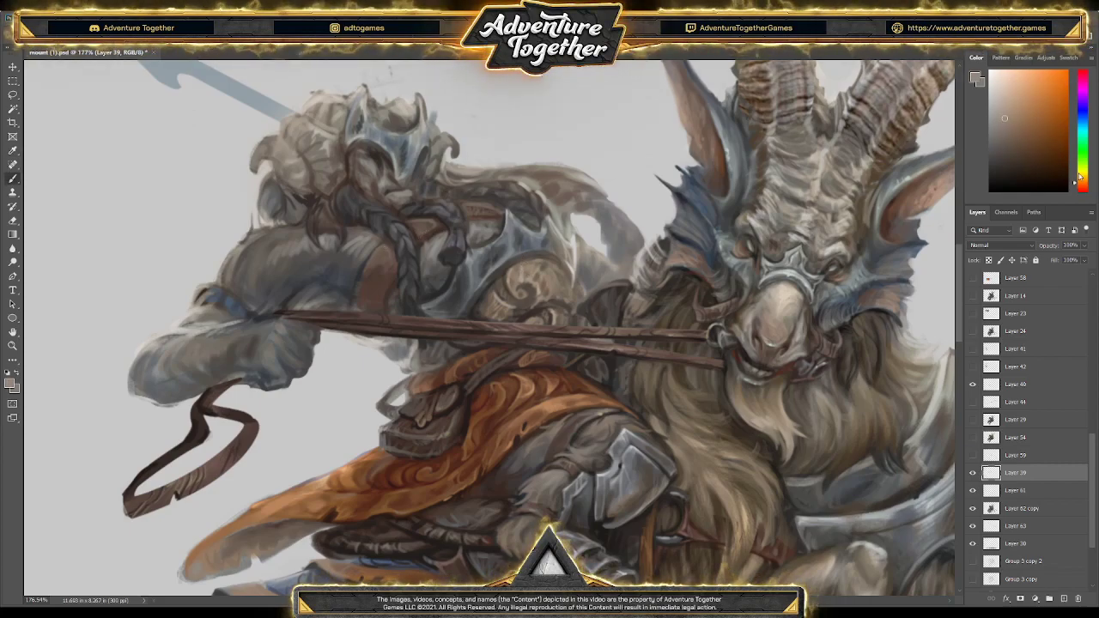
left_click(1078, 178)
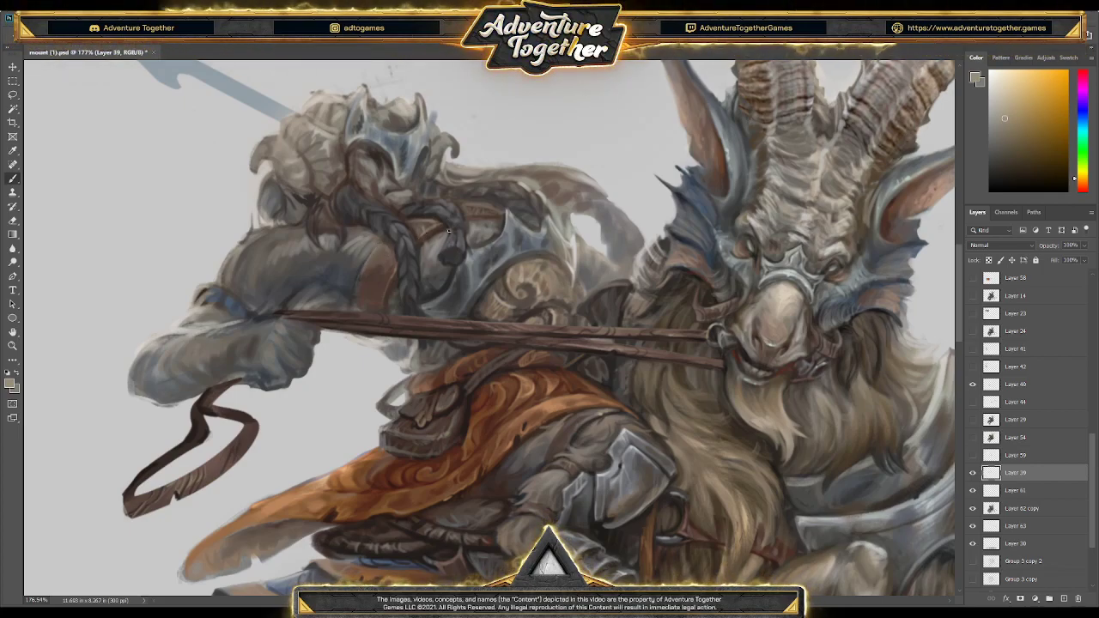
left_click(369, 242, "alt")
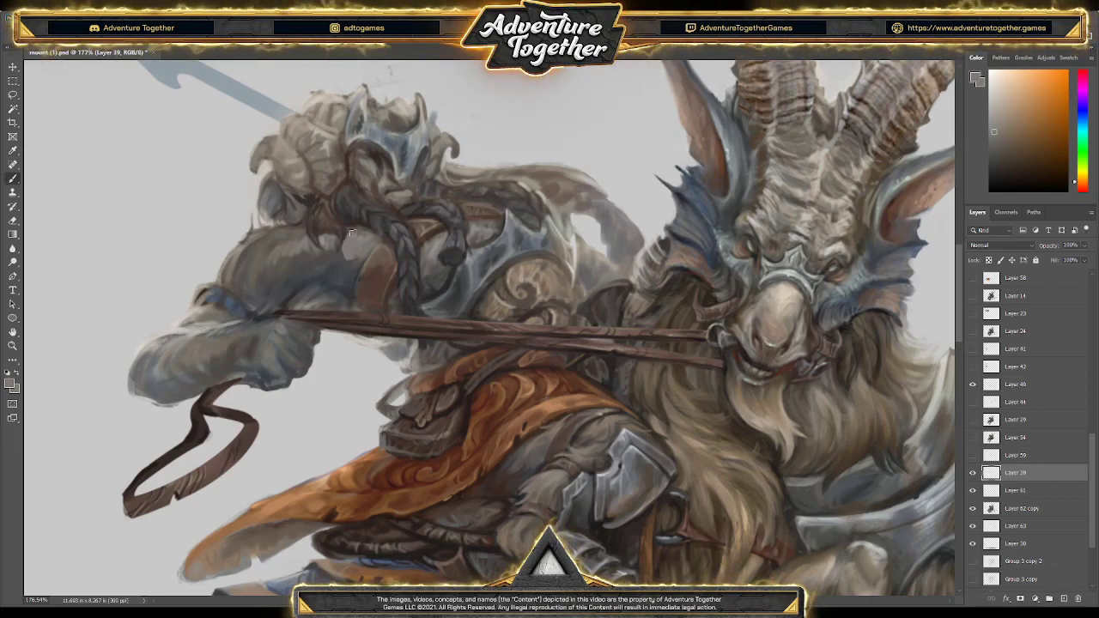
Move Layer 39 beneath Layer 61, merge it with Layer 62 copy, and check the merged layer by toggling its visibility
scroll(431, 215, "down", 6)
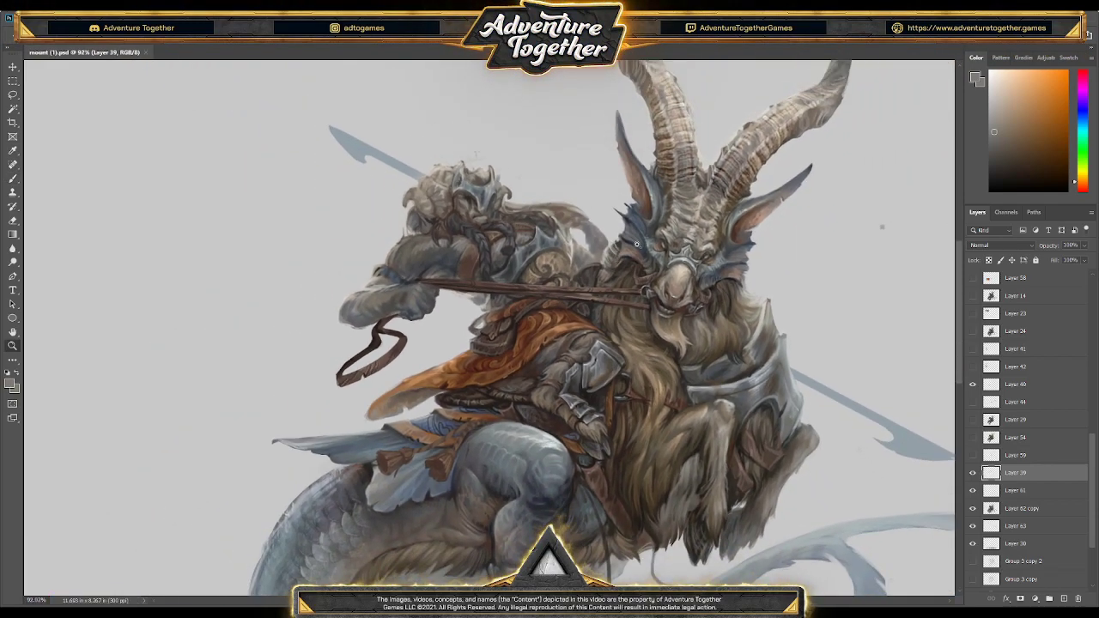
scroll(571, 256, "down", 2)
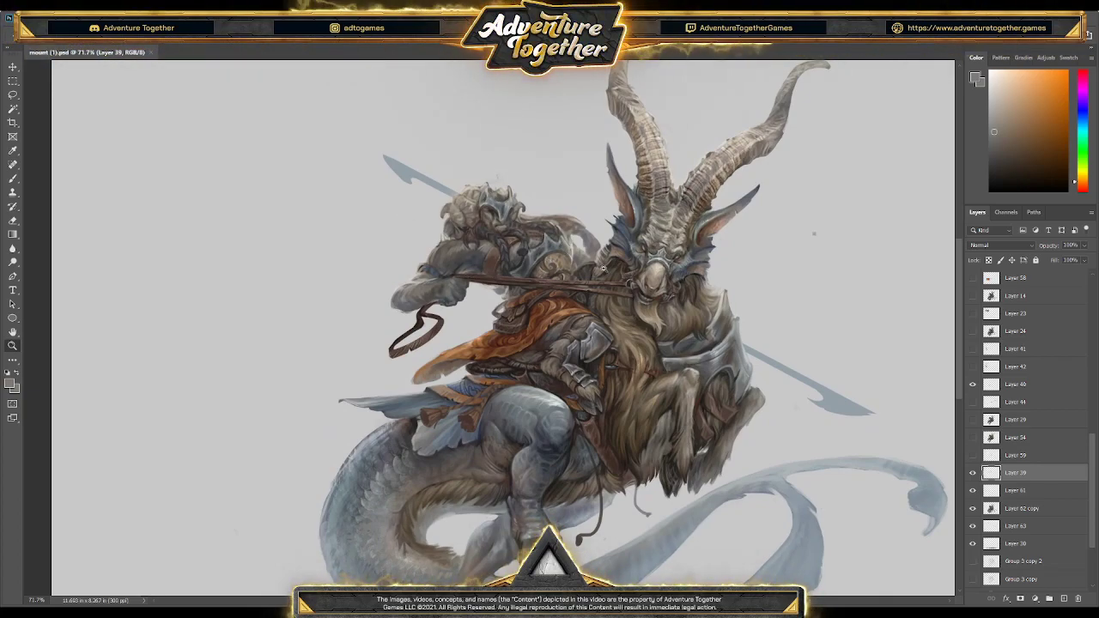
scroll(605, 270, "down", 3)
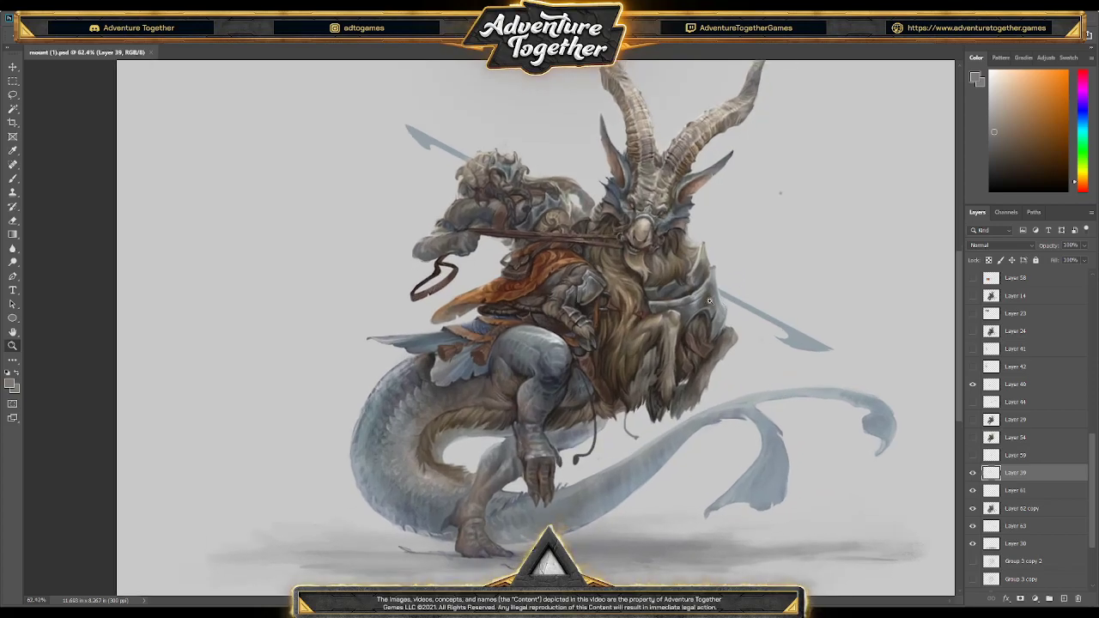
scroll(623, 490, "right", 2)
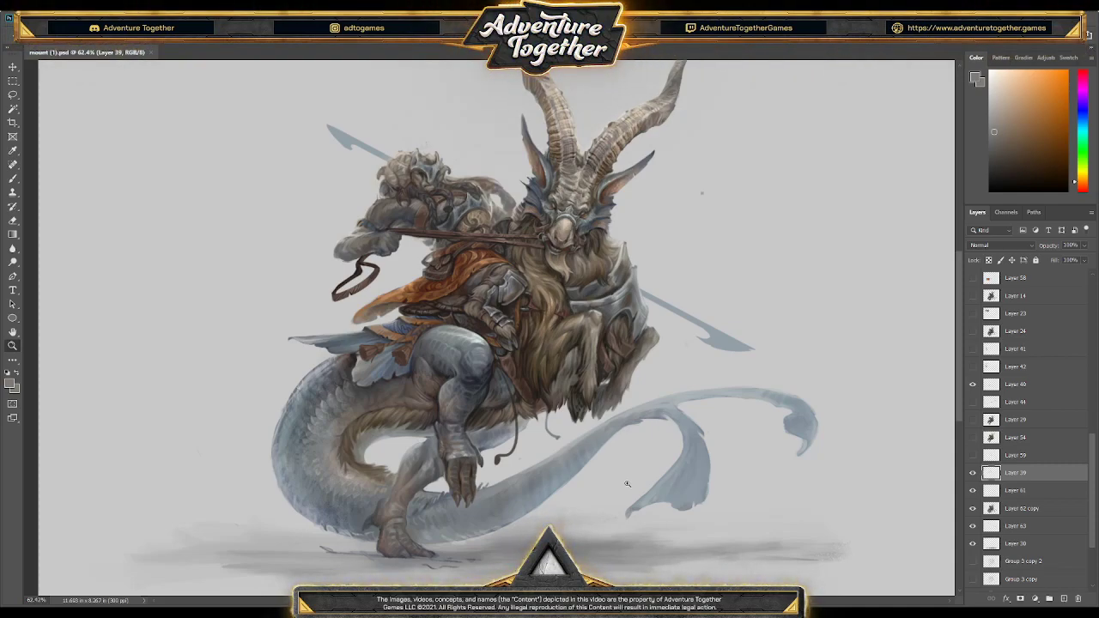
scroll(627, 483, "down", 2)
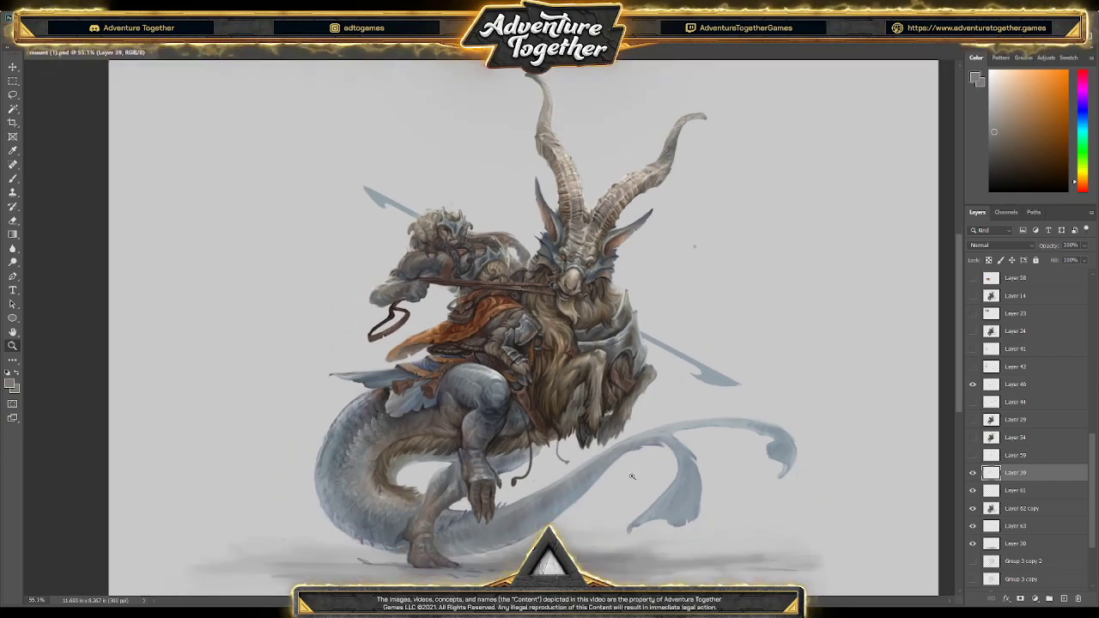
left_click(1018, 508)
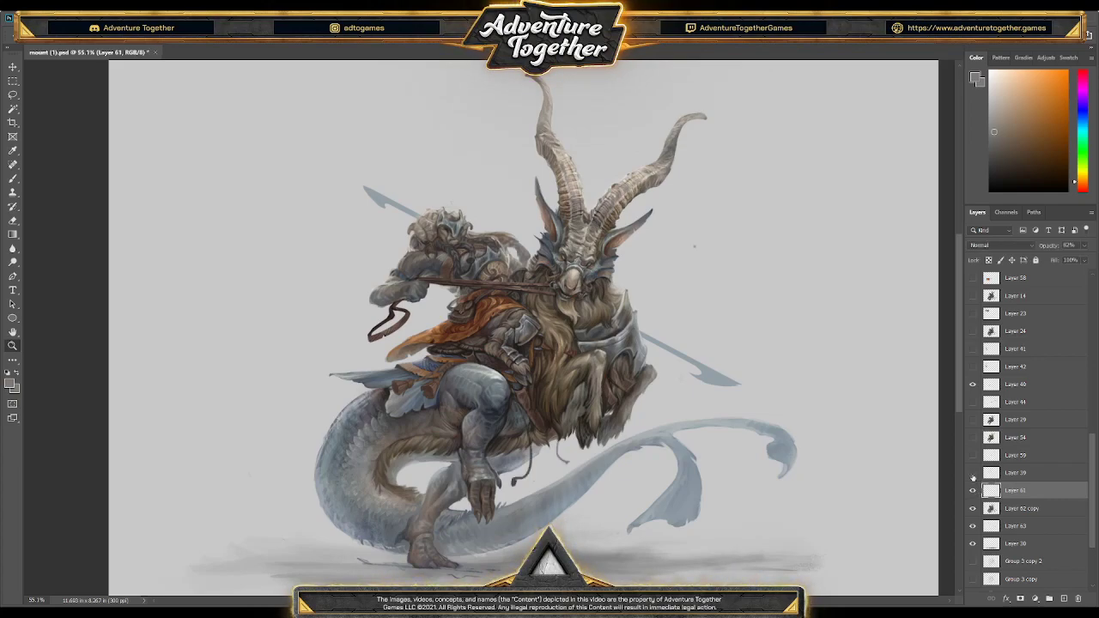
left_click(1030, 472)
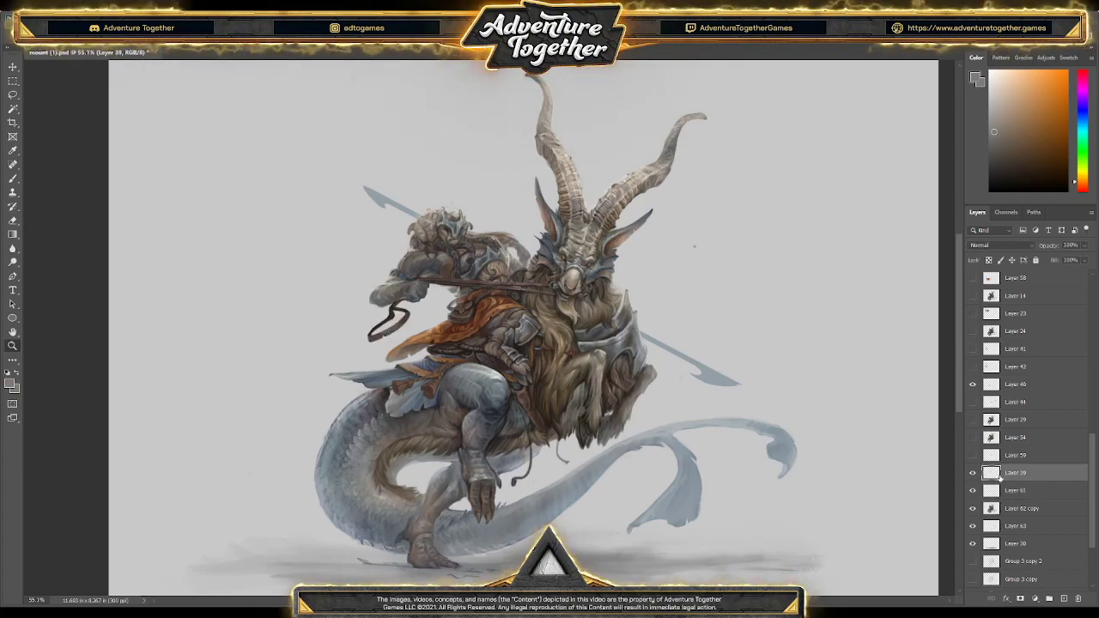
left_click_drag(1032, 475, 1028, 499)
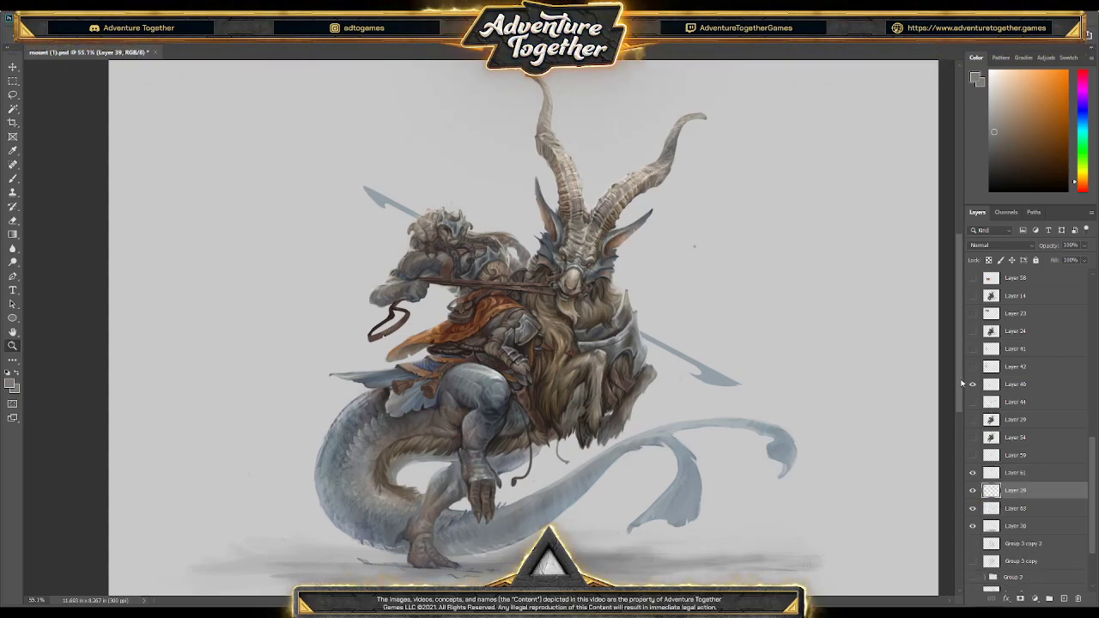
left_click(972, 490, "alt")
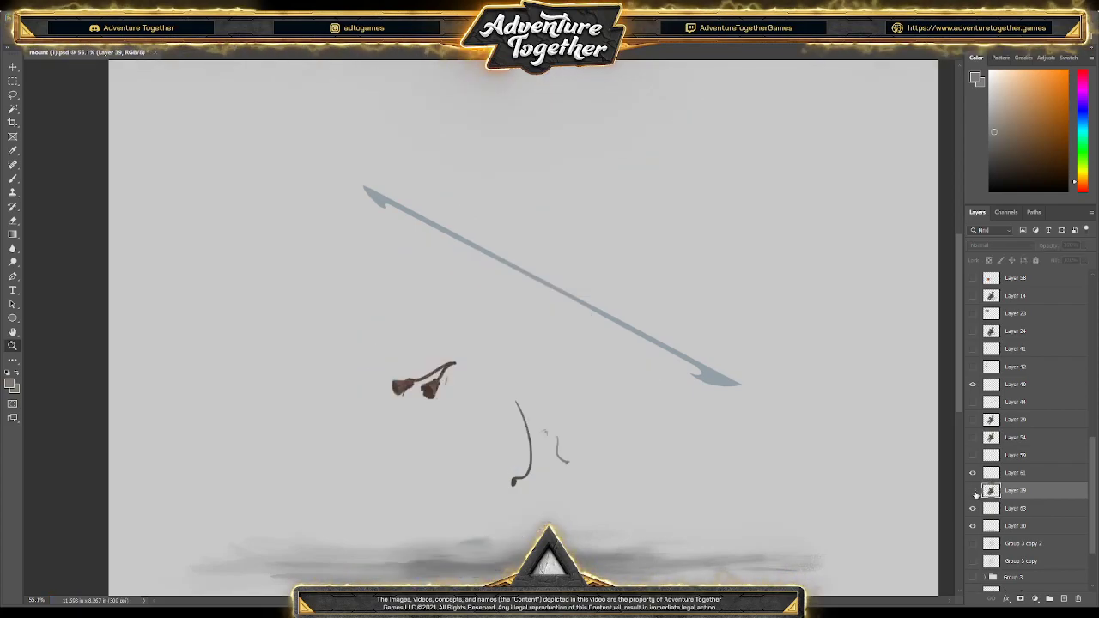
left_click(972, 491, "alt")
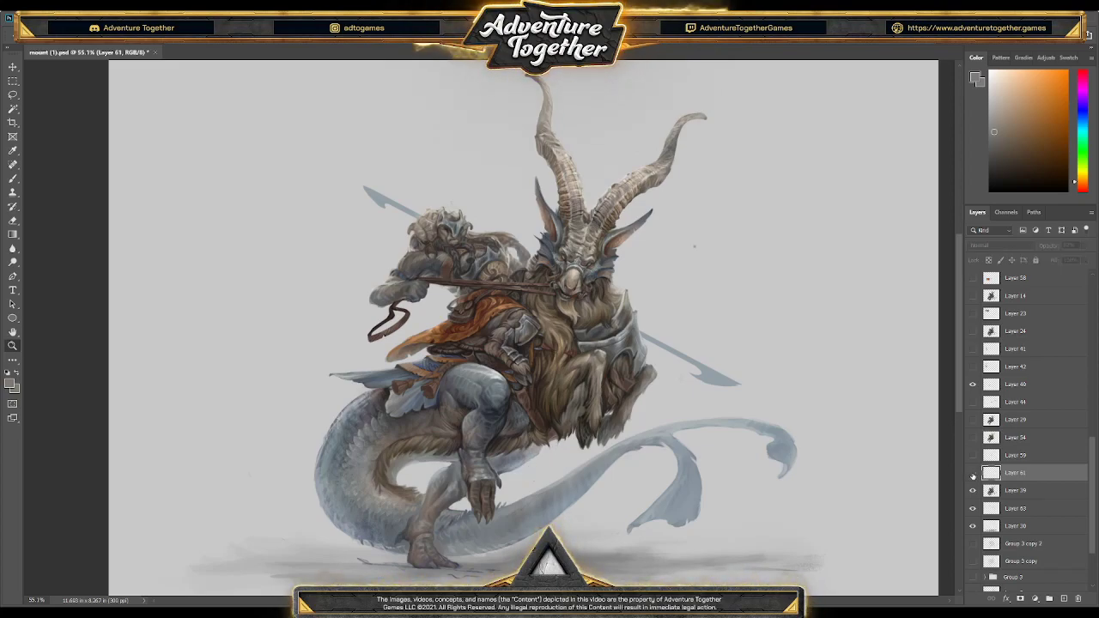
Remove Layer 61 with the hanging cords and place the tassel layer, Layer 40, directly above Layer 39
key("Delete")
mouse_move(1015, 472)
left_mouse_down()
mouse_move(1012, 445)
mouse_move(1010, 461)
left_mouse_up()
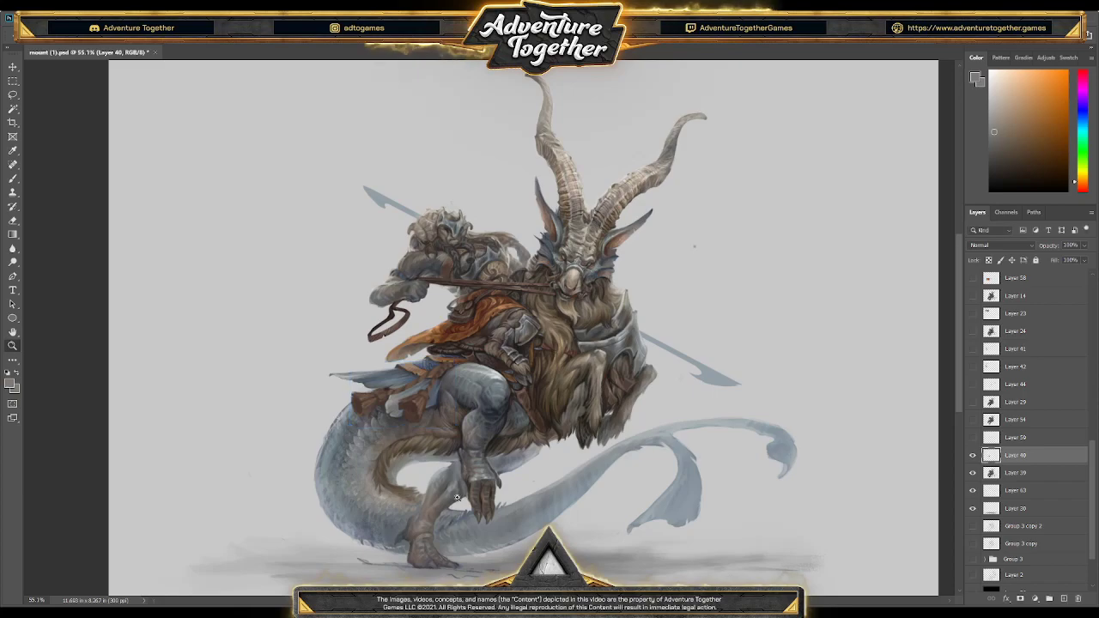
left_click(973, 455)
left_click(972, 455)
key("e")
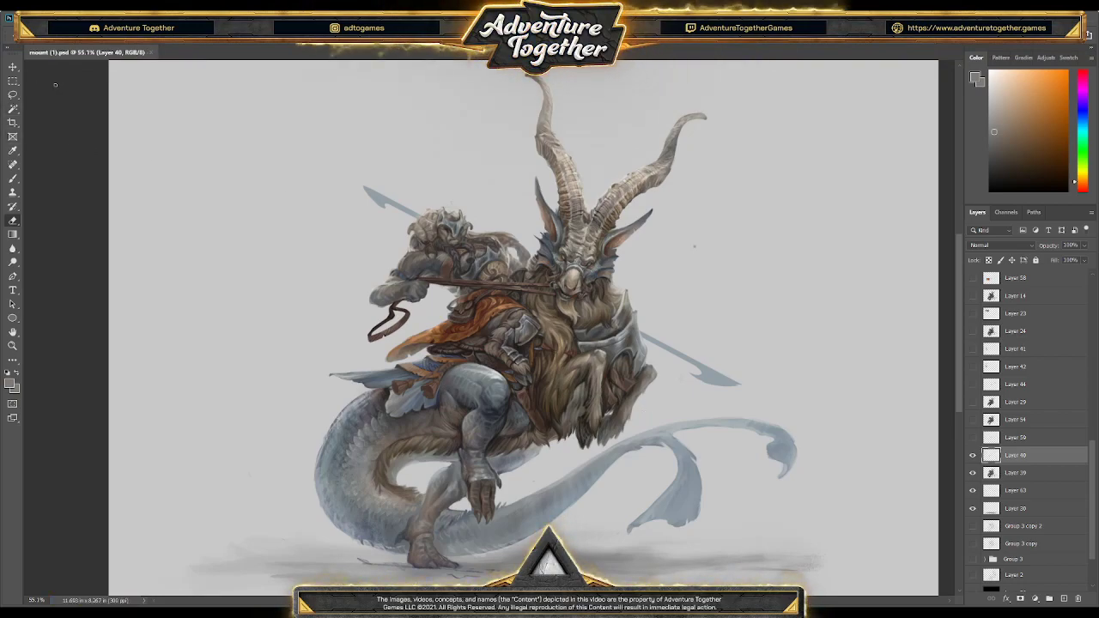
Duplicate the saddle tassels on Layer 40, rotate the copy to hang beneath the goat's belly, and place it behind the figure layer
key("ctrl+j")
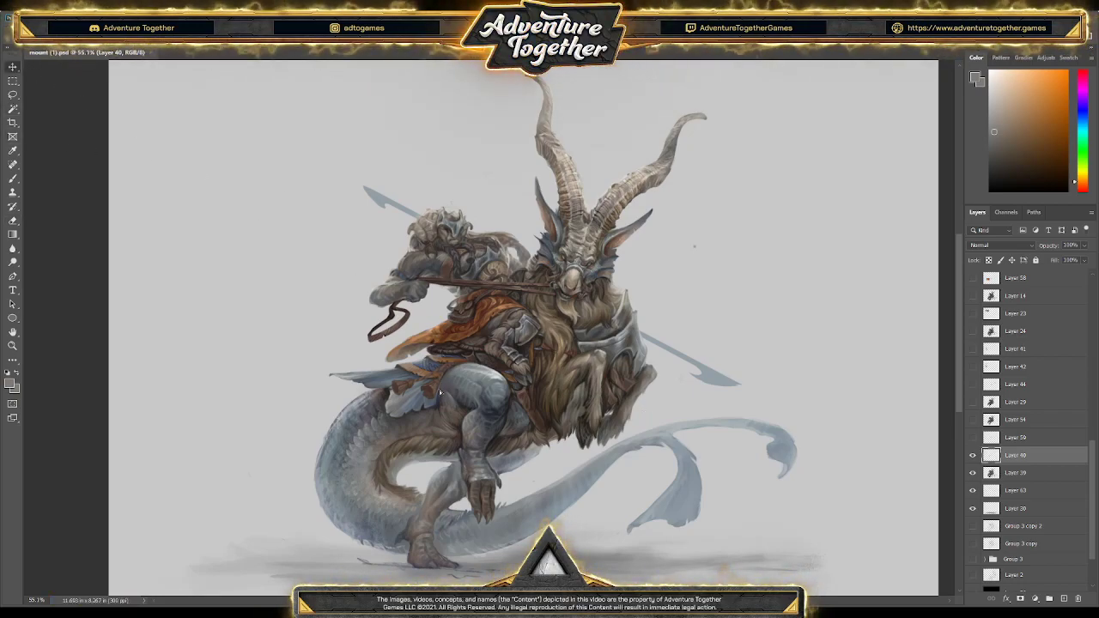
key("ctrl+r")
key("ctrl+t")
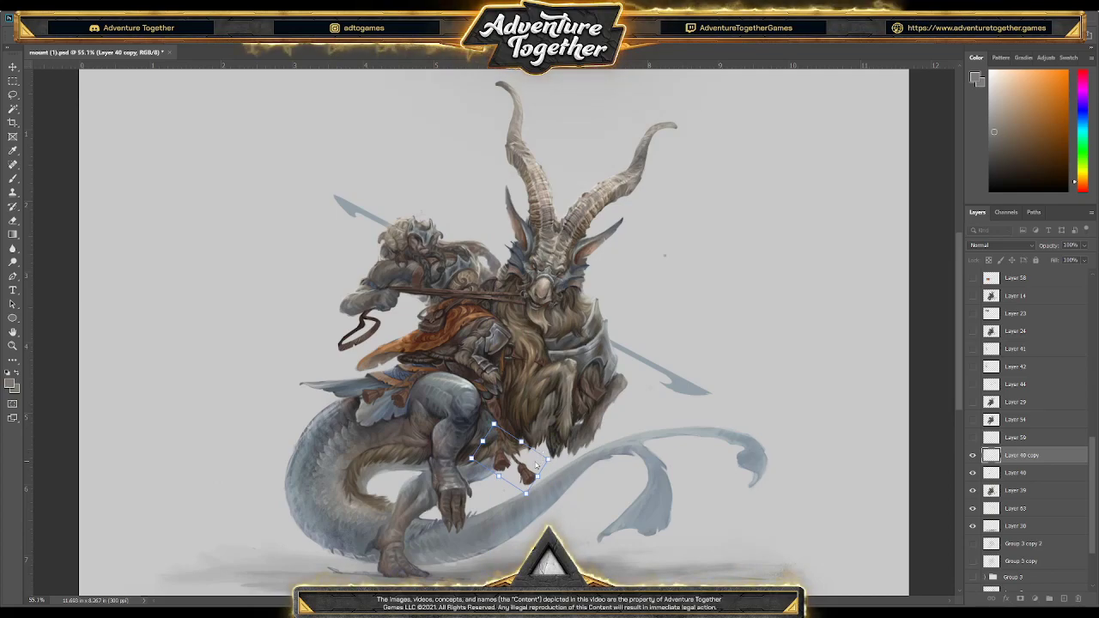
left_click_drag(556, 459, 448, 509)
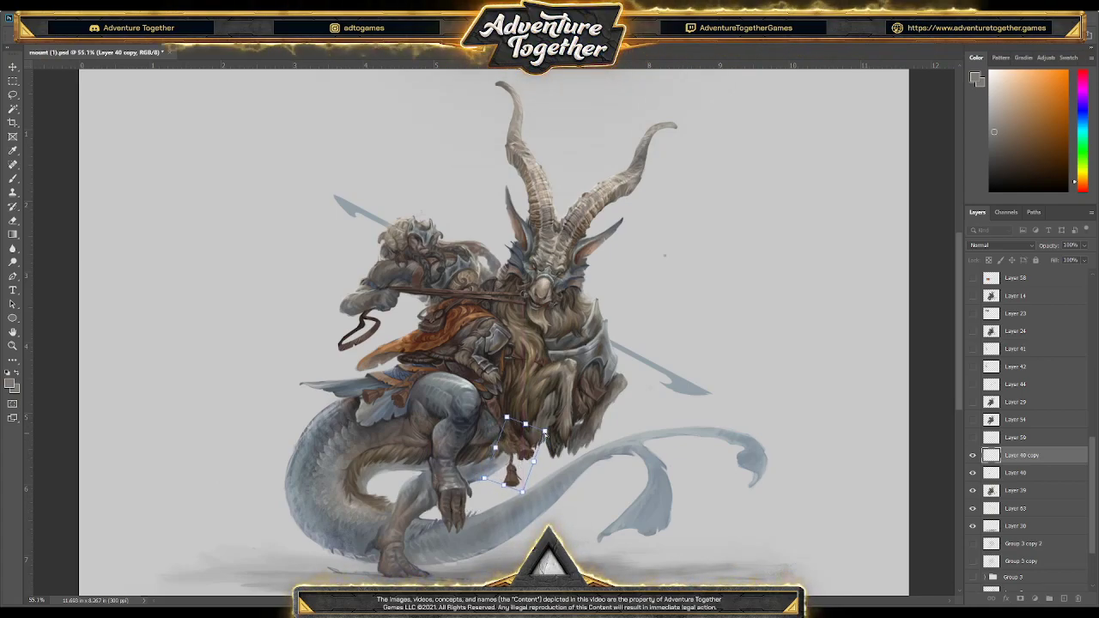
left_click_drag(545, 434, 537, 464)
key("Return")
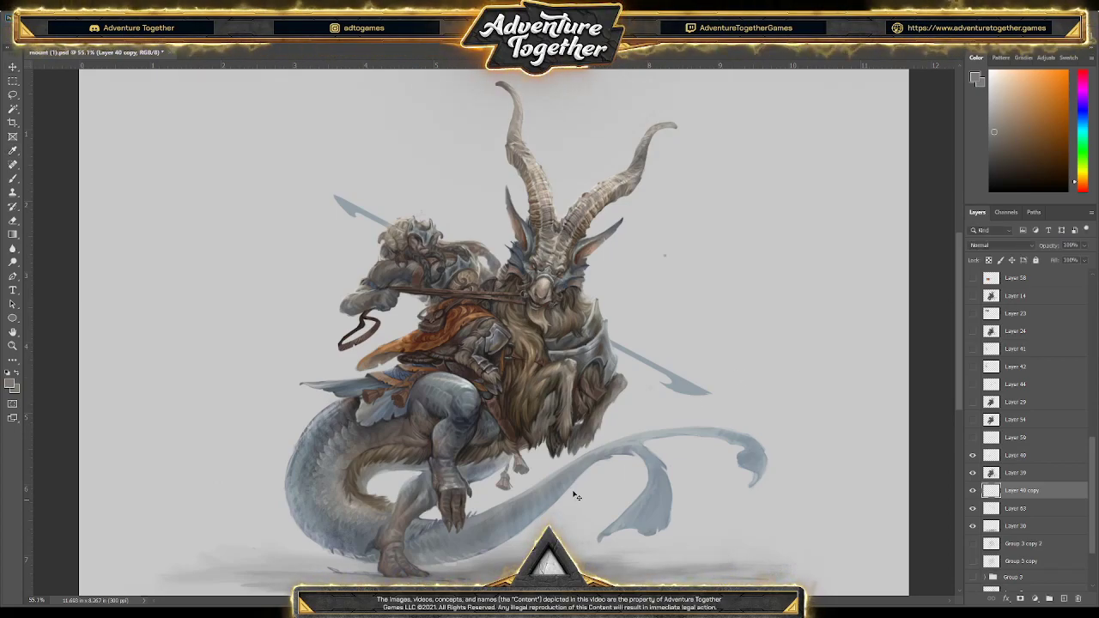
Transform and warp the tassel copy so it hangs at a natural angle under the goat's belly
key("ctrl+t")
left_click_drag(538, 495, 533, 486)
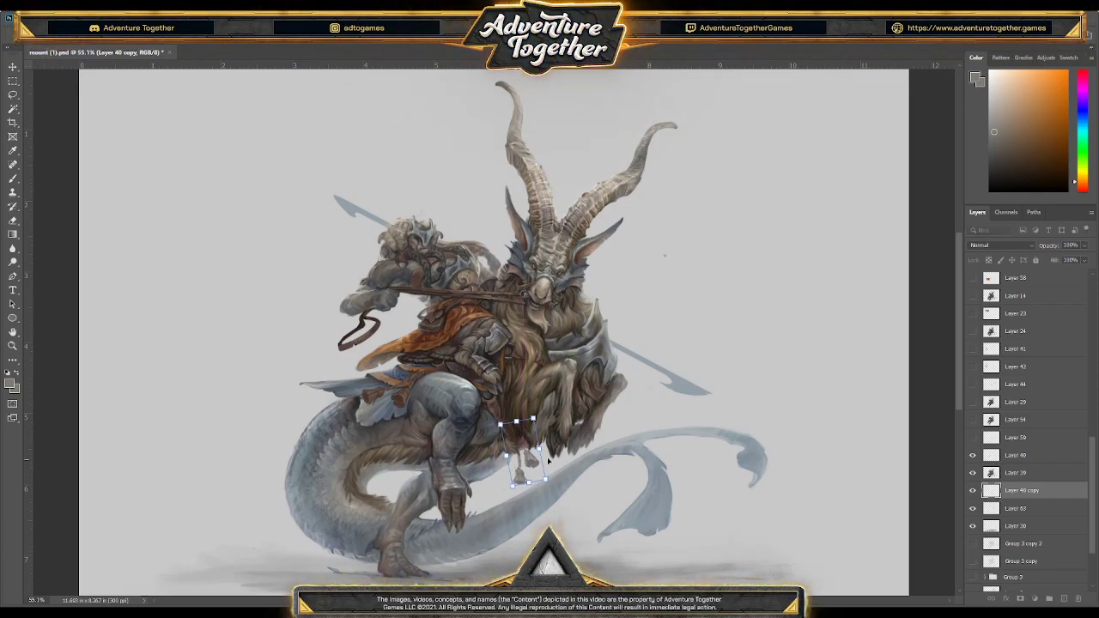
key("ctrl+t")
key("Return")
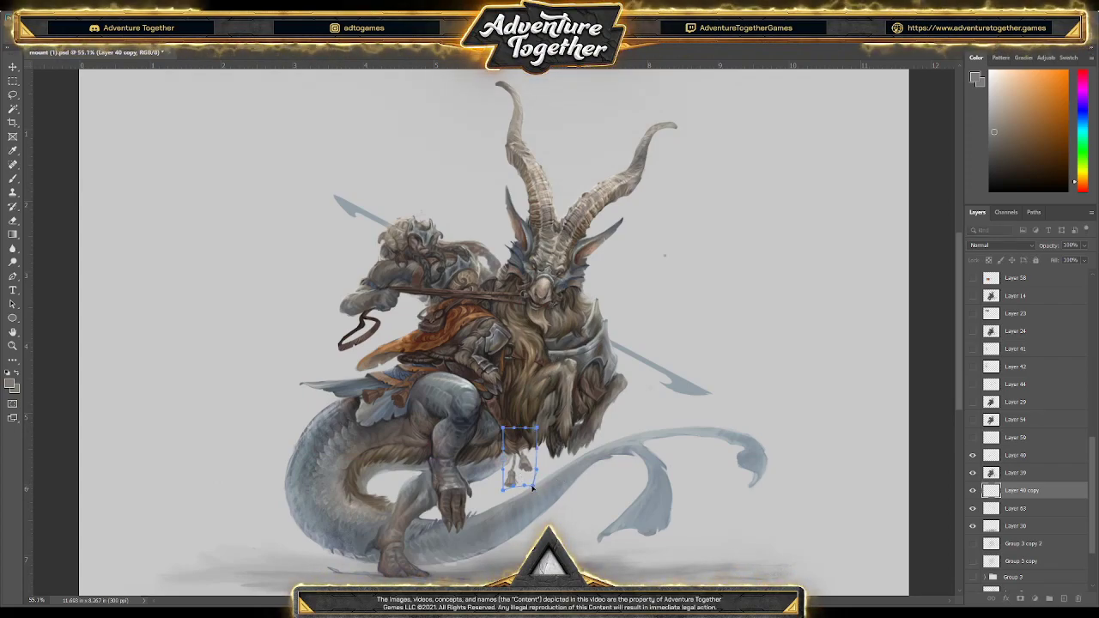
key("ctrl+t")
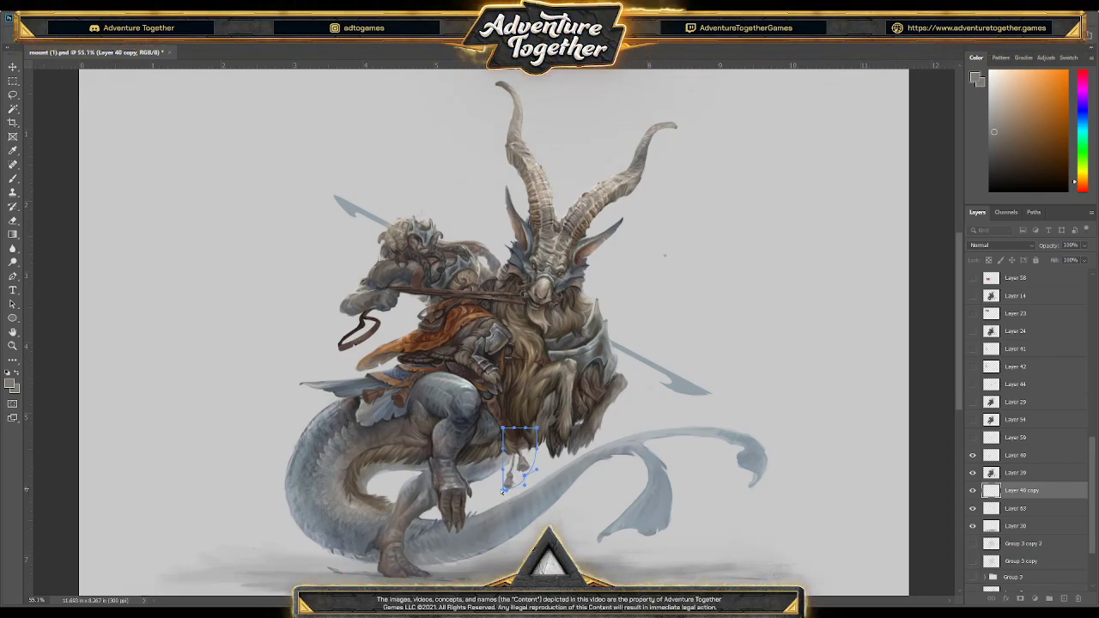
key("Return")
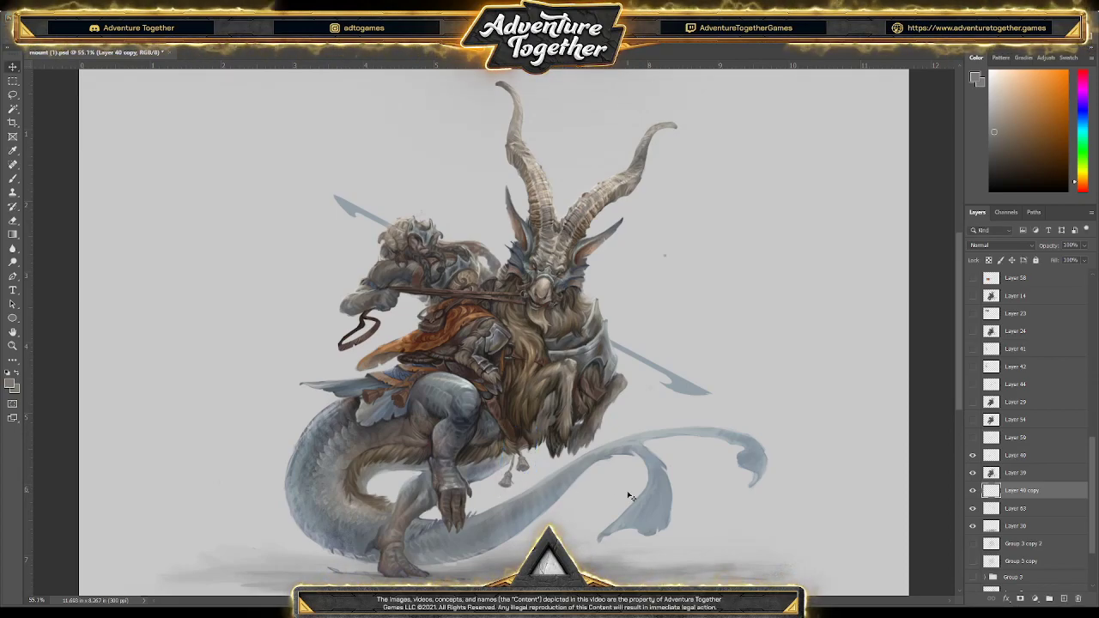
Save the illustration with the added tassels
key("ctrl+s")
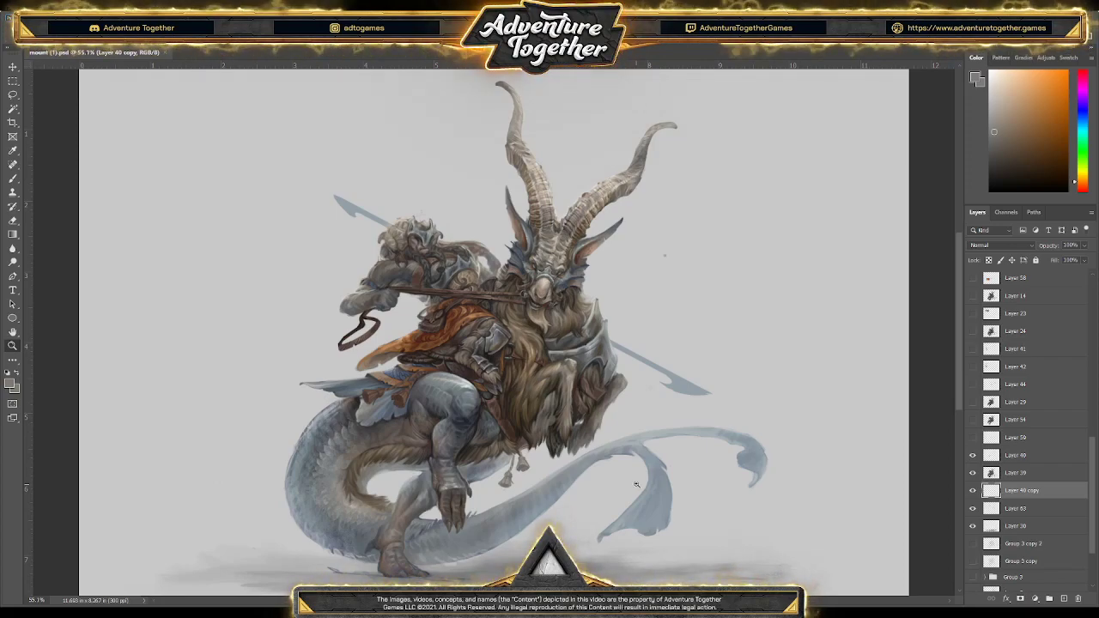
key("i")
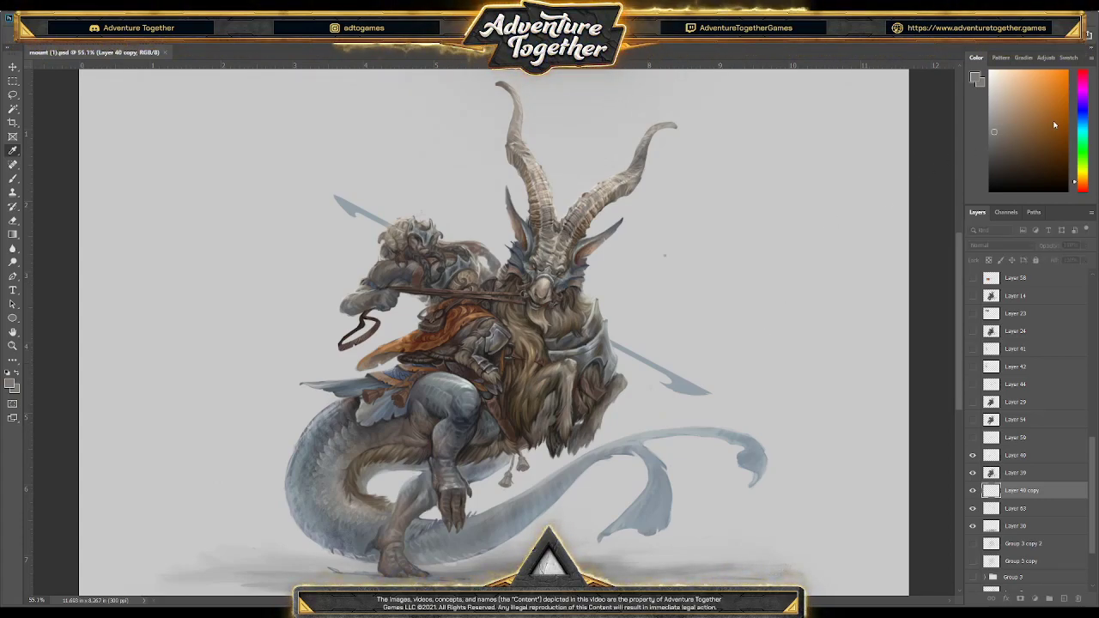
key("z")
key("ctrl+s")
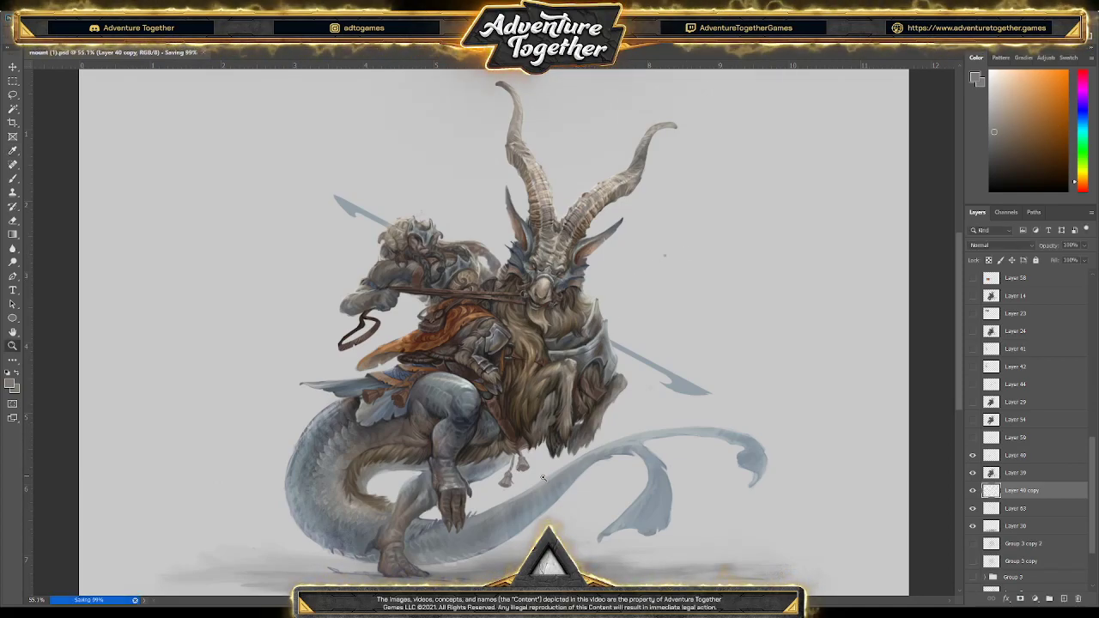
Nudge the tassel copy slightly closer to the underside of the goat's belly
left_click(539, 477)
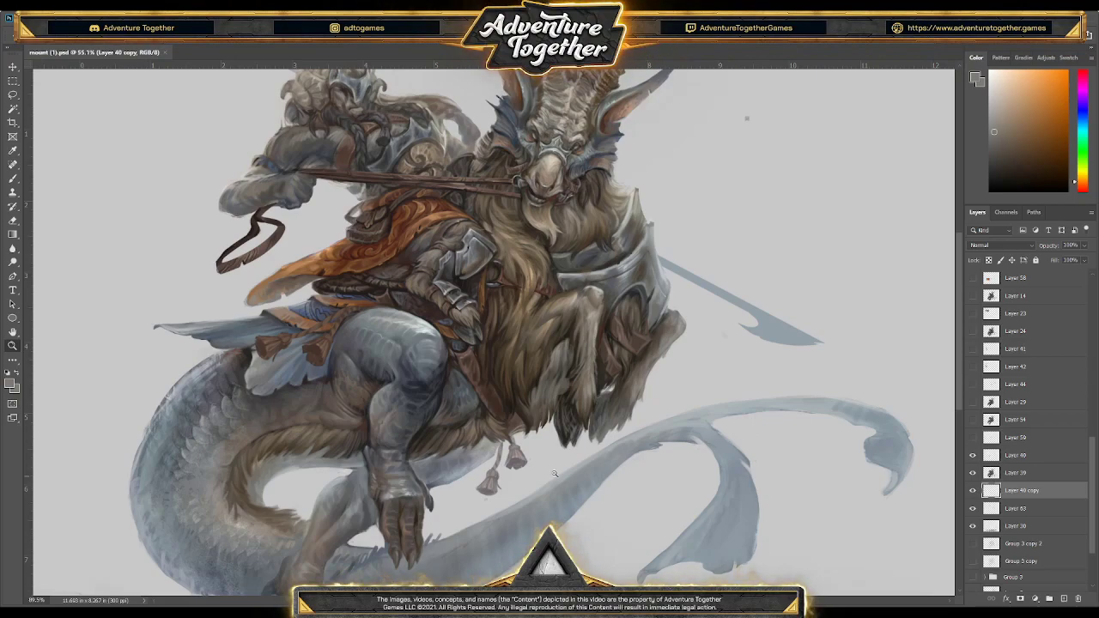
key("ctrl+0")
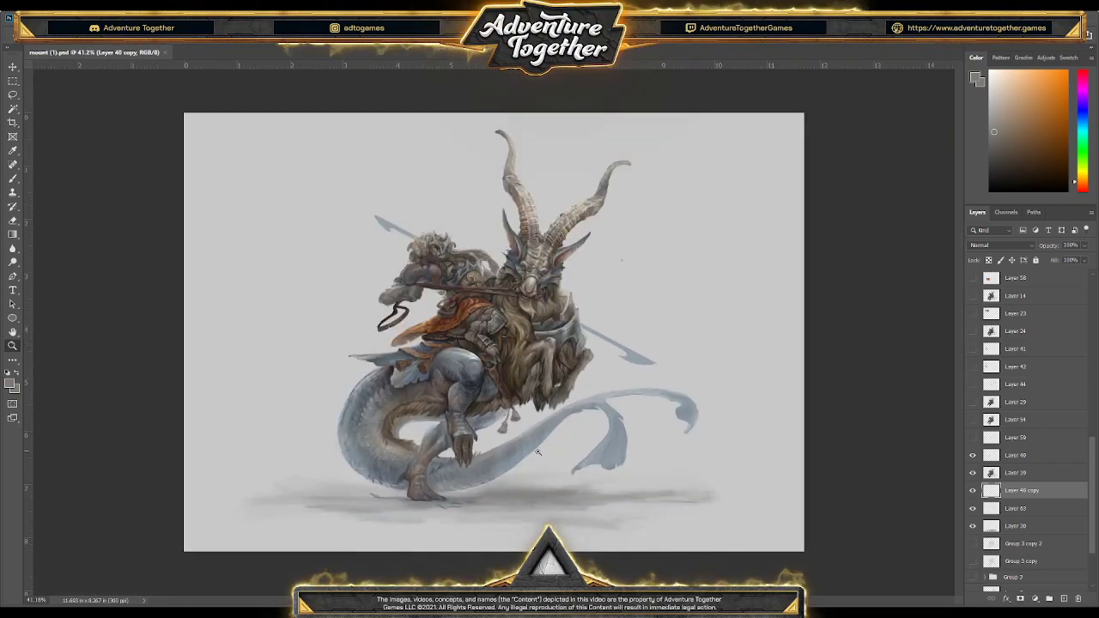
scroll(506, 429, "up", 2)
left_click_drag(523, 413, 528, 410)
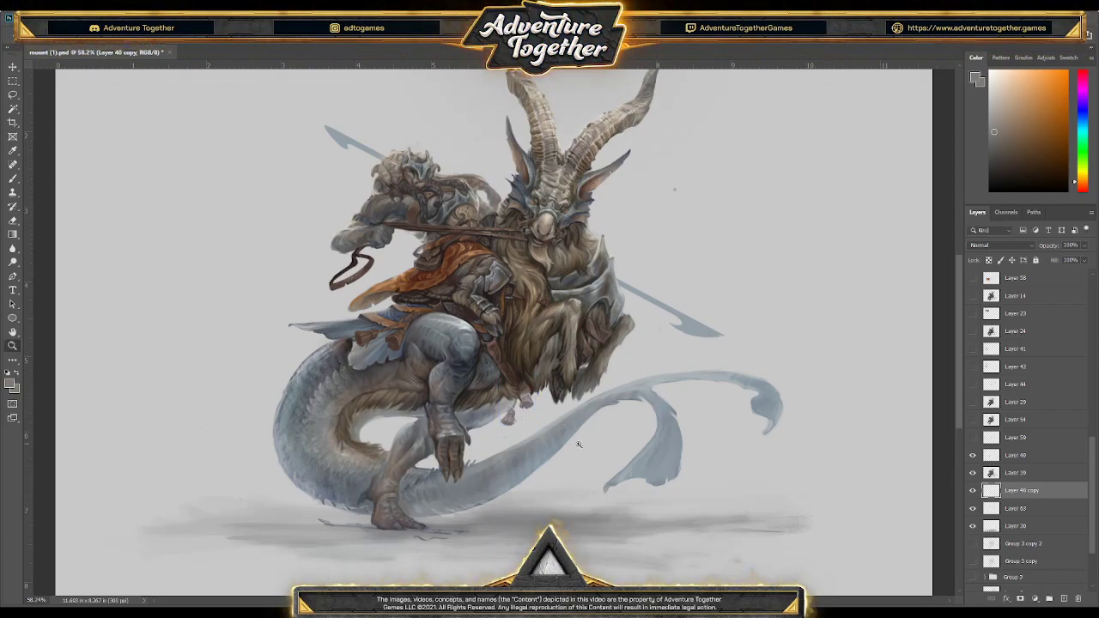
Reduce the opacity of the tassel copy on Layer 40 copy to 77%
key("ctrl+minus")
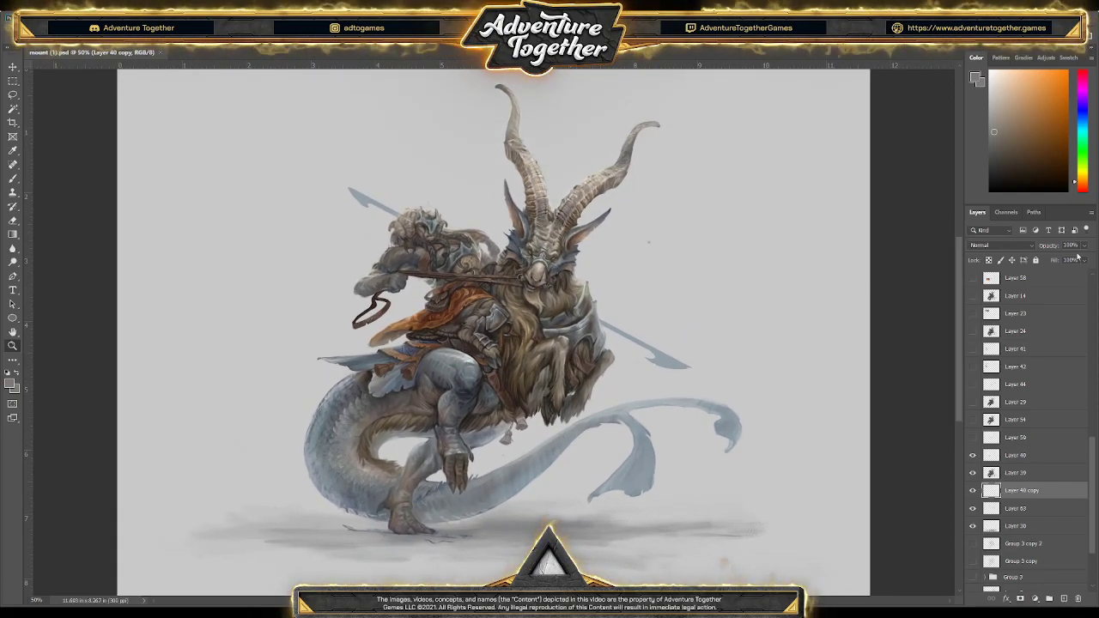
key("7")
key("7")
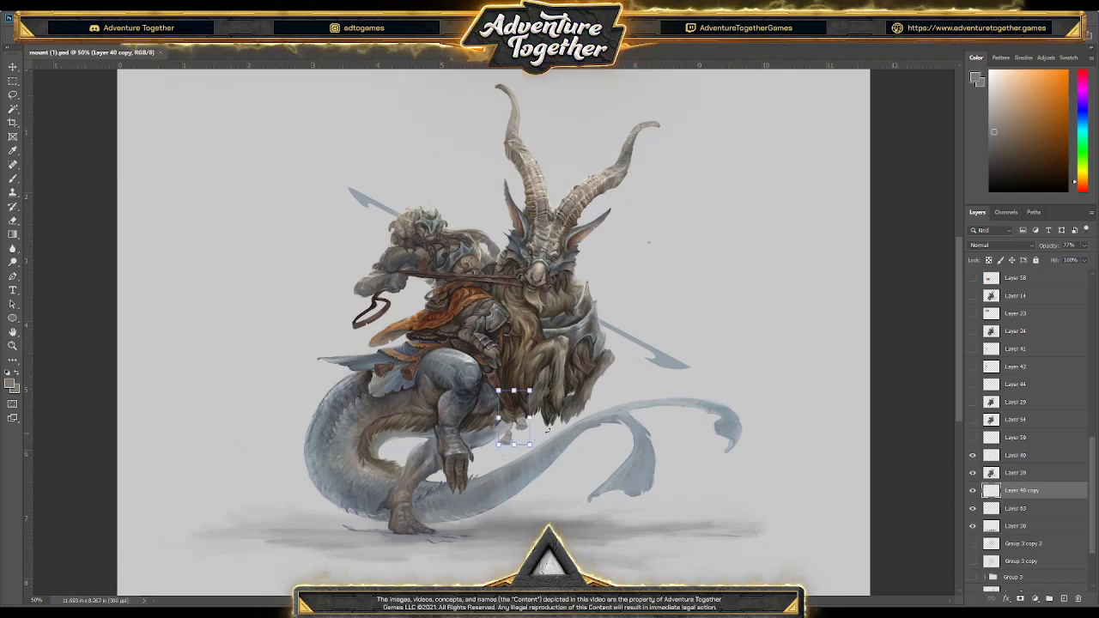
Rotate and reposition the tassel copy so it dangles from beneath the goat's belly
left_click_drag(541, 392, 552, 421)
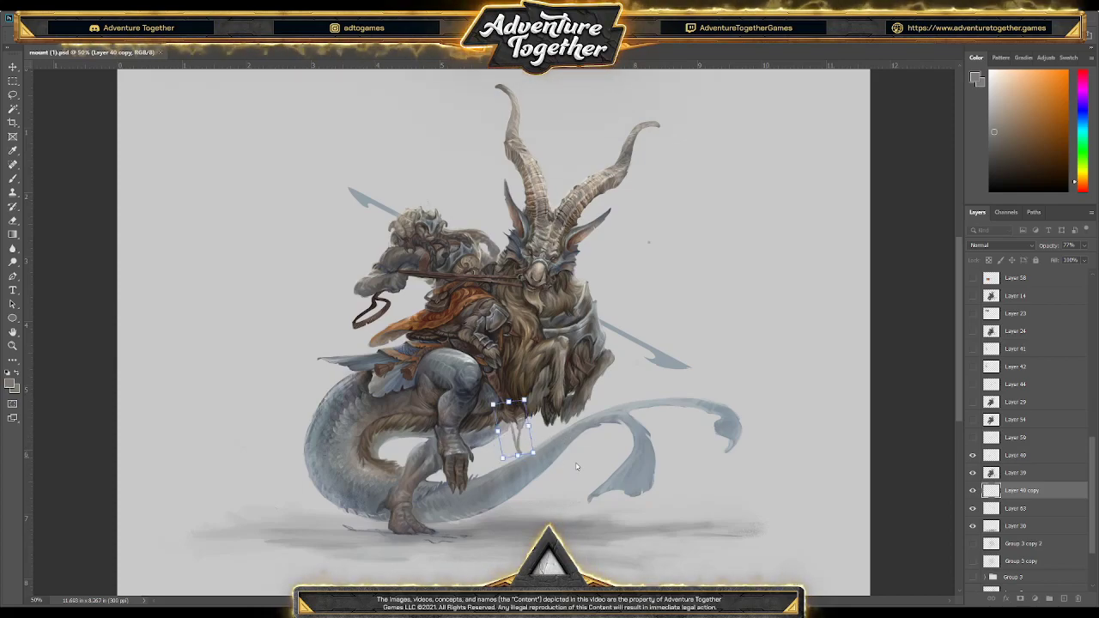
key("Return")
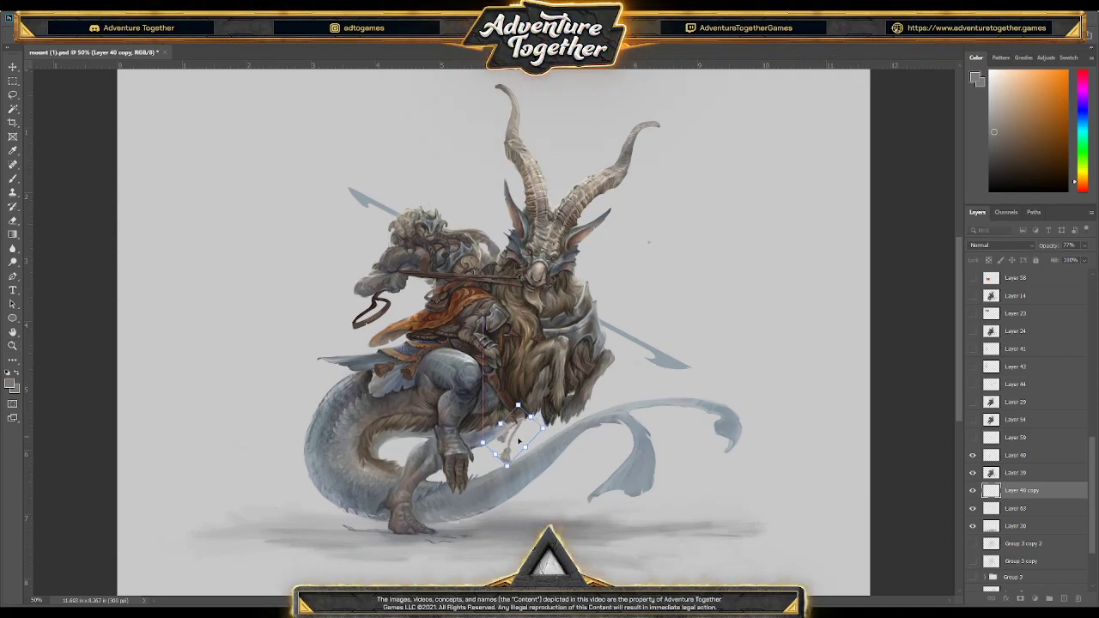
left_click_drag(518, 438, 529, 442)
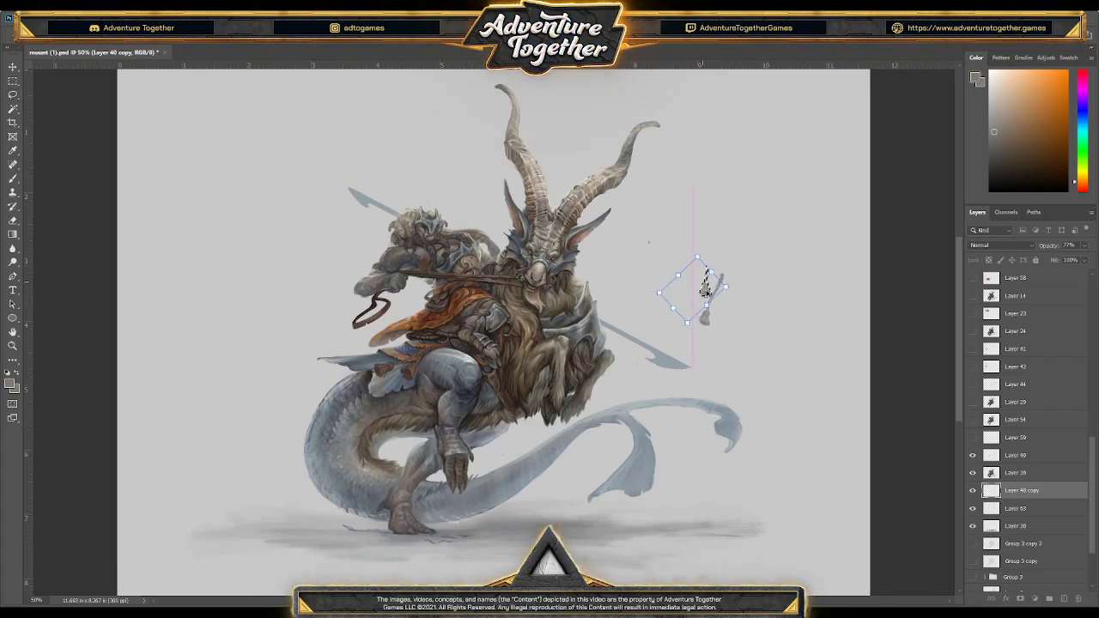
left_click_drag(715, 316, 714, 305)
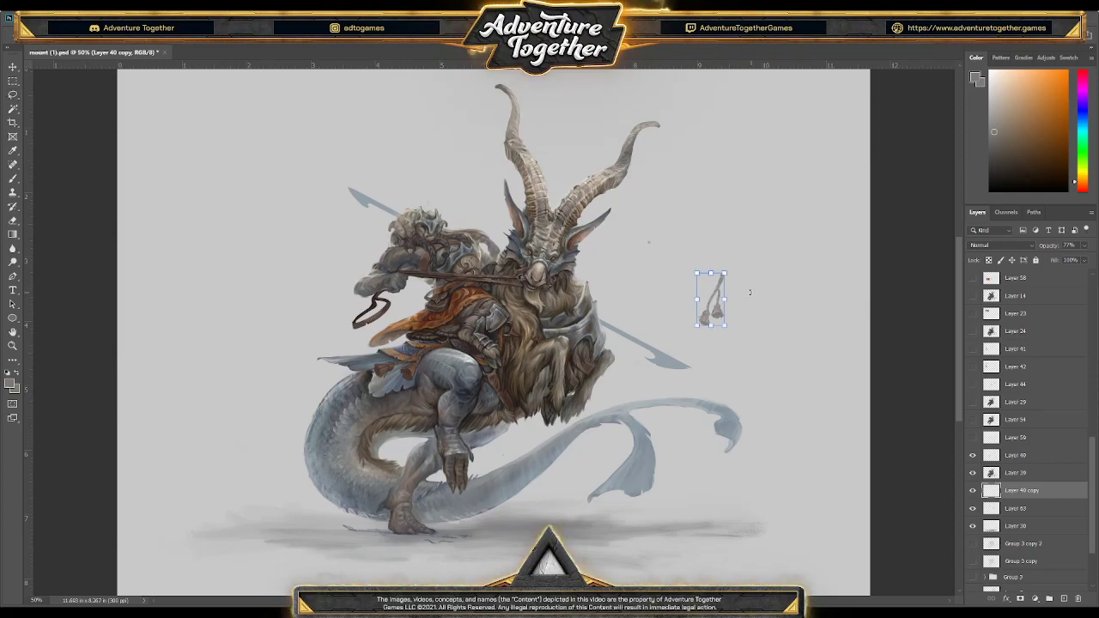
mouse_move(723, 293)
left_mouse_down()
mouse_move(731, 305)
mouse_move(486, 419)
left_mouse_up()
key("Escape")
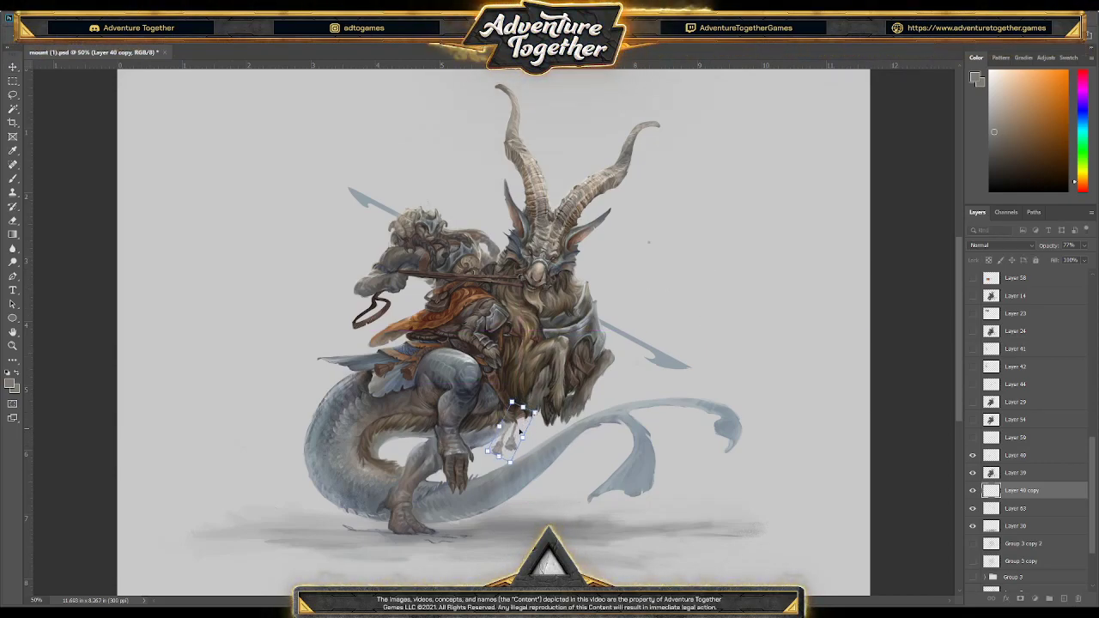
left_click_drag(519, 432, 518, 422)
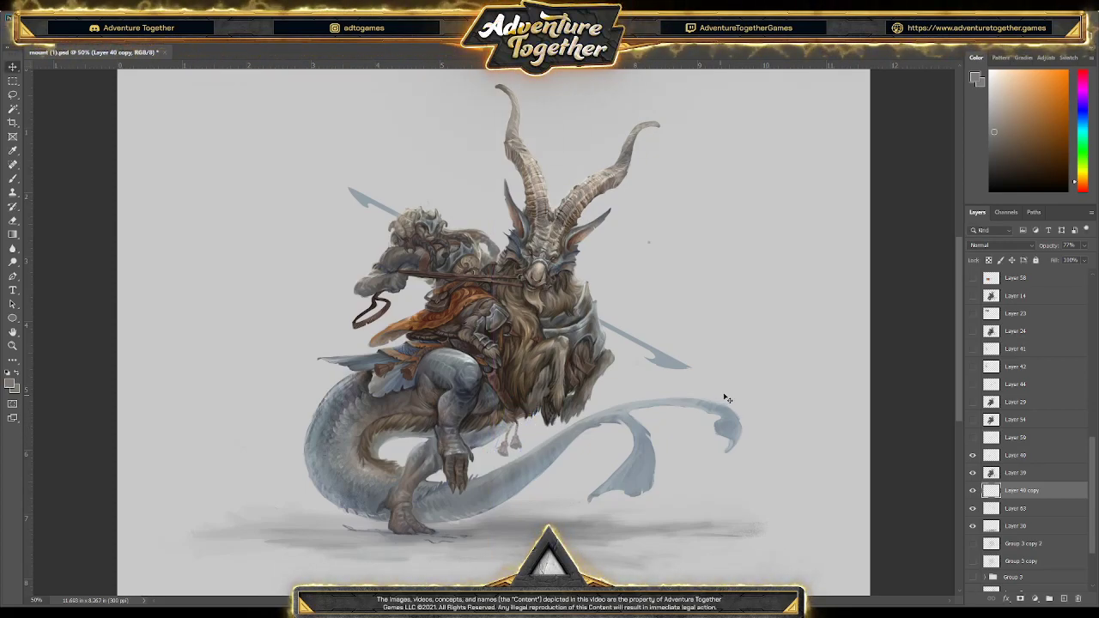
Tilt the tassel copy towards the rider's lower leg and save the illustration
key("ctrl+t")
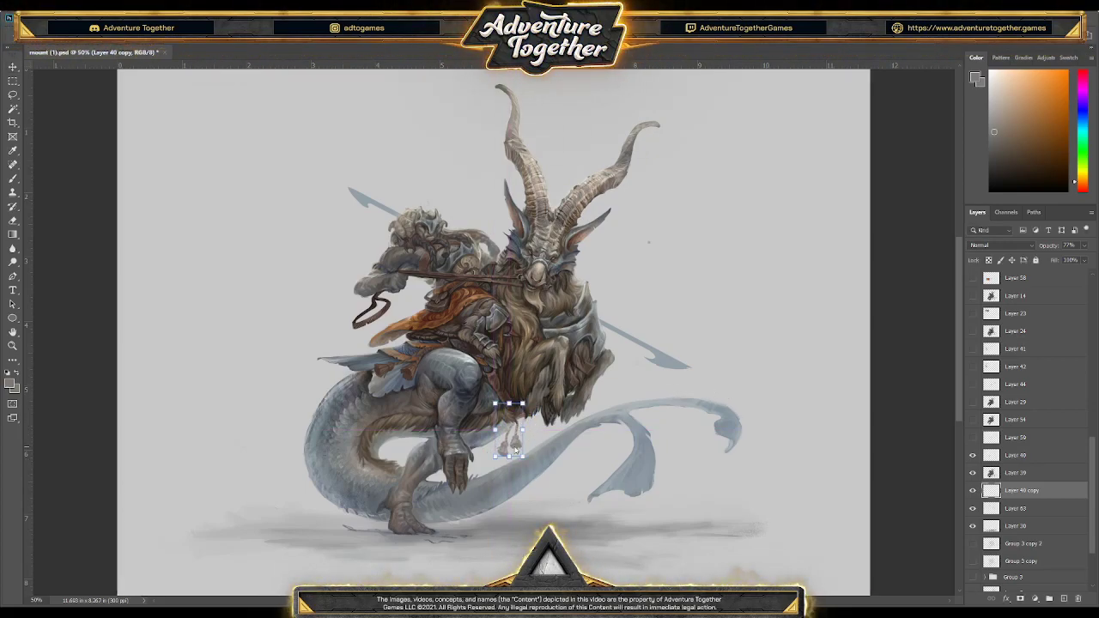
mouse_move(513, 421)
left_mouse_down()
mouse_move(539, 443)
mouse_move(516, 419)
left_mouse_up()
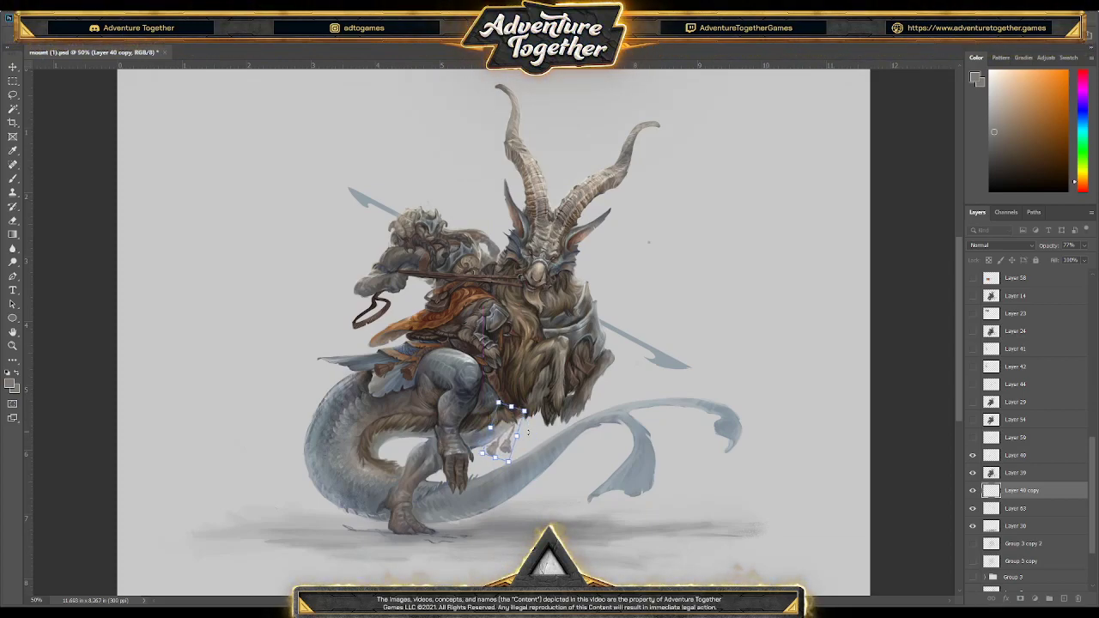
key("Return")
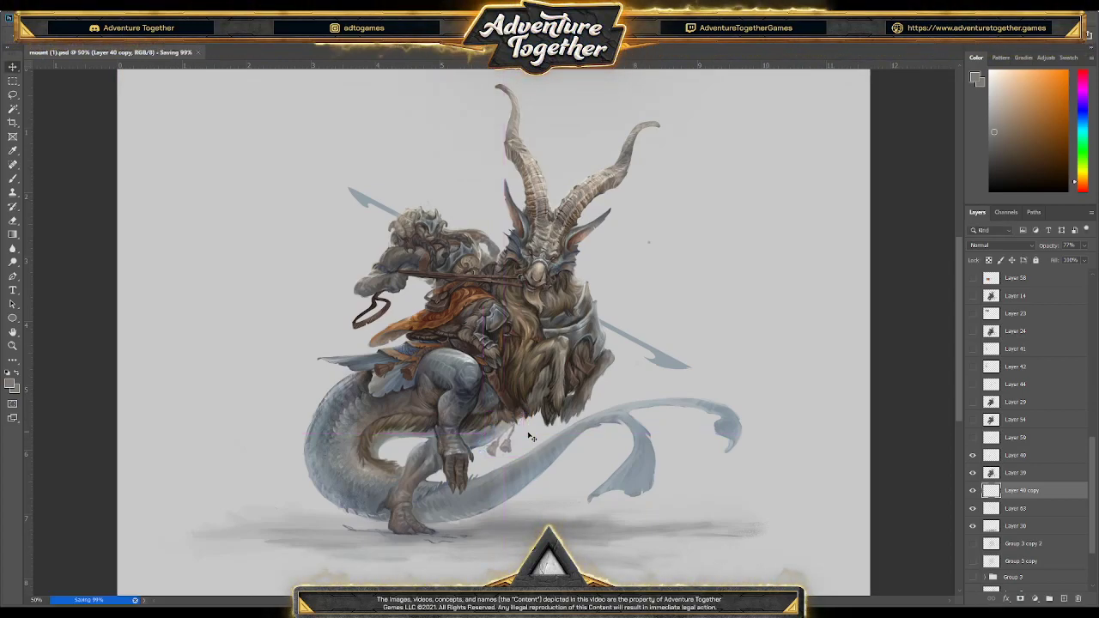
key("z")
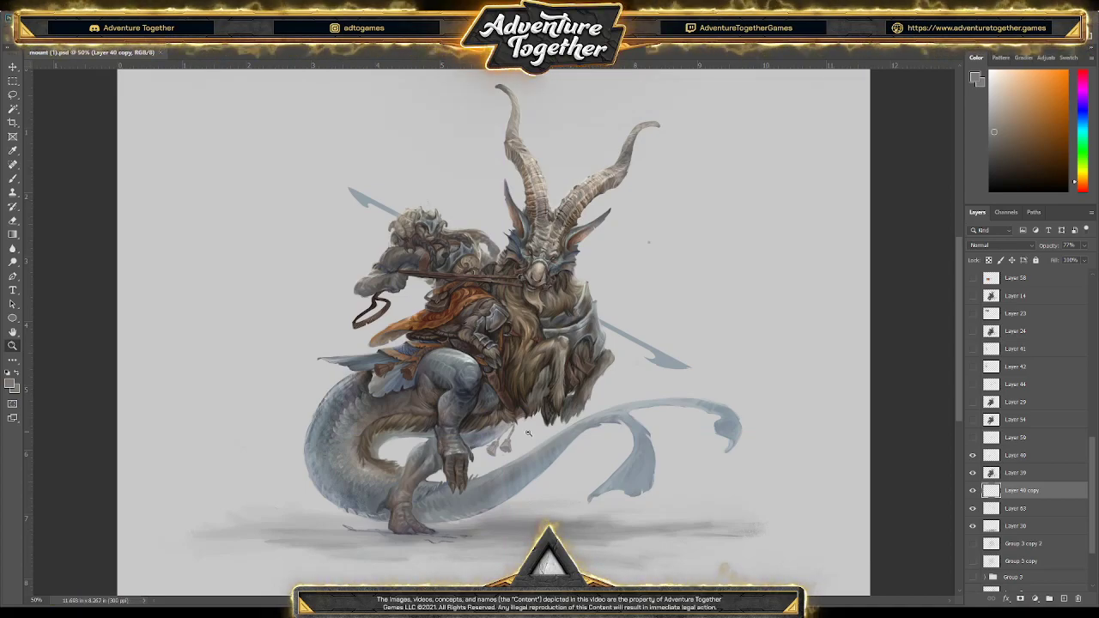
Transform the tassel copy again to tuck it higher behind the belly fur, and save the illustration
key("ctrl+t")
key("Return")
key("z")
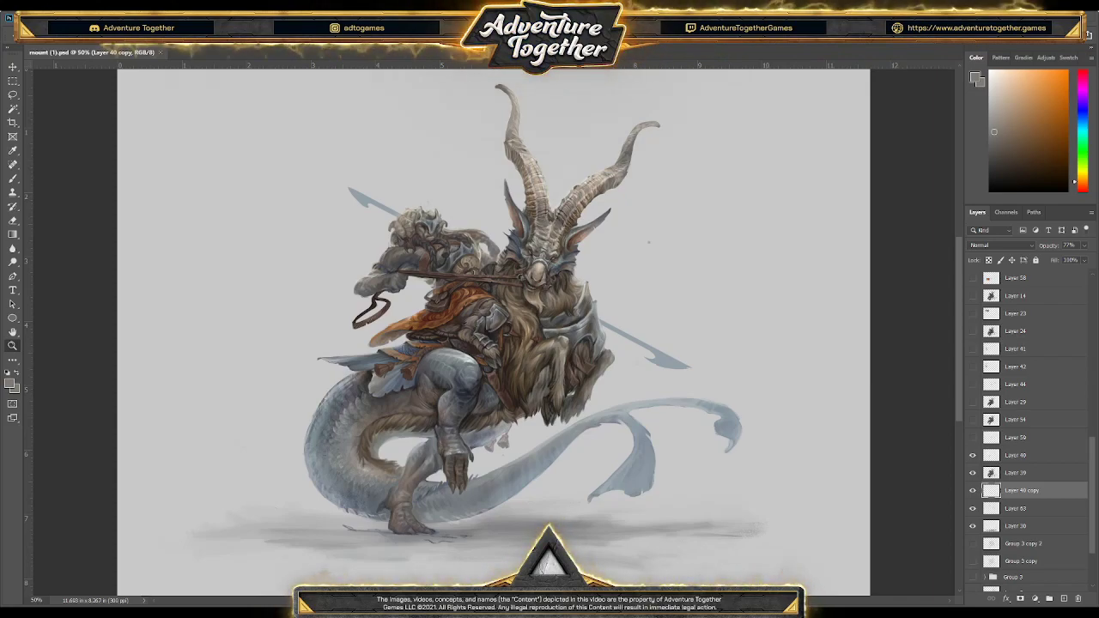
Show the "be right back" text layer and delete its second line, "CAT WANTS FOOD :)"
scroll(1026, 429, "up", 1)
scroll(975, 352, "up", 2)
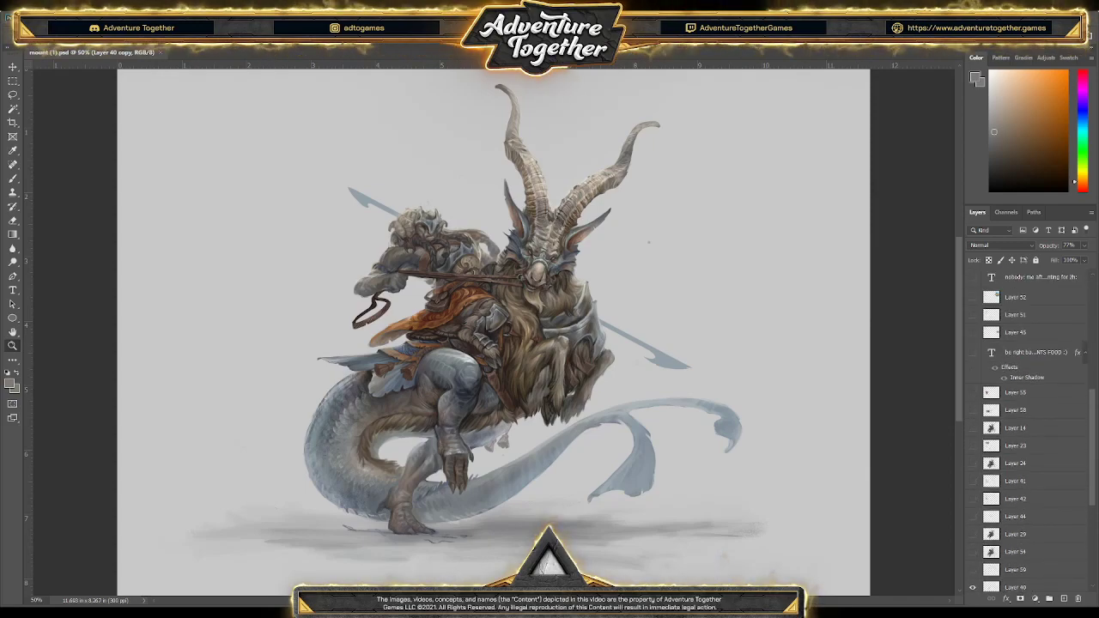
left_click(972, 352)
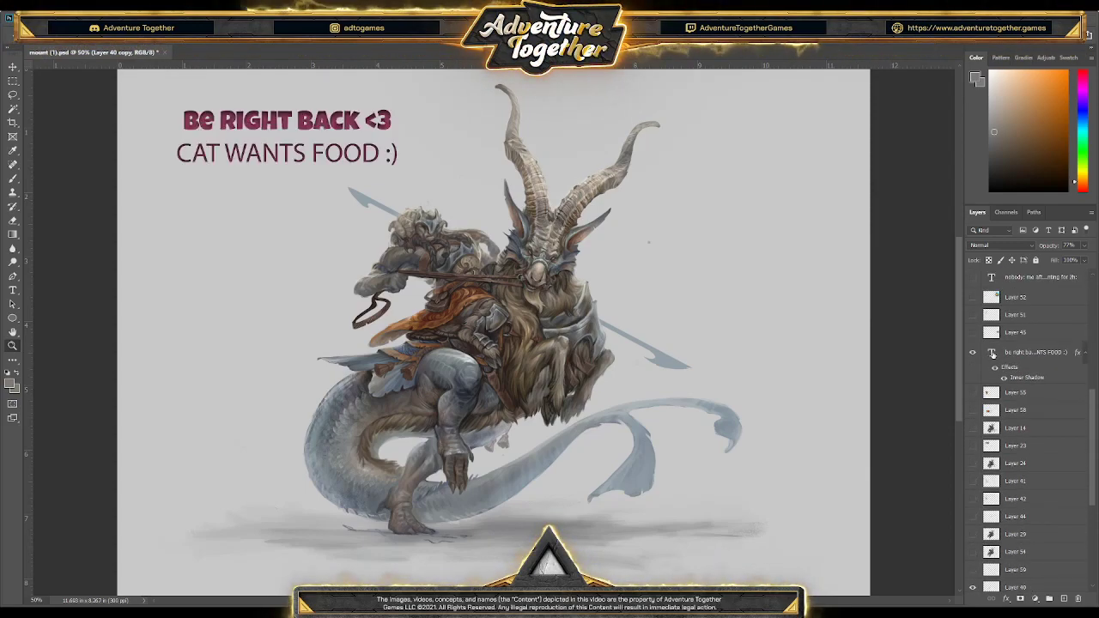
double_click(992, 352)
left_click(403, 159)
left_click_drag(403, 159, 93, 166)
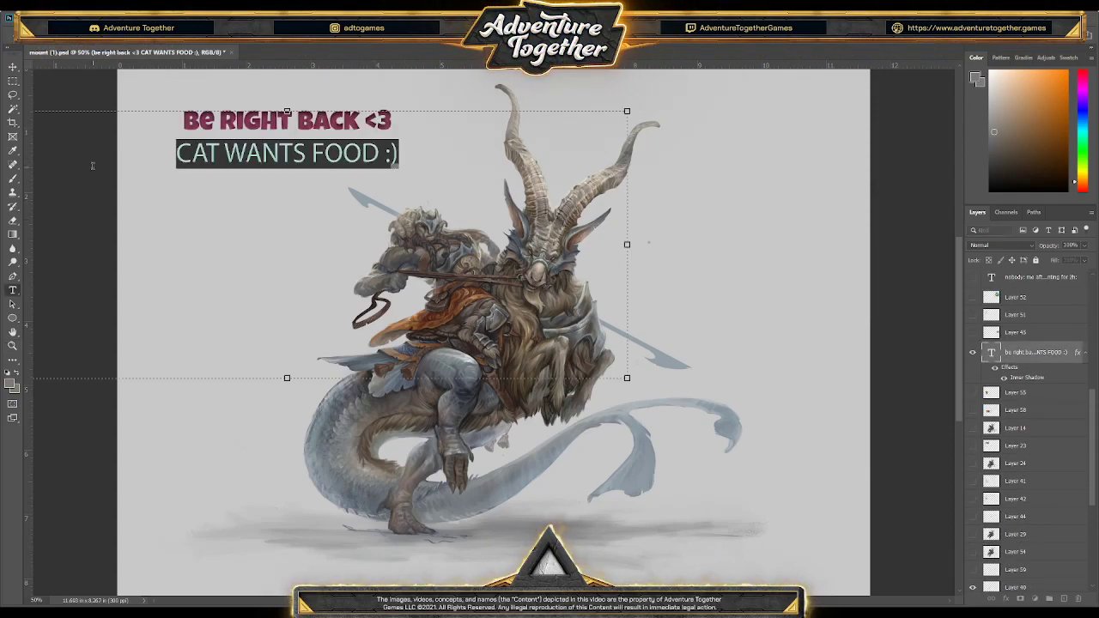
key("BackSpace")
key("Escape")
Move the "be right back <3" message down and closer to the rider, and save the file
key("v")
left_click_drag(335, 132, 373, 165)
key("ctrl+s")
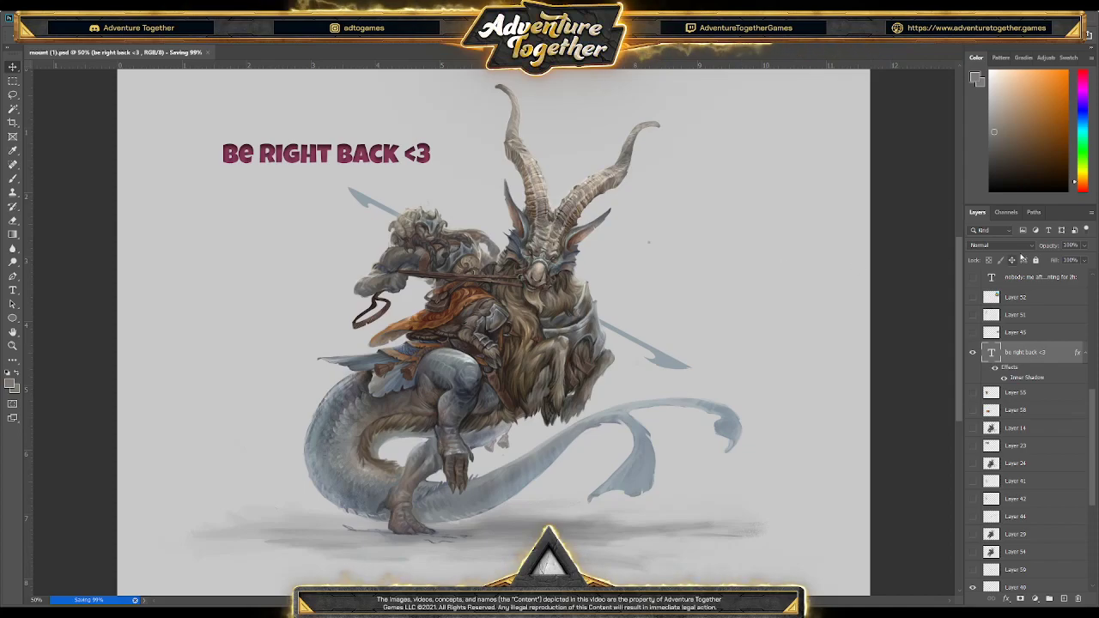
key("ctrl+t")
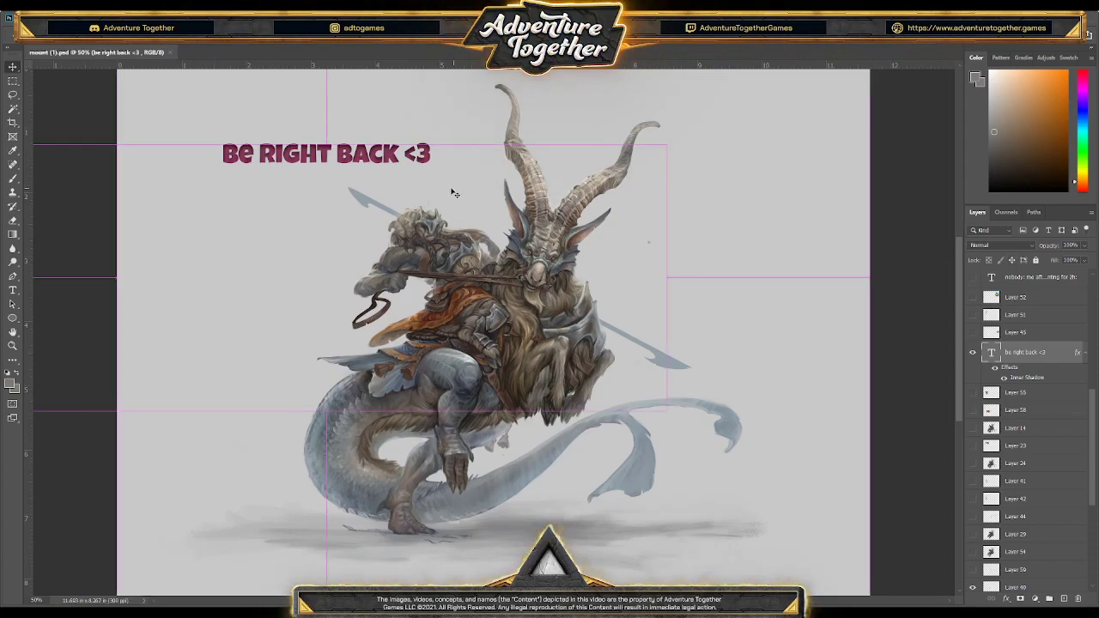
key("Return")
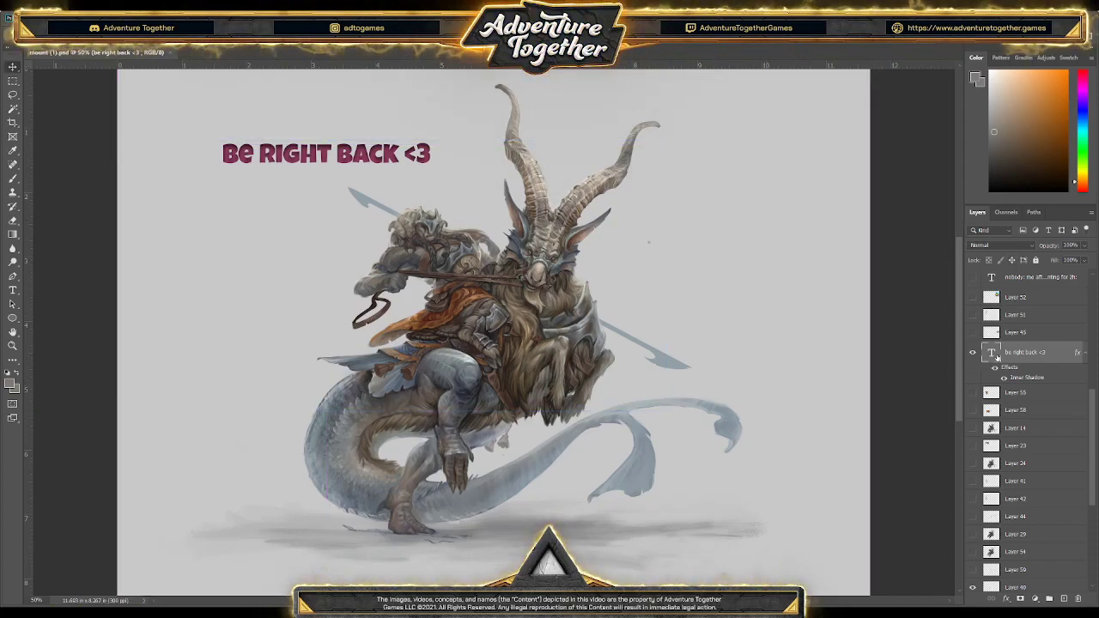
Enlarge the "be right back <3" text and move it up so it sits above the rider, behind the goat's horns
double_click(326, 154)
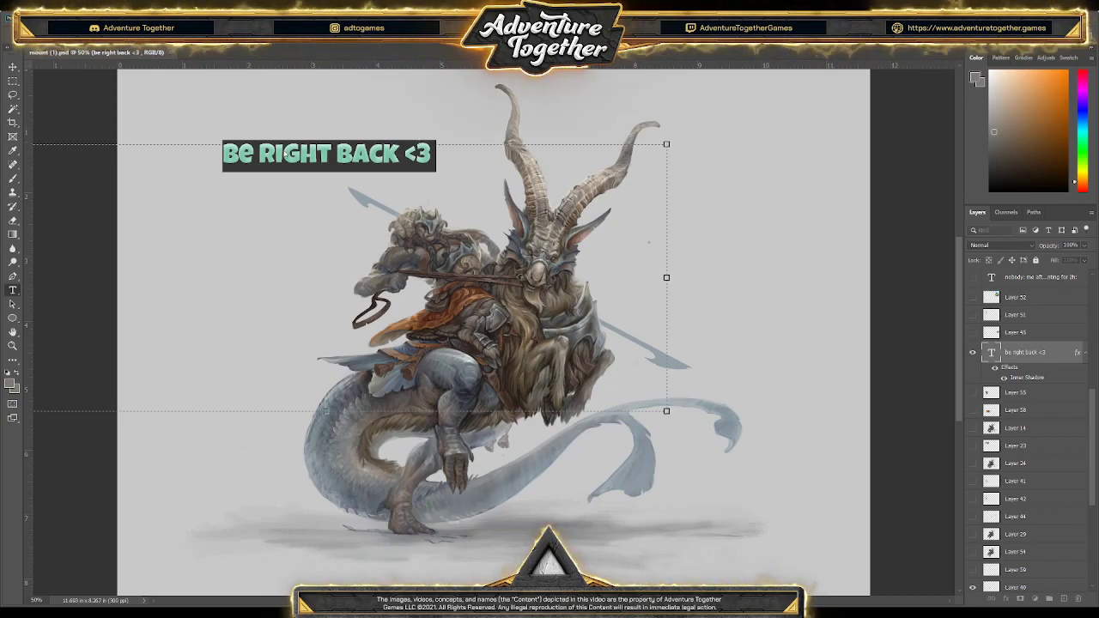
key("ctrl+shift+period")
key("ctrl+Return")
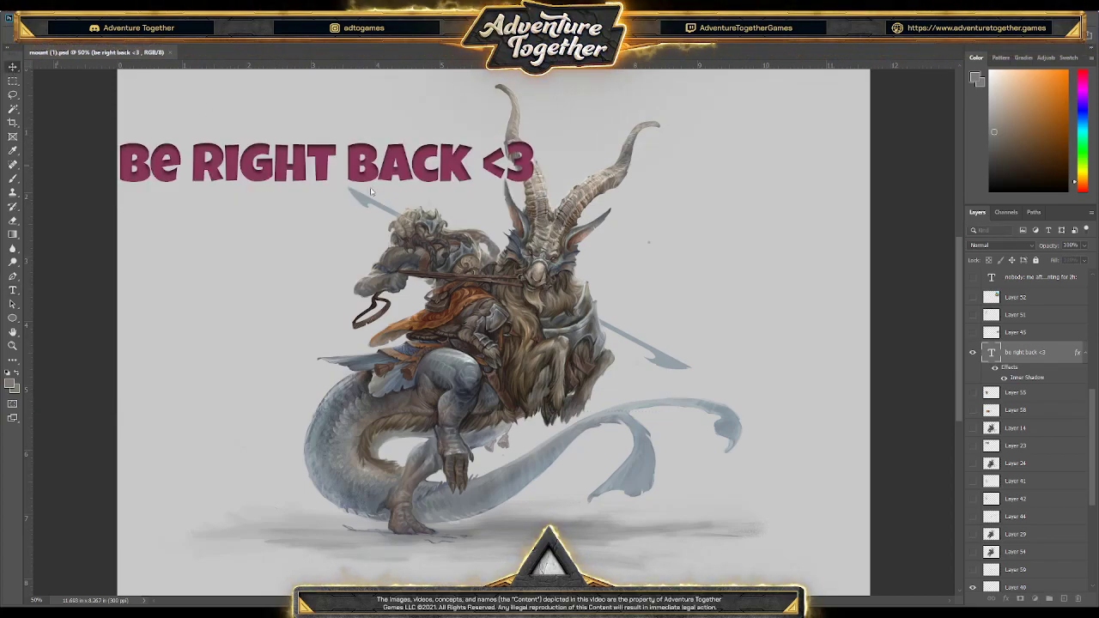
left_click_drag(443, 183, 466, 157)
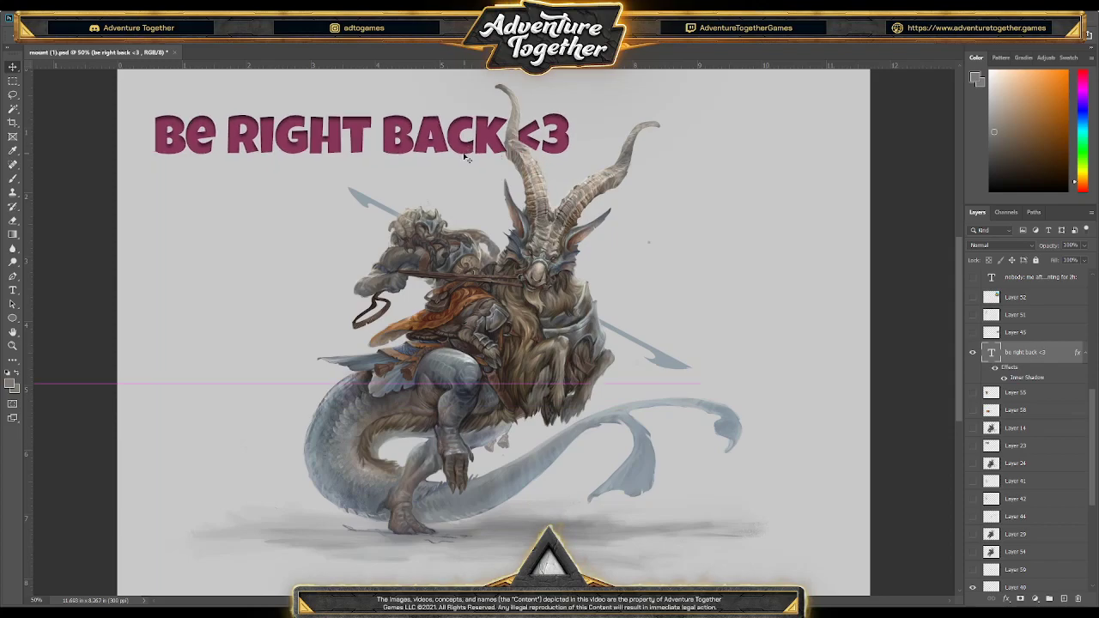
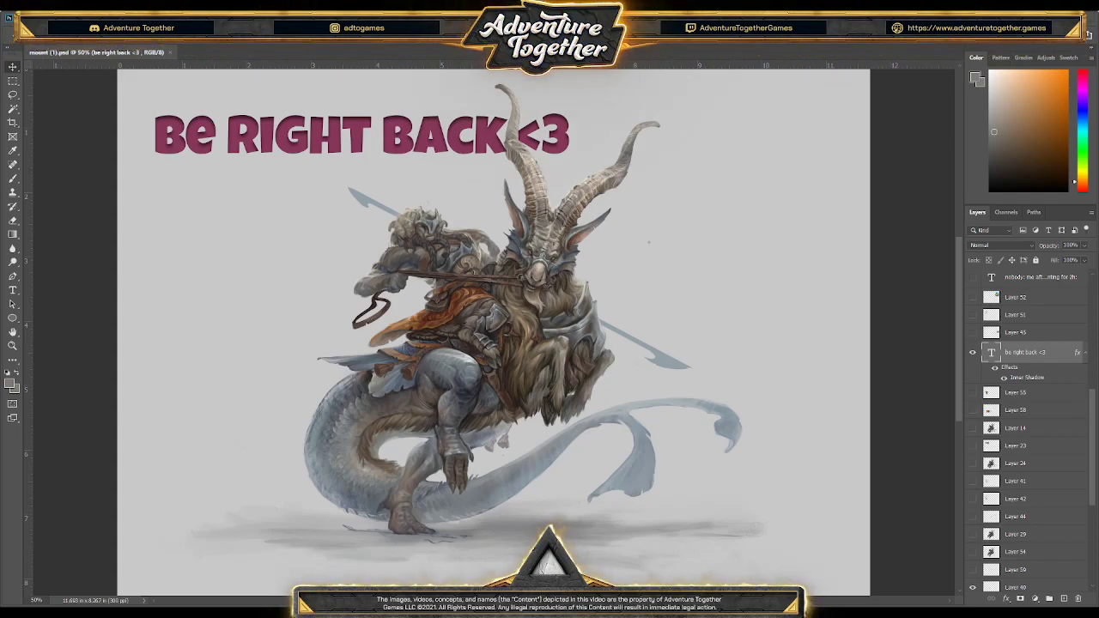
Hide the "be right back <3" message and make Layer 39 active for painting the rider's upper body
key("ctrl+z")
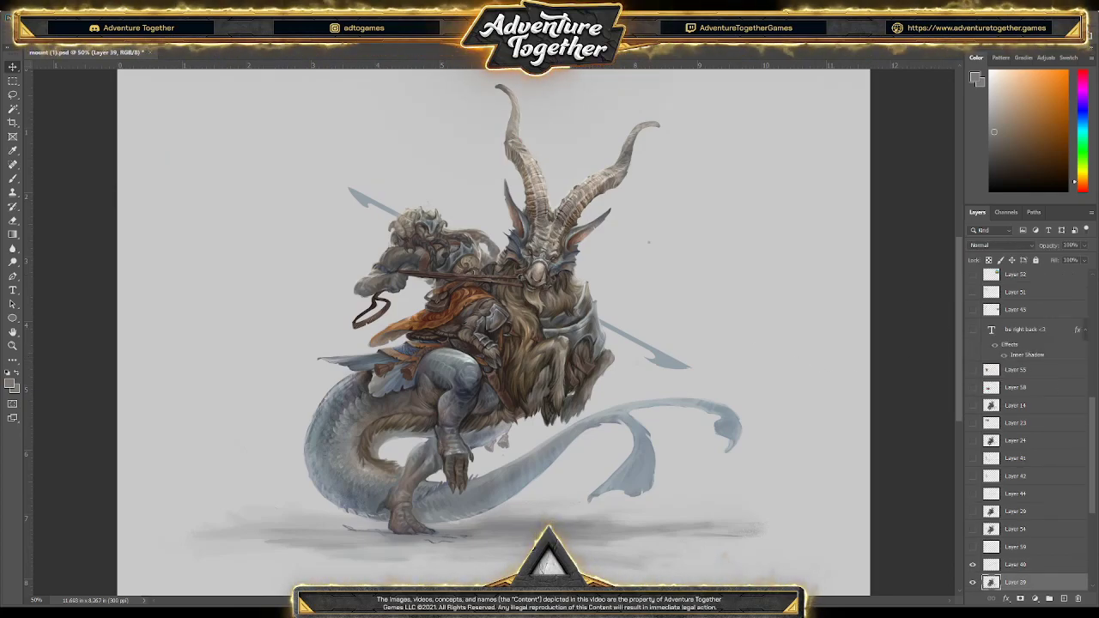
key("z")
left_click_drag(418, 235, 508, 261)
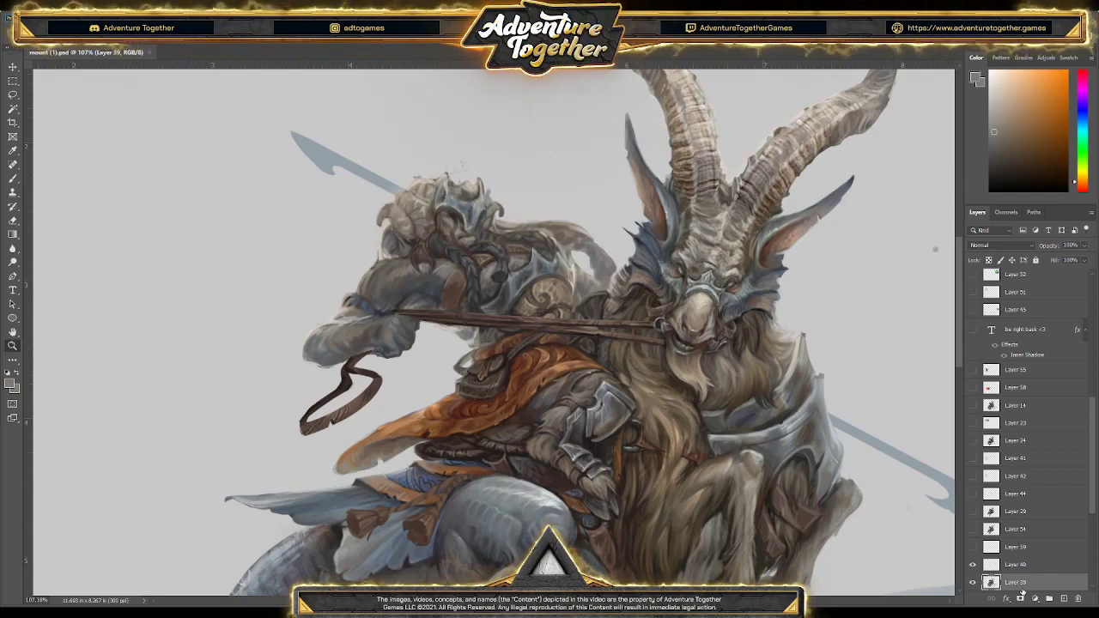
scroll(502, 275, "up", 2)
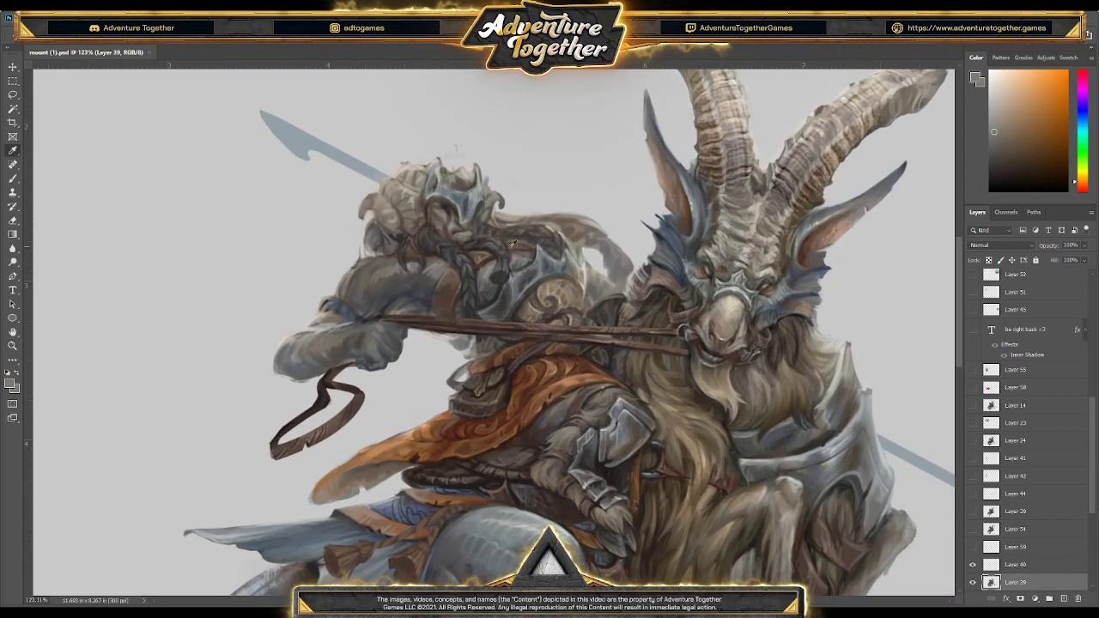
Repaint the rider's raised upper arm and sleeve on Layer 39 with dark grey-brown tones sampled from the surrounding area
left_click(423, 273, "alt")
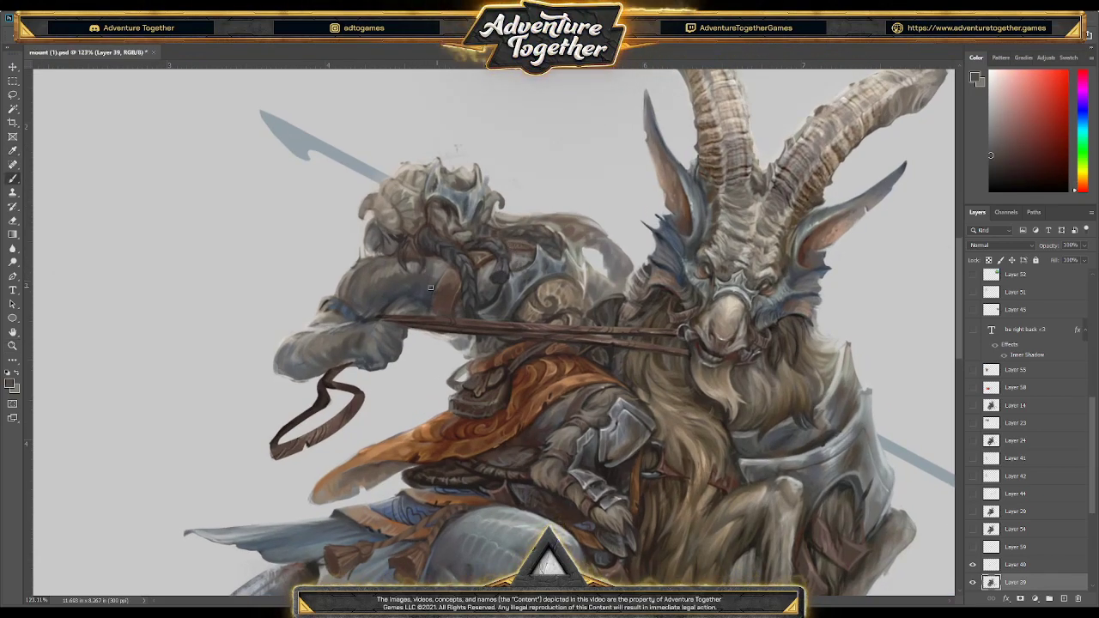
left_click(443, 263, "alt")
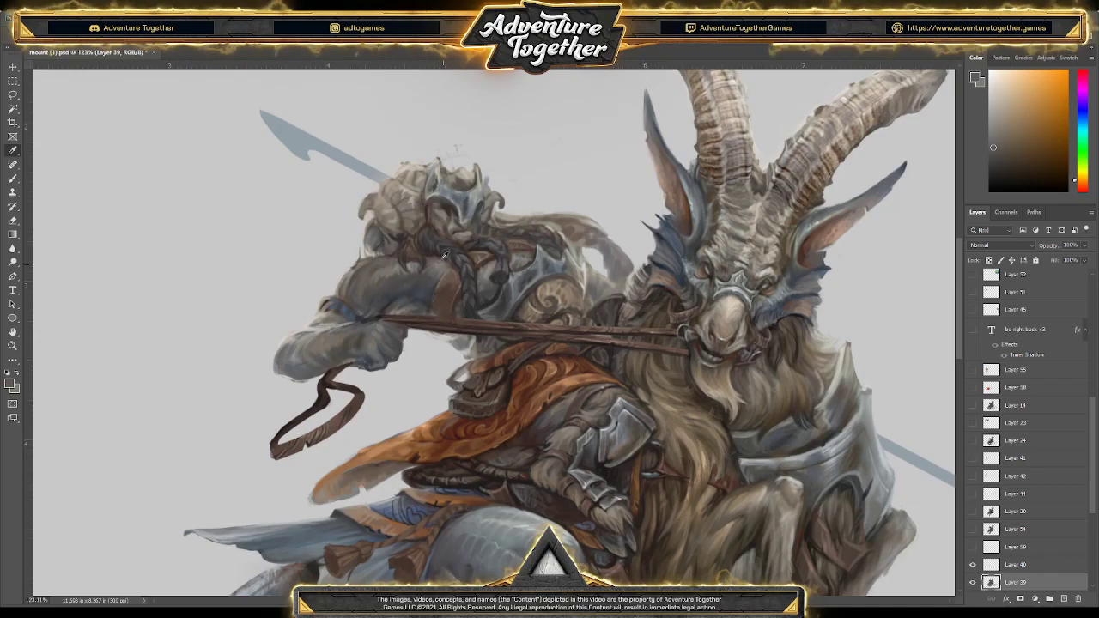
left_click(400, 272, "alt")
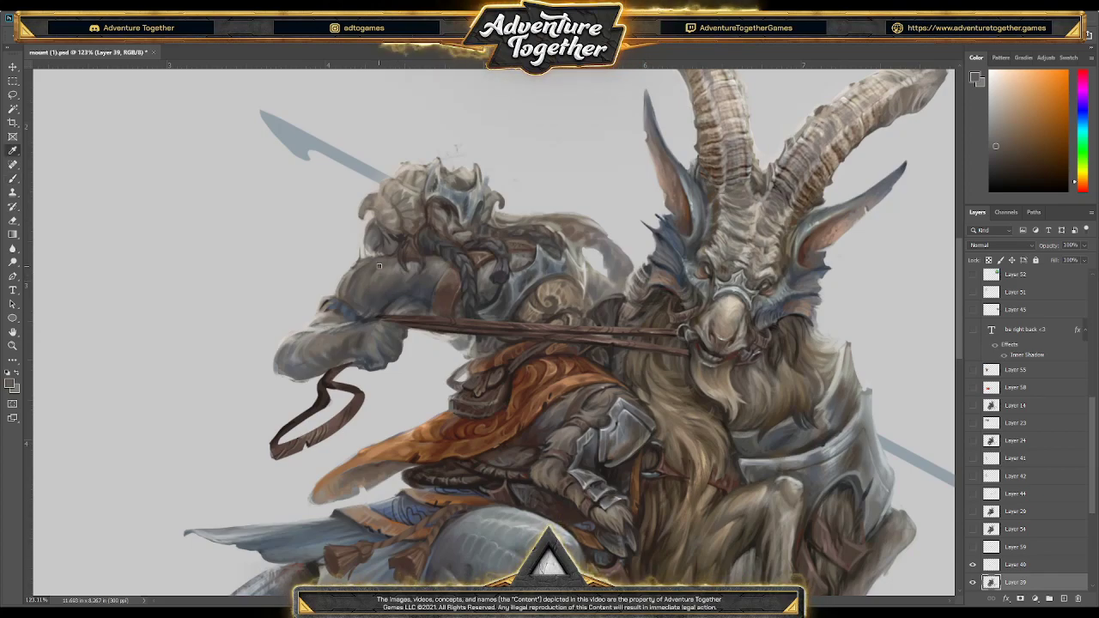
left_click(350, 286, "alt")
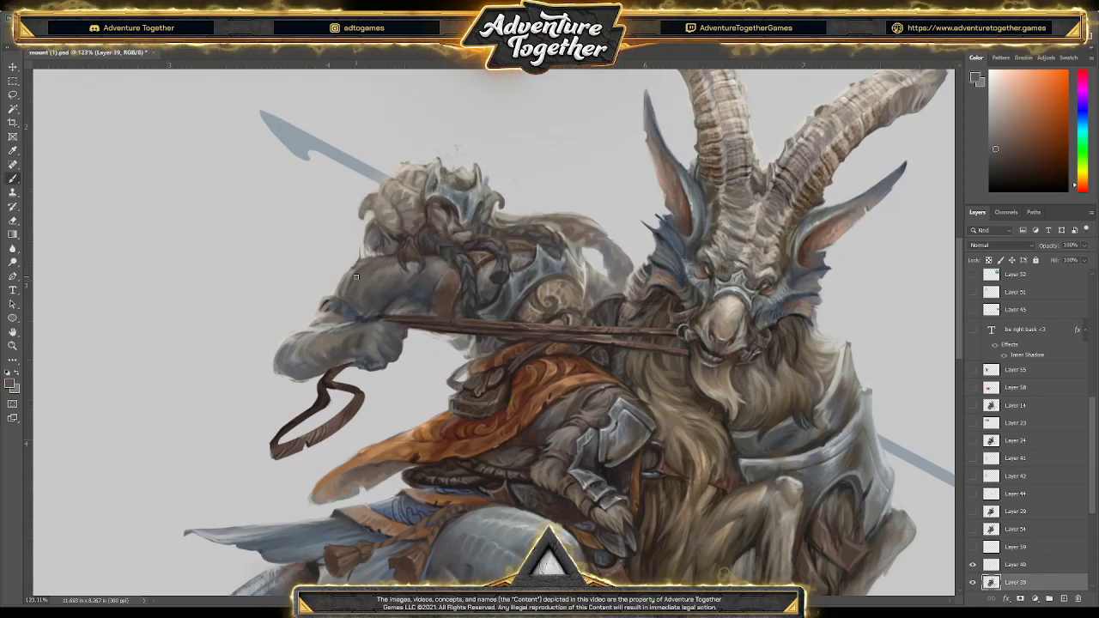
Clean up the upper edge of the rider's raised sleeve and blend its shading with sampled grey-brown tones
key("e")
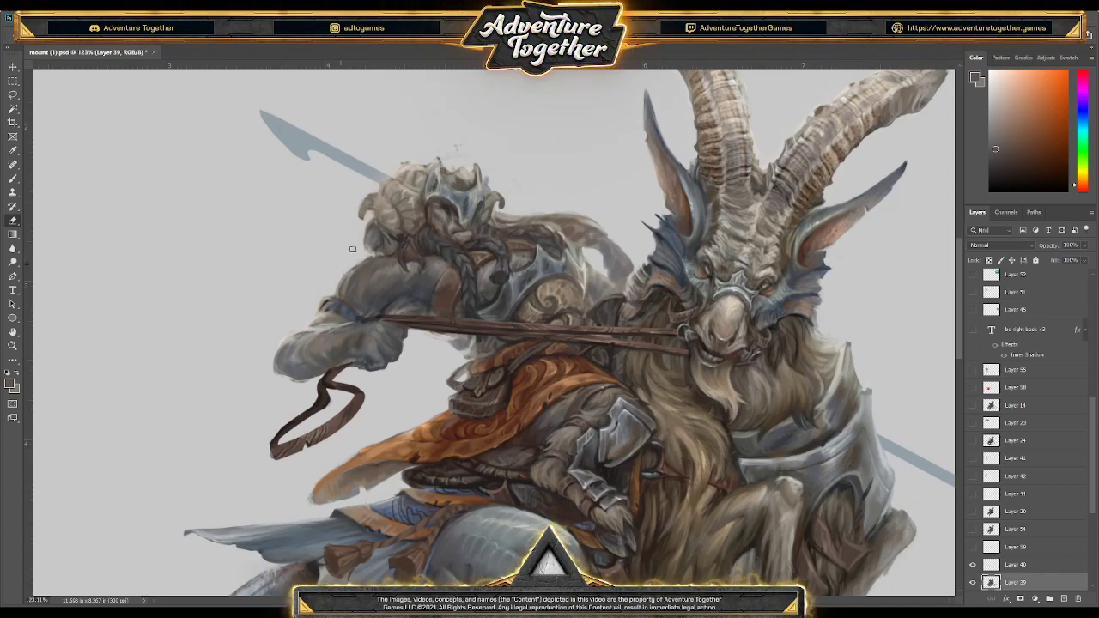
left_click(369, 255, "alt")
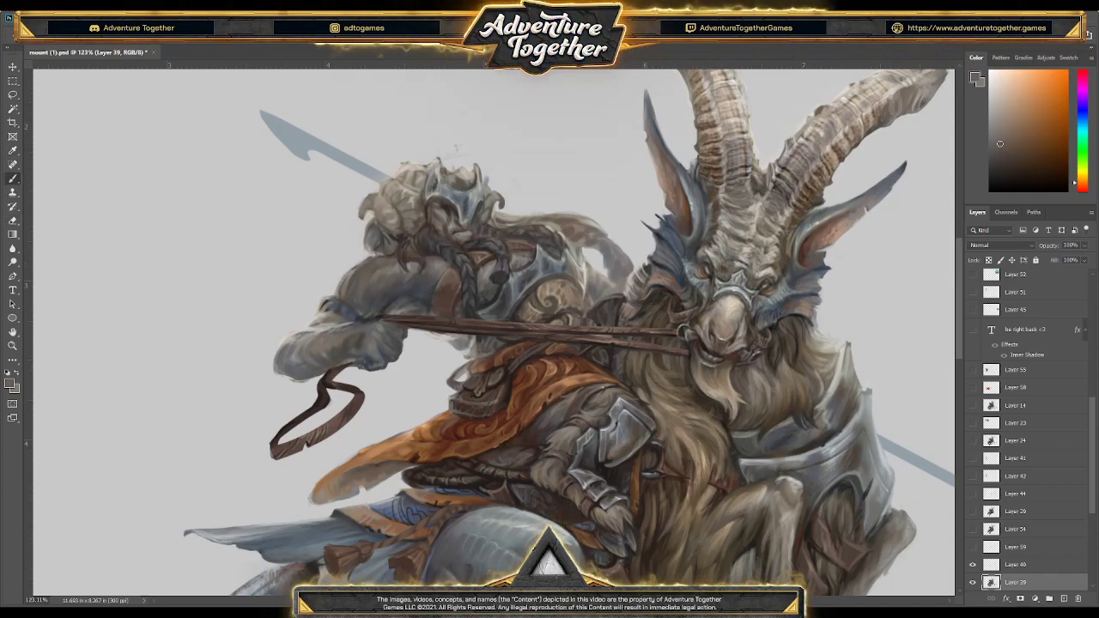
left_click(361, 266, "alt")
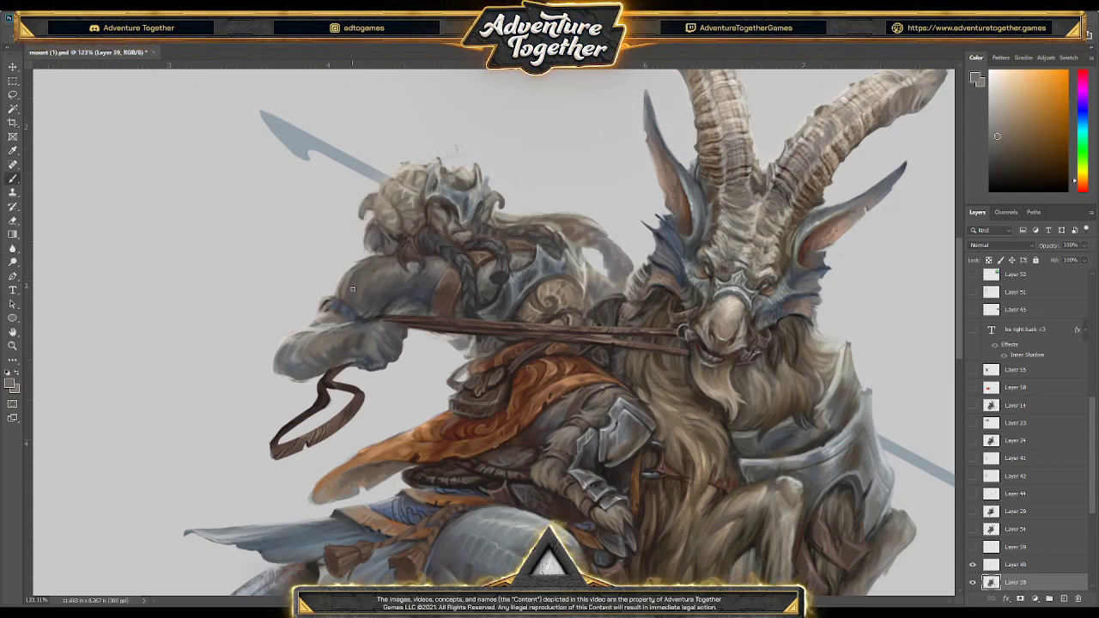
left_click(361, 274, "alt")
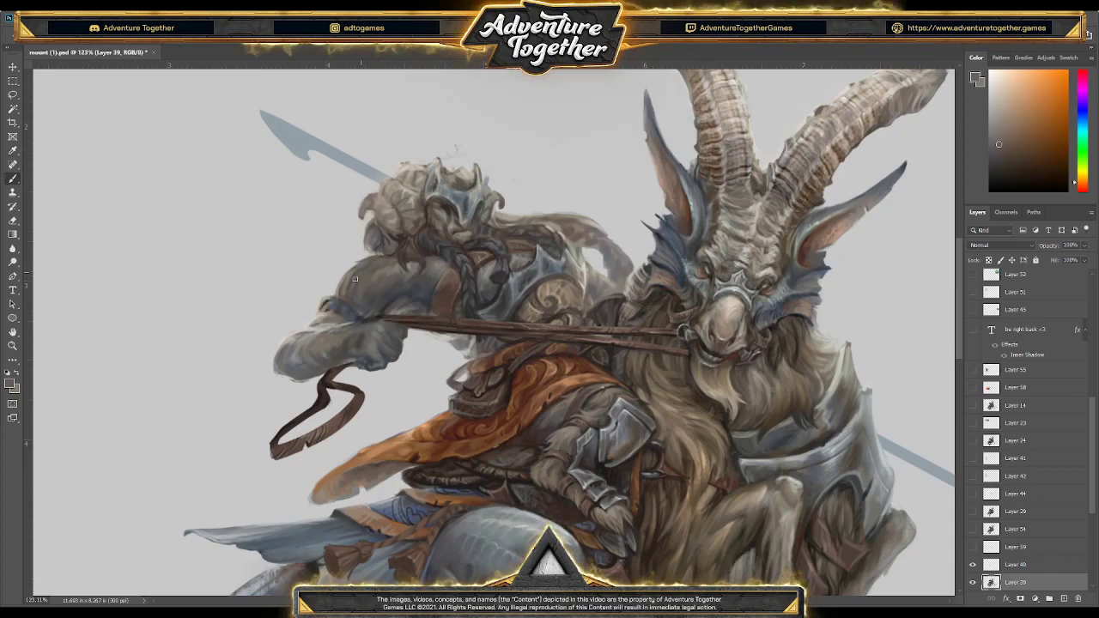
left_click(346, 289, "alt")
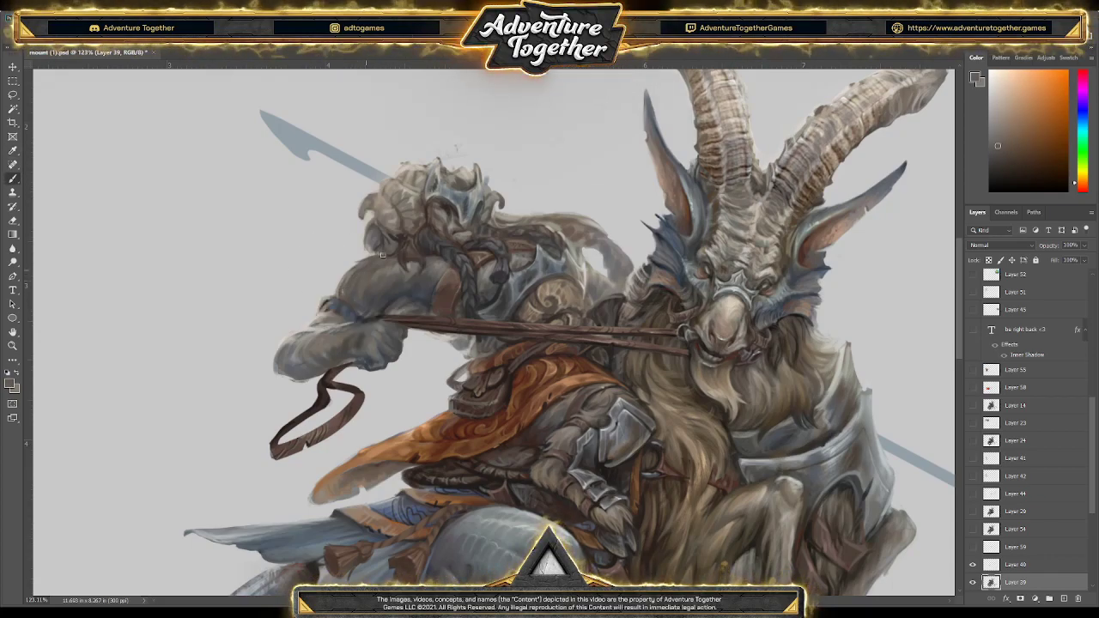
left_click(374, 300, "alt")
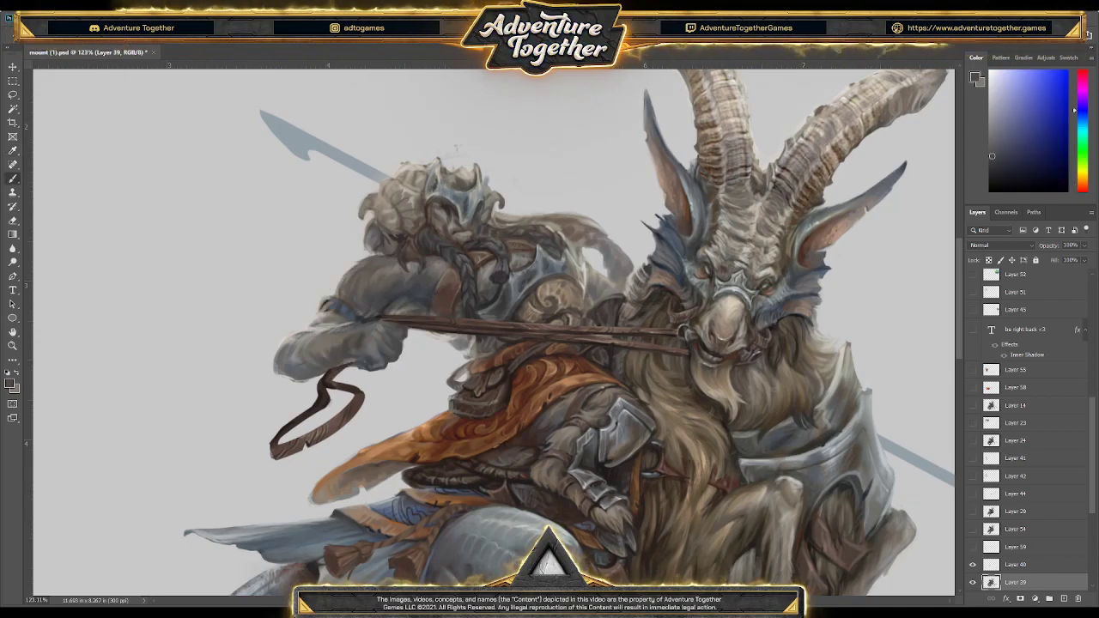
Deepen the shadows around the rider's face and braided beard with sampled near-black and dark blue-grey tones
left_click(379, 311, "alt")
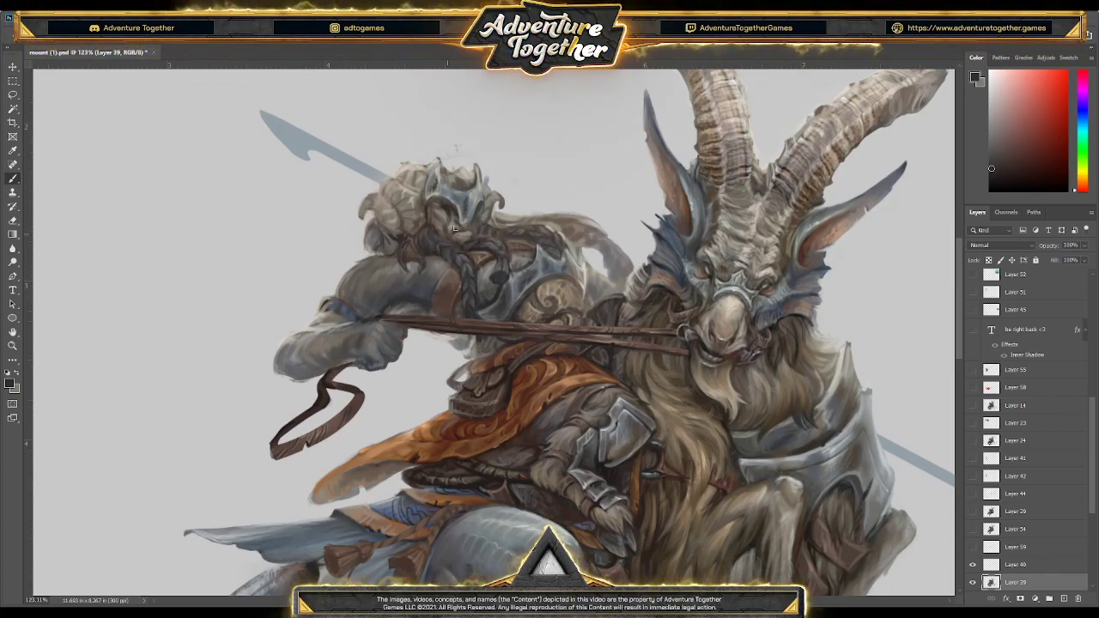
left_click(412, 304, "alt")
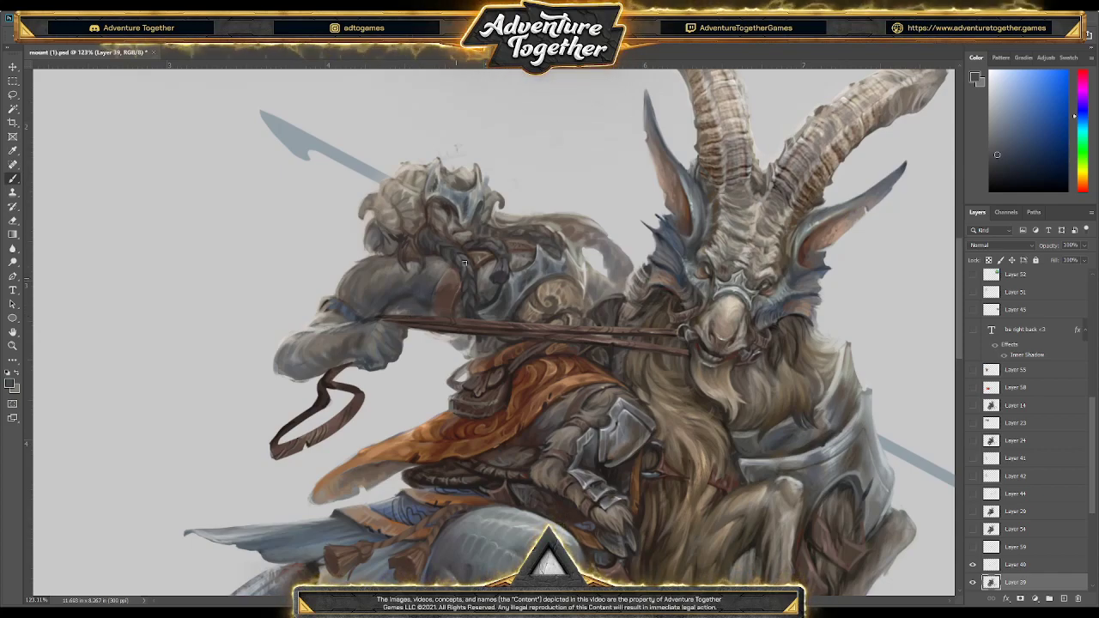
key("alt")
Repaint the rider's lower hair locks falling onto the shoulder with sampled warm brown and dark brown tones
left_click(611, 393, "alt")
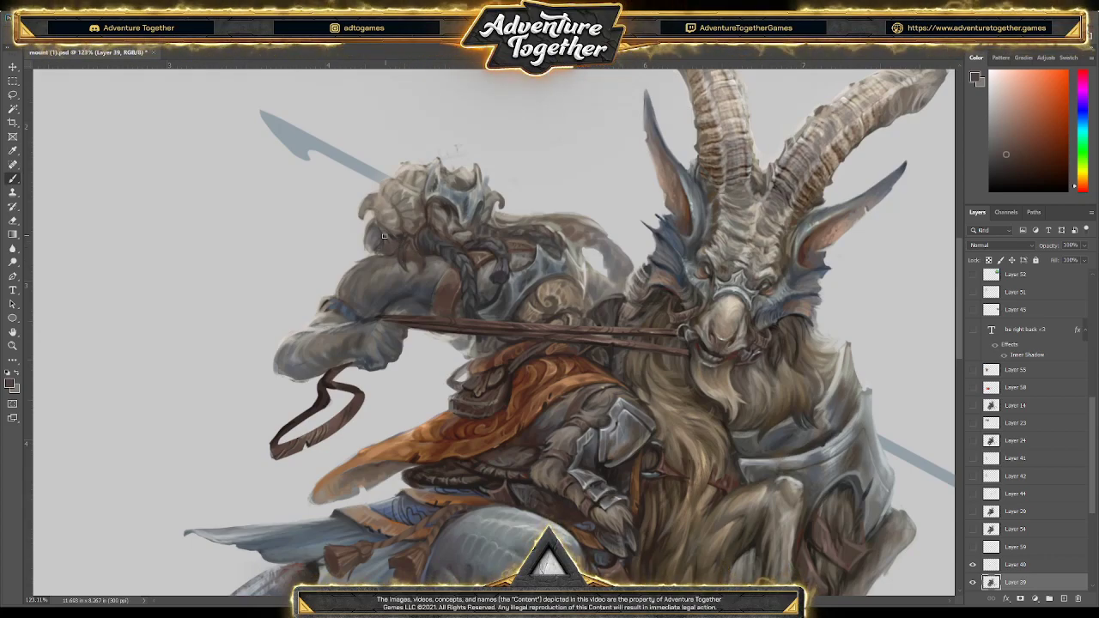
key("alt")
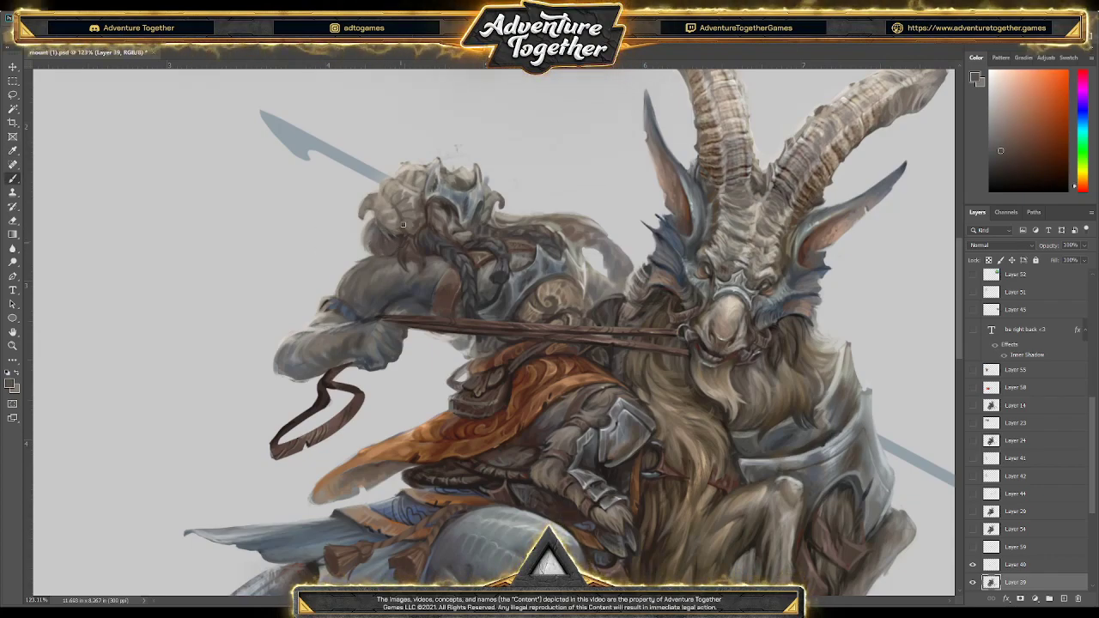
left_click(397, 245, "alt")
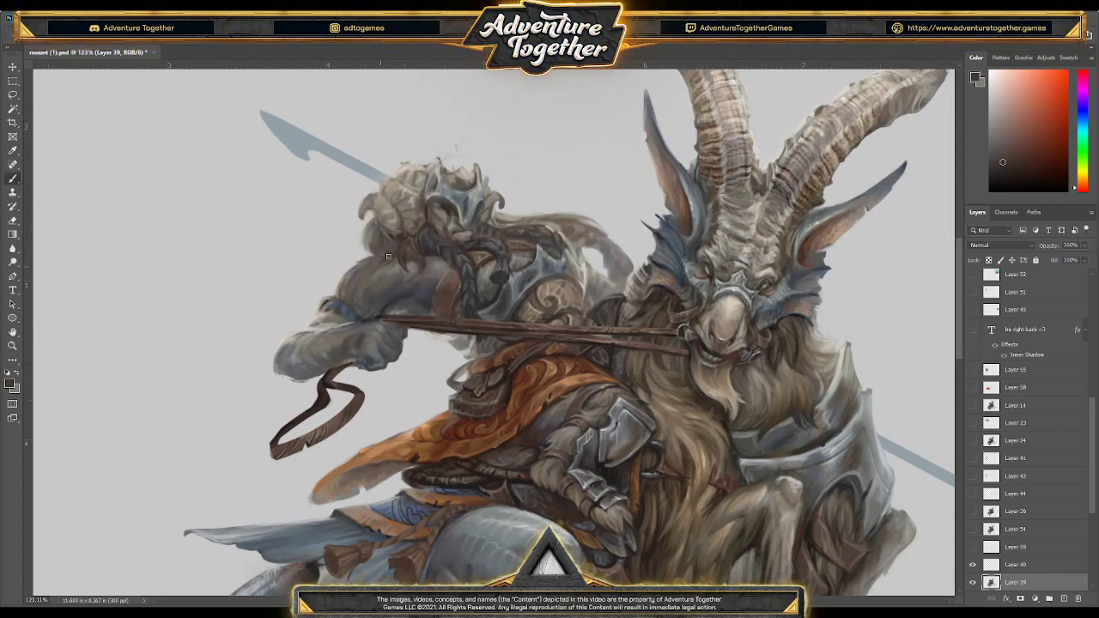
left_click(412, 243, "alt")
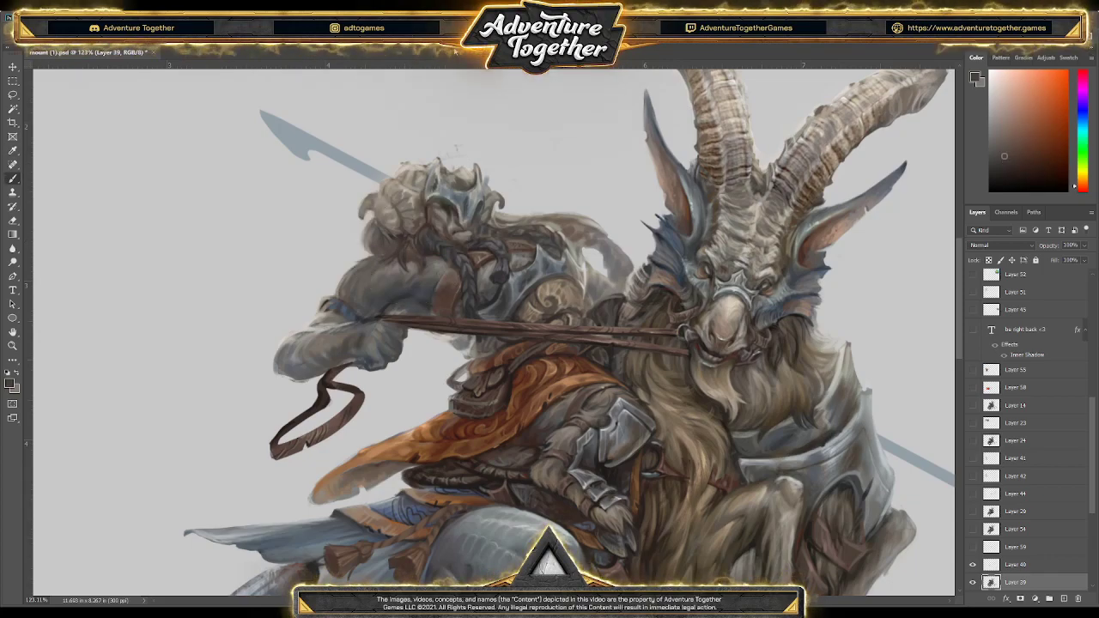
left_click(401, 240, "alt")
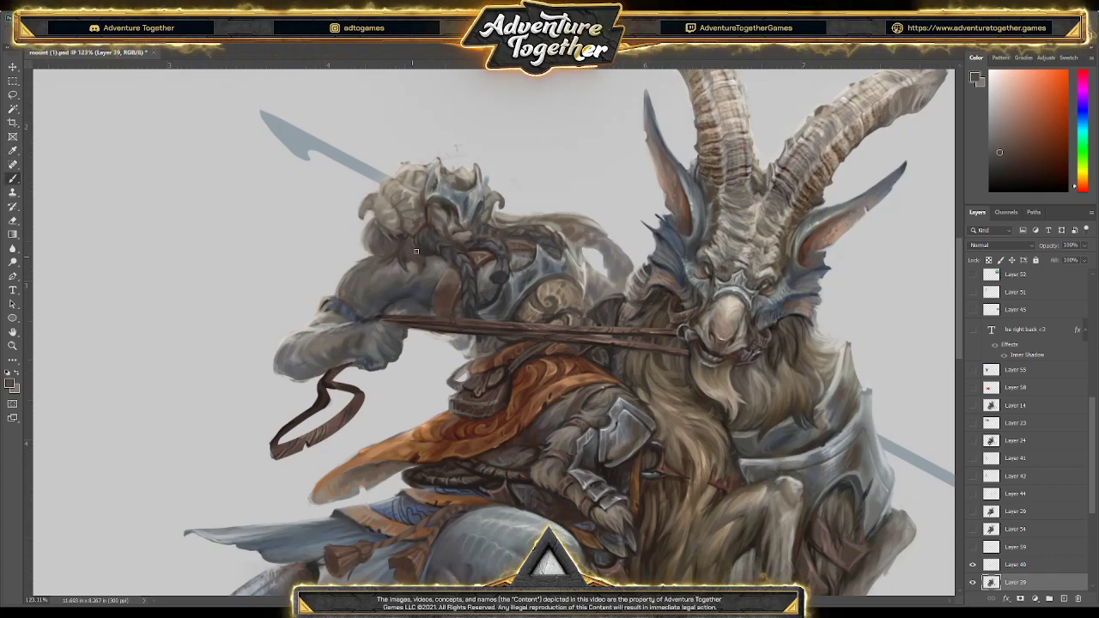
left_click(521, 336, "alt")
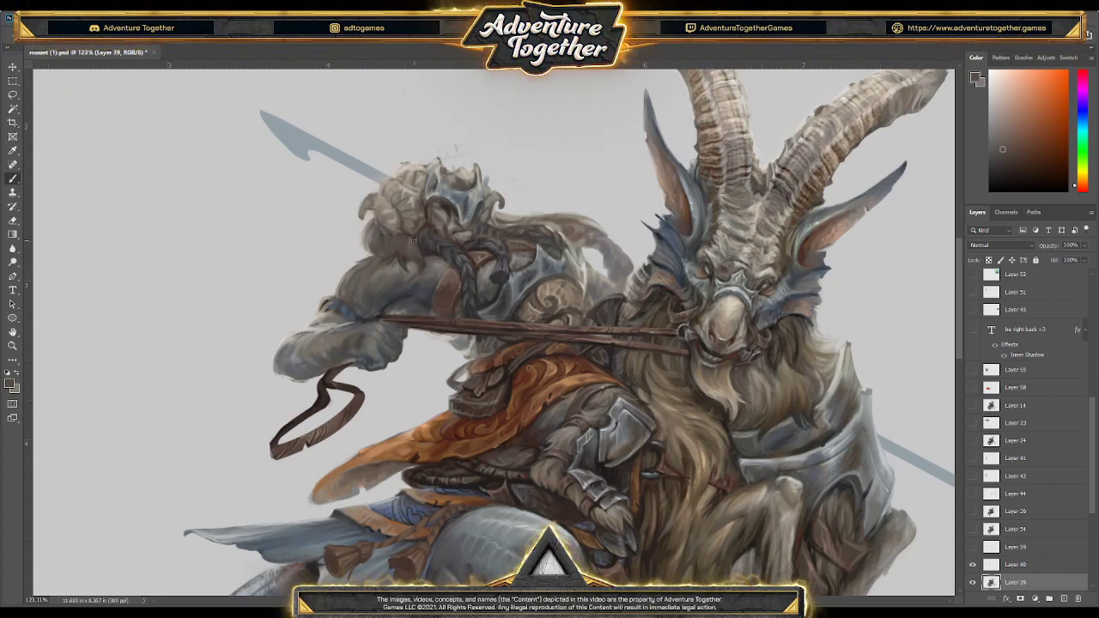
left_click(427, 264, "alt")
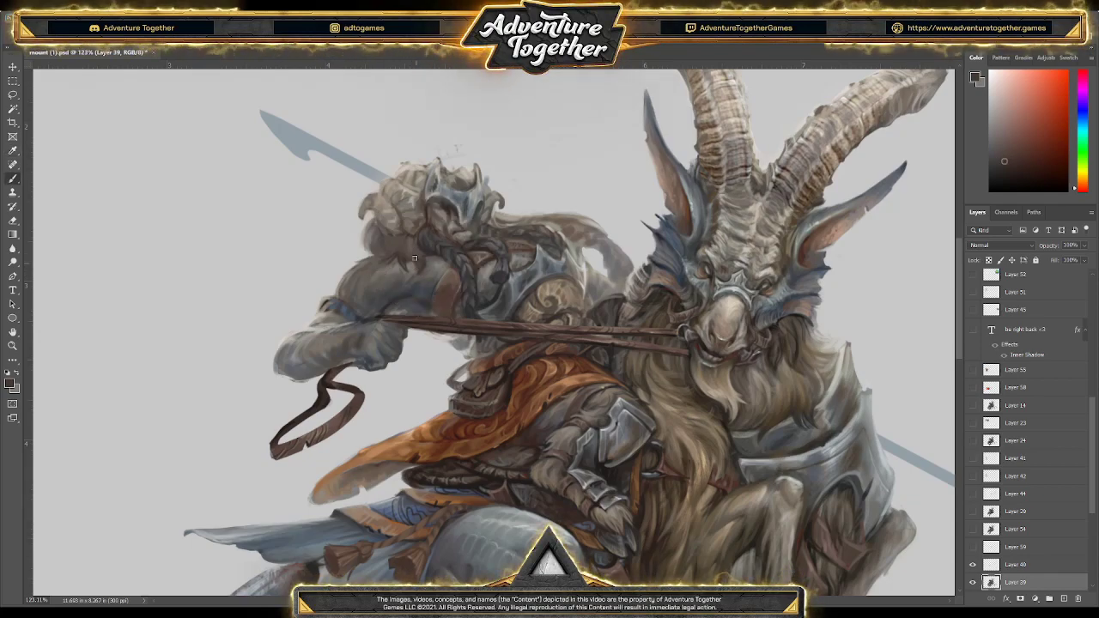
left_click(414, 257, "alt")
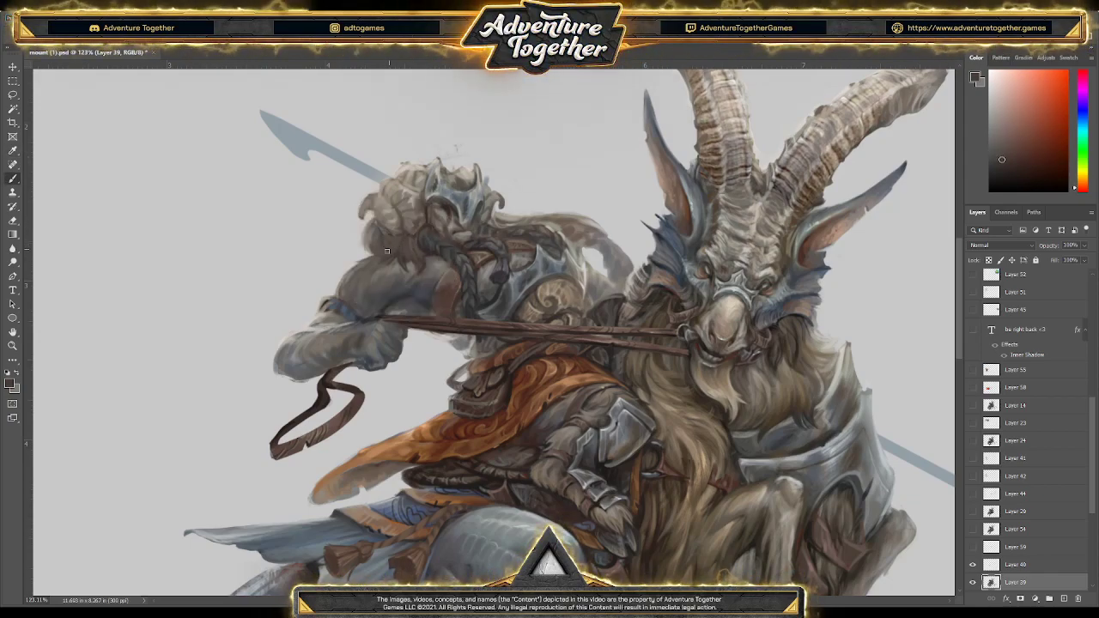
Soften the outer strands and top of the rider's hair with lighter grey-brown tones, and erase the stray marks above the head
left_click(388, 251, "alt")
left_click(377, 259, "alt")
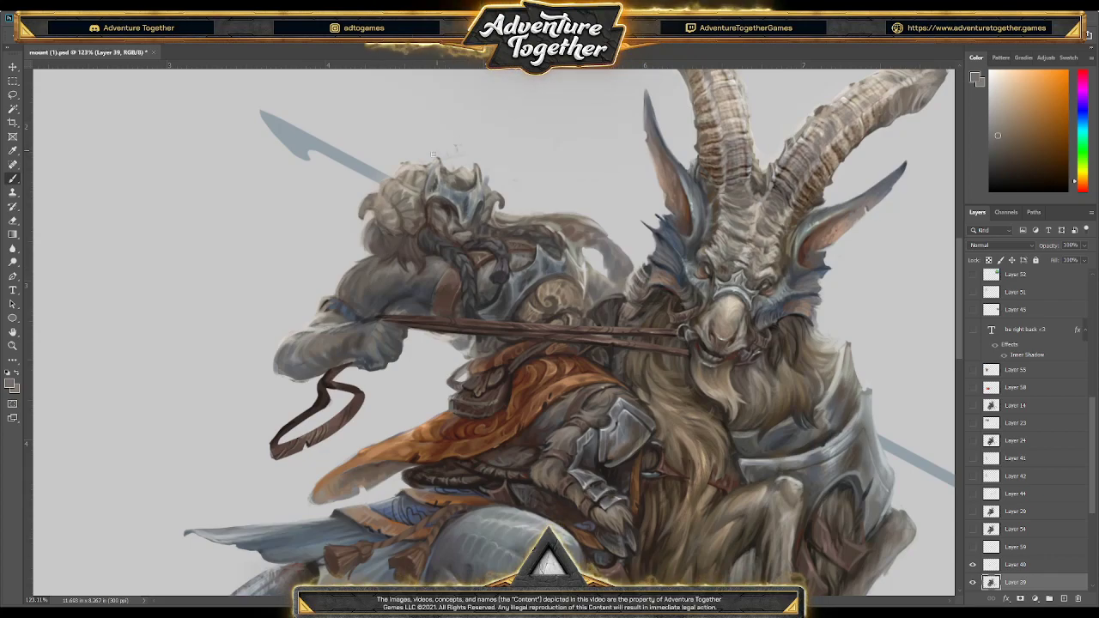
left_click(371, 218, "alt")
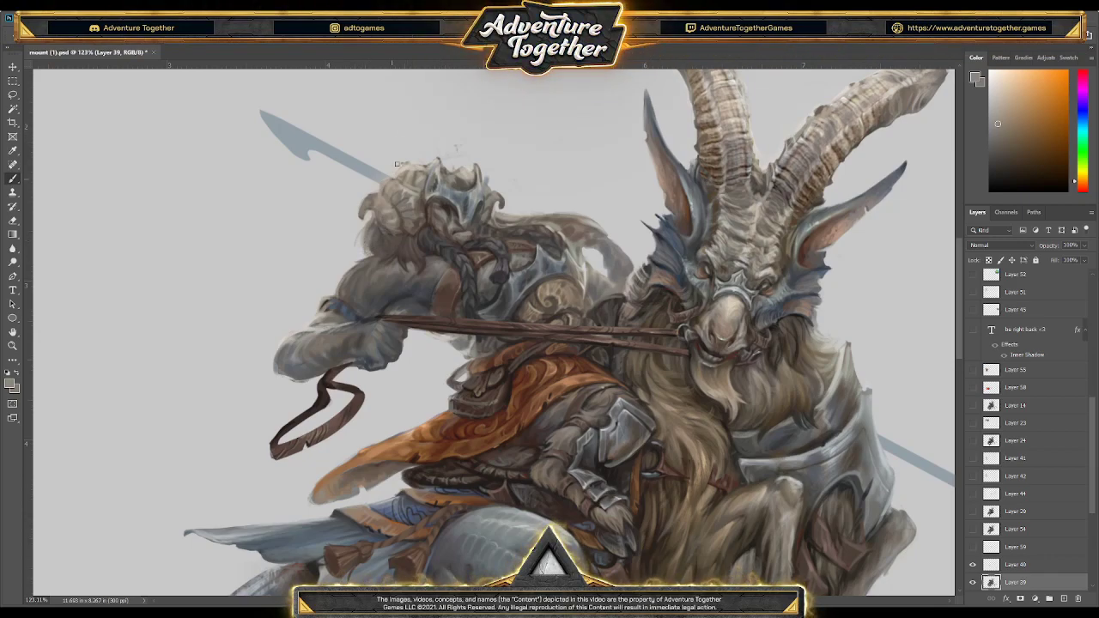
key("b")
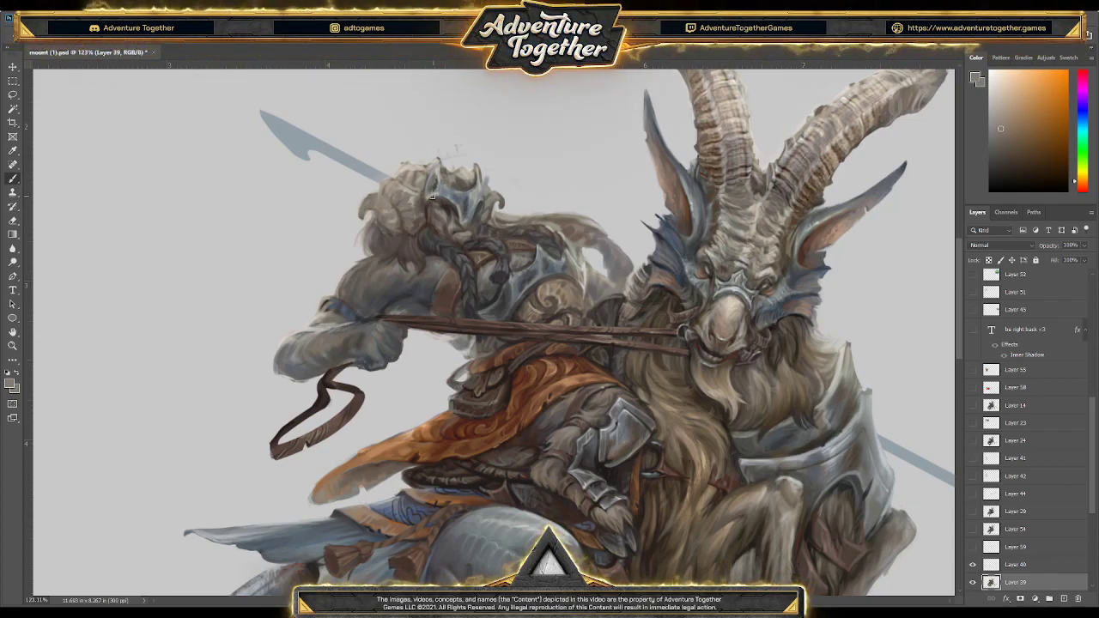
left_click(412, 180, "alt")
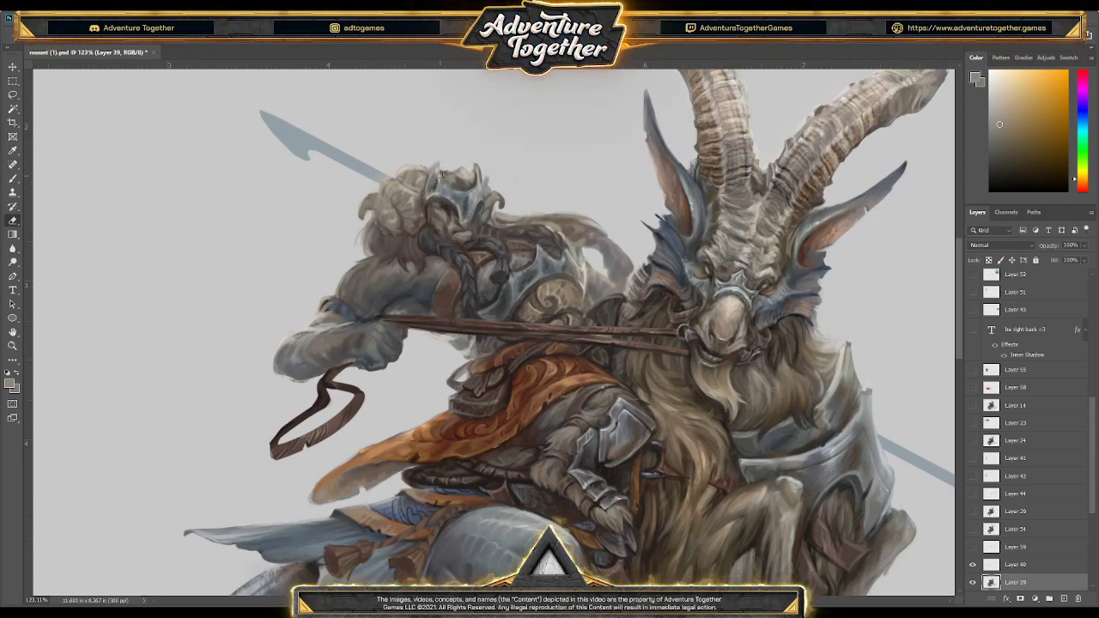
Sharpen the spikes and rim of the rider's helmet with sampled blue-grey tones
left_click(530, 267, "alt")
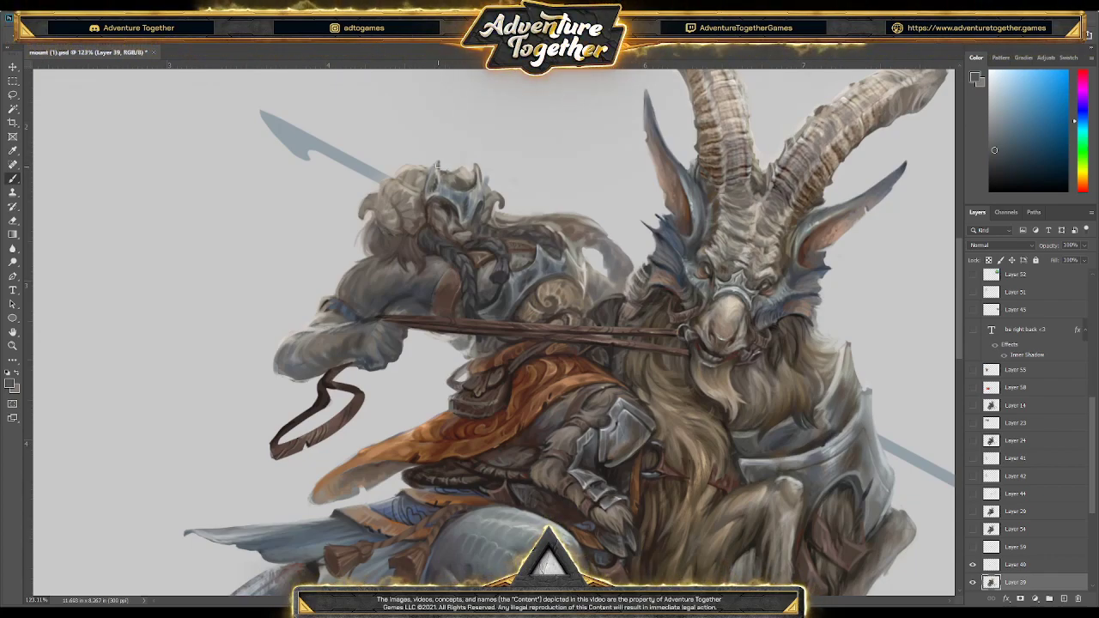
left_click(436, 172, "alt")
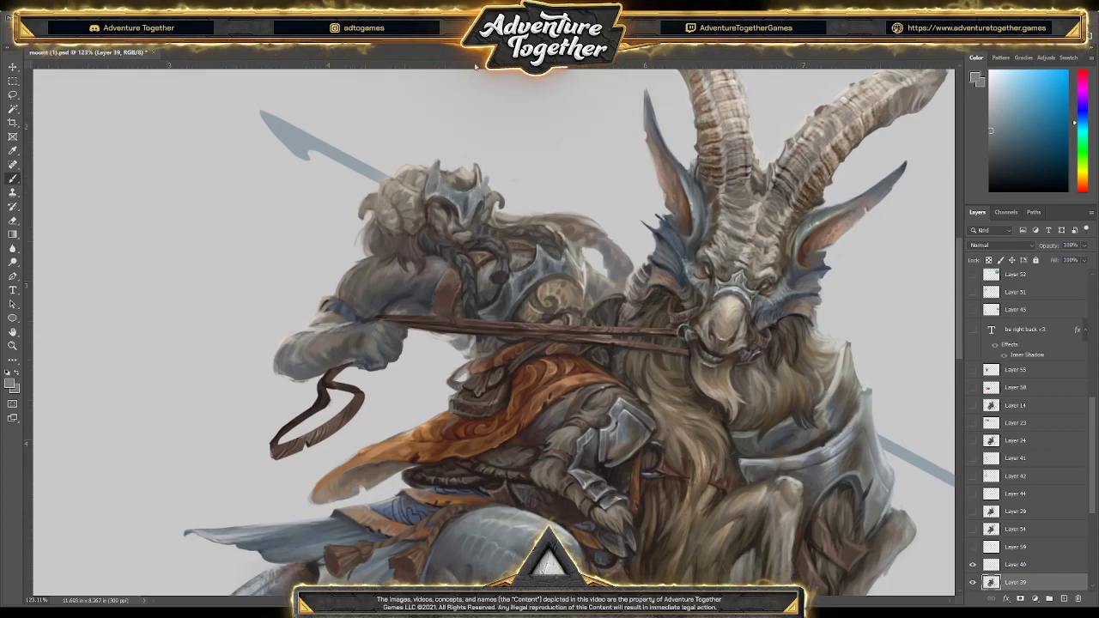
left_click(479, 191, "alt")
left_click(432, 153, "alt")
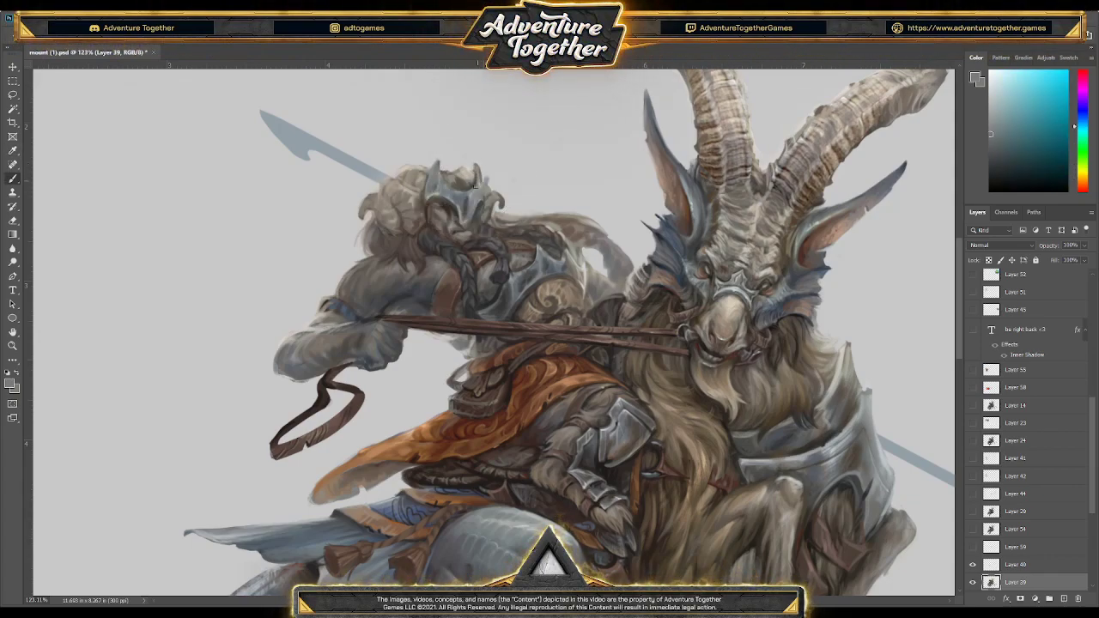
left_click(483, 190, "alt")
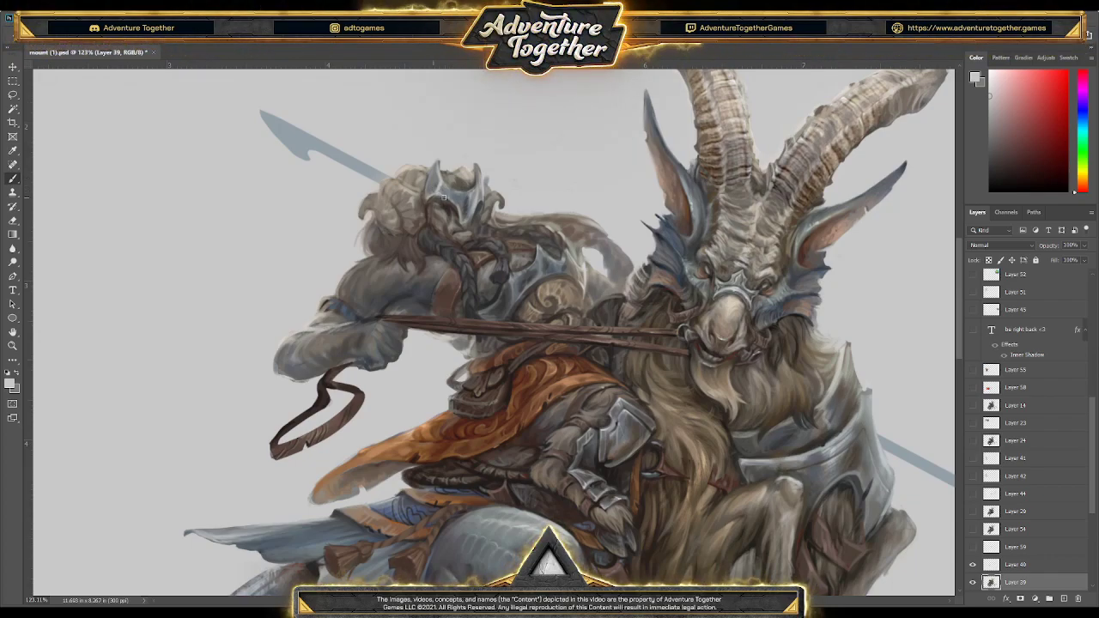
Add pale metallic highlights and dark blue-grey shadows to the helmet's front plate and spikes
left_click(467, 196, "alt")
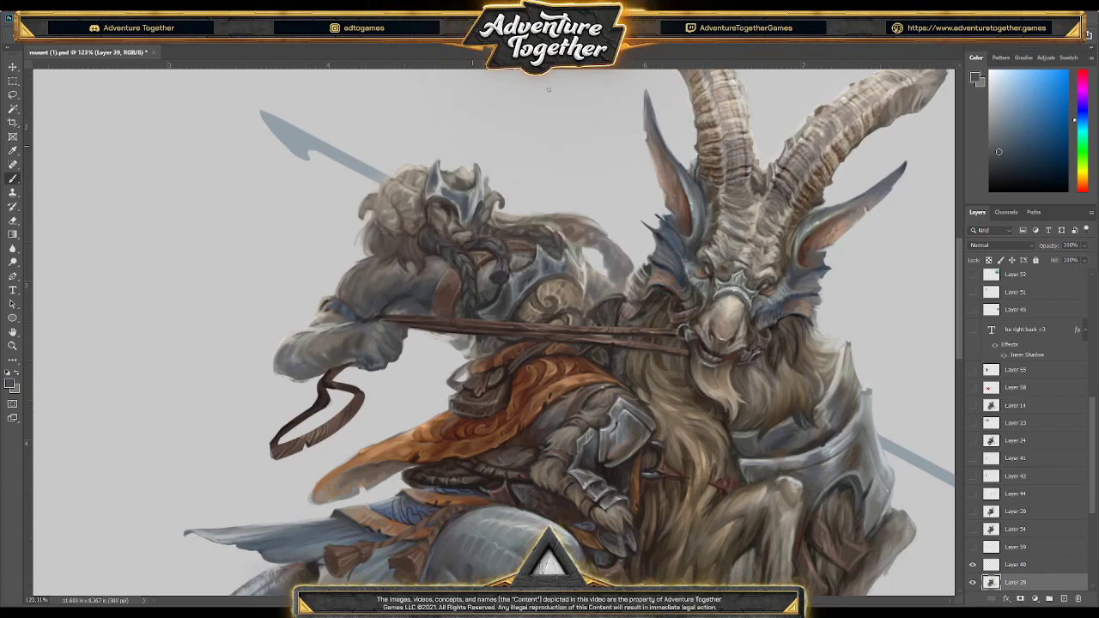
left_click(482, 147, "alt")
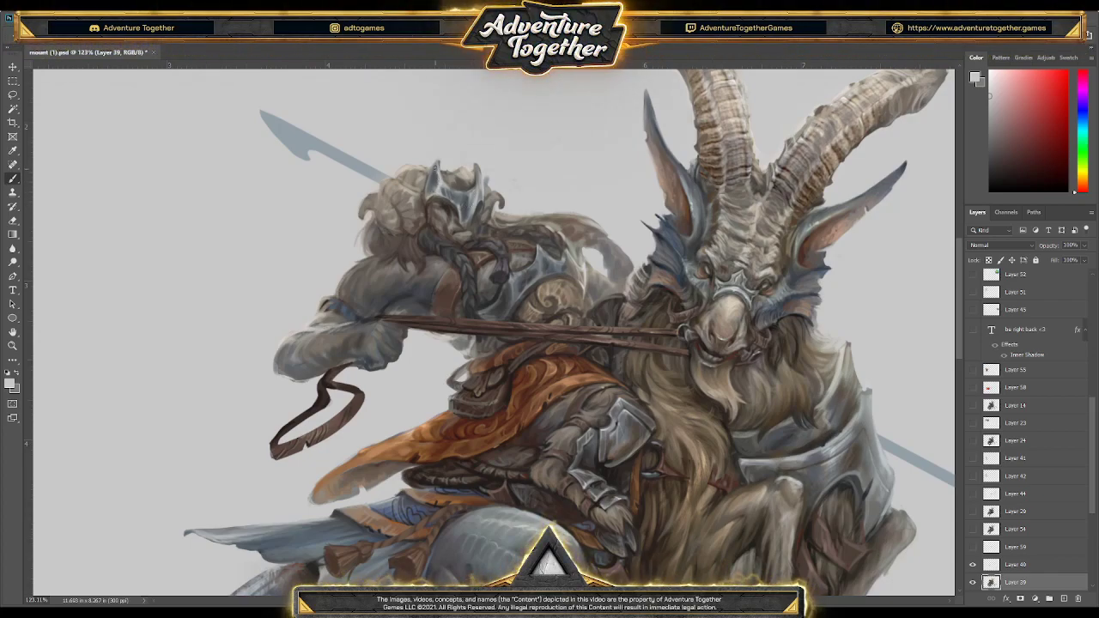
left_click(438, 162, "alt")
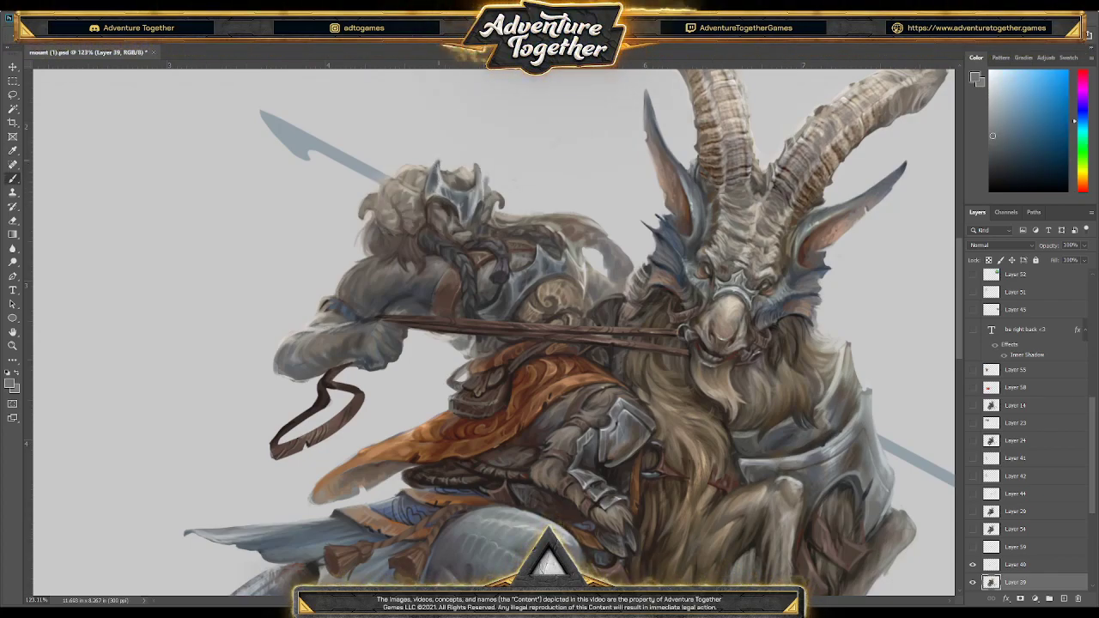
left_click(442, 203, "alt")
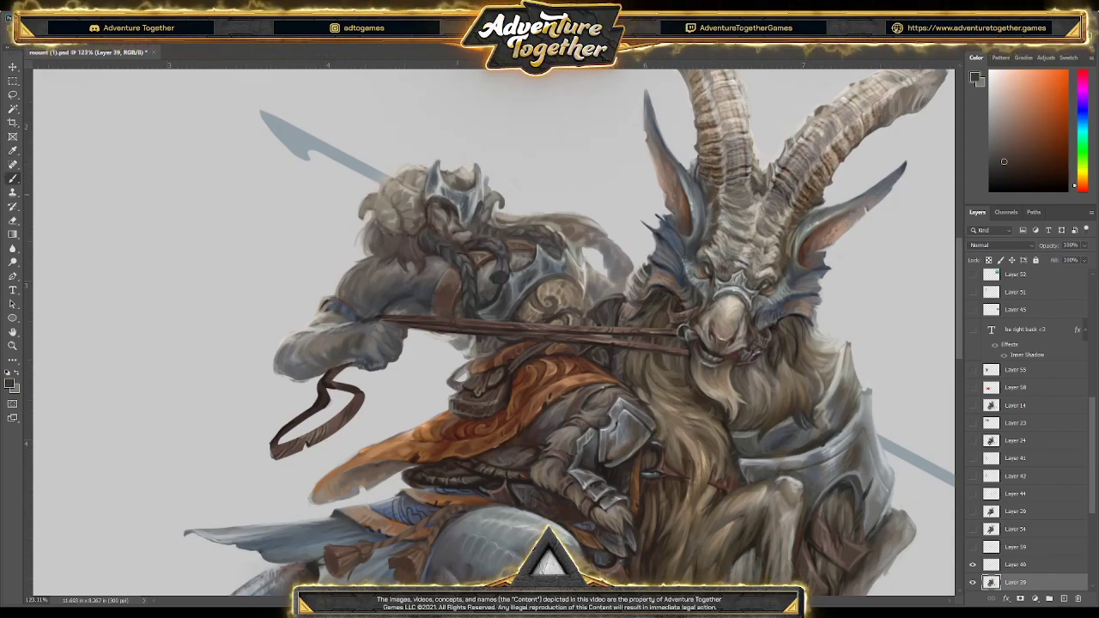
left_click(460, 194, "alt")
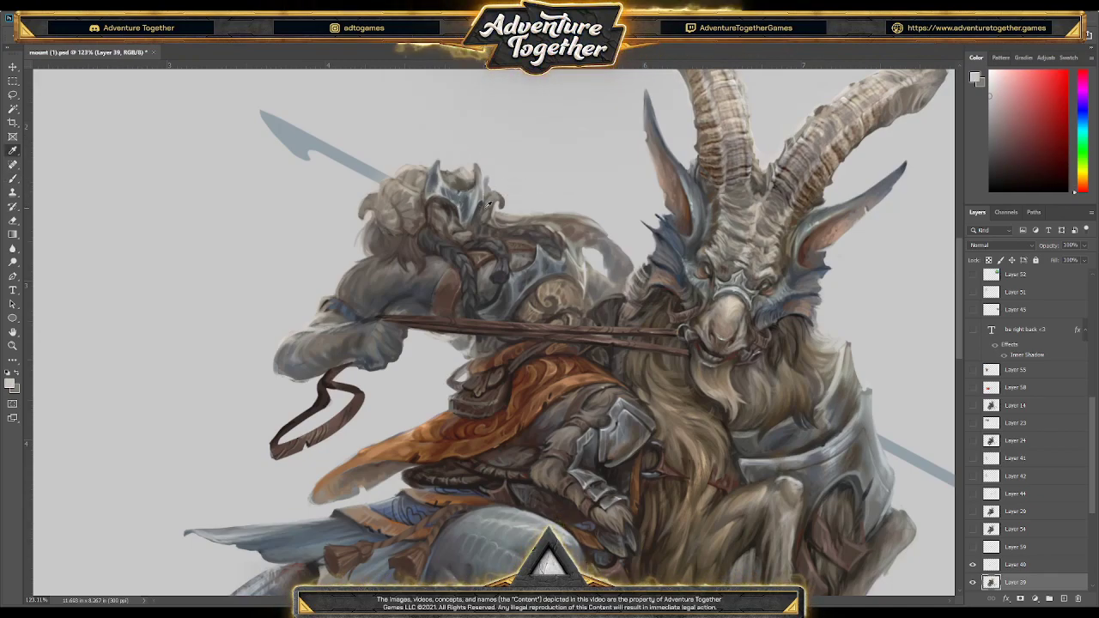
left_click(470, 212, "alt")
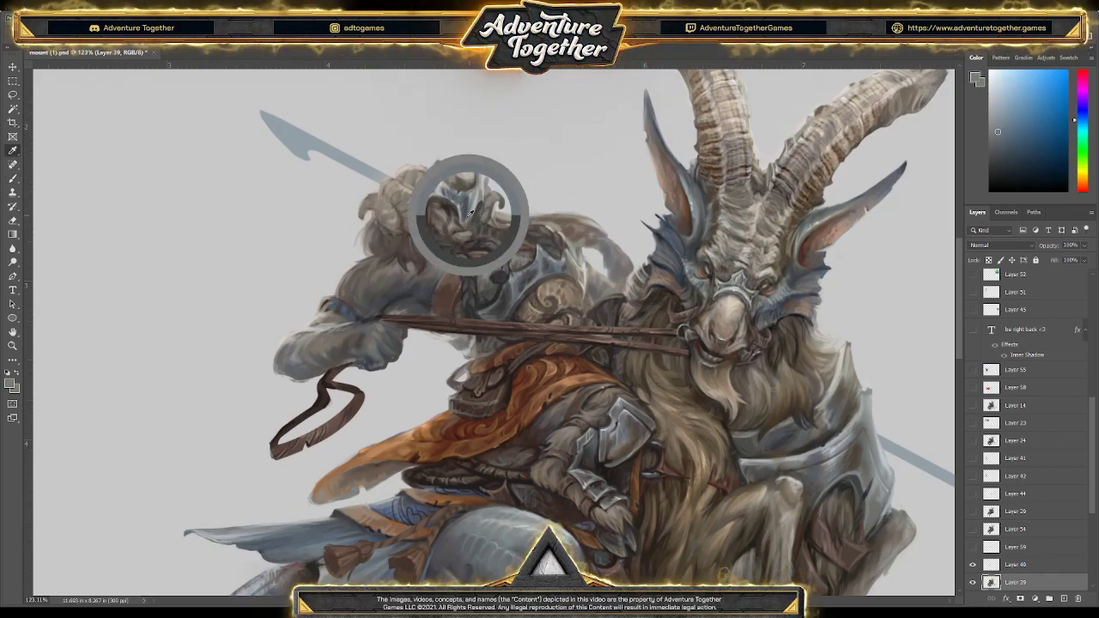
left_click(478, 204, "alt")
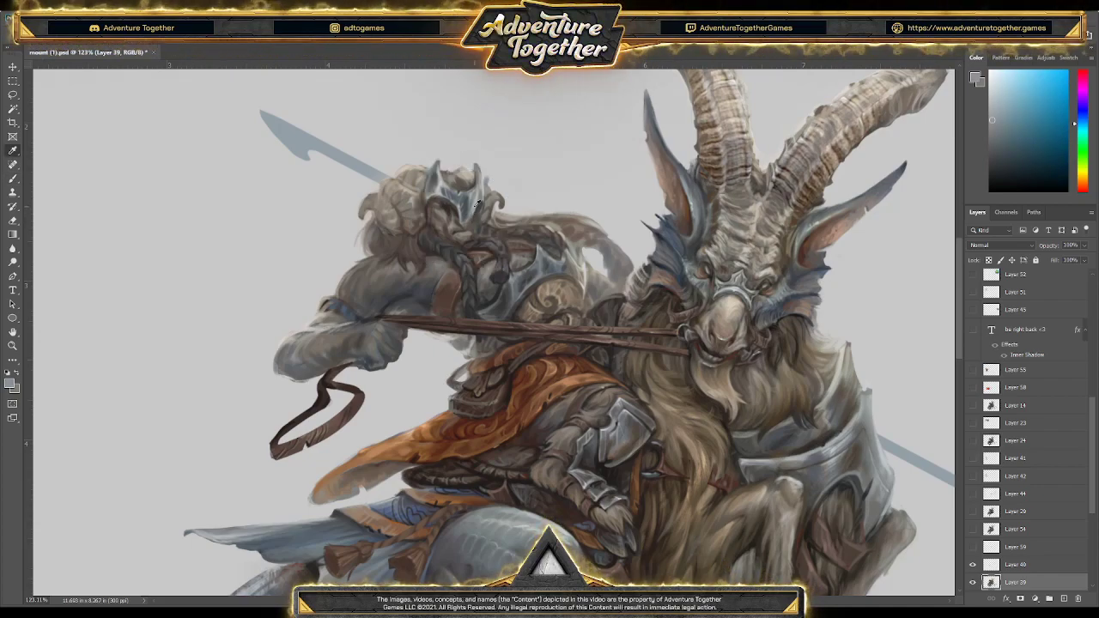
left_click(478, 203, "alt")
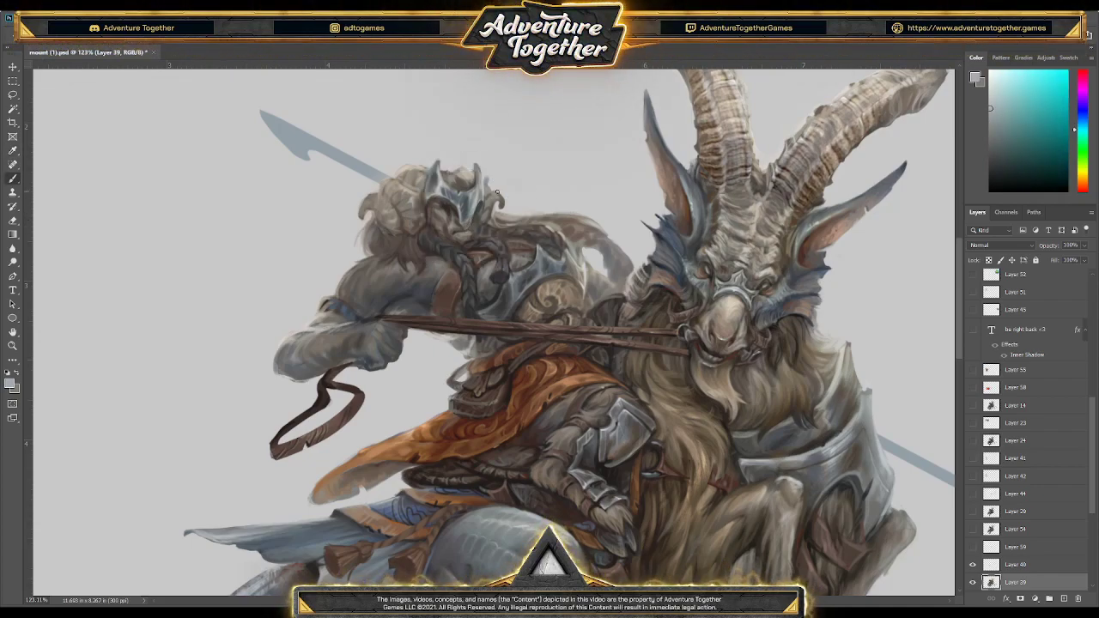
Refine the rider's brow and face beneath the helmet with sampled brown and grey tones
left_click(457, 228, "alt")
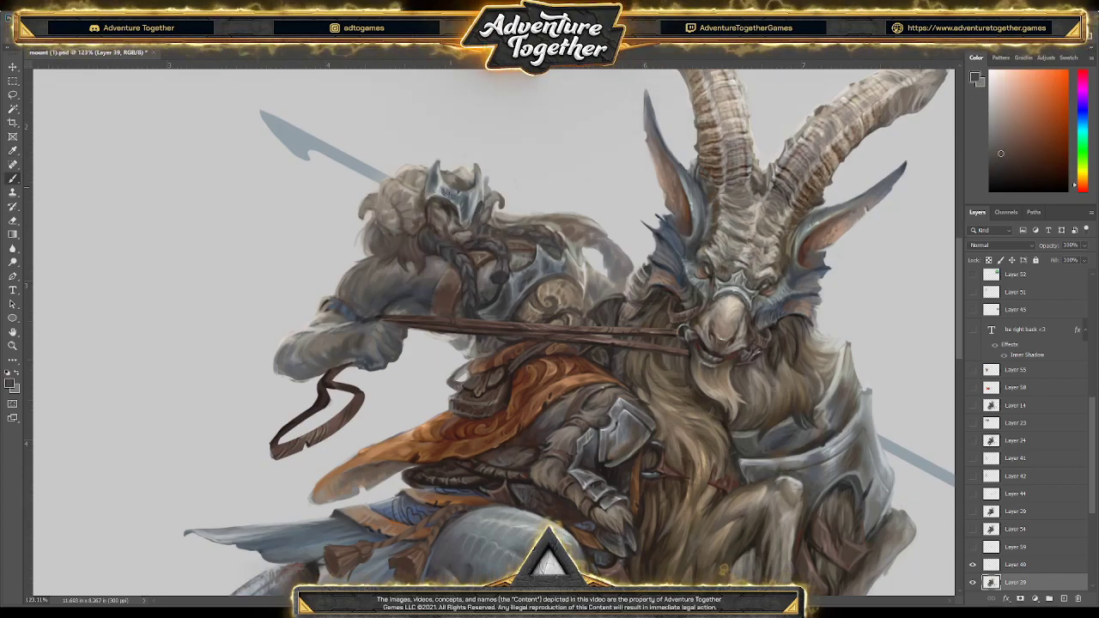
left_click(446, 212, "alt")
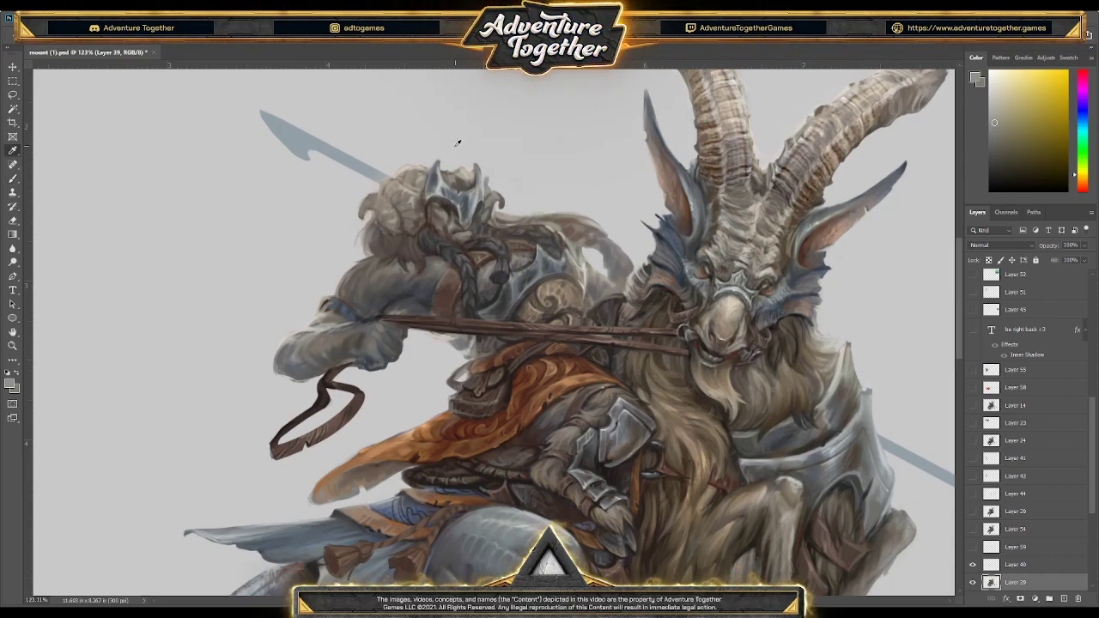
left_click(442, 214, "alt")
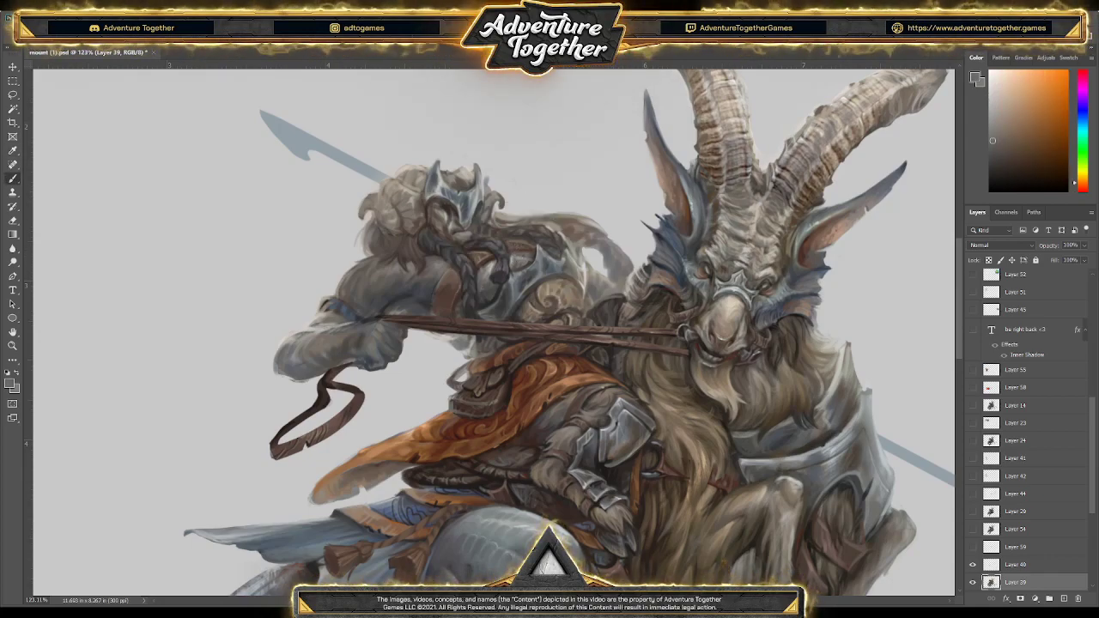
Refine the rider's chin and the top of the beard braids with sampled grey, dark reddish-brown and near-black tones
left_click(502, 264, "alt")
left_click(502, 264, "alt")
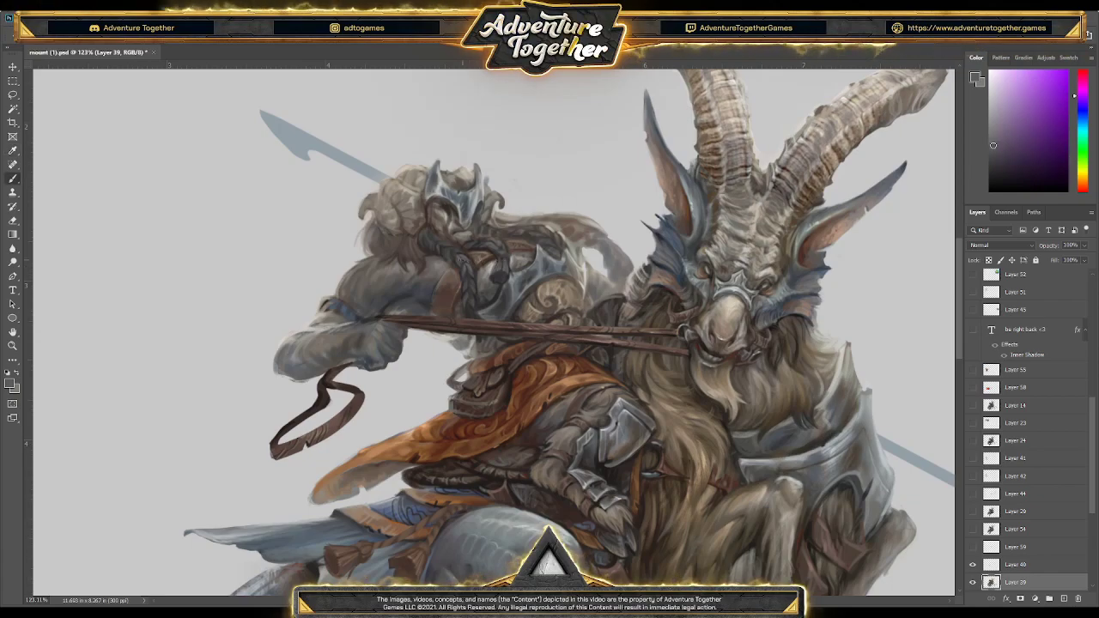
left_click(435, 220, "alt")
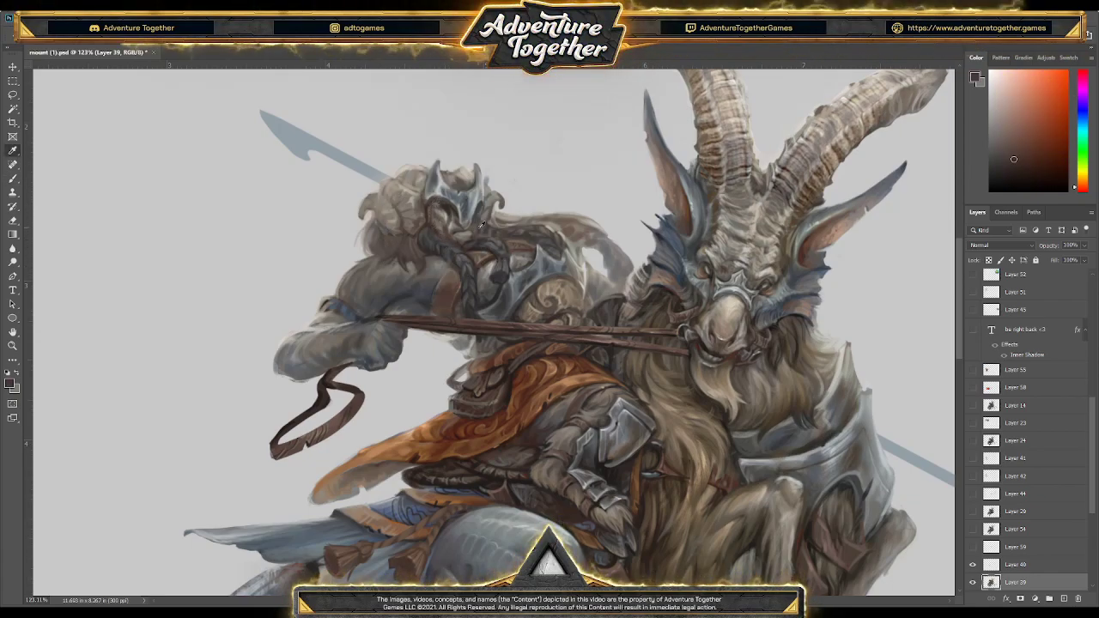
left_click(469, 243, "alt")
left_click(472, 240, "alt")
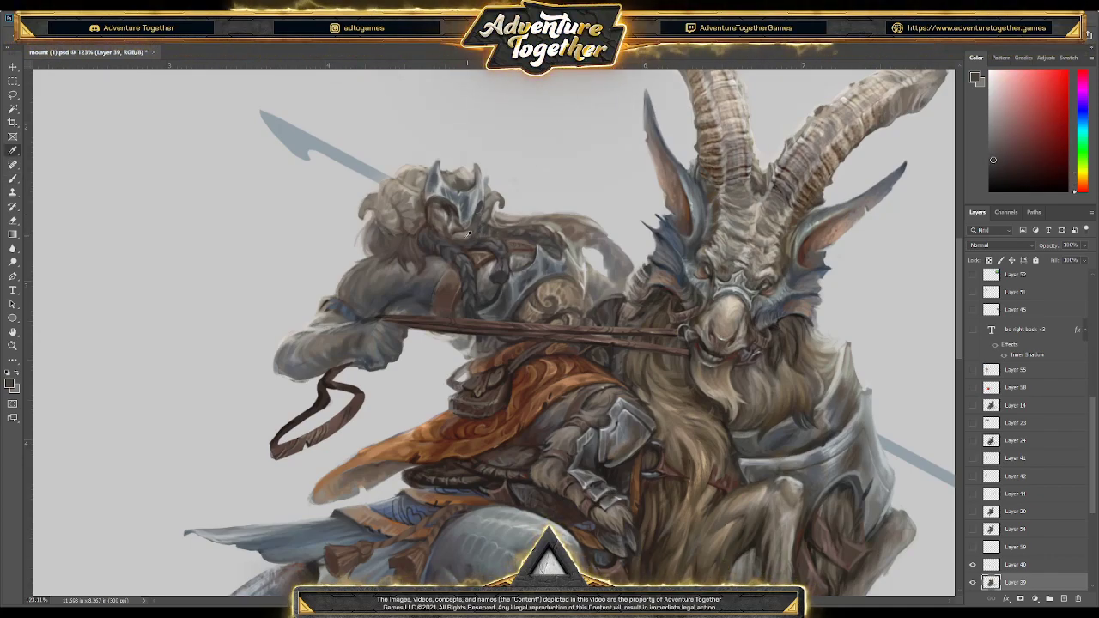
left_click(462, 239, "alt")
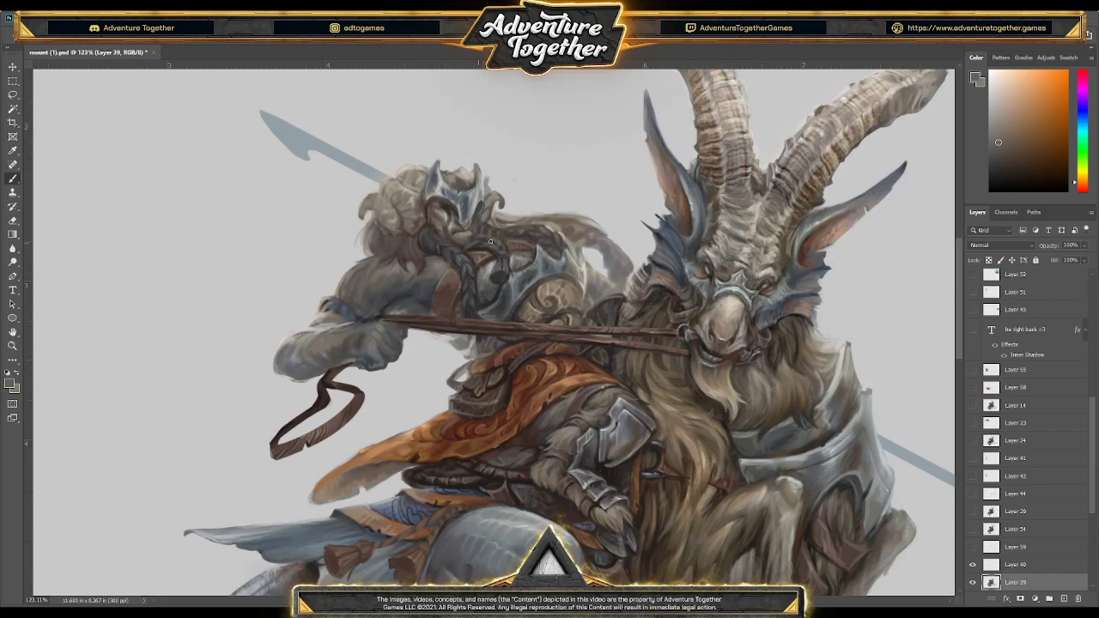
Touch up the rider's cheeks, nose and eye area under the helmet rim with sampled warm grey and dark grey tones
left_click(477, 224, "alt")
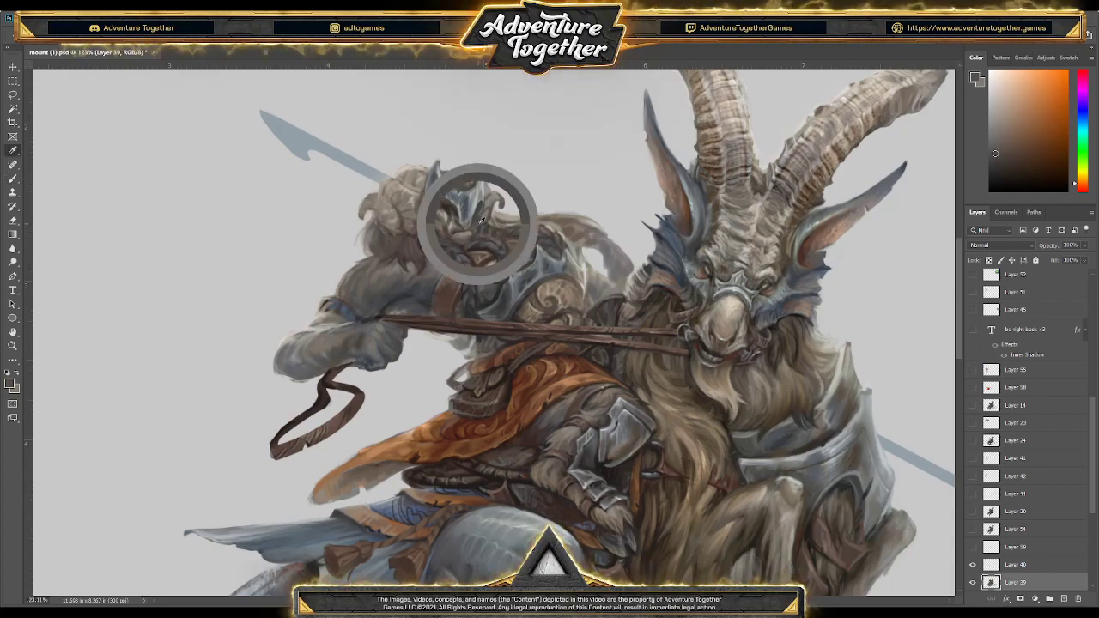
left_click(478, 216, "alt")
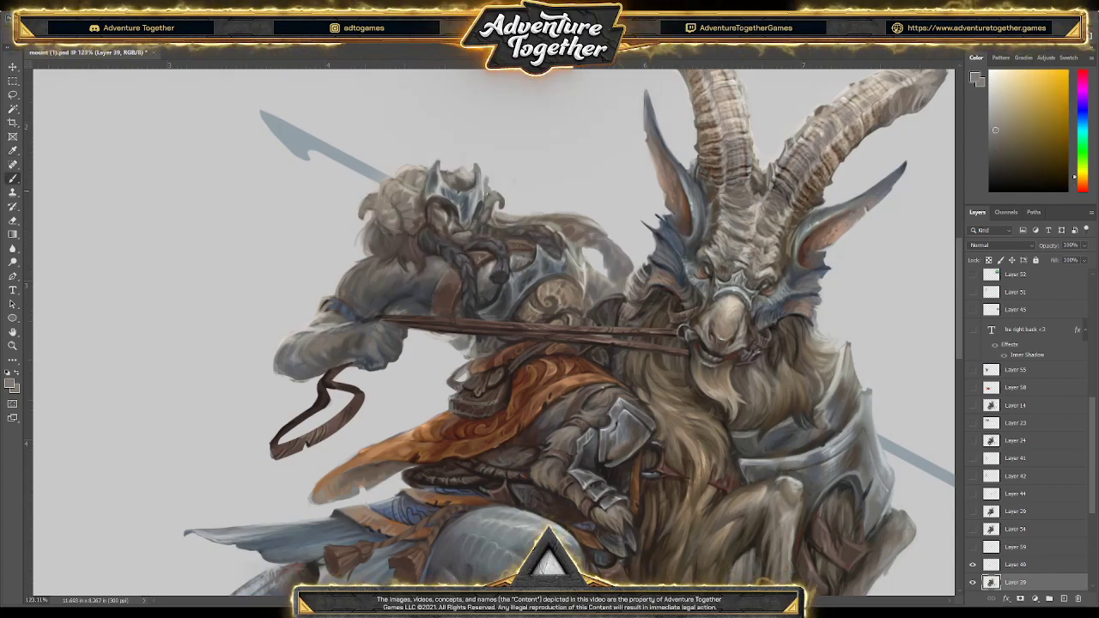
left_click(468, 216, "alt")
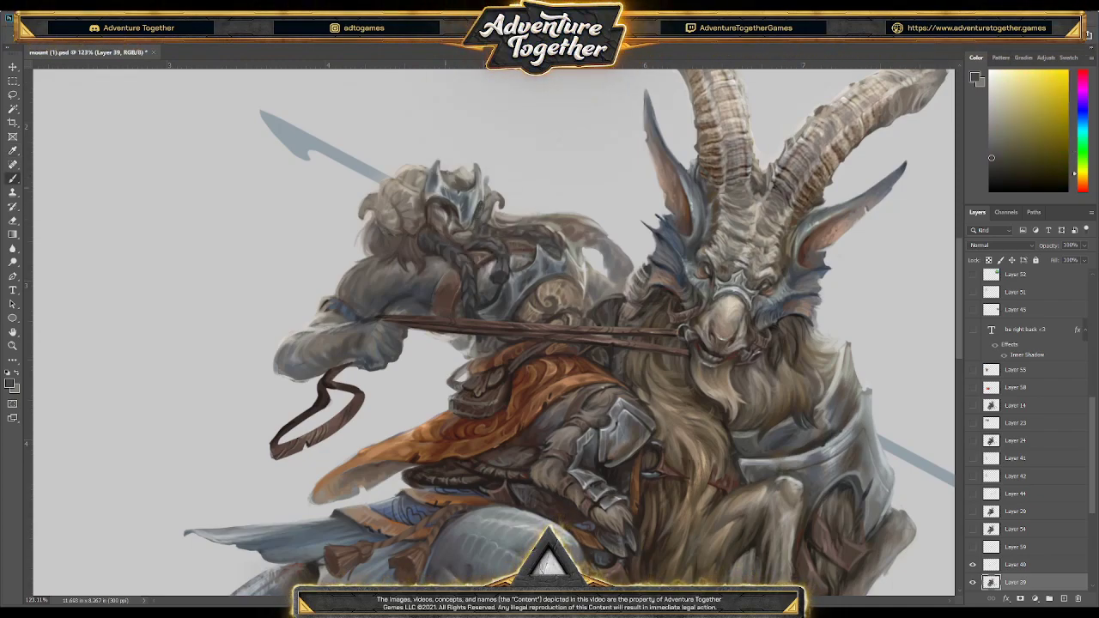
left_click(443, 209, "alt")
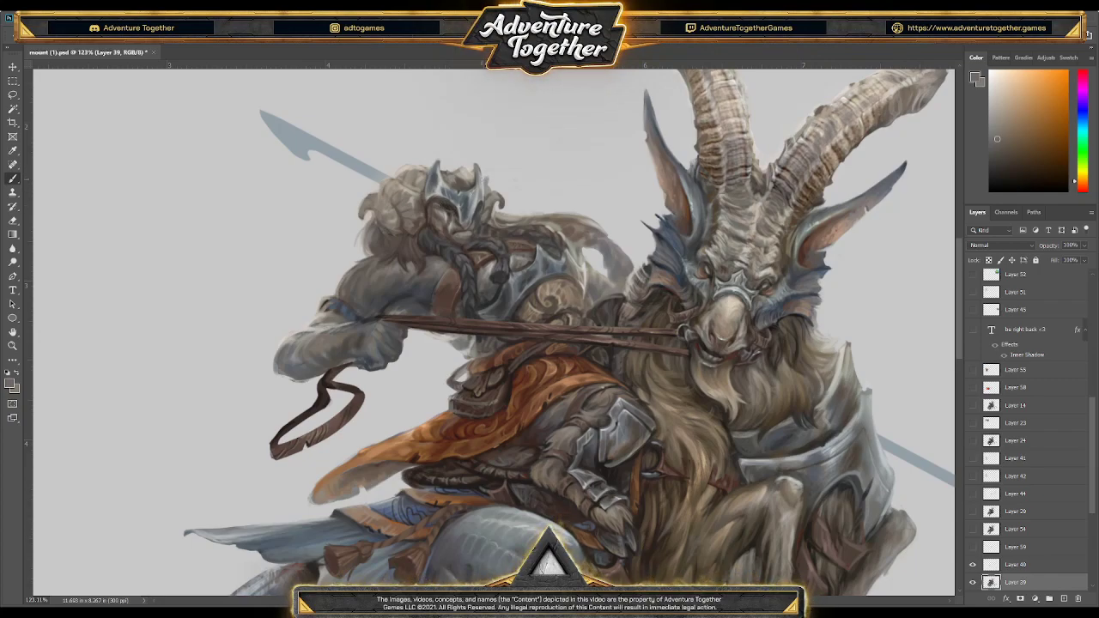
left_click(466, 219, "alt")
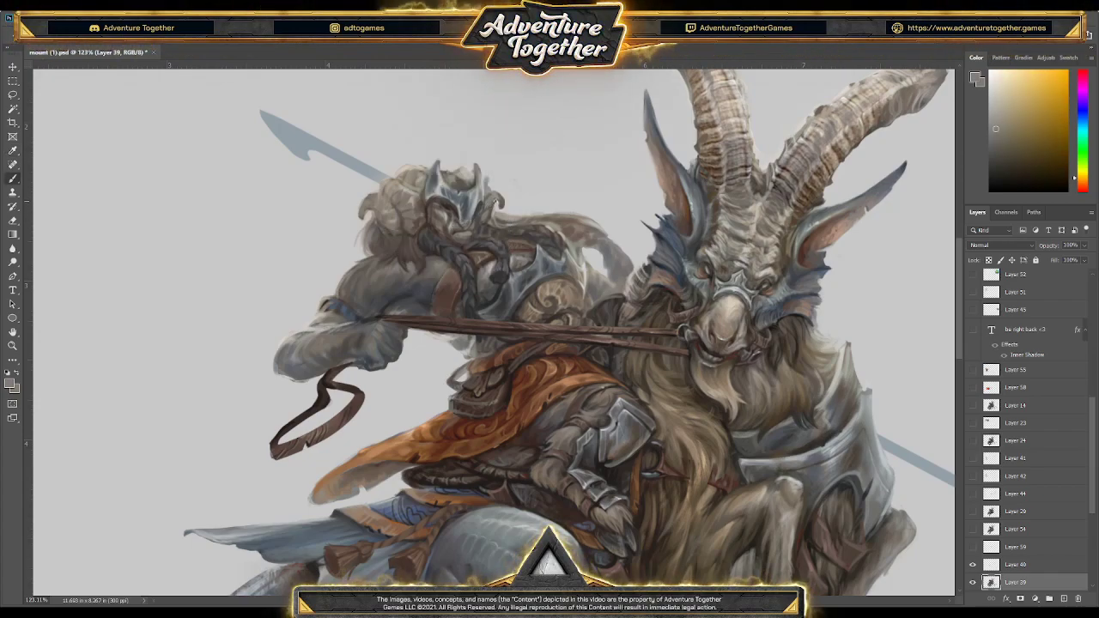
Refine the shading of the rider's face beneath the helmet on Layer 39, brushing with dark and mid tones sampled from the face
left_click(448, 204, "alt")
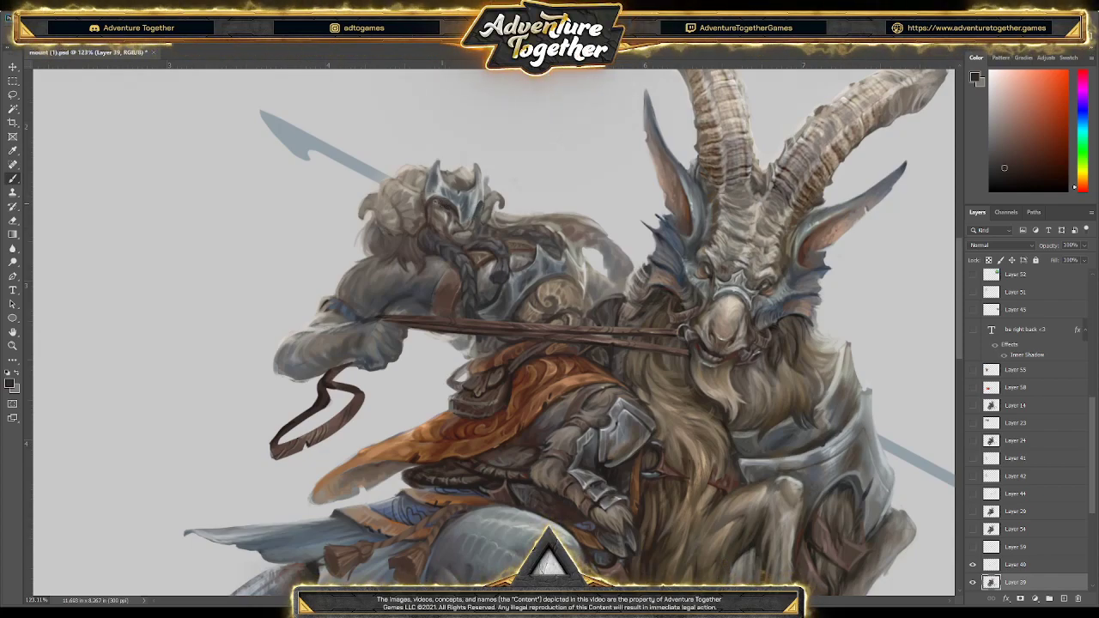
left_click(445, 206, "alt")
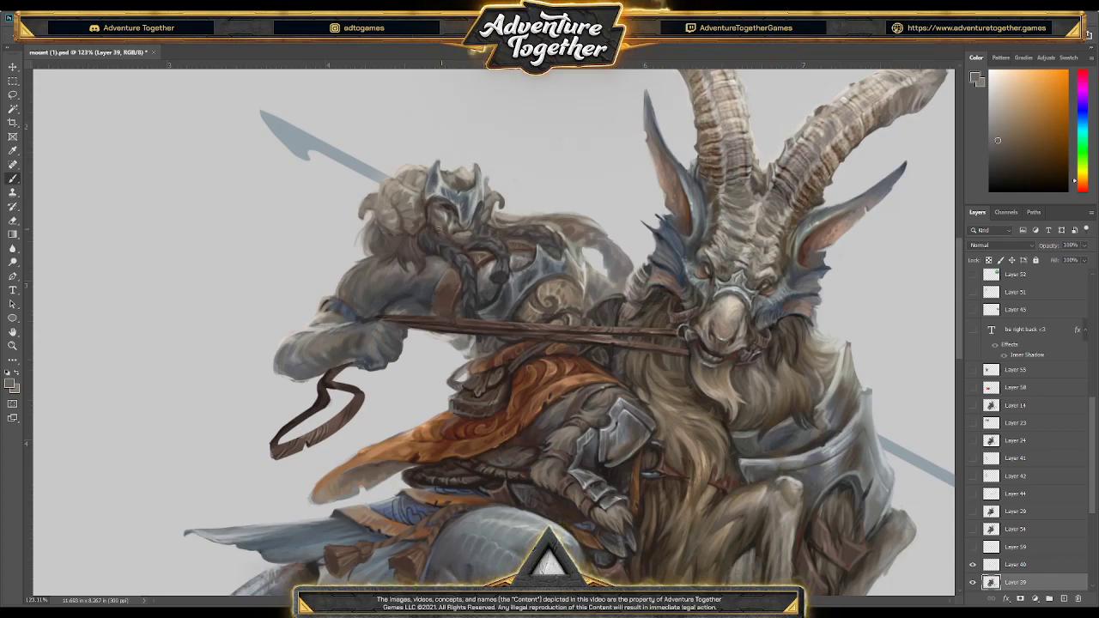
left_click(436, 226)
key("b")
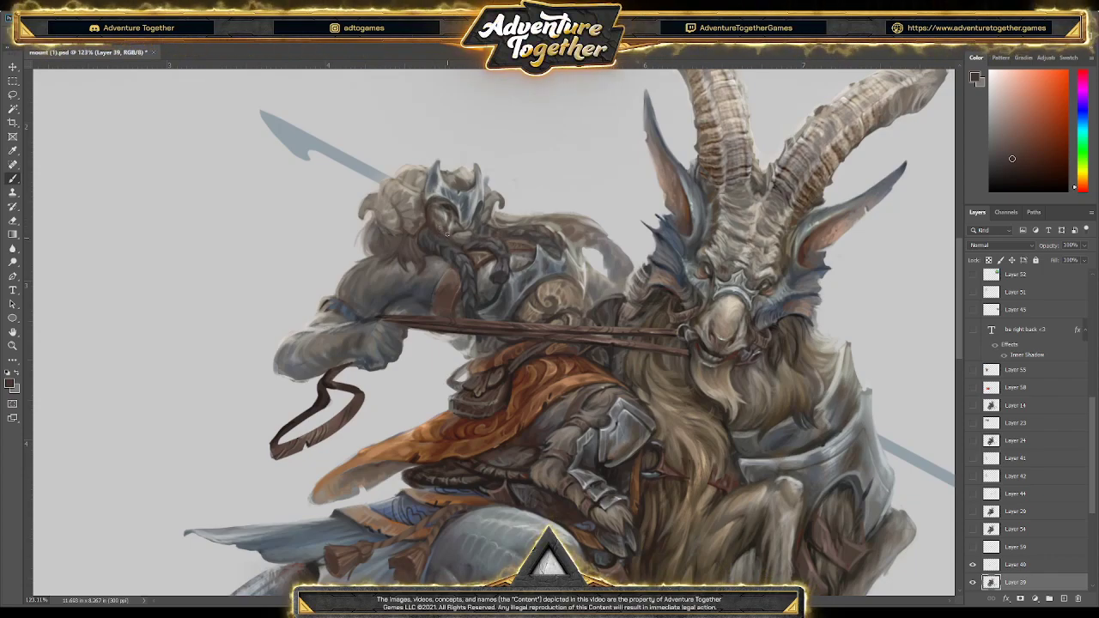
left_click(443, 225, "alt")
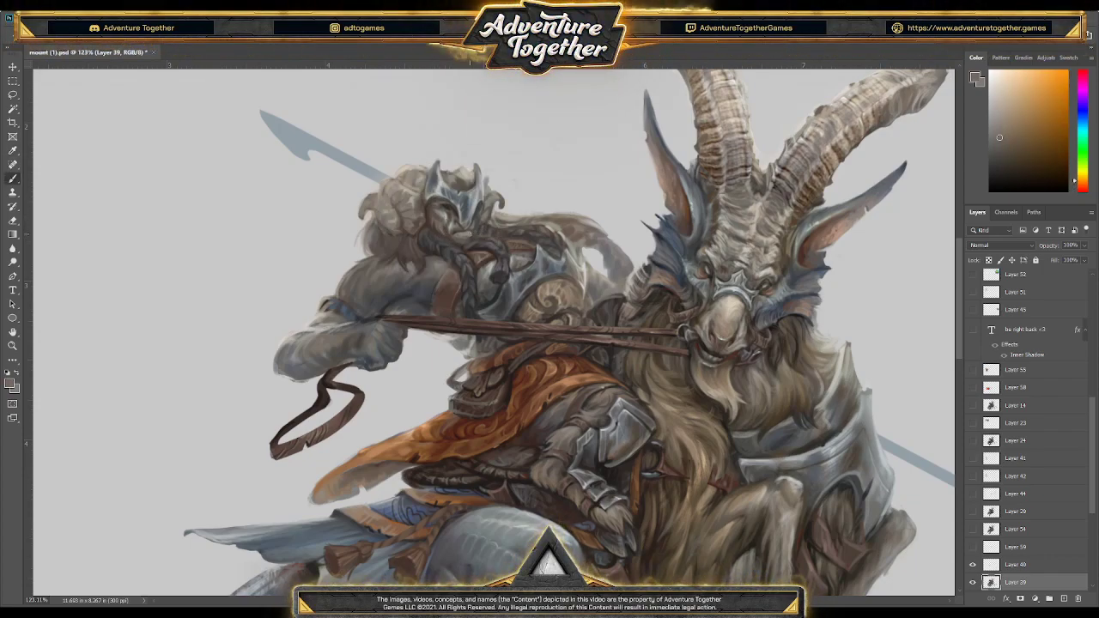
left_click(463, 230, "alt")
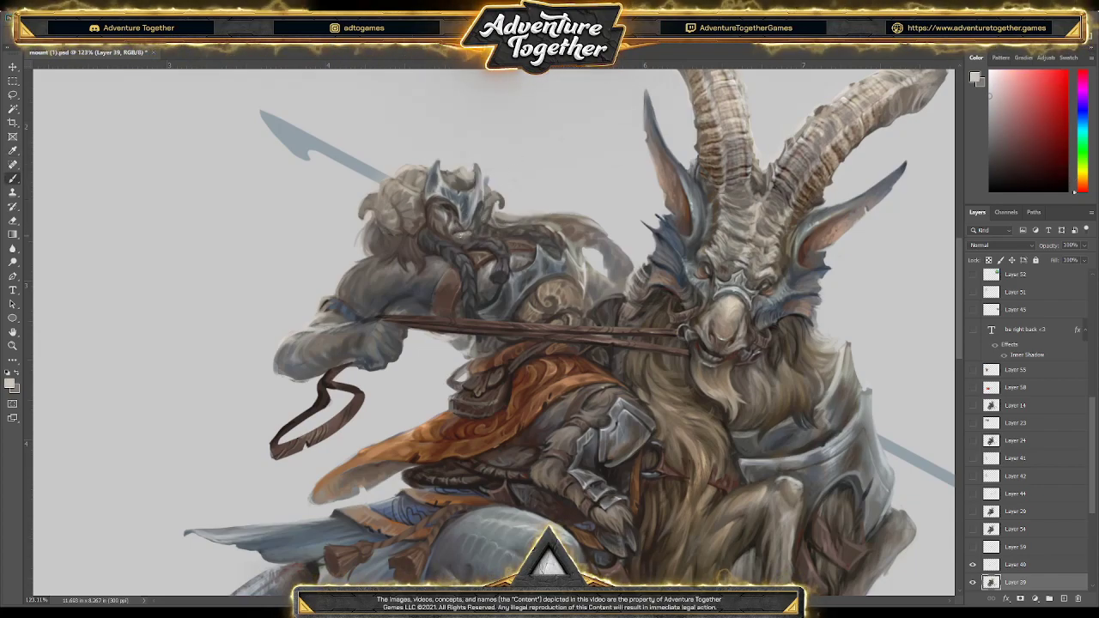
left_click(479, 217, "alt")
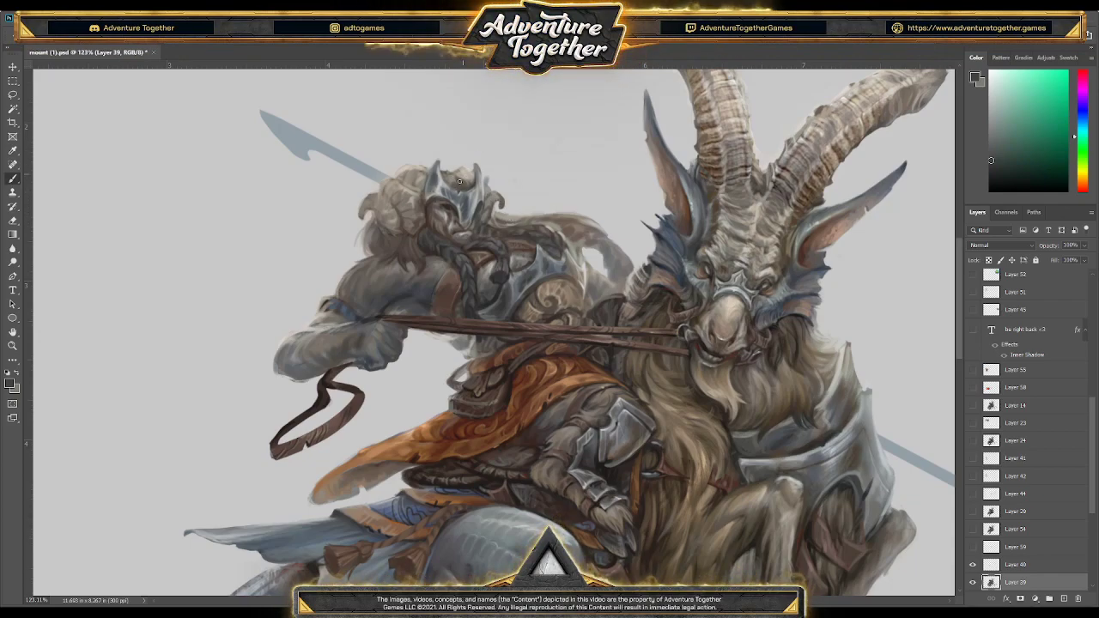
Touch up the fur tuft between the helmet's horns and the curled lock beside it with sampled brown-grey tones
left_click(468, 178, "alt")
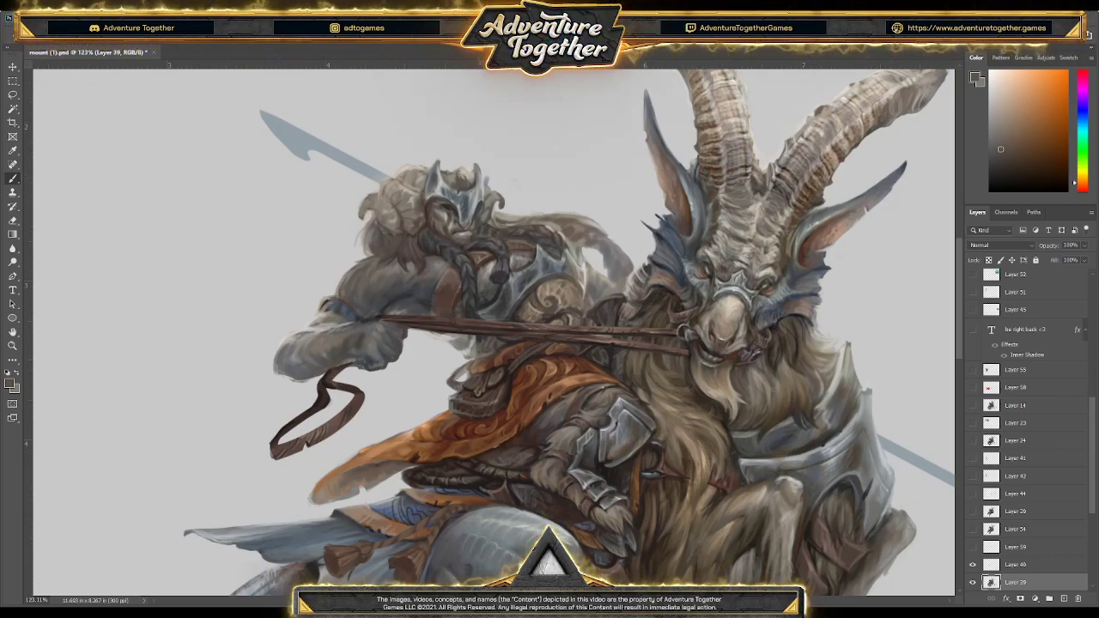
left_click(454, 182, "alt")
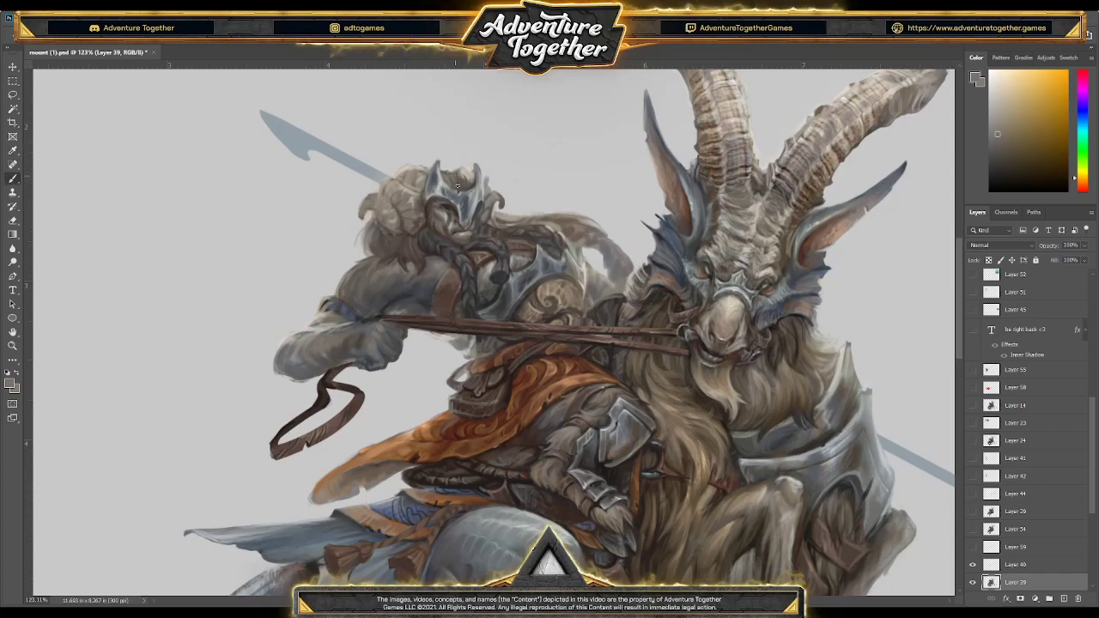
left_click(490, 196, "alt")
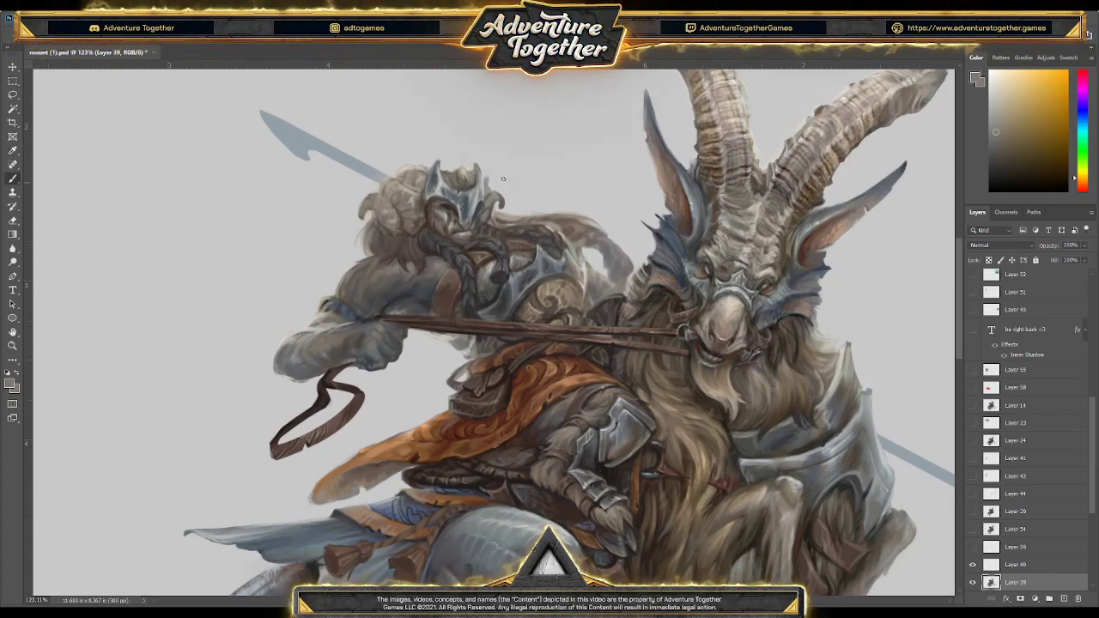
left_click(487, 201, "alt")
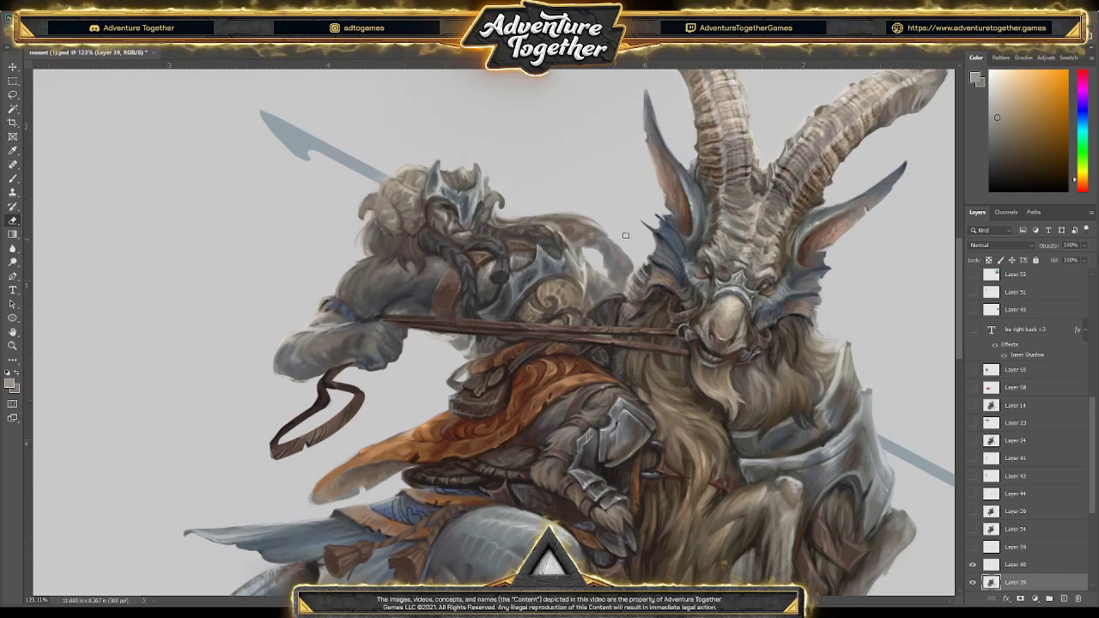
Clean up the outline of the rider's trailing hair and paint strands along its upper length with sampled brown-grey colors
left_click(599, 223, "alt")
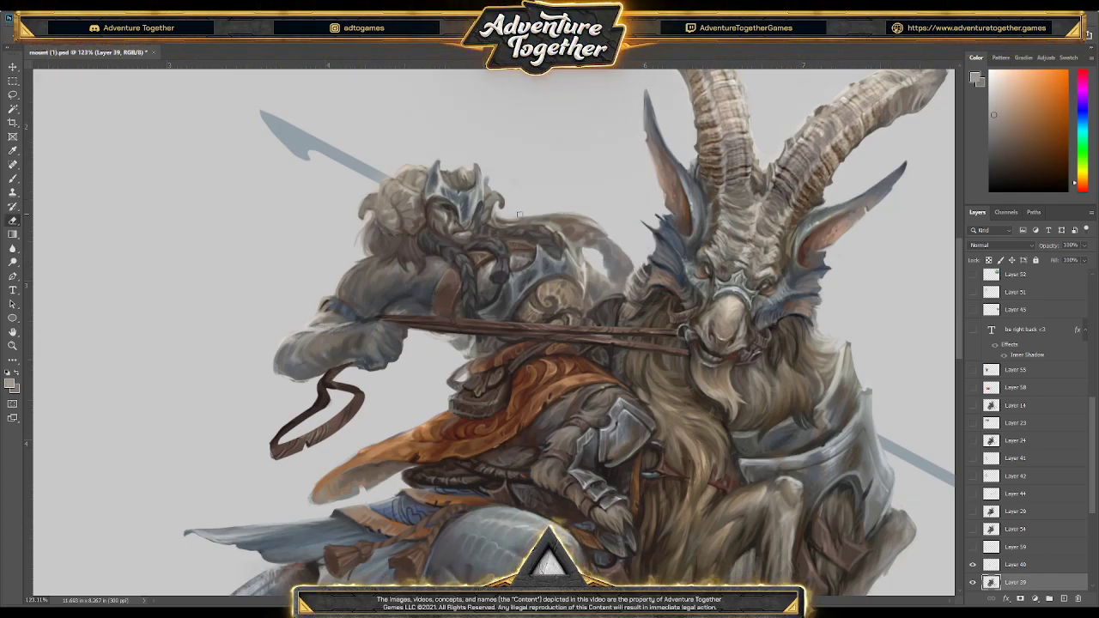
key("b")
left_click(541, 221, "alt")
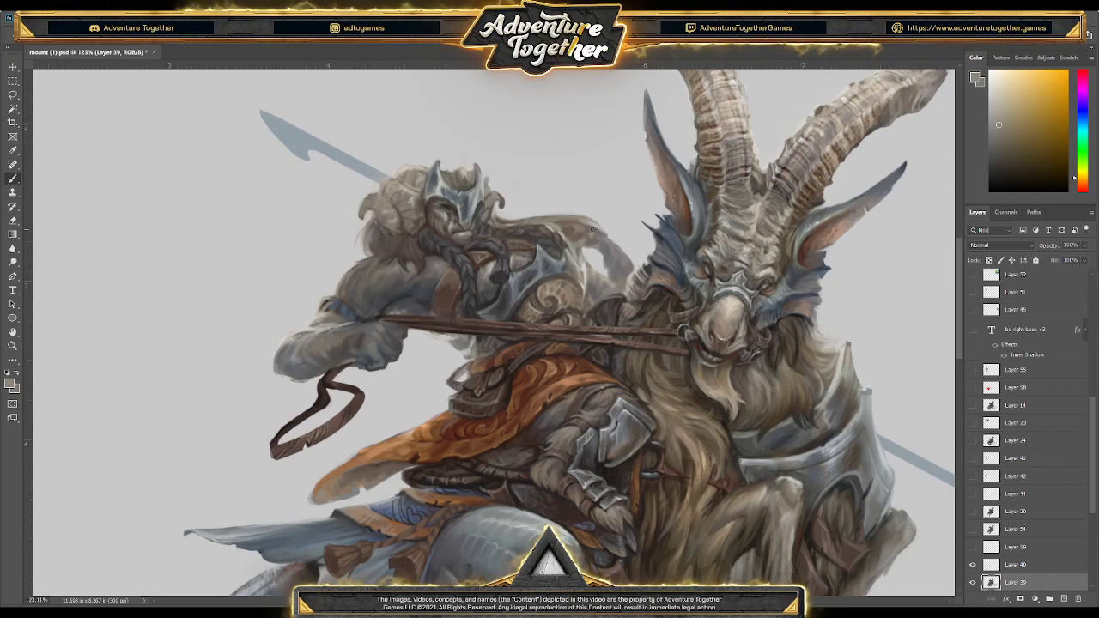
left_click(564, 228, "alt")
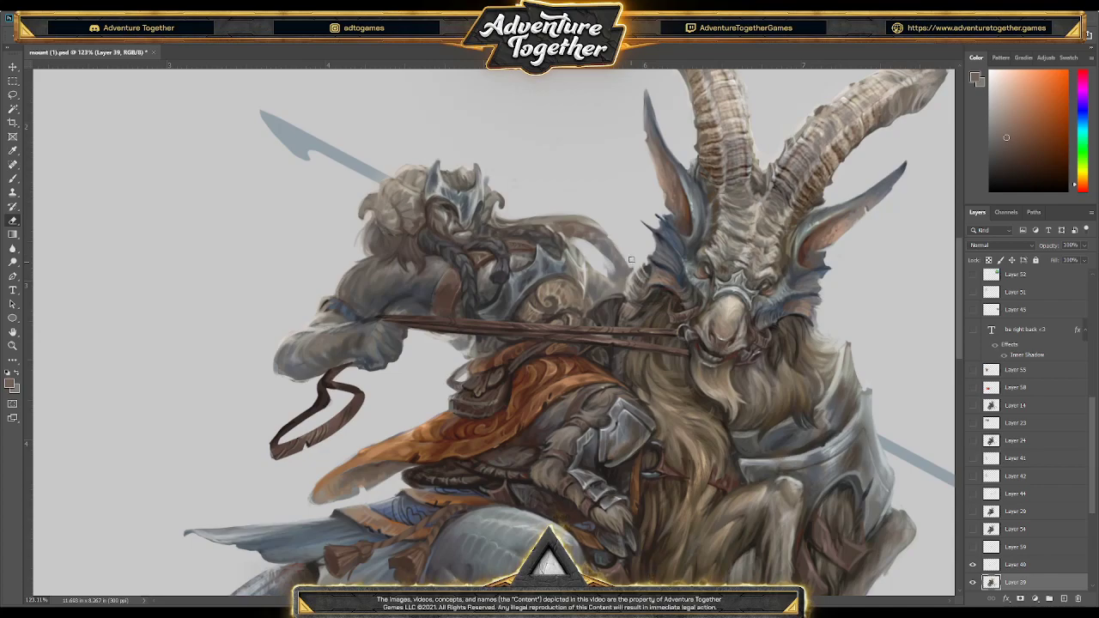
Reshape the curved end of the trailing hair into thinner strands, using sampled hair tones and the light background grey
left_click(615, 241, "alt")
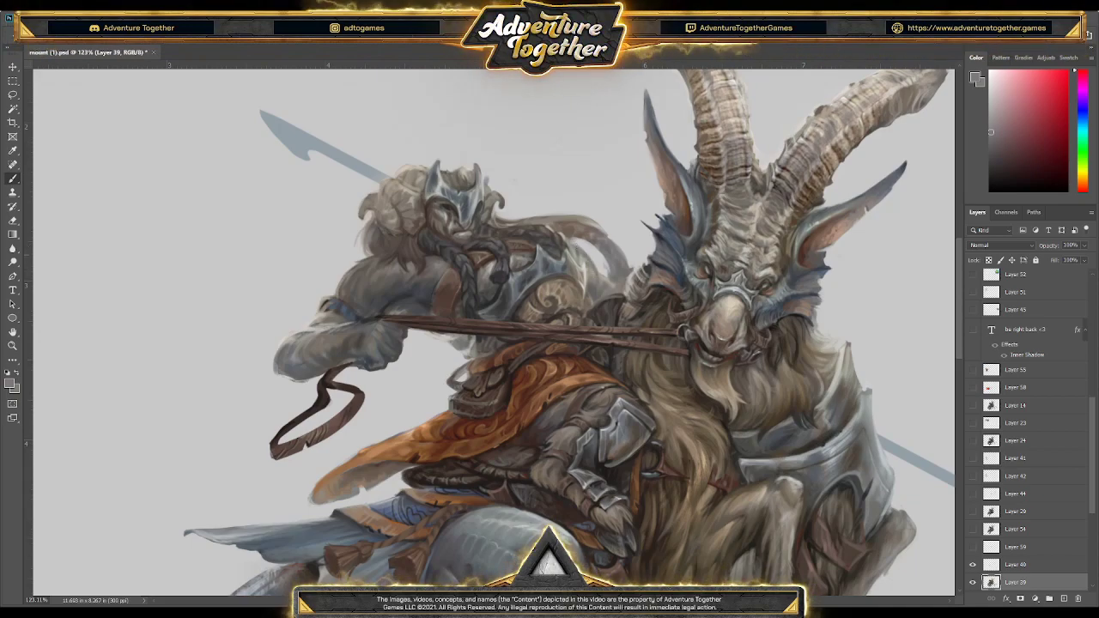
left_click(584, 244, "alt")
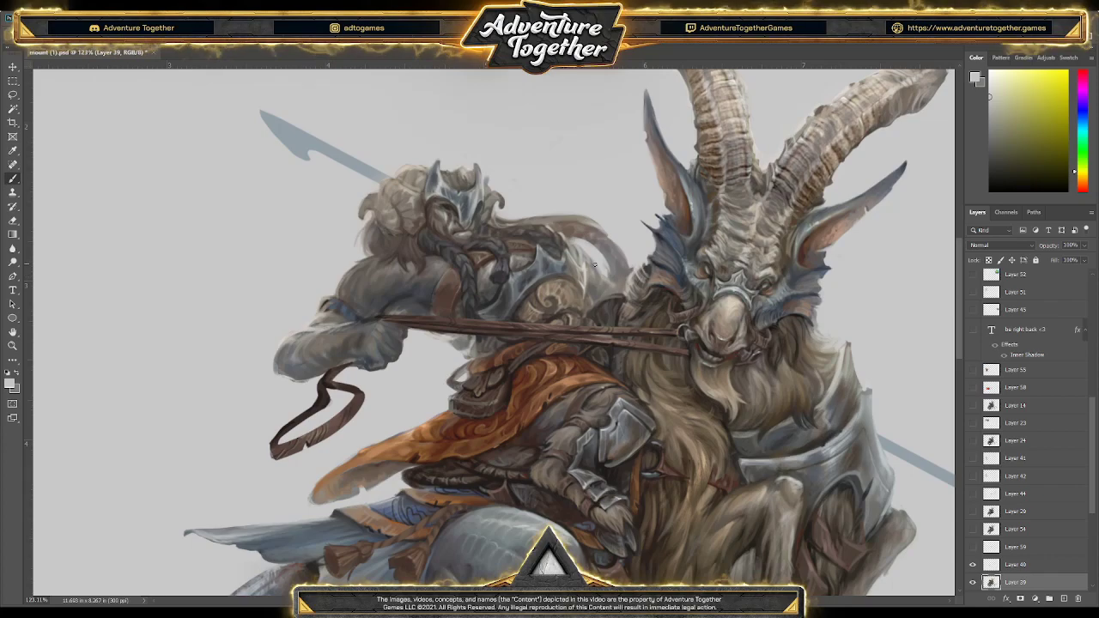
left_click(597, 230, "alt")
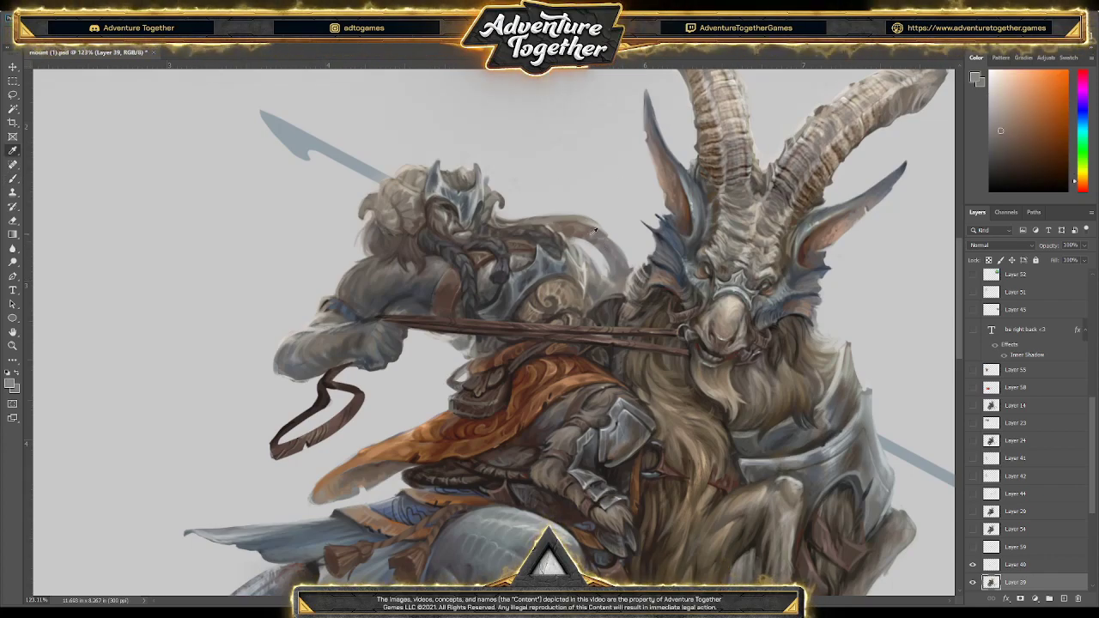
left_click(614, 253, "alt")
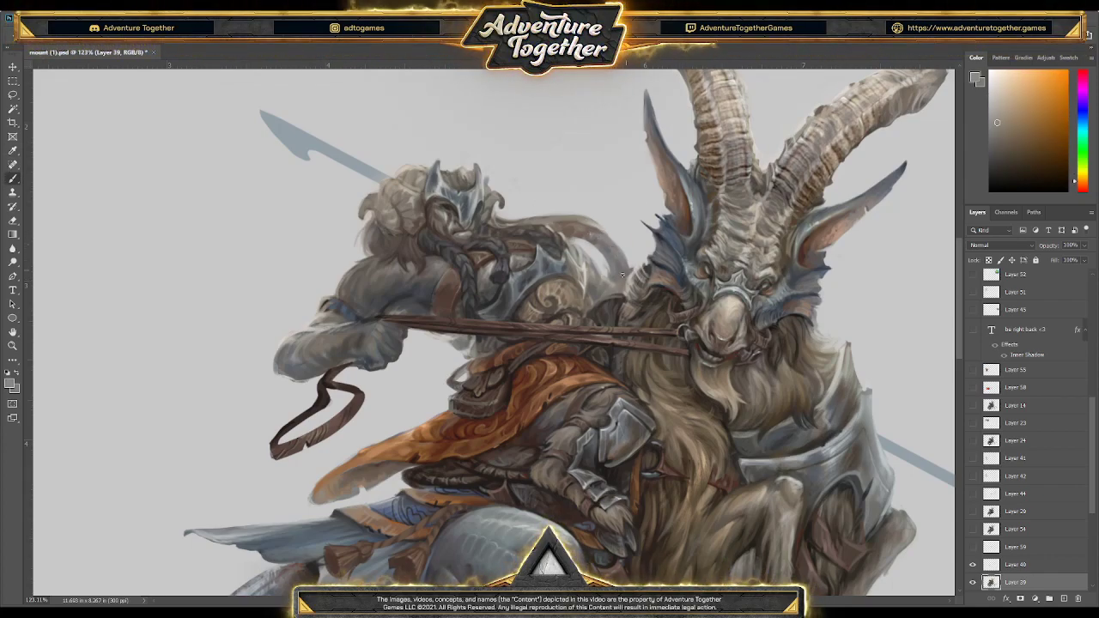
left_click(606, 263, "alt")
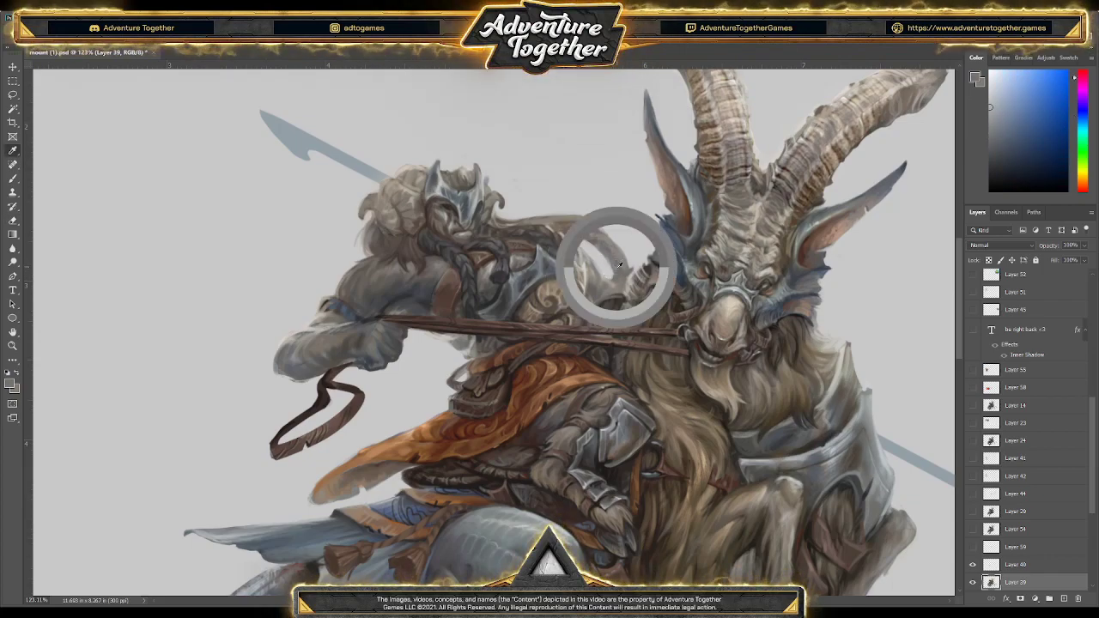
left_click(612, 271, "alt")
left_click(610, 277, "alt")
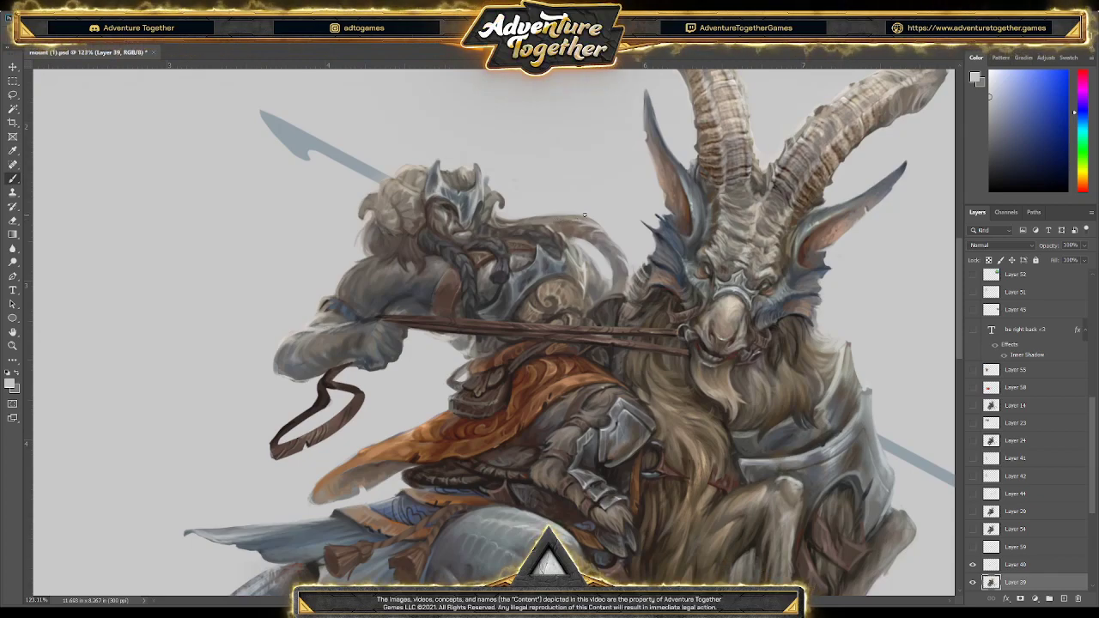
Paint darker brown and grey strands through the middle of the rider's trailing hair to define its flow
left_click(601, 230, "alt")
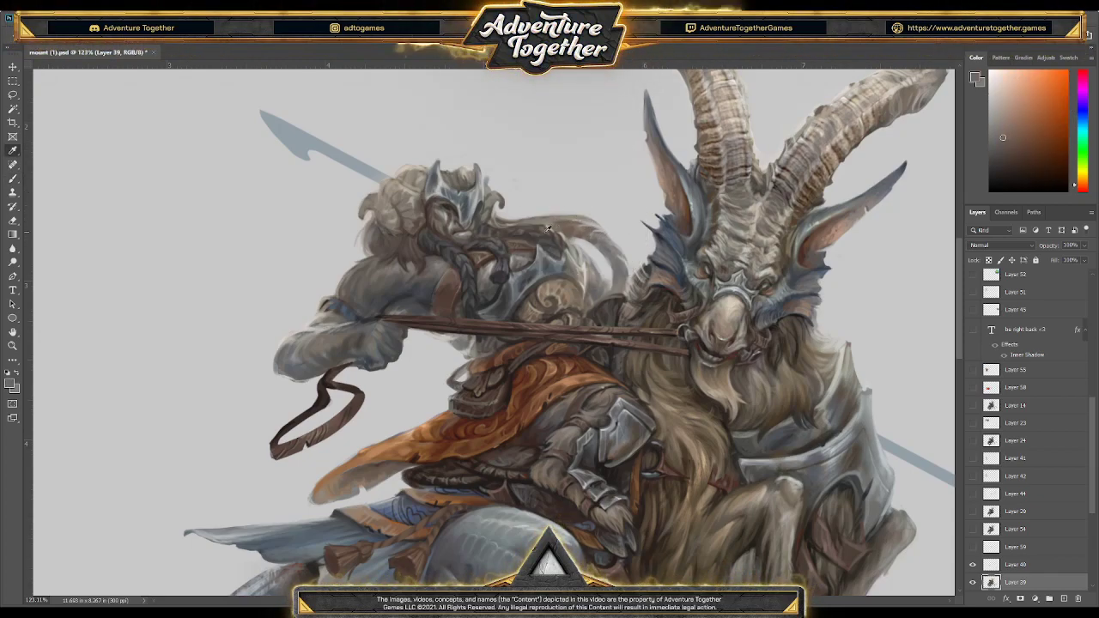
left_click(549, 226, "alt")
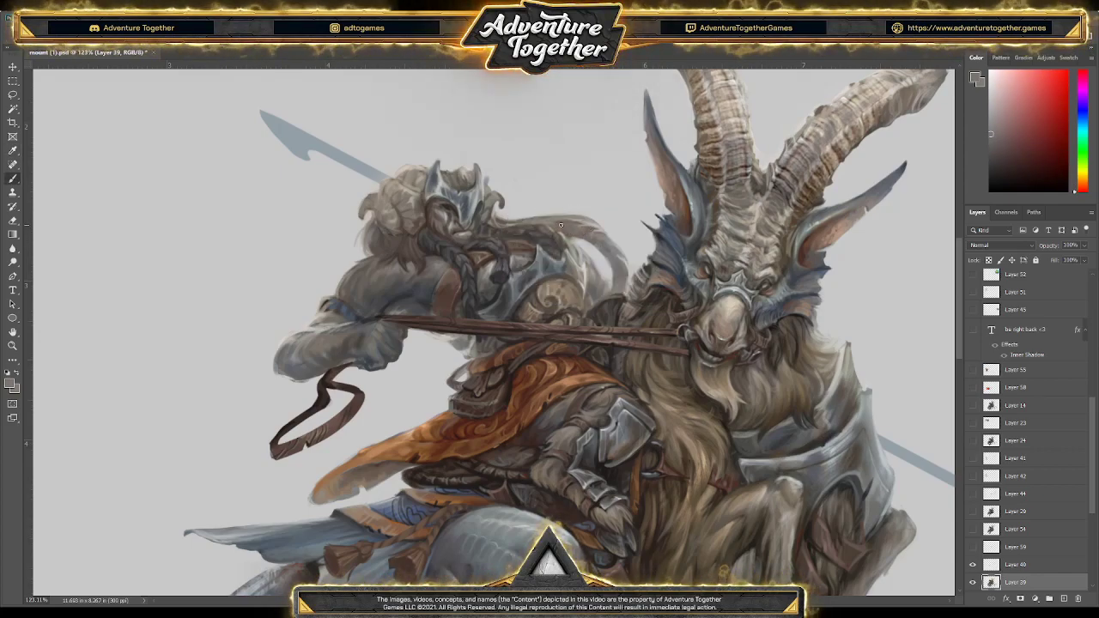
left_click(554, 225, "alt")
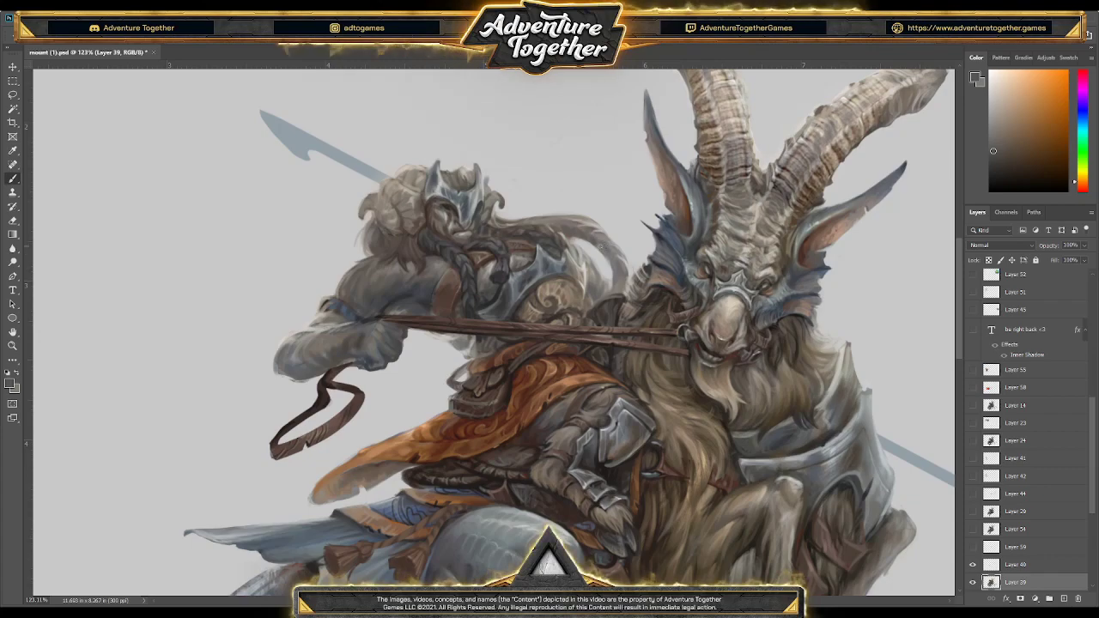
left_click(599, 246, "alt")
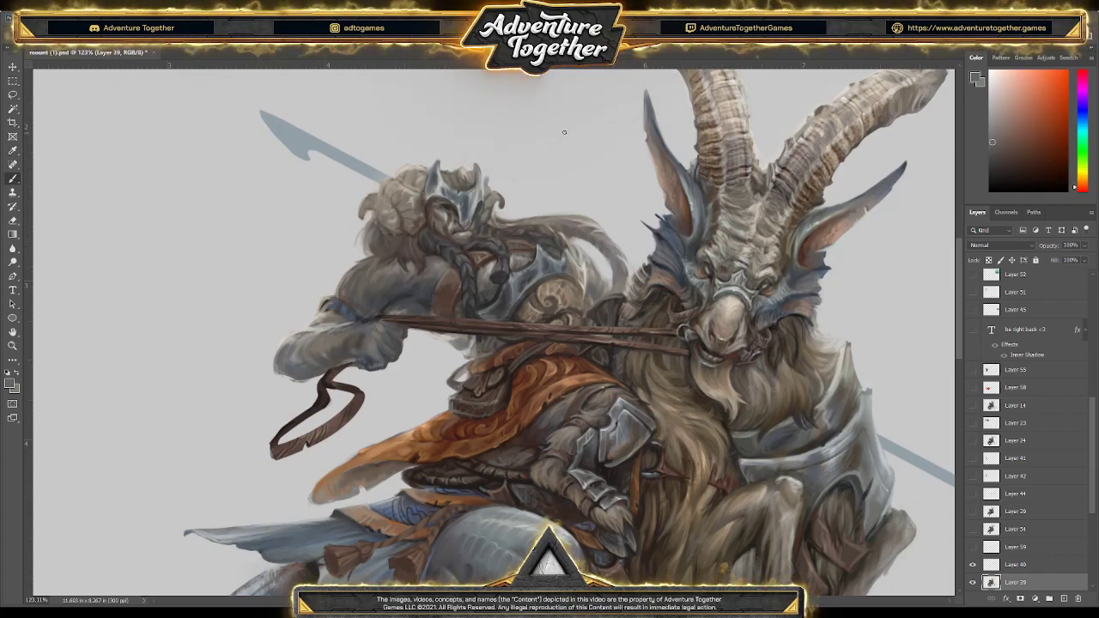
left_click(549, 225, "alt")
left_click_drag(549, 225, 538, 227)
left_click(550, 229, "alt")
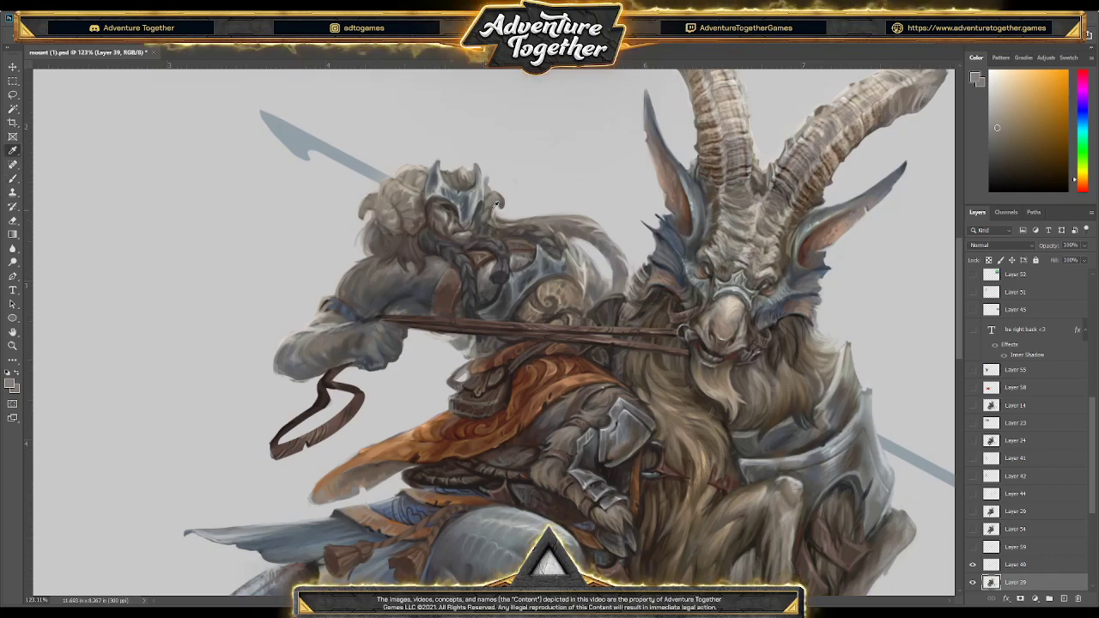
Darken and define the curled lock beside the helmet and the area where it meets the helmet's edge
left_click(493, 193, "alt")
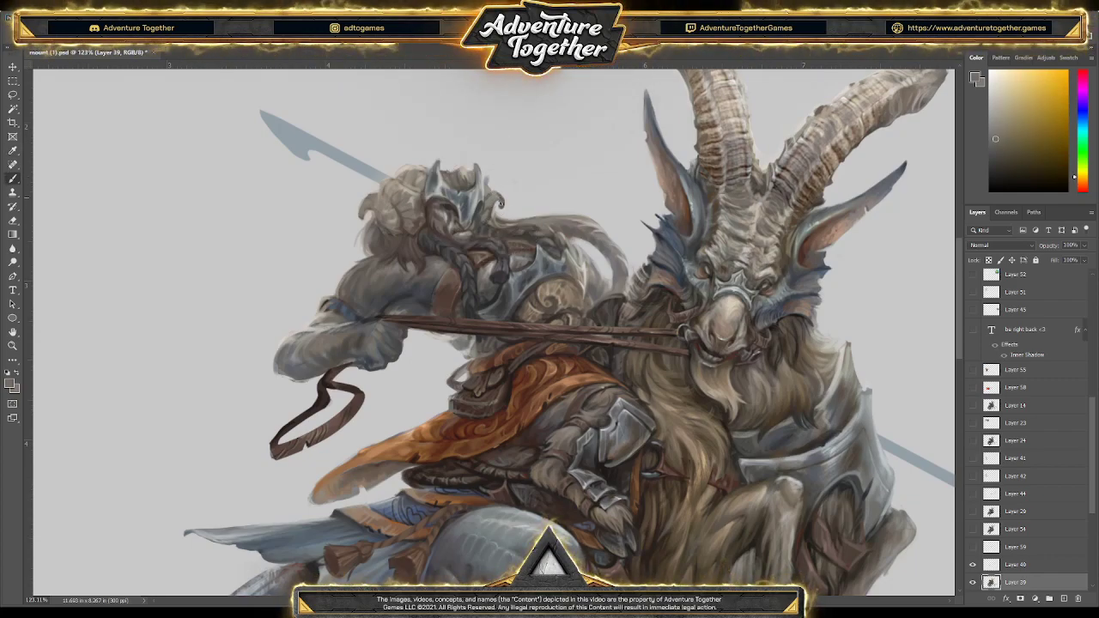
left_click(482, 209, "alt")
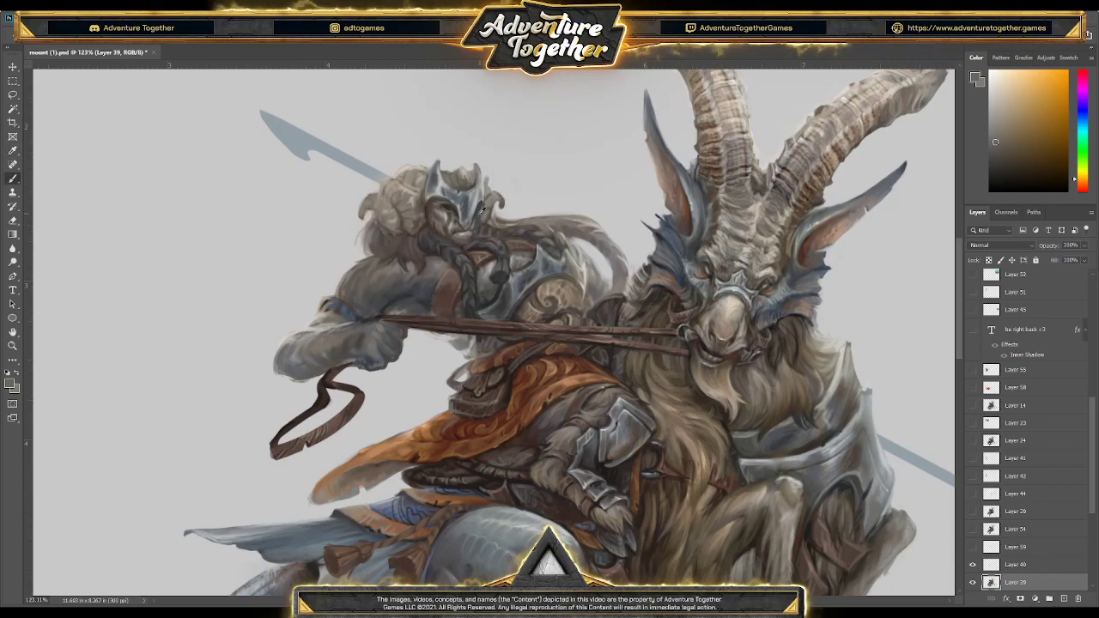
left_click(475, 197, "alt")
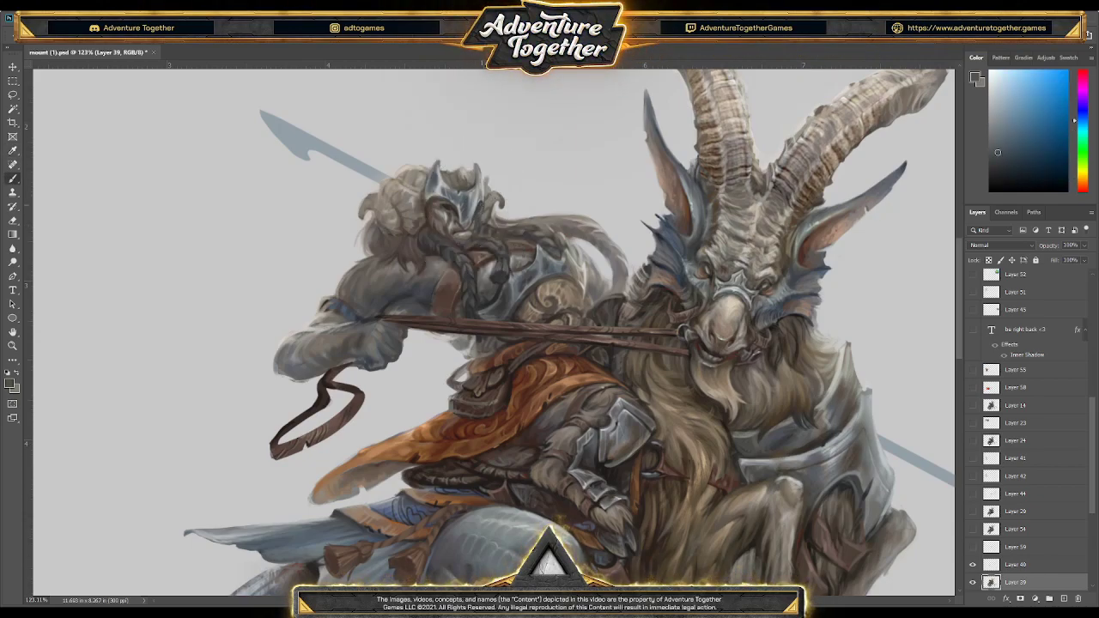
Refine the helmet's edges and the adjoining fur with blue-grey and brown tones sampled around its horn
left_click(440, 179, "alt")
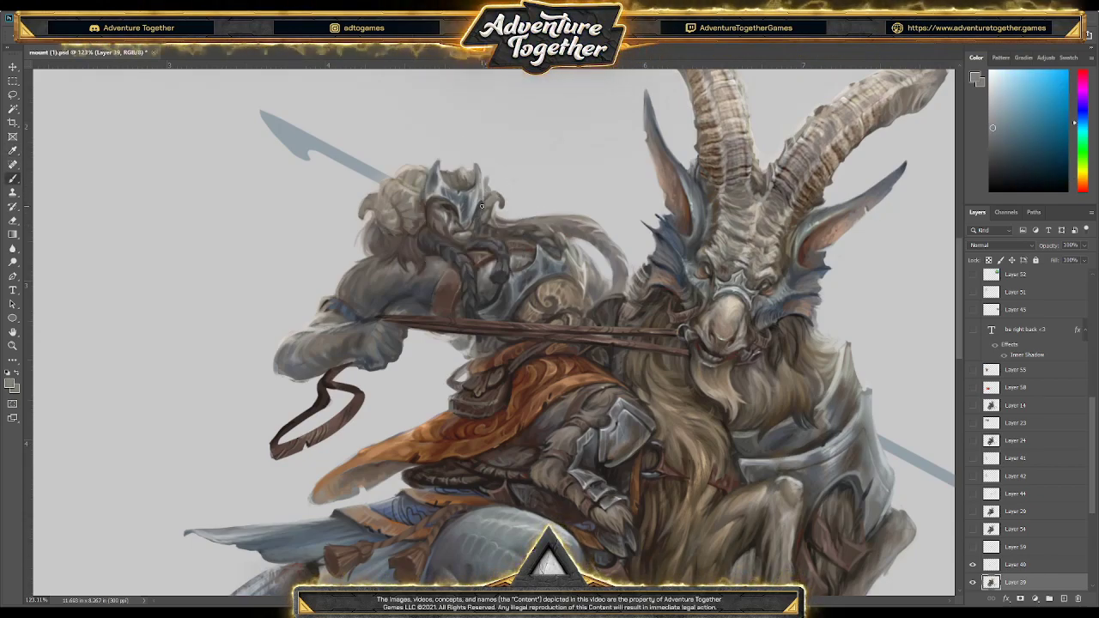
left_click(427, 197, "alt")
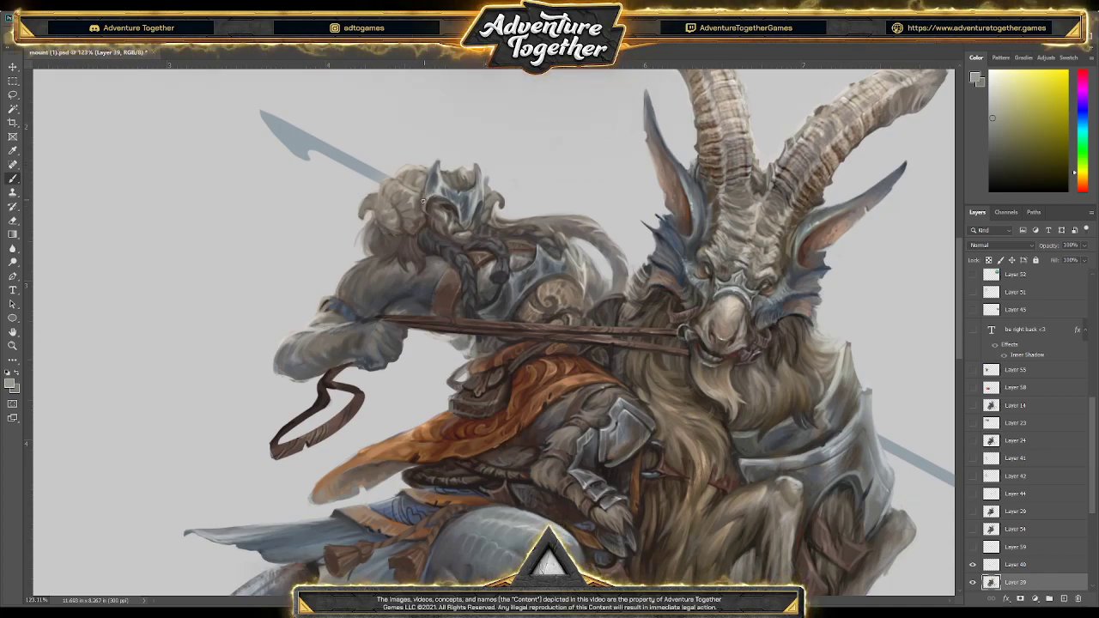
key("alt")
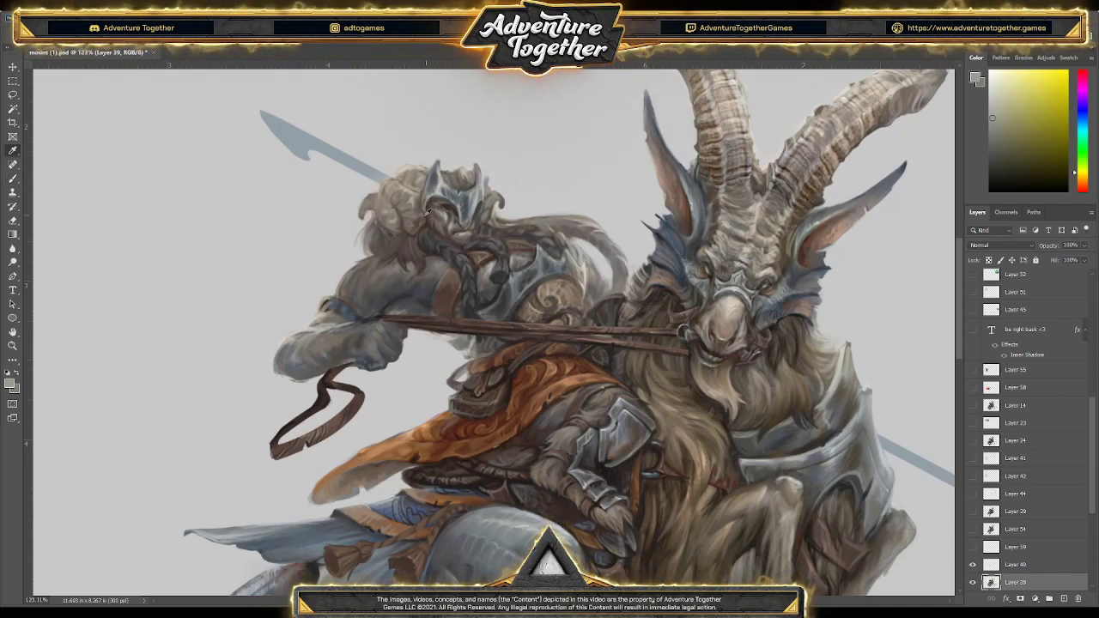
left_click(437, 183, "alt")
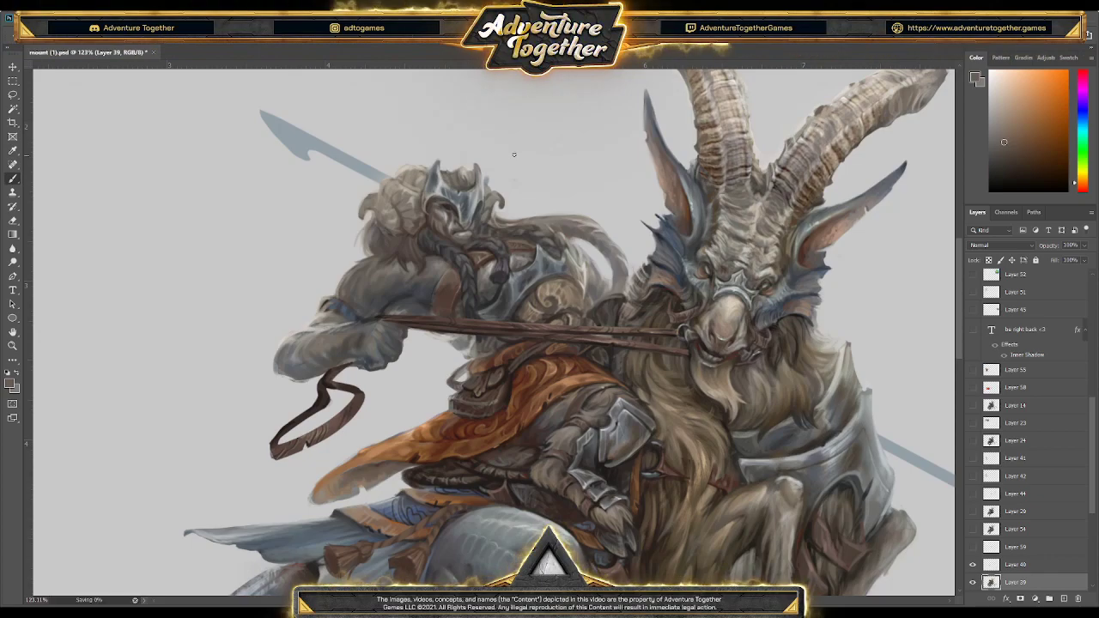
Review the whole illustration and show Layer 53 to compare it with the current painting
left_click_drag(514, 154, 483, 151)
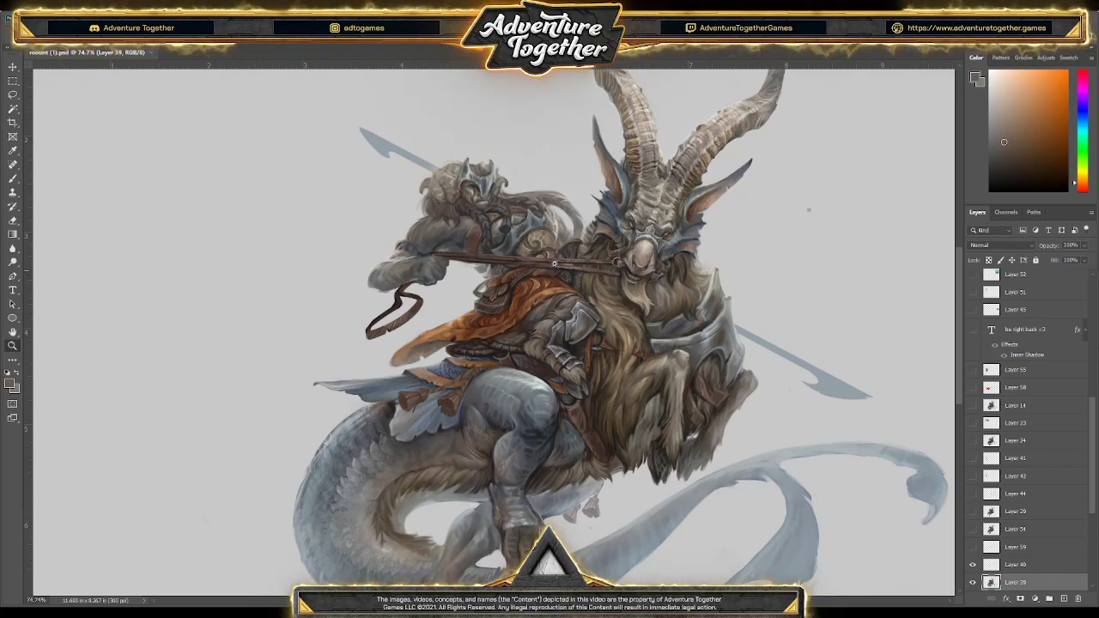
scroll(452, 230, "down", 3)
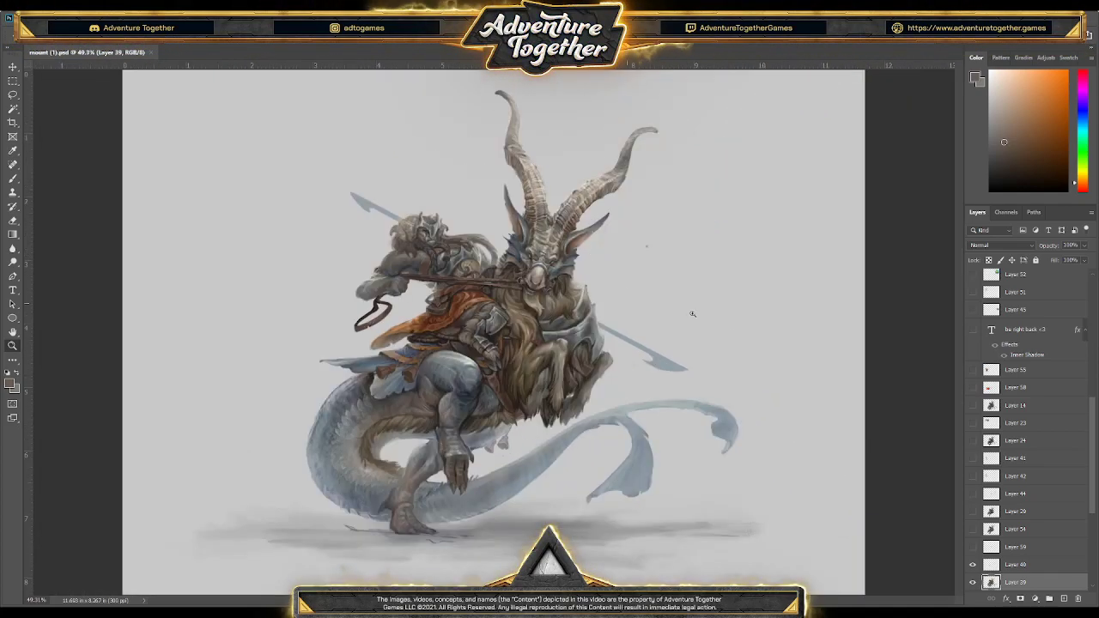
scroll(424, 387, "up", 3)
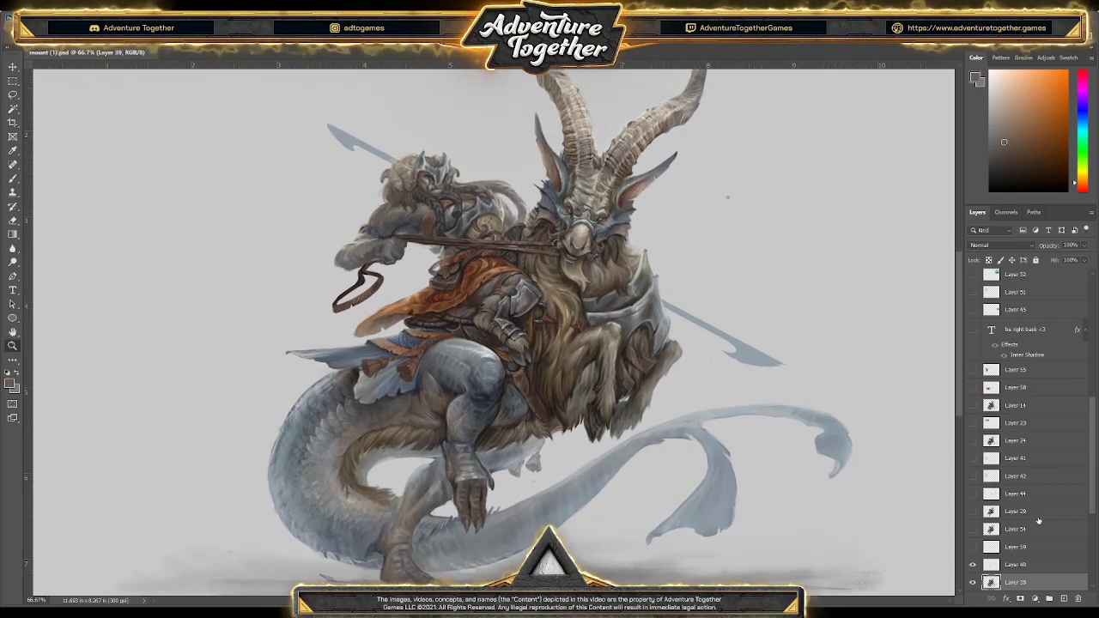
scroll(994, 424, "up", 5)
scroll(994, 424, "up", 2)
left_click(972, 279)
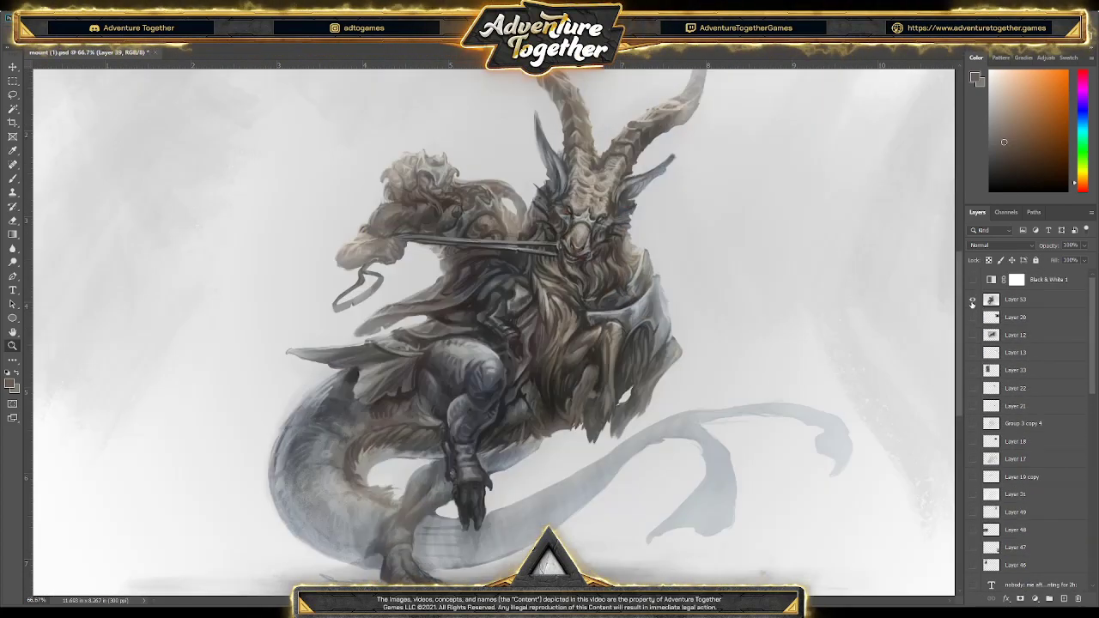
Compare the colour painting with Layer 53, leave that layer hidden and return to the rider's upper body
left_click(972, 302)
left_click(973, 300)
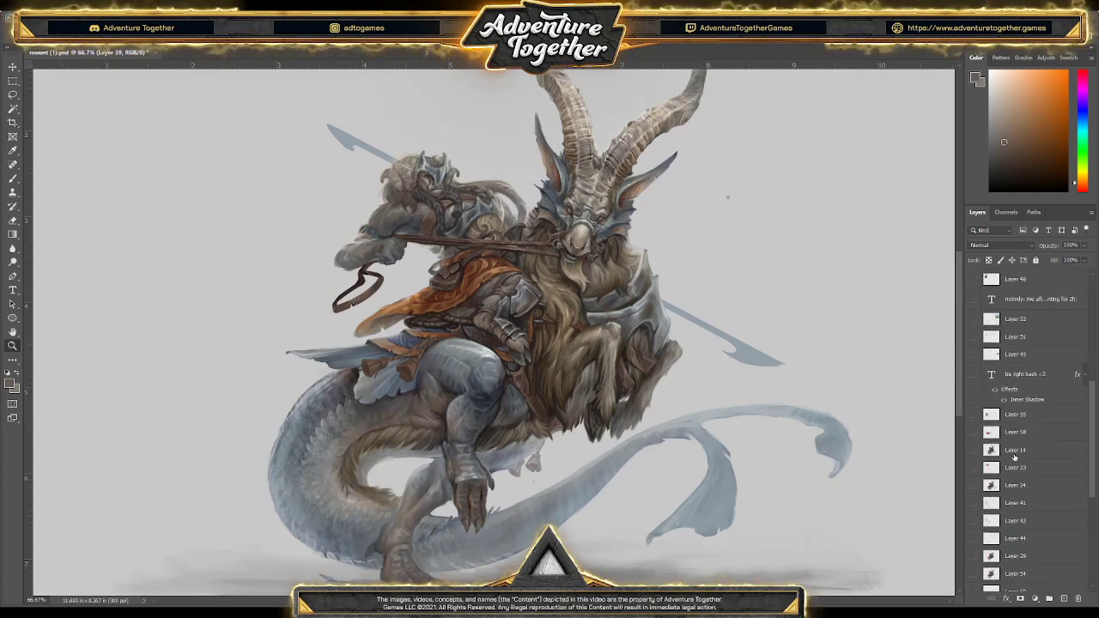
scroll(482, 201, "up", 5)
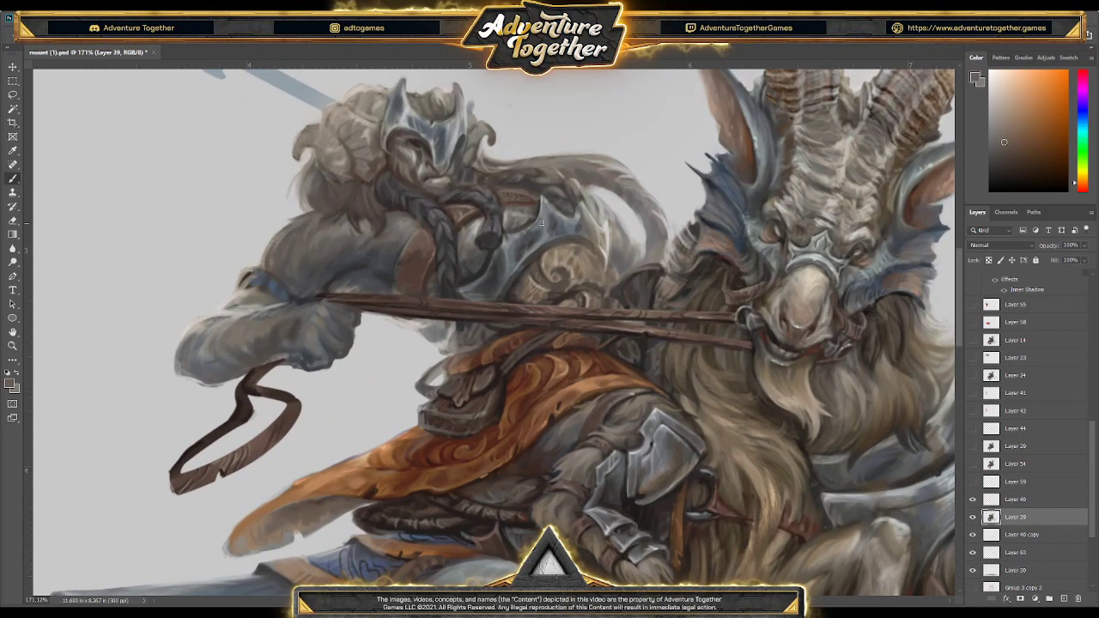
Sharpen the front spikes and curved rim of the rider's shoulder armour with sampled blue-grey, dark and background-grey tones
left_click(527, 220, "alt")
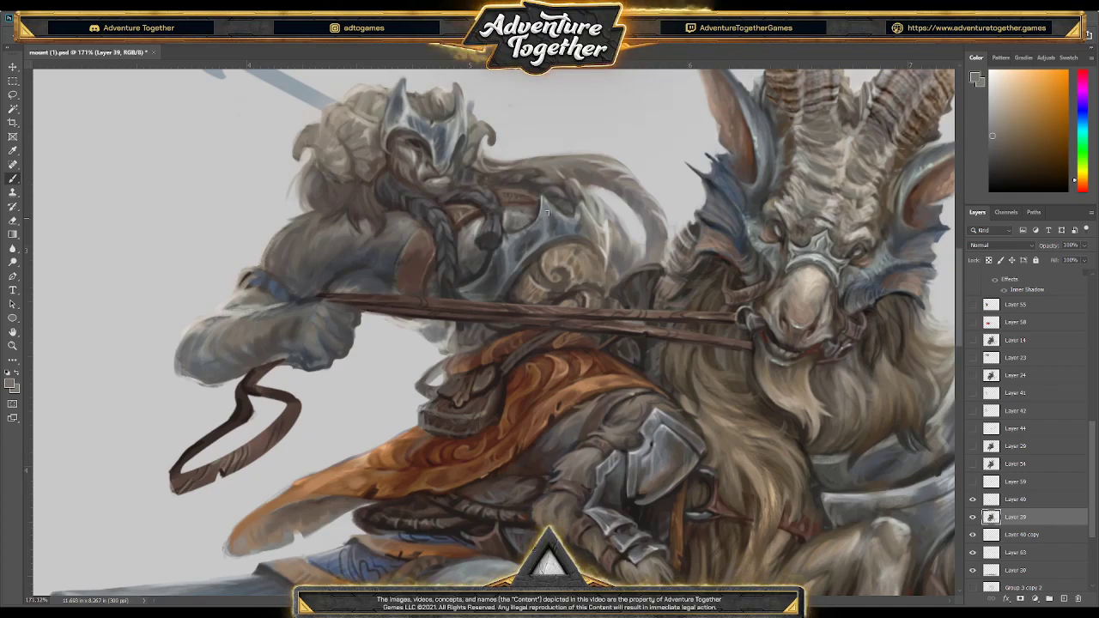
left_click(639, 114, "alt")
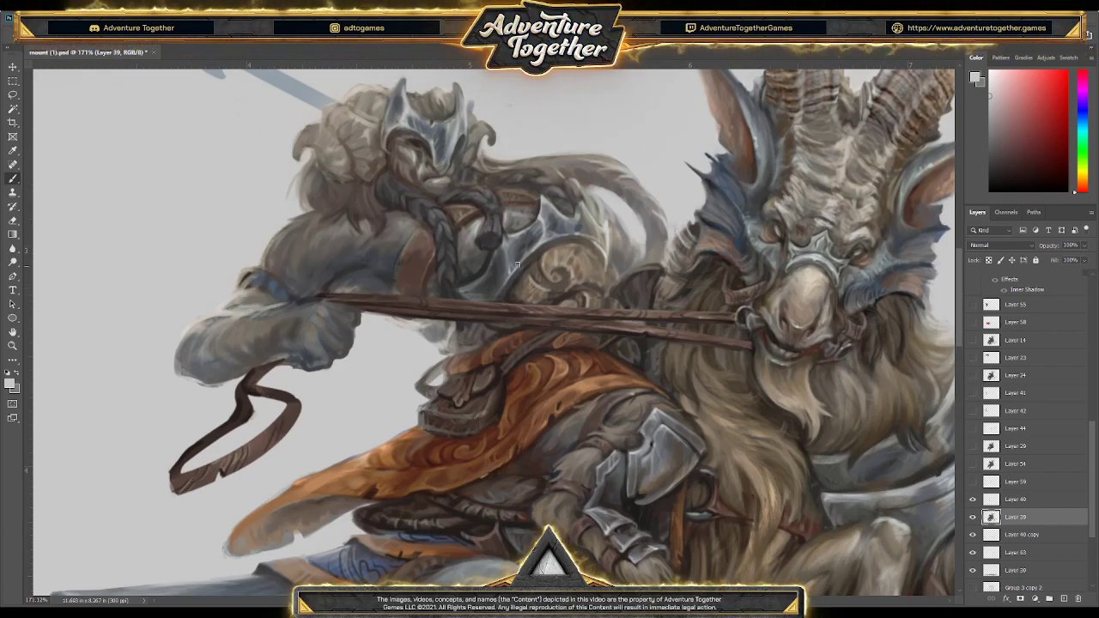
left_click(553, 231, "alt")
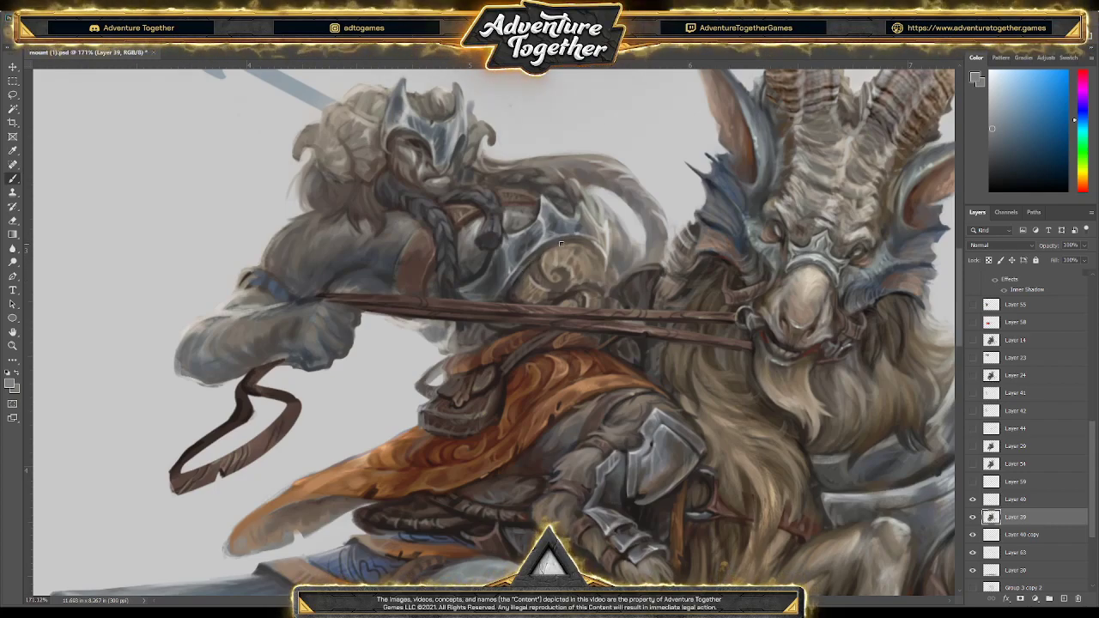
left_click(468, 278, "alt")
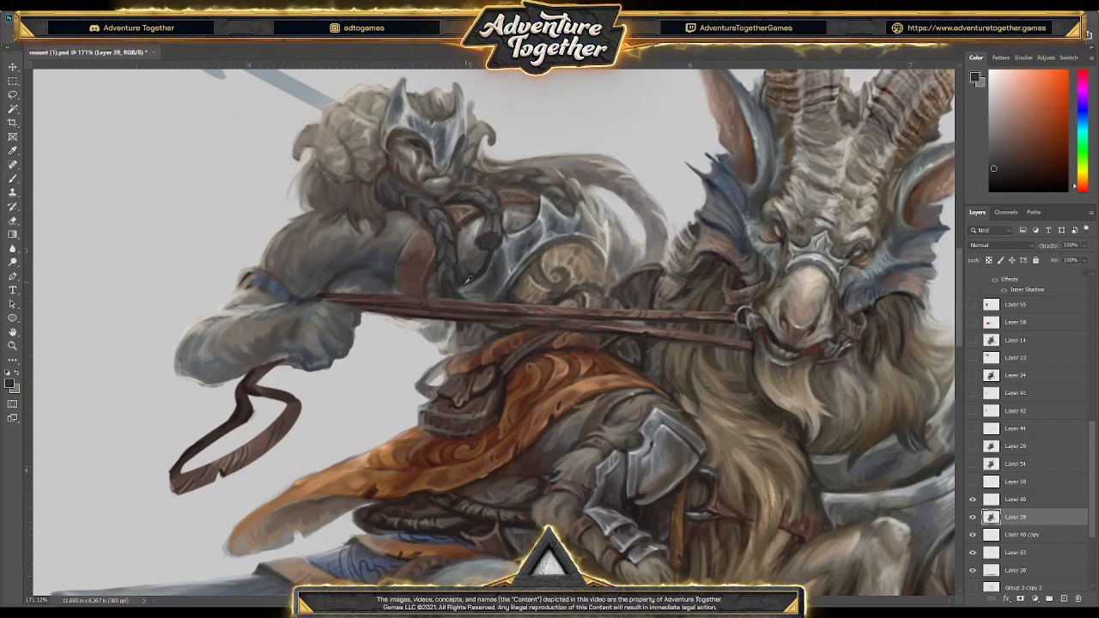
left_click(514, 239, "alt")
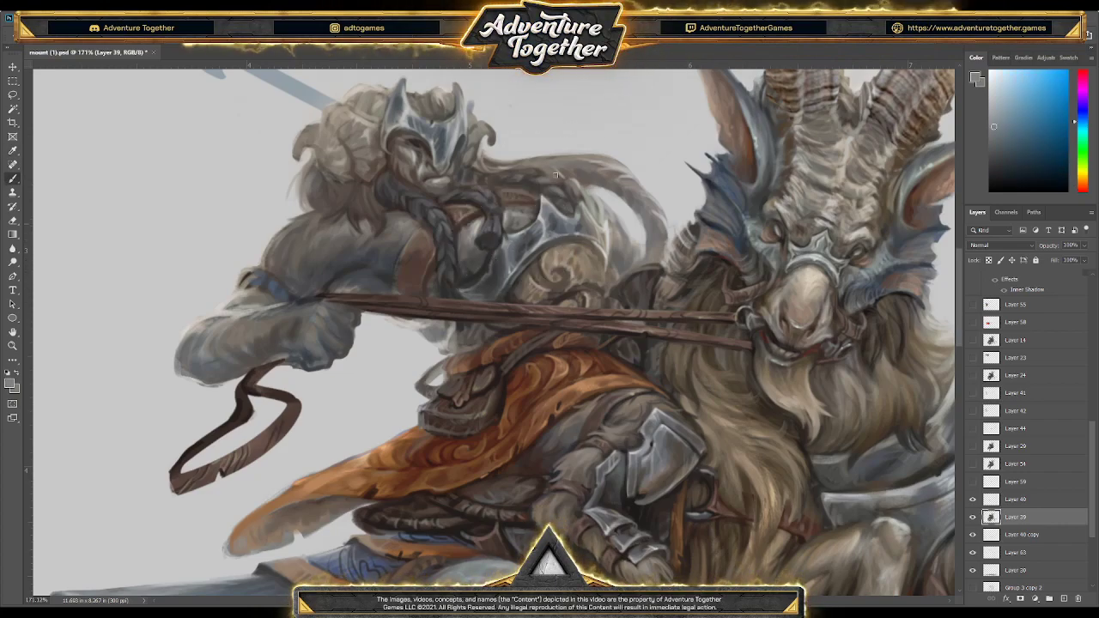
Shape the rear spikes of the shoulder armour against the trailing hair using sampled background grey and grey-brown tones
left_click(514, 172, "alt")
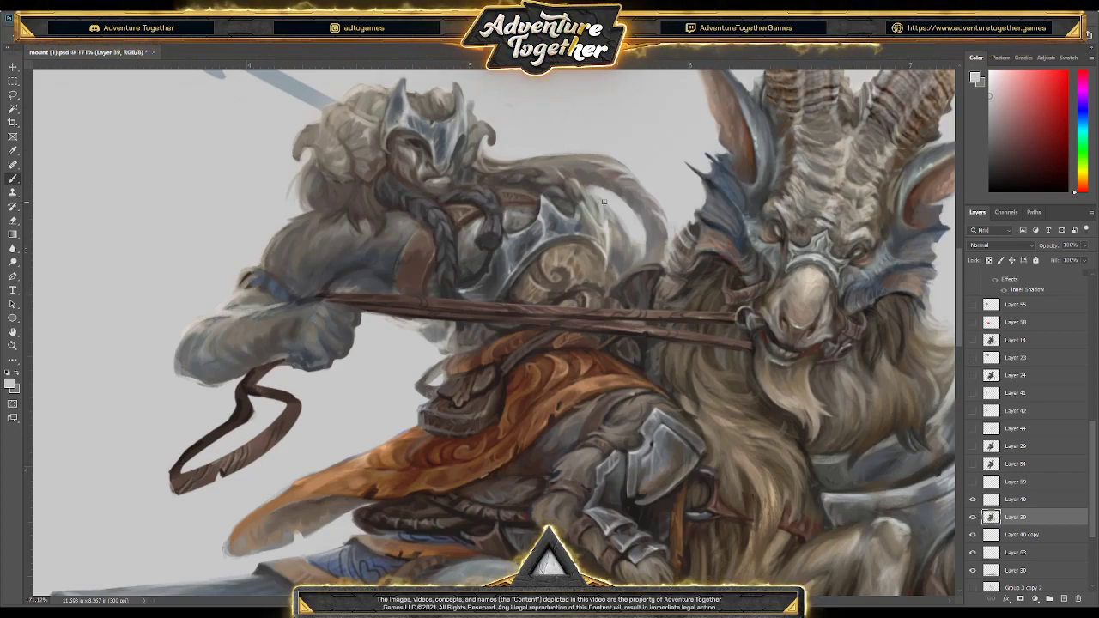
left_click(580, 212, "alt")
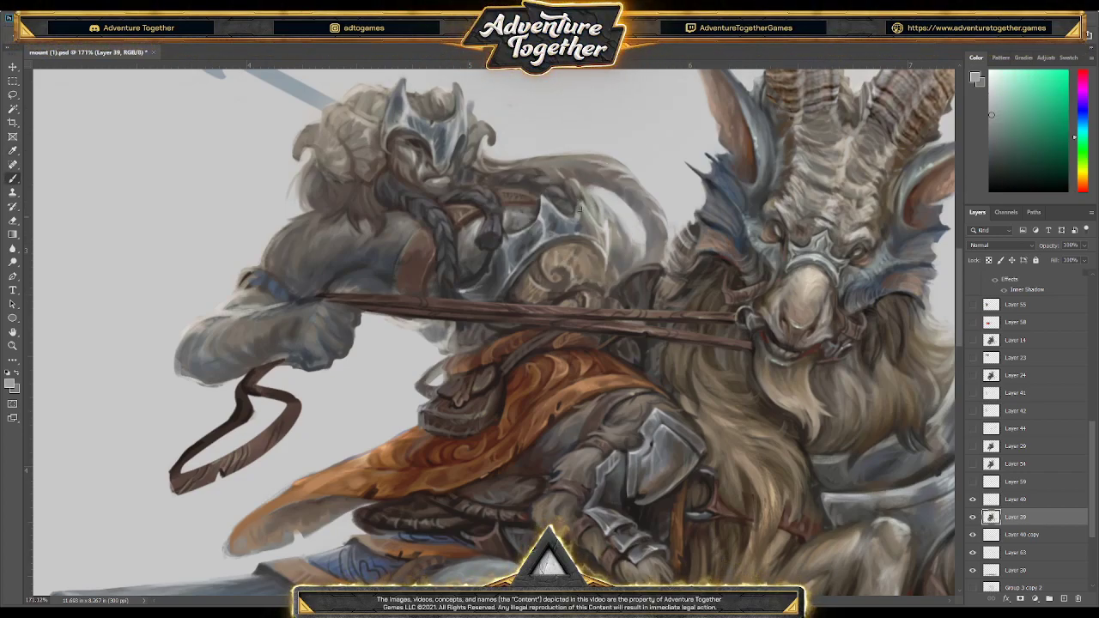
left_click(598, 185, "alt")
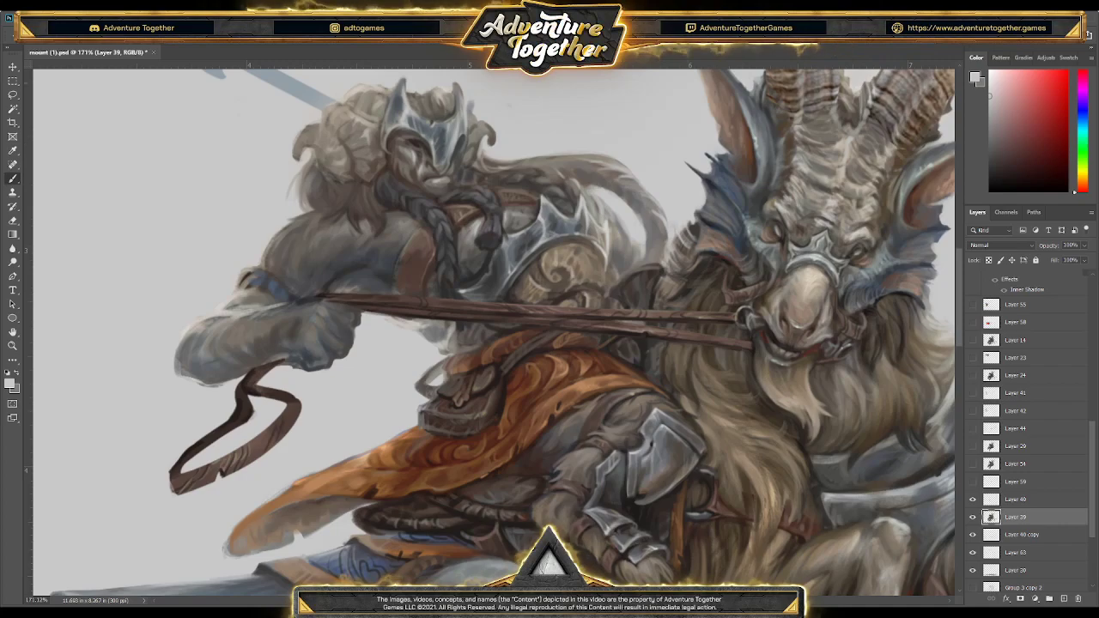
left_click(601, 228, "alt")
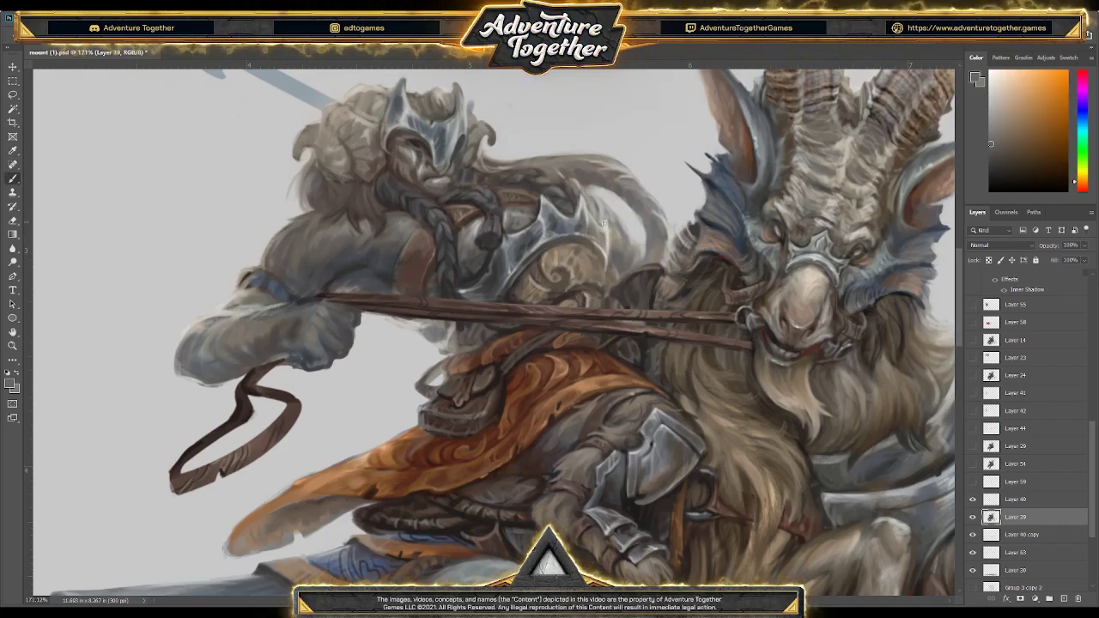
left_click(599, 251, "alt")
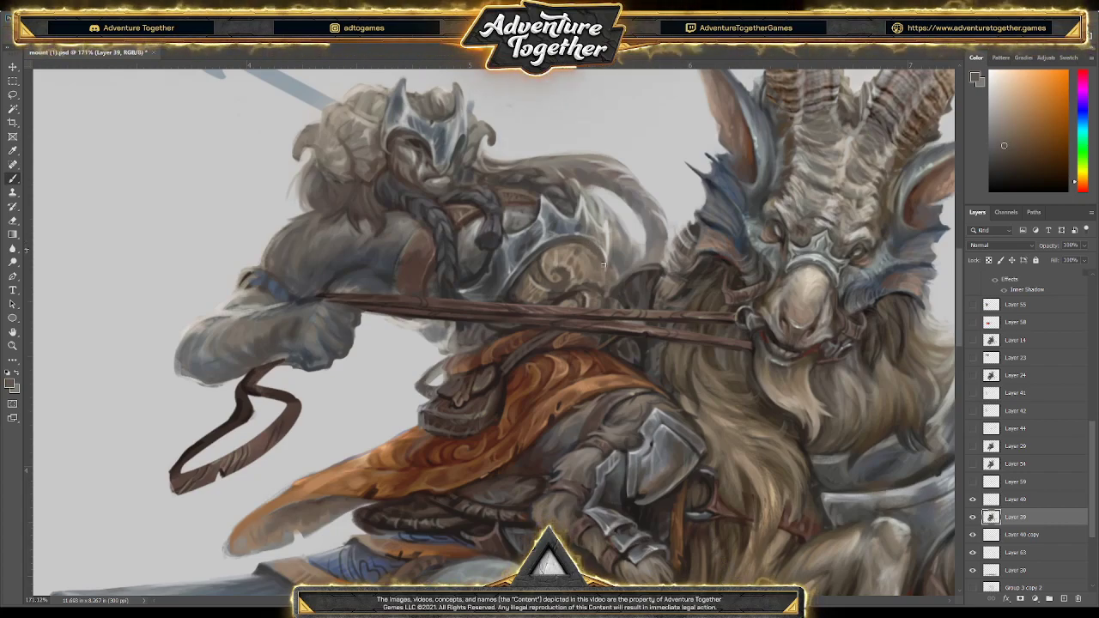
Define the rear rim of the shoulder armour with sampled browns and light greys
left_click(604, 269, "alt")
left_click(644, 154, "alt")
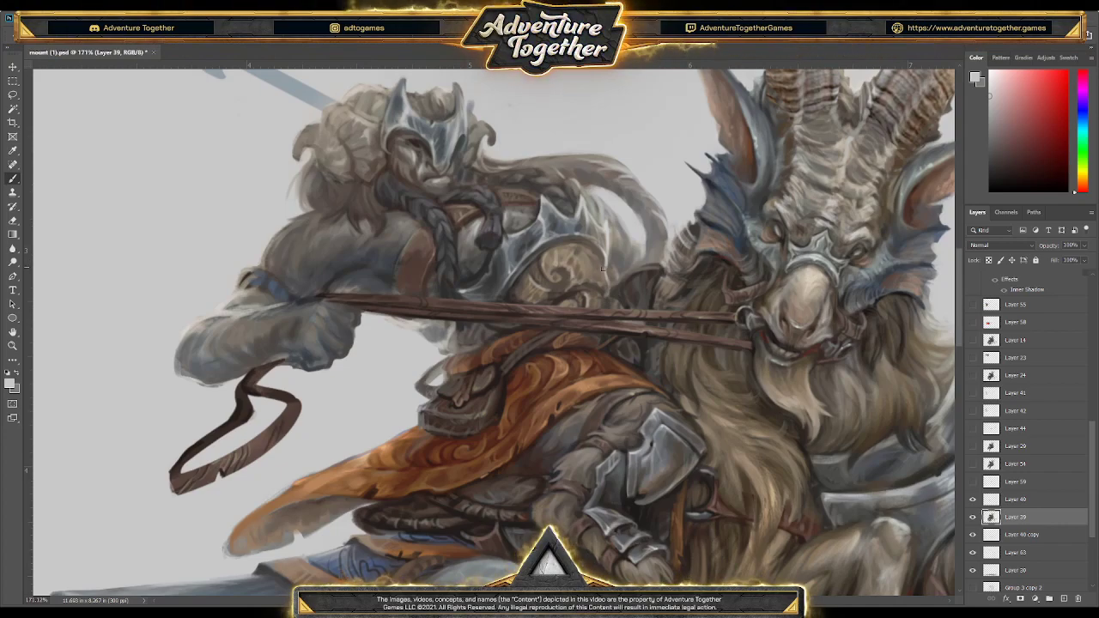
left_click(606, 267, "alt")
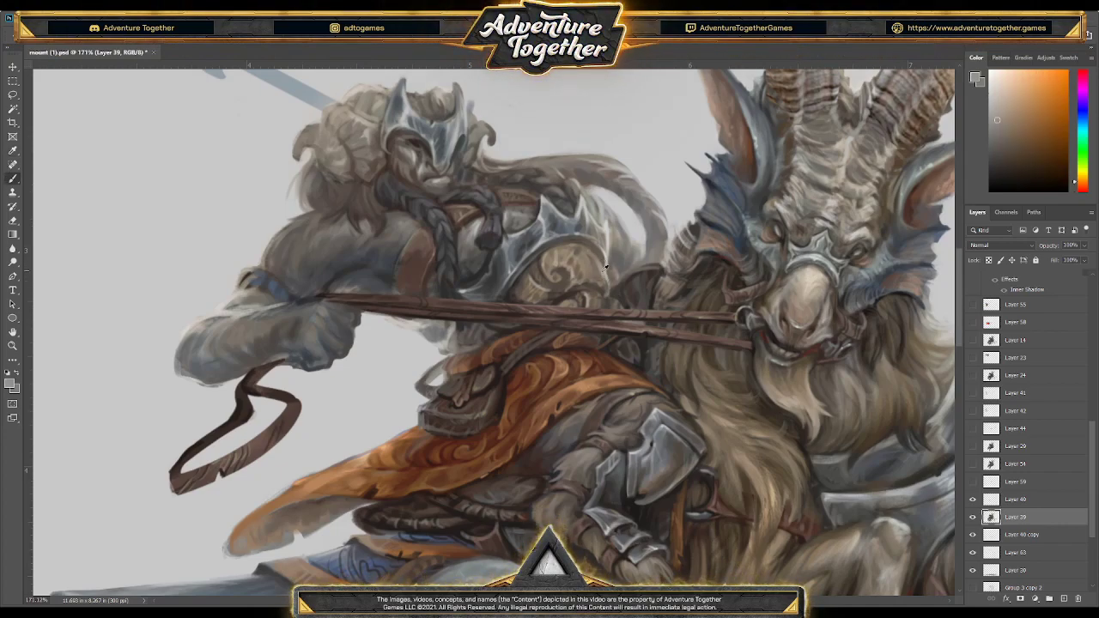
left_click_drag(412, 241, 418, 288)
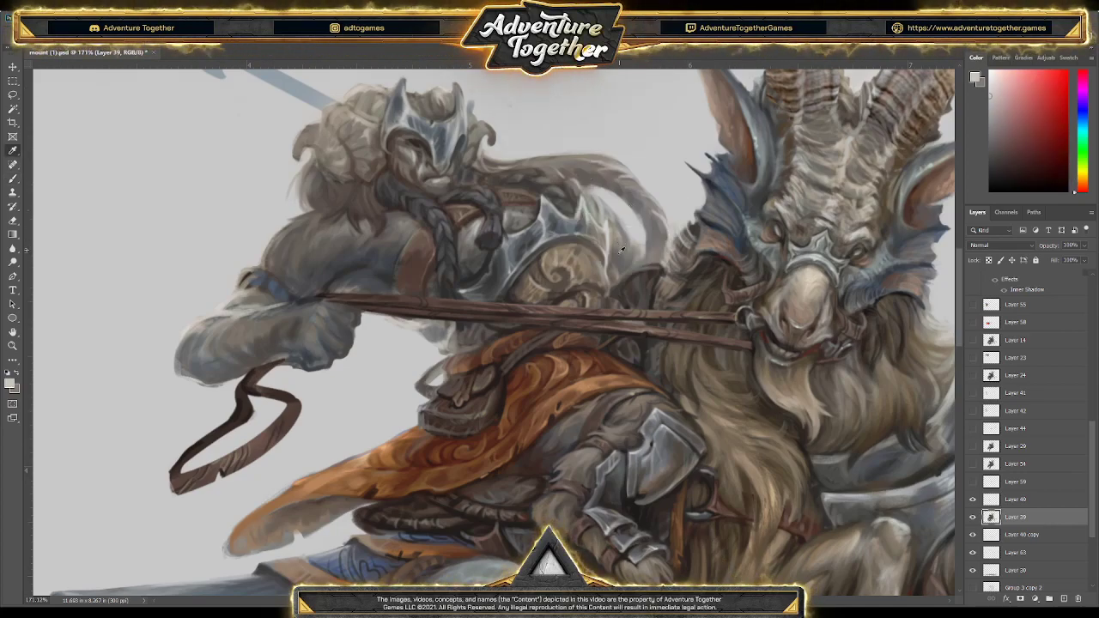
Clean the gap behind the shoulder armour with background grey and paint braided grey-brown strands into the trailing hair above it
left_click(613, 271, "alt")
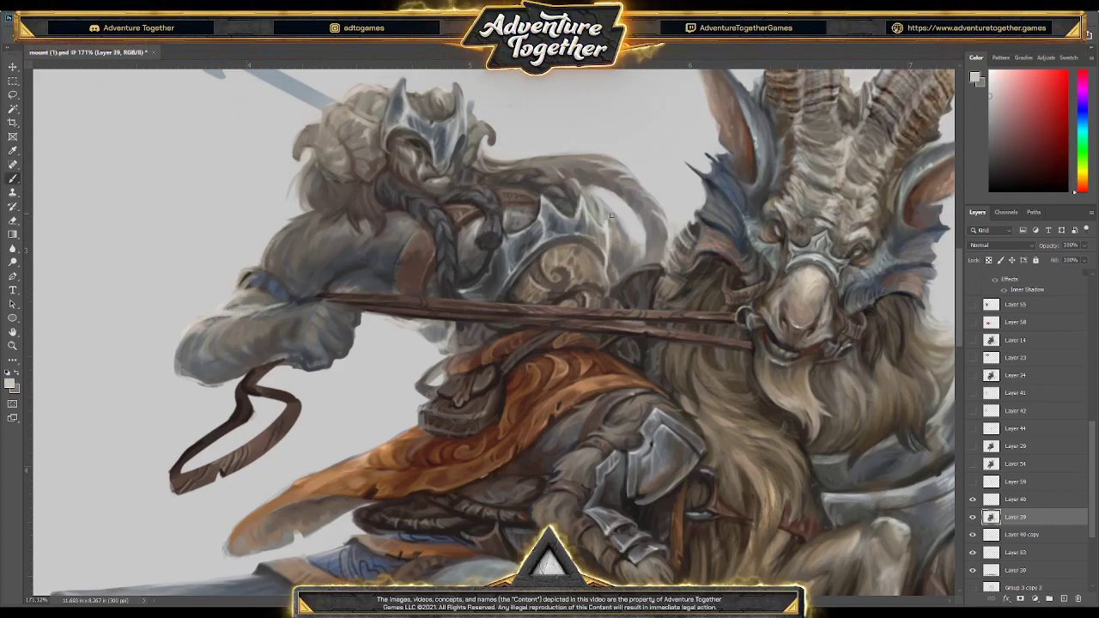
left_click(558, 185, "alt")
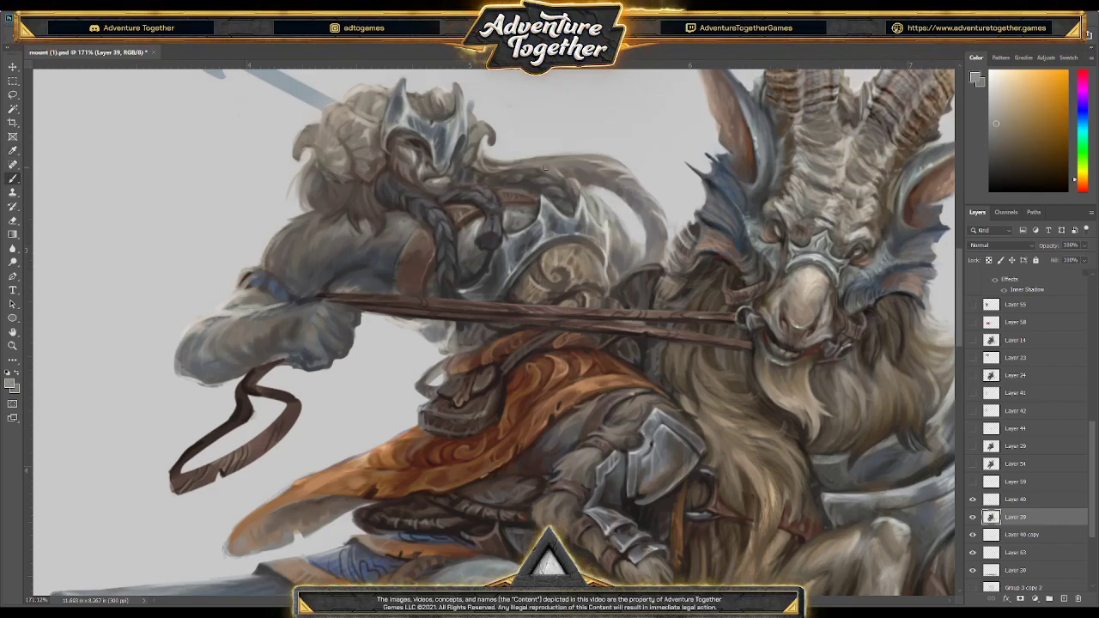
left_click(553, 168, "alt")
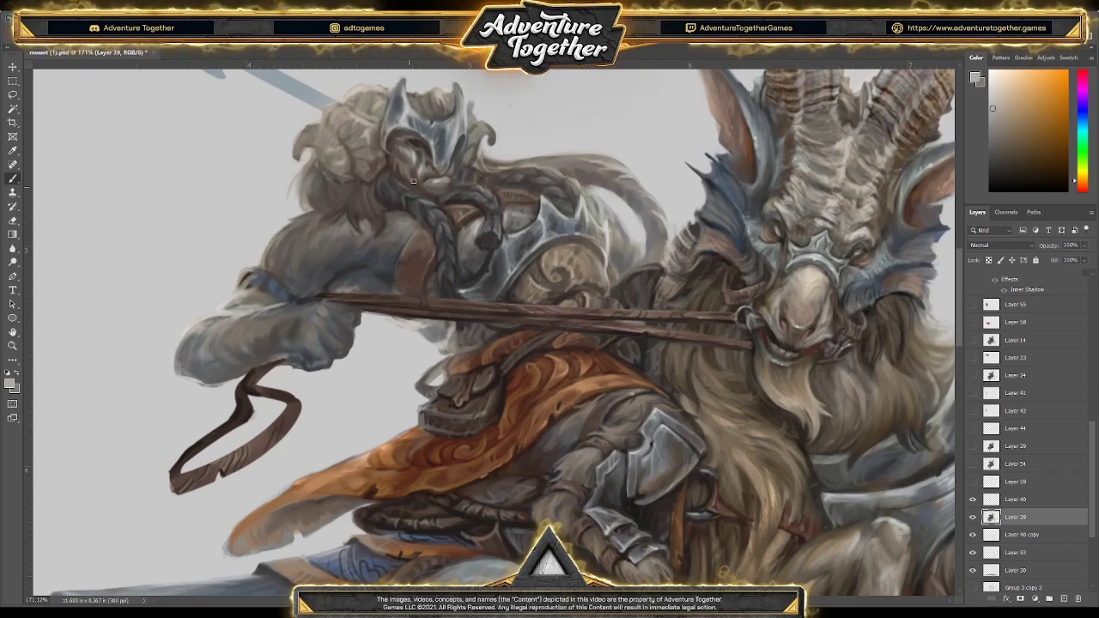
Refine the curled lock beside the helmet's rear horn and its flow into the trailing hair with sampled grey-brown tones
left_click(485, 126, "alt")
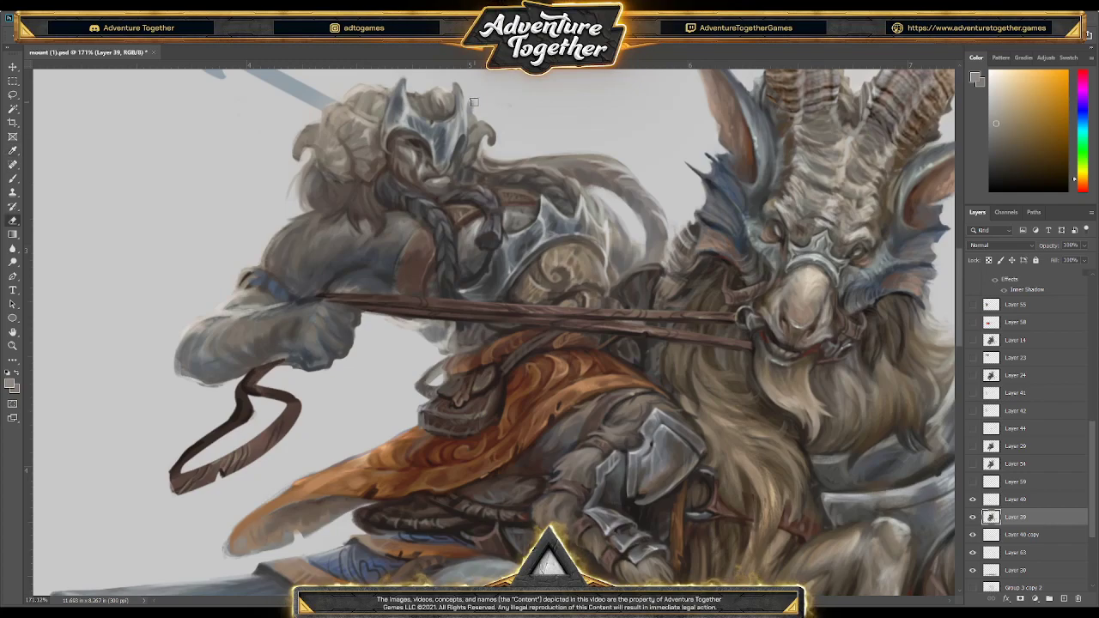
key("b")
left_click(469, 113, "alt")
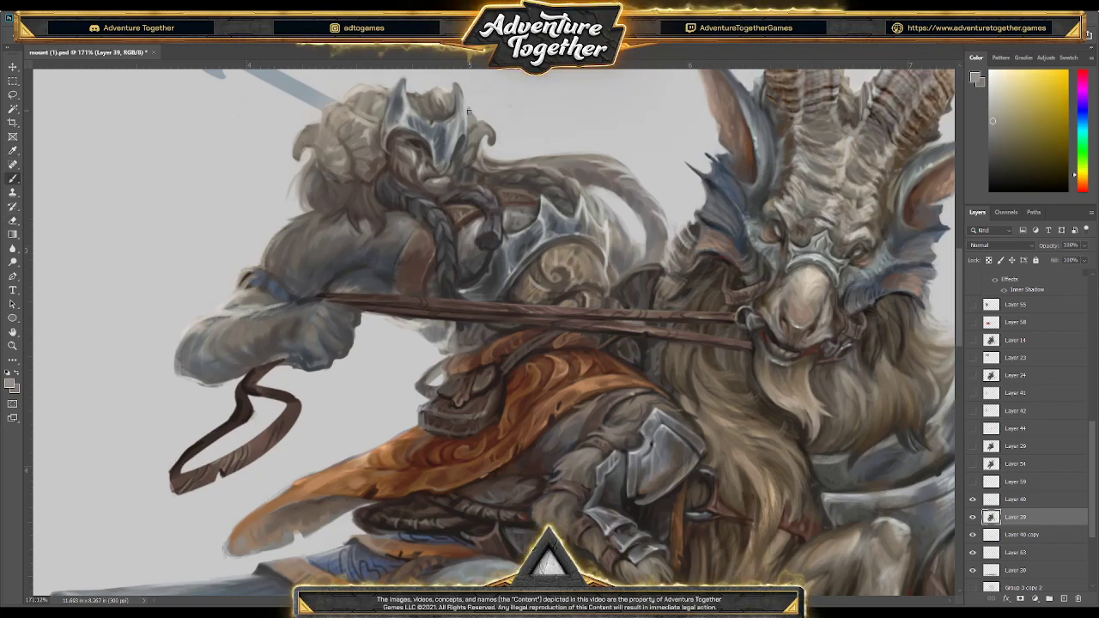
left_click(468, 109, "alt")
mouse_move(481, 162)
left_mouse_down()
mouse_move(510, 176)
mouse_move(542, 166)
left_mouse_up()
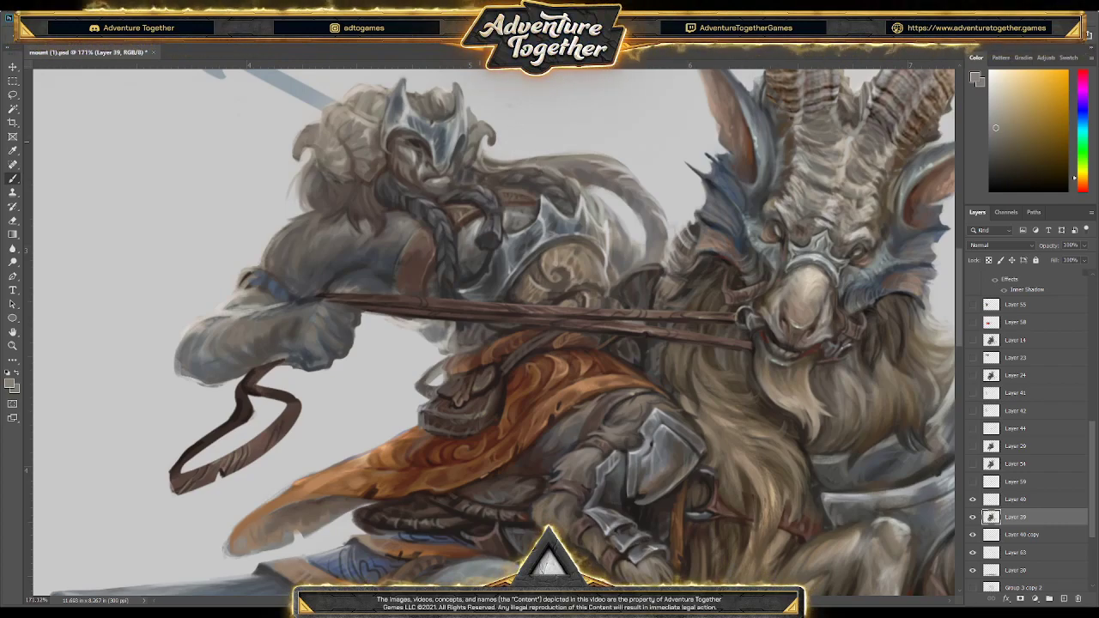
left_click(471, 127, "alt")
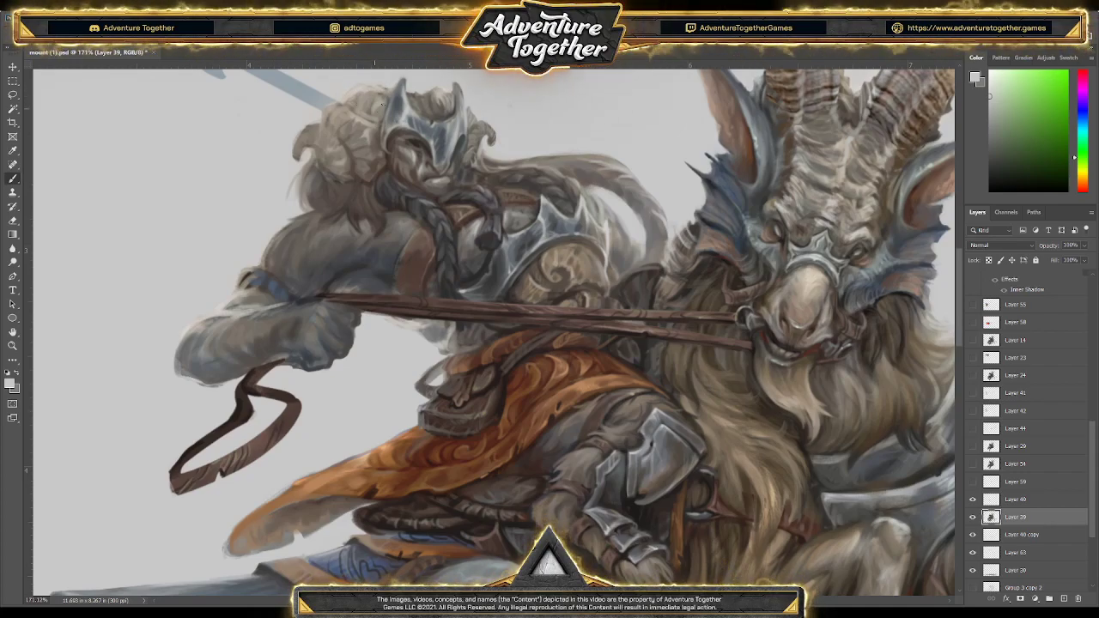
Paint dark creases and pale ridges on the large ram-like curl beside the rider's helmet, using sampled brown and light grey tones
key("i")
left_click(400, 115)
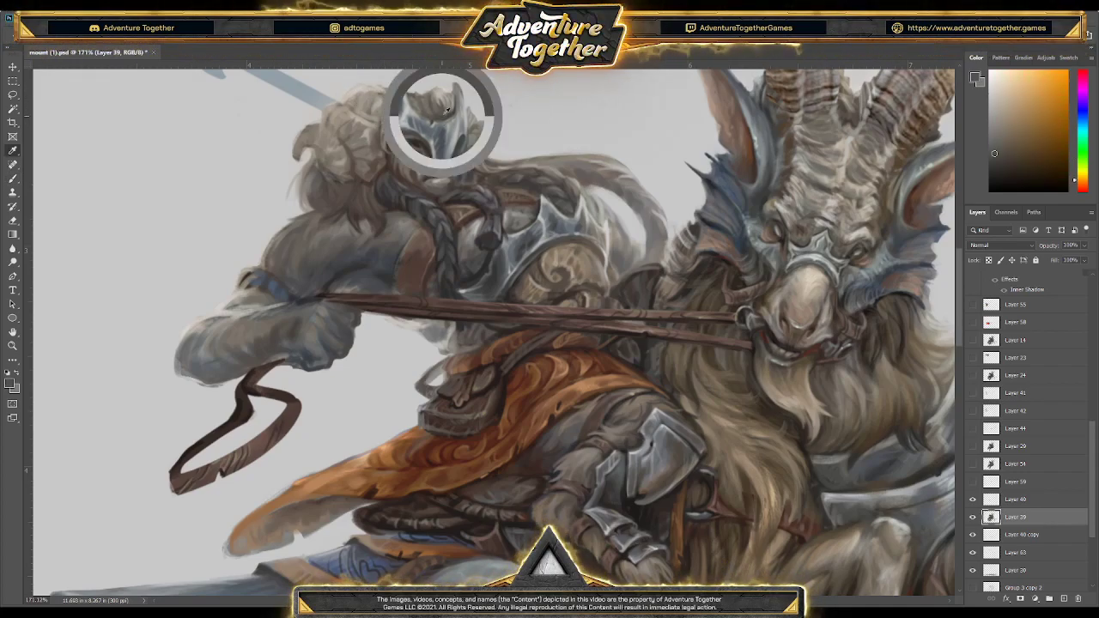
key("b")
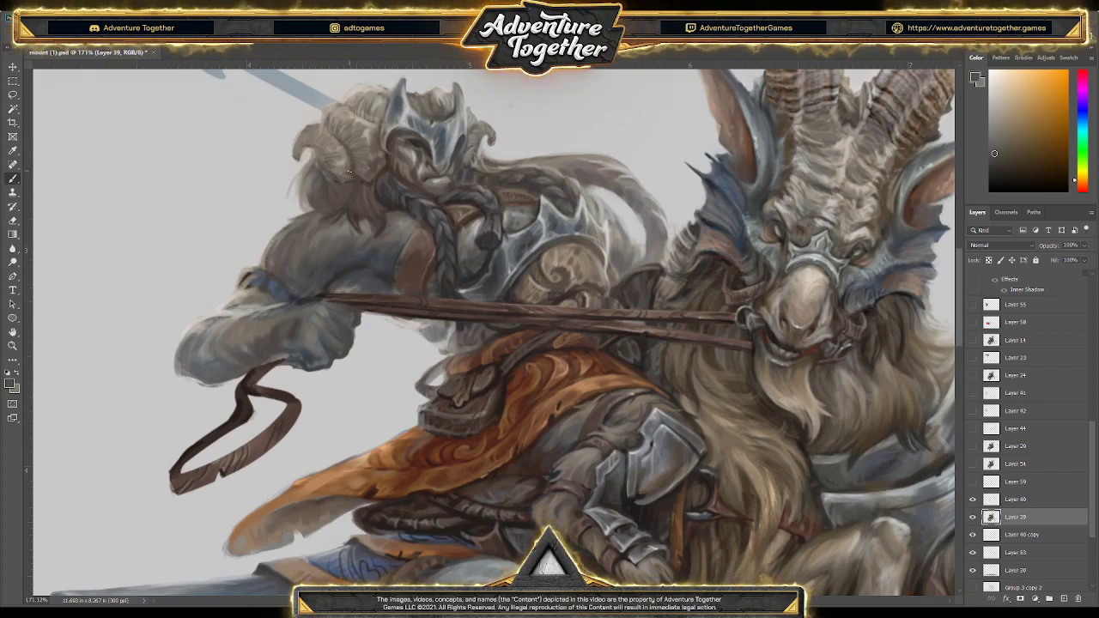
left_click(350, 99, "alt")
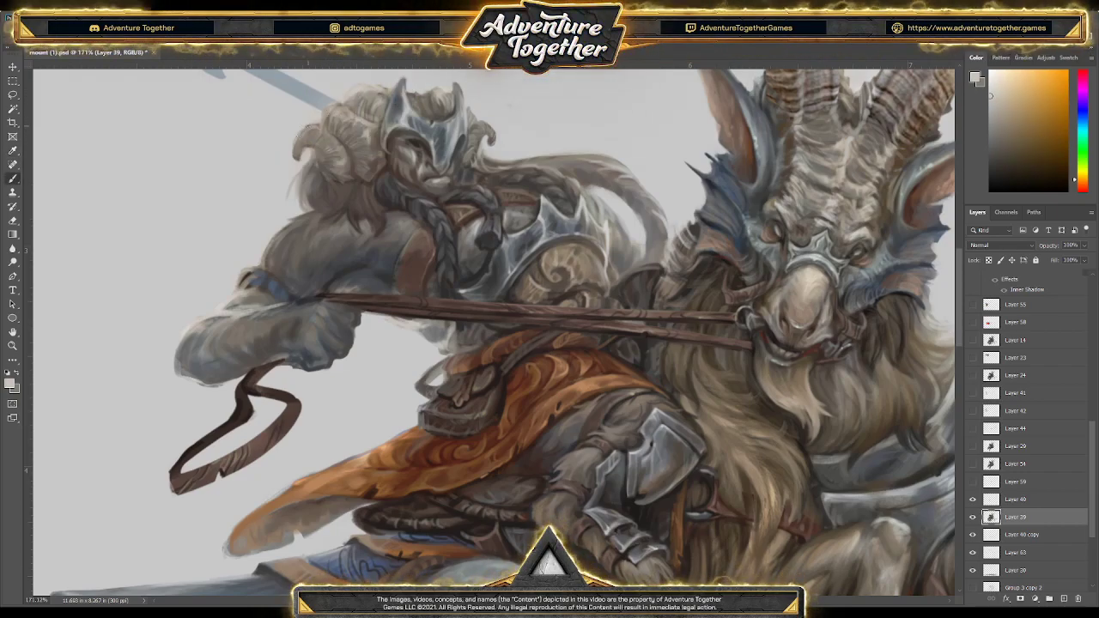
left_click(316, 127, "alt")
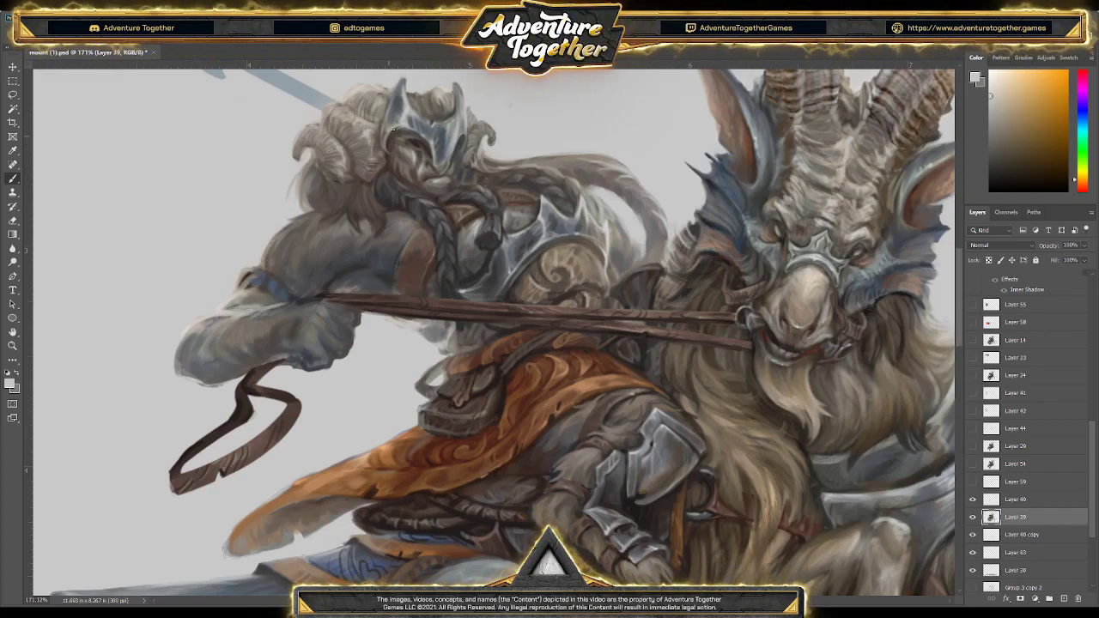
Refine the hair on top of the rider's head beside the helmet with sampled grey-brown and pale tones, and save the document
left_click(385, 105, "alt")
left_click(386, 104, "alt")
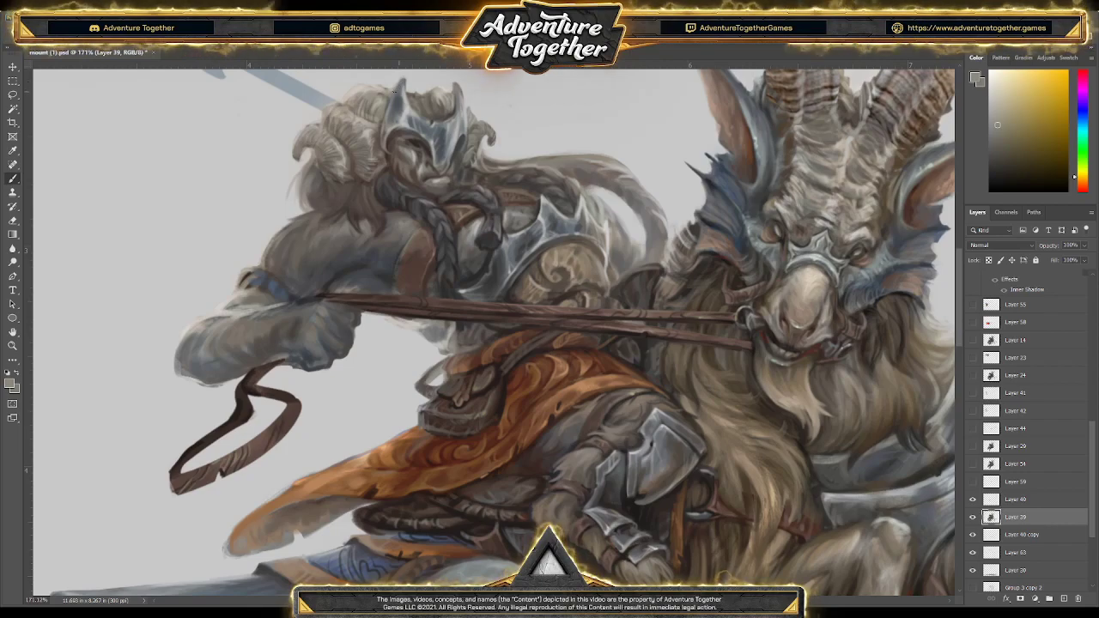
left_click(345, 90, "alt")
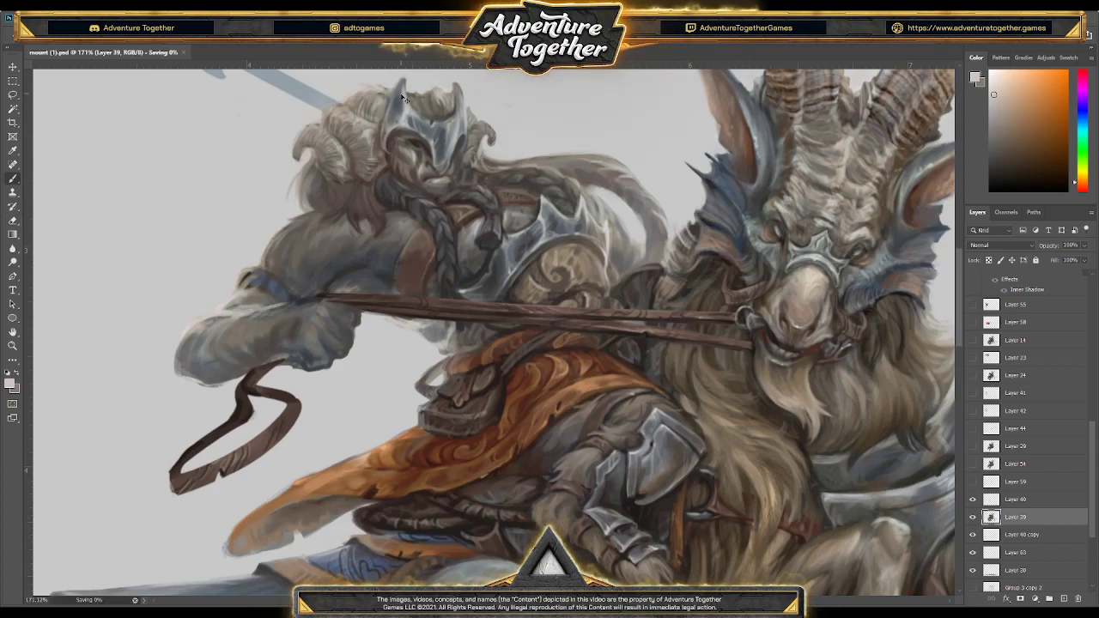
Touch up the area beside the goat's near ear with the sampled background grey and save the document
left_click(461, 217, "alt")
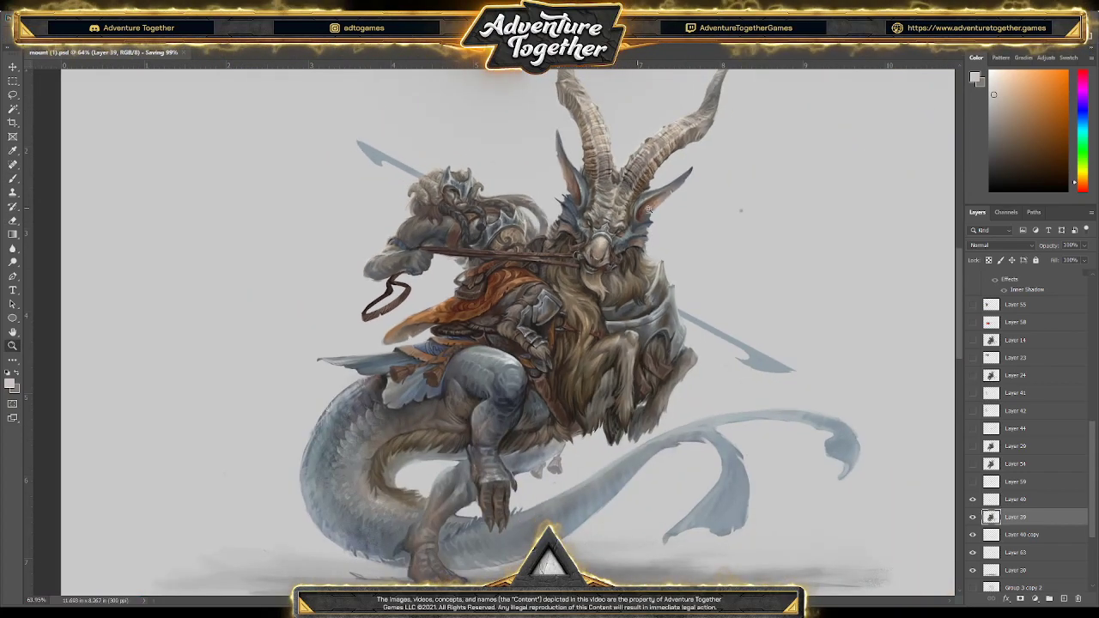
left_click(753, 222)
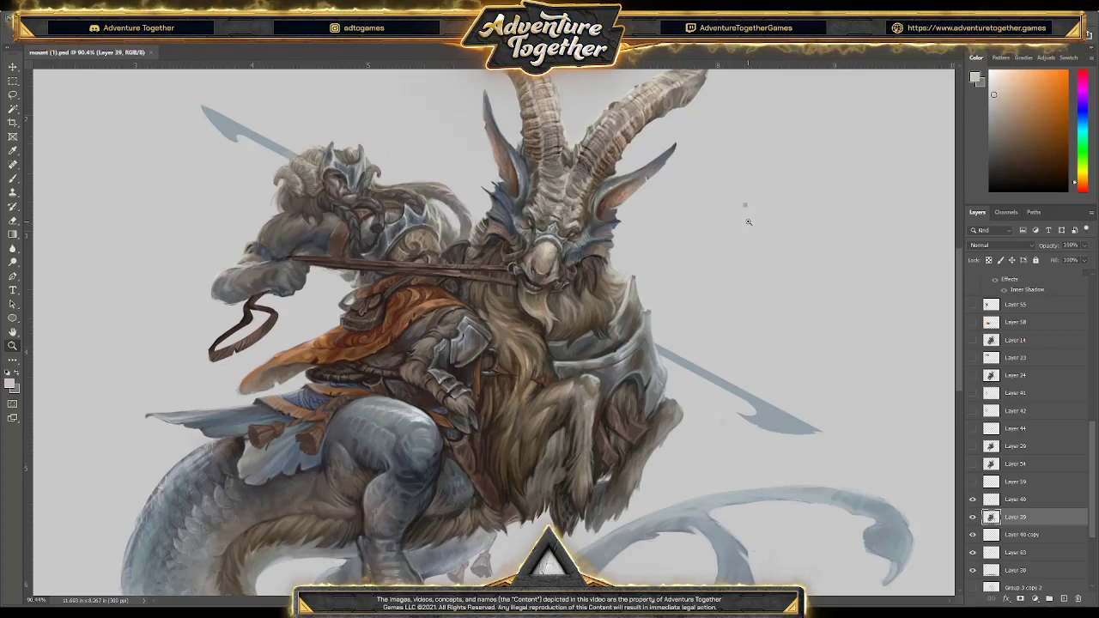
scroll(747, 222, "up", 2)
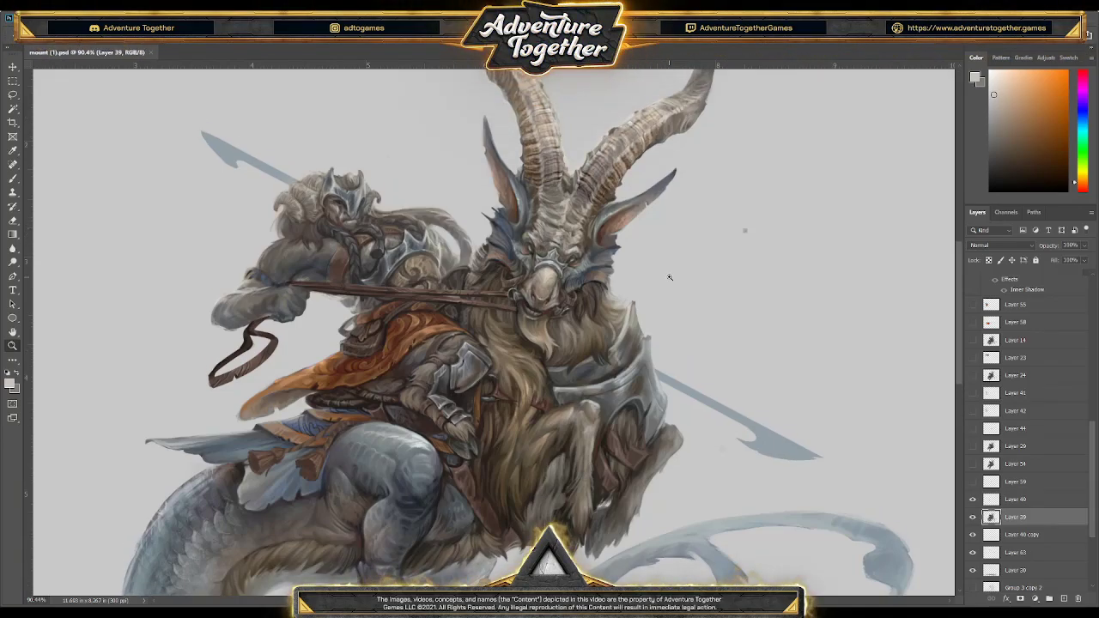
left_click(363, 137, "alt")
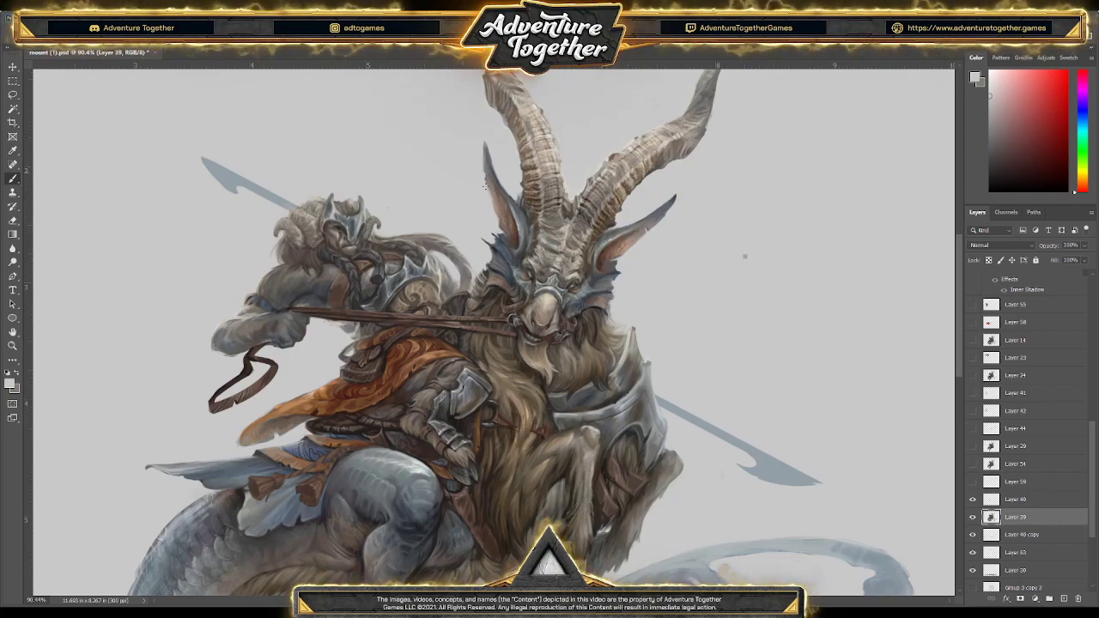
key("ctrl+s")
Touch up the surface and edges of the goat's curved horn with sampled pale warm tones
key("z")
left_click(594, 307, "alt")
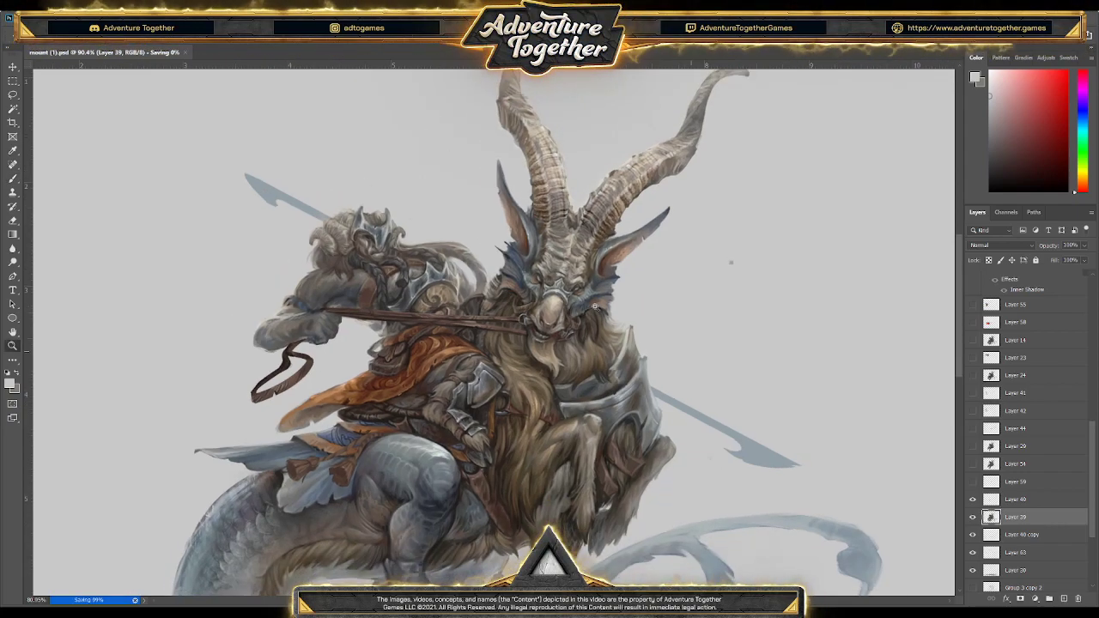
left_click_drag(594, 306, 627, 147)
left_click(557, 146)
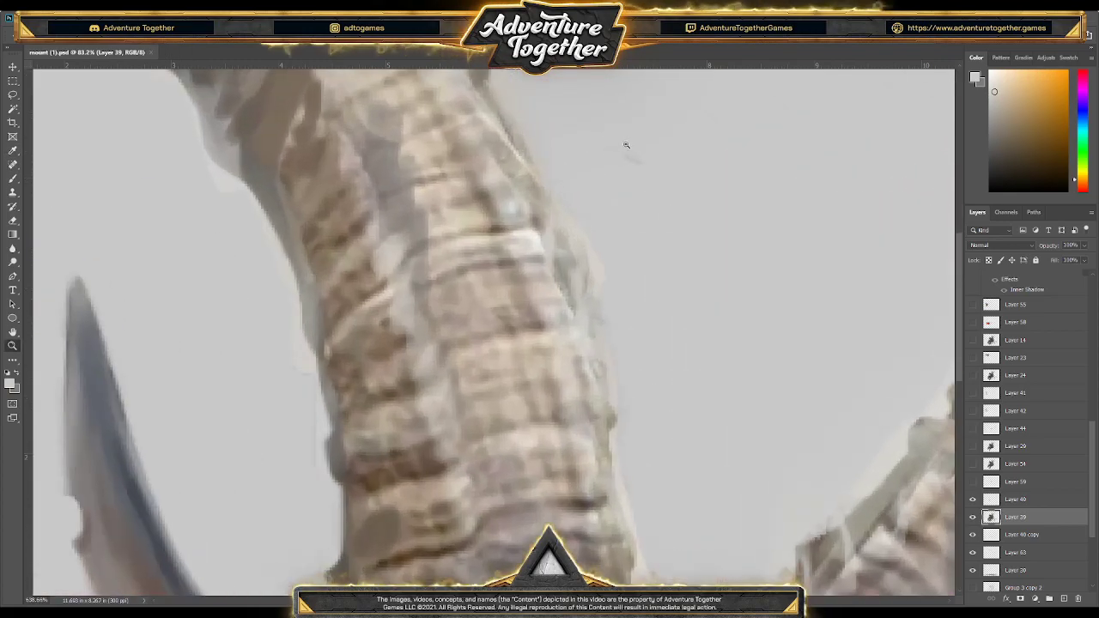
key("i")
key("z")
left_click(723, 393, "alt")
left_click_drag(704, 345, 705, 343)
key("b")
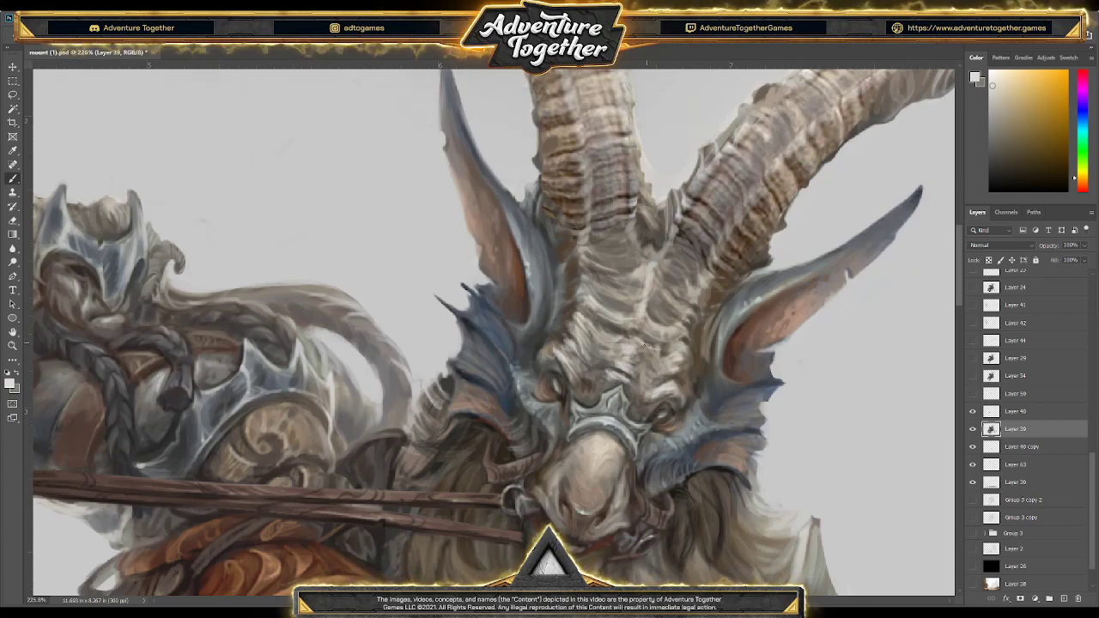
Refine the goat's forehead ridges and horn bases with small pale warm highlights
key("z")
left_click_drag(712, 344, 683, 292)
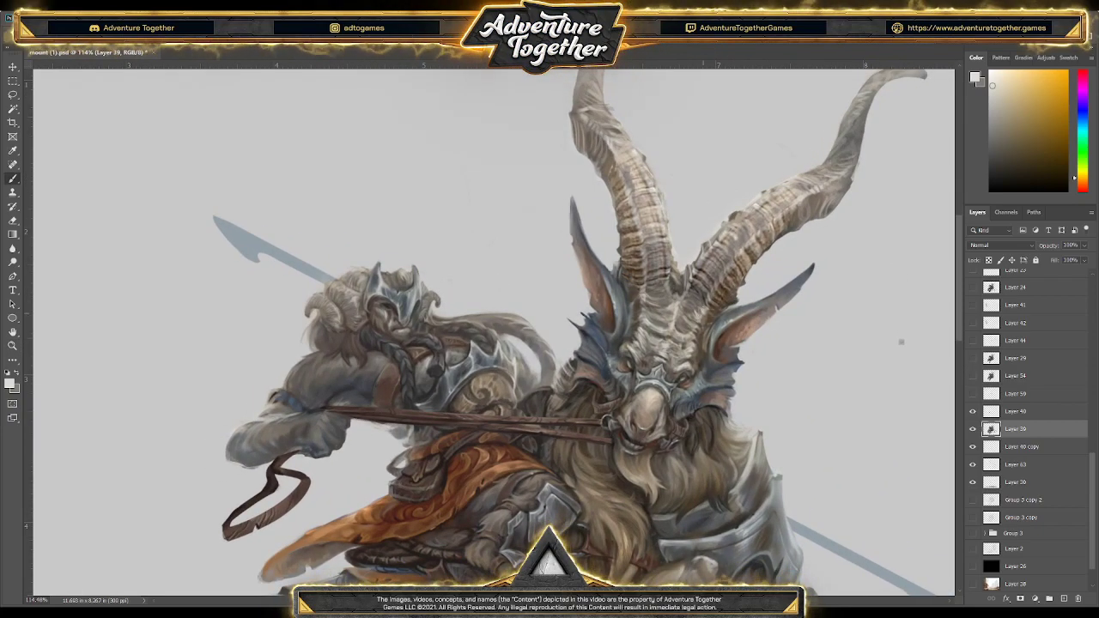
left_click_drag(714, 275, 815, 236)
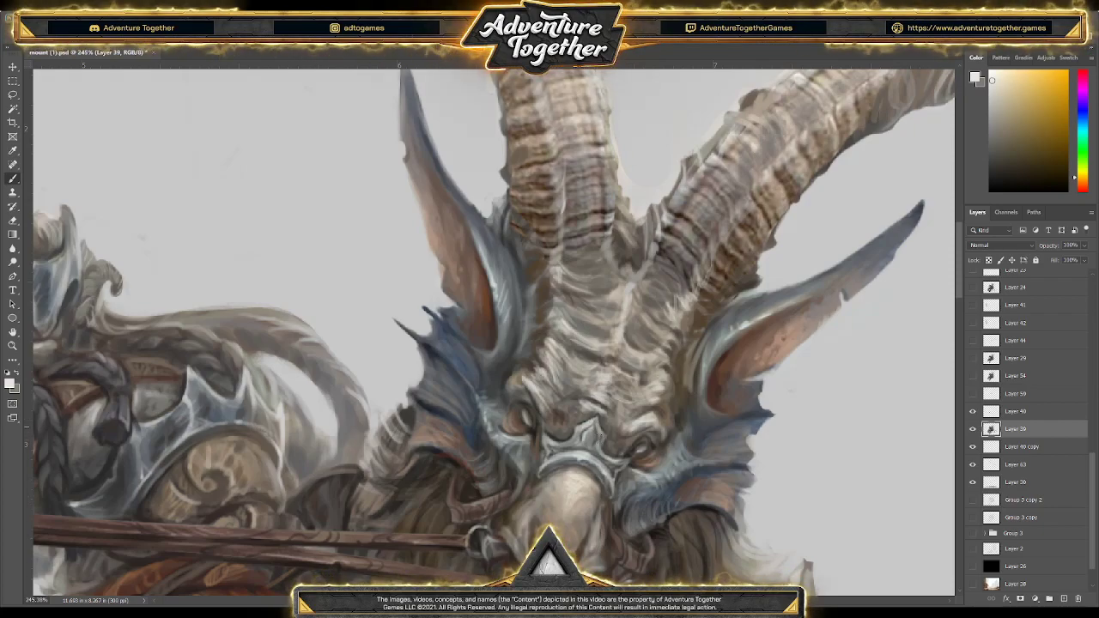
scroll(586, 375, "down", 3)
scroll(585, 375, "down", 4)
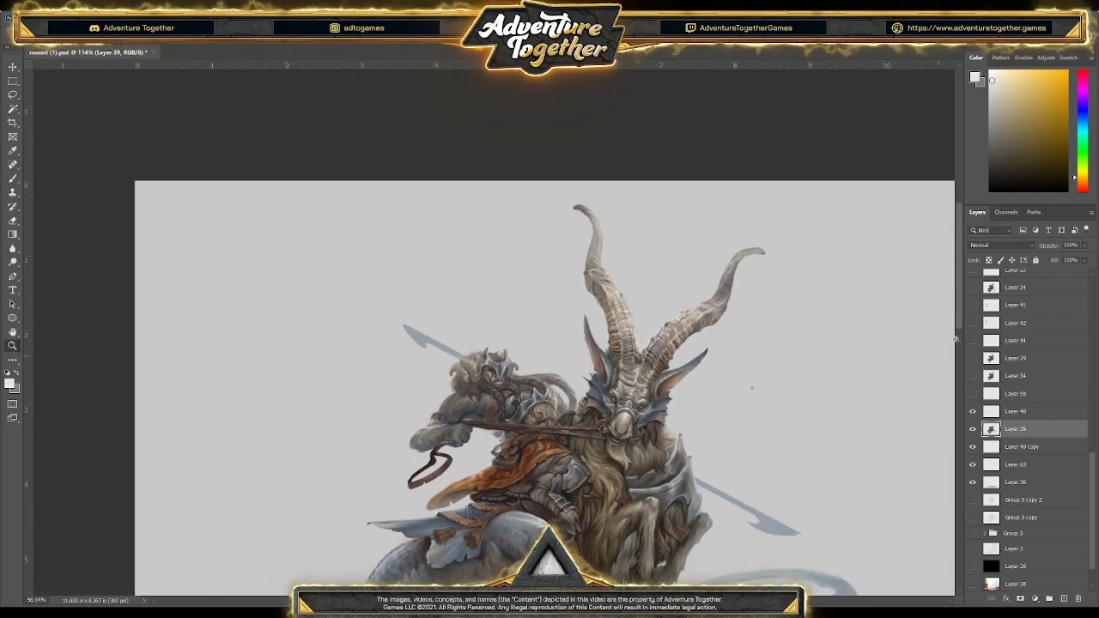
Add pale cool highlights to the mount's chest armour and the rider's arm plates
scroll(654, 362, "up", 4)
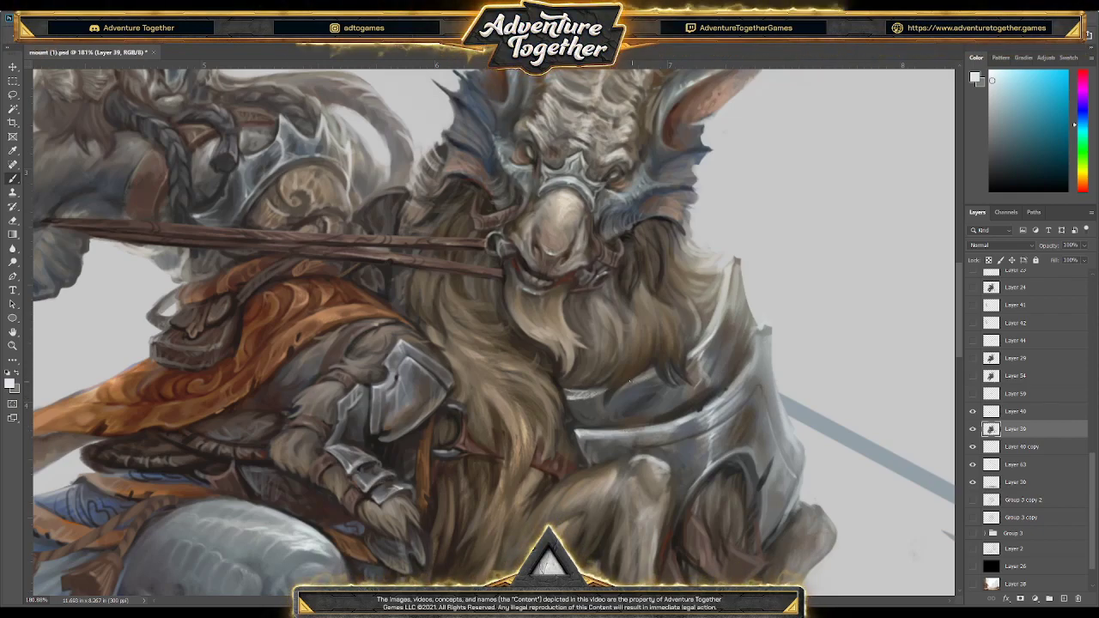
scroll(947, 426, "down", 2)
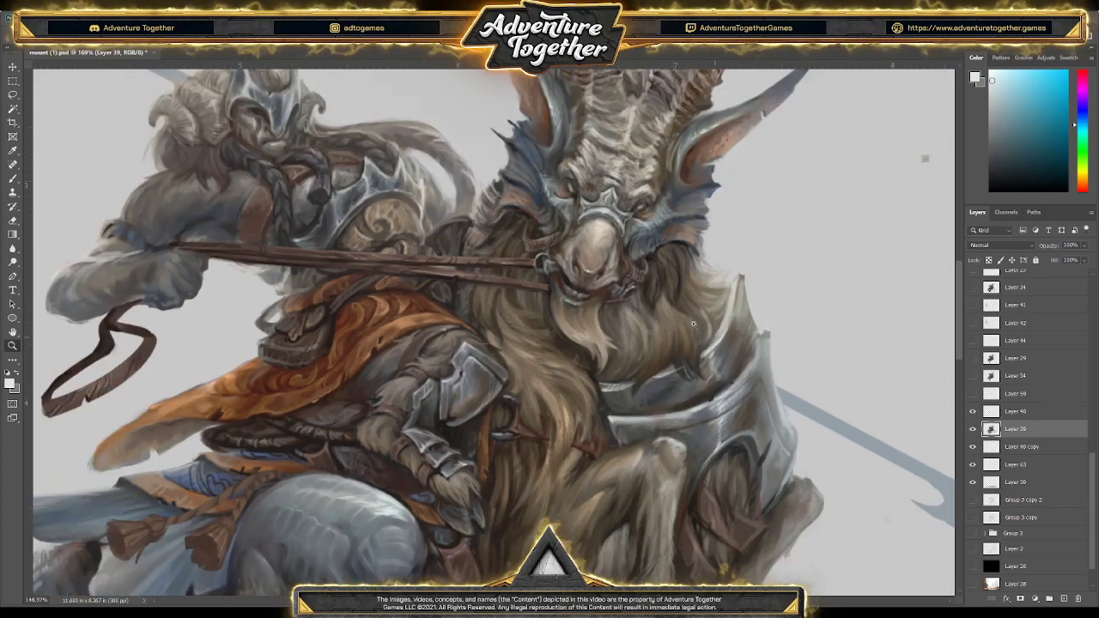
scroll(496, 355, "up", 3)
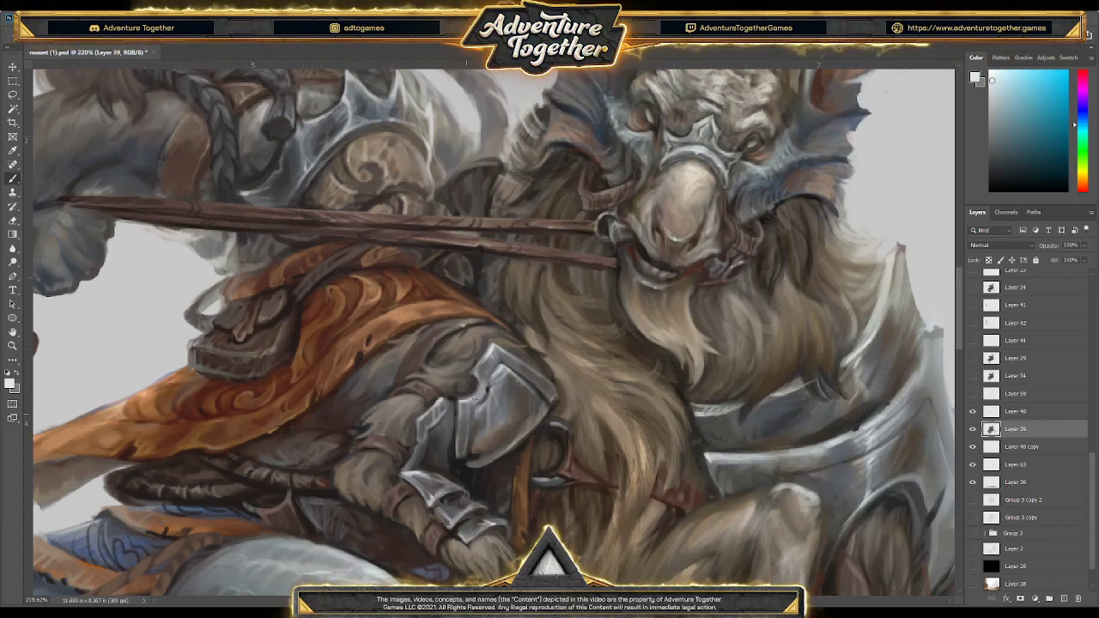
scroll(447, 378, "down", 3)
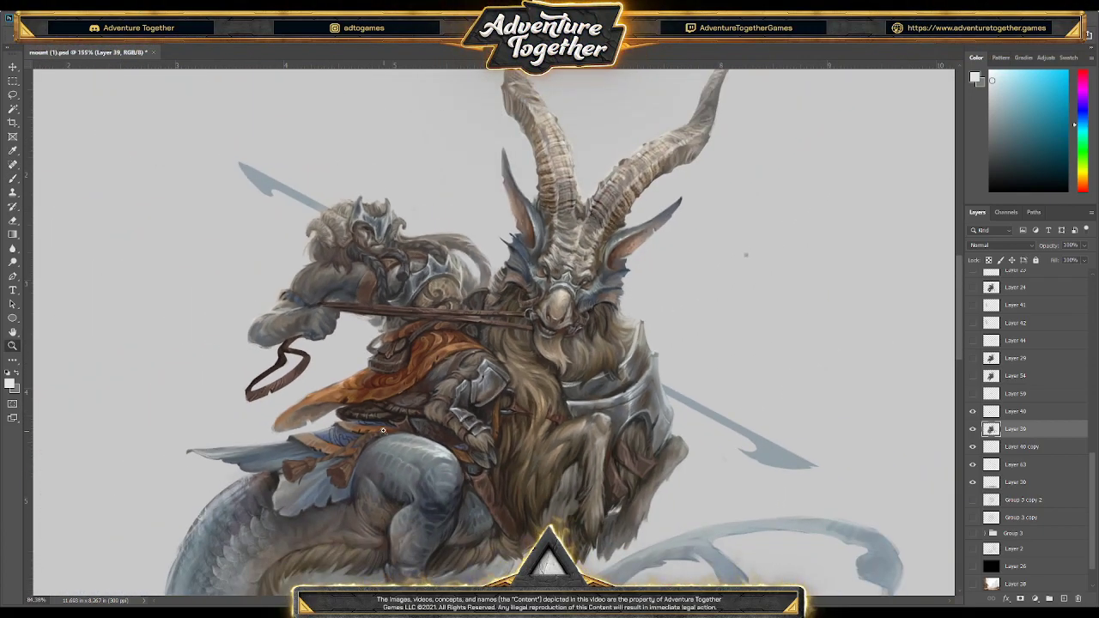
scroll(384, 430, "up", 4)
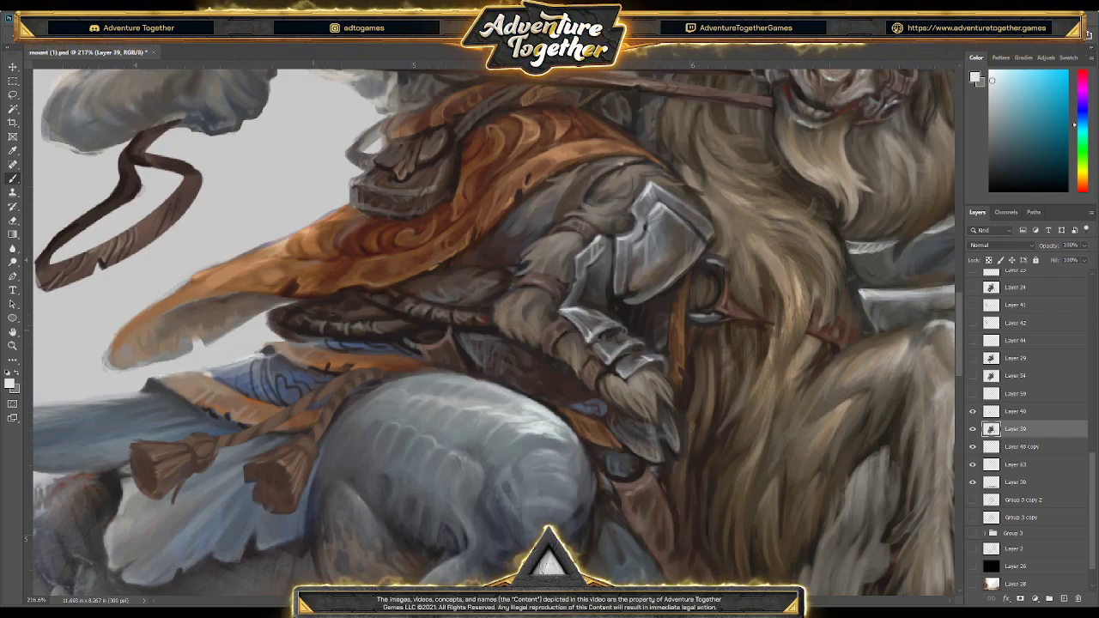
scroll(420, 298, "down", 4)
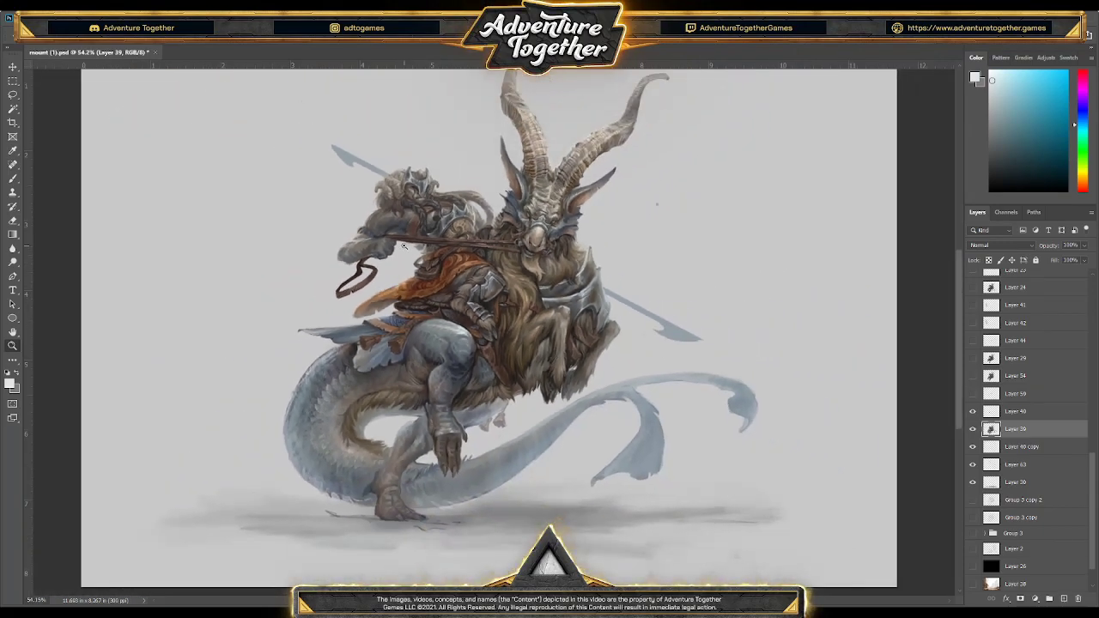
Refine the rider's helmet and shoulder armour with pale cool highlights and check them against the whole figure
scroll(432, 185, "up", 5)
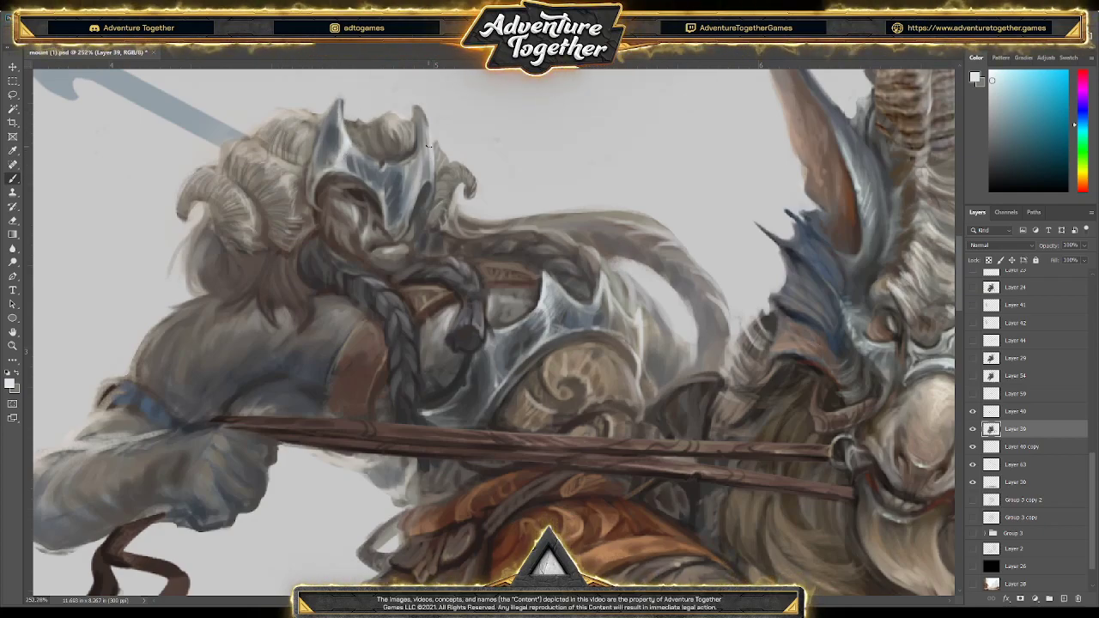
left_click_drag(442, 216, 418, 217)
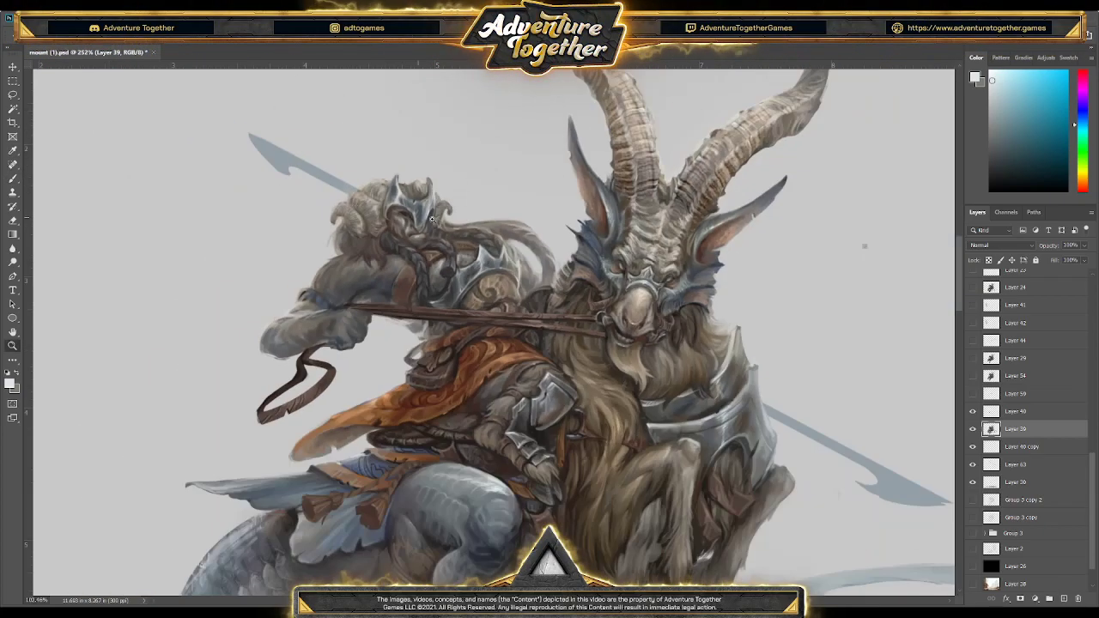
scroll(512, 416, "down", 3)
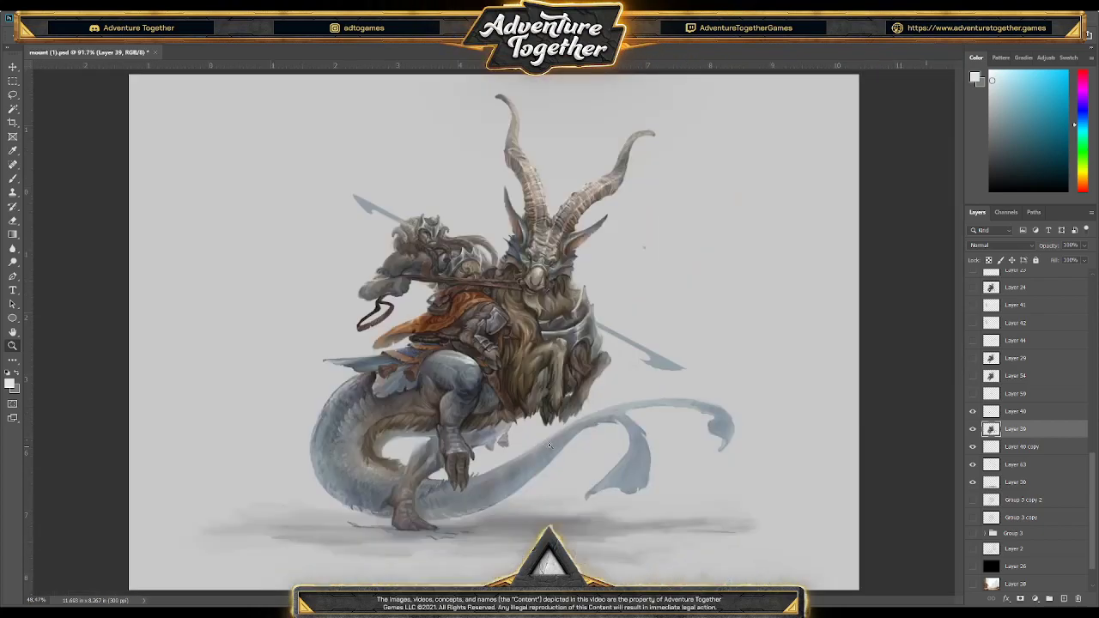
scroll(496, 441, "up", 3)
scroll(498, 412, "down", 2)
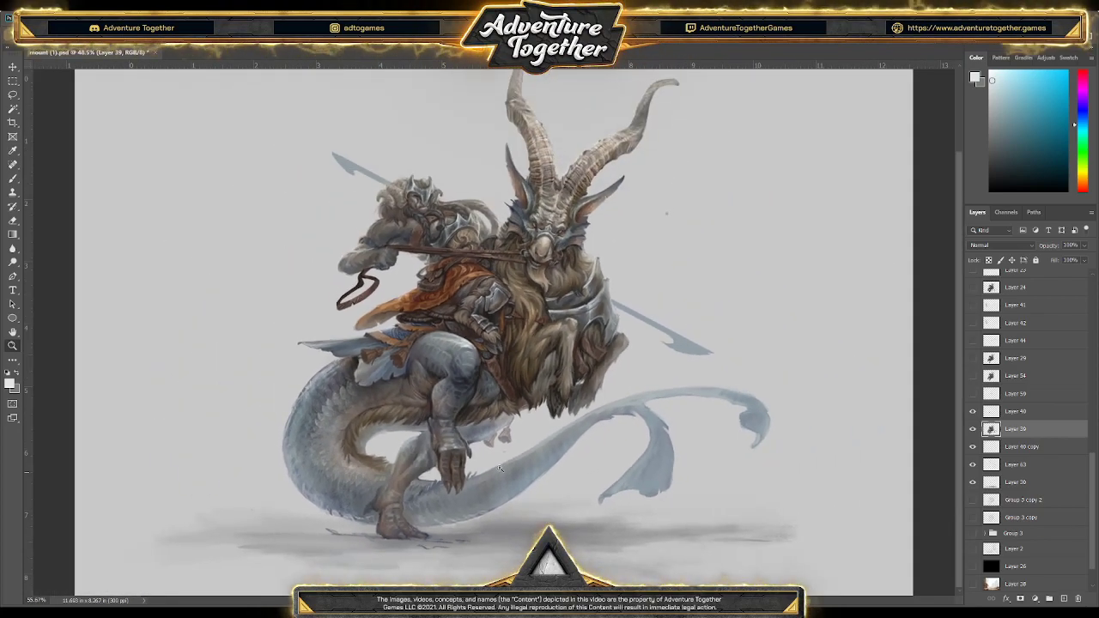
Clean up the outer edge of the mount's scaly tail with the sampled background grey and save the document
scroll(501, 380, "up", 4)
key("b")
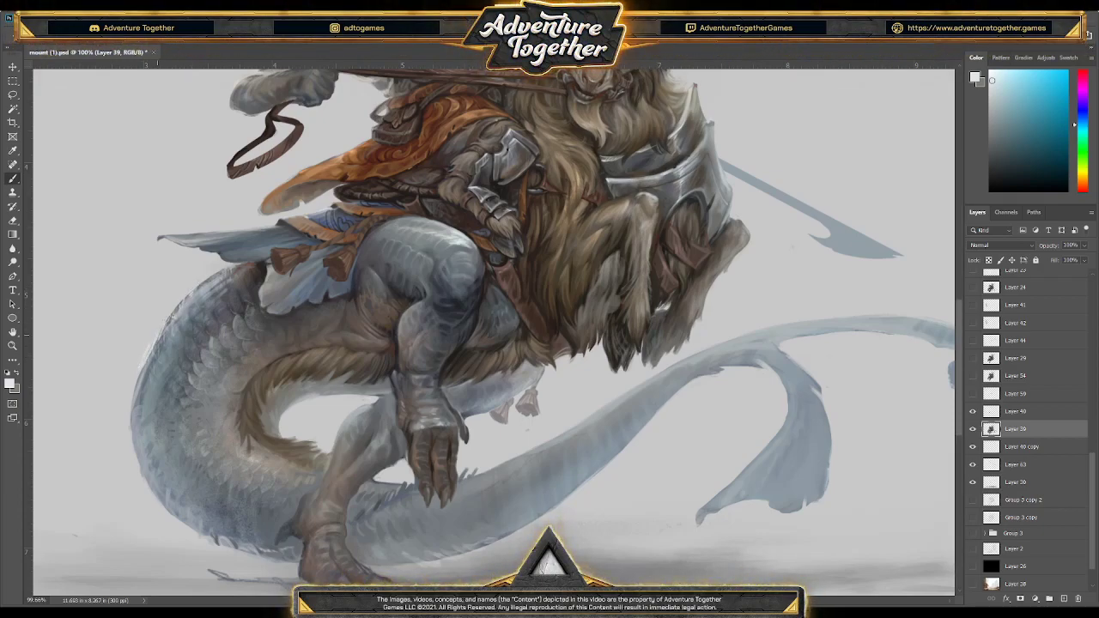
left_click(146, 365, "alt")
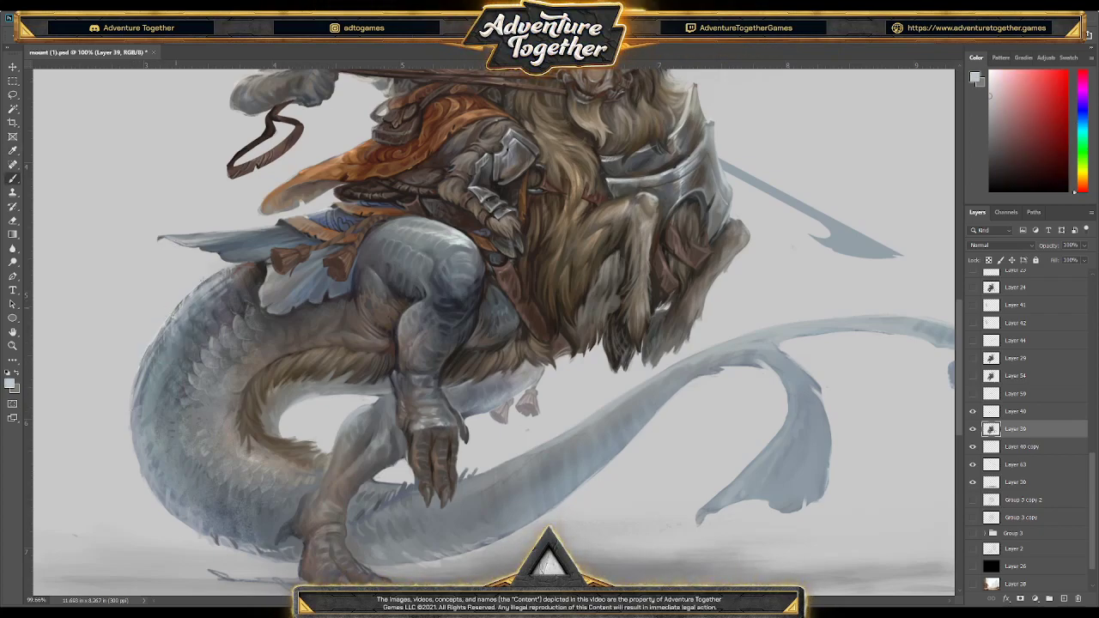
key("ctrl+0")
key("ctrl+s")
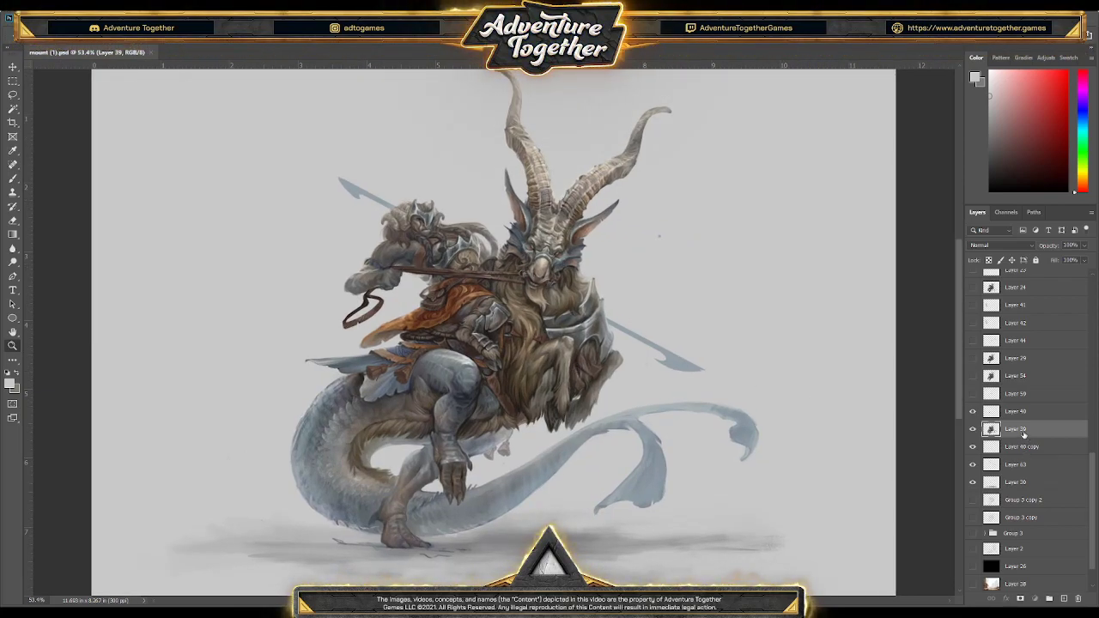
left_click(972, 375)
left_click(973, 383)
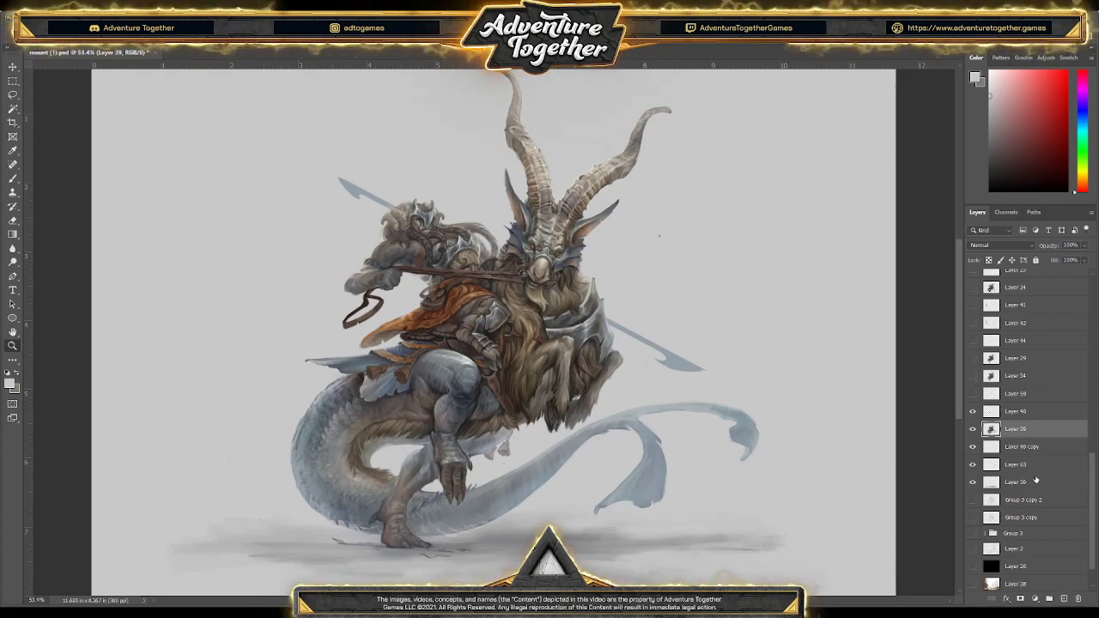
Load the polearm shape on Layer 63 as a selection and shade its front blade with sampled blue-grey and dark tones
left_click(992, 464)
left_click(991, 464, "ctrl")
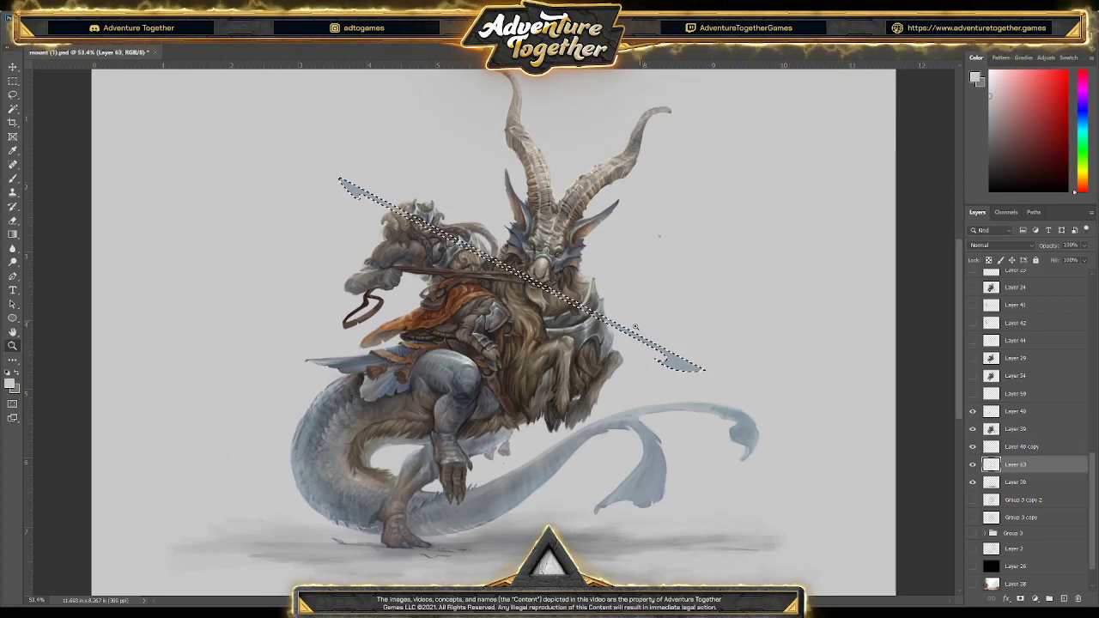
key("b")
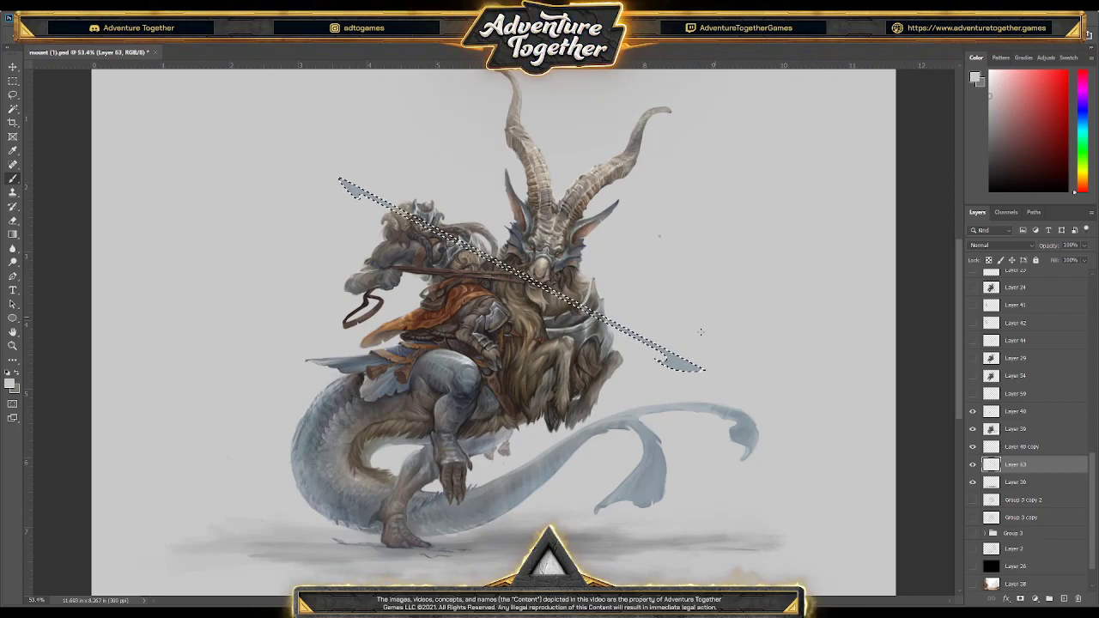
left_click(679, 360, "alt")
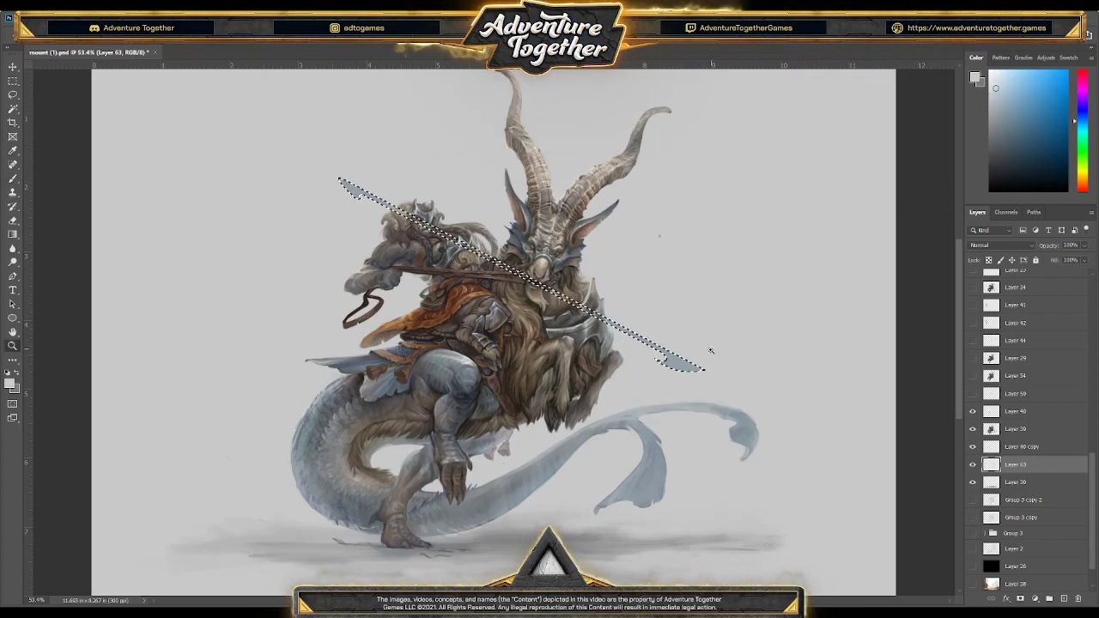
scroll(711, 350, "up", 2)
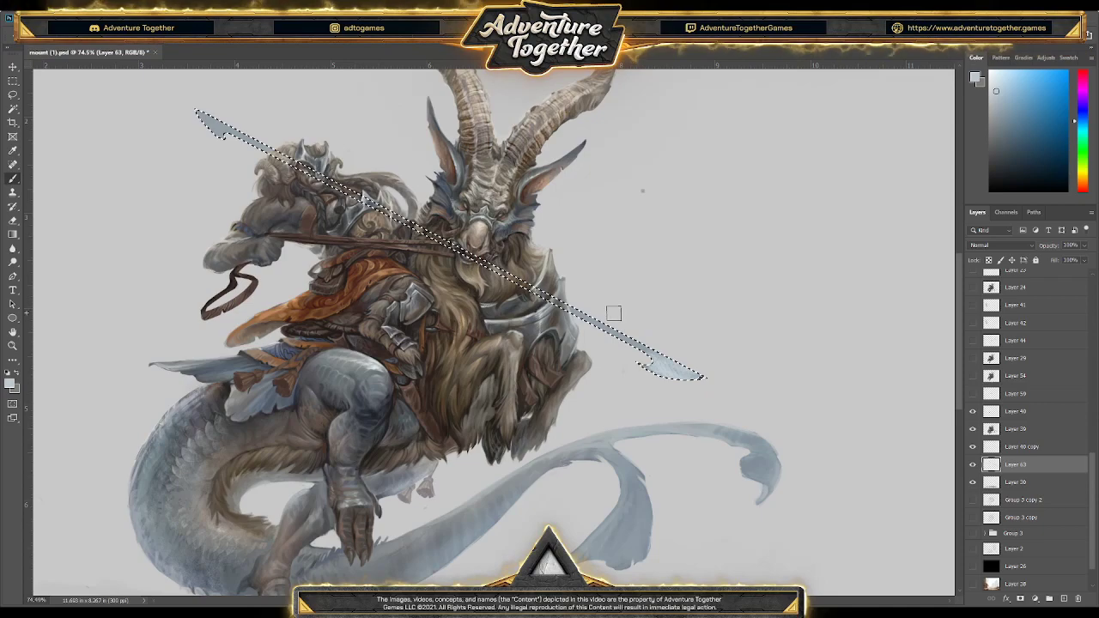
left_click(553, 312, "alt")
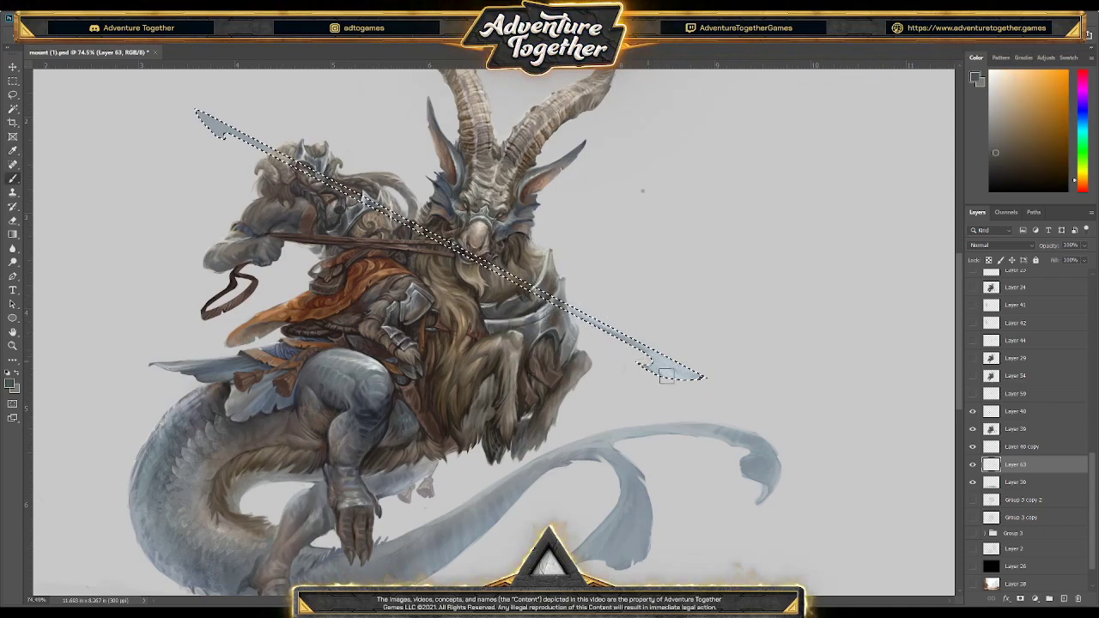
left_click(695, 372, "alt")
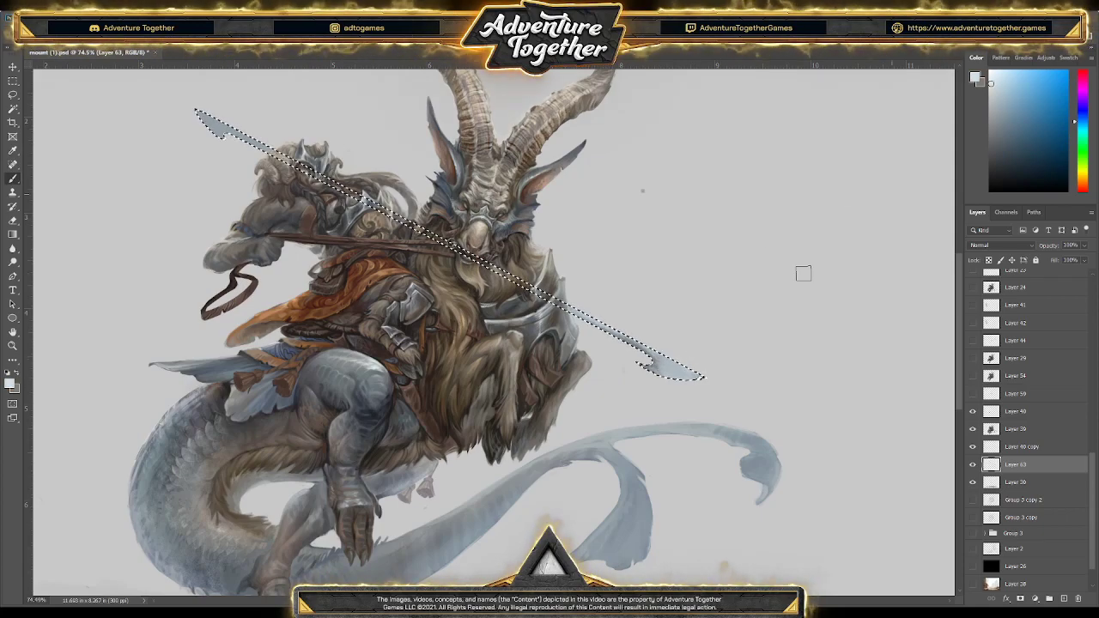
Paint pale grey and near-white highlights along the polearm's front blade, clear the selection and check the whole image
left_click(794, 230, "alt")
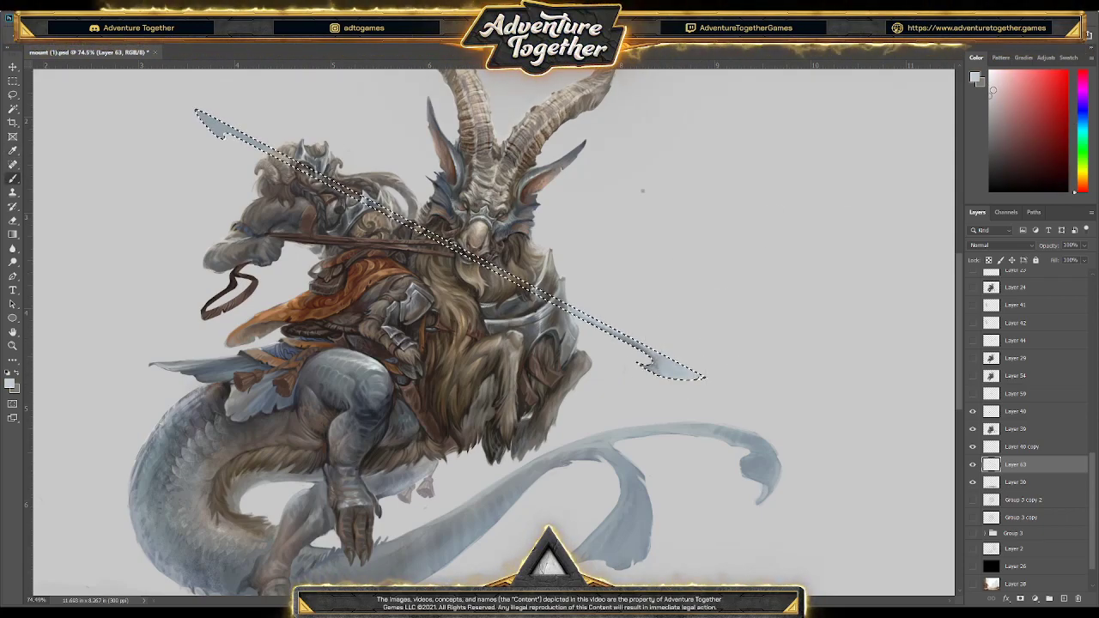
left_click(743, 254, "alt")
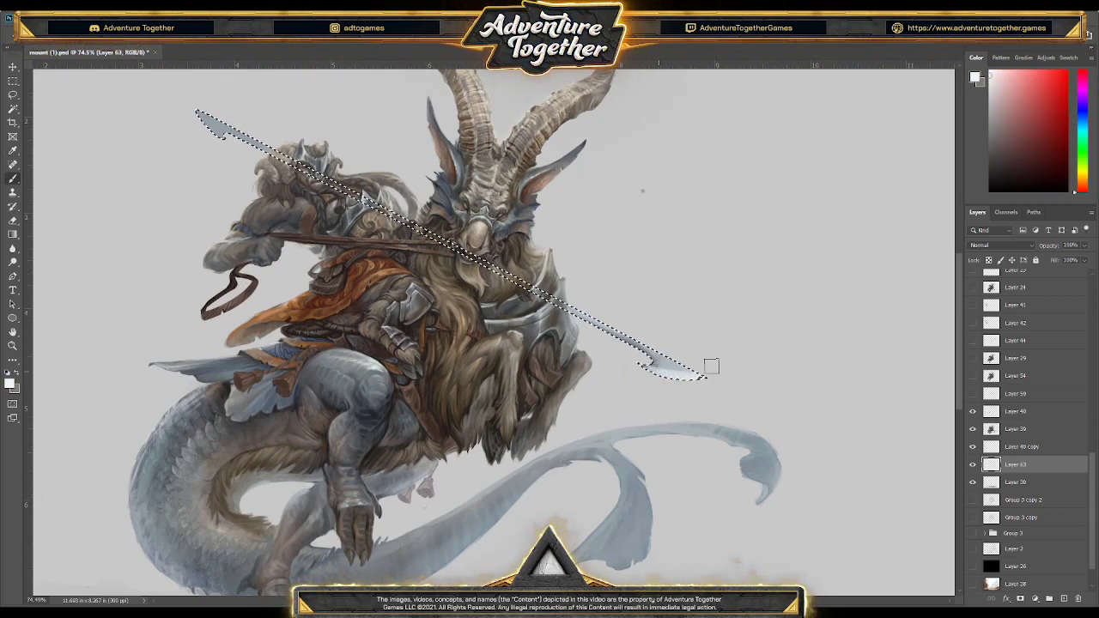
left_click(650, 365, "alt")
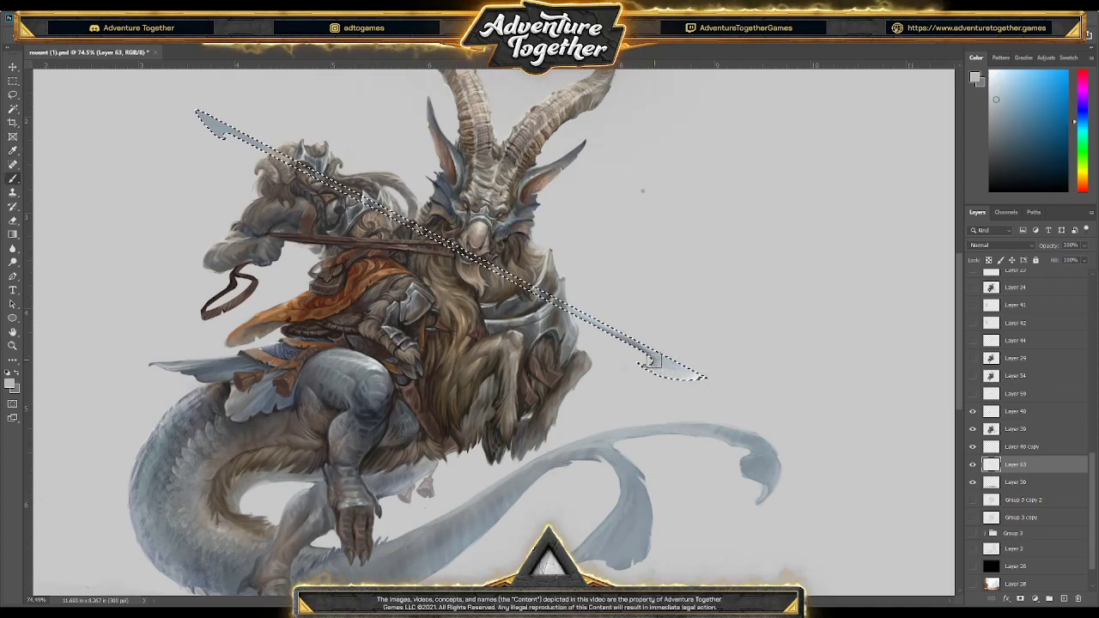
key("ctrl+d")
key("z")
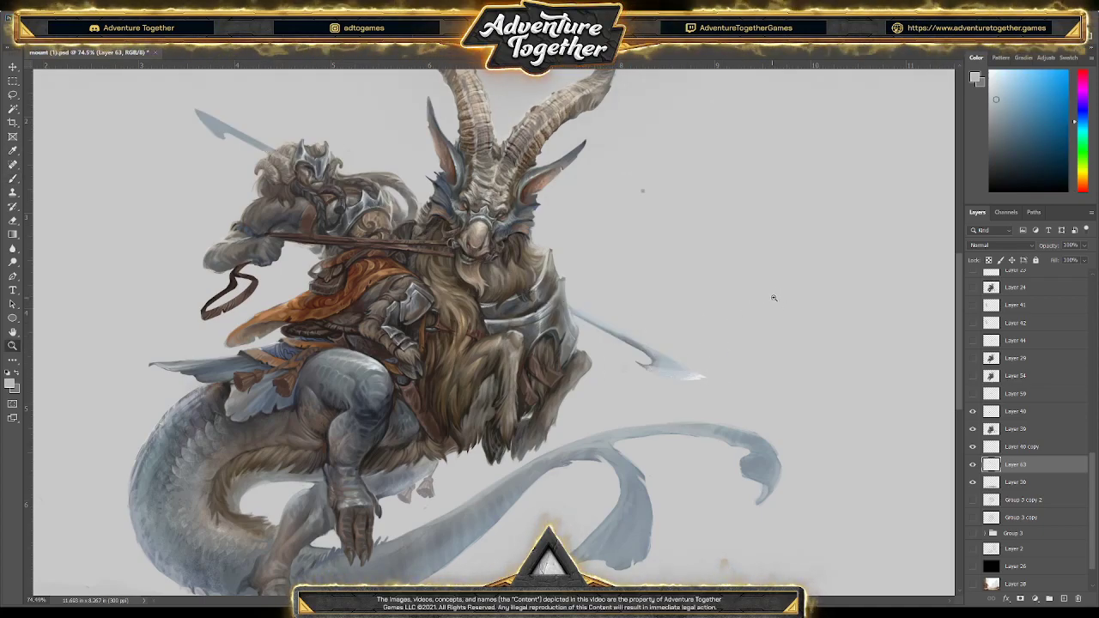
key("ctrl+0")
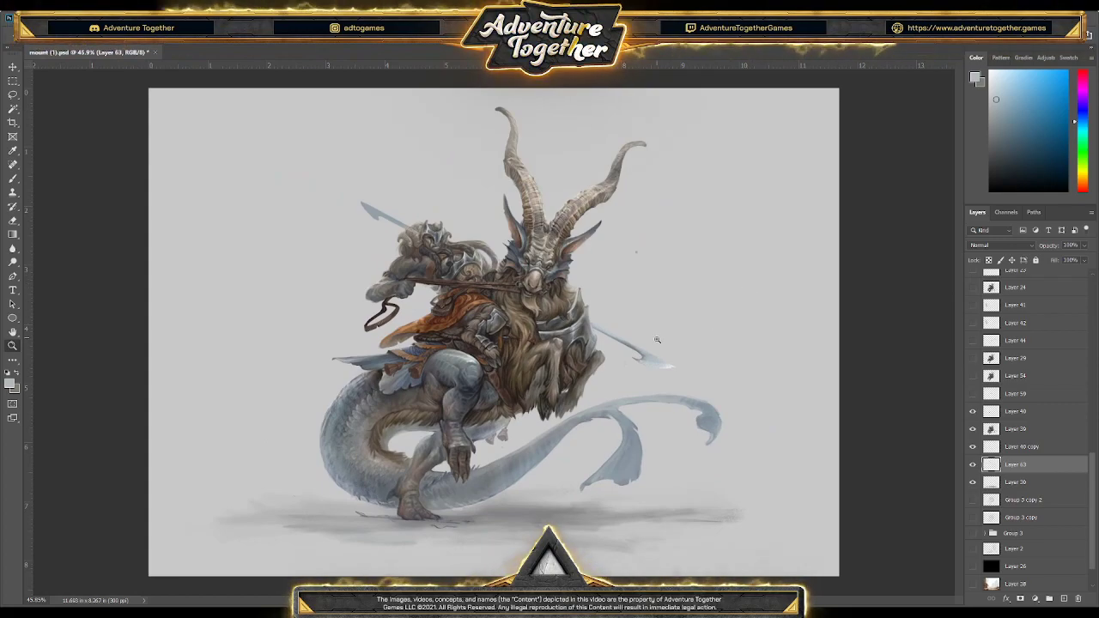
Repaint the polearm's front blade on Layer 63 within its selected shape using sampled blue-grey and warm grey tones, and clear the selection
left_click_drag(657, 339, 683, 340)
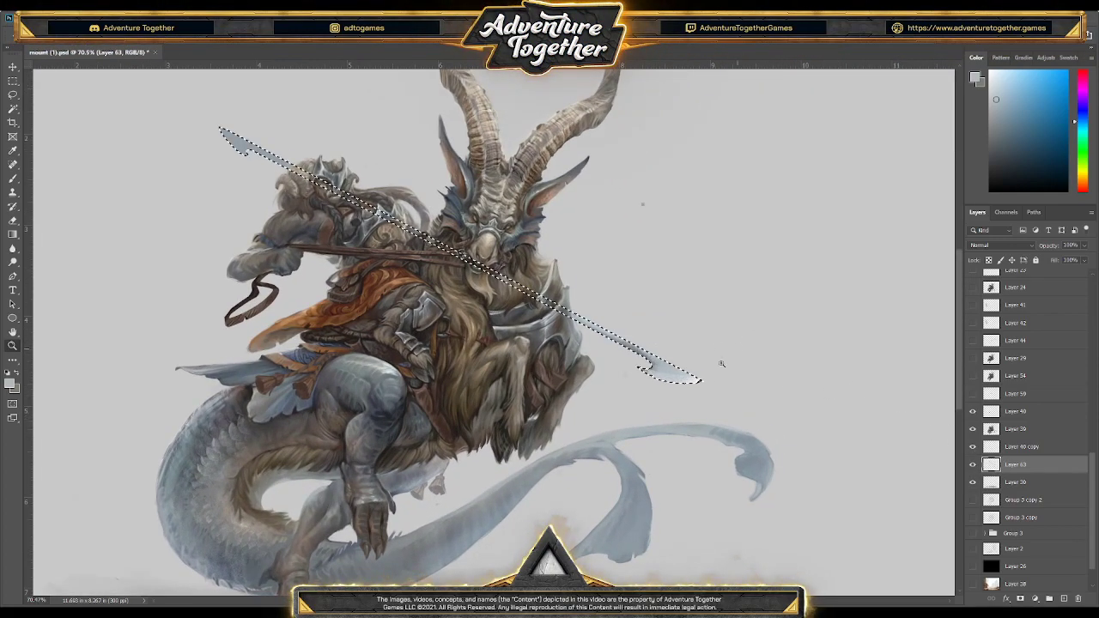
left_click(677, 375, "alt")
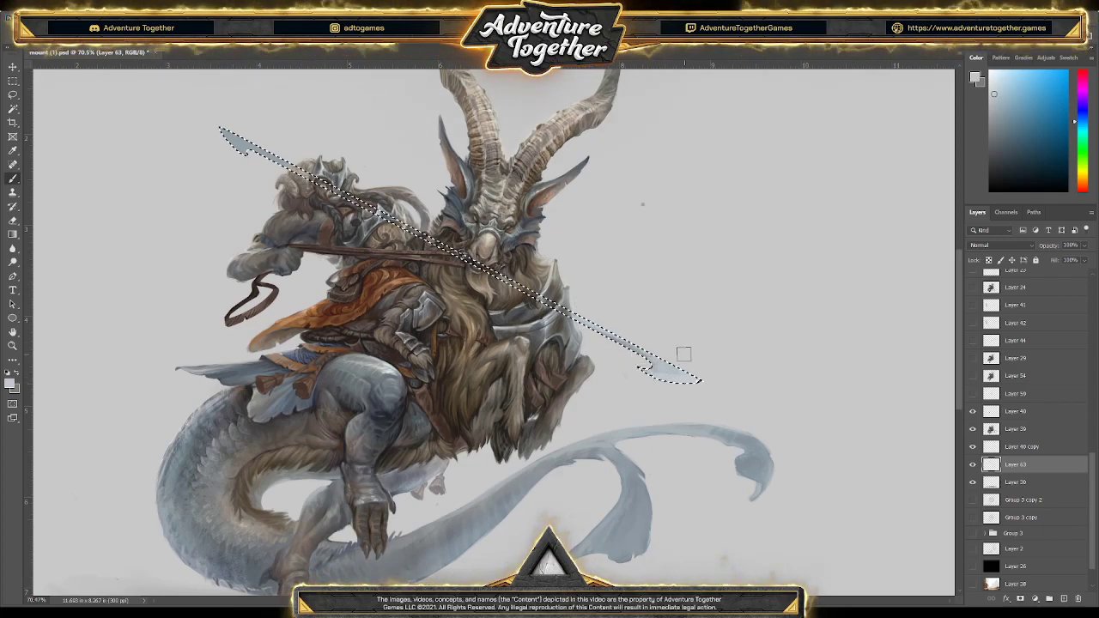
left_click(230, 133, "alt")
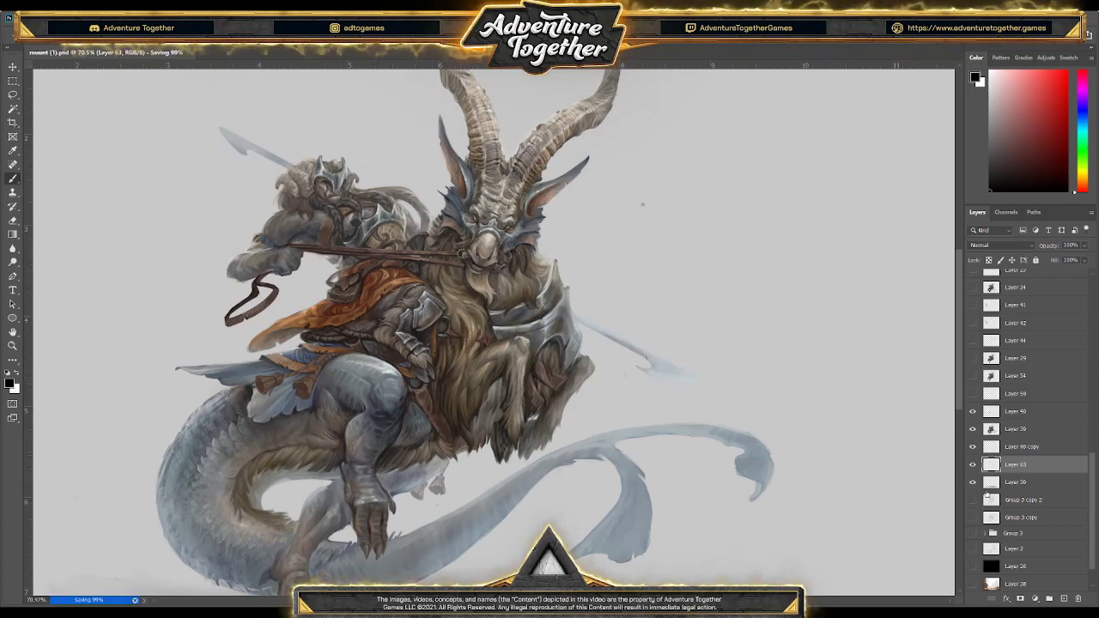
left_click(760, 468, "alt")
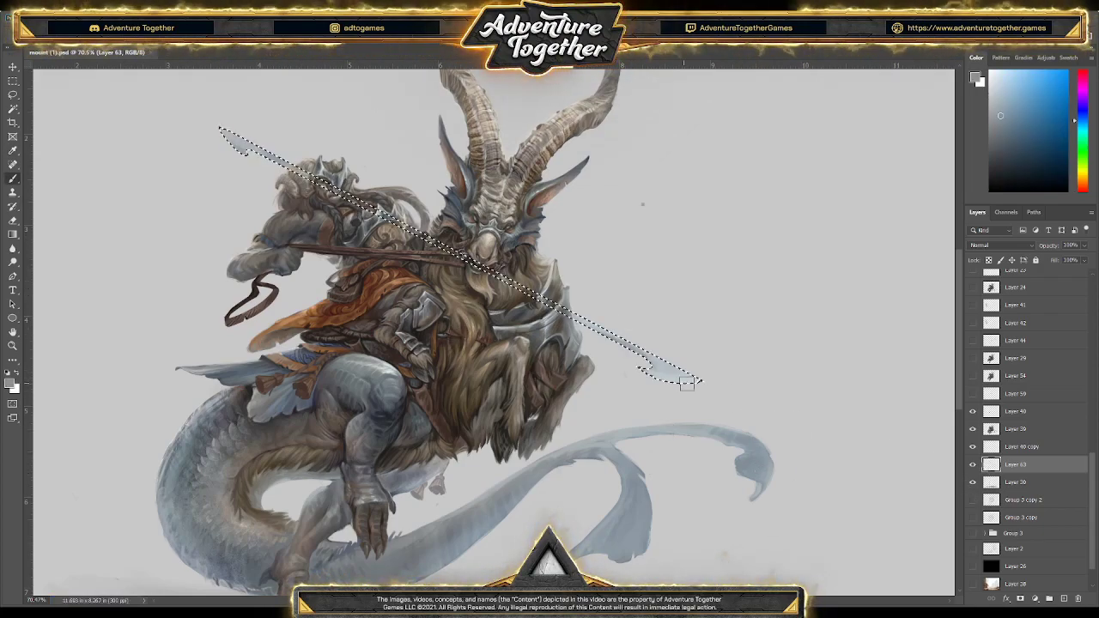
left_click_drag(618, 364, 695, 375)
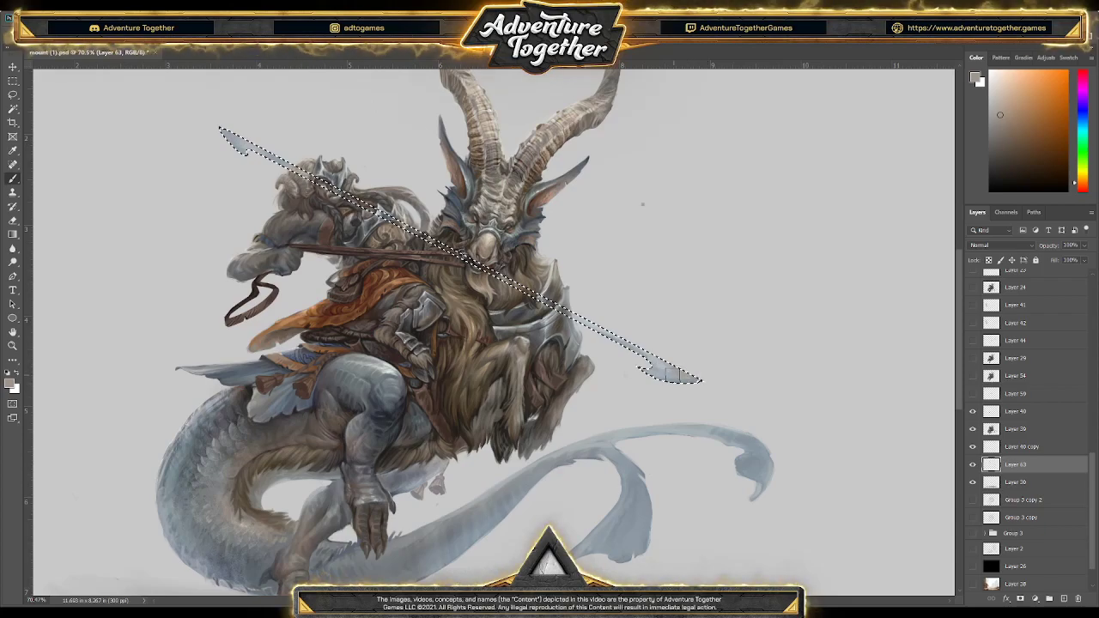
left_click(746, 314, "alt")
key("ctrl+d")
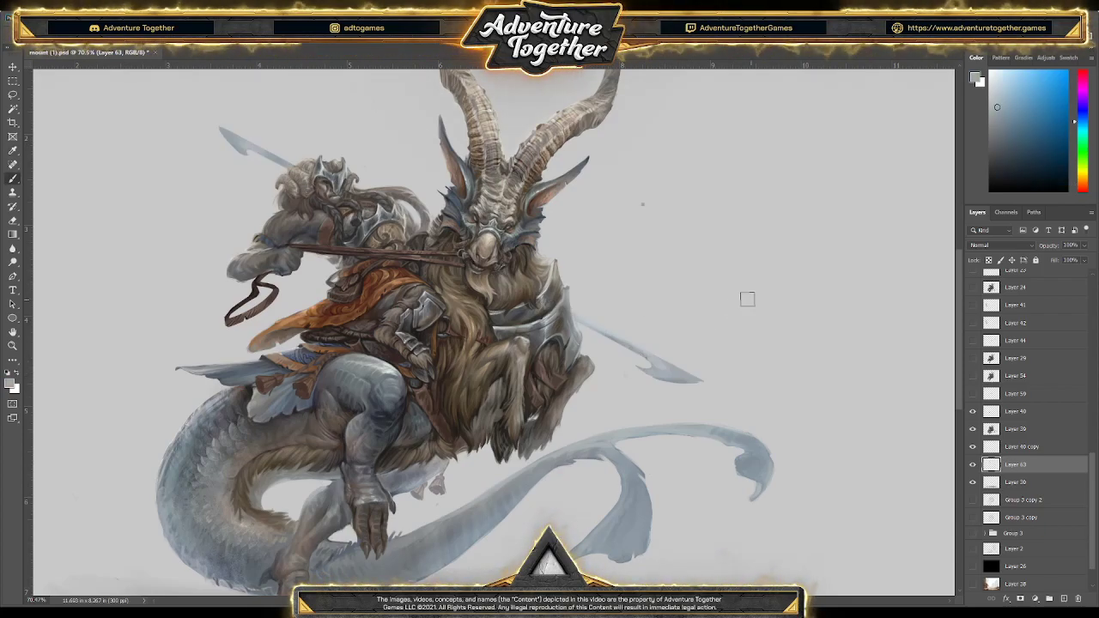
Check the whole image, reload the polearm shape on Layer 63 as a selection and deepen its front end with blue-grey
key("z")
left_click_drag(733, 228, 692, 317)
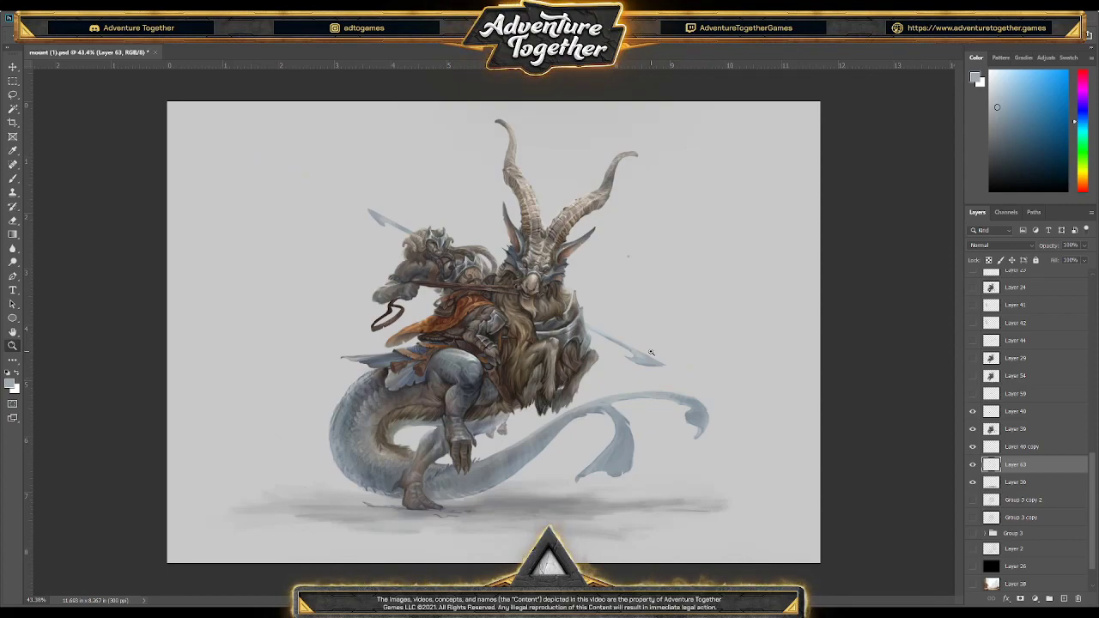
left_click_drag(491, 349, 526, 349)
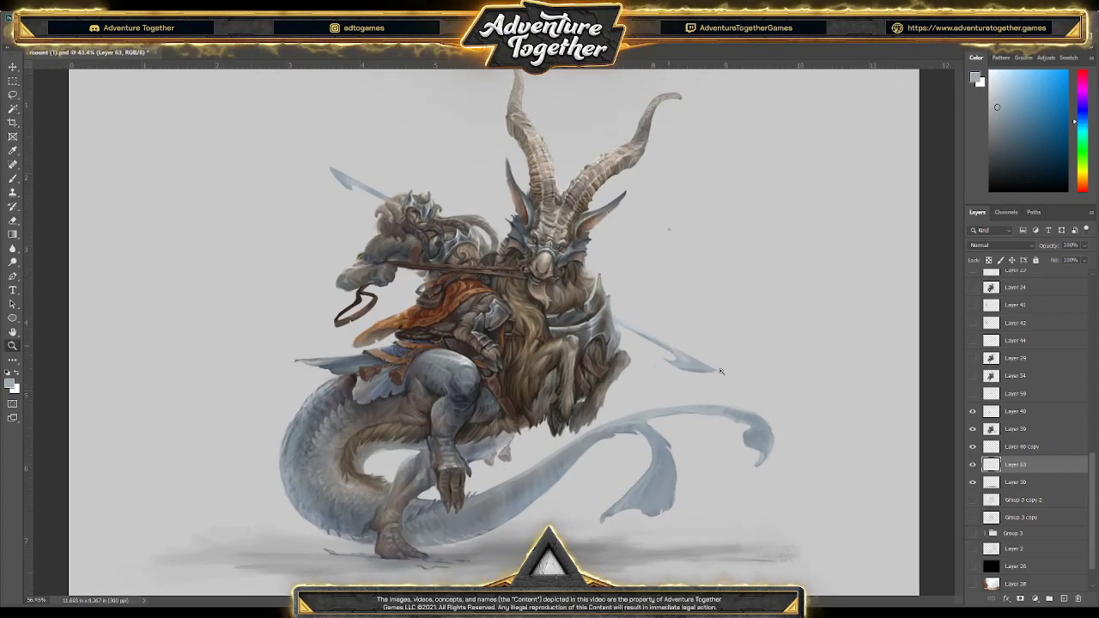
left_click(989, 463, "ctrl")
key("b")
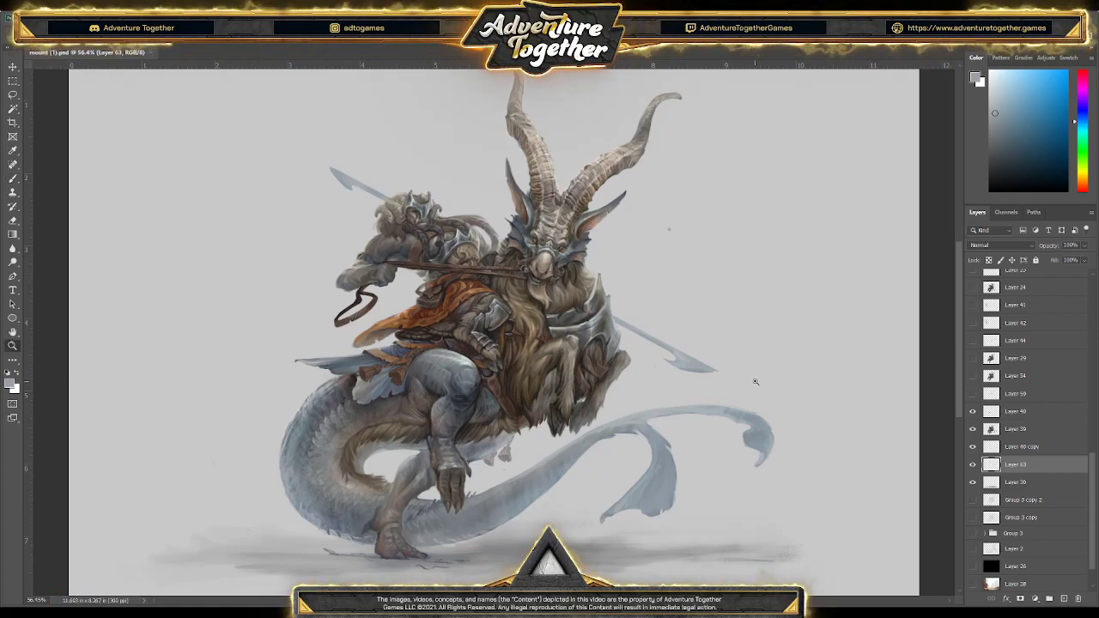
Examine the mount's head up close and compare it with the whole figure and the ground shadow
scroll(590, 216, "up", 4)
scroll(591, 216, "up", 4)
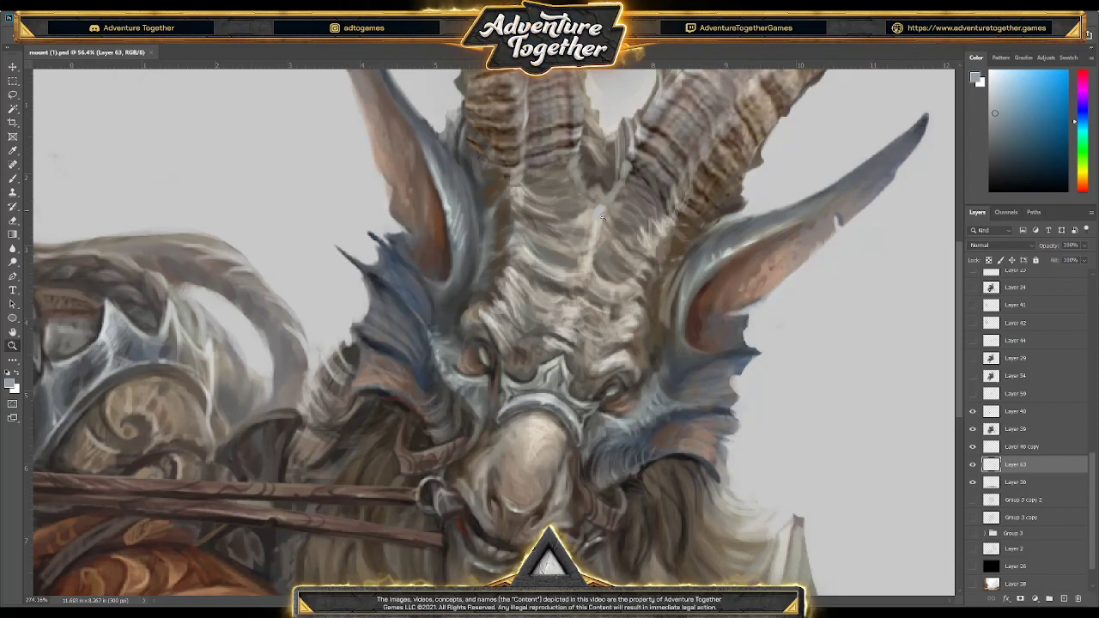
key("ctrl+0")
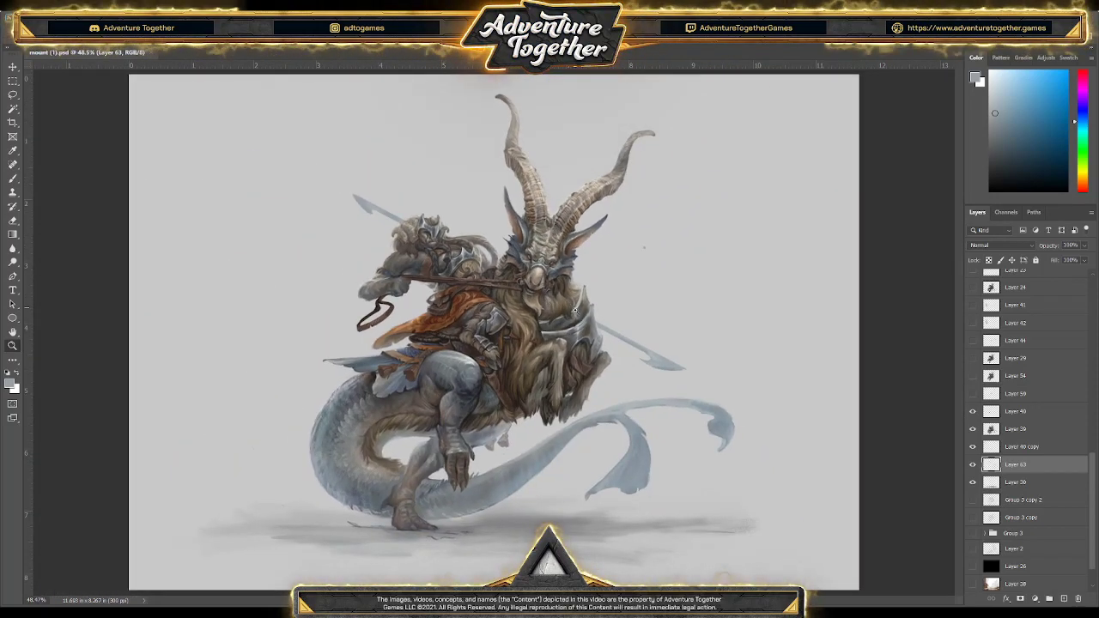
scroll(566, 300, "up", 1)
scroll(568, 292, "up", 1)
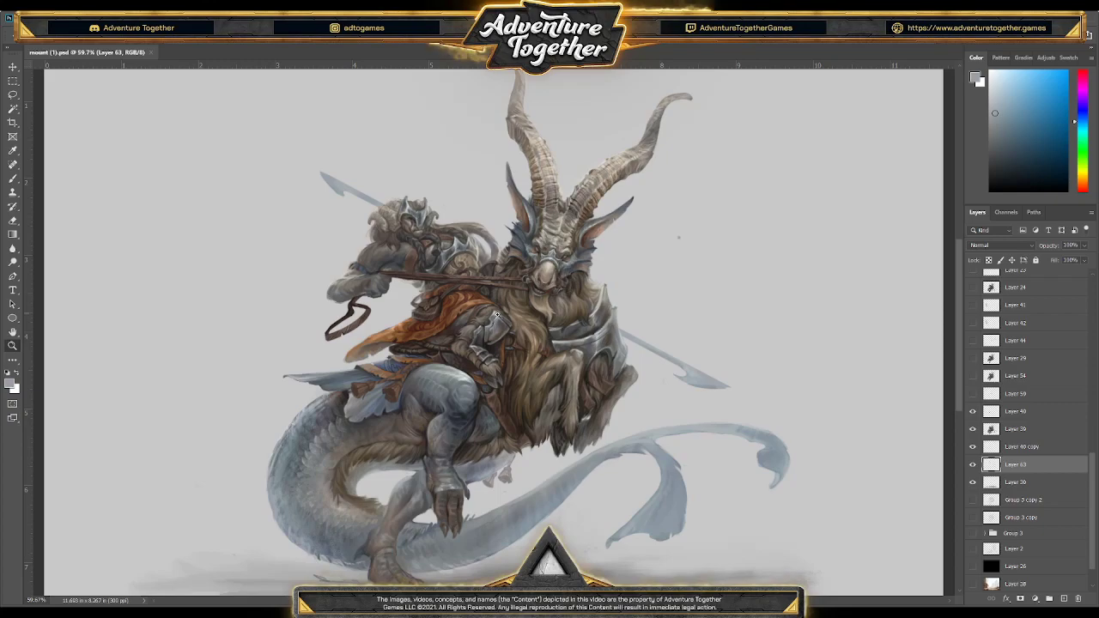
scroll(497, 316, "down", 2)
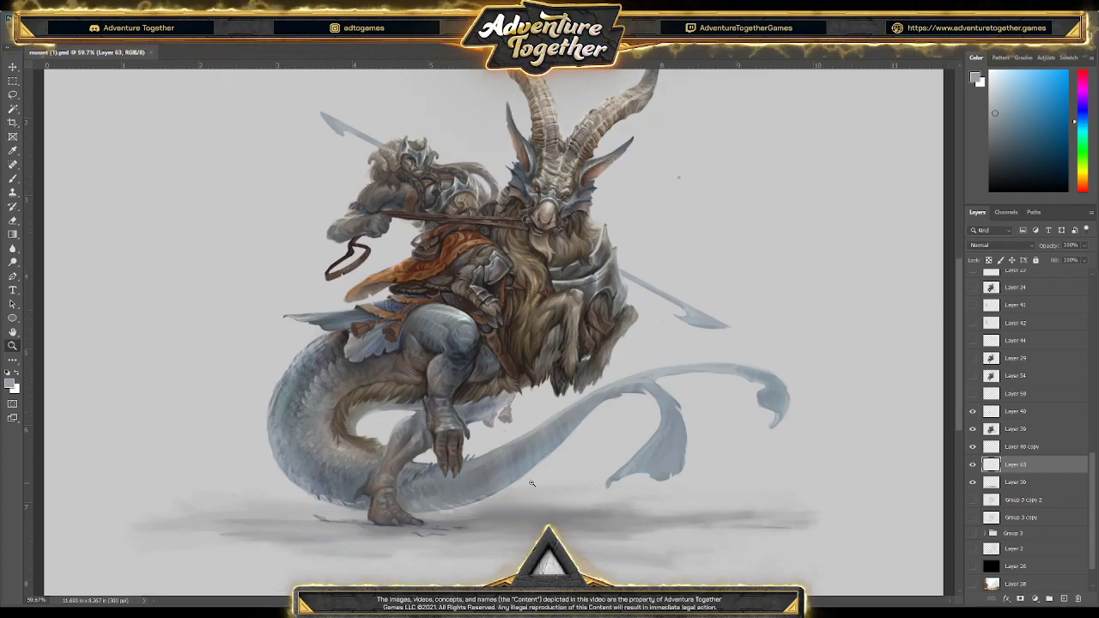
scroll(533, 484, "down", 1)
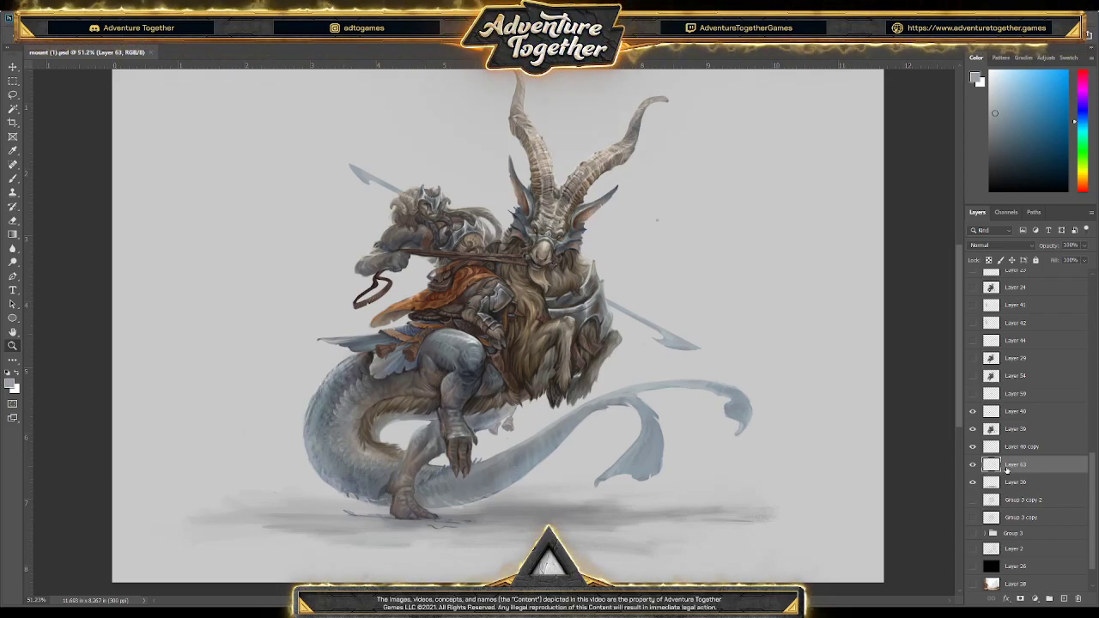
Check Layer 39 in isolation, and load the shape of the saddle tassels on Layer 40 as a selection for painting
left_click(972, 428, "alt")
left_click(972, 428, "alt")
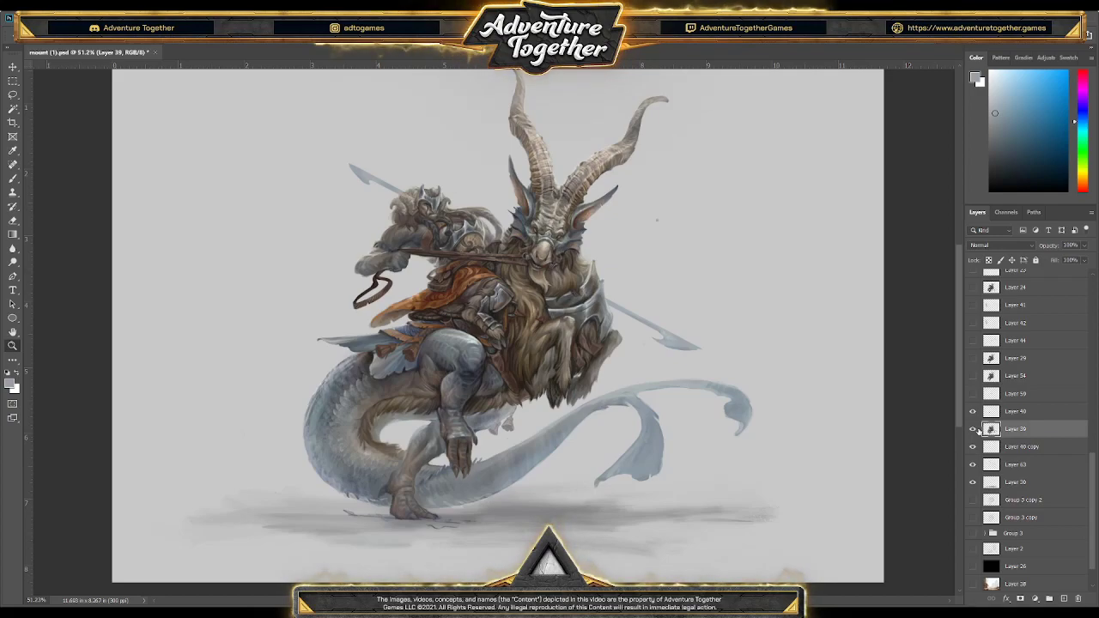
left_click(1016, 411)
mouse_move(382, 344)
left_mouse_down()
mouse_move(433, 346)
mouse_move(420, 347)
left_mouse_up()
left_click(524, 324)
key("b")
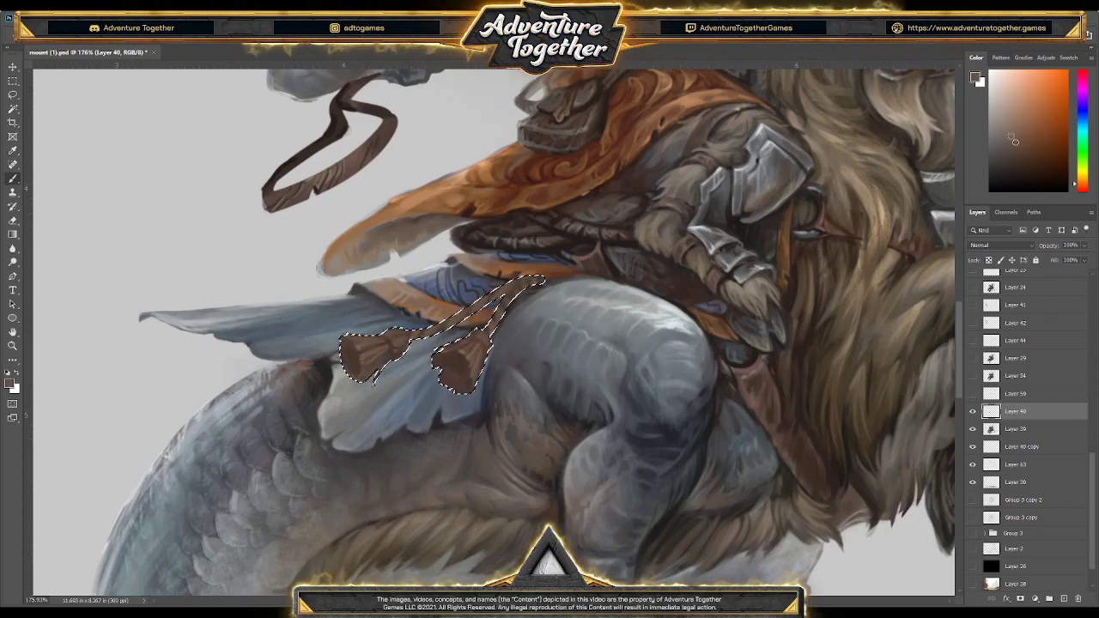
Paint pale tan twisted-rope highlights on the cords and tassels beside the rider's saddle cloth, and clear the selection
left_click(1014, 126)
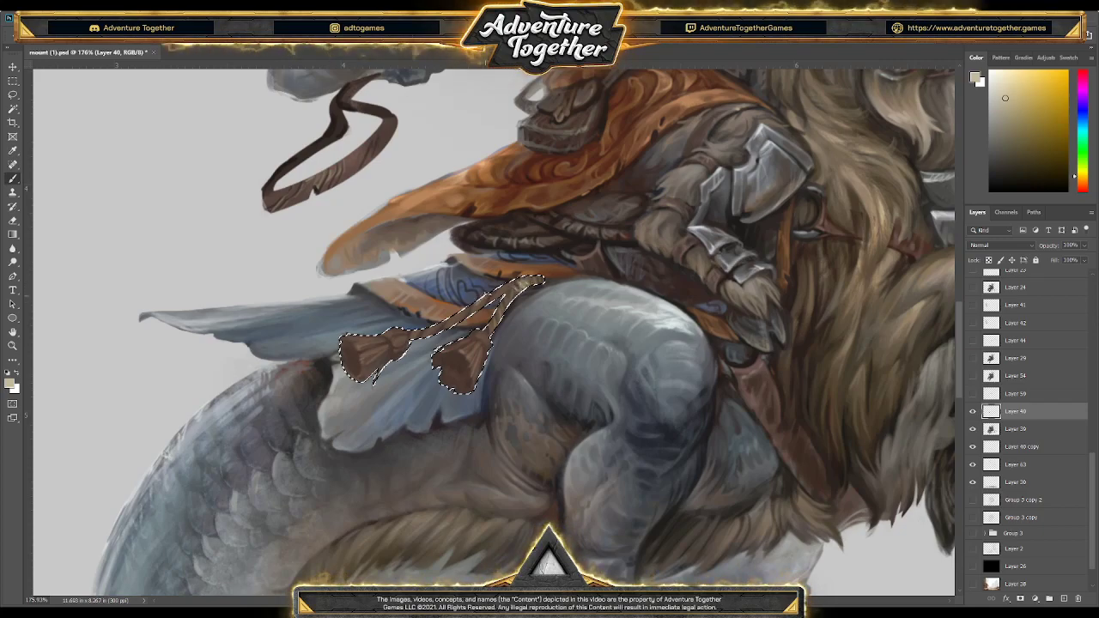
left_click_drag(457, 357, 463, 352)
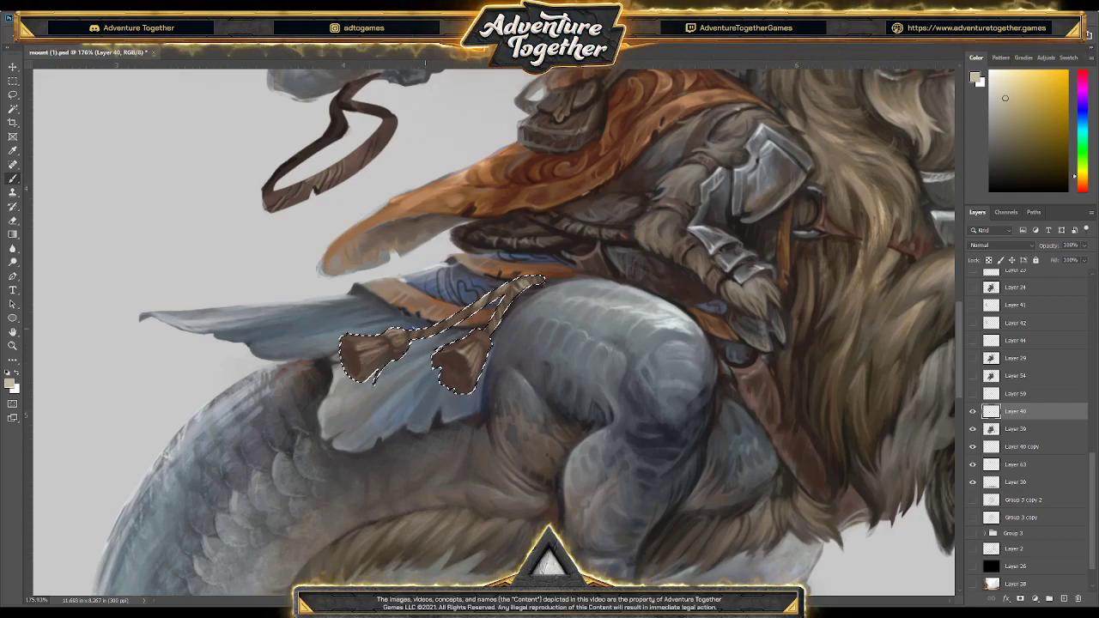
key("ctrl+d")
key("z")
left_click_drag(627, 269, 541, 271)
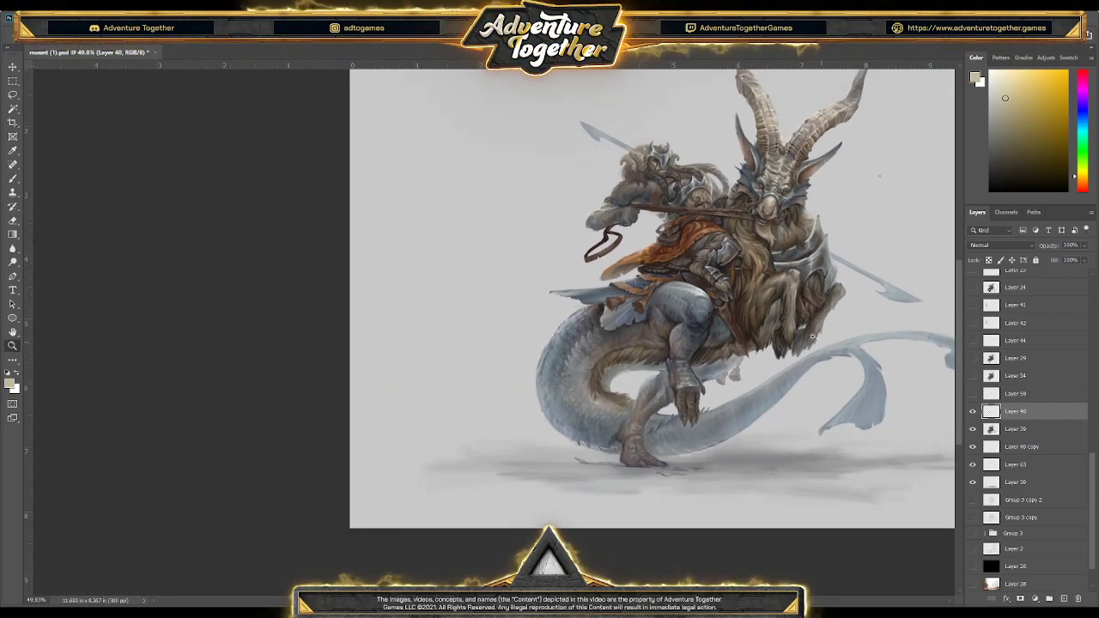
Reload the tassels' shape on Layer 40 as a selection, shade them with dark and mid browns, and save the document
left_click_drag(709, 306, 803, 320)
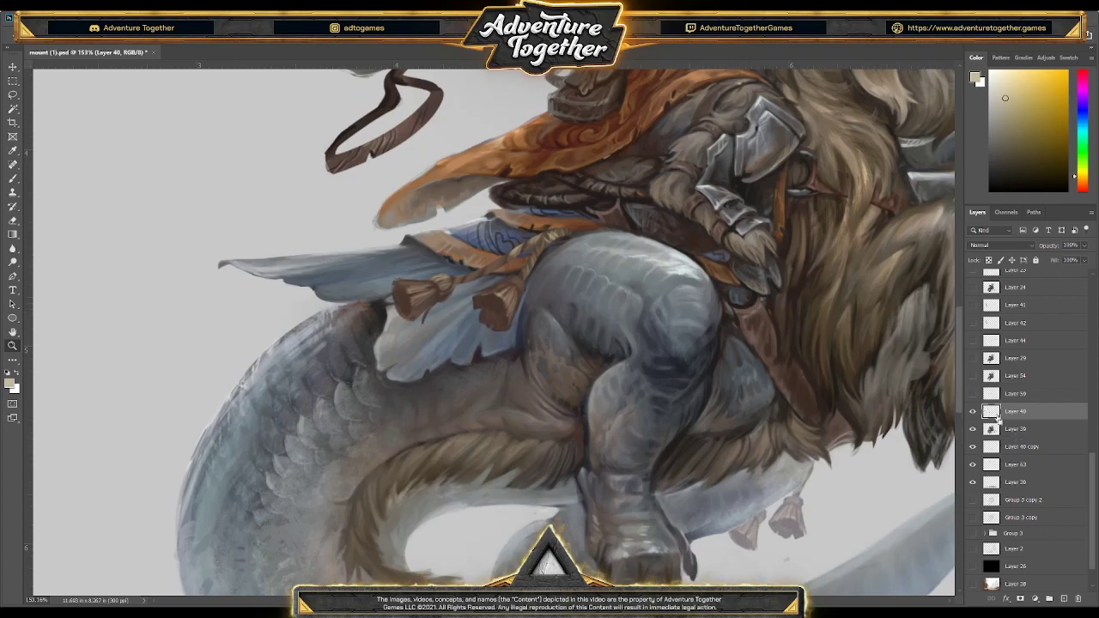
left_click(382, 316)
key("b")
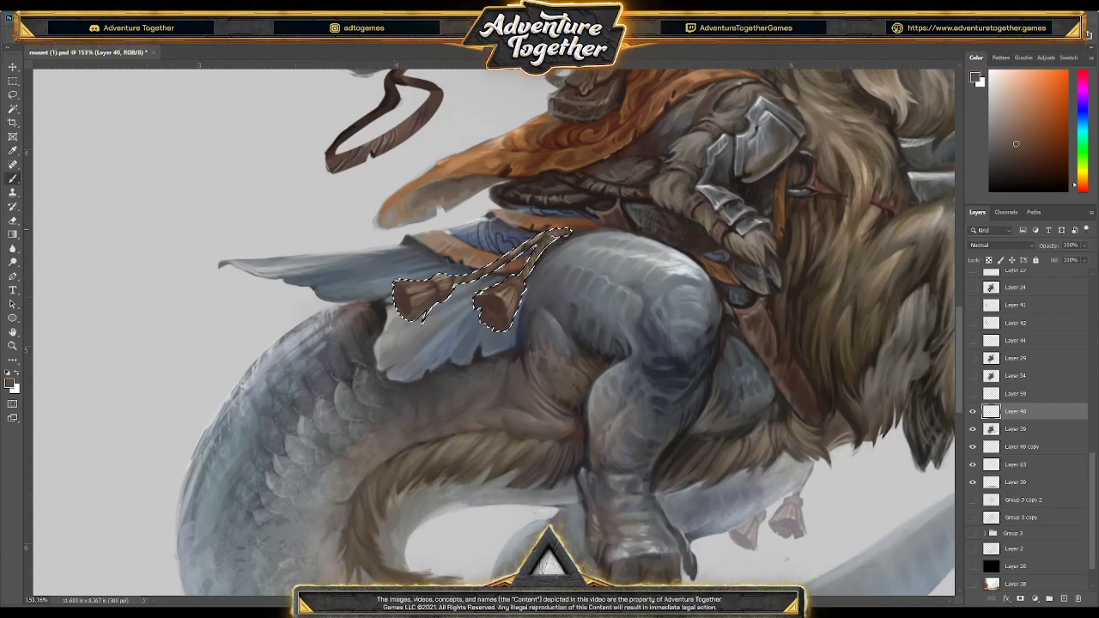
left_click(546, 266, "alt")
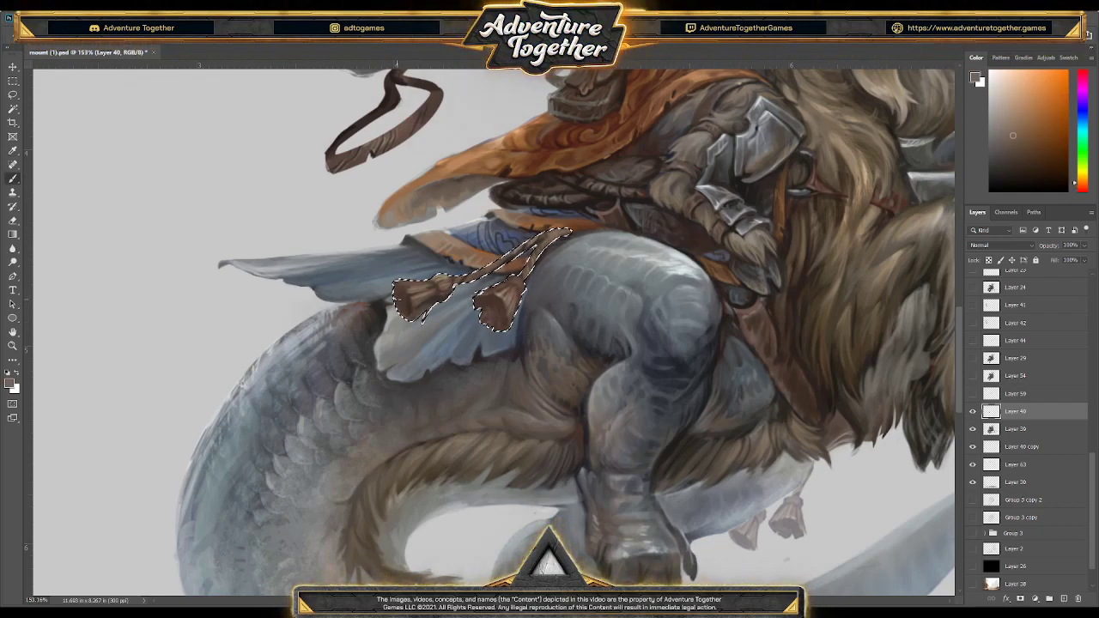
key("z")
scroll(420, 317, "down", 5)
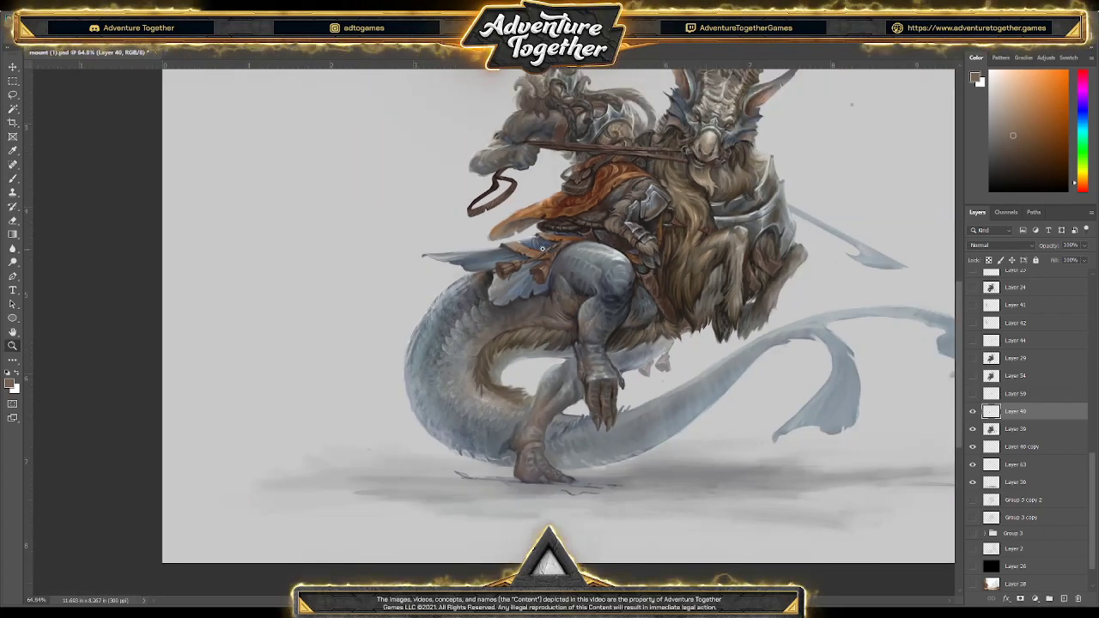
key("ctrl+s")
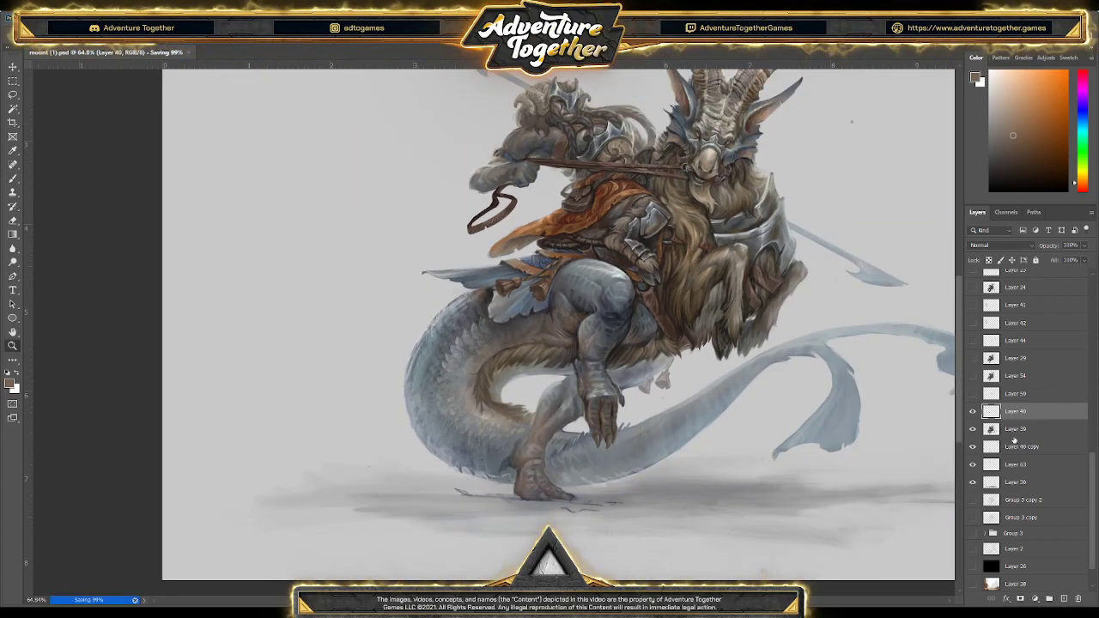
Merge Layer 40 with Layer 39, blur the far tassels on Layer 40 copy and save the document
left_click(1014, 428, "shift")
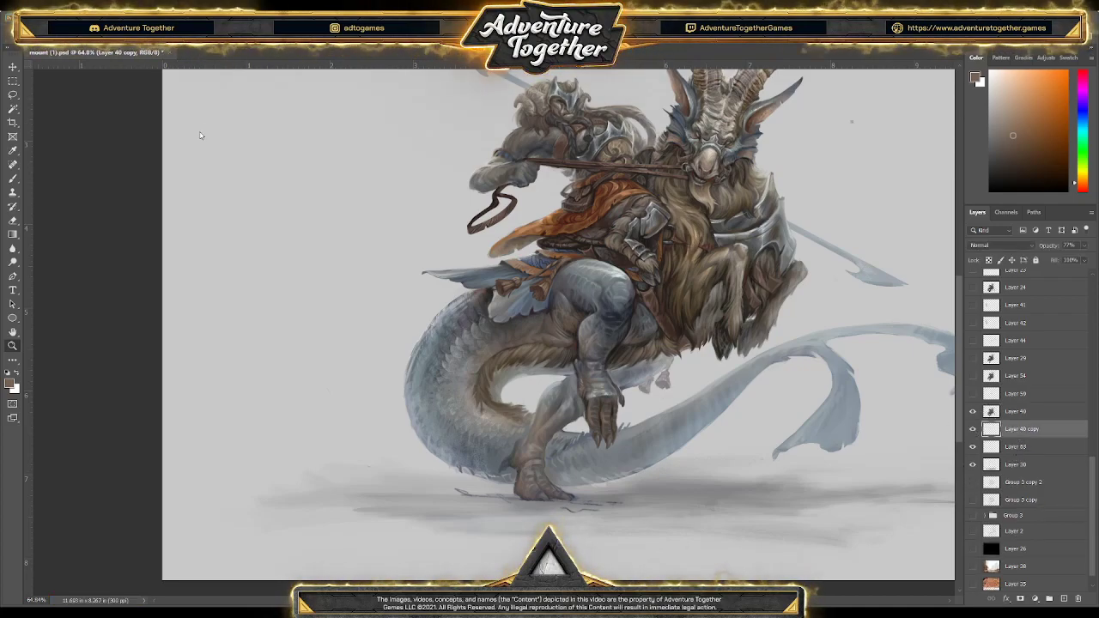
key("space")
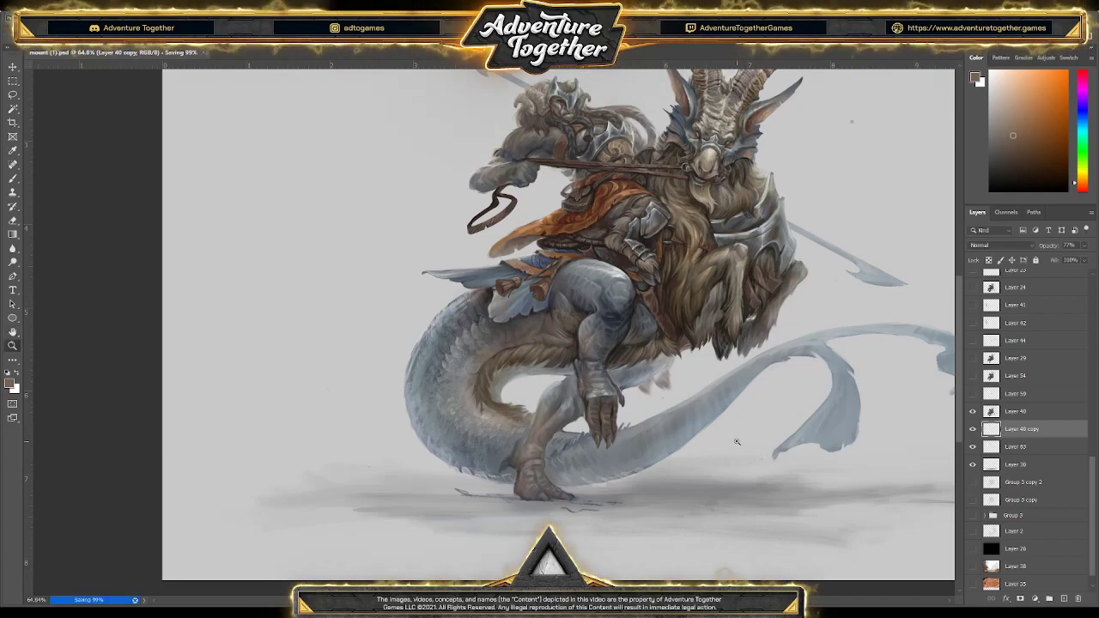
scroll(926, 301, "right", 5)
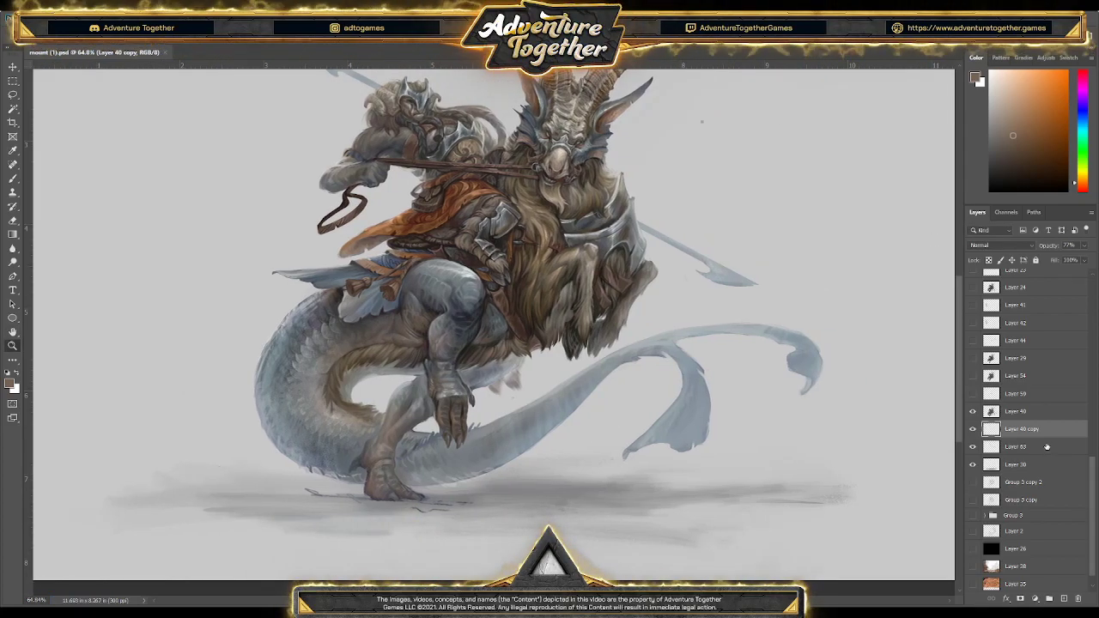
Identify the figure and ground-shadow layers by toggling their visibility, and try a lower opacity for the ground shadow on Layer 30
left_click(973, 414)
left_click(973, 414)
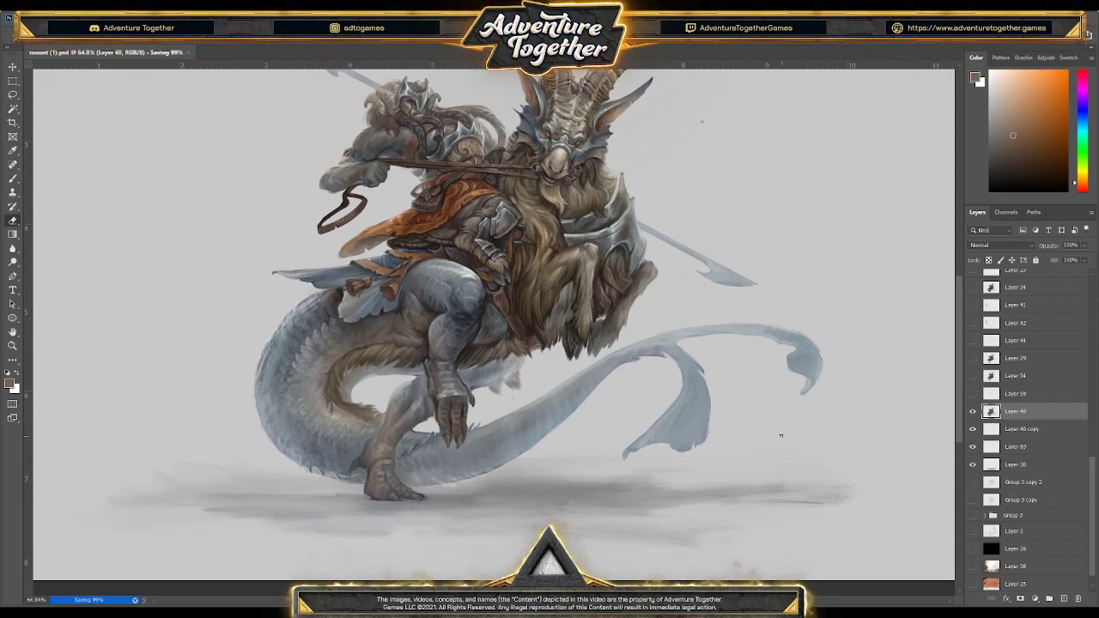
left_click(973, 465)
left_click(973, 464)
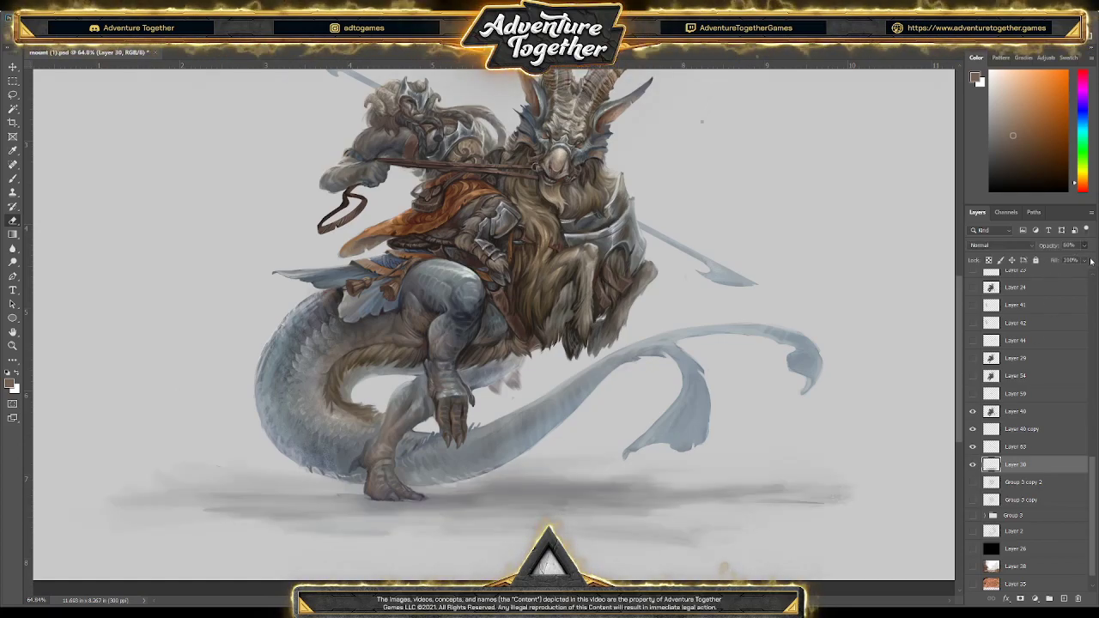
mouse_move(1083, 246)
left_mouse_down()
mouse_move(1095, 260)
mouse_move(1078, 261)
left_mouse_up()
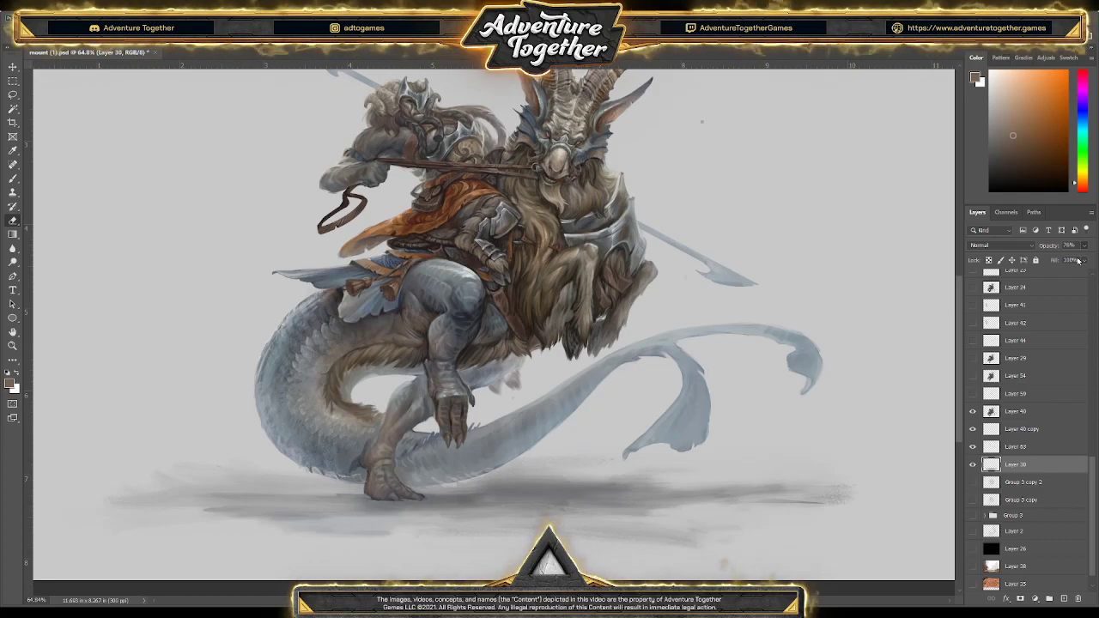
Hide the ground shadow, outline and delete the stray marks beneath the mount's planted foot on Layer 40, and show the shadow again
left_click(973, 464)
left_click(993, 413)
key("z")
left_click_drag(416, 506, 460, 514)
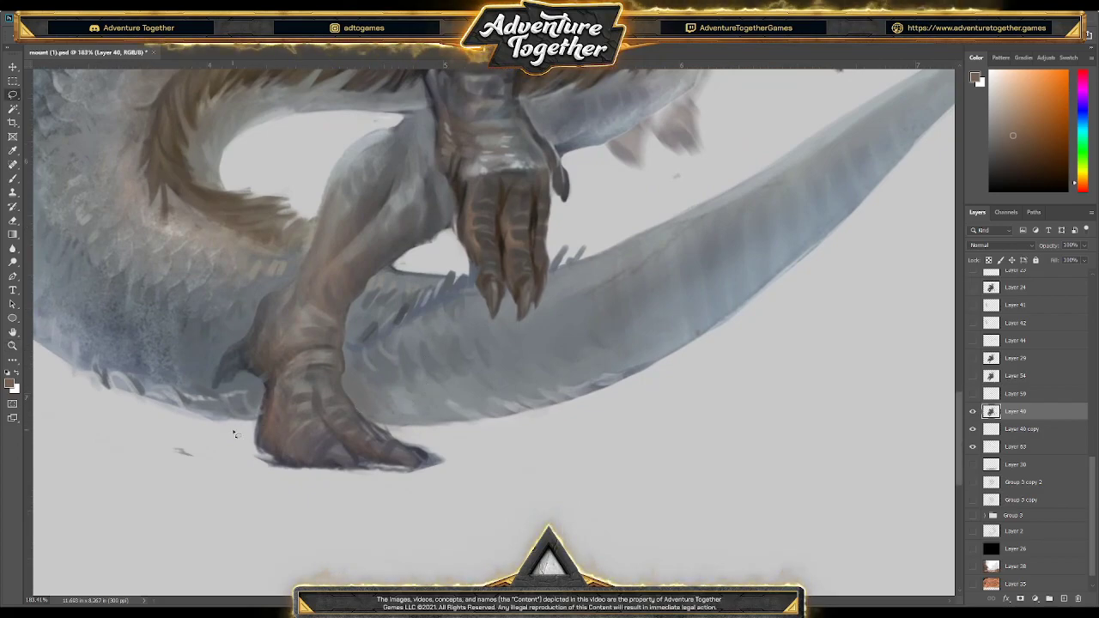
left_click_drag(277, 465, 337, 469)
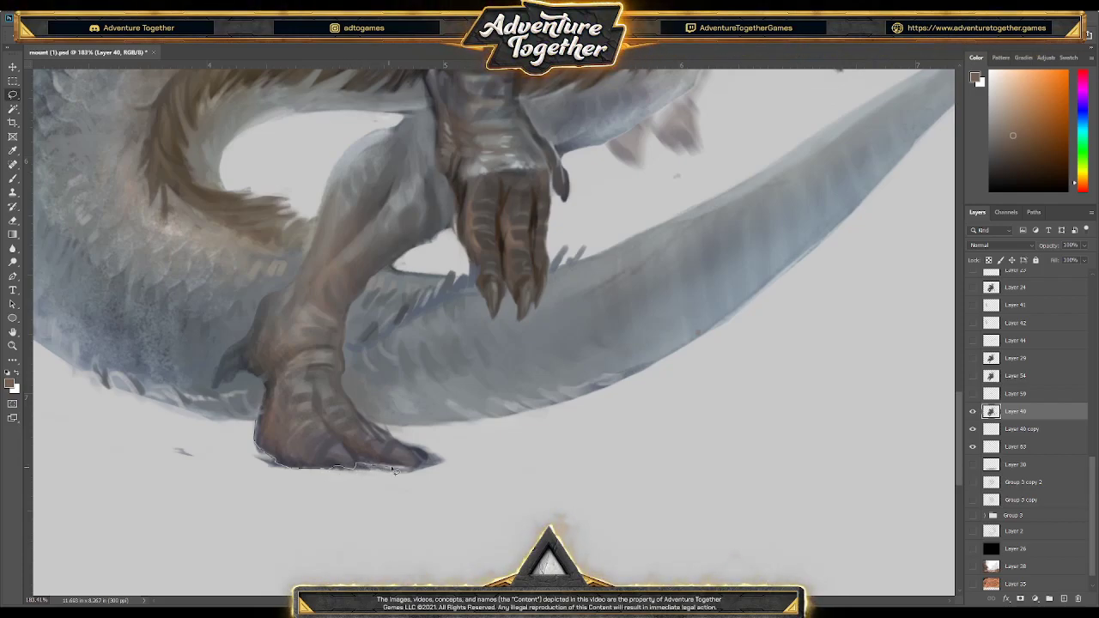
mouse_move(434, 459)
left_mouse_down()
mouse_move(459, 490)
mouse_move(111, 449)
mouse_move(255, 420)
left_mouse_up()
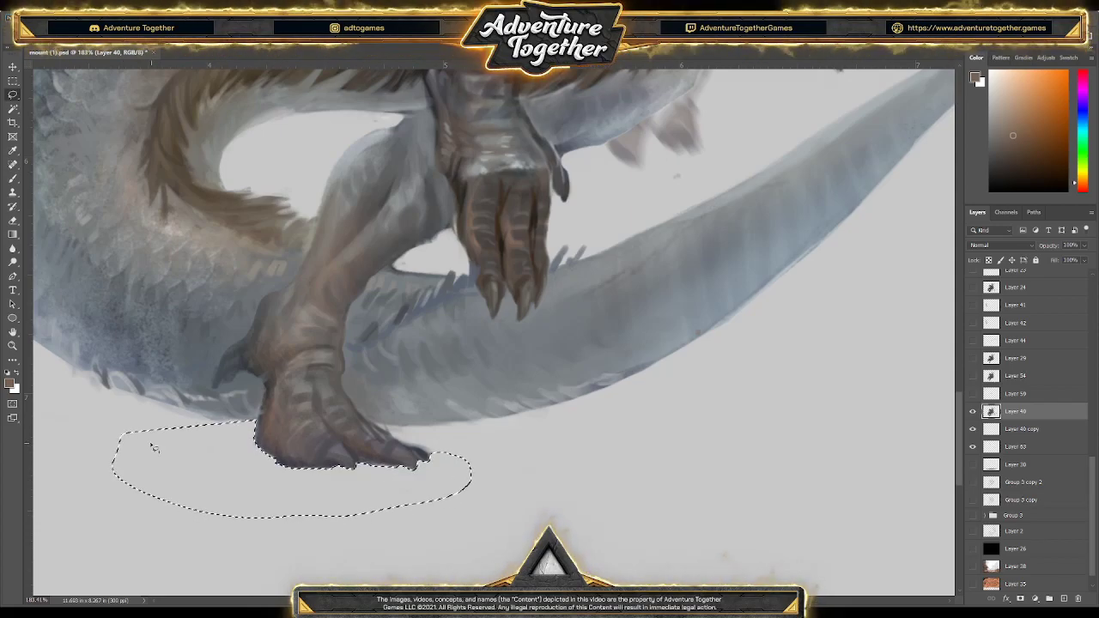
key("ctrl+d")
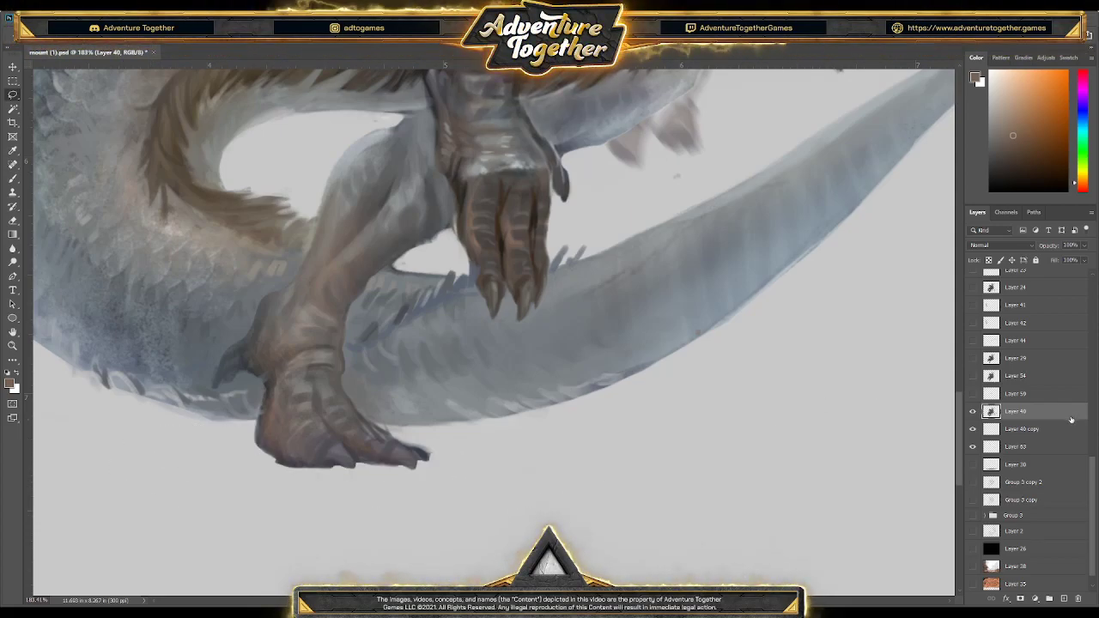
left_click(972, 464)
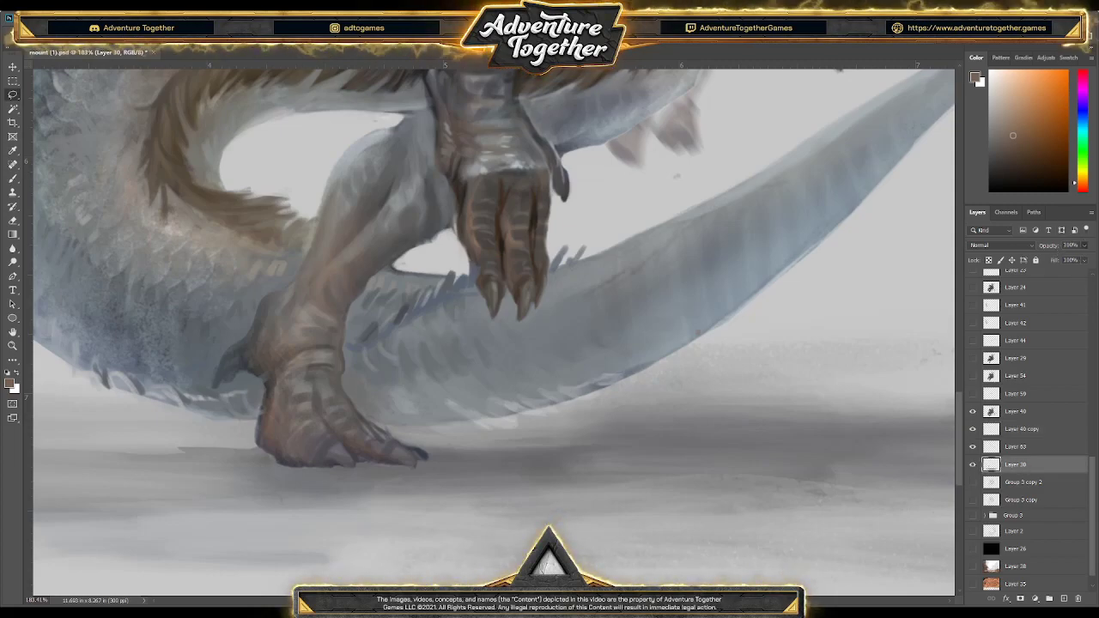
Restore the ground shadow layer to 100% opacity and touch up the mount's planted foot on Layer 40 with sampled dark blue and grey tones
key("0")
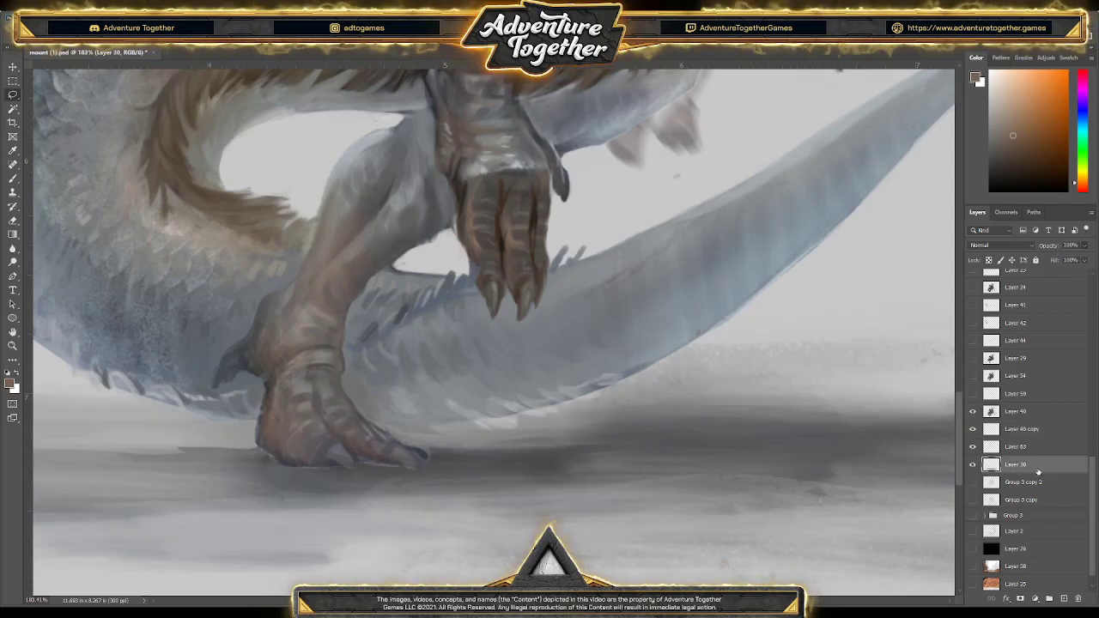
left_click(1030, 412)
key("i")
left_click(380, 463)
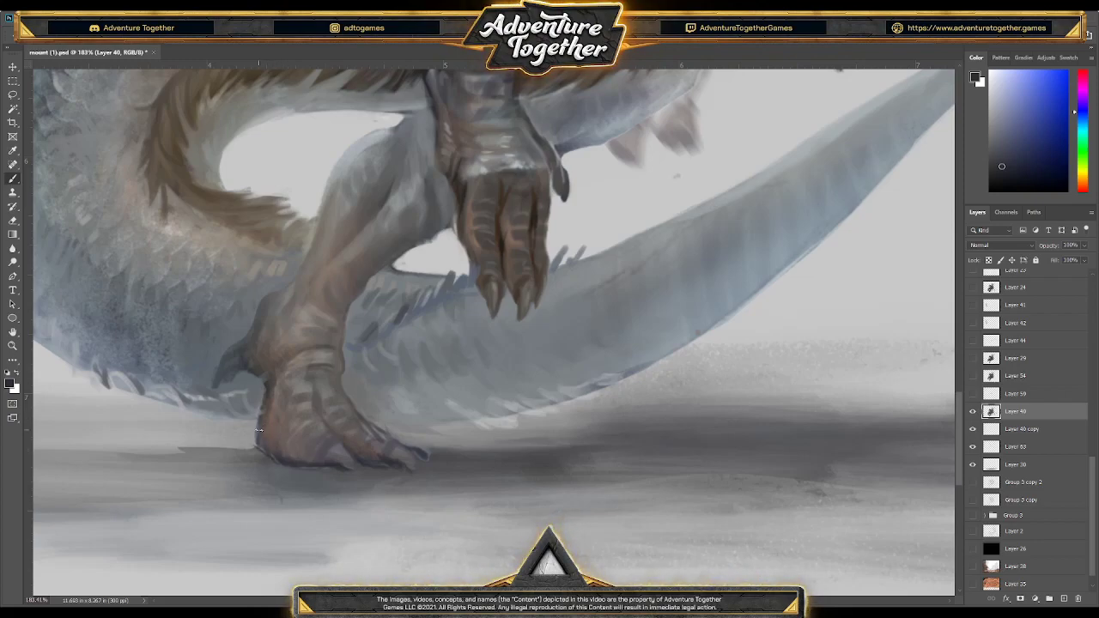
left_click(425, 450, "alt")
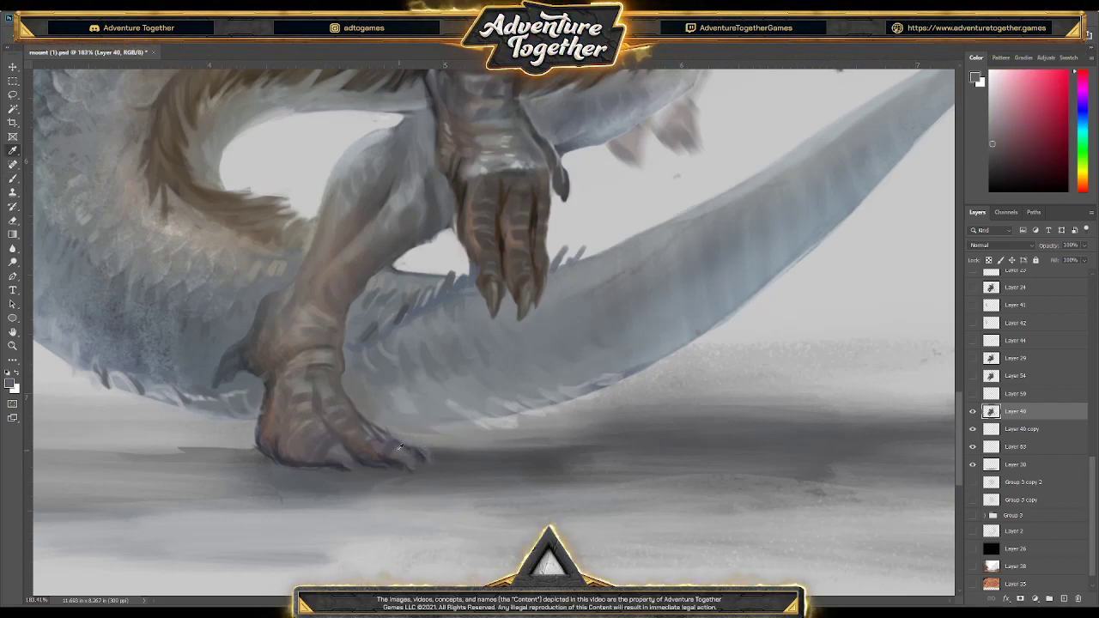
left_click(338, 391, "alt")
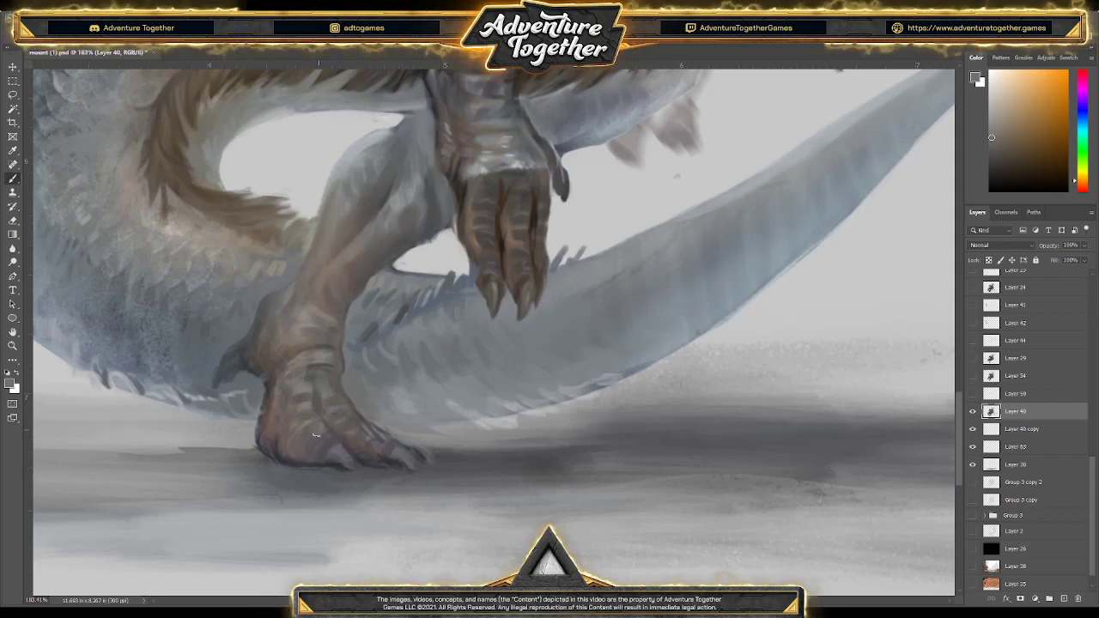
Refine the lower edge of the planted foot's toes, erasing excess and painting with a dark tone sampled from the foot
key("z")
left_click(416, 391, "alt")
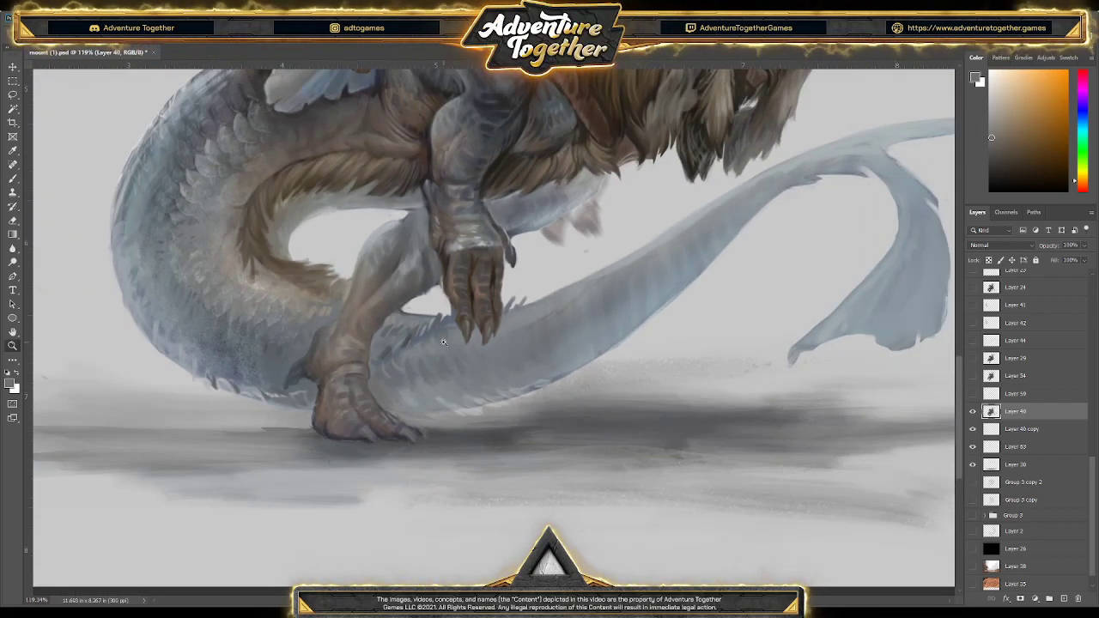
left_click(332, 461)
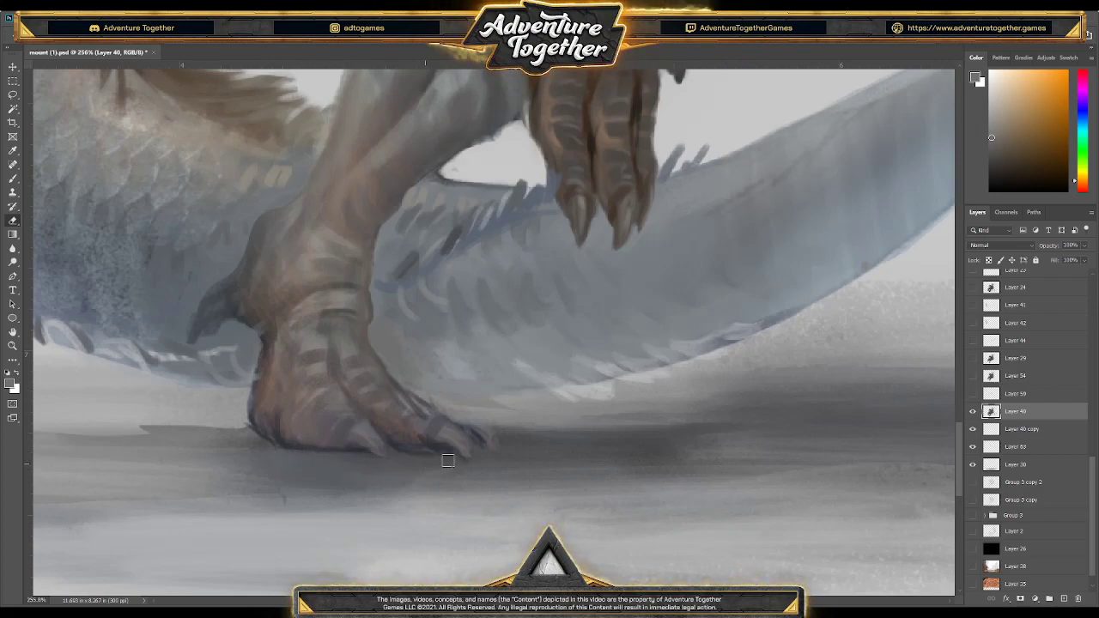
key("i")
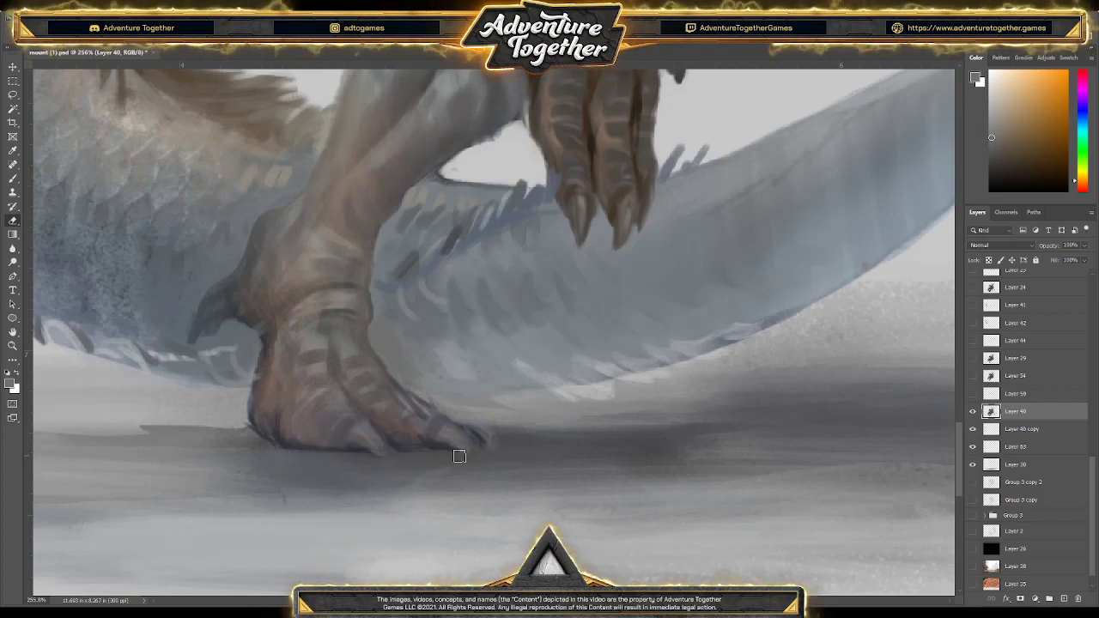
left_click(322, 438)
key("b")
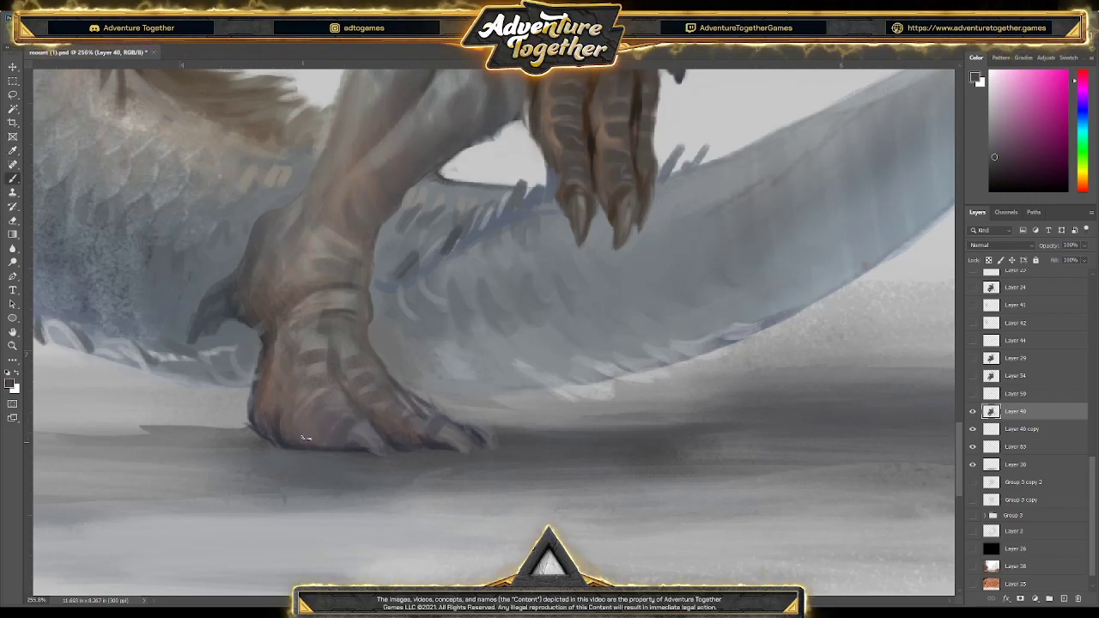
Clean up the heel of the planted foot, touch it up with a sampled reddish brown, and save the document
scroll(387, 388, "down", 5)
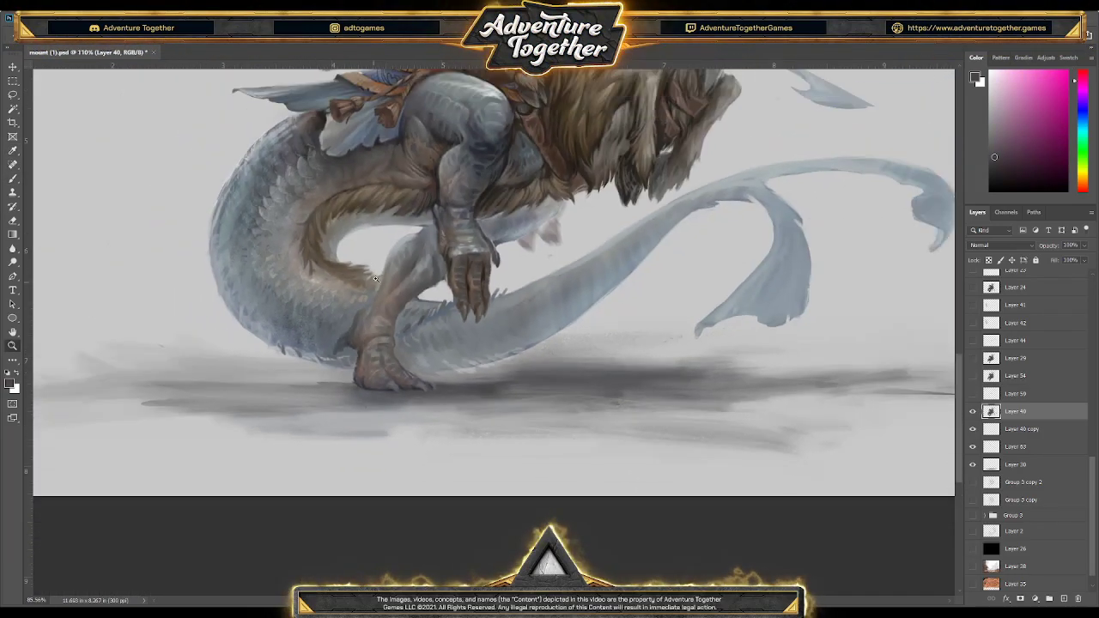
scroll(384, 287, "down", 3)
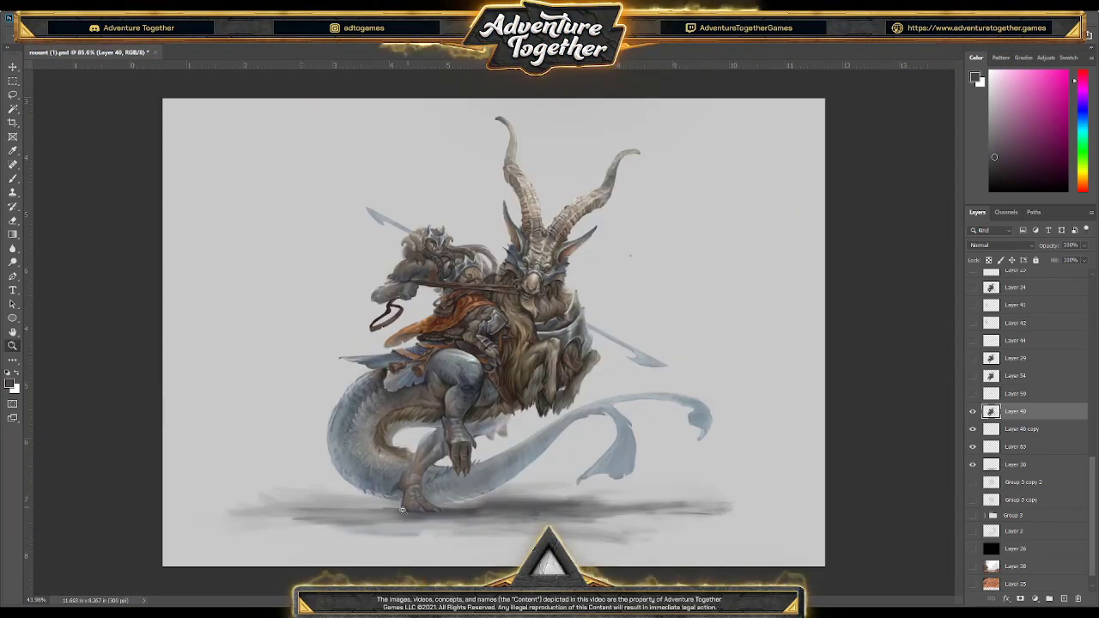
scroll(405, 507, "up", 3)
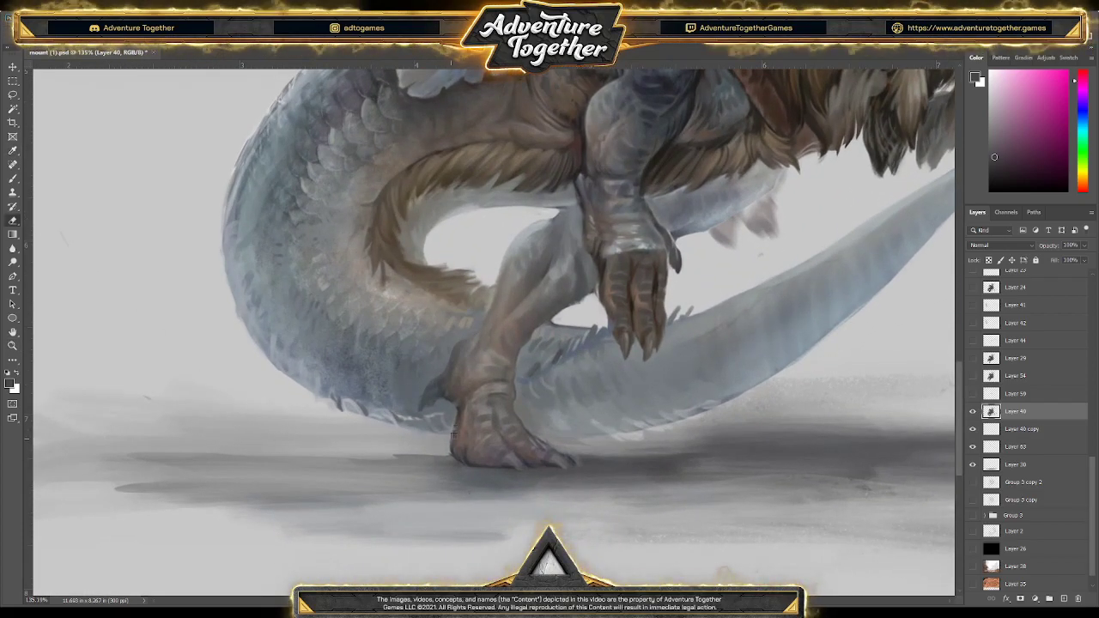
left_click(472, 422, "alt")
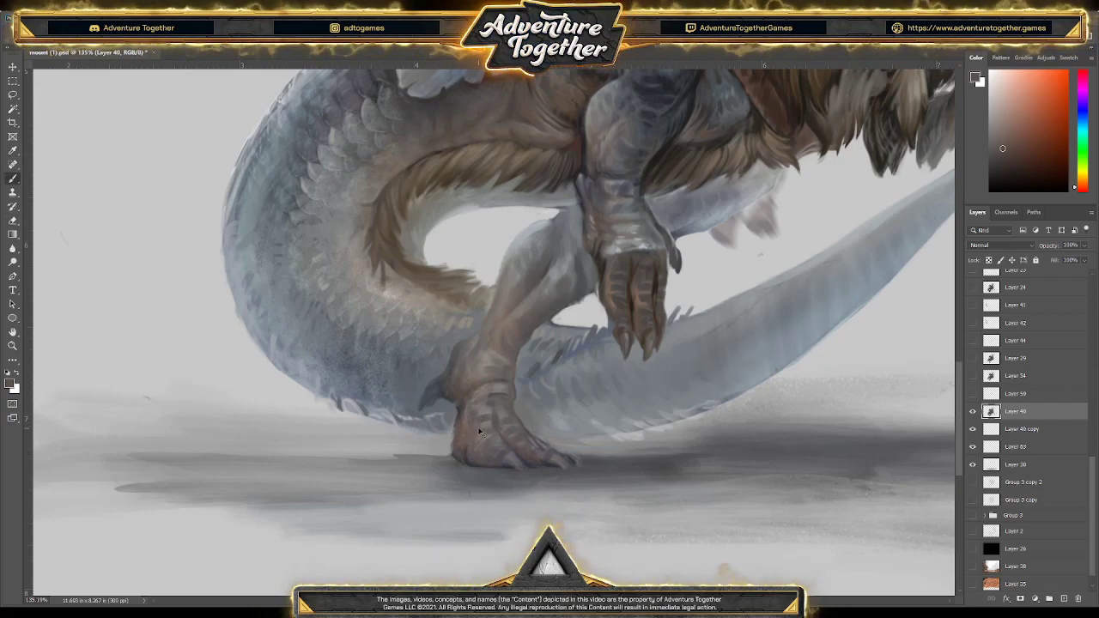
key("ctrl+s")
Toggle the visibility of the figure on Layer 40 and examine the ground shadow and the surrounding background for stray marks
scroll(490, 407, "down", 6)
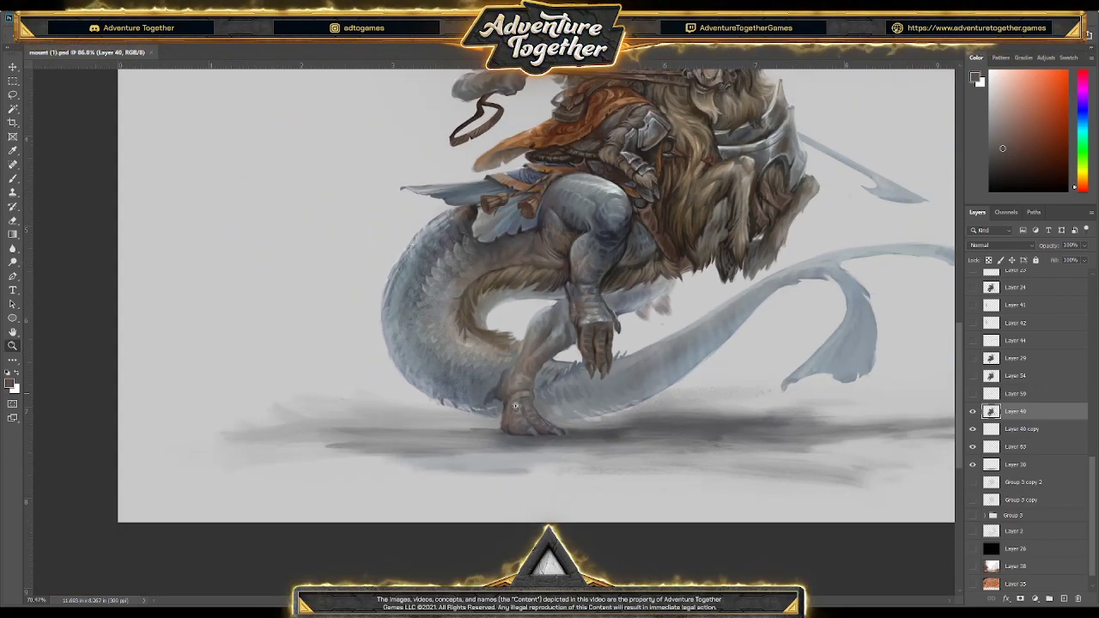
scroll(581, 457, "down", 3)
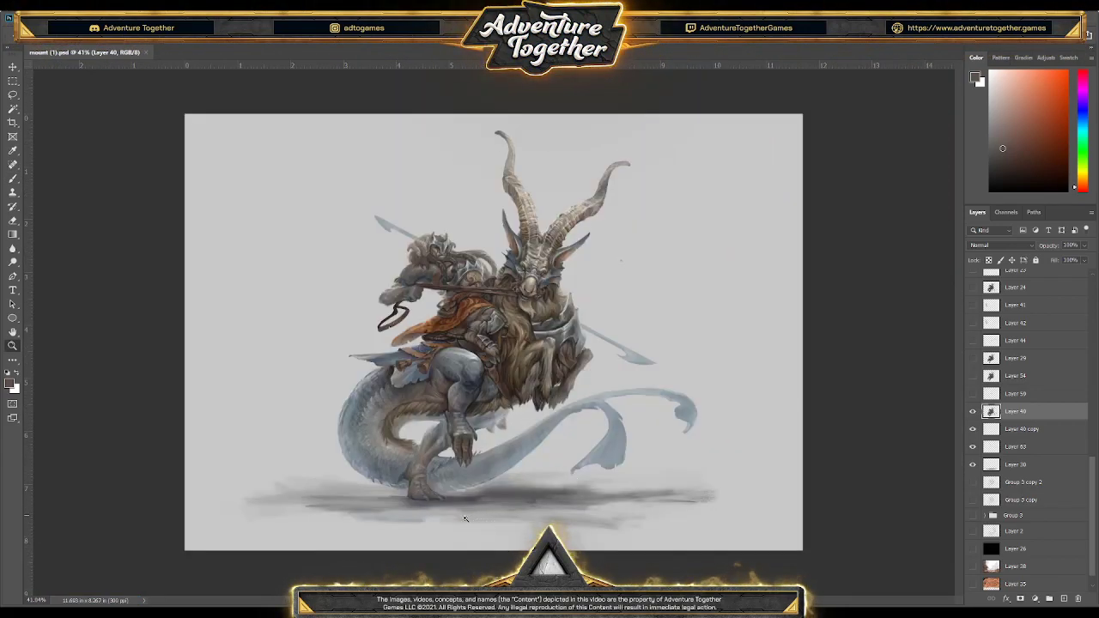
scroll(472, 516, "up", 3)
left_click(972, 411, "alt")
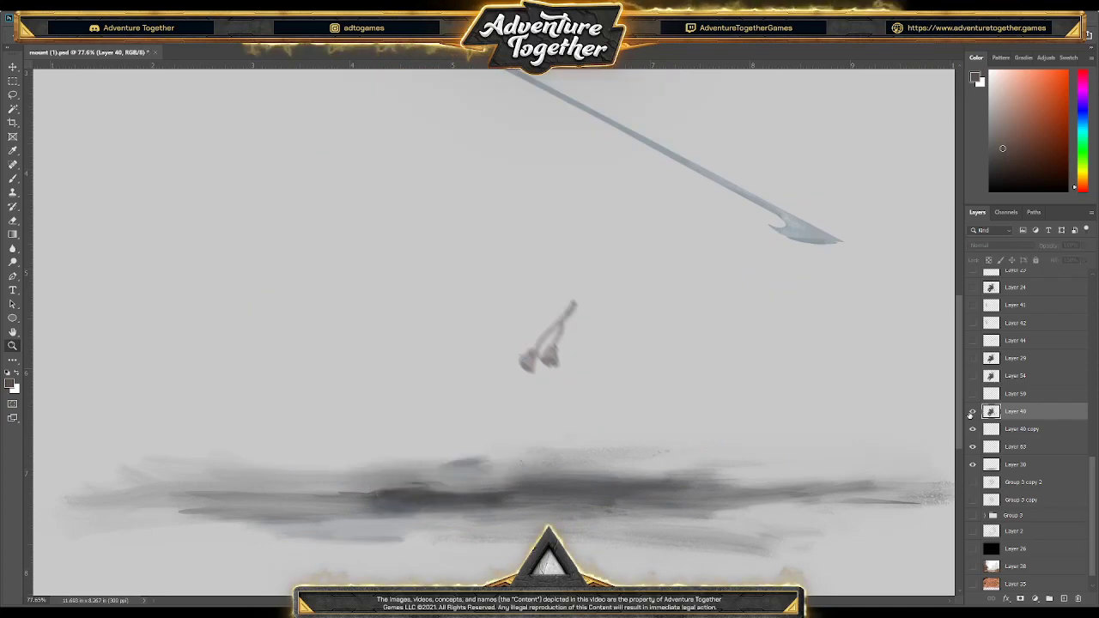
left_click(971, 411, "alt")
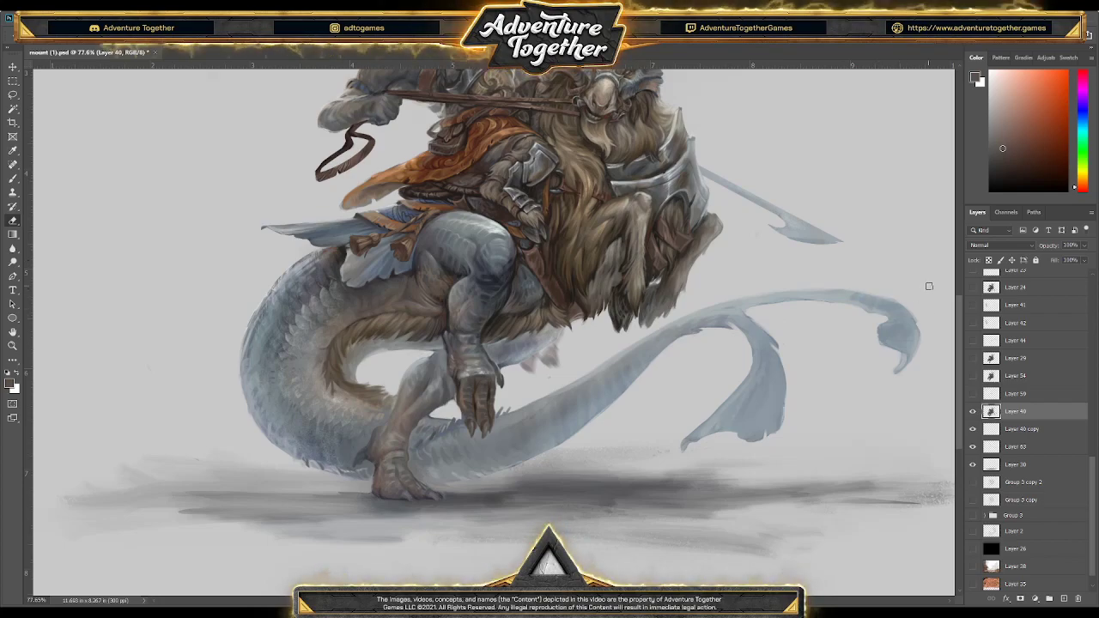
key("z")
left_click(455, 412)
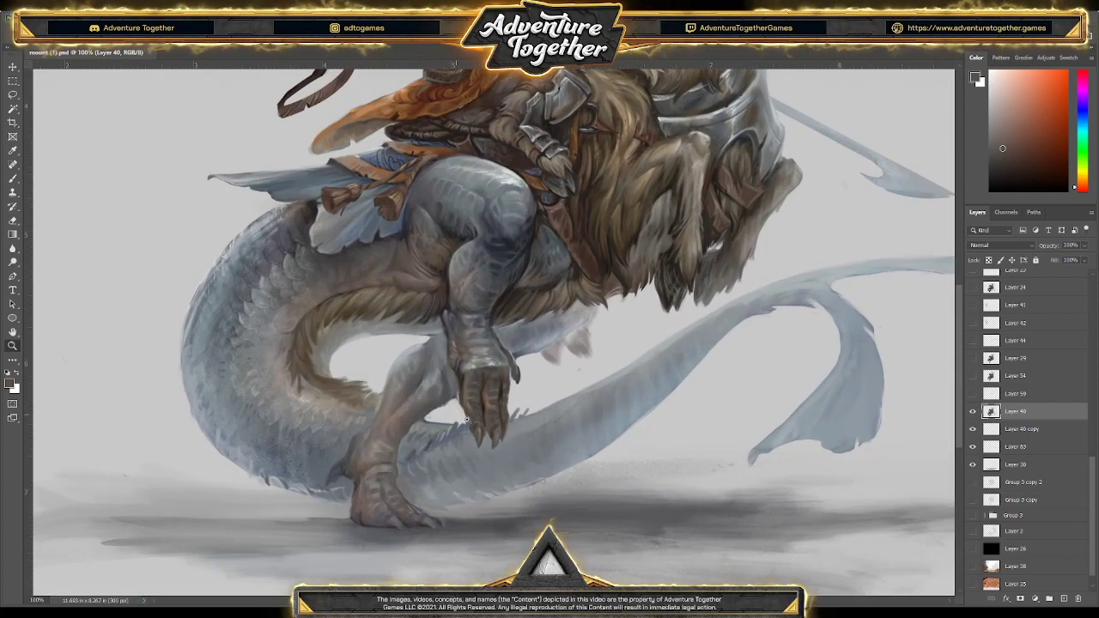
left_click(461, 416, "alt")
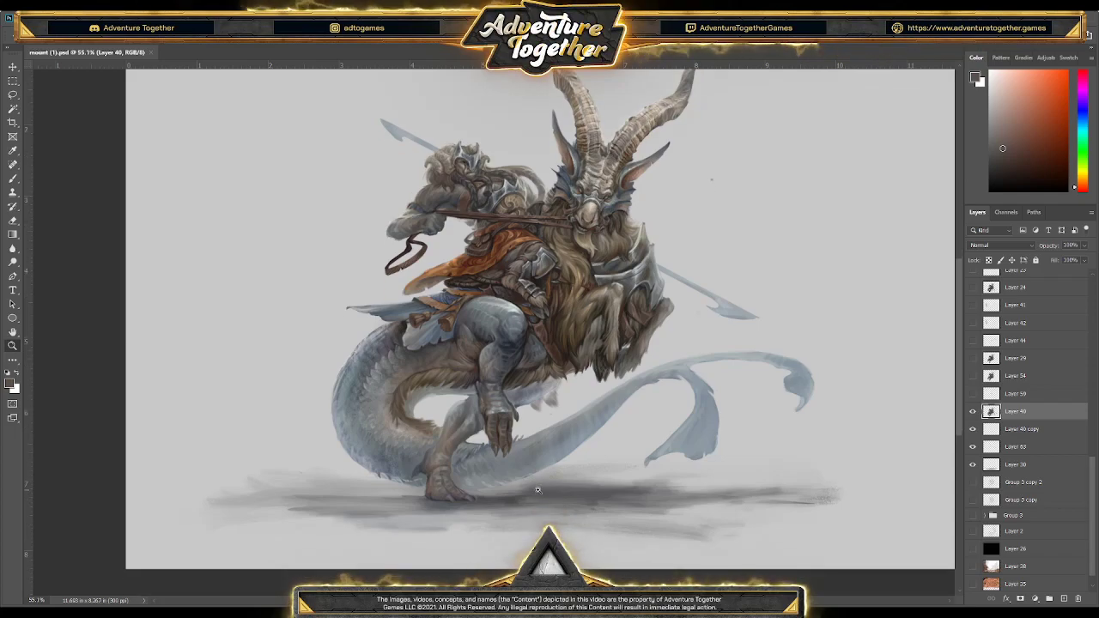
Shade the outer edge of the tail's upper curve on Layer 40 with grey-blue tones sampled from the scales
left_click_drag(347, 386, 383, 358)
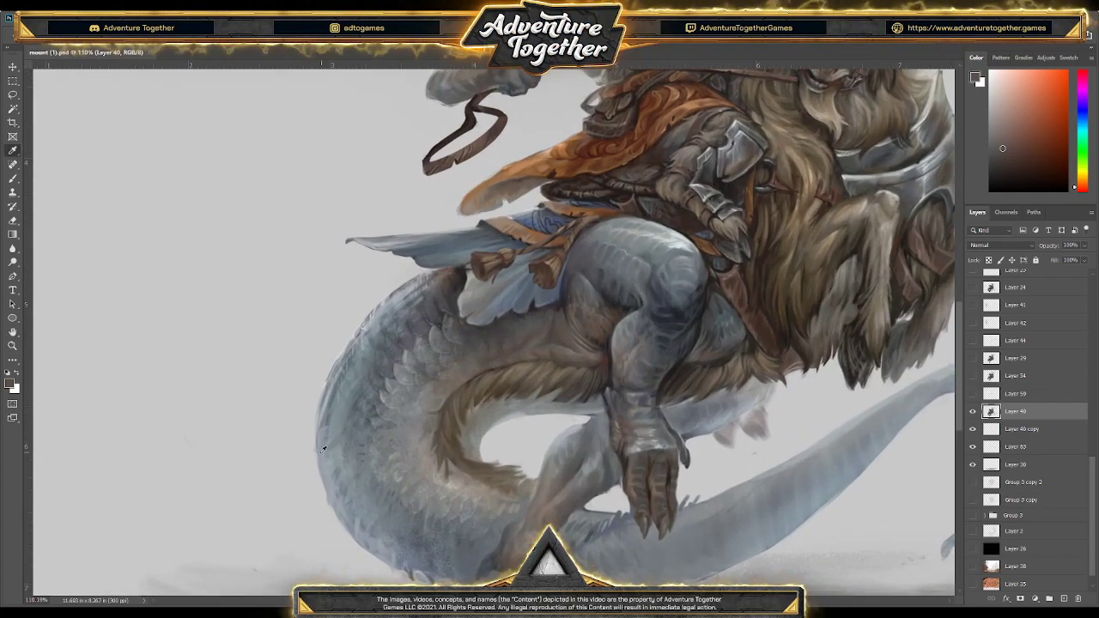
left_click(431, 349, "alt")
left_click_drag(363, 324, 371, 319)
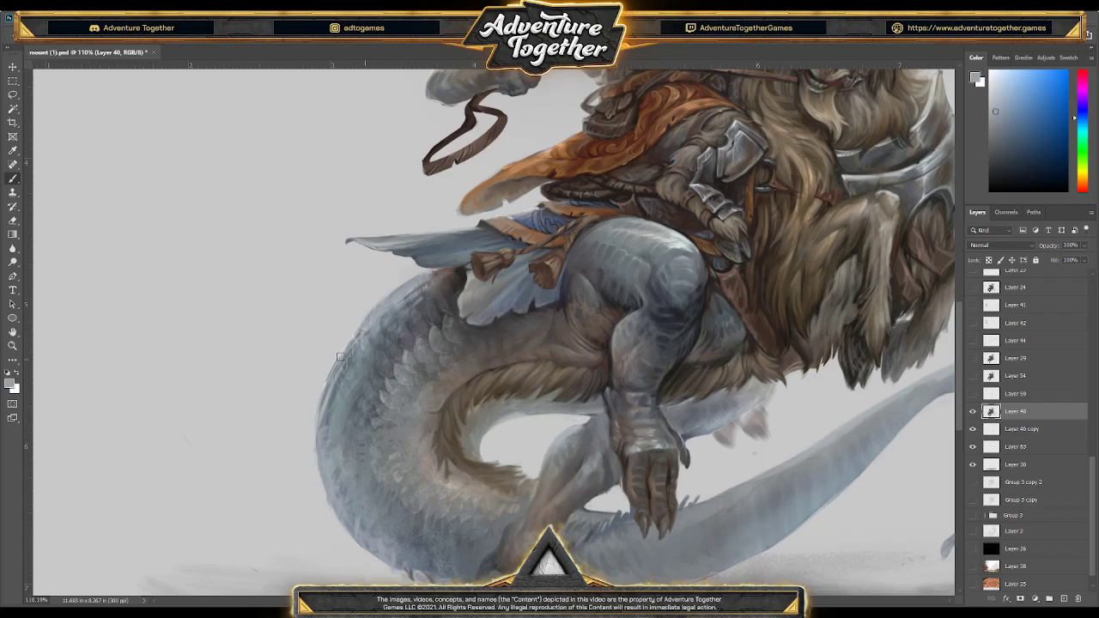
left_click(354, 356, "alt")
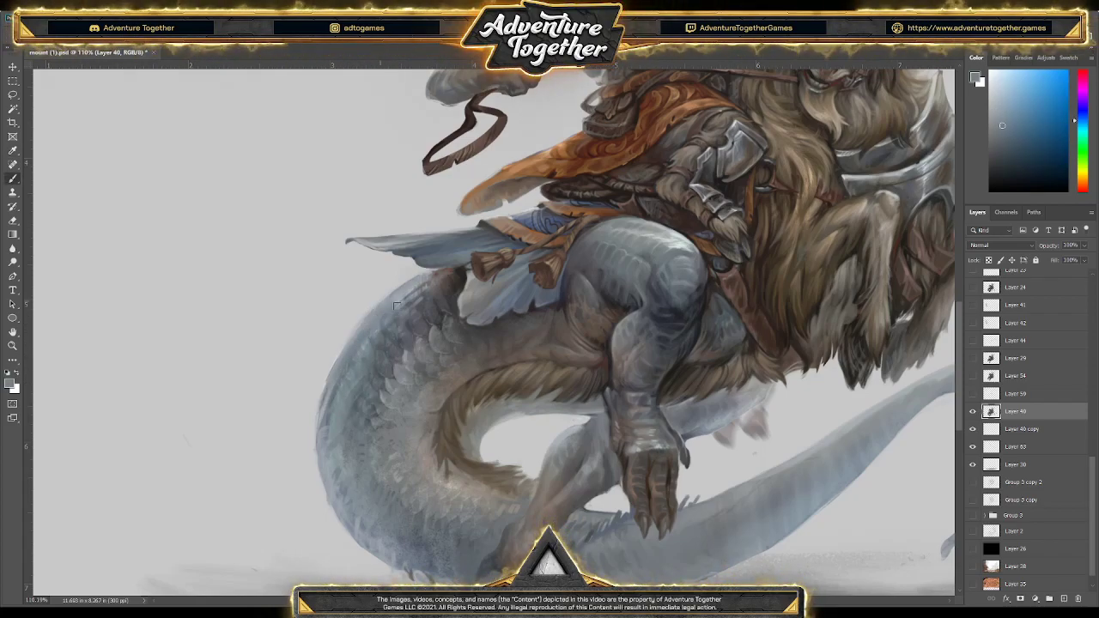
left_click(434, 279, "alt")
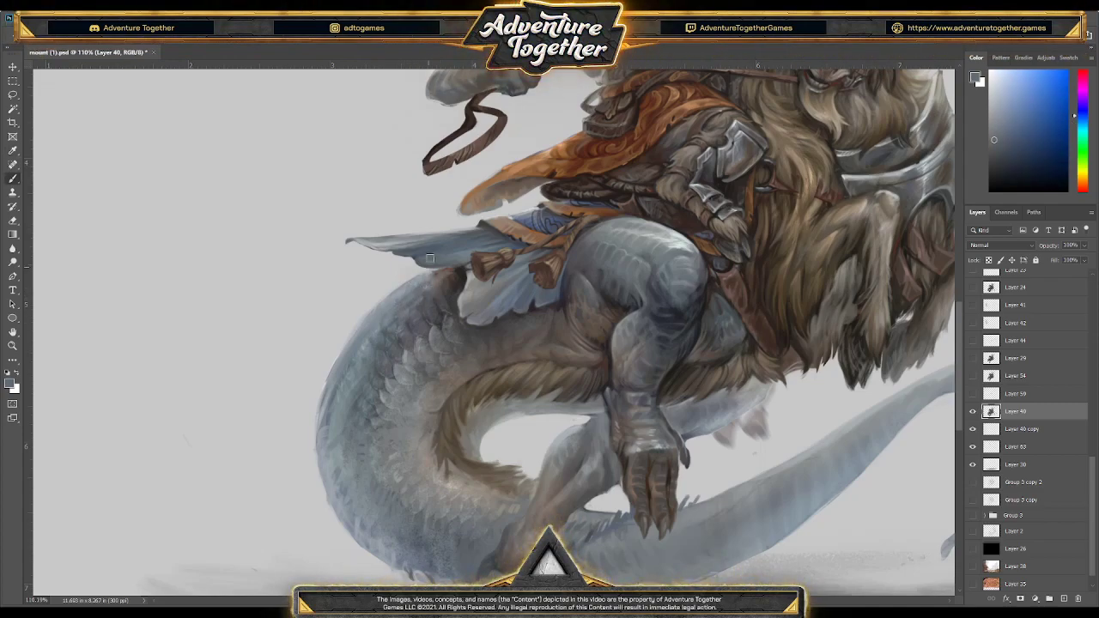
Clean the contour of the tail's upper curve with sampled light grey and grey-blue, and save the document
left_click(370, 303, "alt")
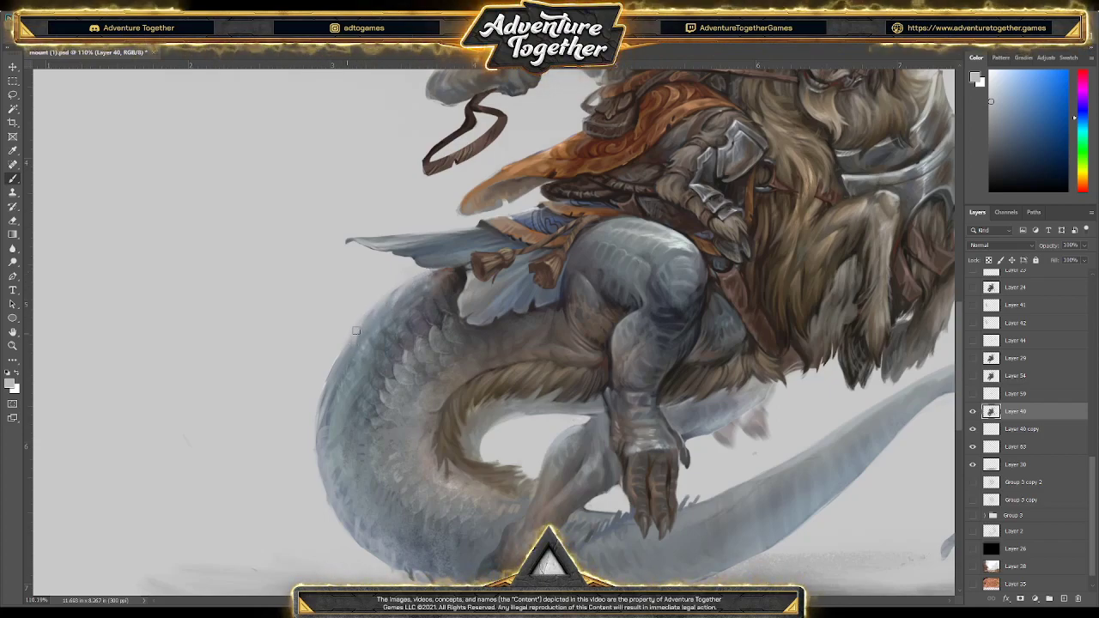
left_click(319, 357, "alt")
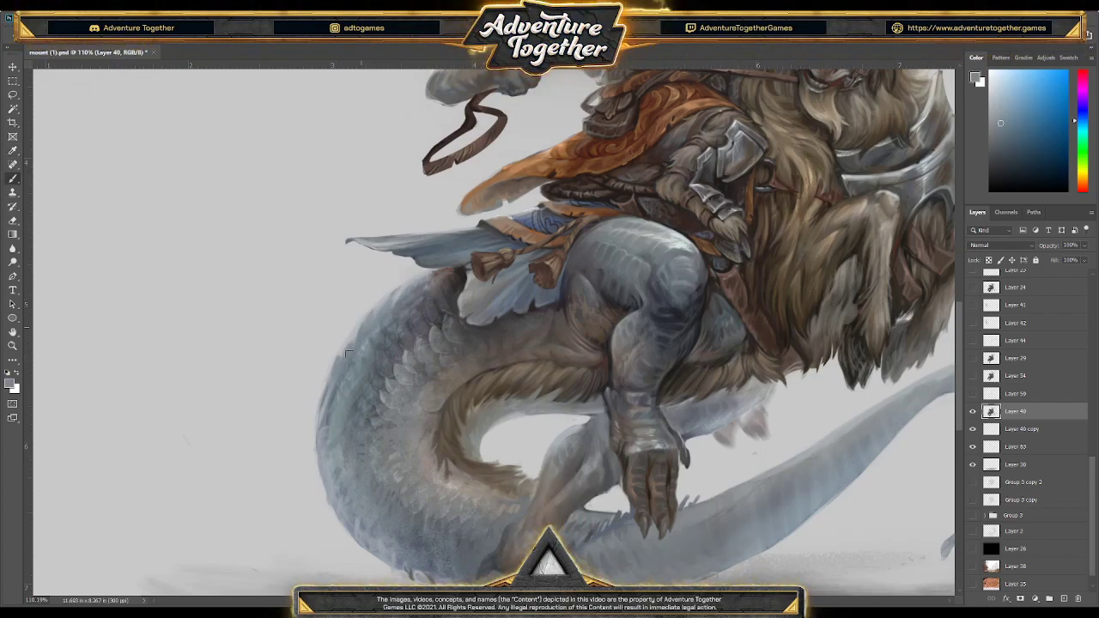
key("e")
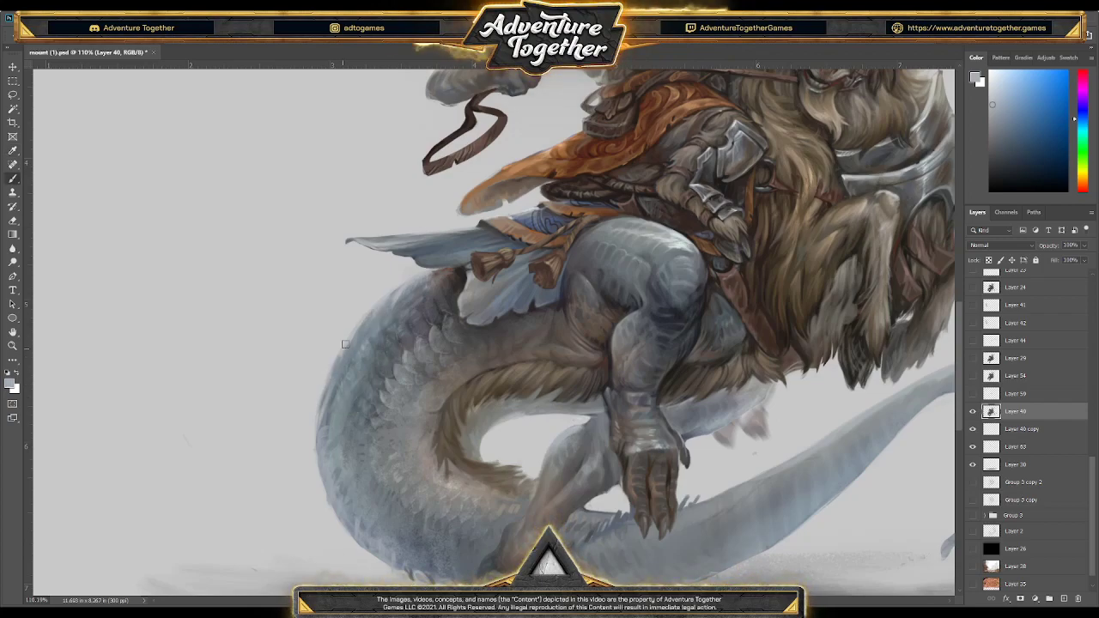
key("z")
left_click_drag(390, 302, 375, 283)
key("ctrl+s")
Paint the rein strap where it leaves the rider's outstretched fist, using dark brown sampled from the strap
left_click_drag(498, 360, 524, 362)
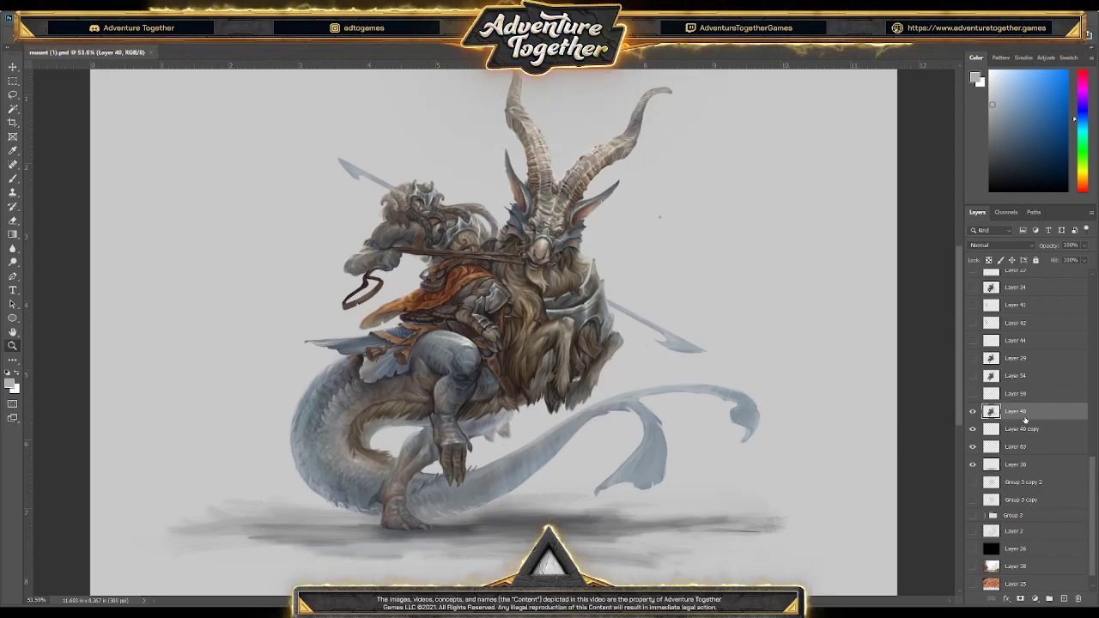
left_click_drag(392, 249, 435, 235)
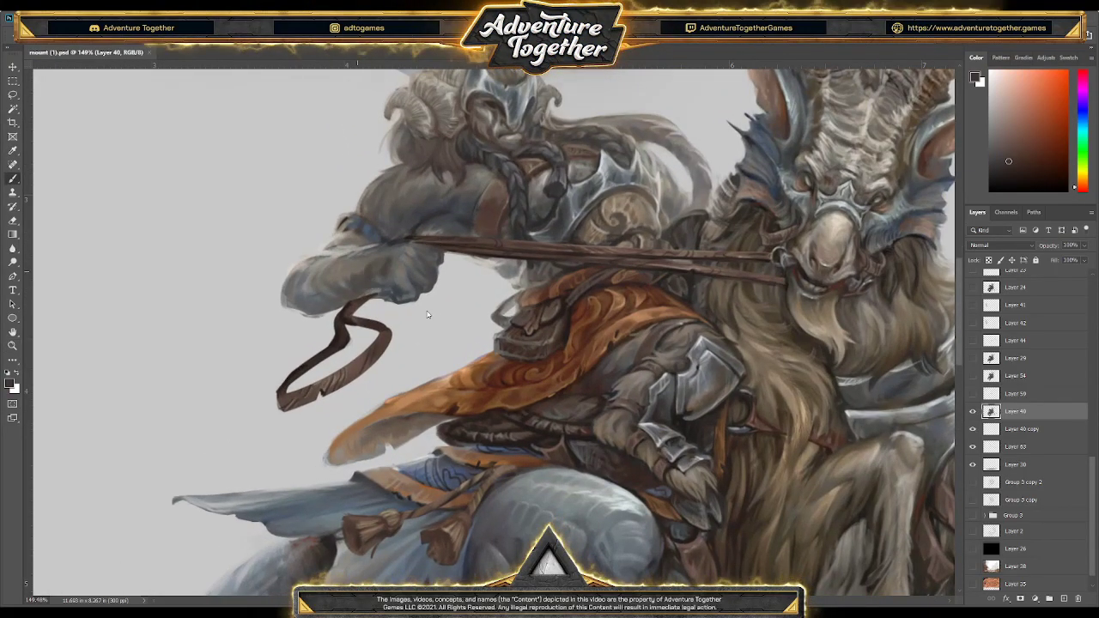
left_click(387, 291)
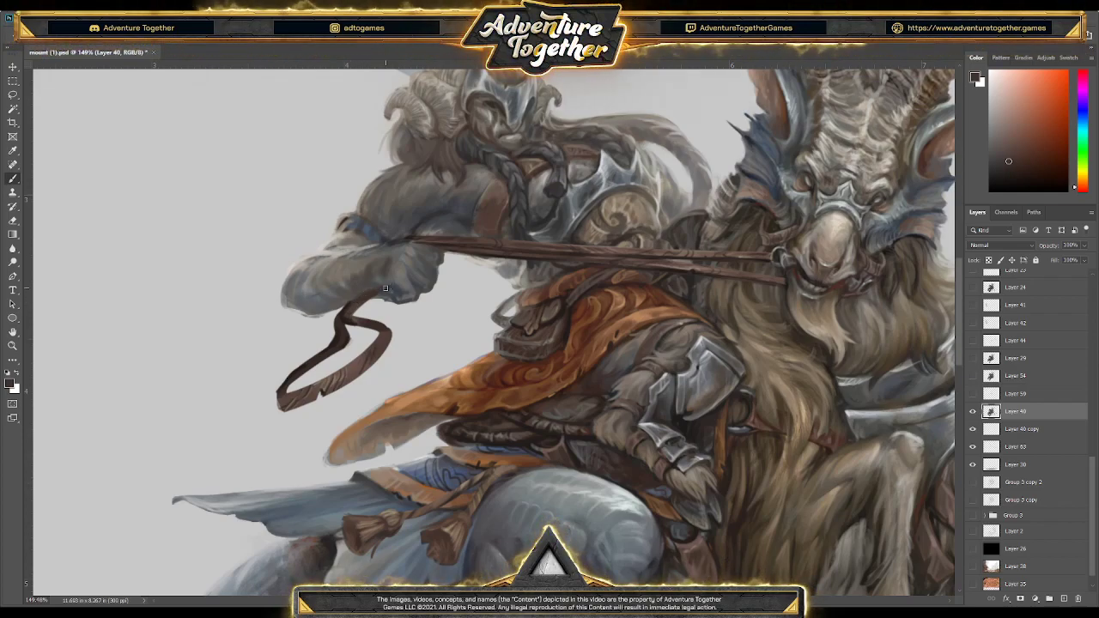
left_click(346, 317, "alt")
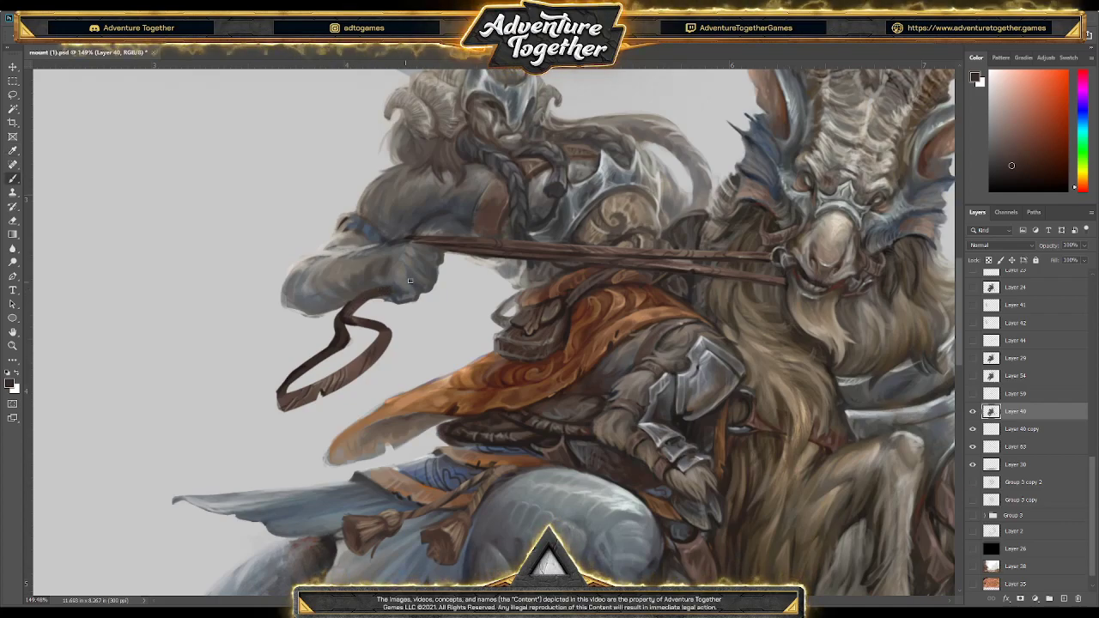
key("e")
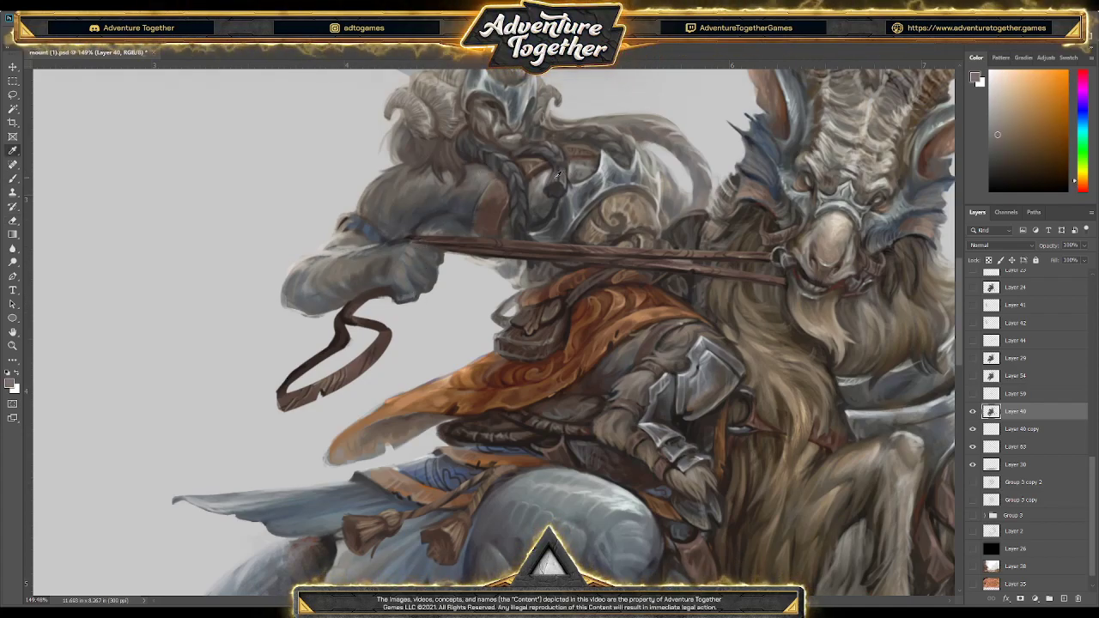
Define the fingers and outline of the rider's rein-holding fist with sampled greys and dark brown, alternating painting and erasing
left_click(484, 166, "alt")
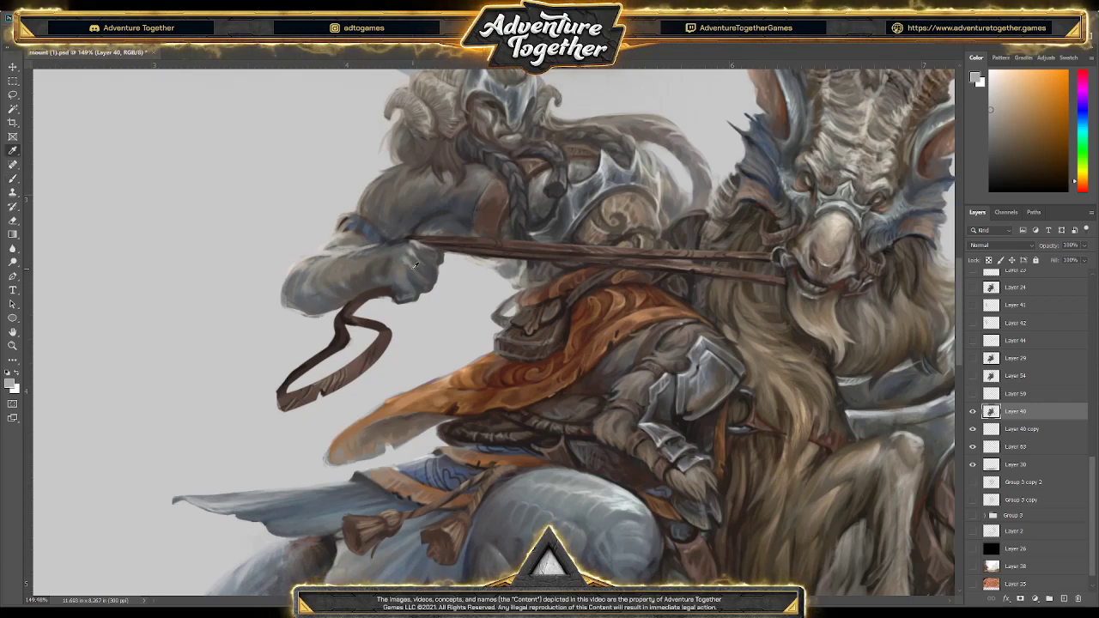
left_click(406, 260, "alt")
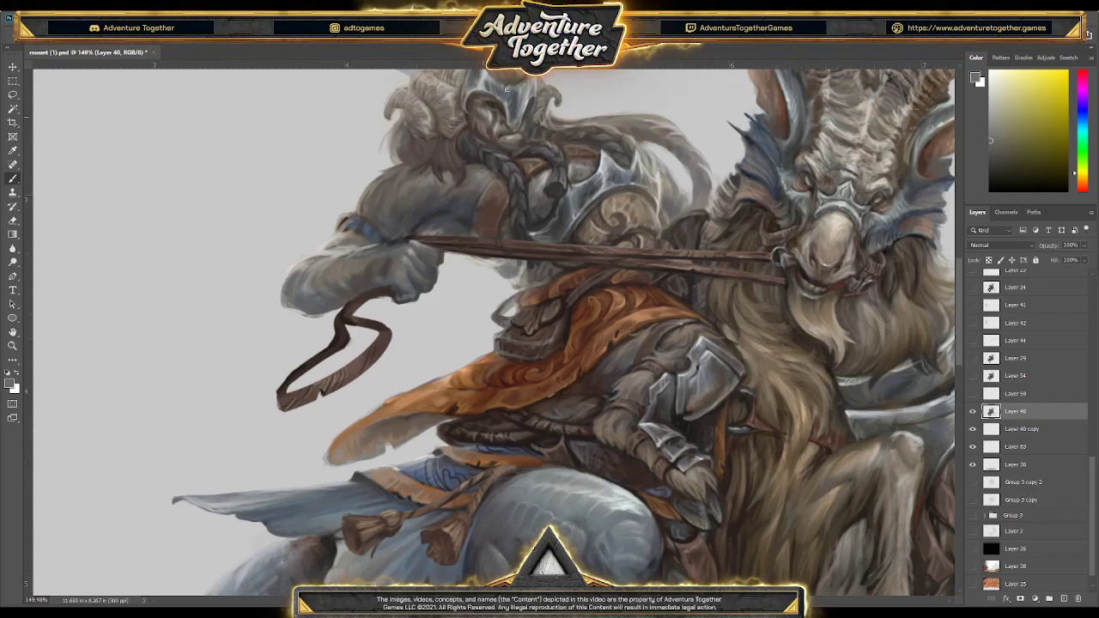
left_click(424, 291, "alt")
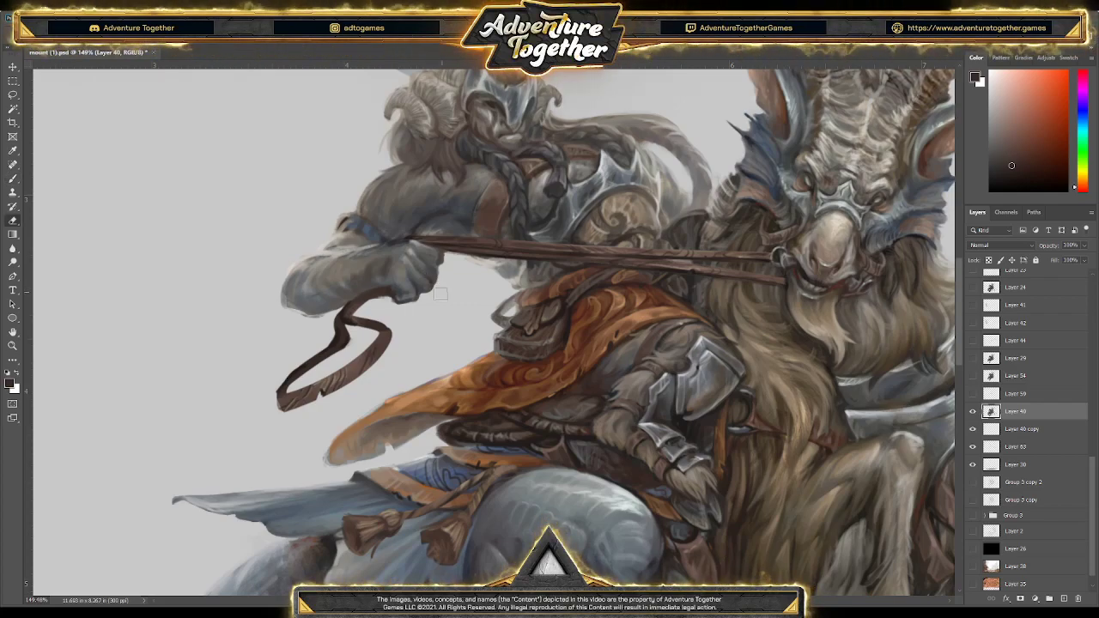
key("e")
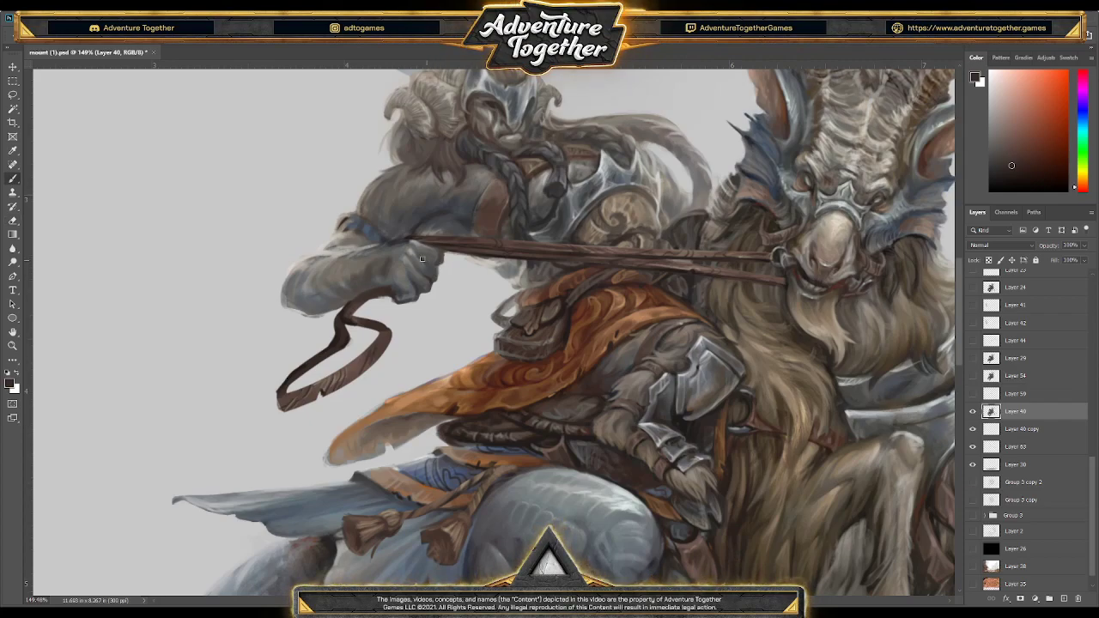
key("e")
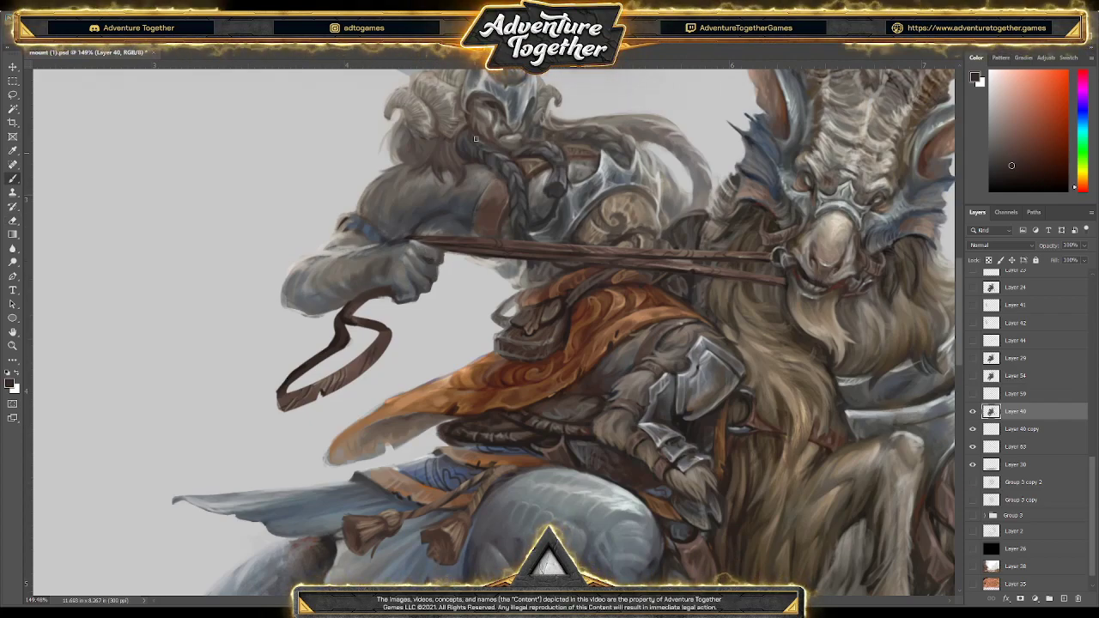
Refine the knuckles and outer fingers of the rider's rein-holding fist with mid and dark greys sampled from the hand
key("b")
left_click(434, 273, "alt")
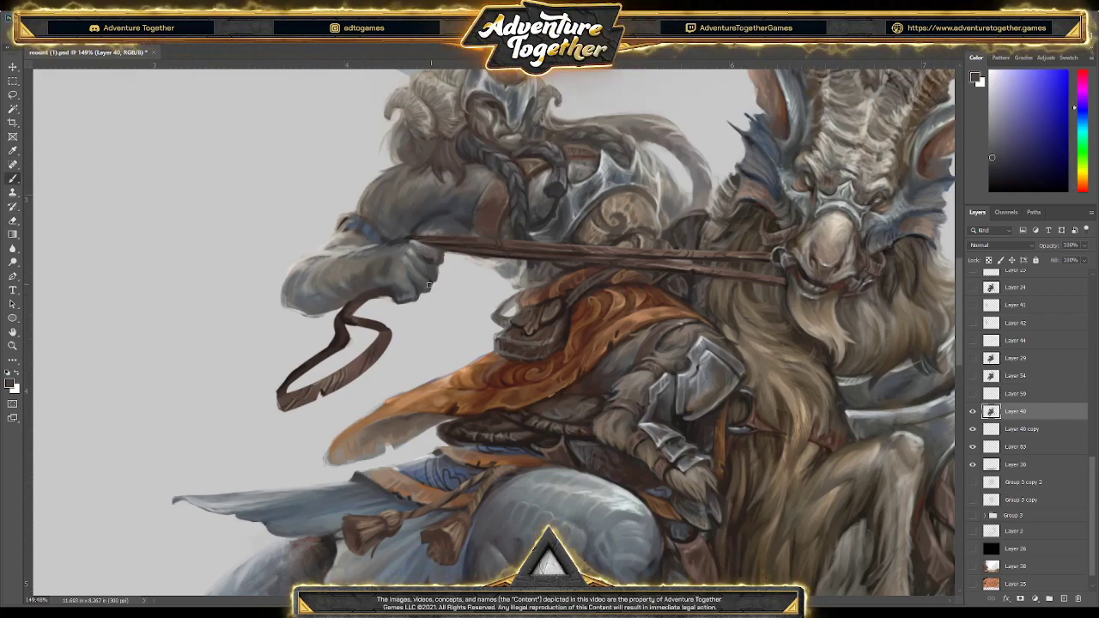
left_click(435, 257, "alt")
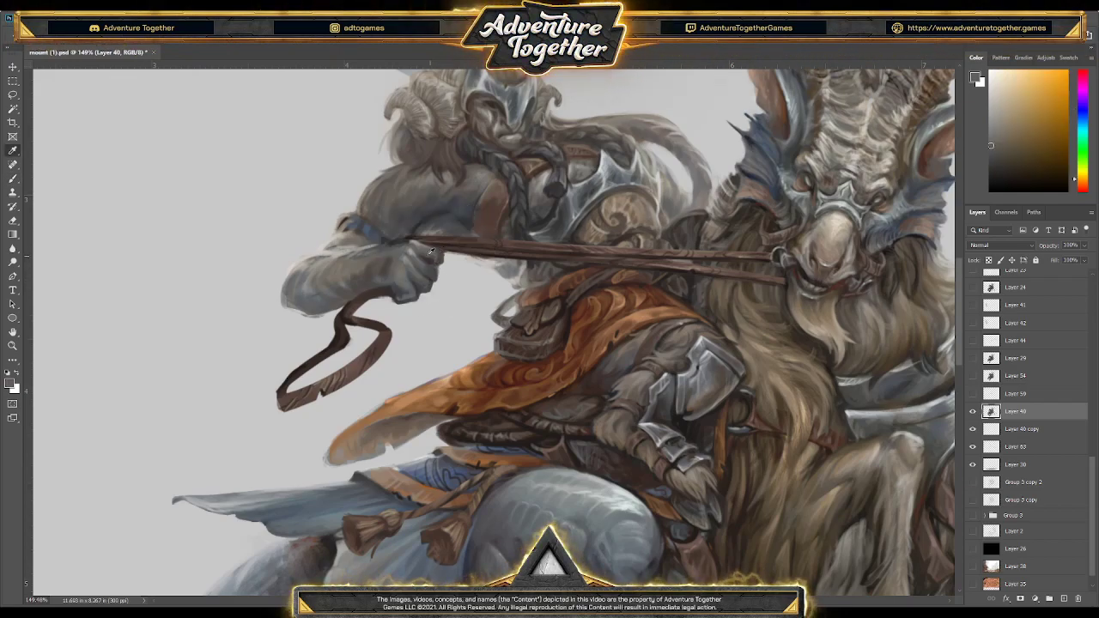
left_click(429, 255, "alt")
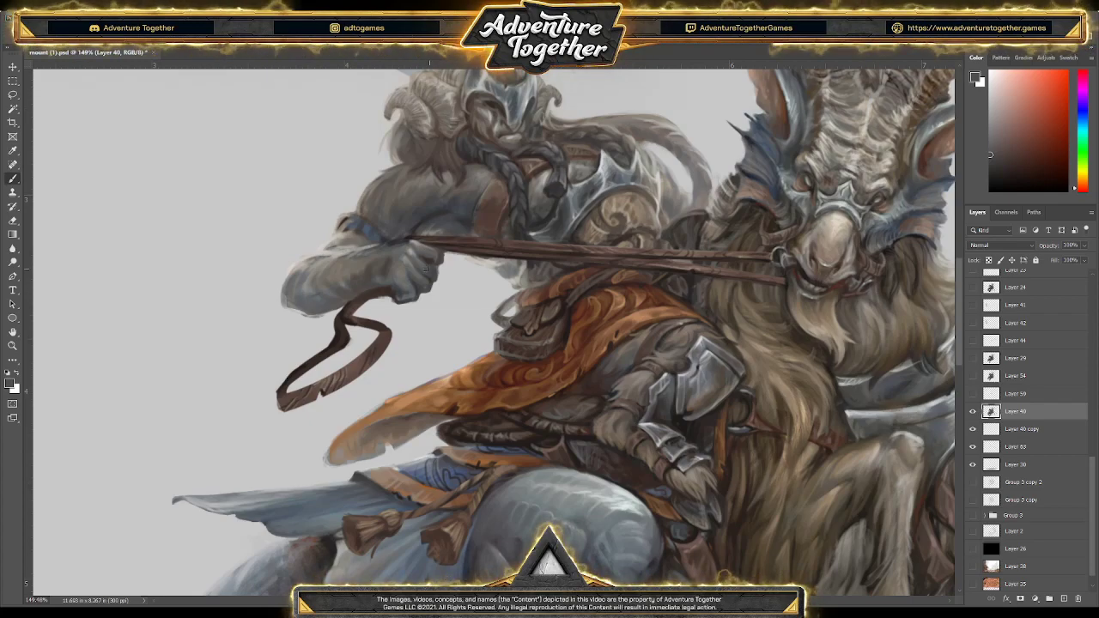
left_click(433, 252, "alt")
left_click(431, 254, "alt")
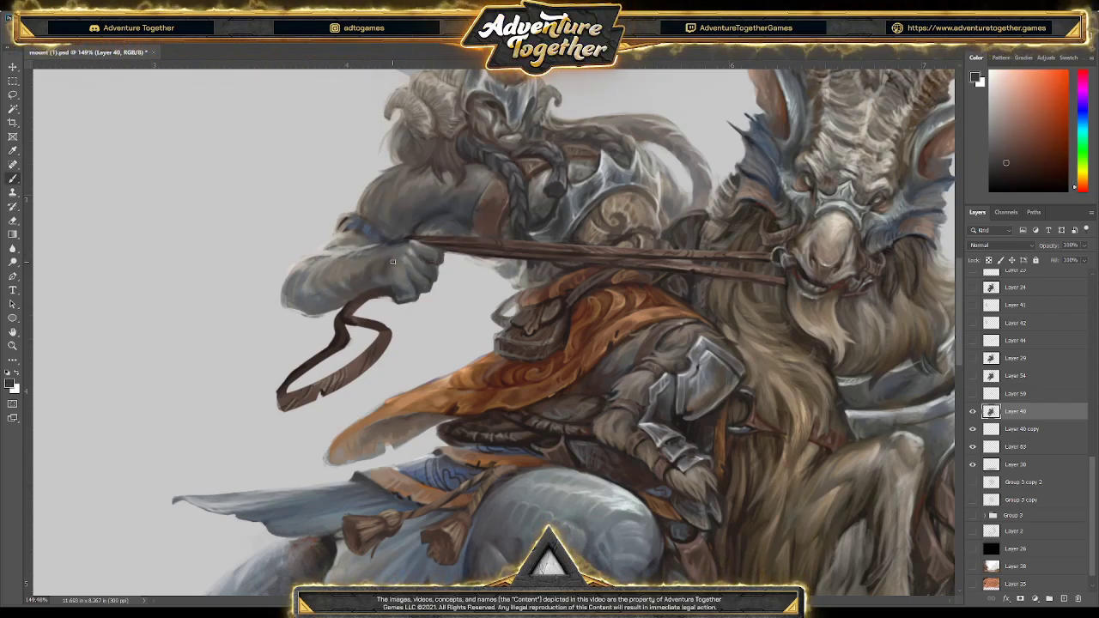
Model the back of the fist and the shadows between the fingers with greys sampled from the hand
left_click(393, 257, "alt")
left_click(398, 247, "alt")
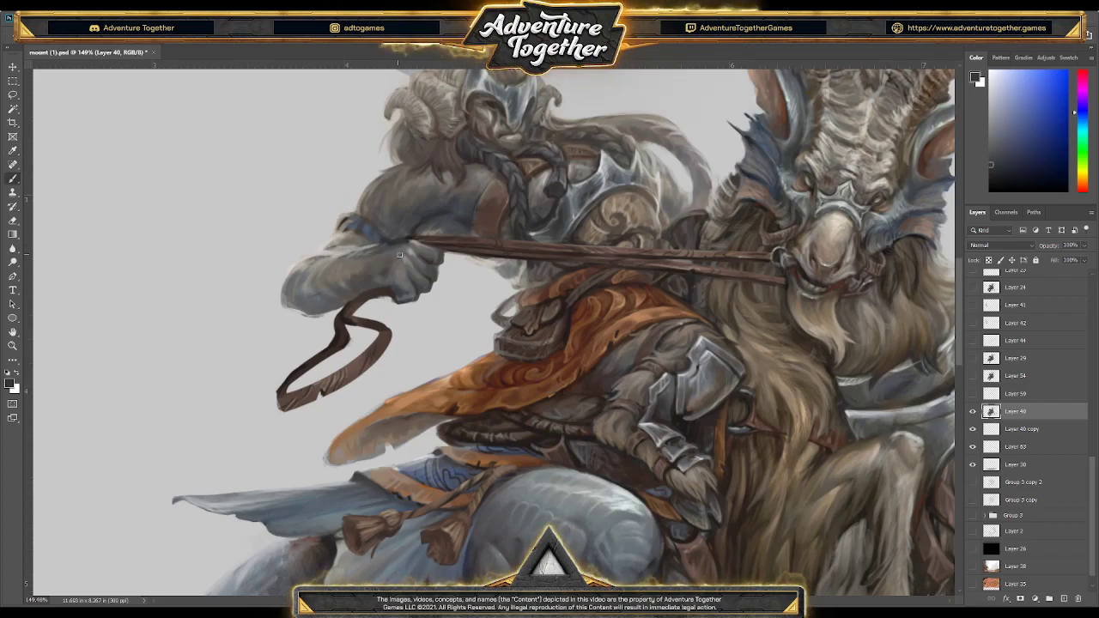
left_click(394, 252, "alt")
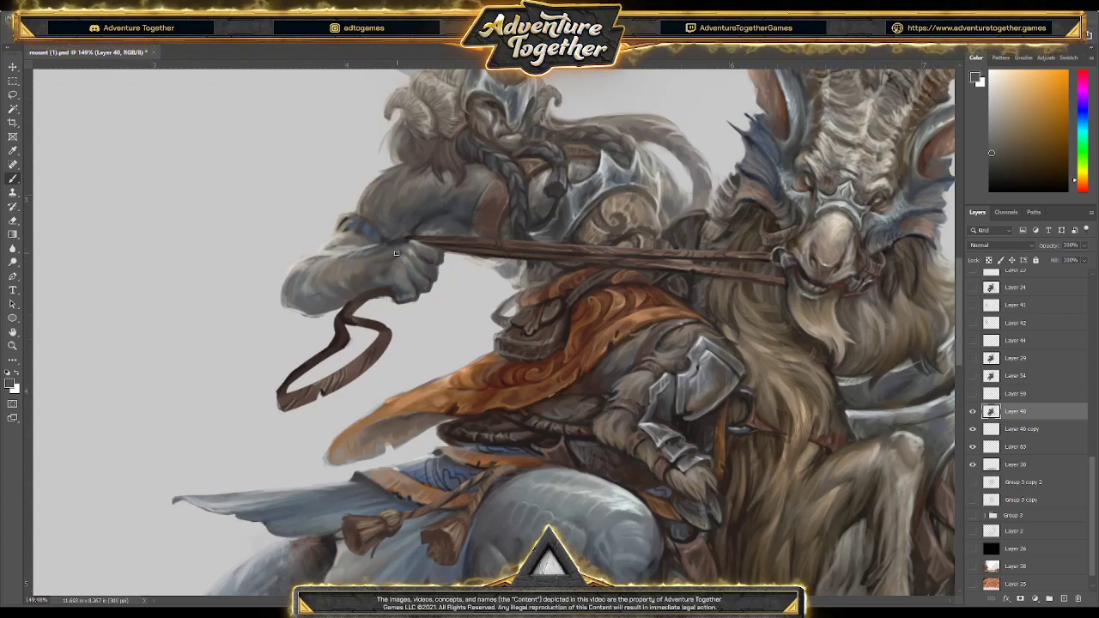
left_click(386, 264, "alt")
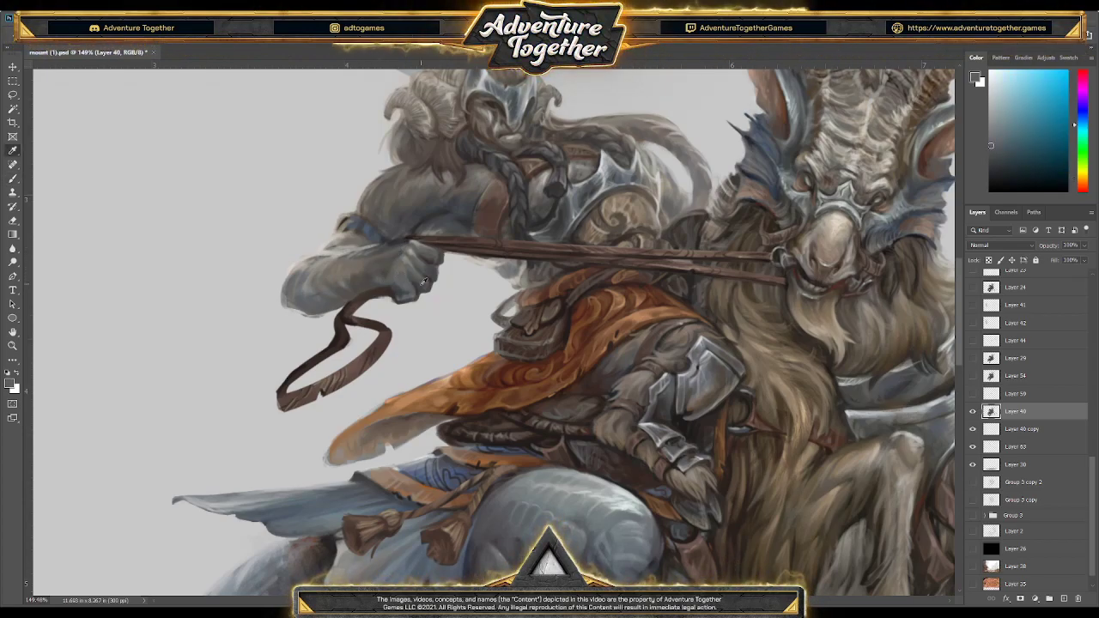
left_click(422, 281, "alt")
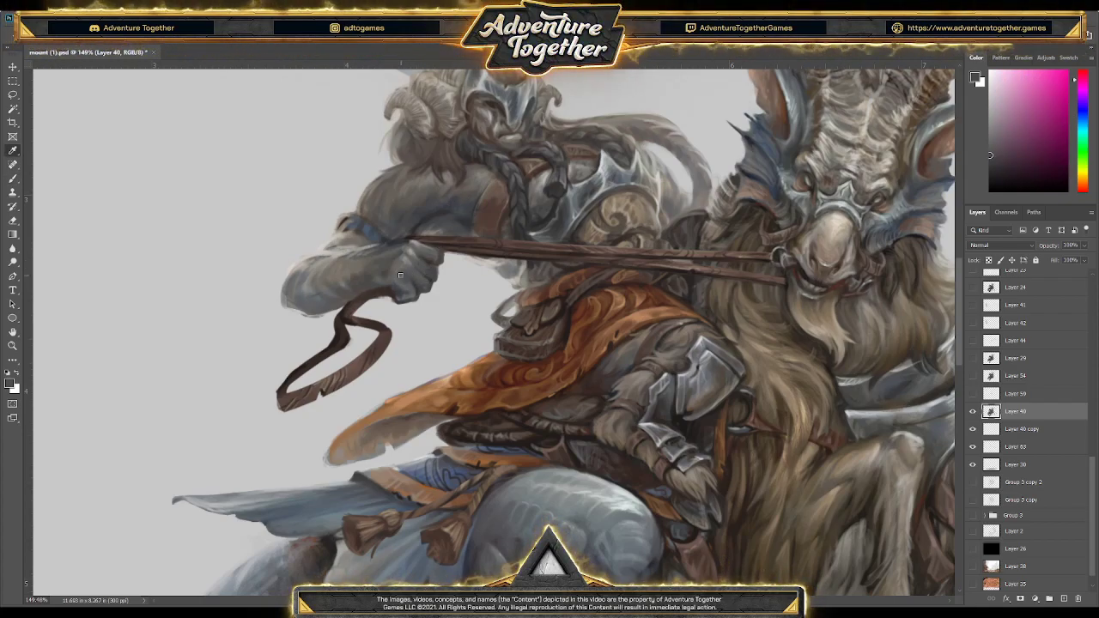
left_click(402, 274, "alt")
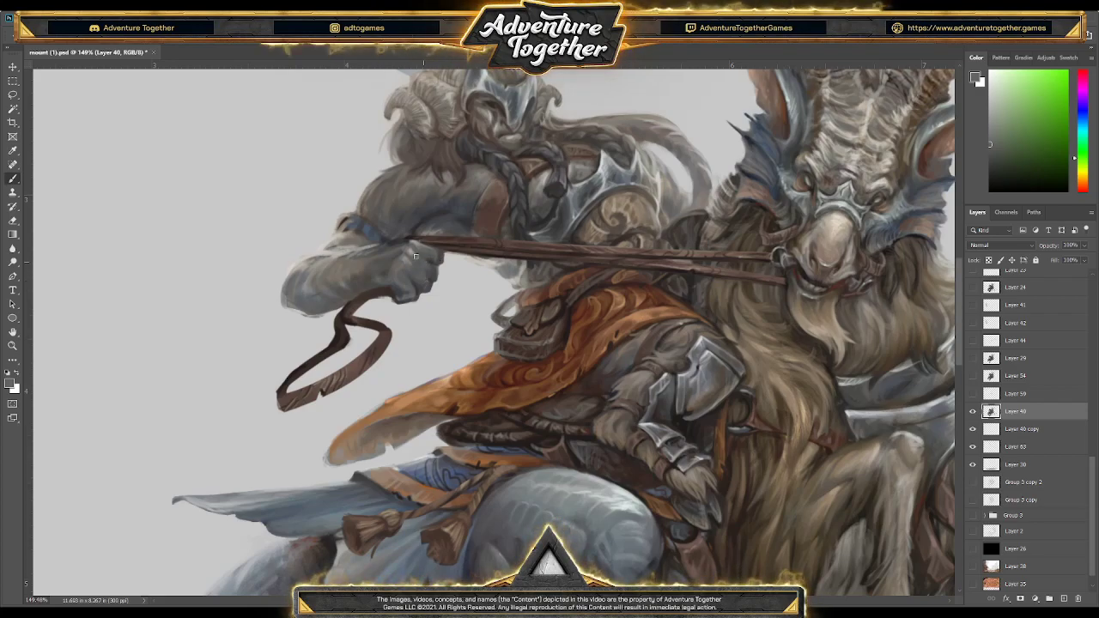
key("alt")
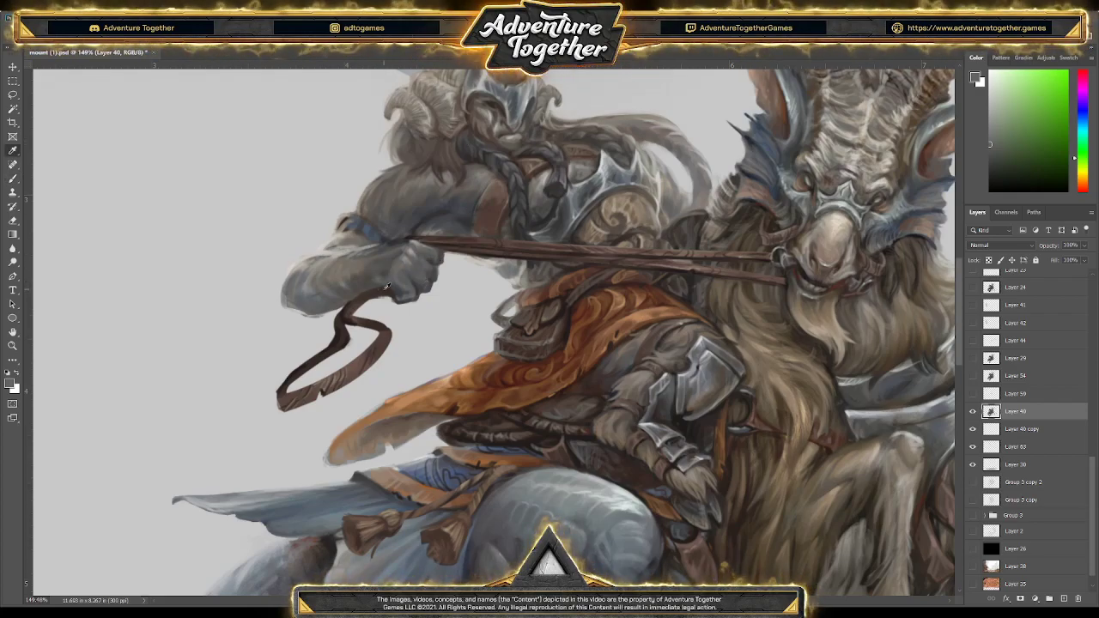
Paint the top edge of the fist against the upper arm with sampled dark and light greys, and save the document
left_click(379, 251, "alt")
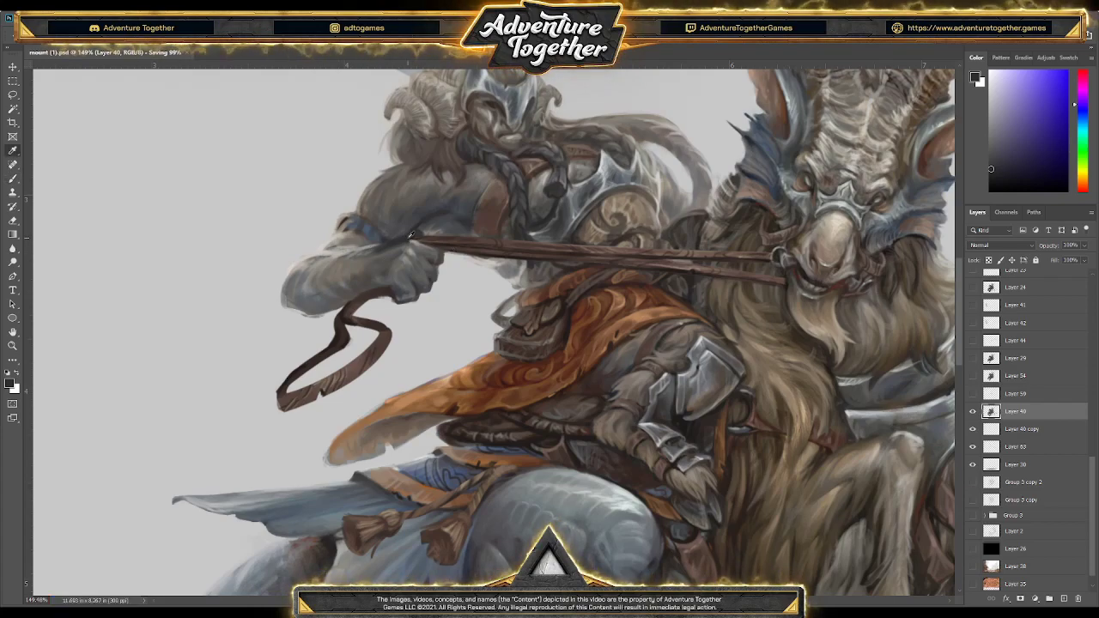
left_click(371, 247, "alt")
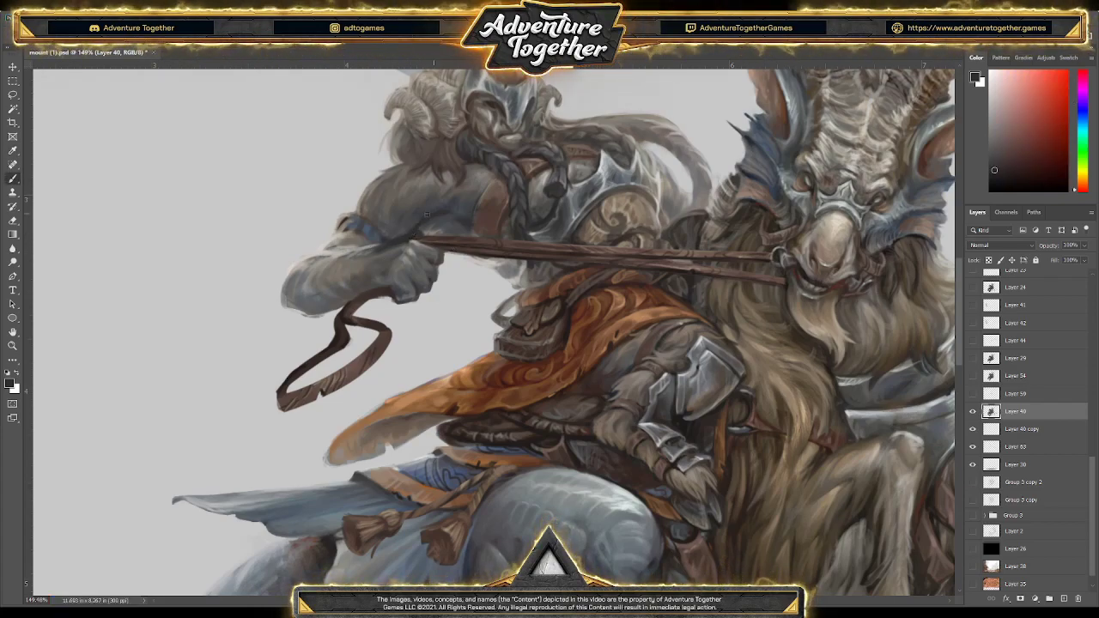
left_click(389, 249, "alt")
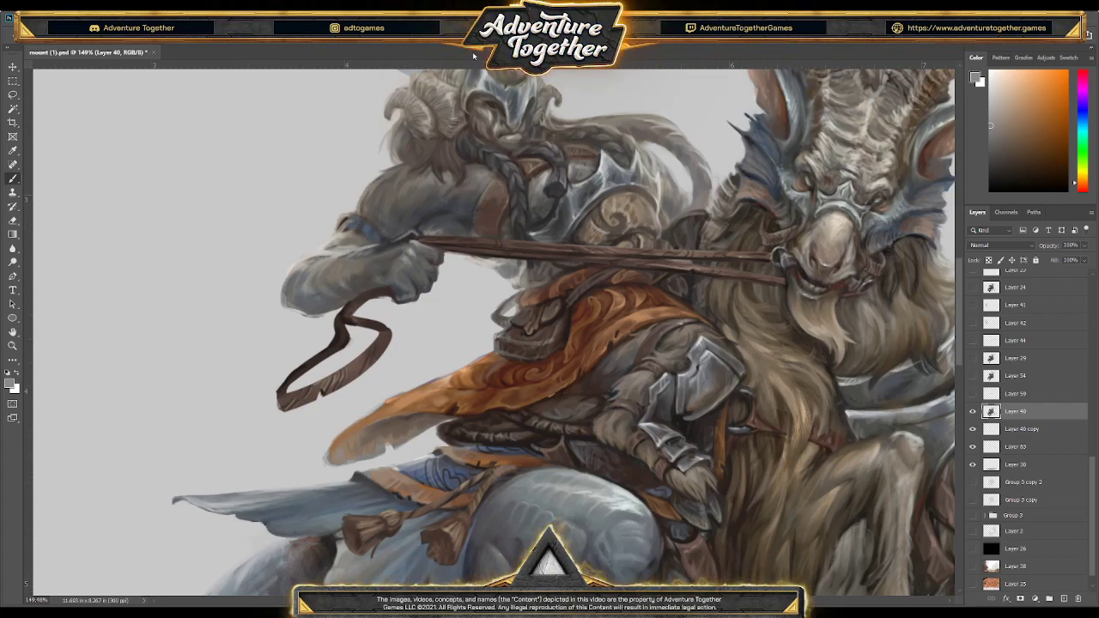
key("alt")
left_click(420, 223, "alt")
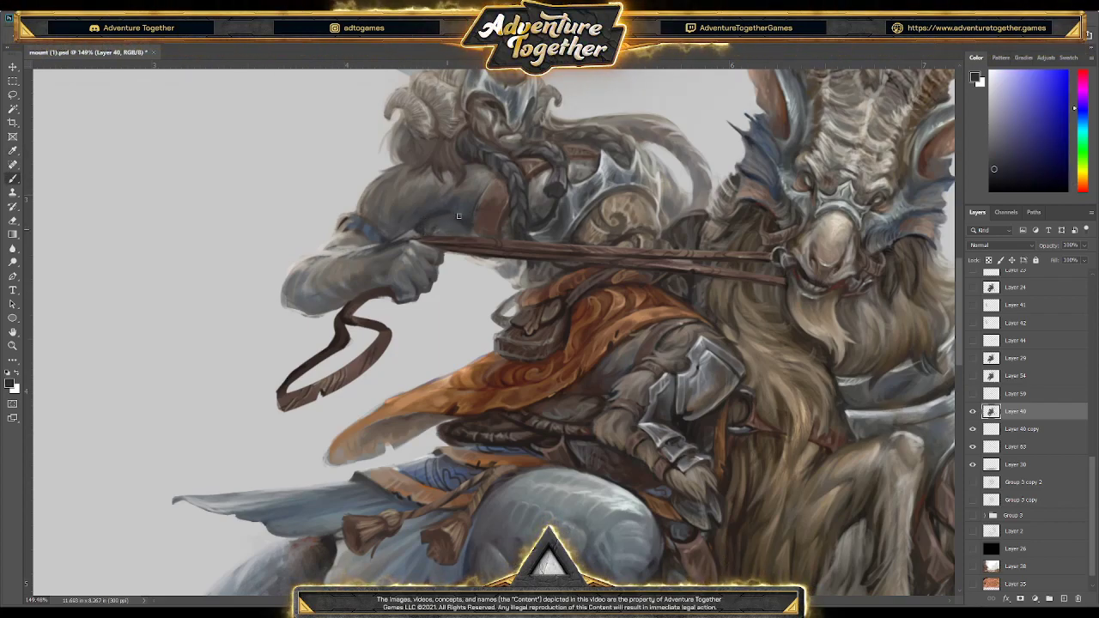
left_click(440, 220, "alt")
left_click(417, 227, "alt")
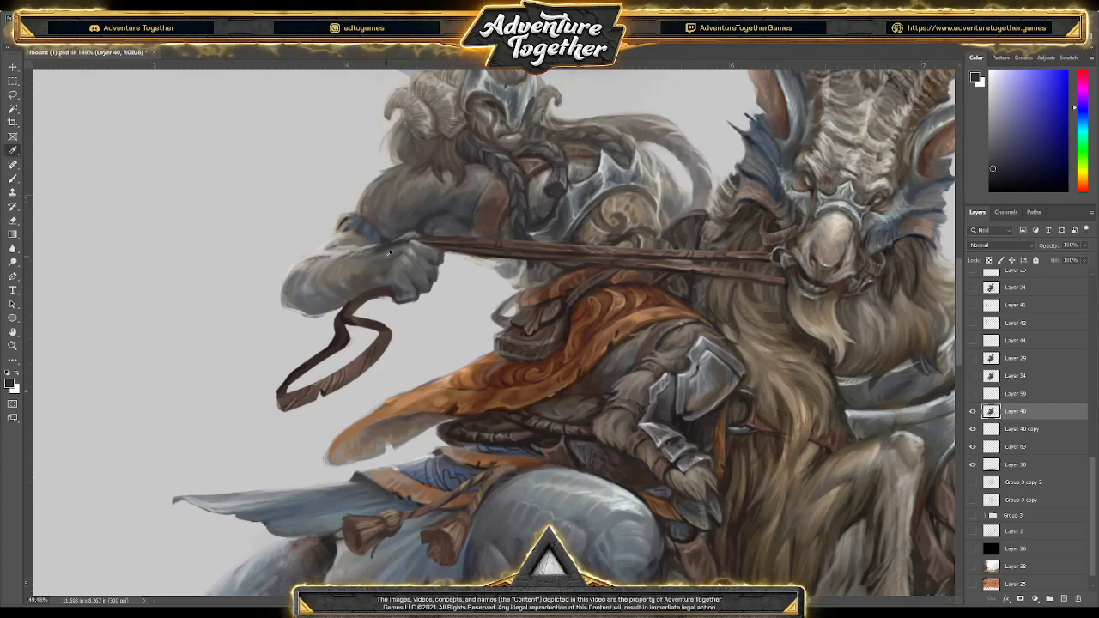
Shape the thumb side of the fist where the reins enter, using sampled warm greys and the strap's dark brown
left_click(379, 249, "alt")
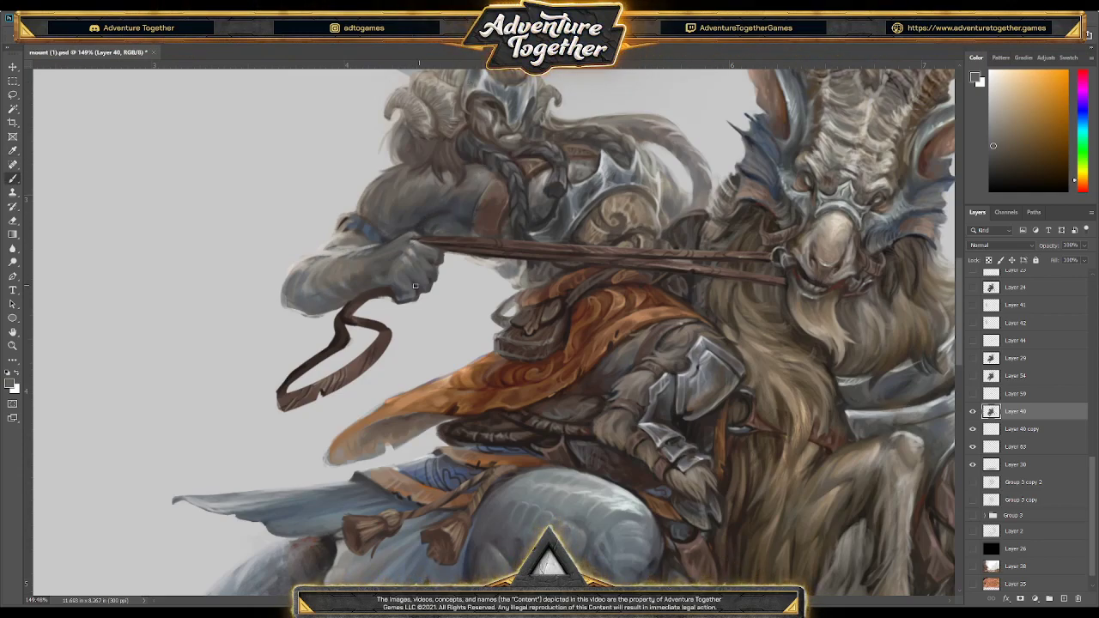
left_click(400, 241, "alt")
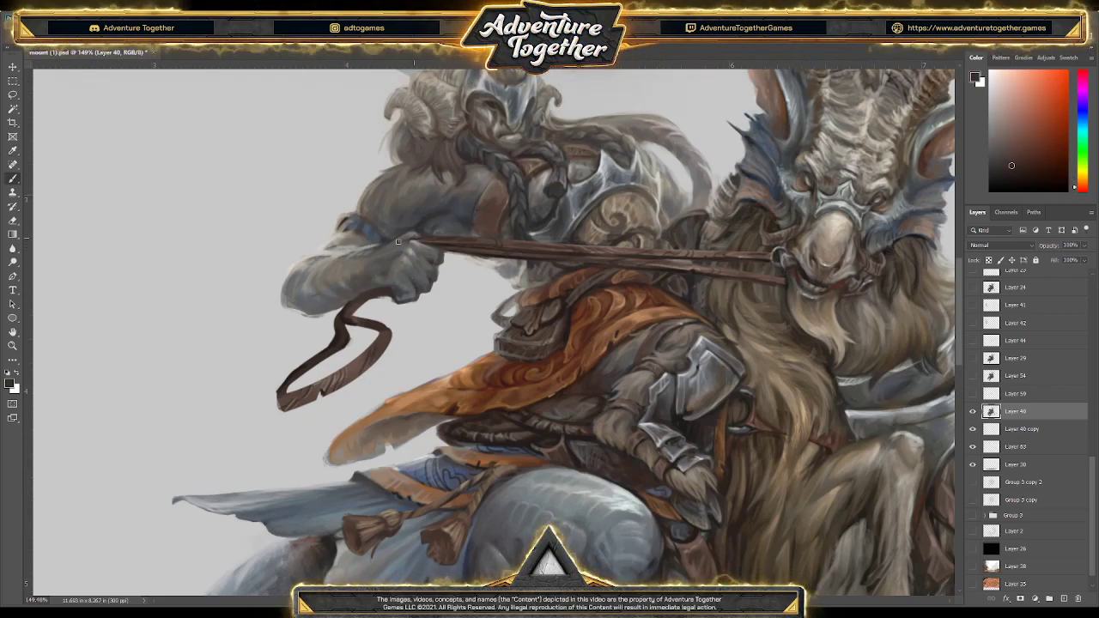
key("alt")
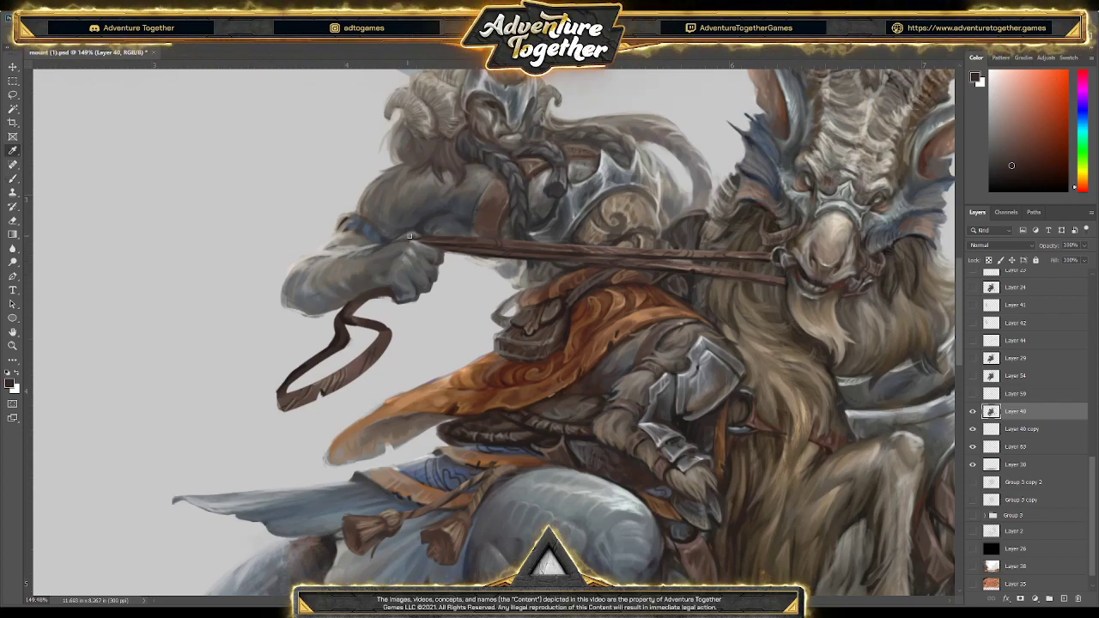
left_click(403, 243, "alt")
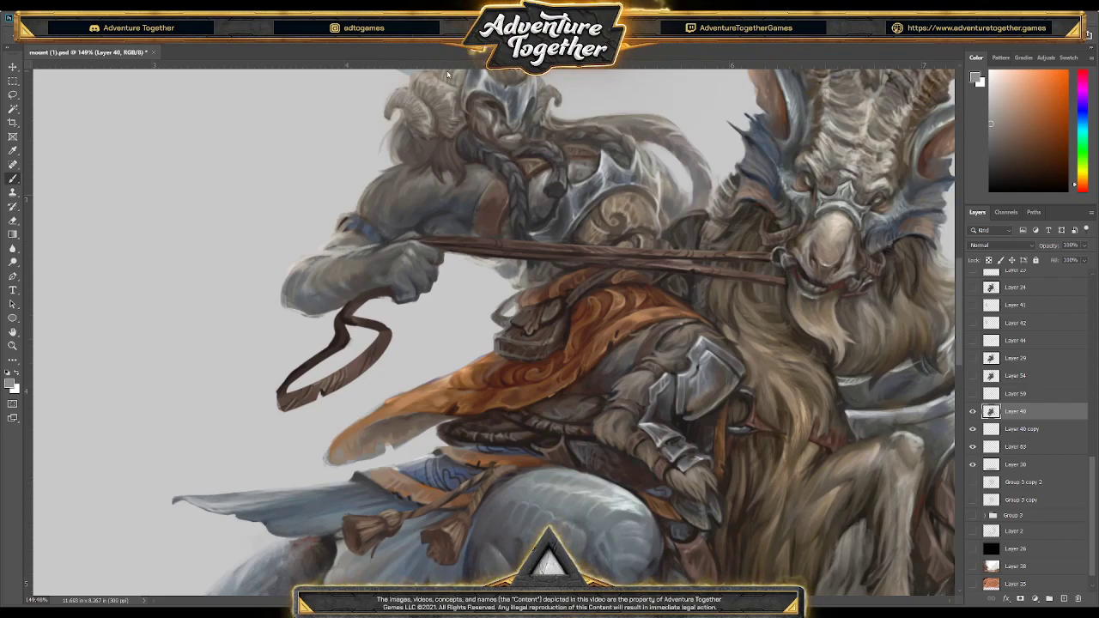
left_click(394, 256, "alt")
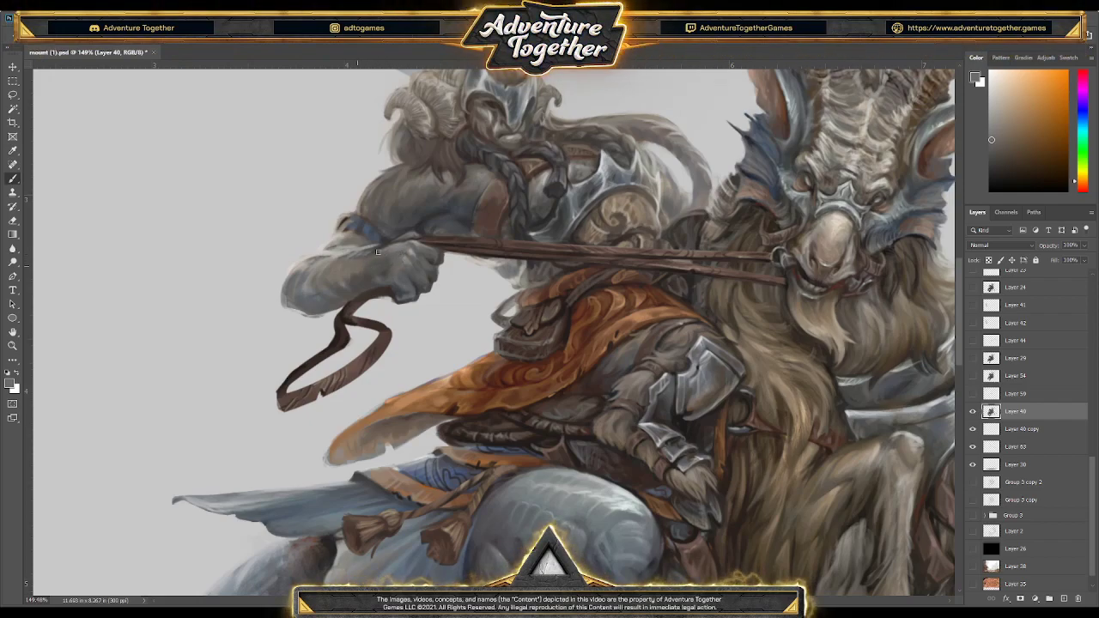
left_click(394, 289, "alt")
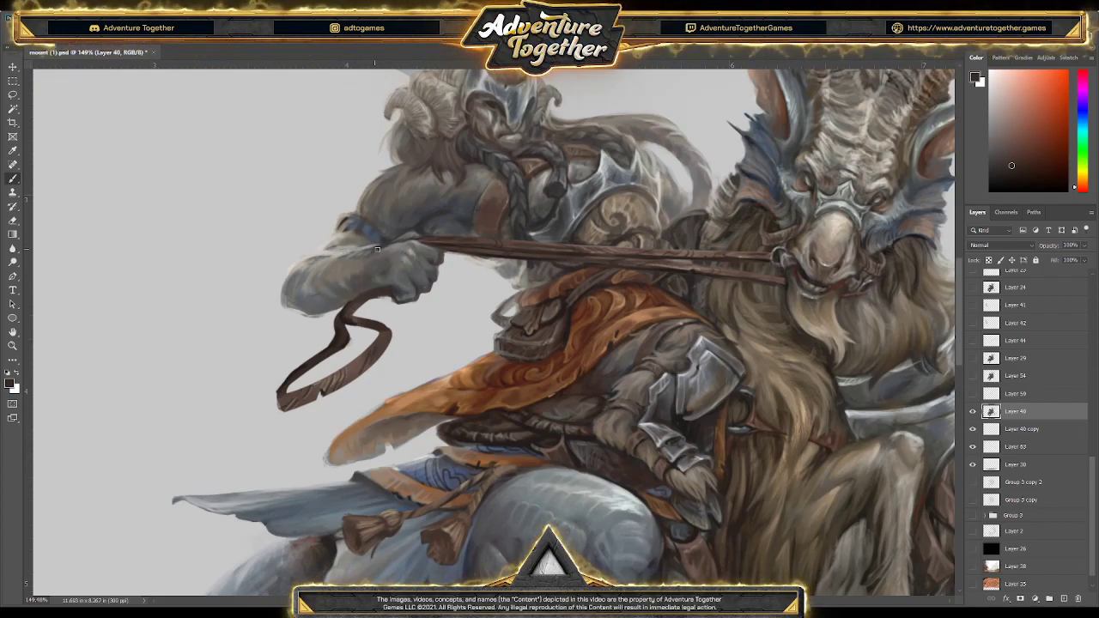
Blend the forearm area below the blue armband with greys sampled from the surrounding arm
left_click(397, 214, "alt")
left_click(378, 235, "alt")
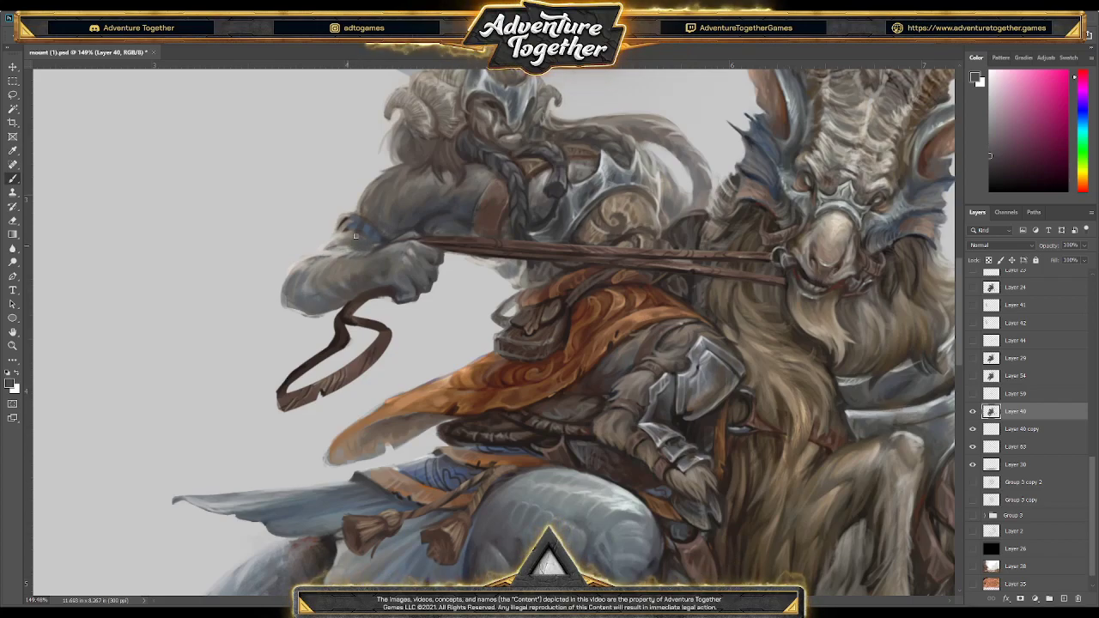
left_click(352, 244, "alt")
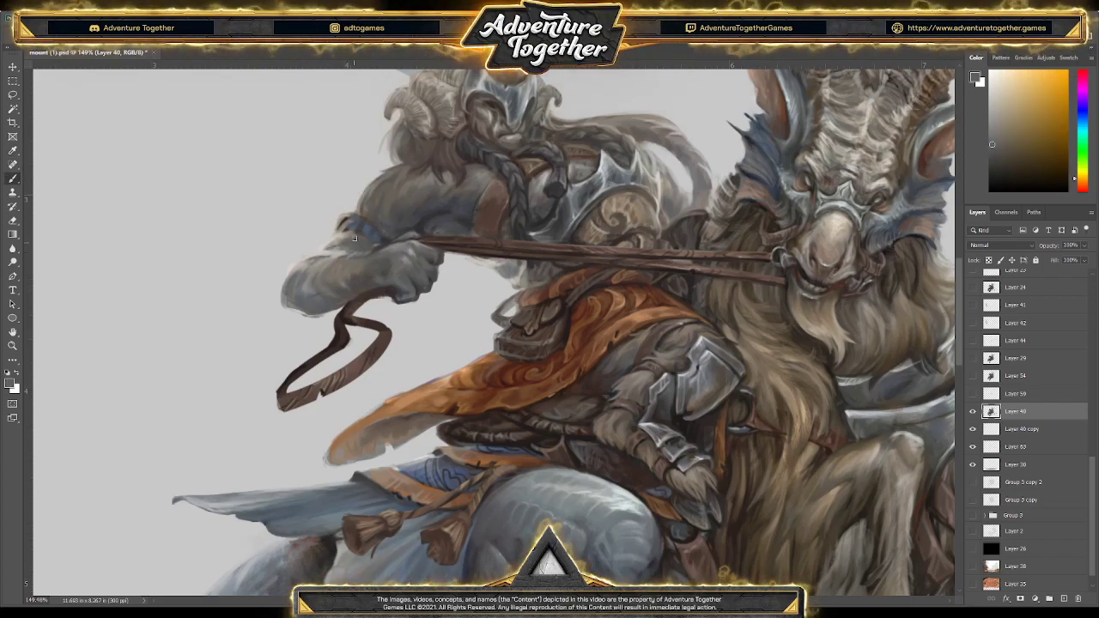
left_click(345, 232, "alt")
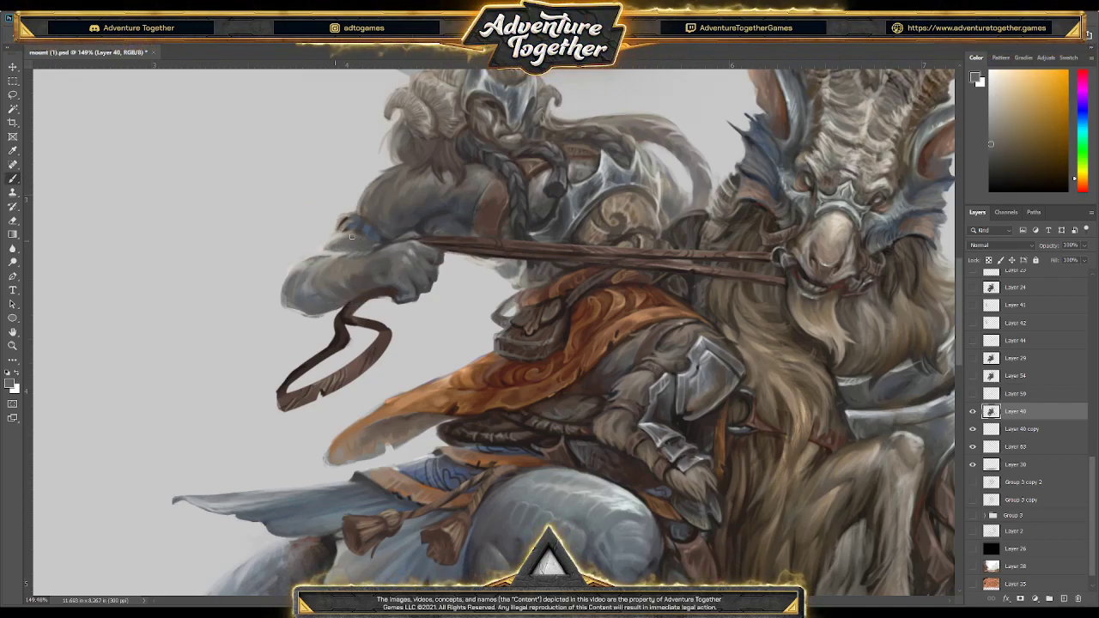
left_click(347, 252, "alt")
left_click(348, 254, "alt")
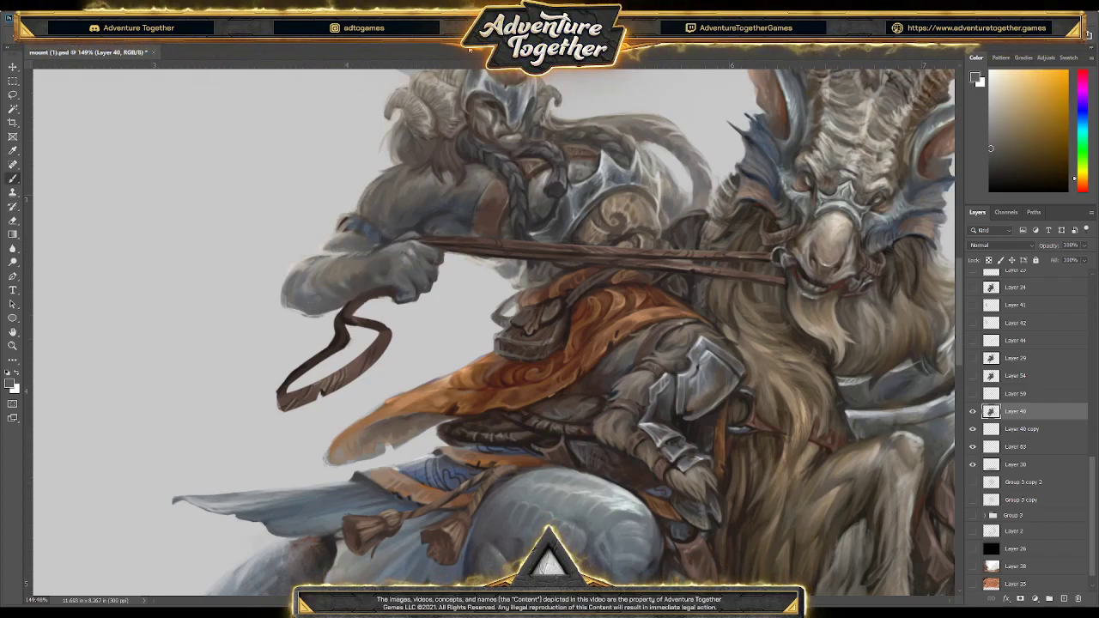
Shade the wrist crease and the upper plane of the forearm with sampled dark grey, light grey and warm brownish grey
left_click(375, 249, "alt")
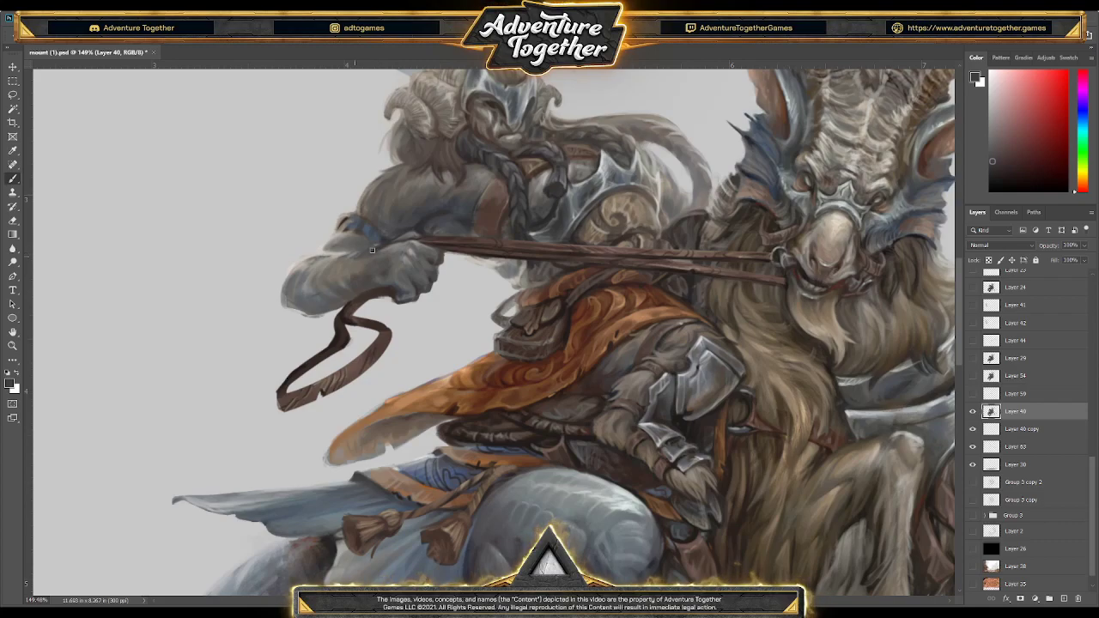
left_click(382, 249, "alt")
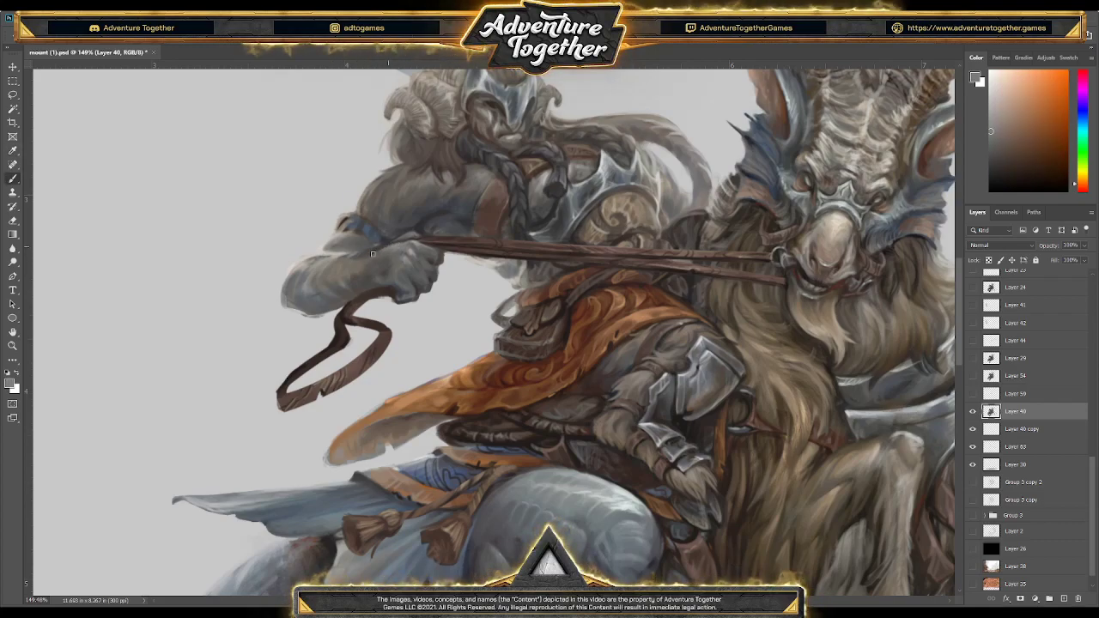
left_click(363, 271, "alt")
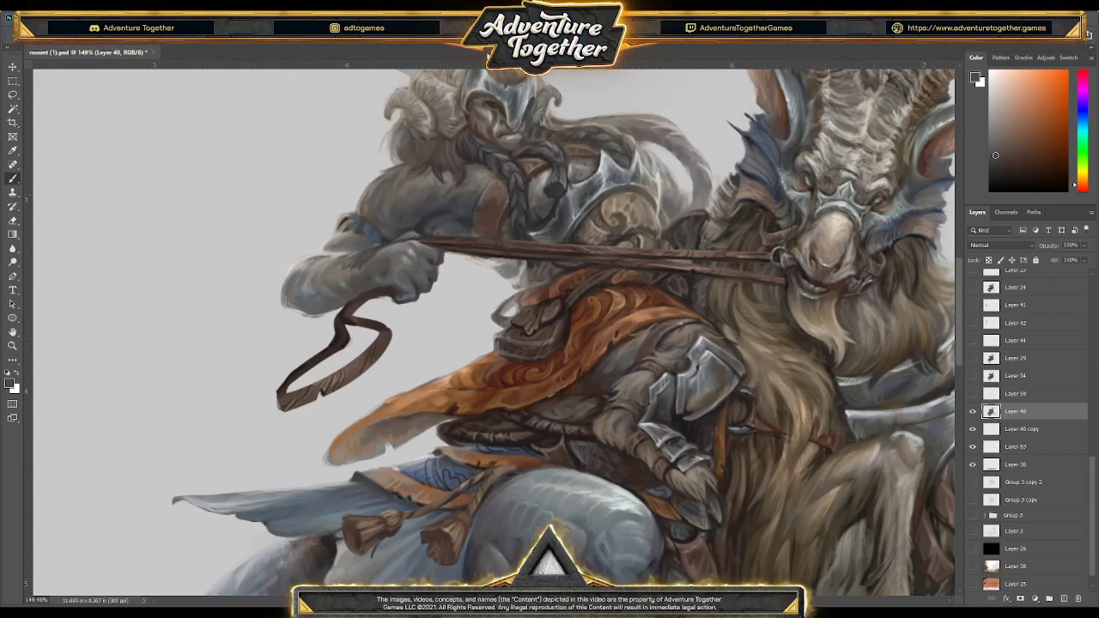
left_click(354, 267, "alt")
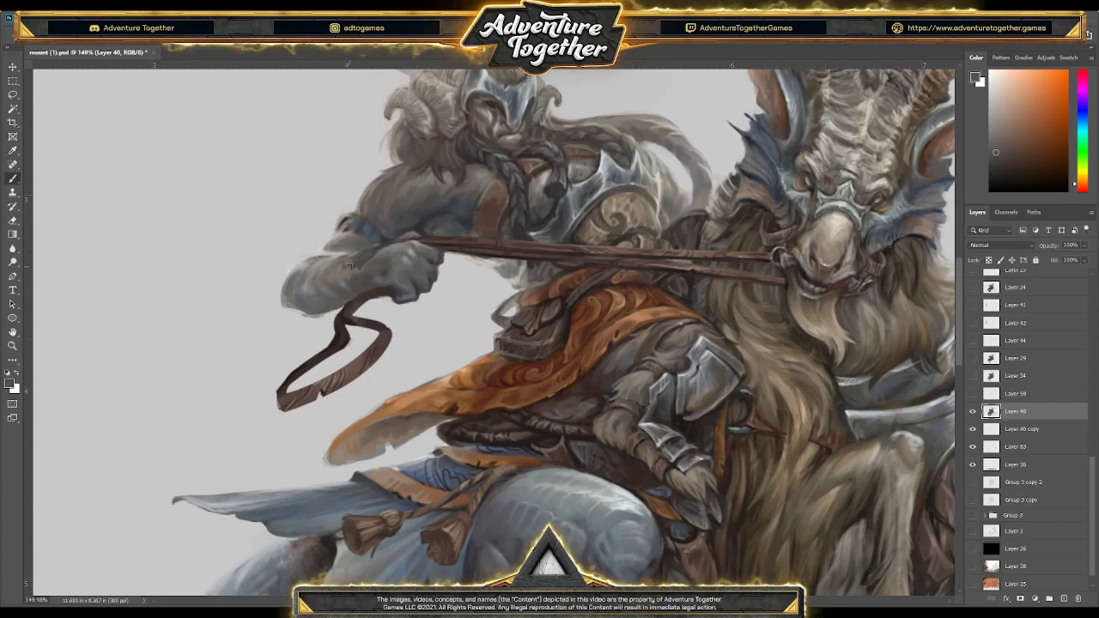
left_click(353, 265, "alt")
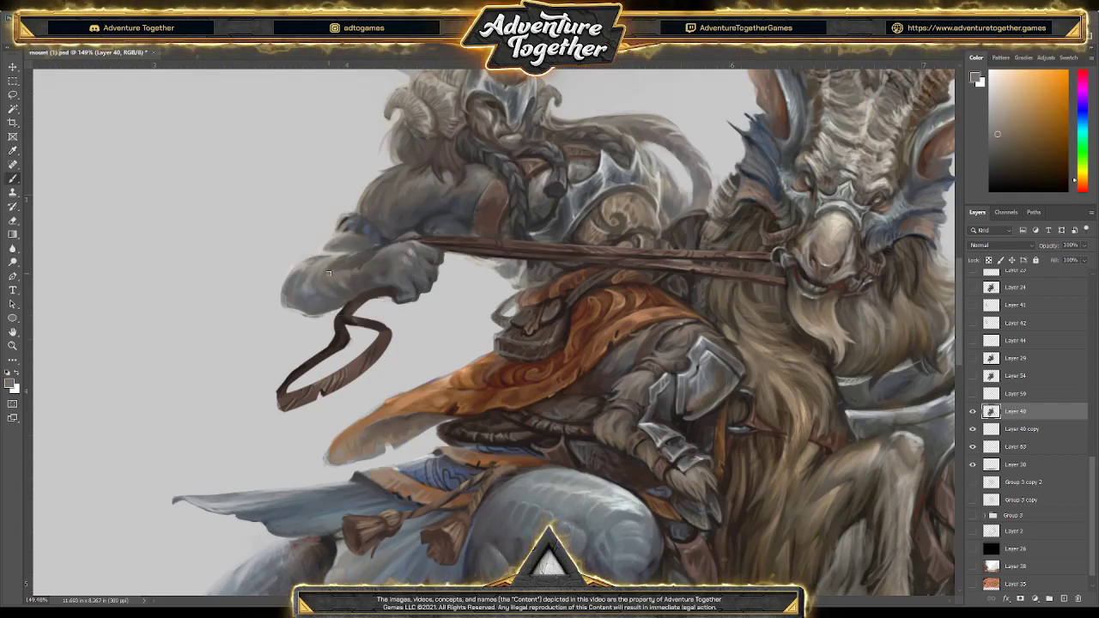
Shade the underside of the wrist and forearm beside the rein strap with sampled warm grey, dark brown and dark bluish grey
left_click(368, 280, "alt")
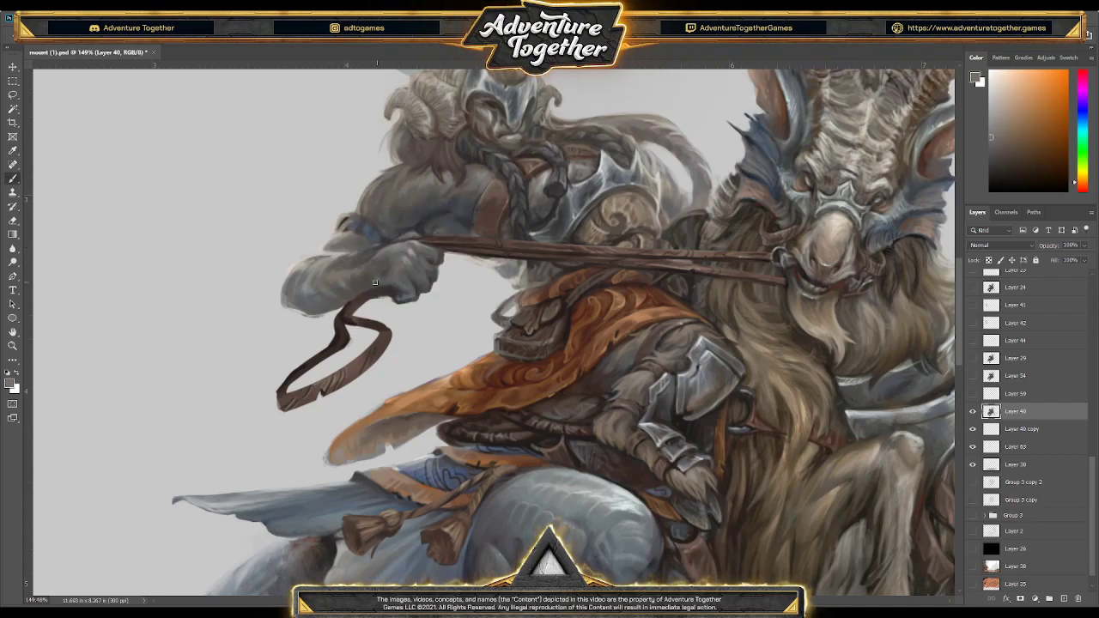
left_click(371, 274, "alt")
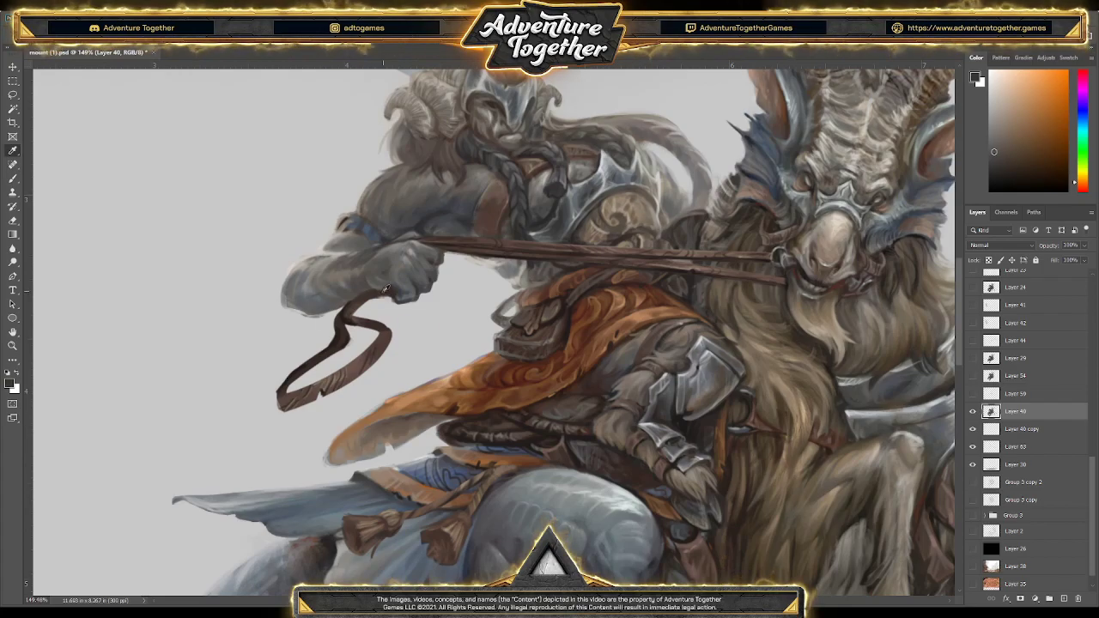
left_click(472, 217, "alt")
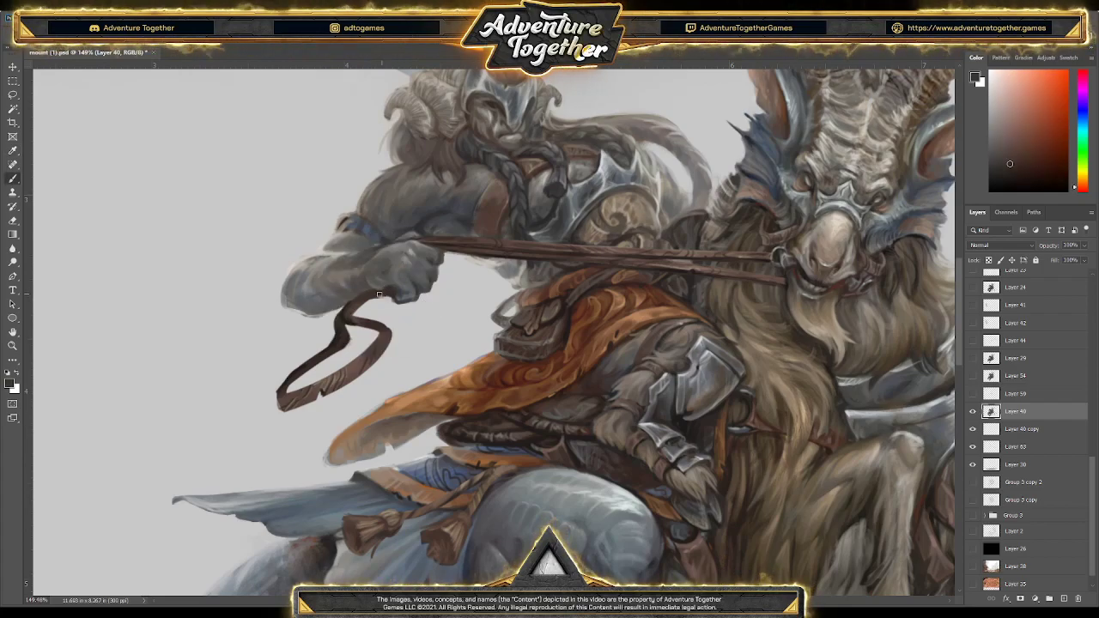
left_click(391, 239, "alt")
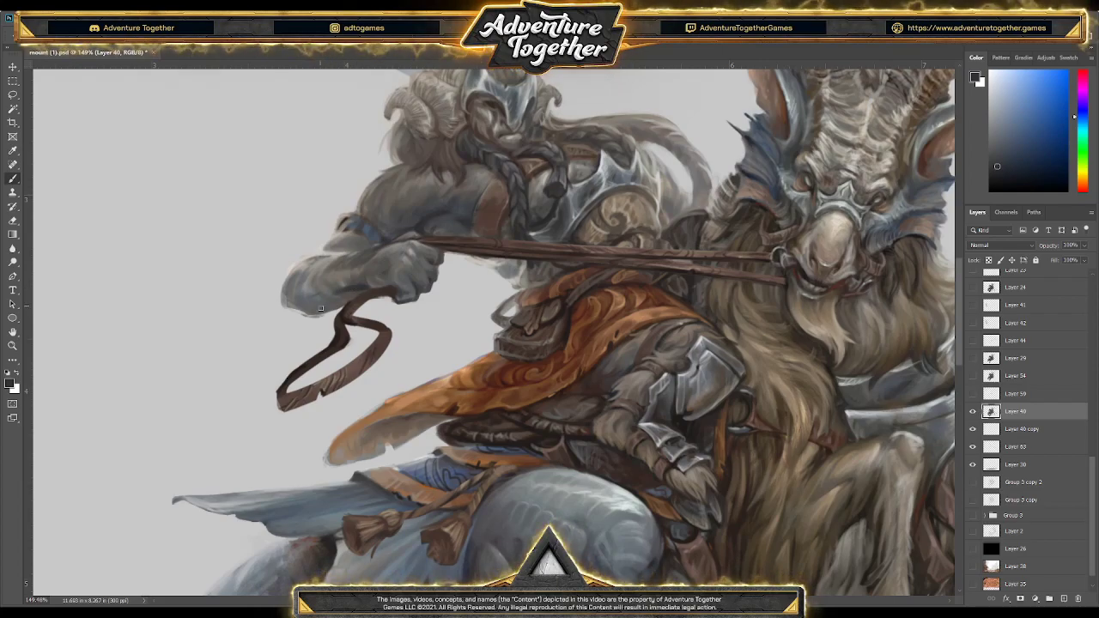
left_click(365, 273, "alt")
left_click(361, 286, "alt")
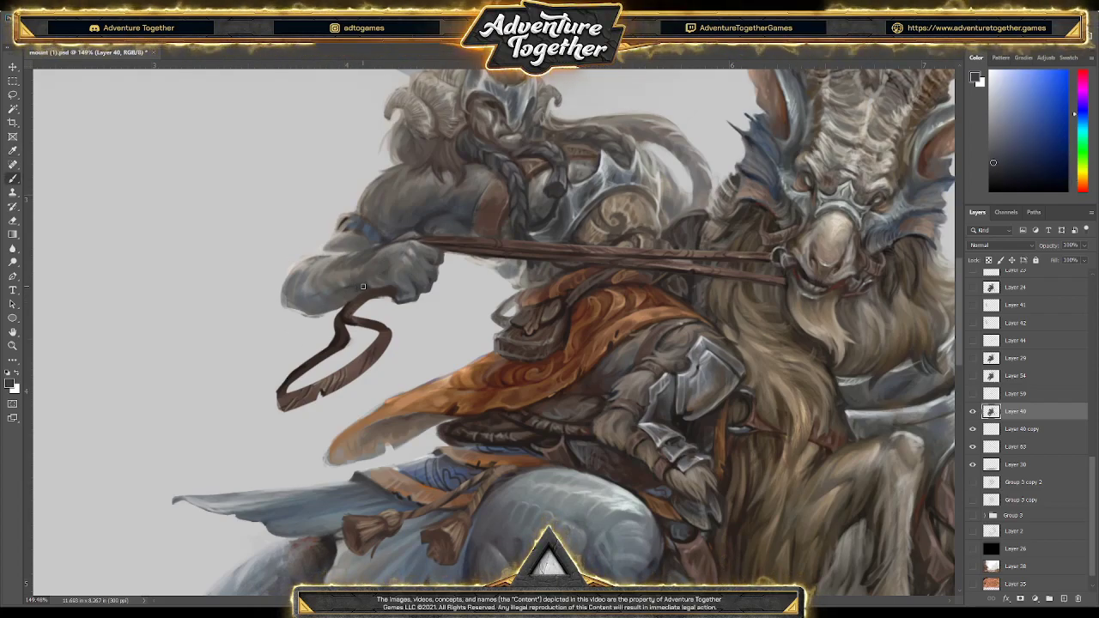
key("e")
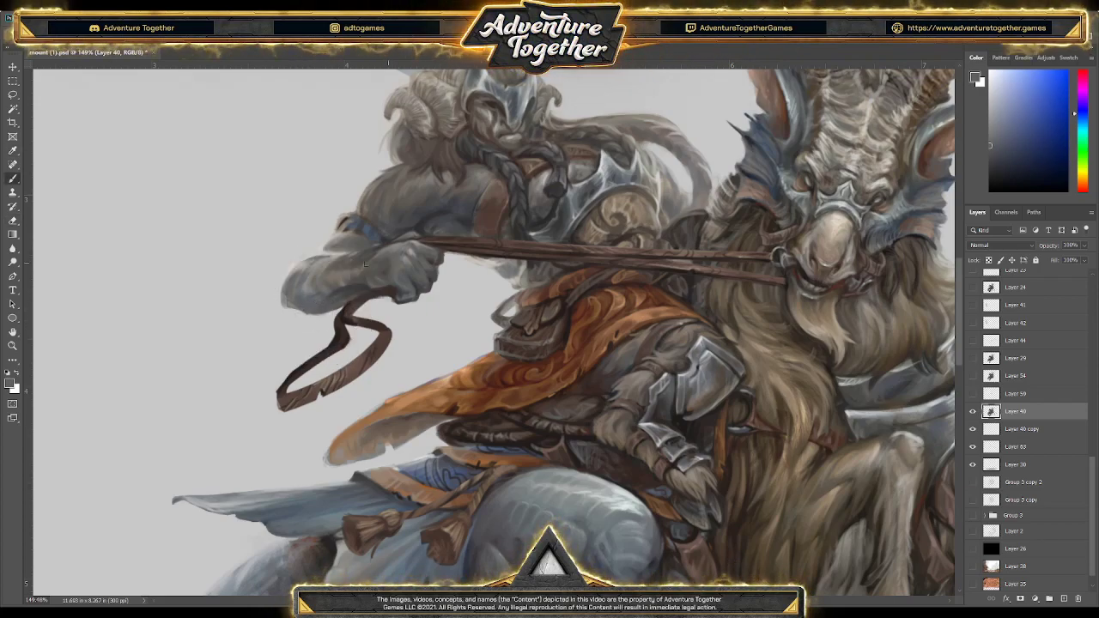
Paint ragged dark grey fur tufts along the forearm's lower edge at the elbow and trim them with the eraser
left_click(307, 313, "alt")
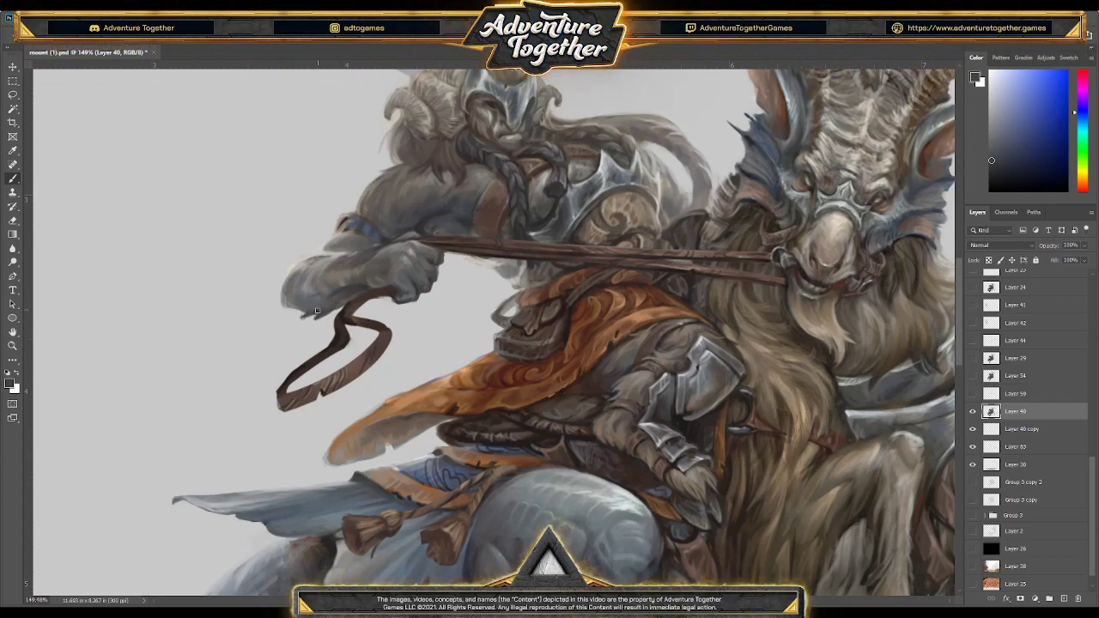
key("e")
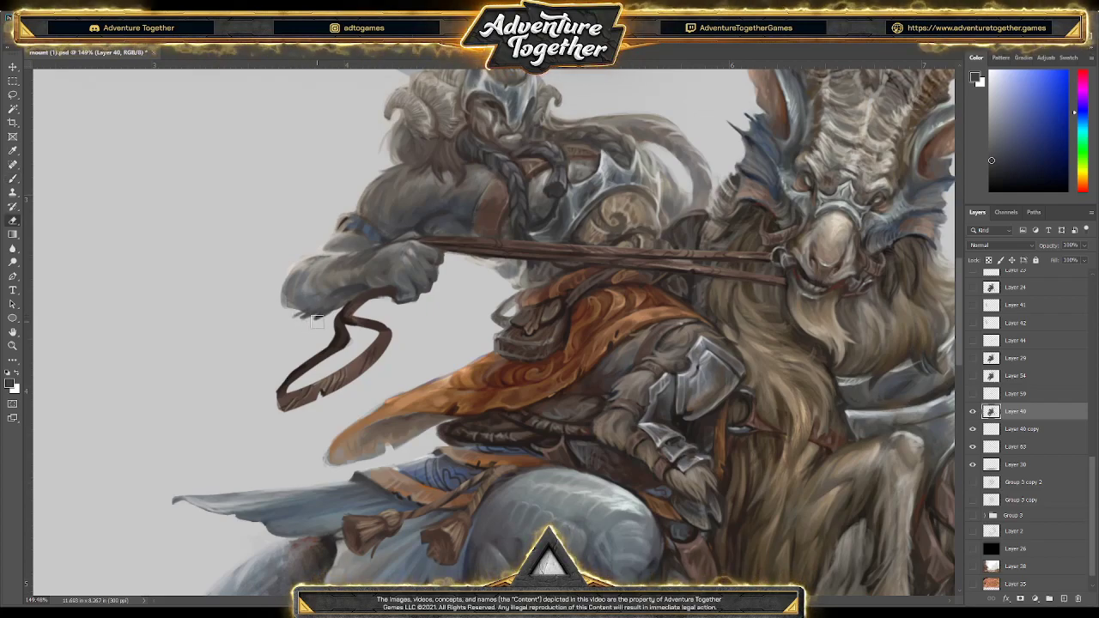
key("b")
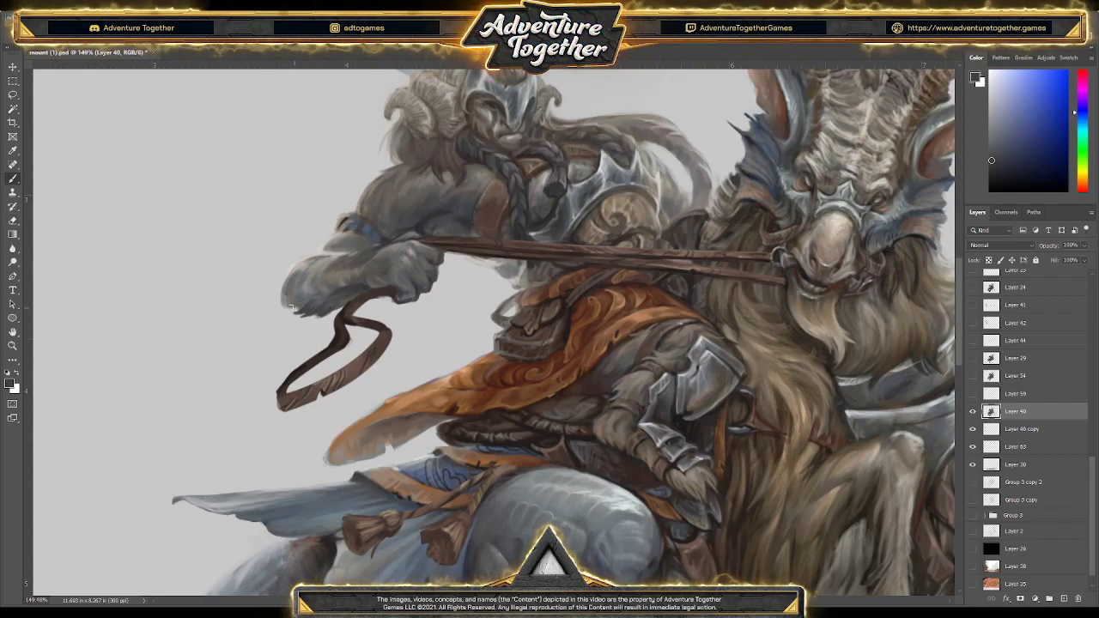
left_click(295, 306, "alt")
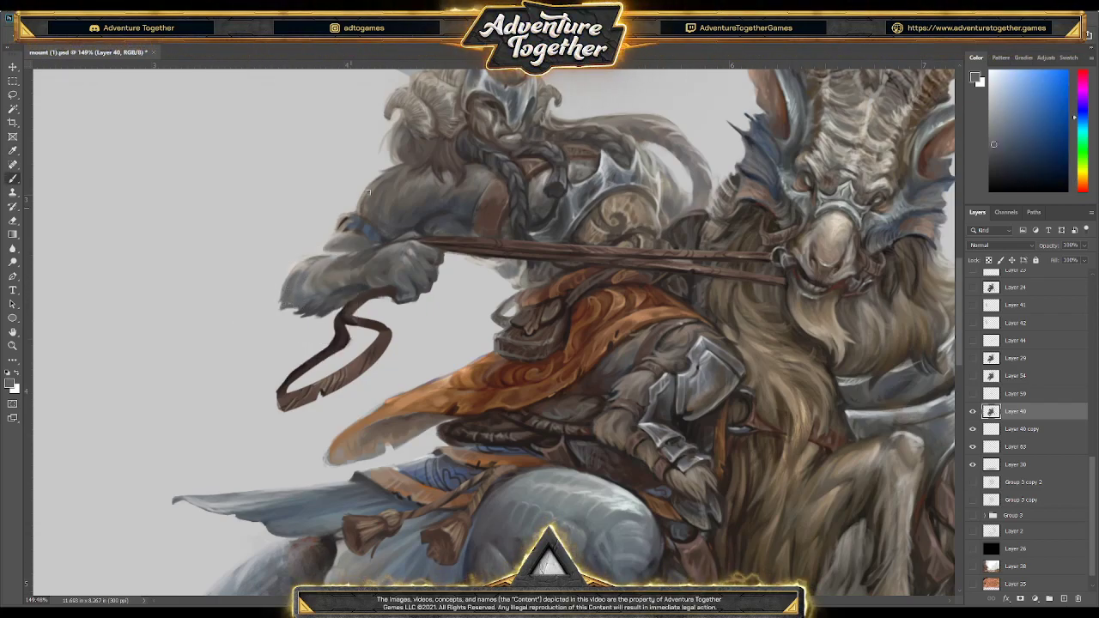
Blend fur shading into the lower forearm with sampled warm and dark greys, and save the document
left_click(323, 302, "alt")
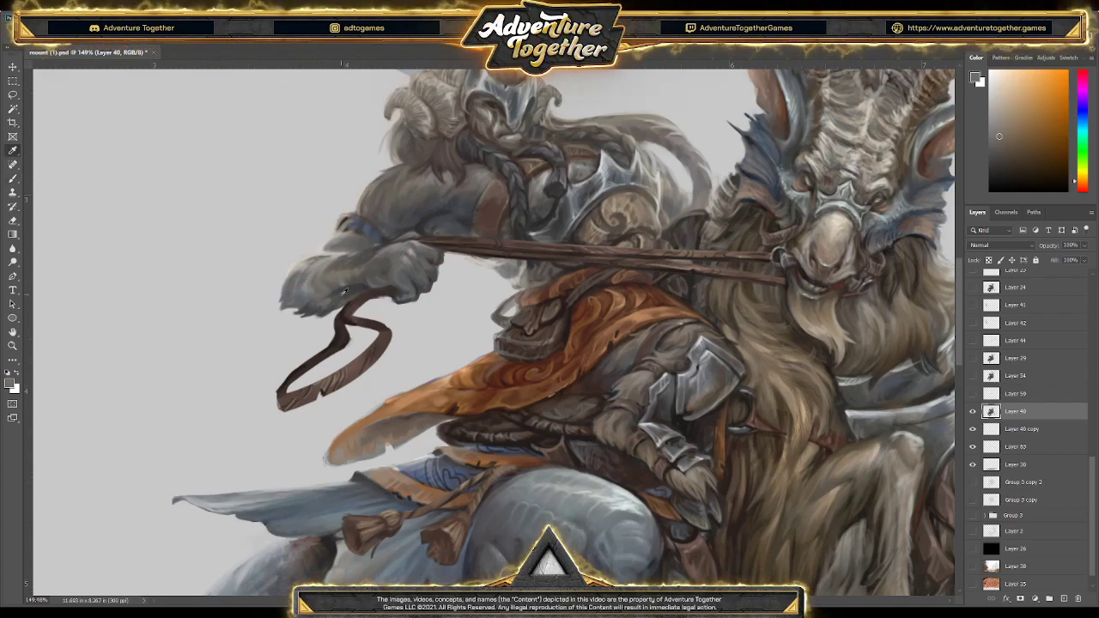
left_click(330, 301, "alt")
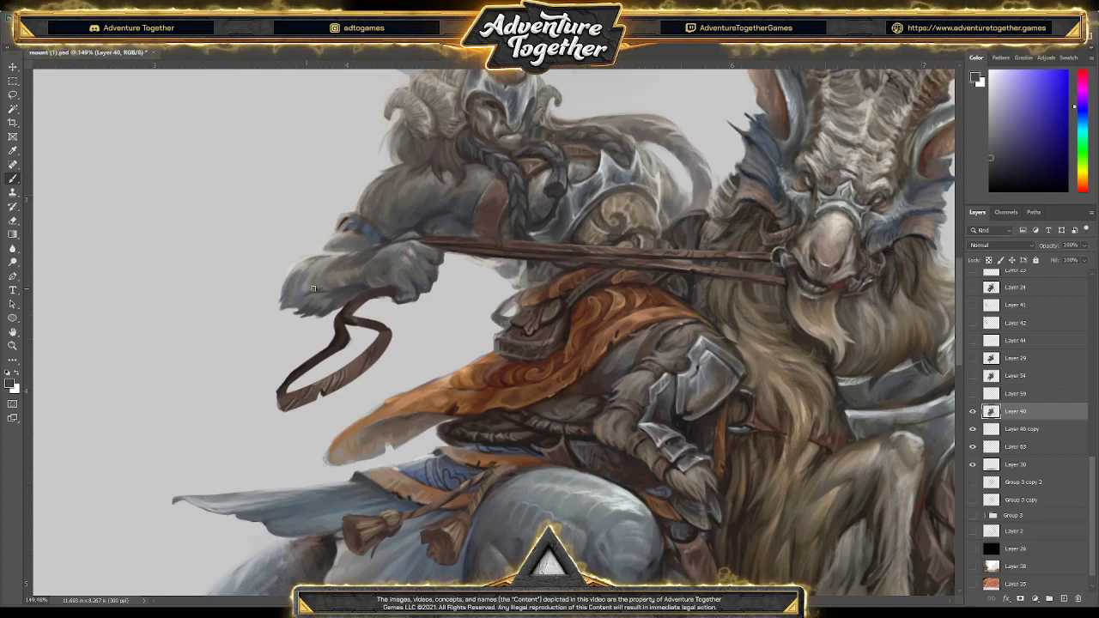
key("x")
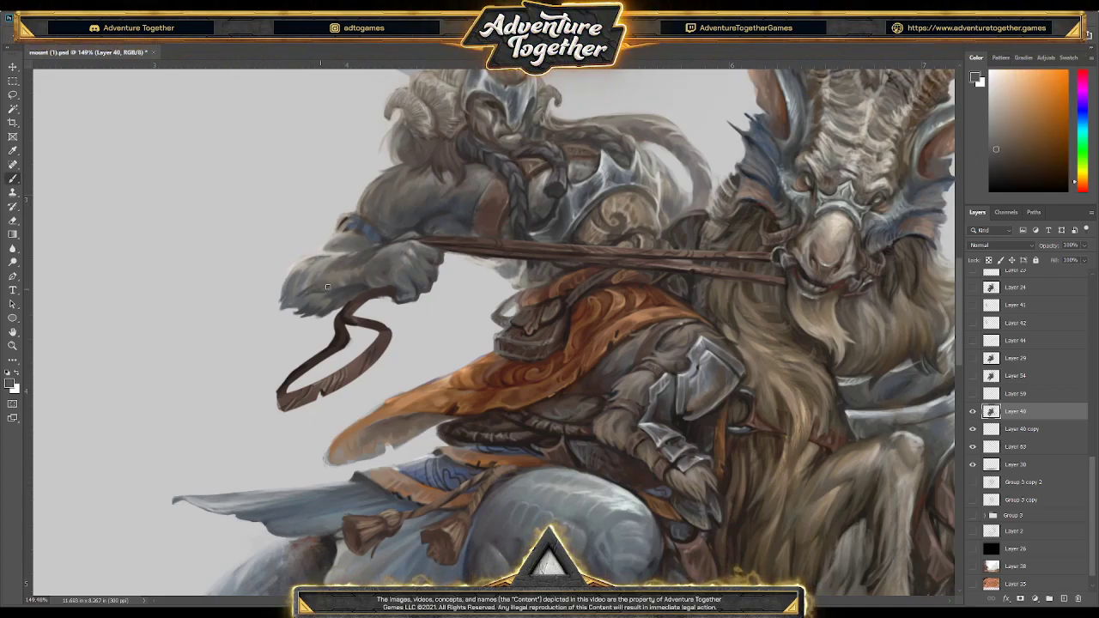
key("e")
key("x")
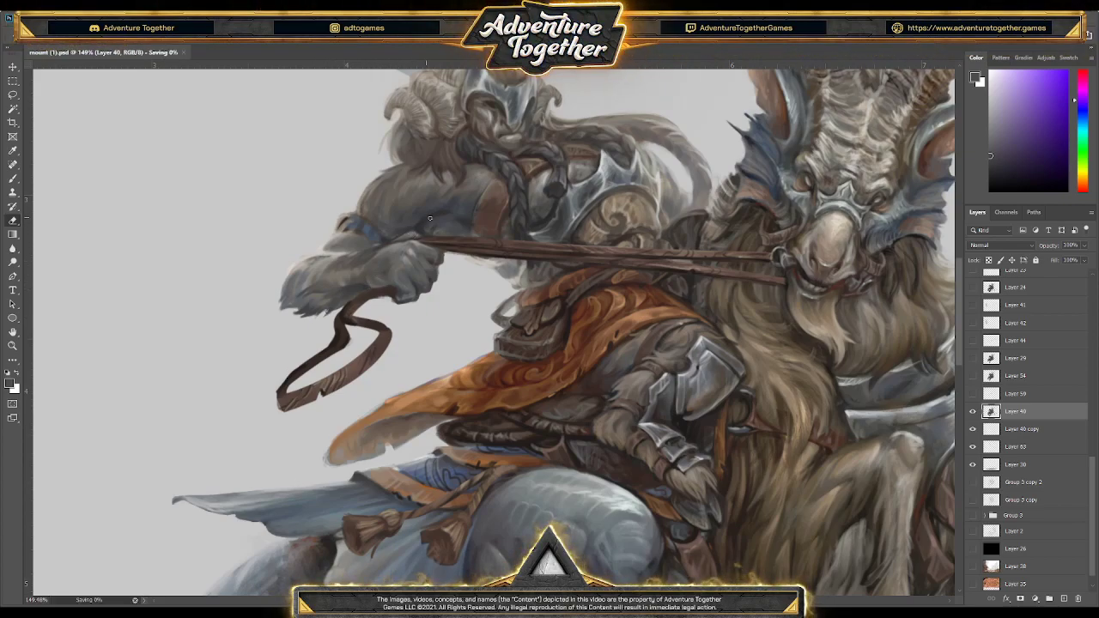
Break up the elbow's upper outline with light grey fur tufts, and blend them into the forearm with sampled mid greys
key("x")
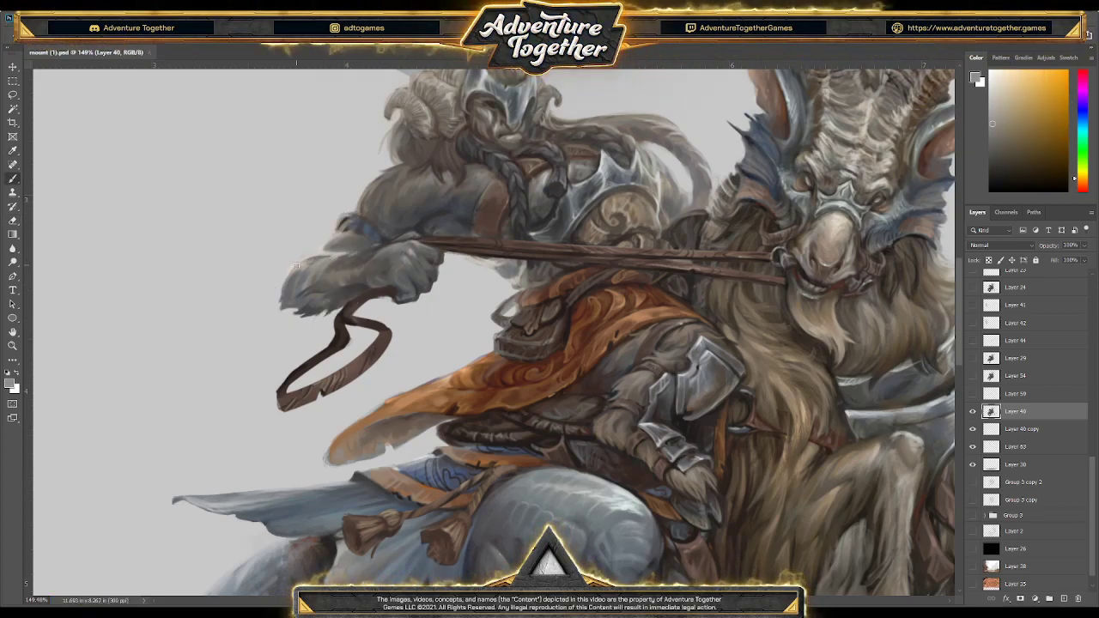
key("e")
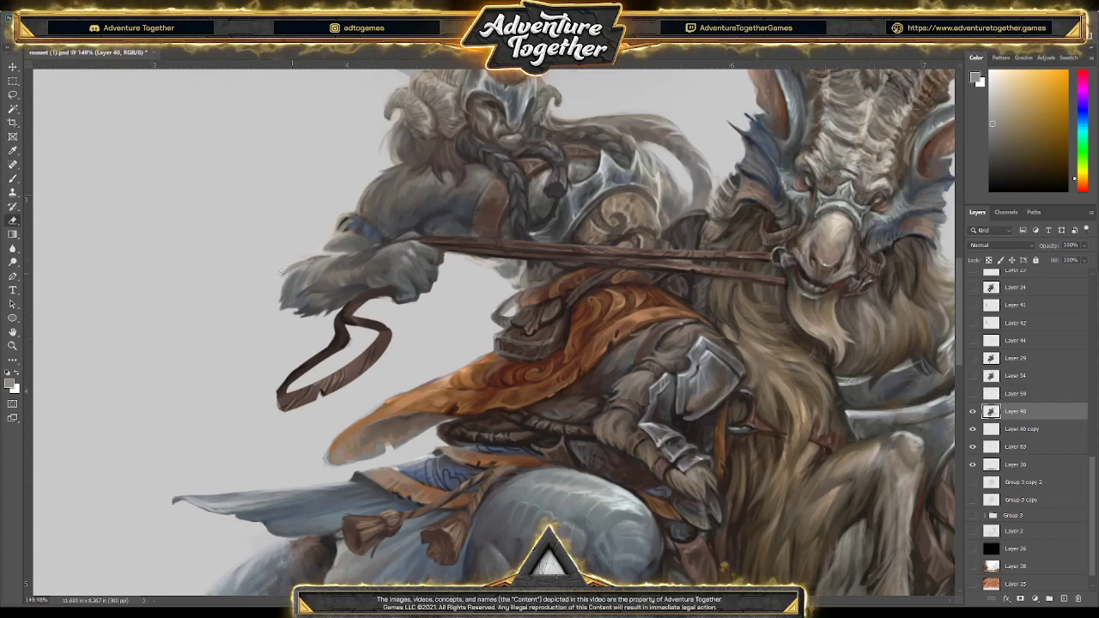
key("b")
key("x")
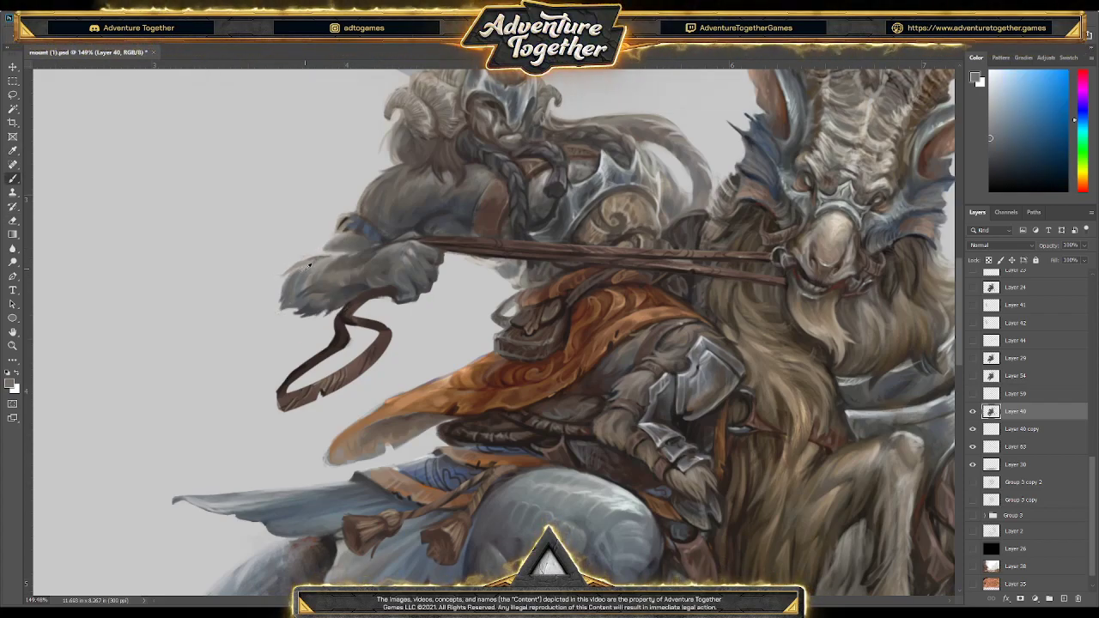
key("x")
left_click(310, 279, "alt")
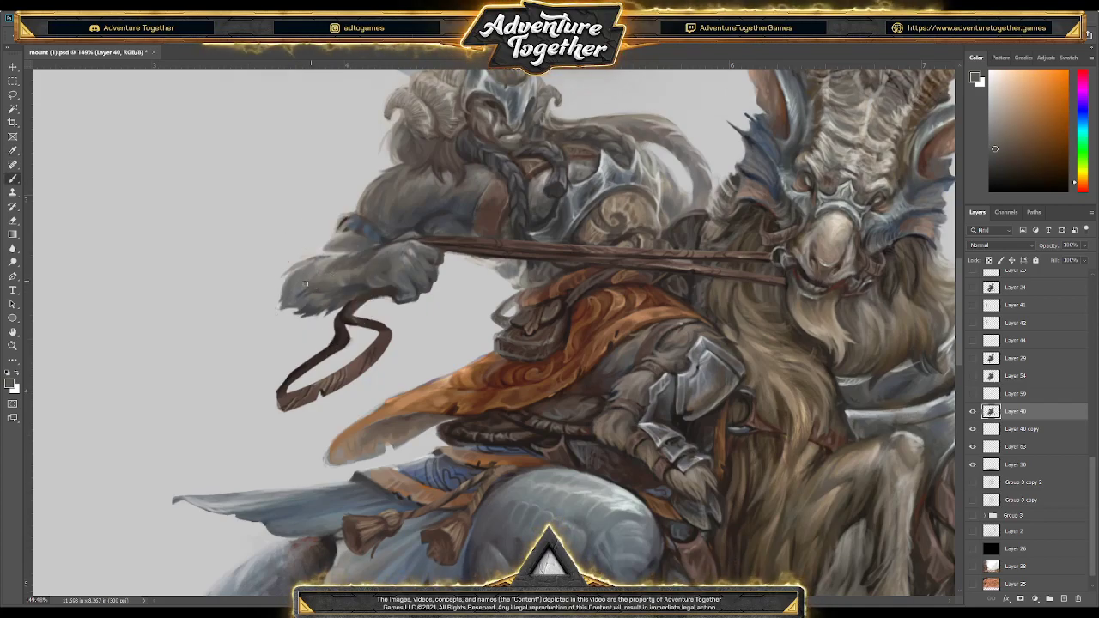
left_click(326, 276, "alt")
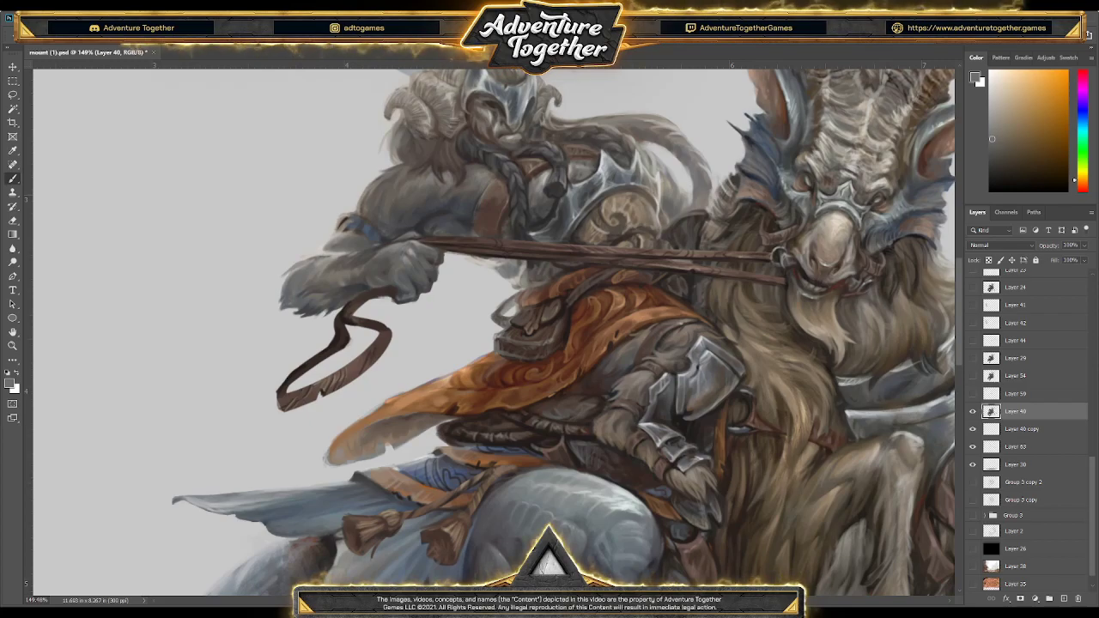
Refine the arm around the blue armband with sampled warm dark grey and light grey, and save the document
key("Tab")
key("Tab")
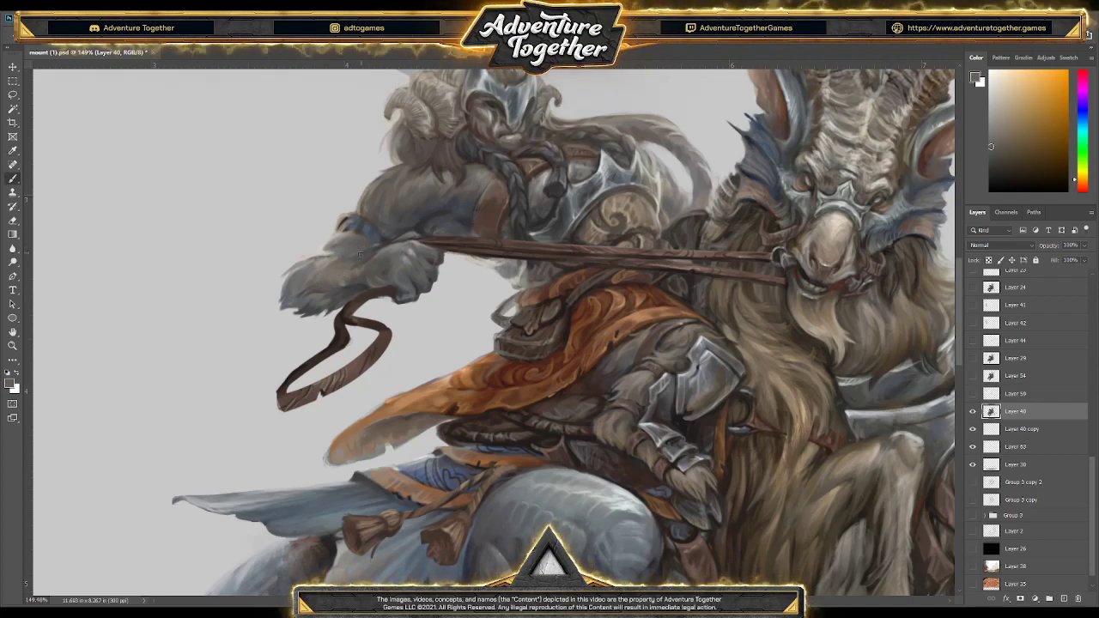
left_click(356, 252, "alt")
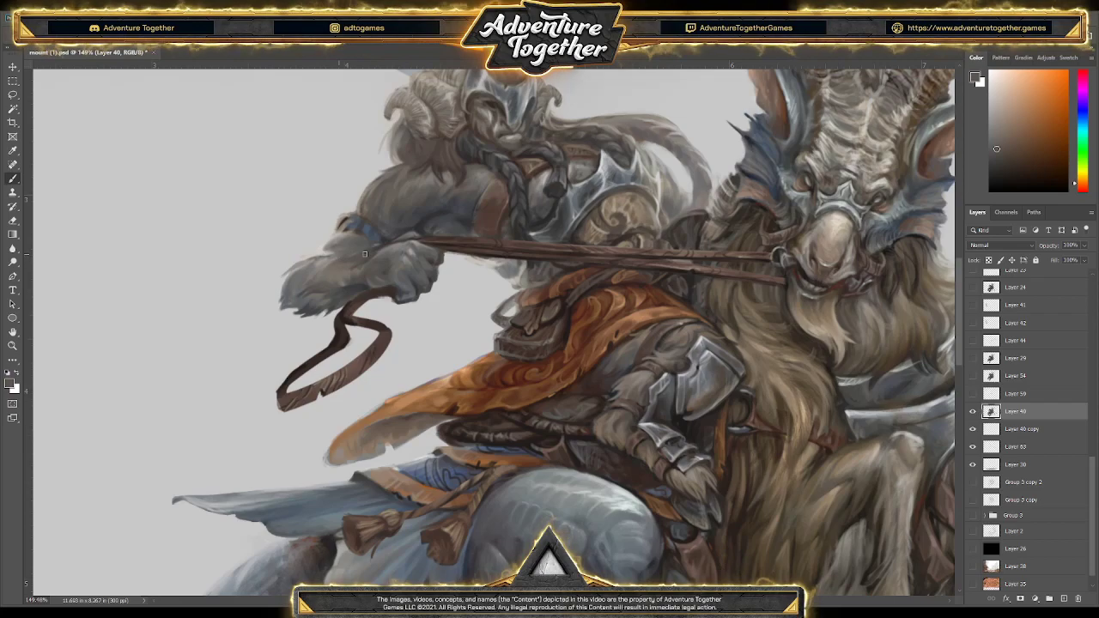
key("alt")
left_click(345, 230, "alt")
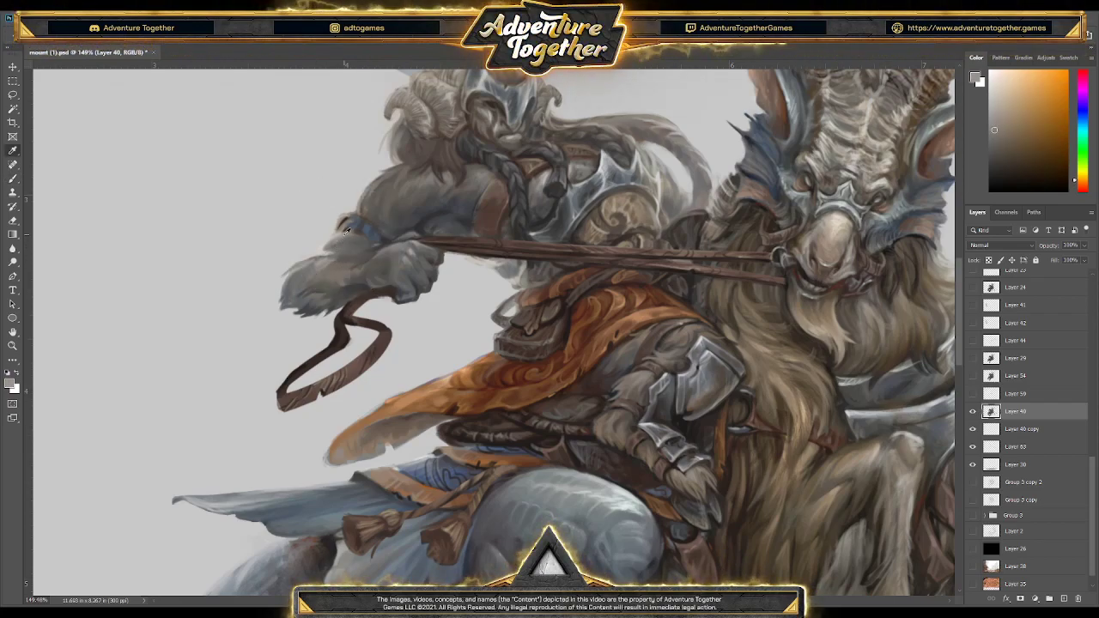
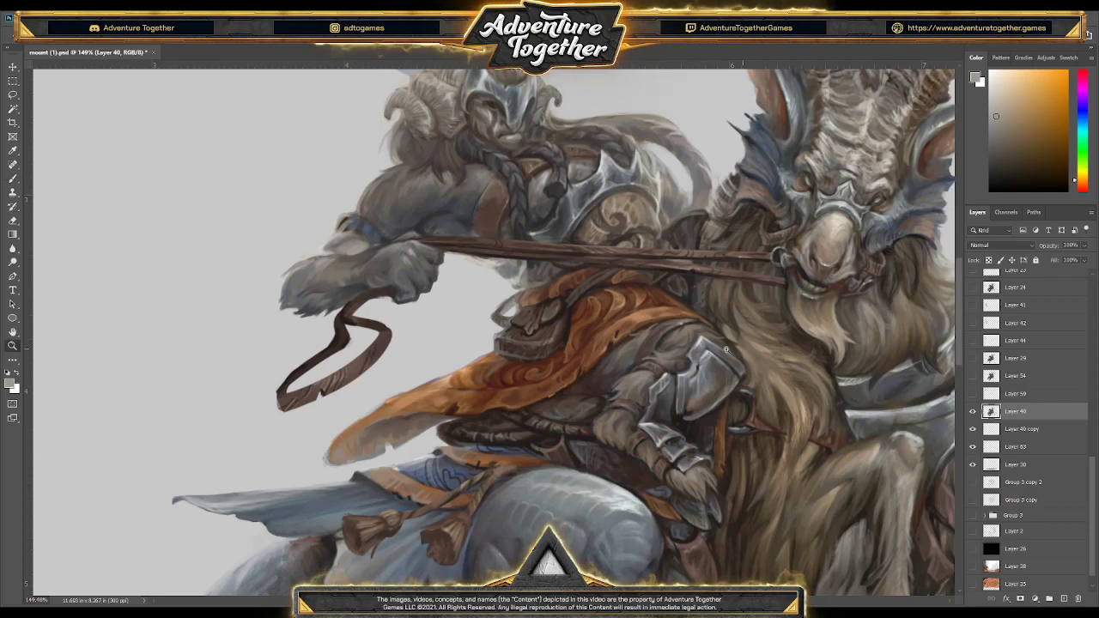
scroll(511, 327, "down", 3)
key("ctrl+s")
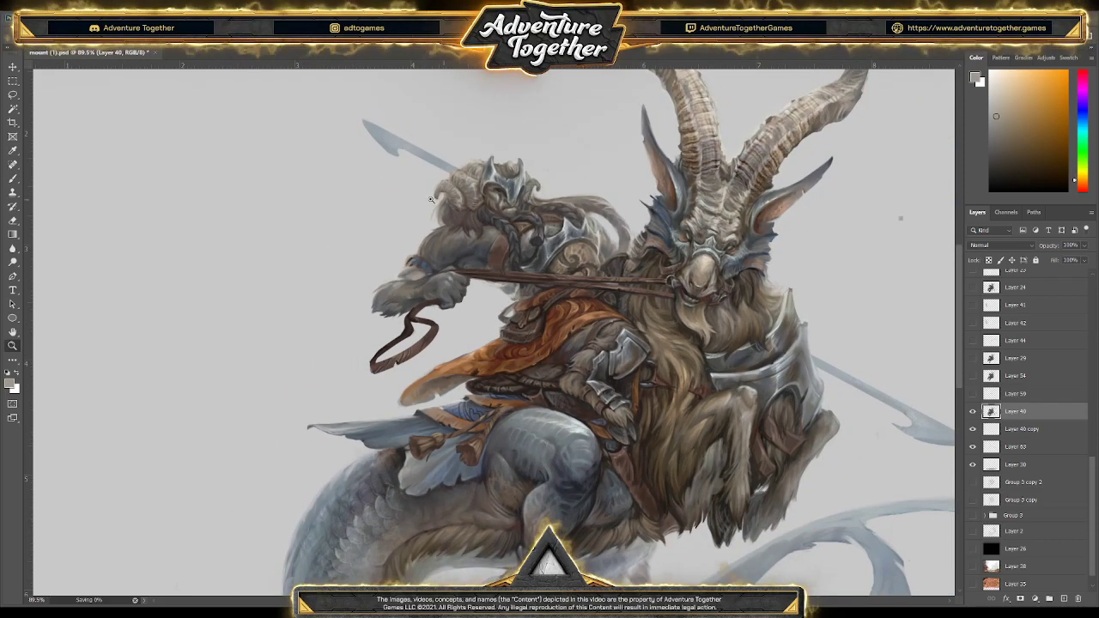
Paint light grey fur strokes on the upper arm below the hair, with dark bluish-grey gaps between them
scroll(433, 206, "up", 3)
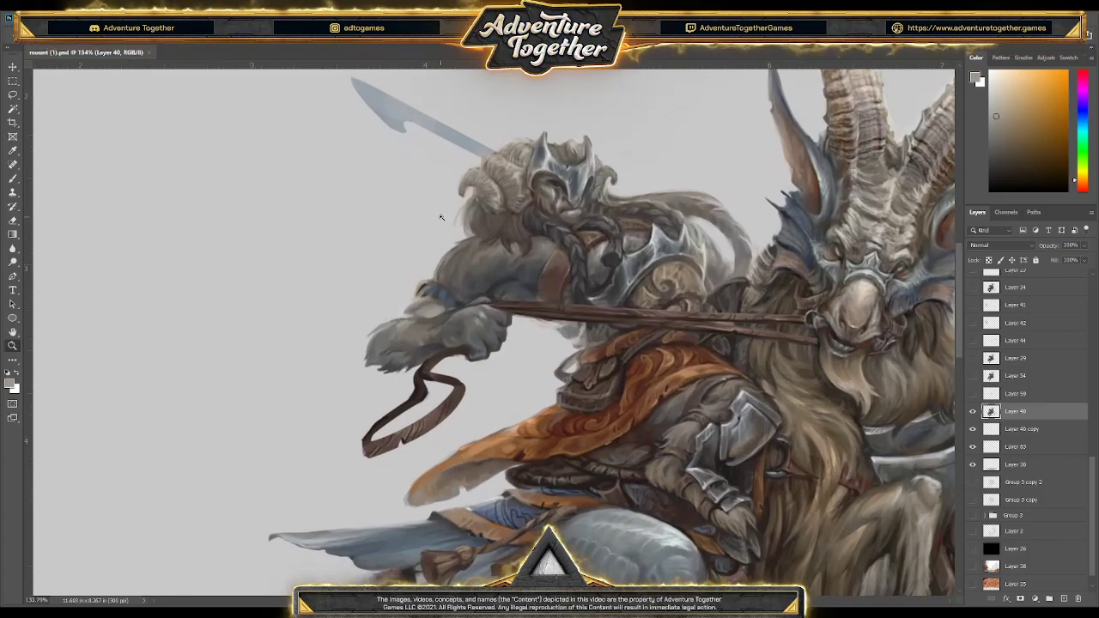
key("i")
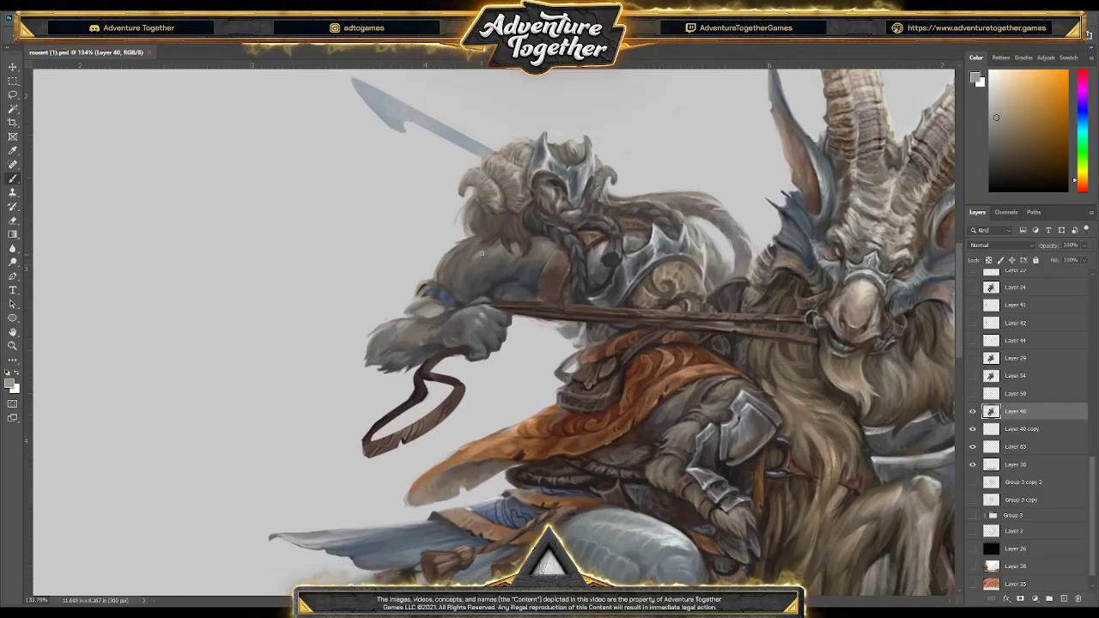
left_click_drag(482, 253, 495, 251)
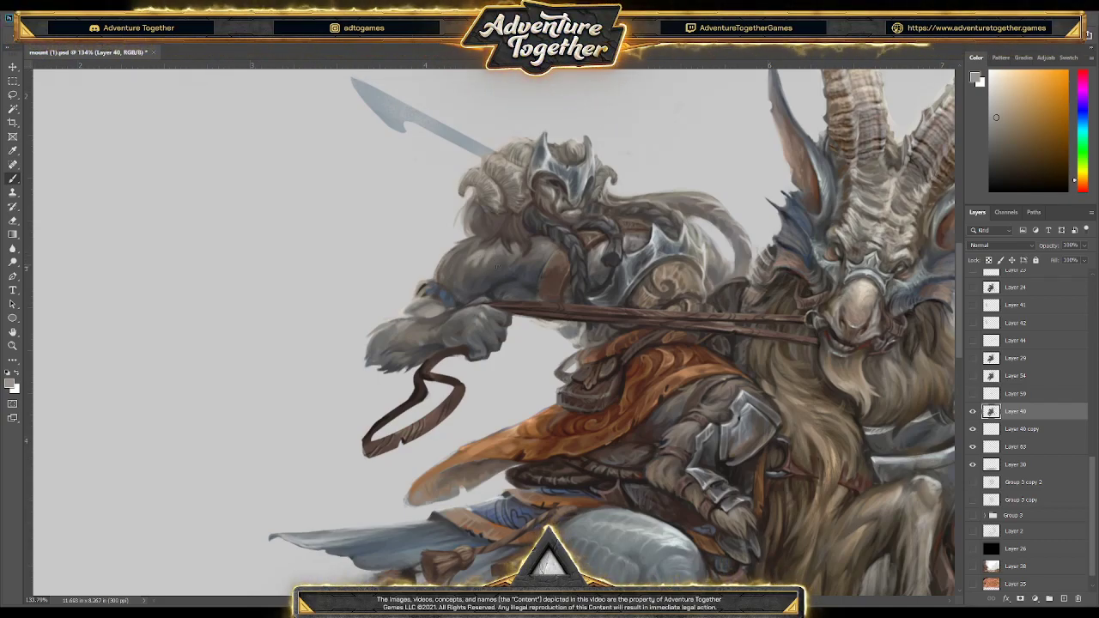
left_click(495, 275, "alt")
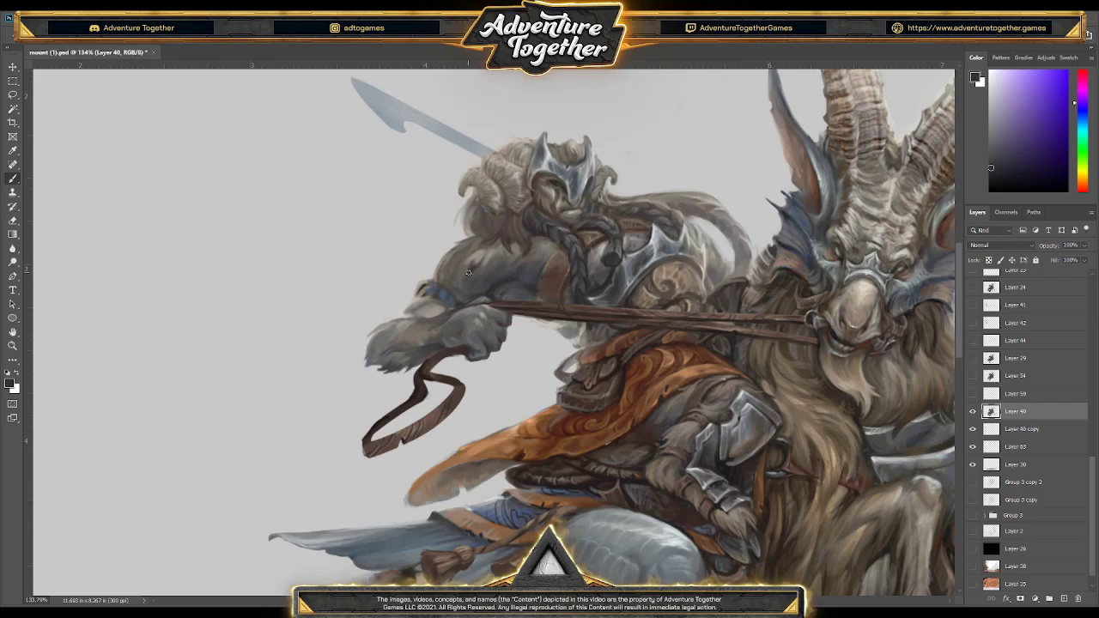
left_click(487, 280, "alt")
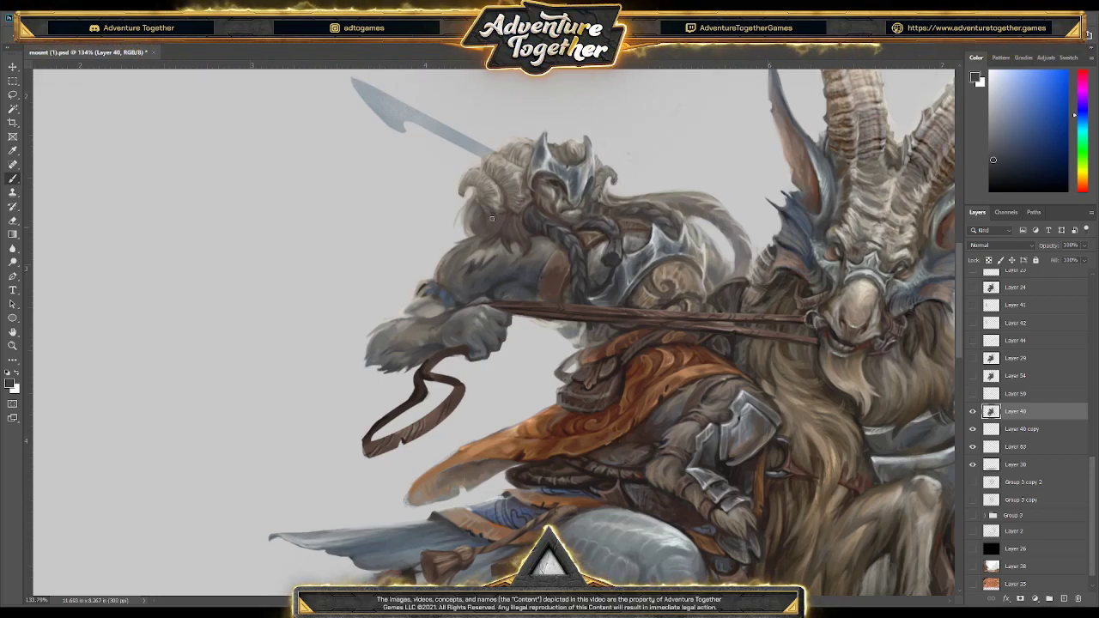
Paint fur shading across the upper arm below the hair with sampled warm mid greys and near-black greys
left_click(491, 263, "alt")
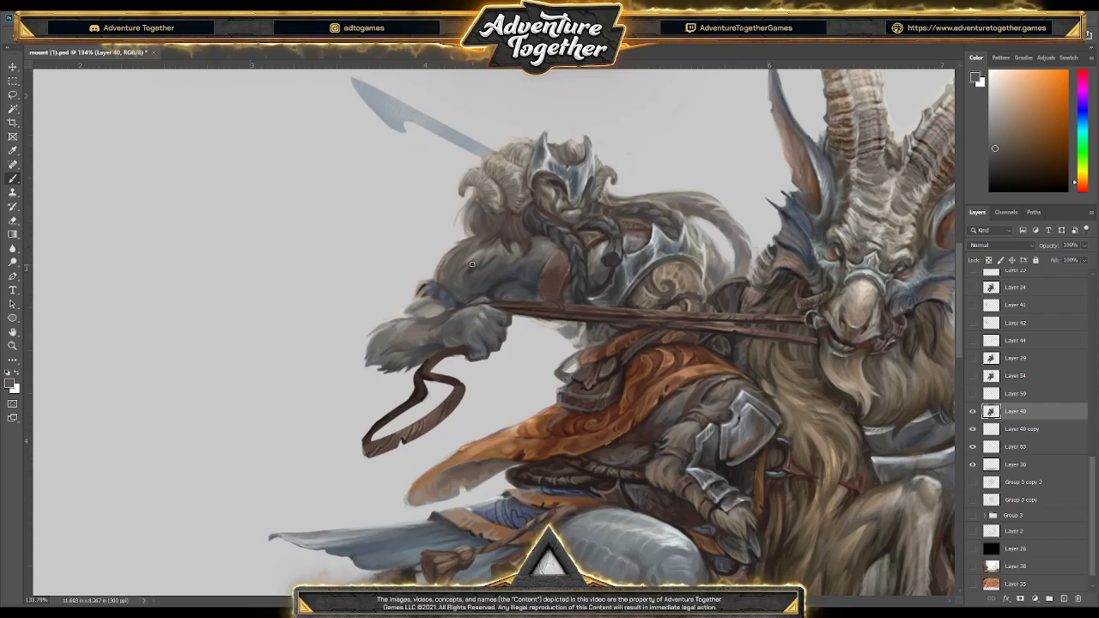
left_click(470, 269, "alt")
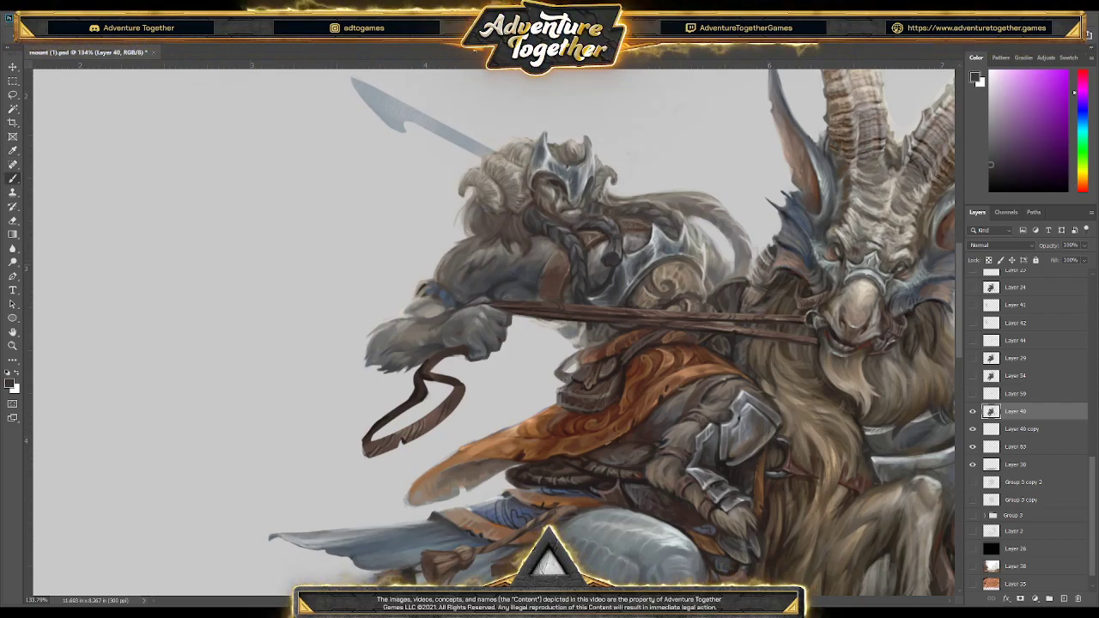
left_click(486, 255, "alt")
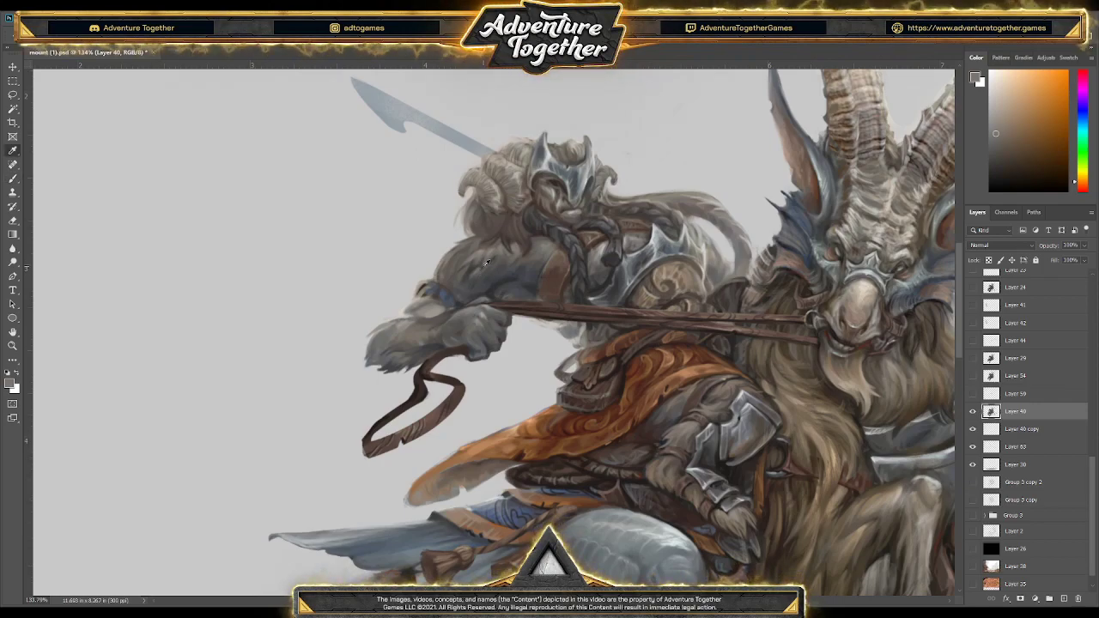
left_click(493, 261, "alt")
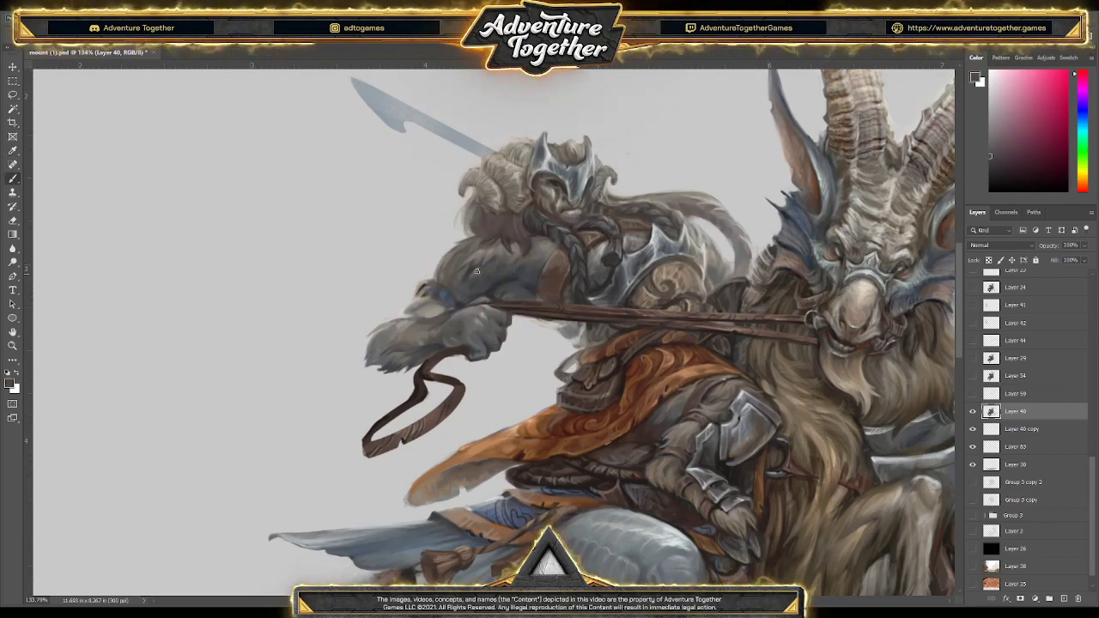
left_click(473, 264, "alt")
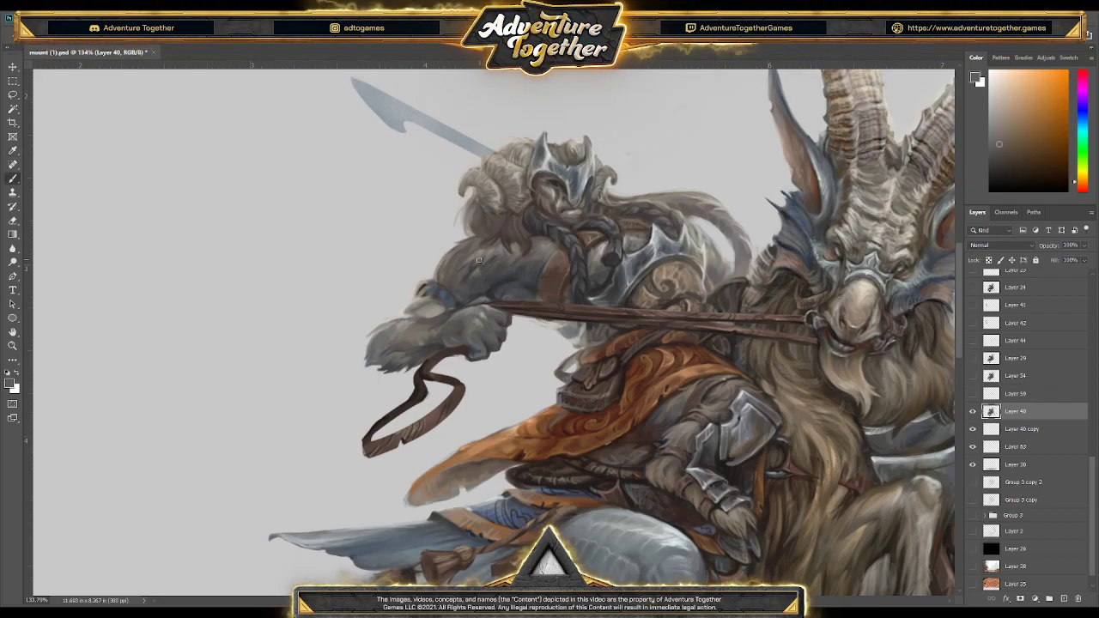
left_click(477, 266, "alt")
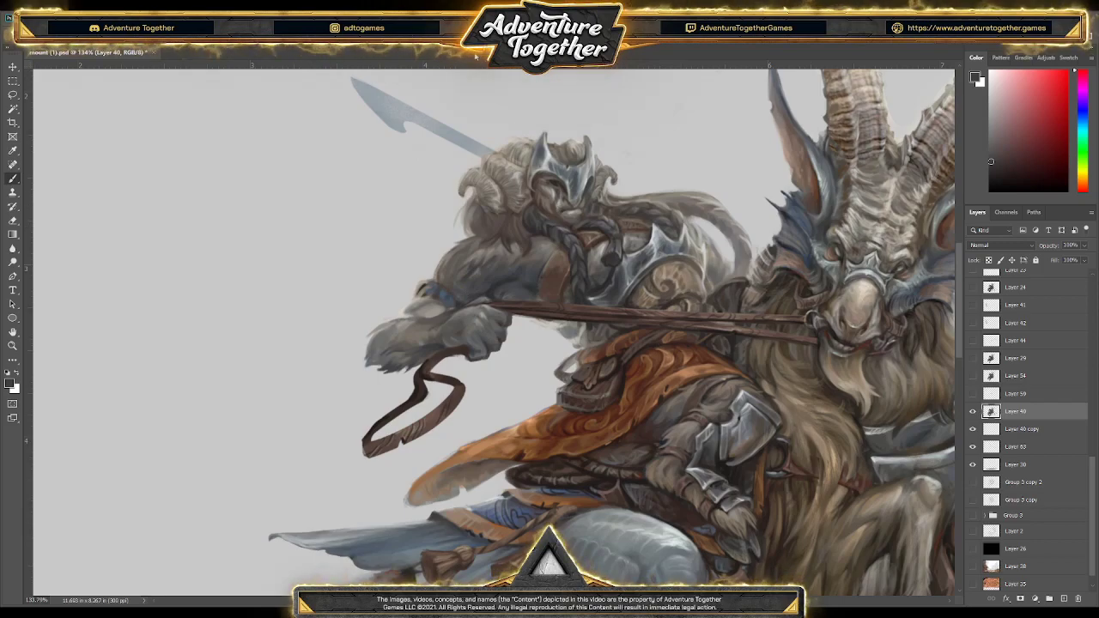
Blend fur strokes from the upper arm down to the elbow's outline with sampled dark, mid and light warm greys
left_click(450, 284, "alt")
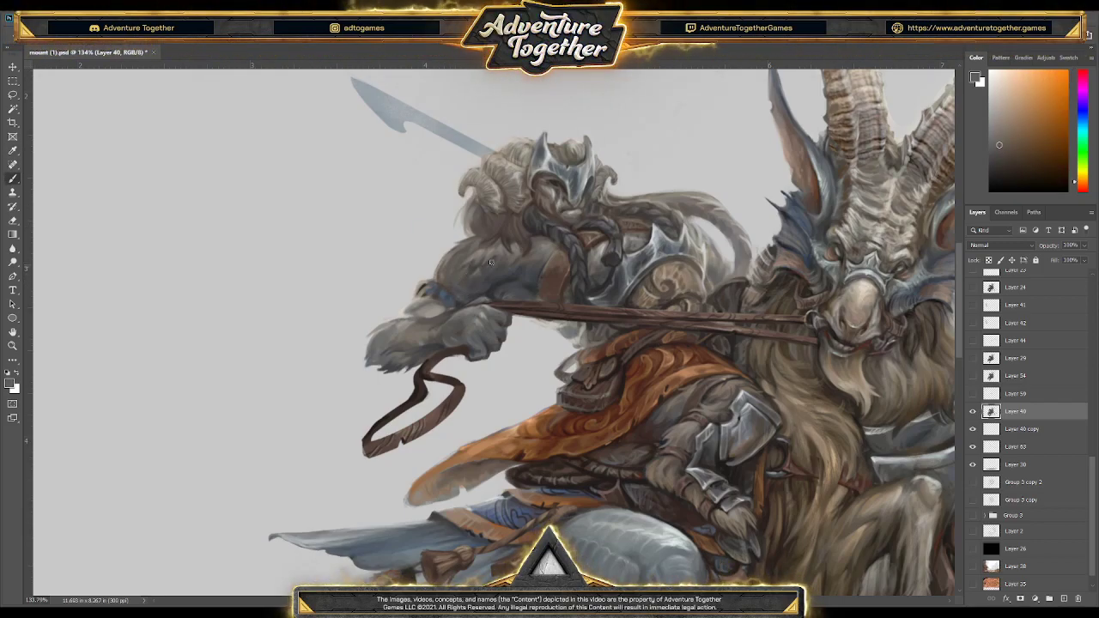
left_click(482, 251, "alt")
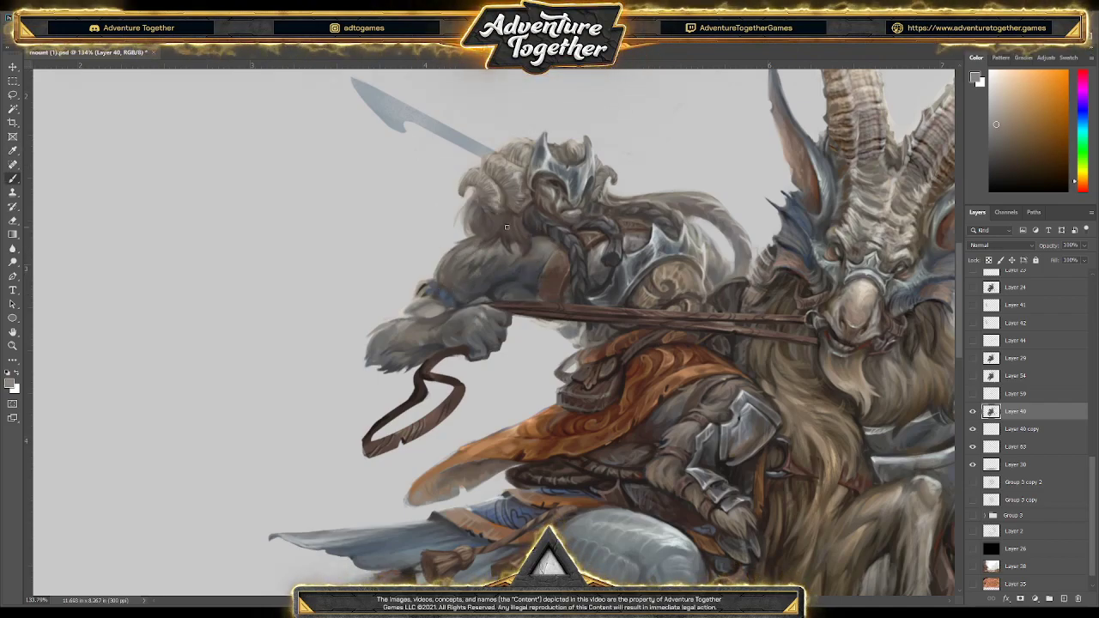
left_click(455, 270, "alt")
left_click(445, 278, "alt")
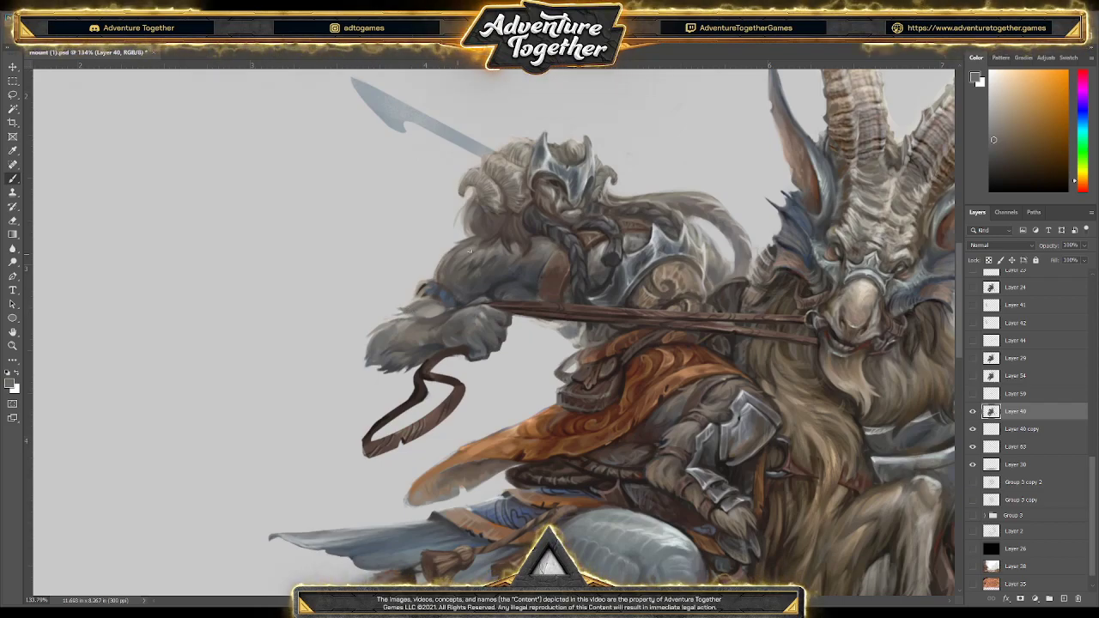
Shade the forearm fur just below the blue armband with sampled warm mid and dark greys
key("alt")
left_click(432, 307, "alt")
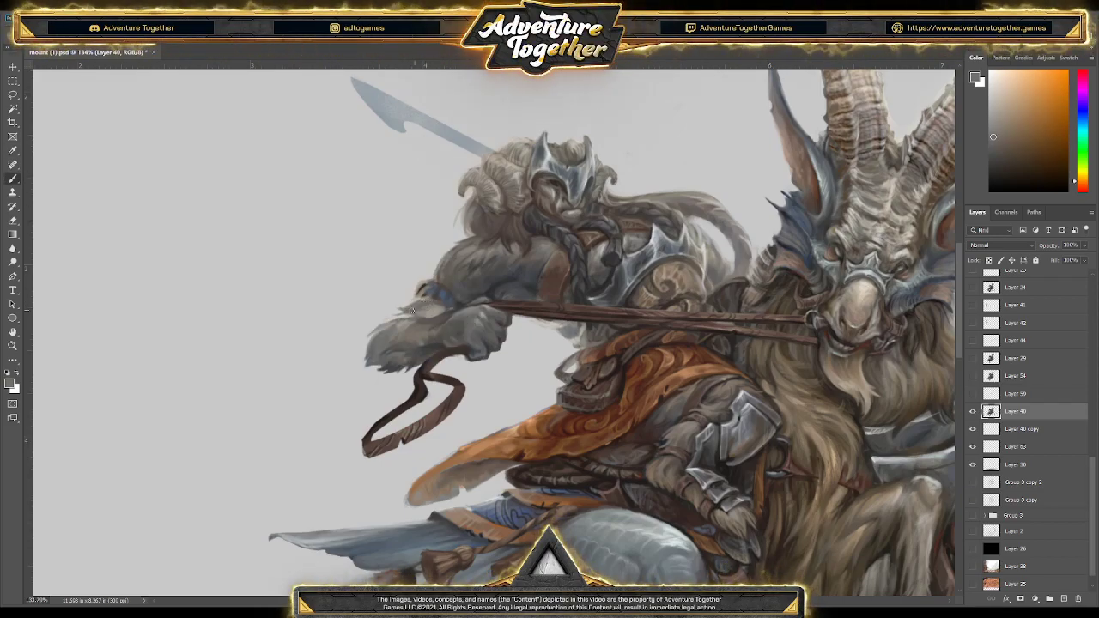
left_click(456, 306, "alt")
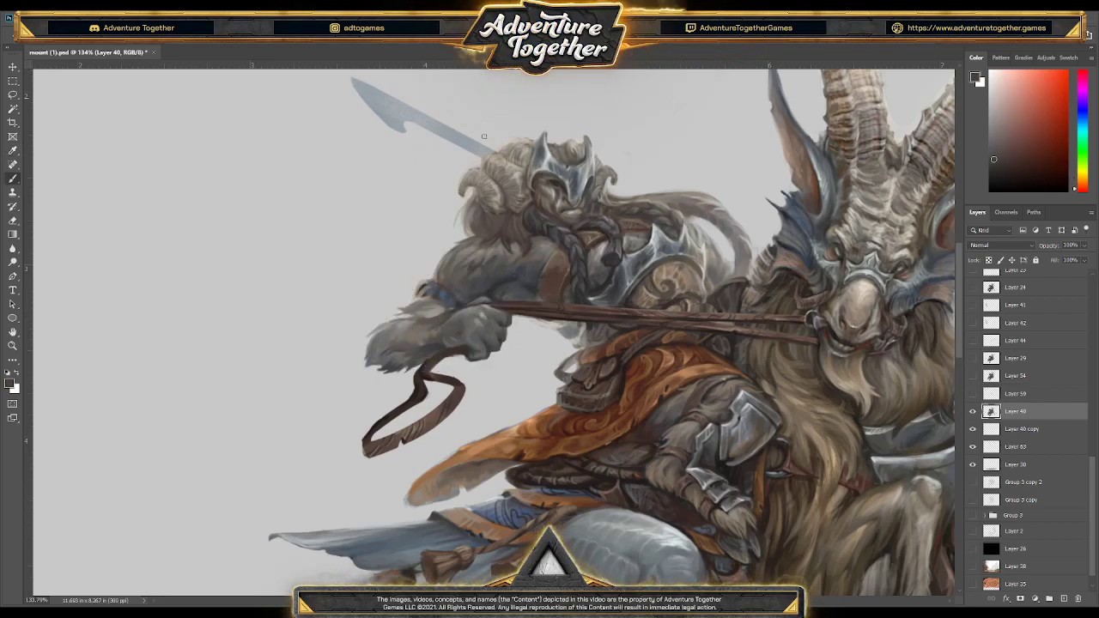
left_click(433, 318, "alt")
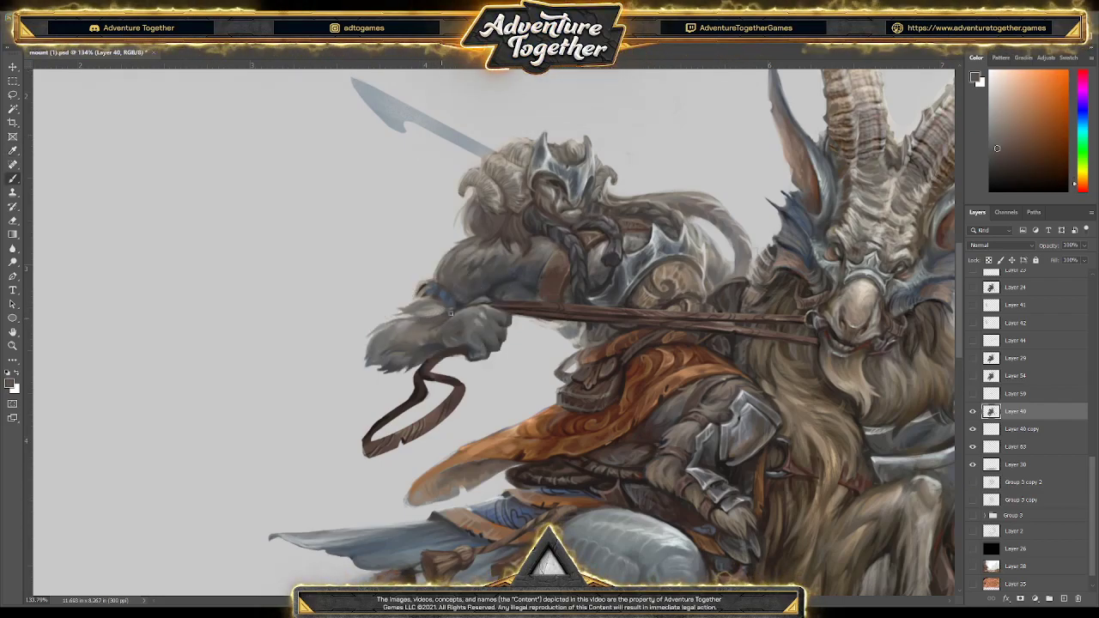
Repaint the armband as a more solid blue band using blues sampled from it
left_click(436, 294, "alt")
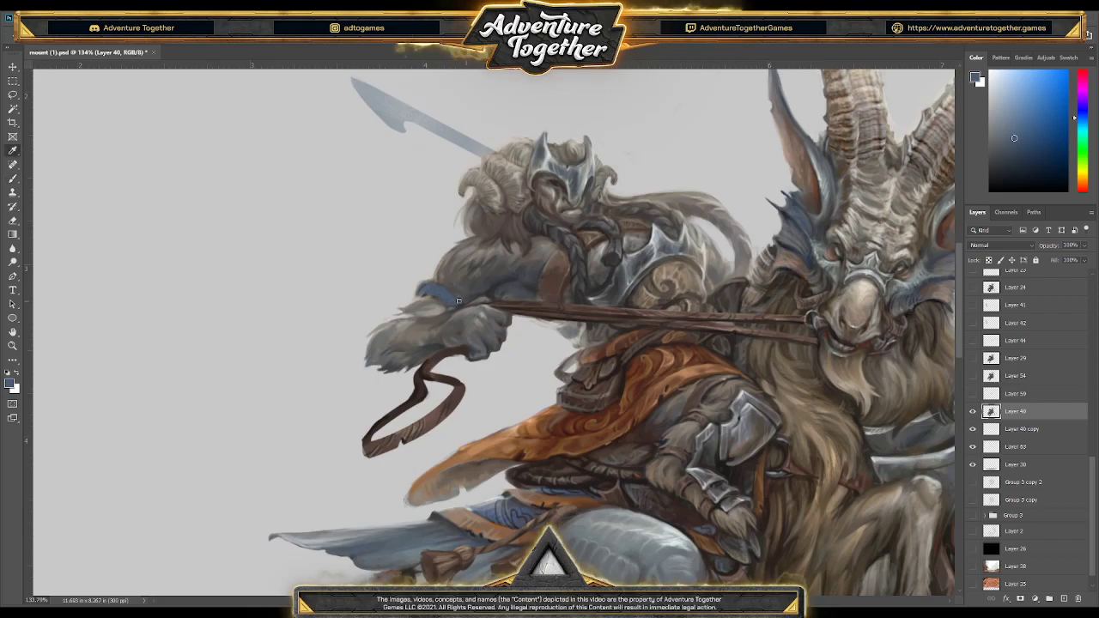
left_click(459, 301, "alt")
left_click(448, 293, "alt")
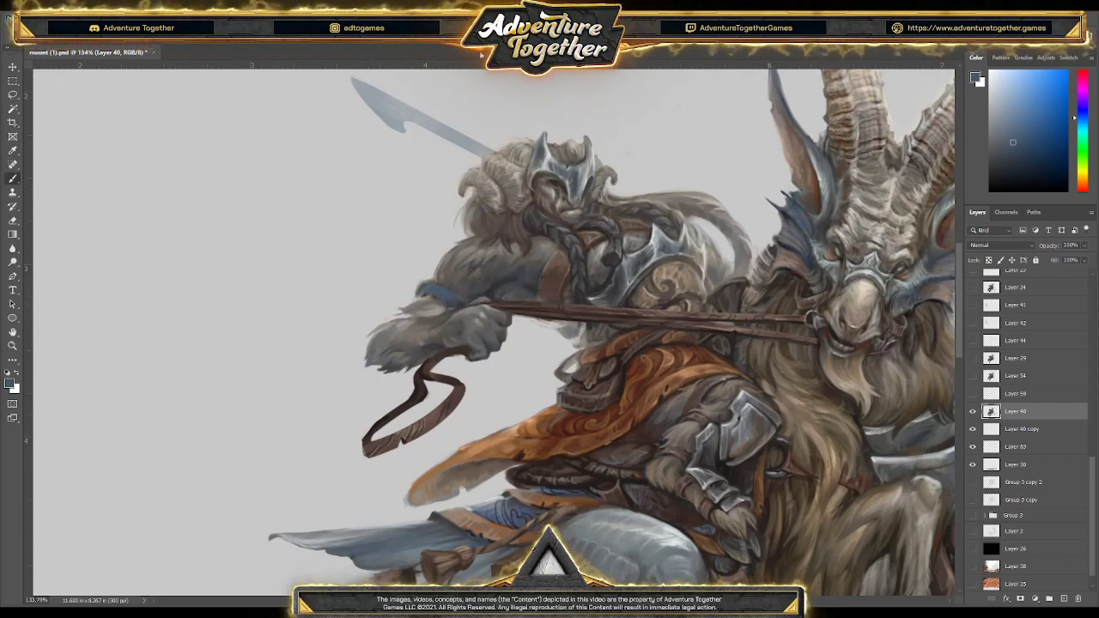
Divide the blue armband into wrapped strands with dark lines, and clean up its outer edge with the light background grey
left_click(532, 283, "alt")
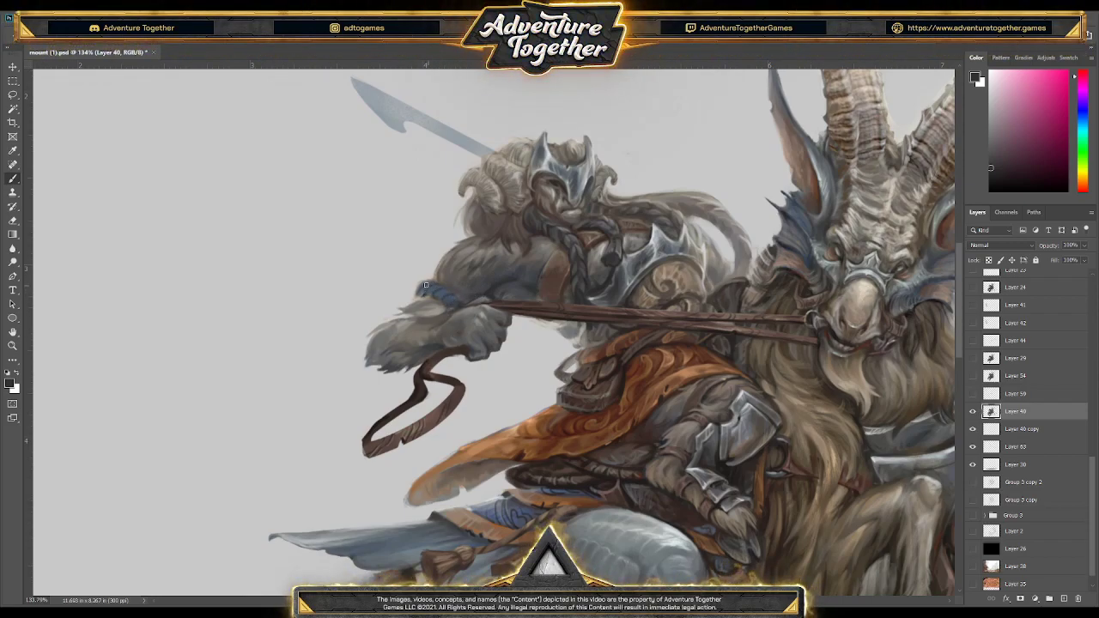
left_click(420, 277, "alt")
left_click(452, 127, "alt")
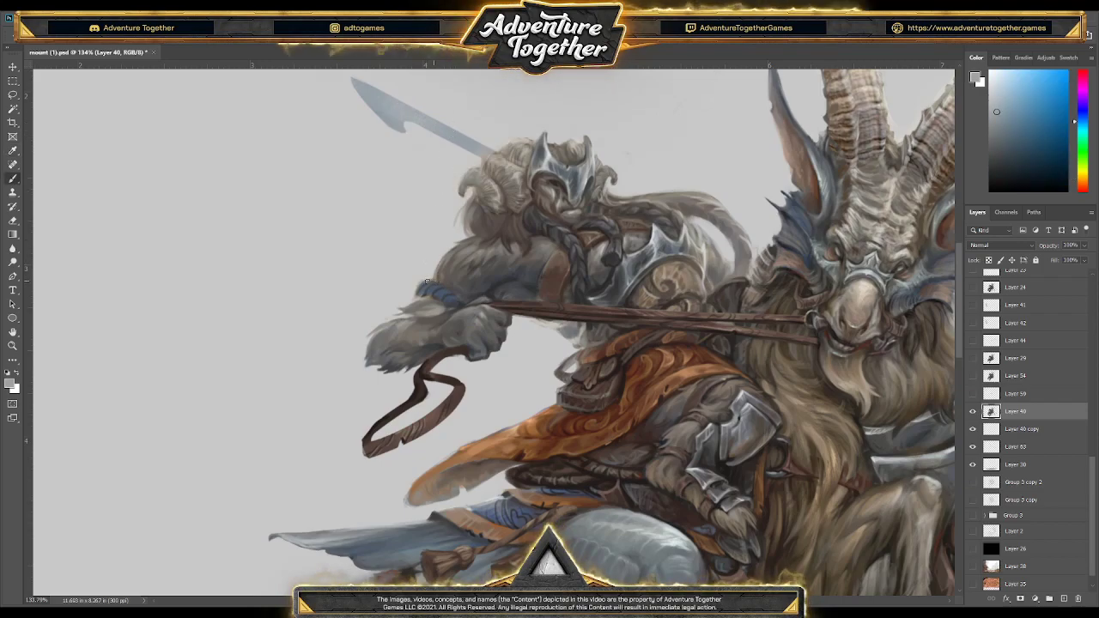
key("b")
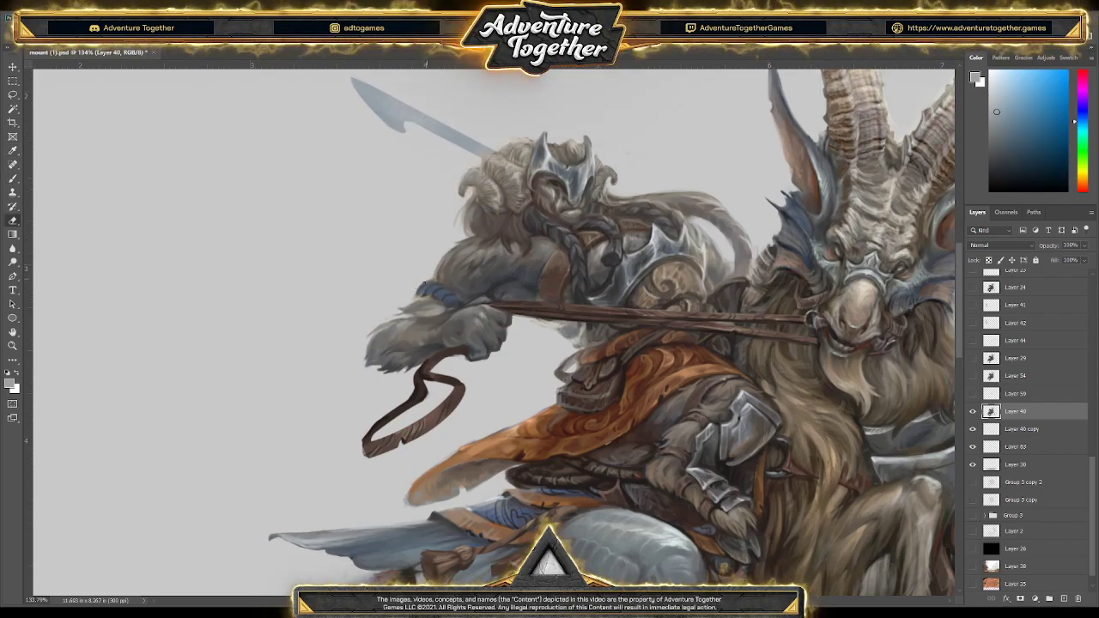
left_click_drag(415, 293, 433, 289)
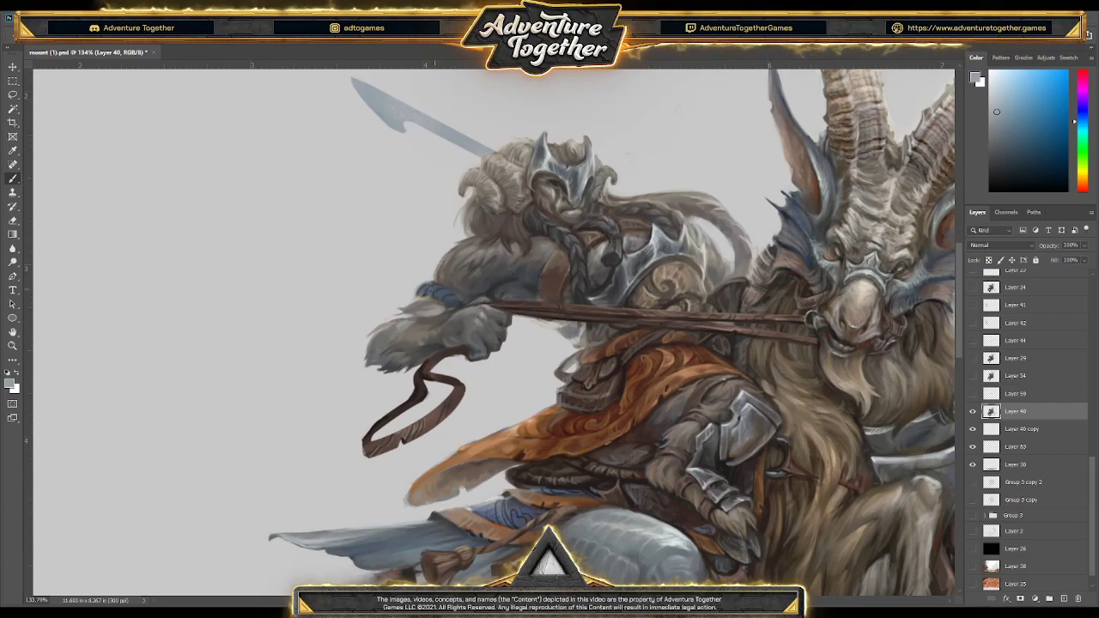
Refine the armband's outline and strands with sampled warm dark grey, light background grey and muted dark blue
left_click(444, 286, "alt")
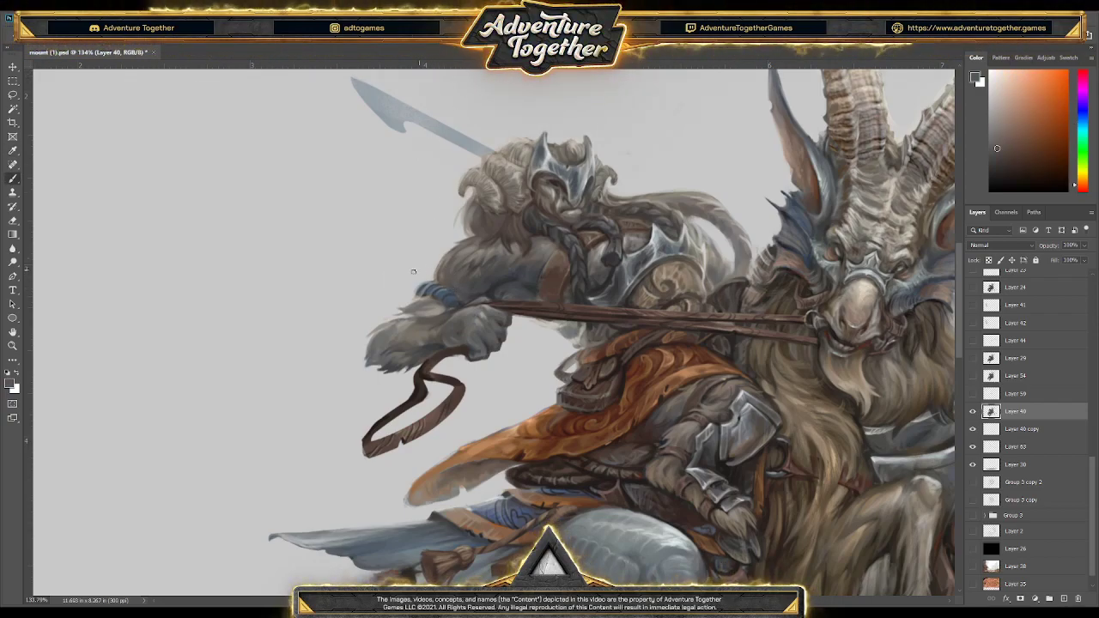
left_click(438, 158, "alt")
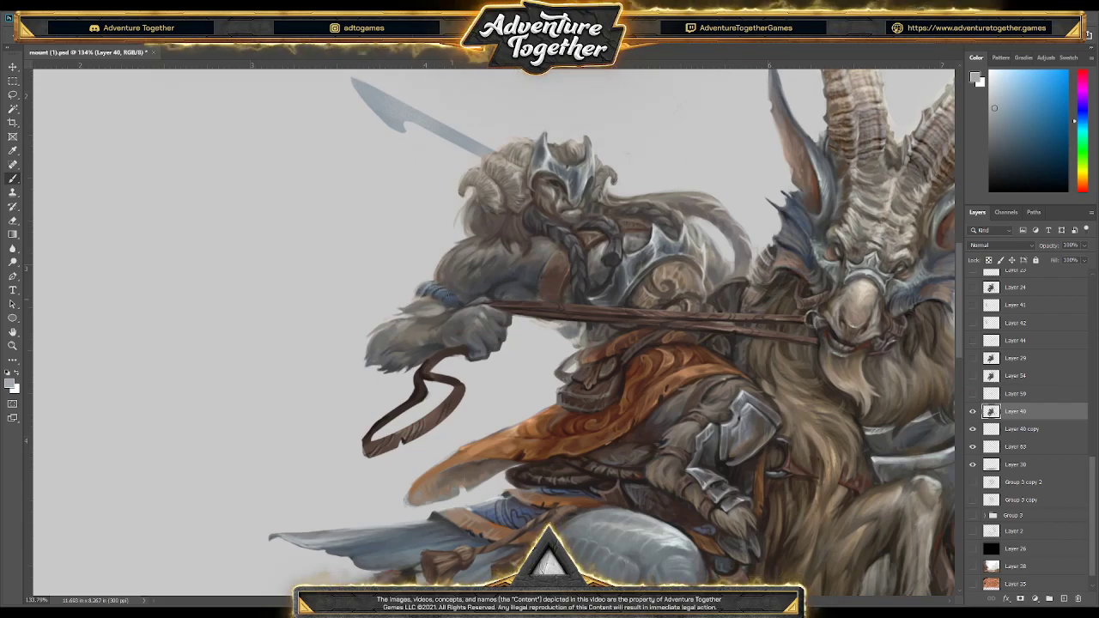
left_click(455, 302, "alt")
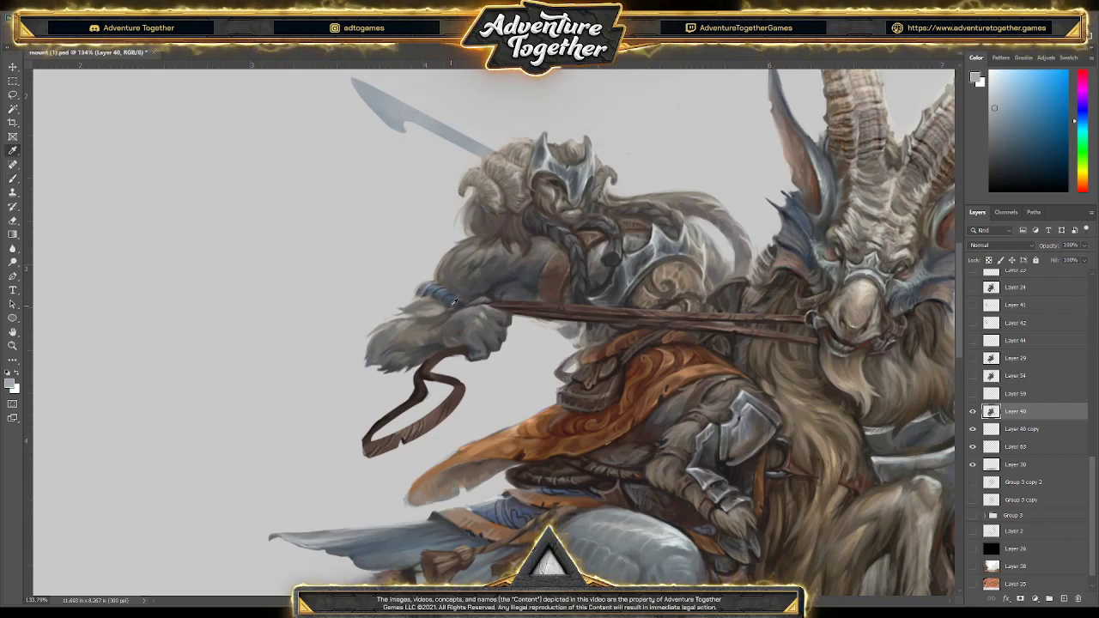
left_click(435, 296, "alt")
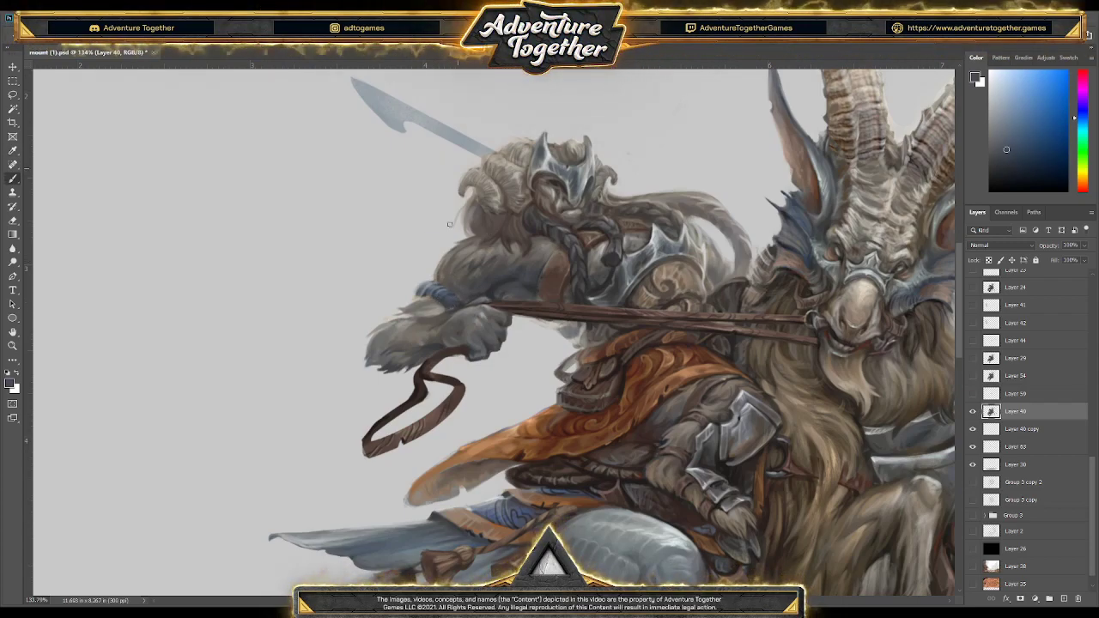
Touch up the fur around the armband and on the fist with sampled warm greys, and save the document
left_click(419, 301, "alt")
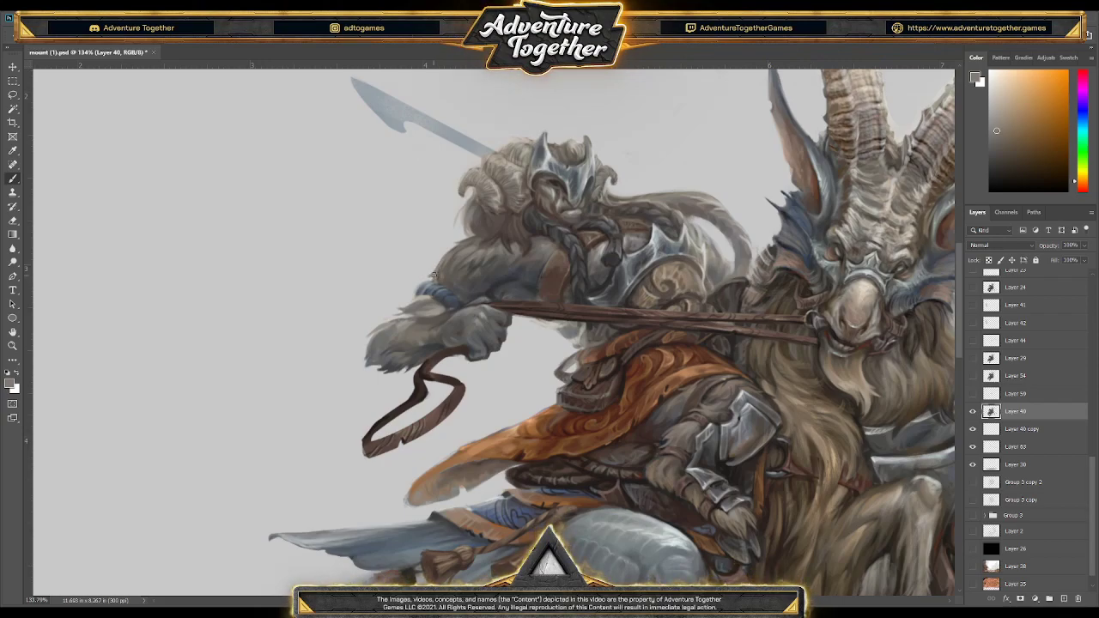
left_click(420, 294, "alt")
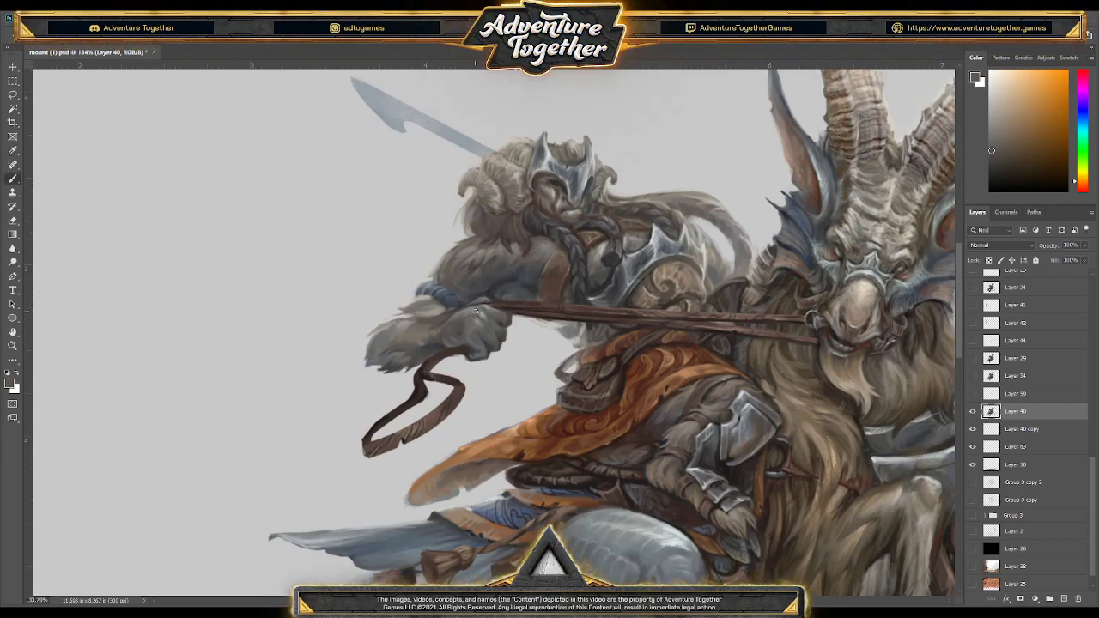
left_click(444, 334, "alt")
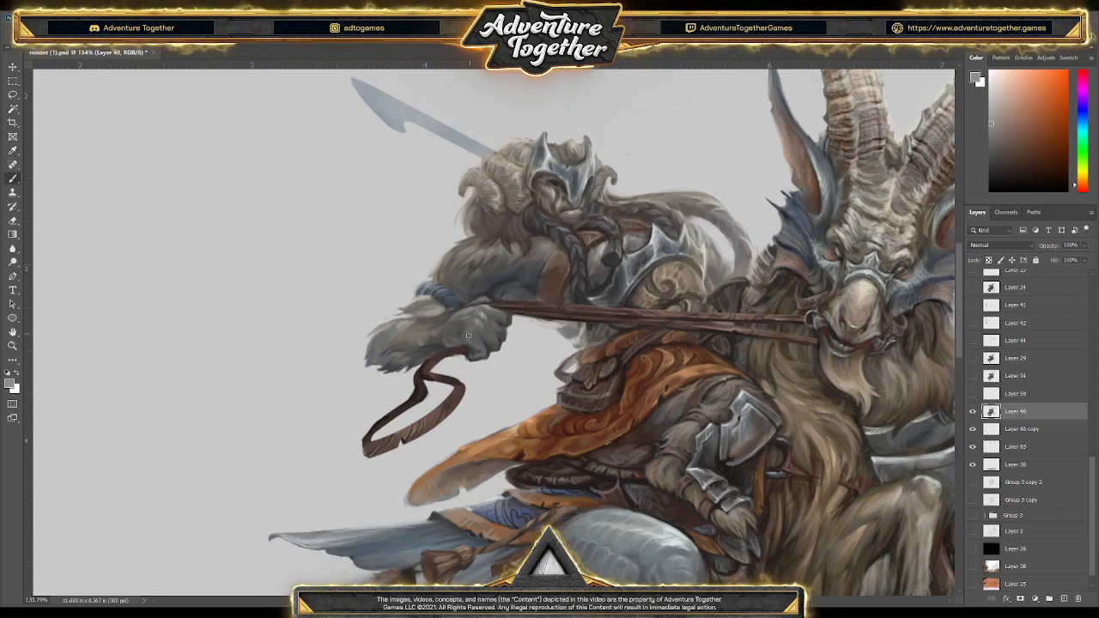
key("z")
left_click(511, 341, "alt")
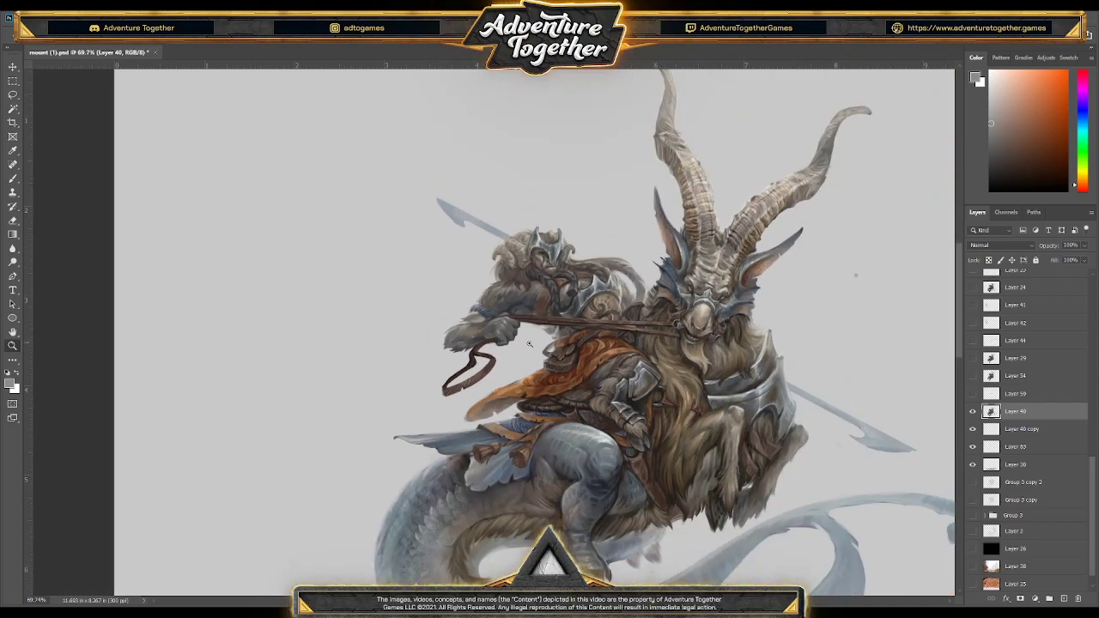
left_click(528, 344)
key("ctrl+s")
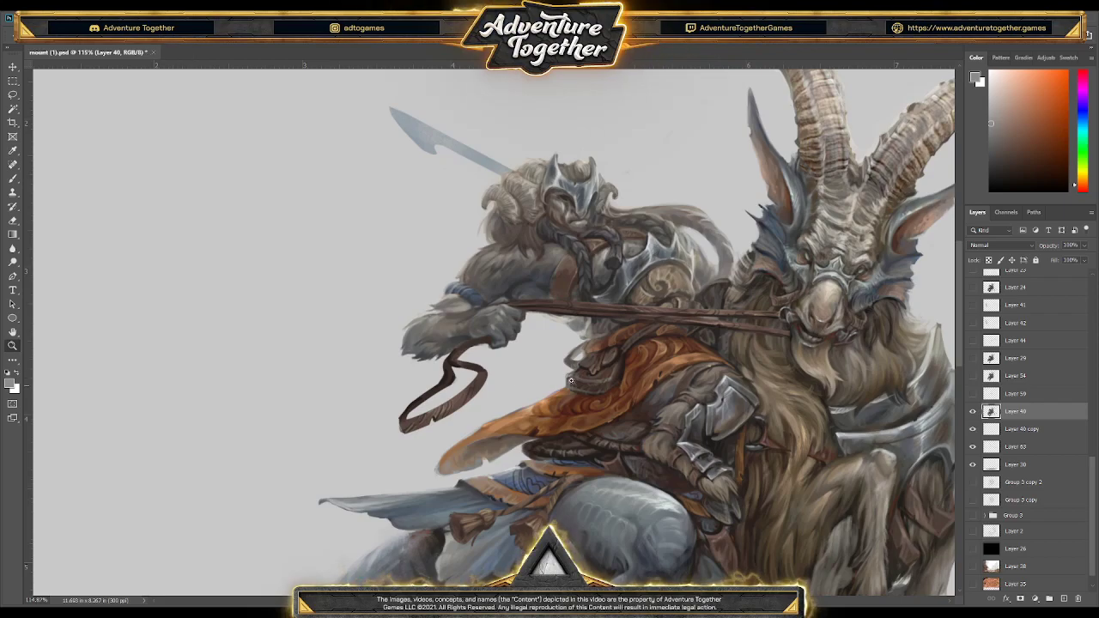
Examine the overall composition of the rider, mount, tail and ground shadow
scroll(548, 349, "down", 4)
scroll(574, 415, "up", 2)
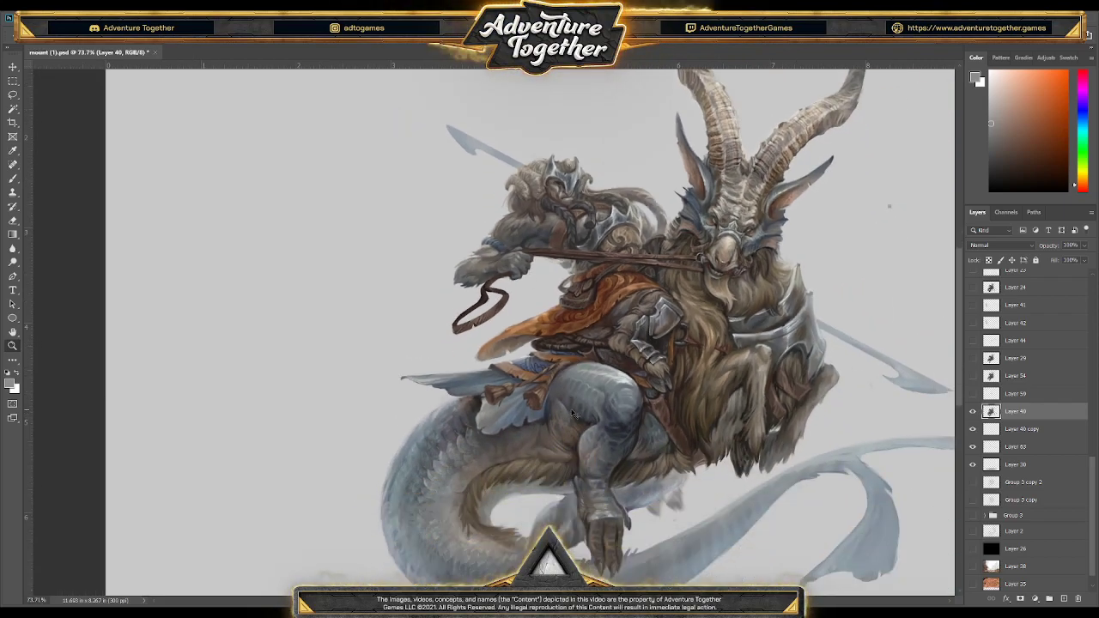
scroll(654, 354, "down", 3)
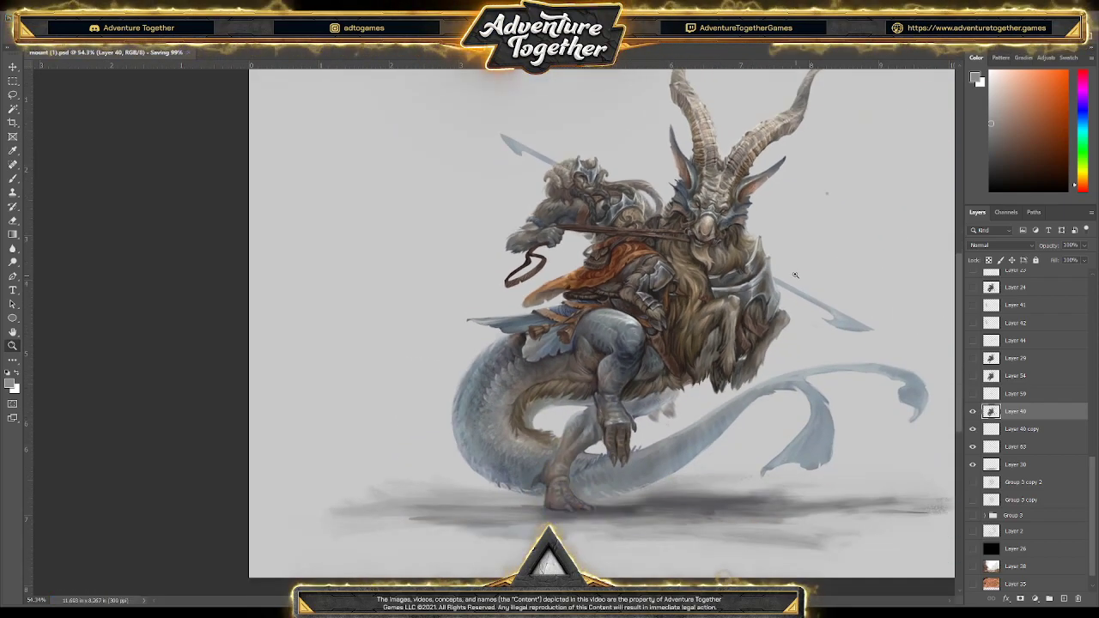
scroll(800, 271, "up", 2)
scroll(755, 386, "down", 1)
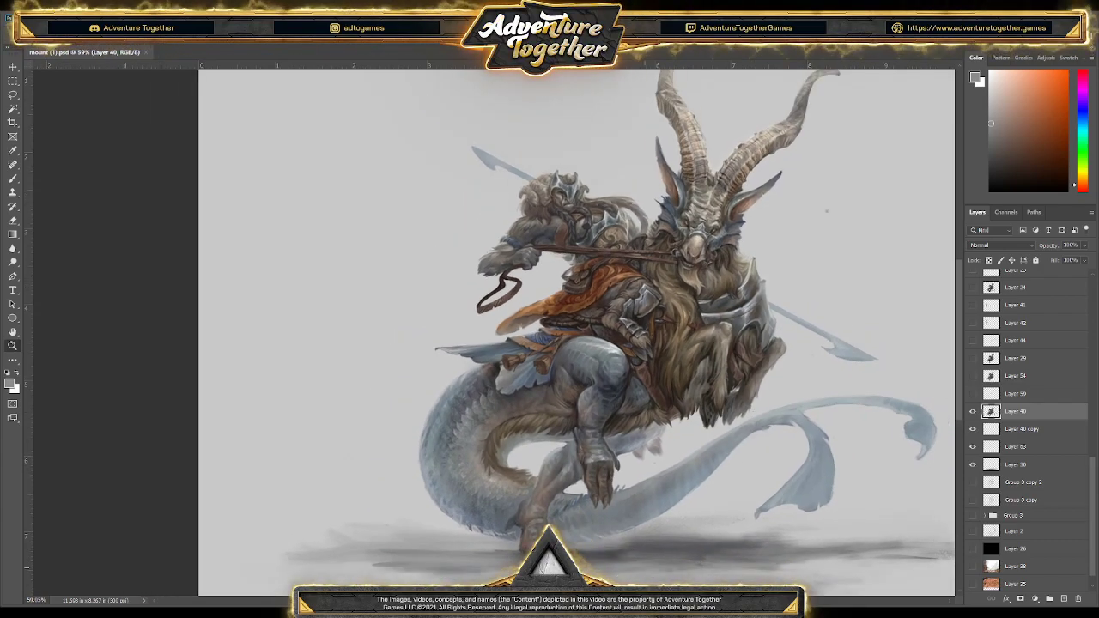
scroll(642, 550, "right", 2)
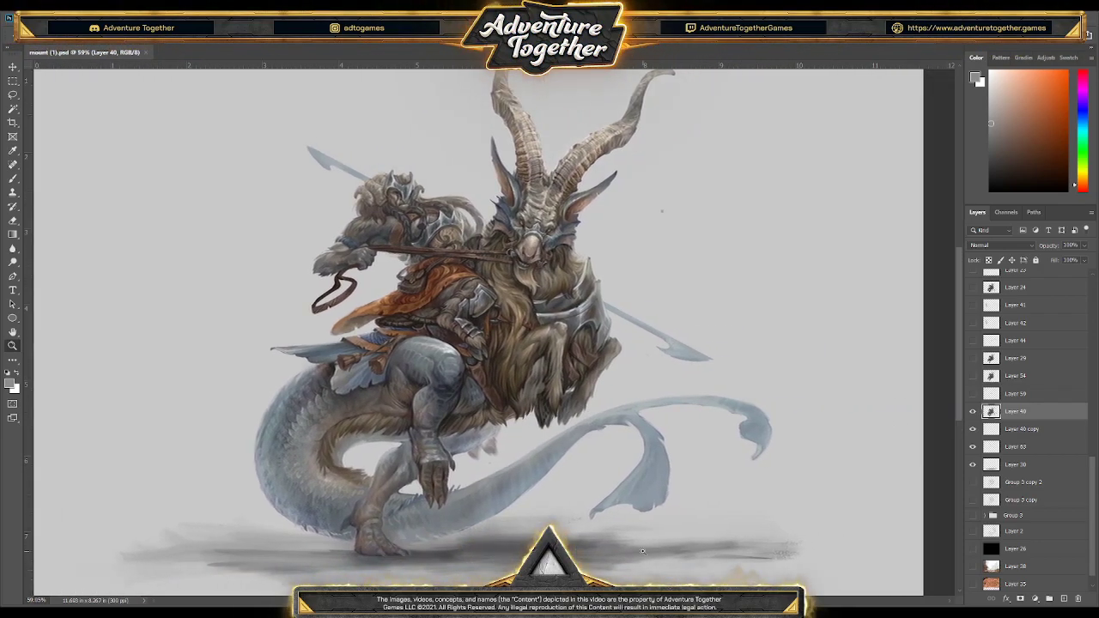
scroll(692, 393, "down", 1)
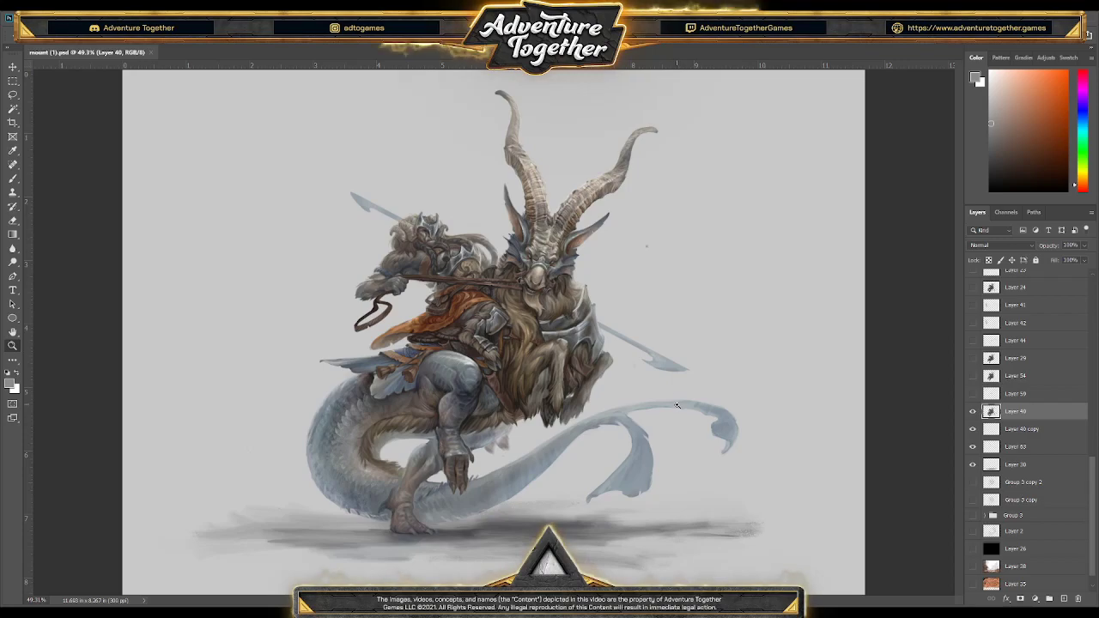
scroll(632, 312, "up", 2)
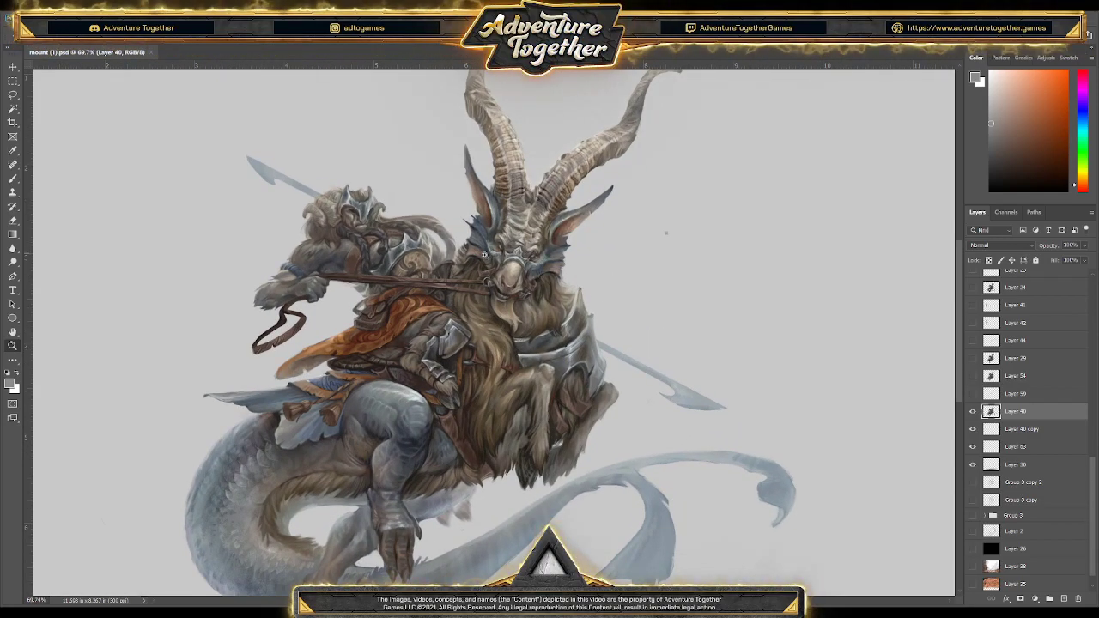
Refine the knuckles and outer edge of the rider's rein-gripping fist with warm grey strokes
scroll(335, 278, "up", 5)
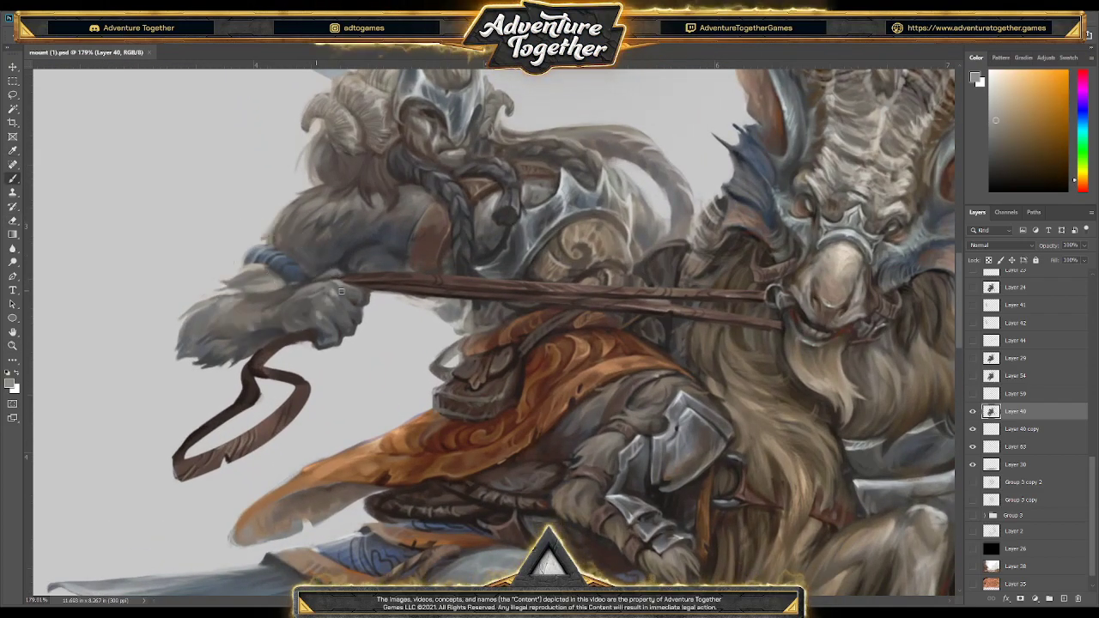
left_click_drag(386, 219, 352, 302)
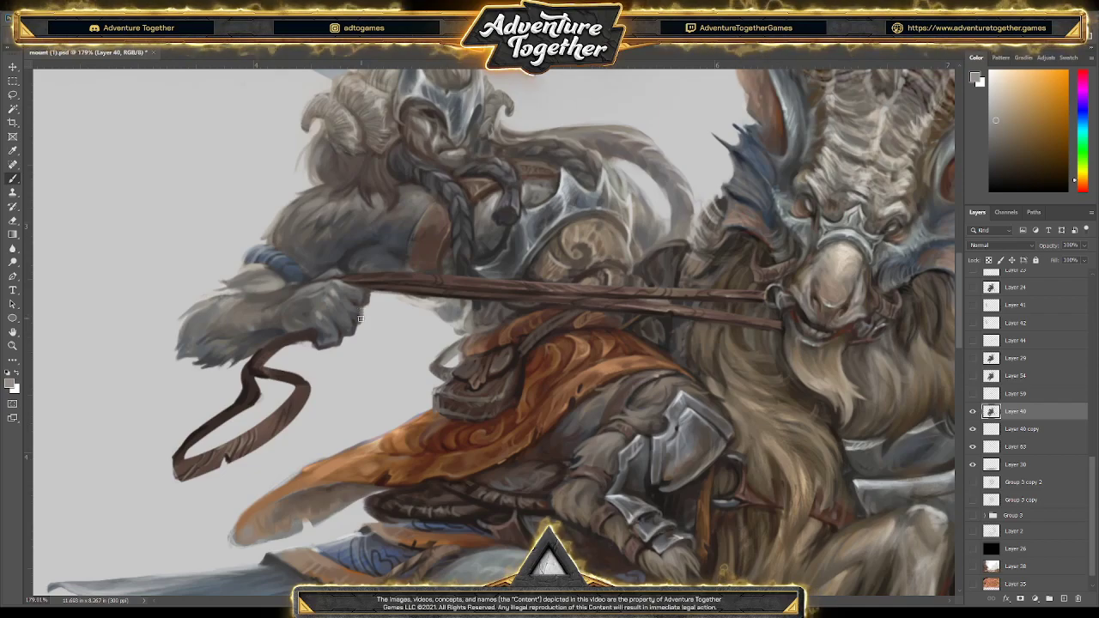
key("e")
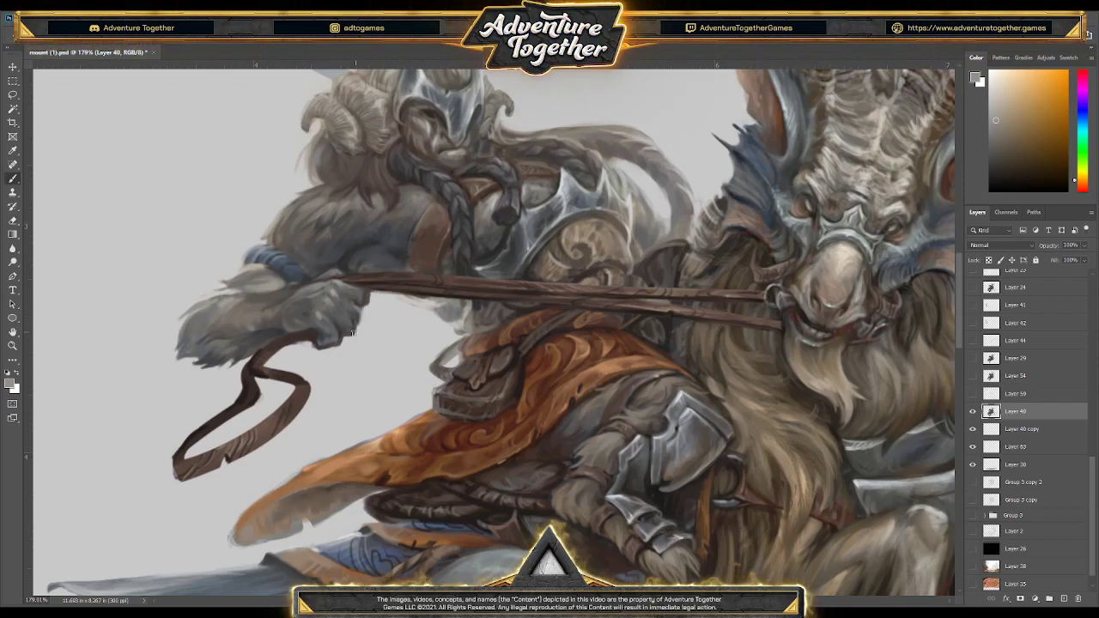
key("e")
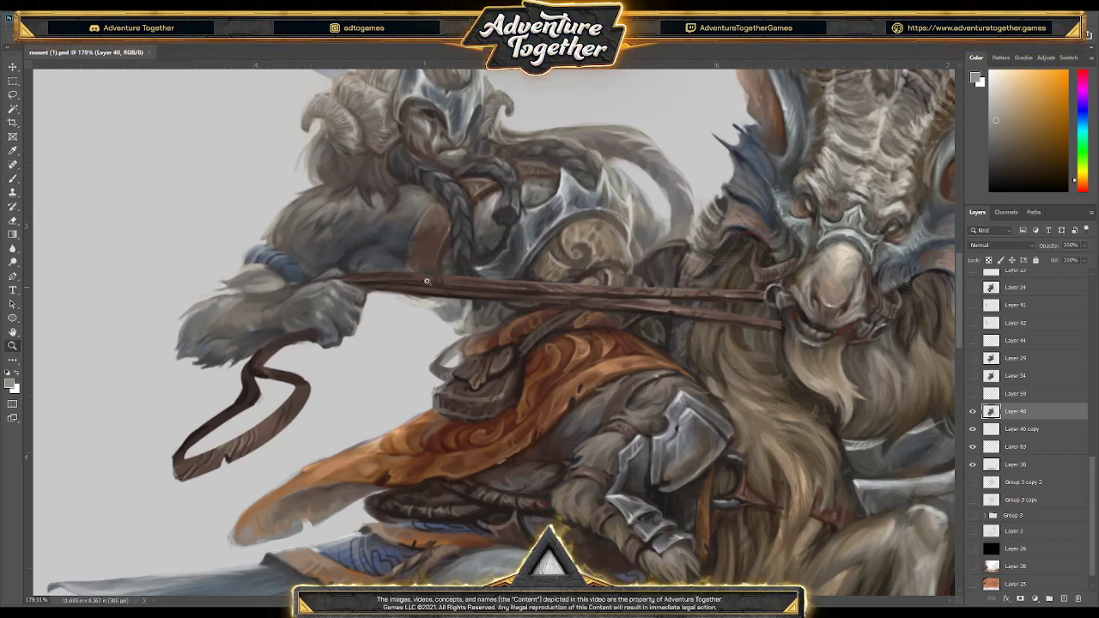
Touch up the rein where it enters the fist with sampled reddish brown and dark blue-grey, and save the document
key("b")
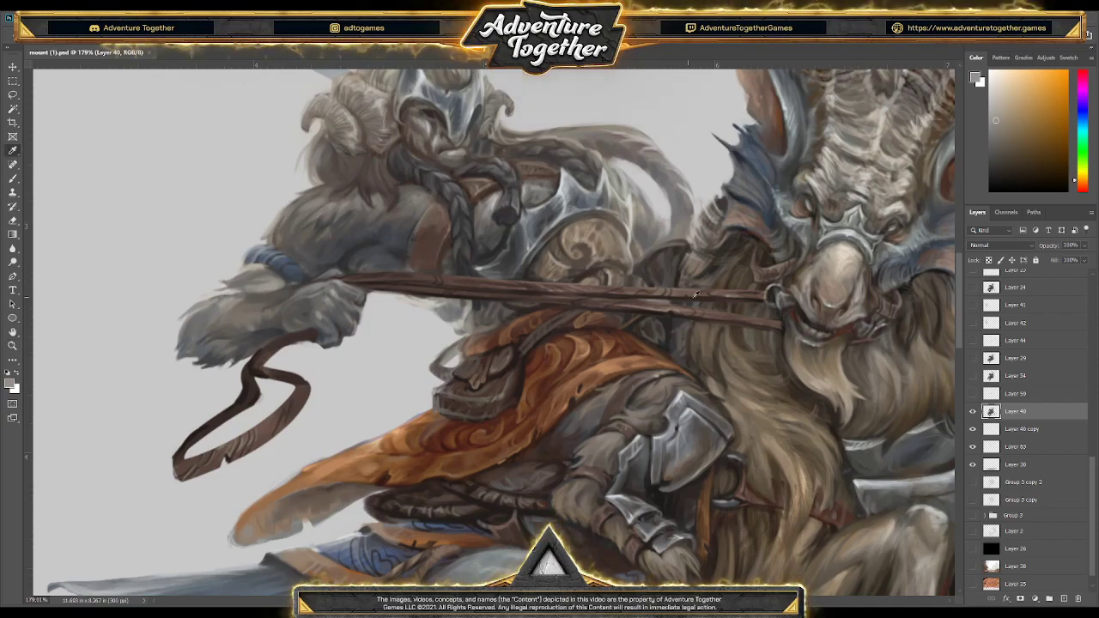
left_click(351, 277, "alt")
left_click(351, 277)
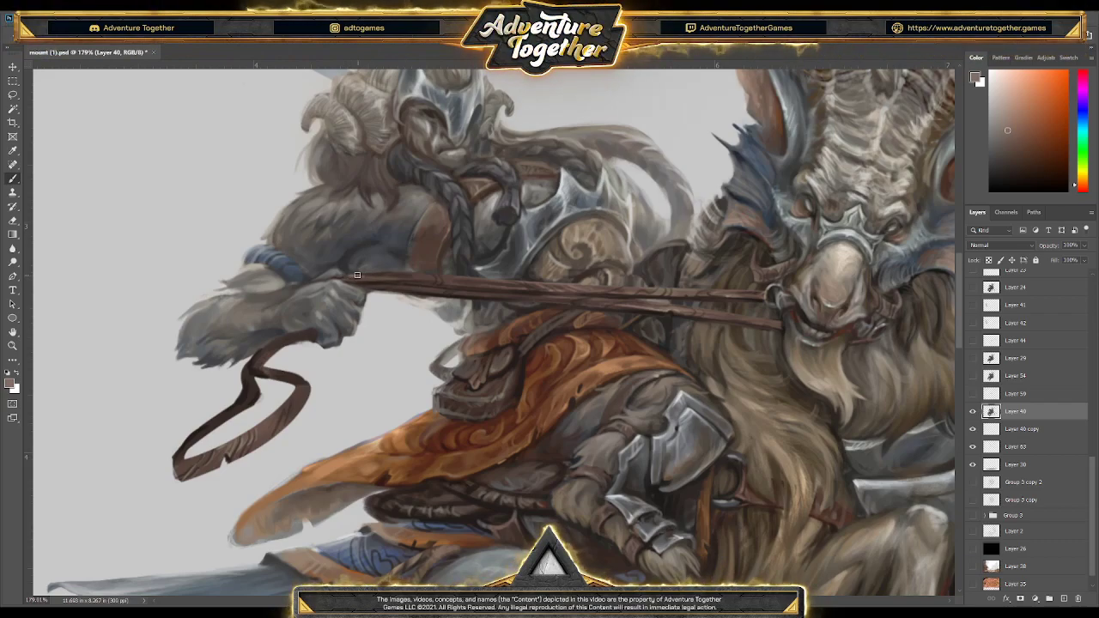
left_click(372, 271, "alt")
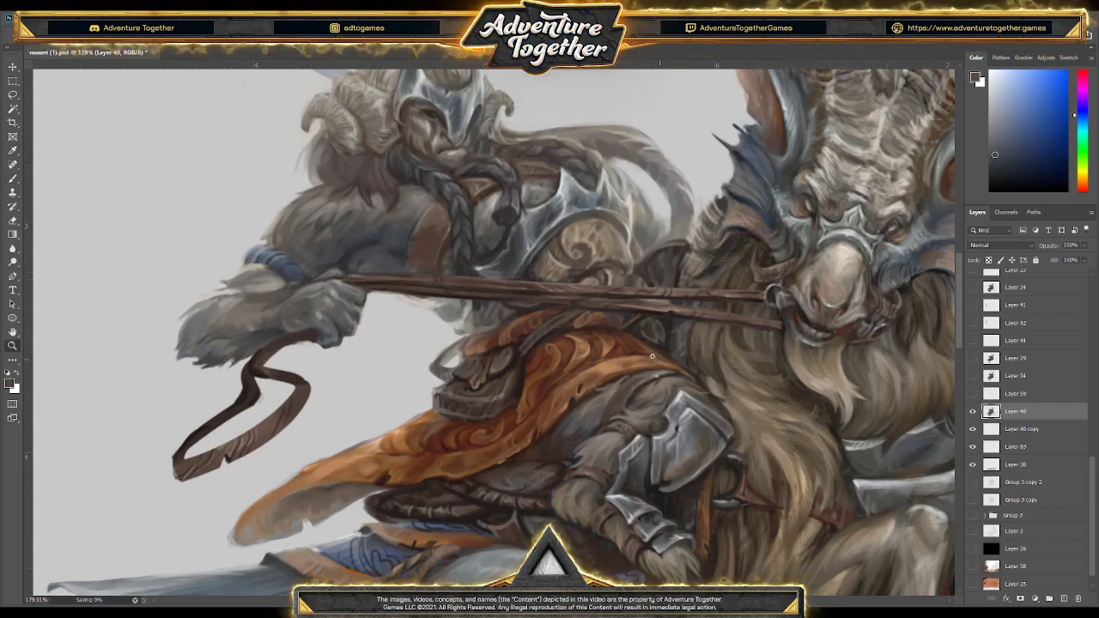
Retouch the rider's leather strap and the arm fur above the rein with sampled dark brown and warm greys, and save the document
key("z")
scroll(666, 352, "down", 2)
scroll(511, 260, "up", 3)
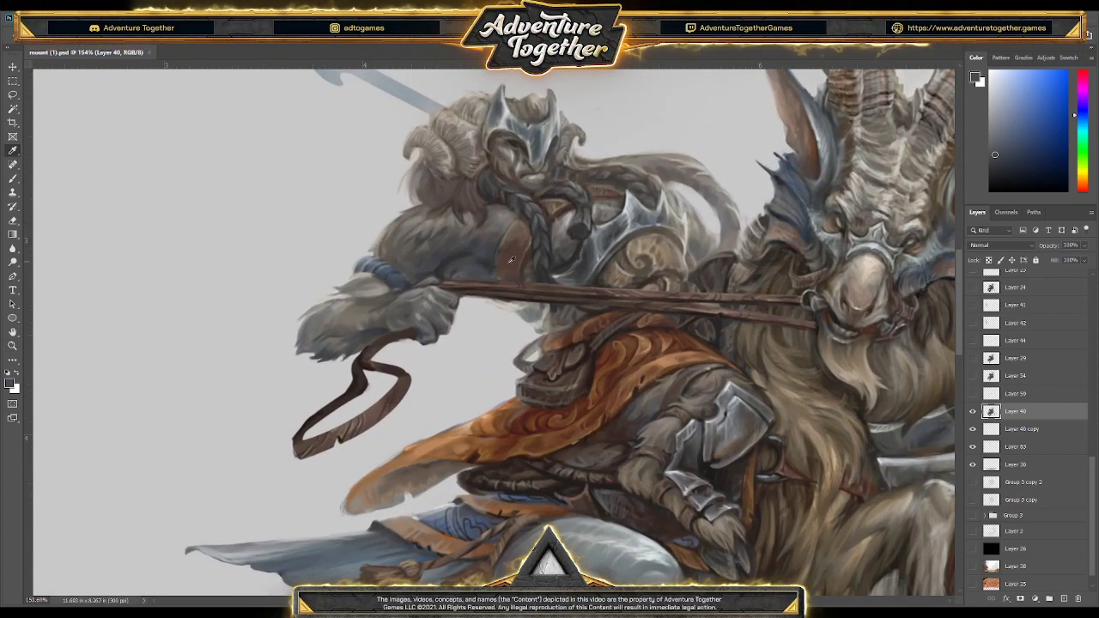
left_click(508, 270)
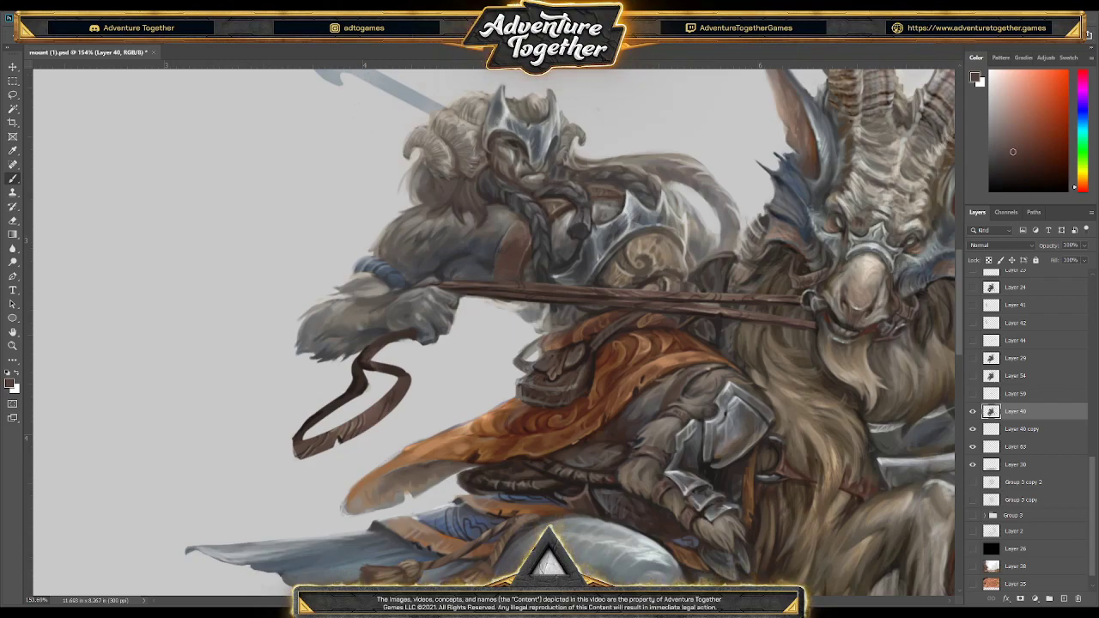
left_click(500, 257)
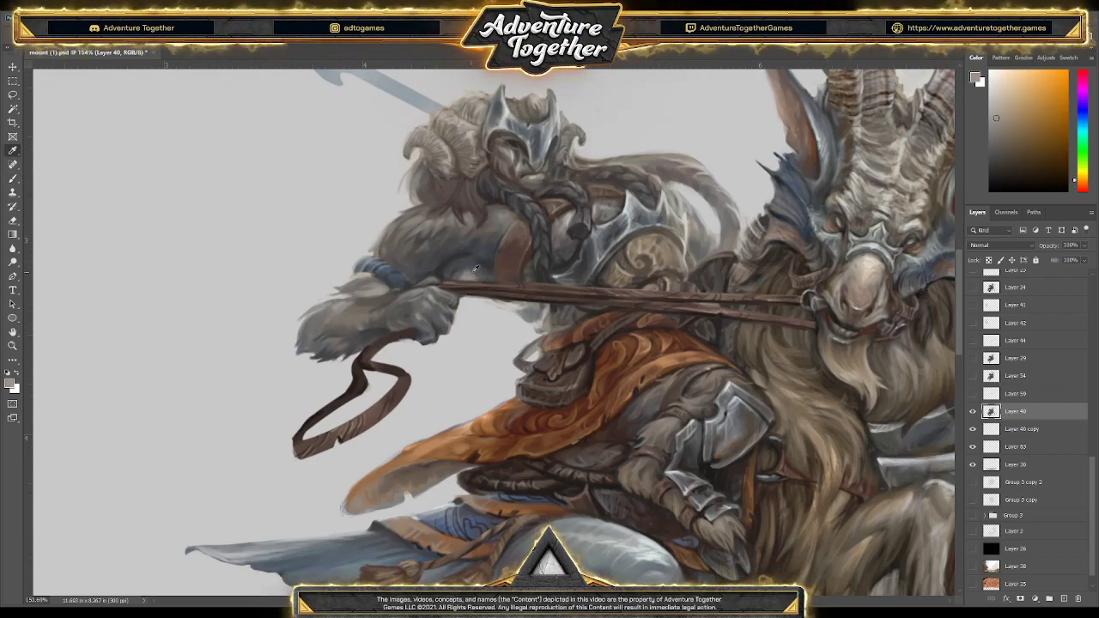
left_click(467, 274)
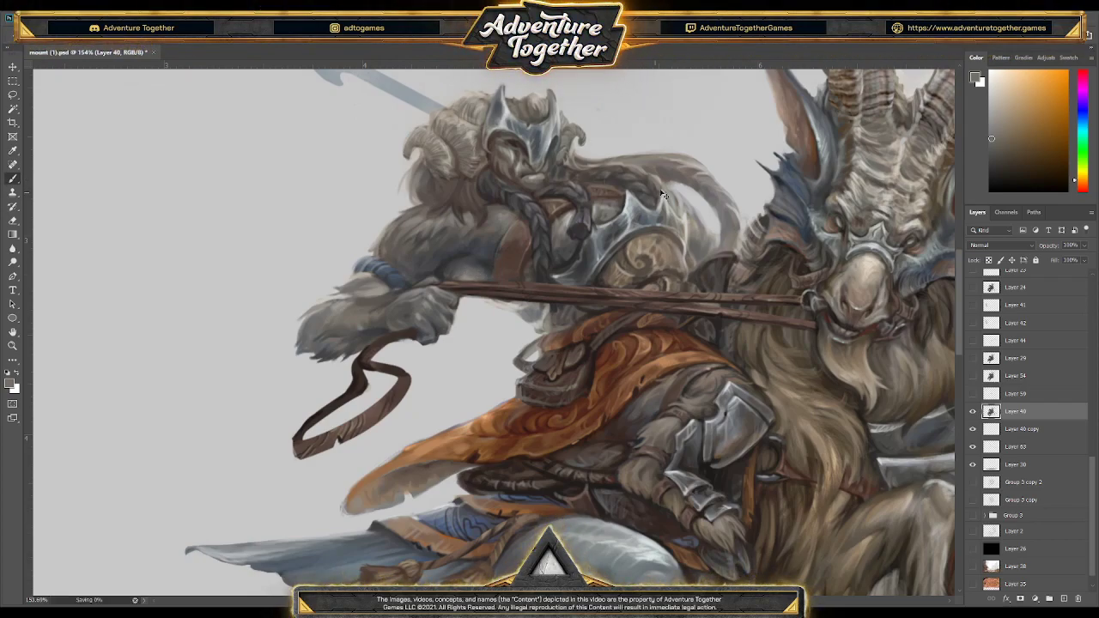
Define the lids and brow of the goat's eyes with sampled dark brown, warm grey and light grey strokes
scroll(651, 159, "down", 5)
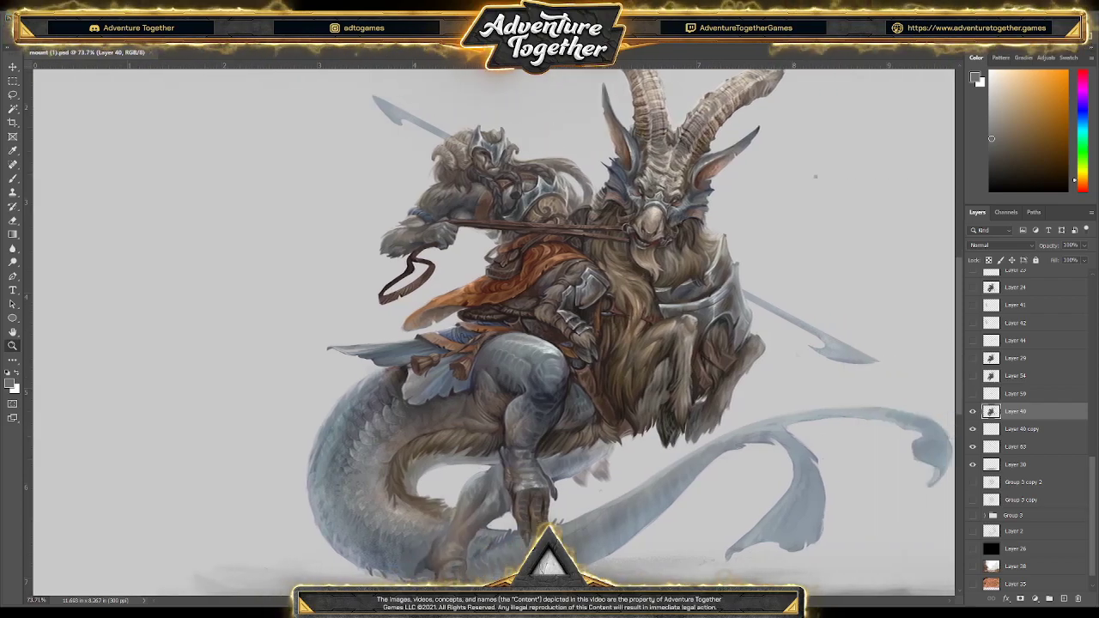
left_click_drag(572, 154, 518, 136)
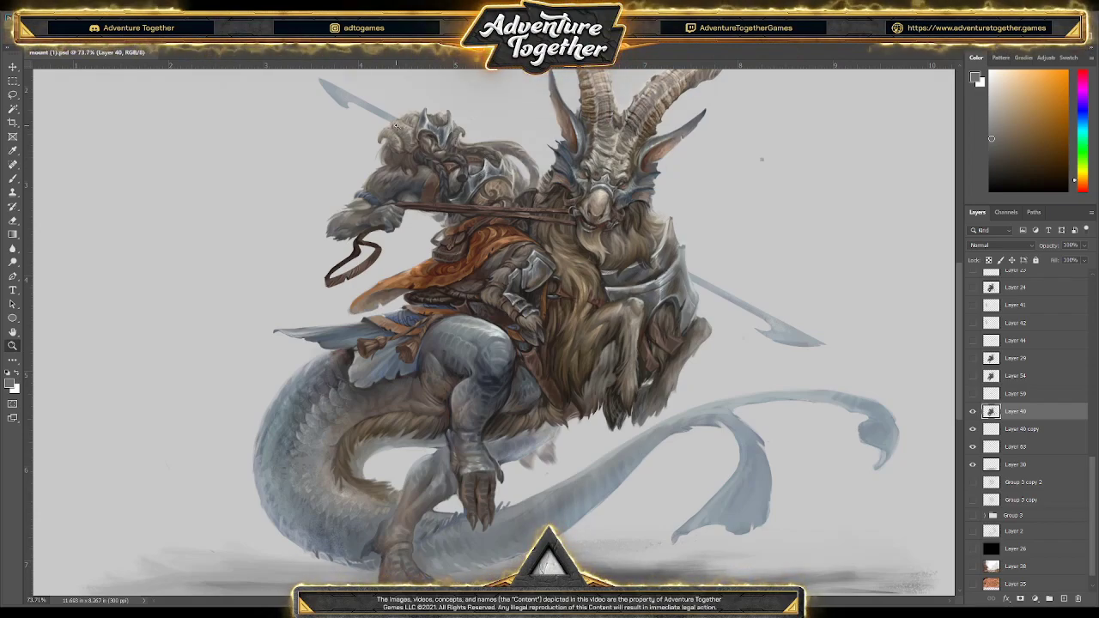
left_click_drag(399, 129, 658, 148)
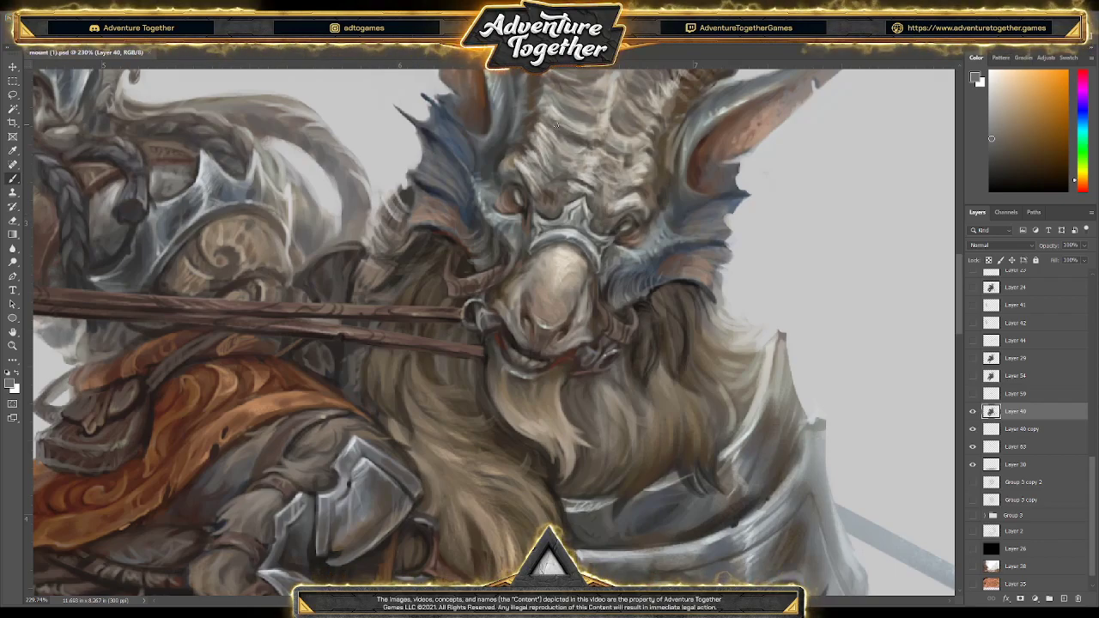
left_click(515, 338, "alt")
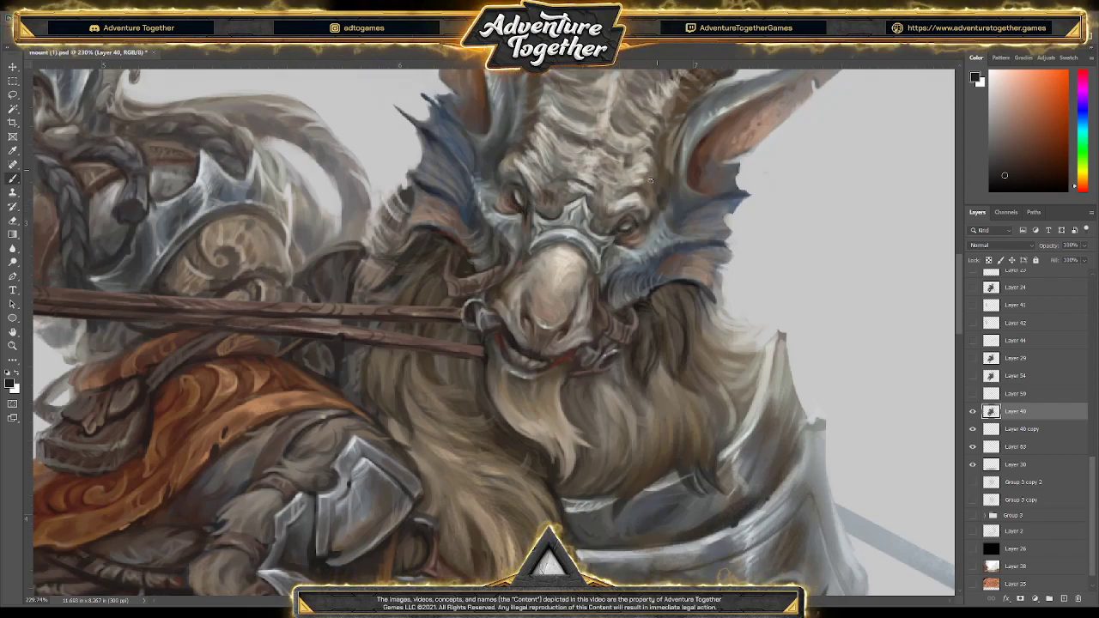
left_click(619, 230, "alt")
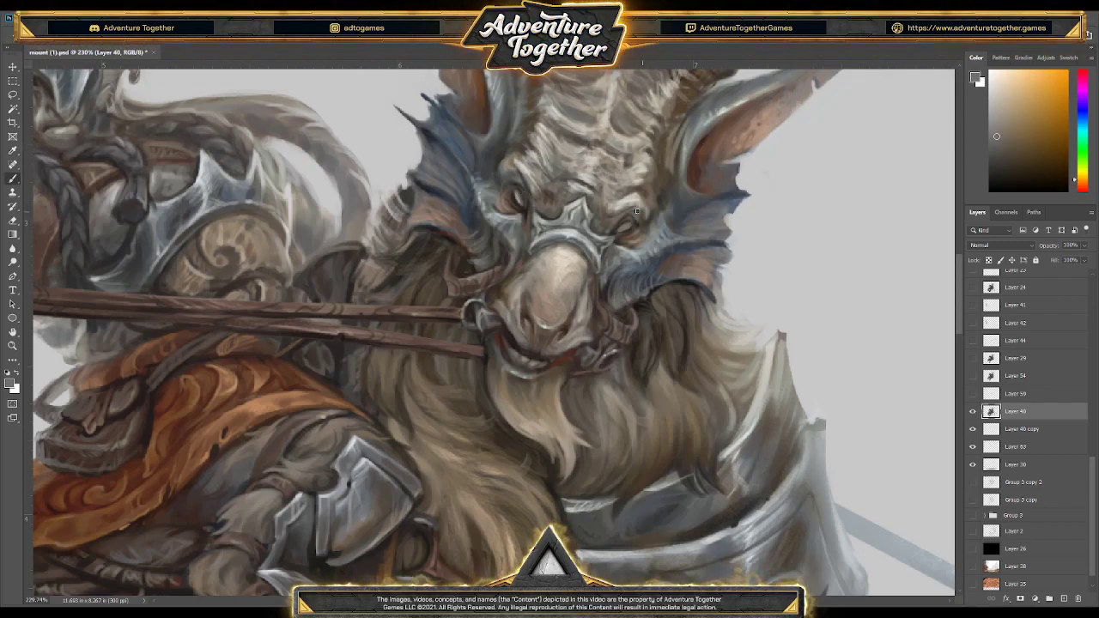
left_click(619, 232, "alt")
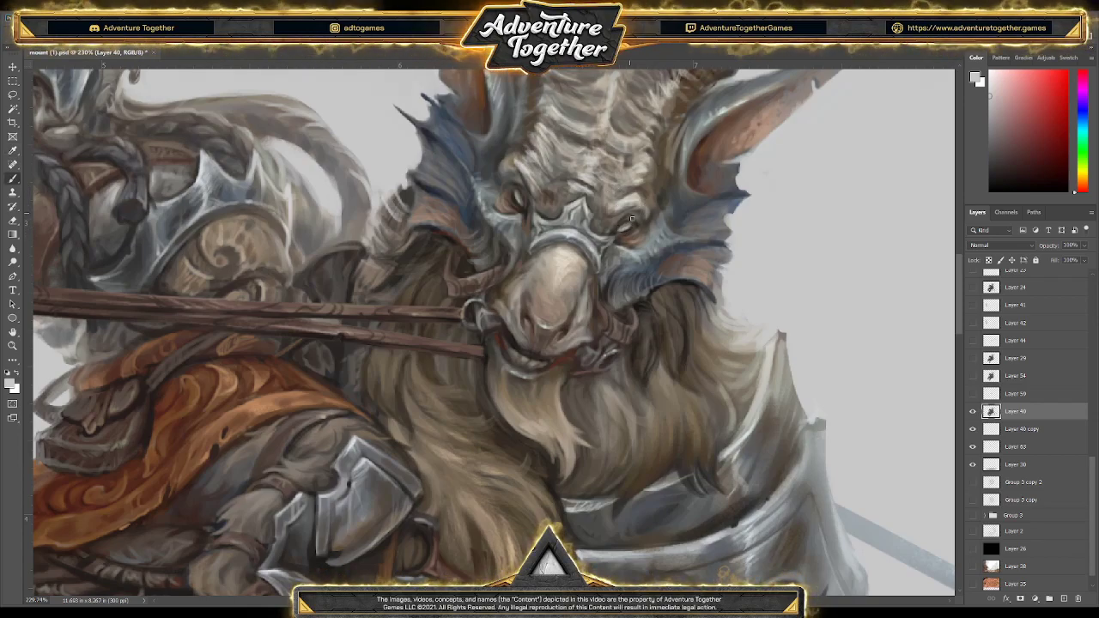
Deepen the rims of both goat eyes with dark brown and soften the surrounding skin with sampled warm grey-brown
left_click(518, 200, "alt")
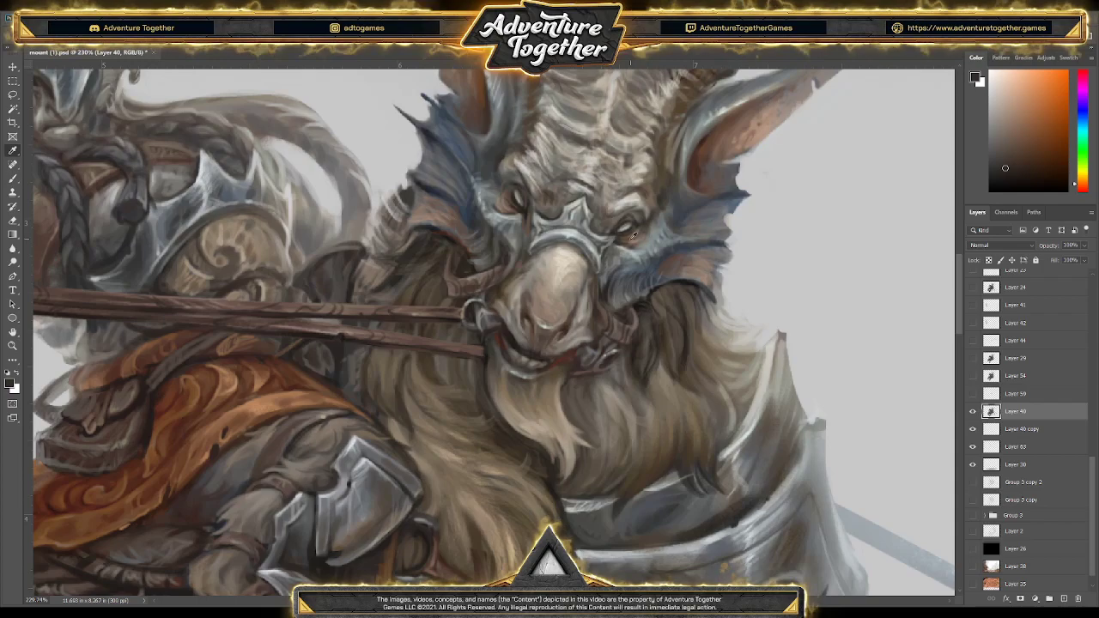
left_click(517, 188, "alt")
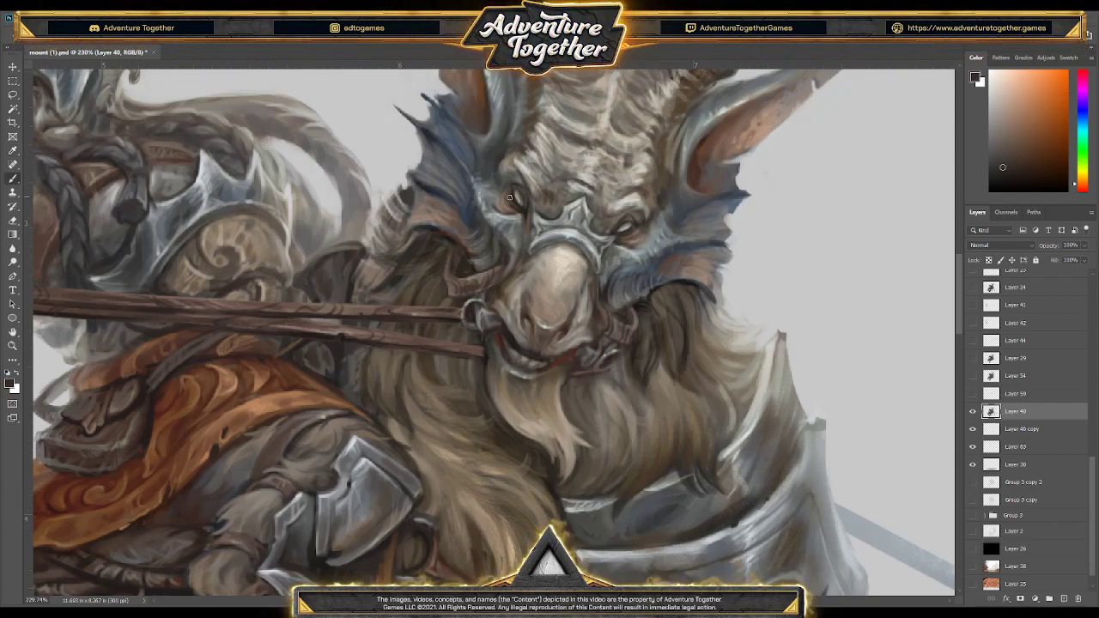
left_click(507, 199, "alt")
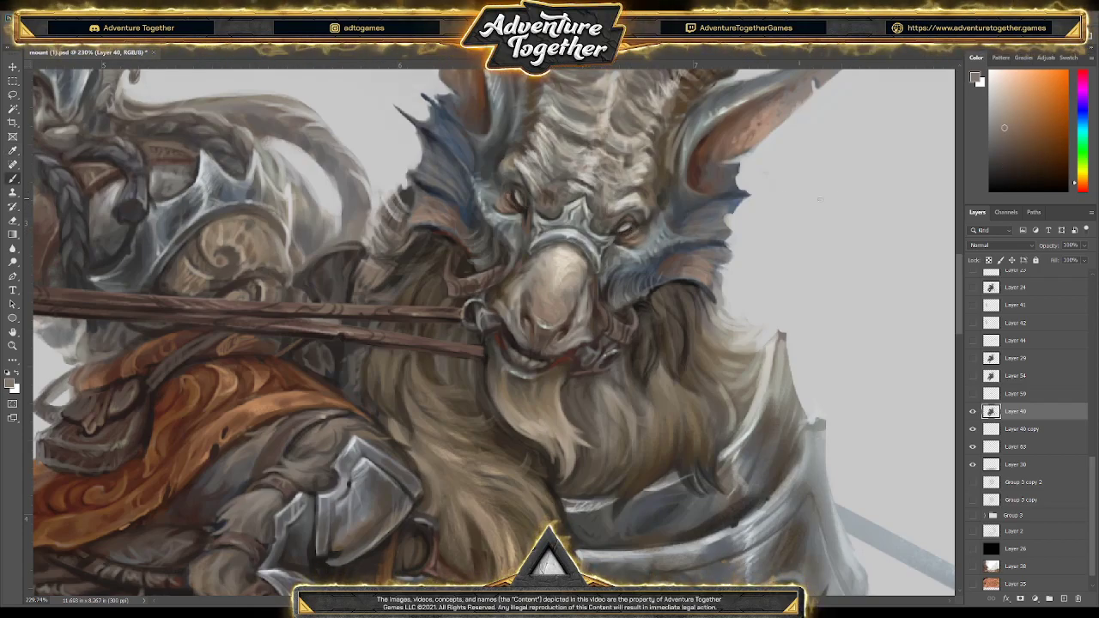
left_click(623, 234, "alt")
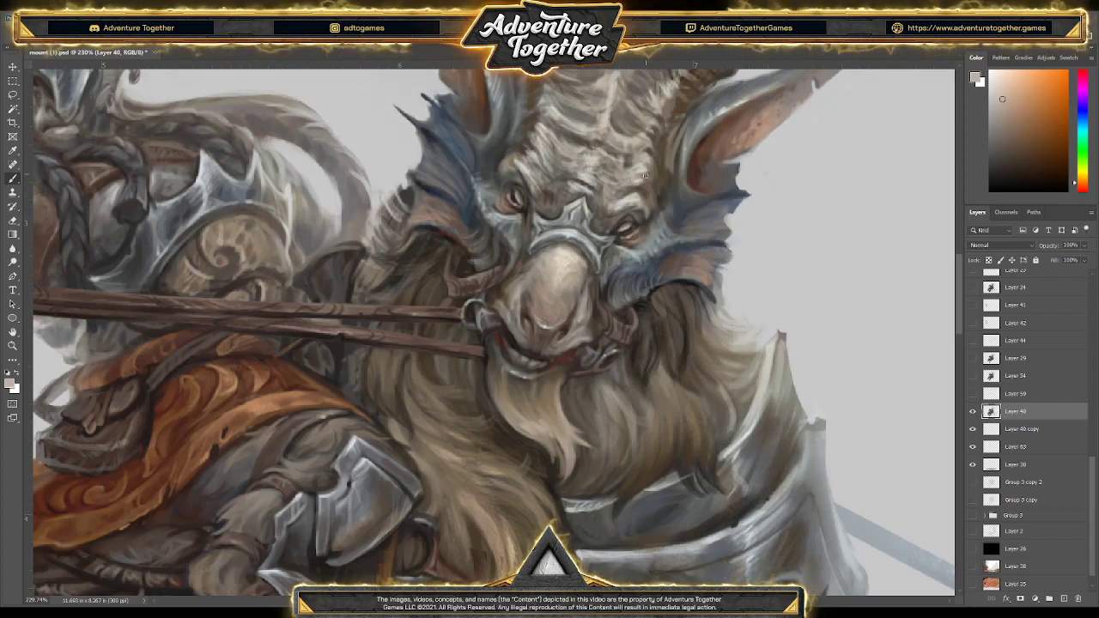
Finish the goat's eyes with dark brown accents and small near-white highlights, and save the document
left_click(529, 161, "alt")
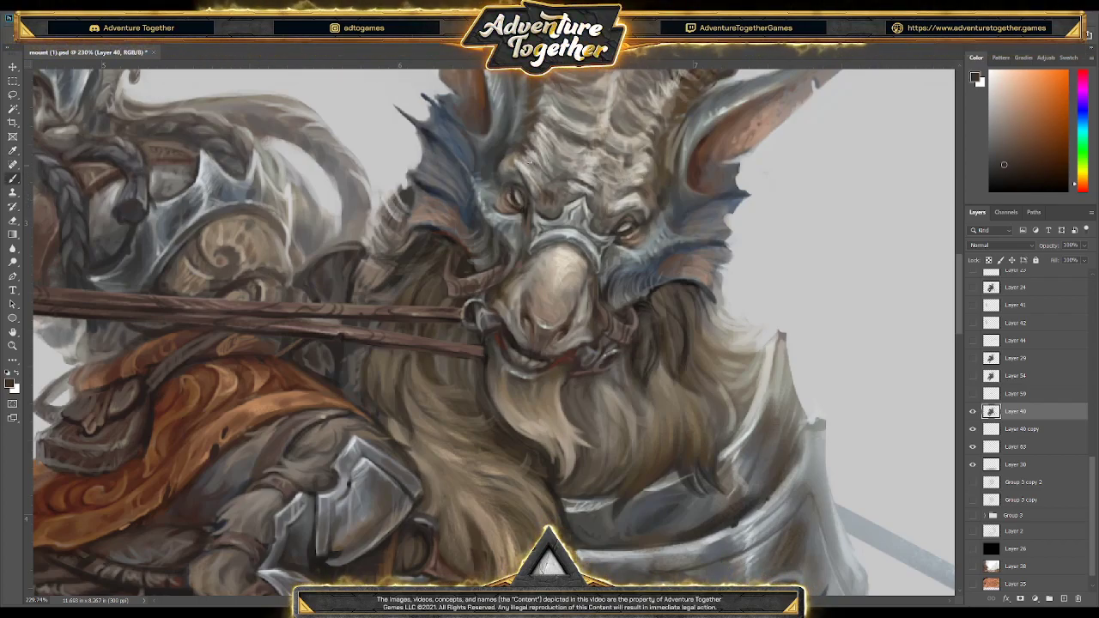
left_click(809, 184, "alt")
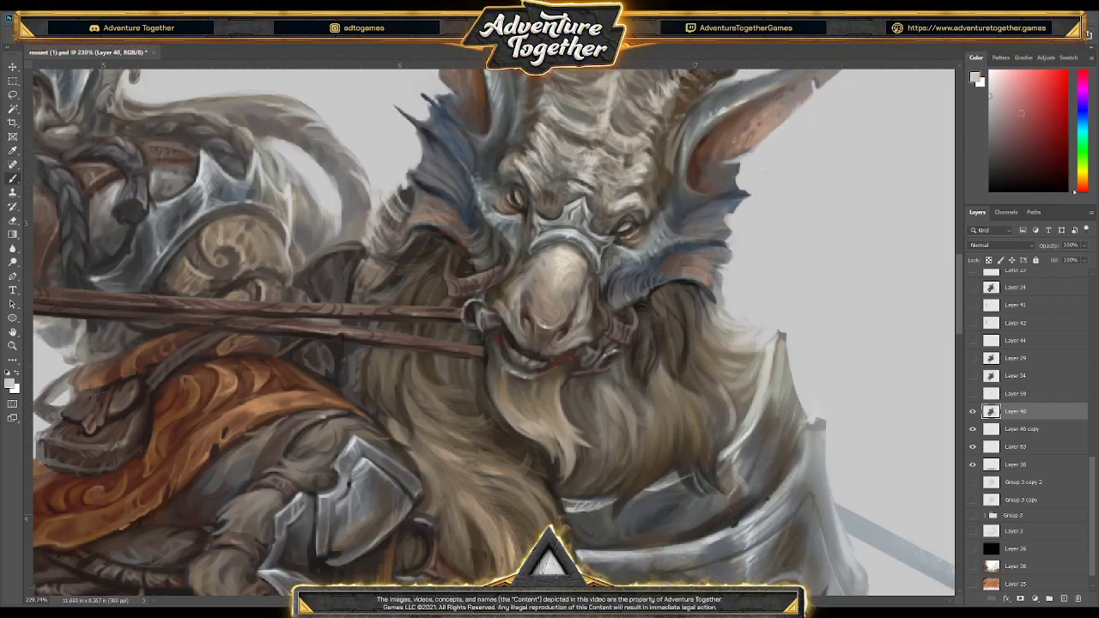
left_click(1080, 177)
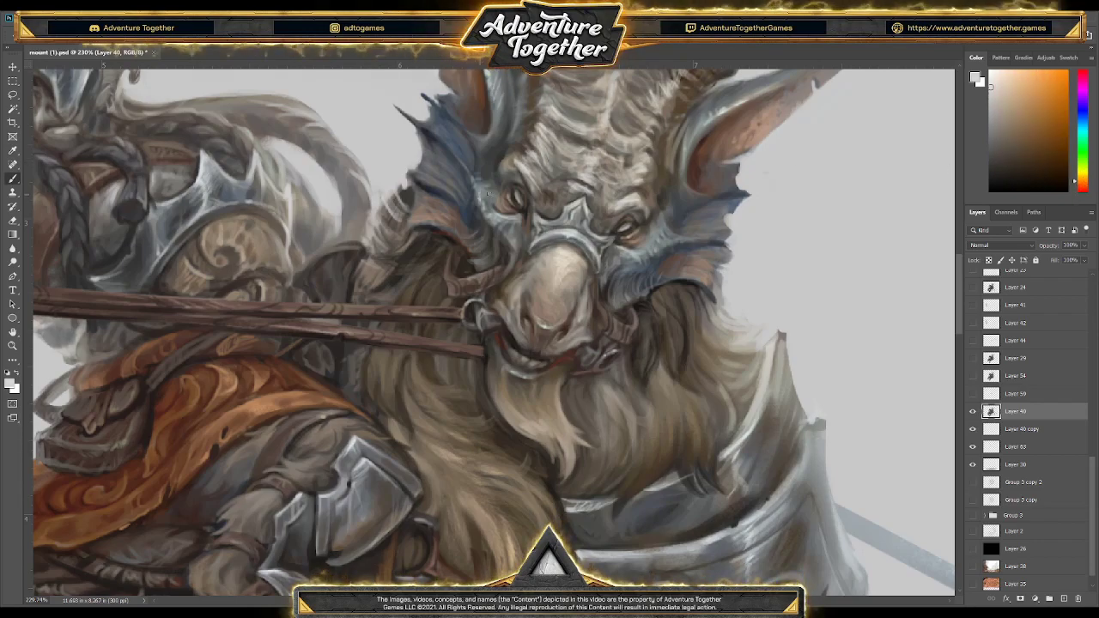
left_click(518, 198)
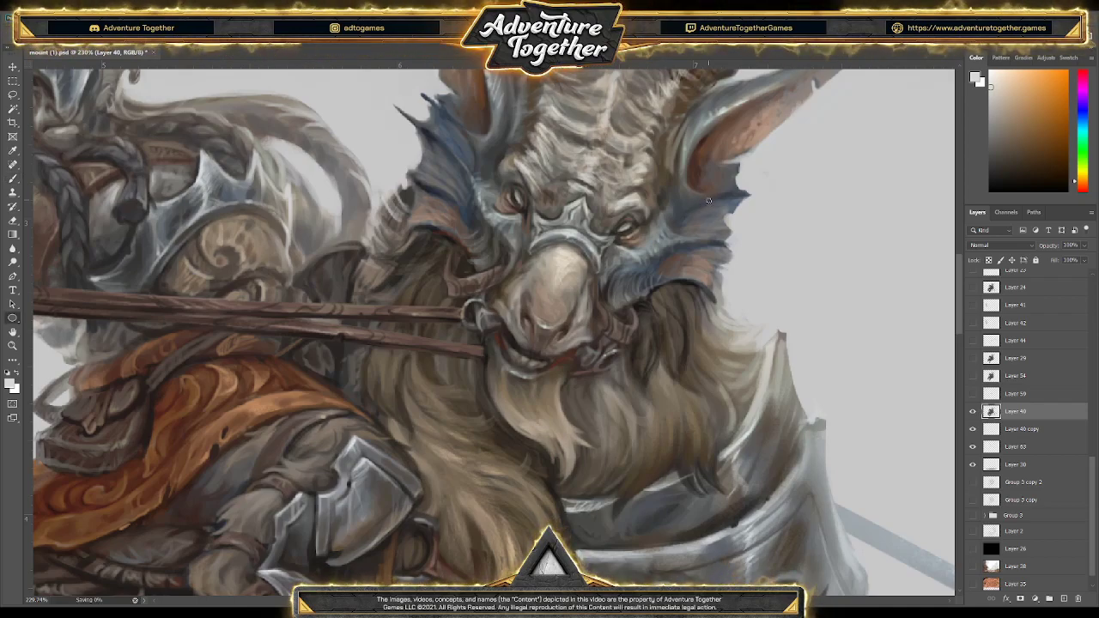
key("ctrl+s")
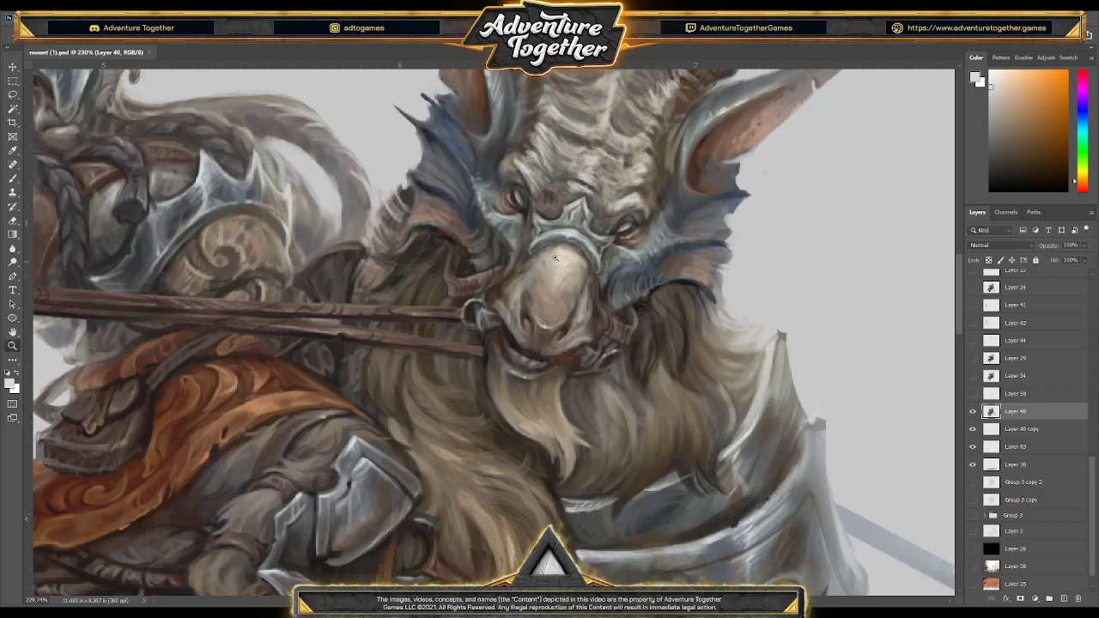
Tint the irises of both goat eyes with a saturated ochre brown
key("ctrl+0")
key("ctrl+plus")
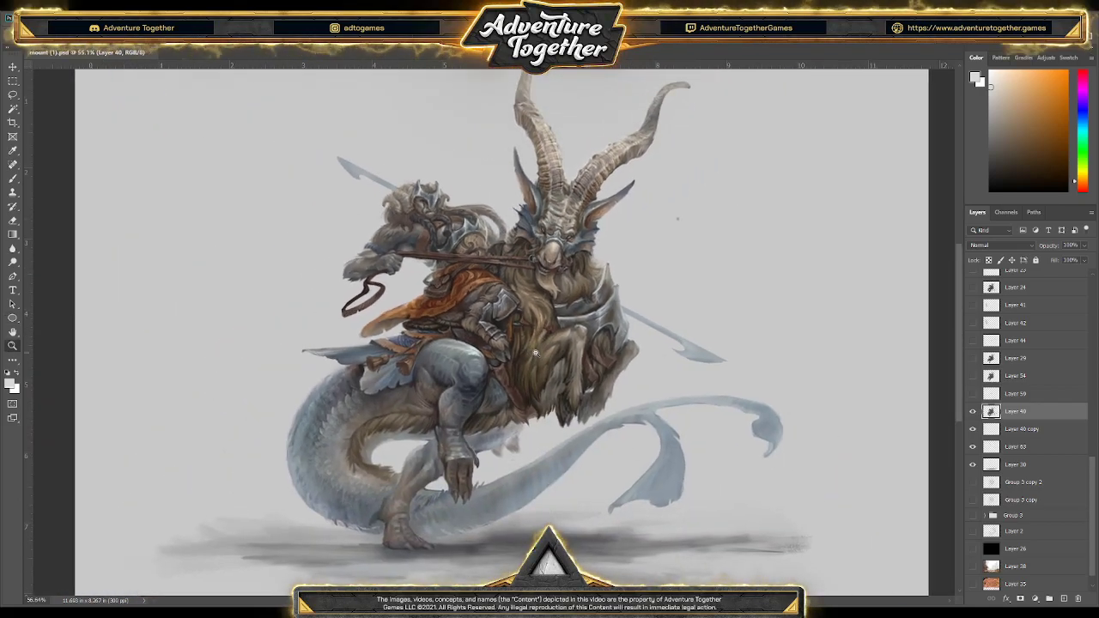
left_click_drag(560, 187, 574, 230)
key("i")
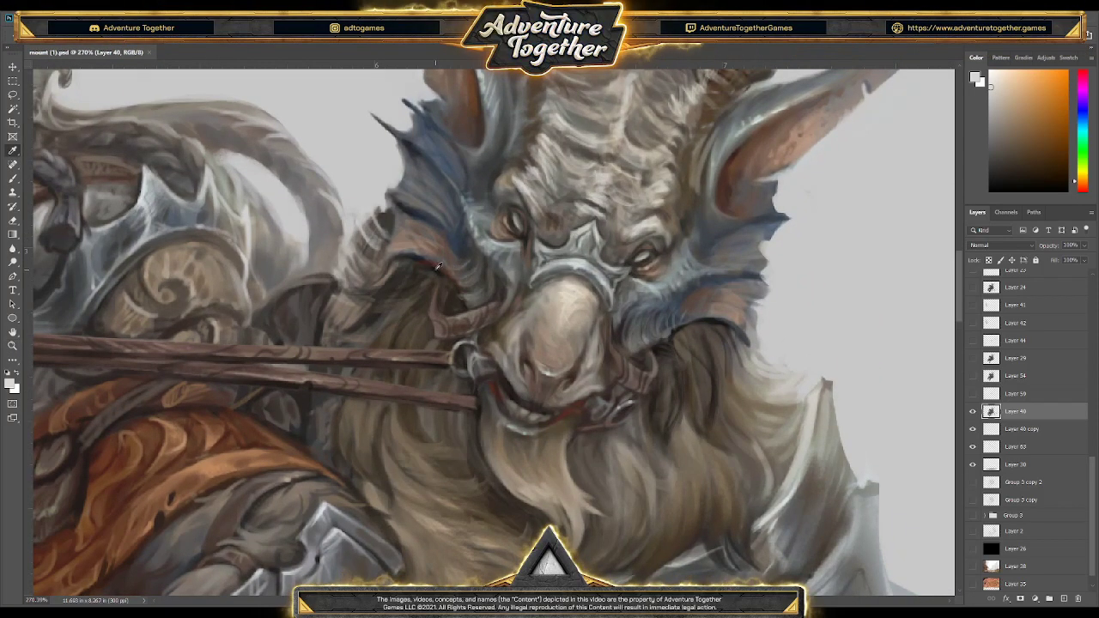
left_click(437, 267)
key("b")
left_click(523, 220, "alt")
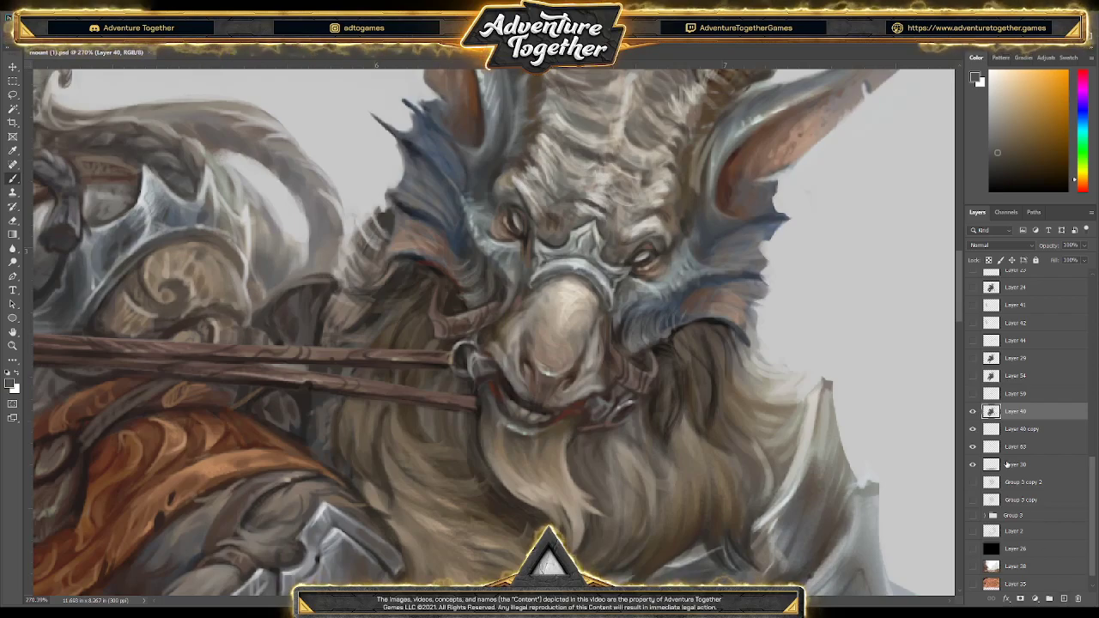
key("i")
left_click(220, 431)
key("b")
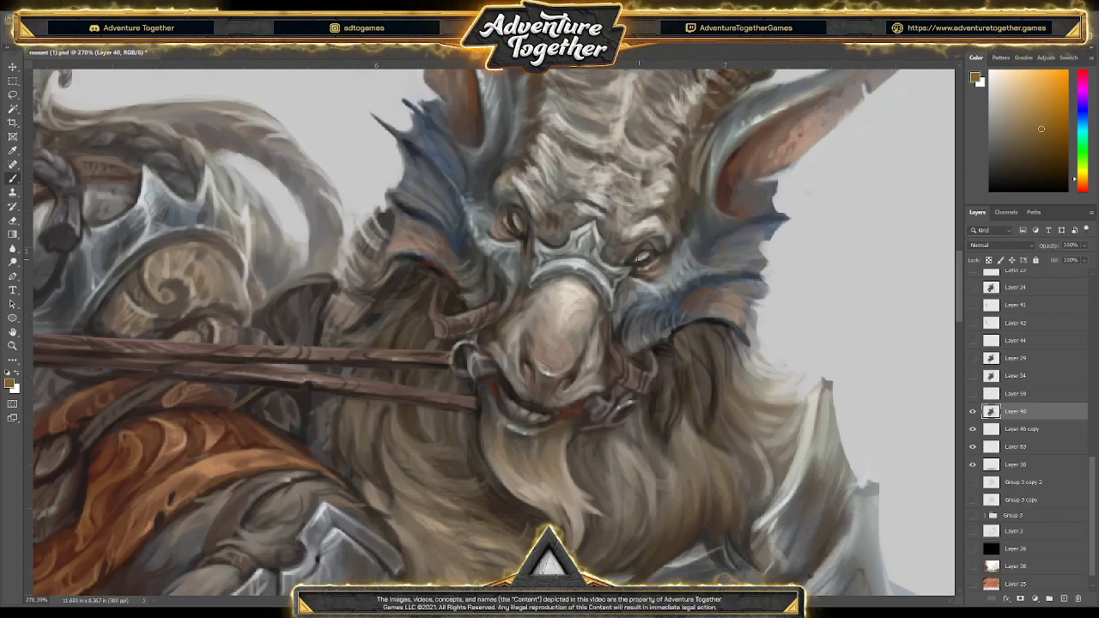
left_click_drag(637, 260, 645, 256)
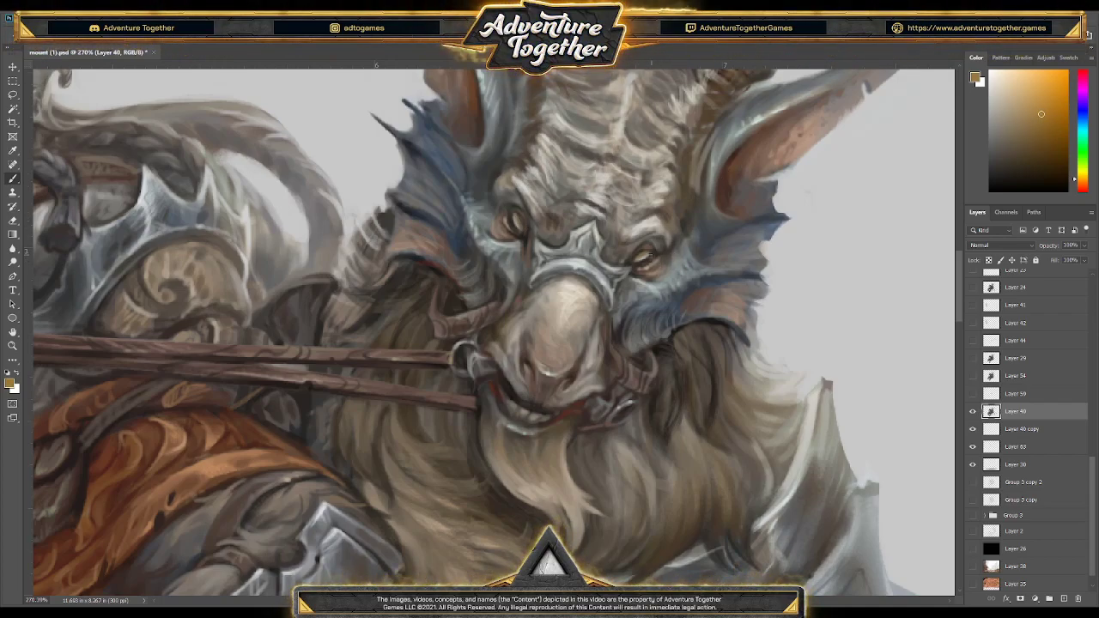
Warm and brighten the goat's irises with orange-brown and sampled light beige accents
left_click(645, 255, "alt")
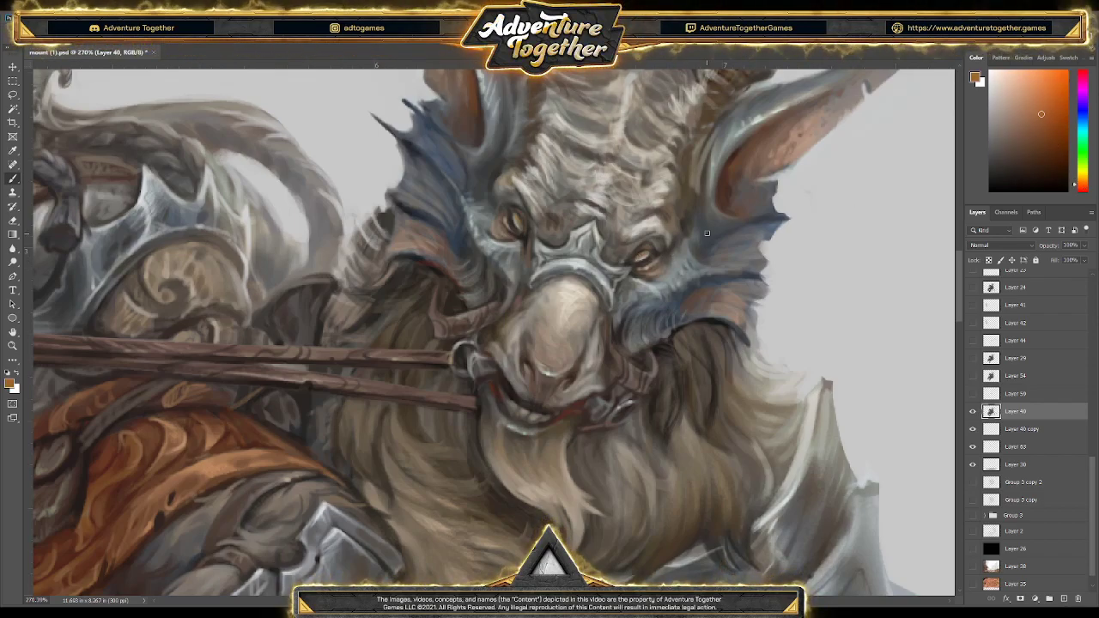
left_click(516, 221, "alt")
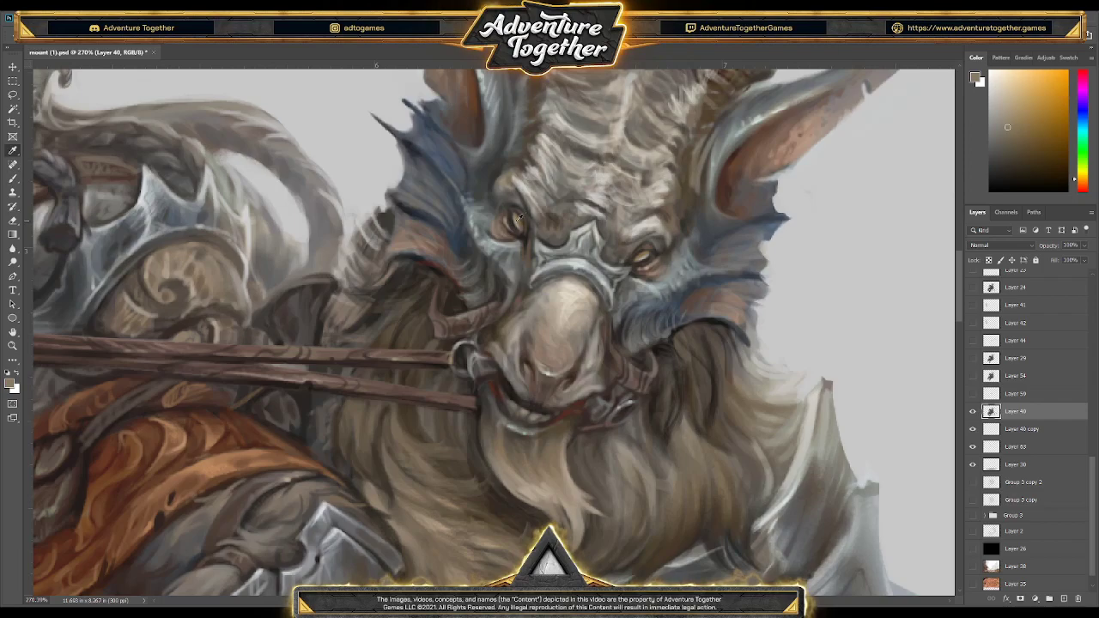
left_click(637, 258, "alt")
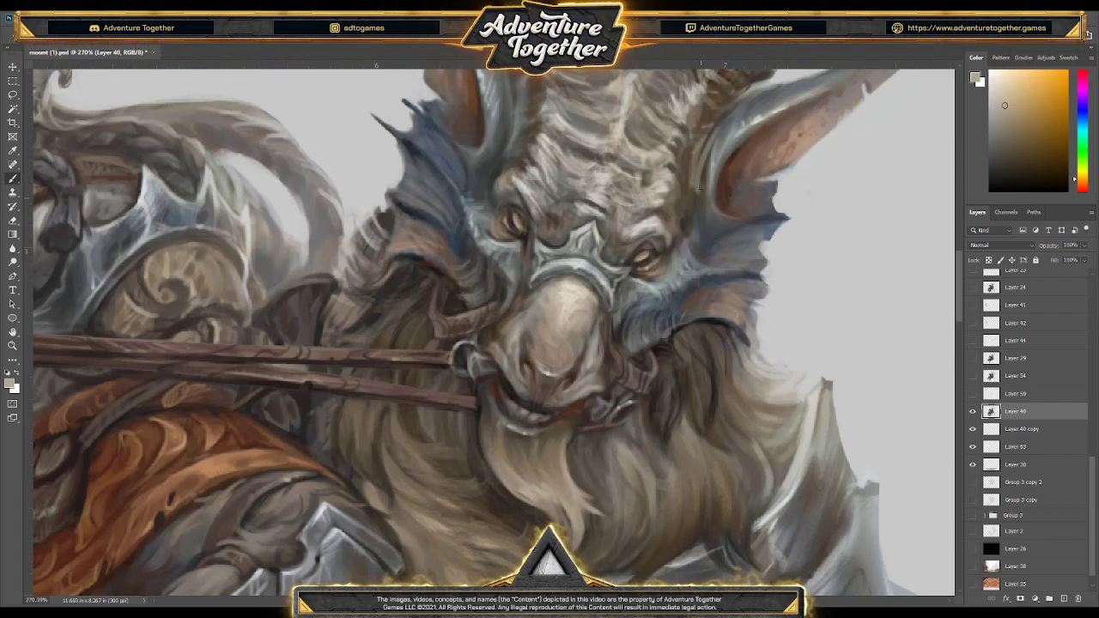
scroll(695, 240, "down", 5)
scroll(674, 186, "up", 3)
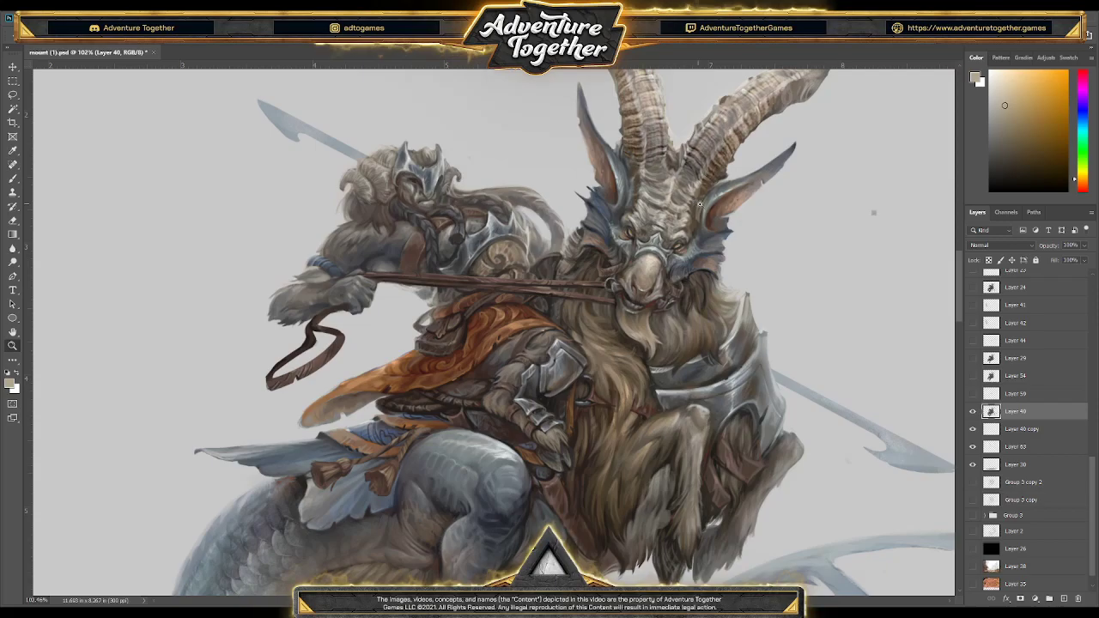
Darken the pupils of both goat eyes with a sampled near-black blue-grey
scroll(687, 219, "up", 5)
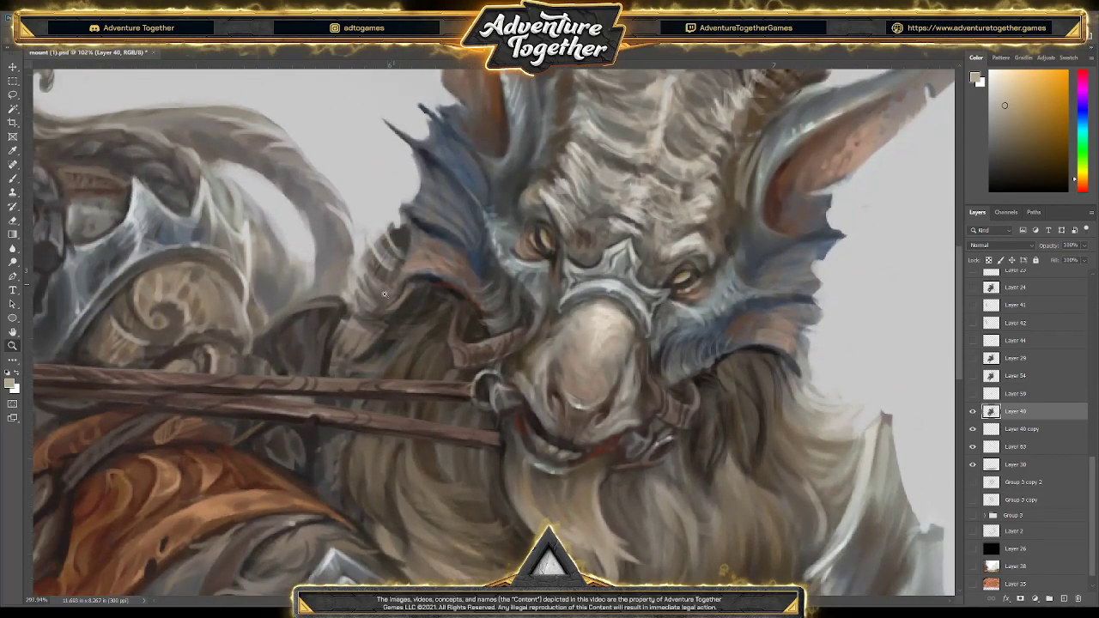
key("b")
left_click(713, 300, "alt")
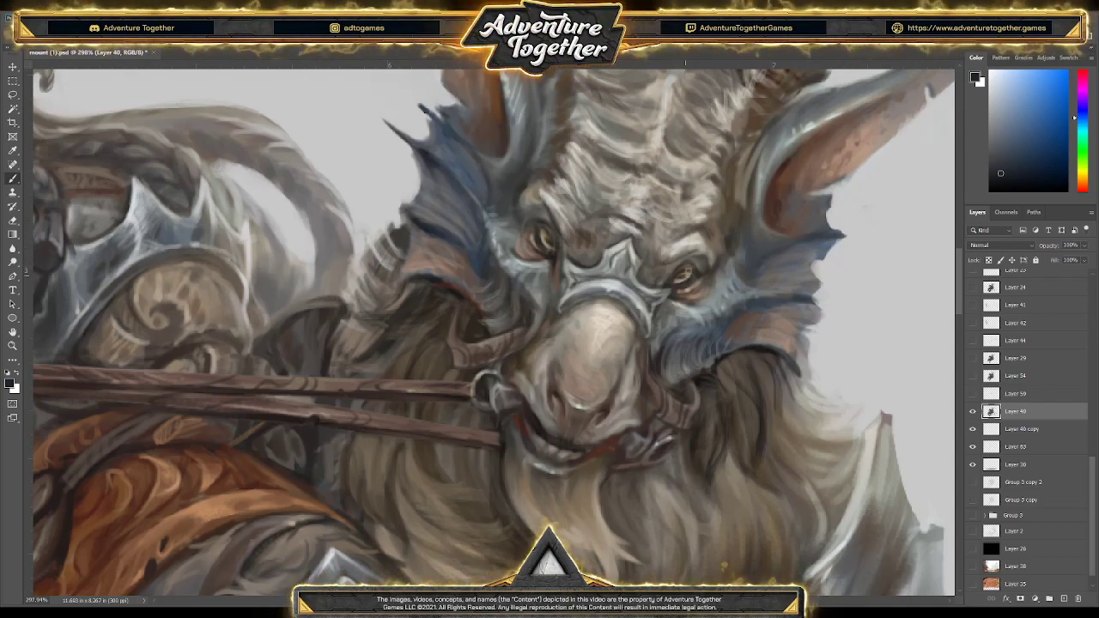
key("z")
left_click_drag(686, 273, 644, 200)
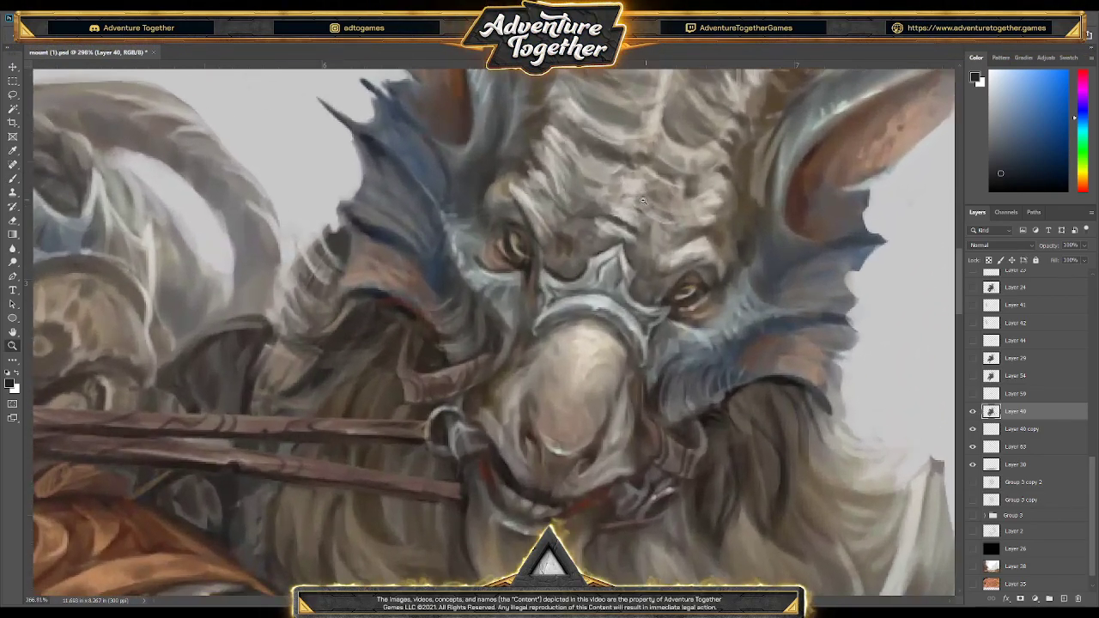
key("b")
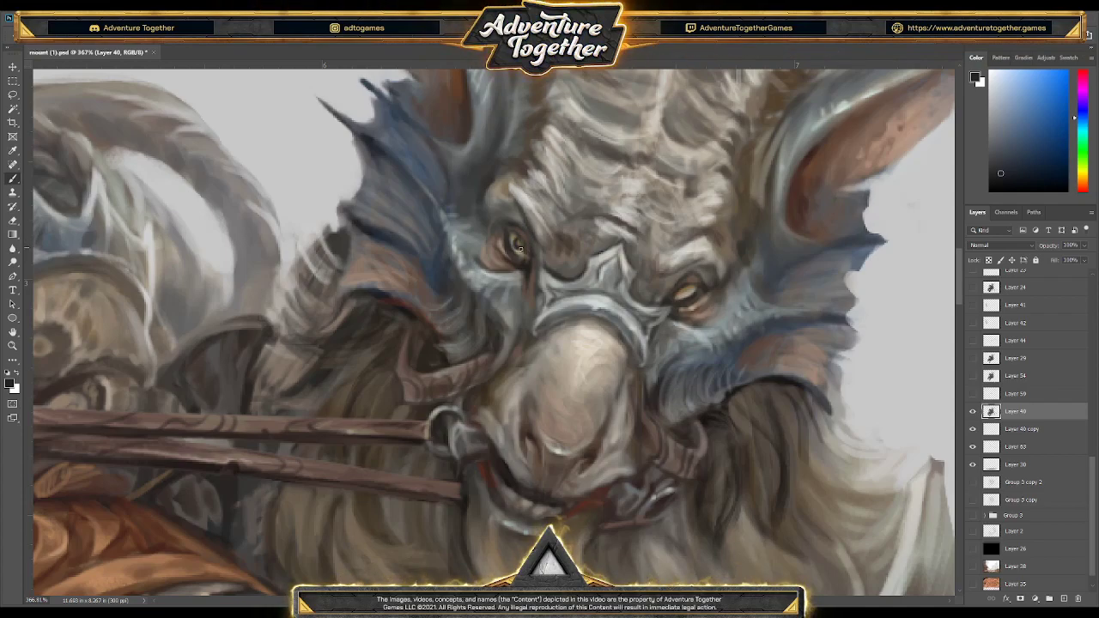
Refine the goat's eyes with small accents of a sampled ochre brown and save the document
scroll(637, 248, "down", 4)
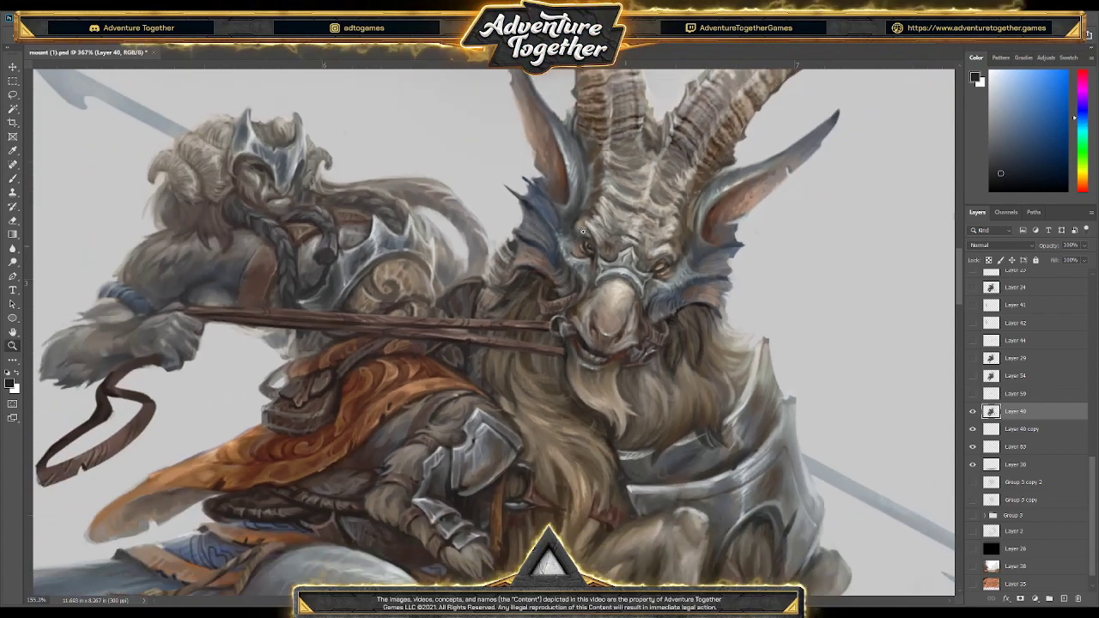
scroll(602, 235, "up", 3)
scroll(602, 235, "up", 2)
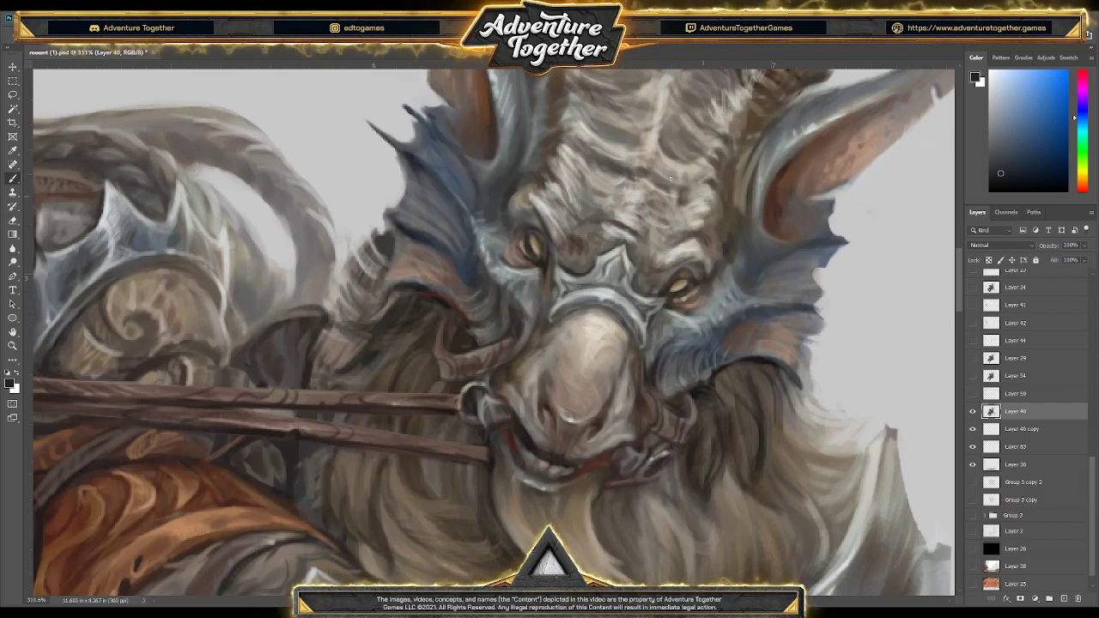
left_click(539, 241, "alt")
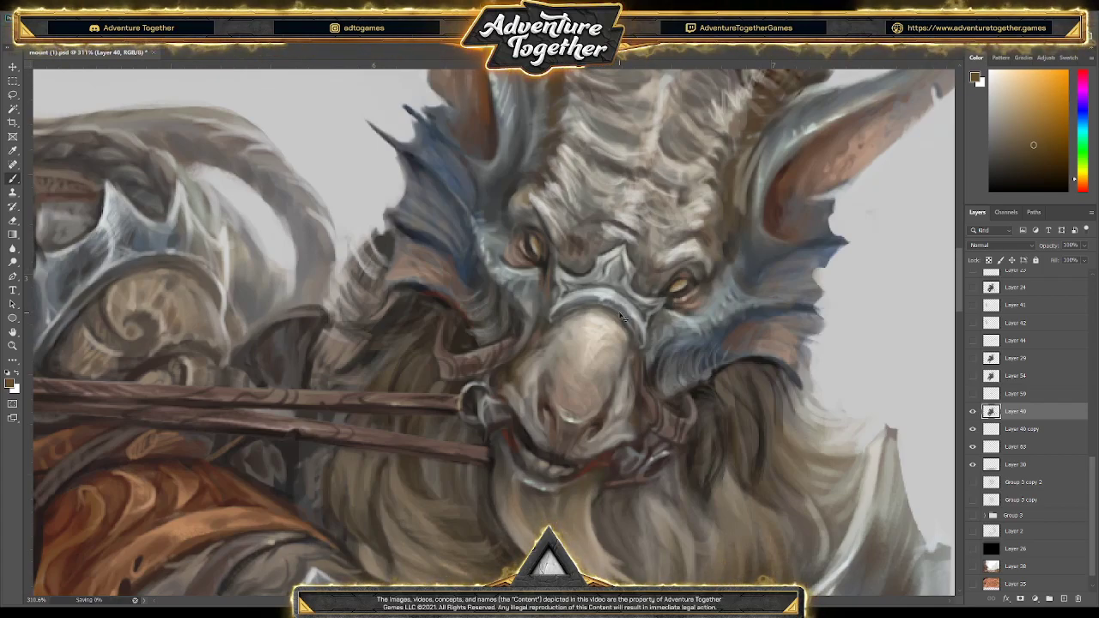
key("ctrl+s")
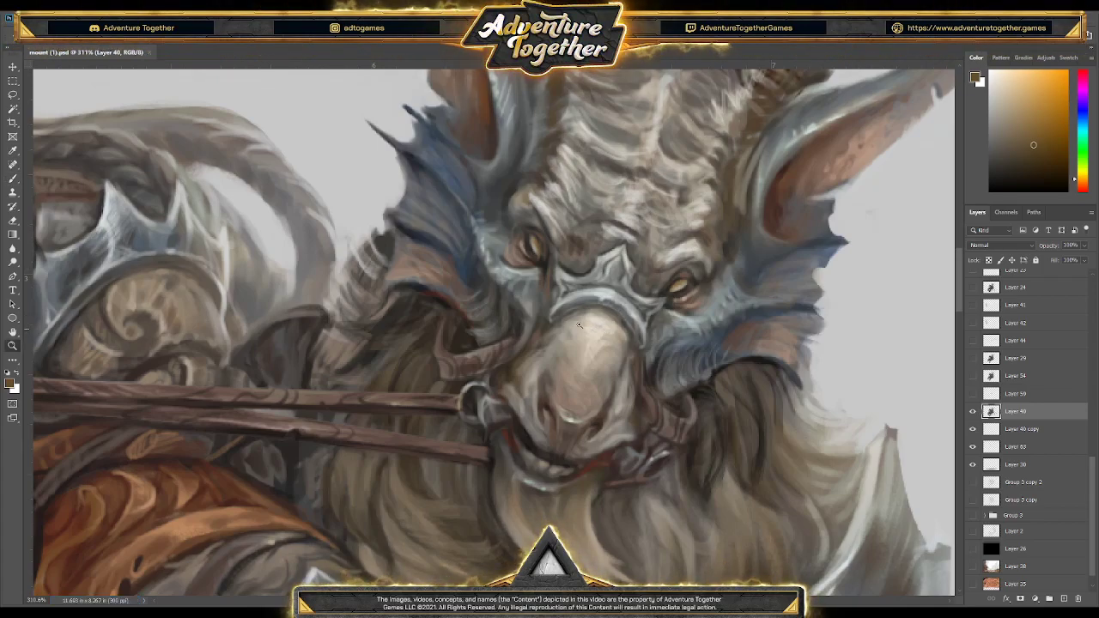
Add a new layer directly above the main painting layer and set its blending mode to Color Dodge
key("ctrl+0")
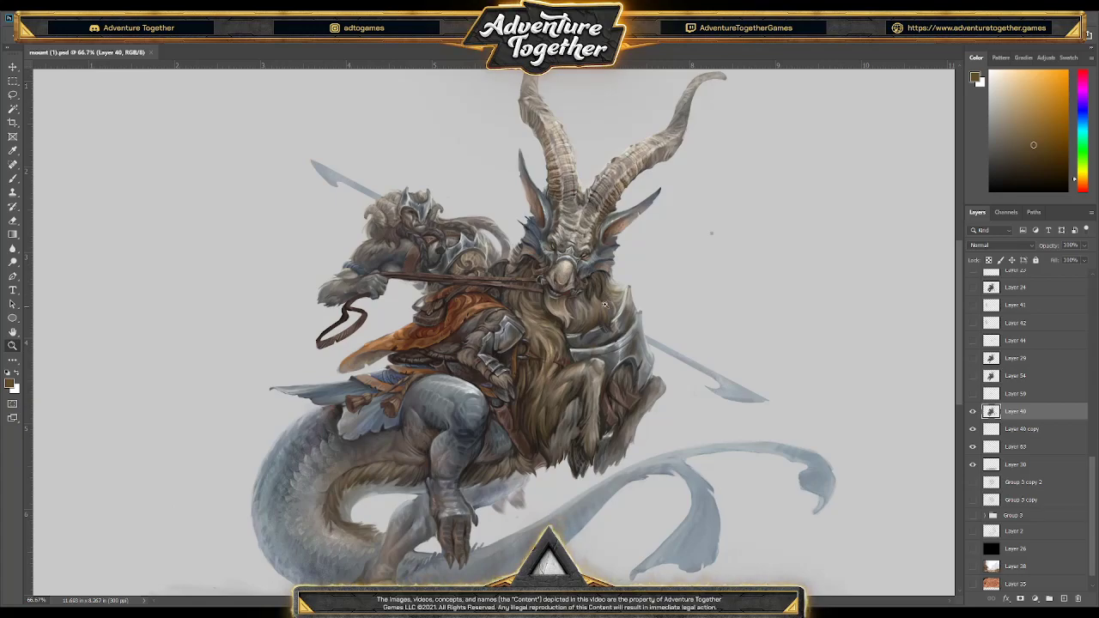
scroll(608, 306, "up", 3)
scroll(594, 278, "down", 4)
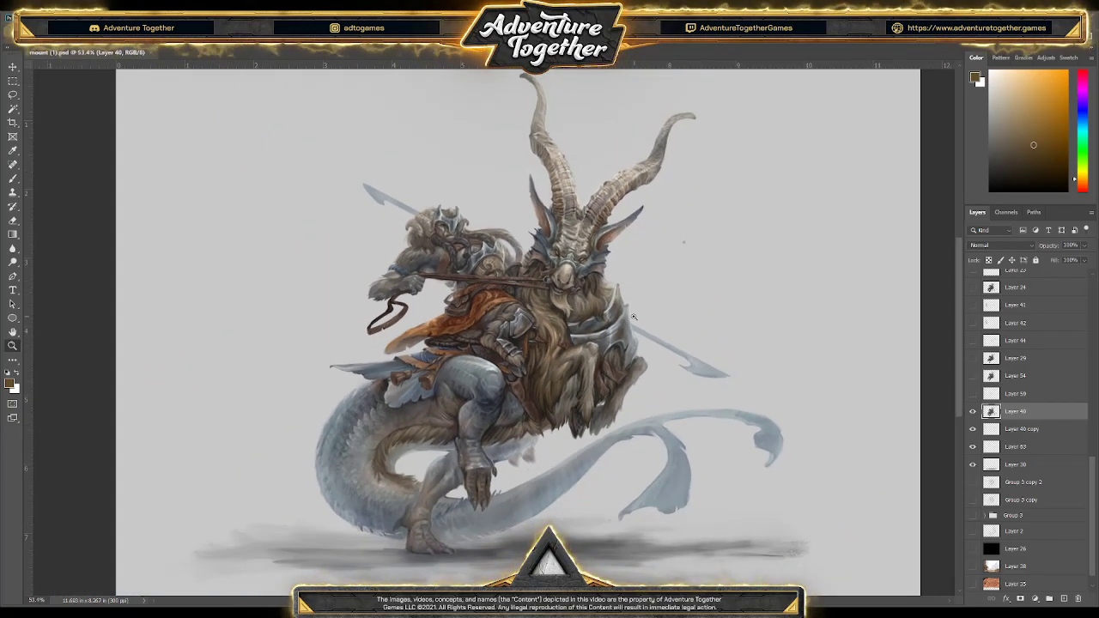
scroll(634, 318, "down", 1)
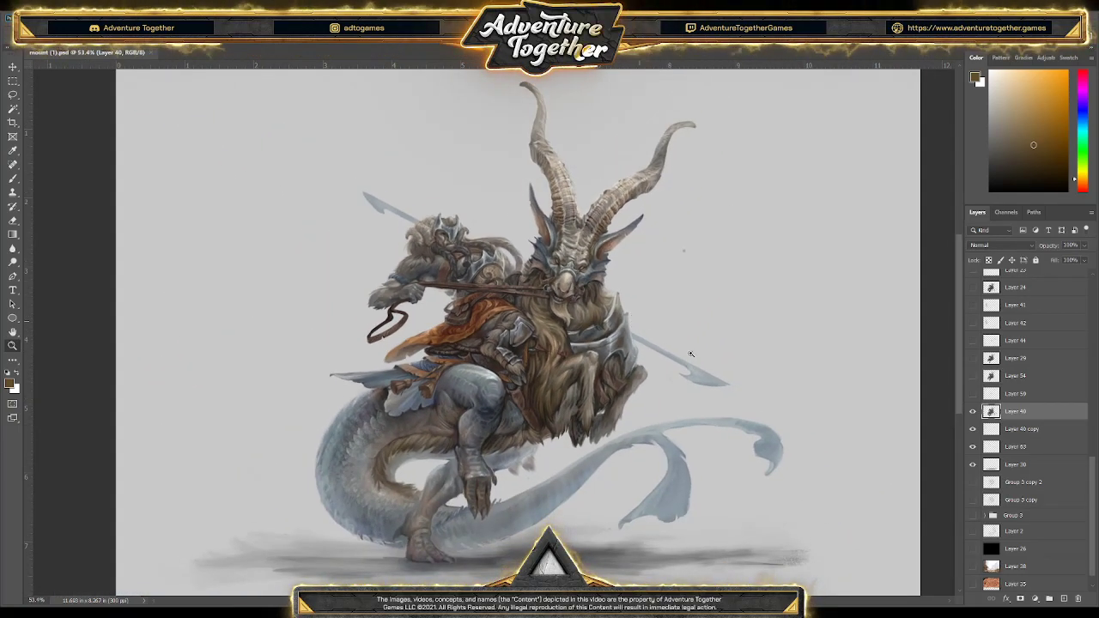
left_click(1064, 599)
scroll(694, 407, "down", 1)
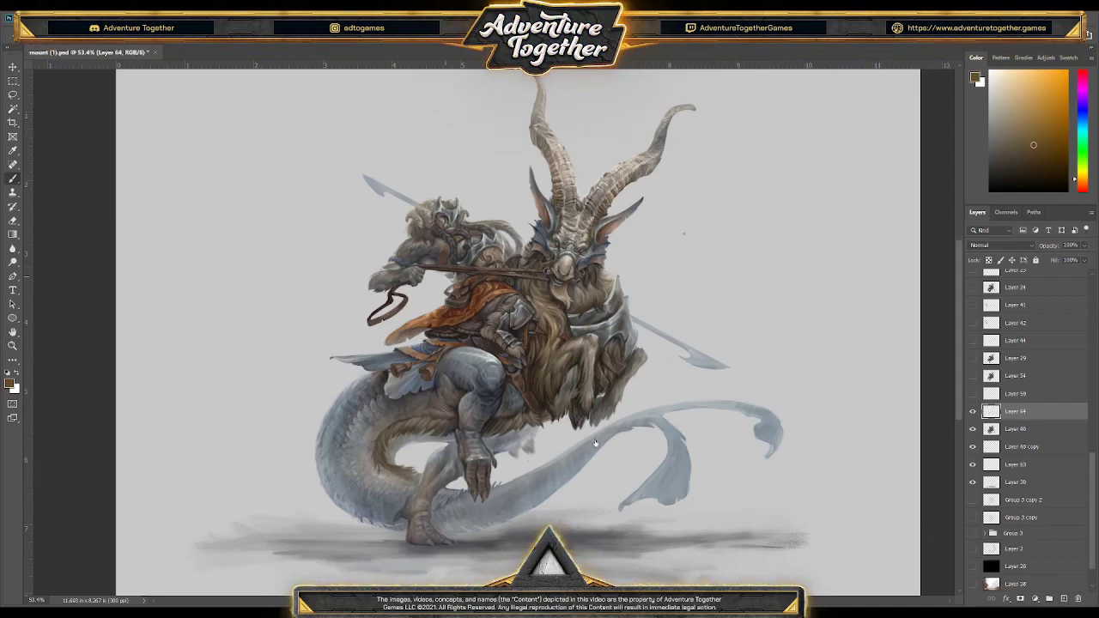
left_click(494, 211, "alt")
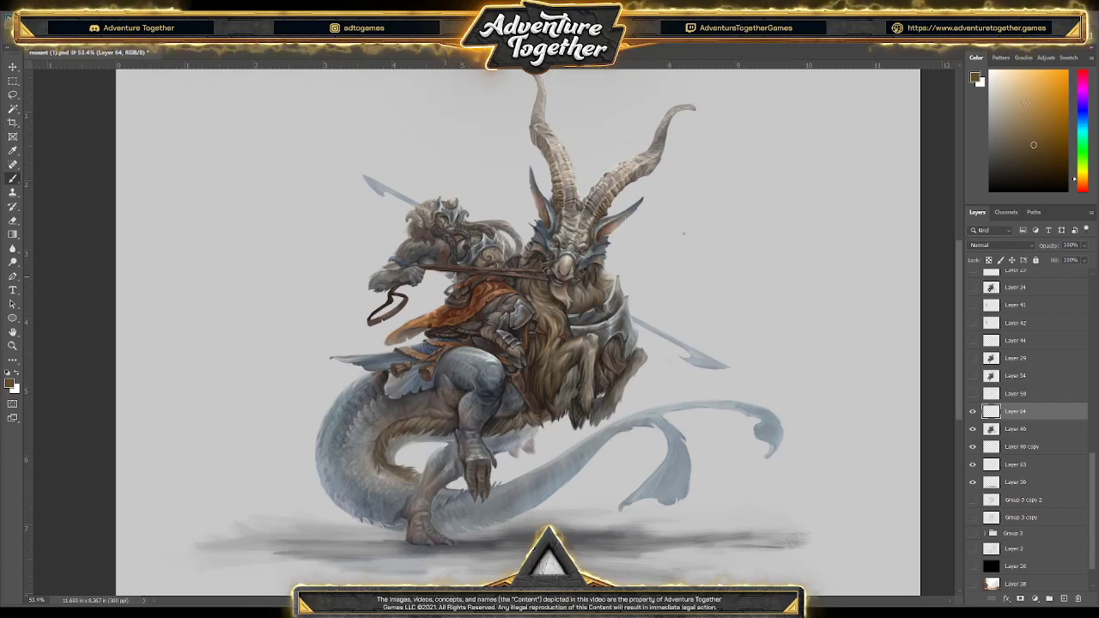
left_click(995, 244)
left_click(996, 357)
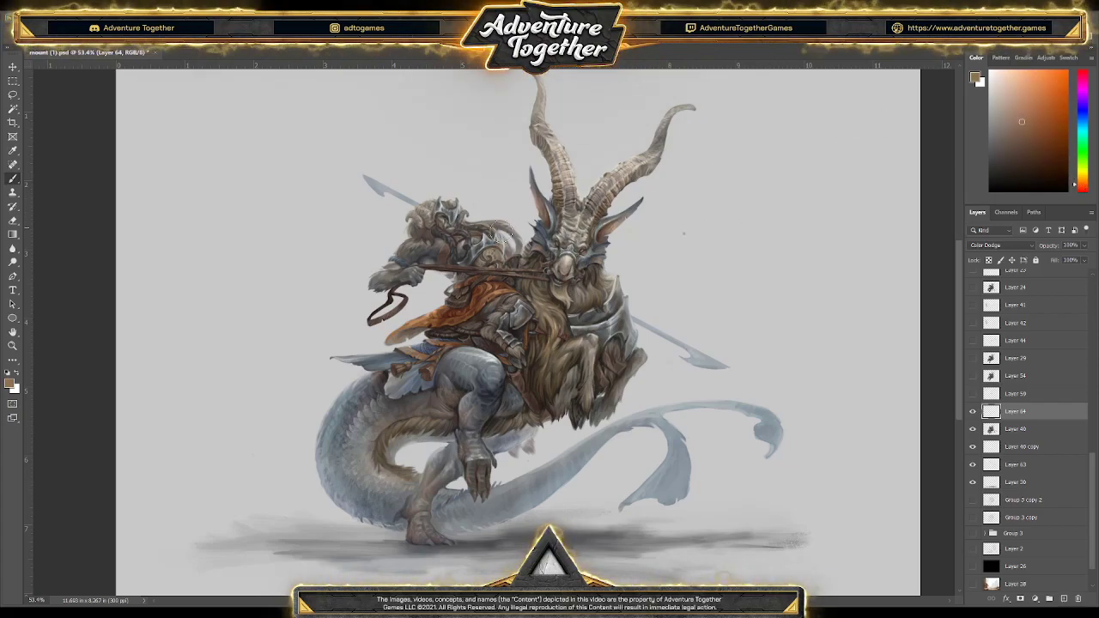
Brush soft warm highlights over the rider and mount on the Color Dodge layer, reduce its opacity to 55%, and save
left_click_drag(477, 259, 515, 225)
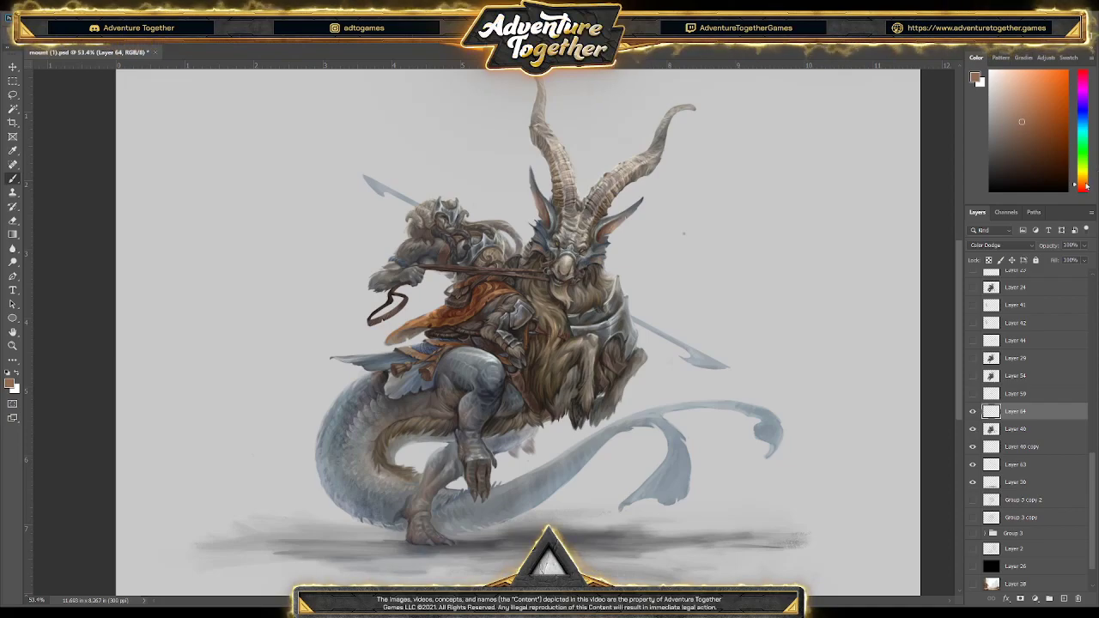
left_click_drag(507, 253, 541, 219)
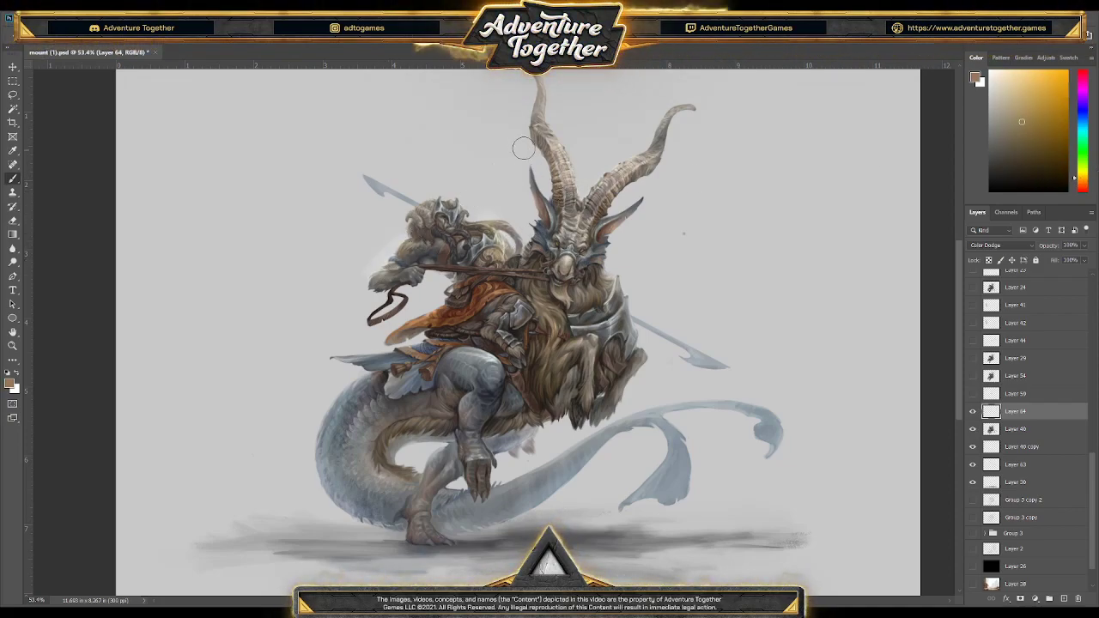
left_click_drag(508, 194, 494, 245)
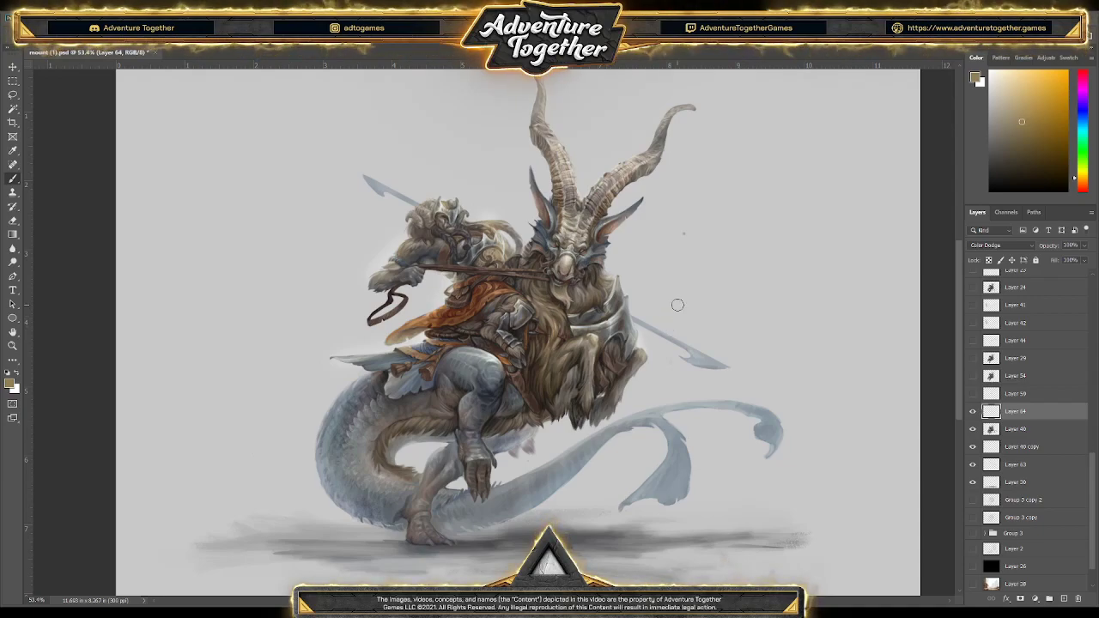
left_click(1083, 244)
left_click_drag(1083, 259, 1068, 259)
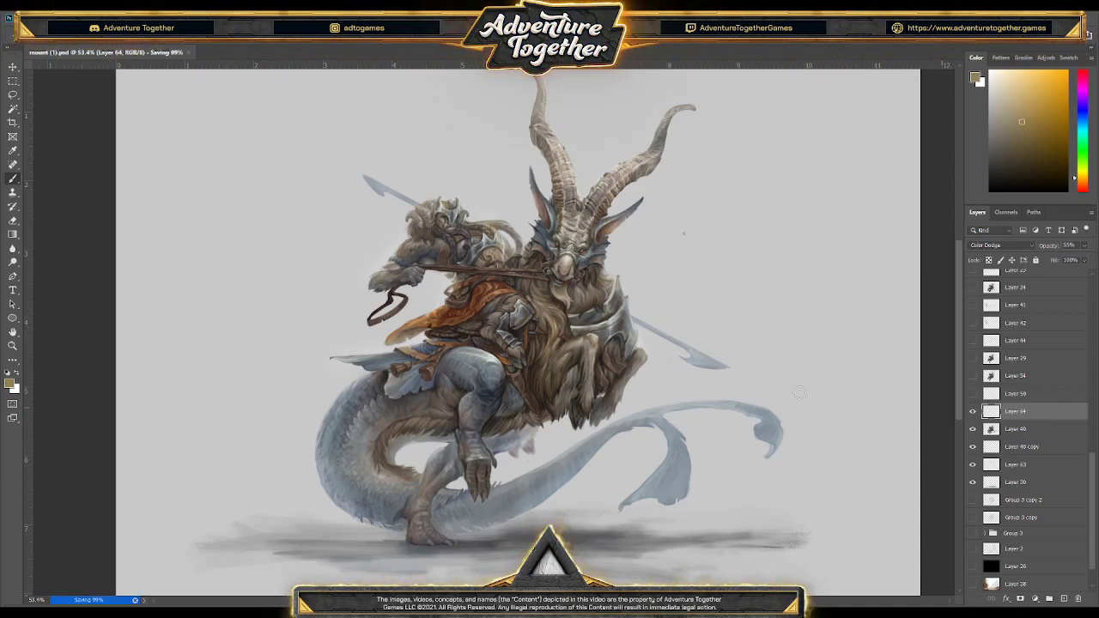
Duplicate Layer 40 and offset the copy's colour channels to give the figure's edges a red-cyan fringe
left_click(1028, 429)
key("ctrl+j")
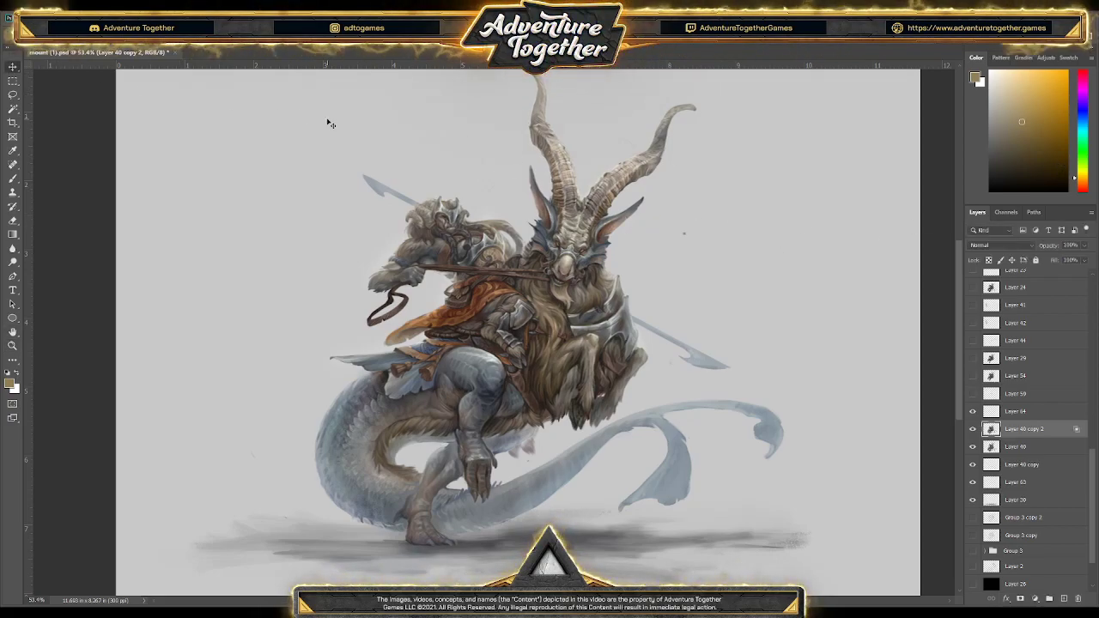
key("z")
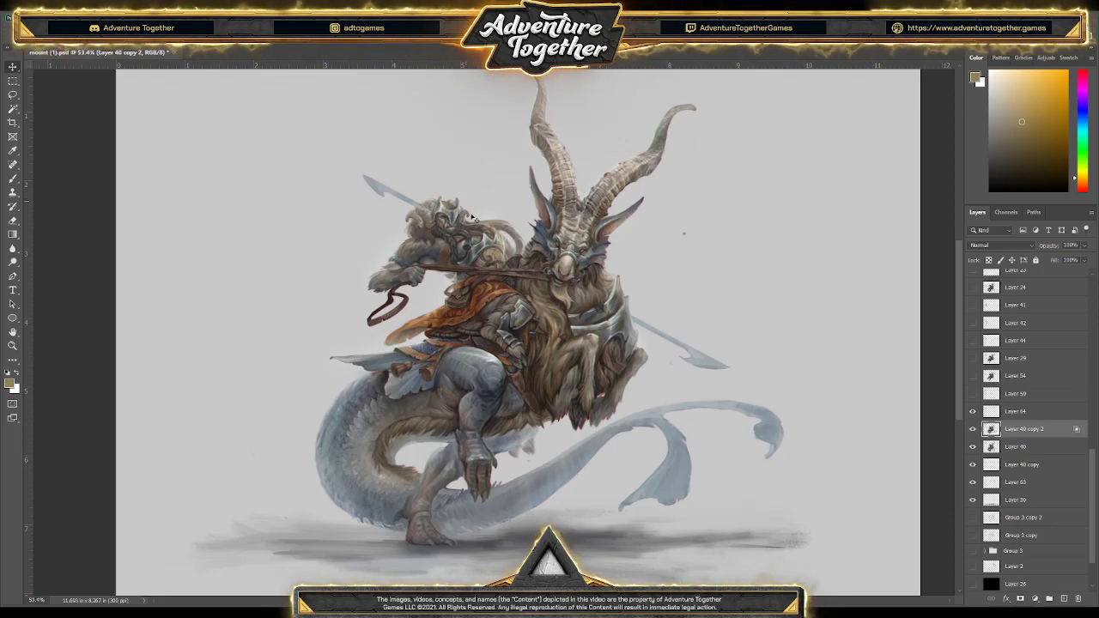
left_click_drag(622, 408, 669, 403)
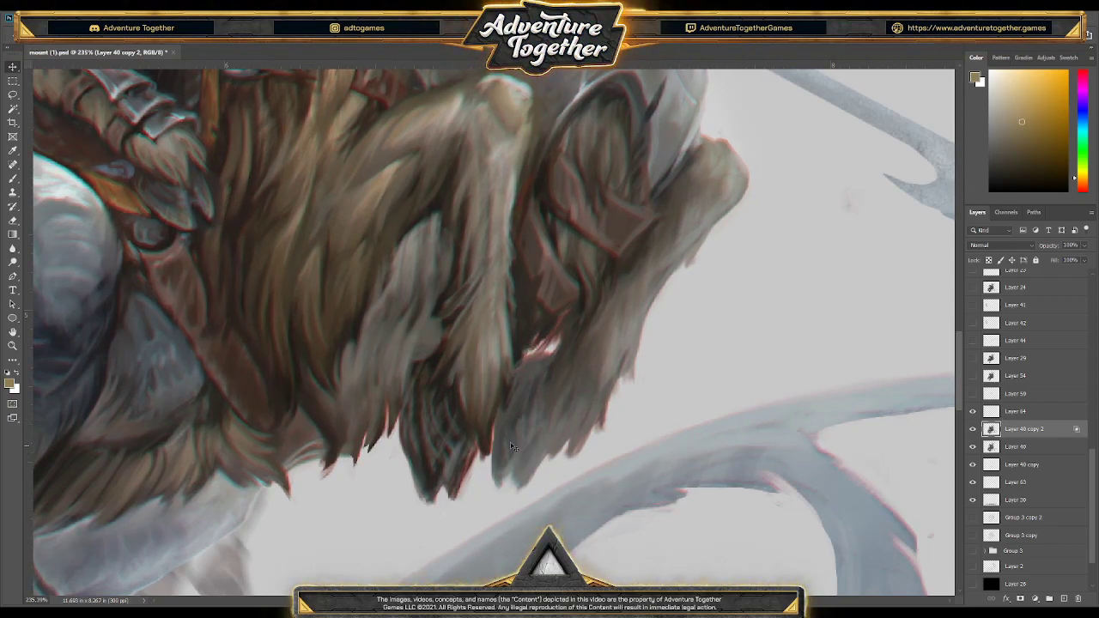
scroll(491, 436, "up", 5)
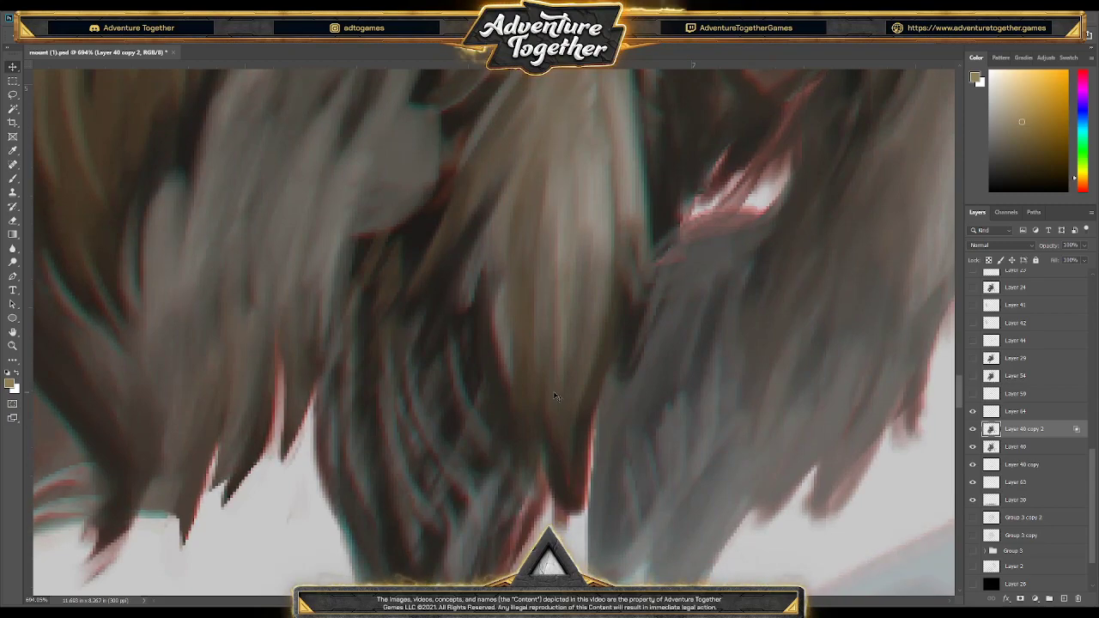
left_click_drag(555, 396, 573, 344)
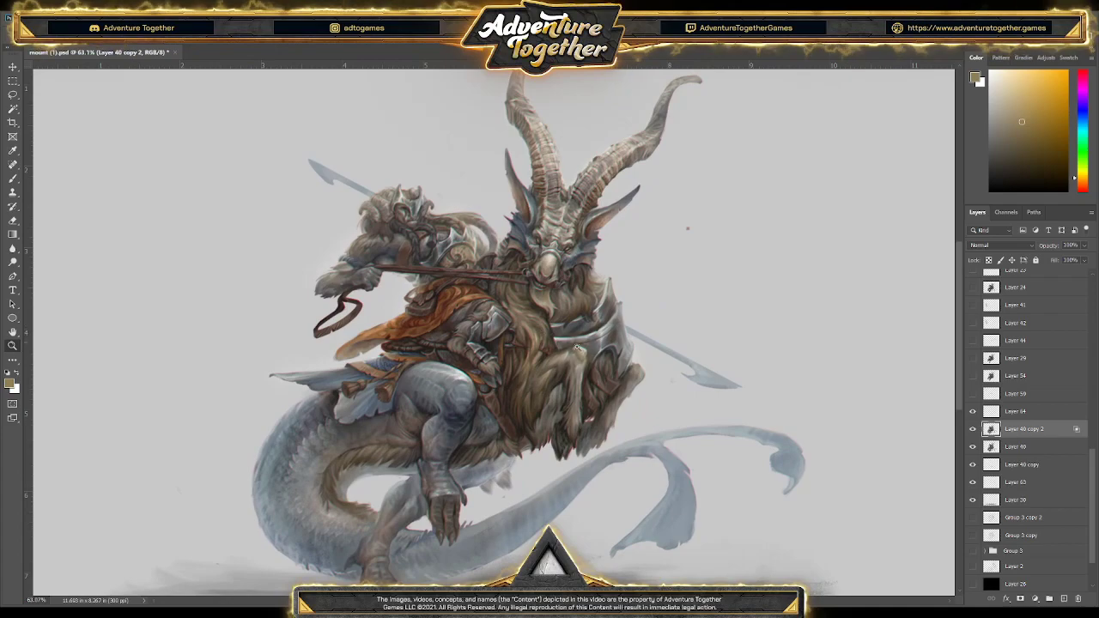
Erase the colour-fringed copy over the figure's focal areas with a textured eraser, and save the document
scroll(573, 343, "down", 3)
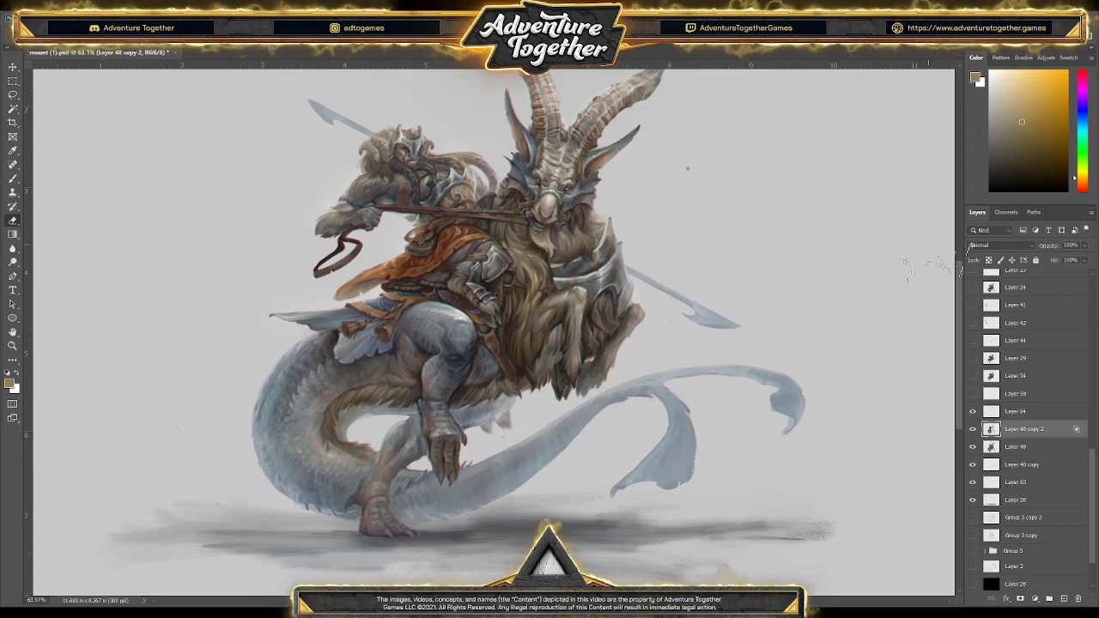
scroll(468, 404, "down", 2)
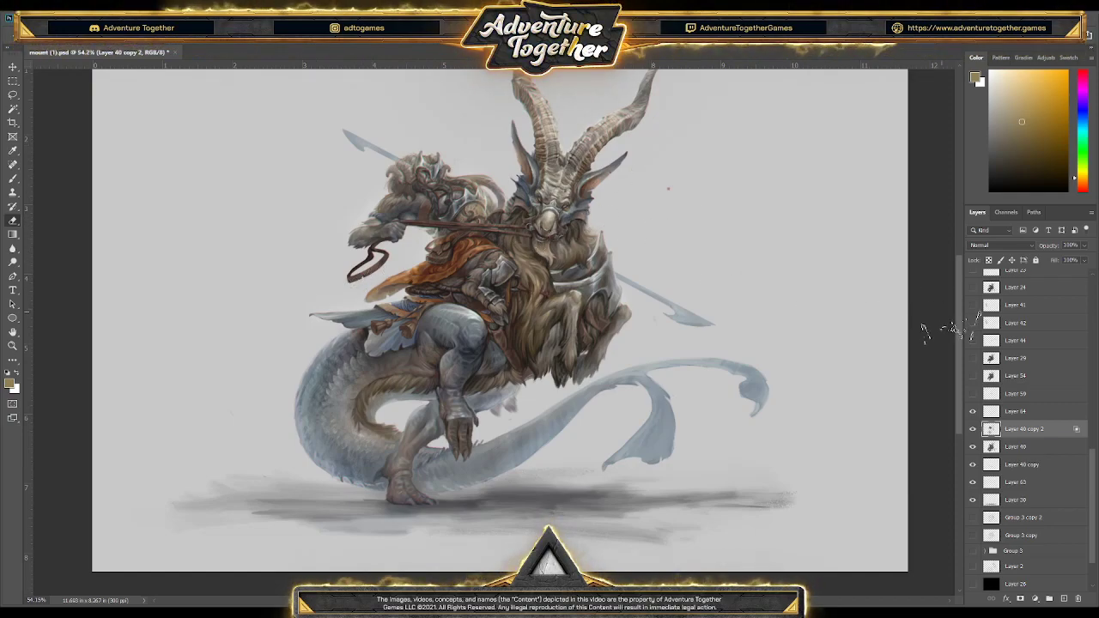
scroll(592, 214, "up", 1)
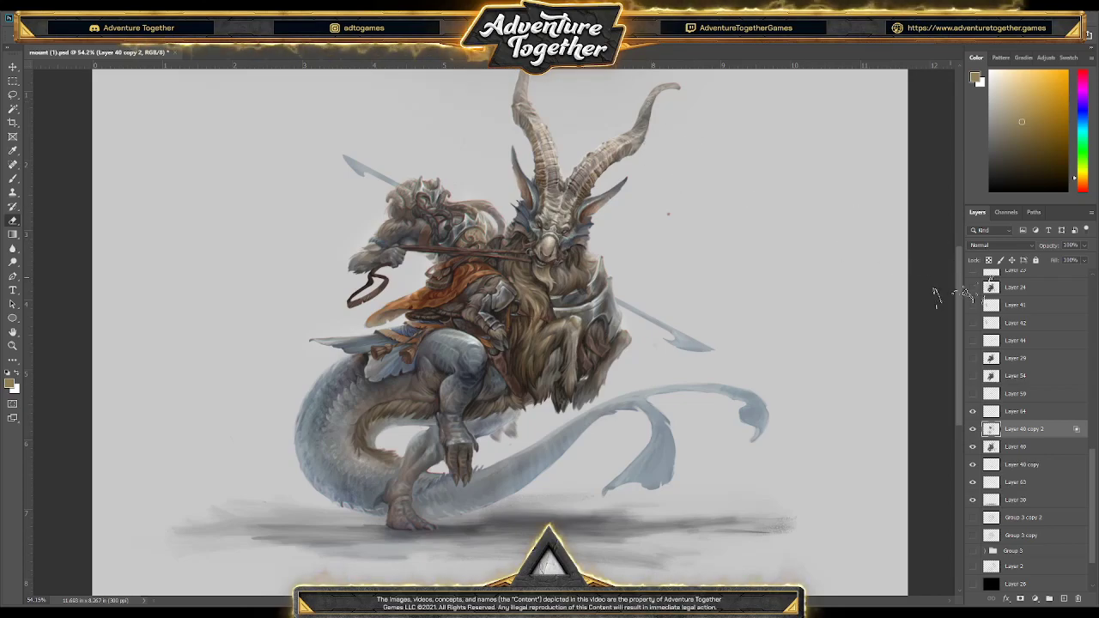
scroll(933, 294, "up", 2)
key("z")
mouse_move(550, 237)
left_mouse_down()
mouse_move(574, 234)
mouse_move(541, 234)
left_mouse_up()
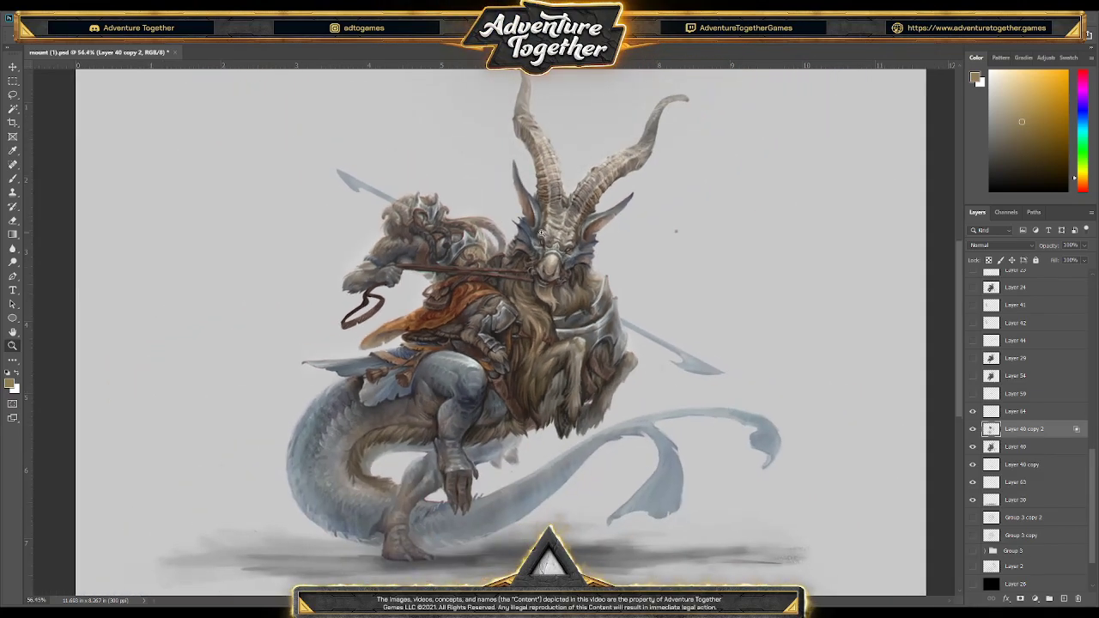
scroll(1042, 460, "down", 1)
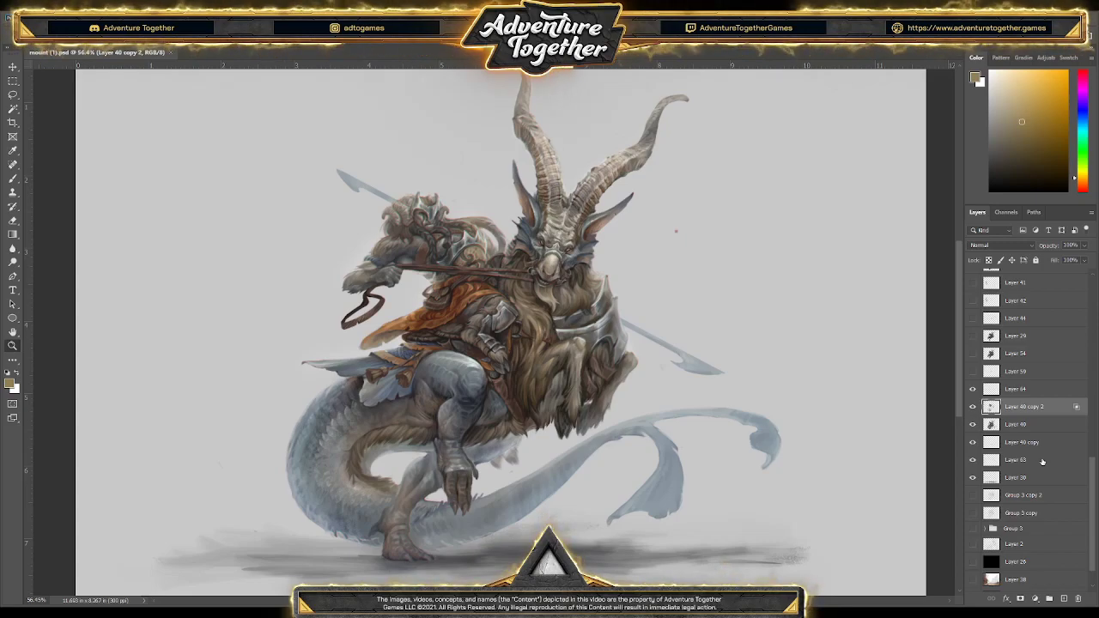
Lasso the forked end of the mount's tail on Layer 40, blur it, and save the document
left_click(1038, 426)
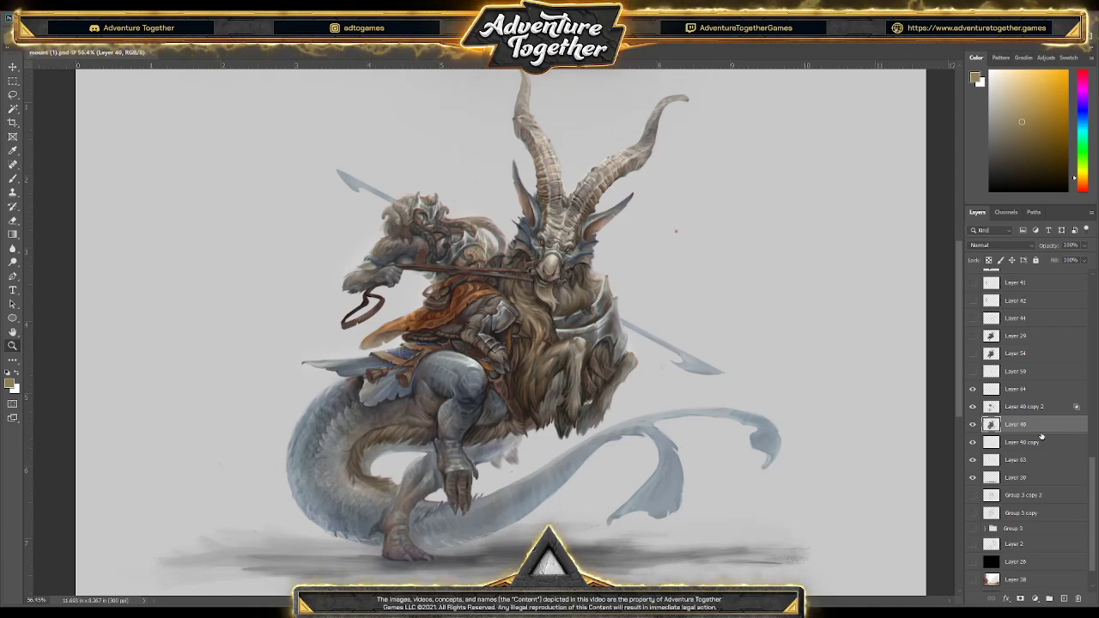
key("l")
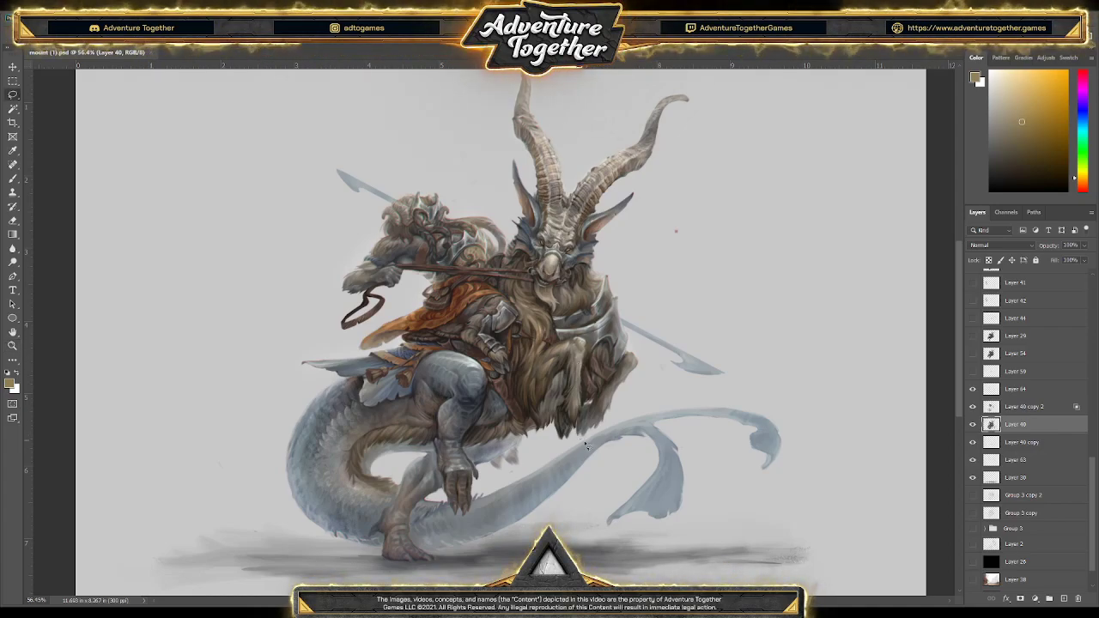
left_click_drag(630, 407, 598, 435)
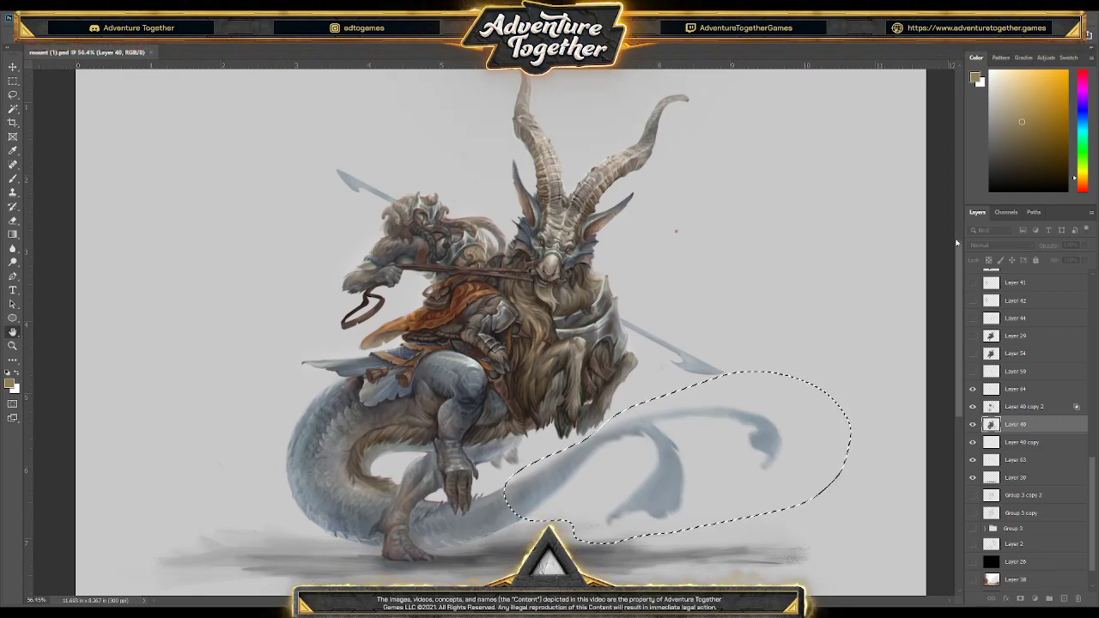
left_click_drag(709, 308, 702, 308)
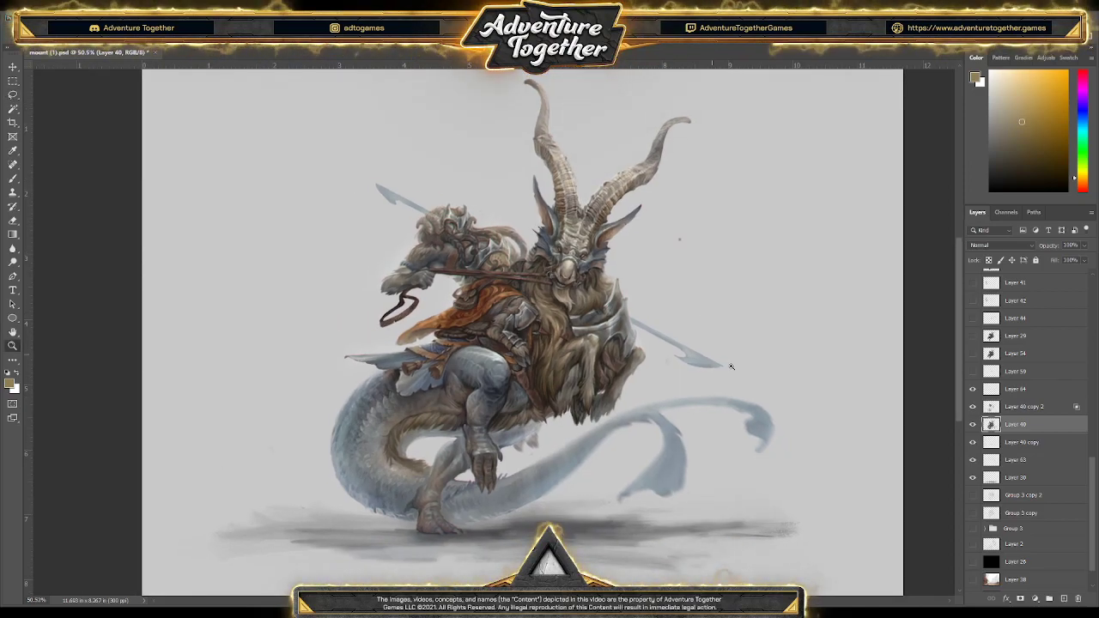
key("ctrl+s")
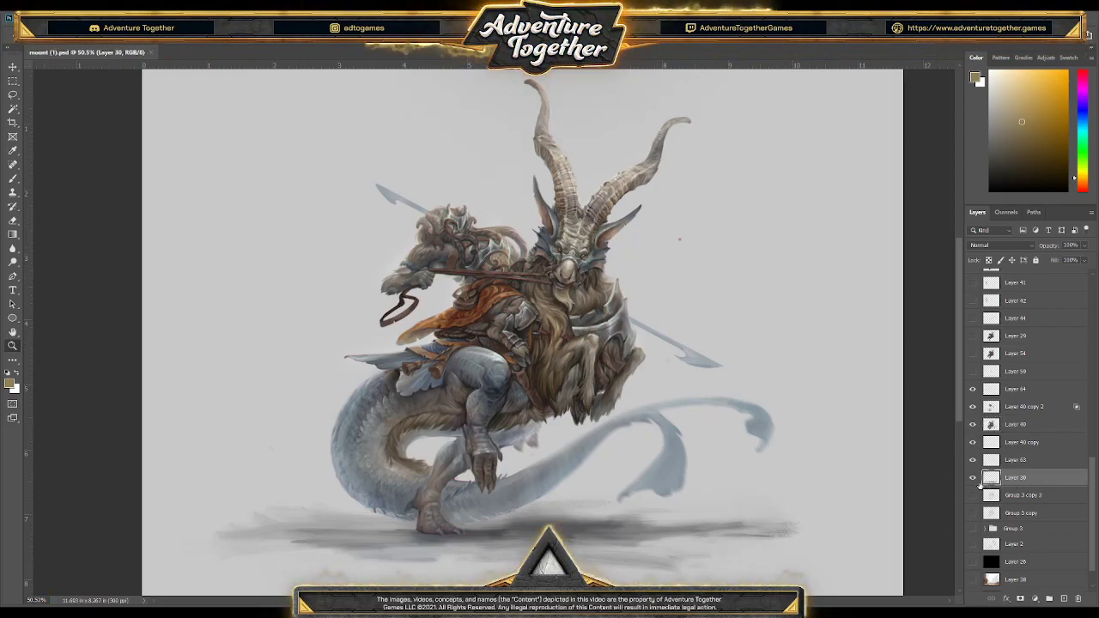
Roughen the upper edge of the ground shadow with a speckled eraser on its own layer, and save the document
key("e")
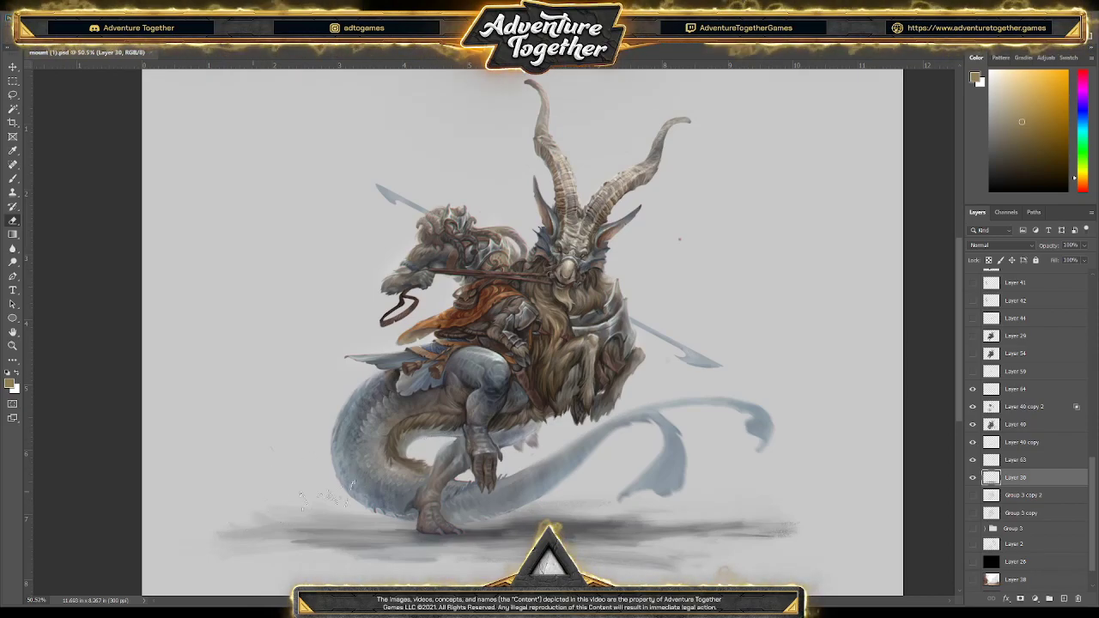
left_click(764, 520)
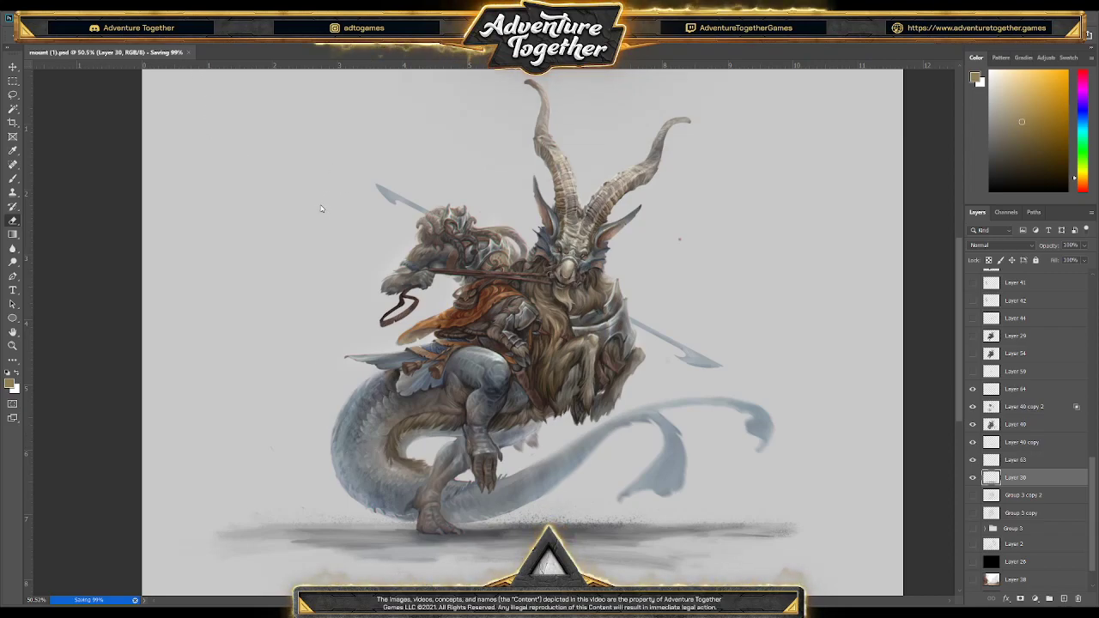
Save the document, then select a rectangular area around the figure from the canvas top down to the ground line
key("h")
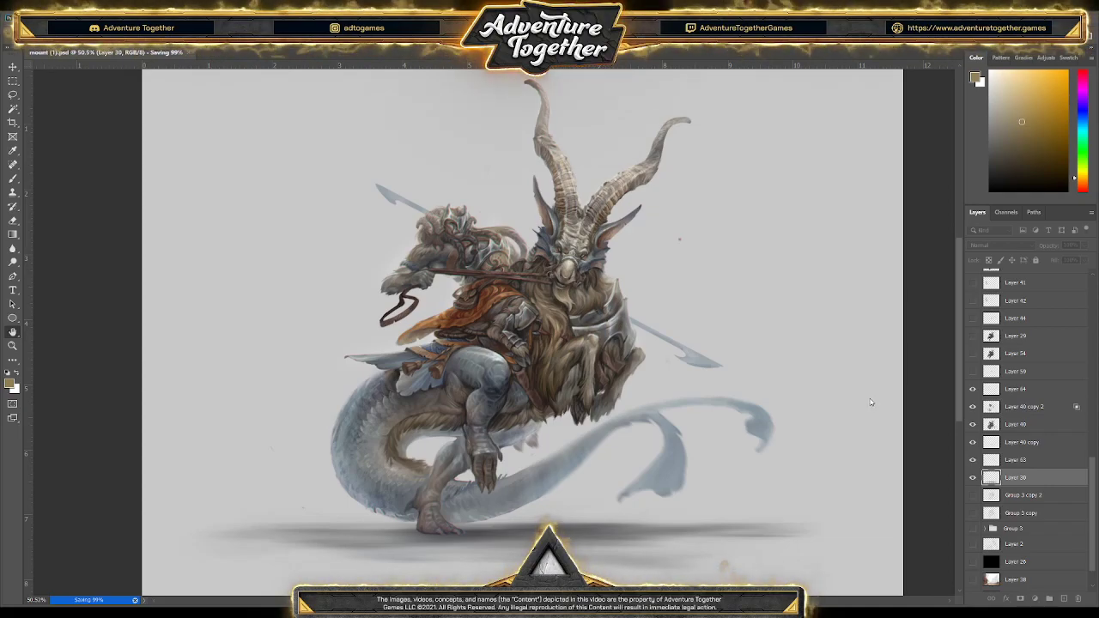
key("ctrl+s")
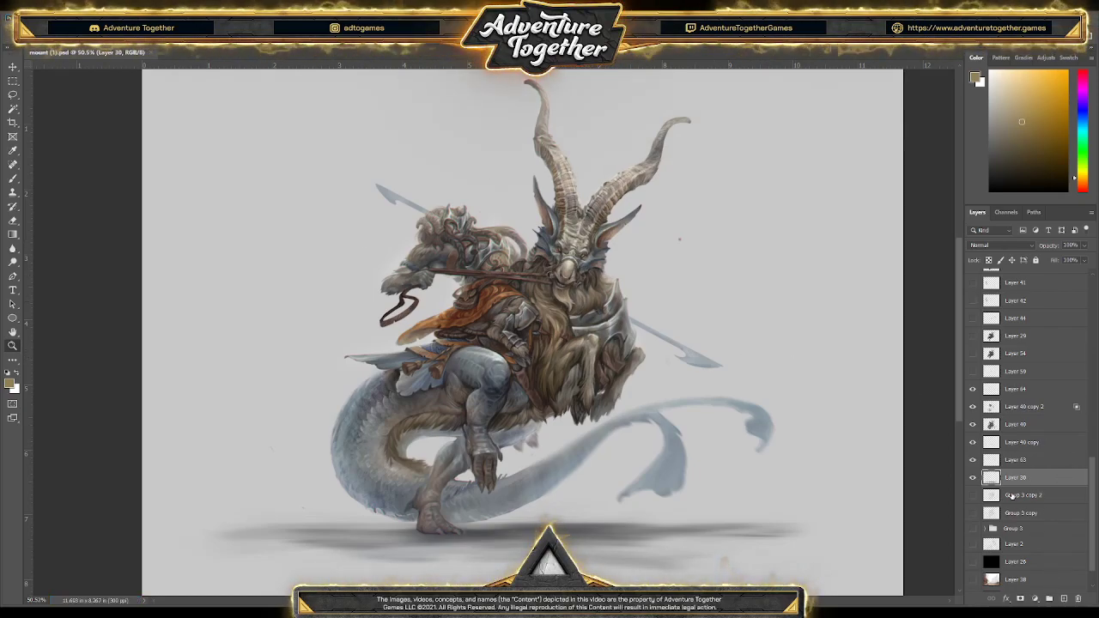
key("m")
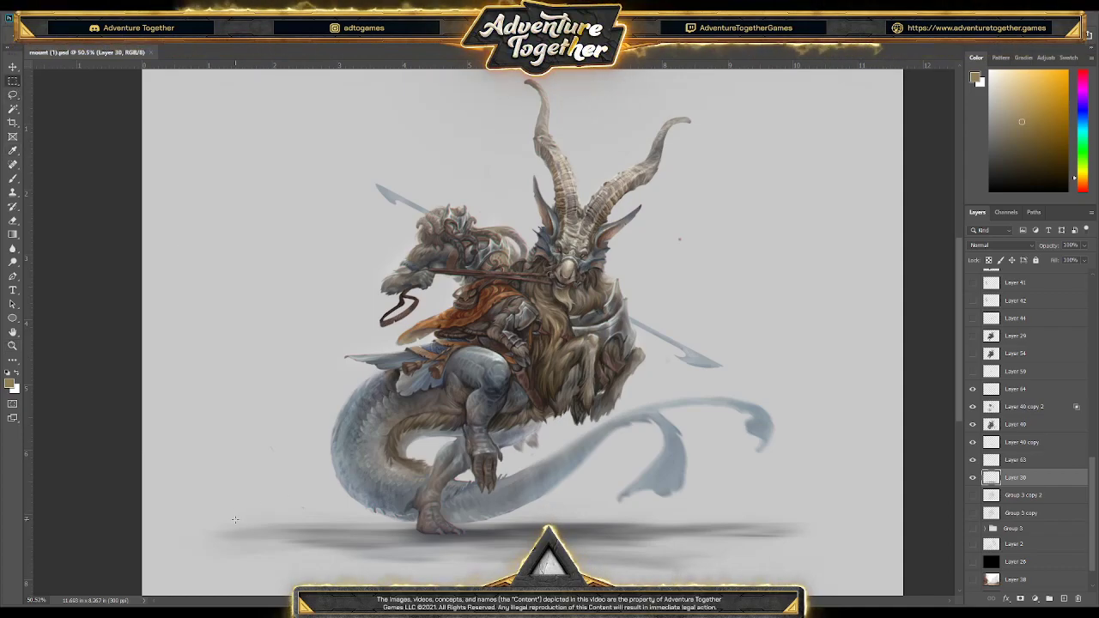
left_click_drag(899, 99, 881, 96)
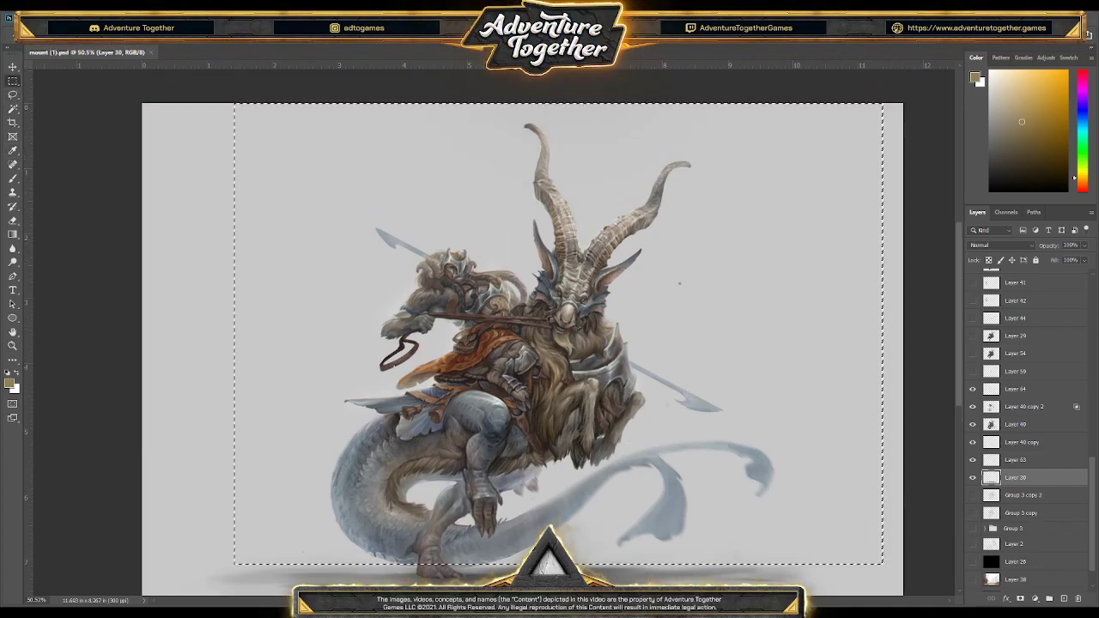
left_click_drag(945, 276, 873, 119)
scroll(720, 363, "down", 2)
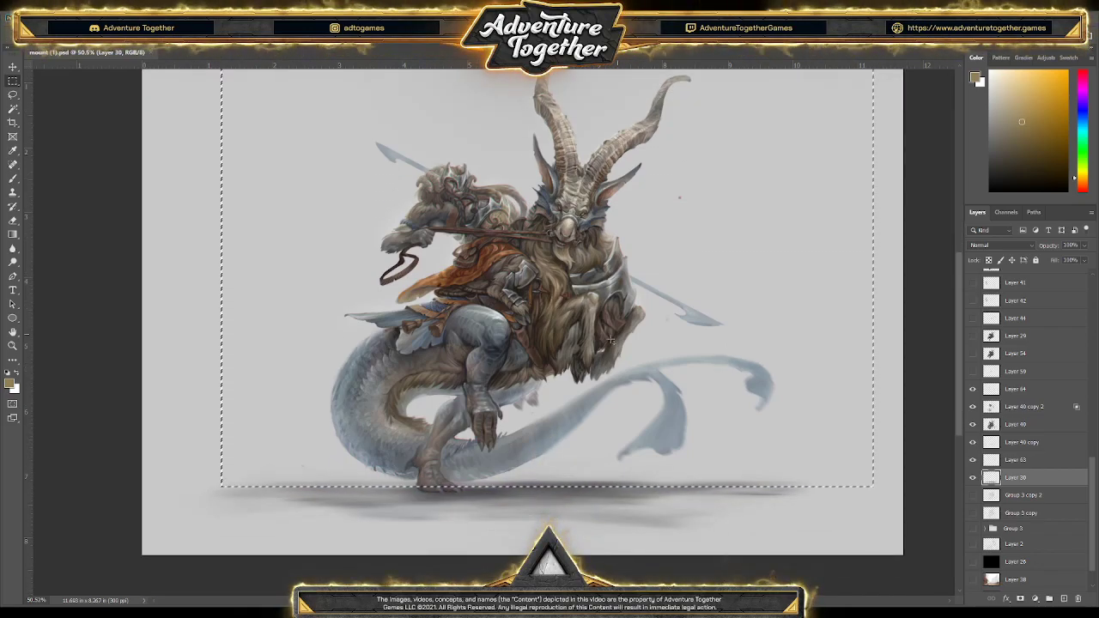
Paint soft near-white mist behind the figure and along the ground line on a new layer below Layer 30, and clear the selection
key("b")
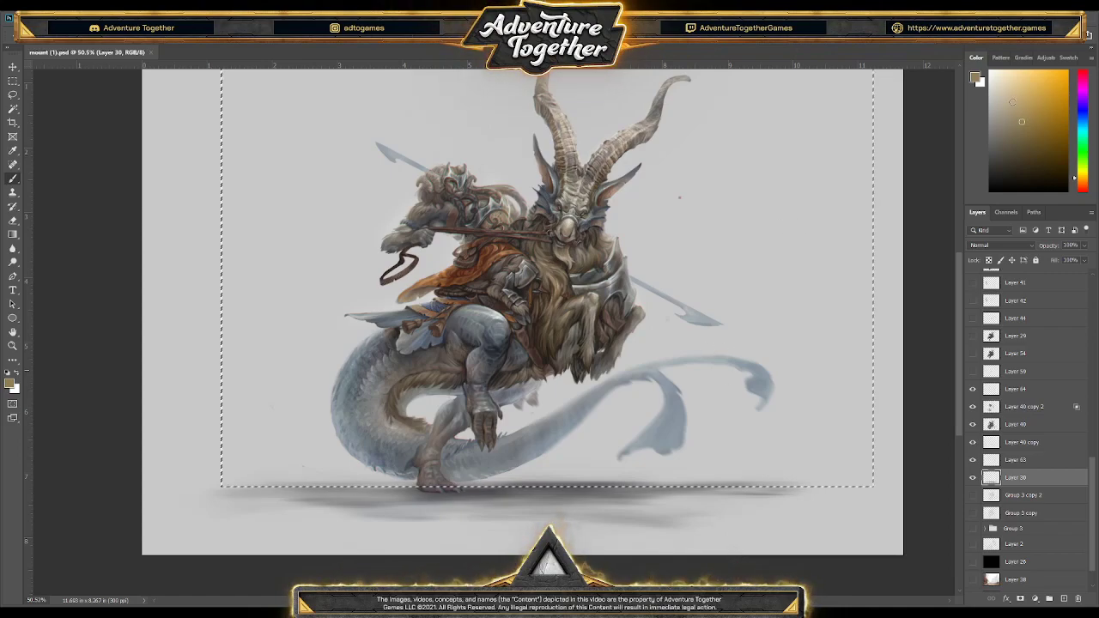
left_click(766, 208, "alt")
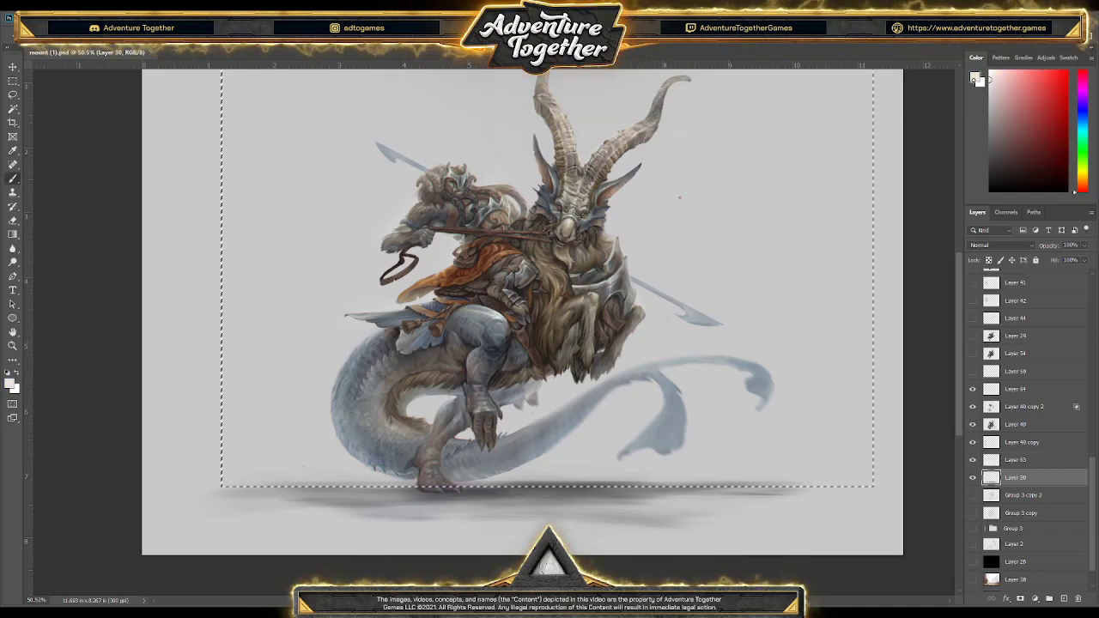
key("ctrl+shift+alt+n")
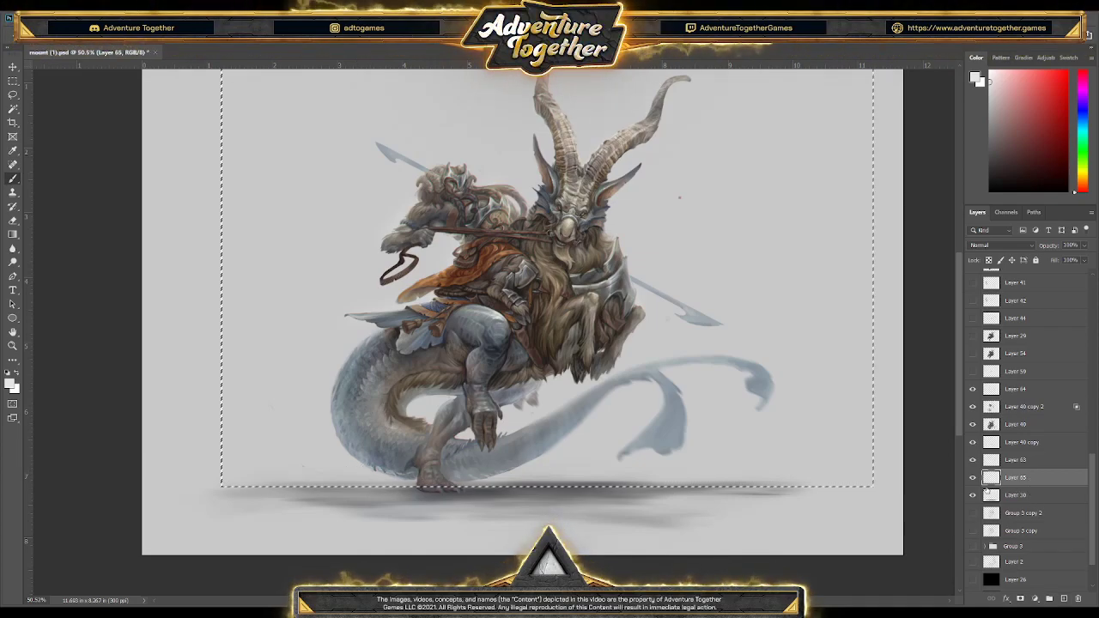
left_click_drag(1019, 480, 1018, 501)
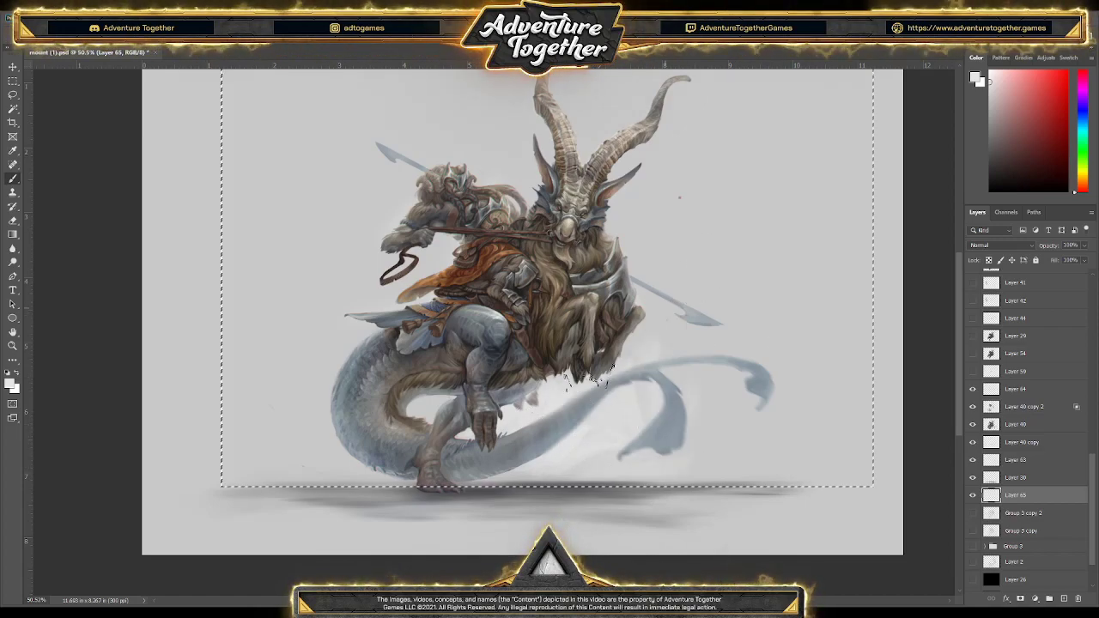
left_click_drag(365, 451, 352, 478)
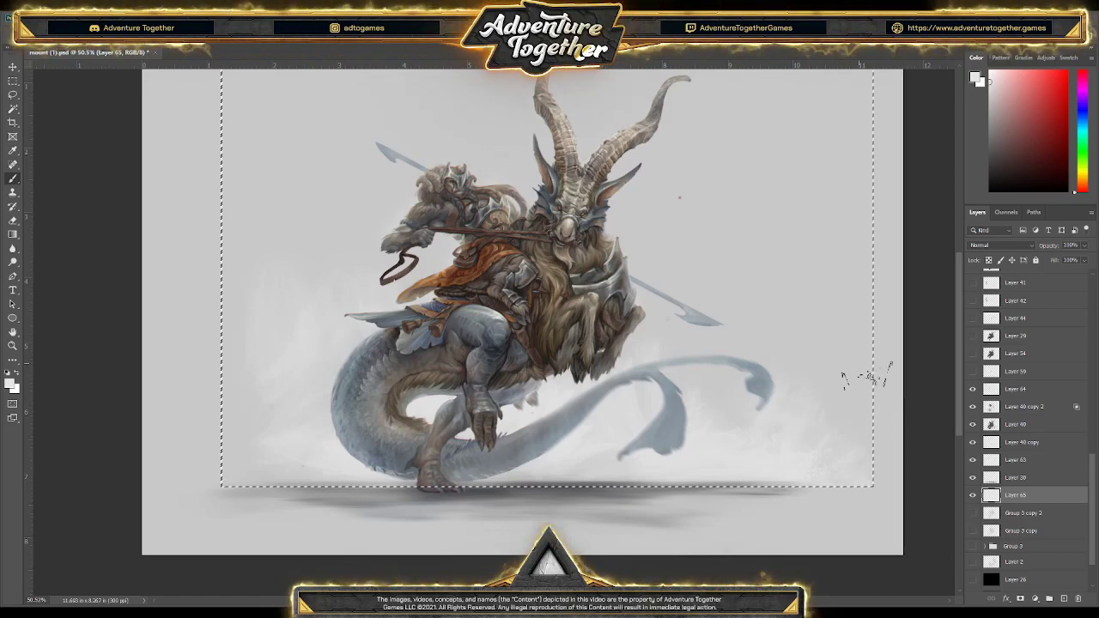
key("ctrl+d")
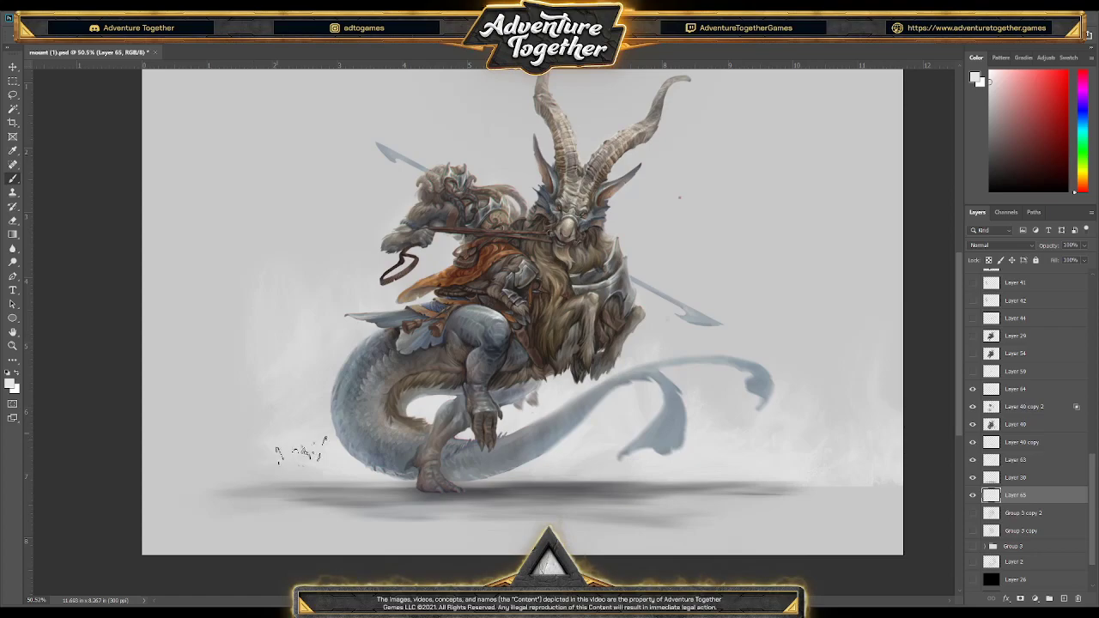
key("ctrl+z")
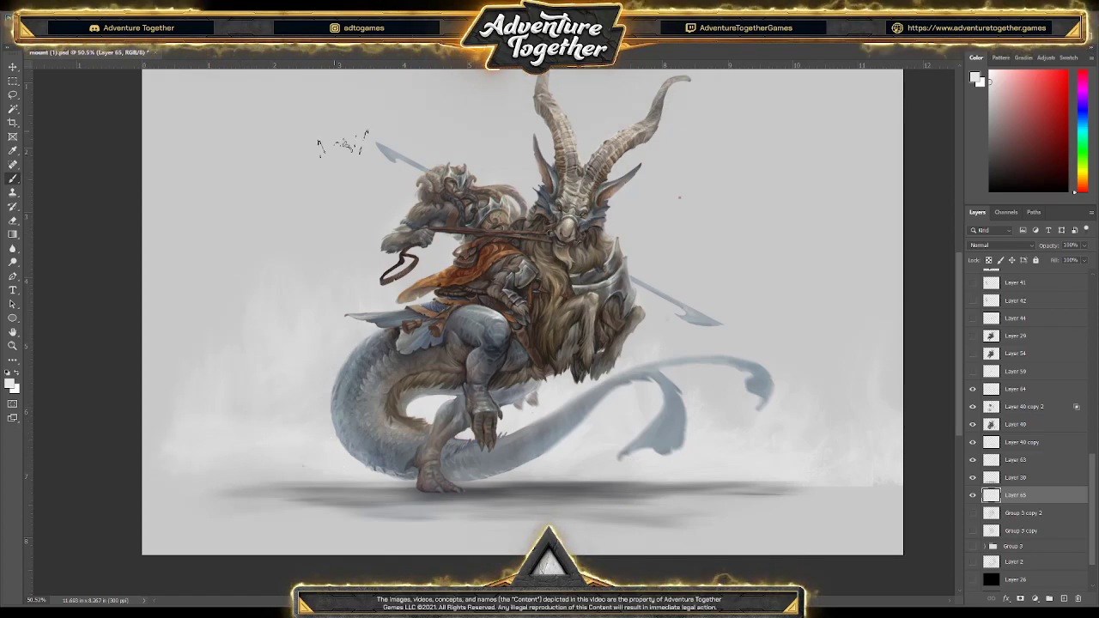
Show the hidden pale haze on Layer 31 and make that layer active
scroll(1004, 418, "up", 6)
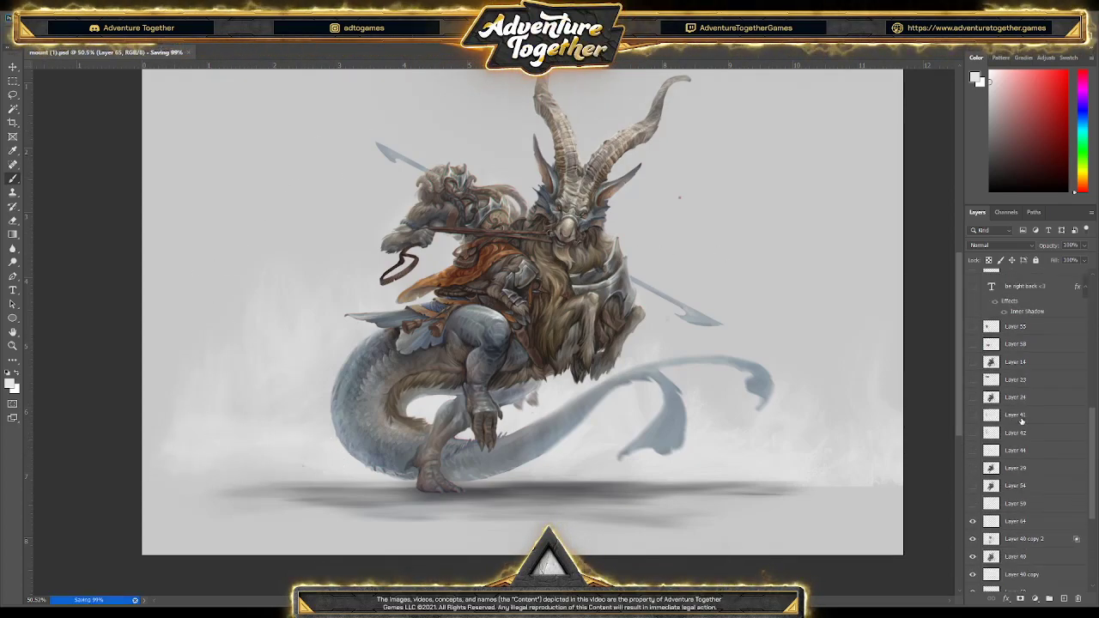
scroll(1004, 418, "up", 3)
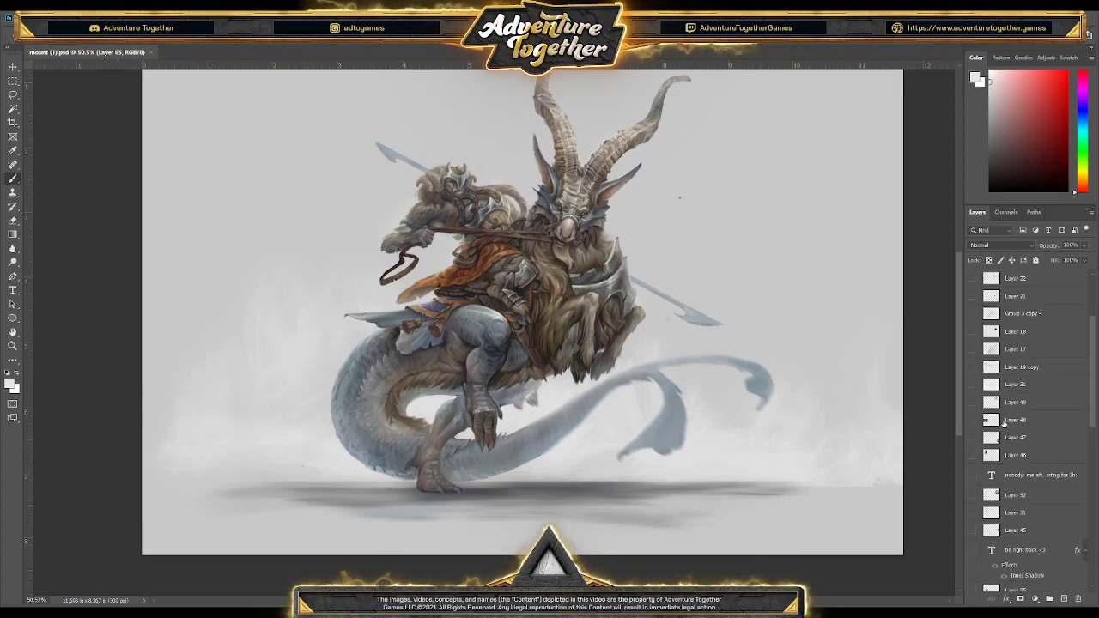
left_click(972, 387)
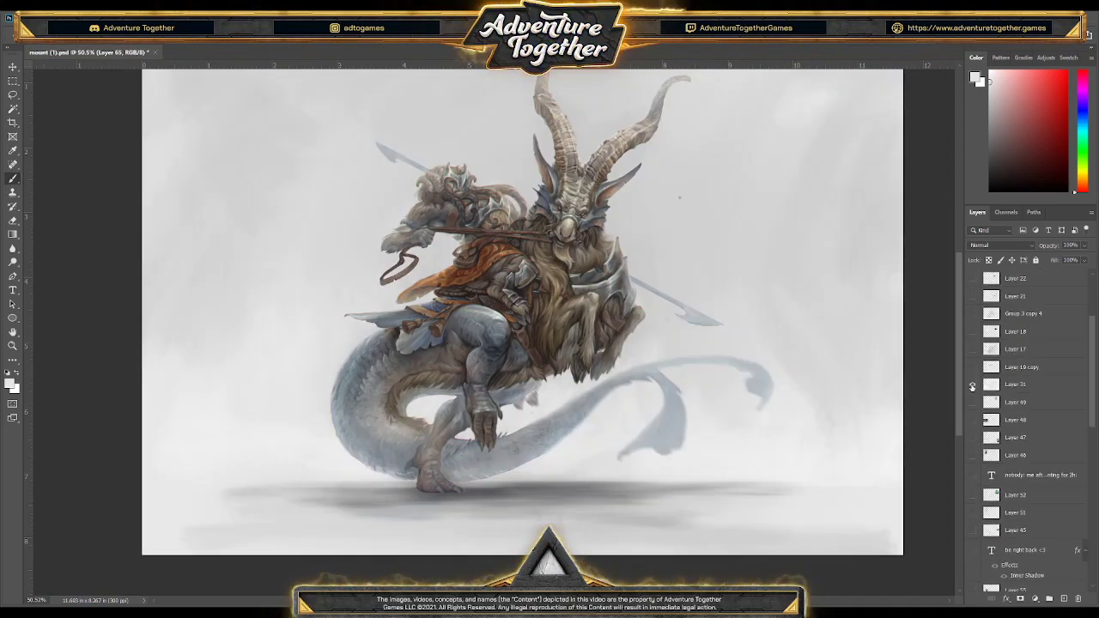
left_click(996, 384)
Try different blend modes on Layer 31, including Lighter Color, Difference, Subtract and Dissolve
key("shift+alt+n")
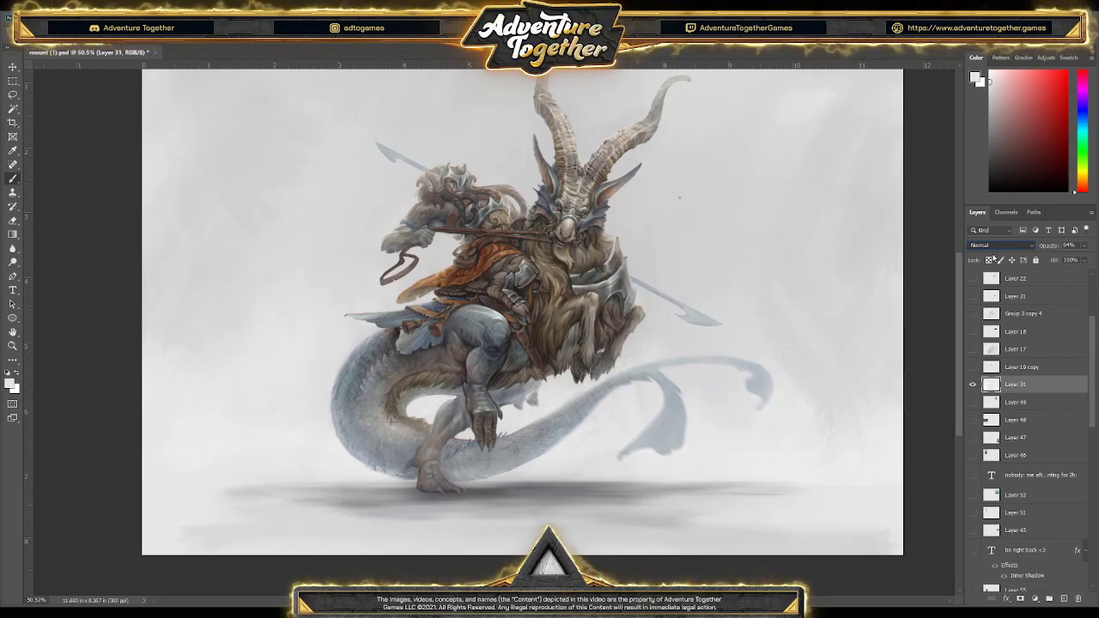
key("shift+alt+m")
key("shift+plus")
key("shift+plus")
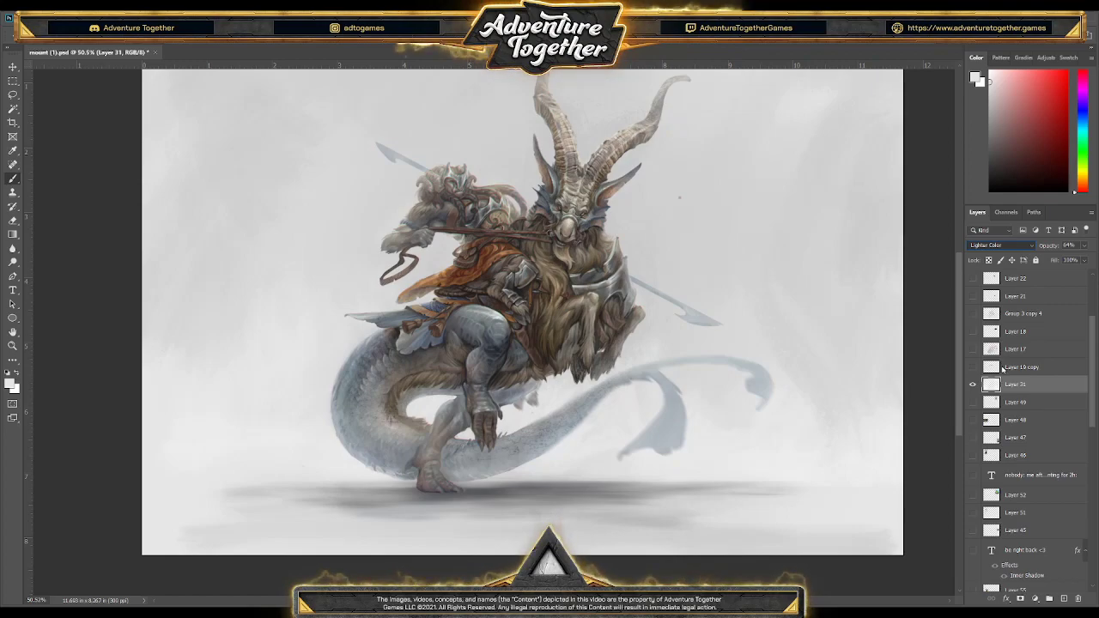
key("shift+plus")
key("shift+plus")
key("shift+plus")
key("shift+plus")
key("shift+plus")
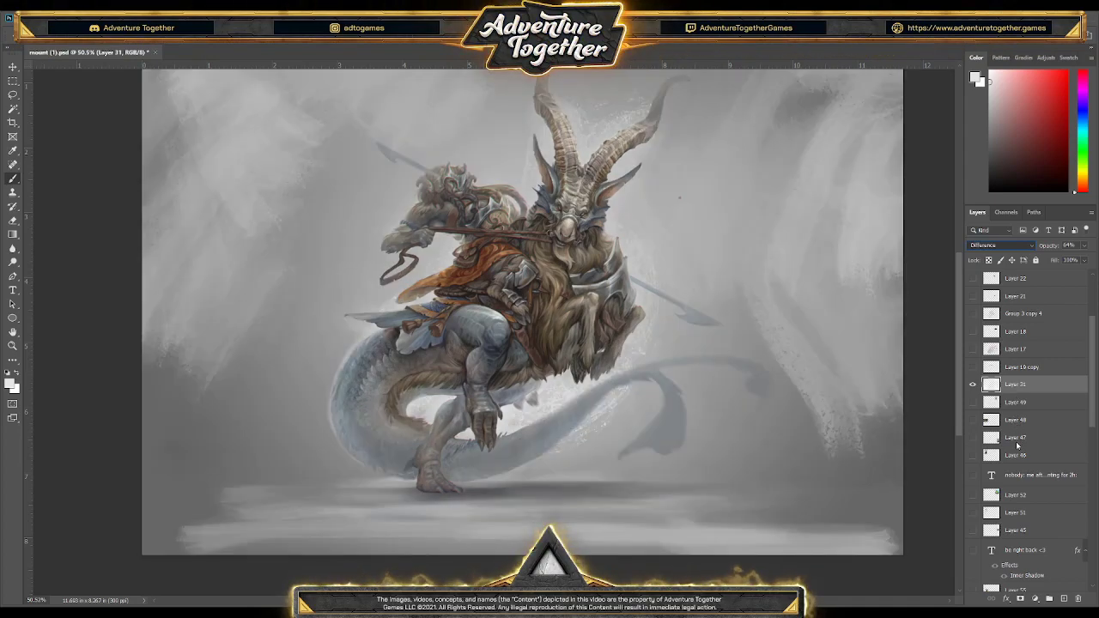
key("shift+plus")
key("shift+plus")
key("shift+plus")
key("shift+minus")
key("shift+minus")
key("shift+minus")
key("shift+minus")
key("shift+minus")
key("shift+minus")
key("shift+minus")
key("shift+minus")
key("shift+minus")
key("shift+minus")
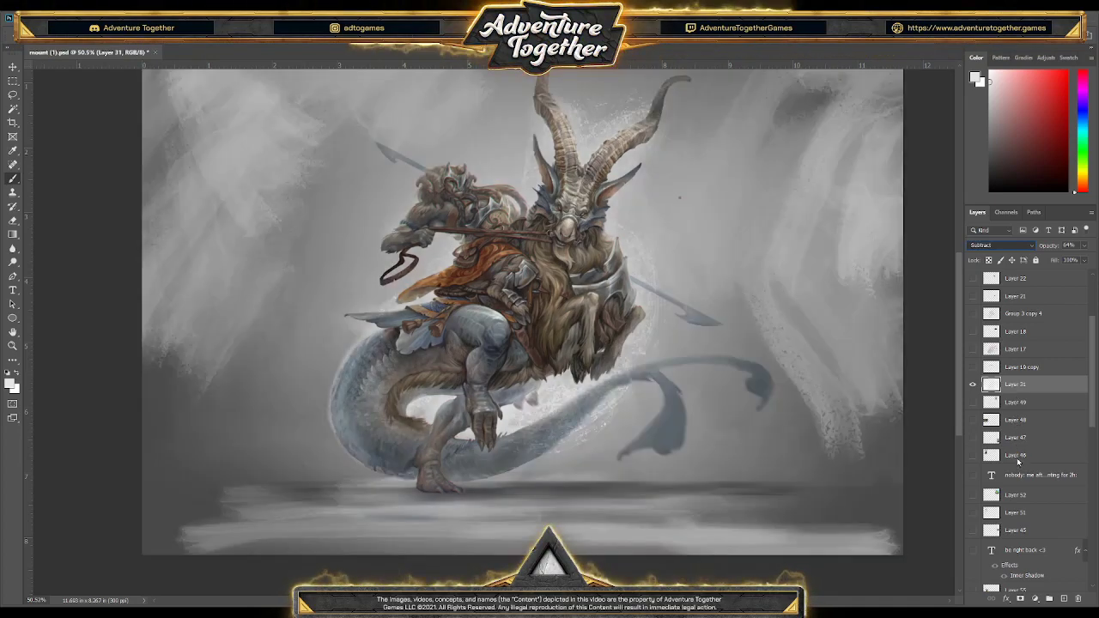
key("shift+minus")
key("shift+minus")
key("shift+minus")
key("shift+minus")
key("shift+minus")
key("shift+minus")
key("shift+minus")
key("shift+minus")
key("shift+minus")
key("shift+minus")
key("shift+minus")
key("shift+minus")
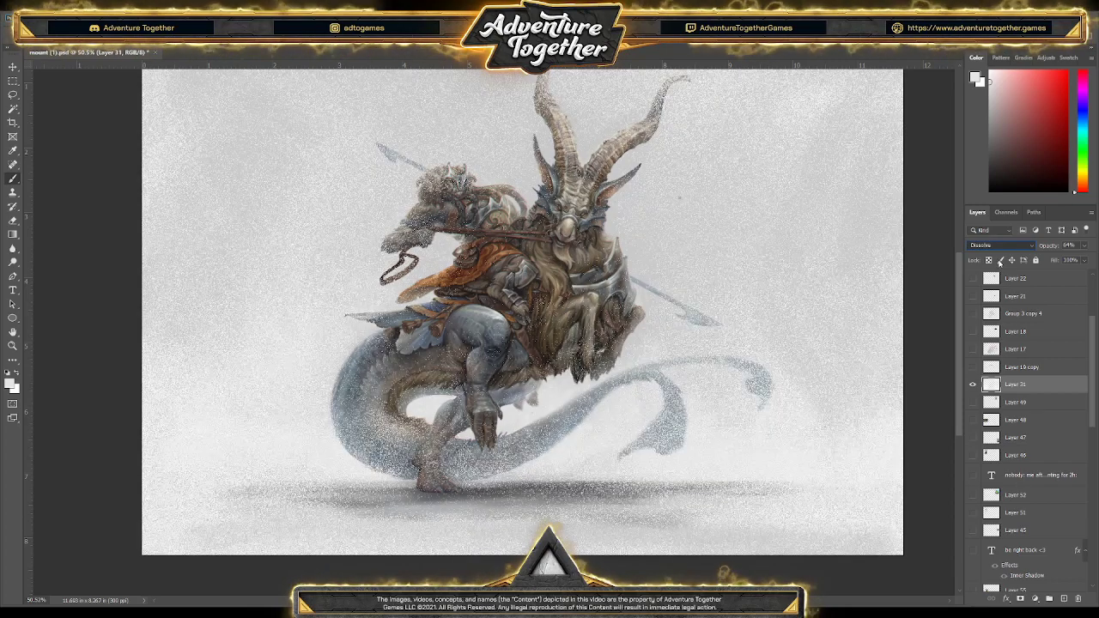
Erase Layer 31's haze over the figure, the tail, parts of the background and the ground with a textured eraser
mouse_move(647, 367)
left_mouse_down()
mouse_move(676, 371)
mouse_move(695, 353)
left_mouse_up()
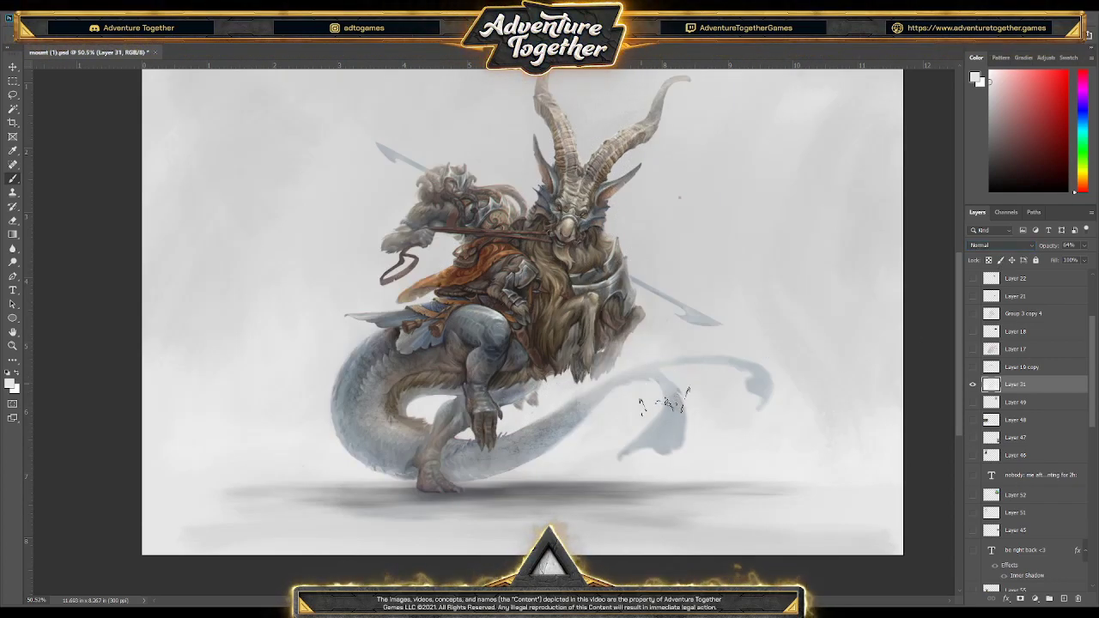
left_click_drag(655, 405, 631, 412)
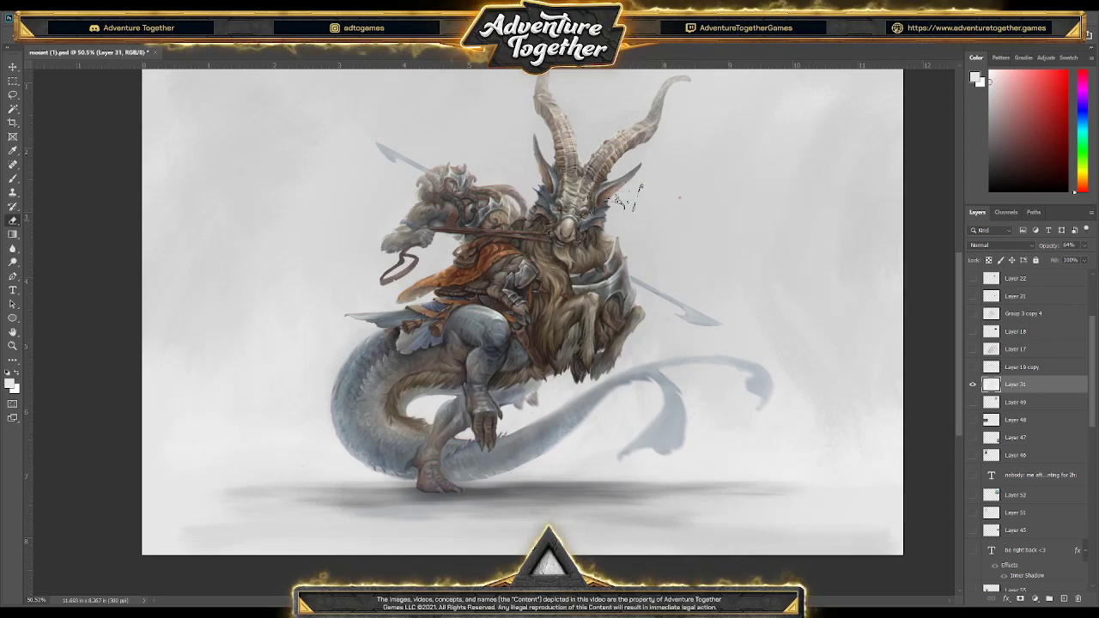
key("z")
left_click_drag(601, 337, 339, 324)
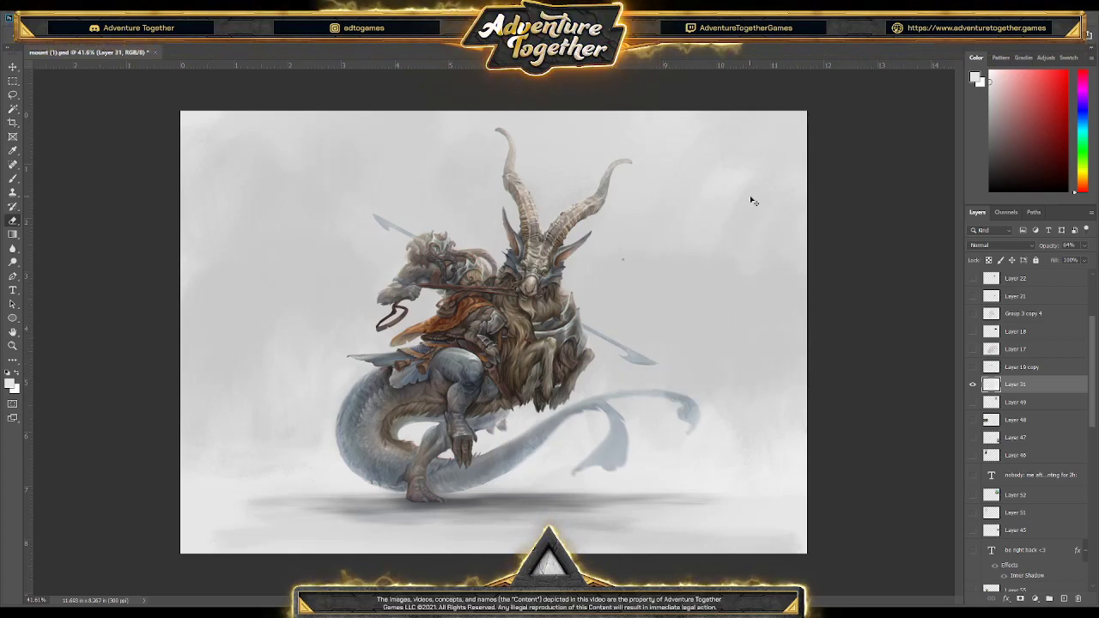
left_click_drag(738, 275, 759, 393)
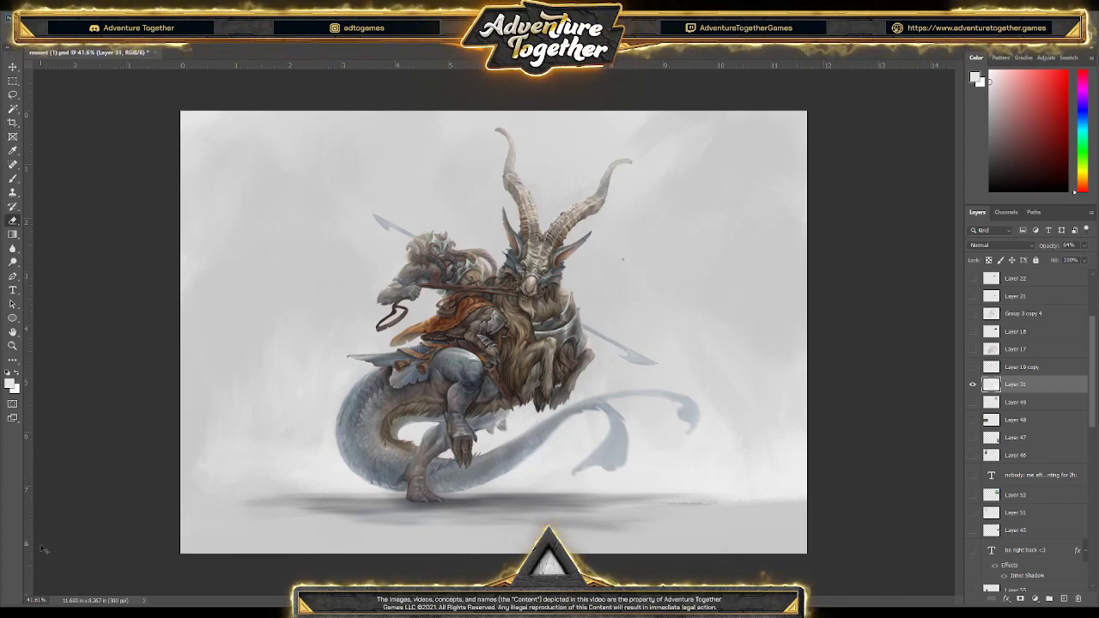
Lower Layer 31's opacity, pick a near-black foreground colour, and save the document
key("ctrl+s")
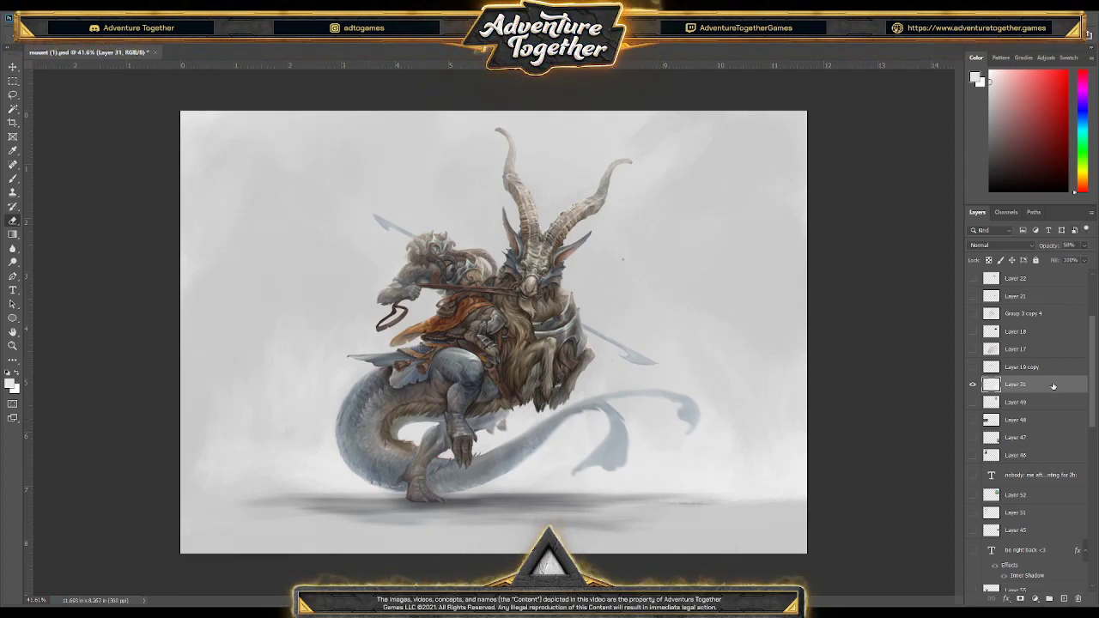
left_click(1055, 179)
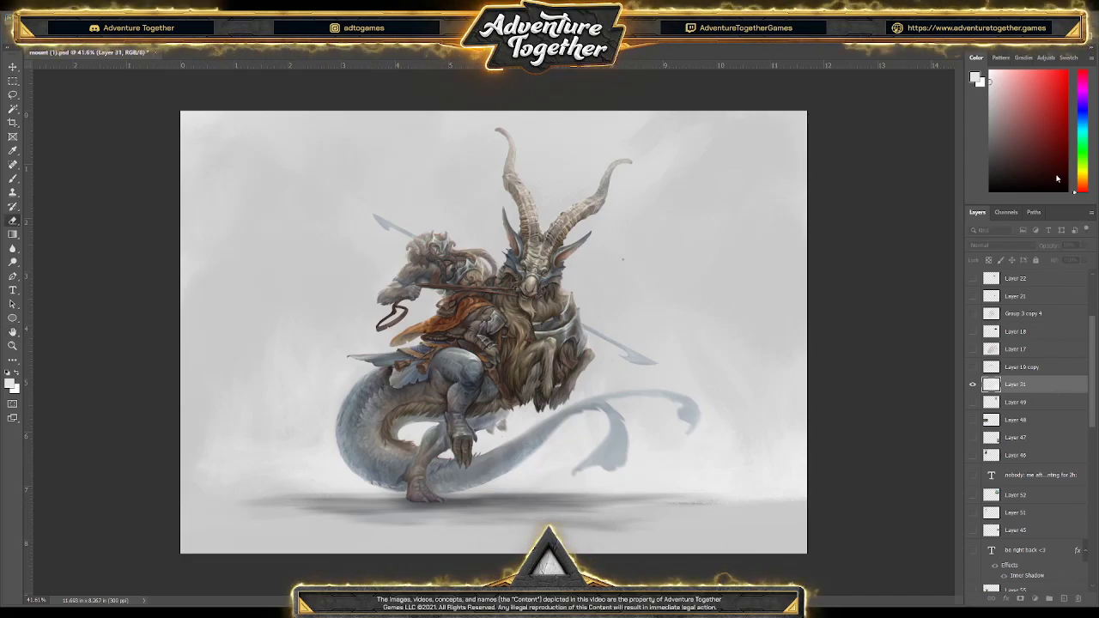
key("ctrl+s")
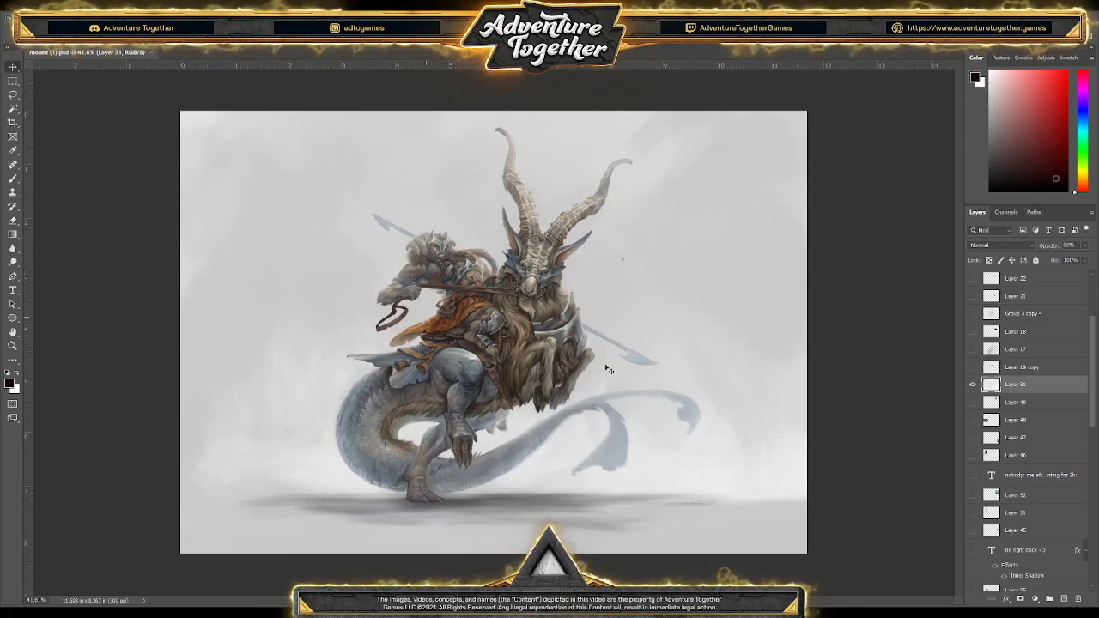
Lasso the hanging loop of the reins on Layer 40, shift it to a lighter reddish brown, deselect, and save the document
scroll(1038, 423, "down", 5)
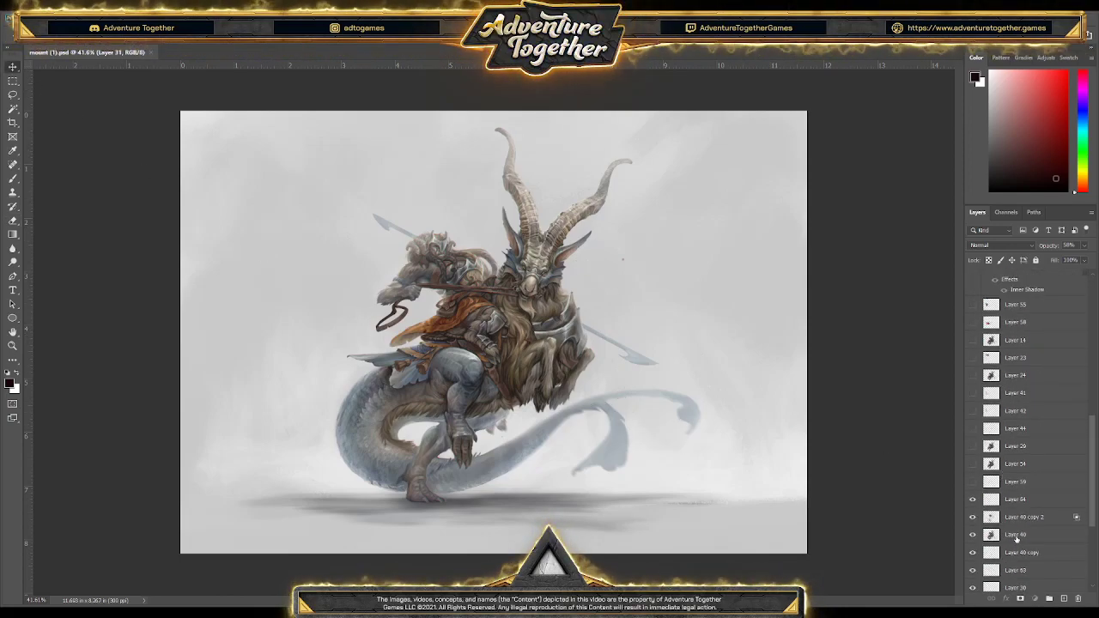
left_click(1015, 534)
left_click_drag(368, 321, 391, 321)
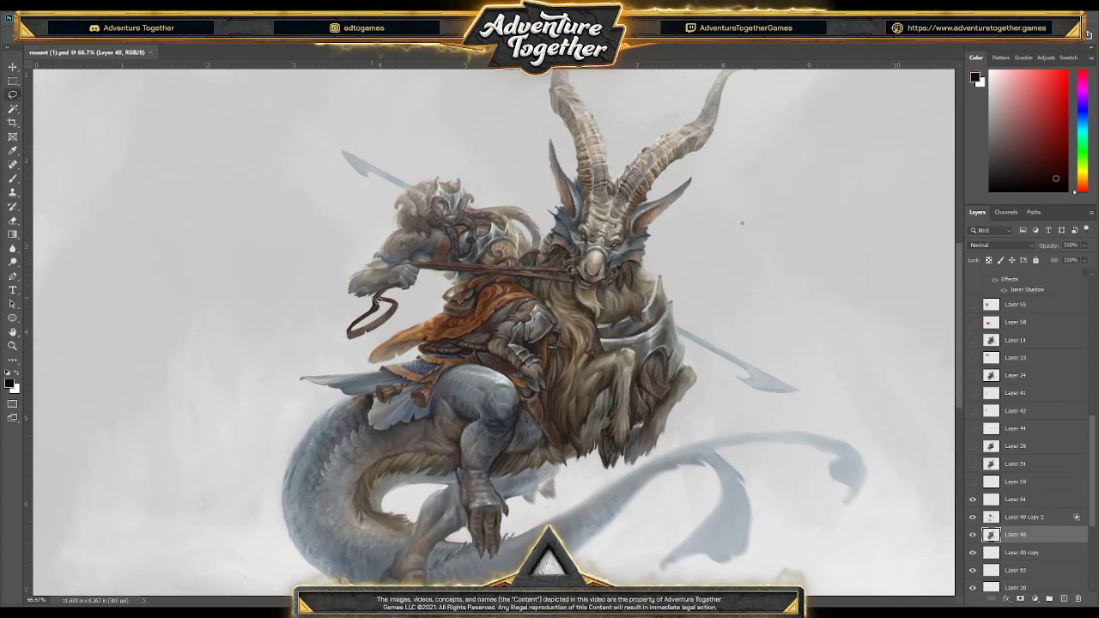
mouse_move(378, 293)
left_mouse_down()
mouse_move(410, 319)
mouse_move(323, 343)
left_mouse_up()
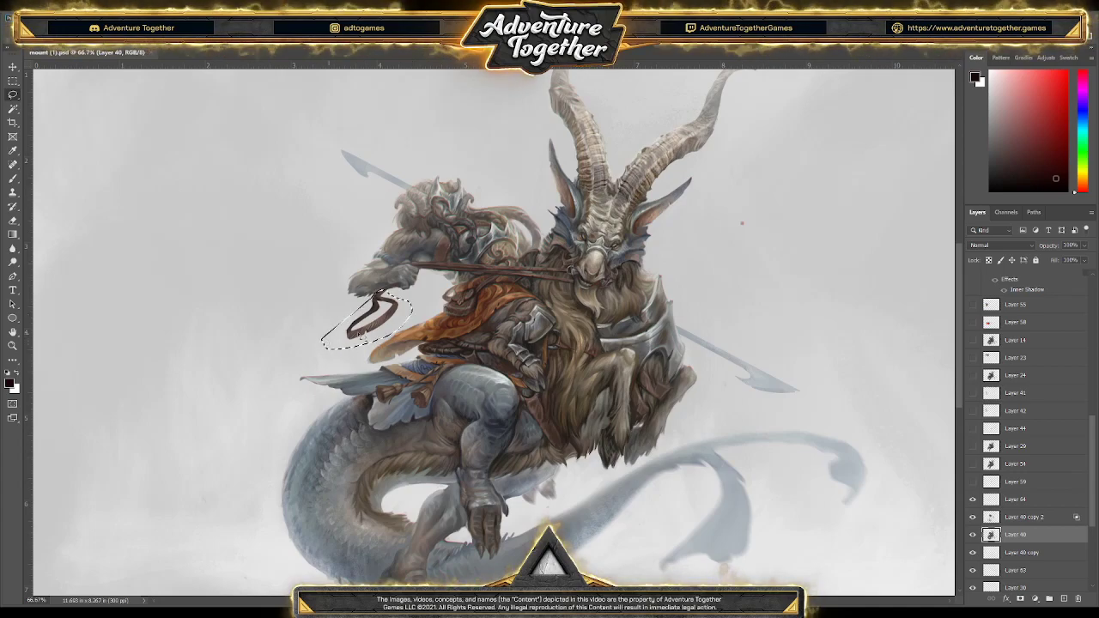
key("i")
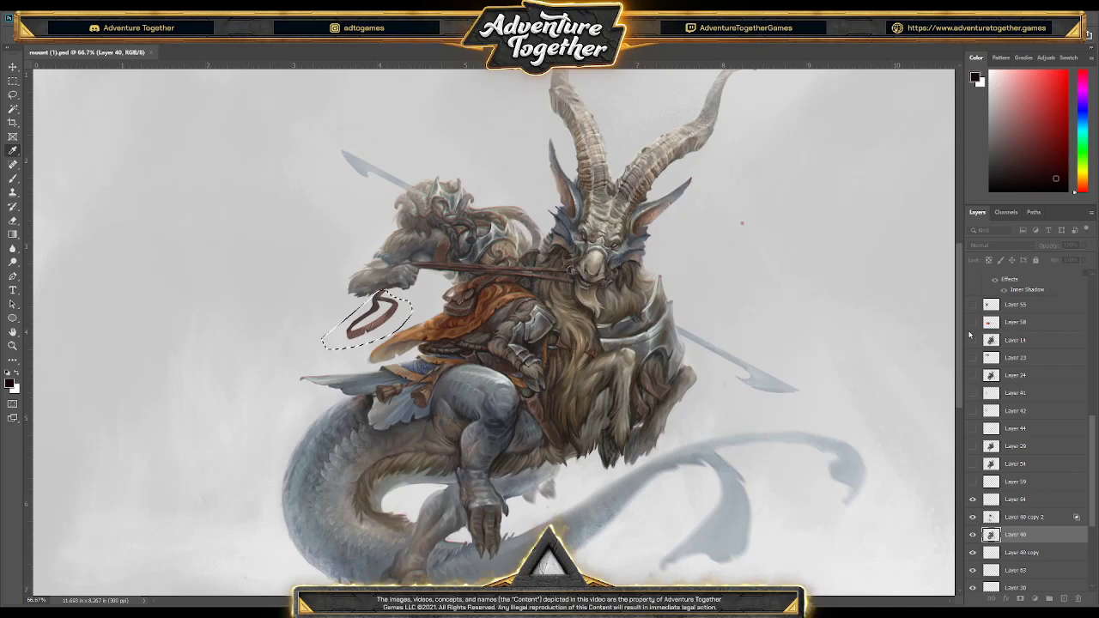
key("l")
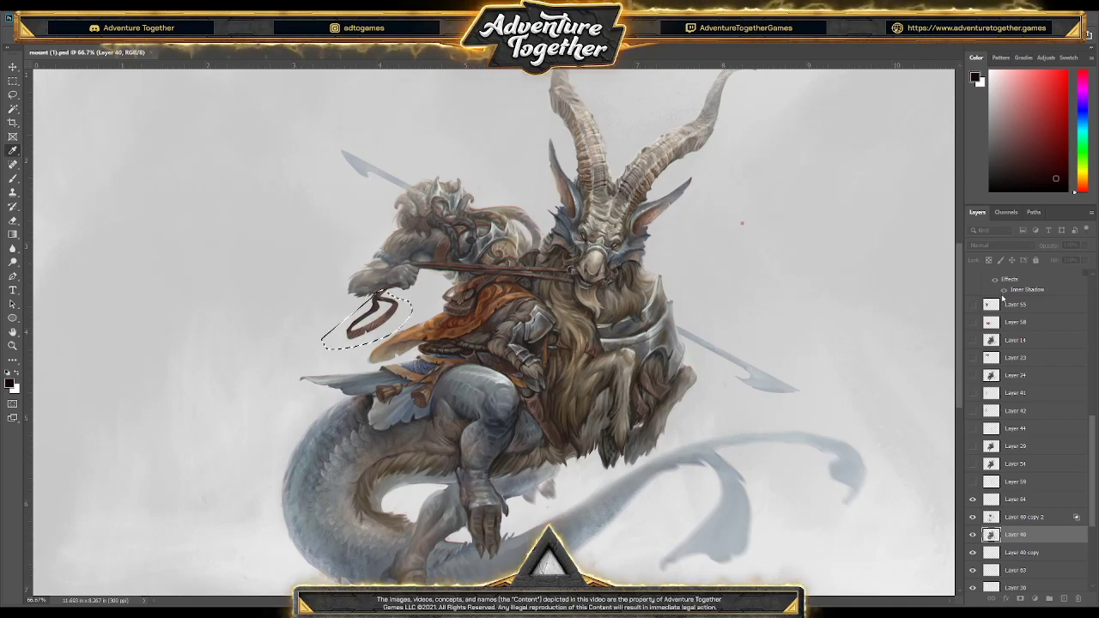
key("ctrl+d")
key("ctrl+s")
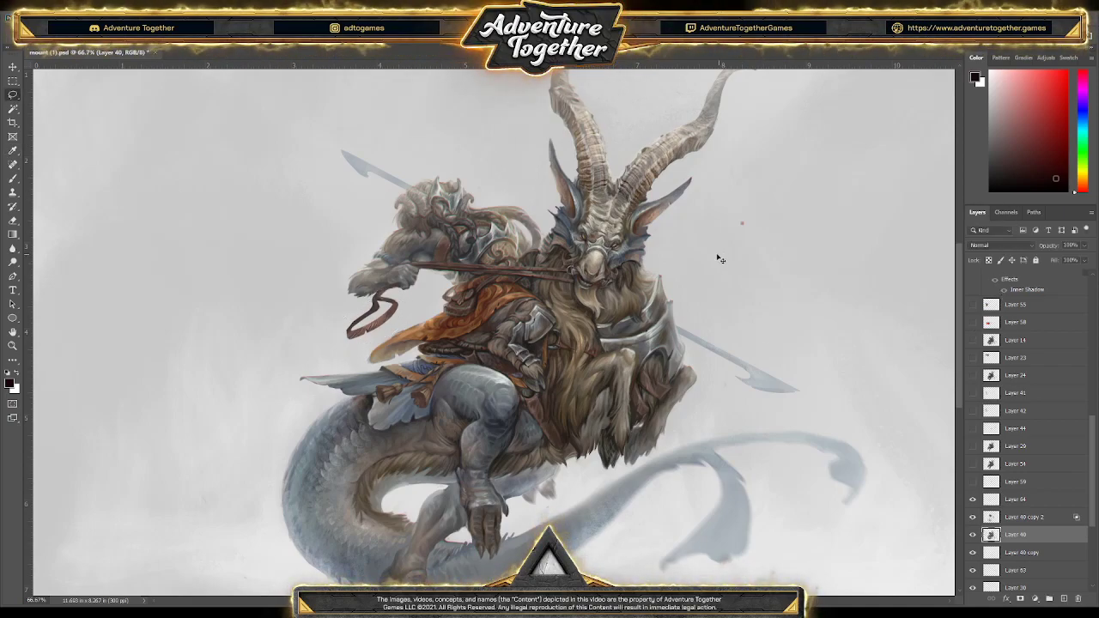
Make Layer 63 the active layer and save the document
key("z")
left_click_drag(718, 254, 583, 265)
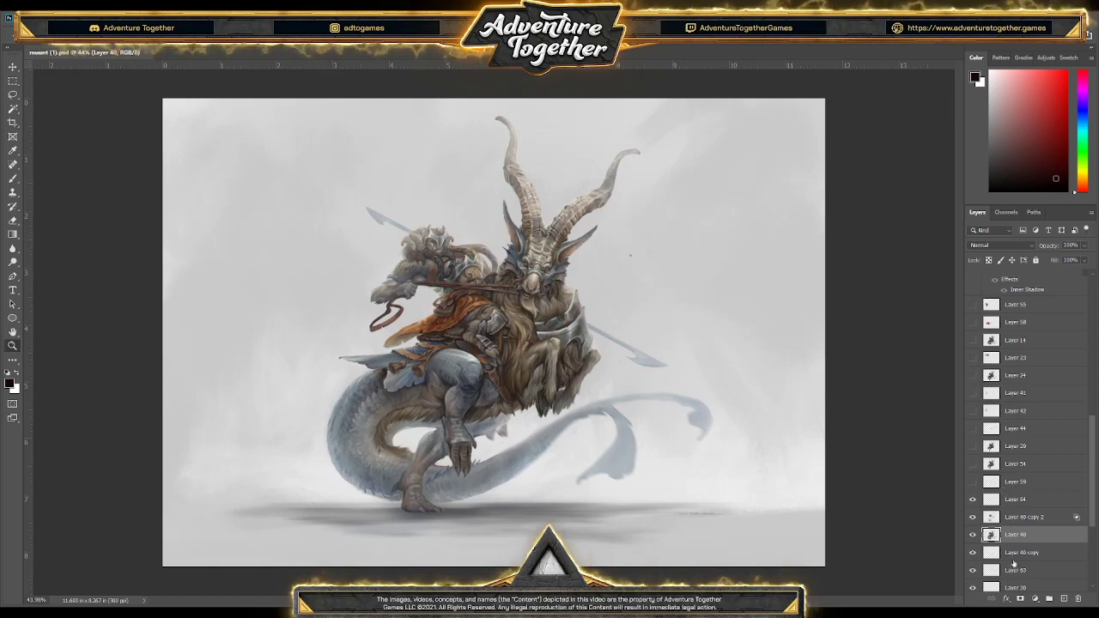
scroll(1022, 480, "down", 1)
left_click(987, 509)
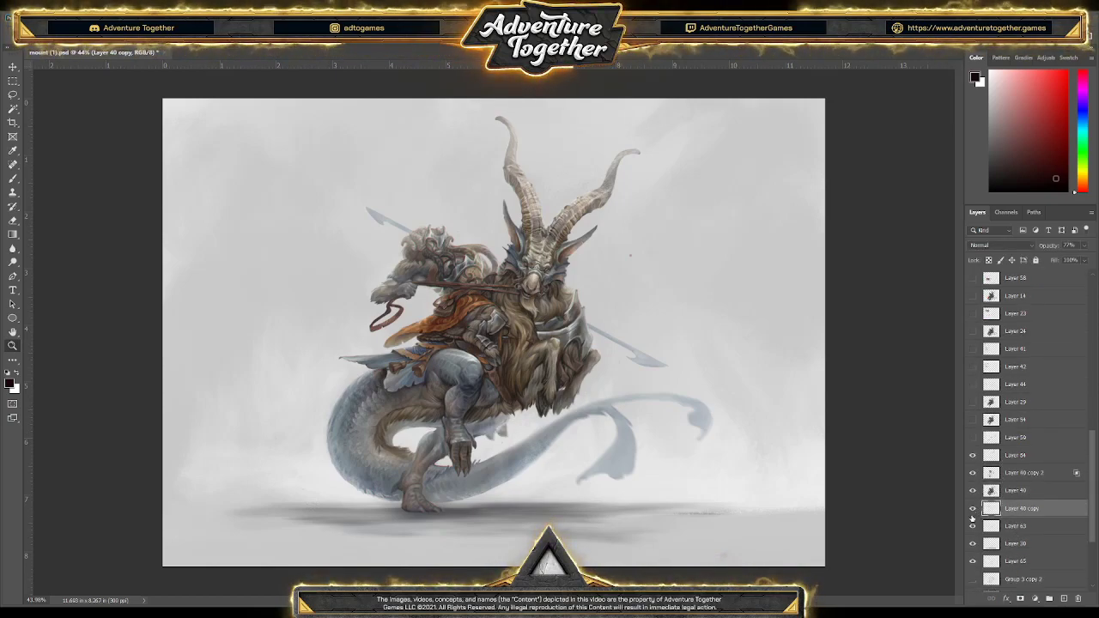
left_click(1009, 530)
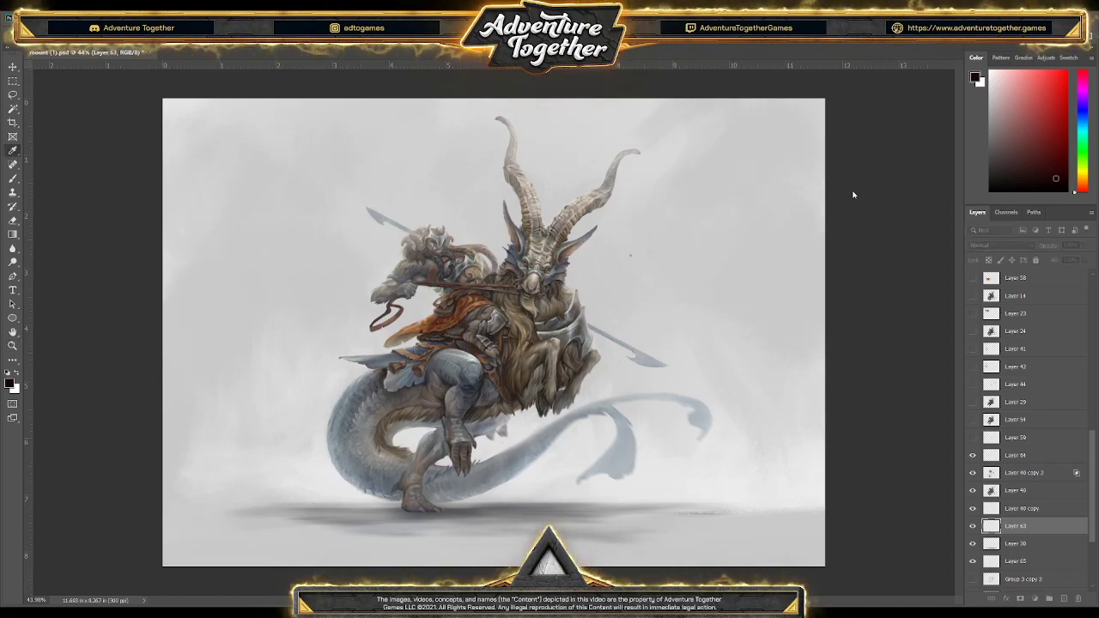
key("ctrl+s")
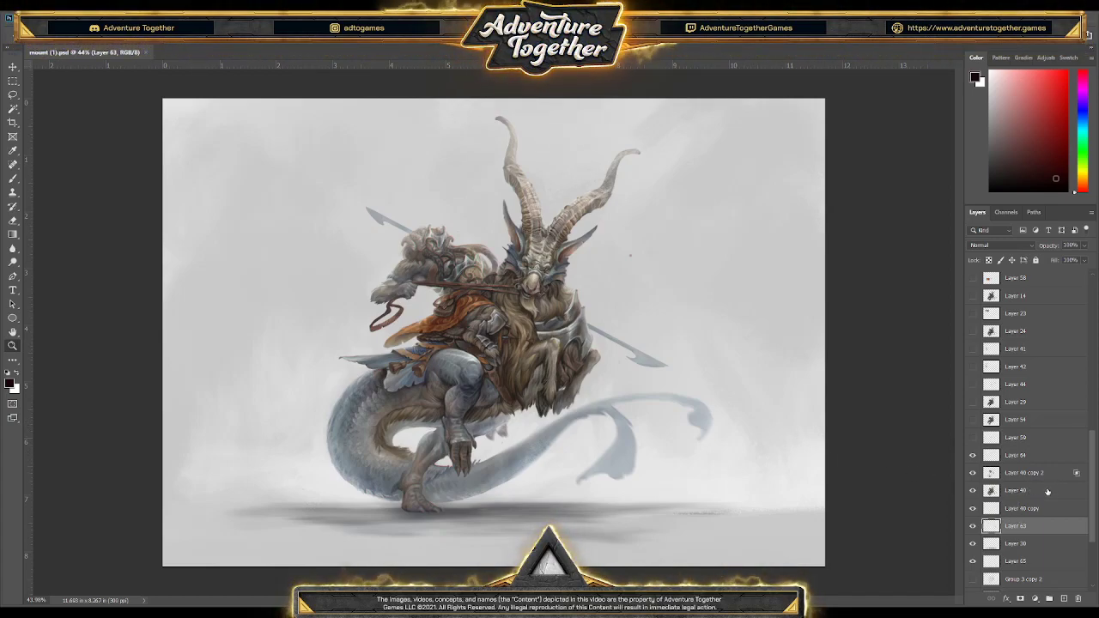
Add a new empty layer near the top of the layer stack, directly beneath the Black & White 1 adjustment layer
scroll(692, 410, "up", 2)
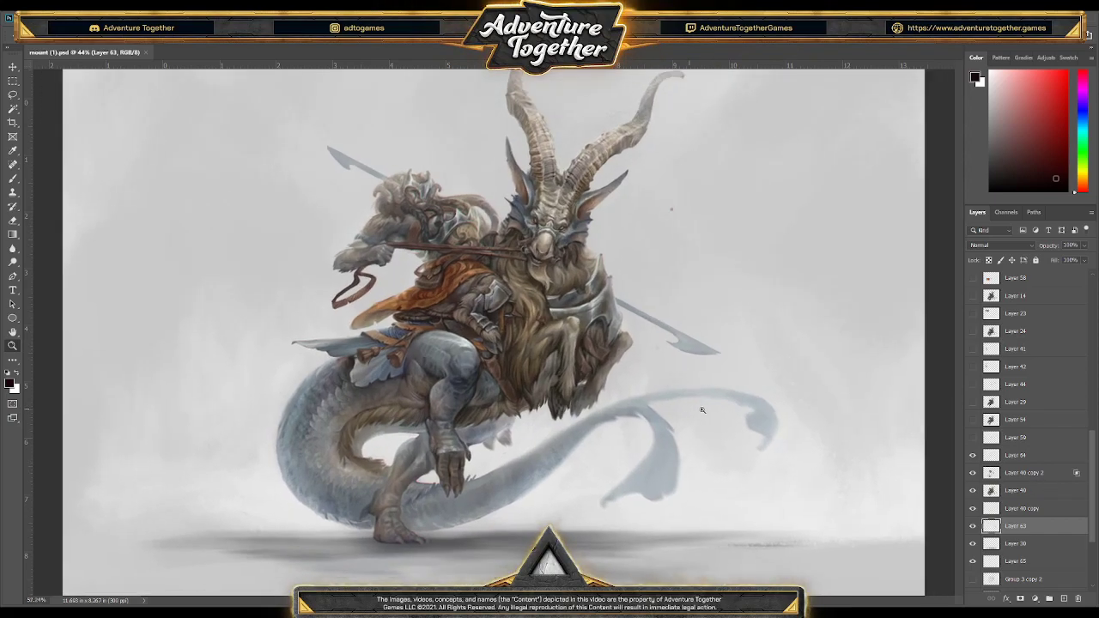
scroll(1039, 476, "up", 3)
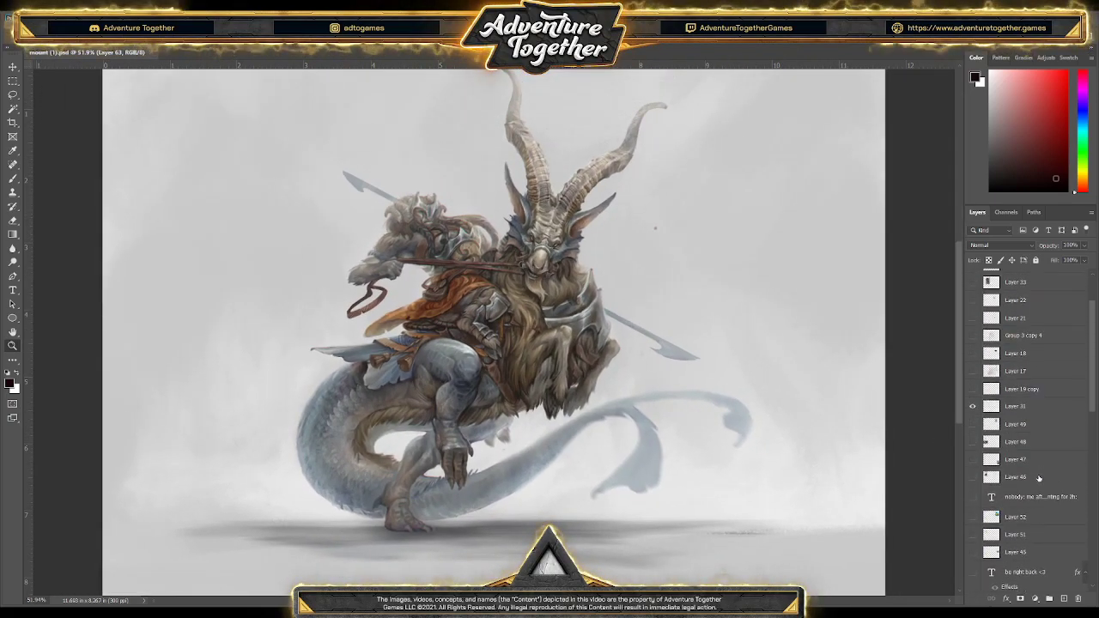
scroll(1026, 343, "up", 5)
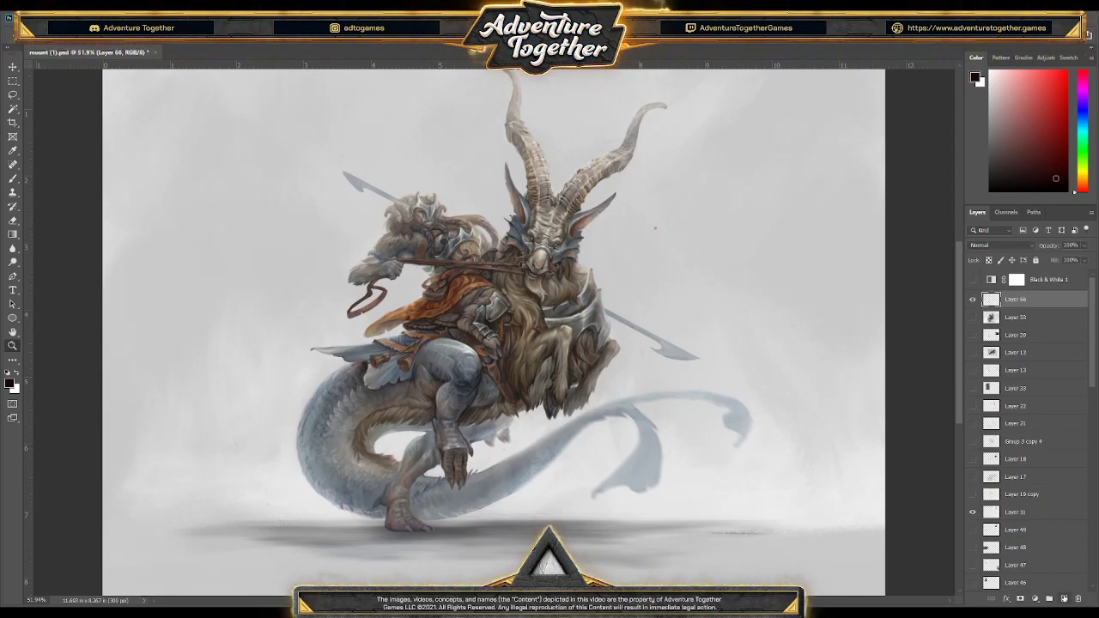
Sample a dark brown from the mount's fur, brush a handwritten signature into the canvas's lower-right corner, and save the document
key("b")
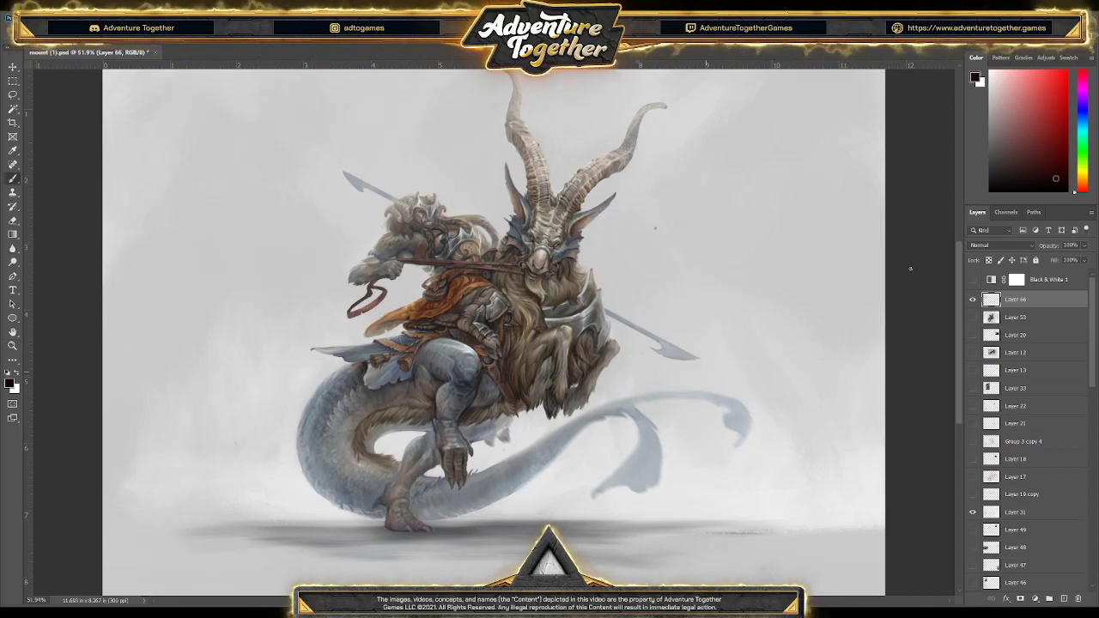
left_click(521, 396, "alt")
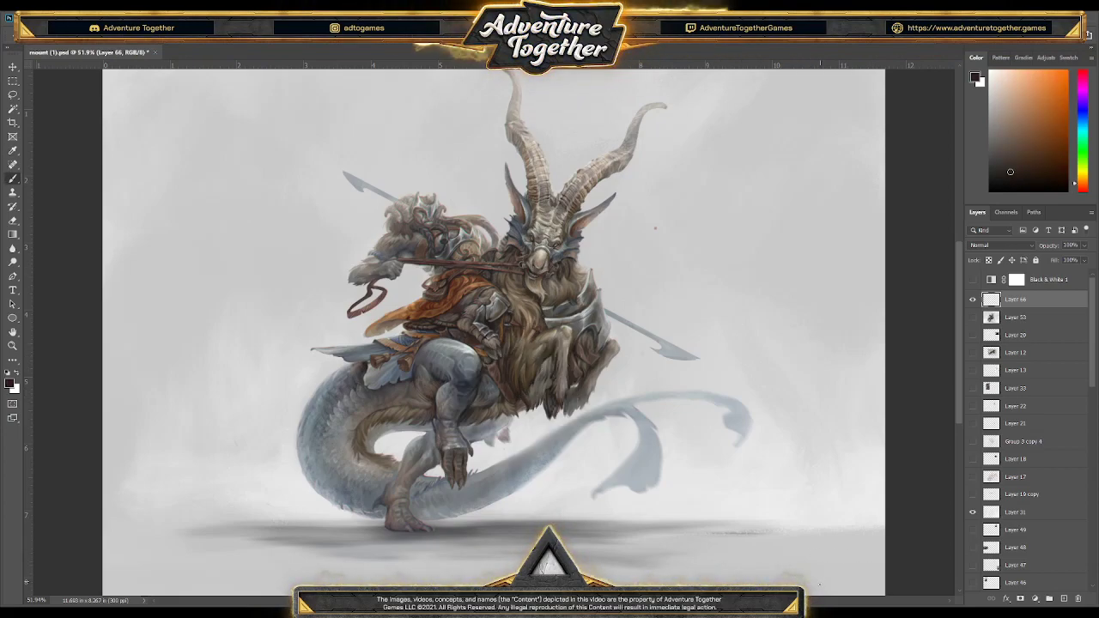
mouse_move(829, 515)
left_mouse_down()
mouse_move(827, 577)
mouse_move(838, 582)
left_mouse_up()
key("ctrl+z")
left_click_drag(826, 507, 841, 592)
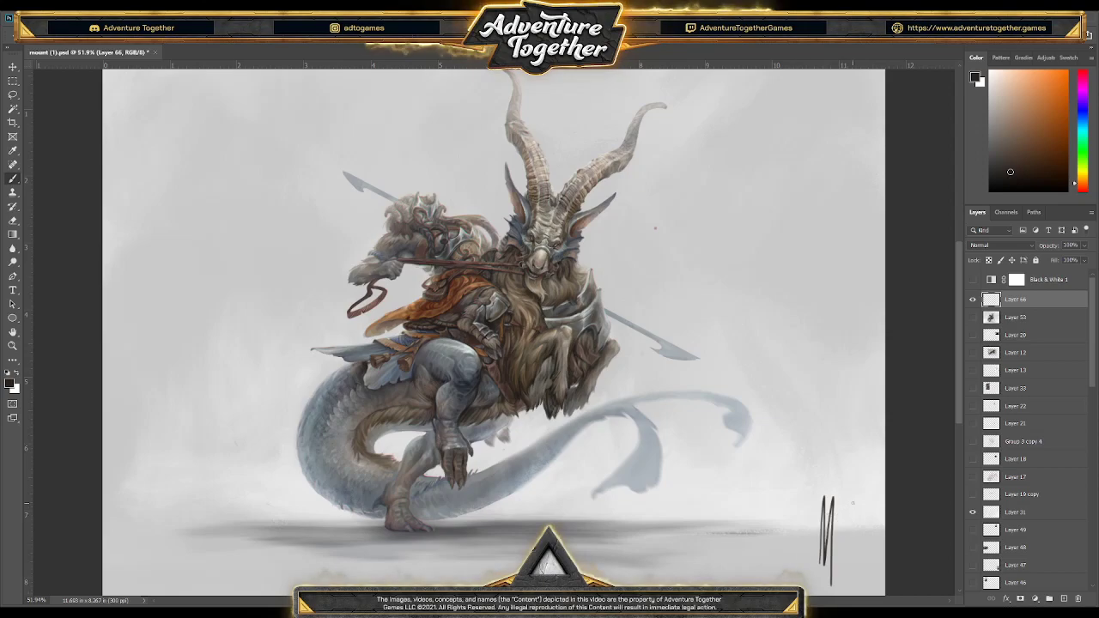
key("ctrl+s")
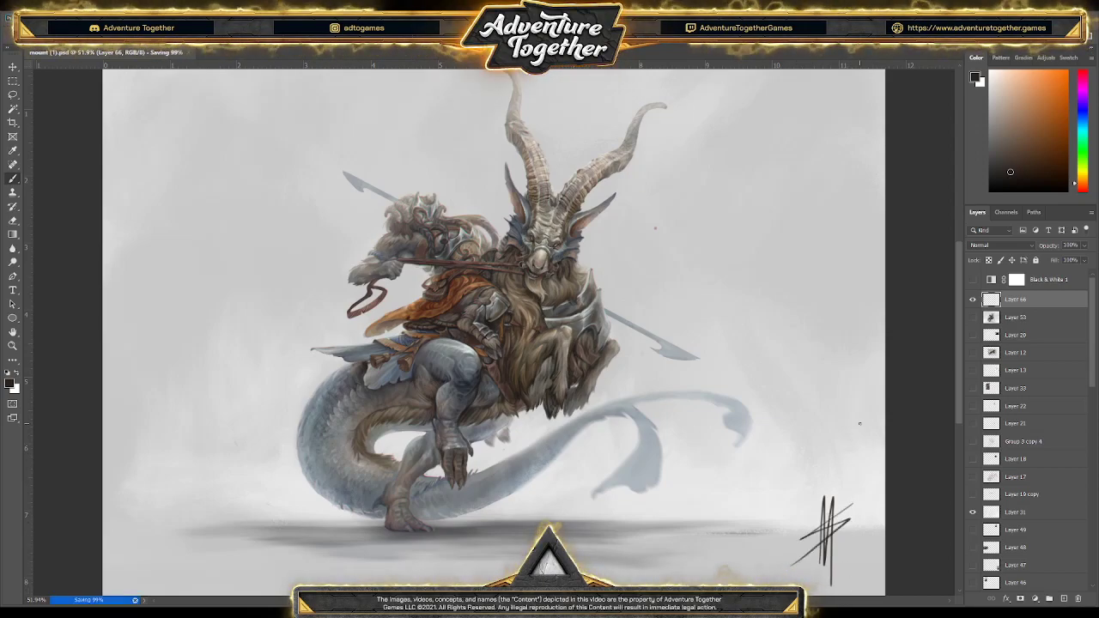